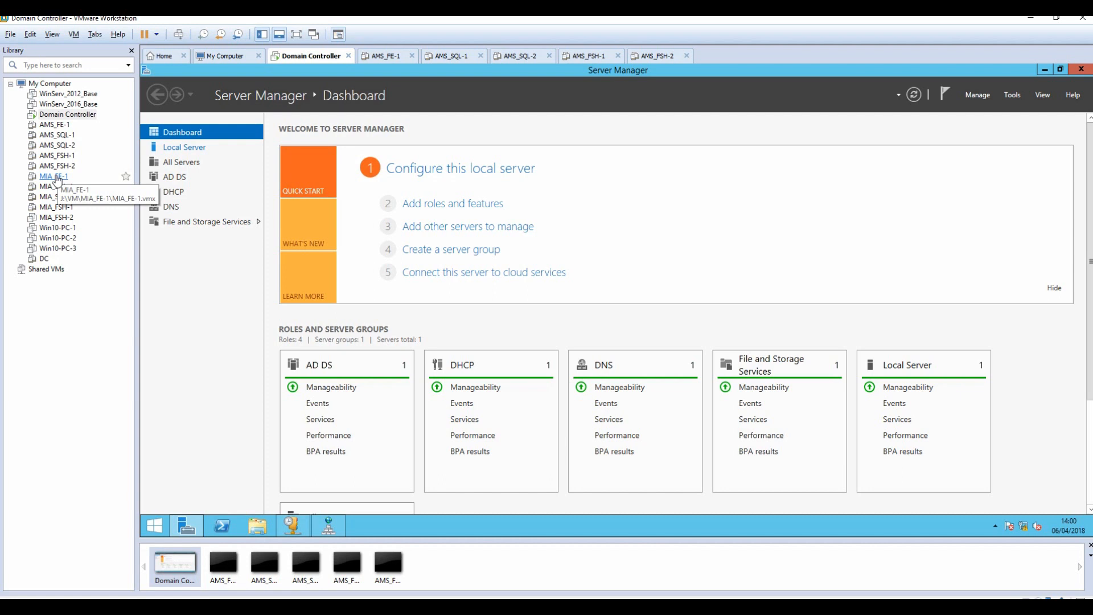
On the Domain Controller, inspect the DHCP console and the dgtech.local DNS zone records.
left_click(68, 115)
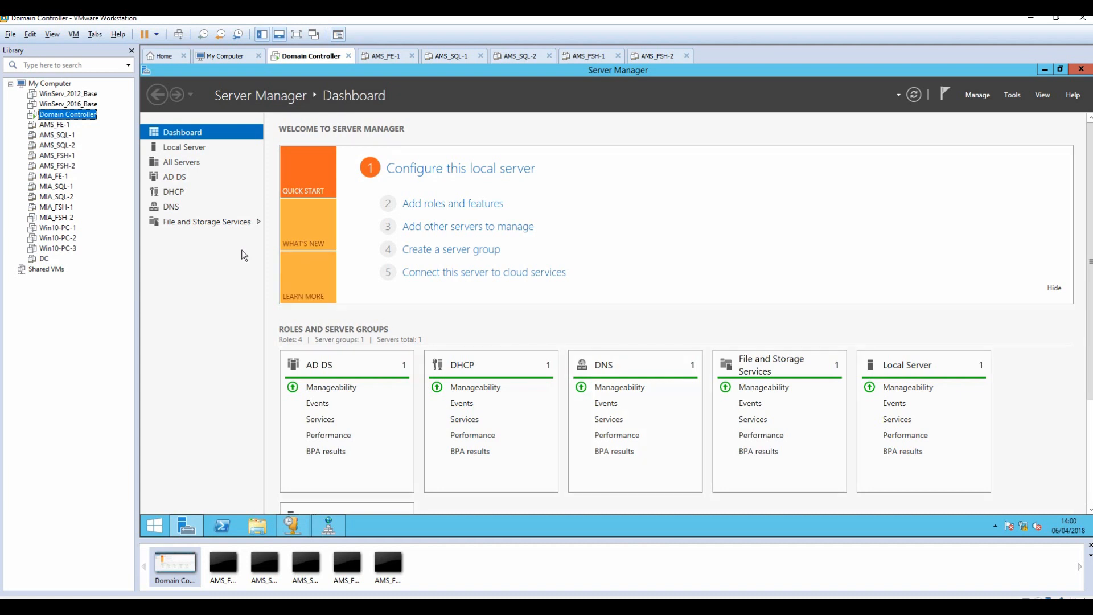
left_click(293, 525)
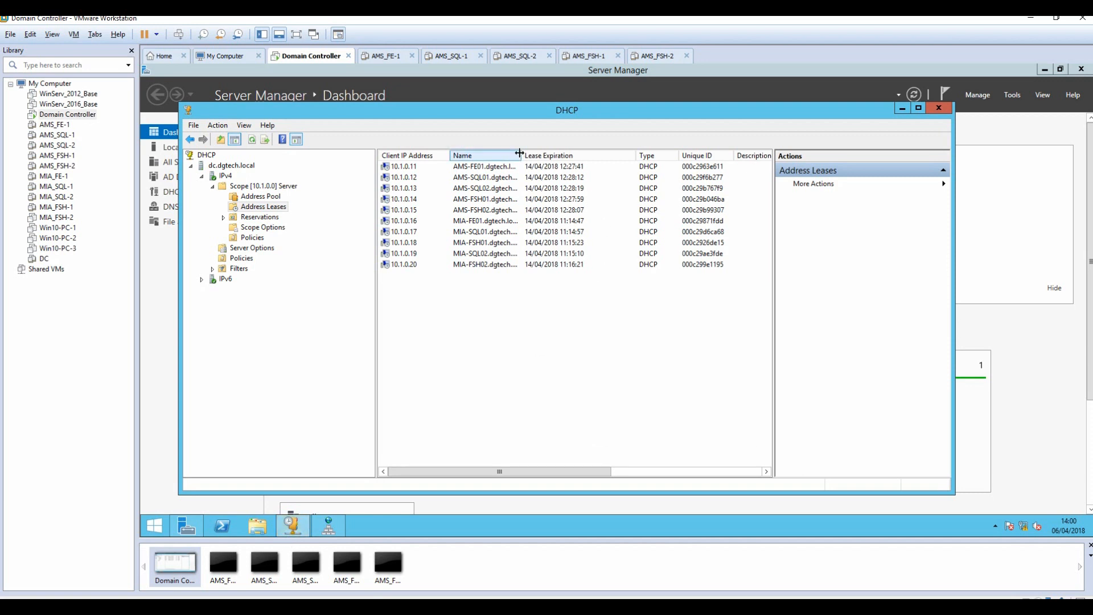
left_click_drag(522, 156, 556, 157)
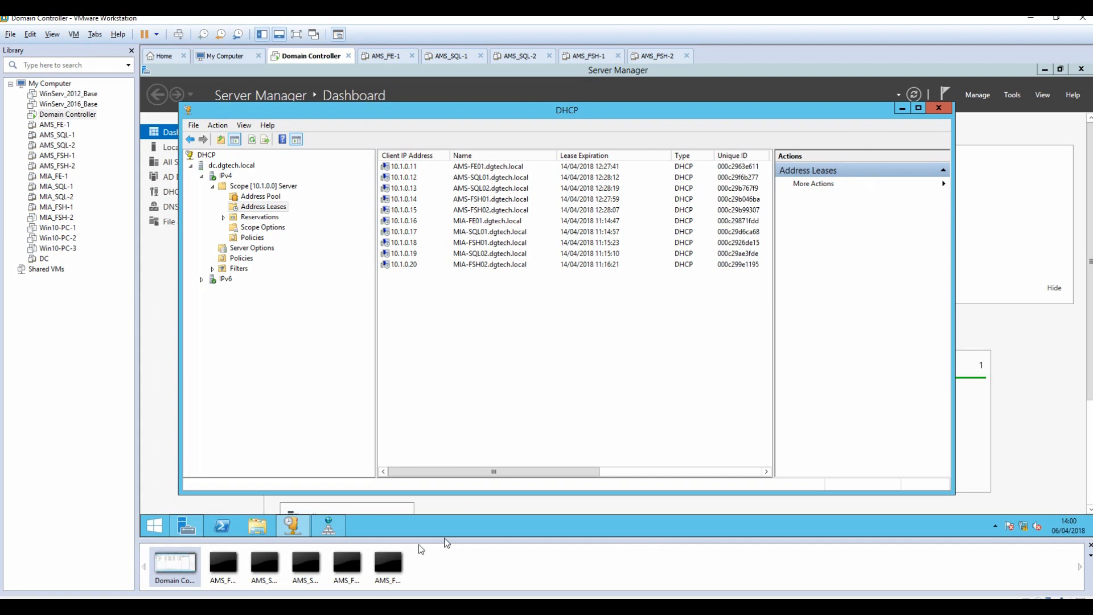
left_click(321, 522)
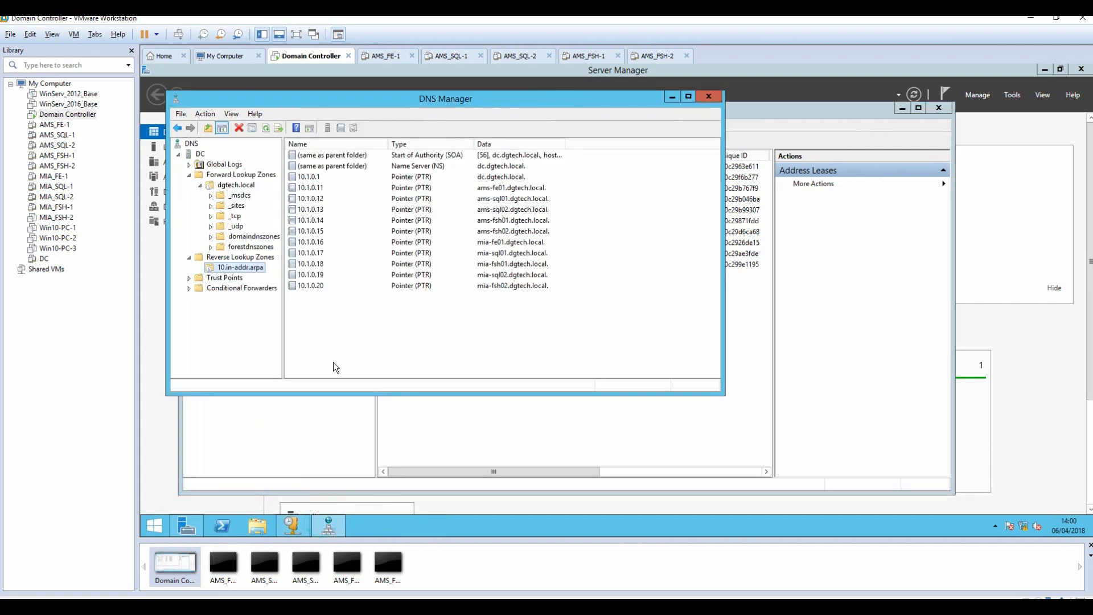
left_click(231, 185)
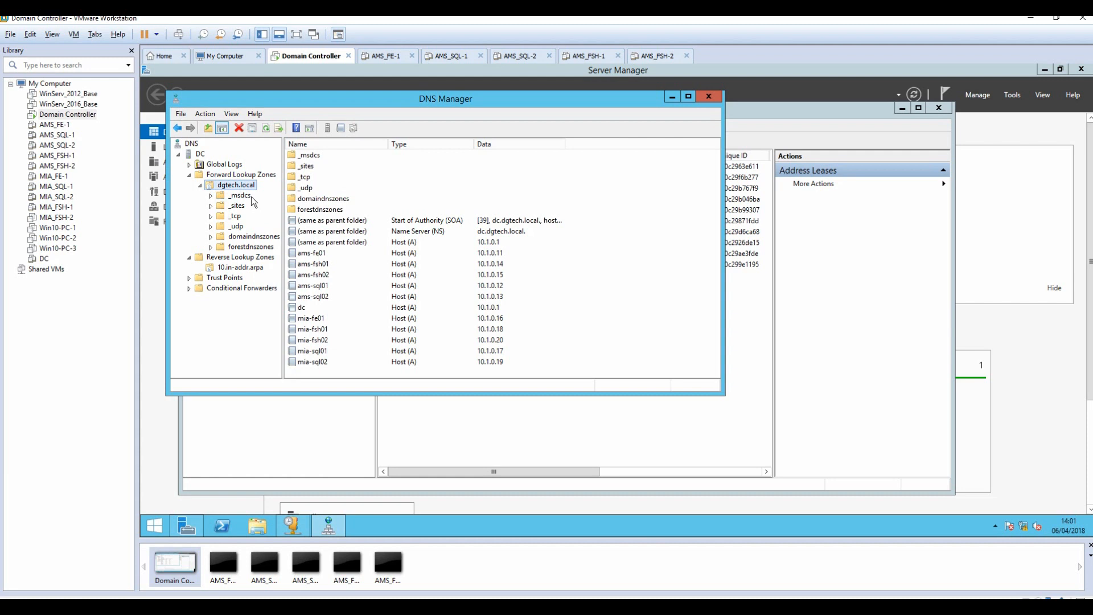
Close the DNS and DHCP consoles and return to the Server Manager dashboard.
left_click(673, 98)
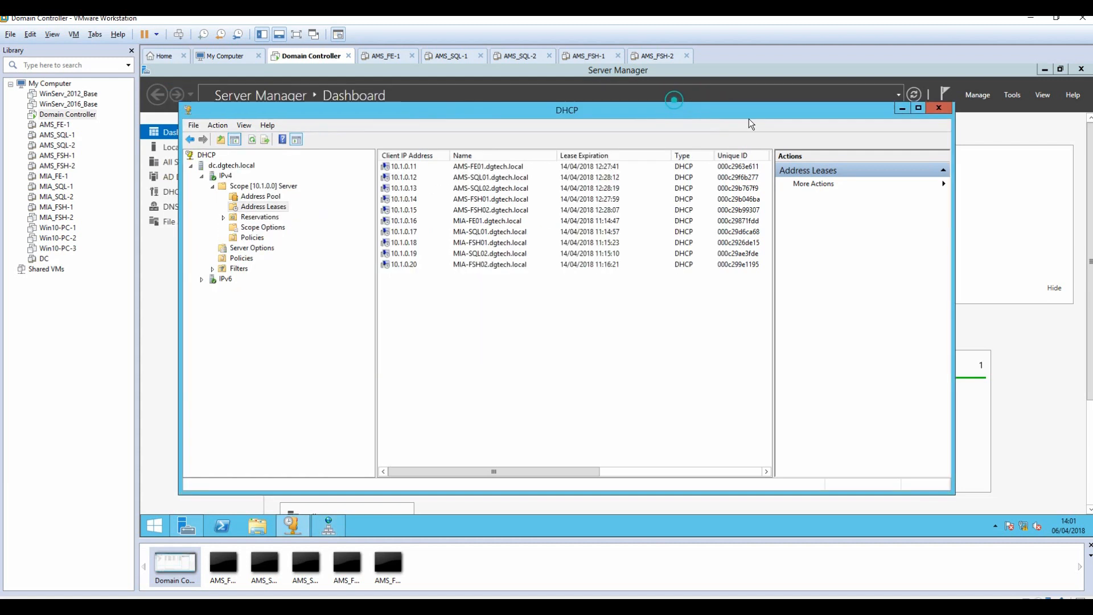
left_click(903, 108)
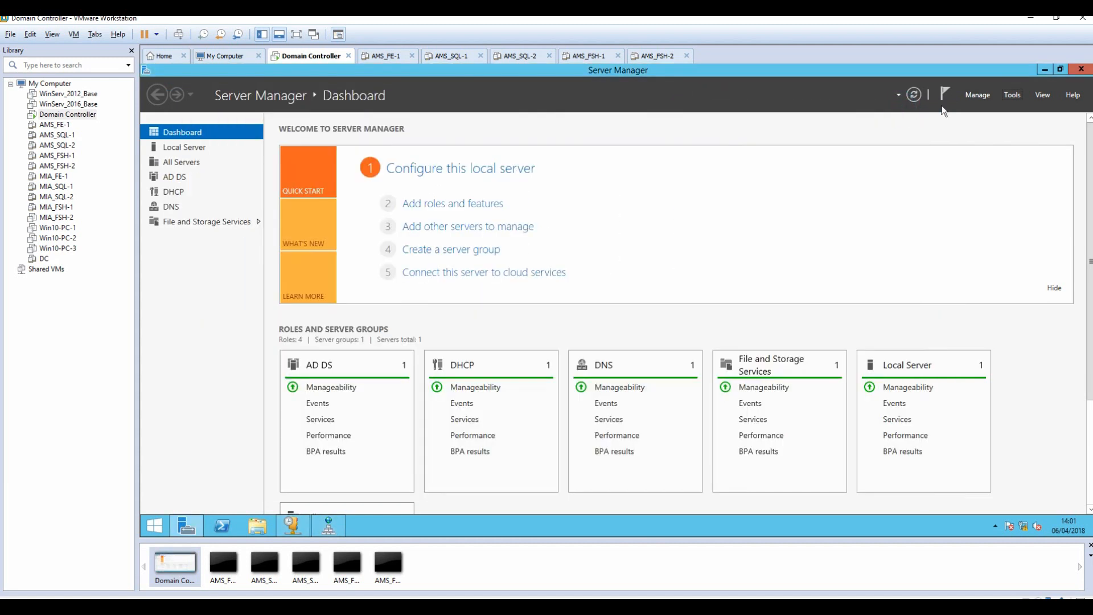
left_click(1045, 69)
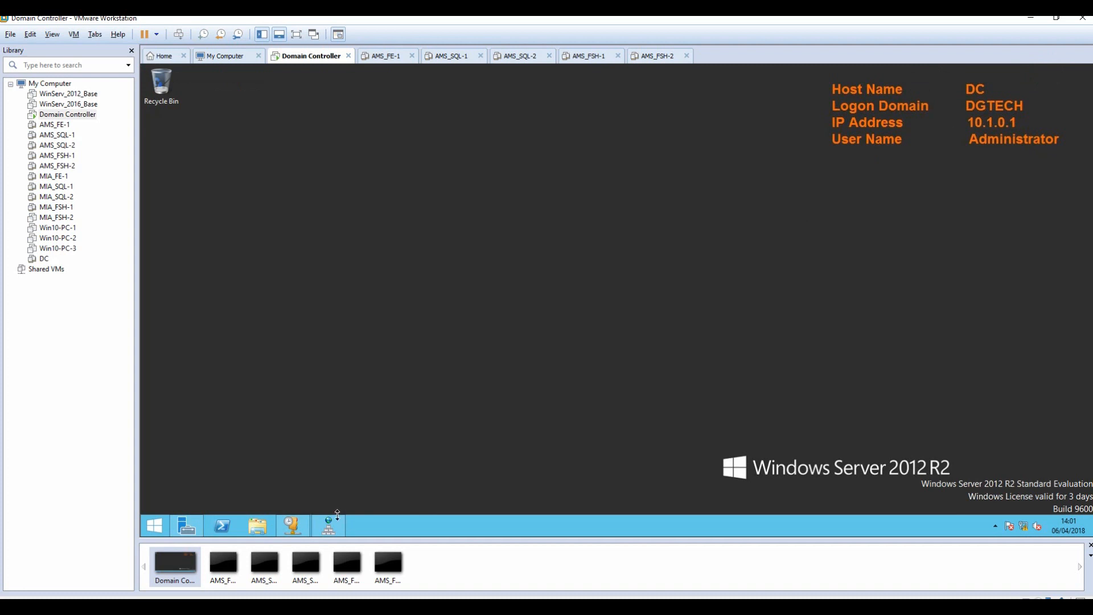
left_click(177, 531)
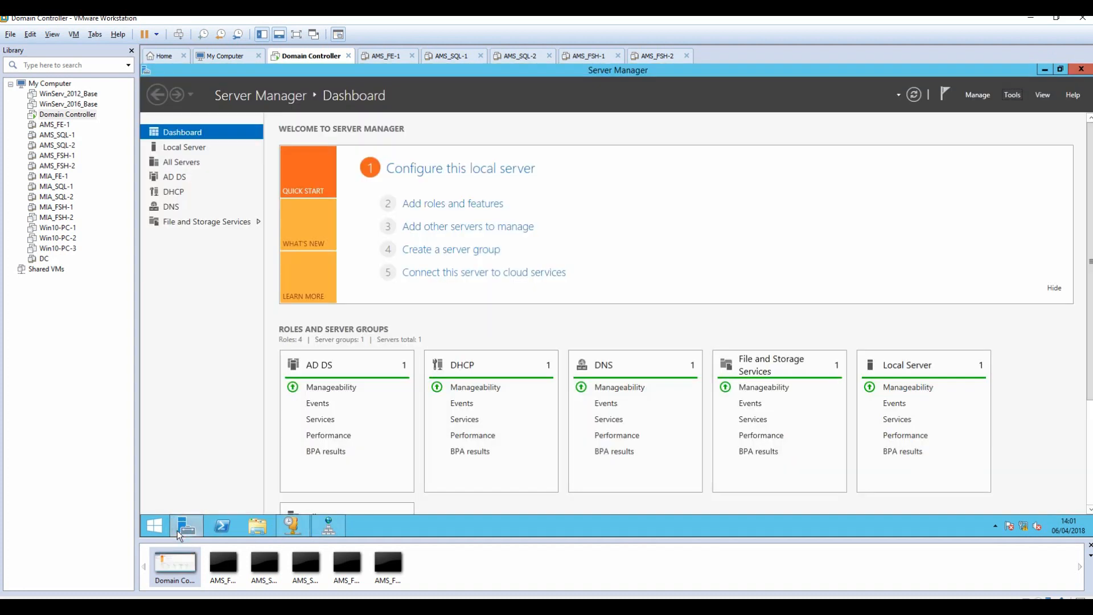
Select Active Directory Certificate Services with its management tools in a role-based install on the DC.
left_click(463, 205)
left_click(482, 402)
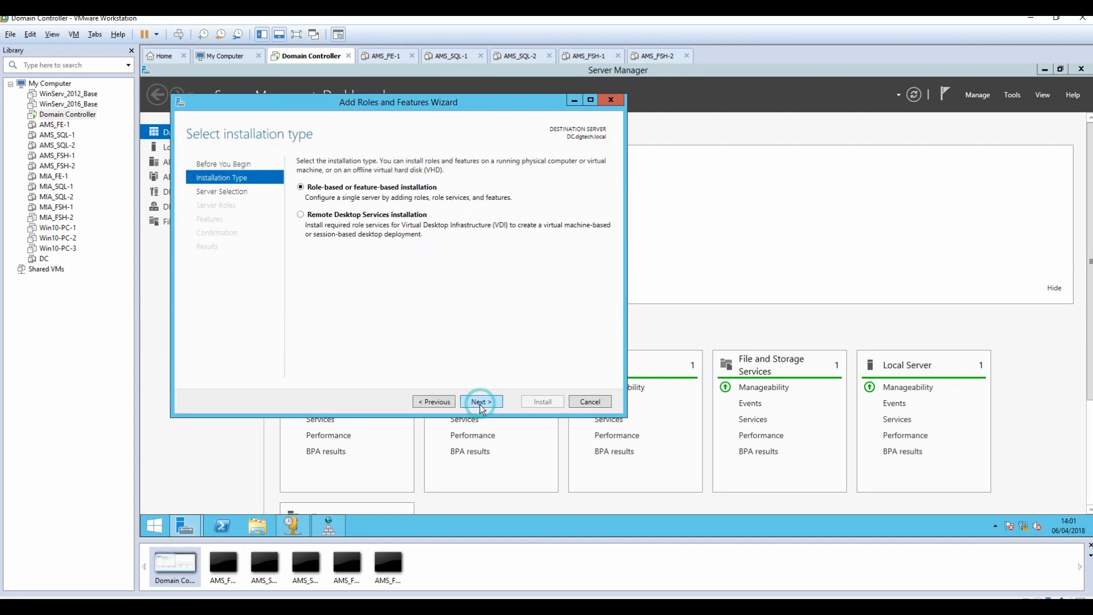
left_click(480, 402)
left_click(479, 402)
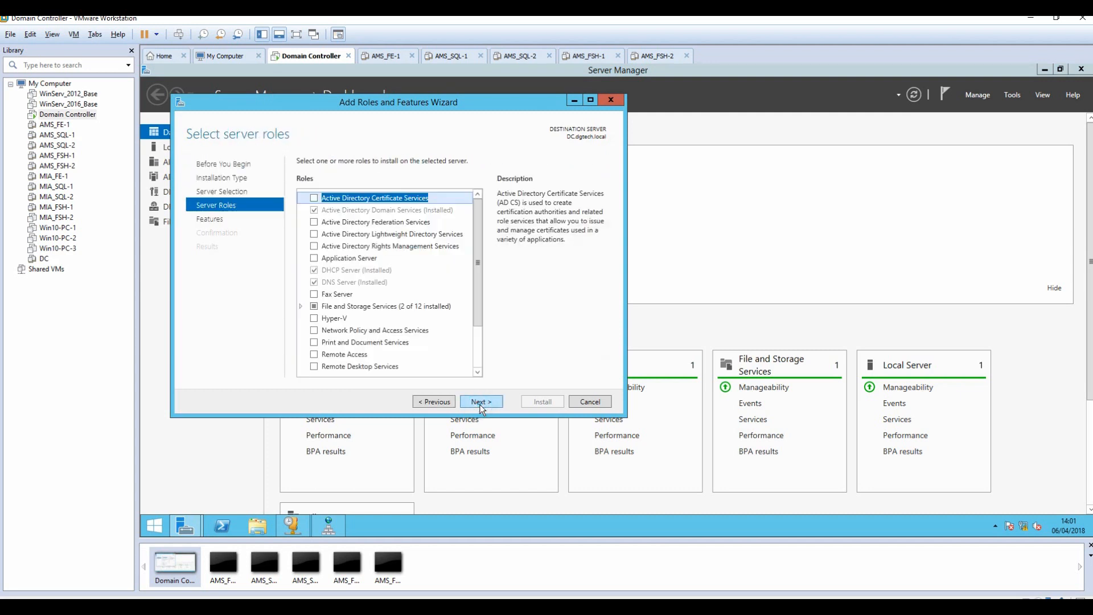
left_click(313, 200)
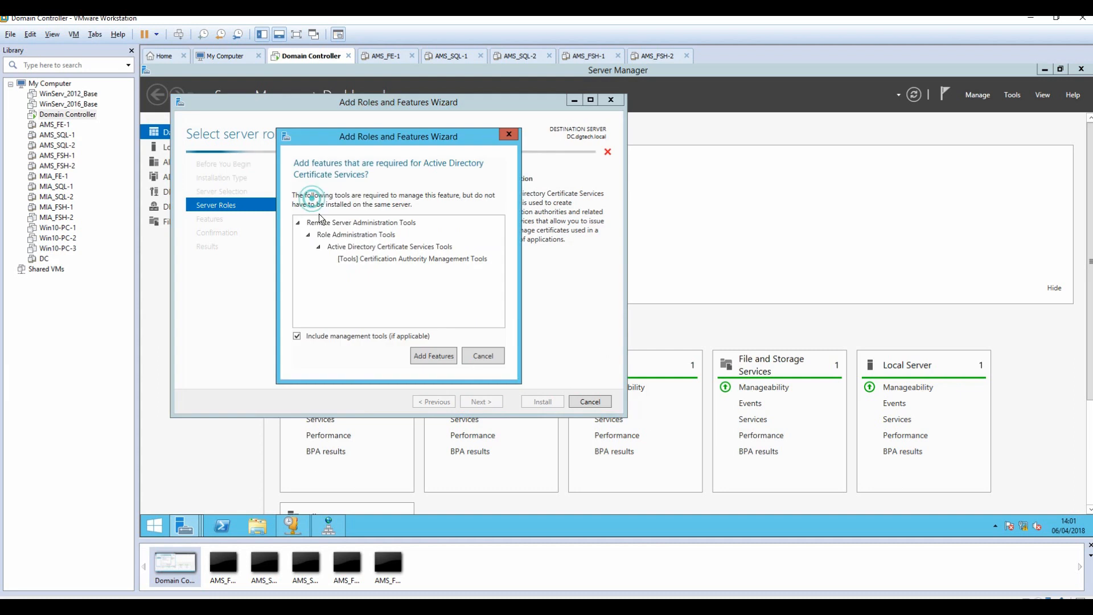
left_click(436, 357)
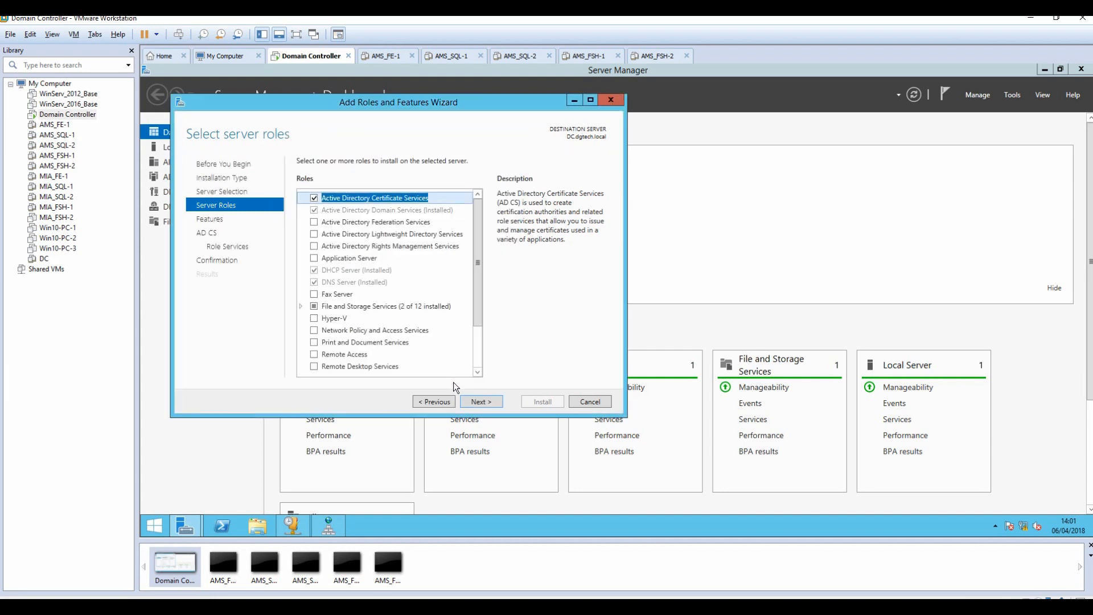
left_click(482, 401)
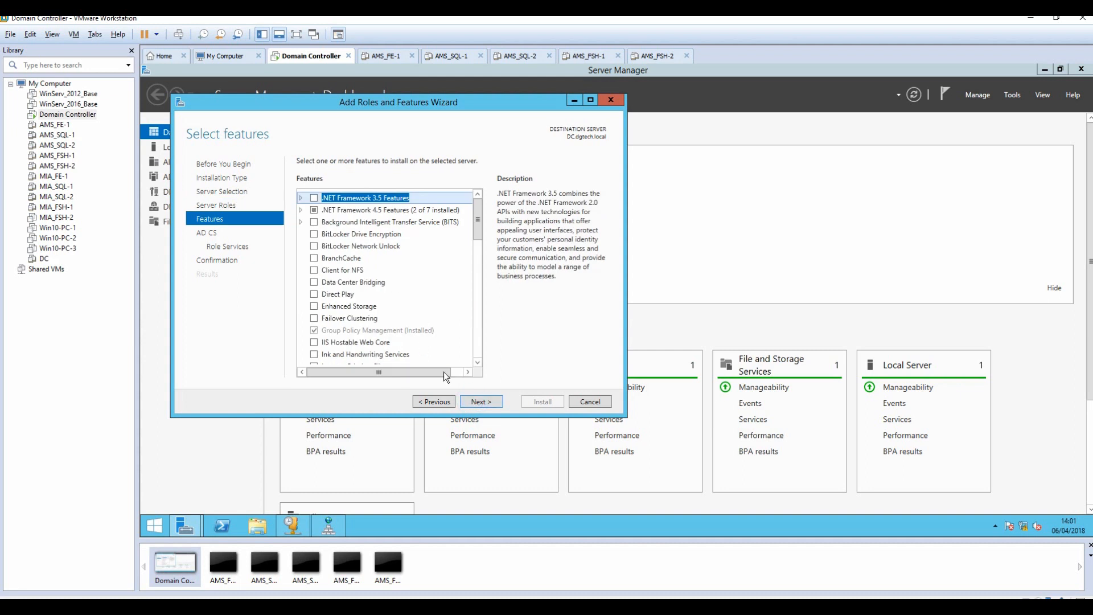
left_click(472, 402)
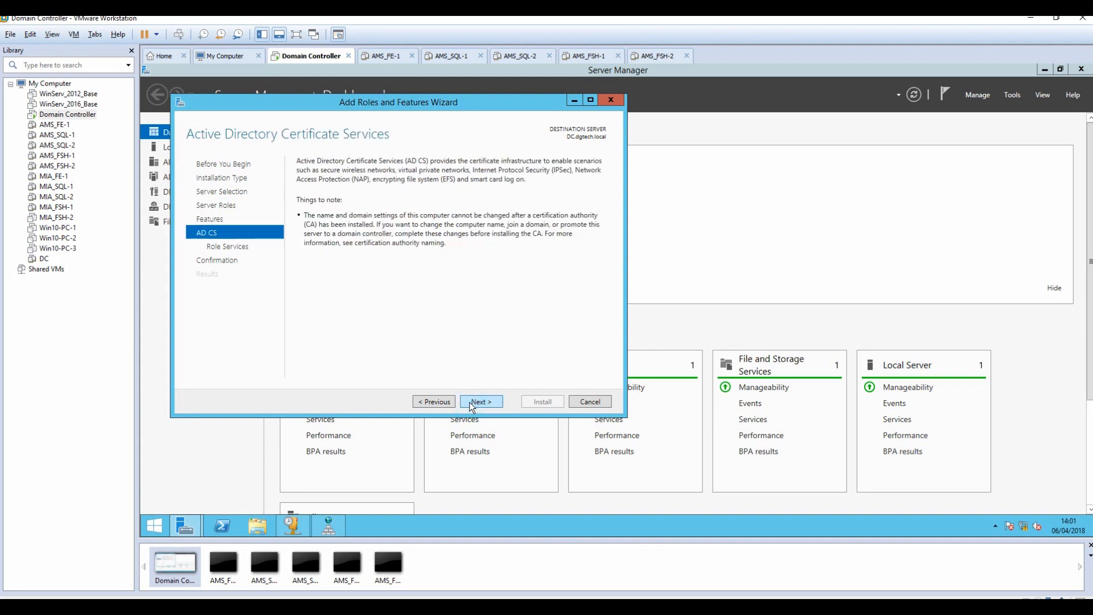
left_click(471, 402)
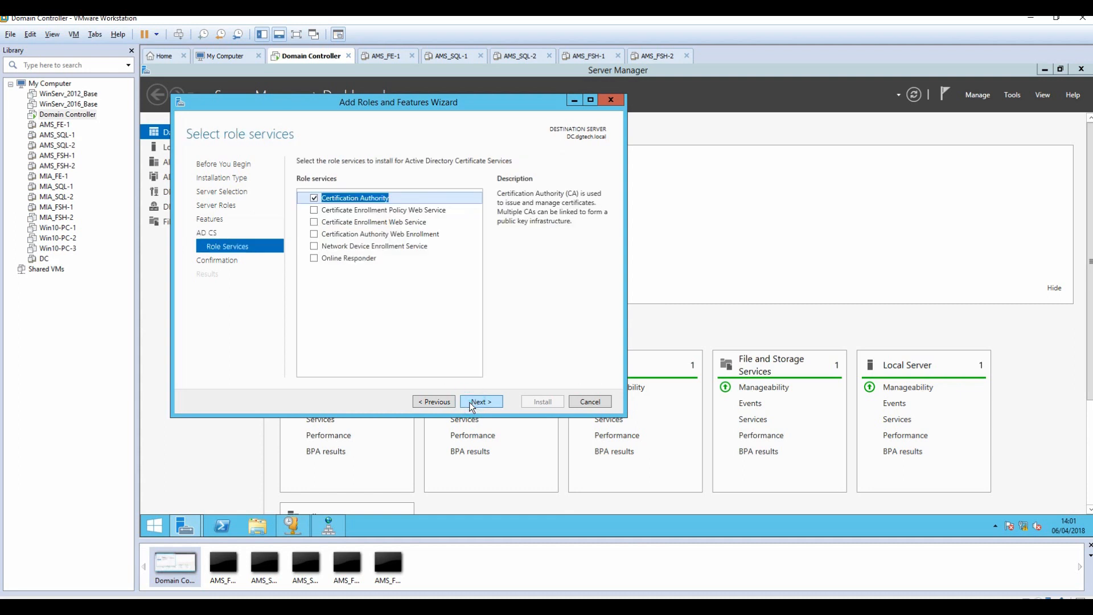
Add Certification Authority Web Enrollment with its required IIS features, keeping default web services.
left_click(313, 234)
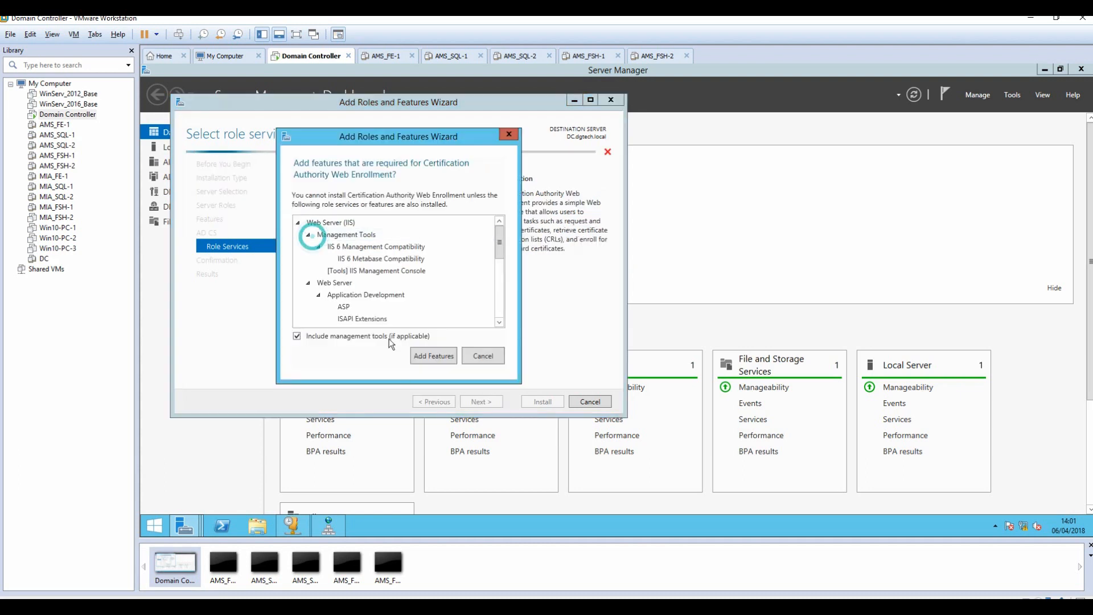
left_click(436, 357)
left_click(479, 402)
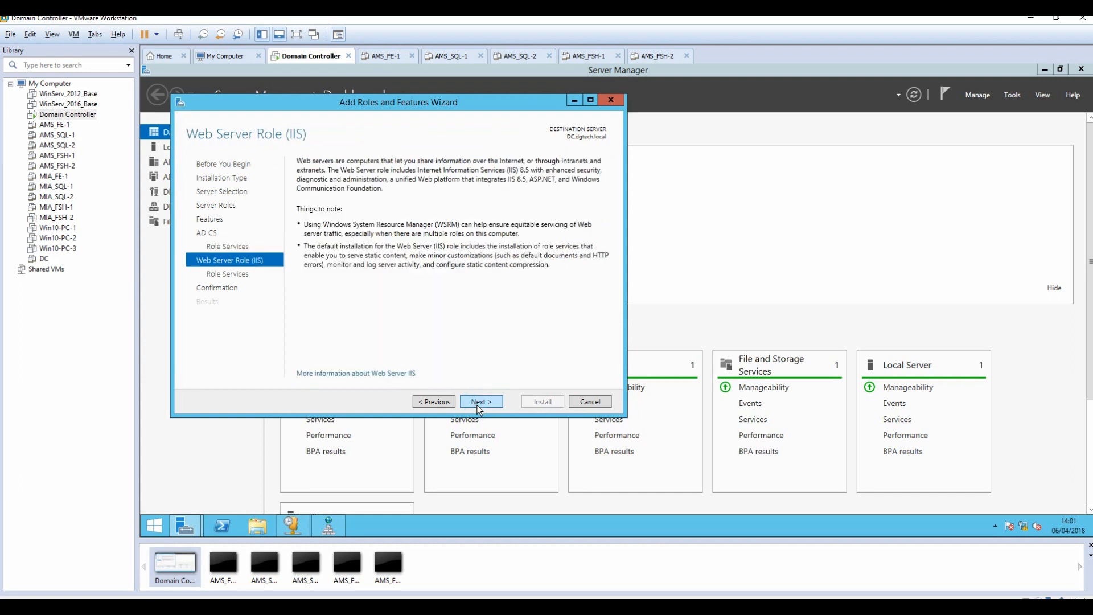
left_click(477, 402)
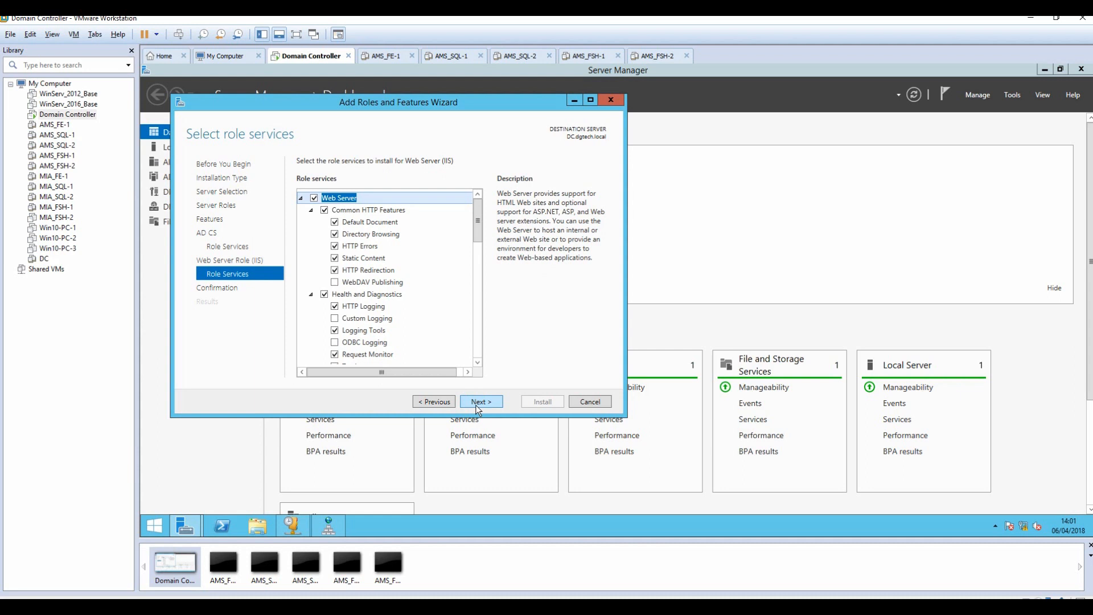
left_click(476, 402)
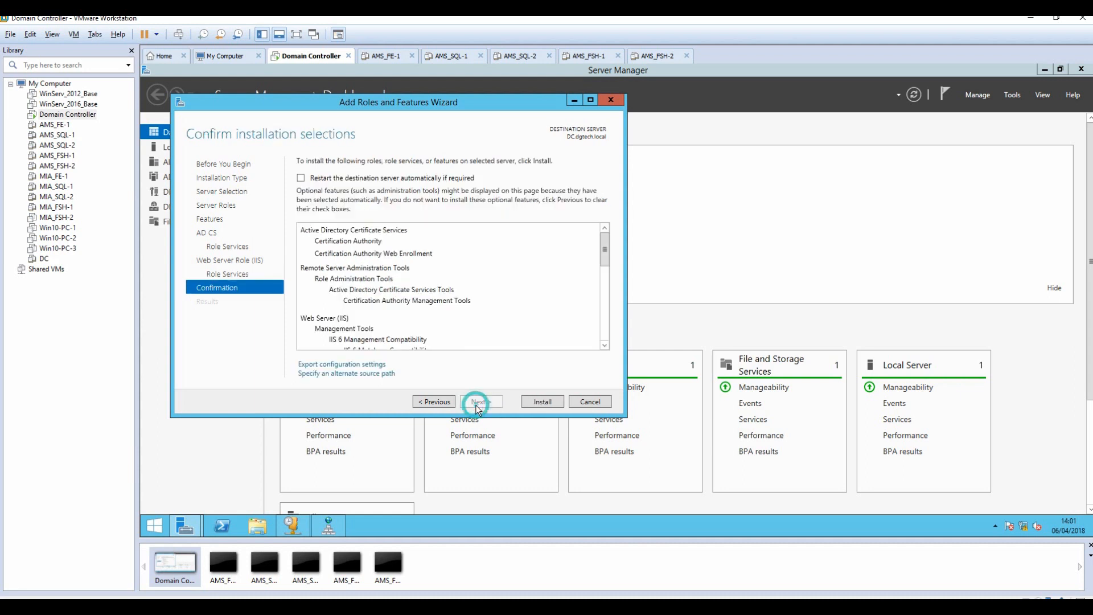
Set the alternate source path to D:\sources\sxs and start the installation.
left_click(367, 374)
double_click(404, 394)
left_click(364, 394)
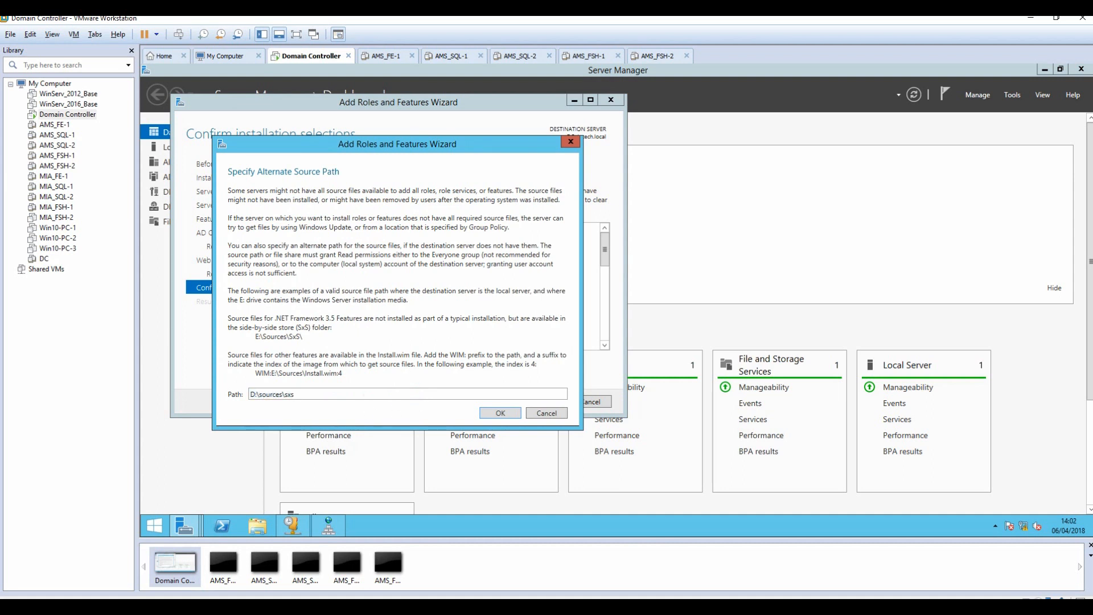
double_click(300, 393)
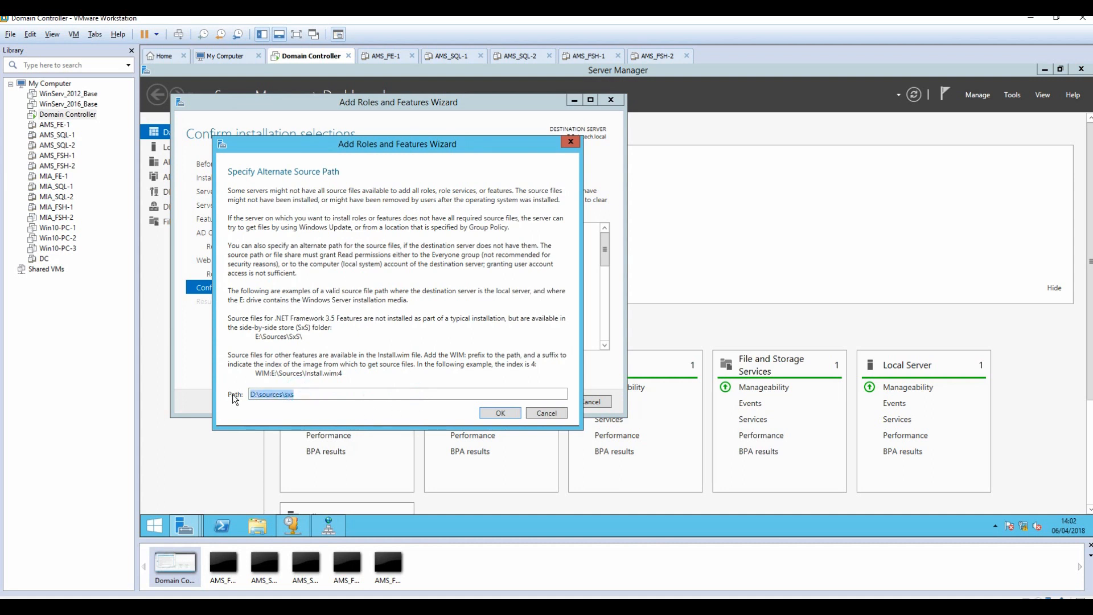
left_click(498, 414)
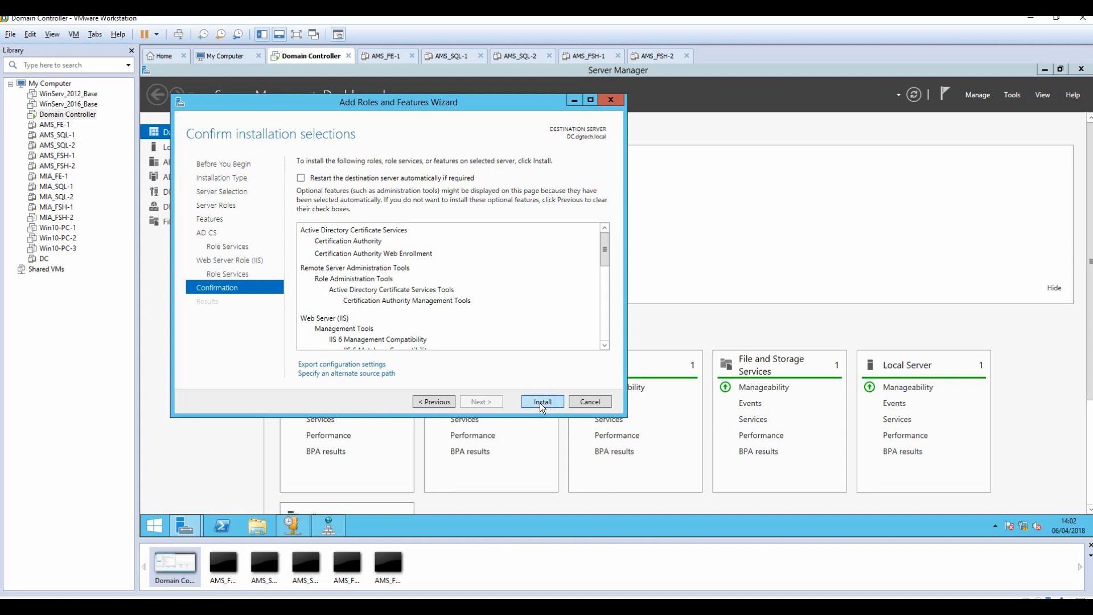
left_click(540, 402)
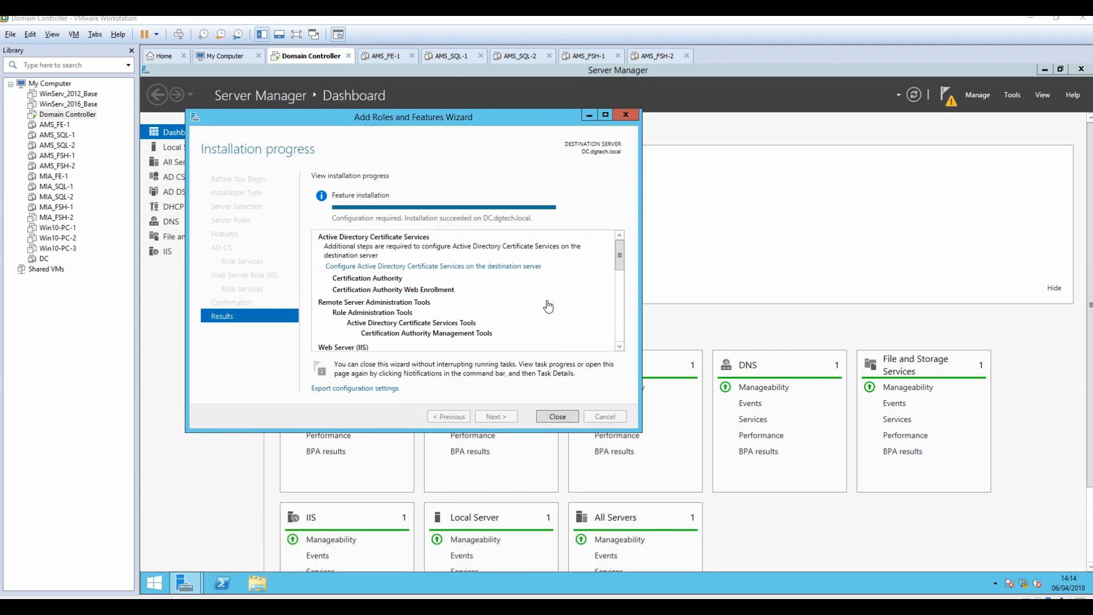
Launch the AD CS configuration wizard and accept the administrator credentials.
left_click(442, 267)
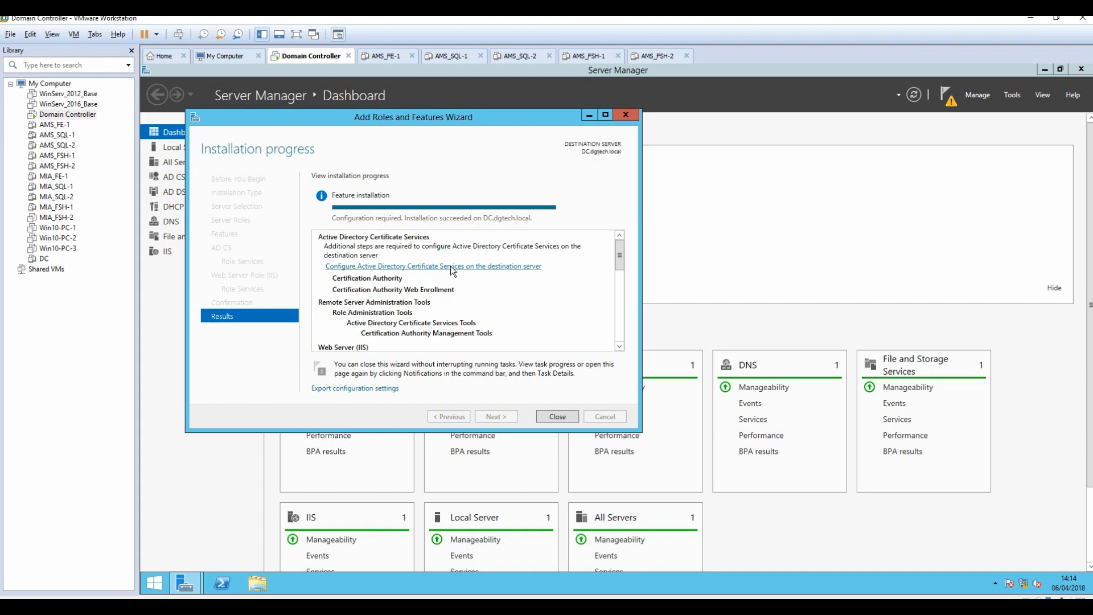
left_click(434, 268)
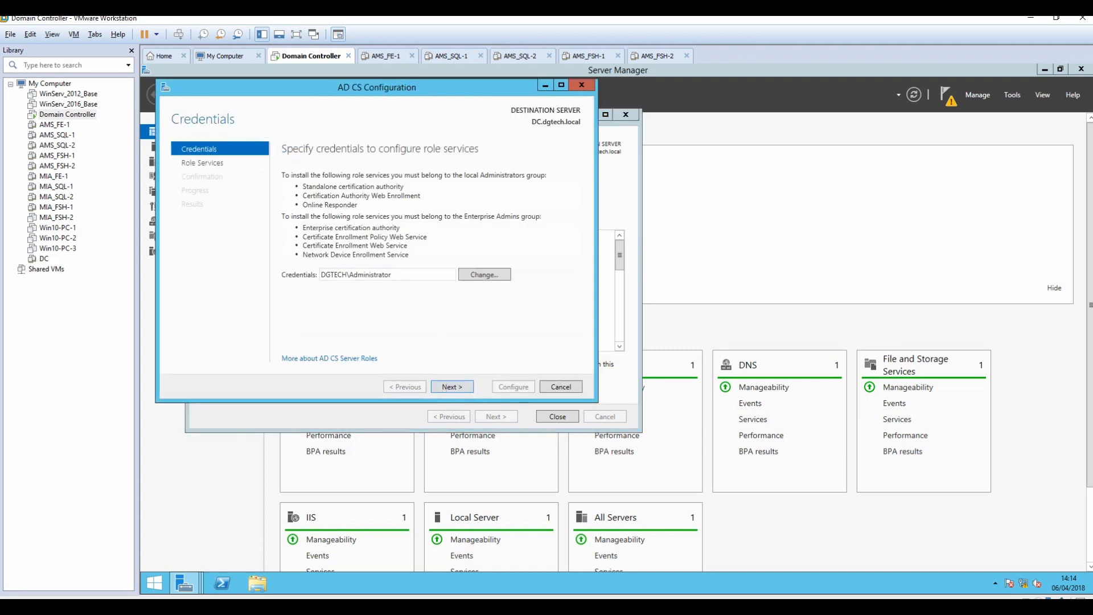
double_click(395, 274)
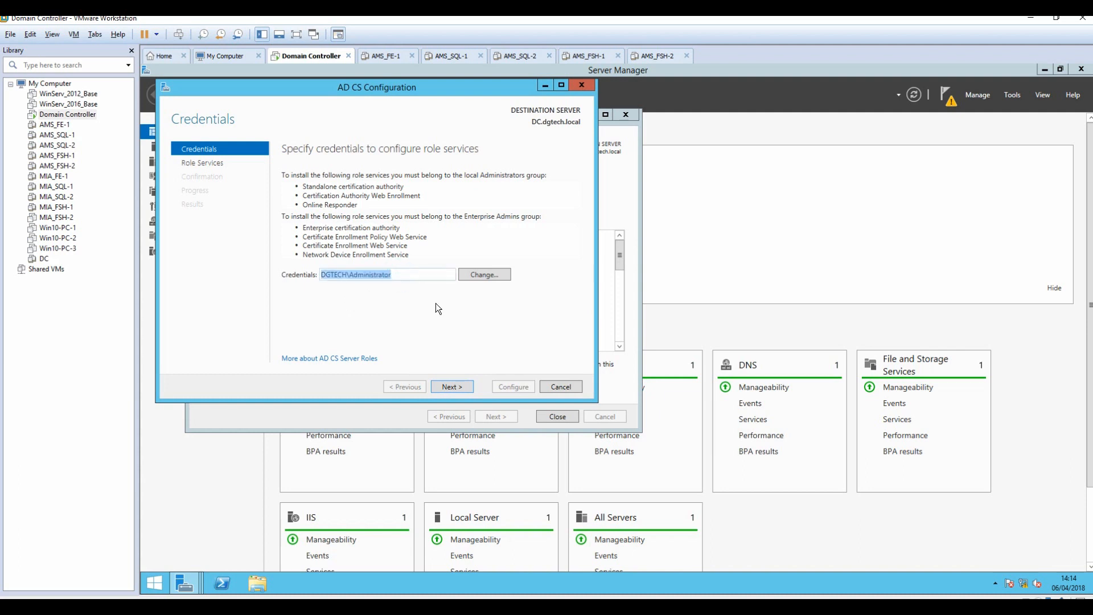
left_click(449, 386)
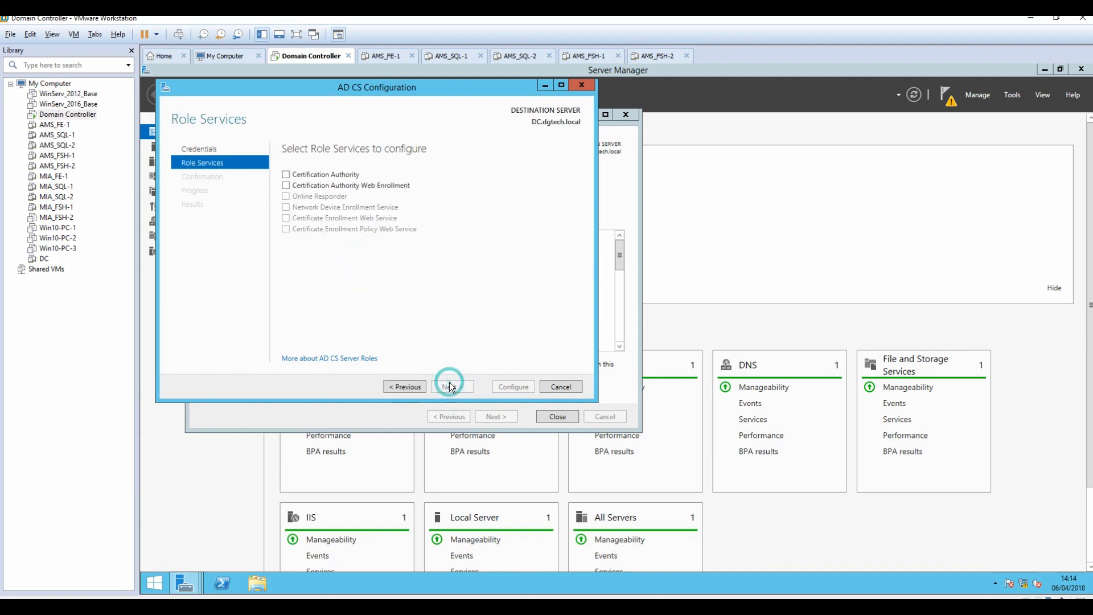
Configure Certification Authority and Web Enrollment as a Root CA with a new private key.
left_click(286, 174)
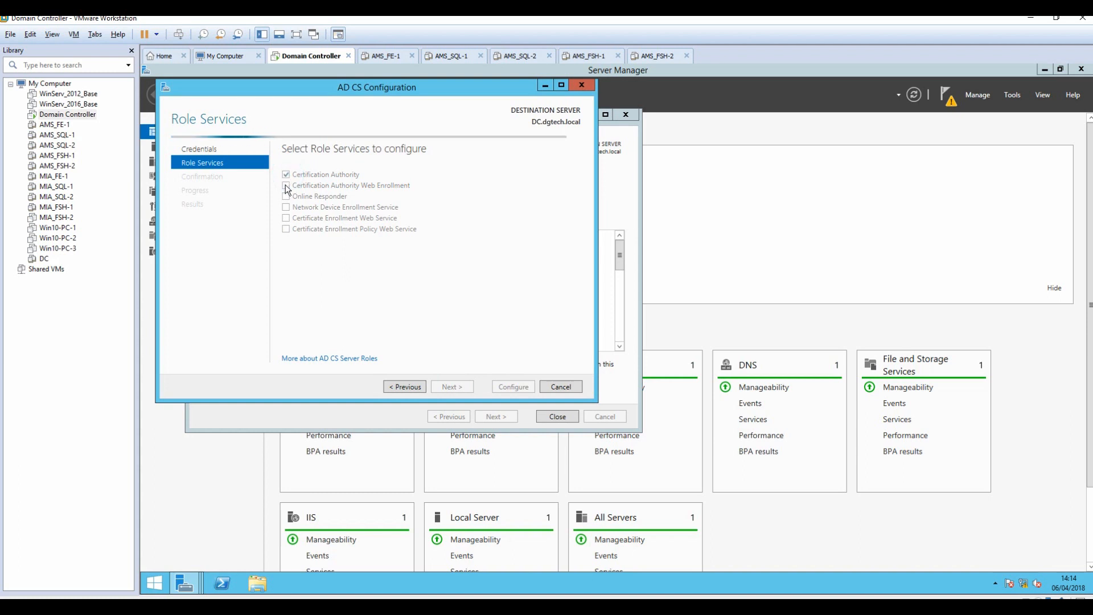
left_click(286, 185)
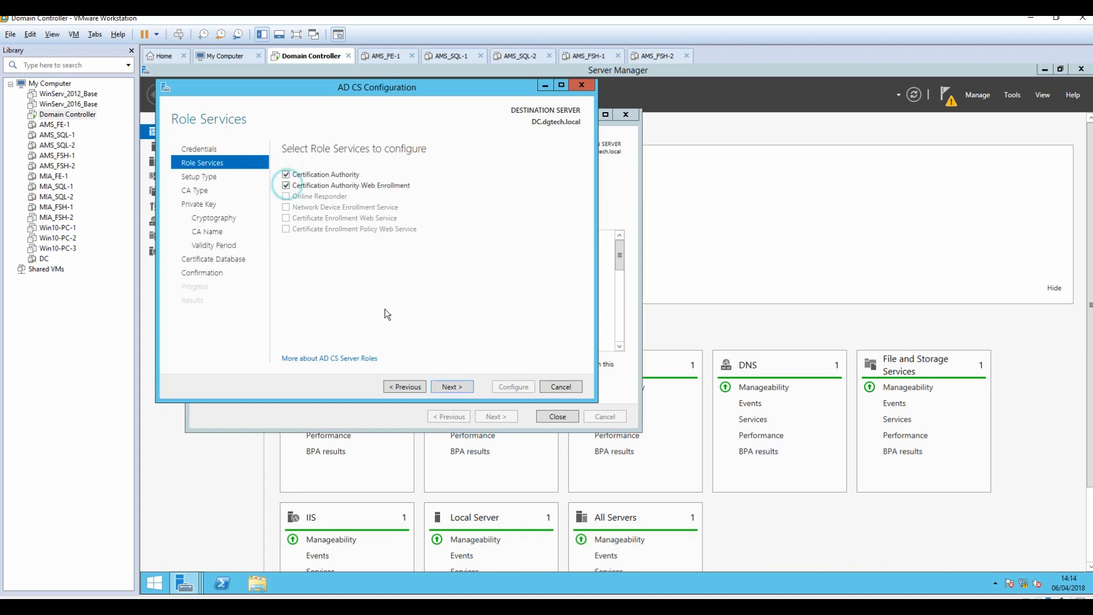
left_click(448, 389)
left_click(447, 388)
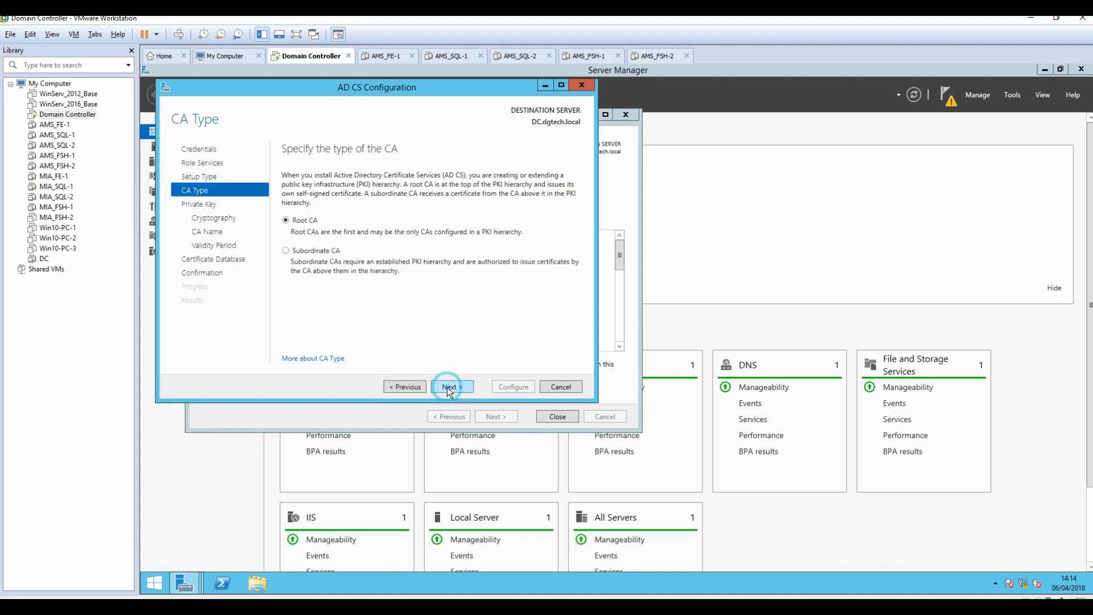
left_click(448, 388)
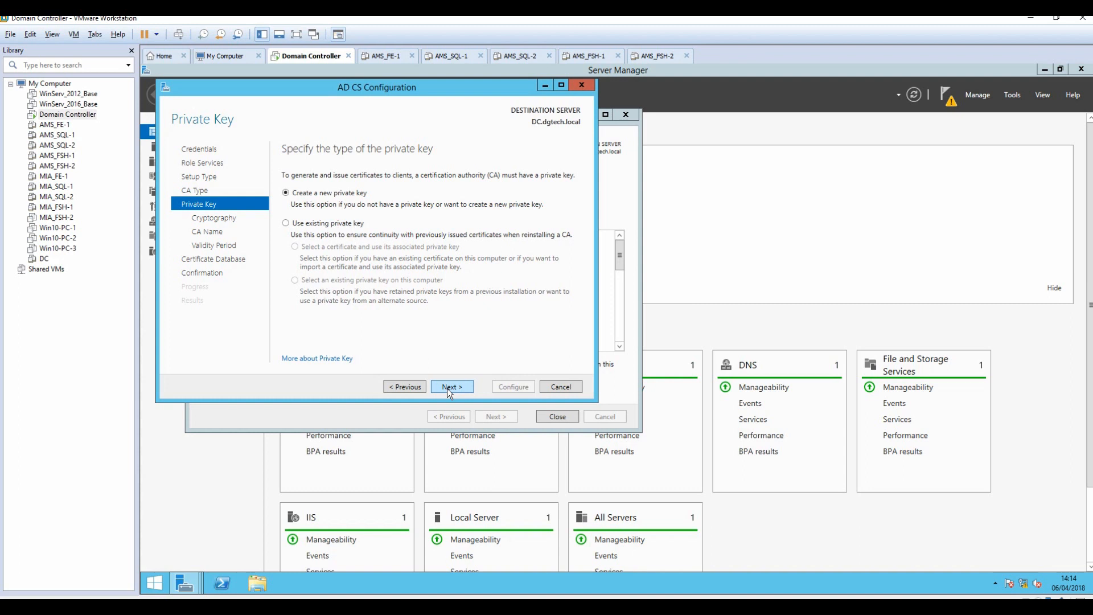
left_click(447, 388)
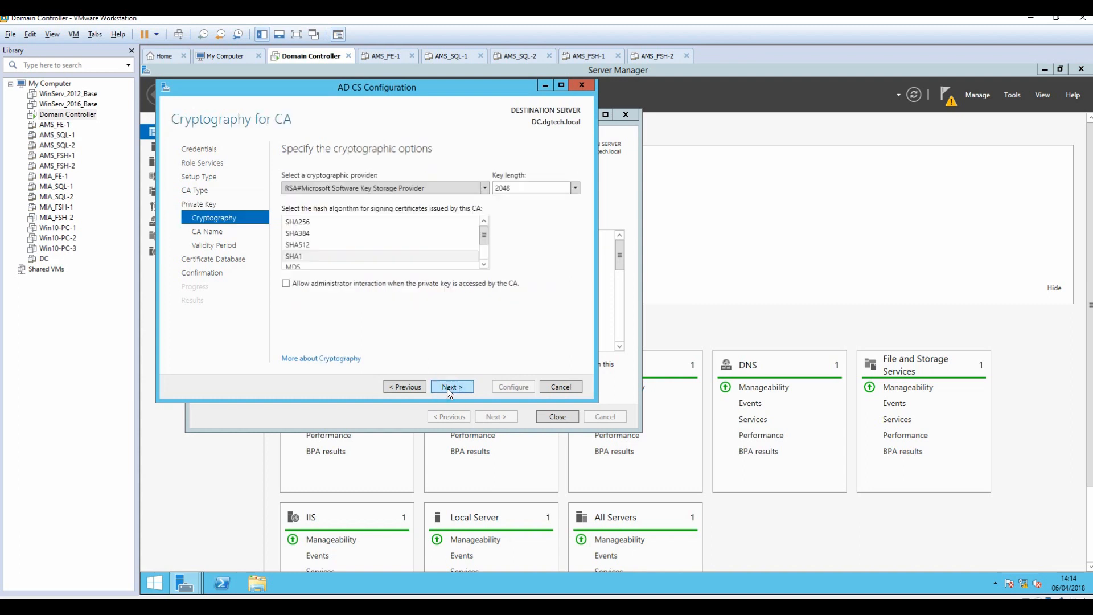
Choose SHA1 hashing, keep the default CA name, validity and database locations, and configure.
left_click(297, 258)
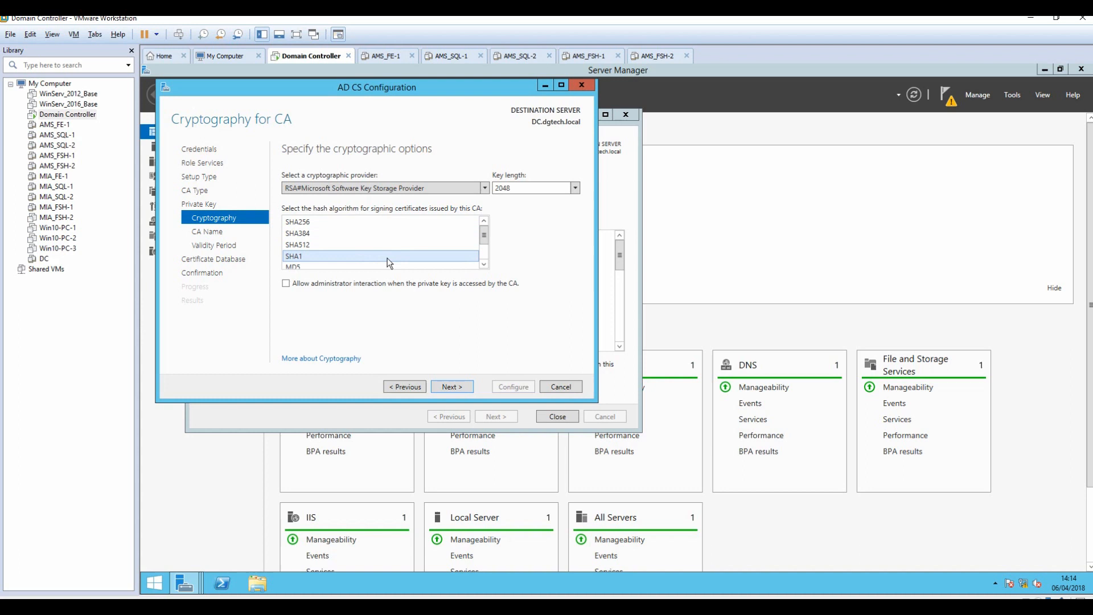
left_click(457, 386)
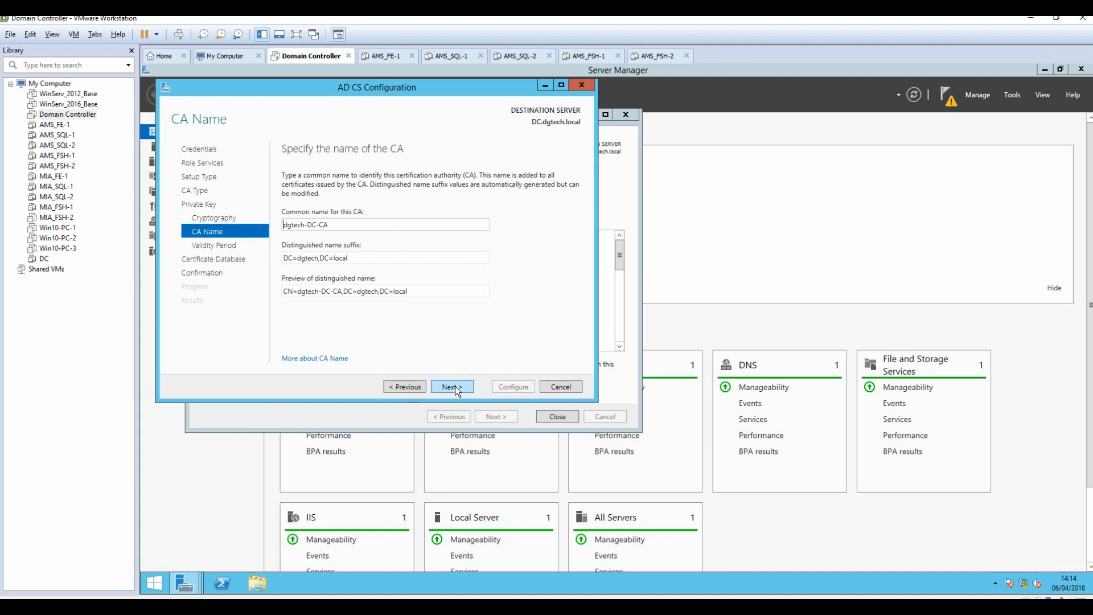
left_click(455, 386)
left_click(455, 386)
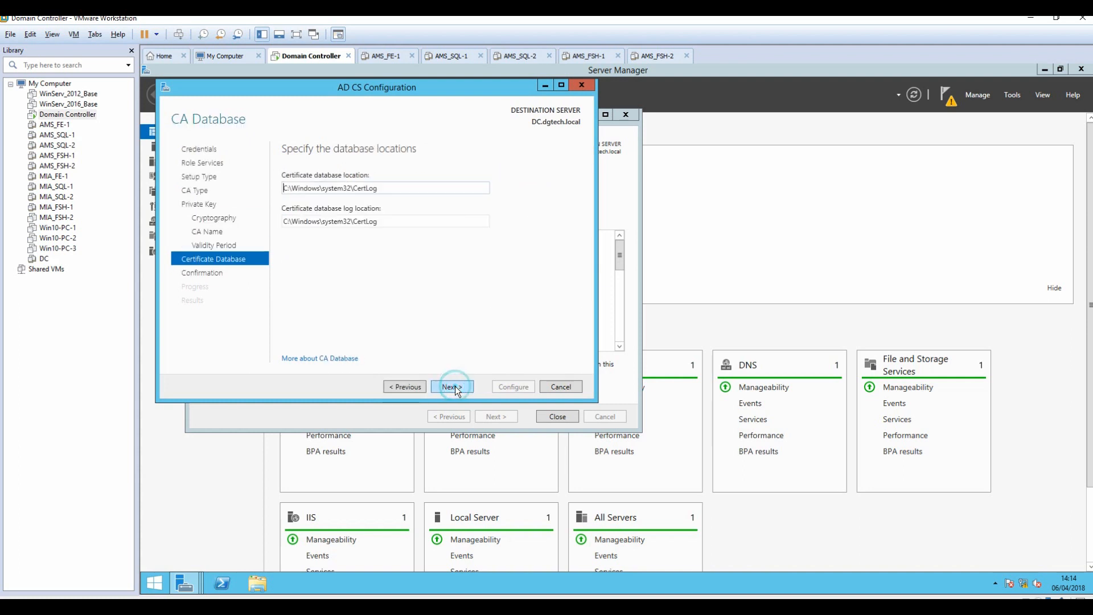
left_click(455, 386)
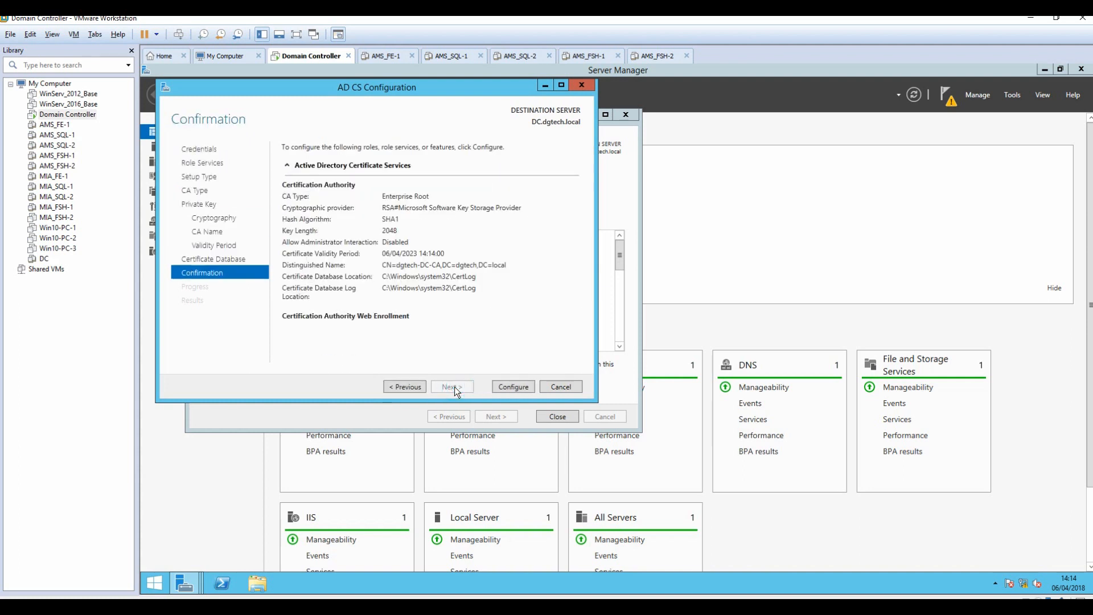
left_click(518, 388)
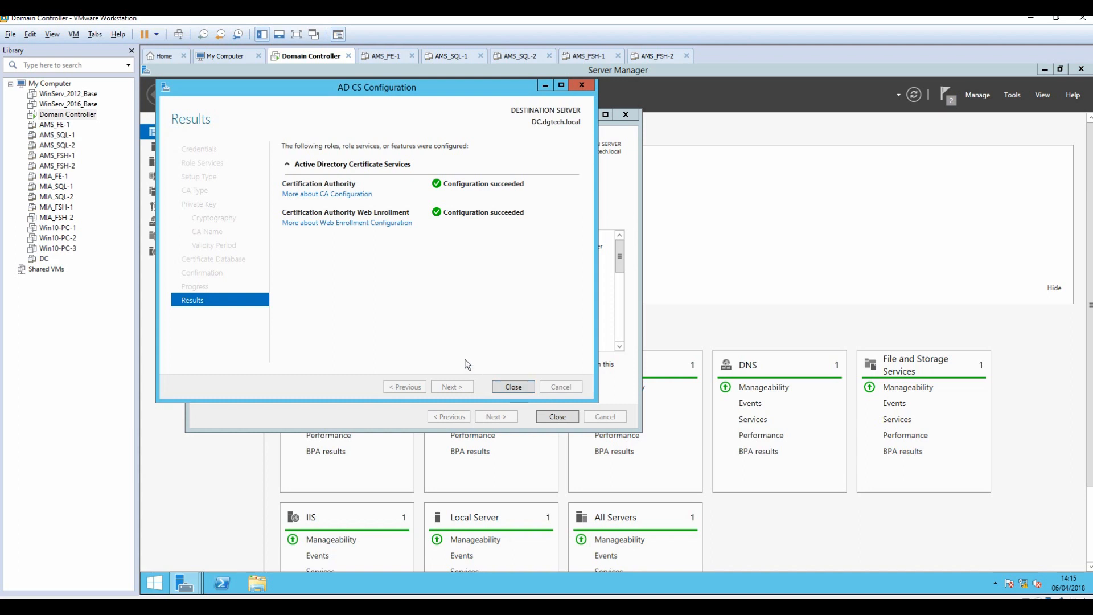
Close both wizards and minimize Server Manager to the desktop.
left_click(512, 389)
left_click(557, 415)
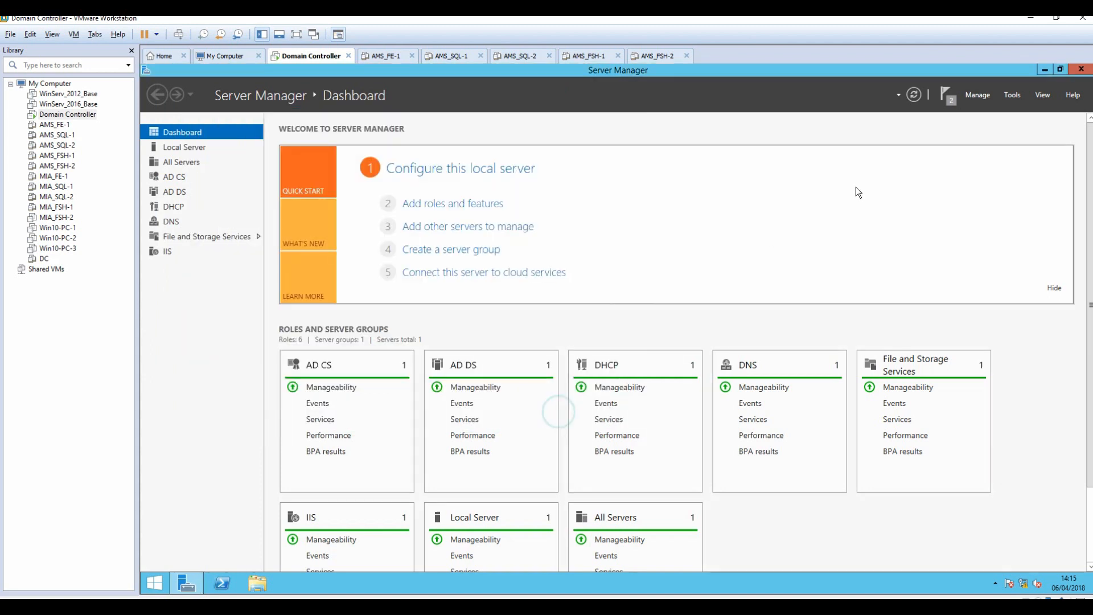
left_click(1047, 68)
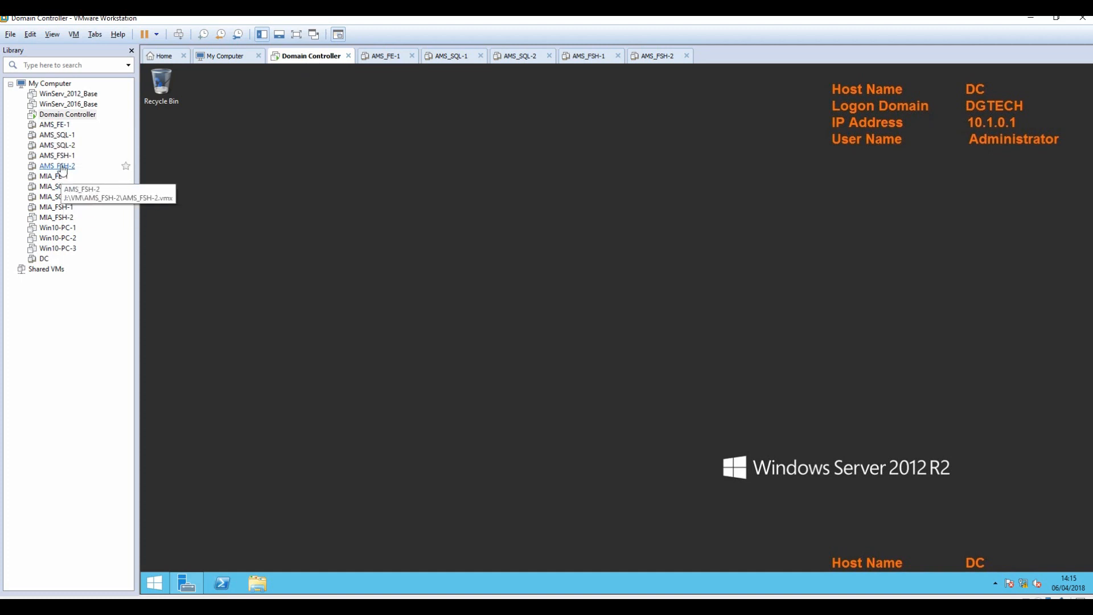
Switch to the Notepad++ install notes and skim the opening steps.
key("alt+Tab")
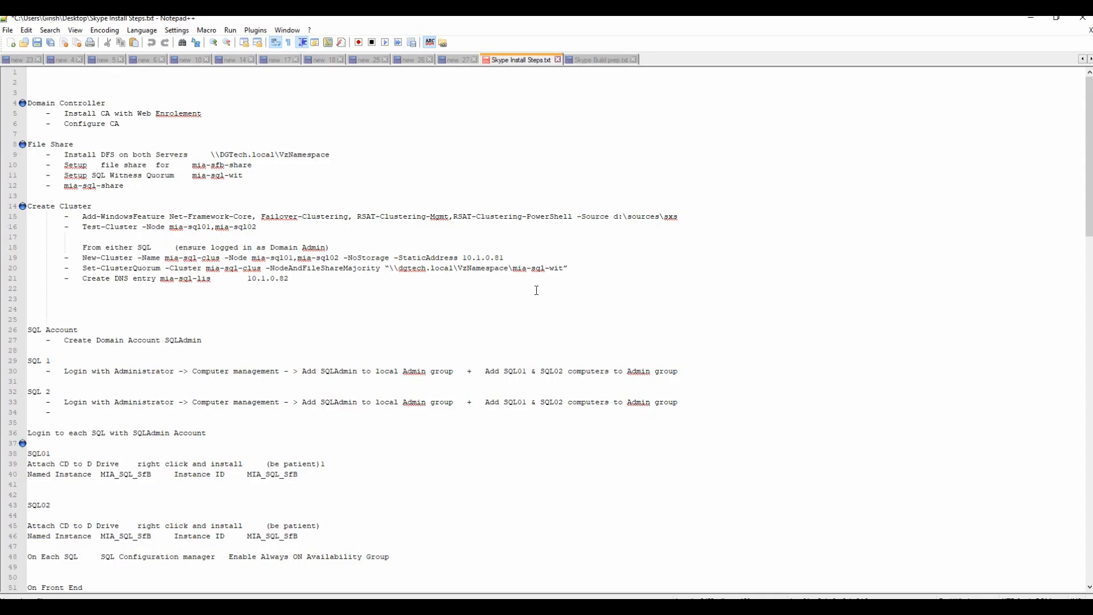
left_click_drag(36, 91, 273, 167)
scroll(343, 304, "down", 4)
scroll(343, 304, "down", 20)
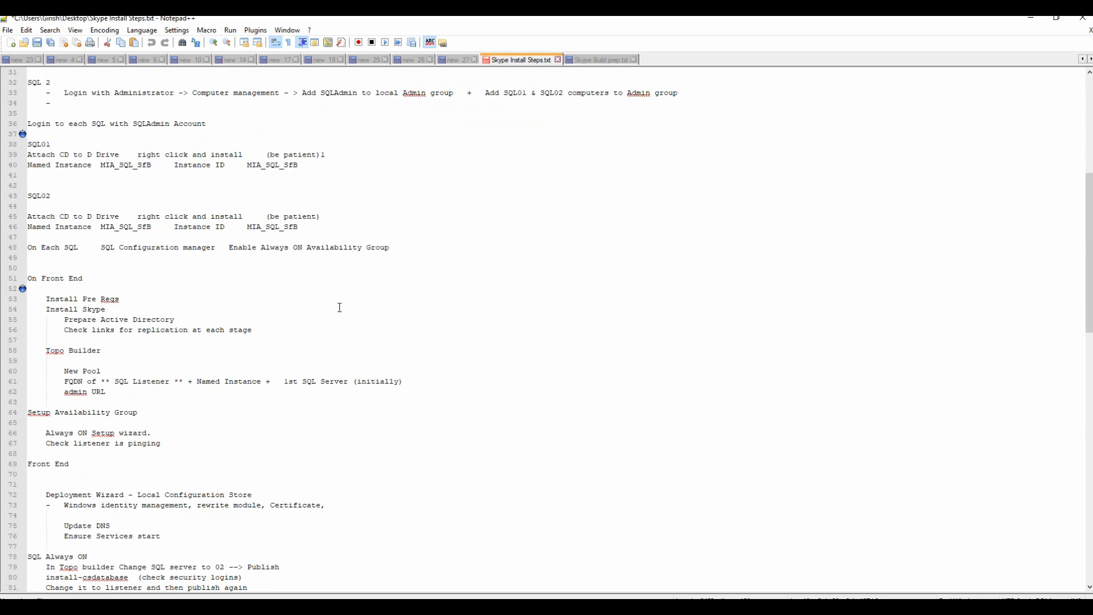
scroll(334, 310, "up", 20)
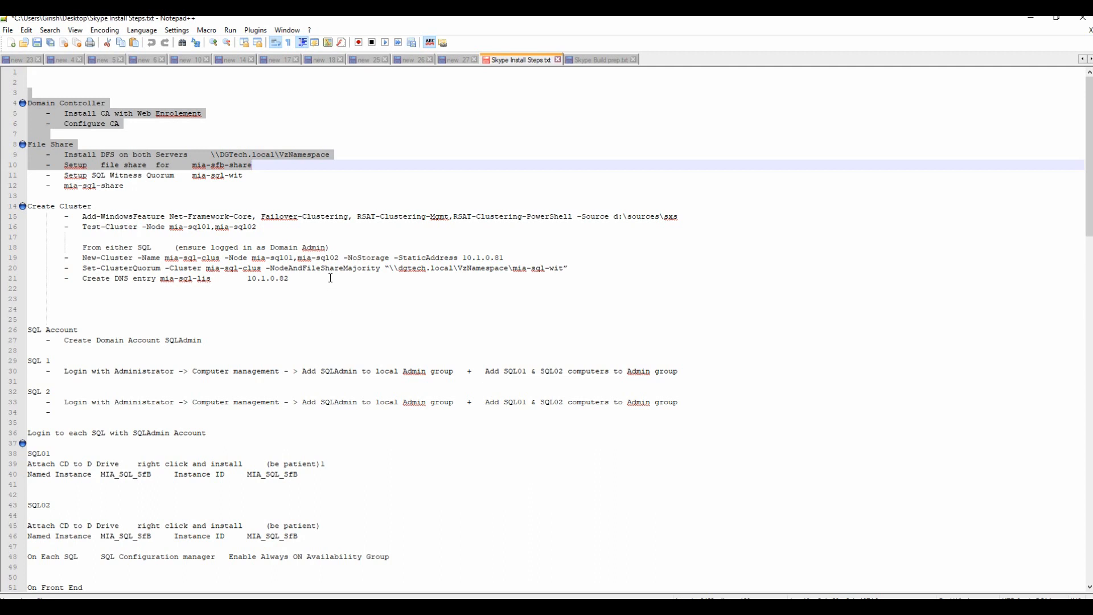
left_click(126, 134)
Highlight the Domain Controller and File Share steps, then hide the notes and open AMS_FSH-1.
left_click_drag(125, 127, 32, 82)
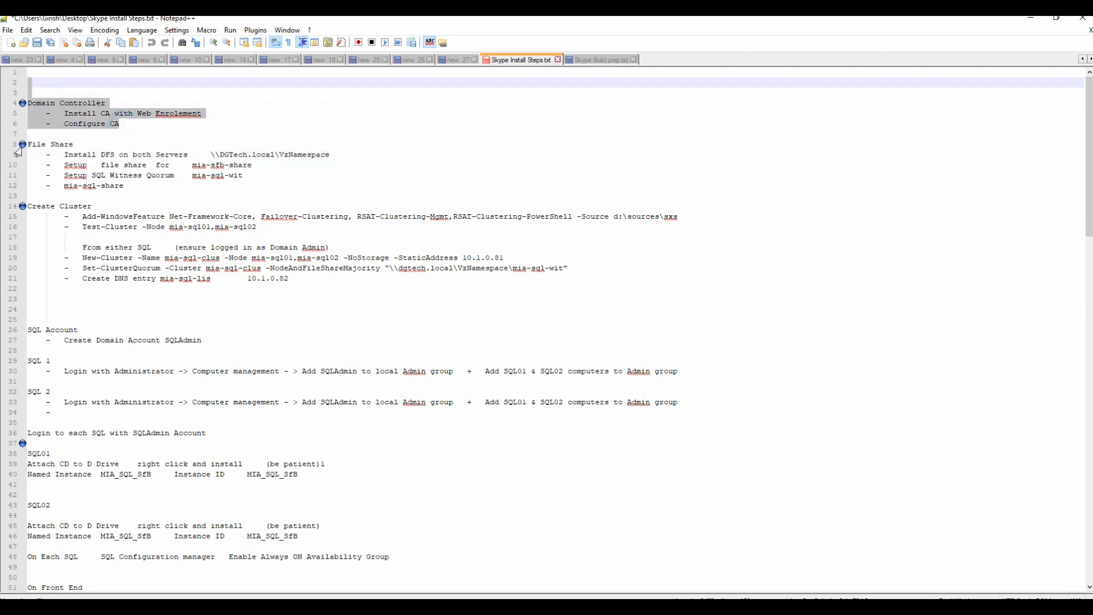
left_click_drag(28, 143, 208, 185)
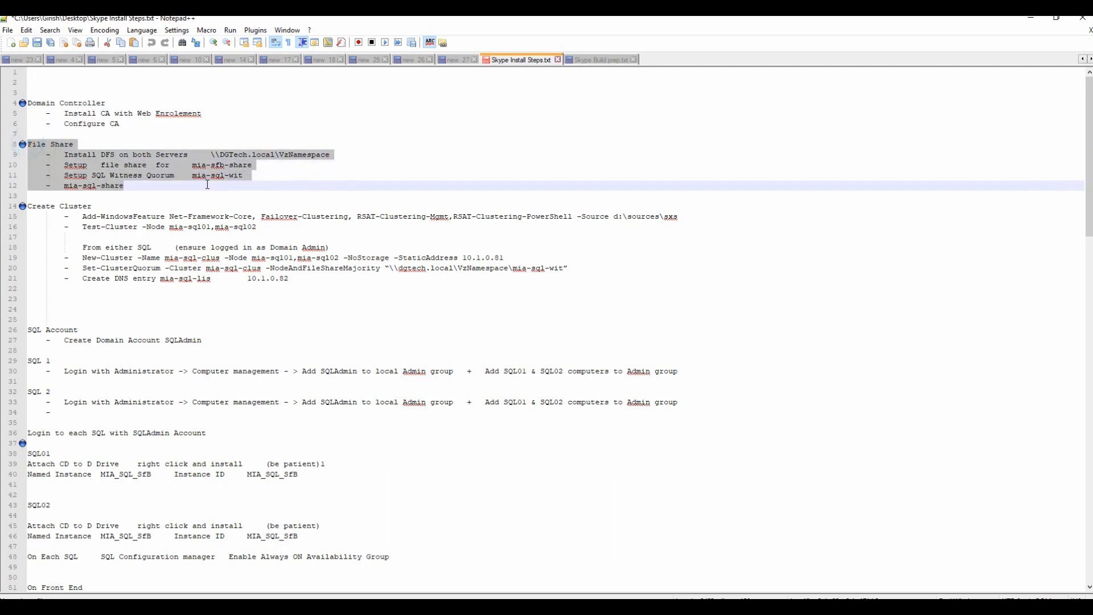
left_click(1031, 17)
left_click(592, 55)
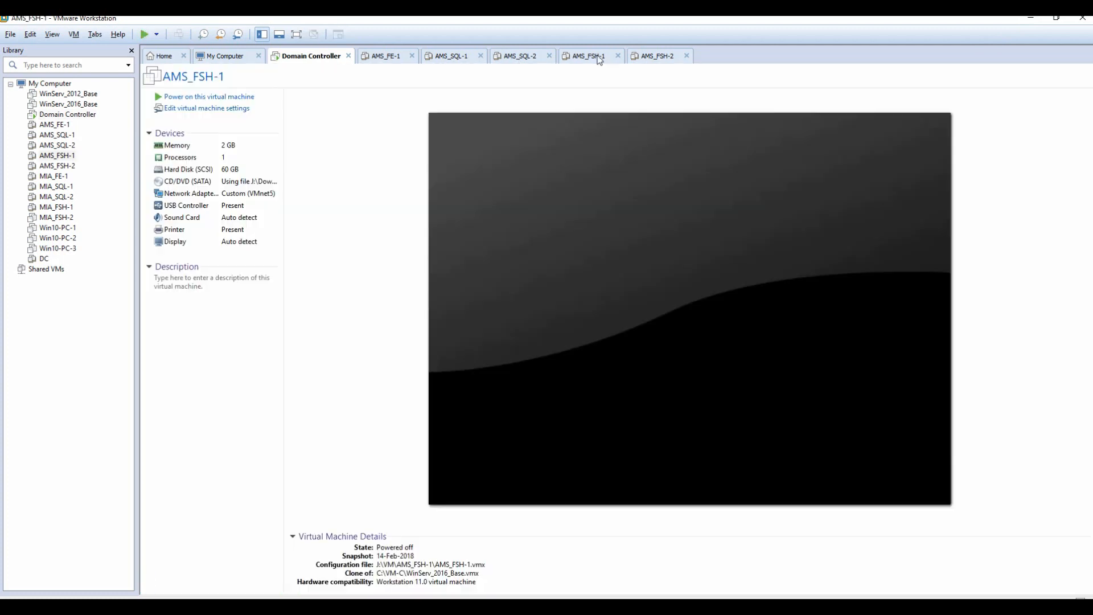
Start up the AMS_FSH-1 and AMS_FSH-2 guests through Power > Start Up Guest.
right_click(52, 158)
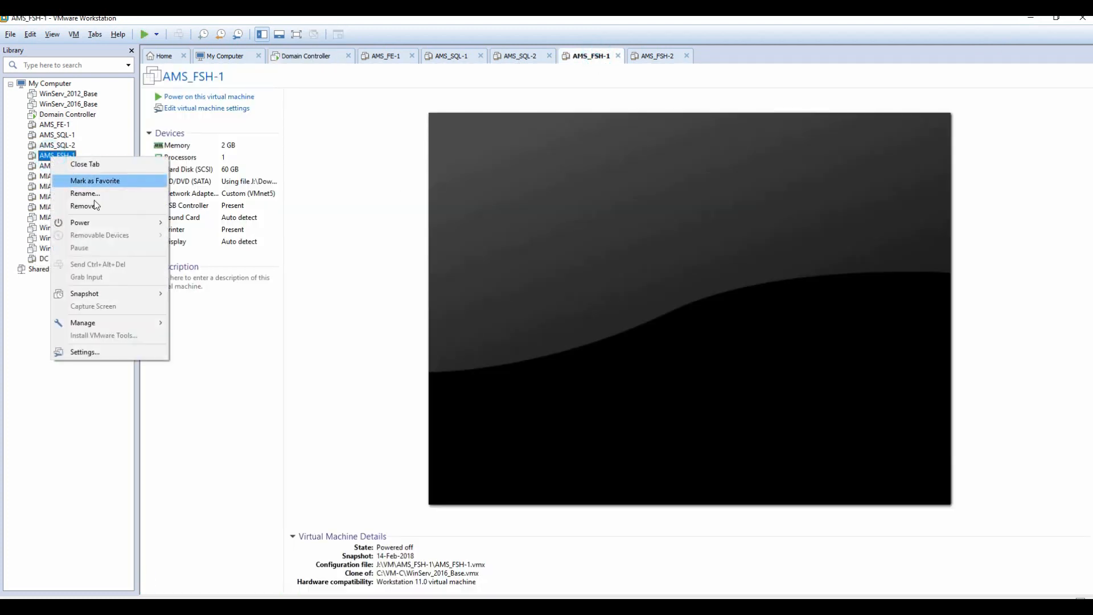
mouse_move(111, 221)
left_click(227, 224)
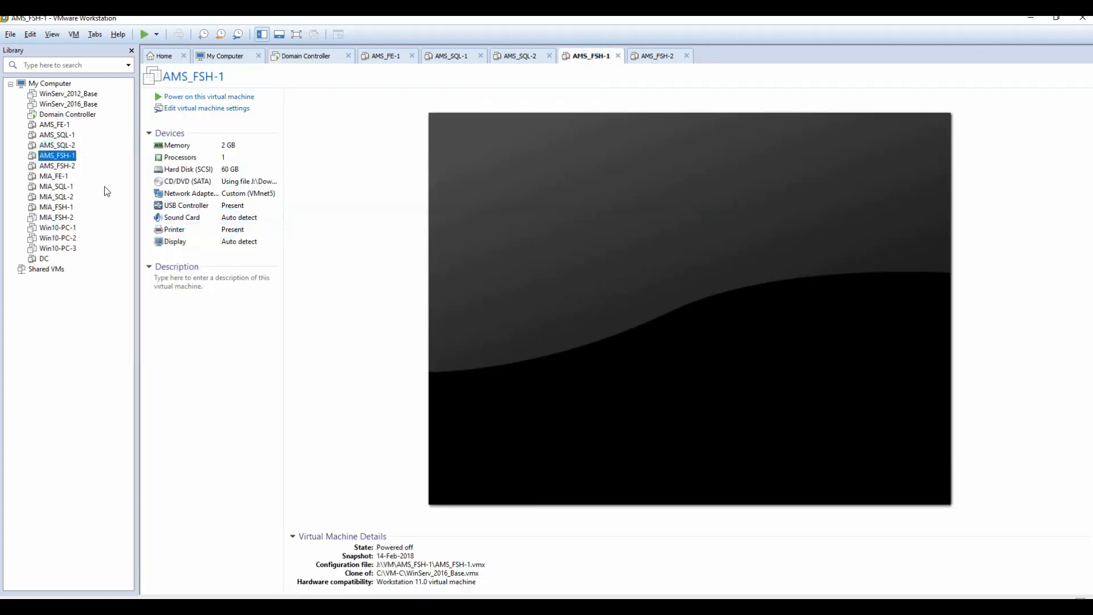
left_click(61, 168)
right_click(61, 169)
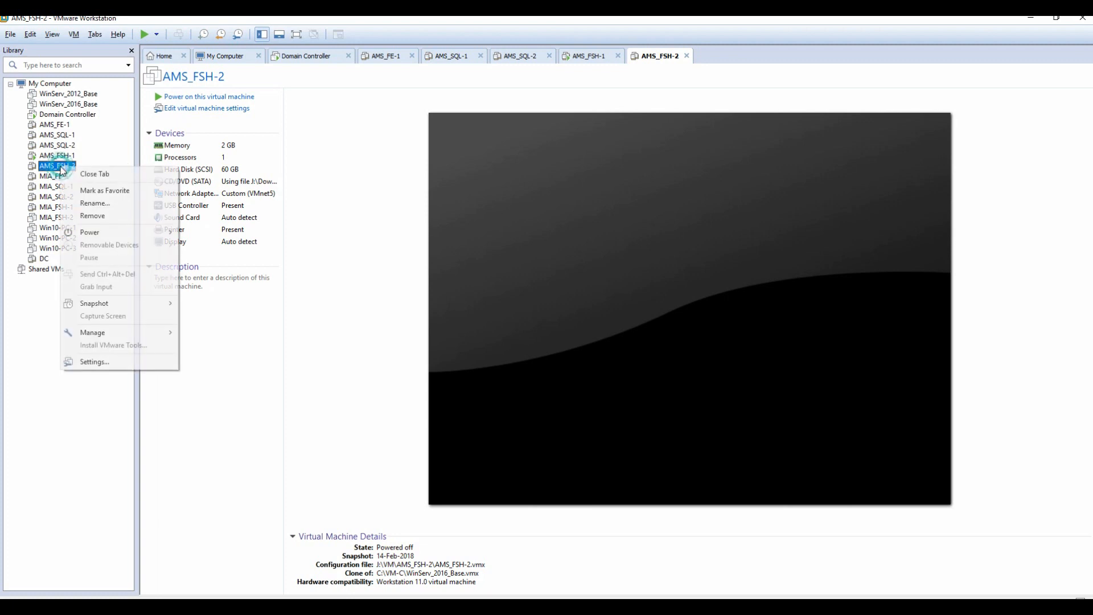
mouse_move(116, 231)
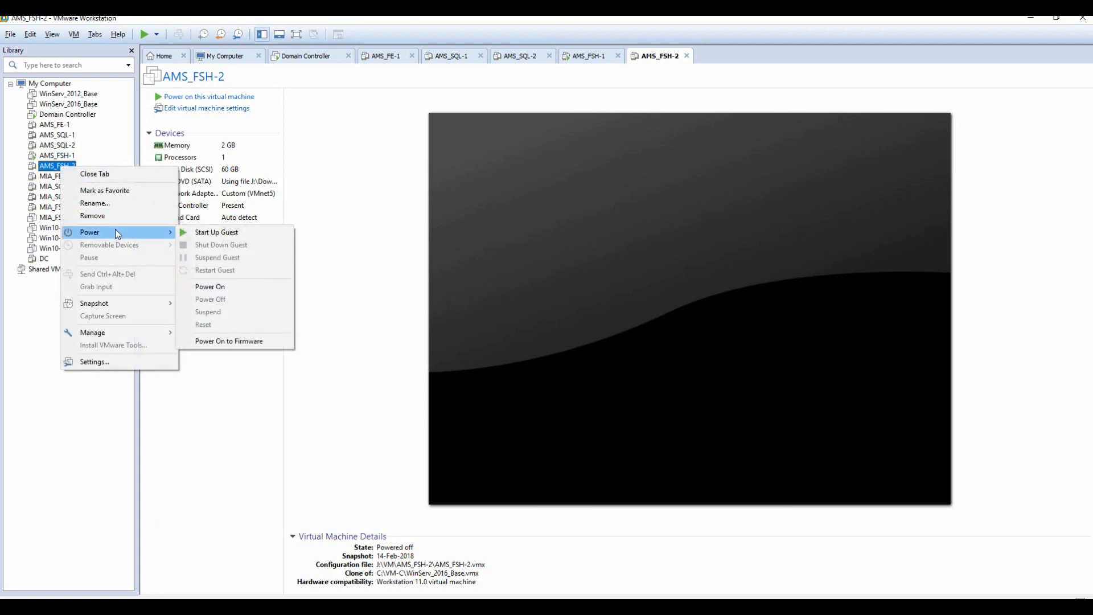
left_click(214, 232)
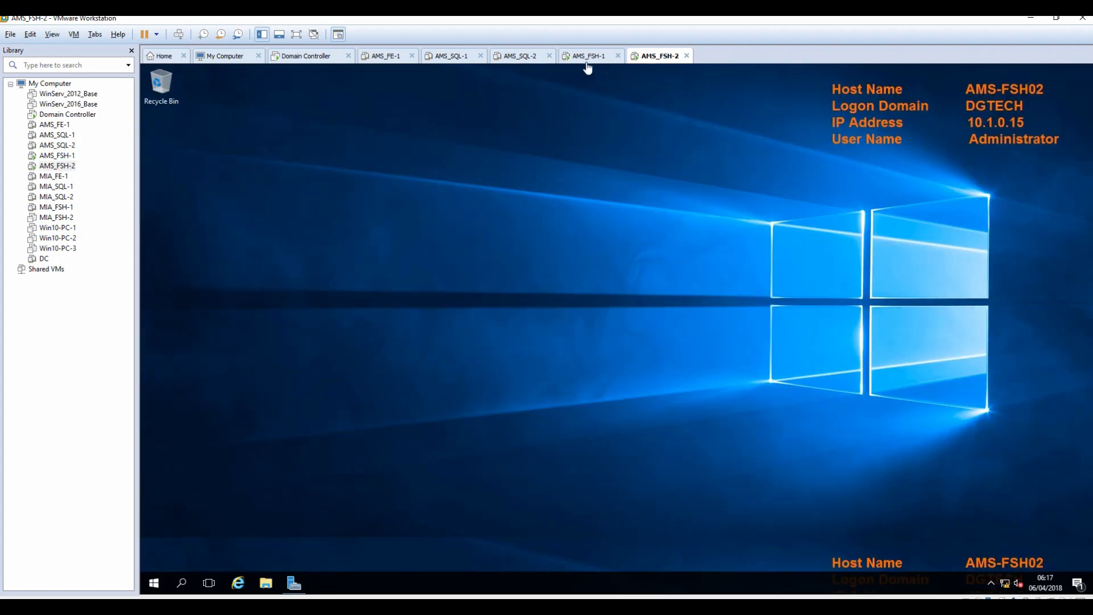
Switch to AMS_FSH-1, glance at the Notepad++ install notes, then minimize them.
left_click(588, 57)
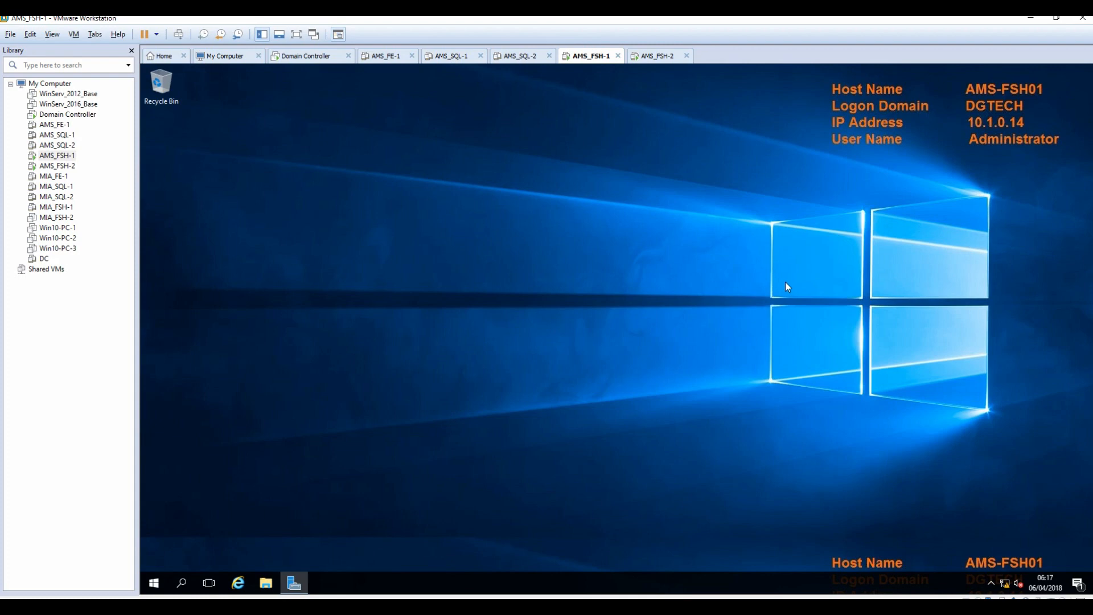
left_click(518, 609)
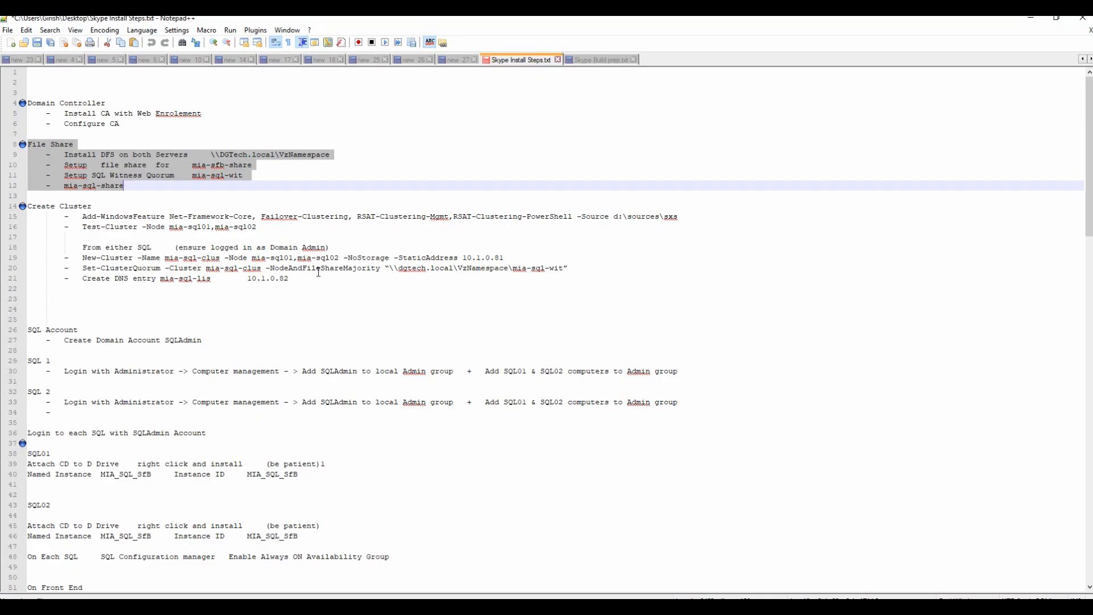
left_click(1031, 17)
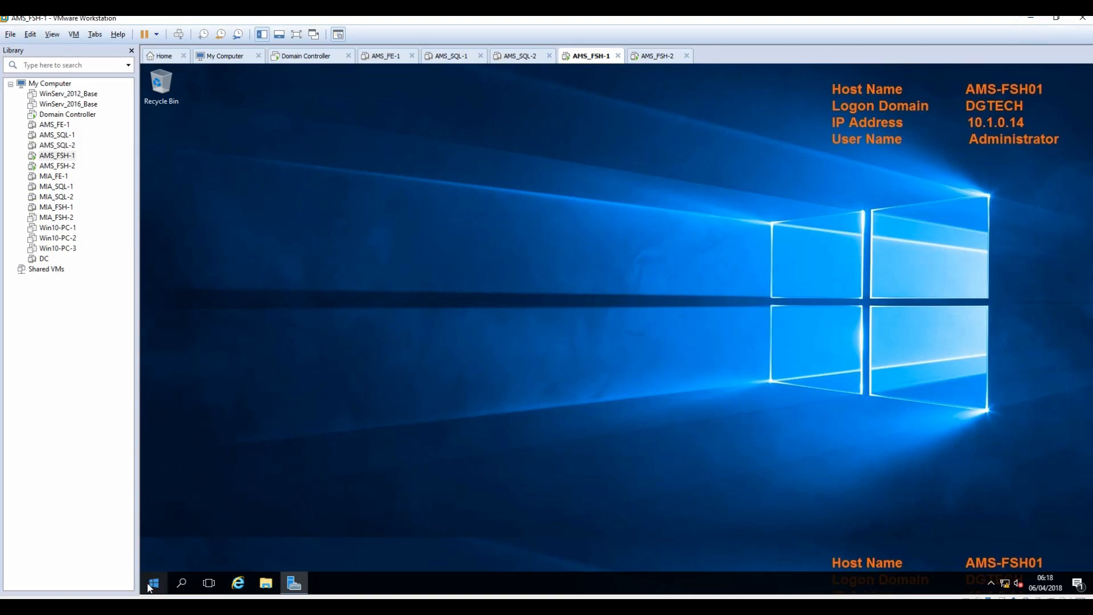
Open File Explorer on AMS-FSH01 and browse to Local Disk (C:).
left_click(266, 583)
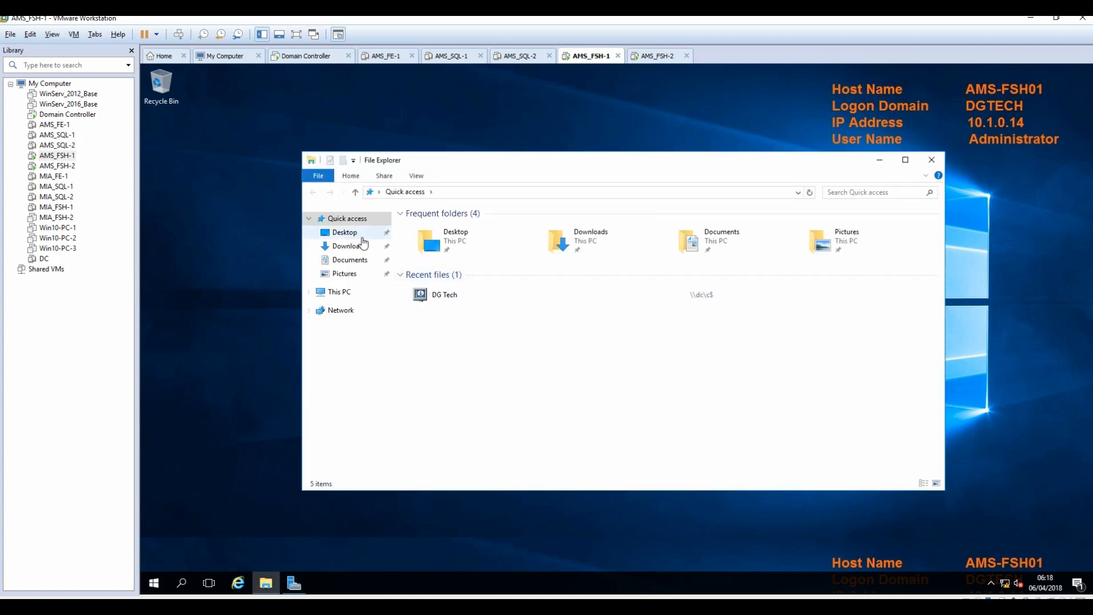
left_click(355, 236)
left_click(336, 292)
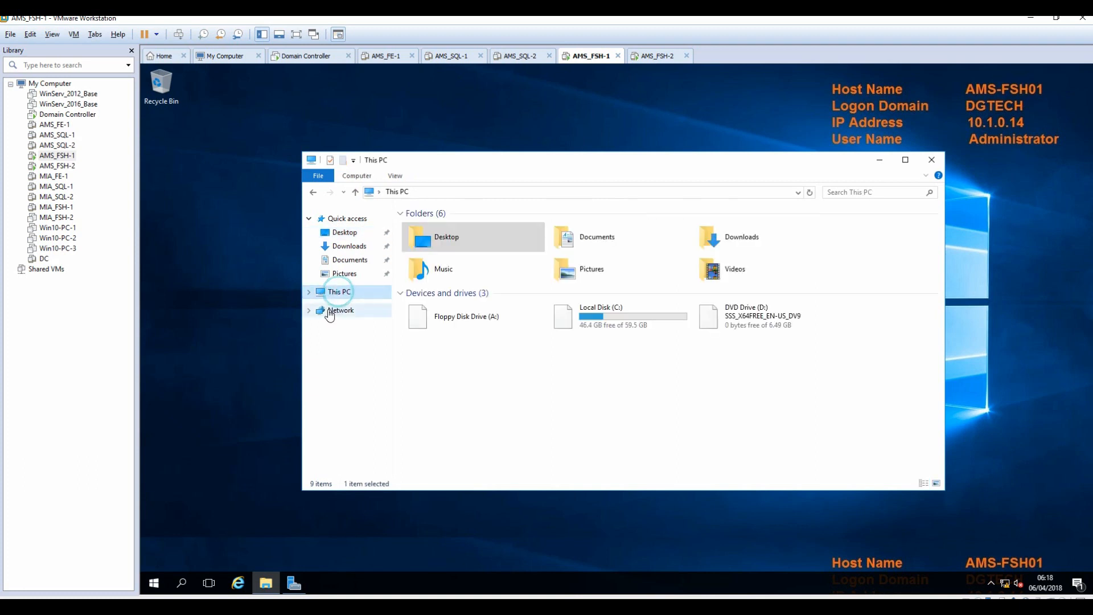
left_click(590, 321)
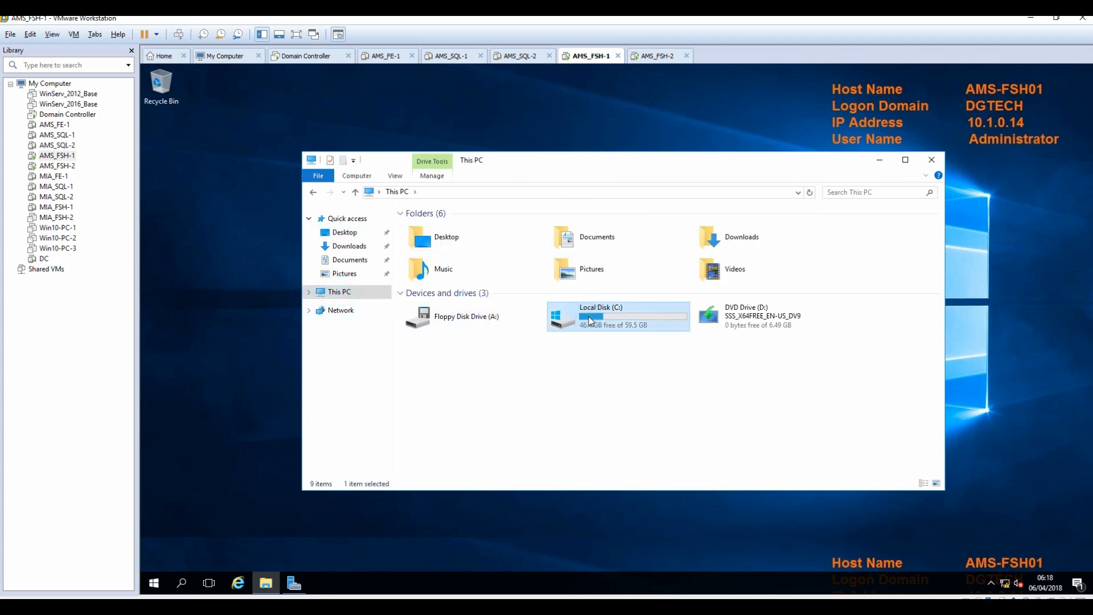
double_click(590, 320)
Create a new folder named ams-sfb-share on C: and open its properties.
right_click(438, 320)
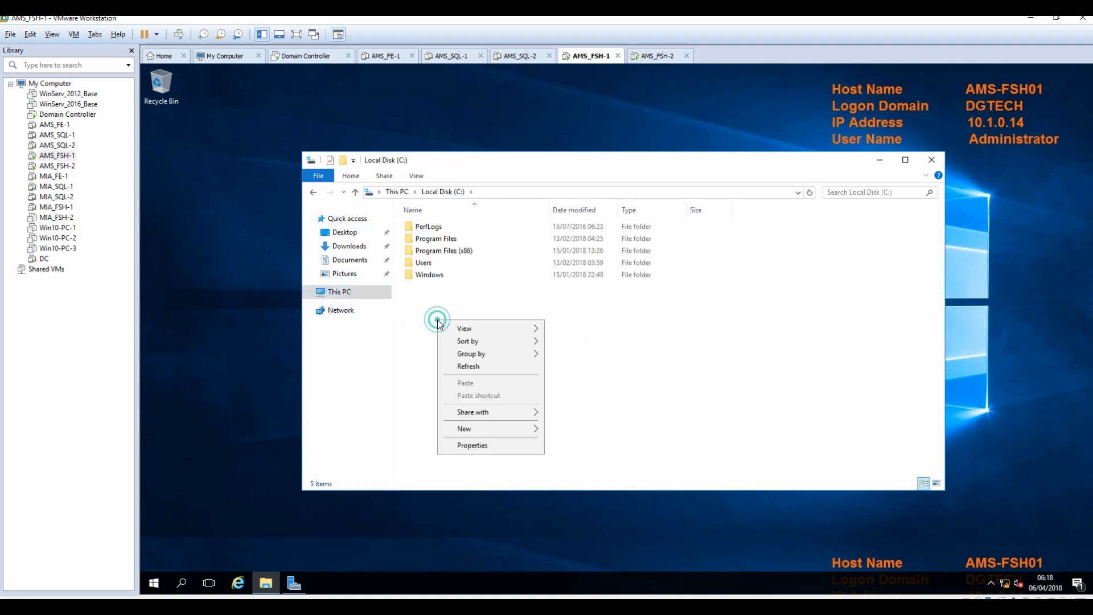
mouse_move(498, 430)
left_click(598, 431)
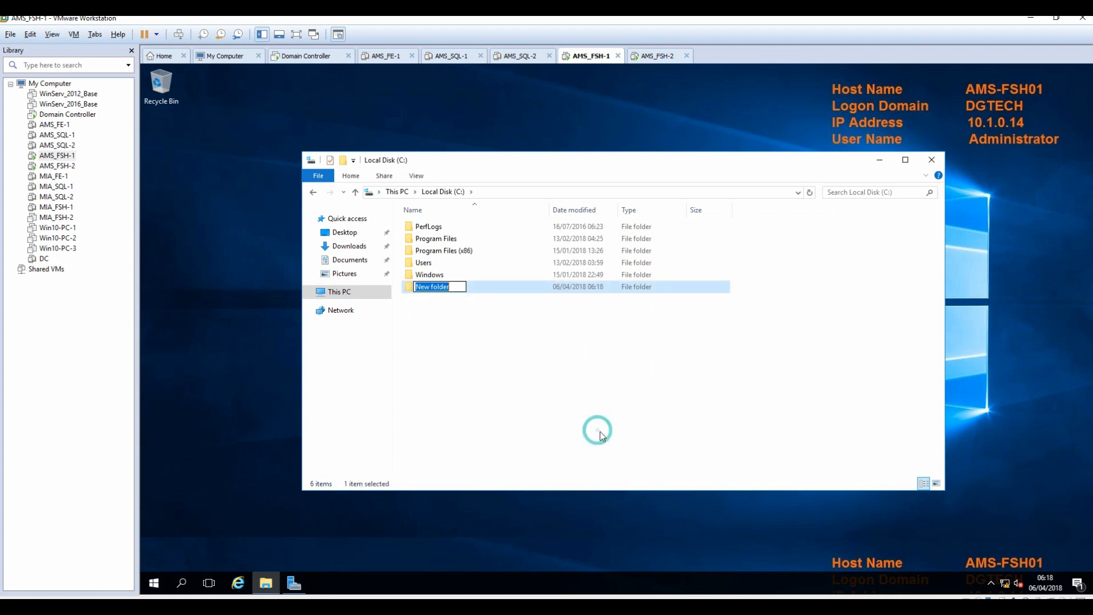
type("ams")
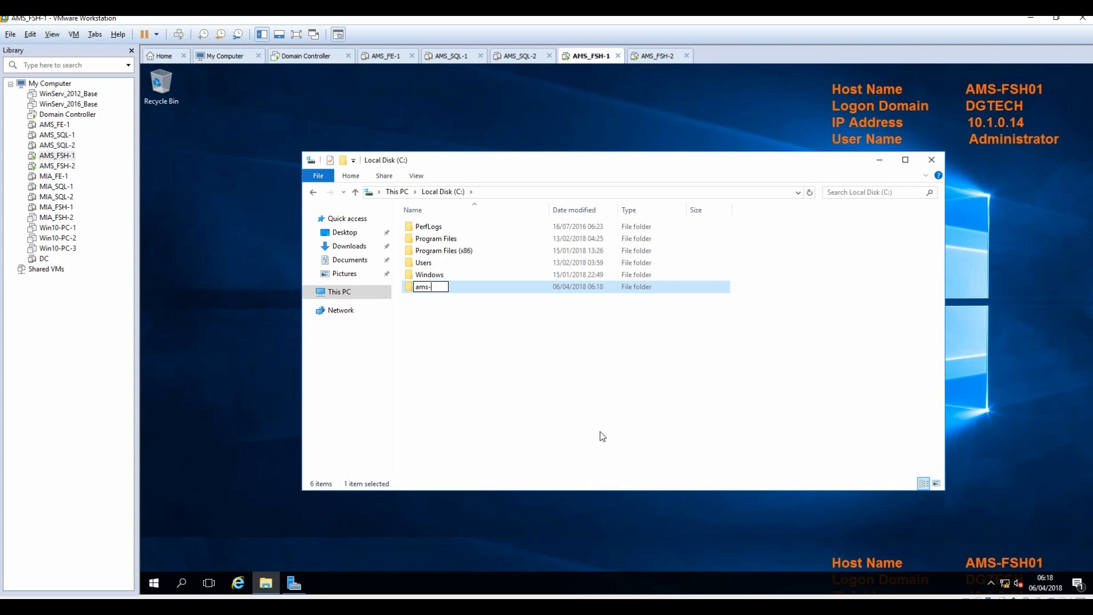
type("-sfb-share")
left_click(457, 307)
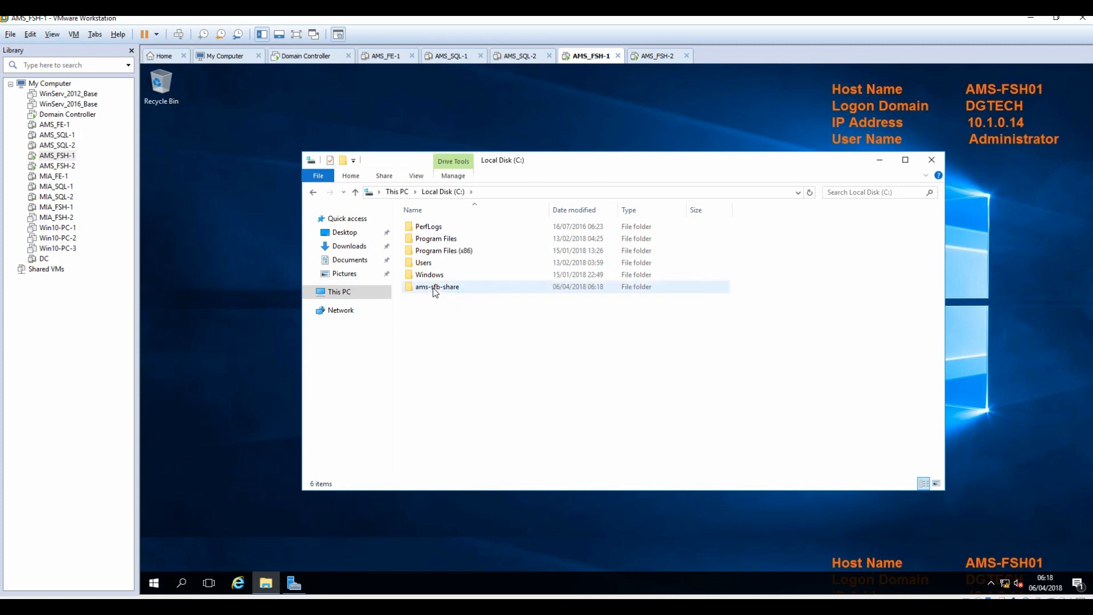
right_click(433, 288)
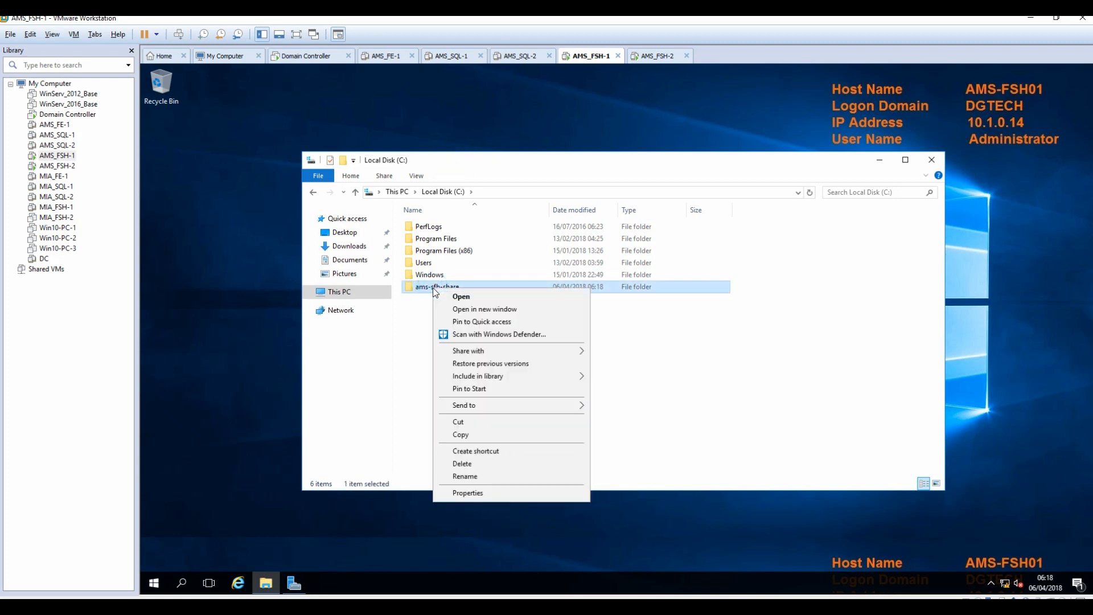
left_click(469, 493)
Turn on Advanced Sharing for ams-sfb-share under its default share name.
left_click(484, 316)
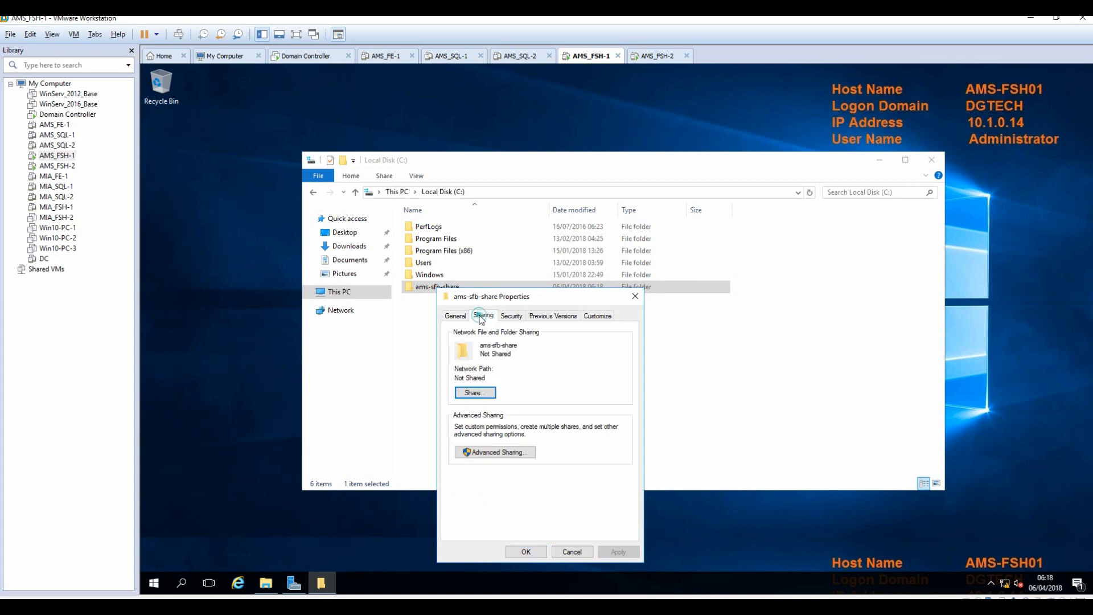
left_click(493, 453)
left_click(454, 336)
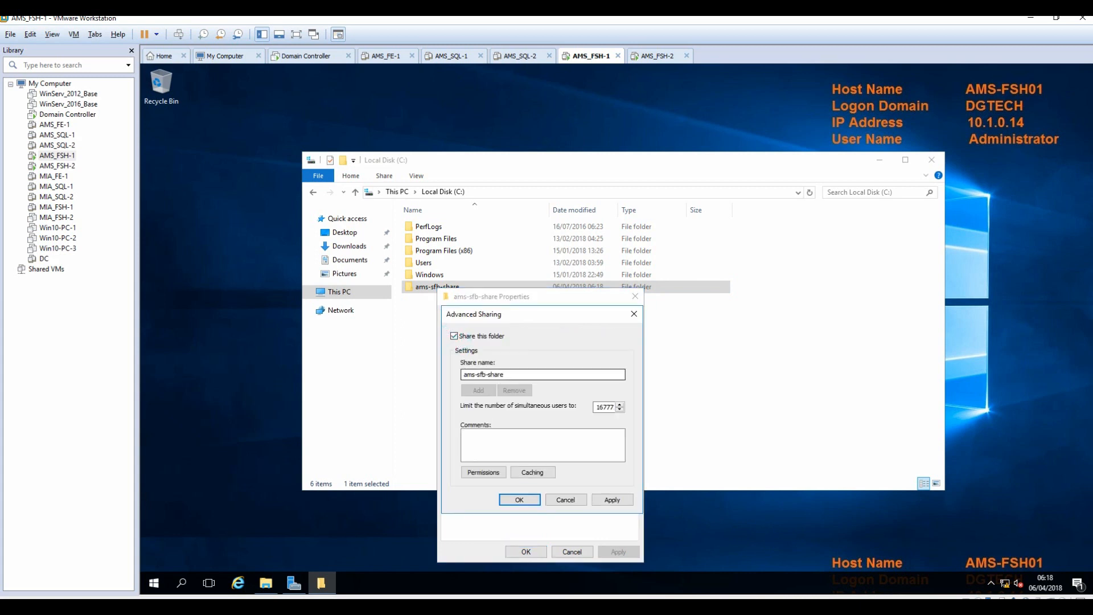
left_click_drag(525, 377, 447, 390)
left_click(483, 472)
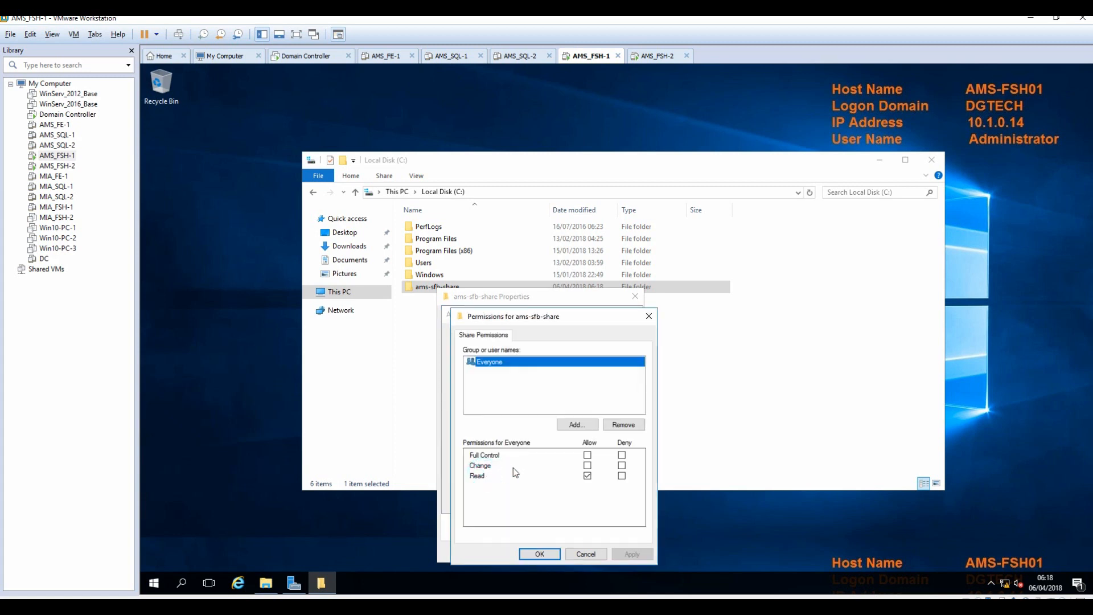
Grant Everyone Full Control on the share, confirm all dialogs, and switch to AMS_FSH-2.
left_click(588, 455)
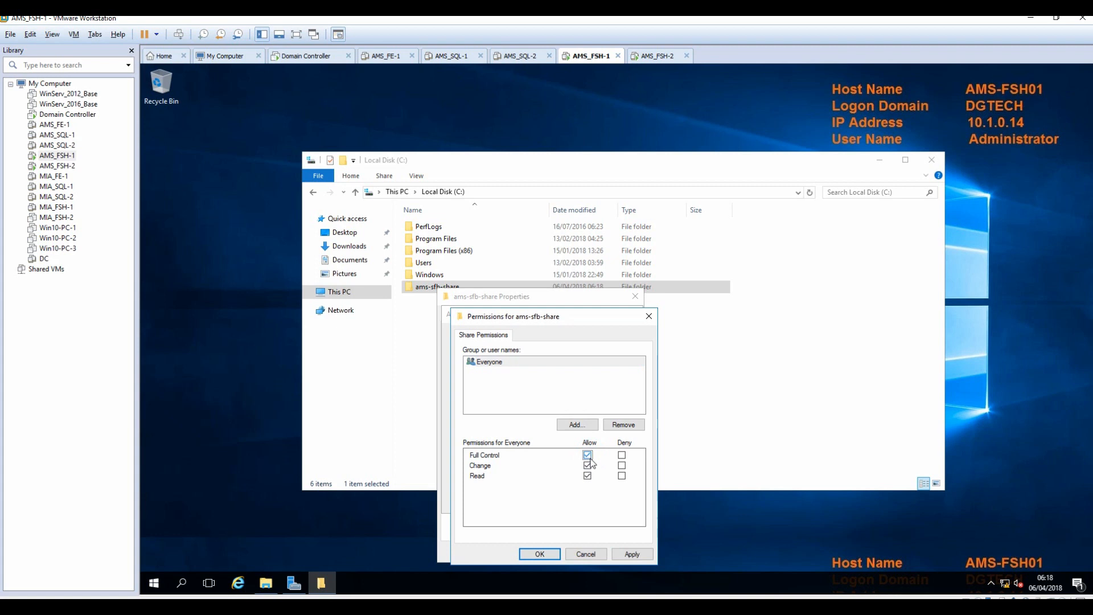
left_click(632, 554)
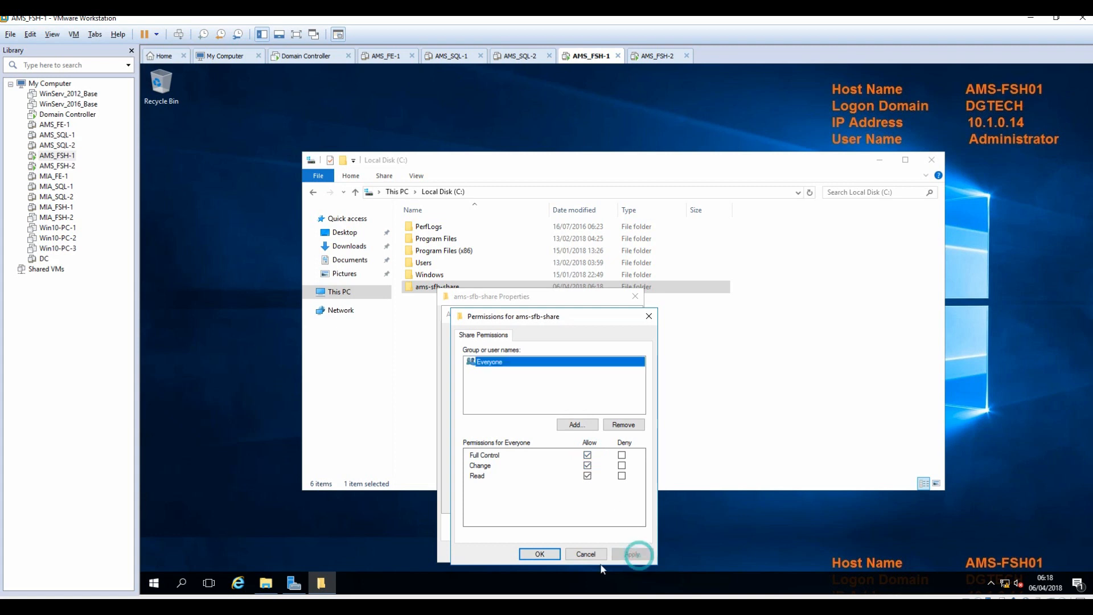
left_click(539, 554)
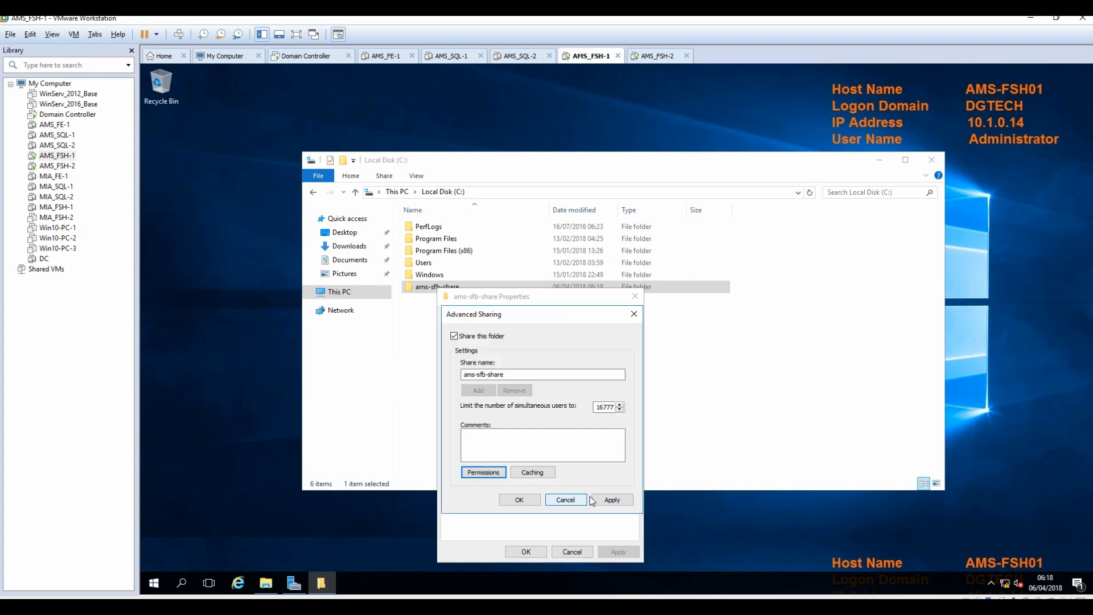
left_click(614, 500)
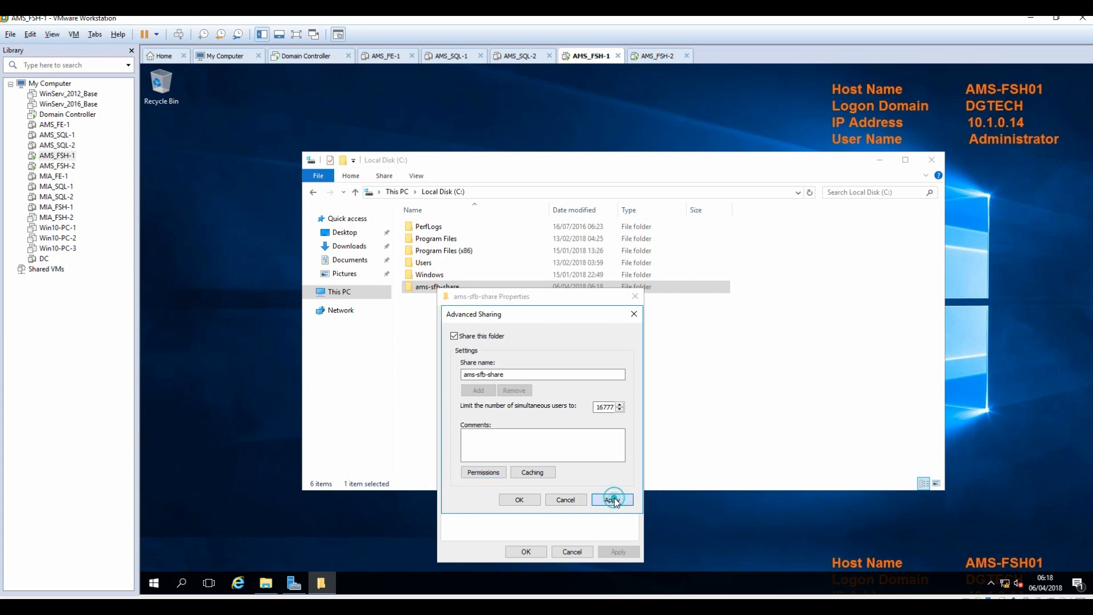
left_click(519, 500)
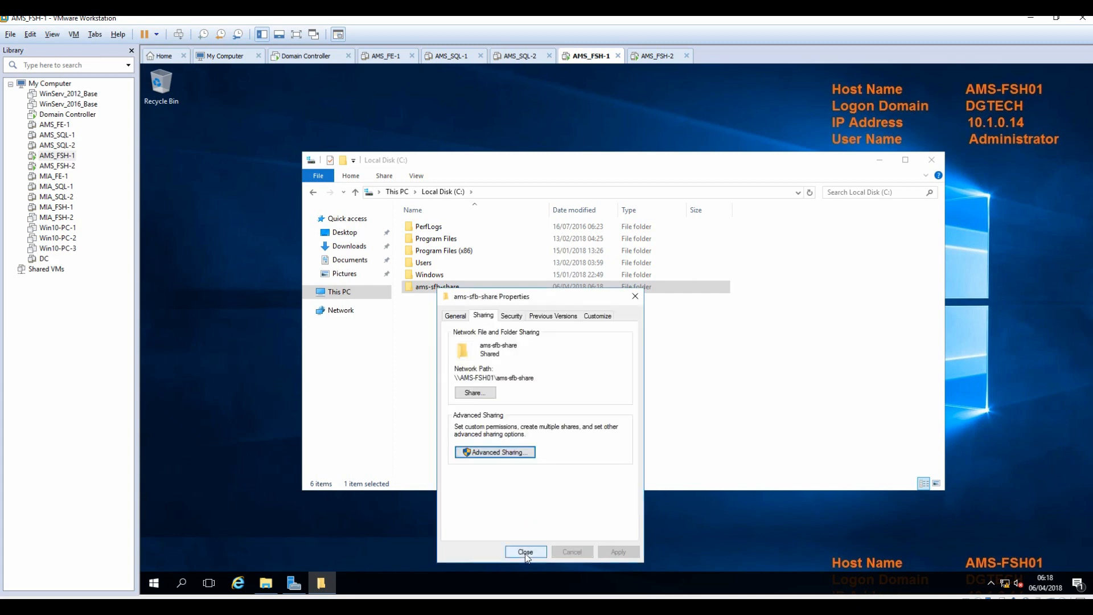
left_click(525, 552)
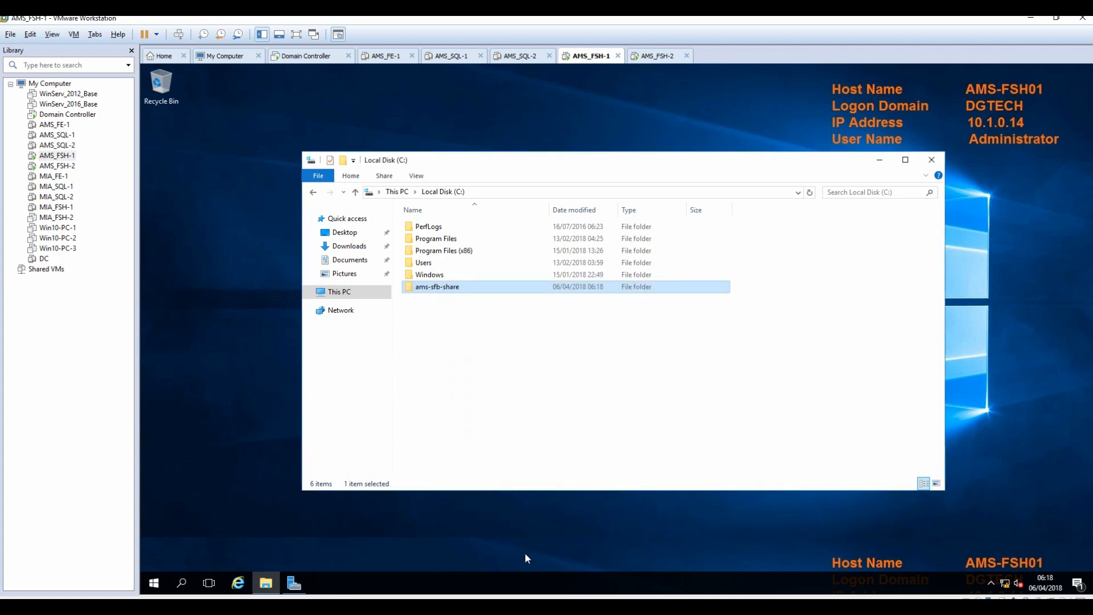
left_click(524, 398)
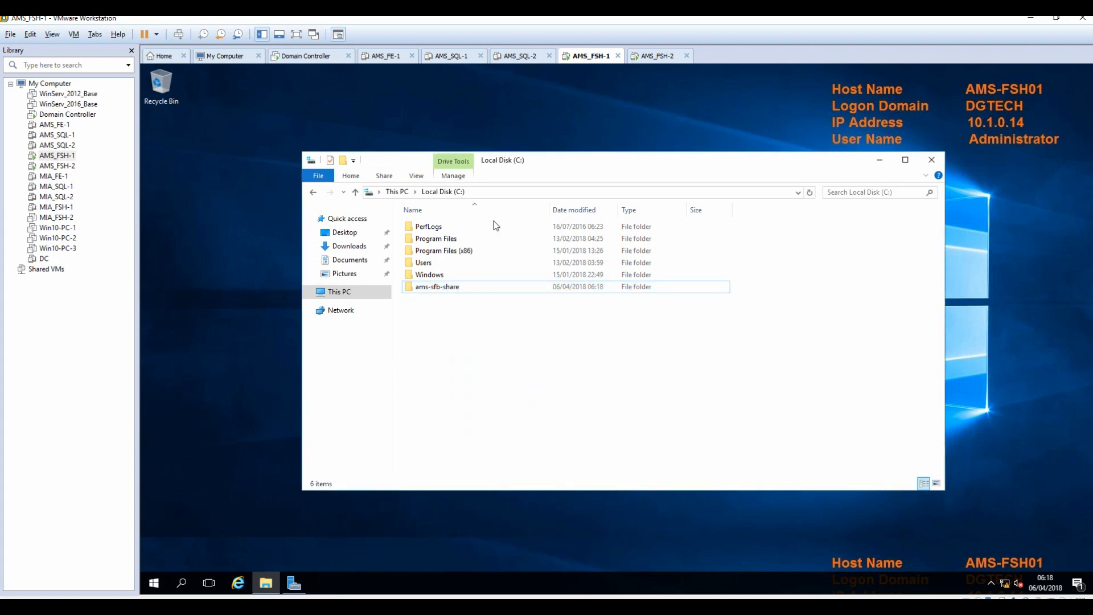
left_click(659, 57)
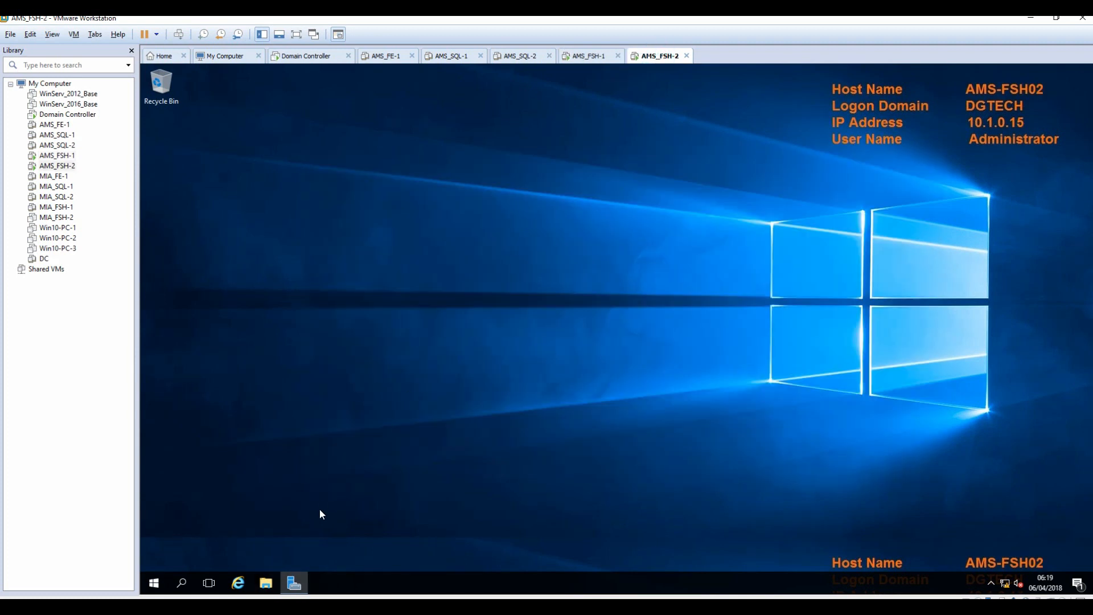
Open File Explorer on AMS-FSH02 and go to Local Disk (C:).
left_click(268, 583)
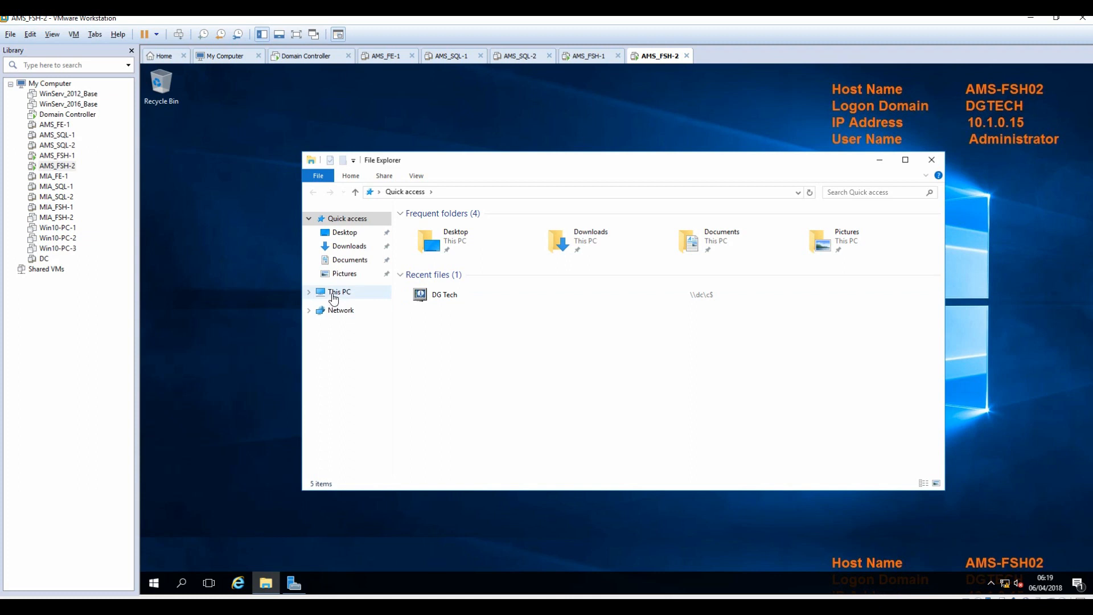
left_click(335, 296)
double_click(625, 315)
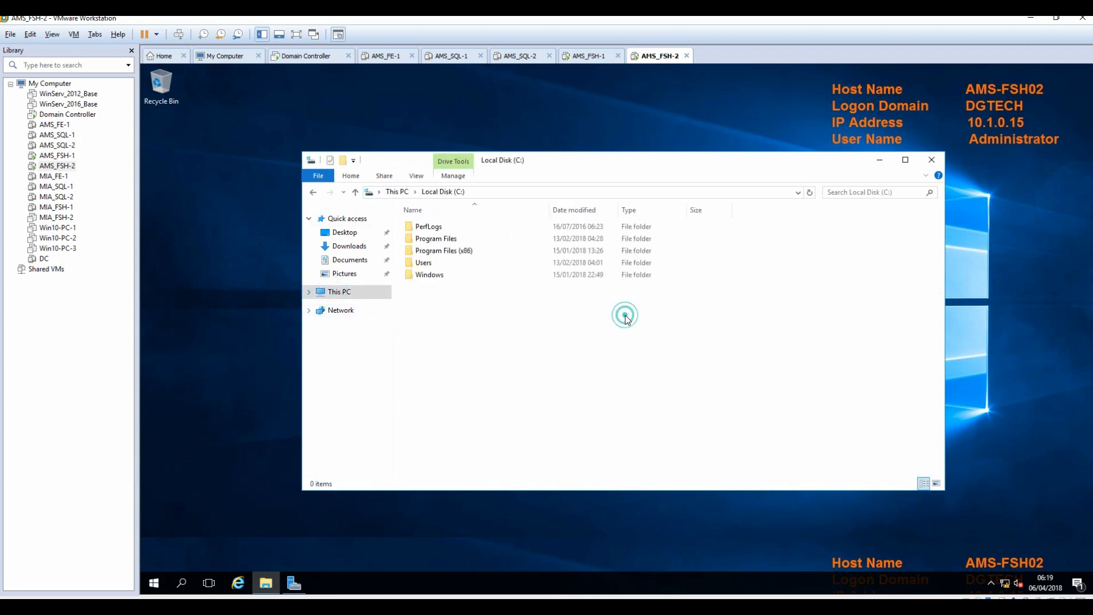
Create a folder named ams-sfb-share on C: and open its properties.
right_click(435, 301)
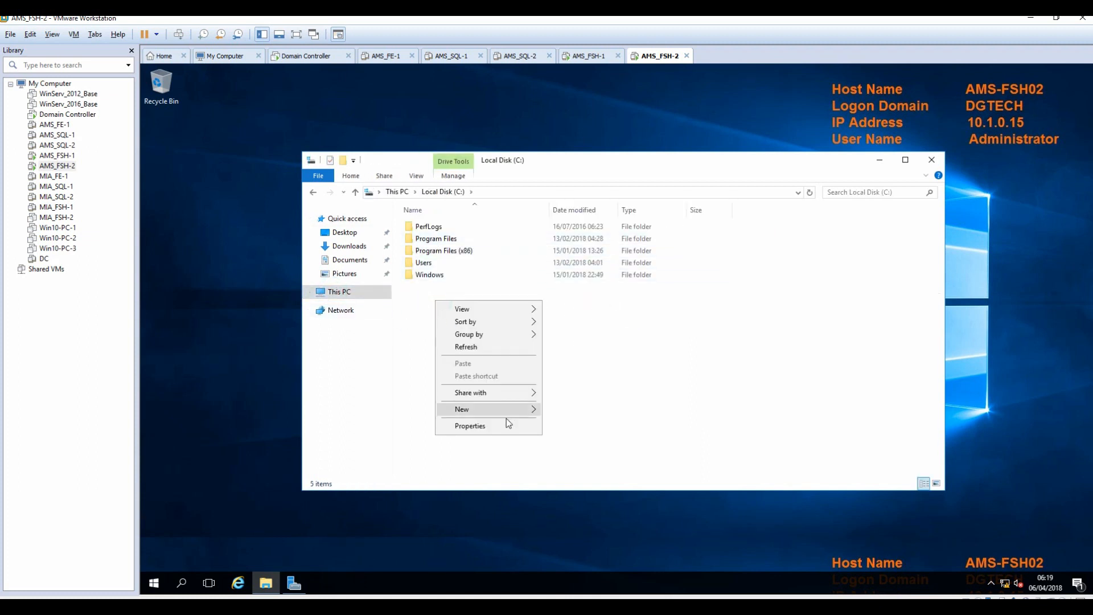
mouse_move(500, 414)
left_click(593, 411)
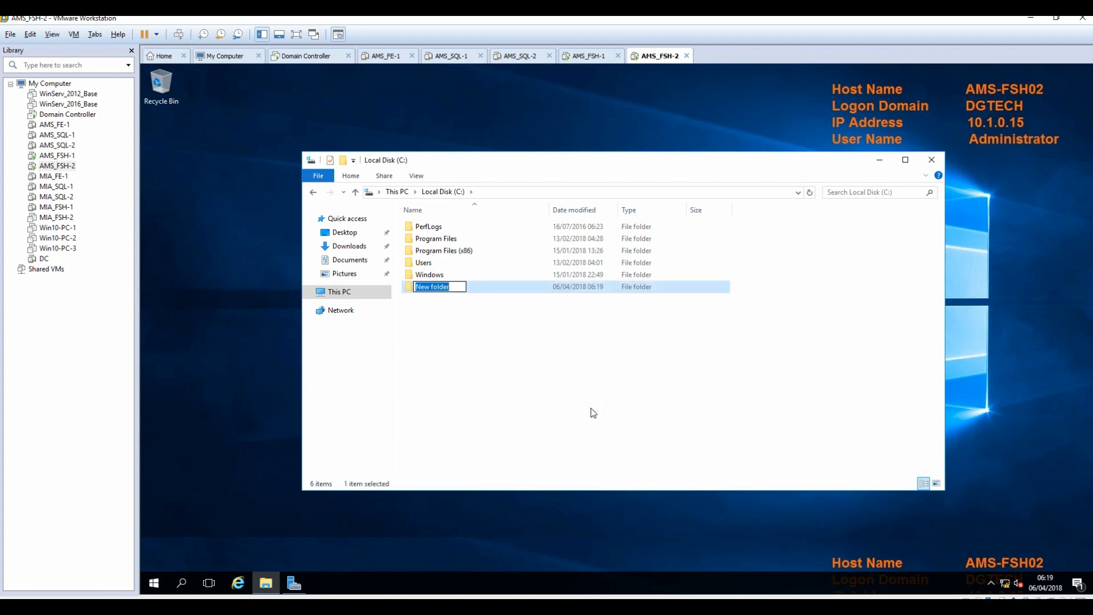
type("ams-sfb-share")
left_click(580, 404)
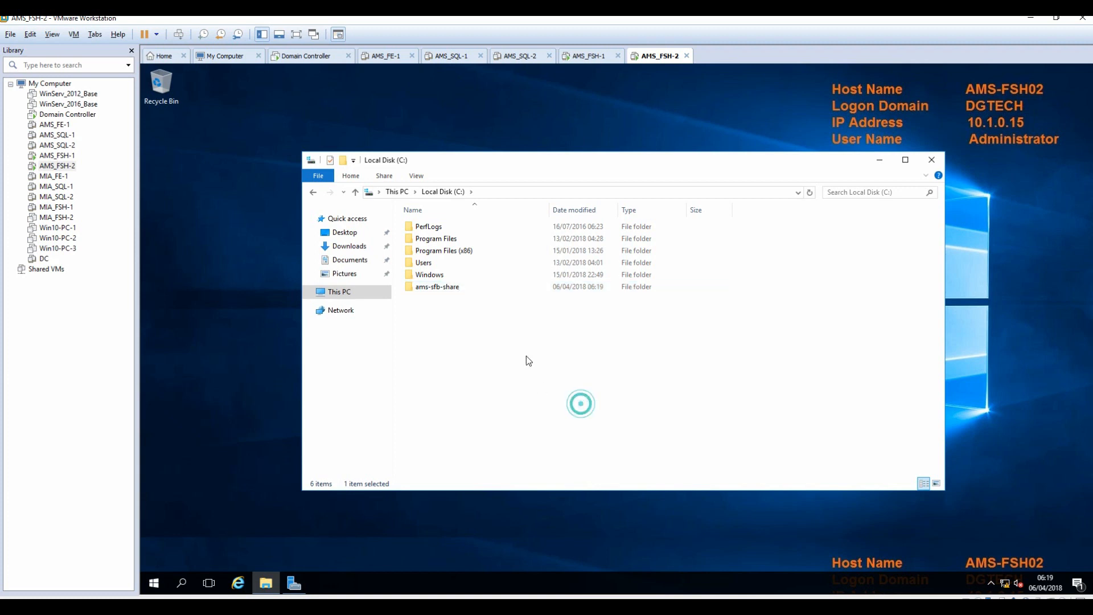
right_click(431, 287)
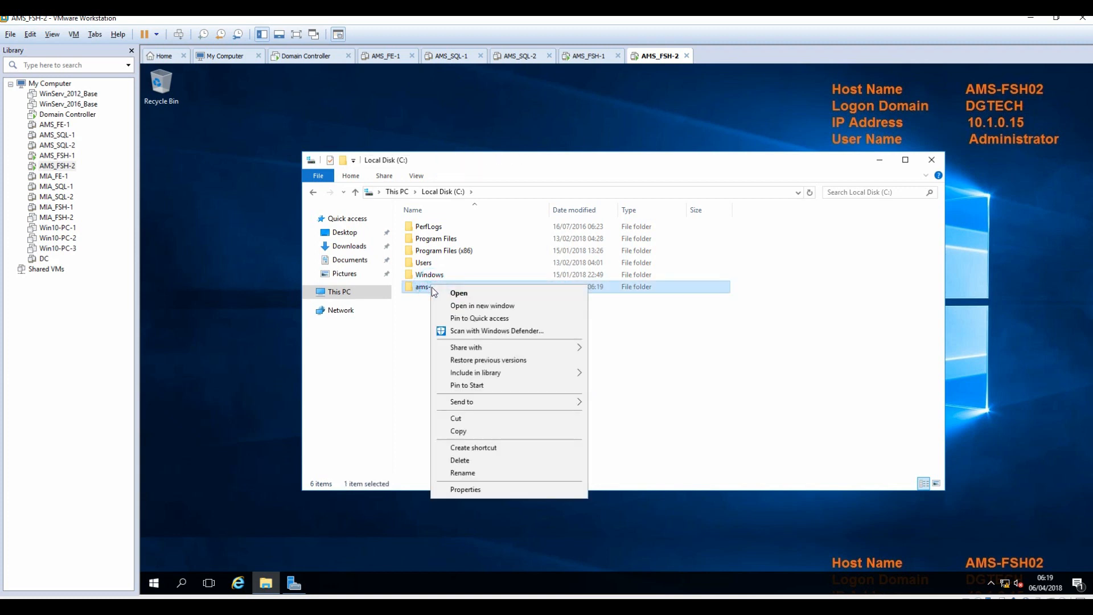
left_click(467, 490)
Enable Advanced Sharing for ams-sfb-share on AMS-FSH02.
left_click(481, 313)
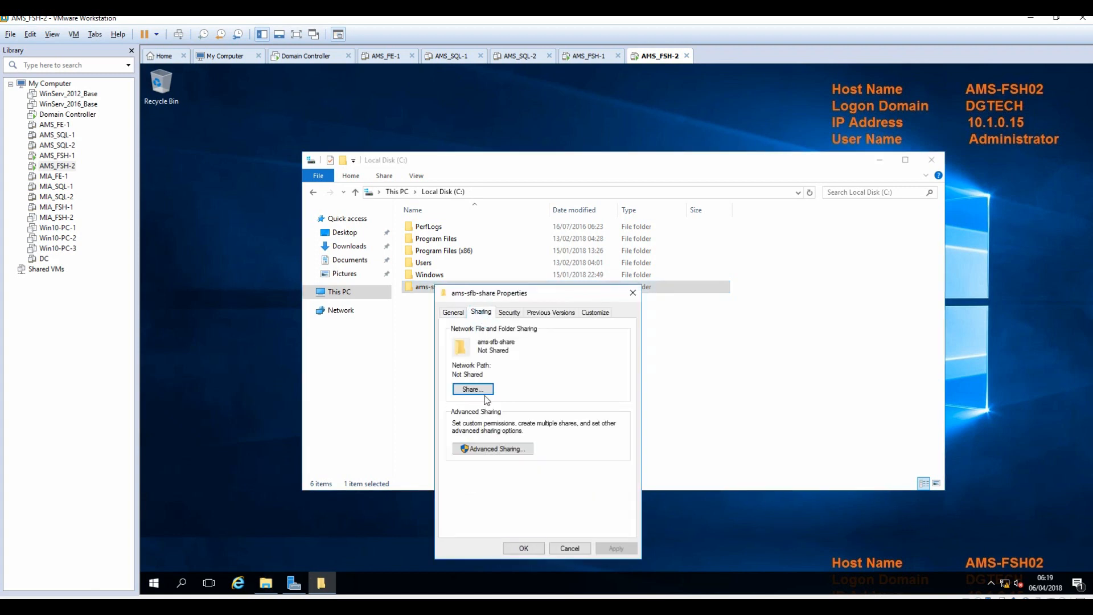
left_click(490, 448)
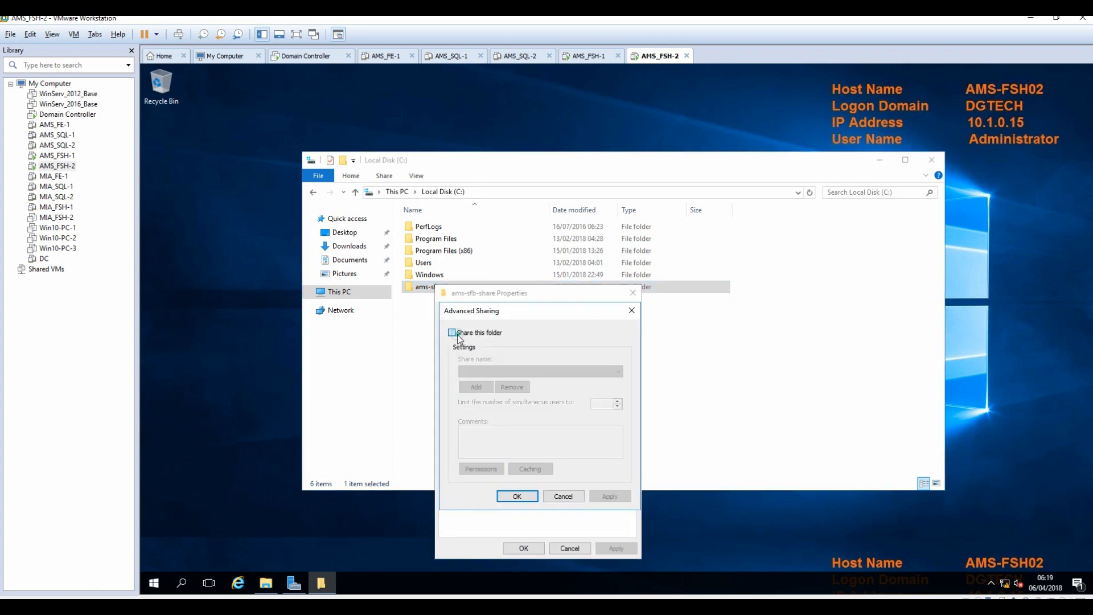
left_click(452, 333)
left_click(481, 468)
Allow Everyone Full Control on the share and confirm all sharing dialogs.
left_click(585, 455)
left_click(630, 554)
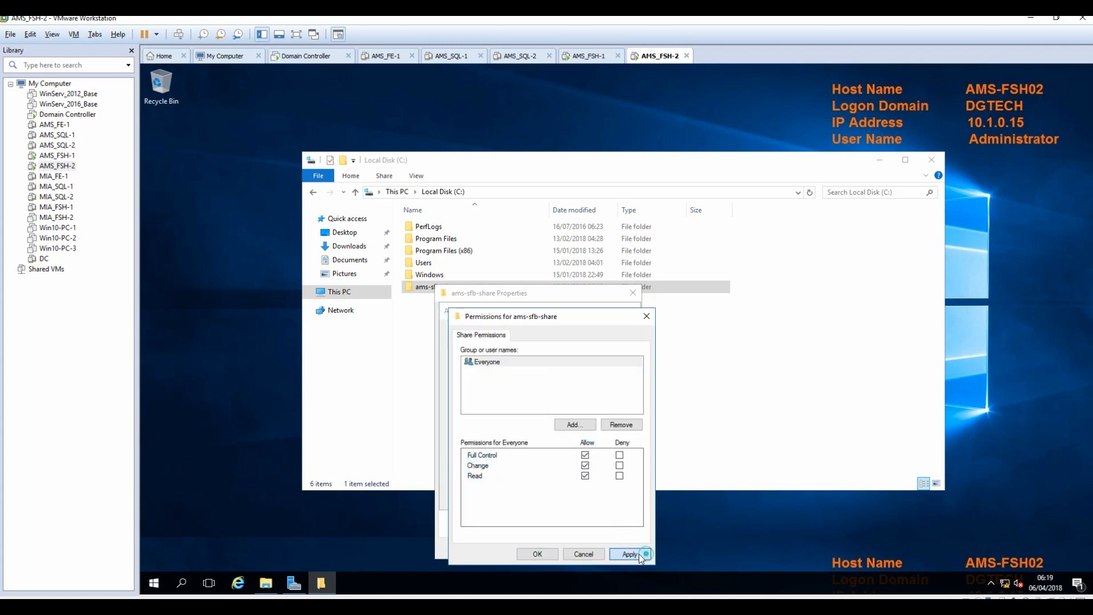
left_click(533, 554)
left_click(609, 496)
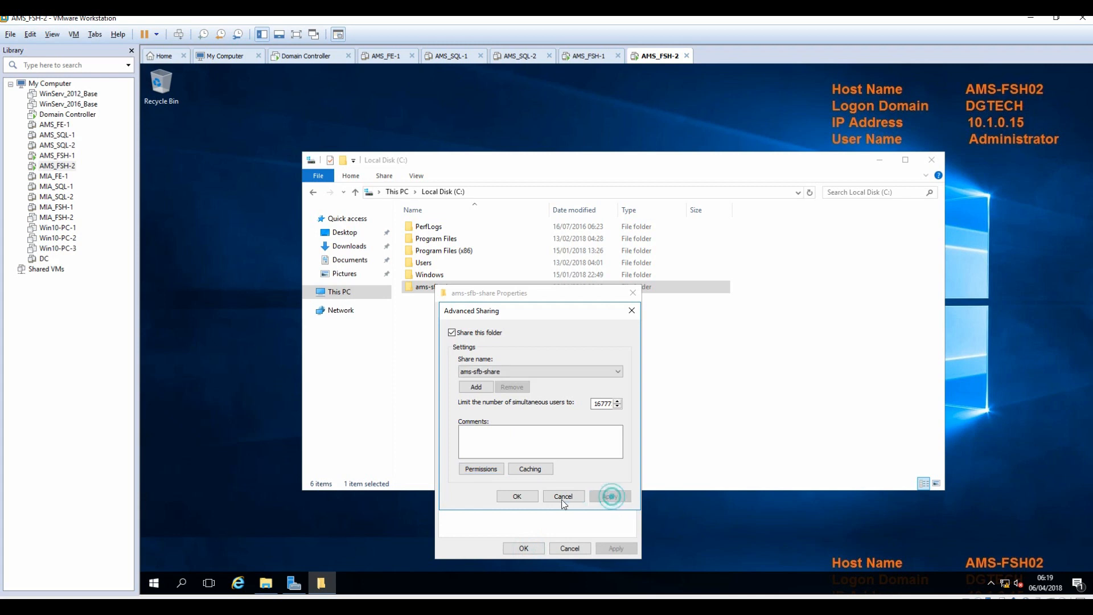
left_click(519, 496)
left_click(529, 552)
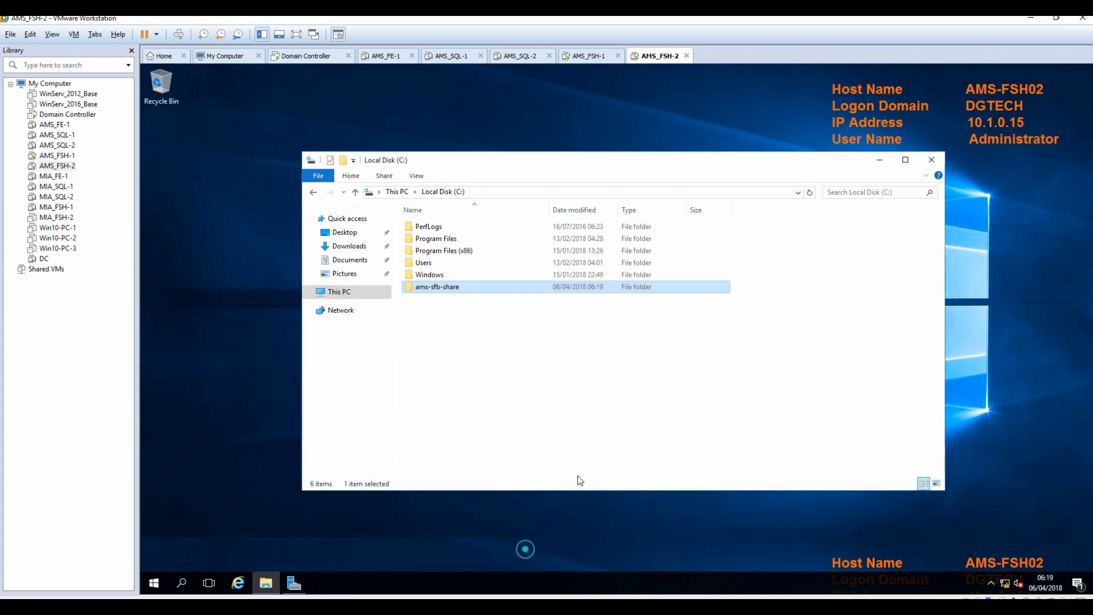
left_click(618, 419)
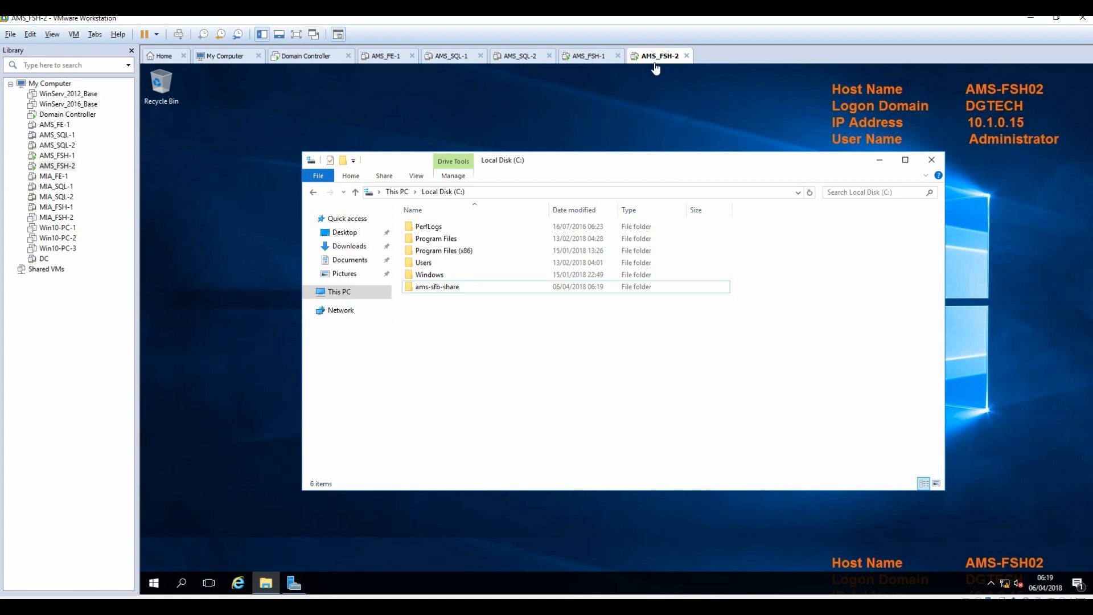
Return to AMS_FSH-1 and mark the 'Install DFS on both Servers' step in the notes.
left_click(589, 57)
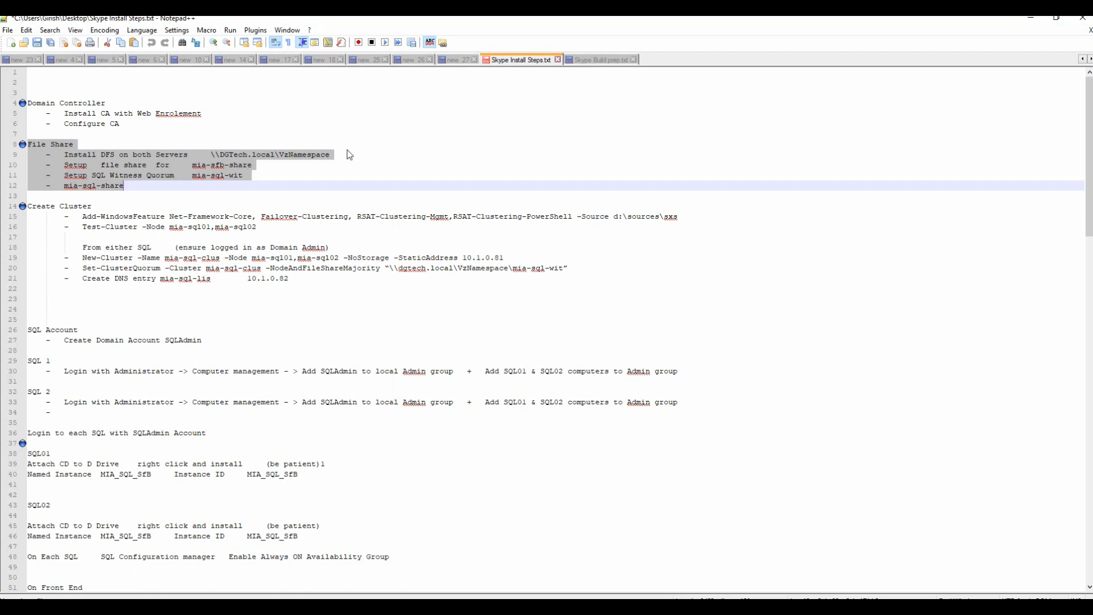
left_click(304, 165)
left_click_drag(65, 155, 189, 155)
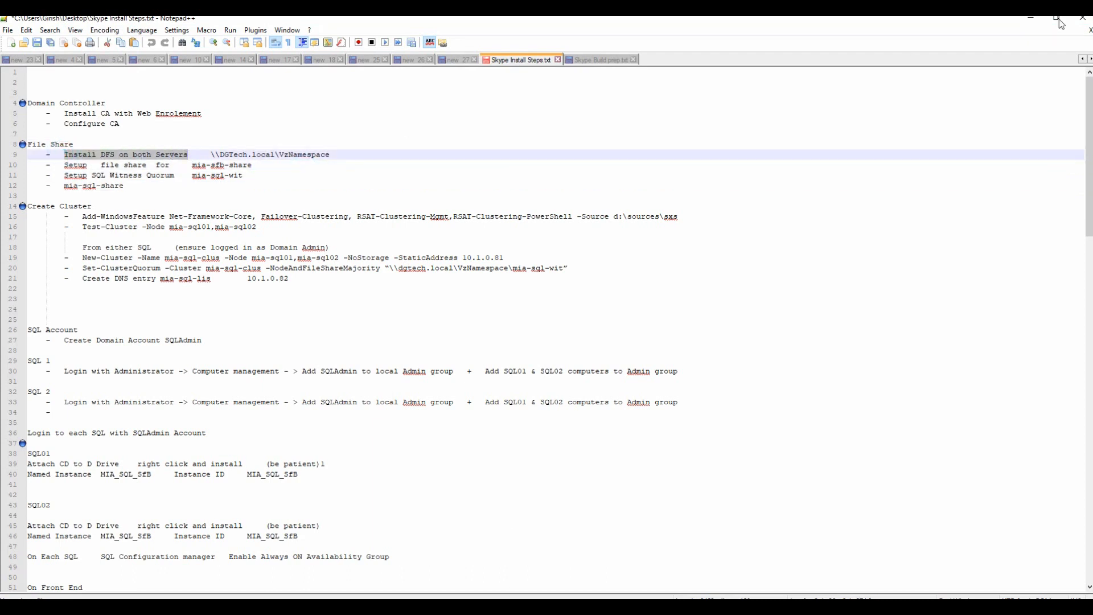
left_click(1031, 18)
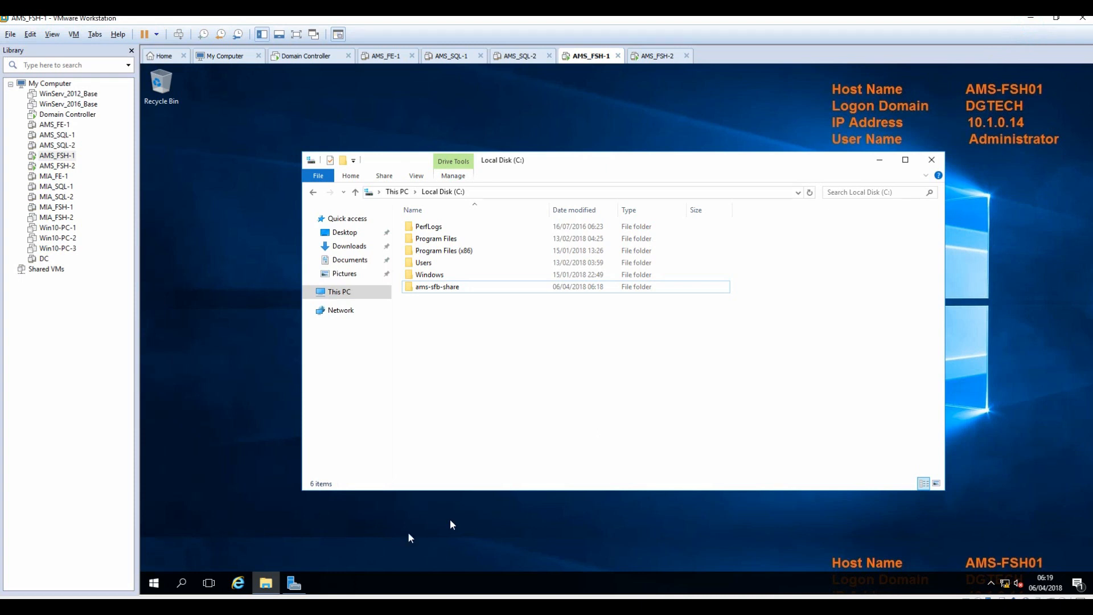
Start a role-based Add Roles and Features install targeting AMS-FSH01.
left_click(295, 587)
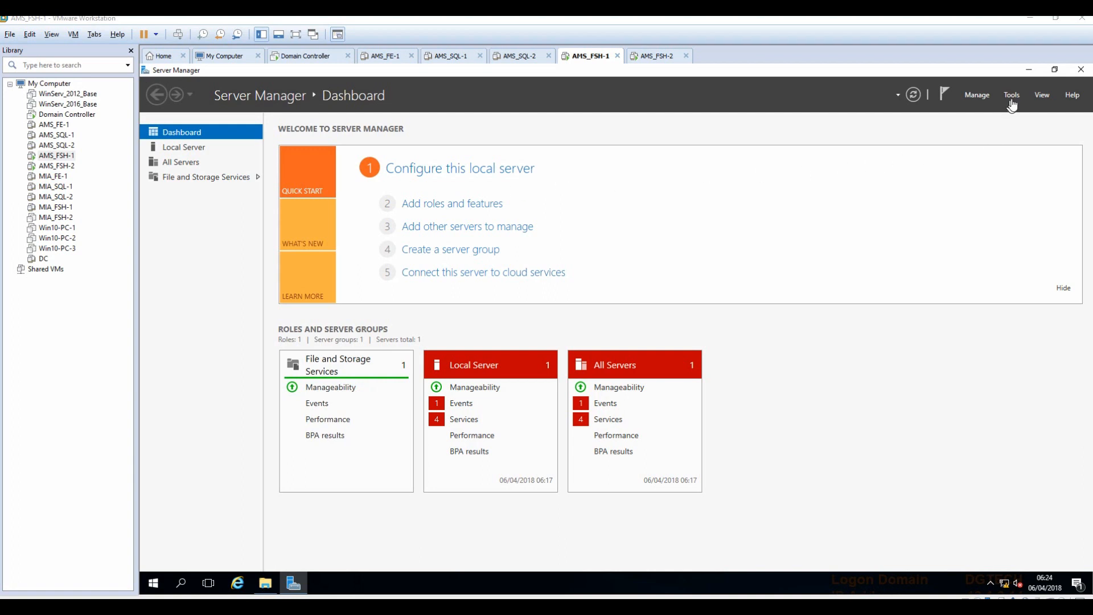
left_click(472, 206)
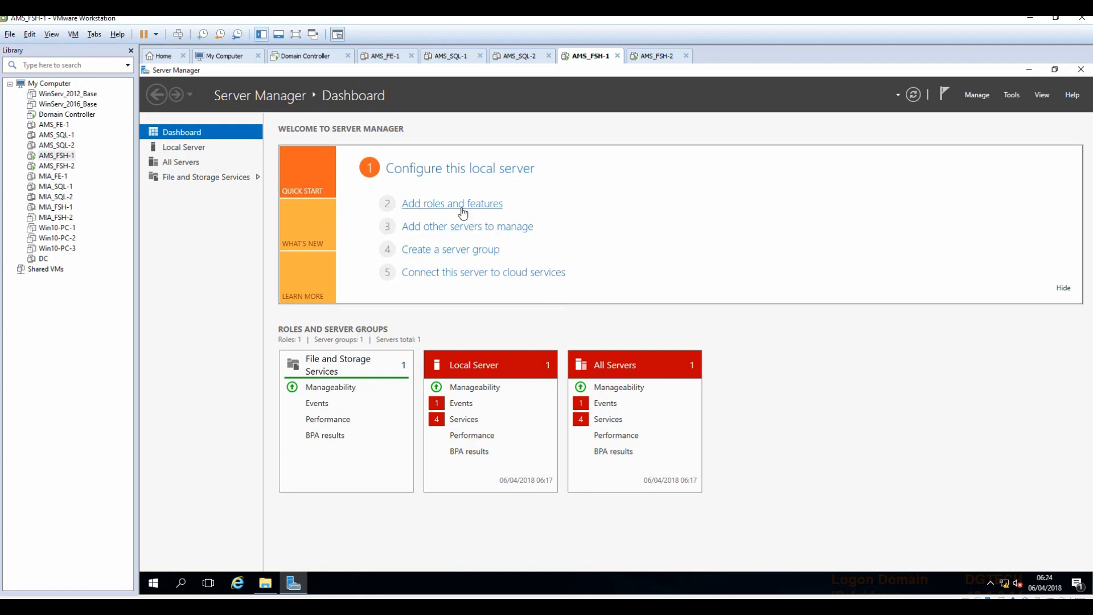
left_click(460, 209)
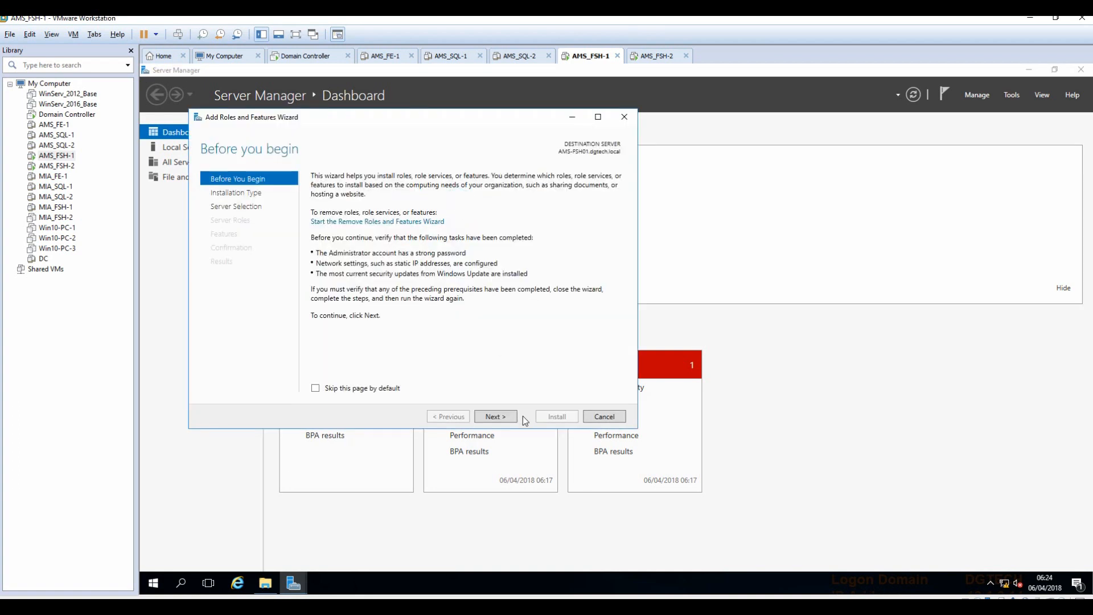
left_click(495, 417)
left_click(496, 417)
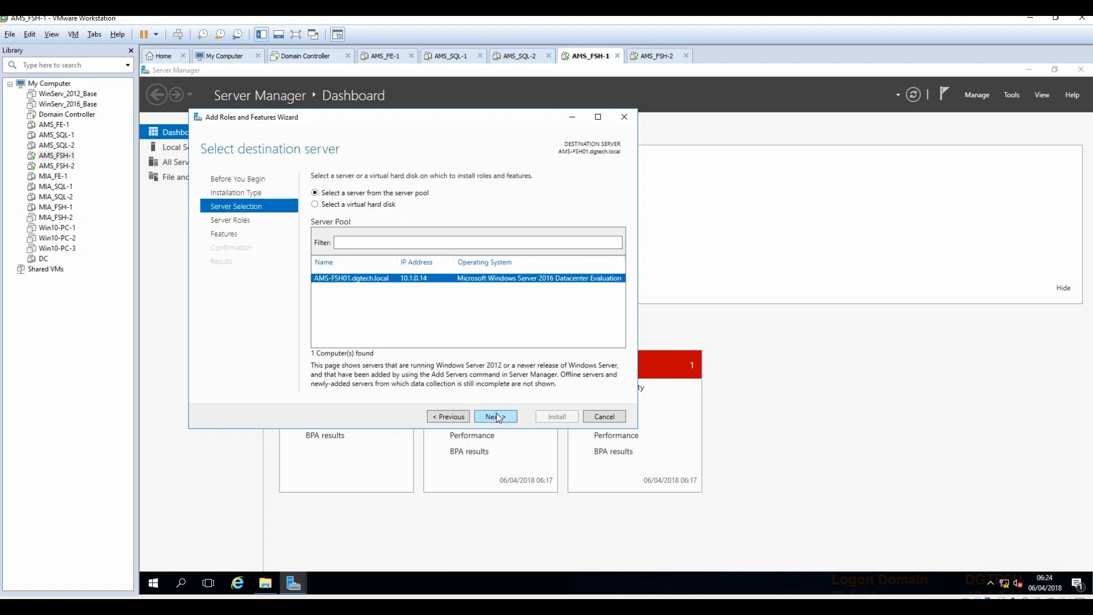
left_click(498, 418)
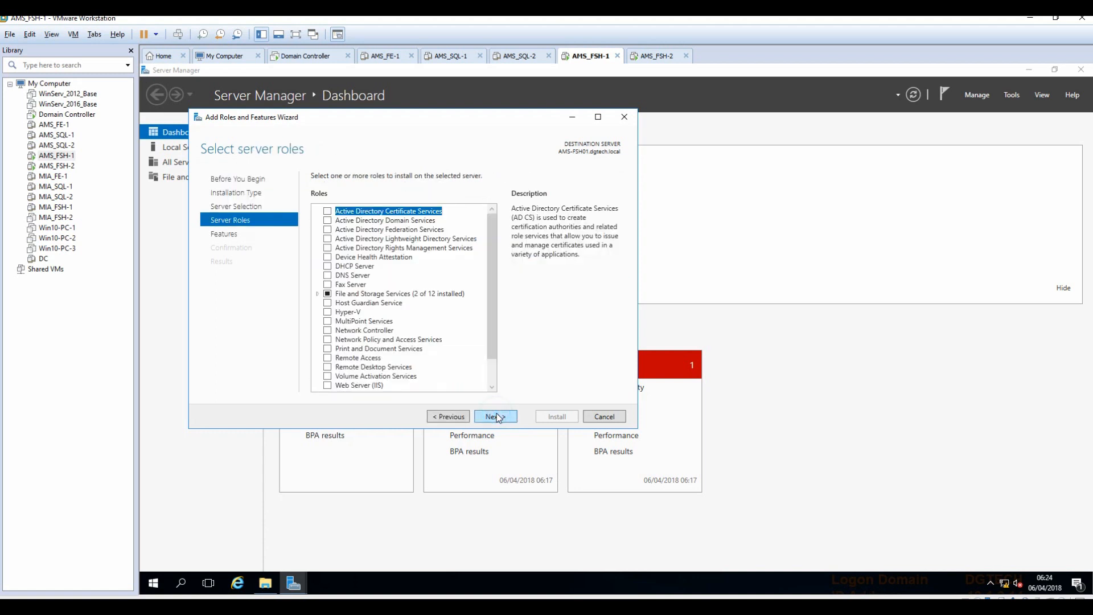
Select DFS Namespaces and DFS Replication under File and iSCSI Services, with management tools.
left_click(318, 295)
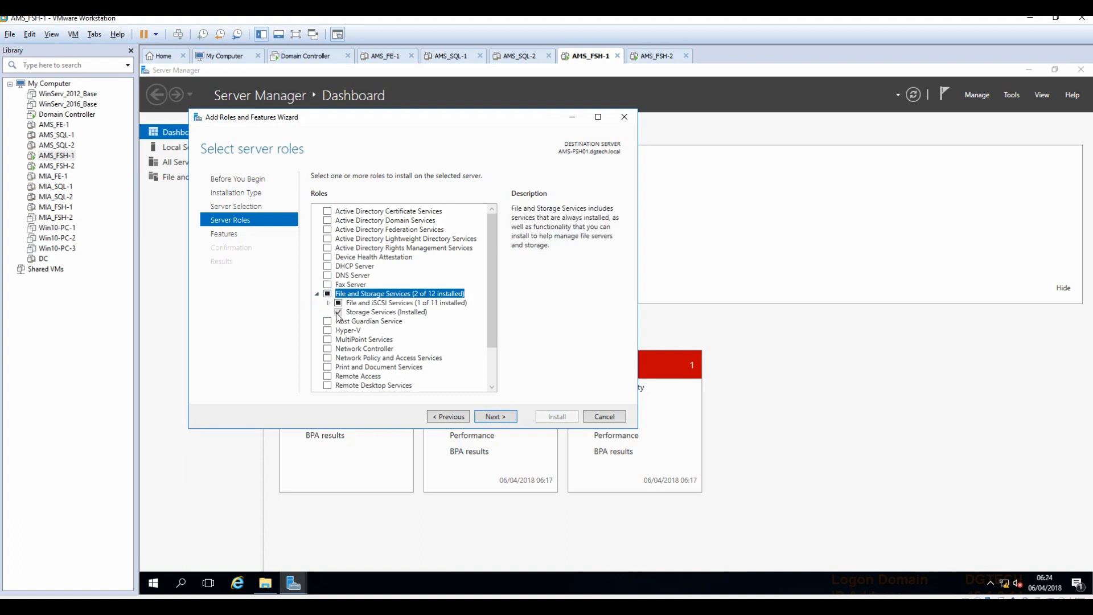
left_click(329, 304)
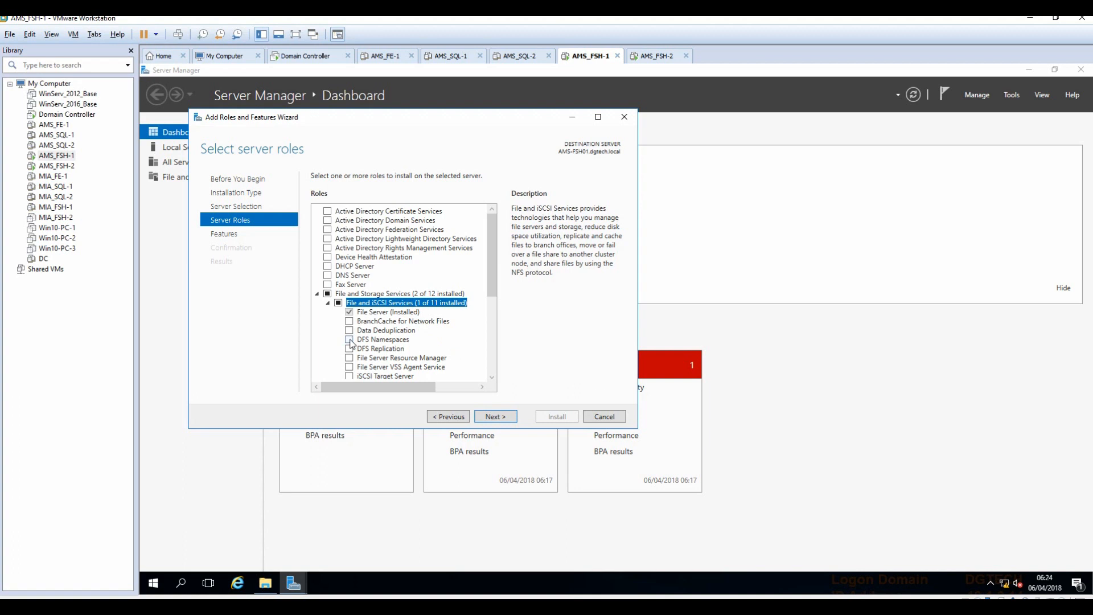
left_click(349, 340)
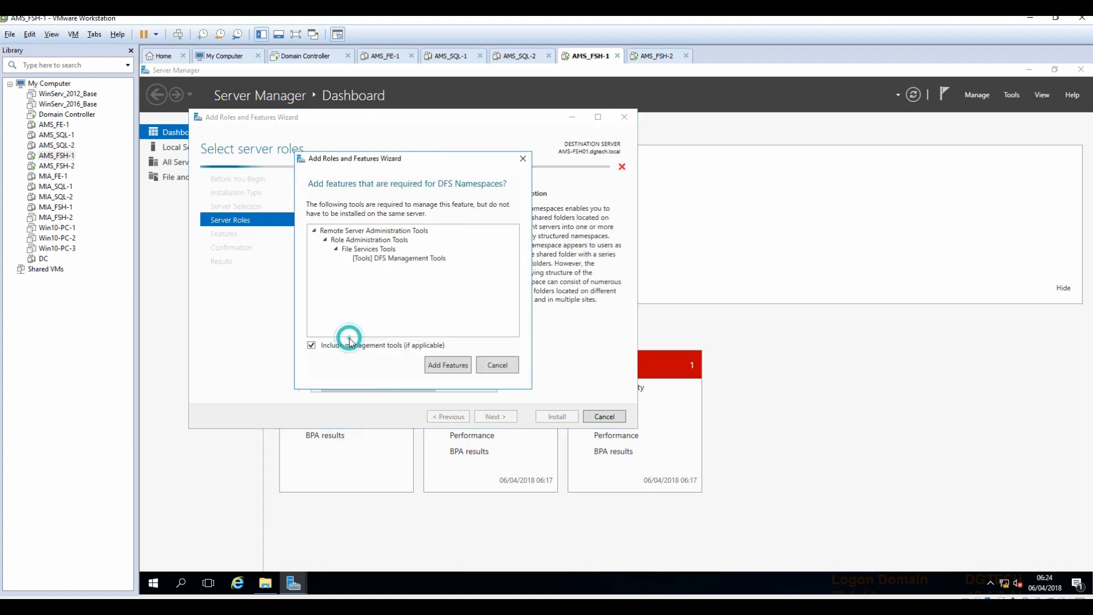
left_click(450, 365)
left_click(349, 348)
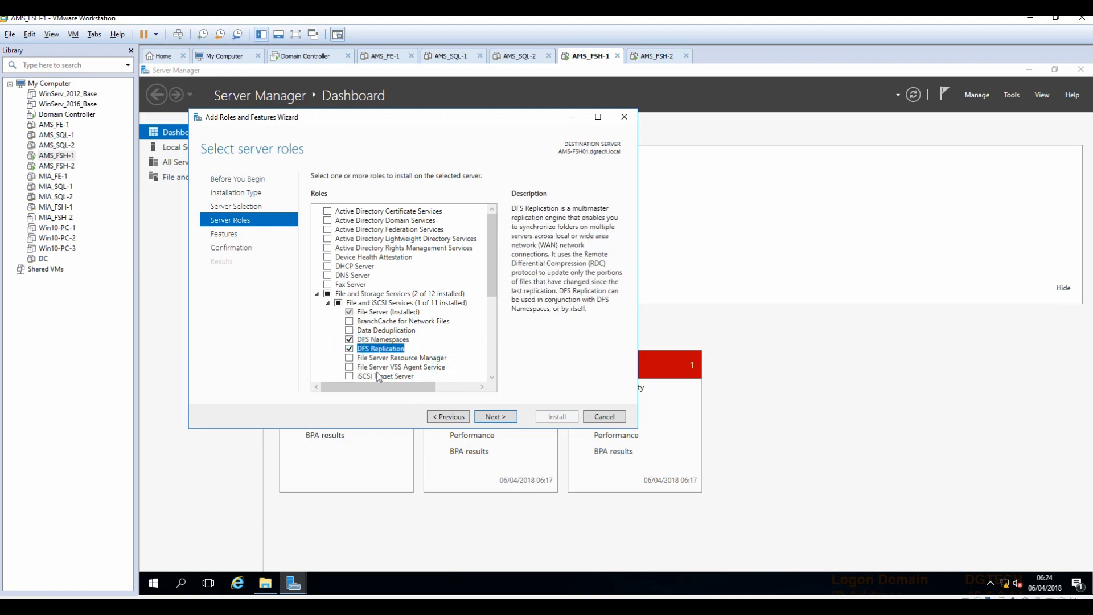
left_click(500, 420)
left_click(495, 417)
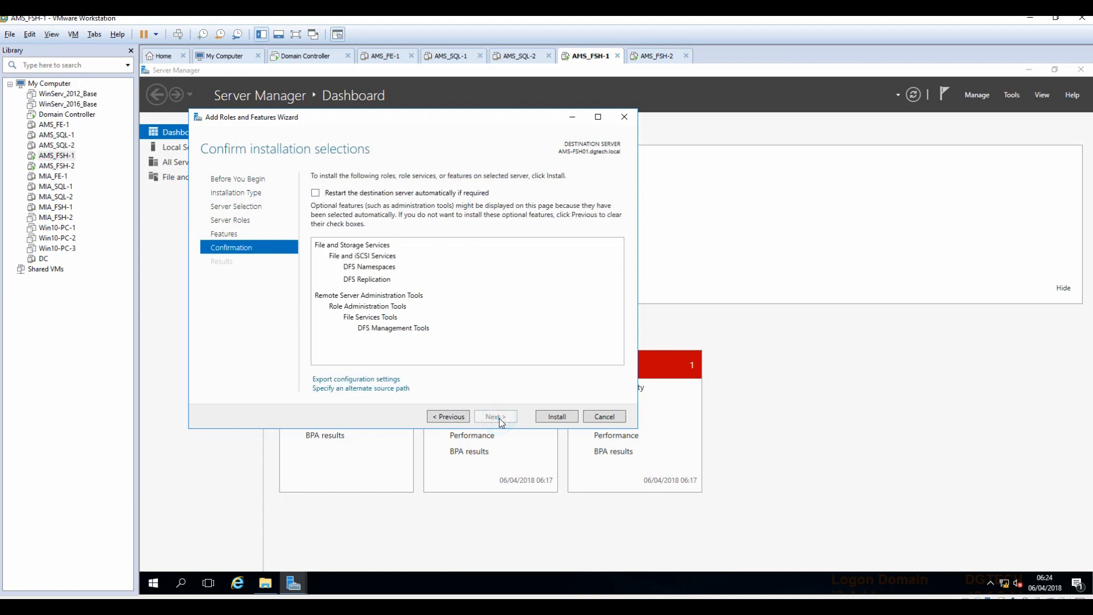
Set an alternate source path on drive D and install the DFS role services.
left_click(369, 390)
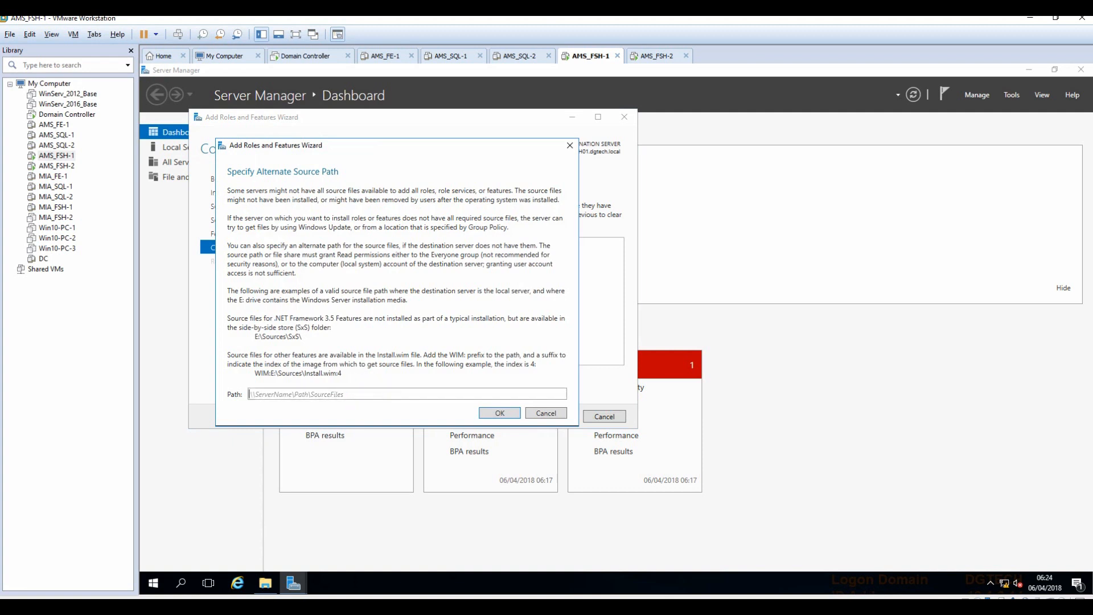
type("d:\\sources\\sxs")
left_click(512, 415)
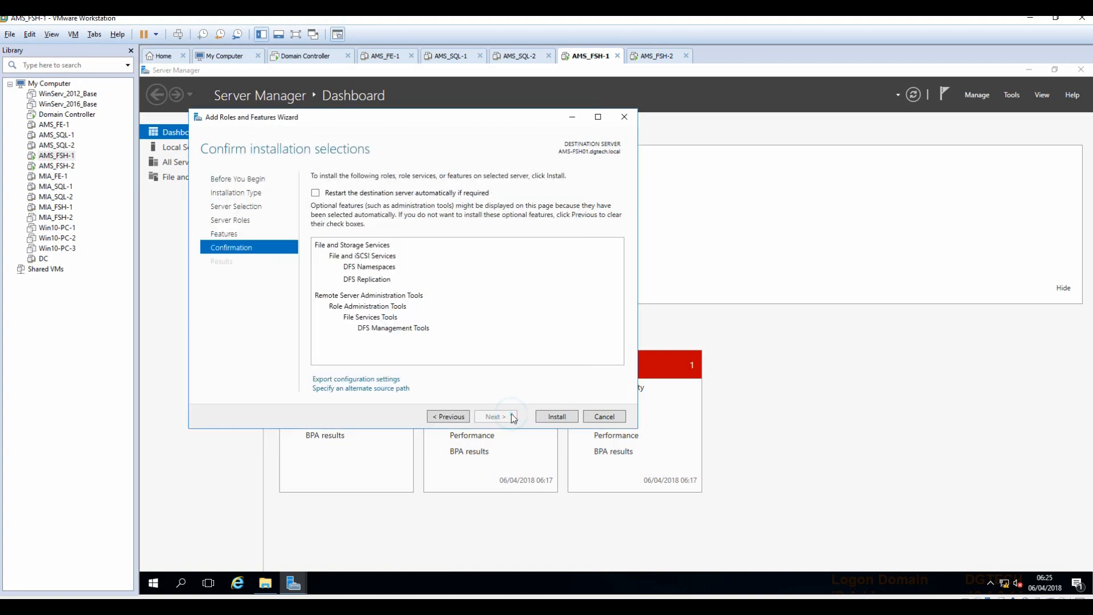
left_click(554, 417)
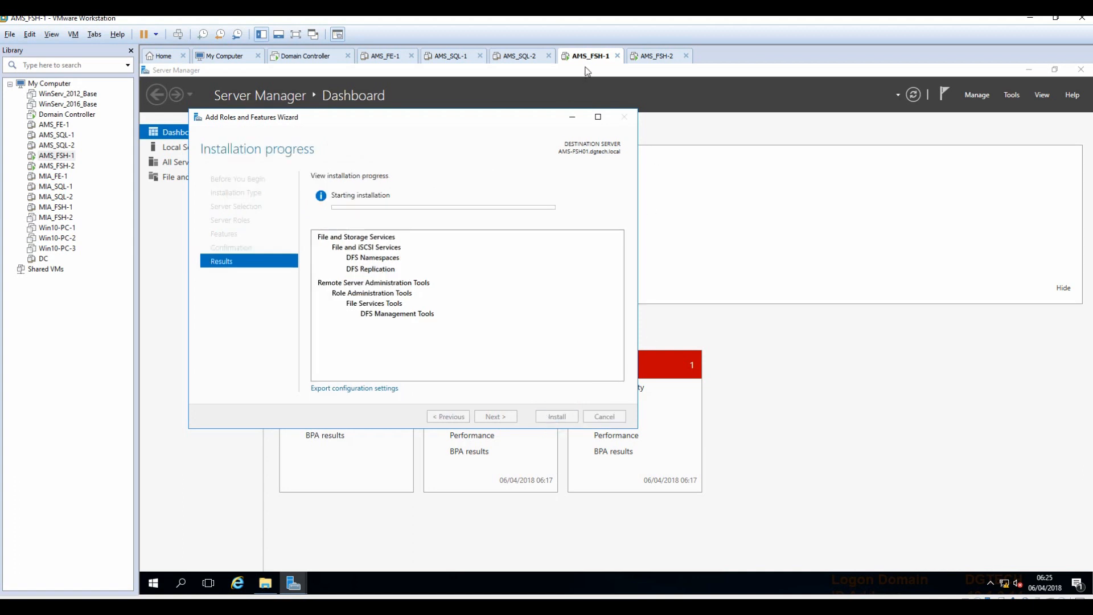
left_click(651, 57)
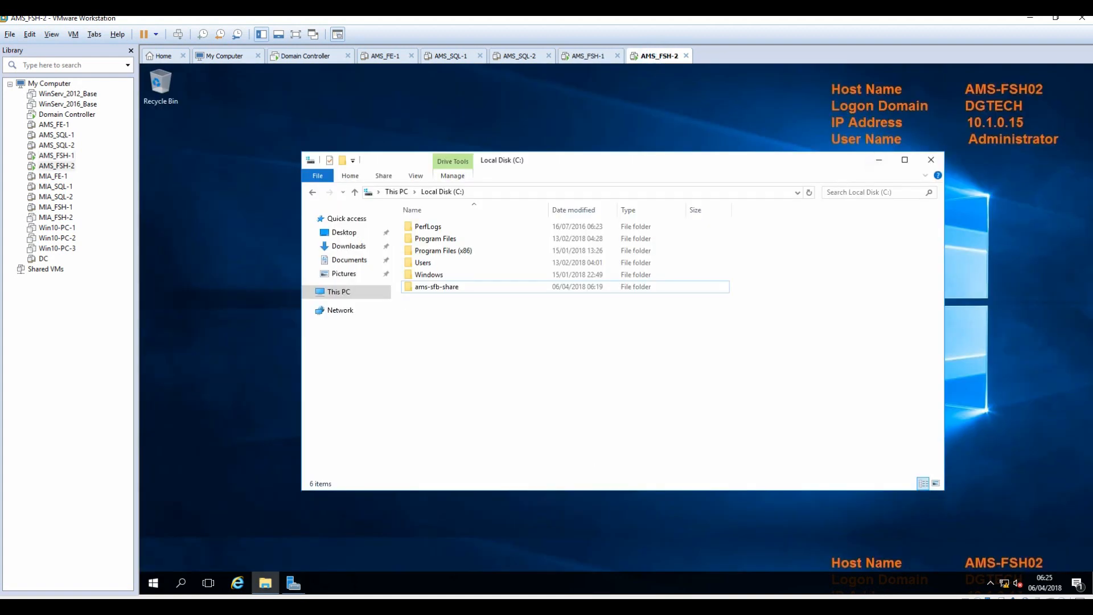
On AMS-FSH02, start Add Roles and Features and select DFS Namespaces and DFS Replication.
left_click(293, 582)
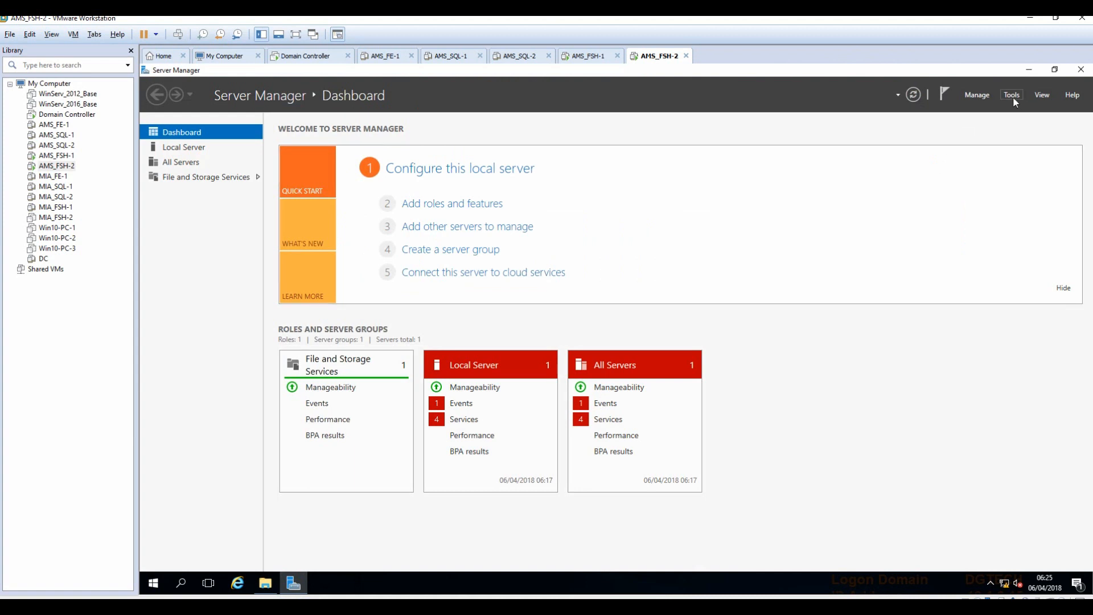
left_click(464, 205)
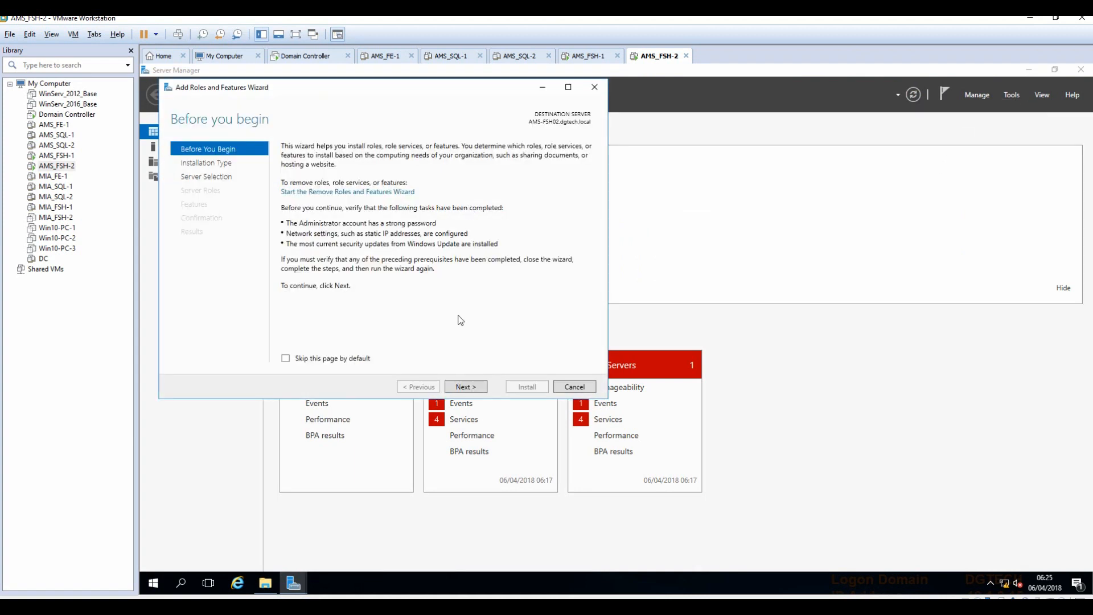
left_click(457, 386)
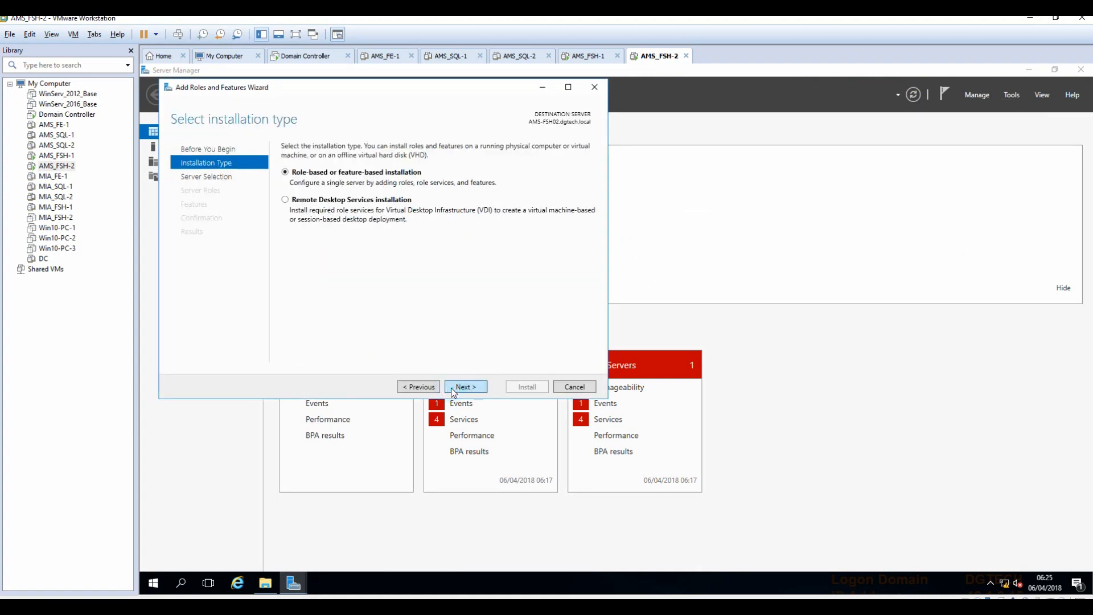
left_click(454, 391)
left_click(452, 391)
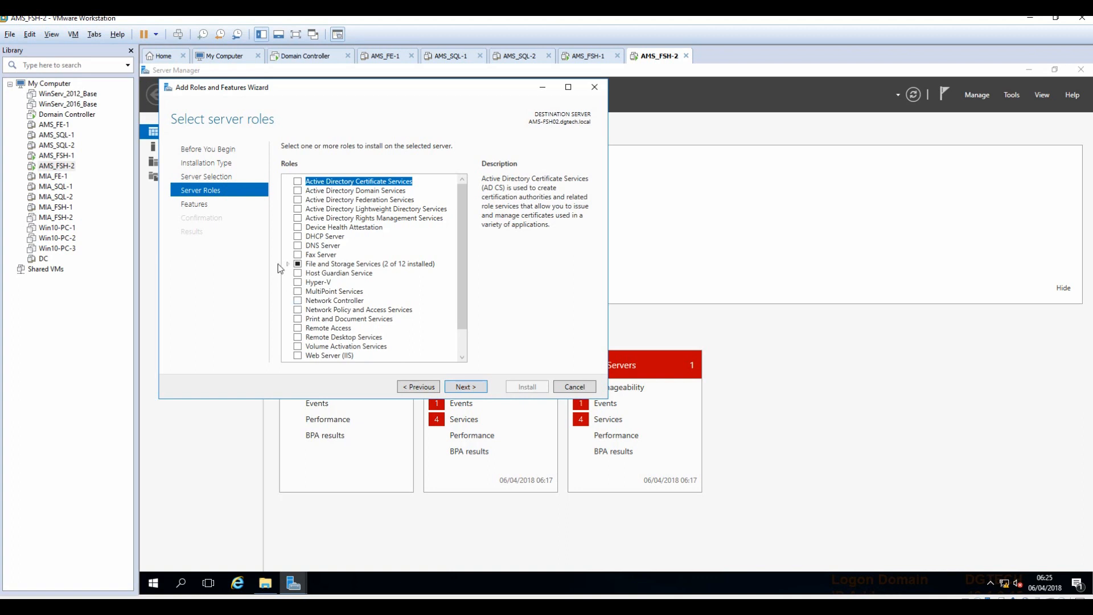
left_click(287, 263)
left_click(299, 273)
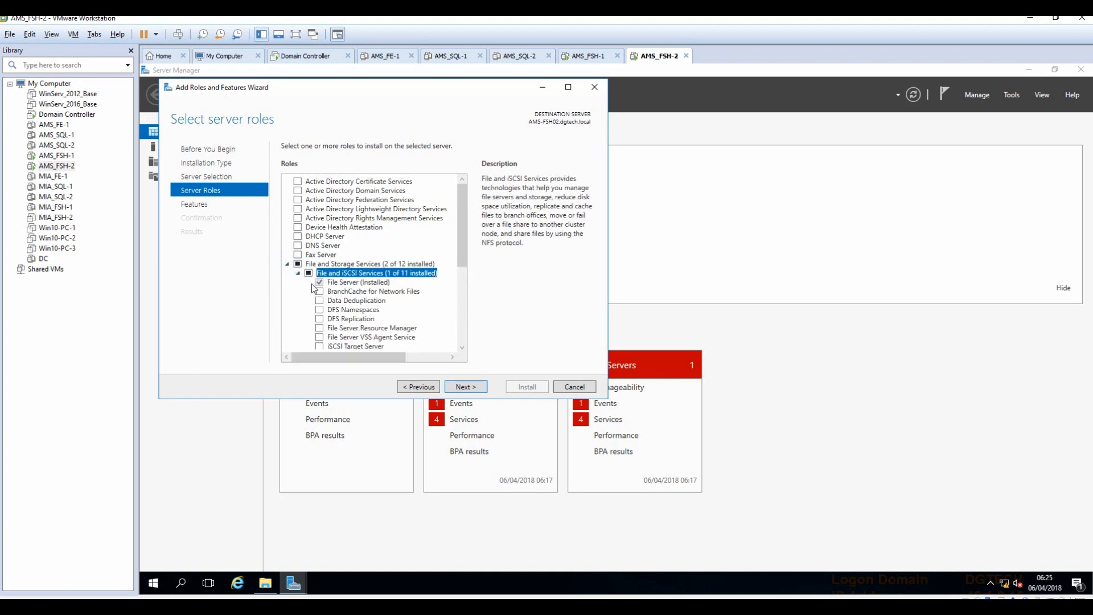
left_click(319, 310)
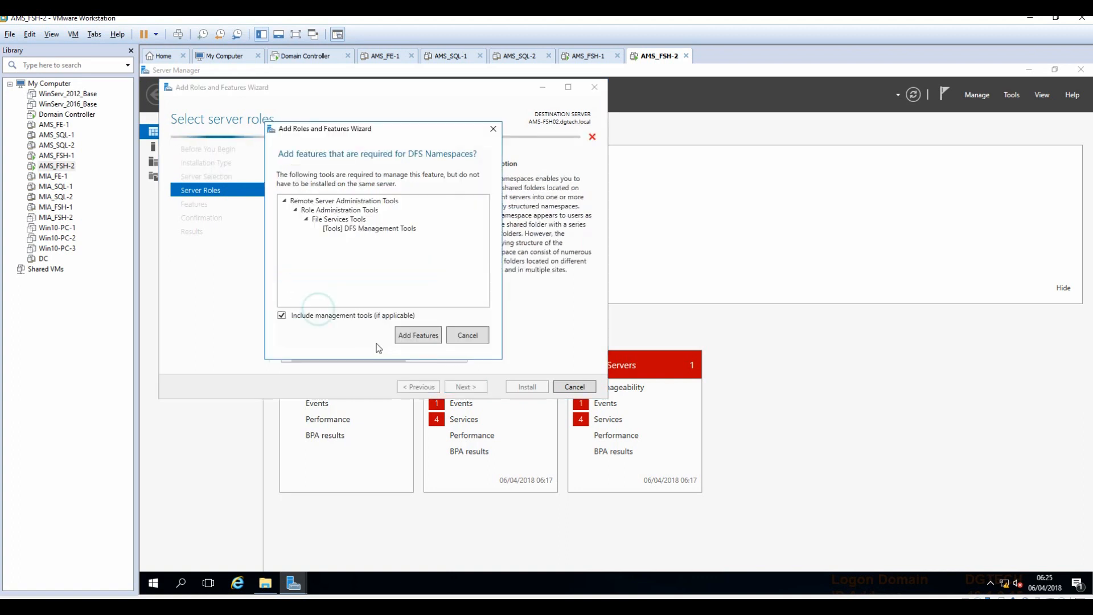
left_click(402, 337)
left_click(319, 319)
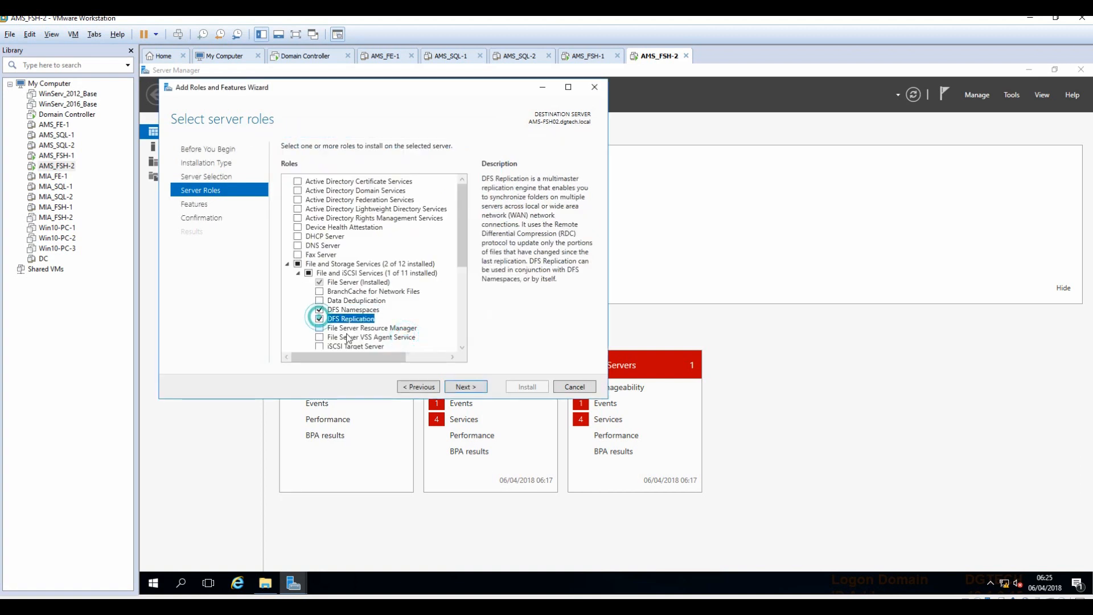
Set the alternate source path to d:\sources\sxs, start the install, and return to AMS-FSH01.
left_click(470, 391)
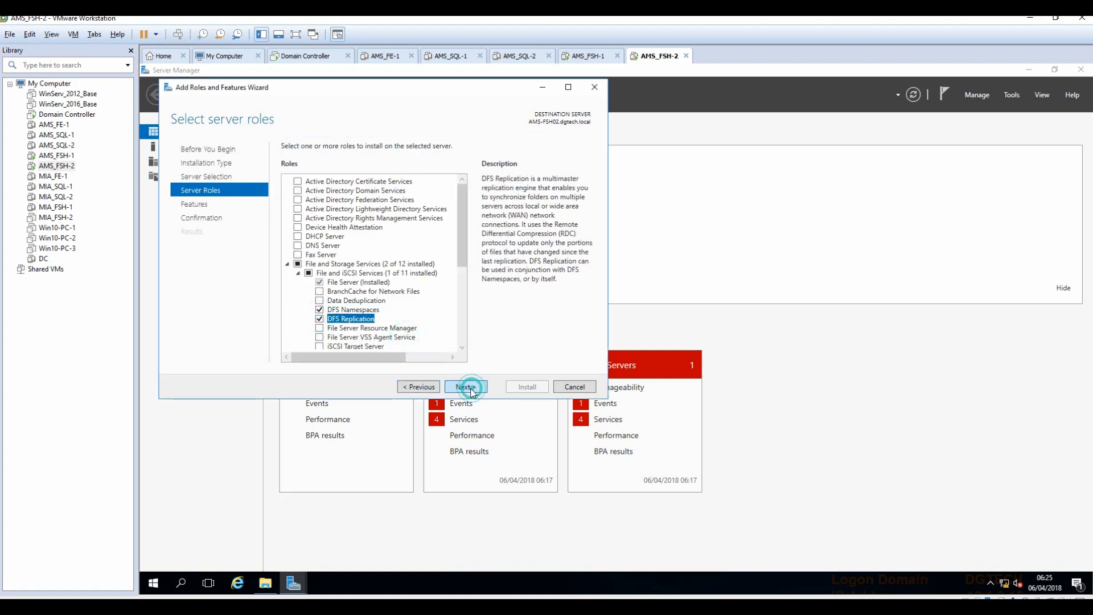
left_click(470, 390)
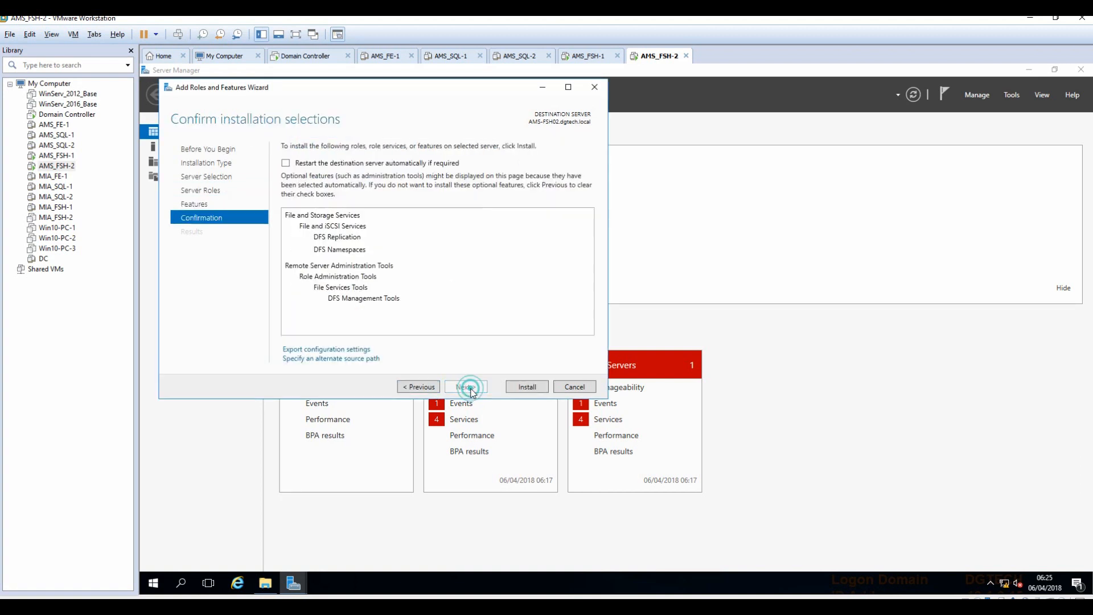
left_click(328, 359)
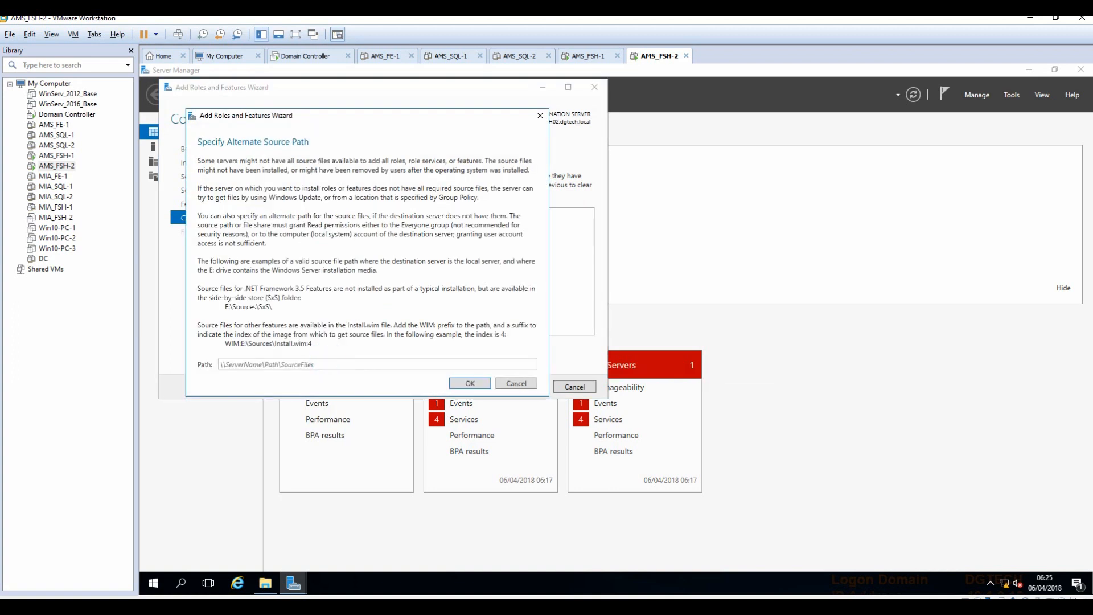
type("d:\\sources\\sxs")
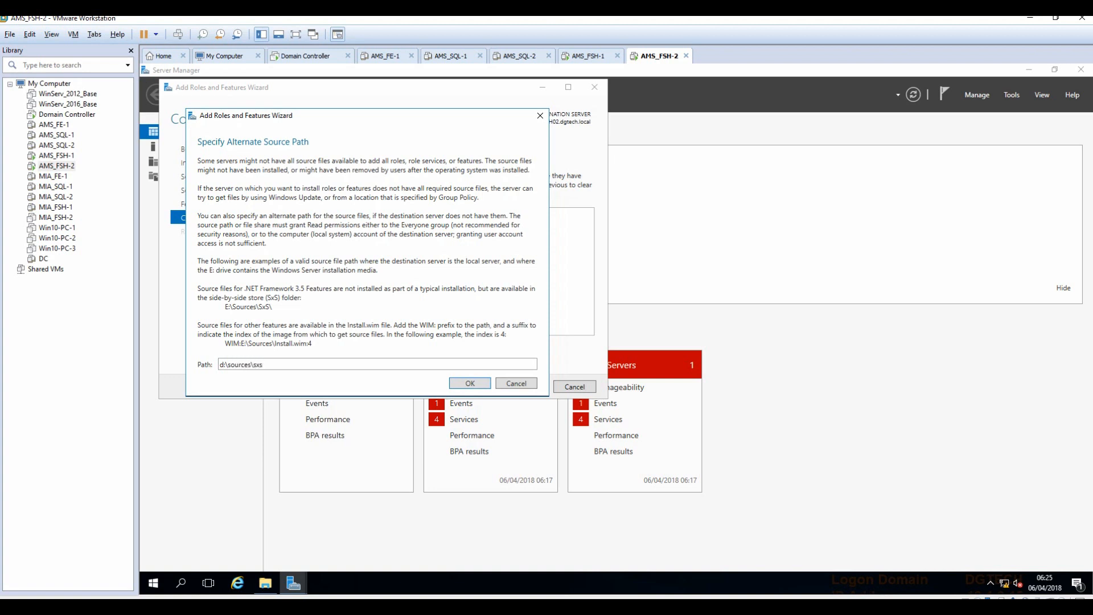
left_click(461, 385)
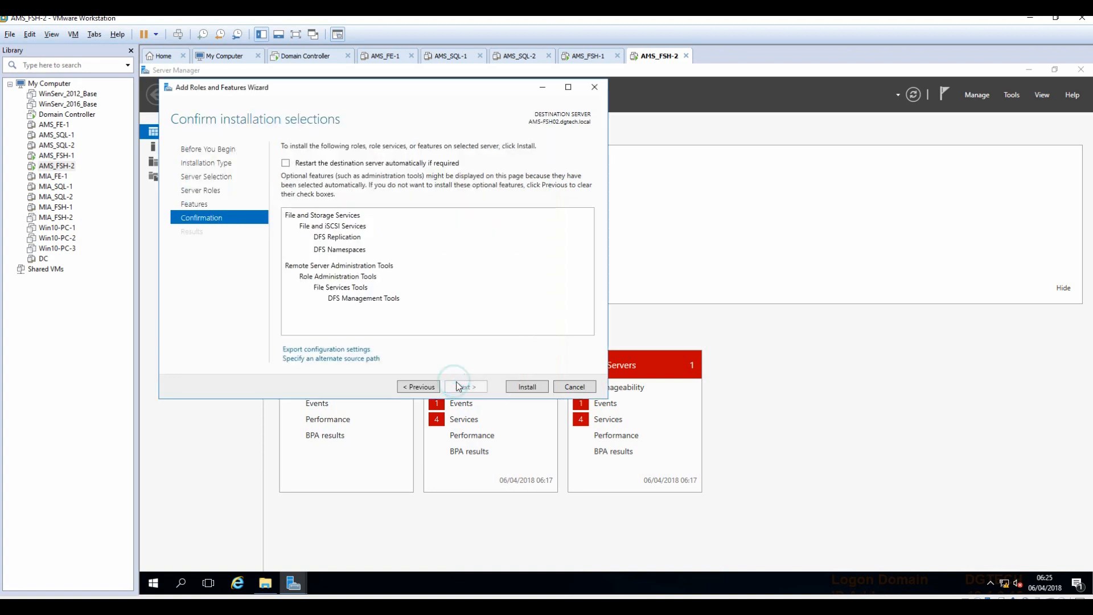
left_click(528, 385)
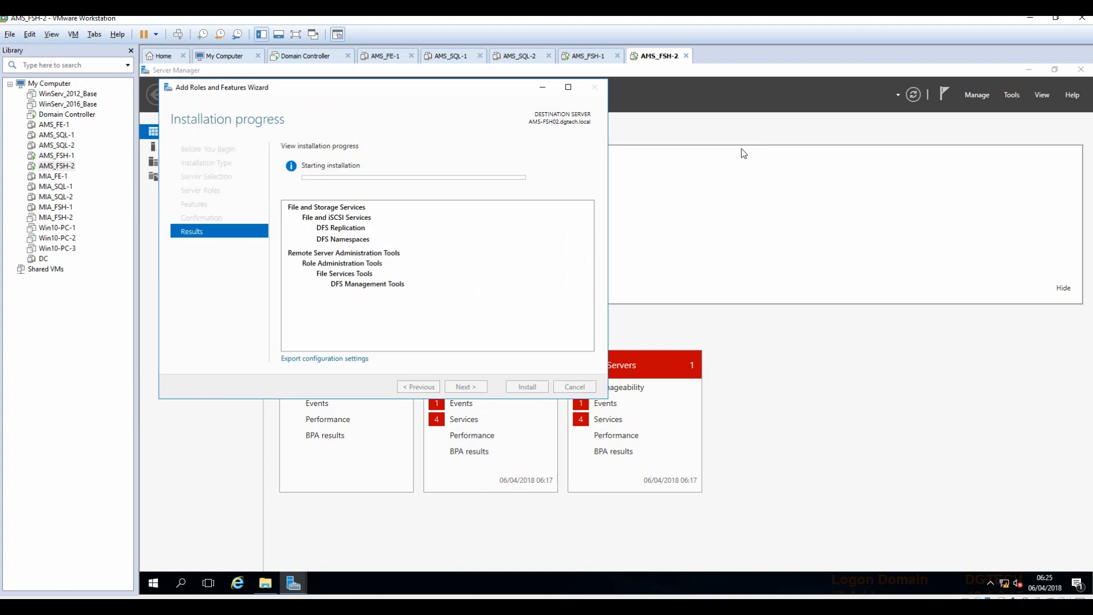
left_click(591, 55)
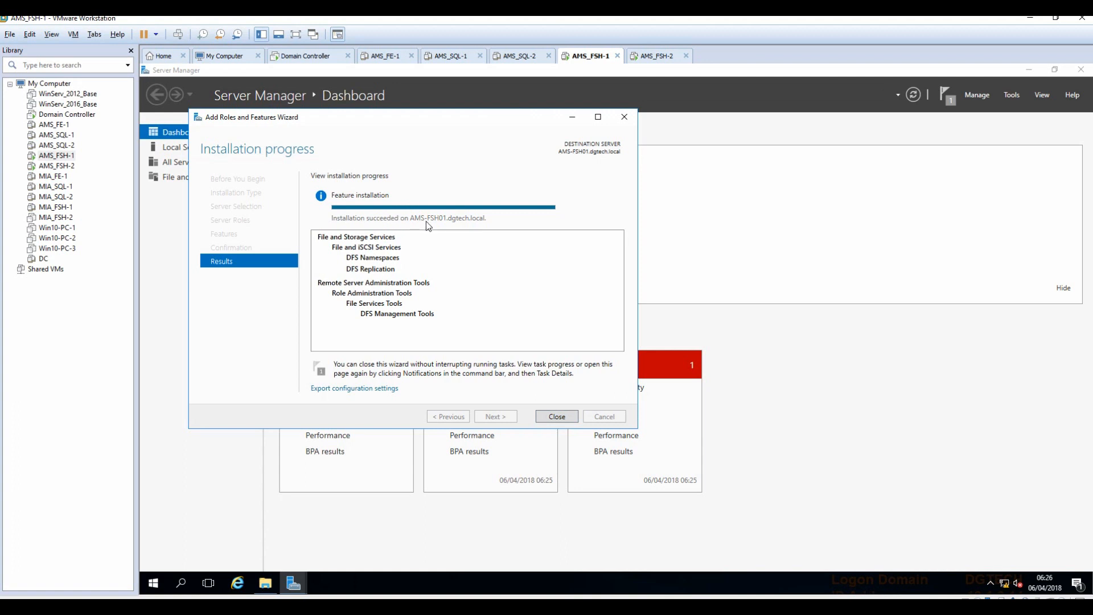
Close AMS-FSH01's finished install wizard and open DFS Management from Server Manager's Tools menu.
left_click(556, 416)
left_click(880, 164)
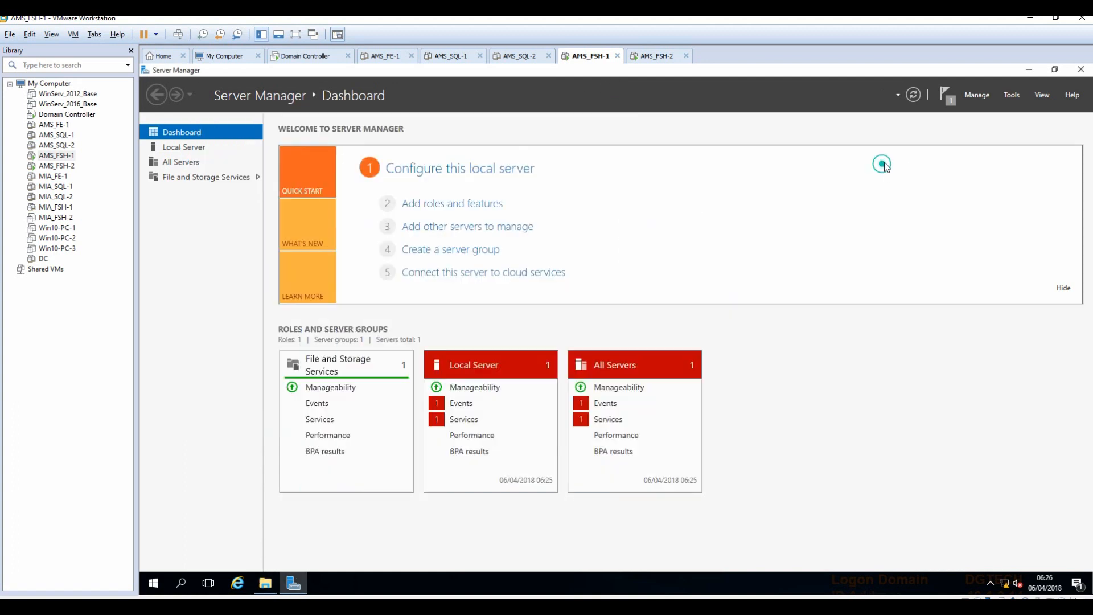
left_click(1029, 69)
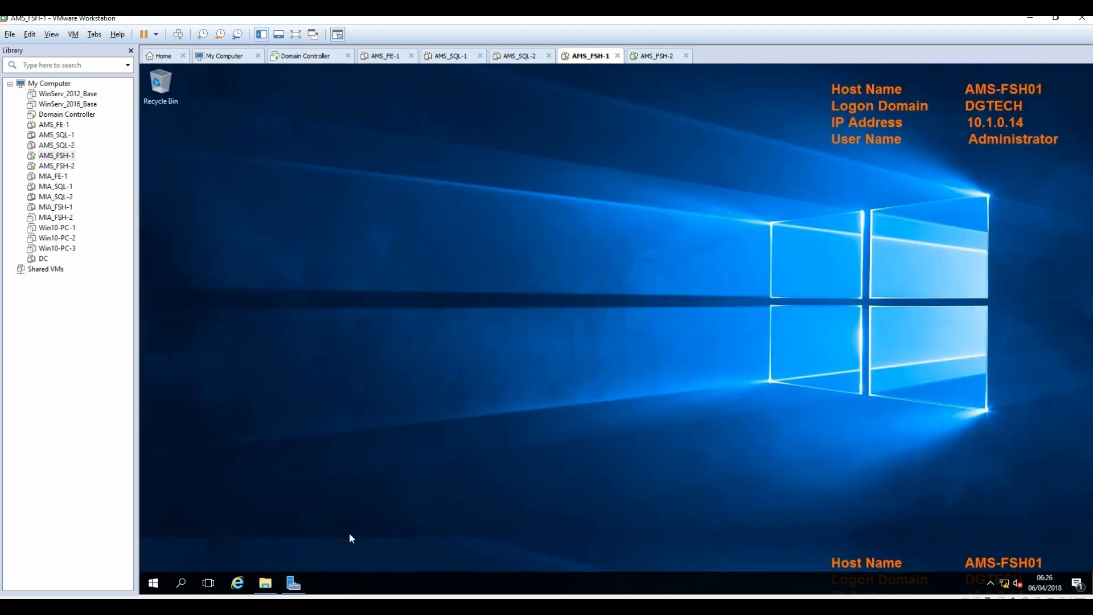
left_click(293, 582)
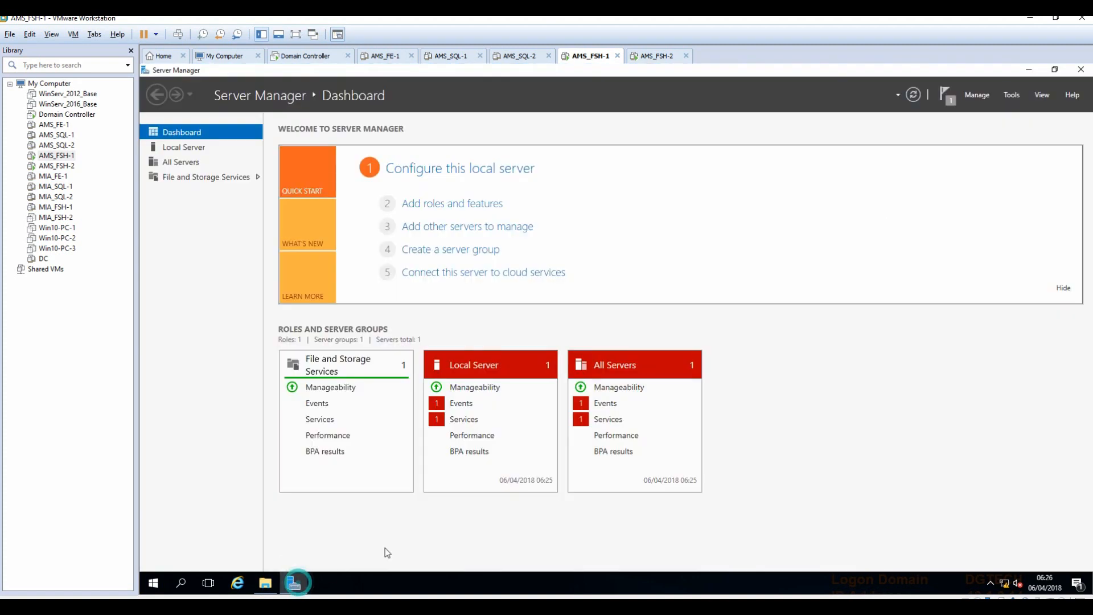
left_click(1012, 95)
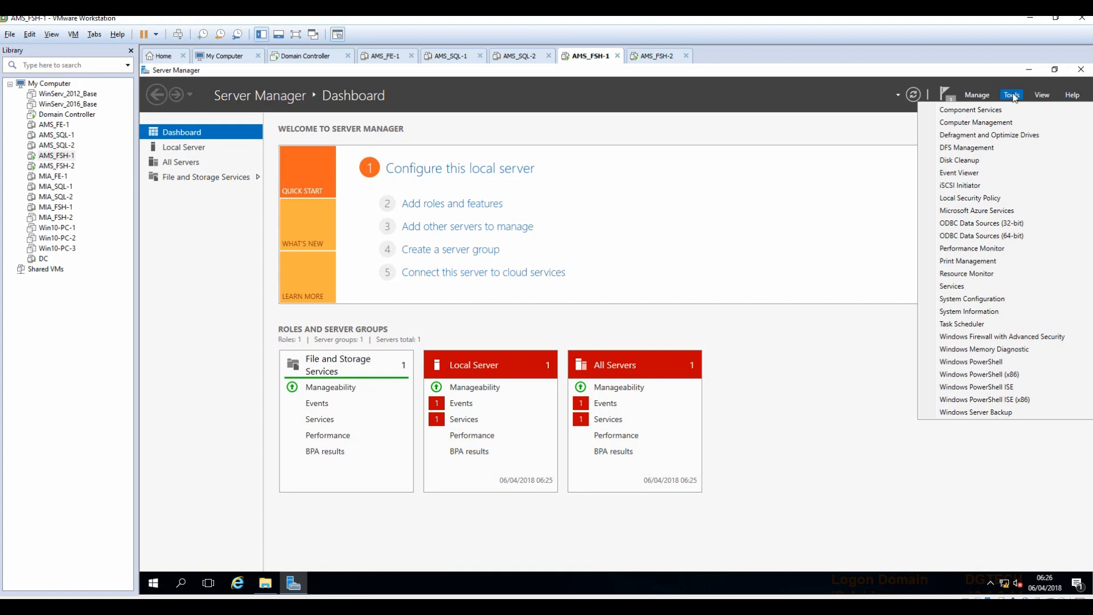
left_click(963, 149)
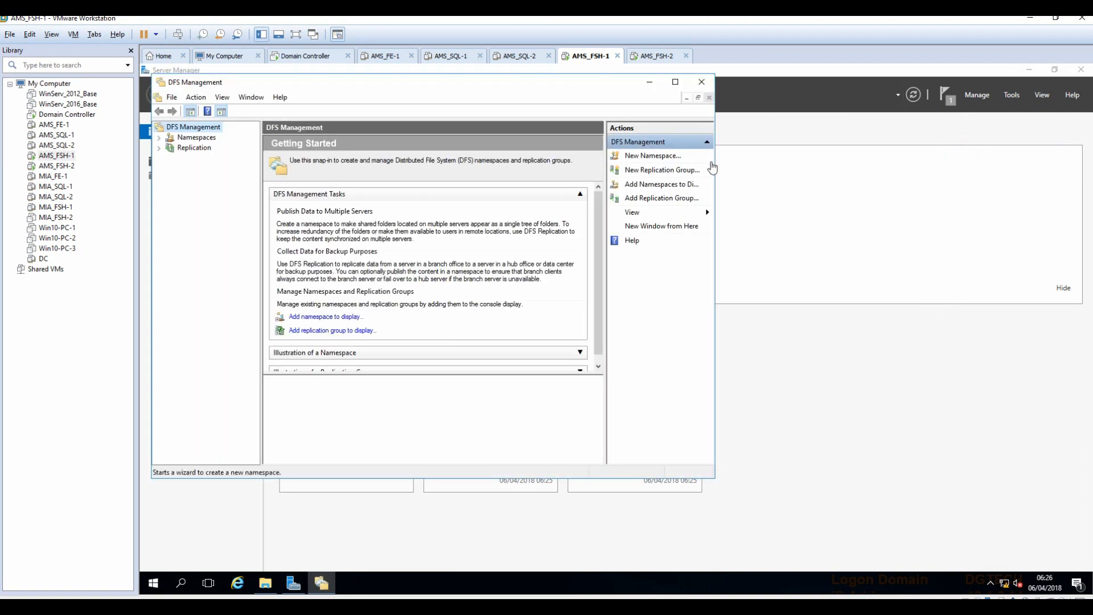
Show the empty Namespaces list on AMS-FSH01 after closing AMS-FSH02's finished wizard and Explorer.
left_click_drag(716, 164, 847, 166)
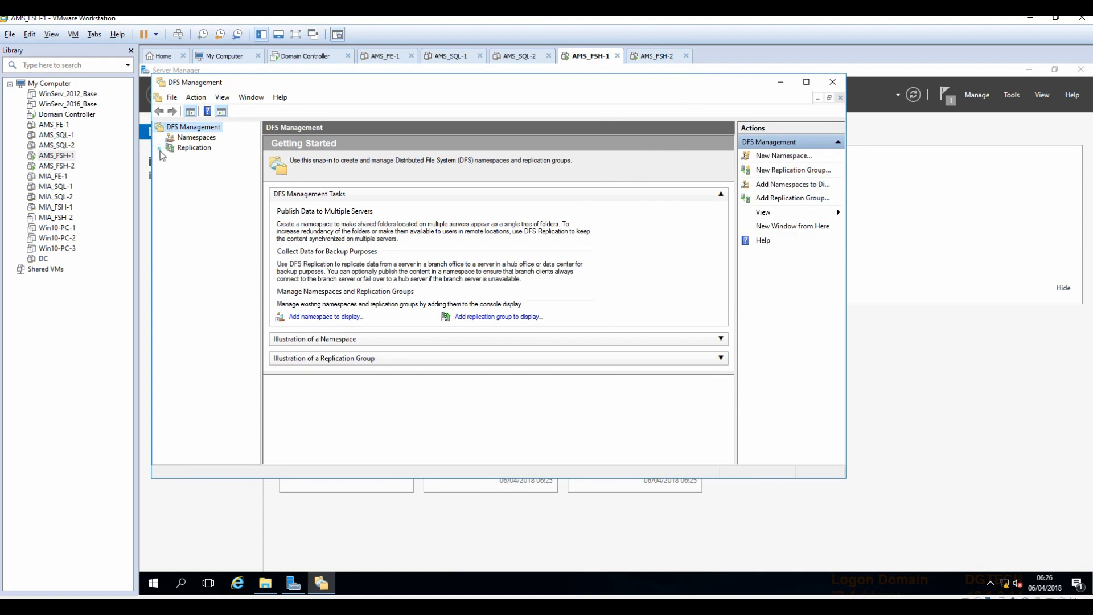
left_click(195, 141)
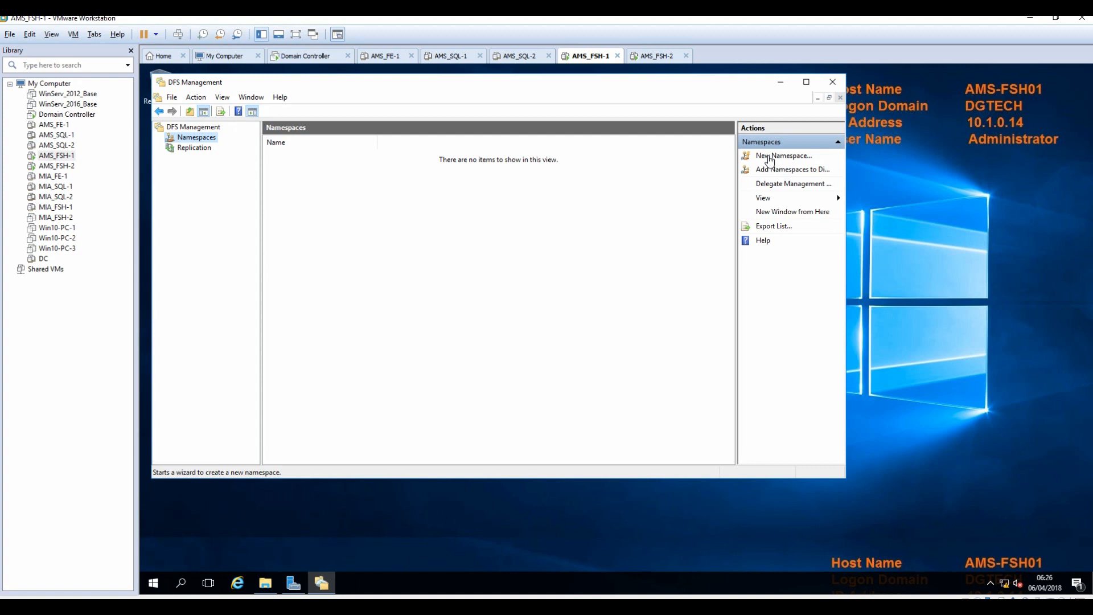
left_click(656, 56)
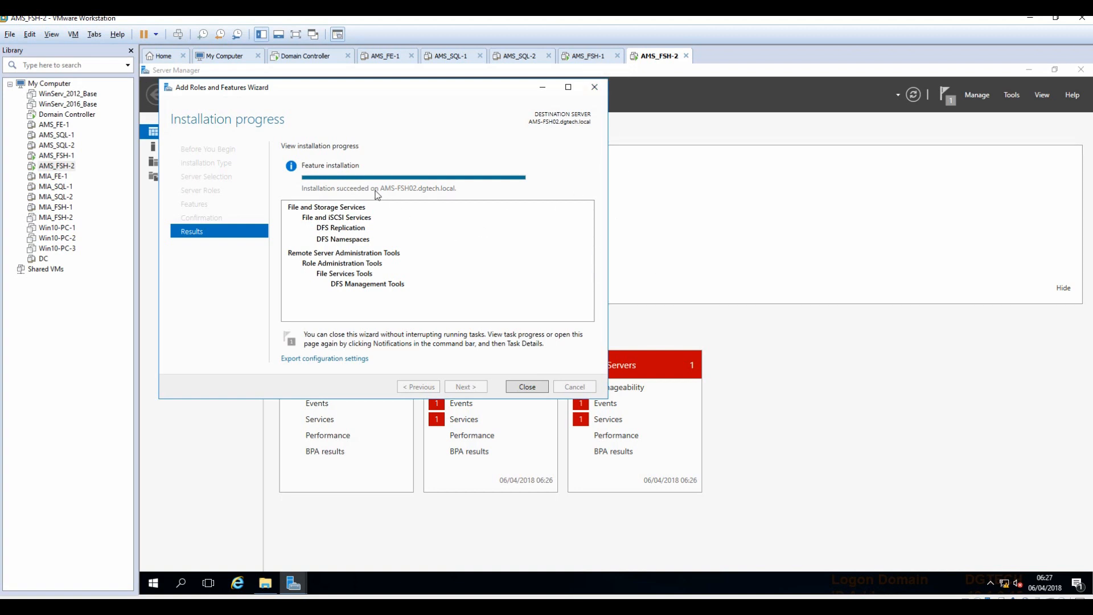
left_click(527, 386)
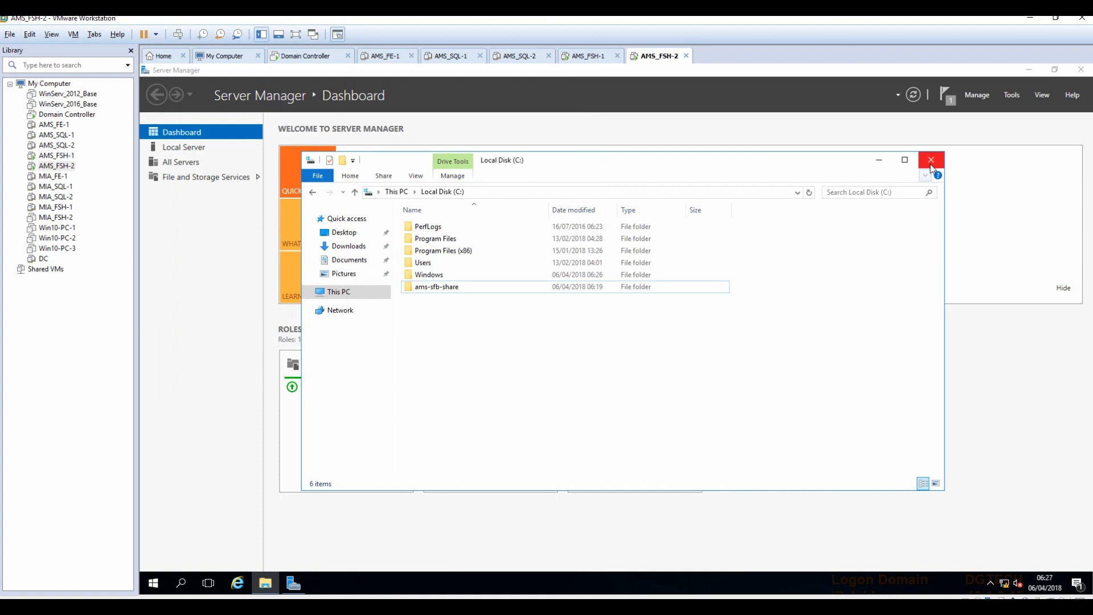
left_click(930, 160)
left_click(1029, 70)
left_click(591, 56)
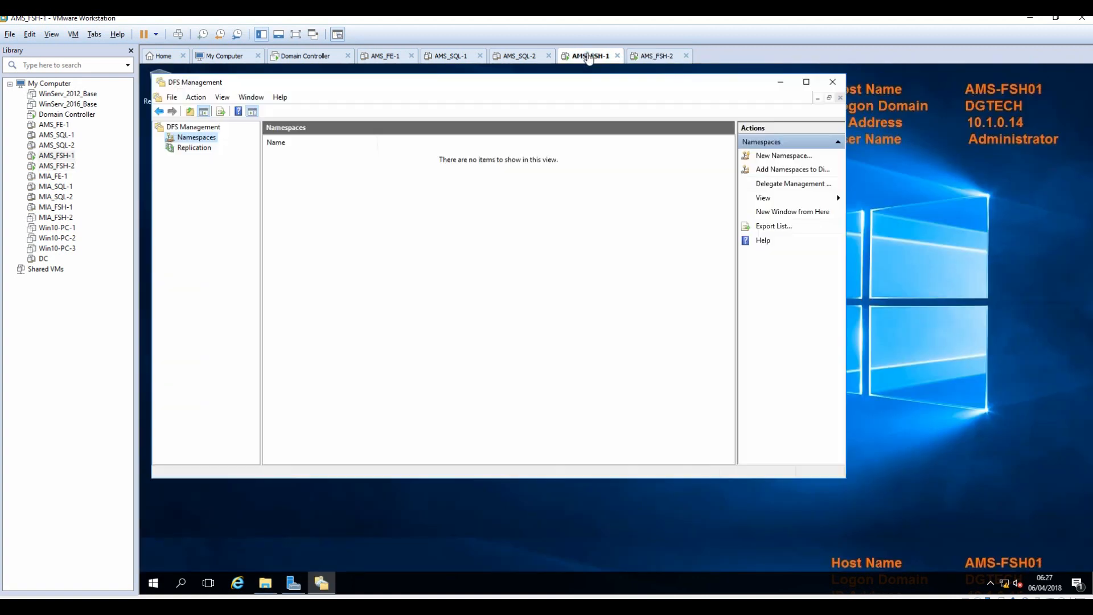
left_click_drag(550, 89, 613, 142)
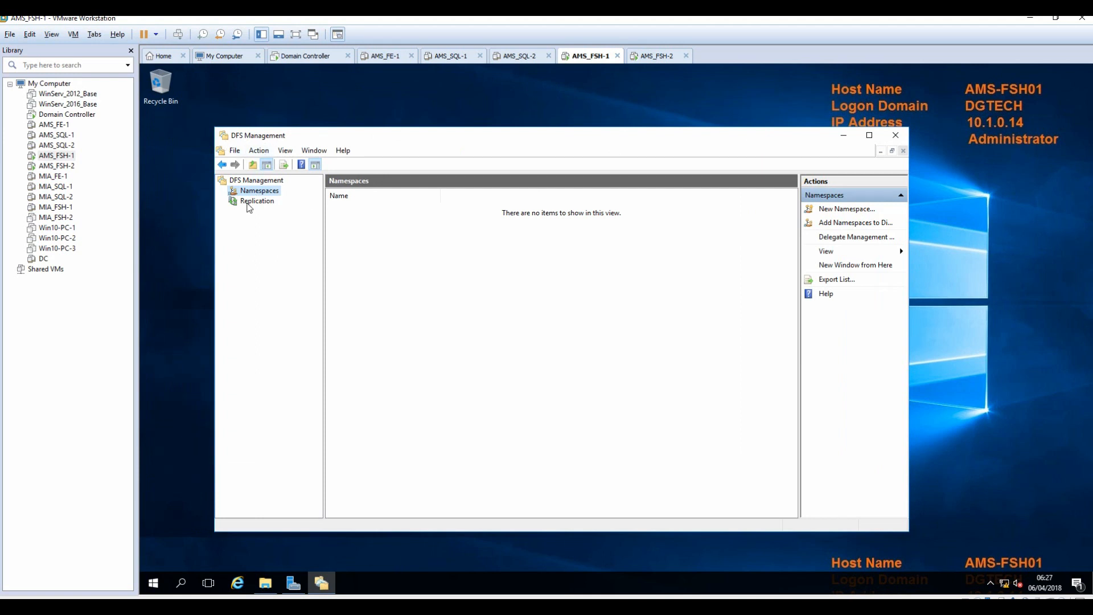
Create the domain-based namespace \\dgtech.local\VzNamespace hosted on server AMS-FSH01.
right_click(254, 195)
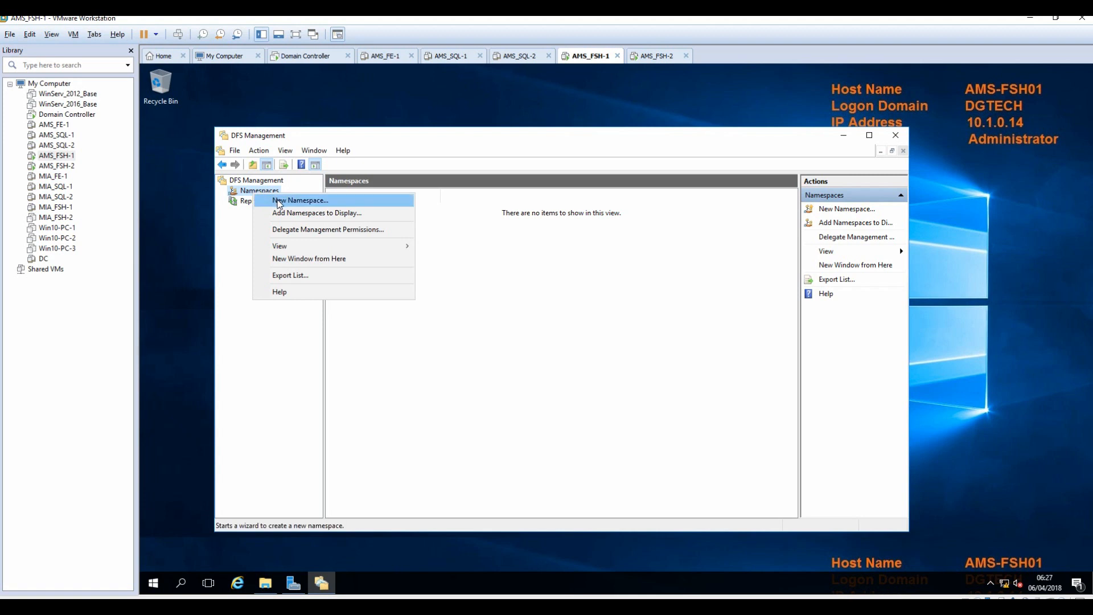
left_click(278, 202)
type("AMS-FSH01")
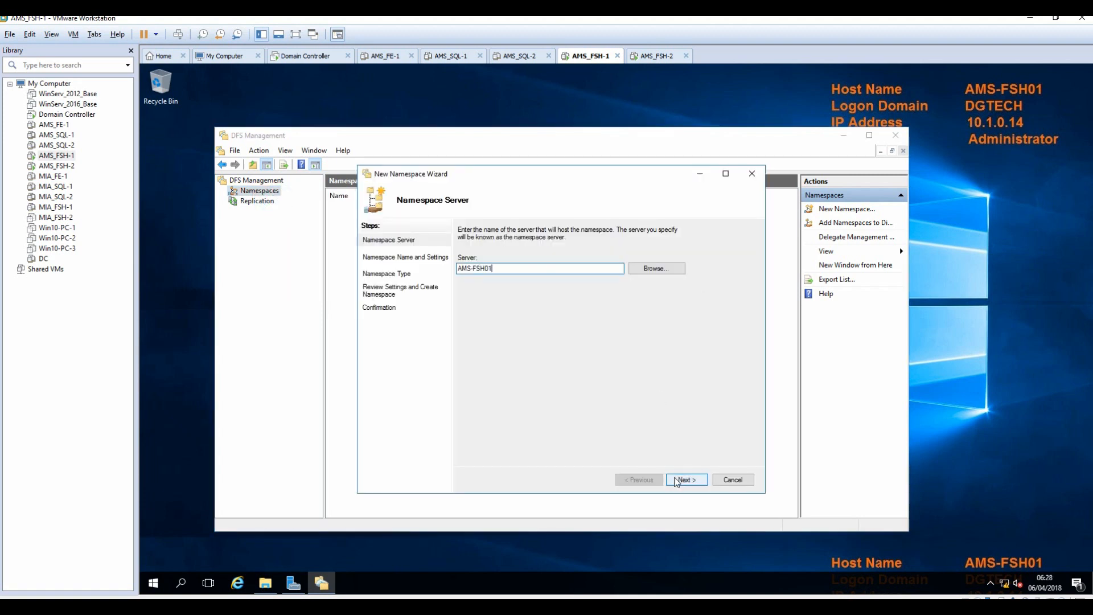
left_click(676, 482)
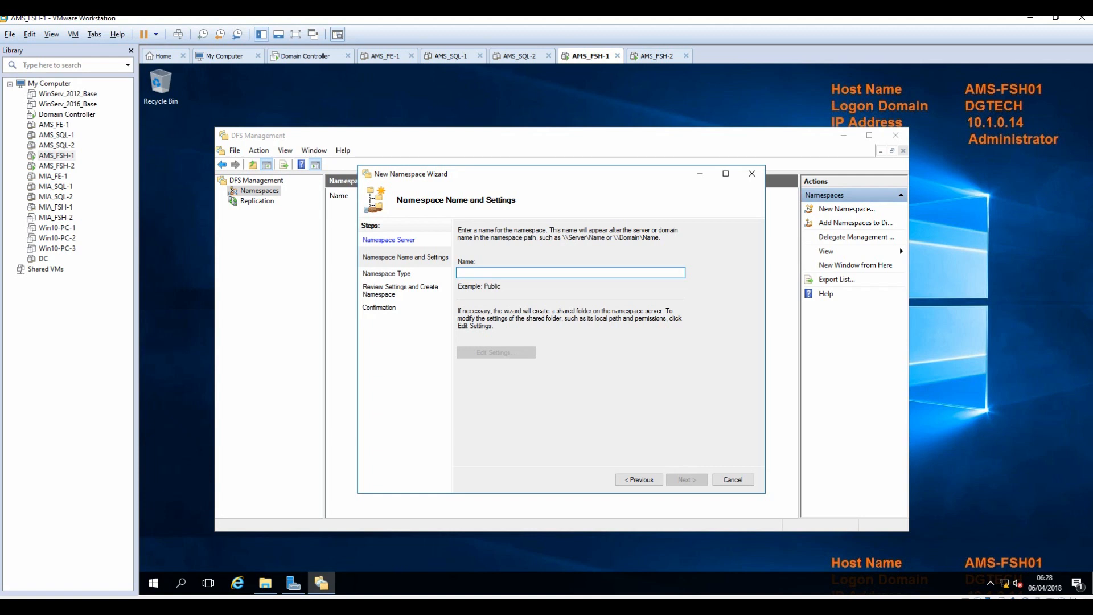
type("V")
key("BackSpace")
type("Vz")
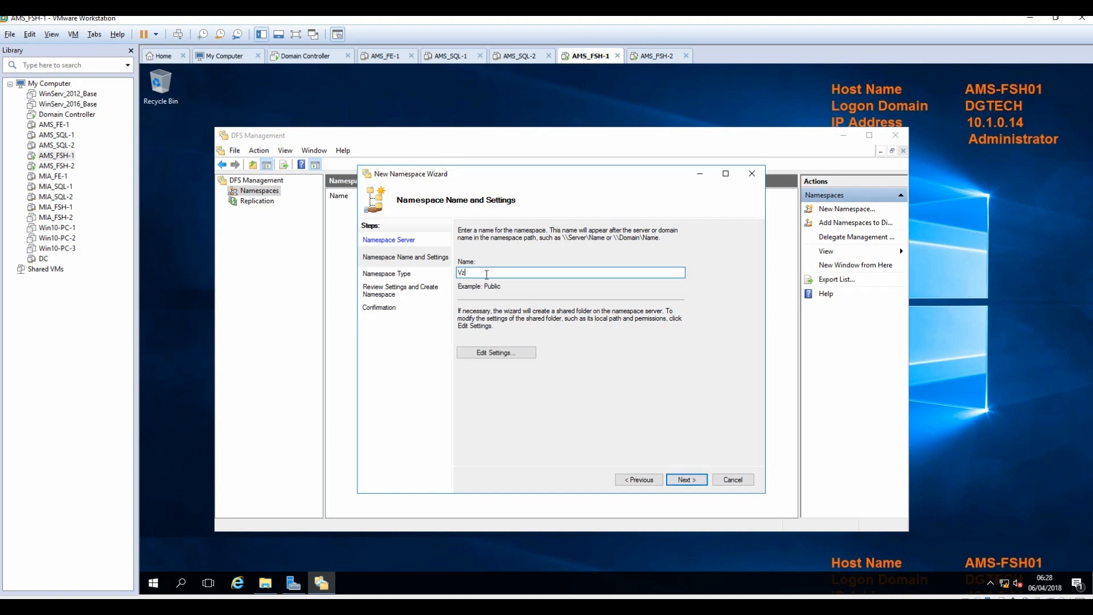
type("Namespace")
left_click(686, 480)
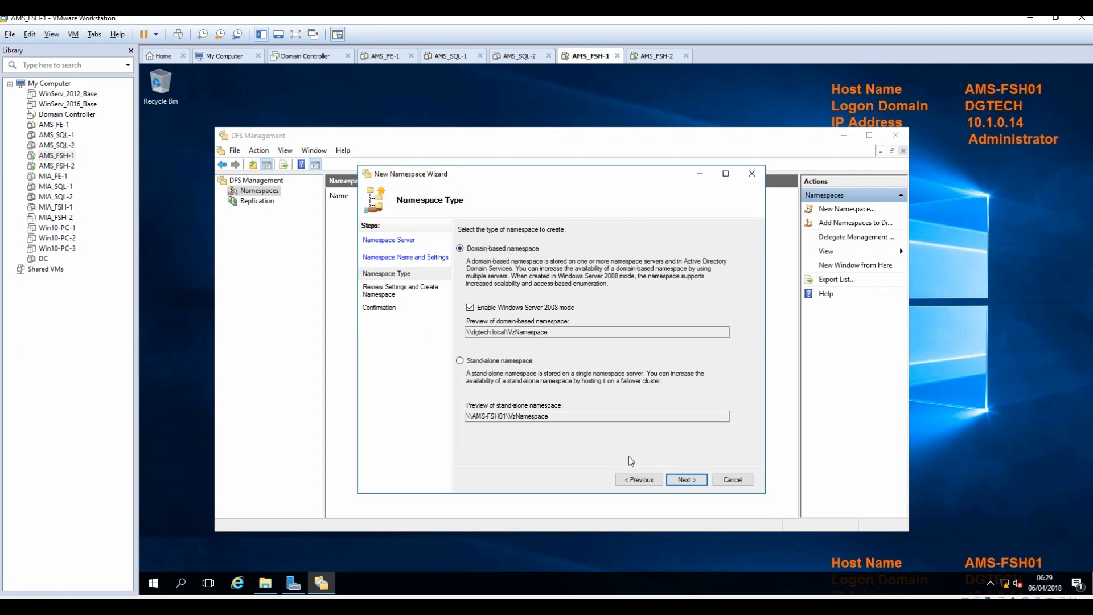
left_click(684, 479)
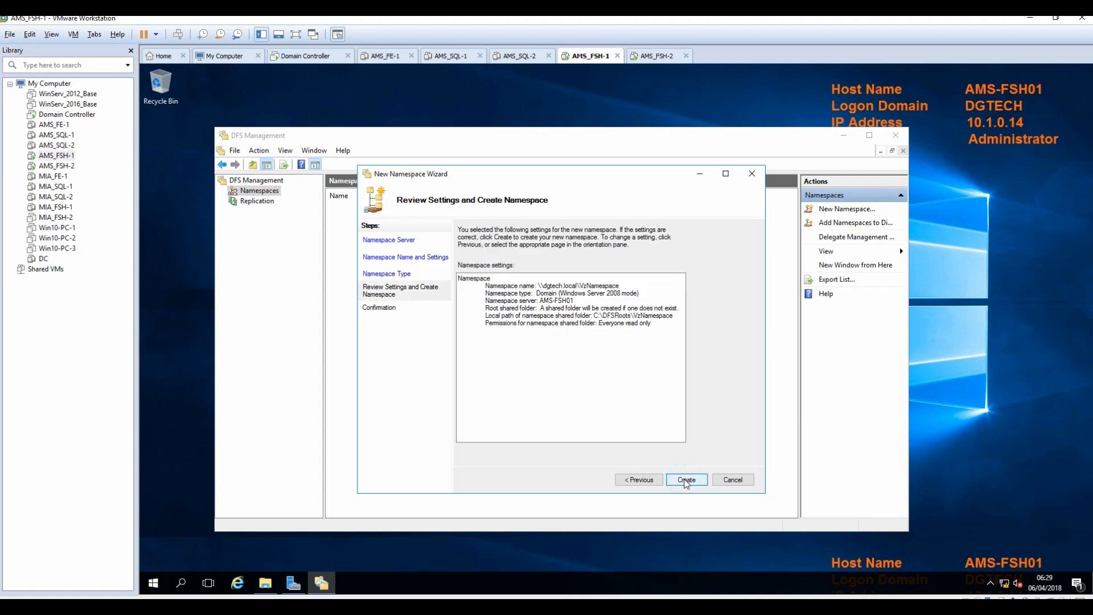
left_click(686, 480)
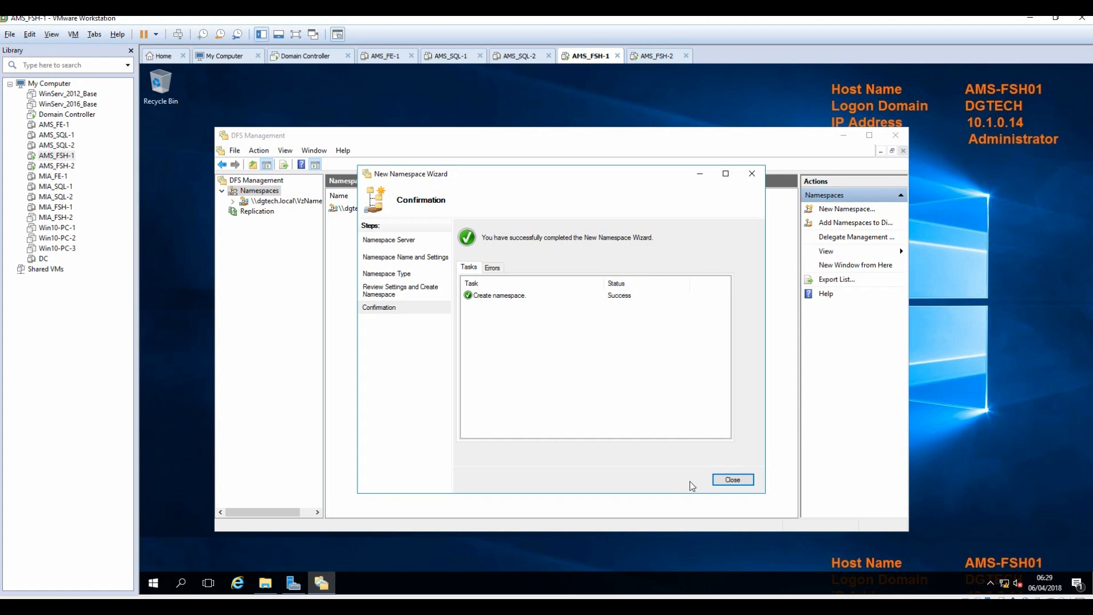
left_click(729, 482)
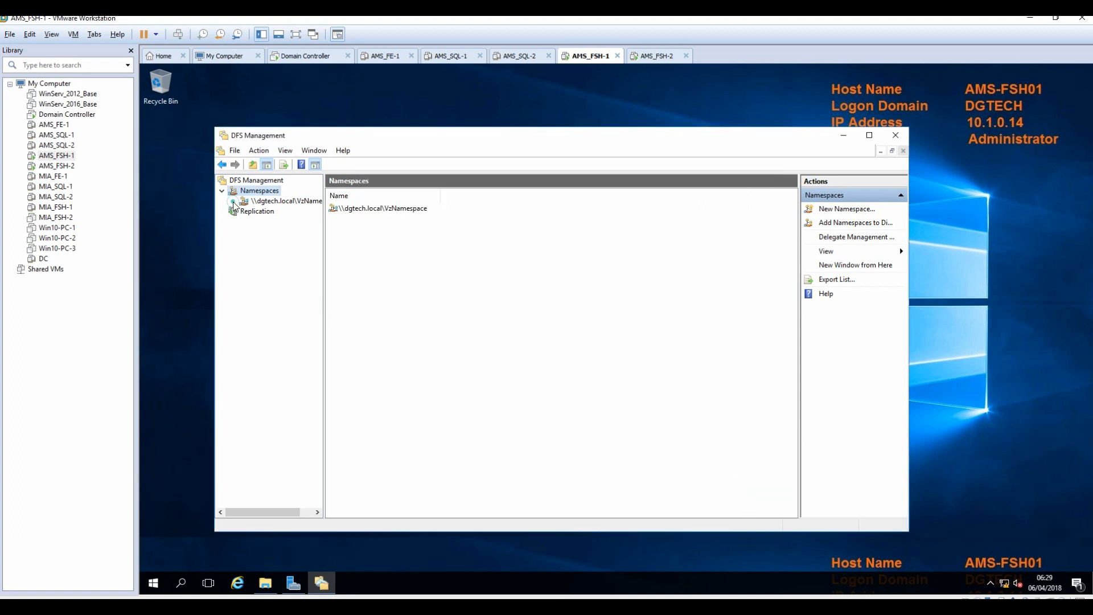
Create folder ams-sfb-share in VzNamespace with target \\AMS-FSH01\ams-sfb-share.
left_click(281, 203)
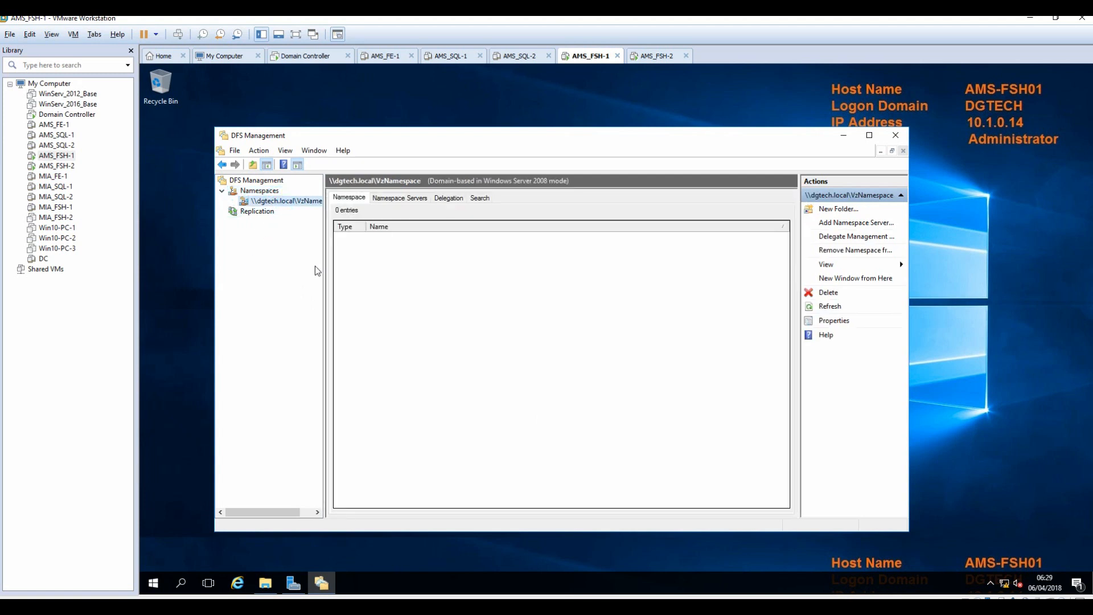
left_click(836, 210)
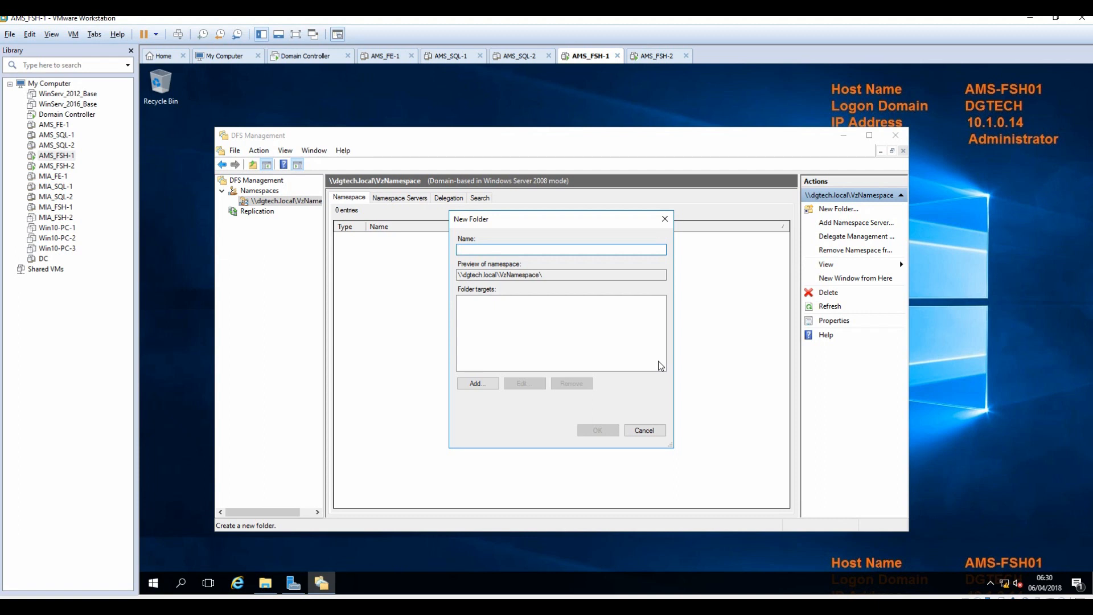
type("ams-")
type("sf")
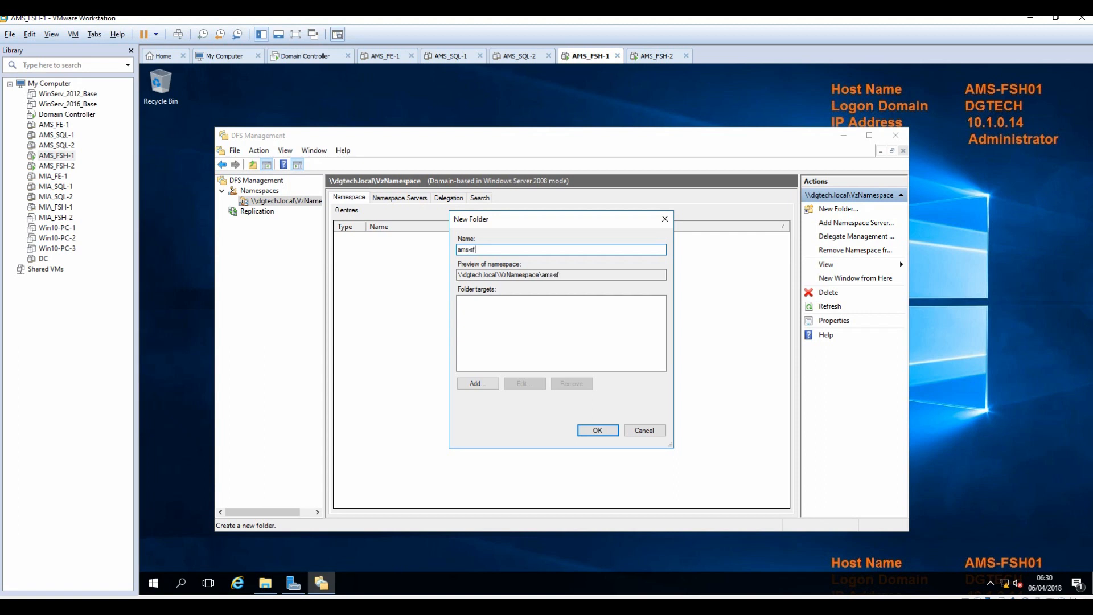
type("b-share")
left_click(477, 385)
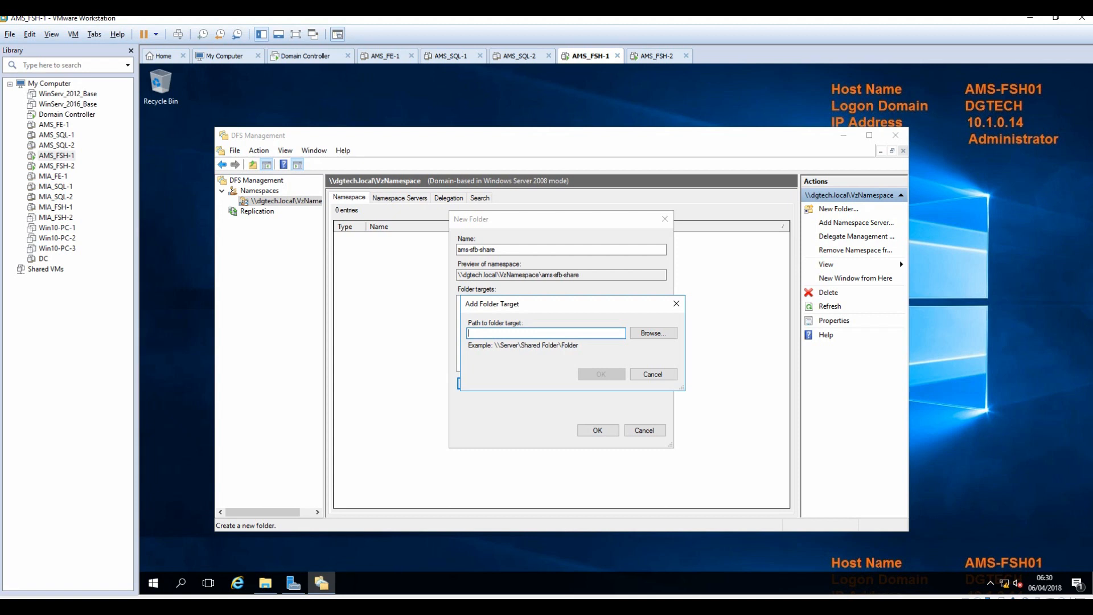
type("AMS-FSH01")
left_click(661, 335)
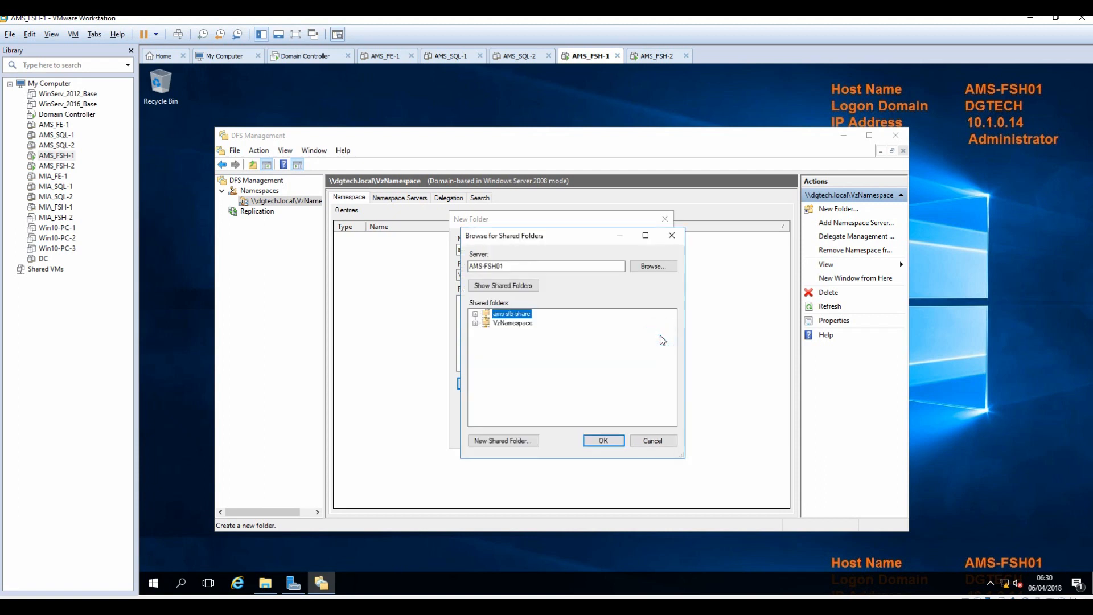
left_click(605, 442)
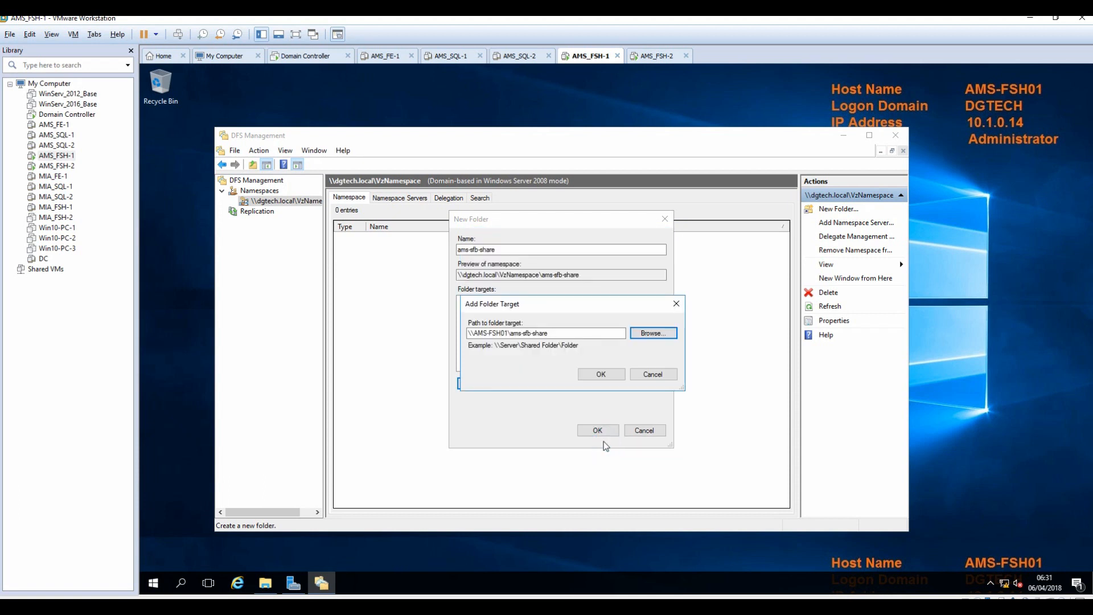
left_click(599, 376)
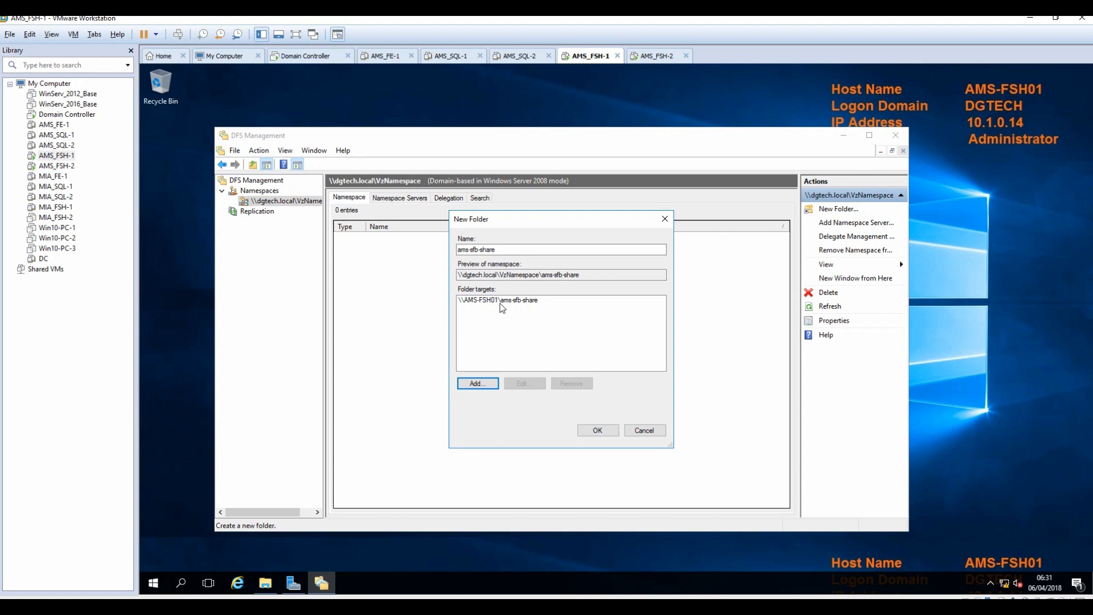
left_click(599, 430)
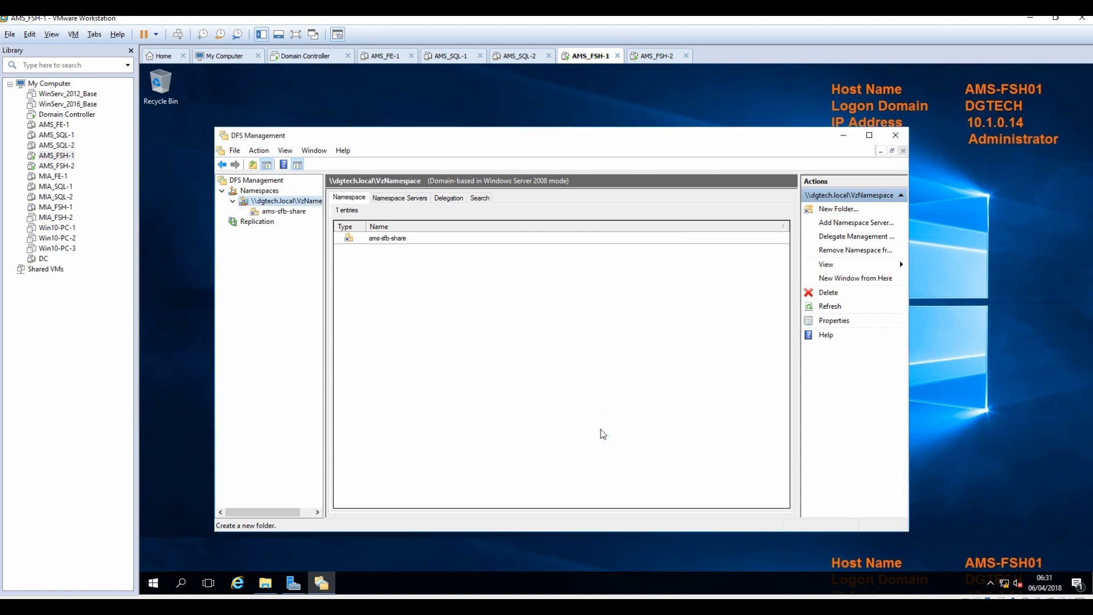
left_click(288, 212)
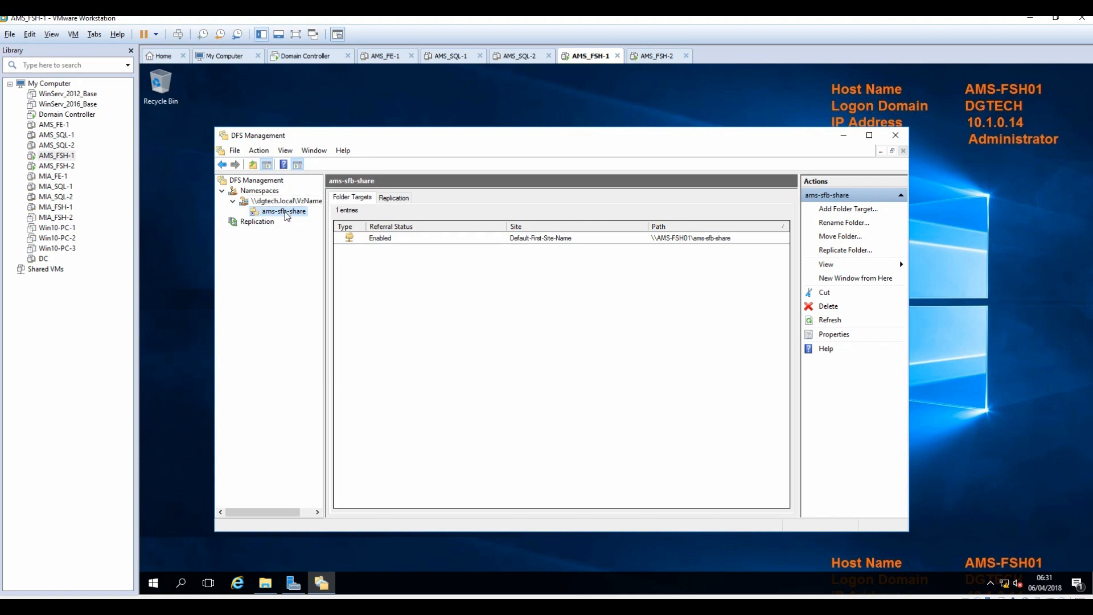
Add \\AMS-FSH02\ams-sfb-share as a second folder target for ams-sfb-share.
left_click(843, 214)
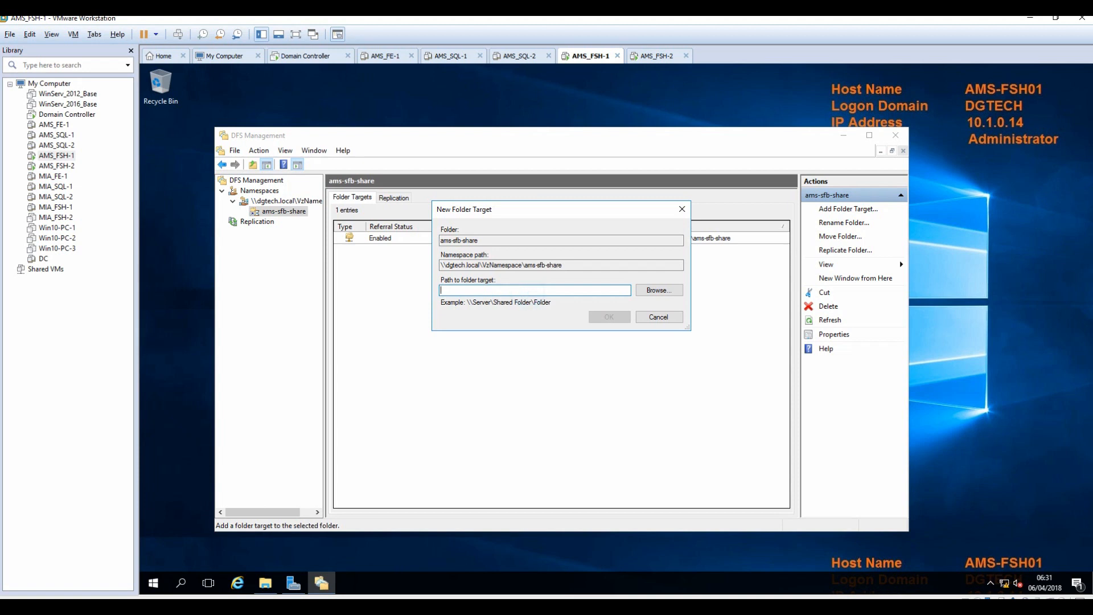
type("MS-FSH02")
left_click(658, 290)
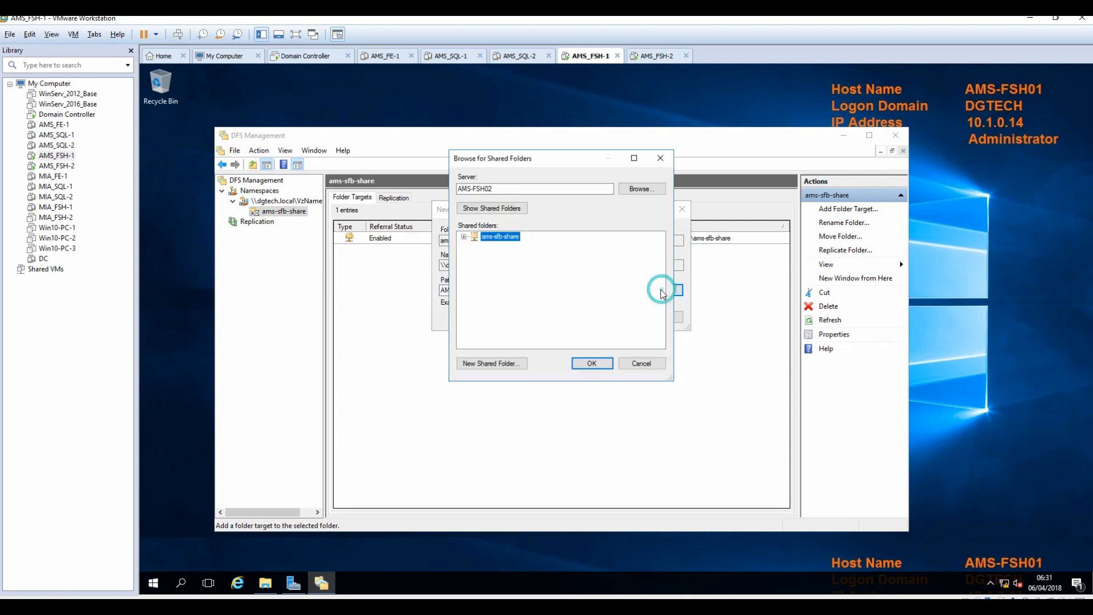
left_click(583, 365)
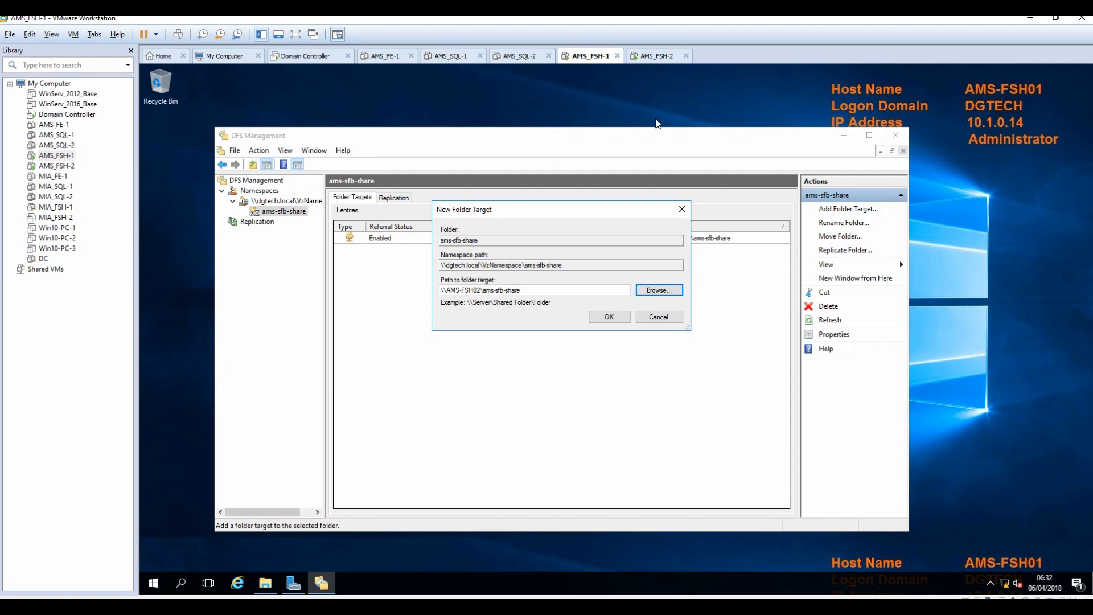
left_click(615, 317)
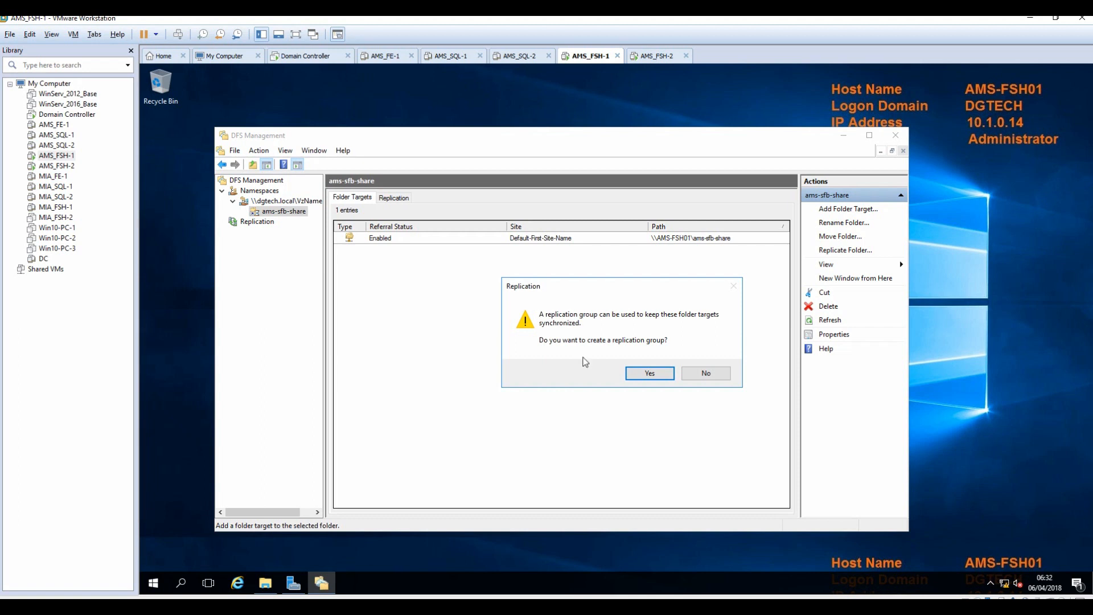
Create the ams-sfb-share replication group with AMS-FSH01 as primary member and full mesh topology.
left_click(650, 374)
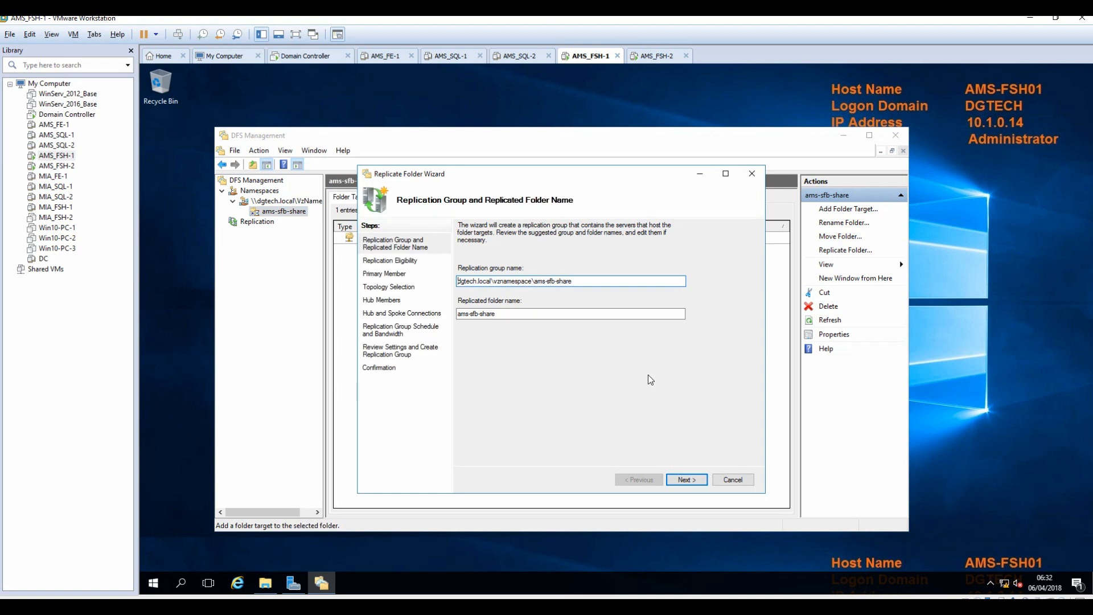
left_click(677, 481)
left_click(678, 481)
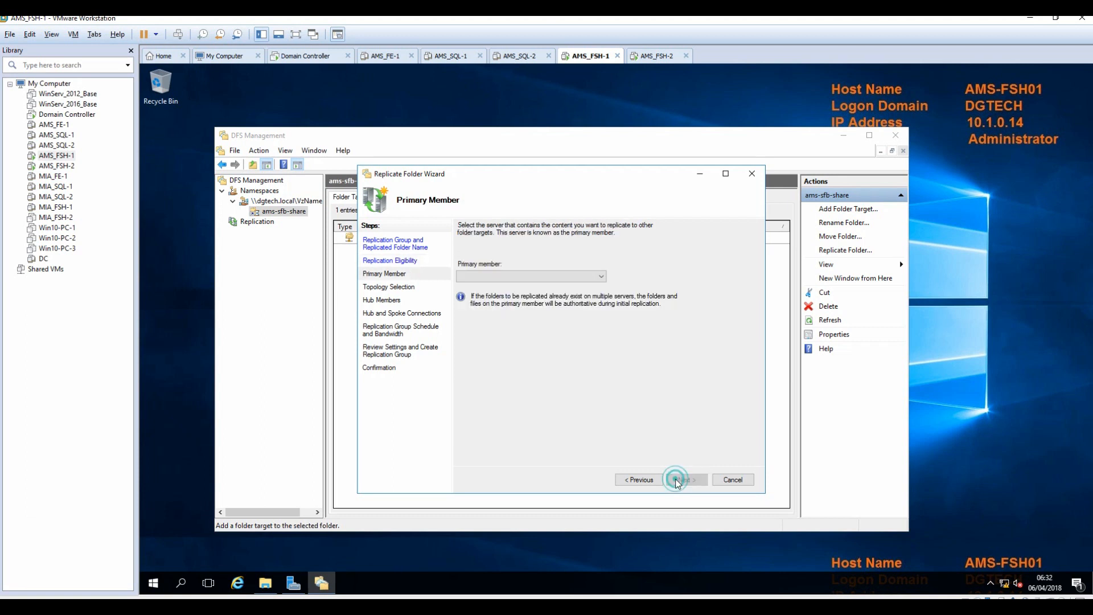
left_click(603, 279)
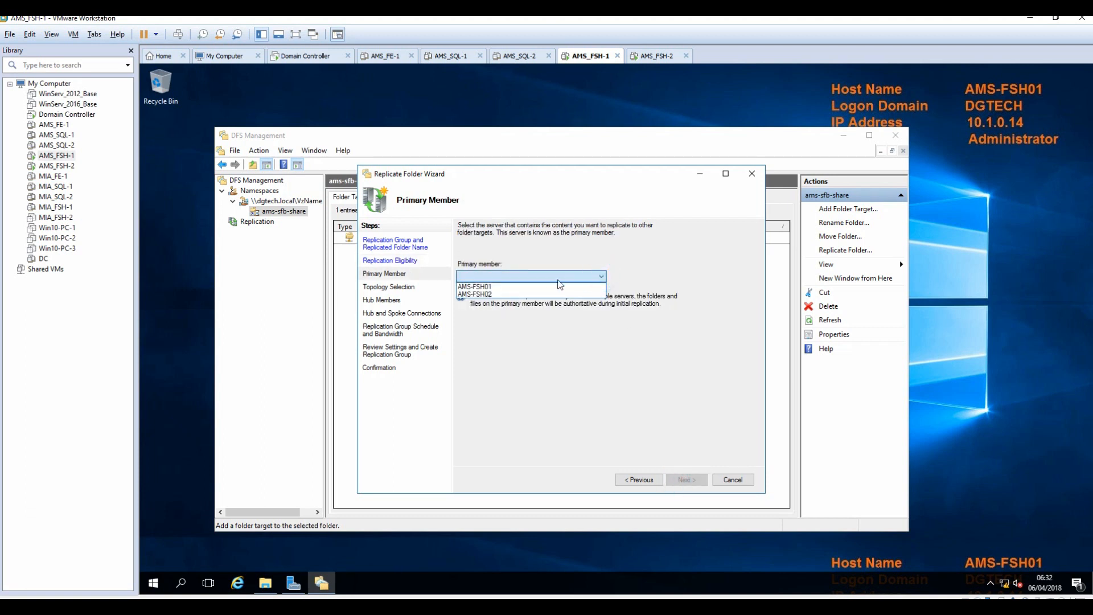
left_click(484, 287)
left_click(685, 480)
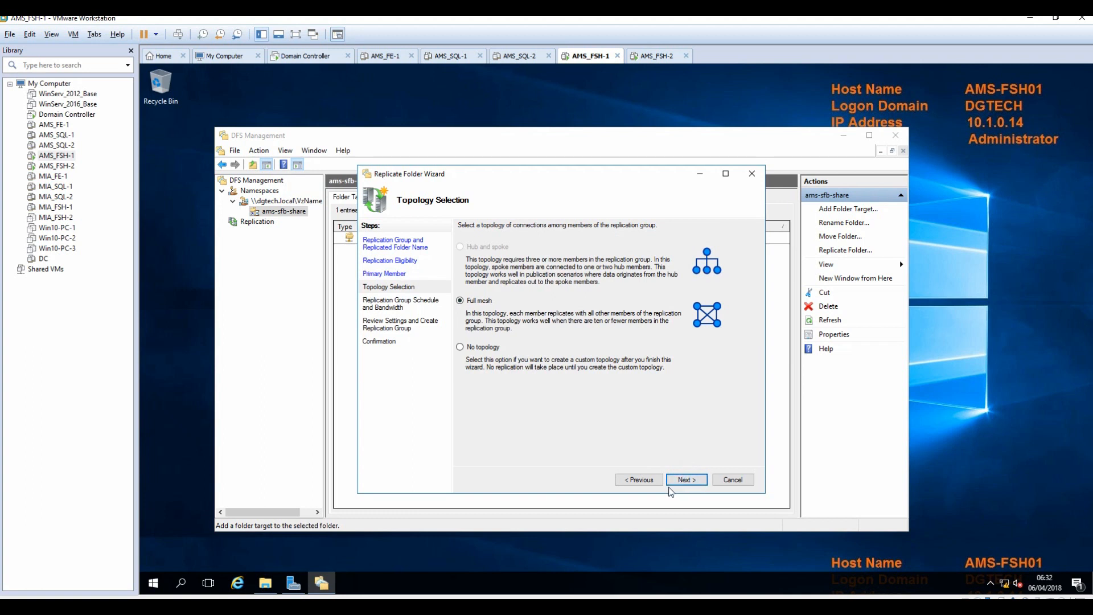
left_click(687, 481)
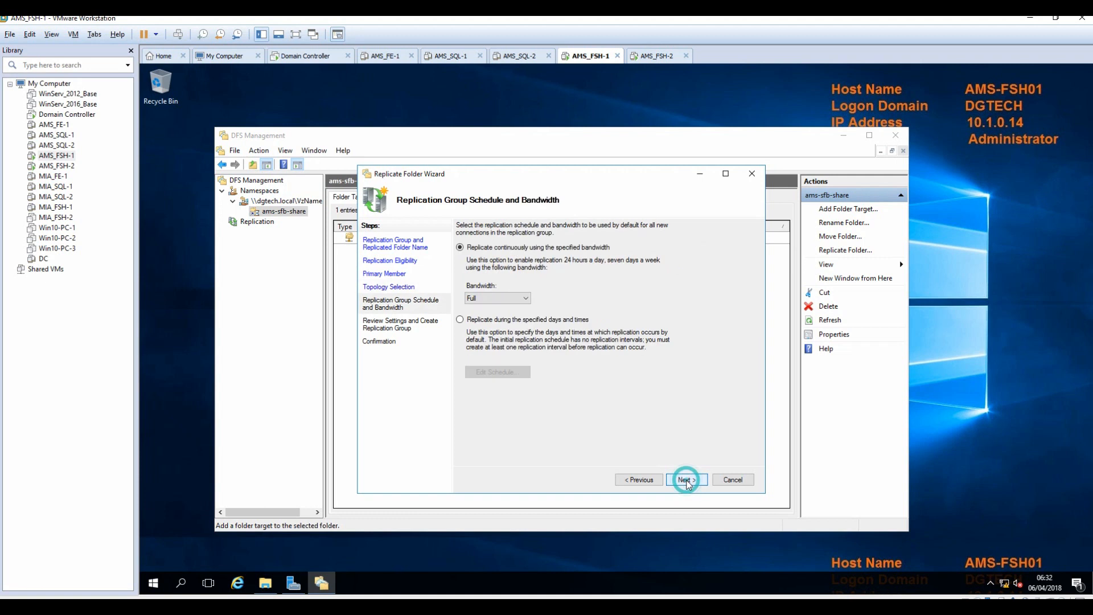
left_click(686, 481)
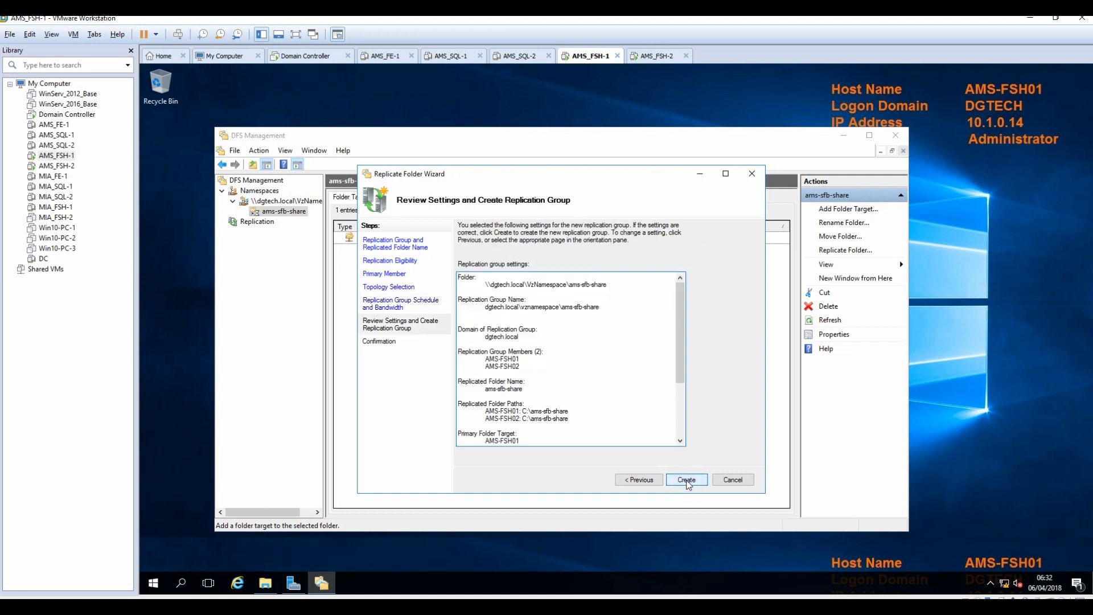
left_click(687, 481)
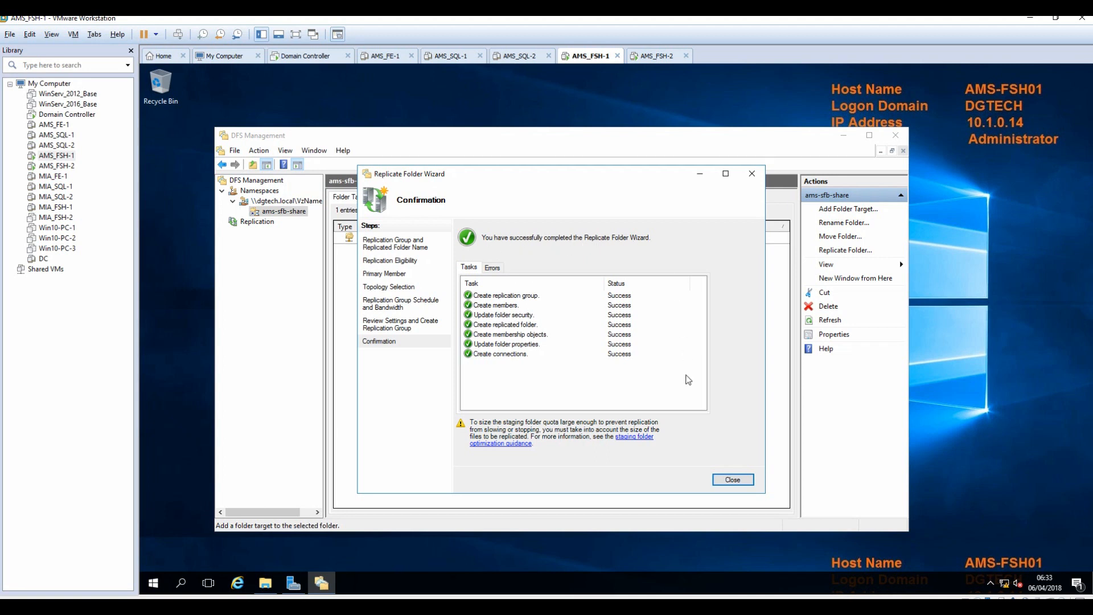
left_click(734, 481)
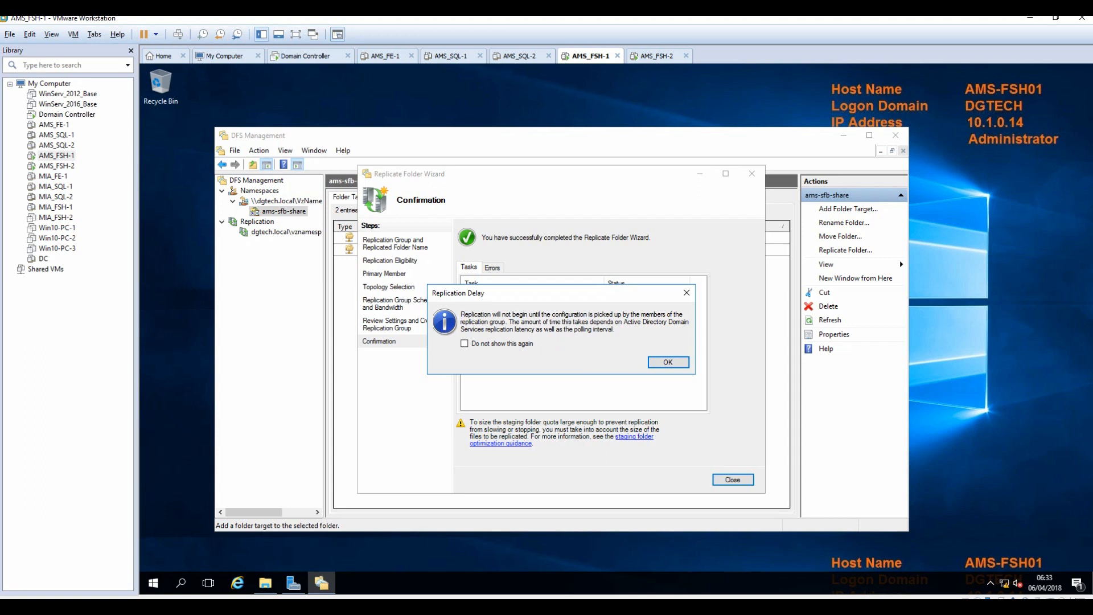
left_click(663, 362)
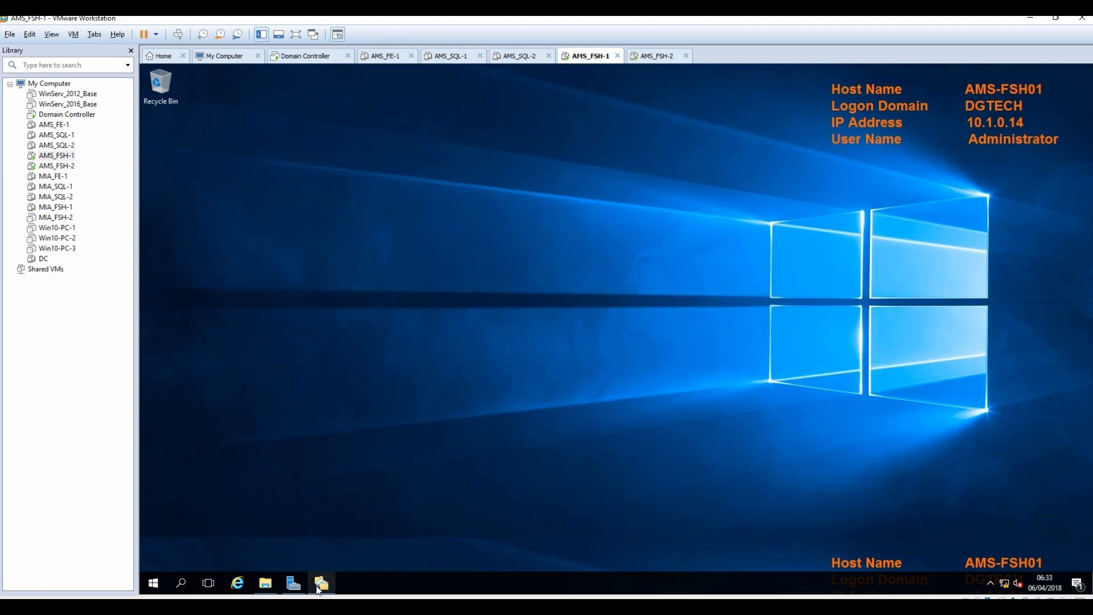
left_click(321, 583)
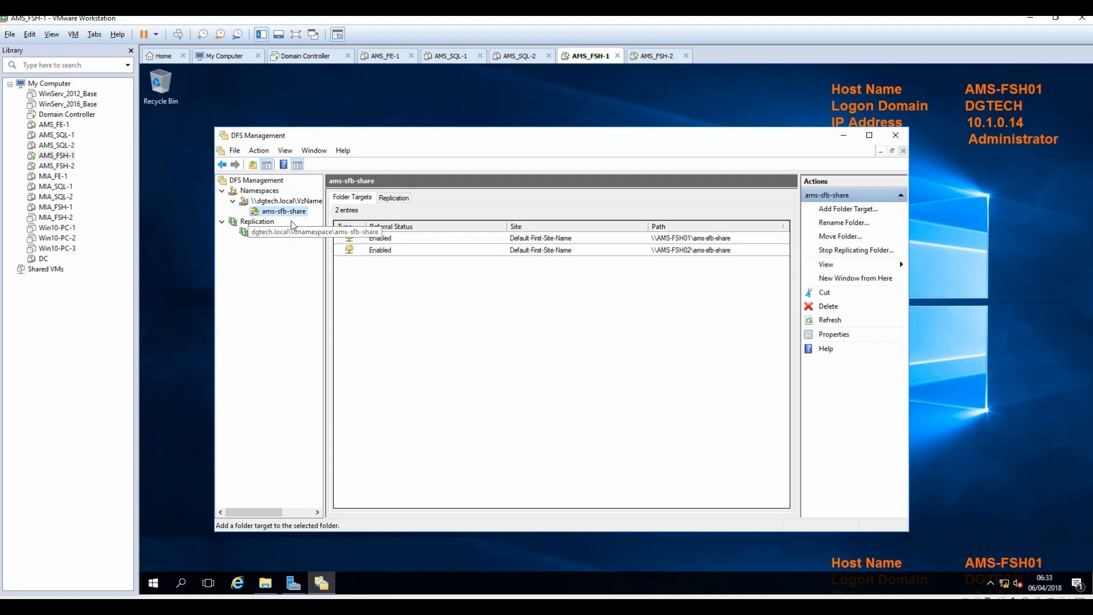
Review the ams-sfb-share folder's replication and member details.
left_click(394, 197)
left_click(292, 210)
left_click(291, 201)
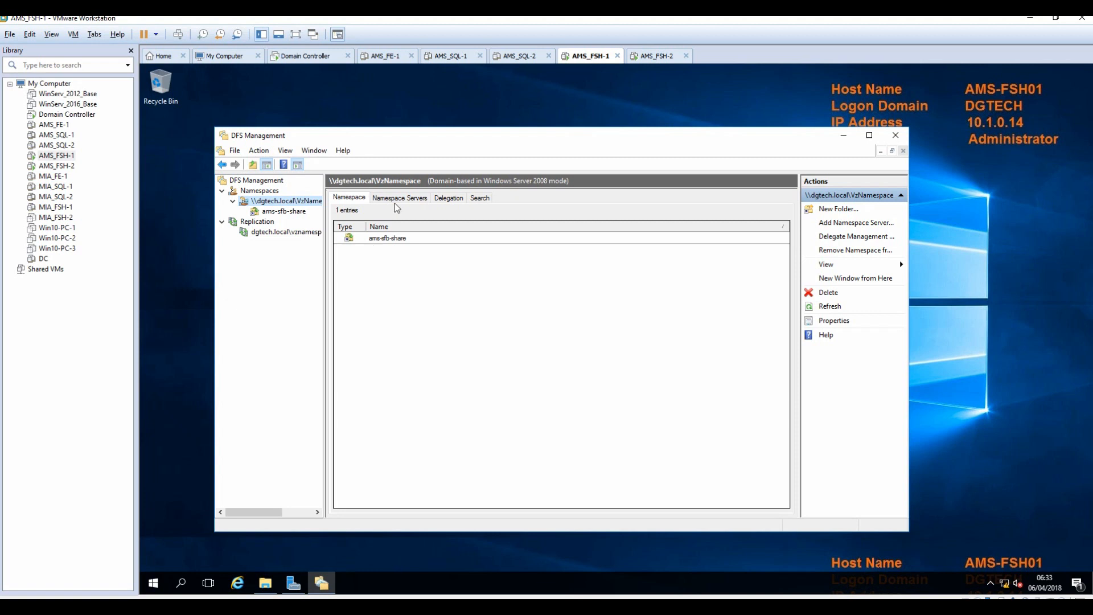
left_click(284, 212)
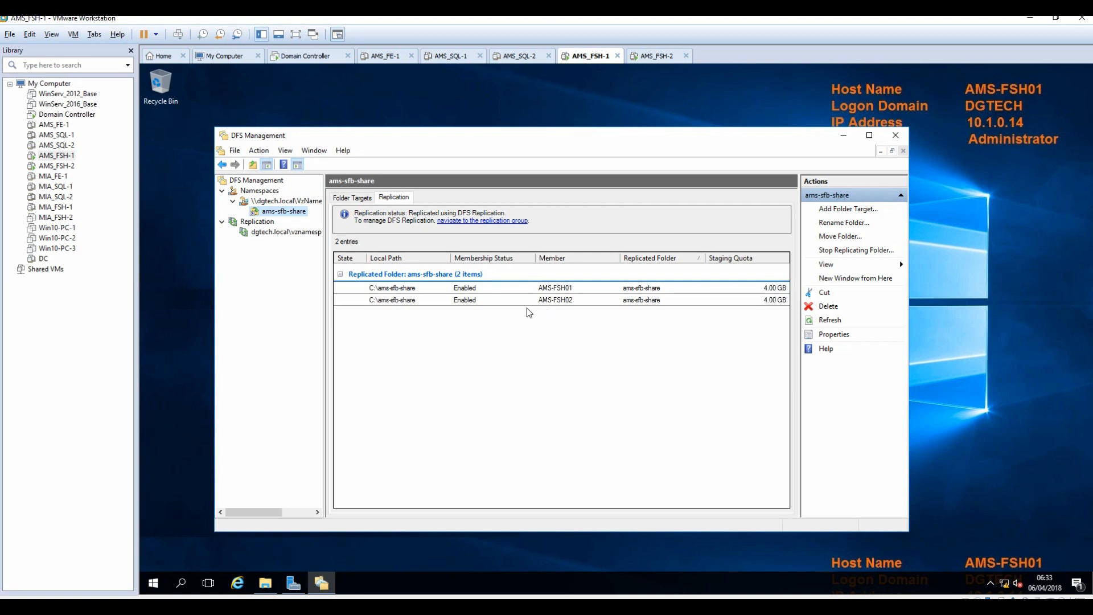
Open VzNamespace's Namespace Servers tab, showing only \\AMS-FSH01\VzNamespace enabled.
left_click(286, 201)
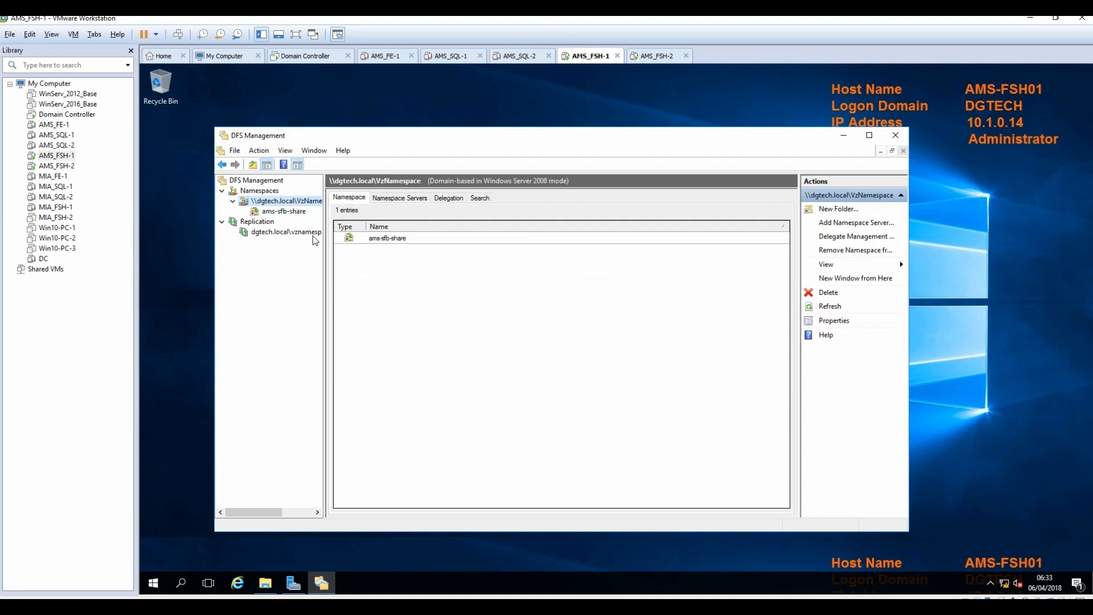
left_click(397, 199)
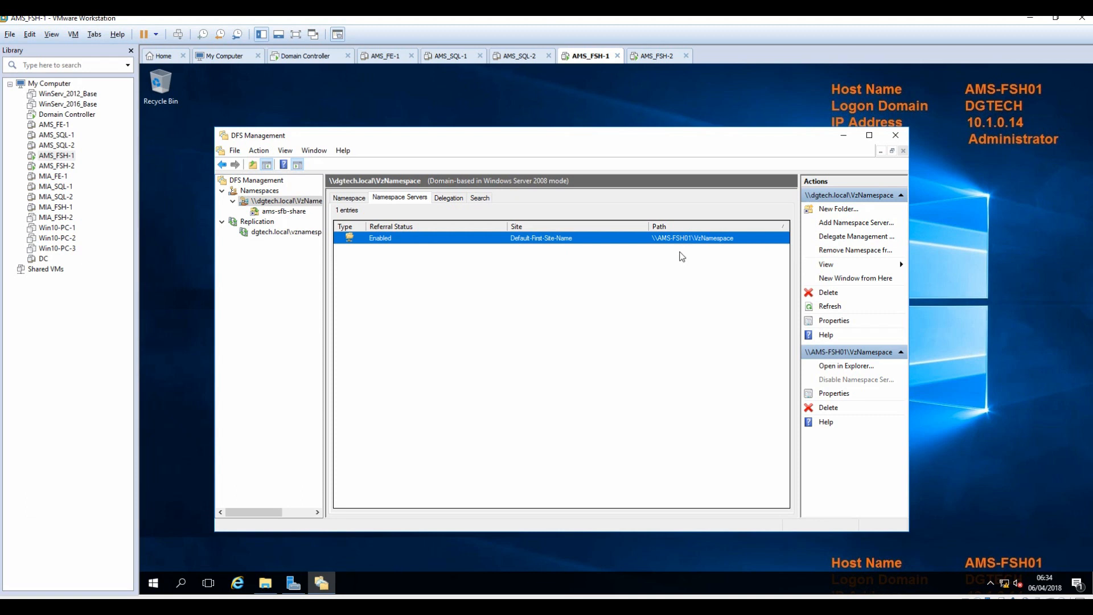
left_click(349, 197)
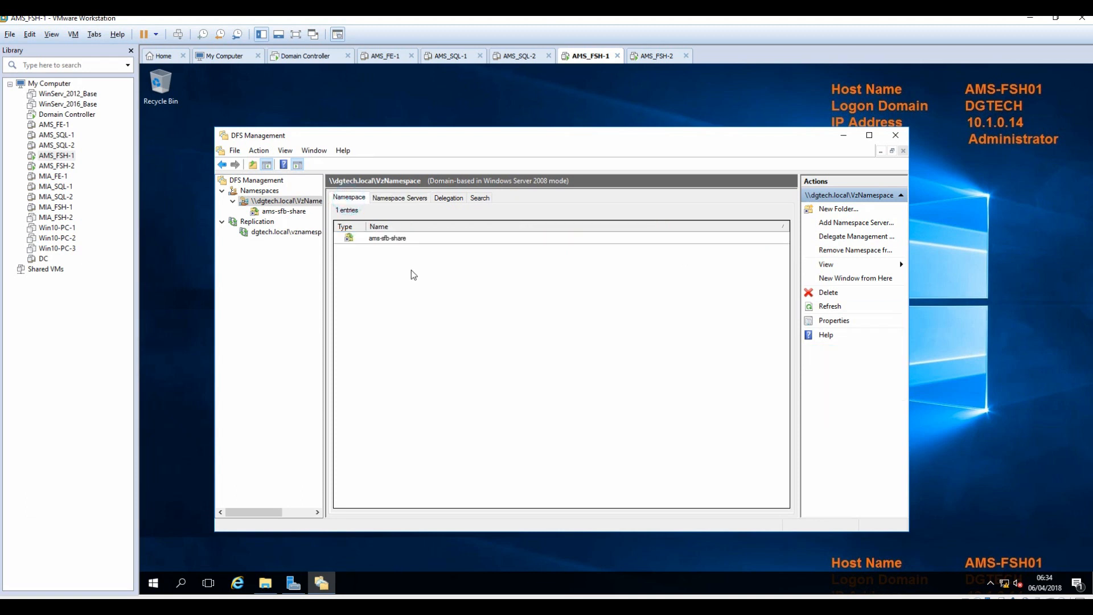
left_click(384, 239)
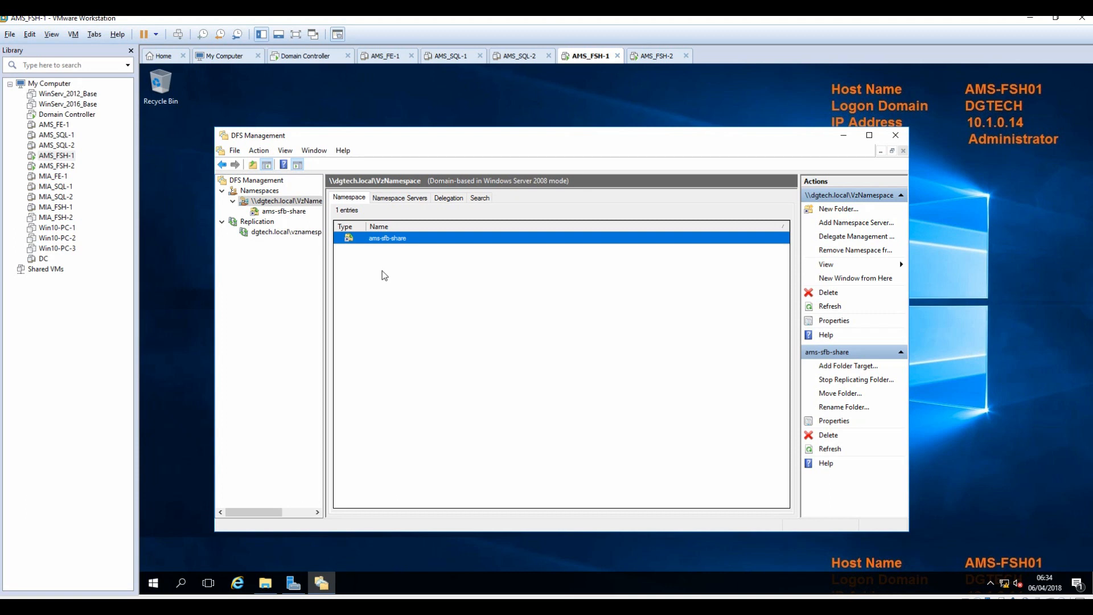
left_click(402, 199)
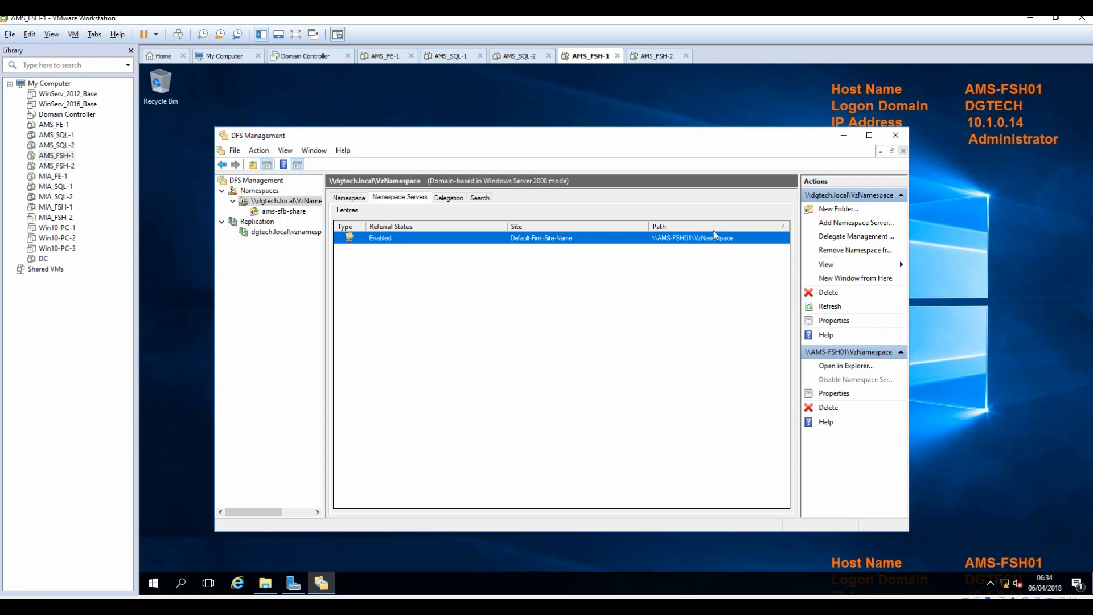
Add AMS-FSH02 as a namespace server for VzNamespace, dismissing the Browse error.
left_click(839, 223)
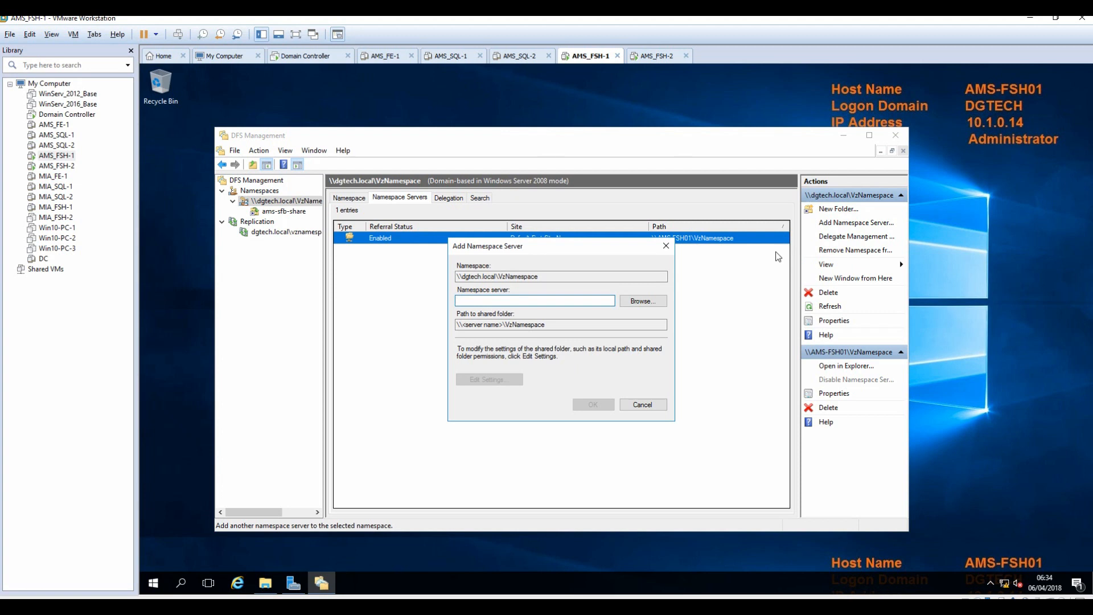
type("AMS-FSH02")
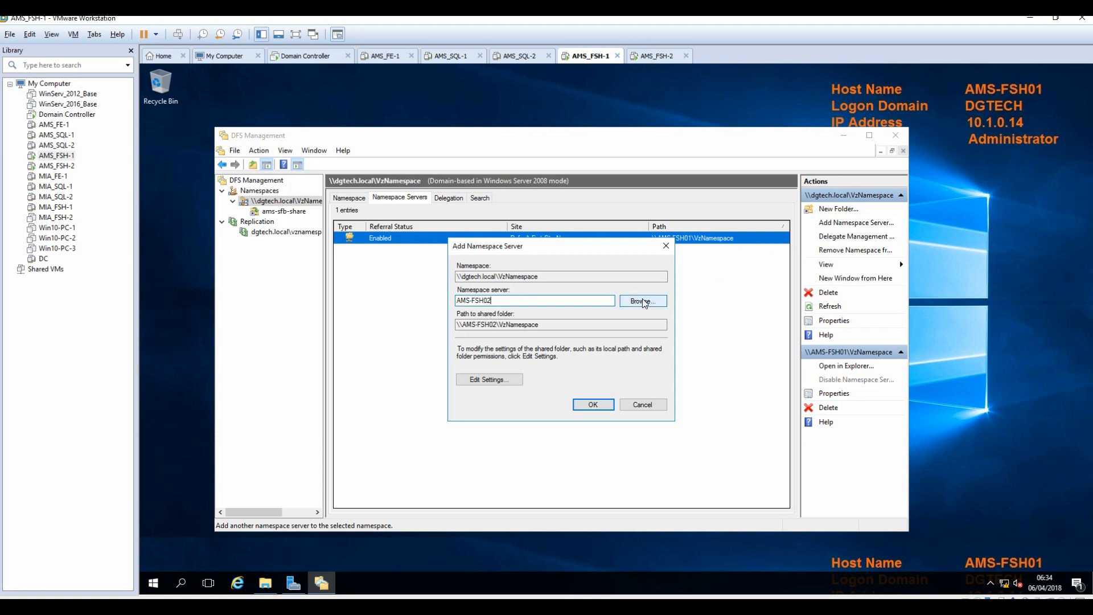
left_click(644, 303)
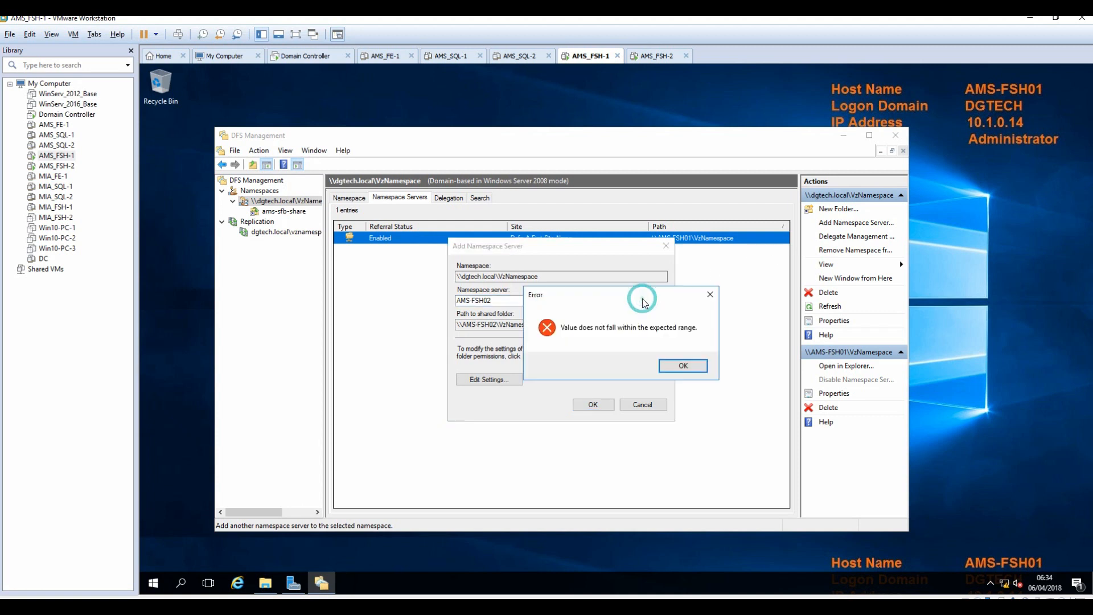
left_click(686, 366)
left_click(597, 405)
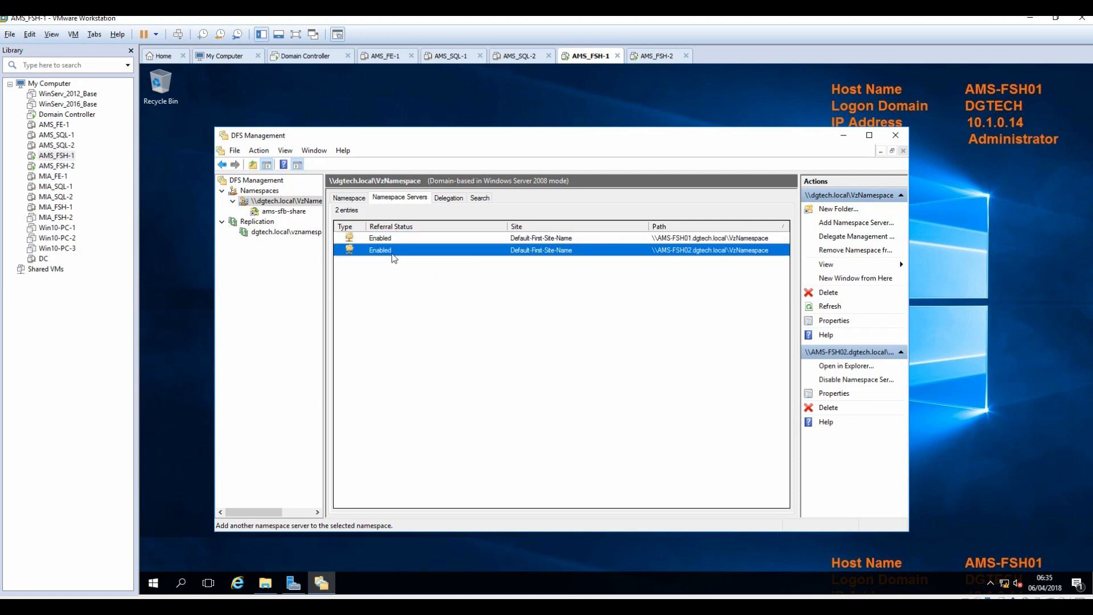
Verify AMS-FSH01 and AMS-FSH02 are both listed, then switch to the Domain Controller VM.
left_click(421, 240)
left_click(419, 249)
left_click(351, 199)
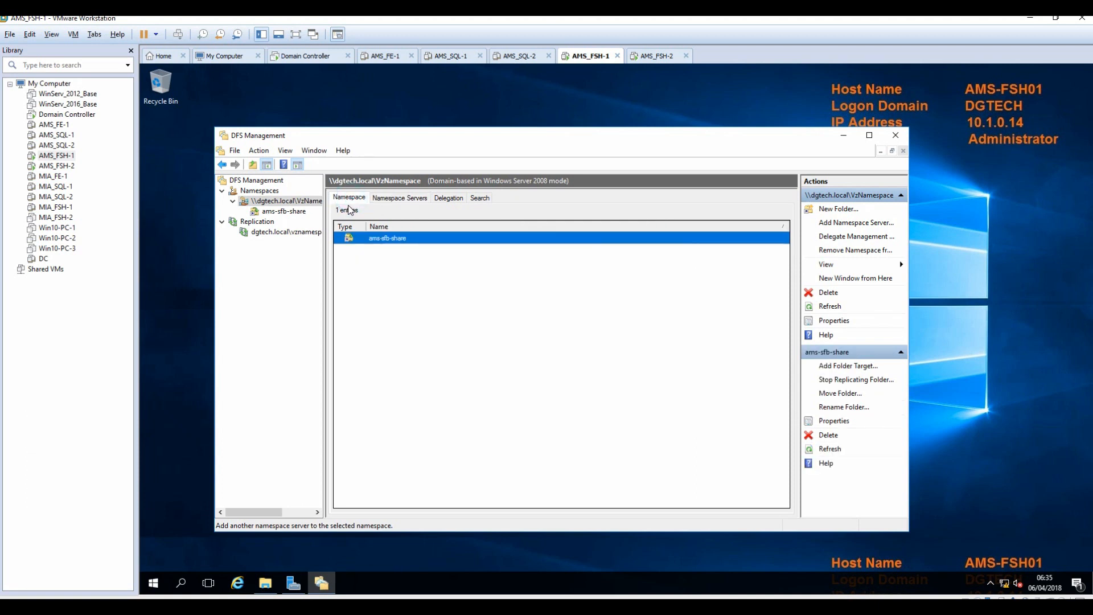
left_click(277, 211)
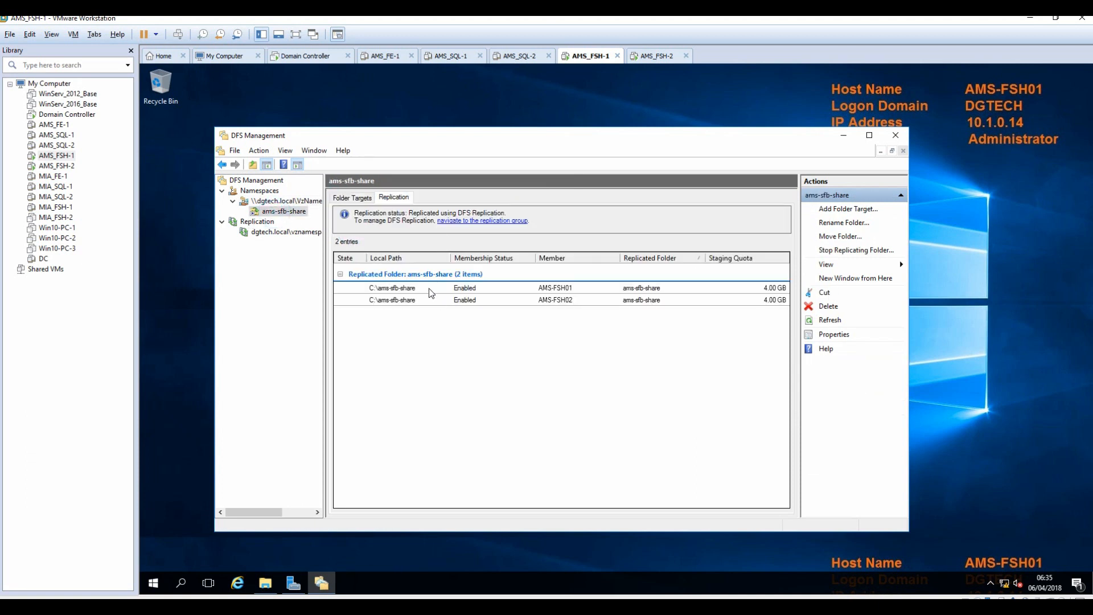
left_click(291, 201)
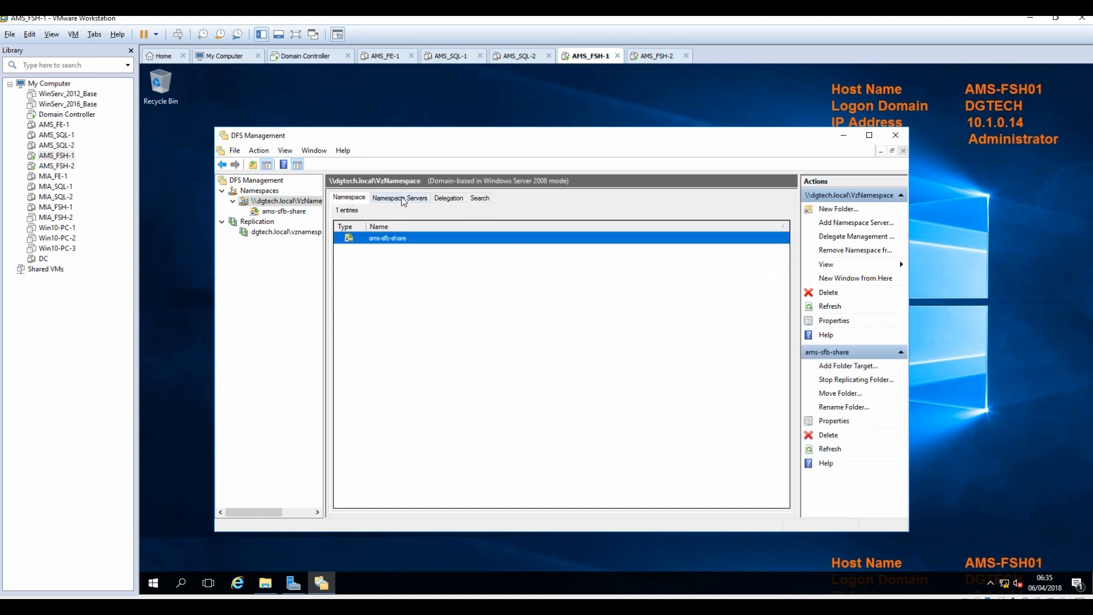
left_click(400, 197)
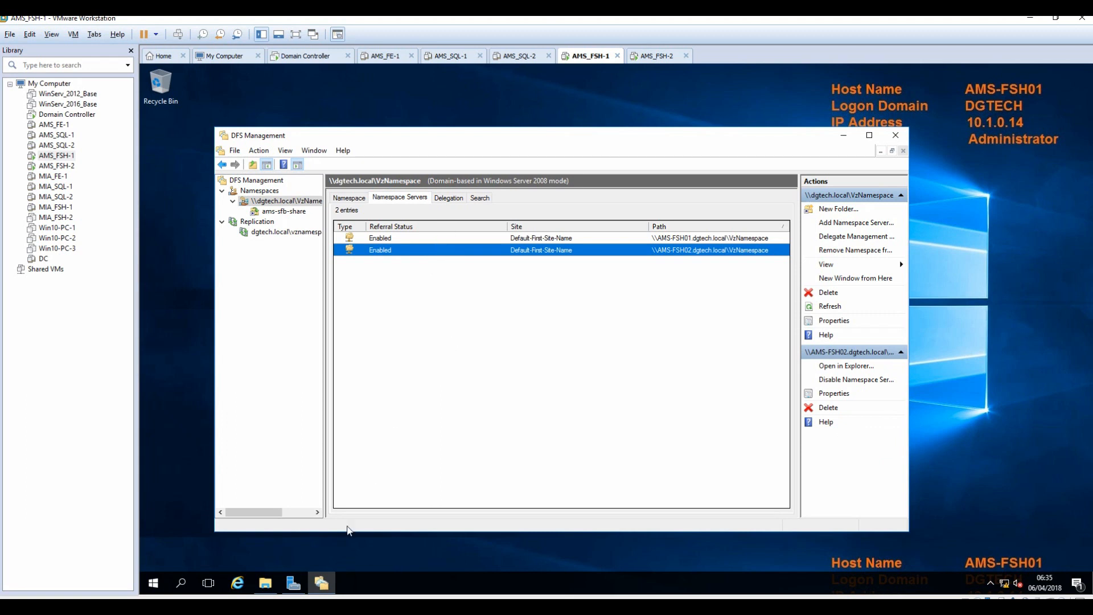
mouse_move(267, 592)
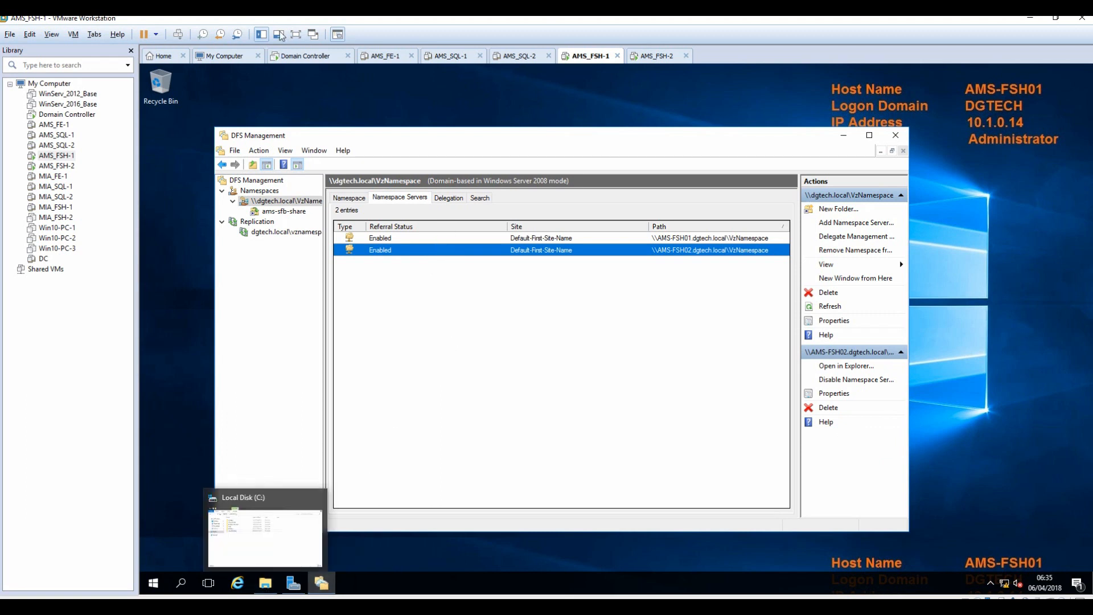
left_click(296, 56)
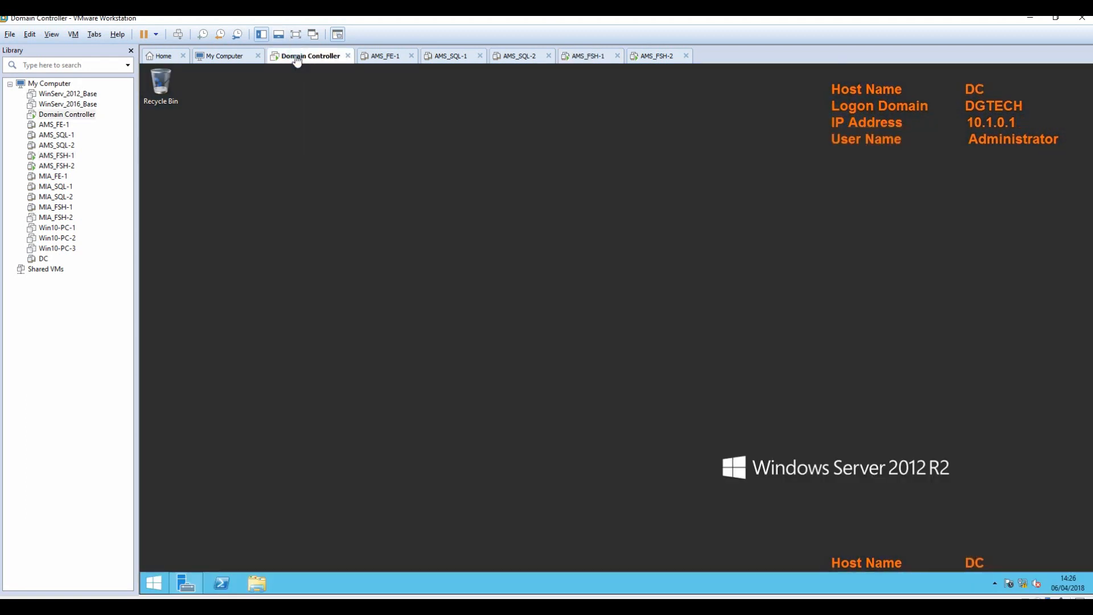
Sign in to the Domain Controller with the account password.
left_click(178, 34)
type("•••••••••")
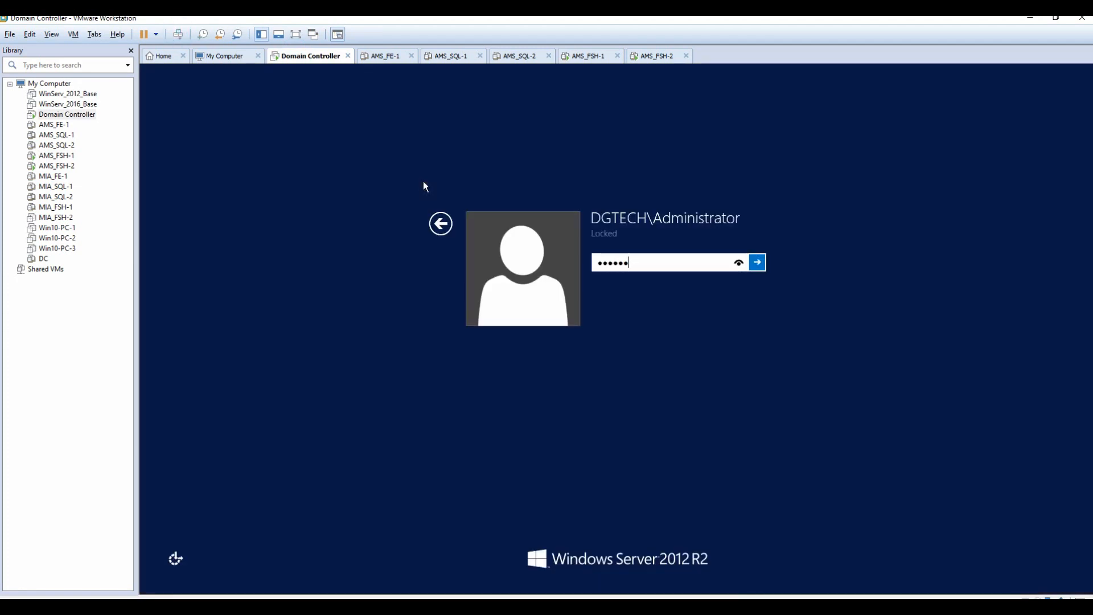
key("Return")
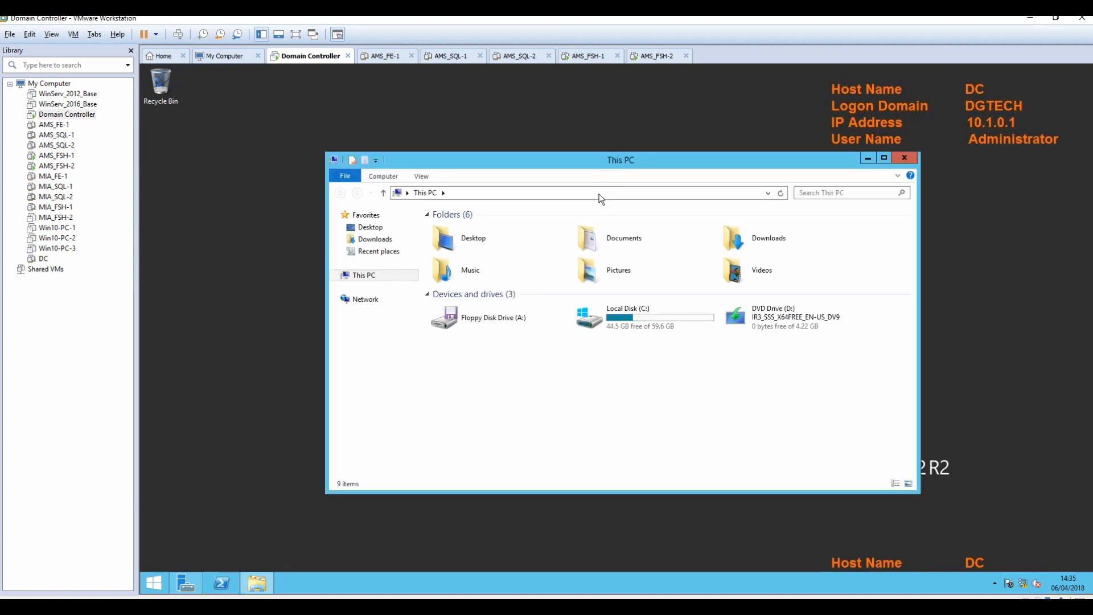
Open \\dgtech.local\VzNamespace\ams-sfb-share in File Explorer.
left_click(602, 193)
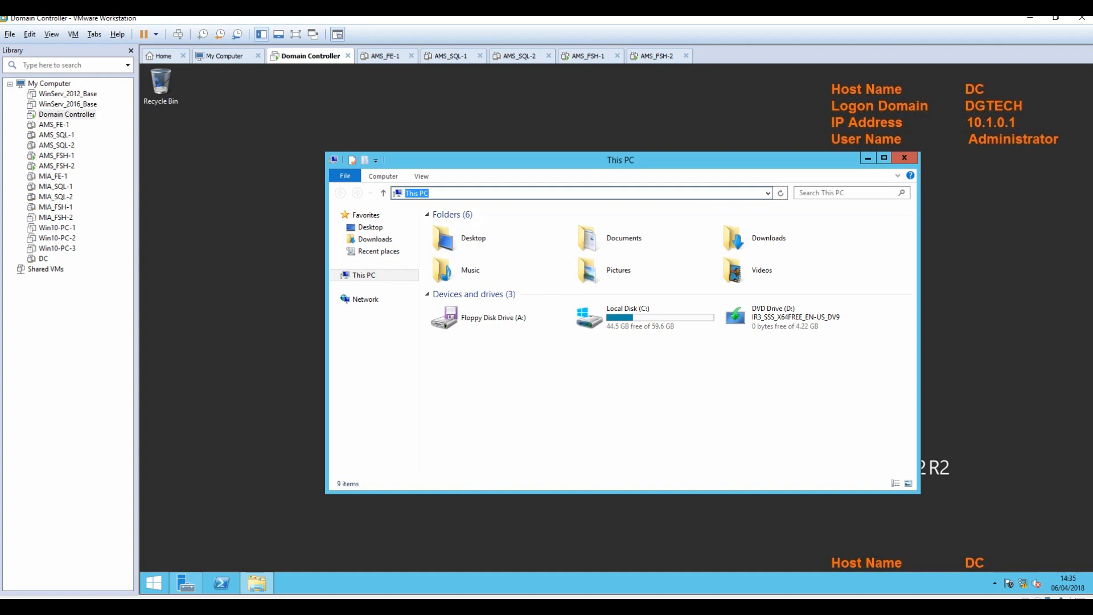
type("\\dgtech.local\\")
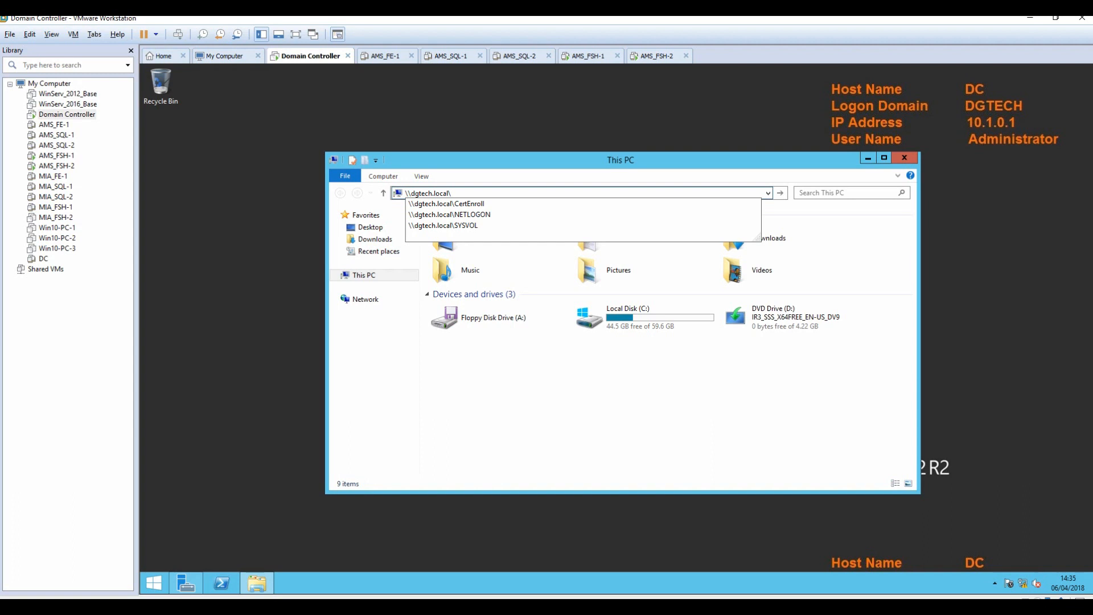
type("V")
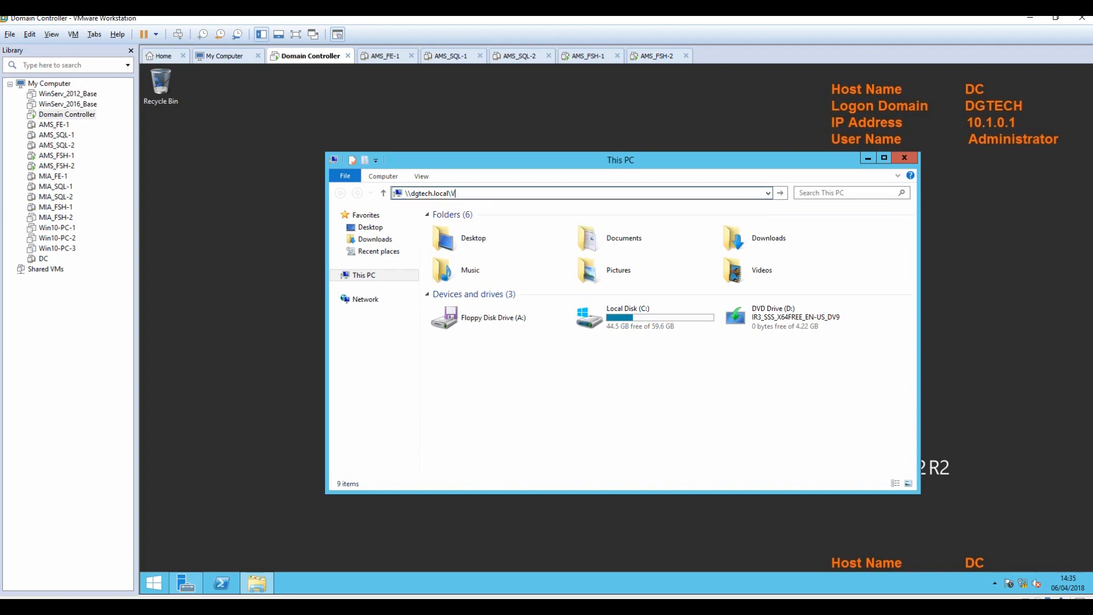
type("zNamespace")
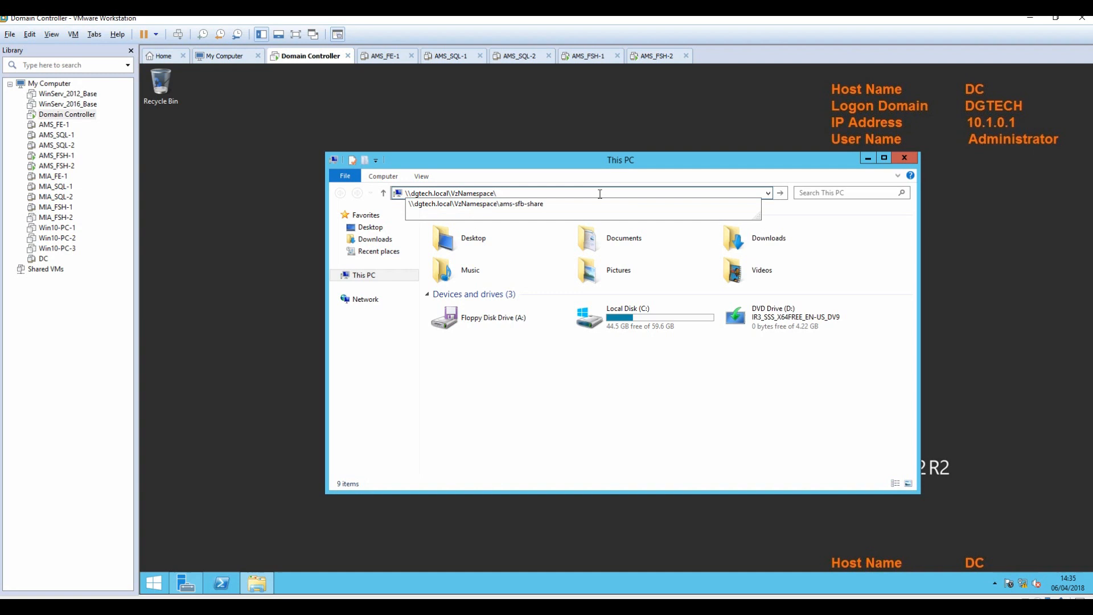
type("\\ams-sf")
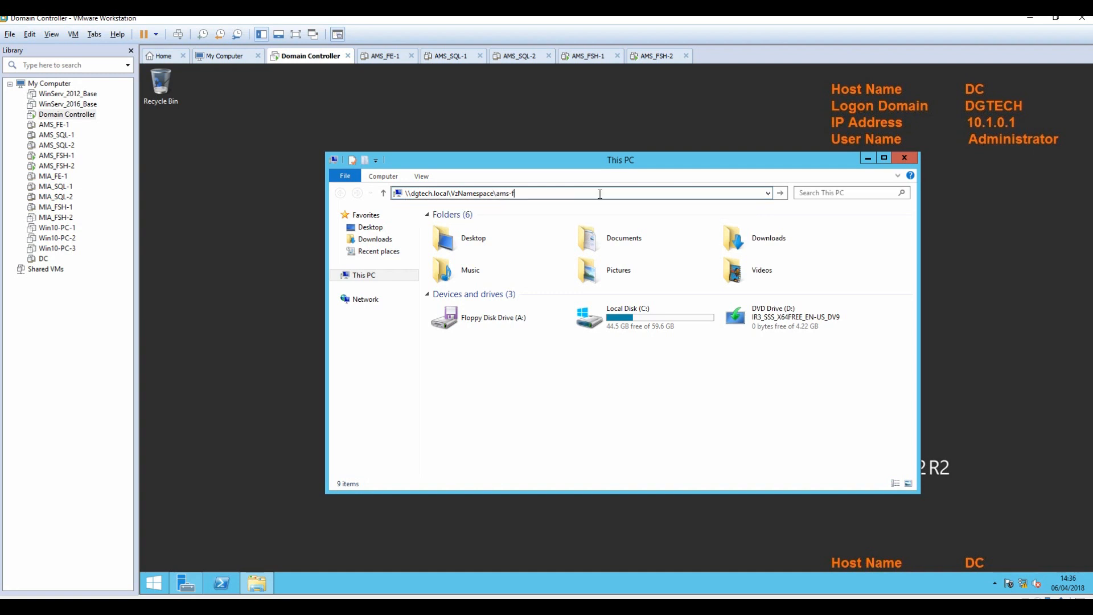
type("b-share")
key("Return")
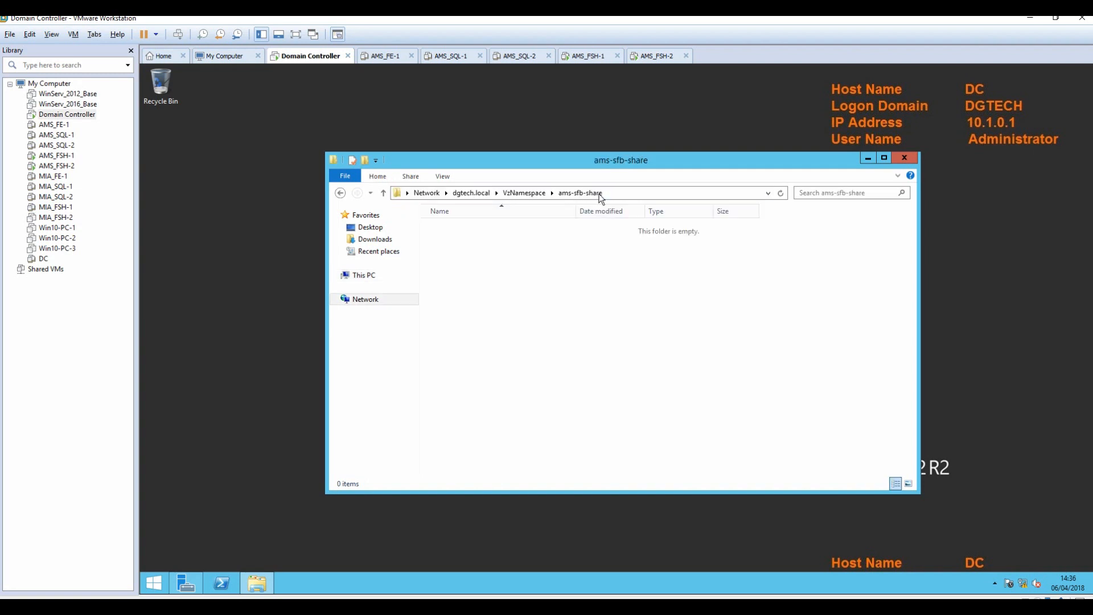
On AMS_FSH-1, create a text document named AMS1-file-1 in C:\ams-sfb-share.
left_click(589, 56)
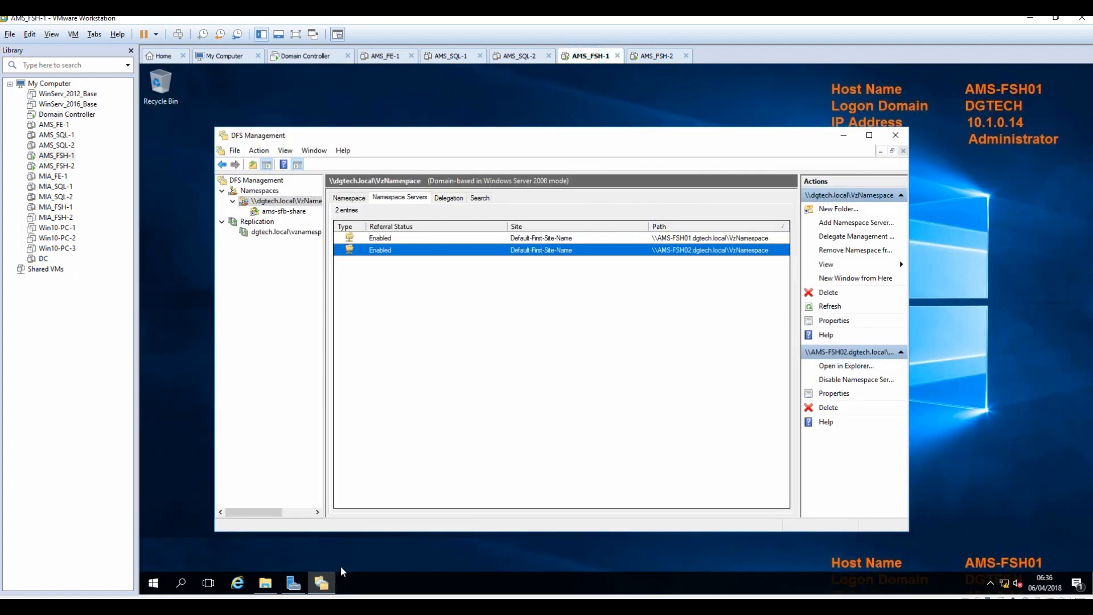
left_click(264, 582)
double_click(437, 287)
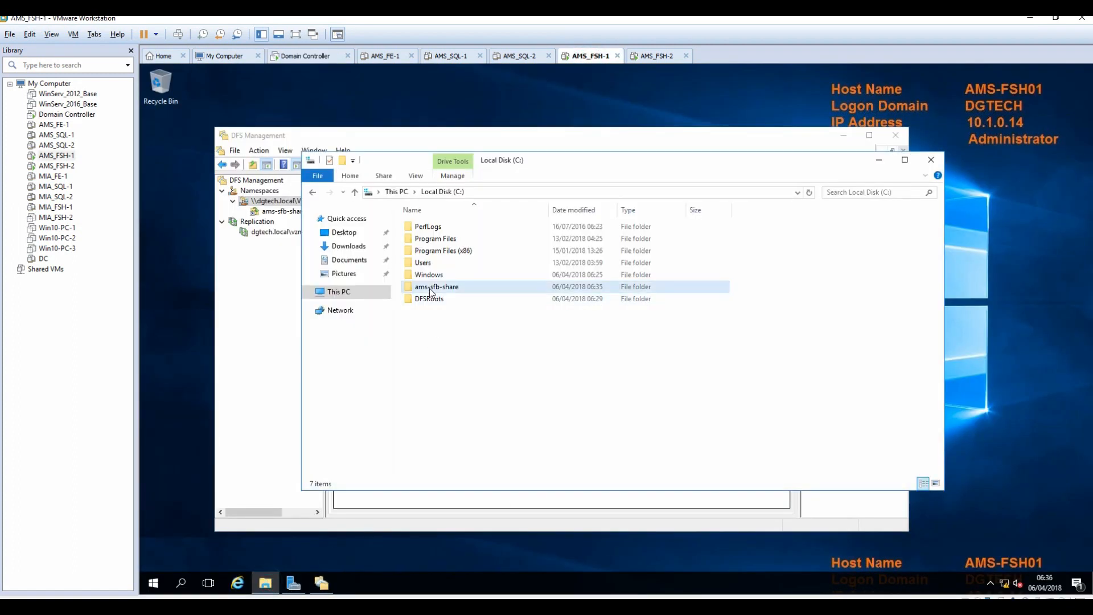
right_click(437, 284)
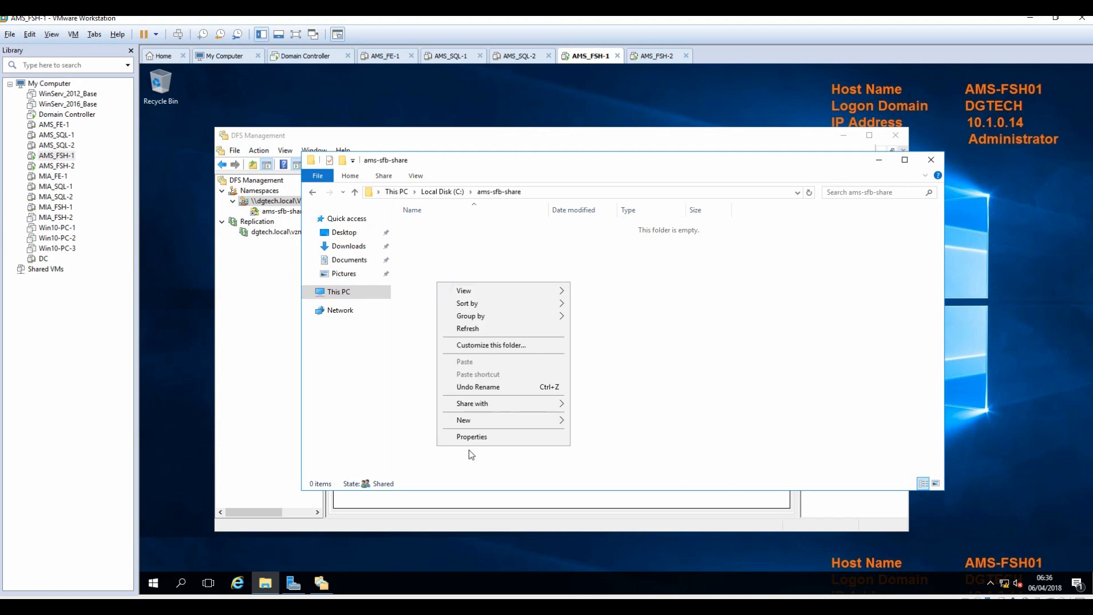
mouse_move(477, 425)
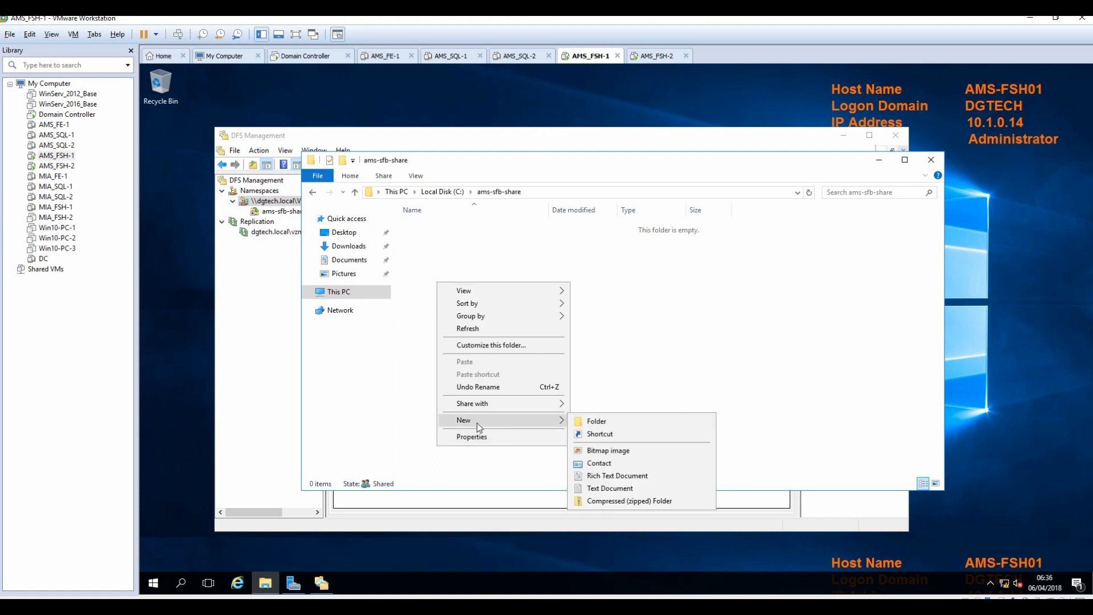
left_click(604, 491)
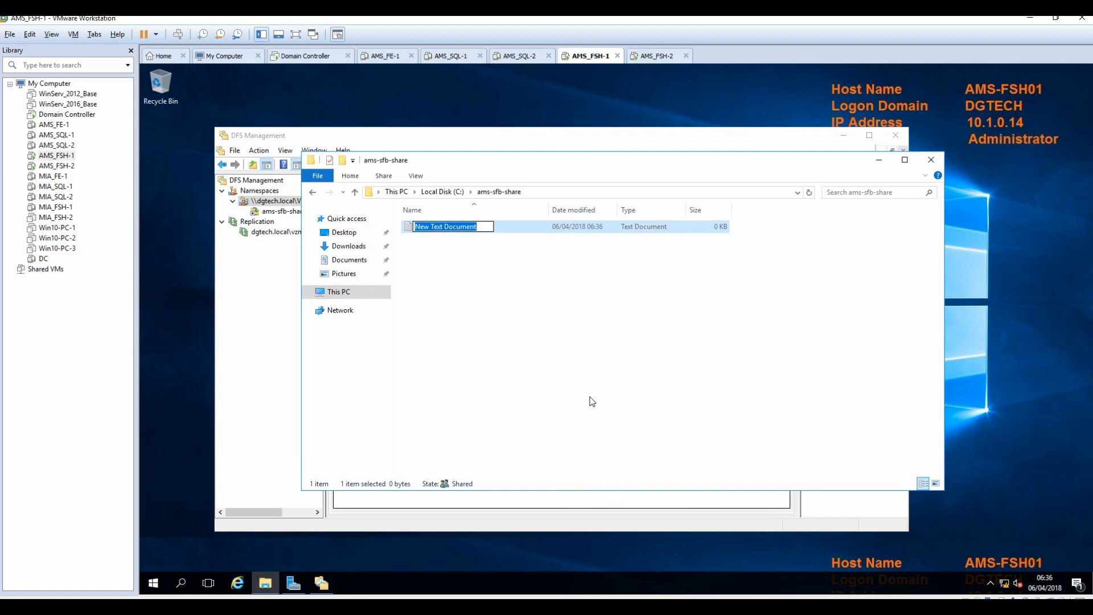
type("AMS-fsh")
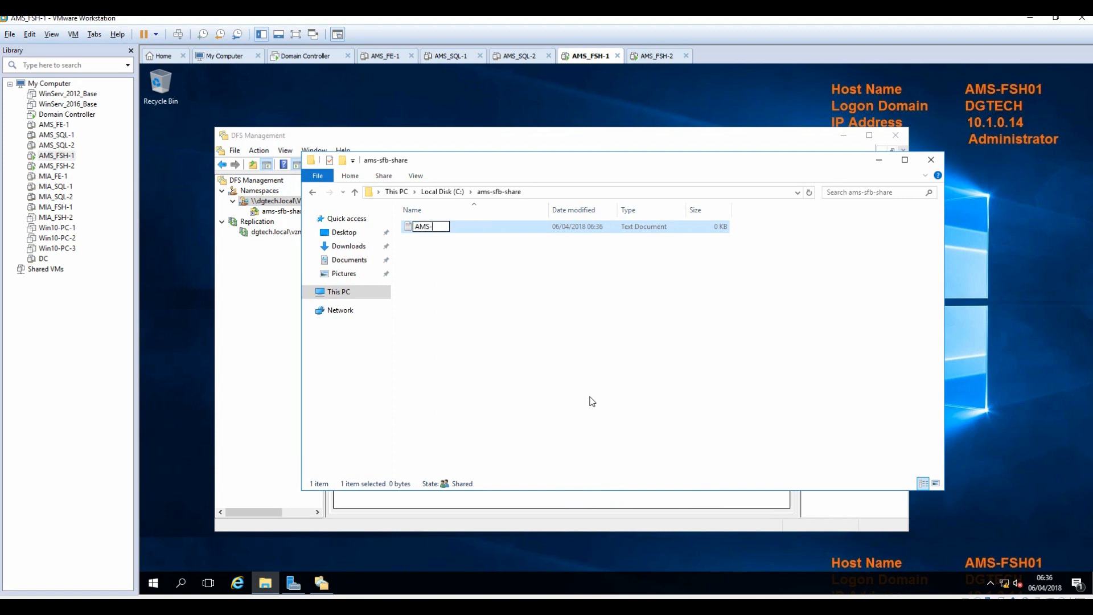
key("BackSpace")
key("BackSpace")
Write a line saying the file was created on the AMS-FSH01 server, and save it.
key("BackSpace")
key("BackSpace")
type("1-file-1")
key("Return")
key("Return")
type("this is a file created on AMS")
key("BackSpace")
key("BackSpace")
key("BackSpace")
type("AMS-FSH01 server")
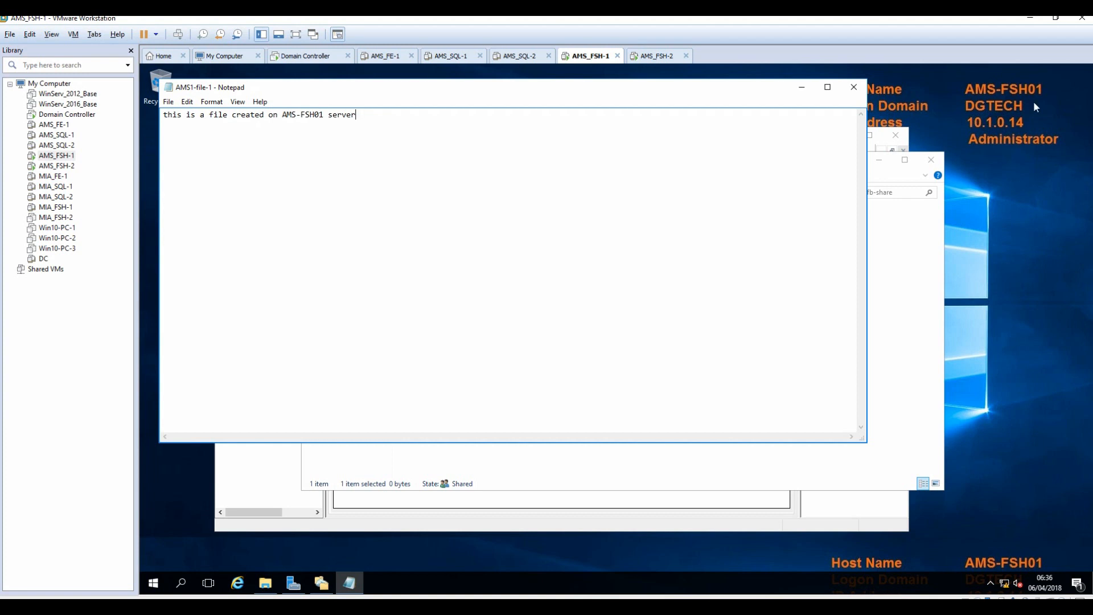
left_click(854, 87)
left_click(599, 330)
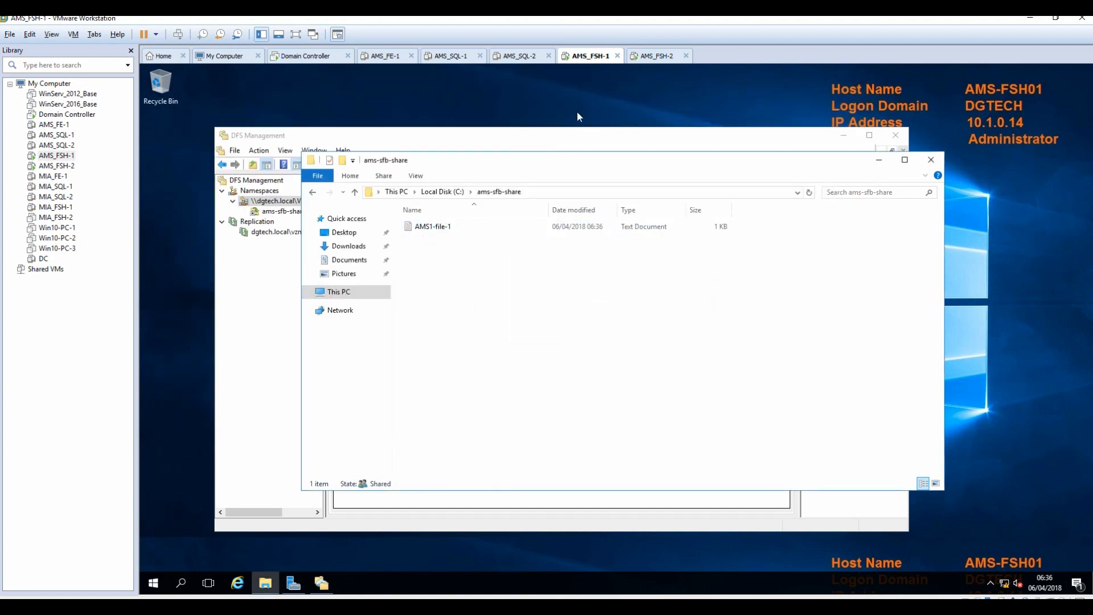
left_click(667, 60)
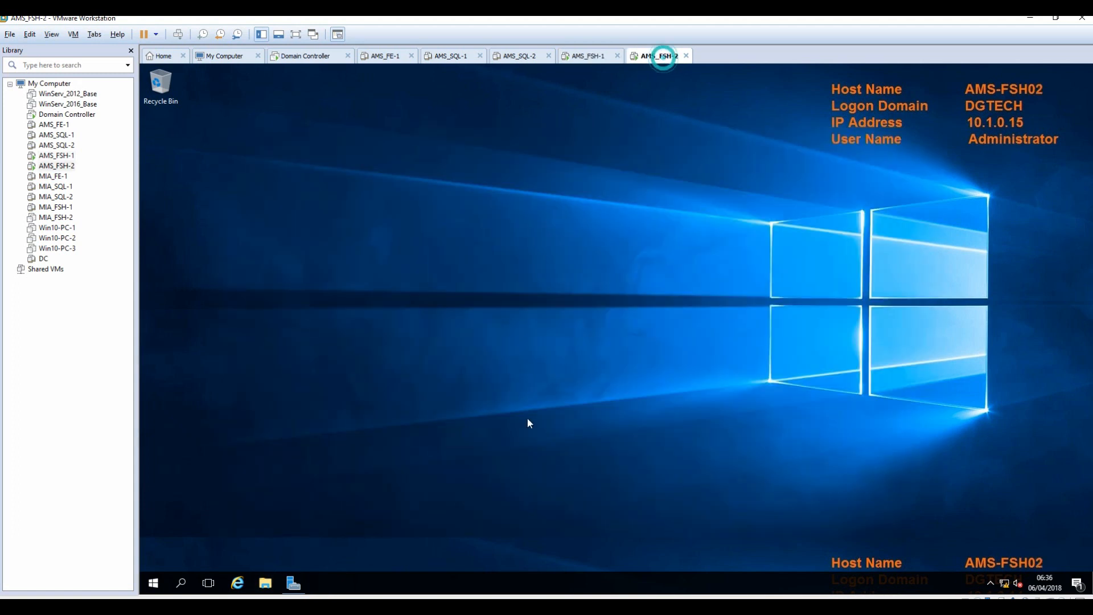
On AMS-FSH02, open C:\ams-sfb-share and view the replicated AMS1-file-1 in Notepad.
left_click(265, 583)
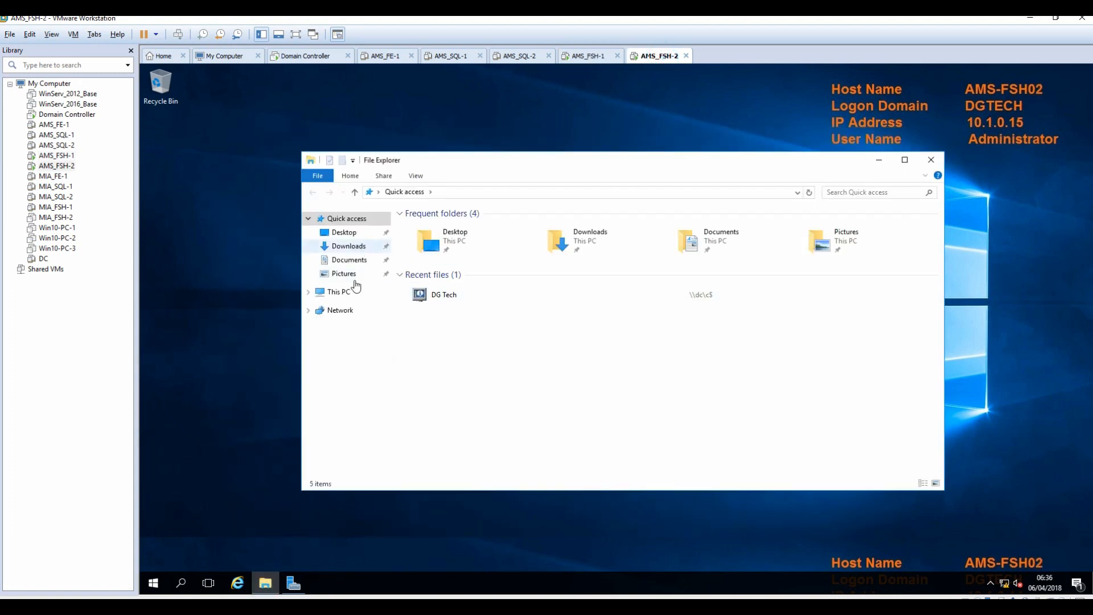
left_click(309, 292)
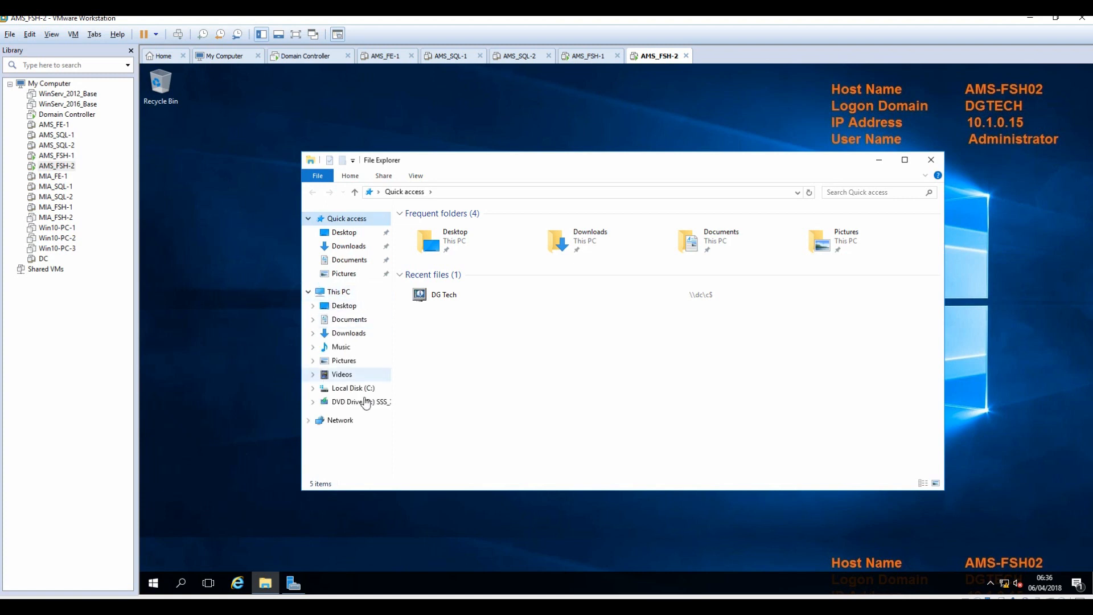
left_click(353, 389)
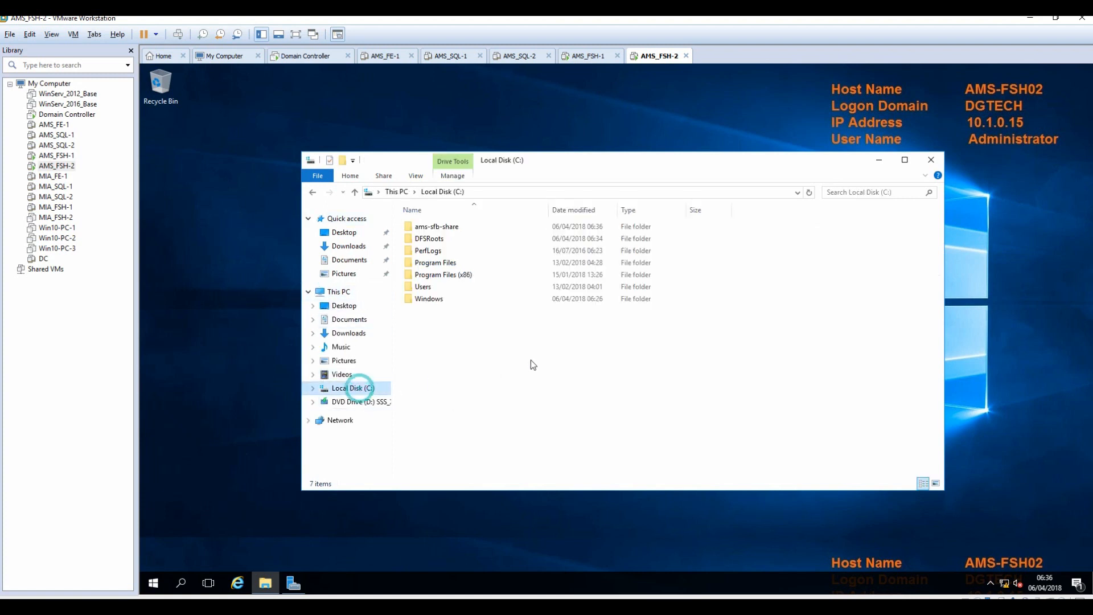
double_click(429, 228)
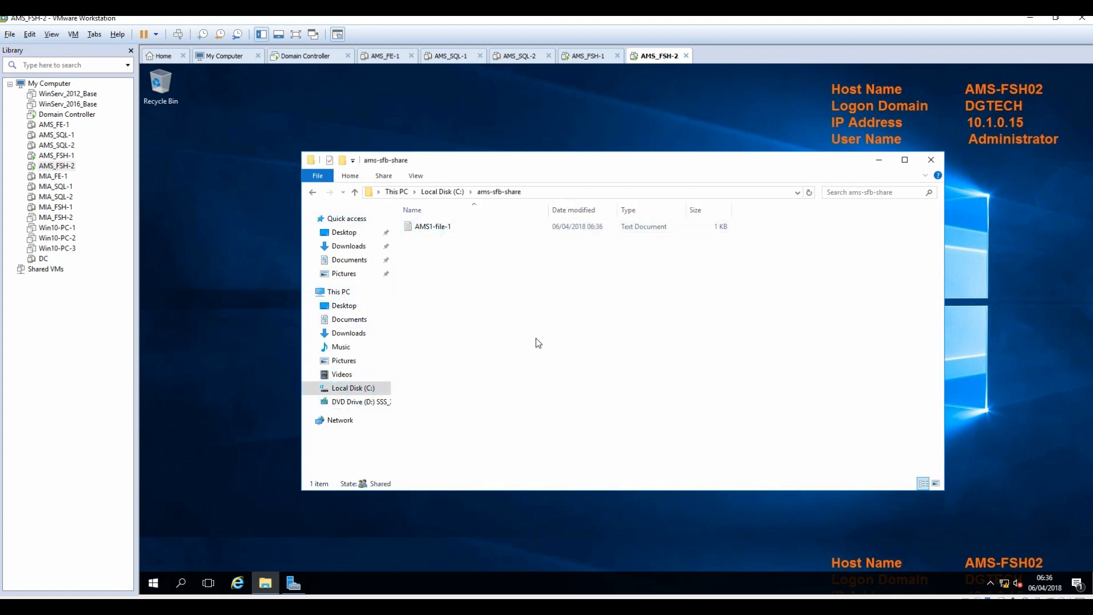
left_click_drag(686, 210, 736, 210)
right_click(427, 227)
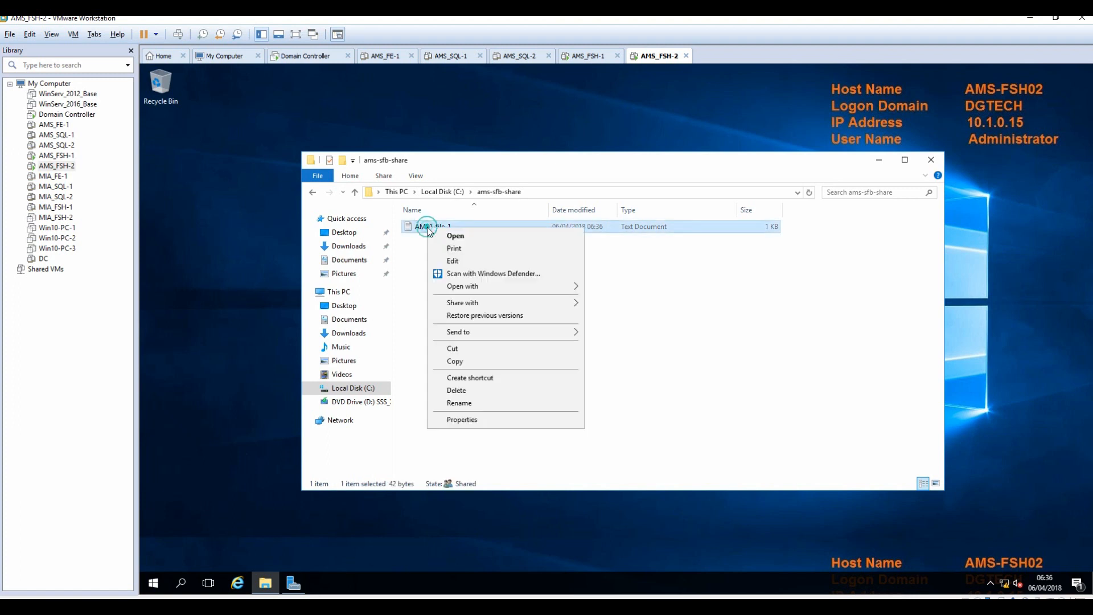
left_click(456, 263)
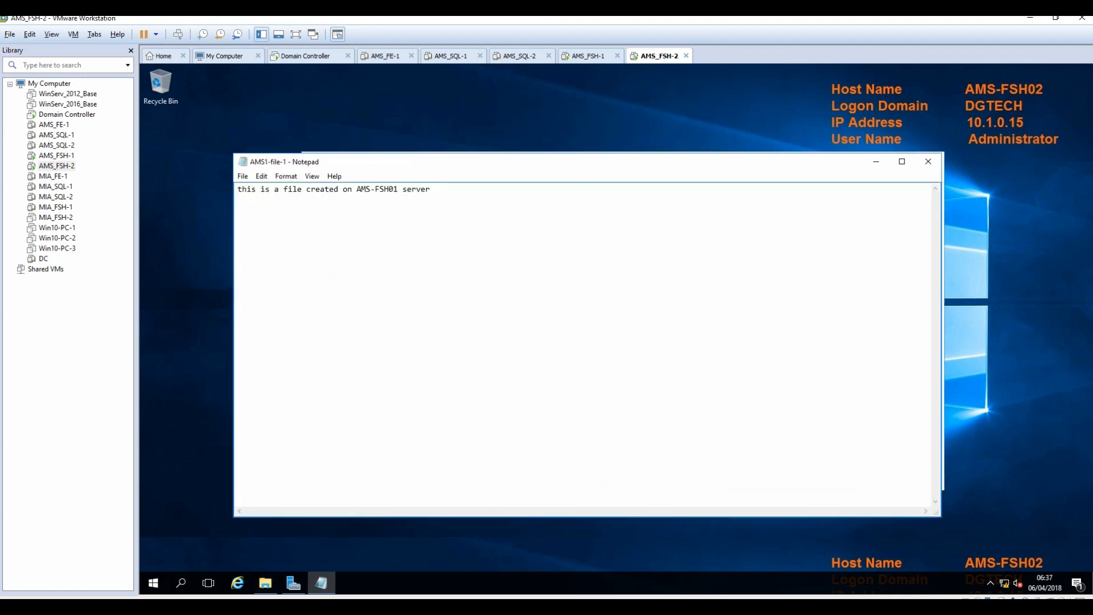
left_click(928, 161)
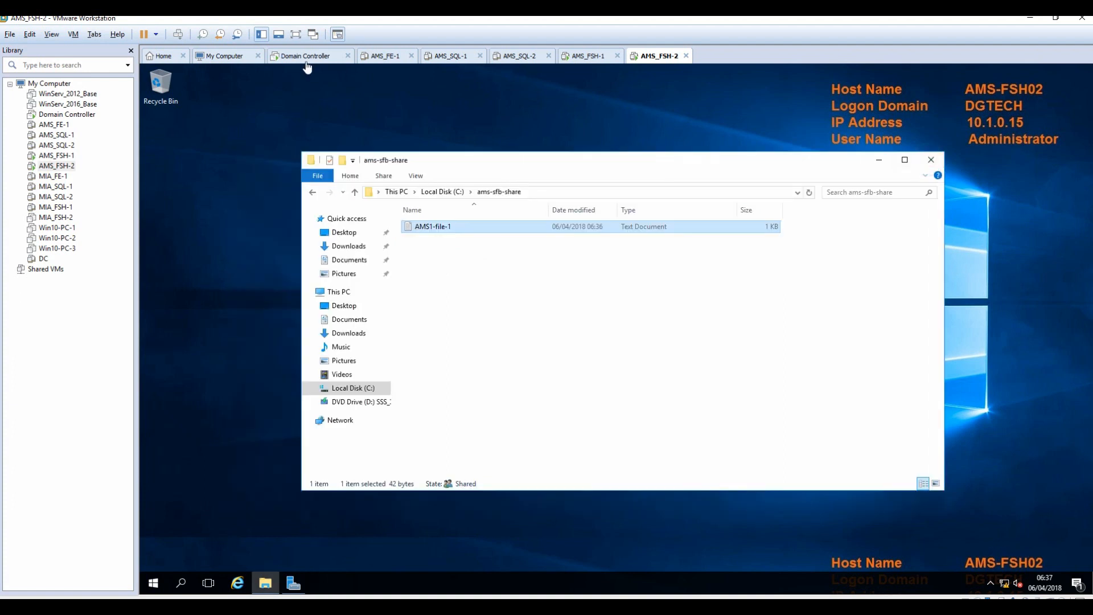
left_click(304, 60)
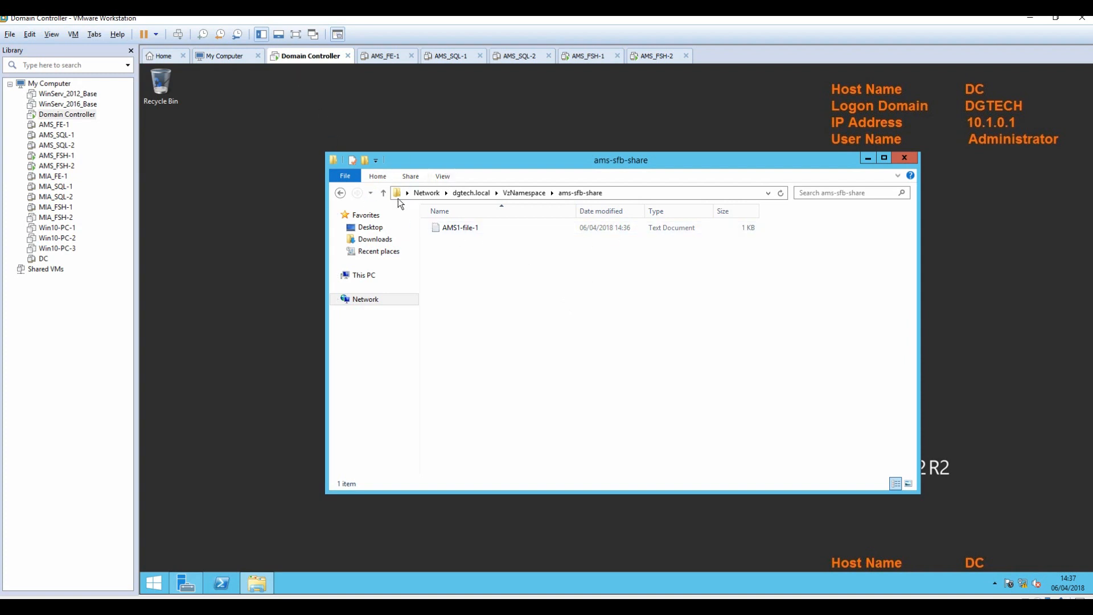
Check the \\dgtech.local\VzNamespace\ams-sfb-share path in the Domain Controller's address bar.
left_click(656, 194)
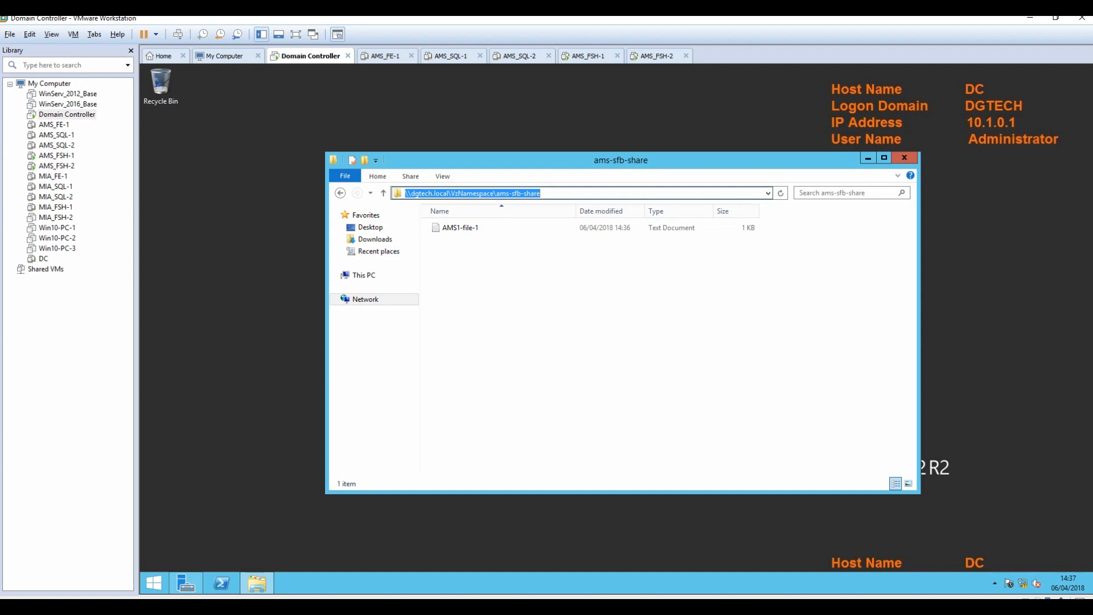
left_click(689, 359)
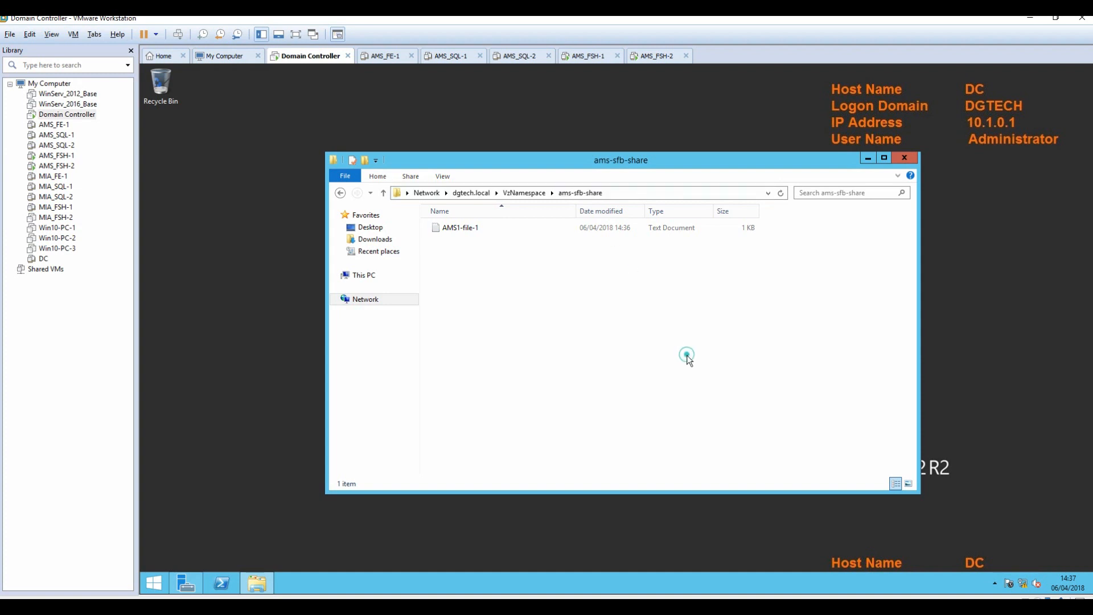
left_click(586, 58)
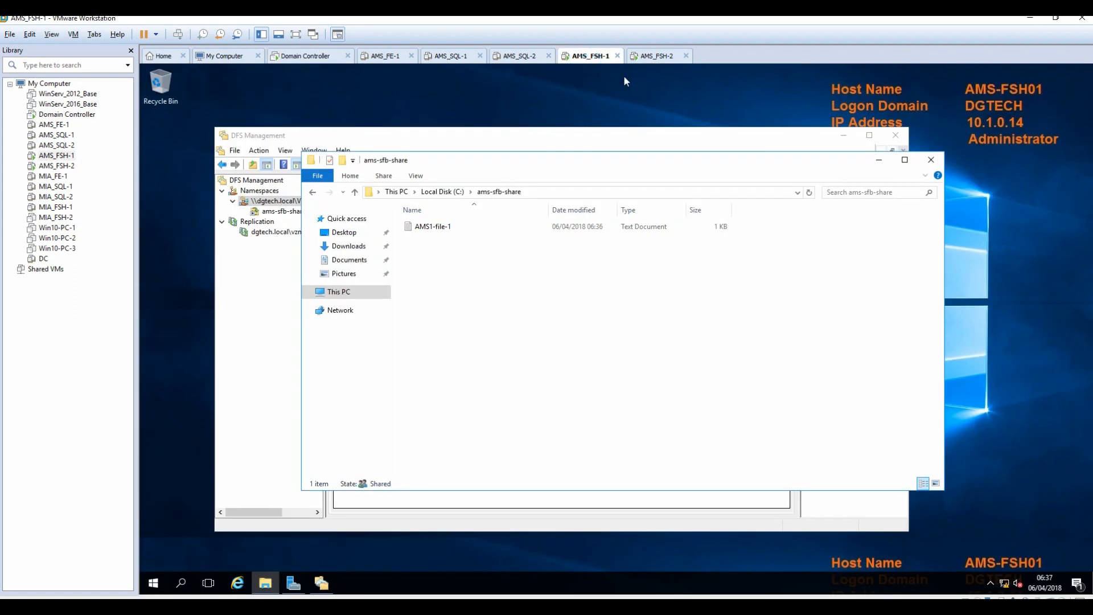
Create a new folder named ams-sql-share on AMS-FSH01's C: drive.
left_click_drag(628, 170, 698, 133)
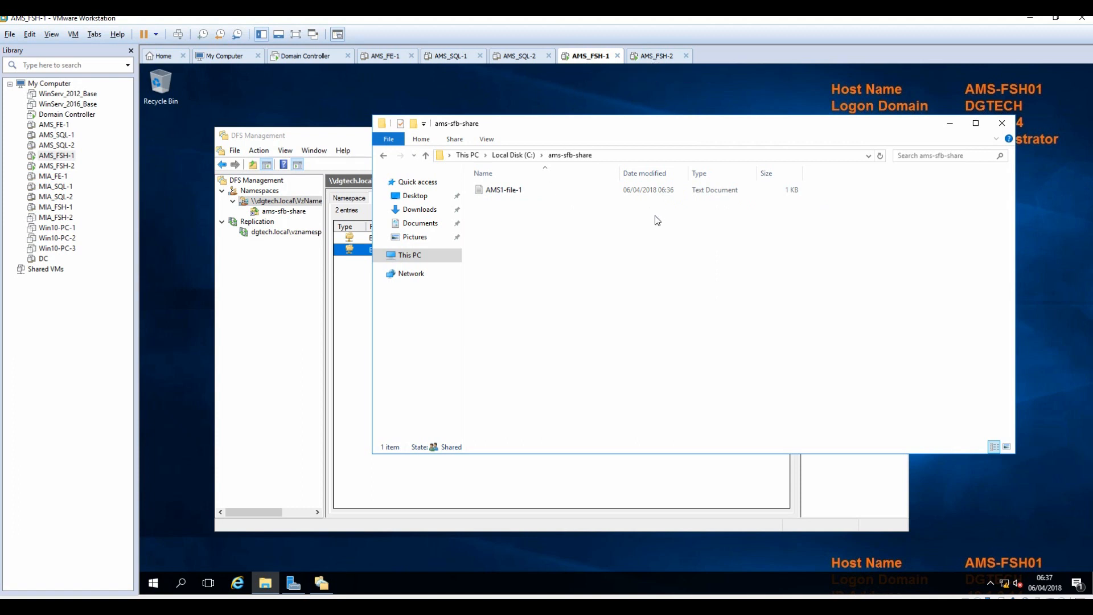
key("alt+Tab")
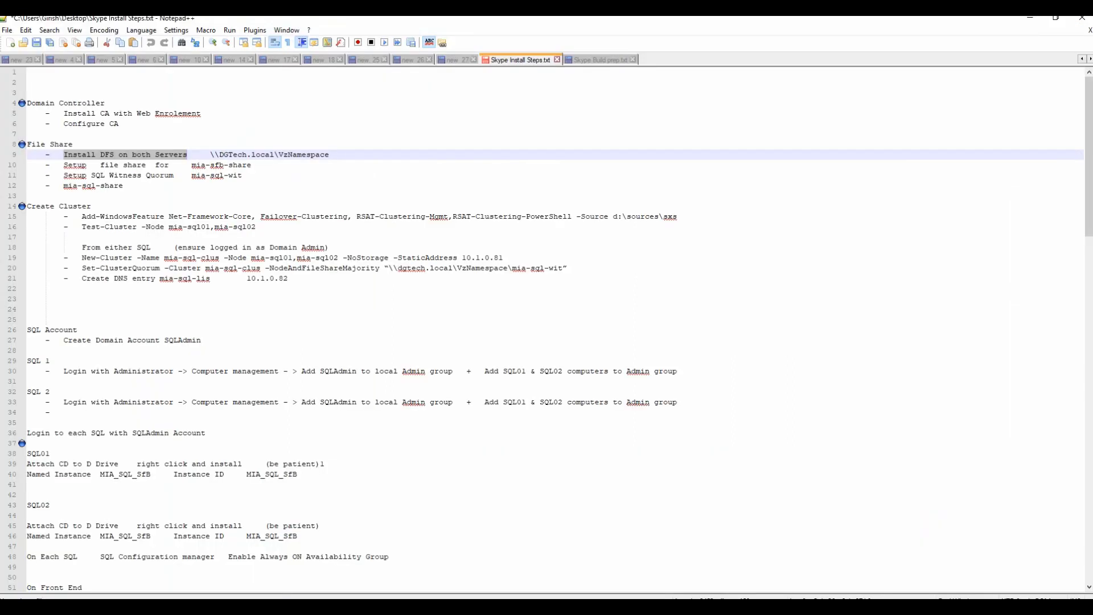
key("alt+Tab")
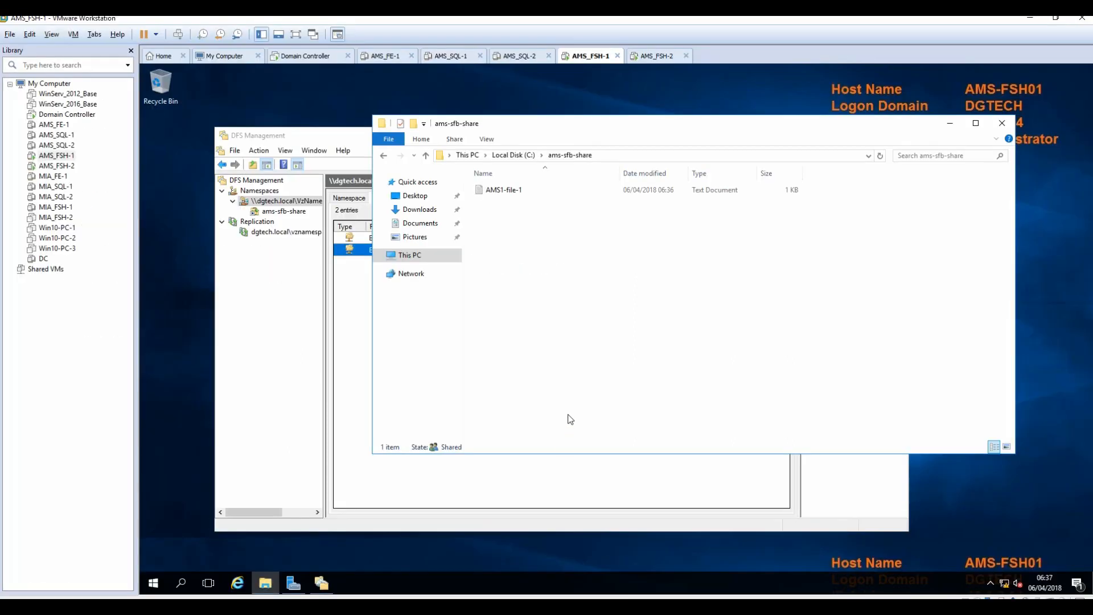
left_click(513, 156)
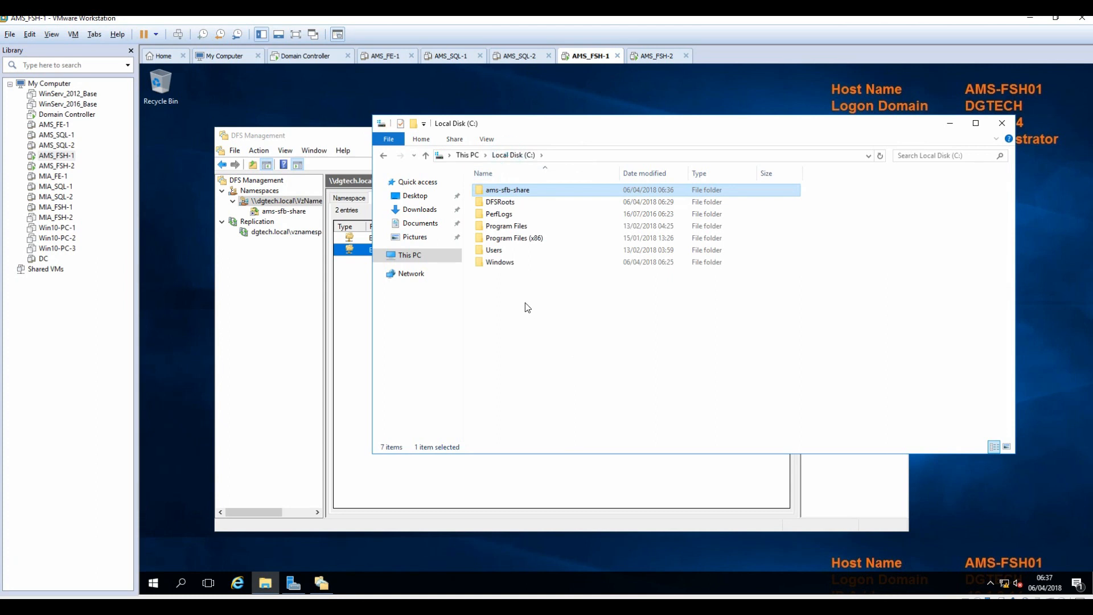
right_click(520, 307)
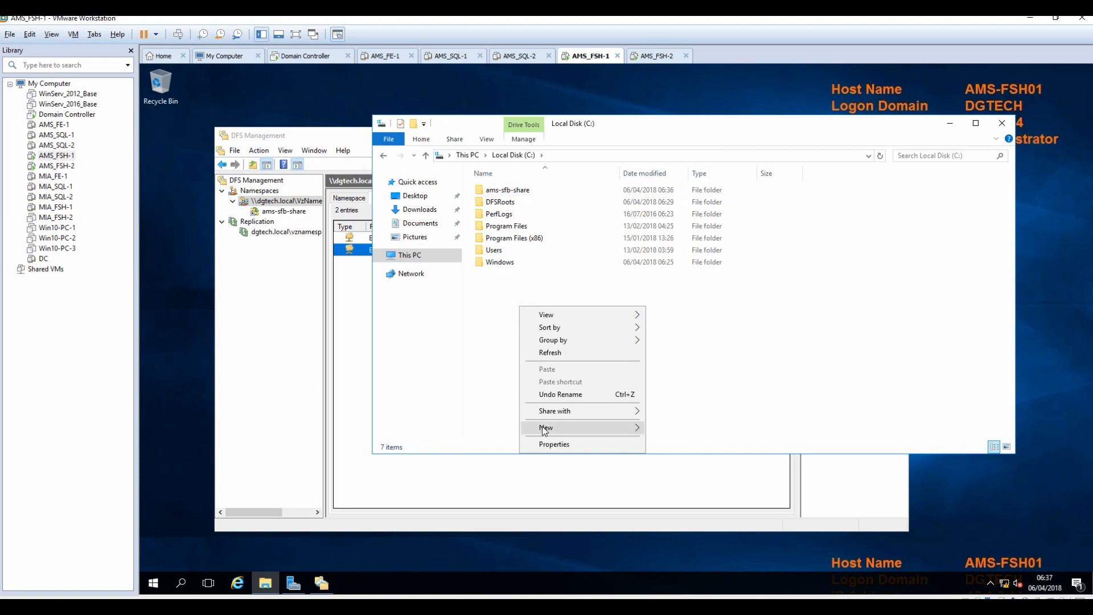
mouse_move(629, 428)
left_click(672, 429)
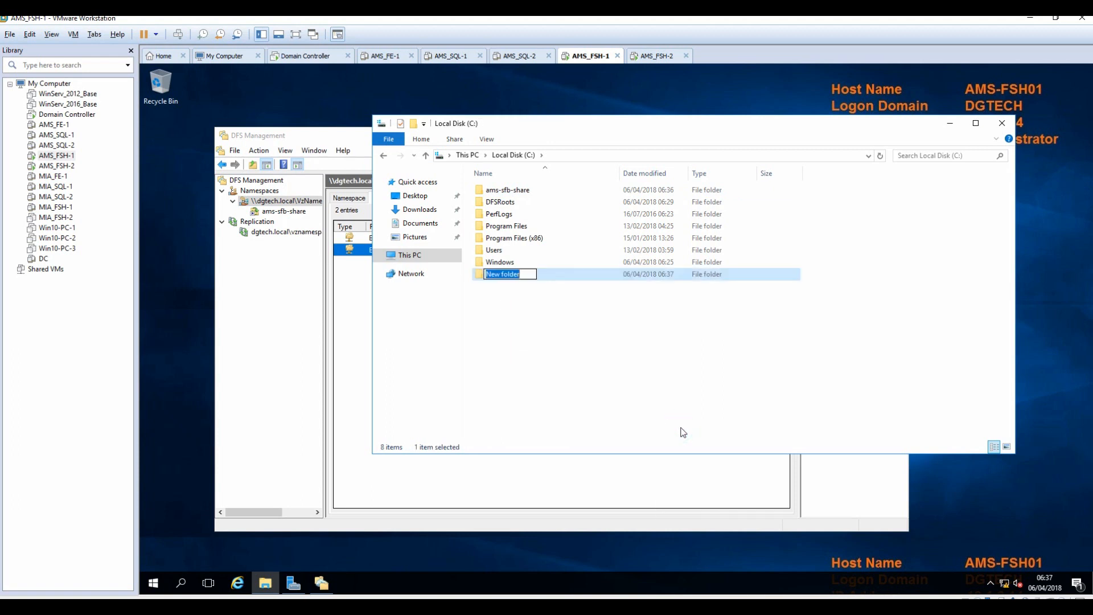
type("ams-sql-share")
key("Return")
Create a second folder named ams-sql-wit beside it.
left_click(516, 320)
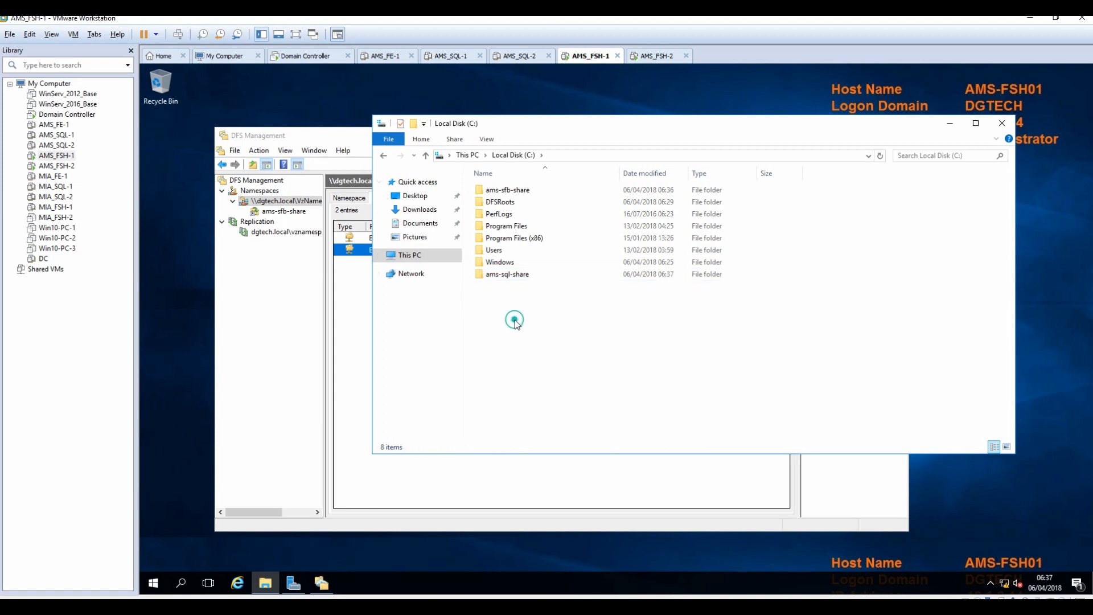
right_click(515, 320)
mouse_move(564, 441)
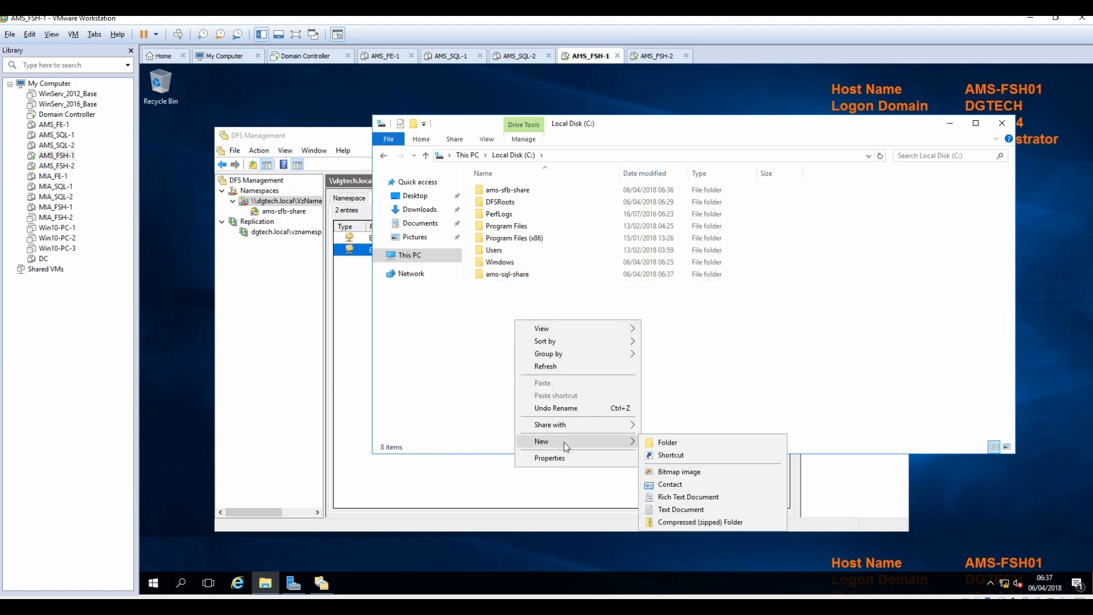
left_click(679, 442)
type("ams-sql-wit")
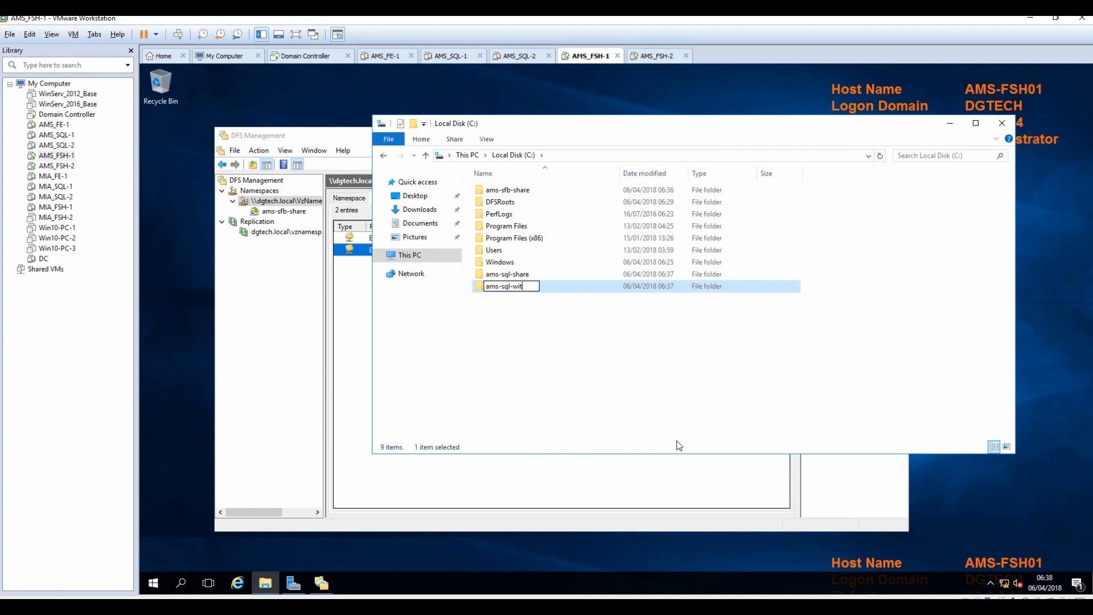
key("Return")
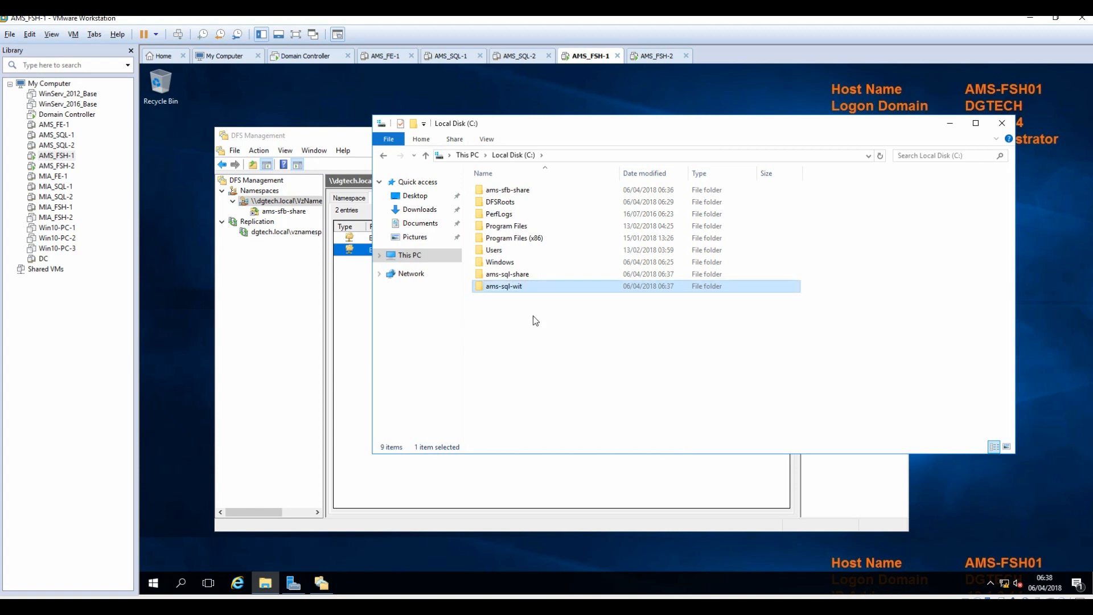
left_click(504, 279)
Turn on Advanced Sharing for ams-sql-share and allow Everyone Full Control in its share permissions.
right_click(504, 278)
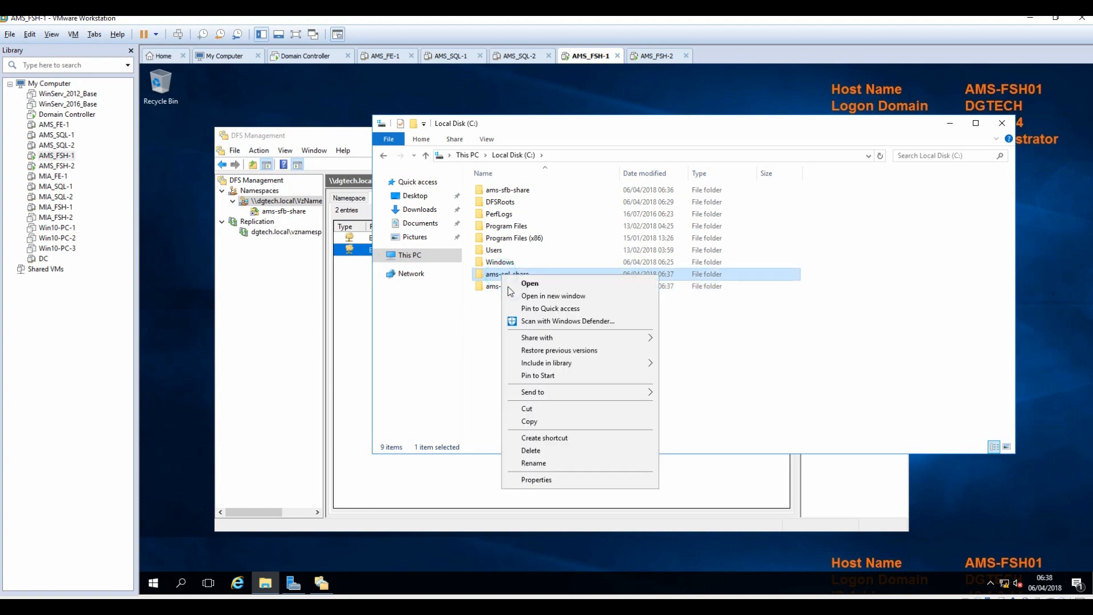
left_click(556, 480)
left_click(561, 303)
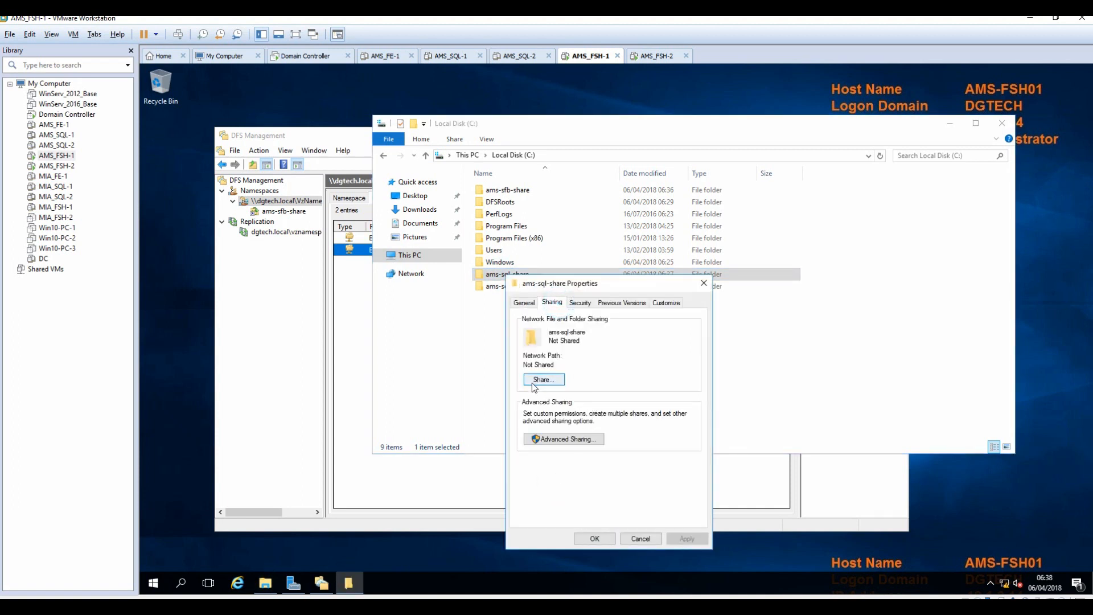
left_click(562, 439)
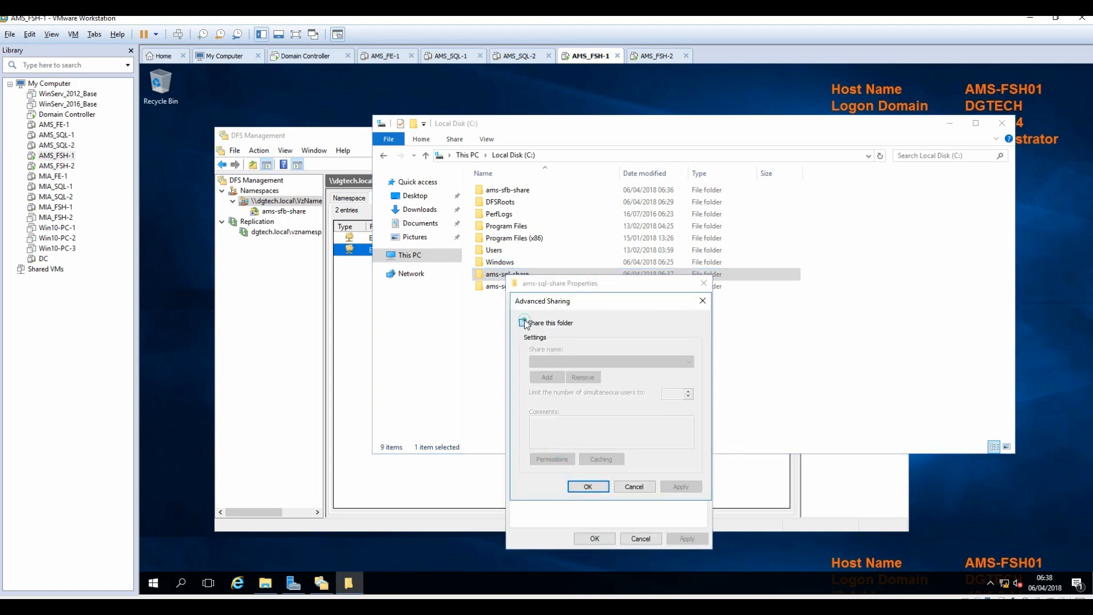
left_click(523, 322)
left_click(552, 460)
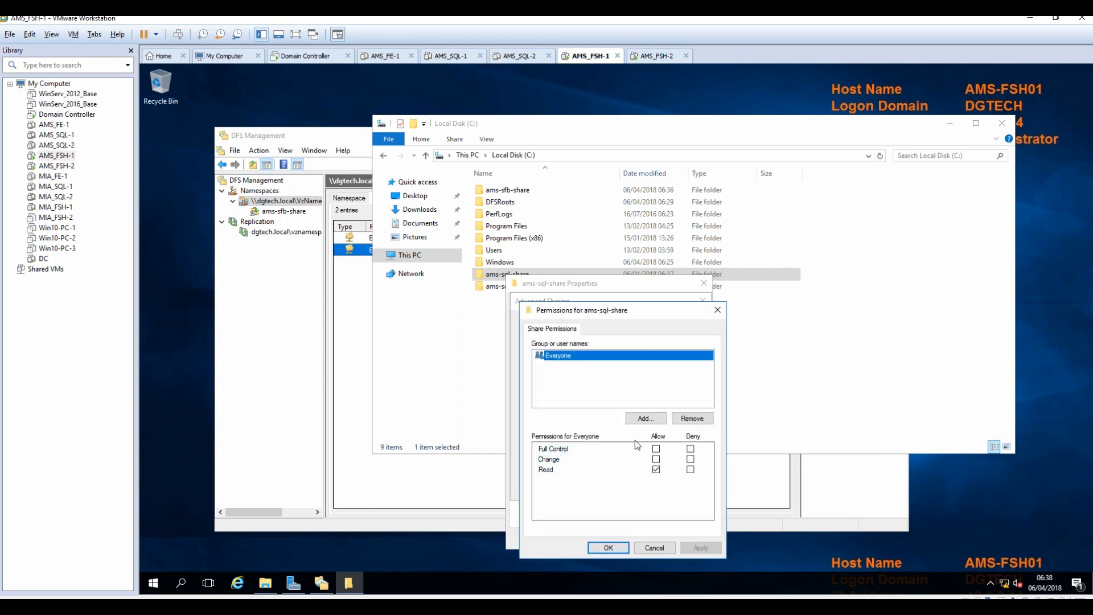
left_click(656, 449)
left_click(700, 547)
left_click(607, 547)
left_click(679, 486)
left_click(590, 487)
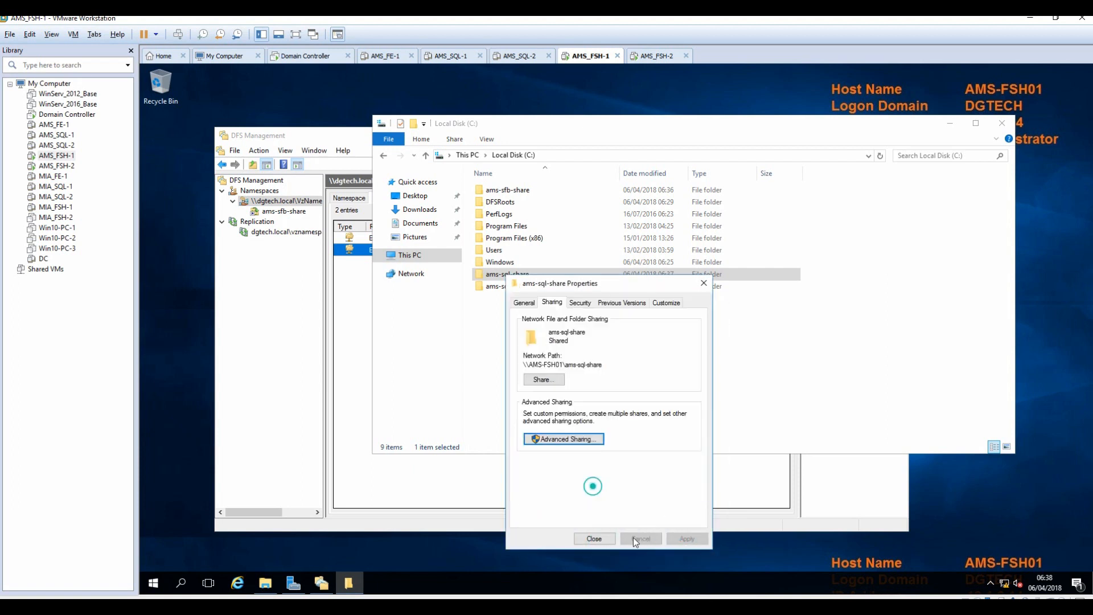
left_click(595, 539)
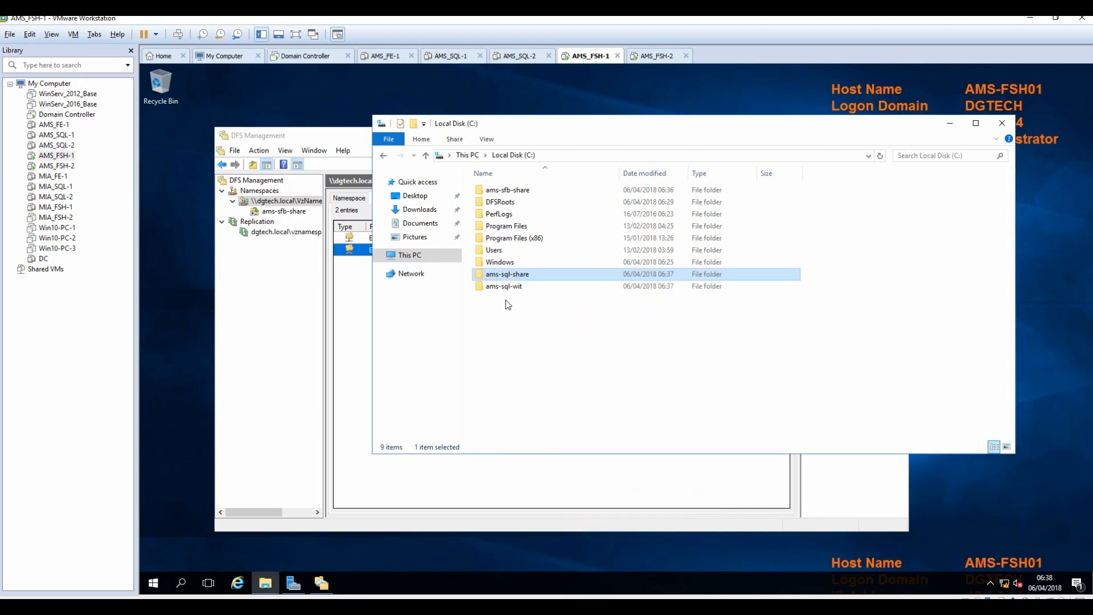
Turn on Advanced Sharing for the ams-sql-wit folder.
right_click(497, 291)
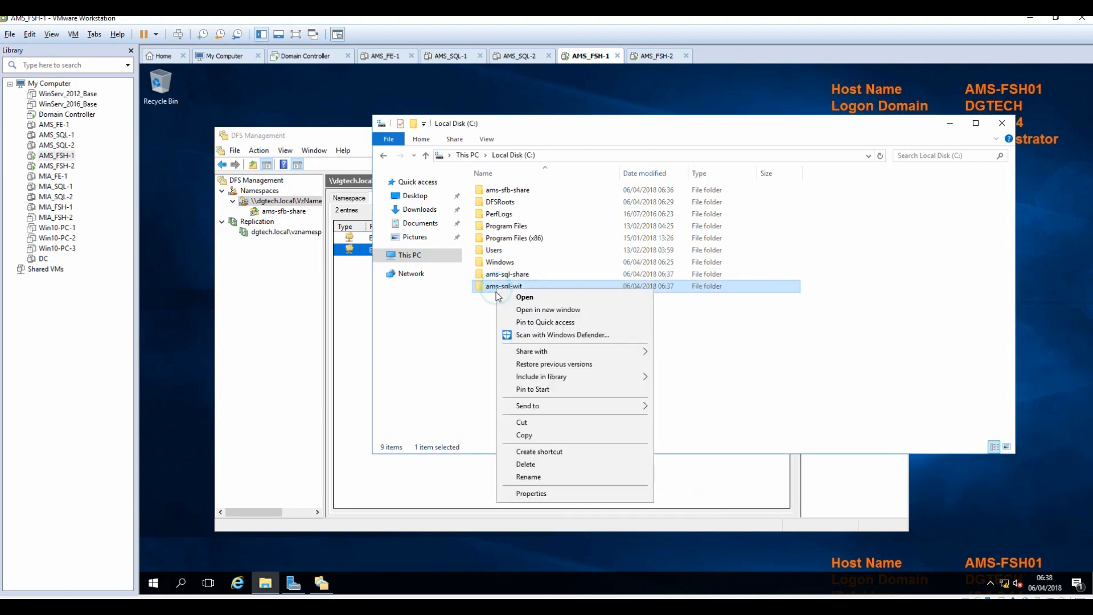
left_click(532, 493)
left_click(548, 317)
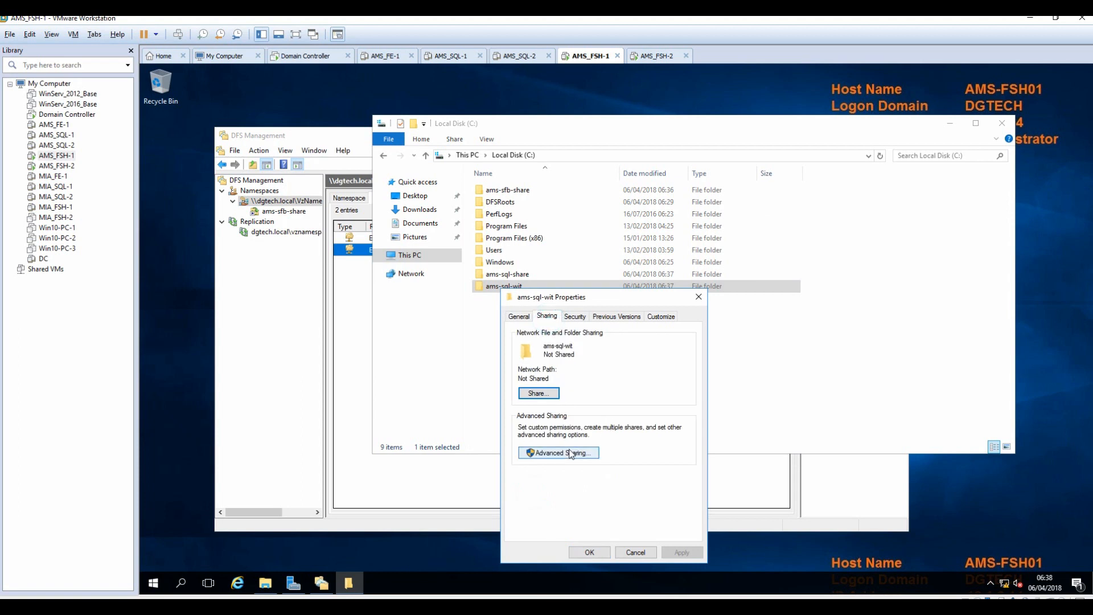
left_click(561, 453)
left_click(525, 337)
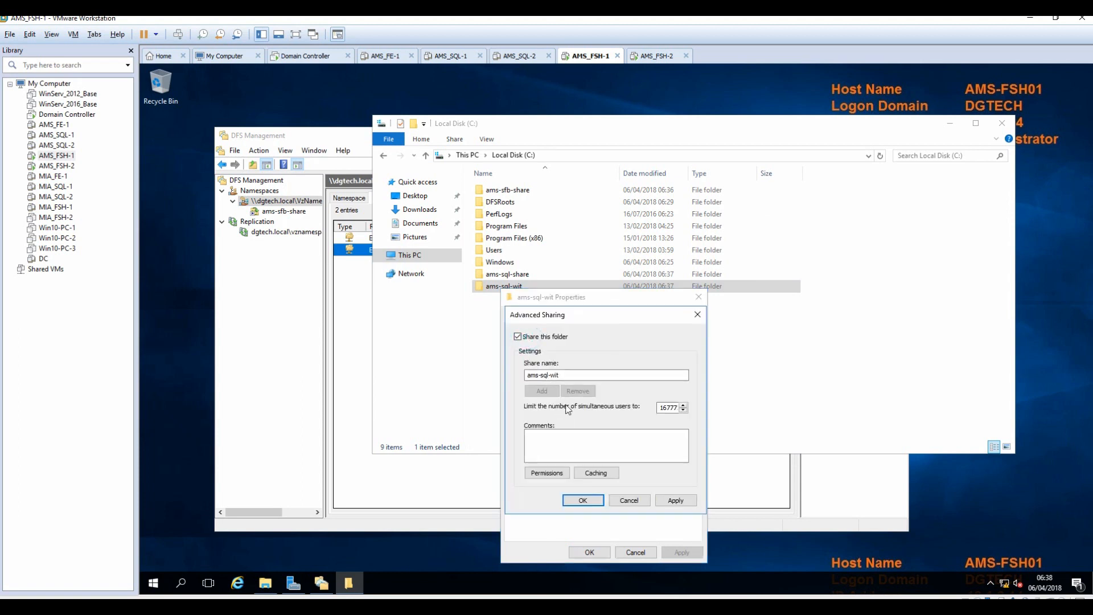
left_click(555, 475)
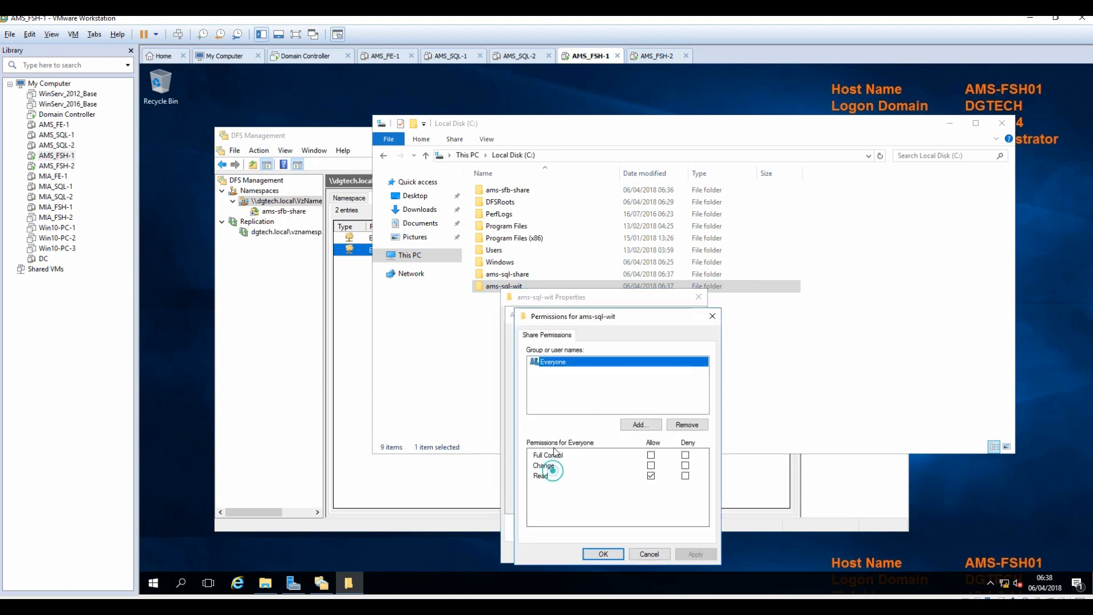
Allow Everyone Full Control on the ams-sql-wit share and apply the settings.
left_click(651, 456)
left_click(696, 554)
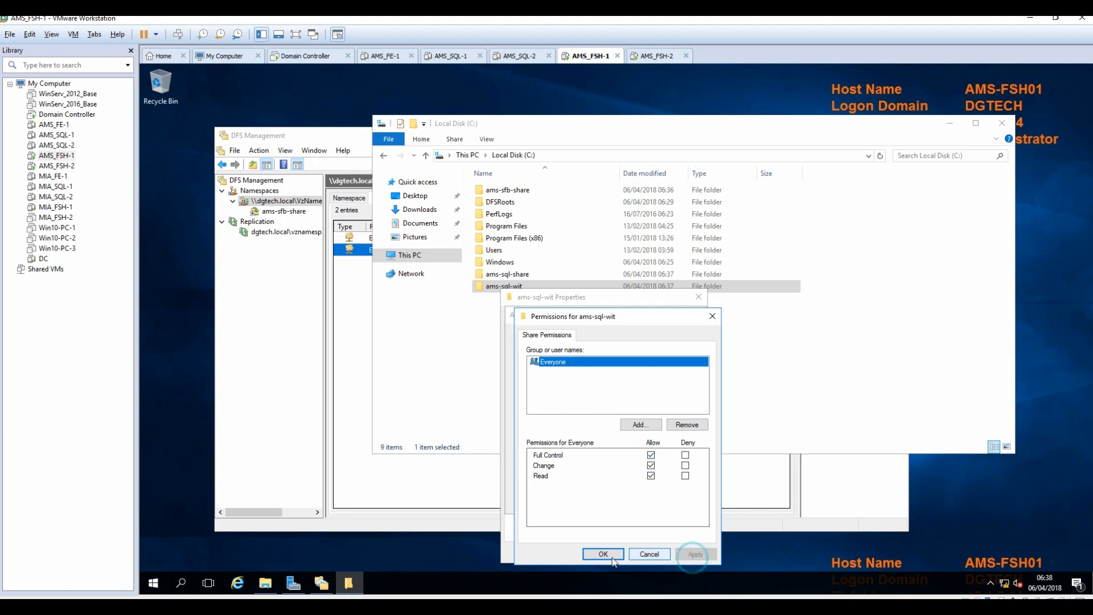
left_click(603, 554)
left_click(676, 499)
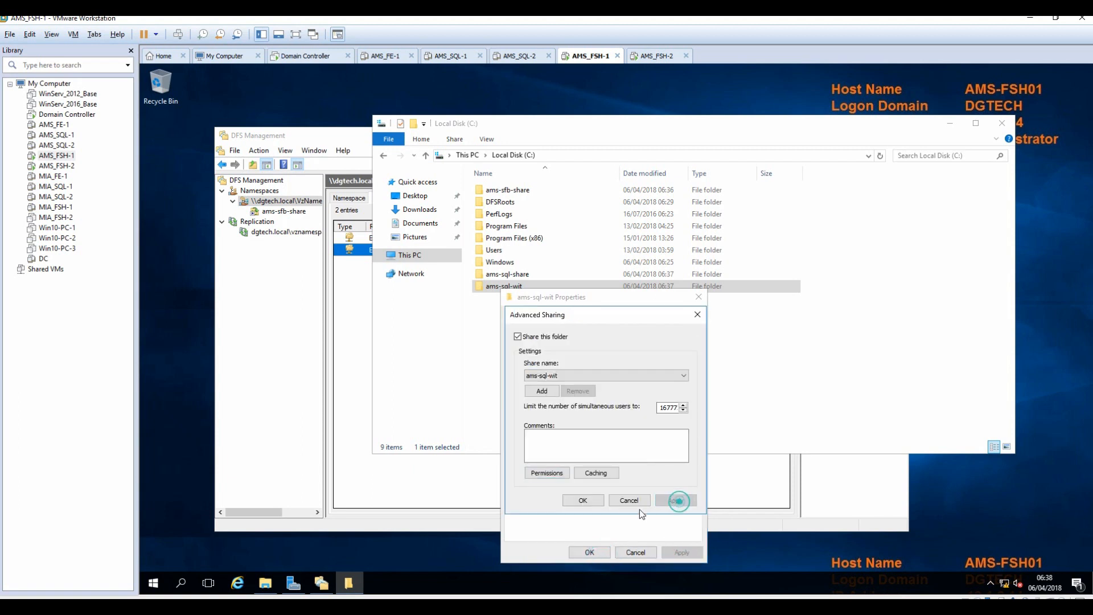
left_click(585, 501)
left_click(589, 553)
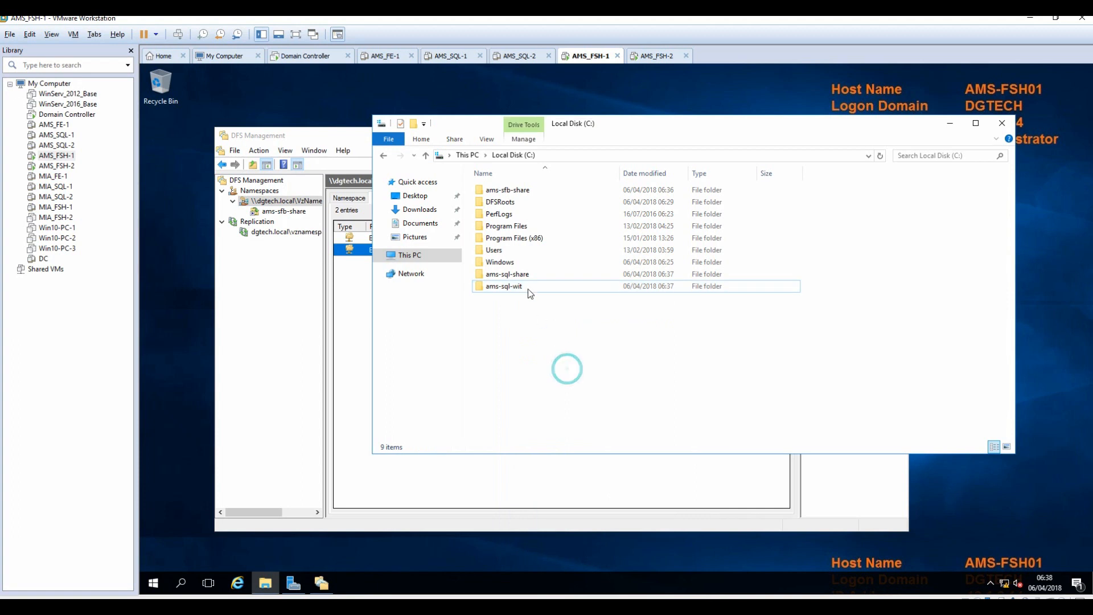
left_click(511, 276)
left_click(656, 55)
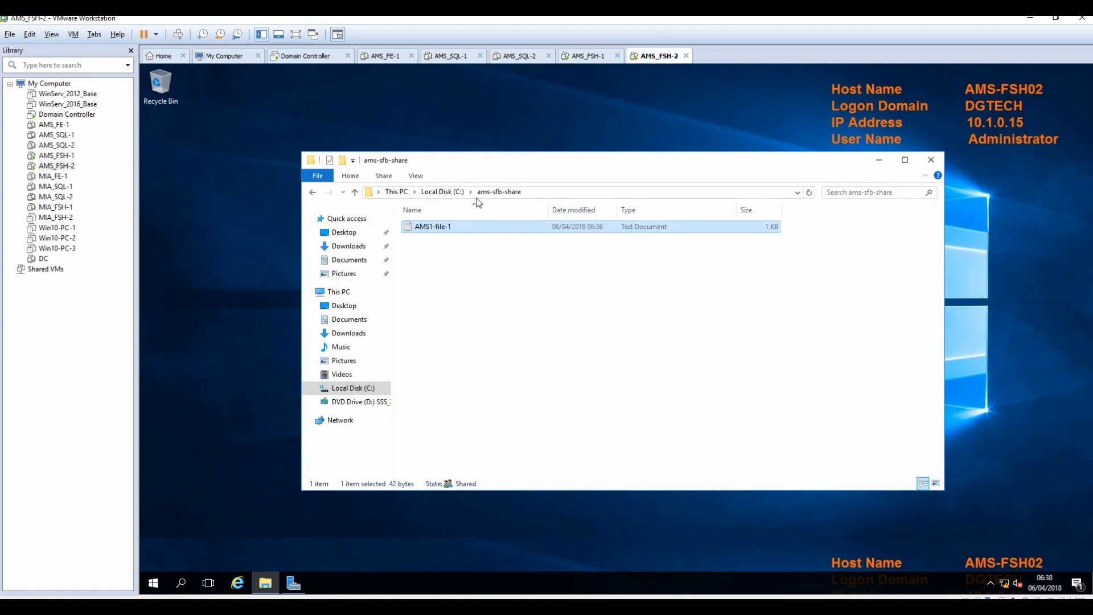
Create a folder named ams-sql-share on AMS-FSH02's C: drive.
left_click(443, 191)
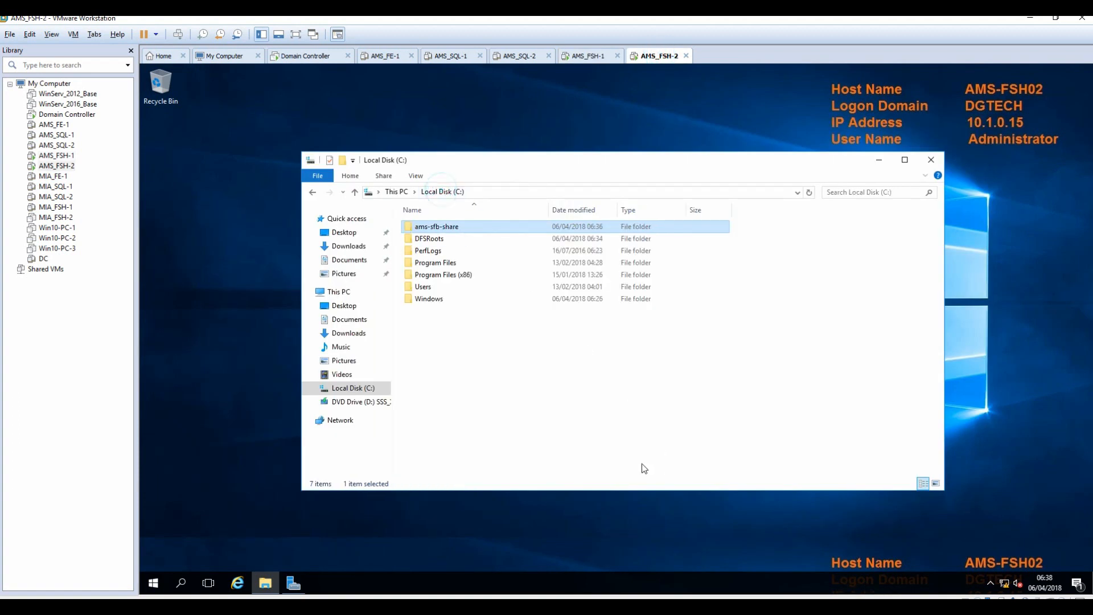
right_click(432, 334)
mouse_move(505, 459)
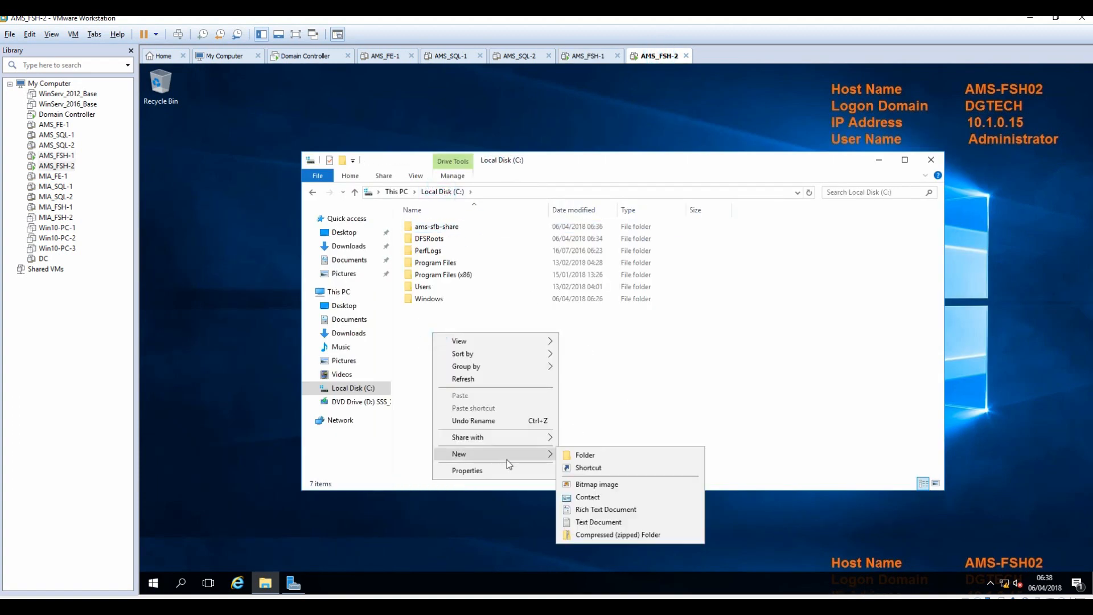
left_click(588, 455)
type("ams")
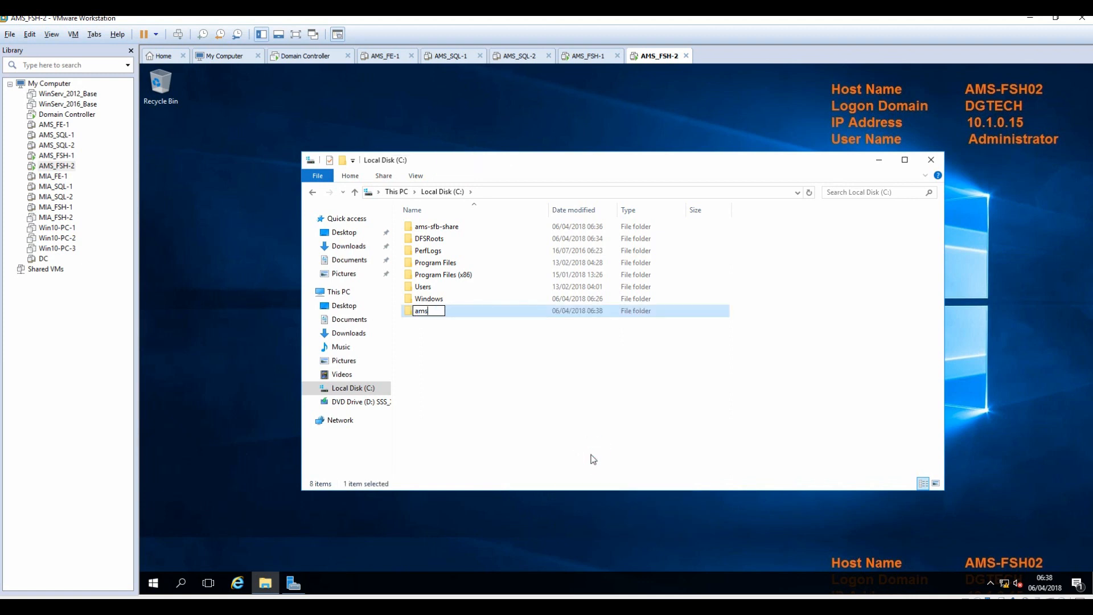
type("-sql-share")
left_click(594, 391)
Create a second folder named ams-sql-wit next to it.
right_click(454, 347)
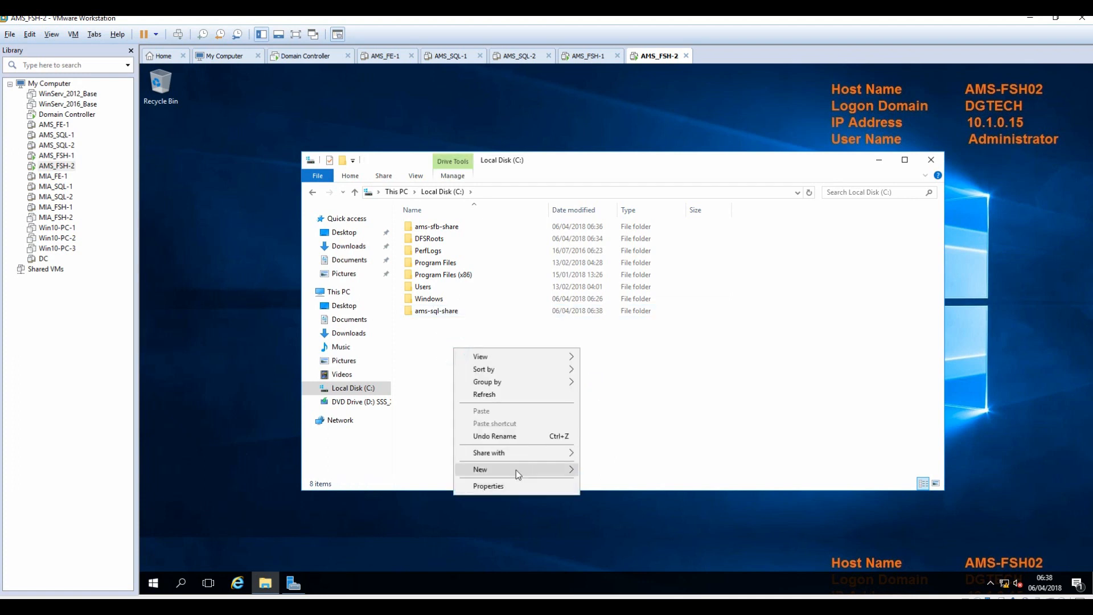
mouse_move(516, 470)
left_click(640, 467)
type("ams-sql")
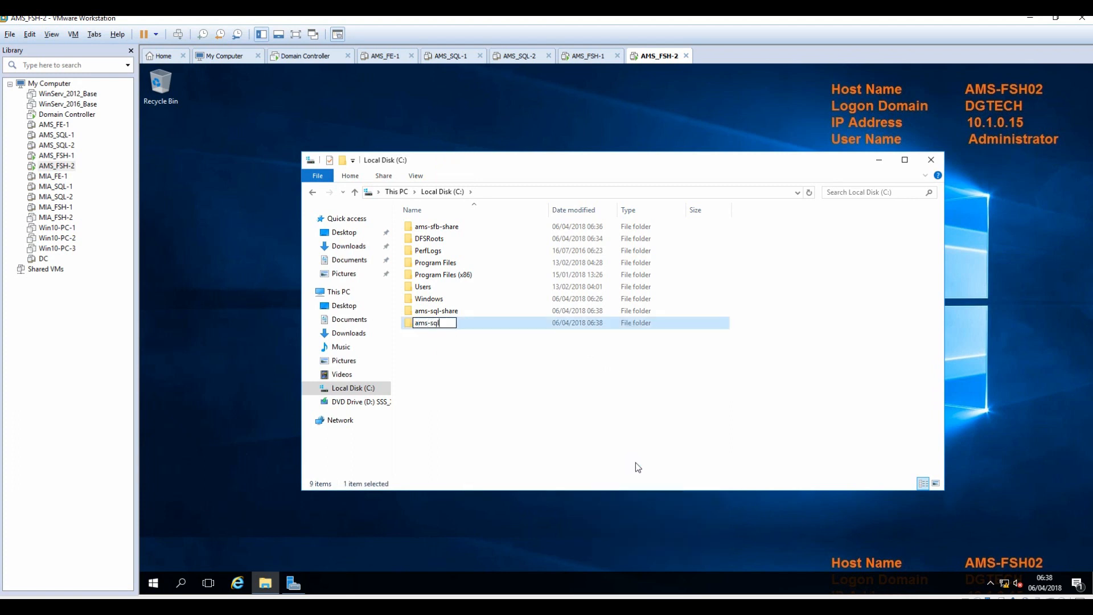
type("-wit")
left_click(527, 406)
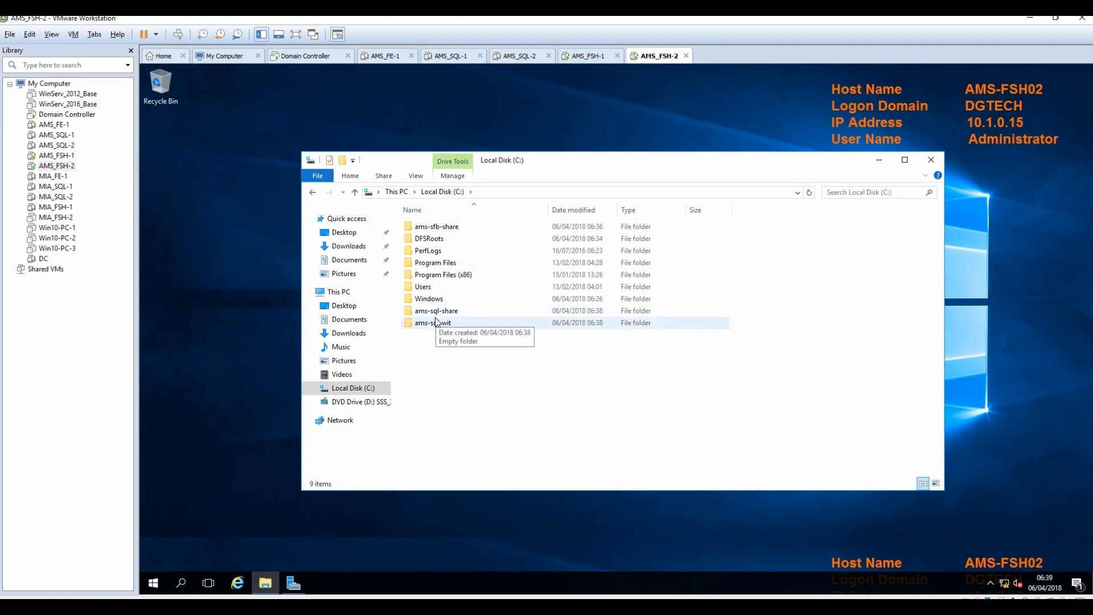
left_click(435, 313)
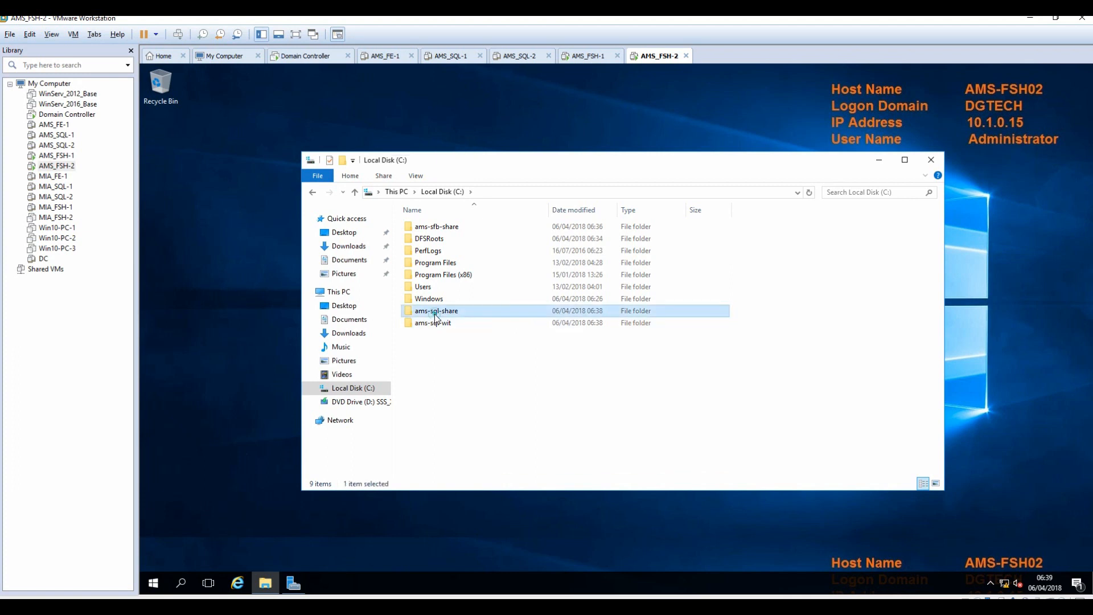
Enable Advanced Sharing on ams-sql-share as \\AMS-FSH02\ams-sql-share with Everyone Full Control.
right_click(435, 314)
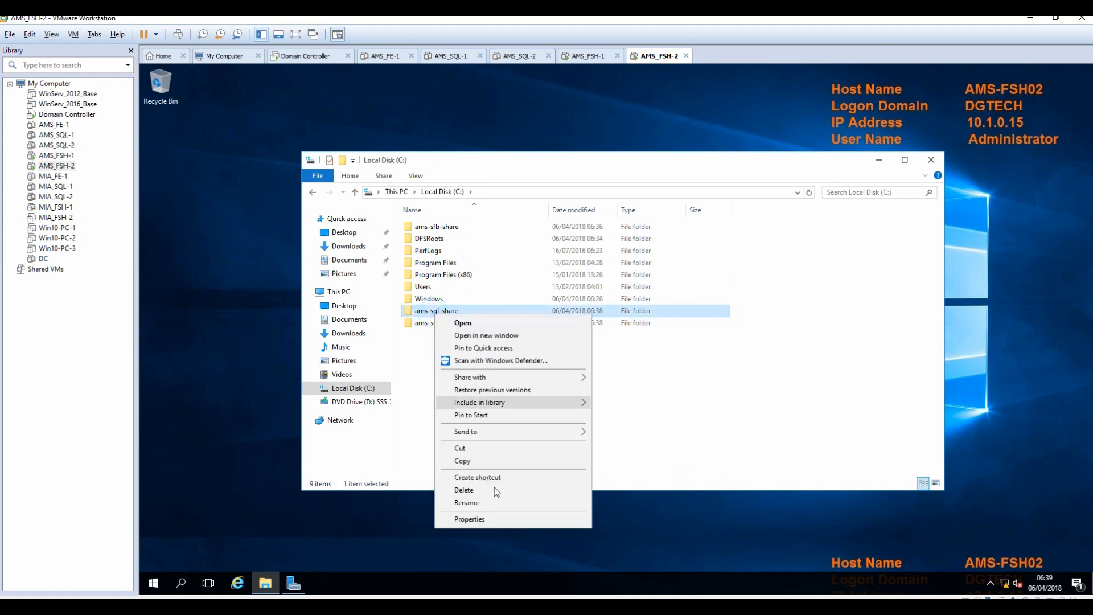
left_click(487, 525)
left_click(486, 319)
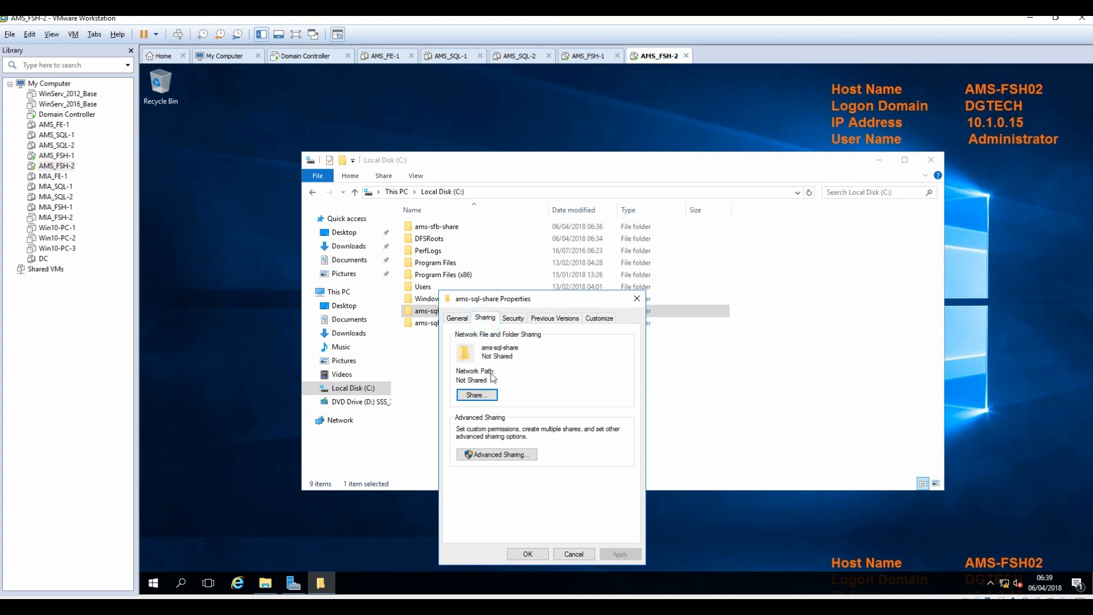
left_click(491, 455)
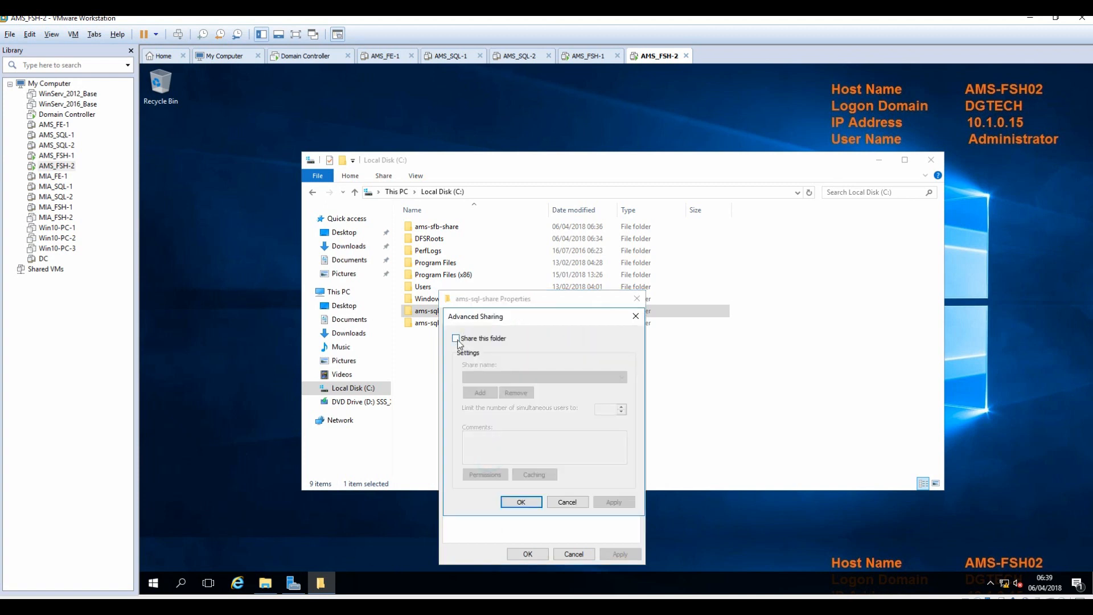
left_click(456, 338)
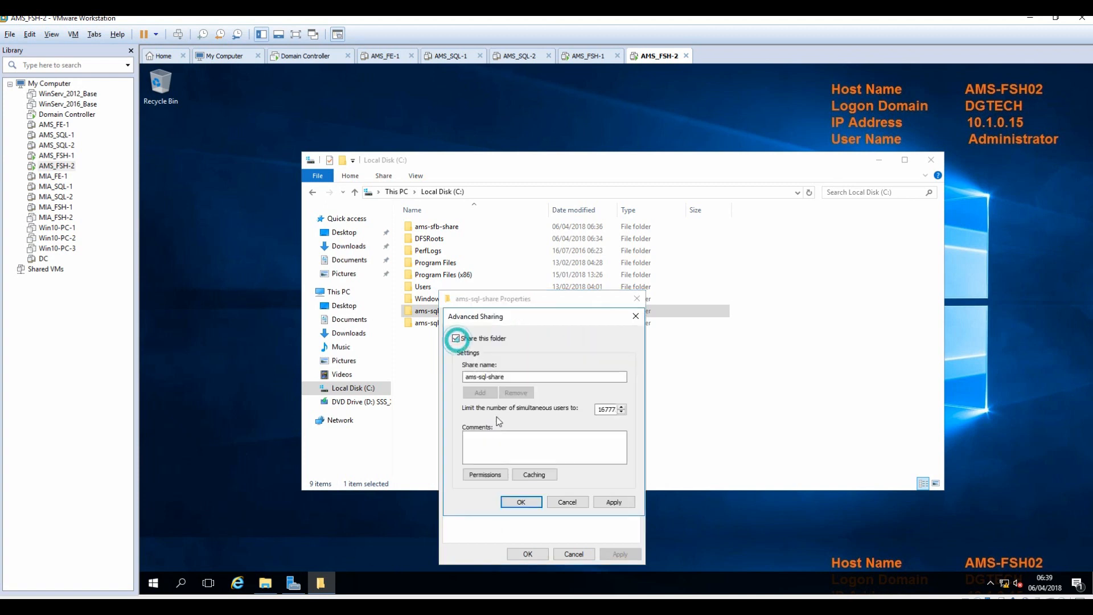
left_click(485, 475)
left_click(588, 455)
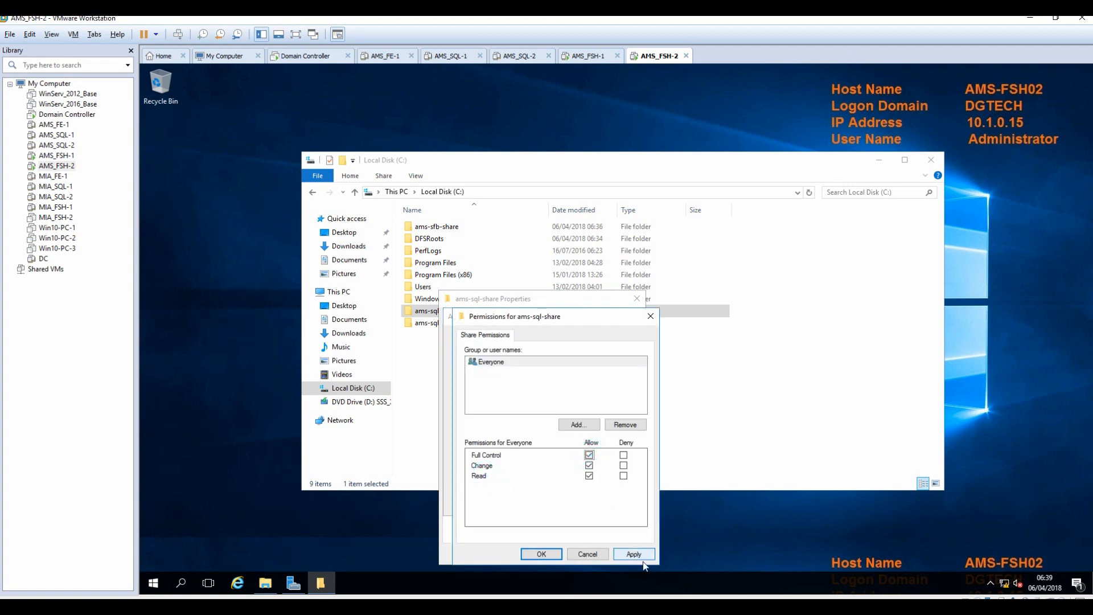
left_click(542, 554)
left_click(614, 502)
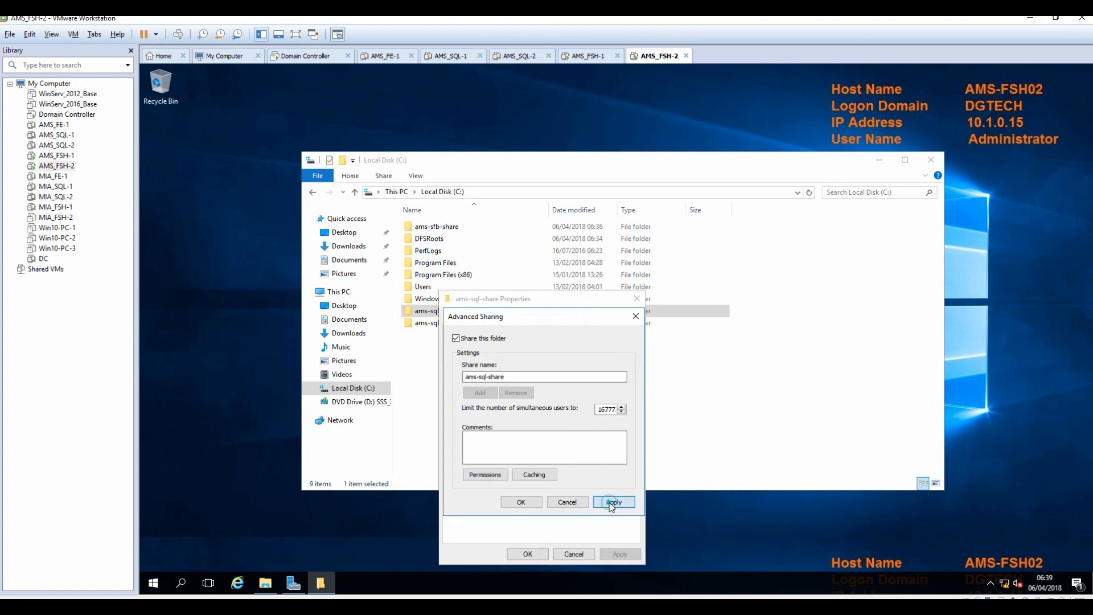
left_click(520, 502)
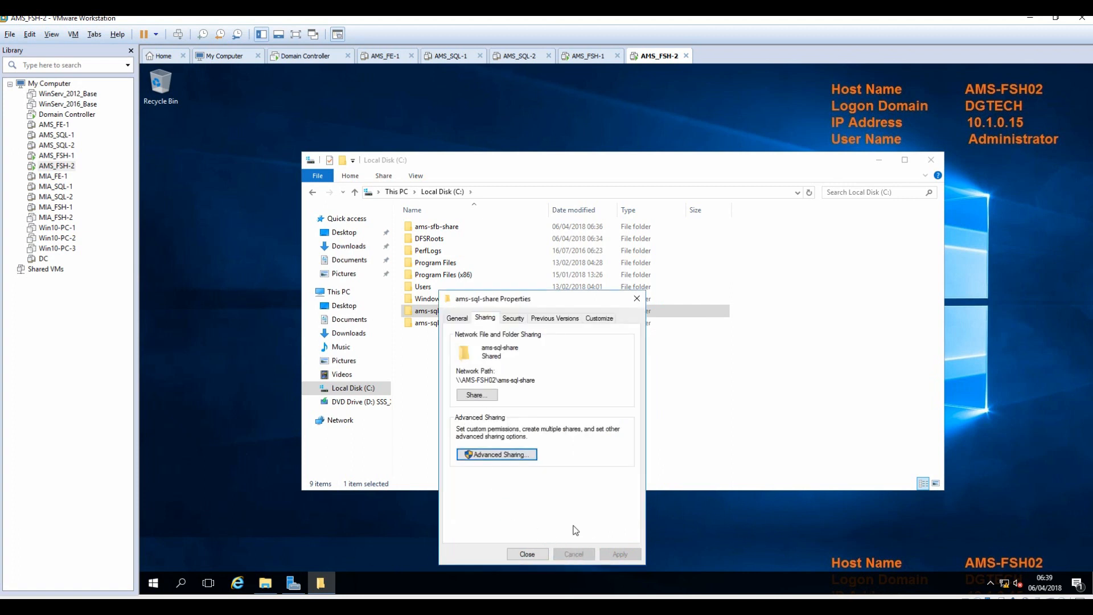
left_click(528, 555)
Turn on Advanced Sharing for the ams-sql-wit folder on AMS-FSH02.
left_click(421, 323)
right_click(432, 323)
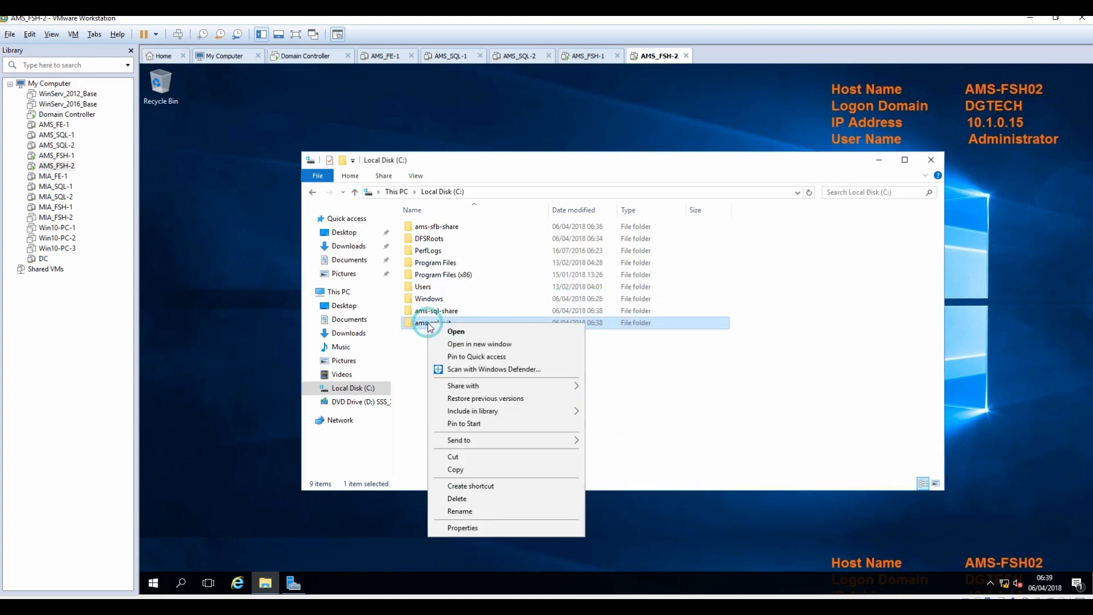
left_click(485, 528)
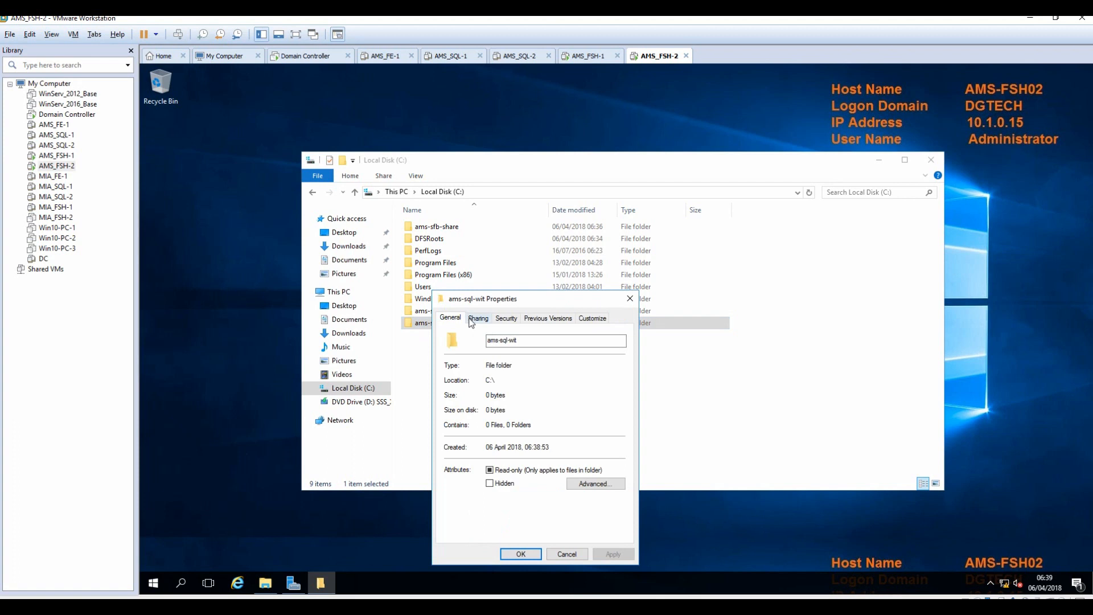
left_click(478, 318)
left_click(487, 455)
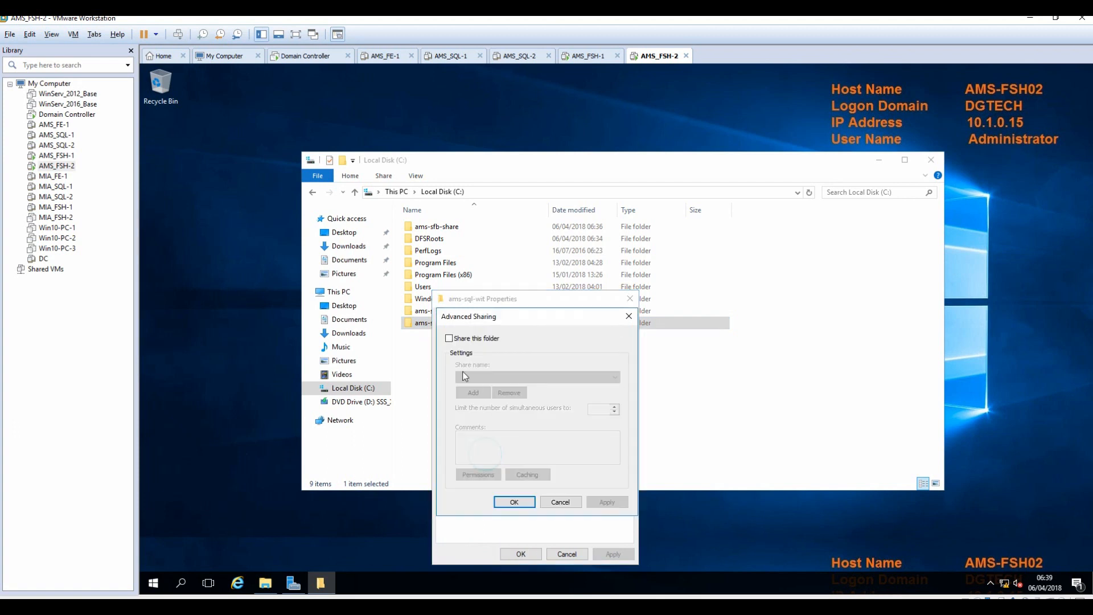
left_click(450, 338)
left_click(478, 474)
Allow Everyone Full Control on the ams-sql-wit share and apply the settings.
left_click(582, 455)
left_click(627, 554)
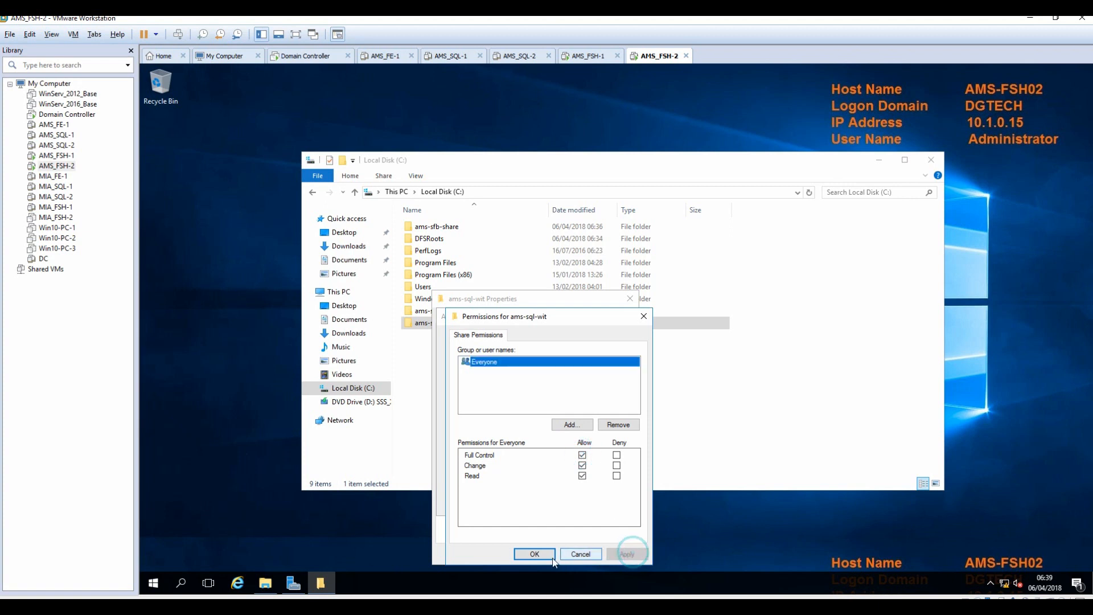
left_click(534, 554)
left_click(608, 502)
left_click(521, 503)
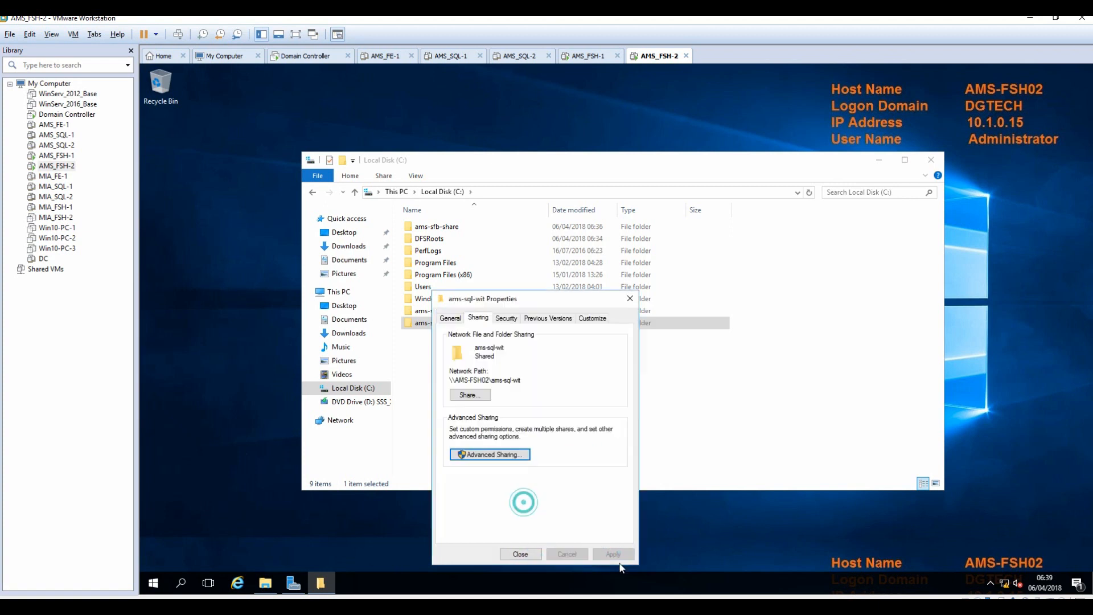
left_click(524, 556)
left_click(563, 468)
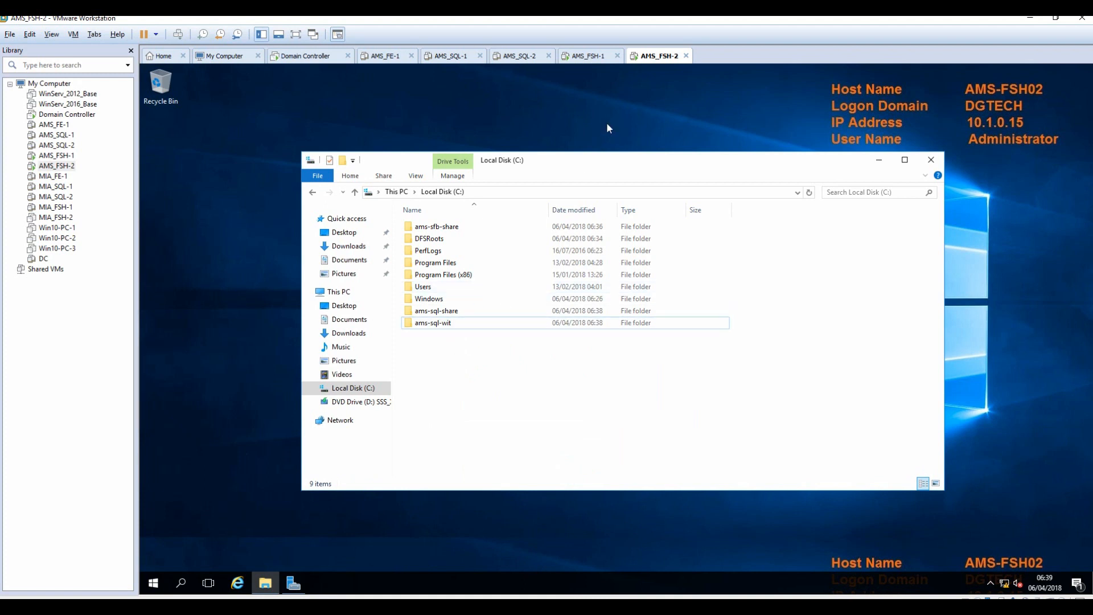
On AMS_FSH-1, restore DFS Management and view the ams-sfb-share folder and VzNamespace namespace.
left_click(599, 59)
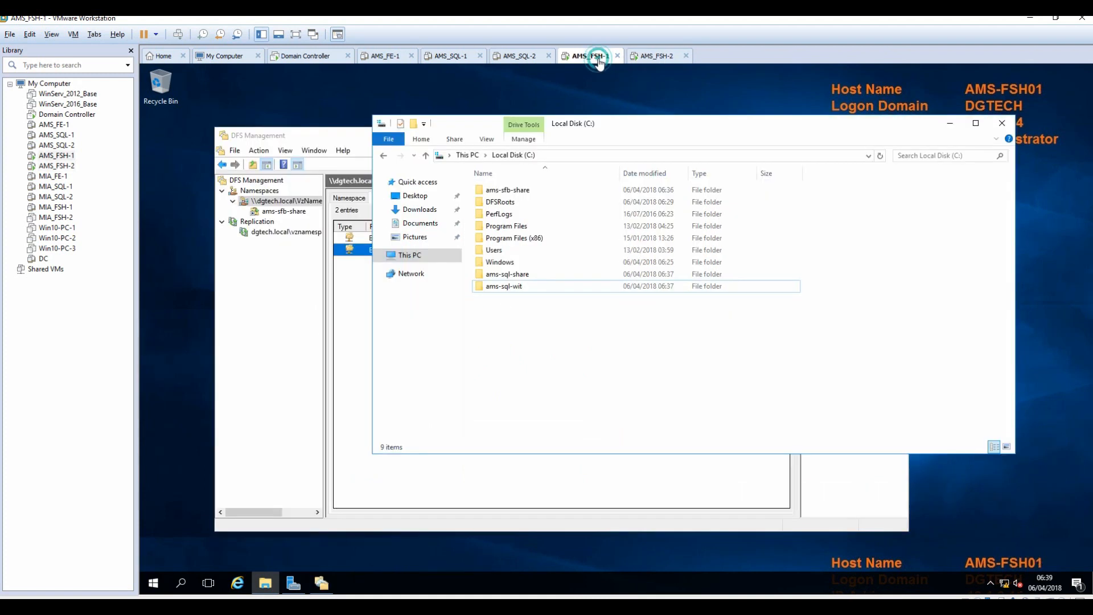
left_click(359, 135)
left_click(847, 137)
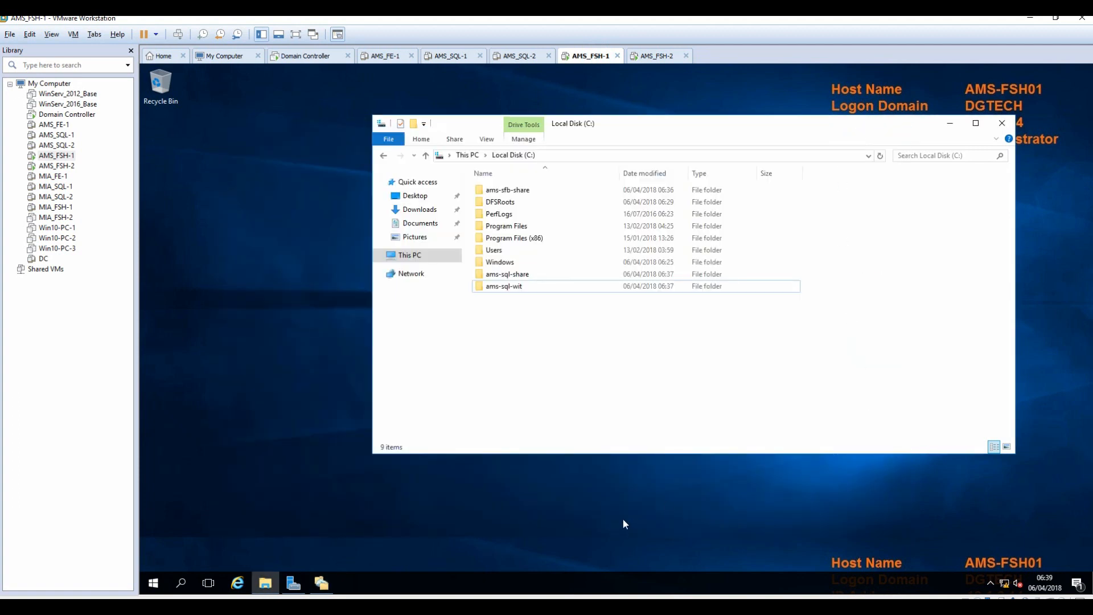
left_click(322, 582)
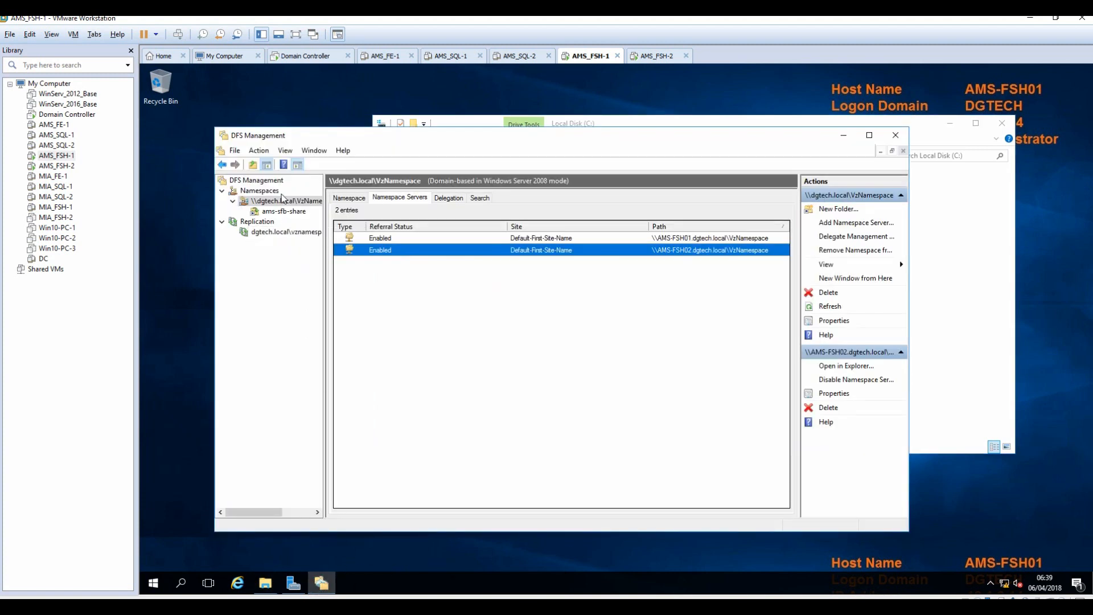
left_click(285, 212)
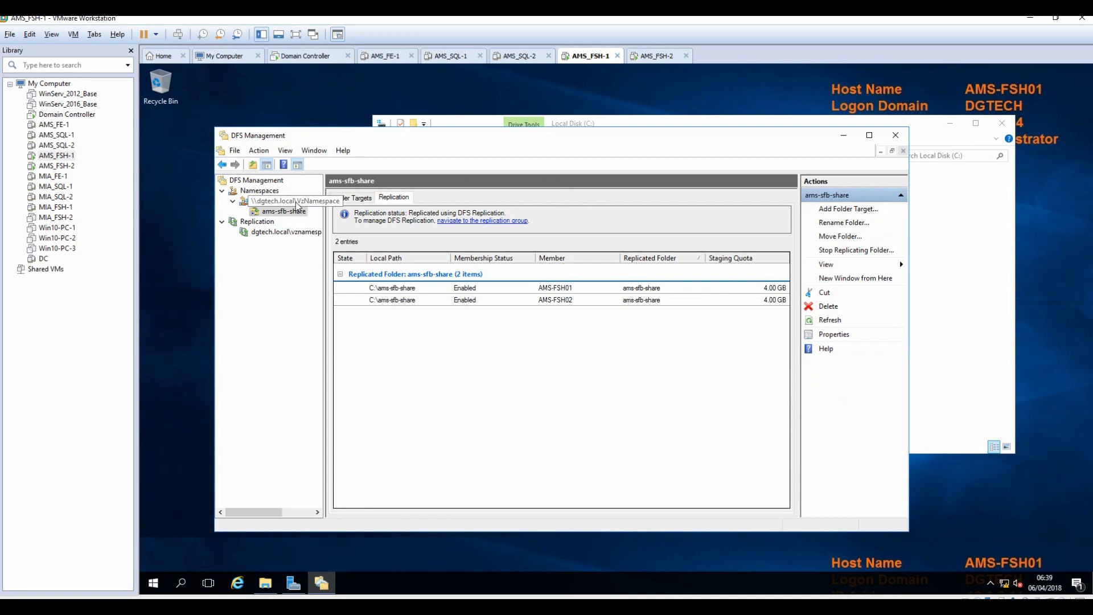
left_click(295, 201)
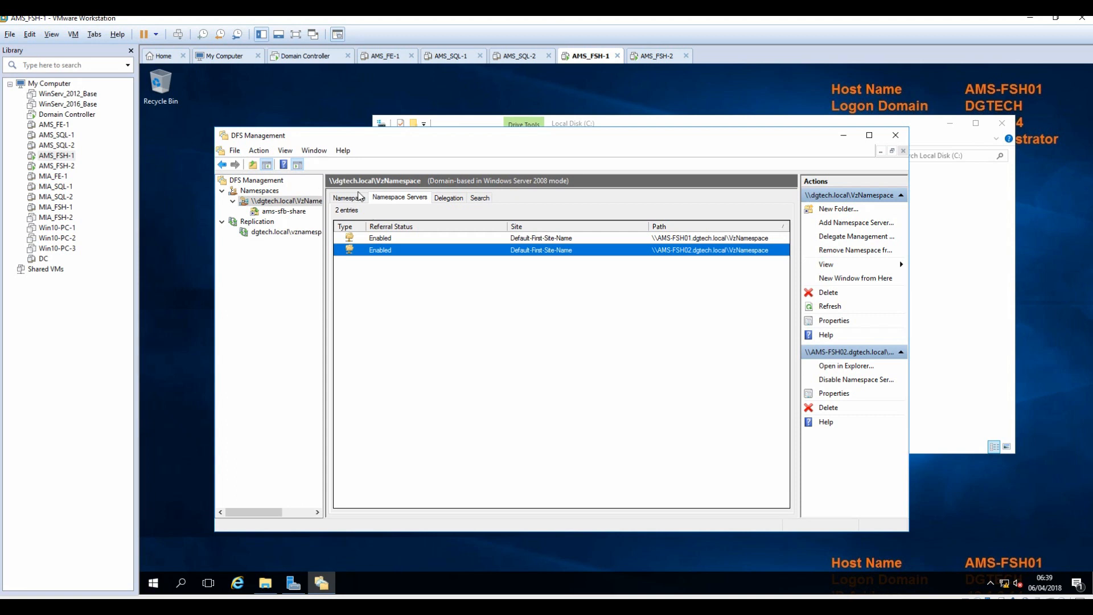
Add a new folder to VzNamespace and start naming it 'ams', replacing a mistyped 'sf'.
left_click(837, 209)
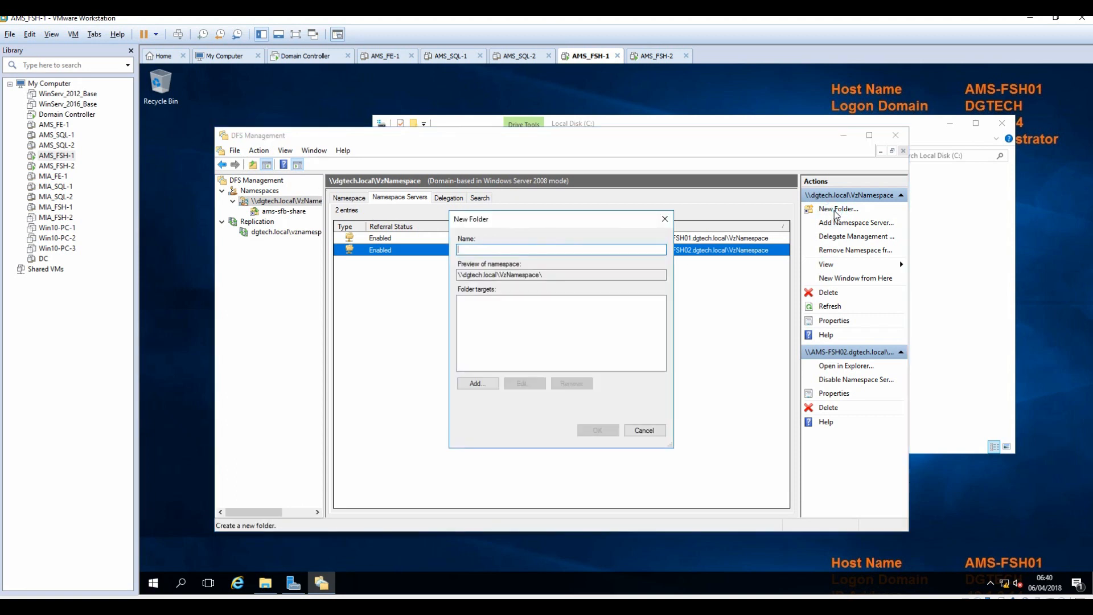
type("sf")
key("BackSpace")
type("ams")
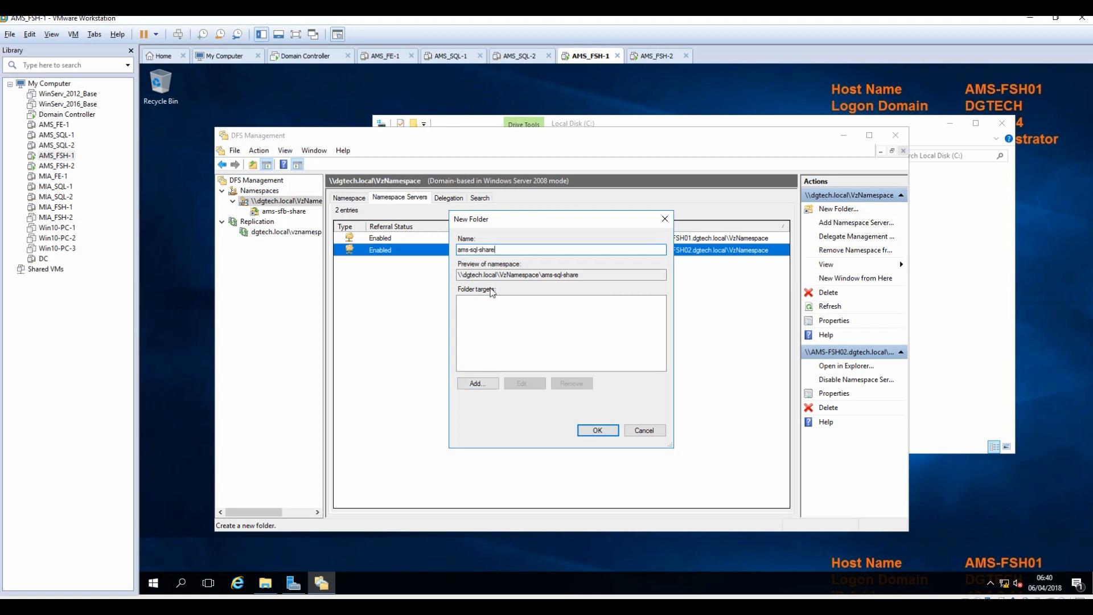
Create the ams-sql-share folder with target \\AMS-FSH01\ams-sql-share and view its folder targets.
left_click(477, 383)
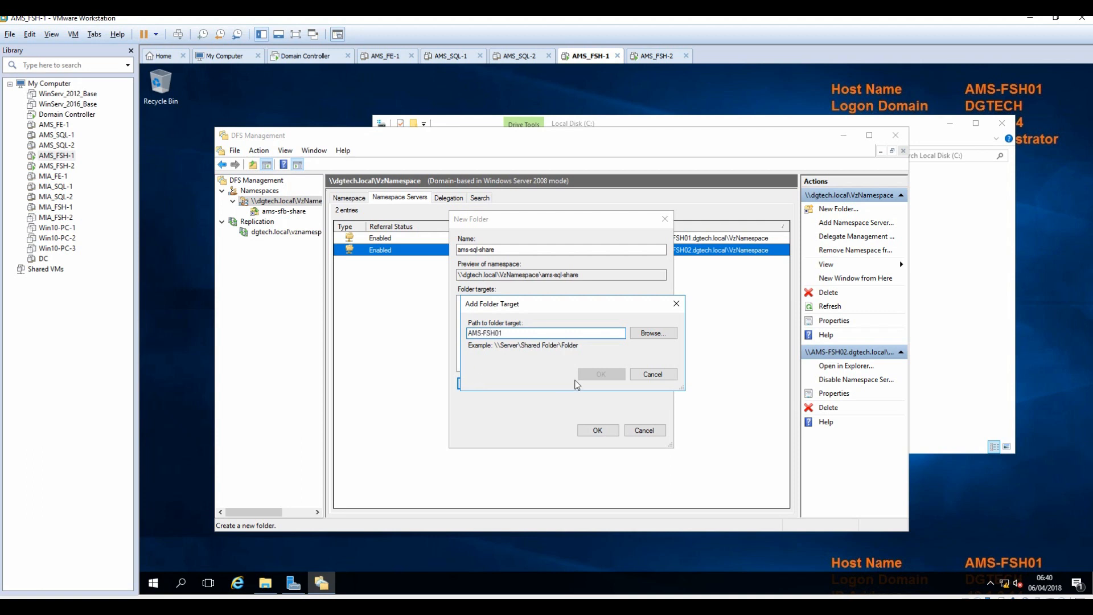
left_click(649, 335)
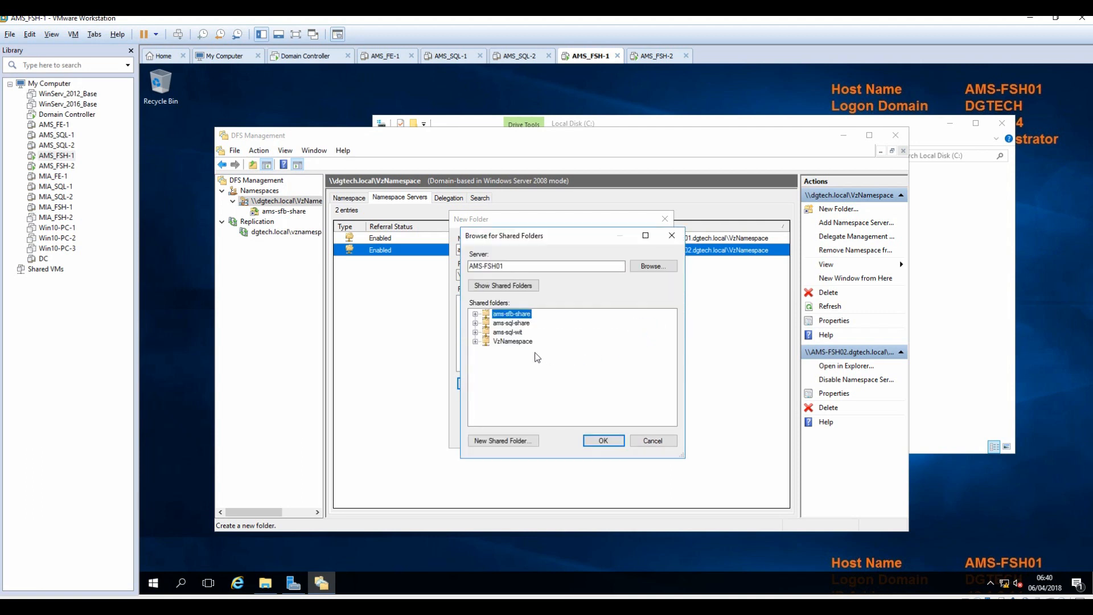
left_click(509, 324)
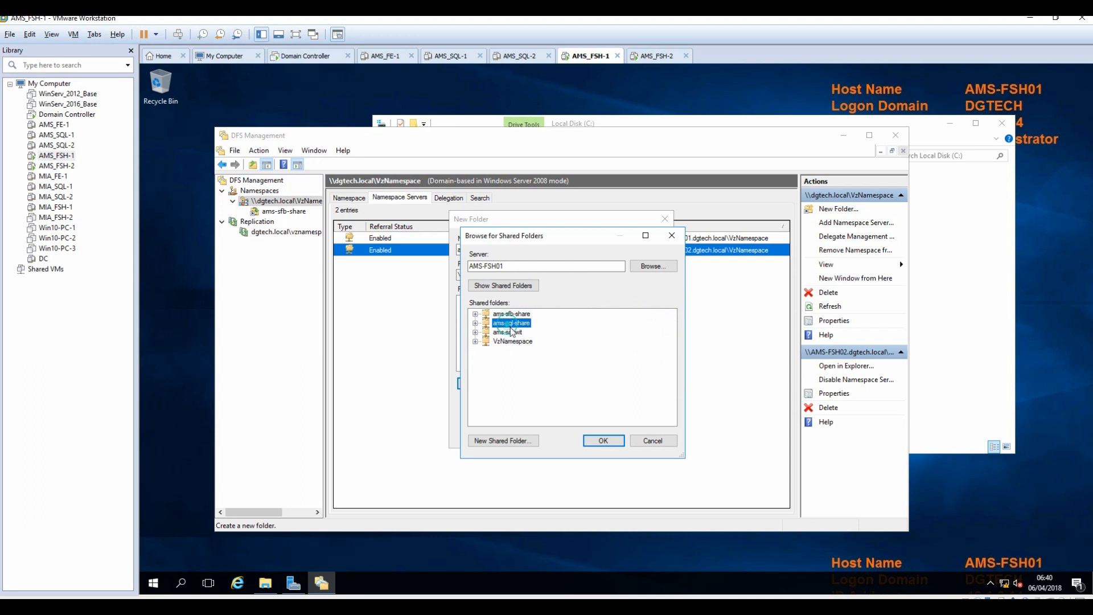
left_click(603, 441)
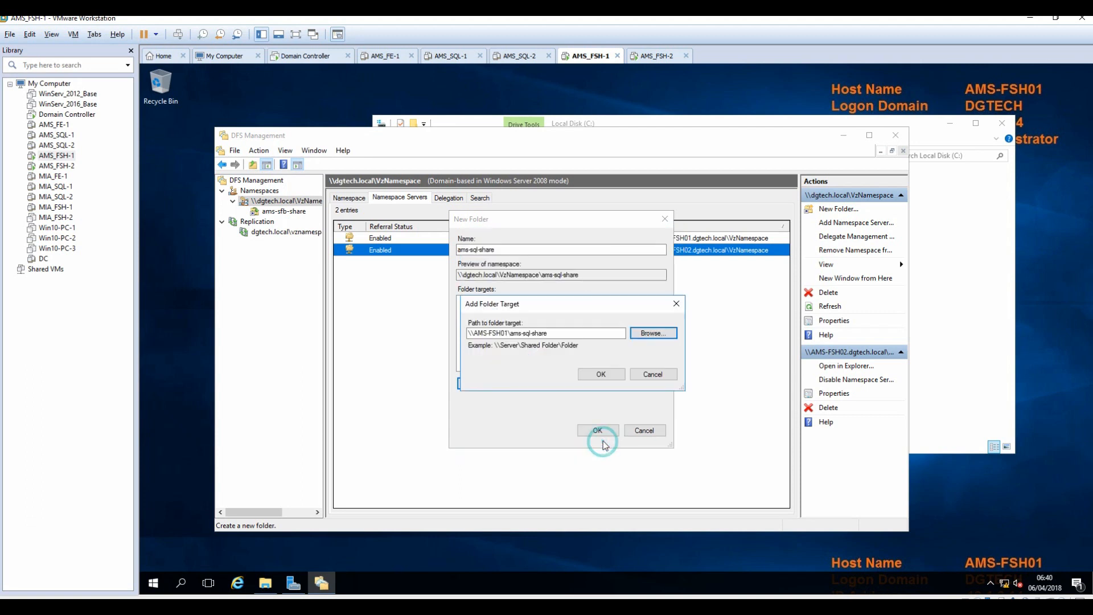
left_click(595, 376)
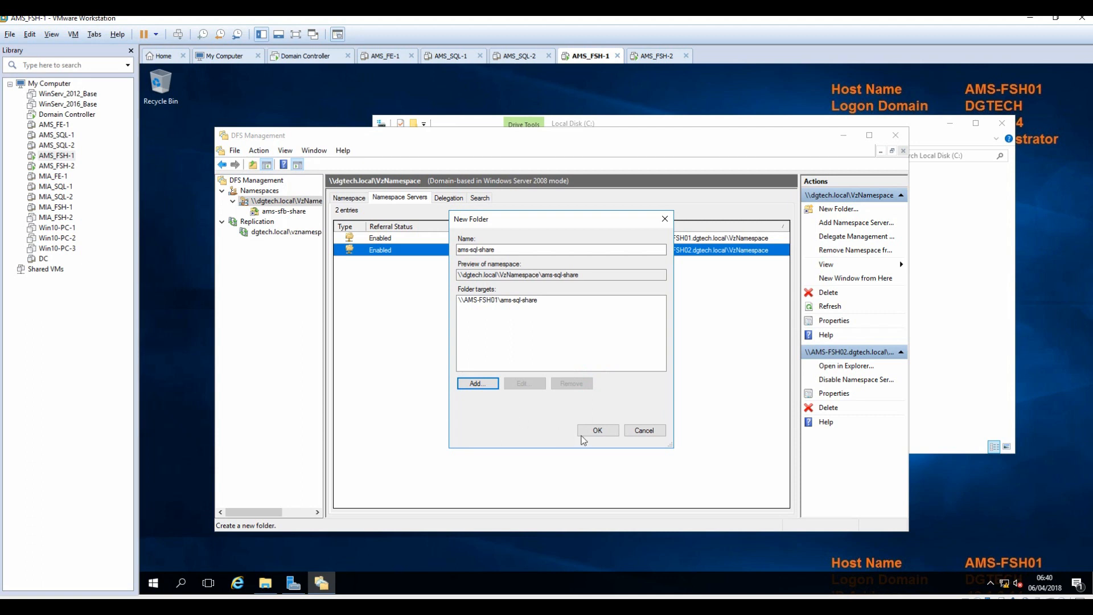
left_click(598, 430)
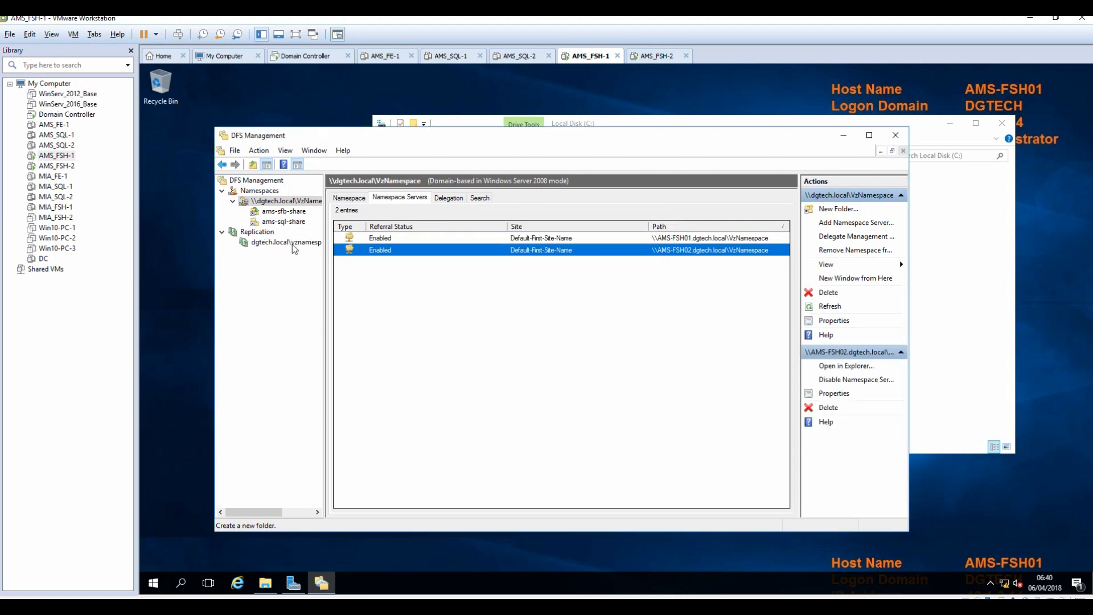
left_click(281, 222)
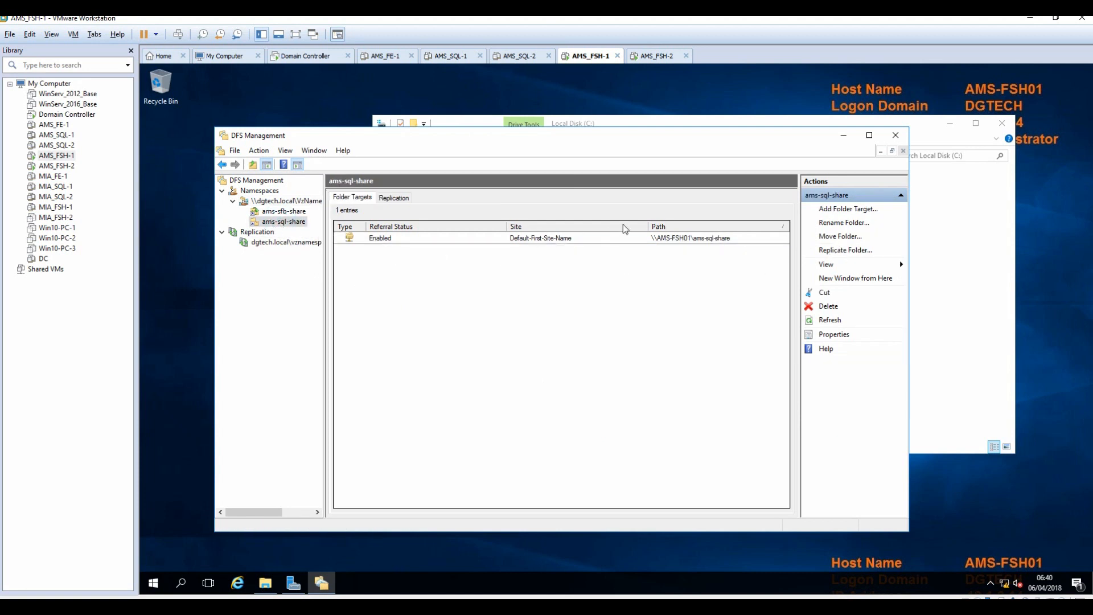
Add \\AMS-FSH02\ams-sql-share as the folder's second target and accept replication.
left_click(846, 210)
left_click(487, 290)
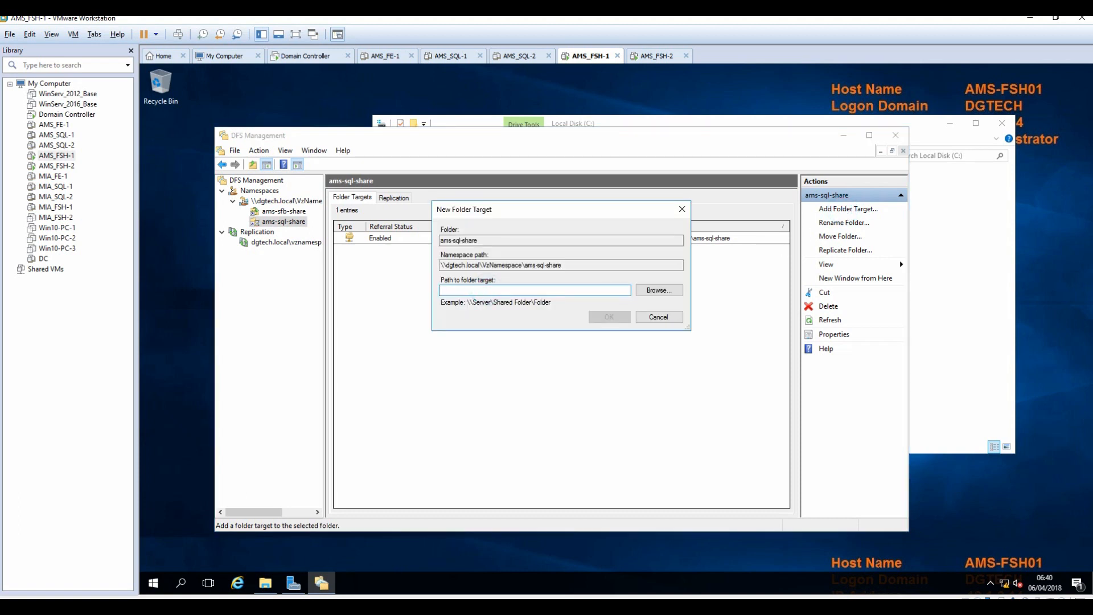
type("AMS-FSH02")
left_click(653, 291)
left_click_drag(543, 161, 546, 266)
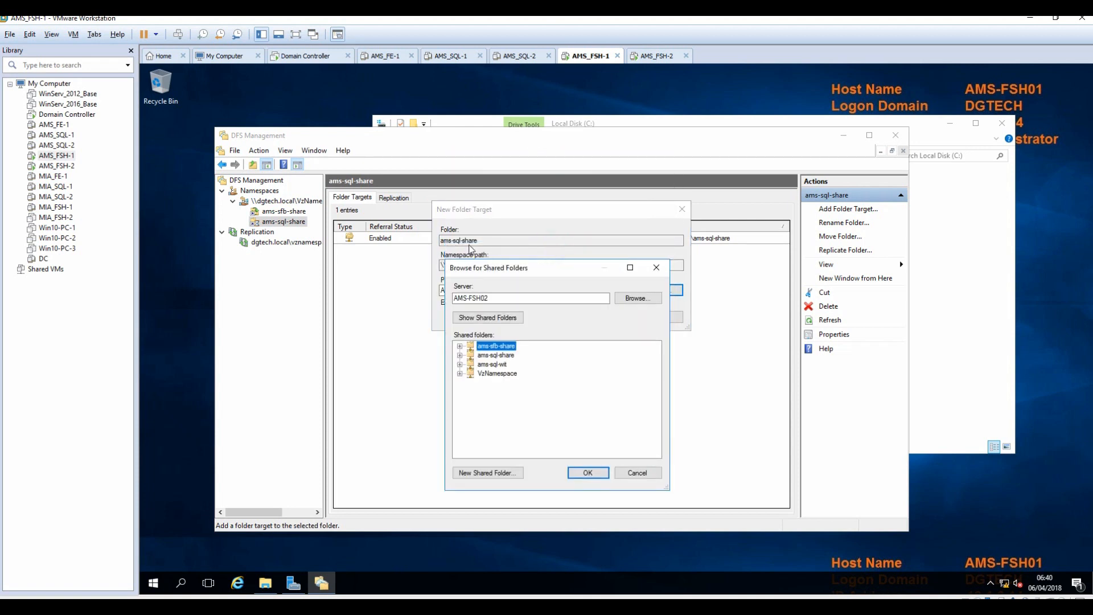
left_click(493, 356)
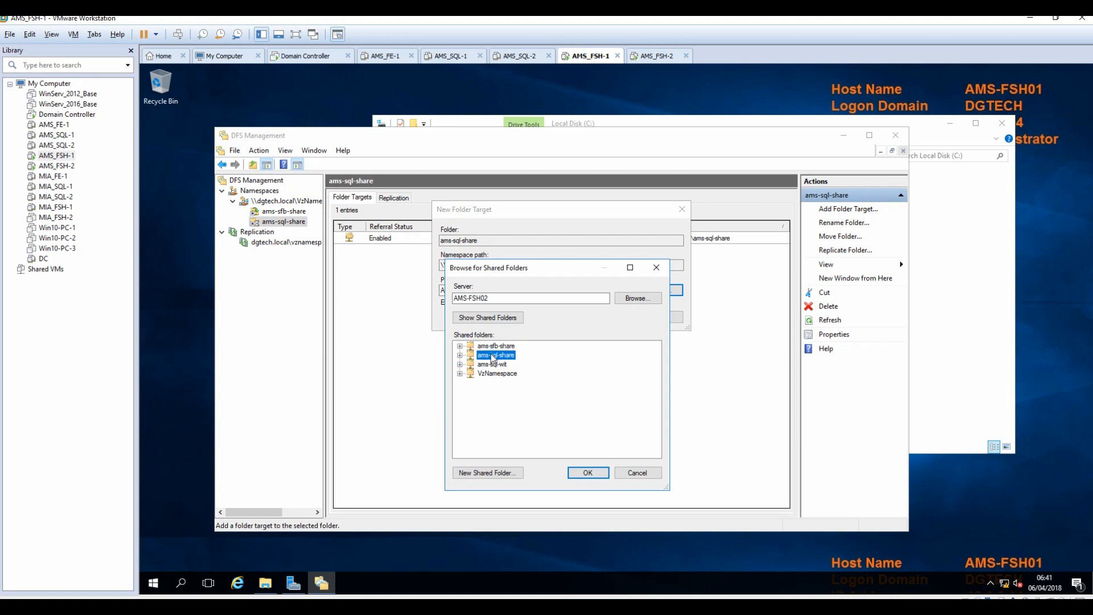
left_click(595, 478)
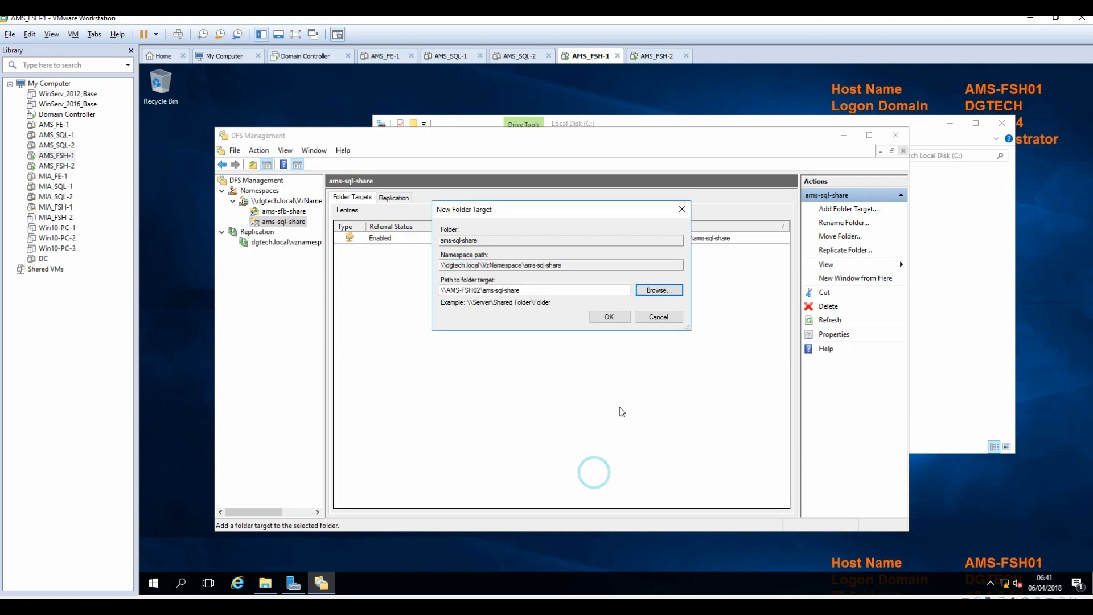
left_click(610, 319)
left_click(646, 373)
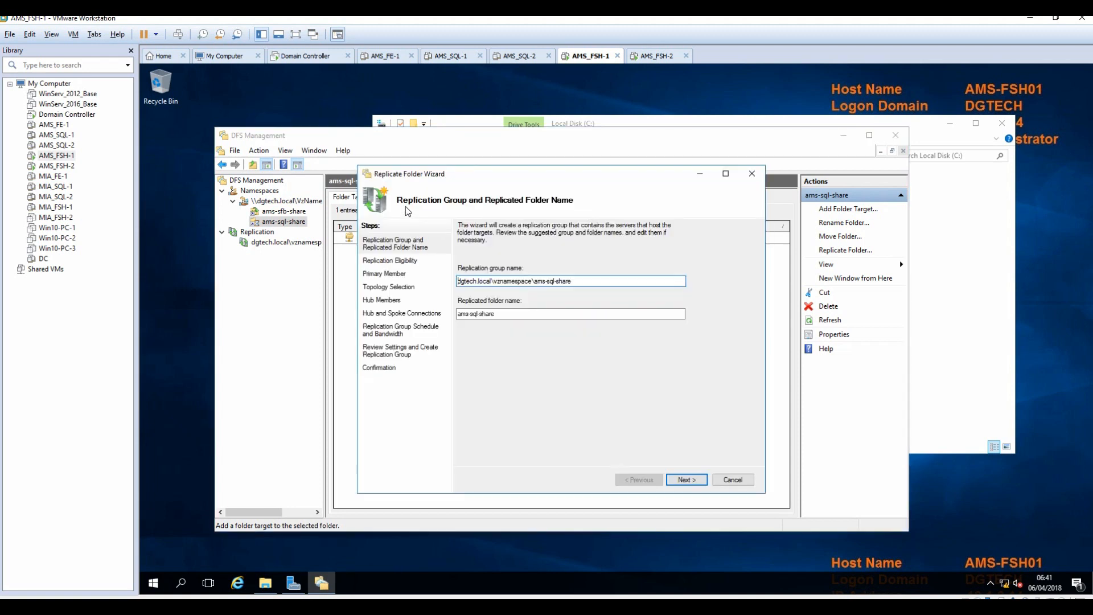
Create the ams-sql-share replication group with AMS-FSH01 primary, full mesh and full bandwidth.
left_click(694, 481)
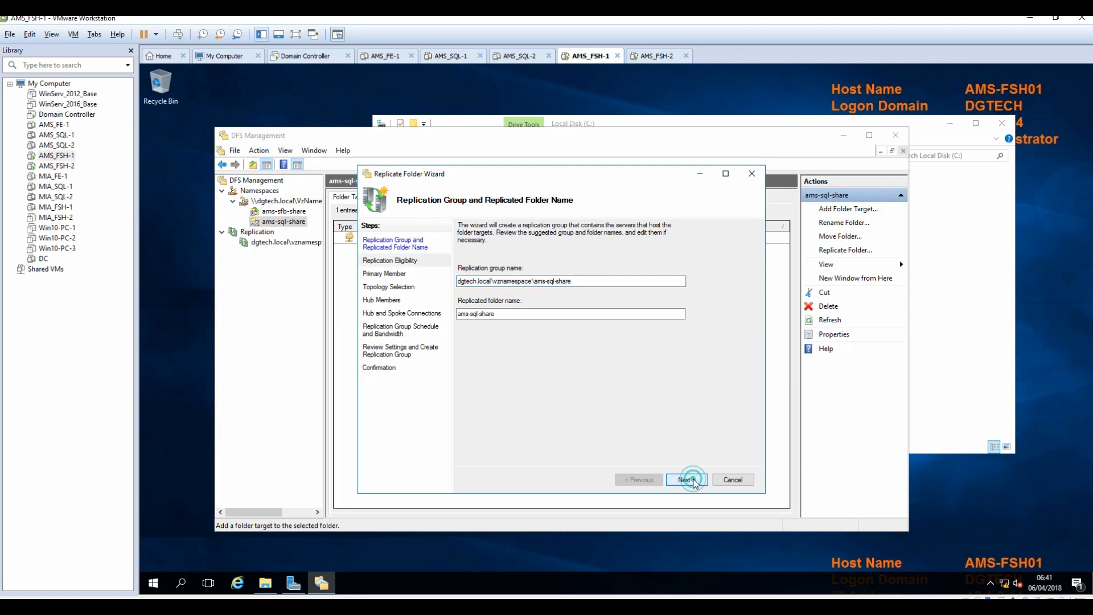
left_click(694, 481)
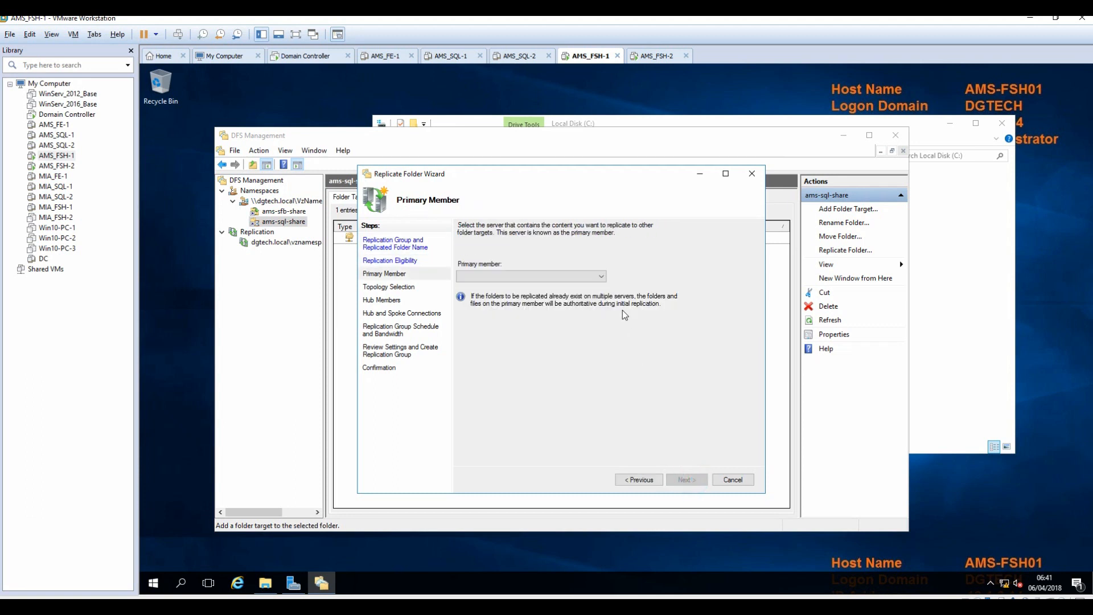
left_click(596, 276)
left_click(531, 284)
left_click(691, 481)
left_click(689, 480)
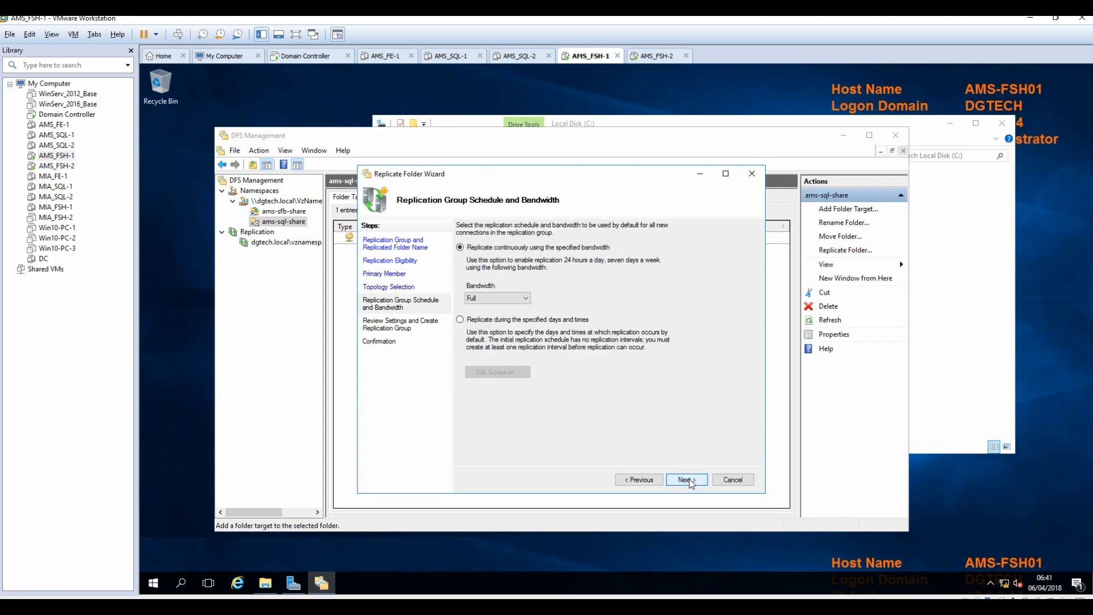
left_click(689, 480)
left_click(689, 480)
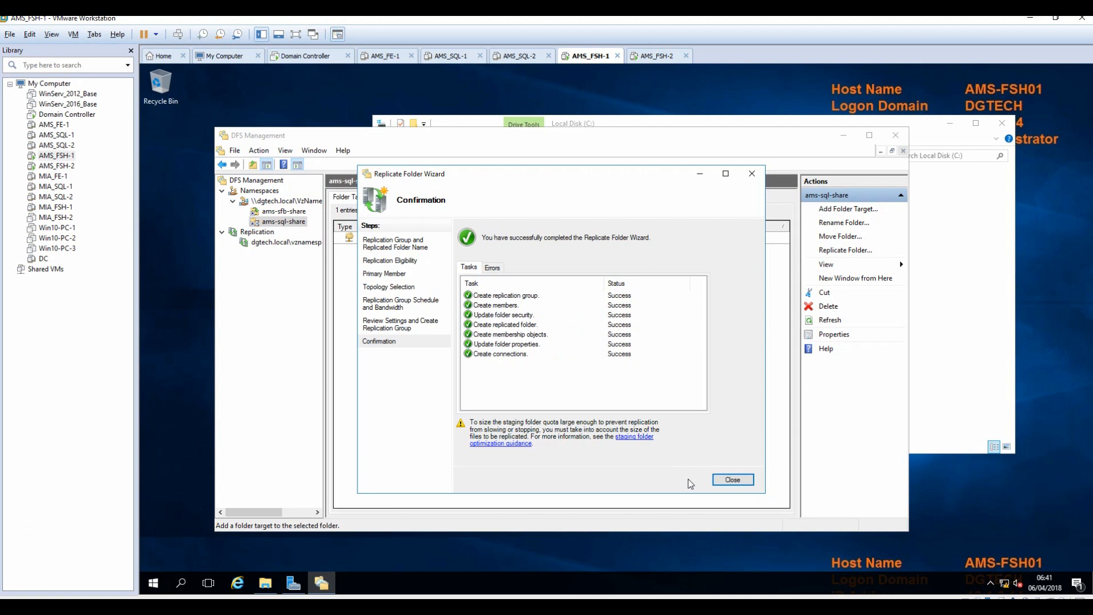
left_click(729, 480)
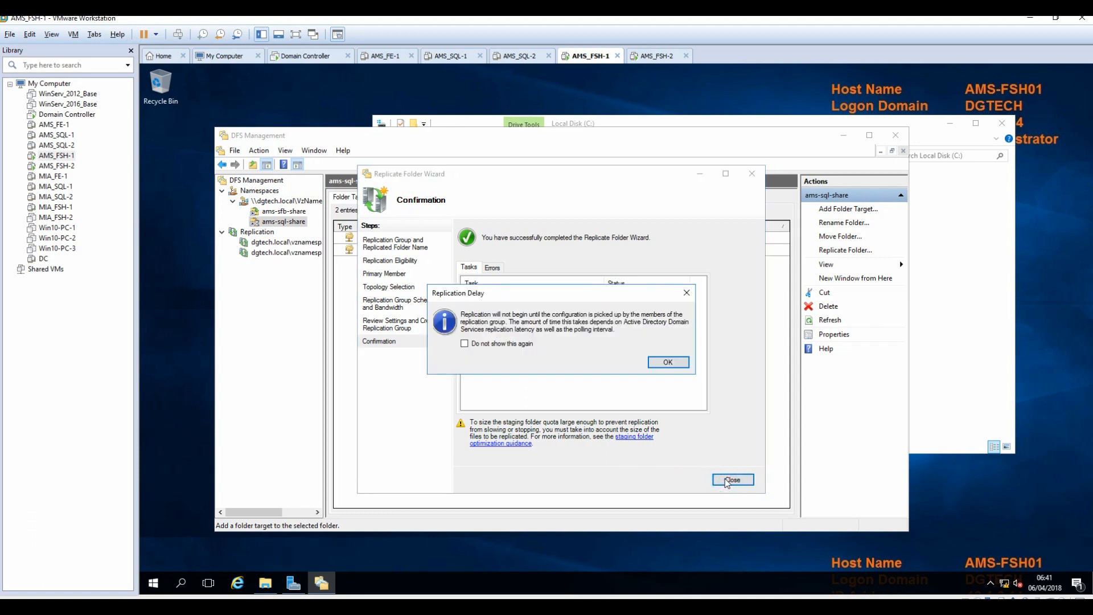
left_click(670, 361)
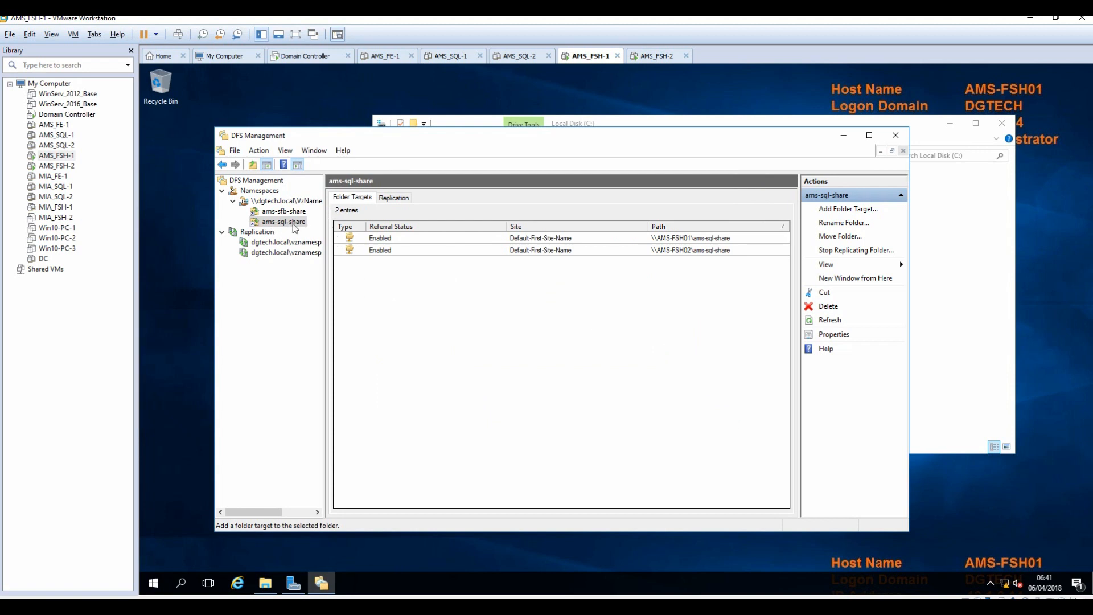
left_click(289, 201)
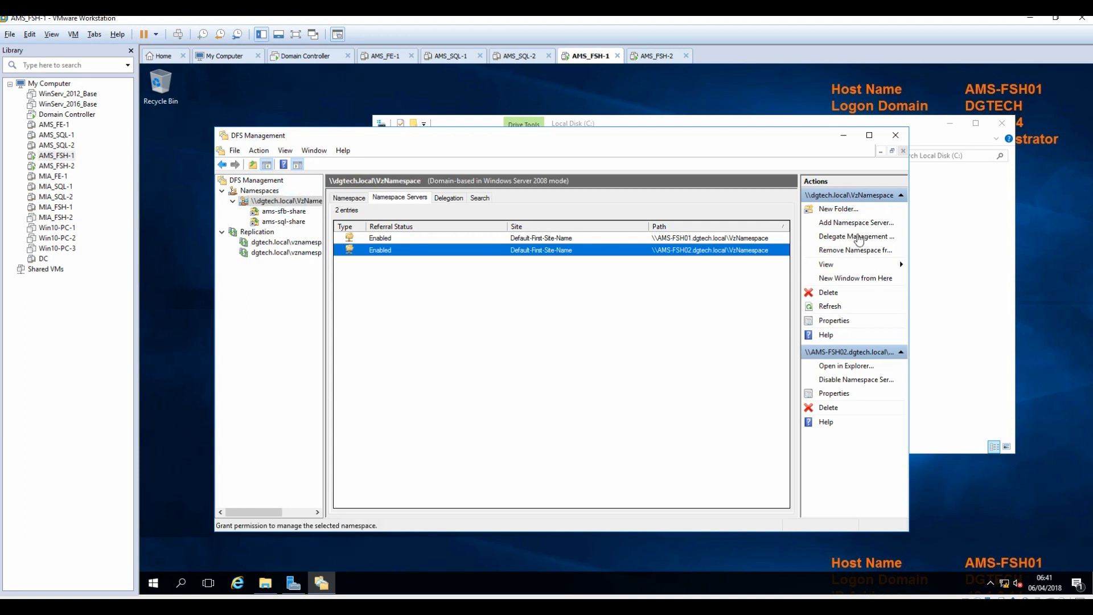
Start a new VzNamespace folder named 'ams-sql-wit', correcting a mistyped 'AMS'.
left_click(845, 213)
type("AMS")
key("BackSpace")
key("BackSpace")
key("BackSpace")
type("ams-s")
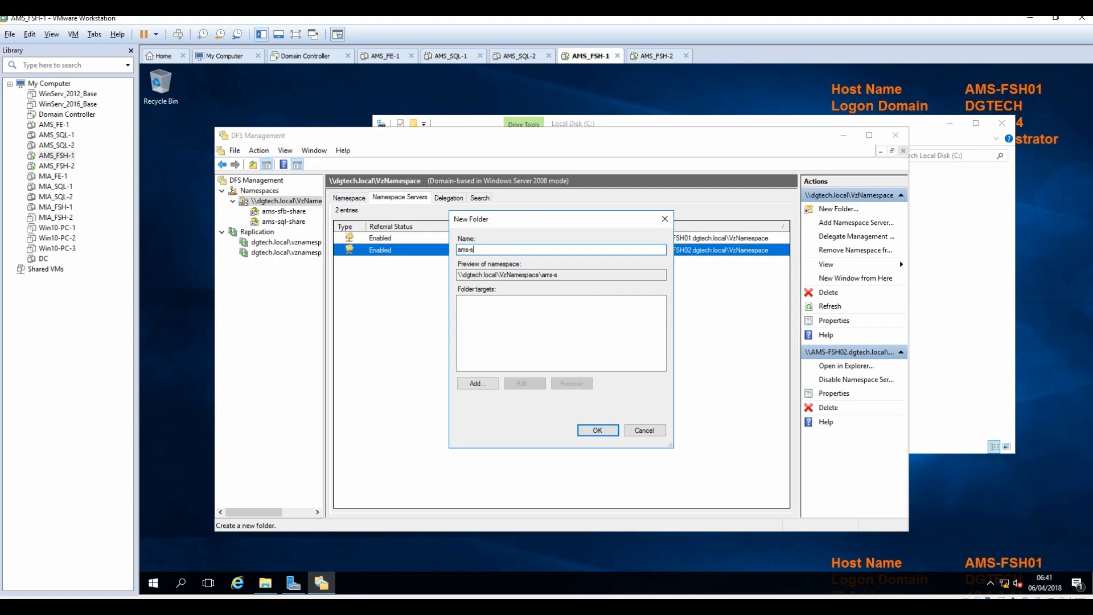
type("ql-wit")
Give ams-sql-wit the target \\AMS-FSH01\ams-sql-wit and create the folder.
left_click(468, 384)
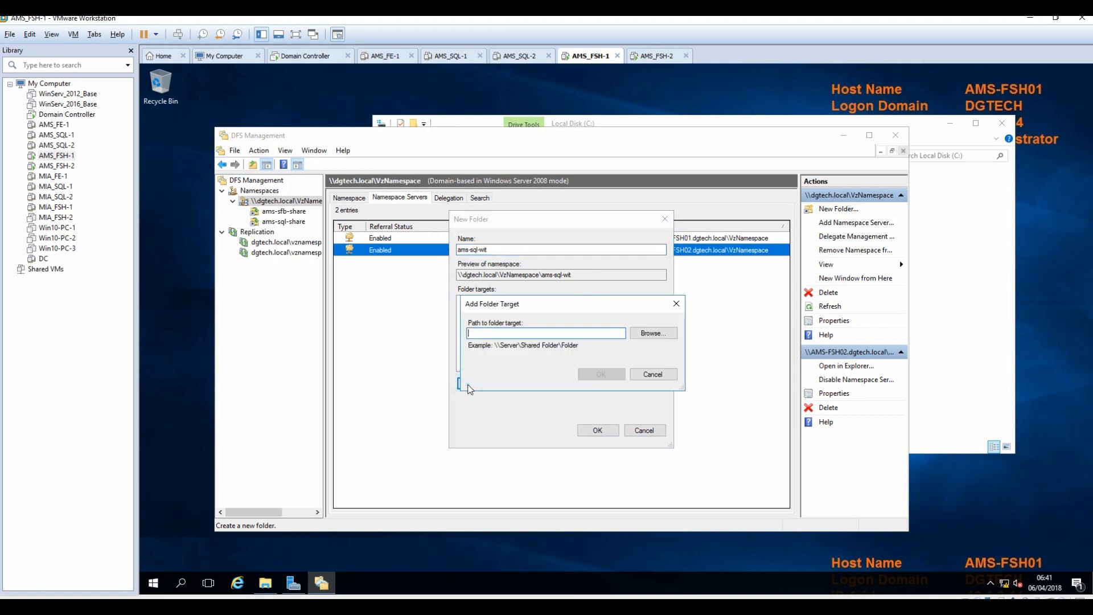
type("AMS-FSH")
left_click(656, 334)
left_click_drag(594, 237, 591, 279)
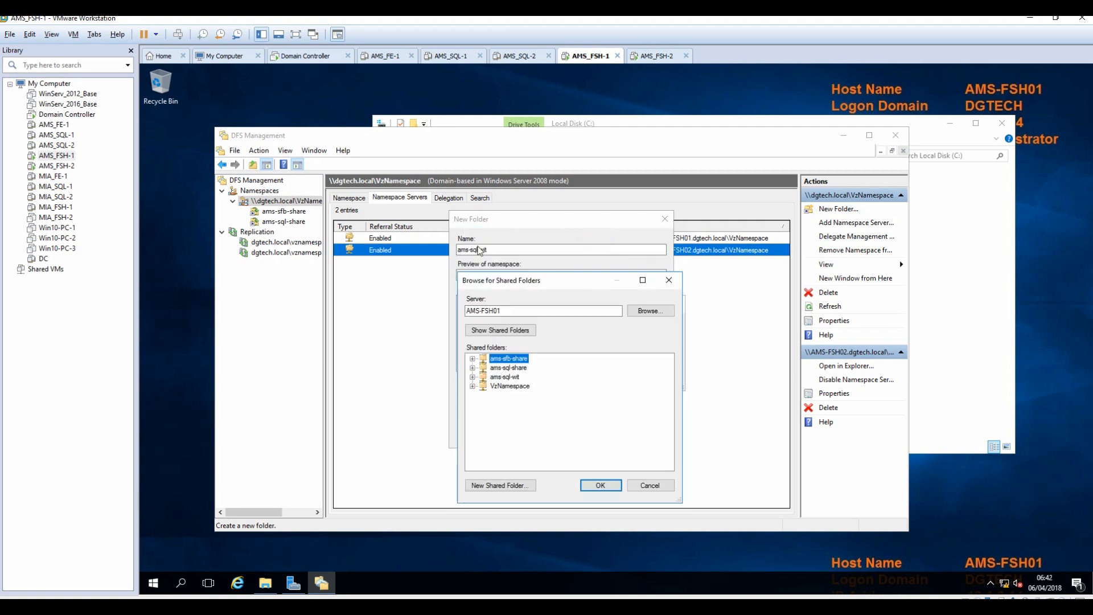
left_click(509, 376)
left_click(603, 486)
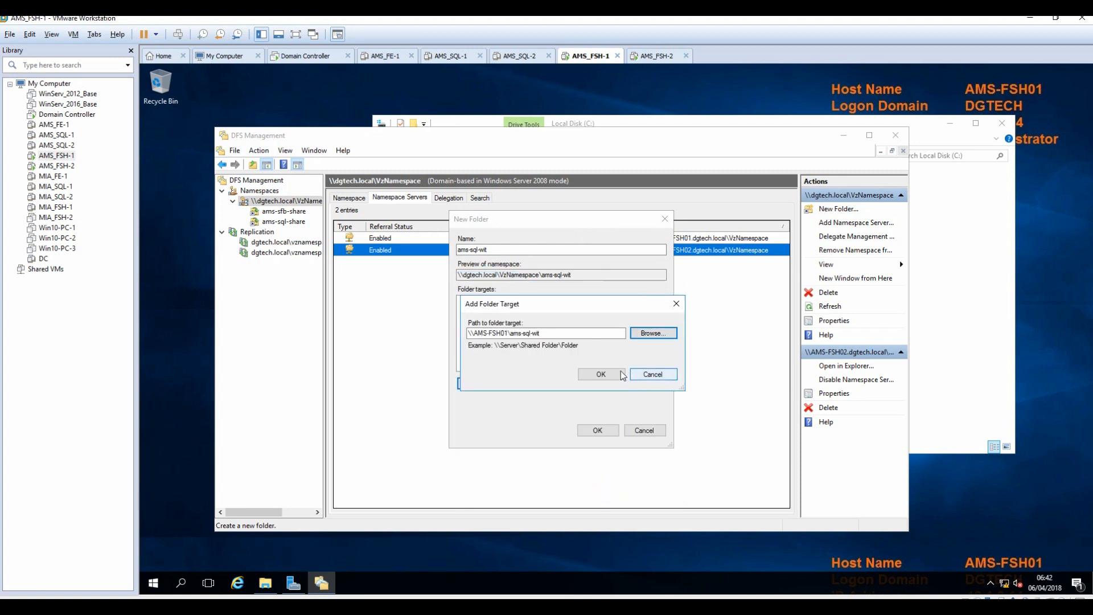
left_click(601, 374)
left_click(604, 433)
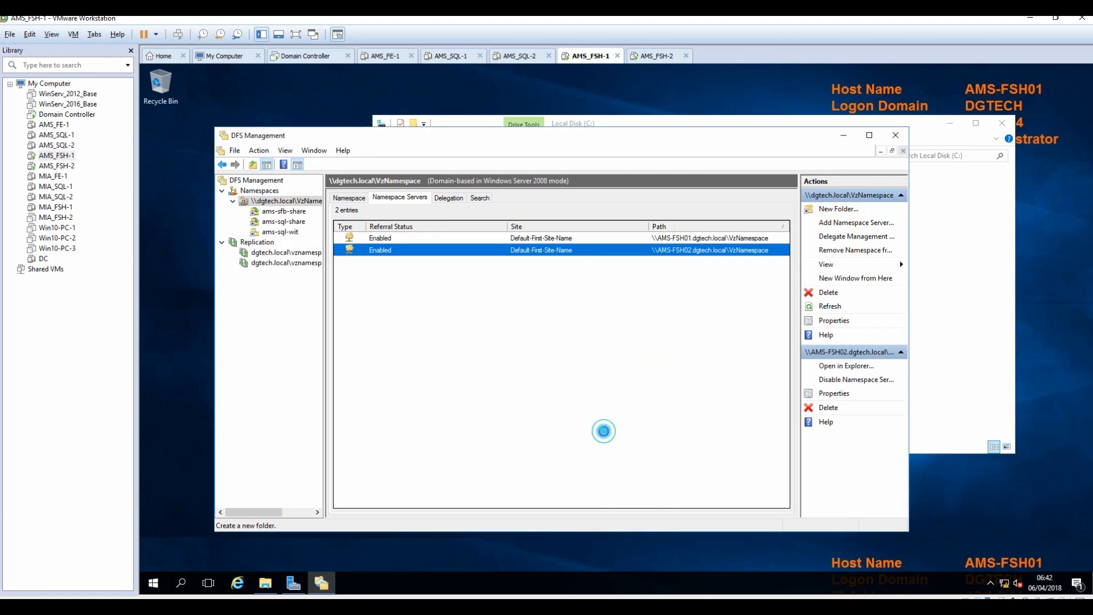
left_click(289, 232)
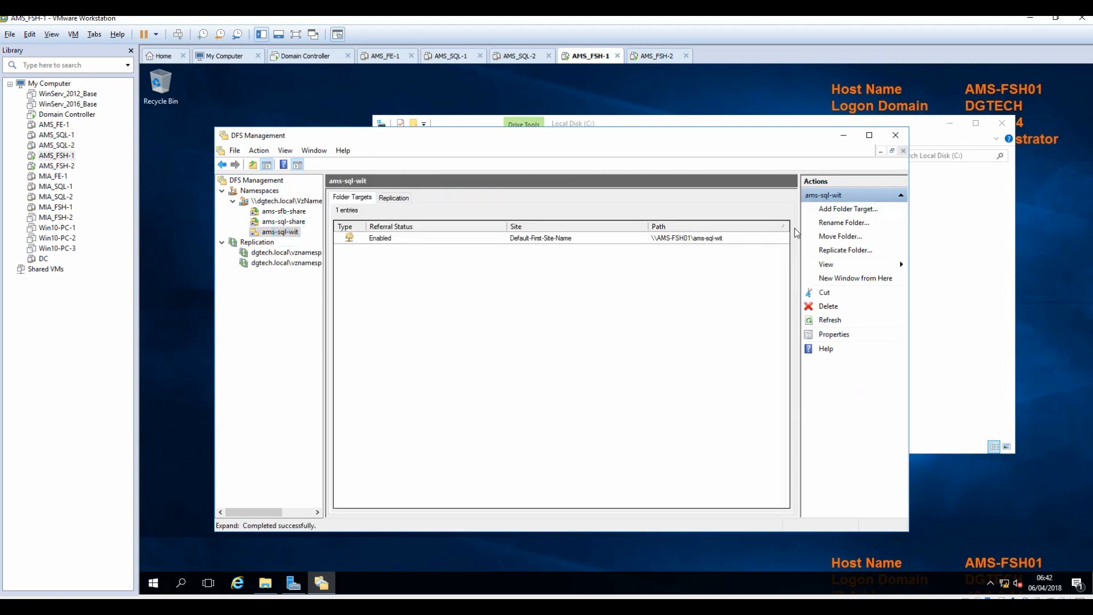
left_click(852, 211)
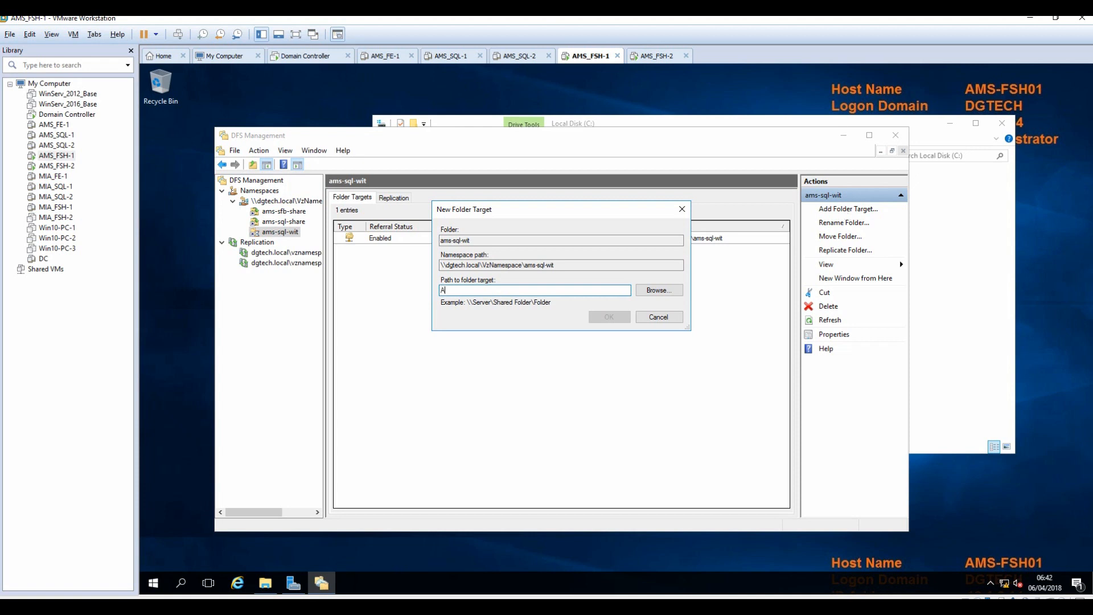
Add \\AMS-FSH02\ams-sql-wit as the second folder target and accept replication.
type("AMS-FSH02")
left_click(649, 292)
left_click_drag(578, 158, 569, 273)
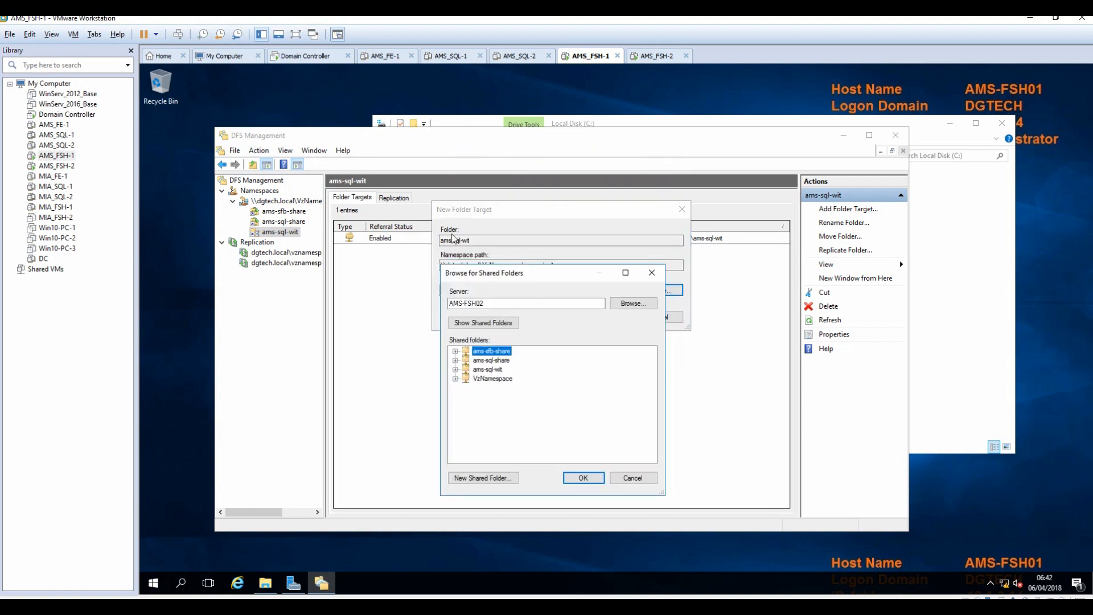
left_click(488, 370)
left_click(586, 477)
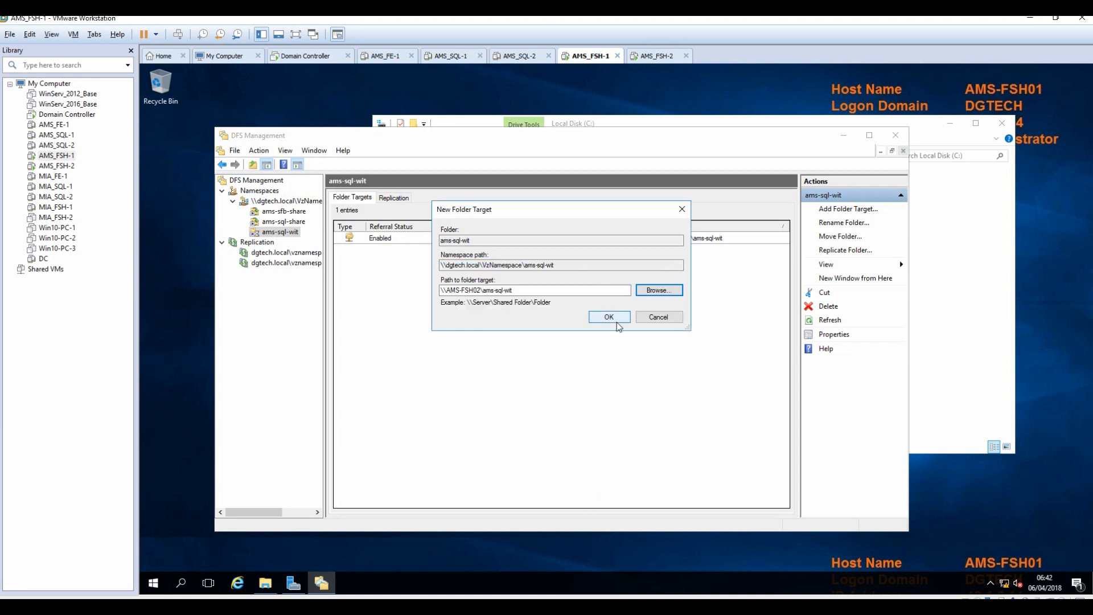
left_click(618, 316)
left_click(644, 379)
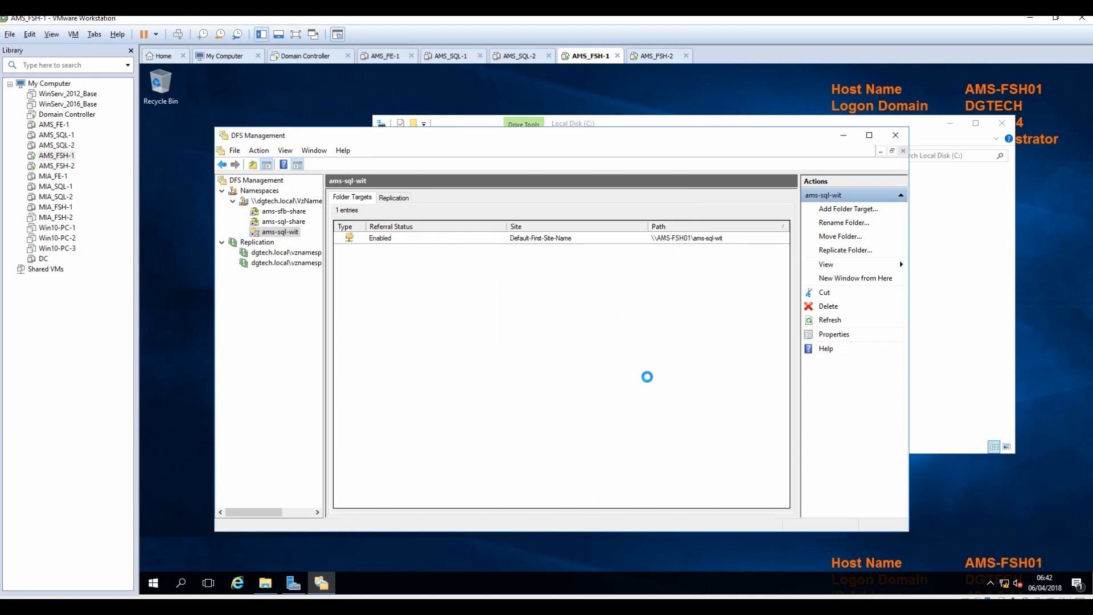
Create the ams-sql-wit replication group with AMS-FSH01 as primary, then switch to the Domain Controller VM.
left_click(688, 482)
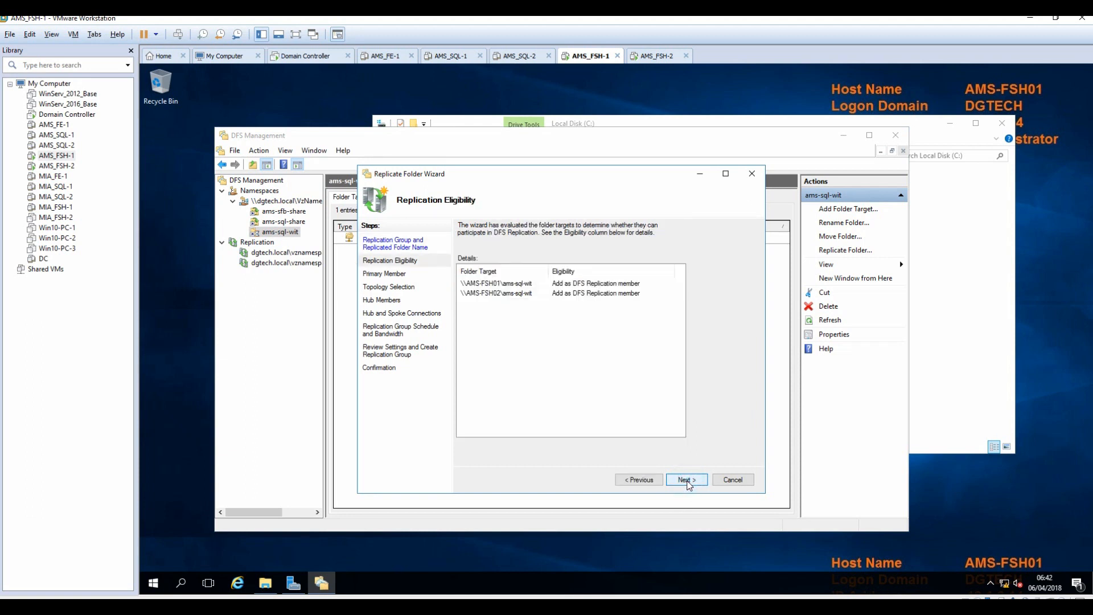
left_click(687, 480)
left_click(586, 277)
left_click(484, 285)
left_click(686, 480)
left_click(685, 480)
left_click(683, 481)
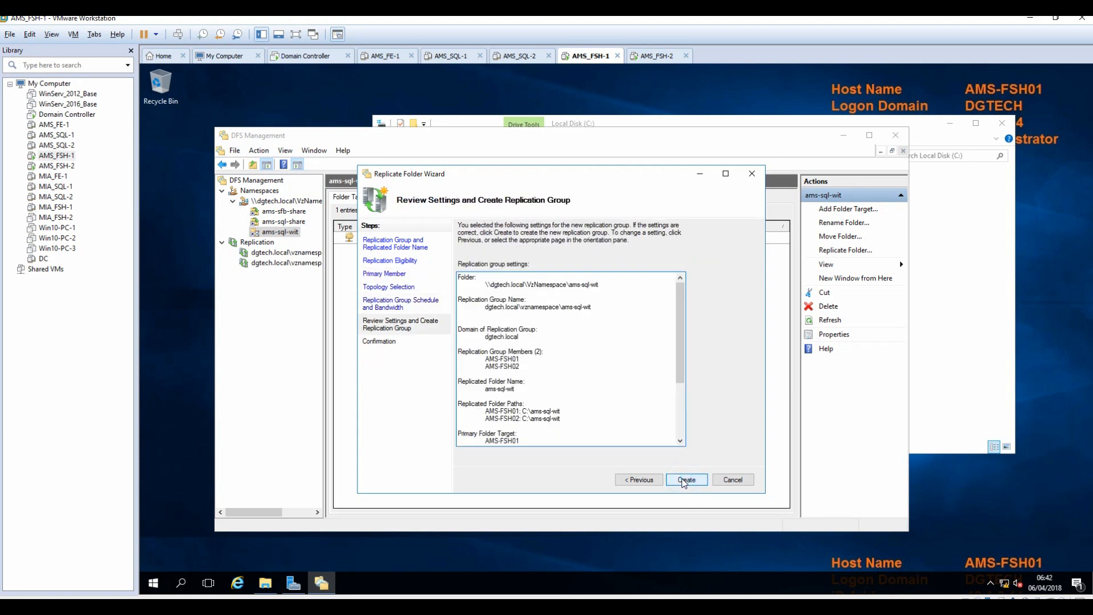
left_click(685, 481)
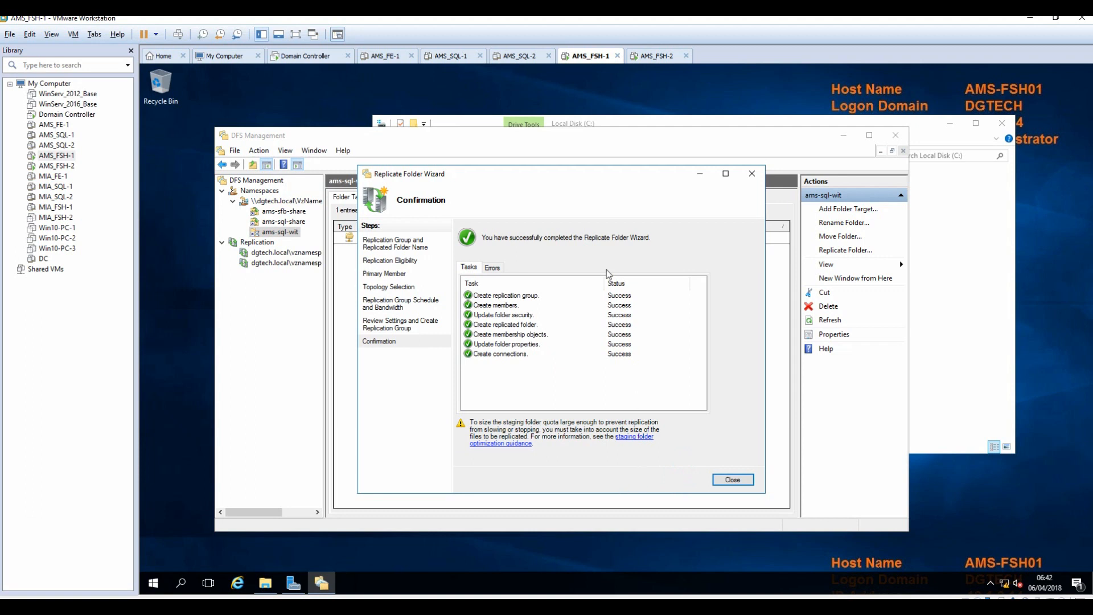
left_click(730, 480)
key("Return")
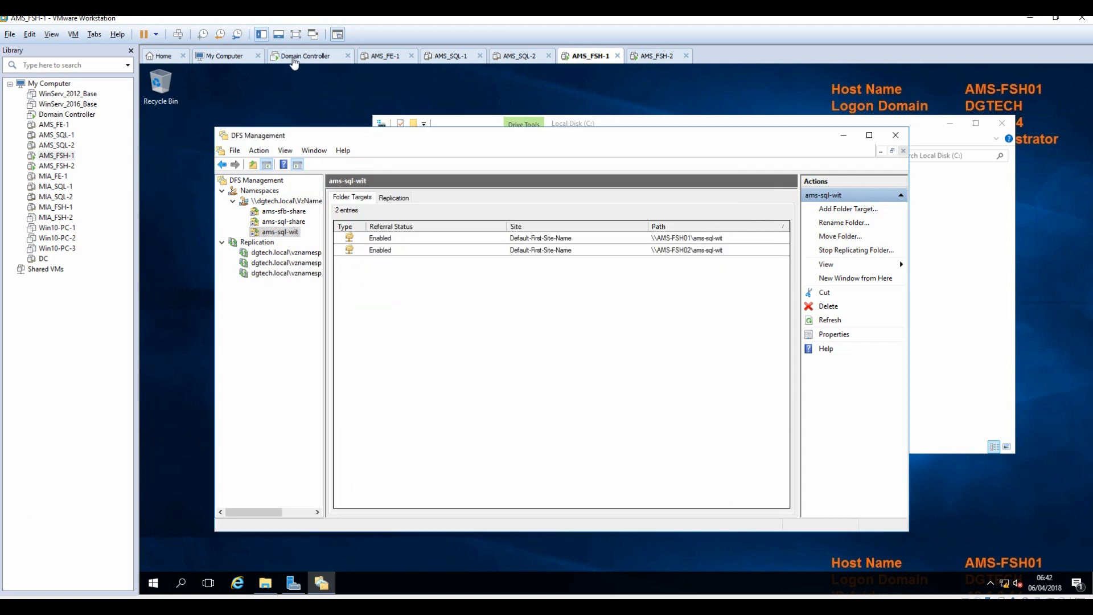
left_click(296, 57)
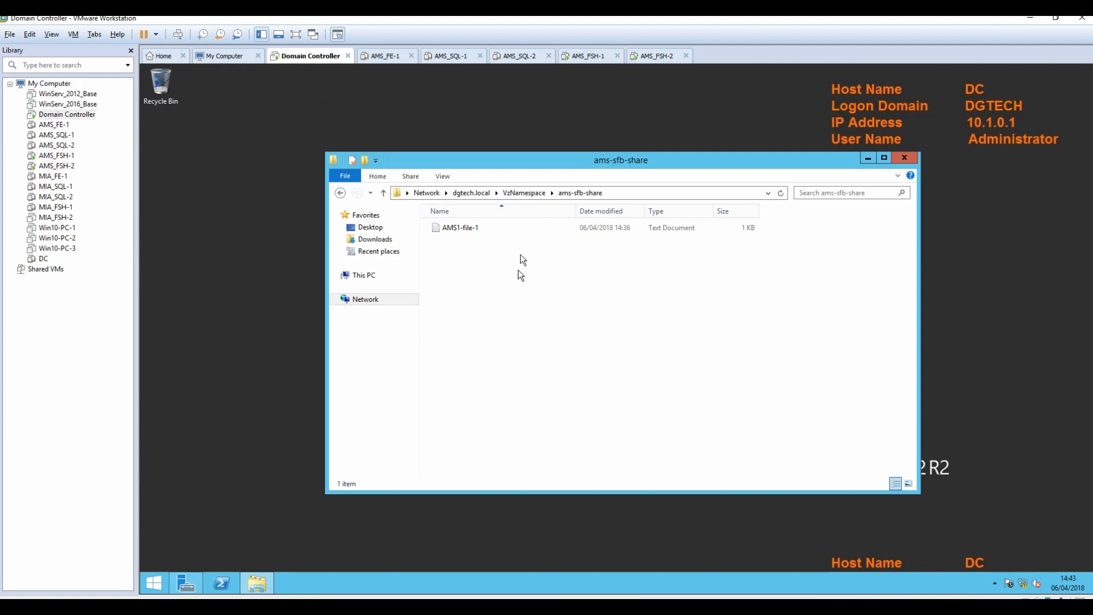
Open ams-sql-share and ams-sql-wit under VzNamespace to confirm both are empty, then minimize Explorer.
left_click(517, 193)
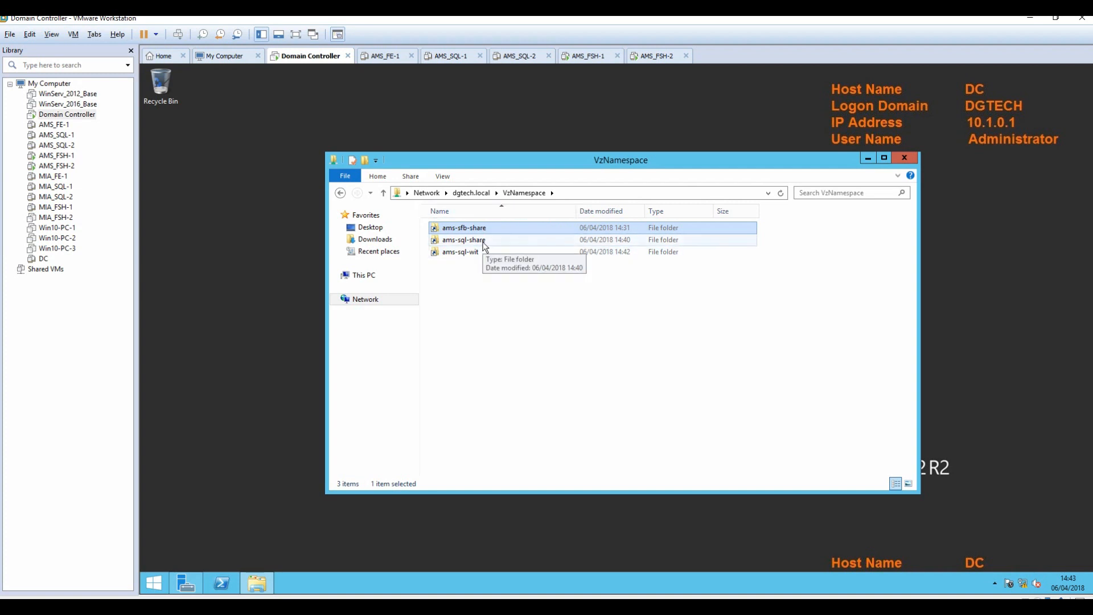
double_click(464, 239)
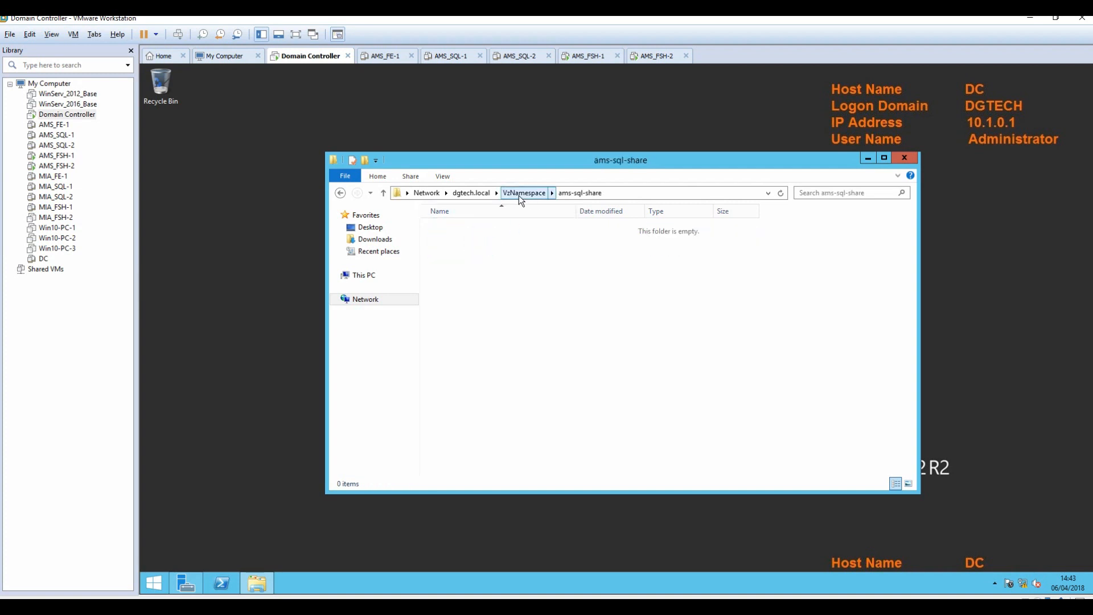
left_click(520, 194)
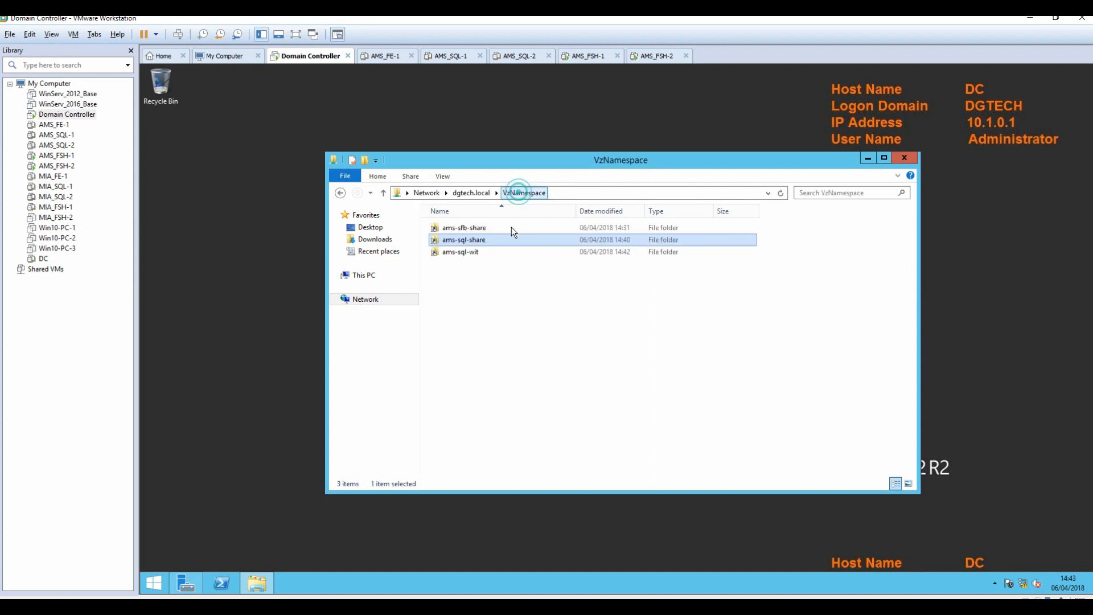
double_click(471, 252)
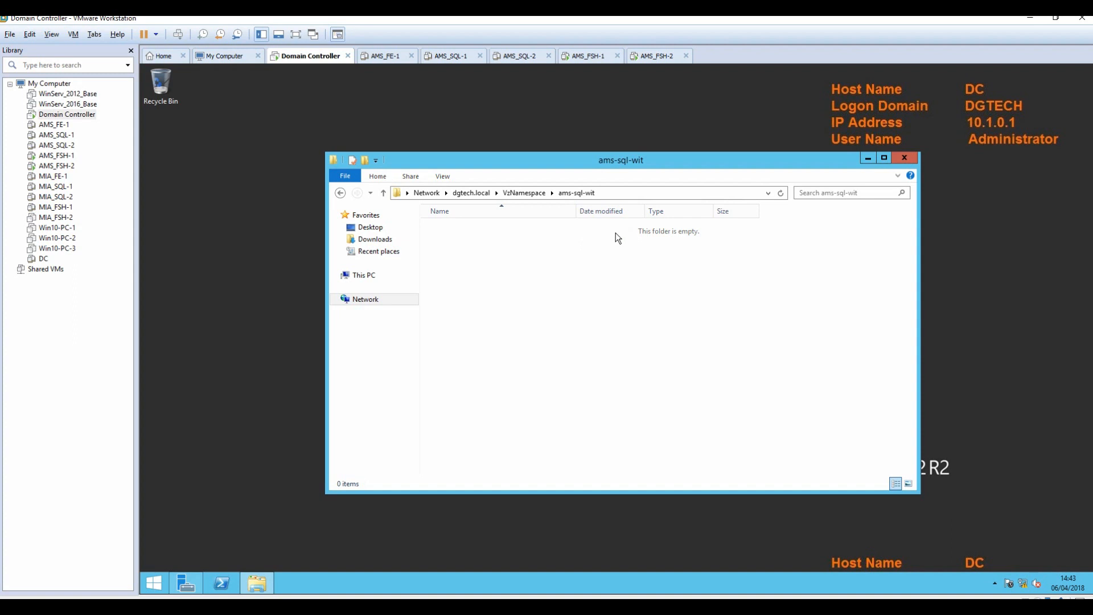
left_click(521, 194)
left_click(868, 161)
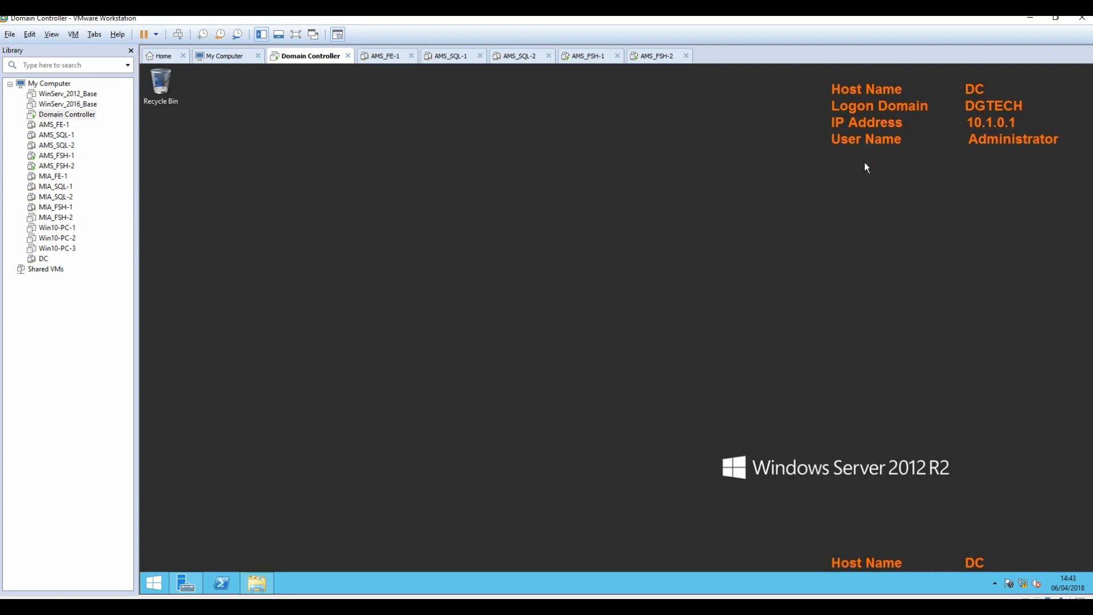
On AMS_FSH-2, launch DFS Management from Server Manager's Tools and widen its window.
left_click(586, 56)
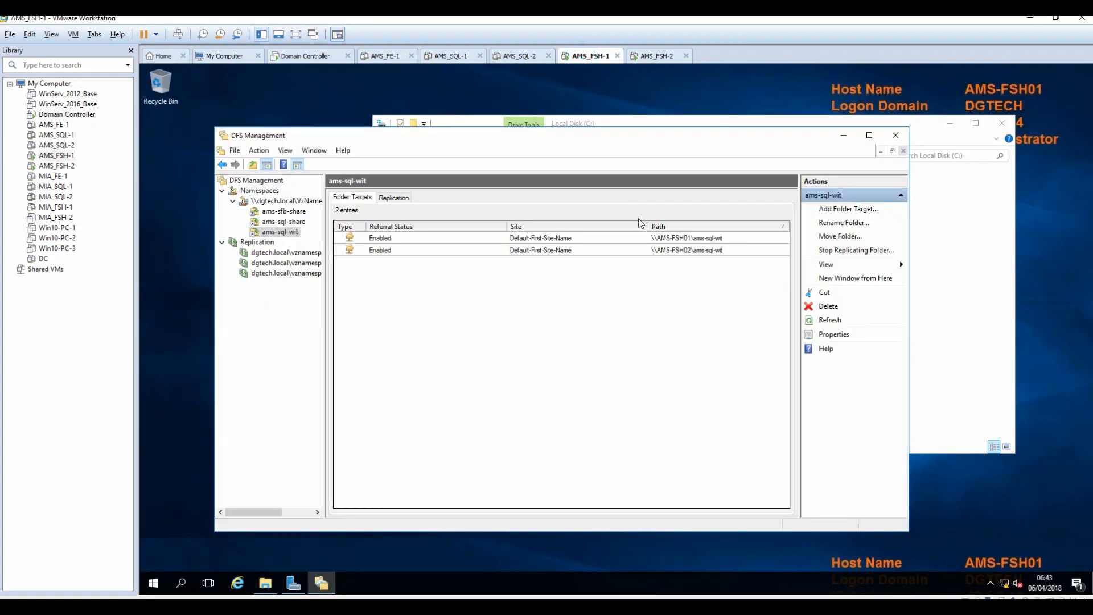
left_click(659, 64)
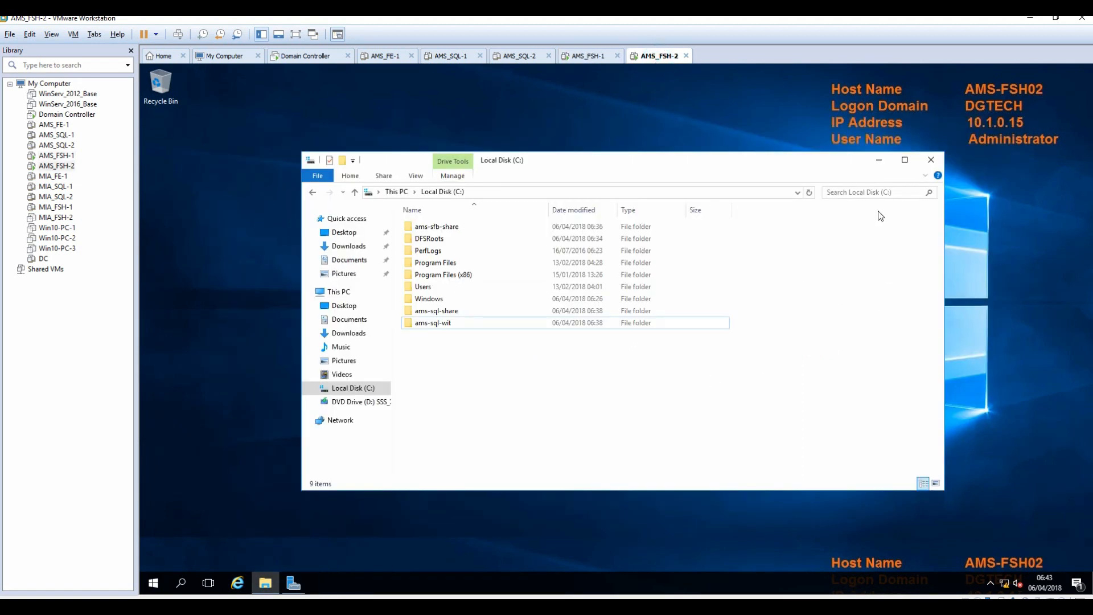
left_click(879, 162)
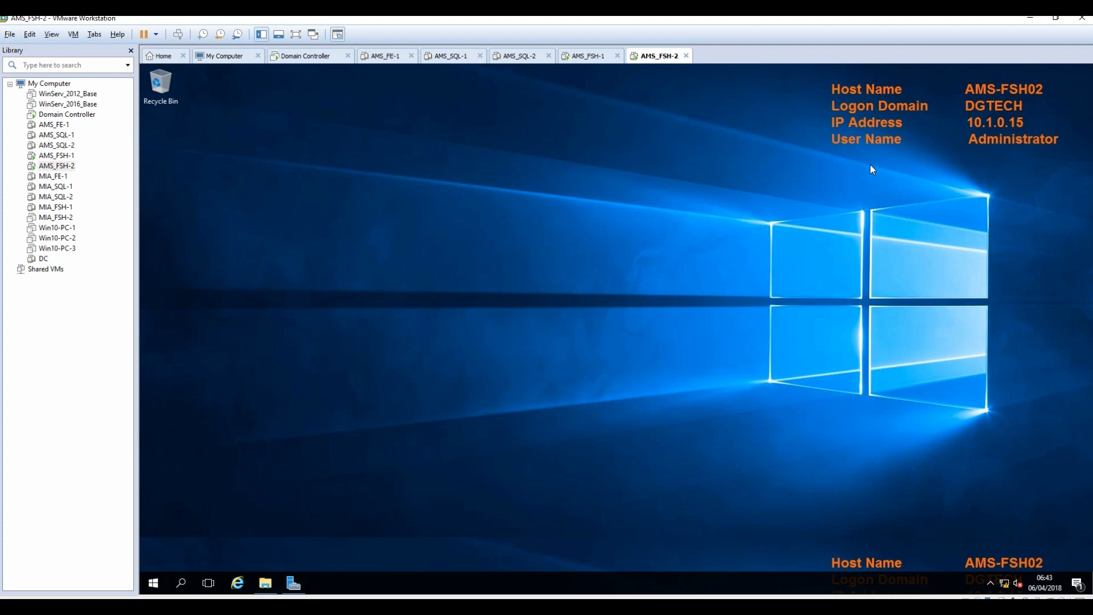
left_click(294, 585)
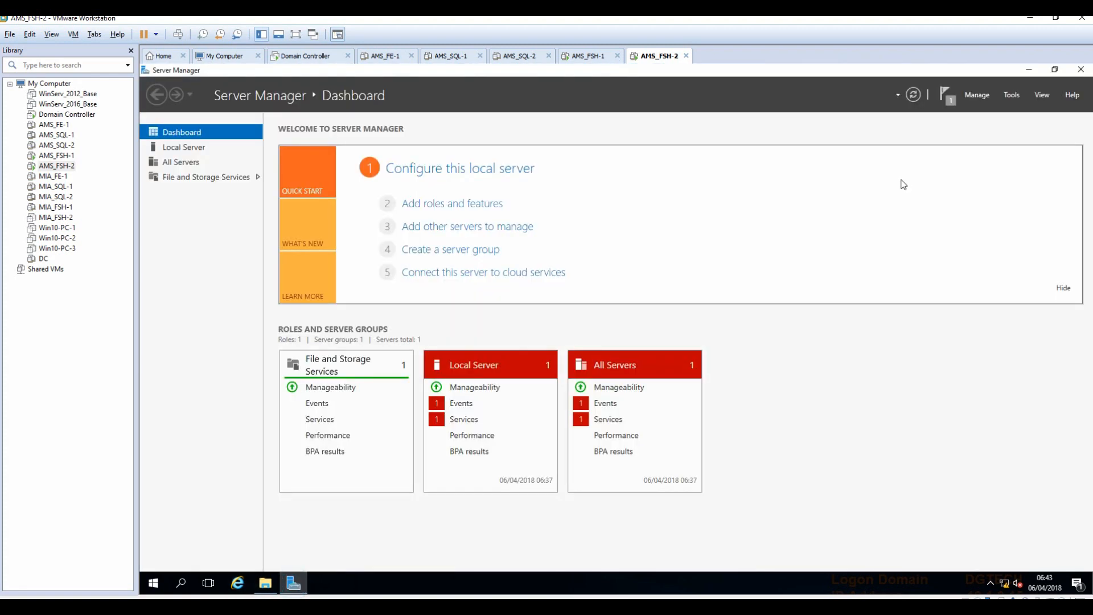
left_click(1013, 95)
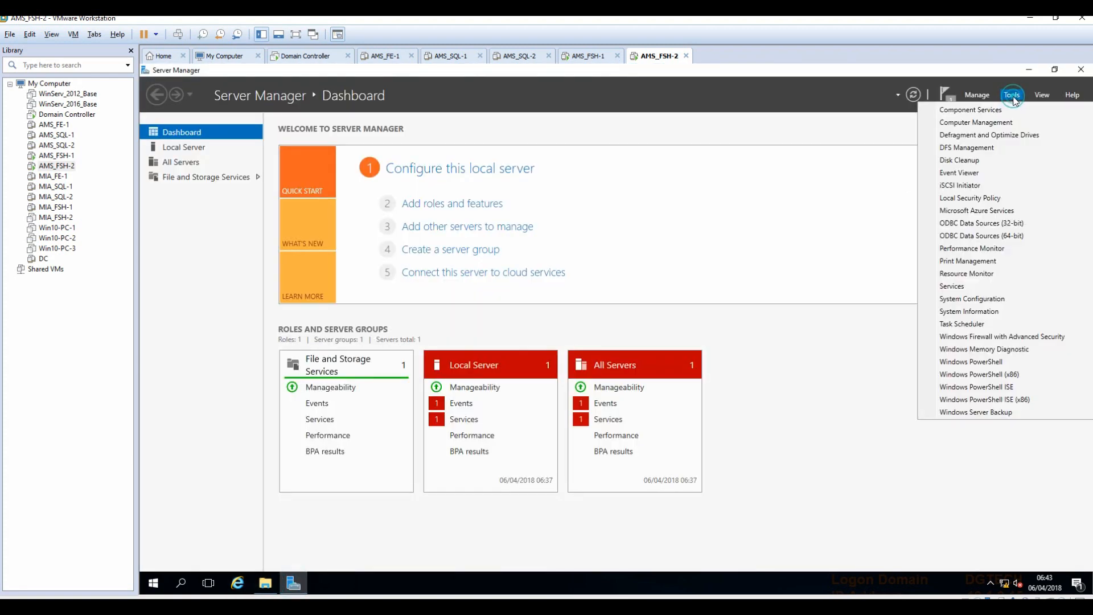
left_click(973, 148)
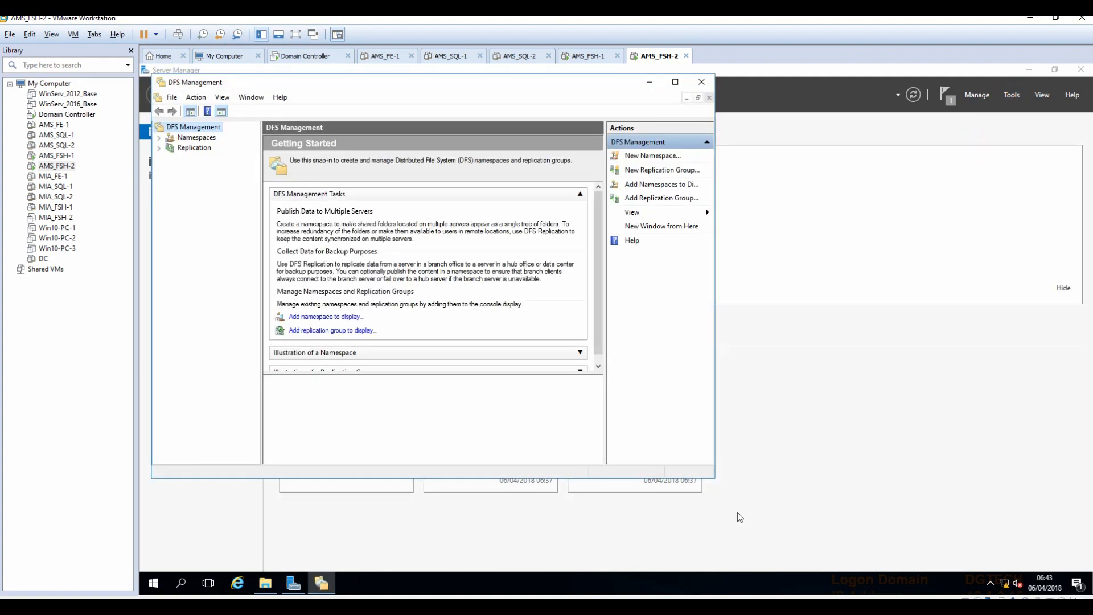
left_click_drag(715, 482, 974, 501)
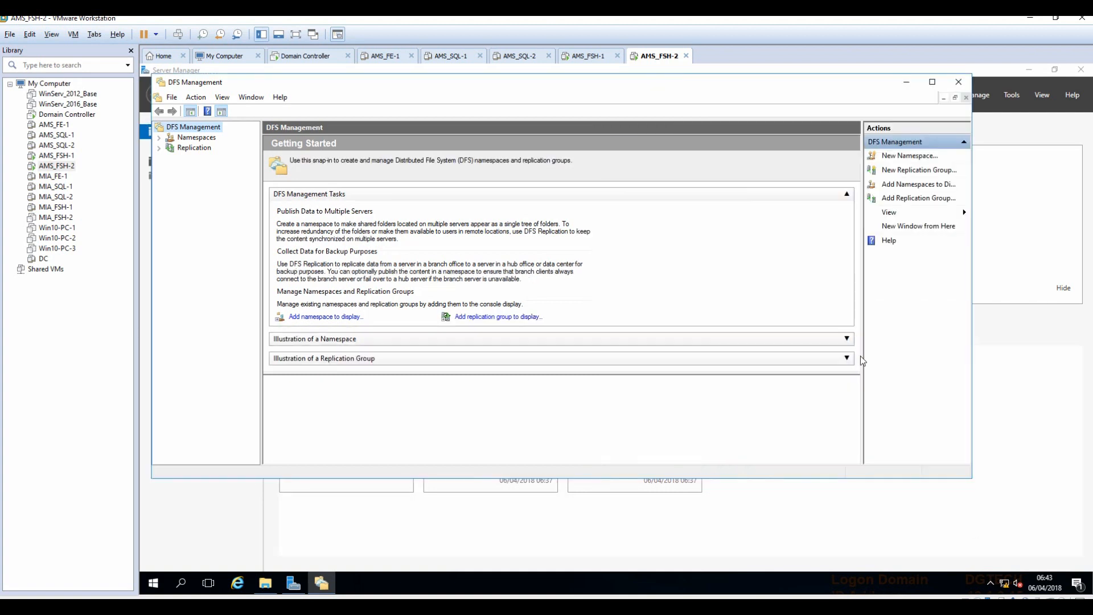
Expand Namespaces, VzNamespace and Replication, and show the ams-sfb-share folder targets.
left_click(585, 57)
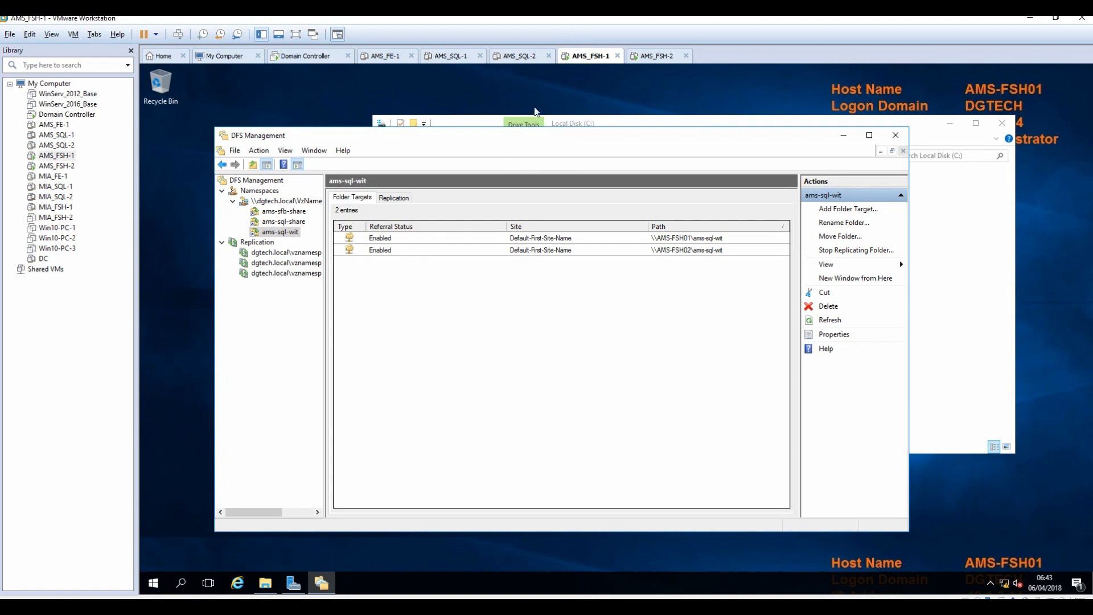
left_click(655, 57)
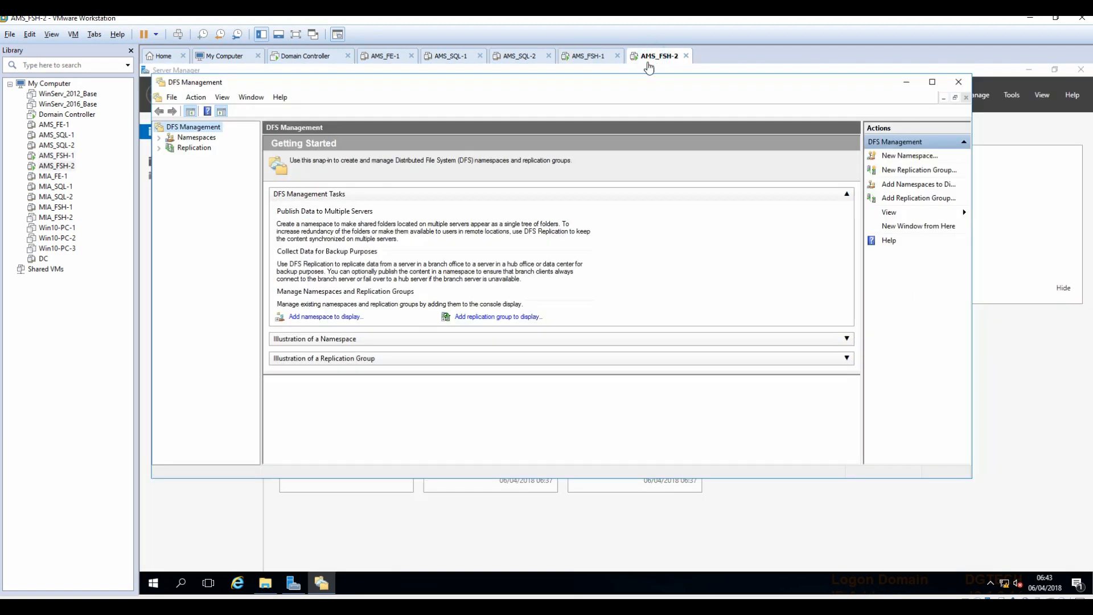
left_click(159, 138)
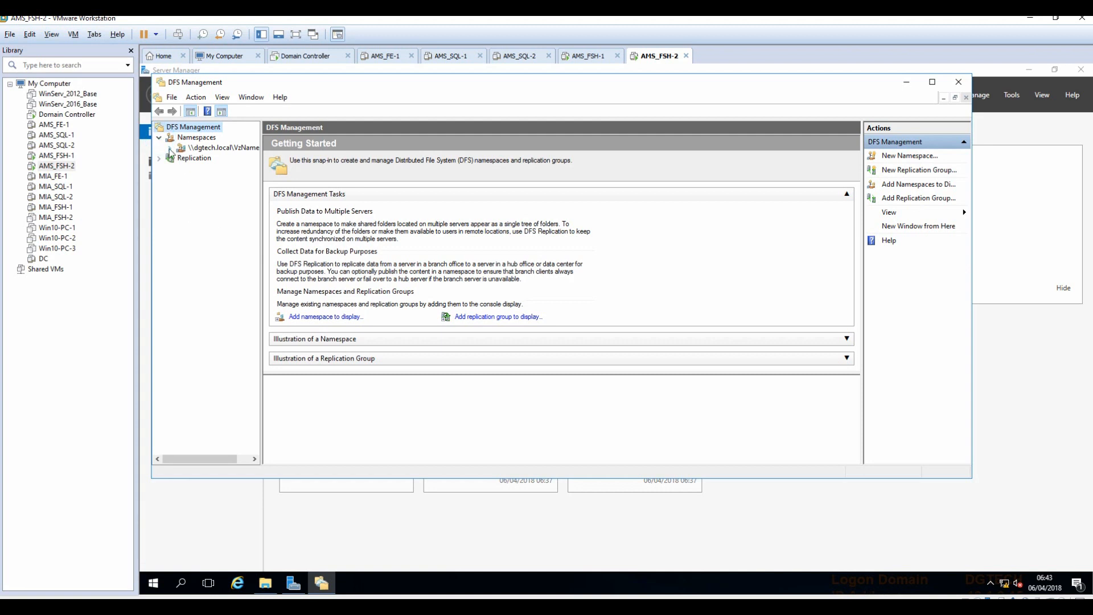
left_click(170, 148)
left_click_drag(262, 215, 363, 230)
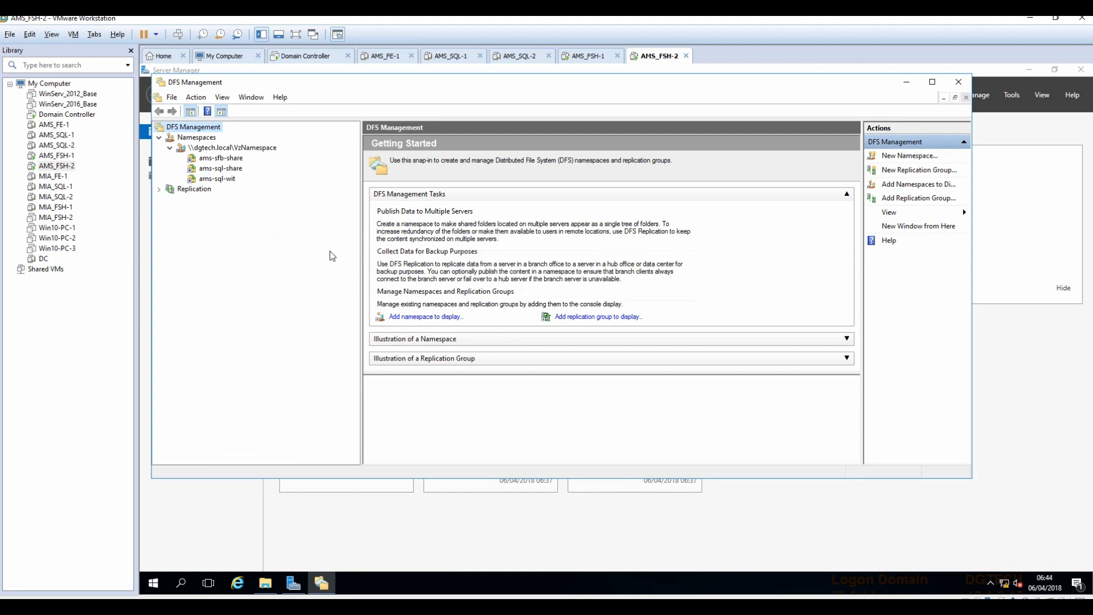
left_click(159, 190)
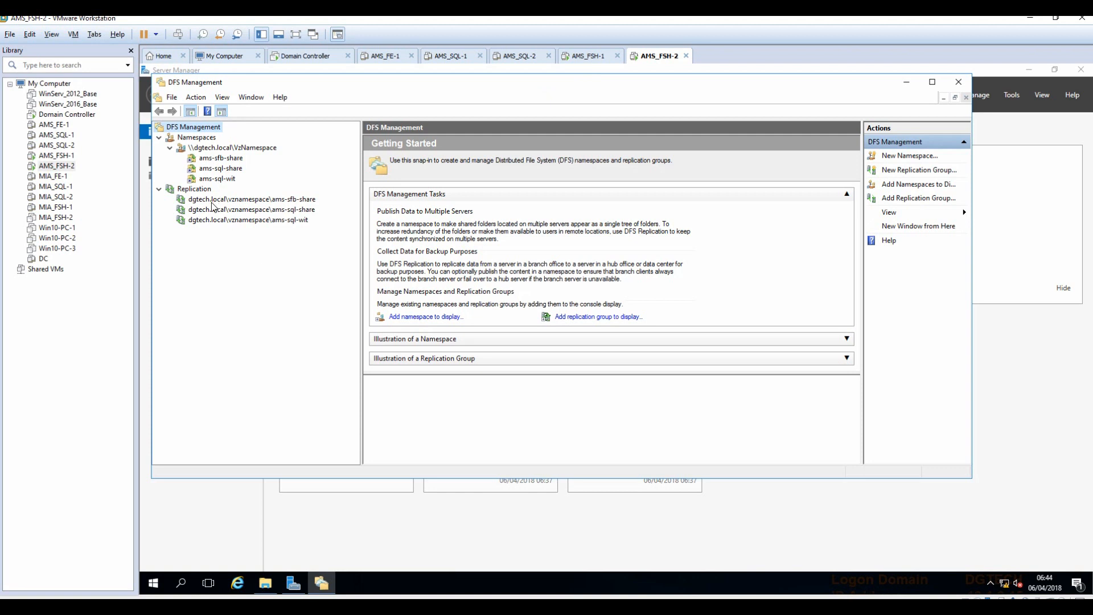
left_click(227, 160)
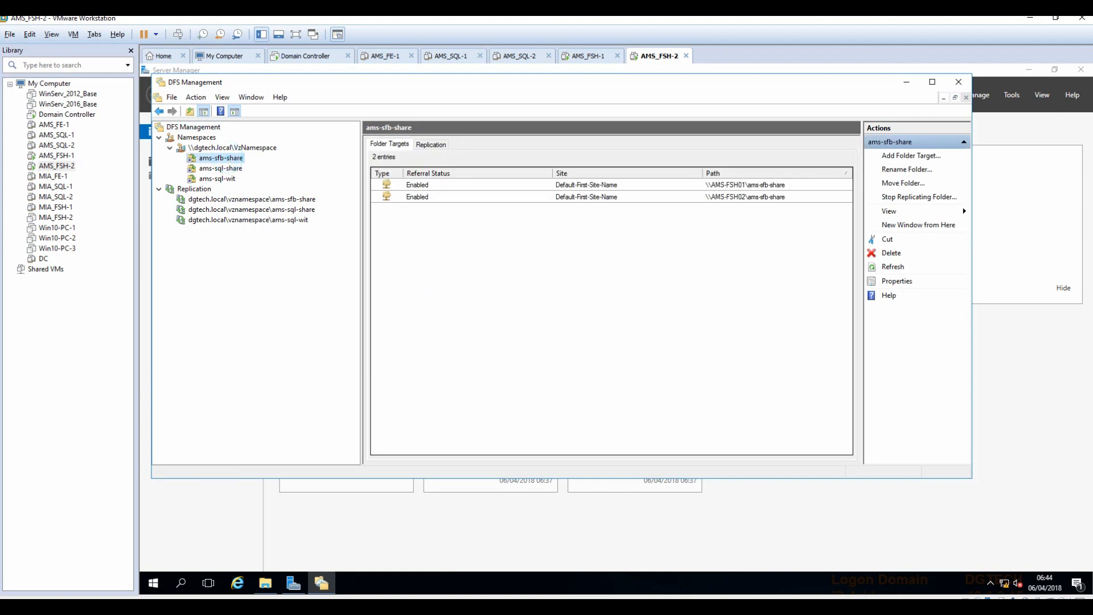
In Notepad++, highlight the Domain Controller and File Share steps, then the Create Cluster heading.
key("alt+Tab")
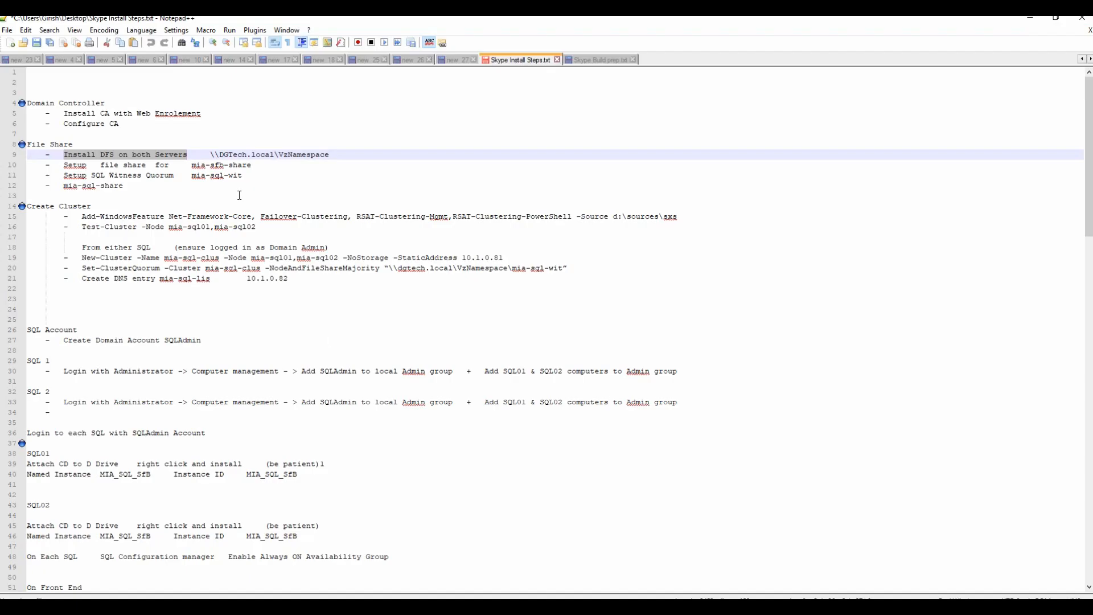
left_click(259, 179)
left_click_drag(149, 189, 108, 93)
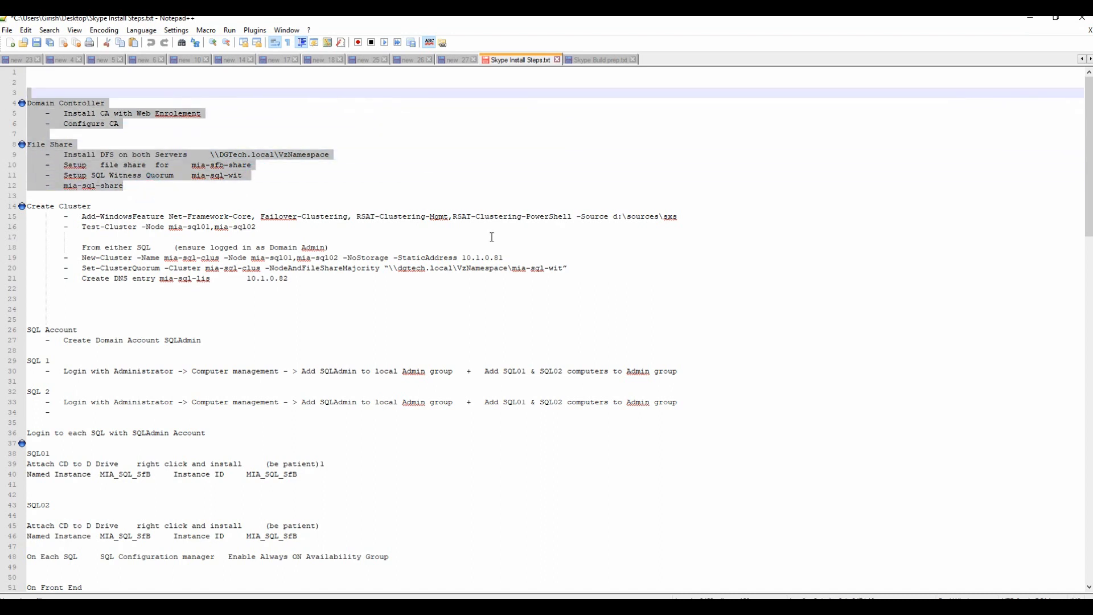
left_click(29, 208)
left_click_drag(29, 208, 101, 208)
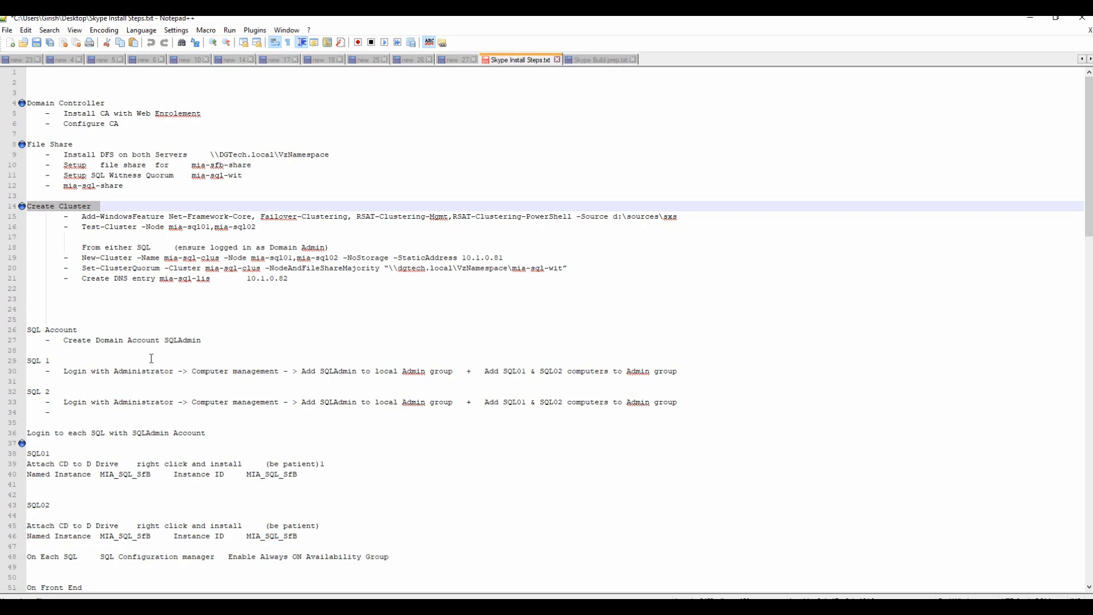
scroll(398, 398, "down", 2)
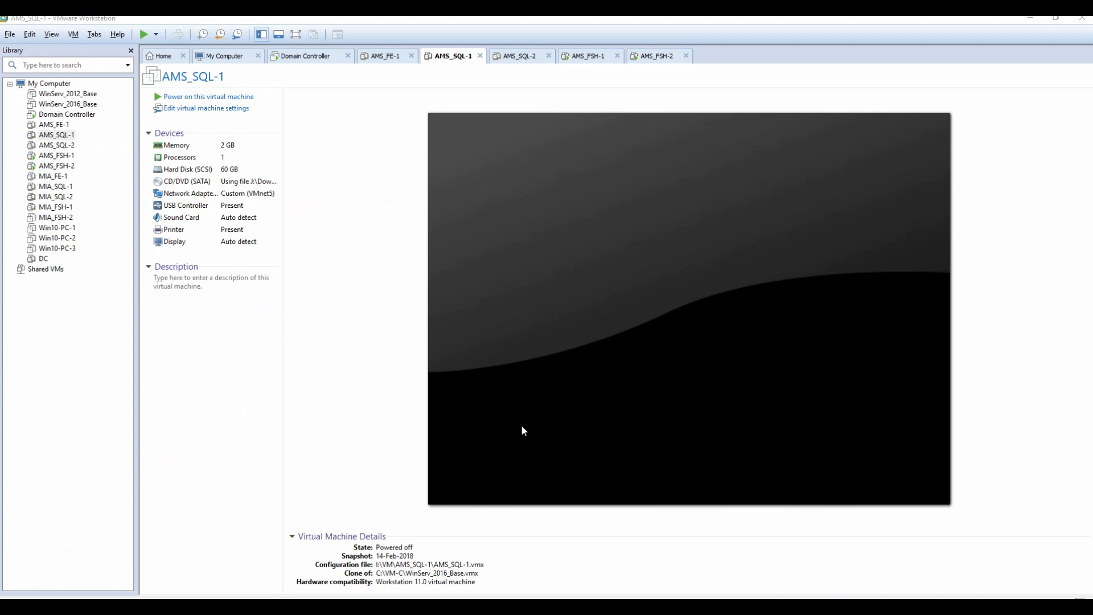
Power on AMS_SQL-1 and AMS_SQL-2, then launch Windows PowerShell on AMS-SQL01.
right_click(60, 136)
left_click(351, 315)
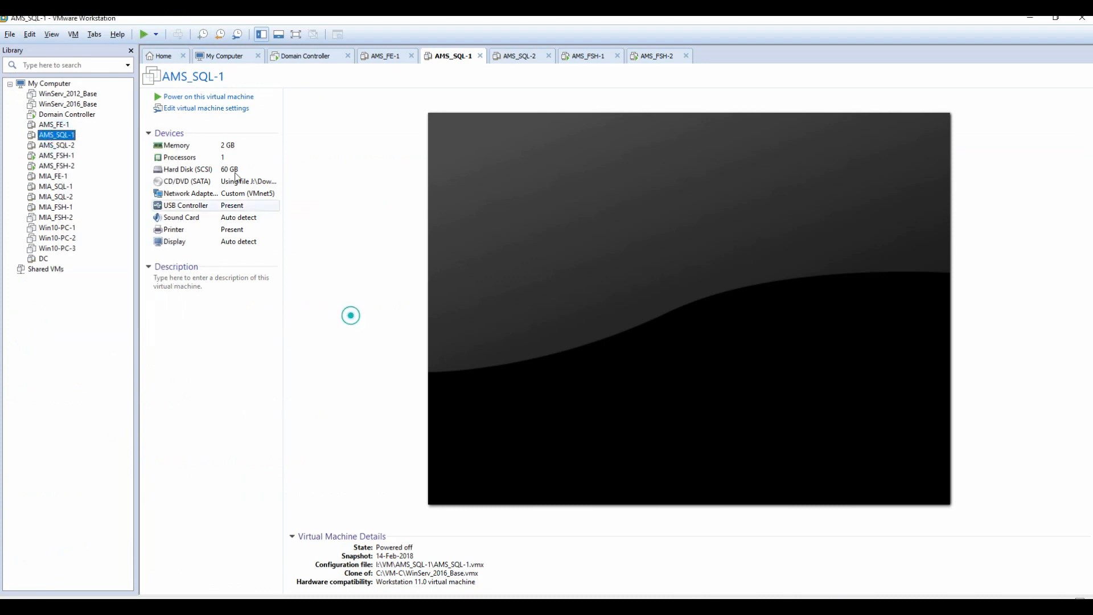
left_click(202, 97)
left_click(62, 145)
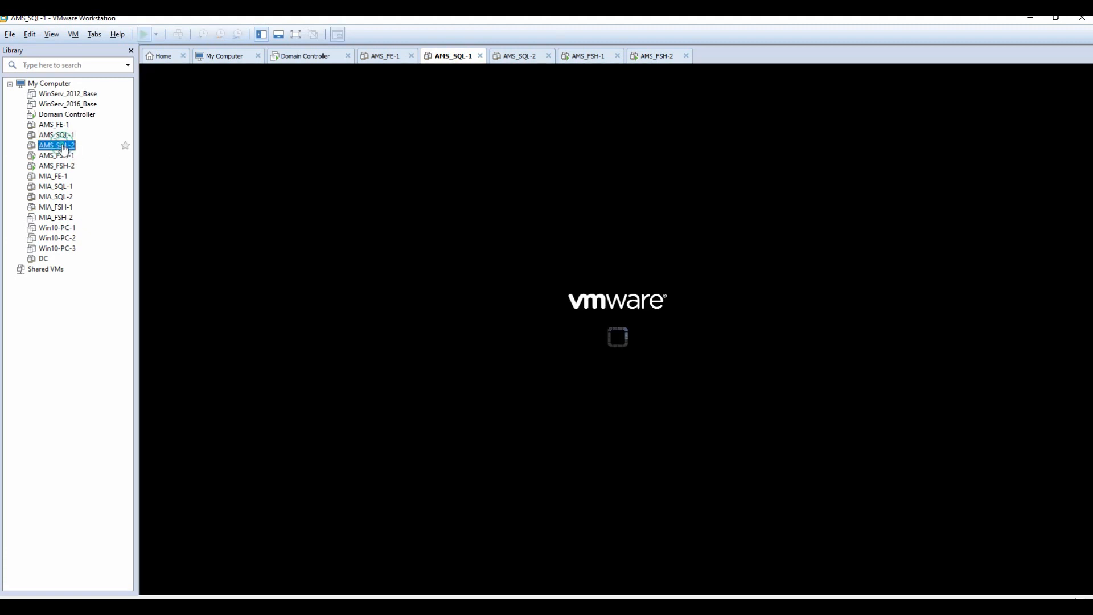
left_click(188, 97)
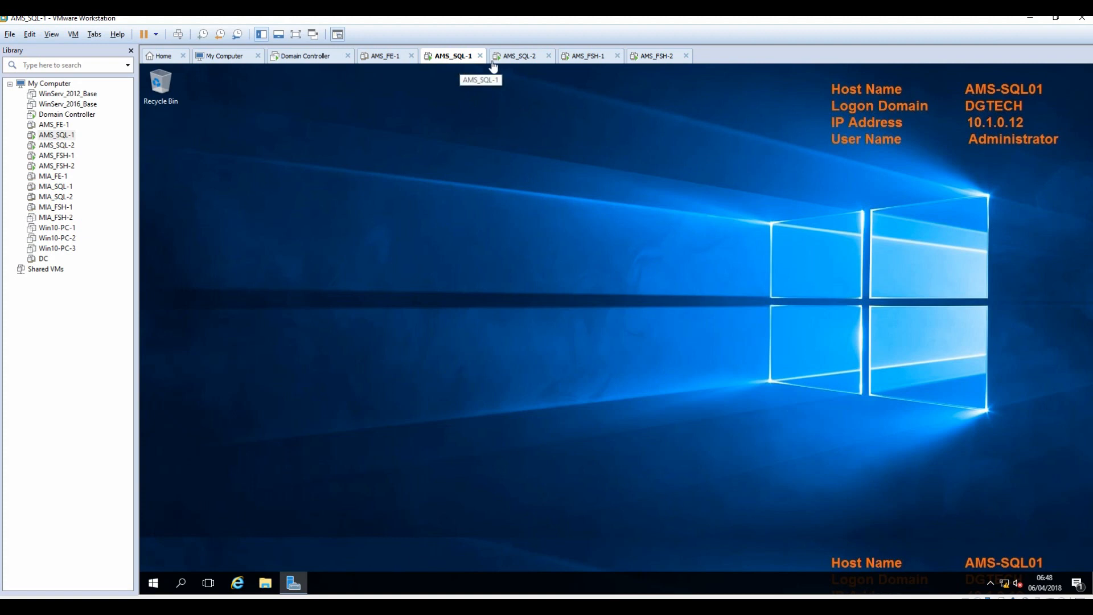
left_click(152, 586)
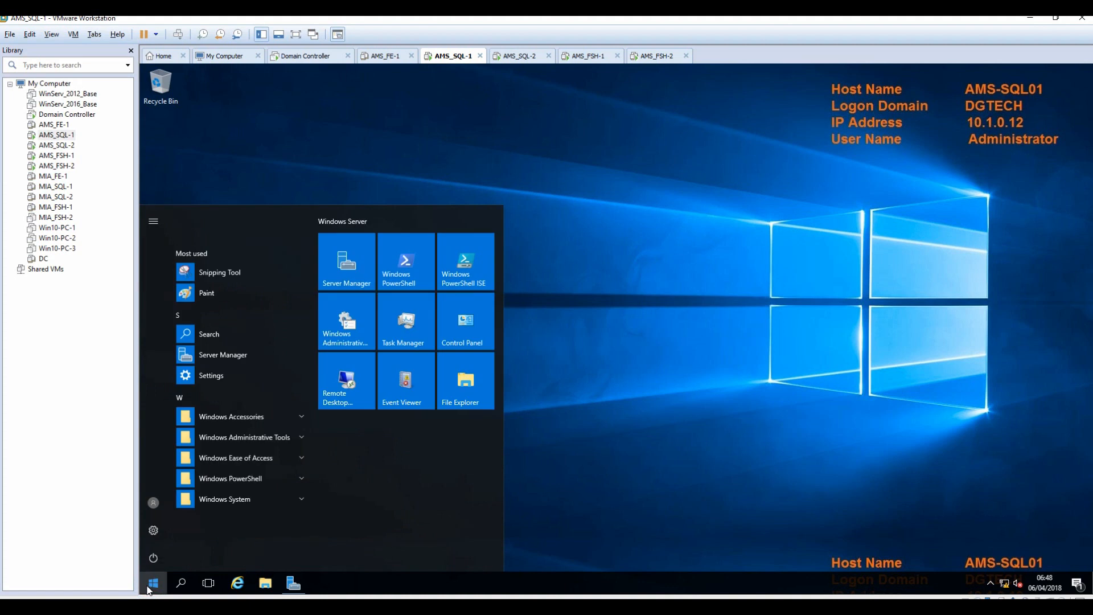
left_click(405, 268)
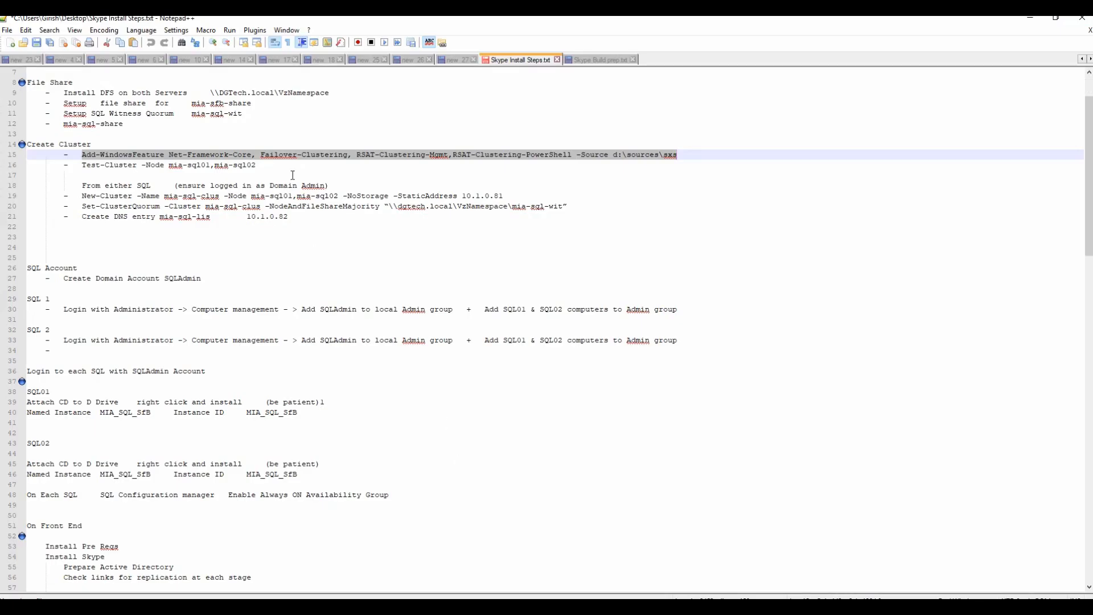
Copy the Add-WindowsFeature line from the notes and run it in AMS-SQL01's PowerShell.
right_click(295, 155)
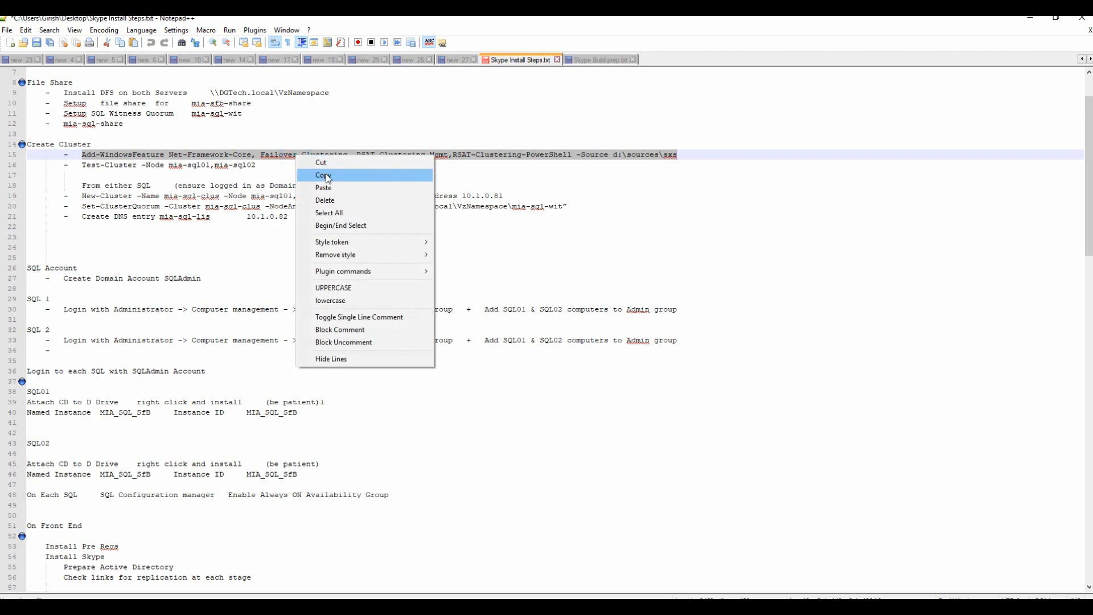
left_click(328, 177)
left_click(1030, 17)
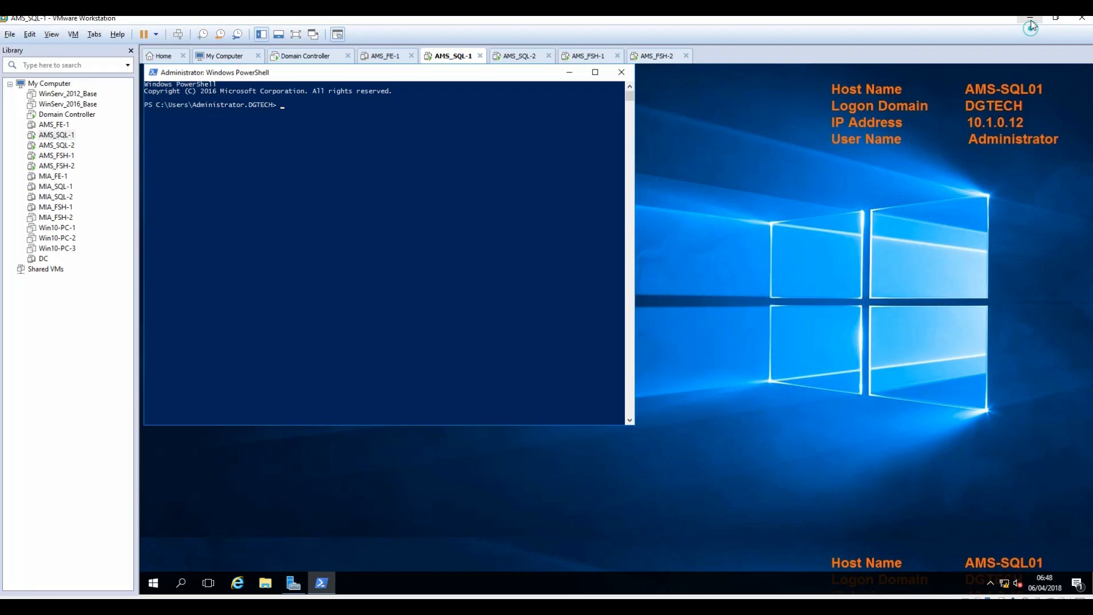
right_click(455, 199)
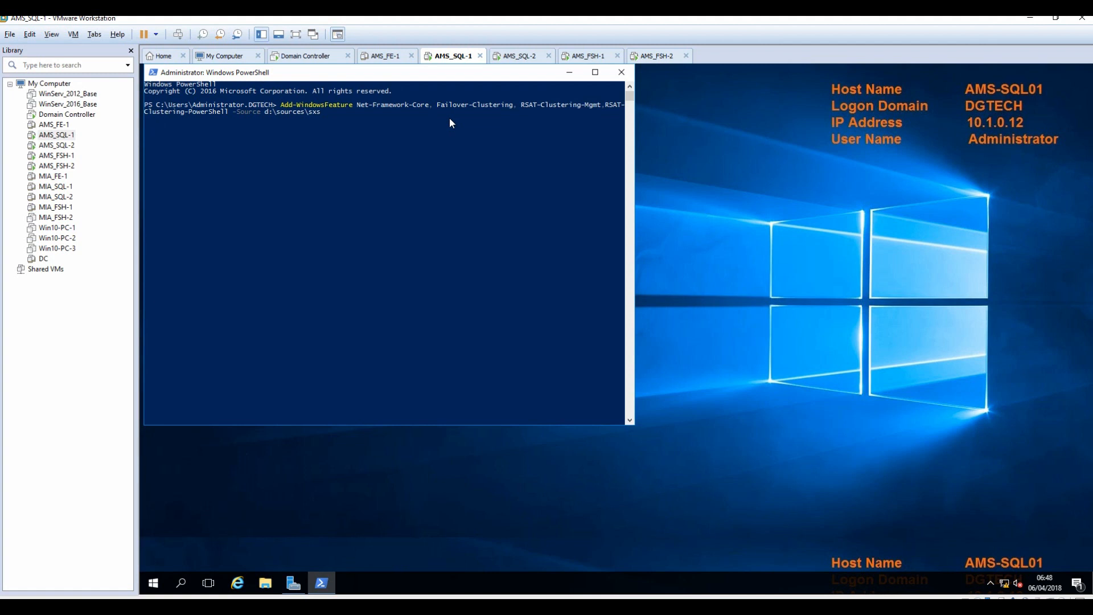
key("Return")
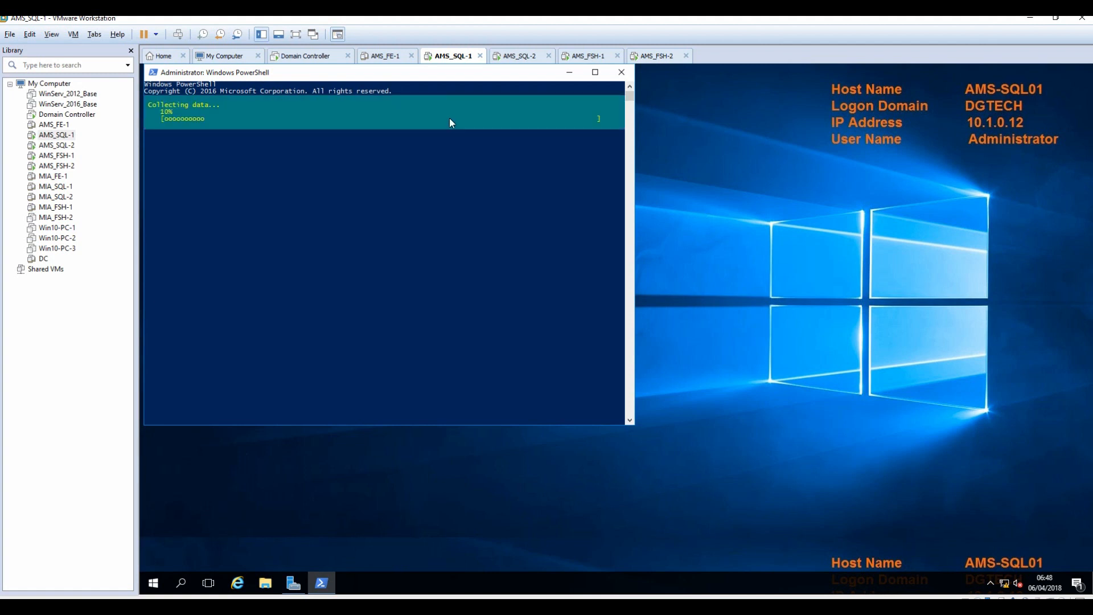
Launch Windows PowerShell on AMS-SQL02 and copy the Add-WindowsFeature line from the notes.
left_click(517, 56)
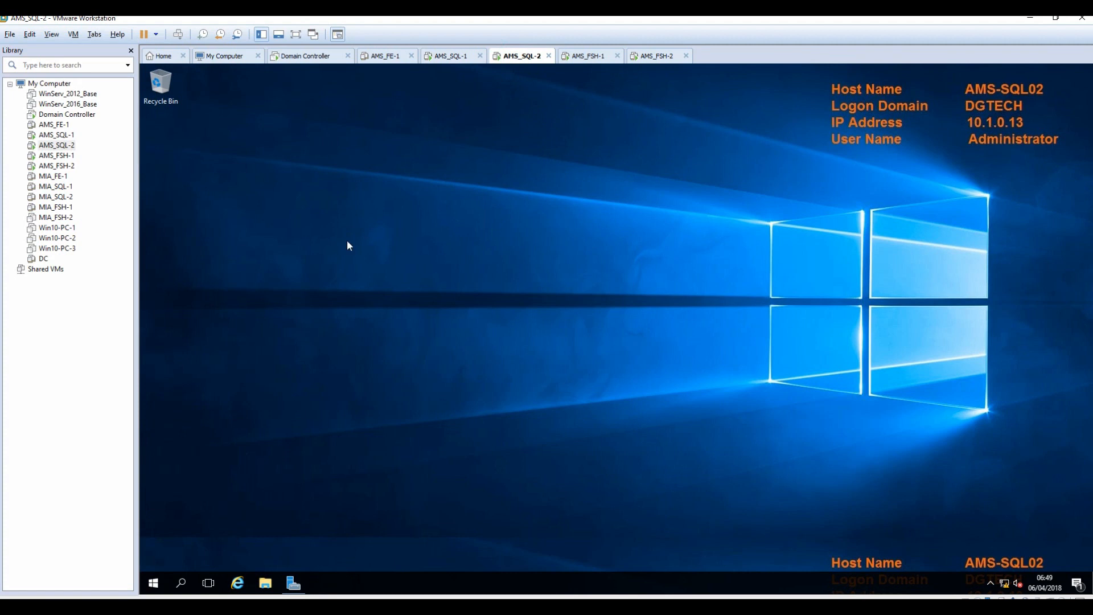
left_click(154, 581)
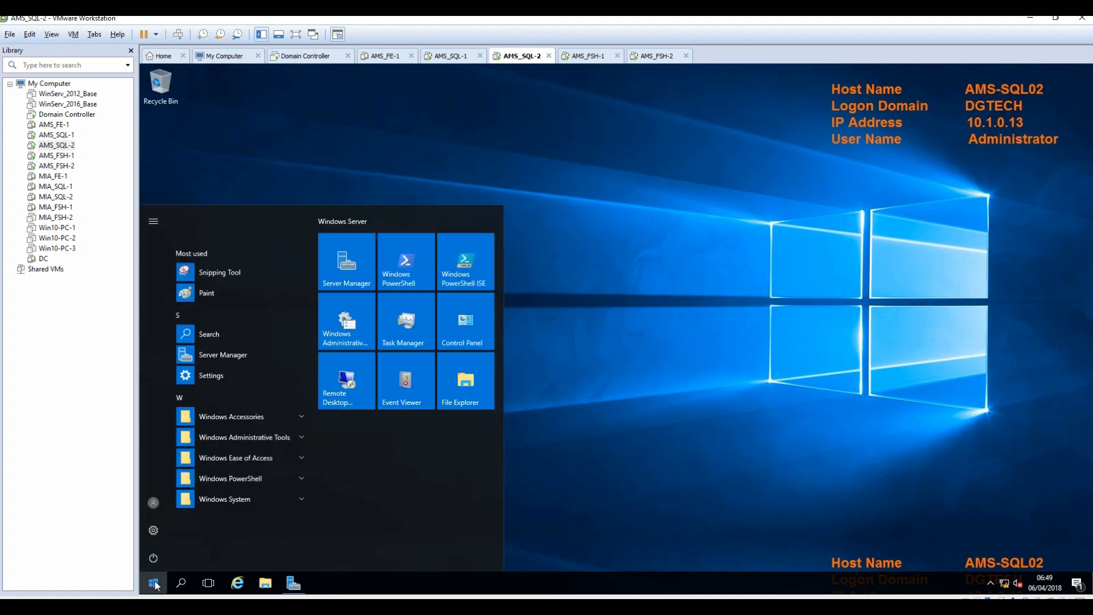
left_click(394, 273)
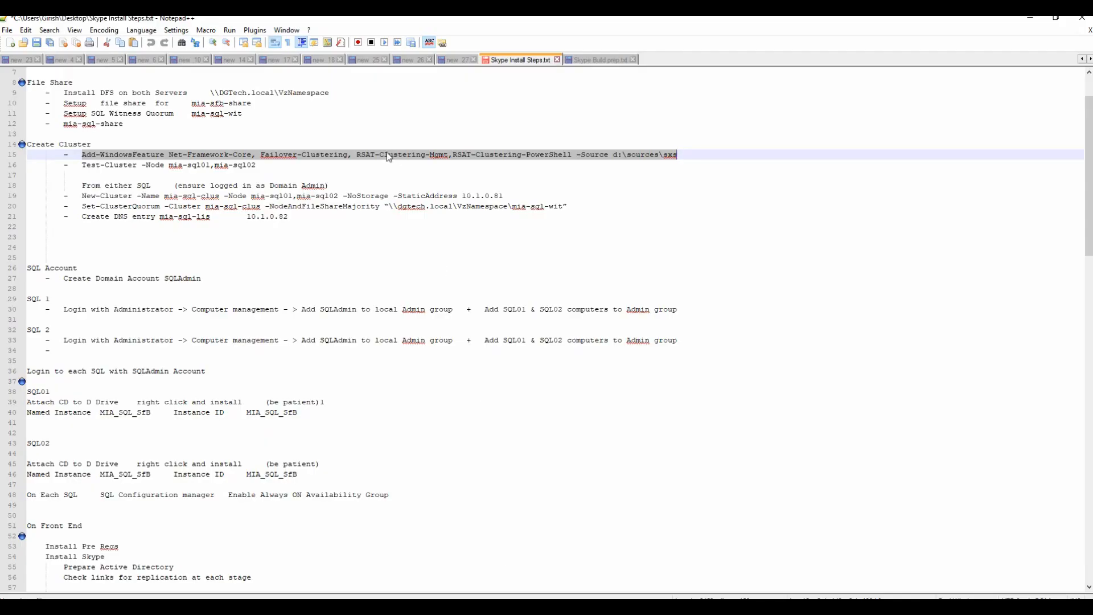
right_click(387, 155)
left_click(413, 172)
Paste and run the Add-WindowsFeature command in the AMS-SQL02 PowerShell console.
left_click(1056, 19)
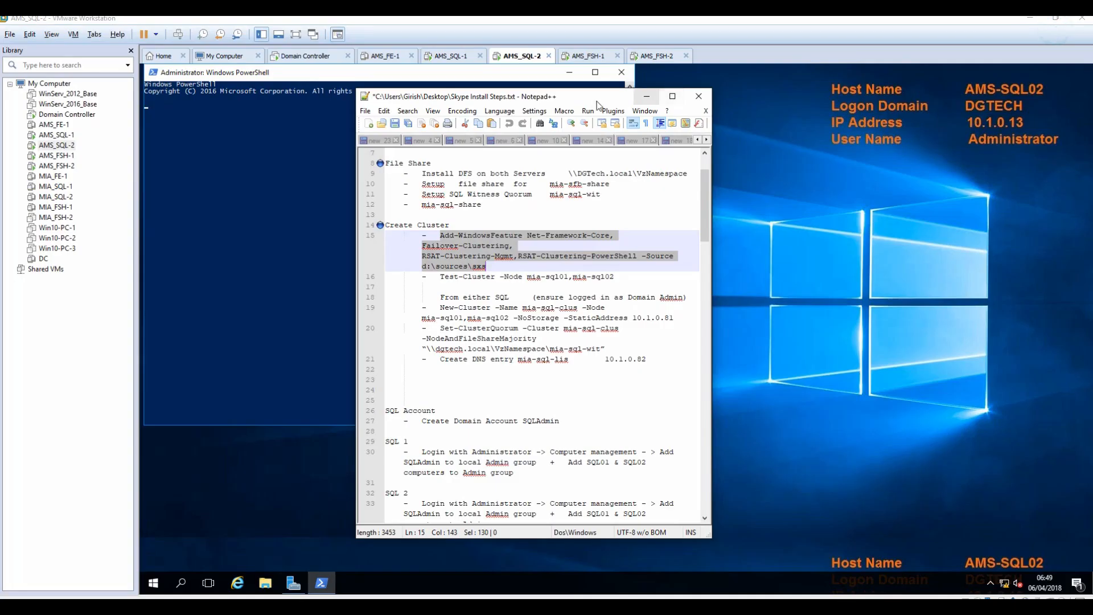
left_click_drag(806, 110, 868, 128)
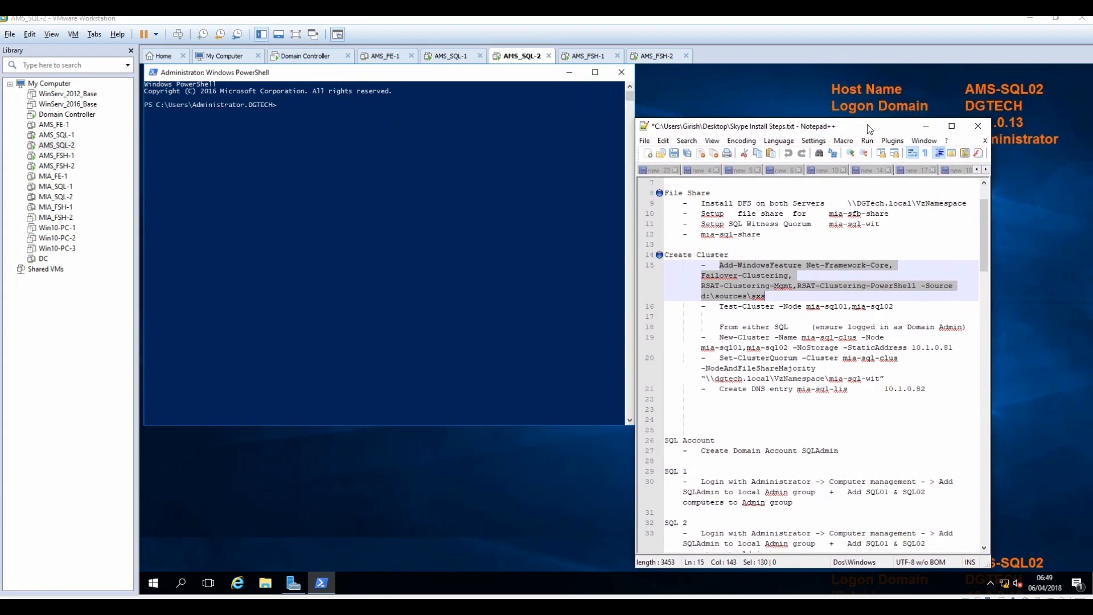
left_click(367, 153)
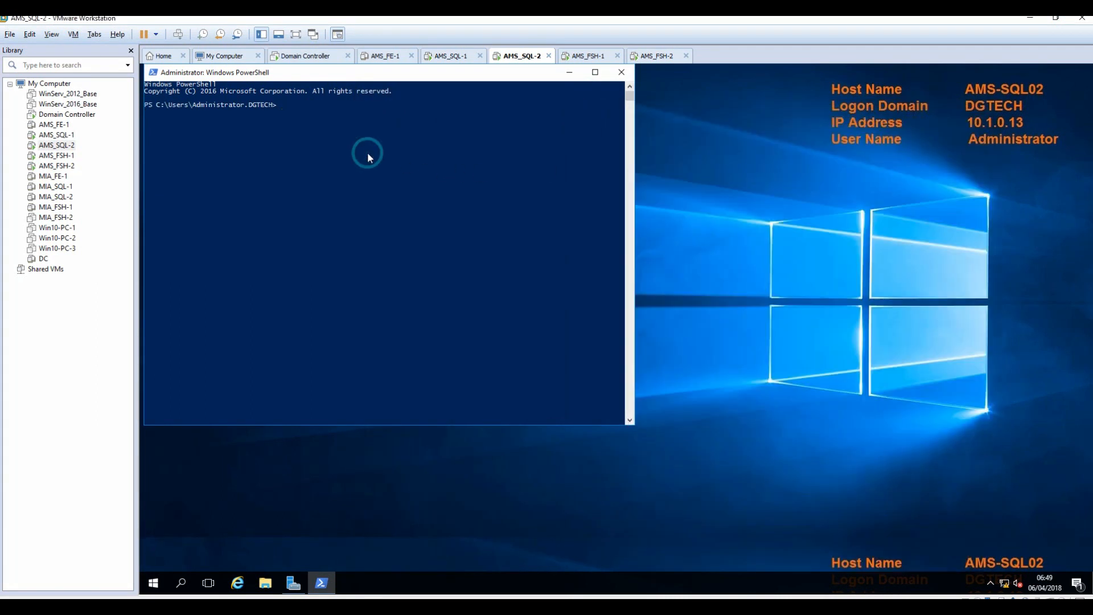
right_click(367, 152)
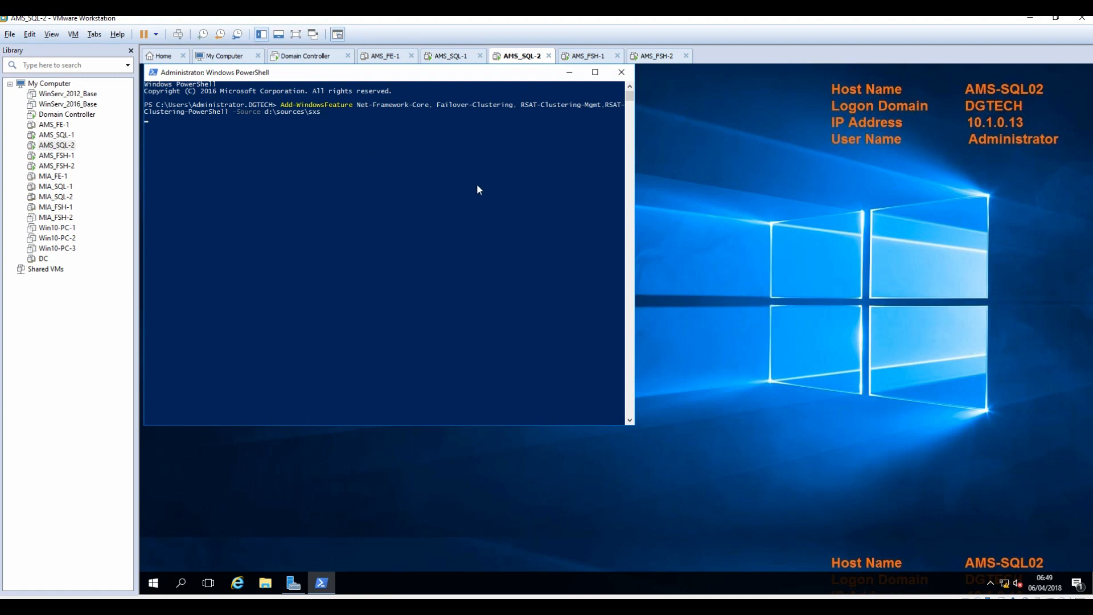
key("Return")
left_click_drag(471, 73, 510, 98)
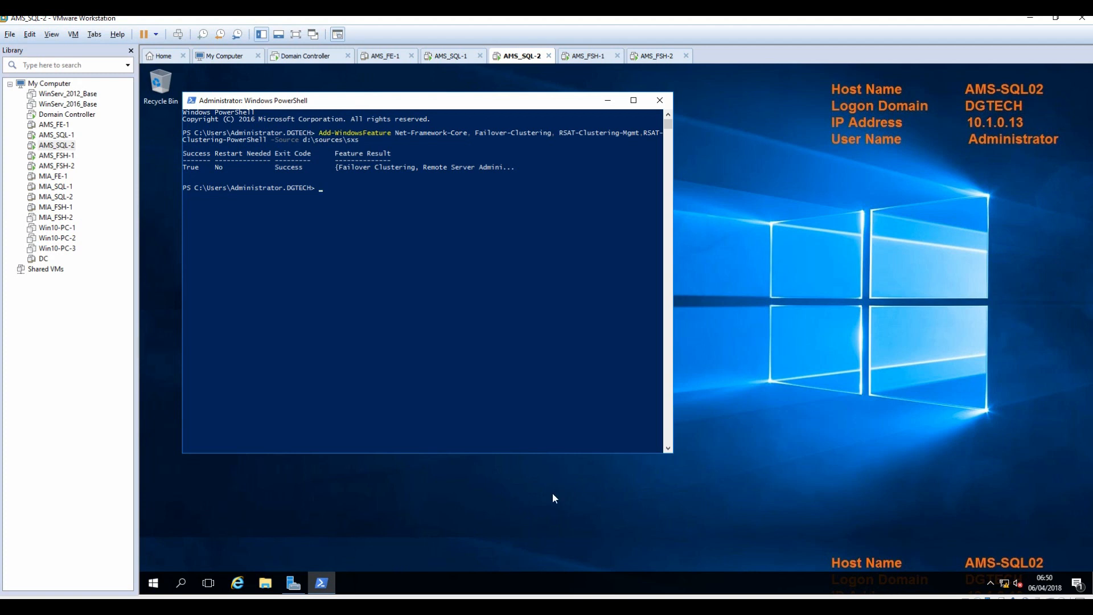
left_click(452, 56)
key("alt+Tab")
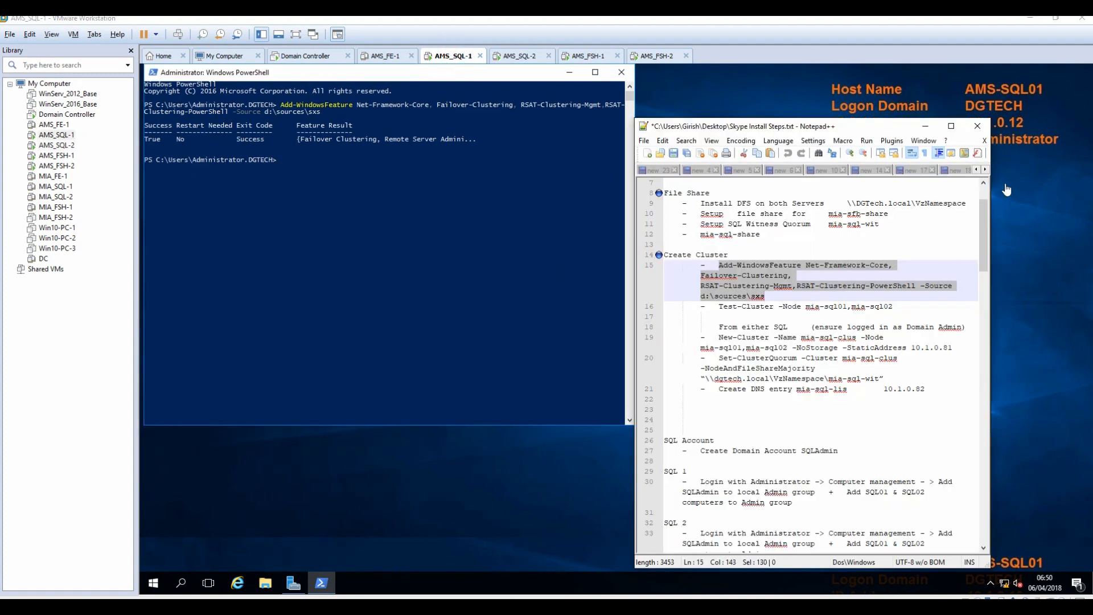
Copy the Test-Cluster -Node mia-sql01,mia-sql02 command from line 16 and focus the AMS-SQL01 console.
left_click(951, 125)
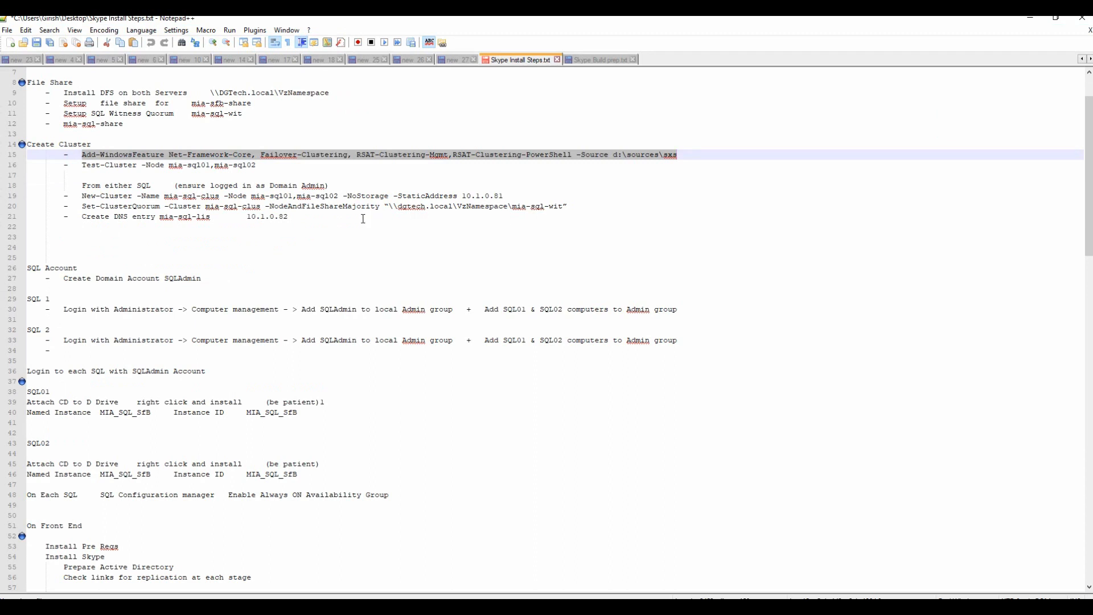
left_click_drag(81, 166, 252, 166)
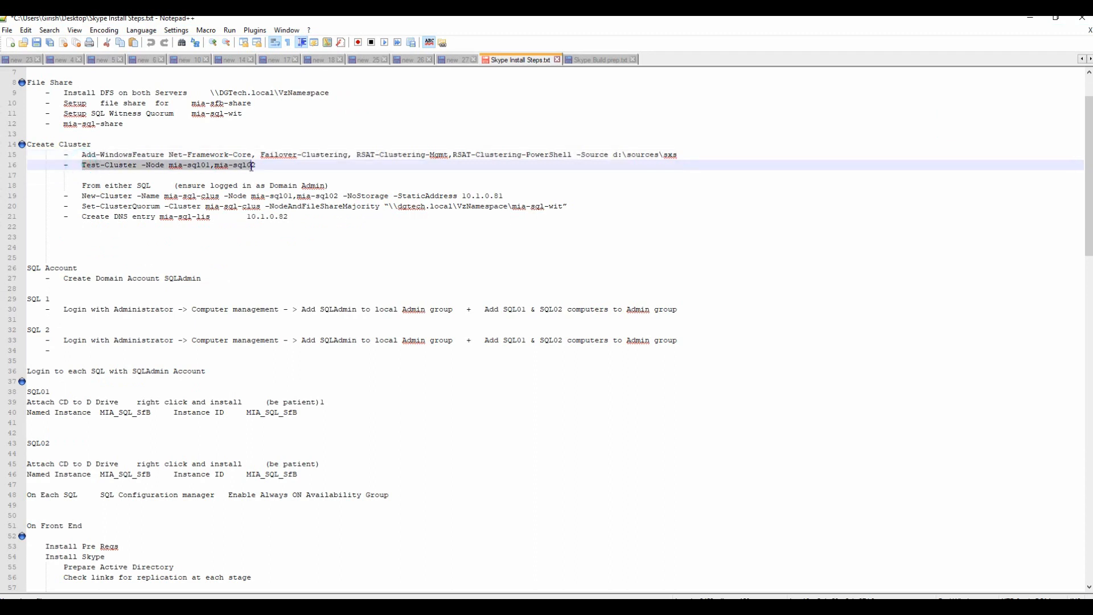
right_click(241, 168)
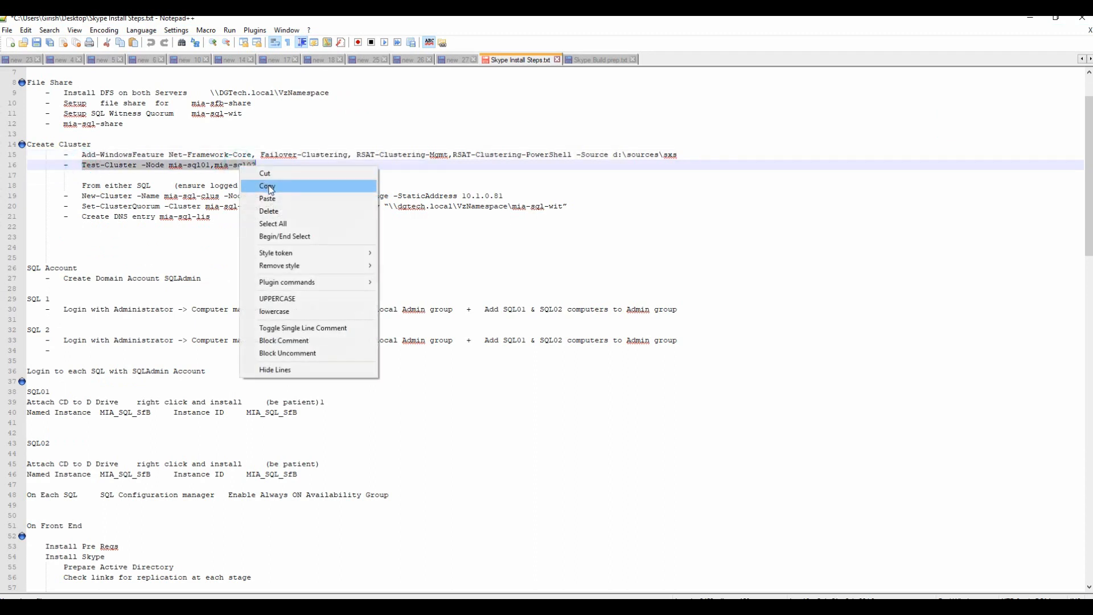
left_click(269, 188)
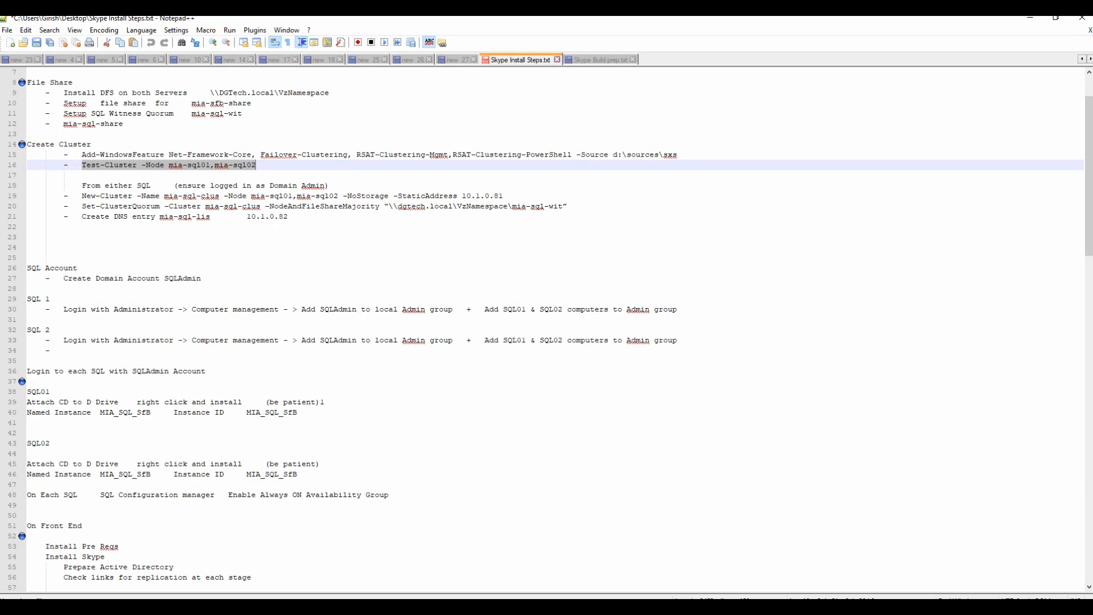
left_click(296, 608)
left_click(524, 562)
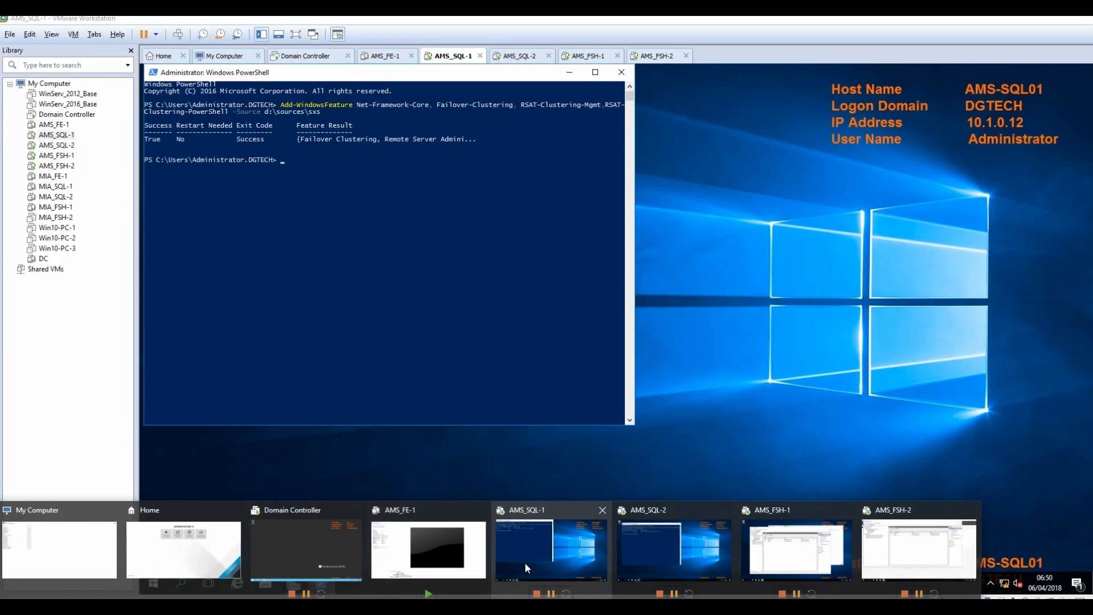
left_click(322, 214)
right_click(312, 186)
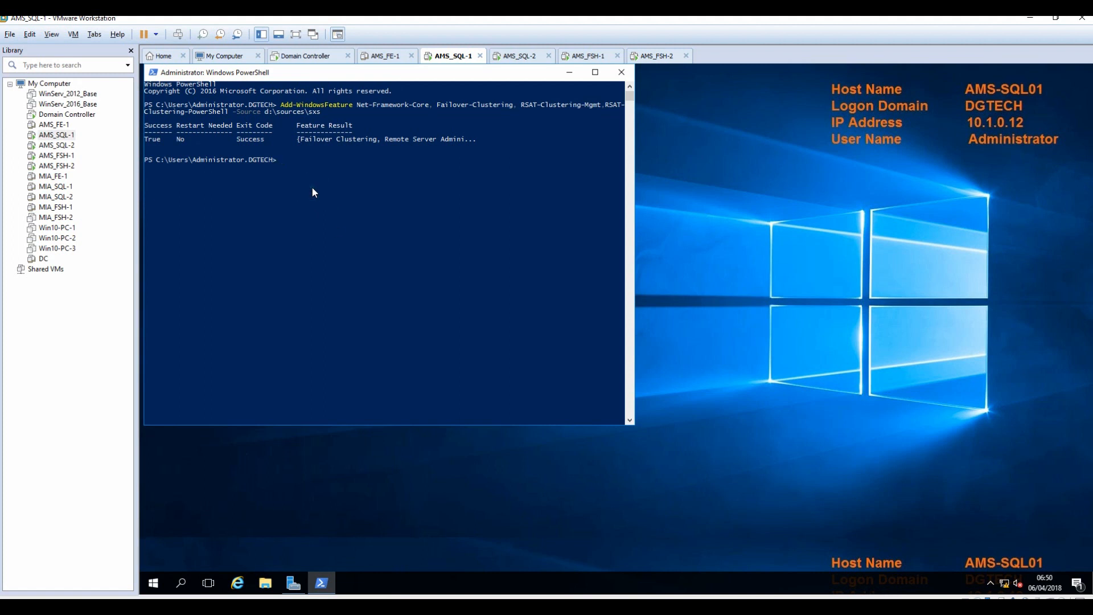
Recopy the Test-Cluster command and paste it at the AMS-SQL01 PowerShell prompt.
left_click(485, 606)
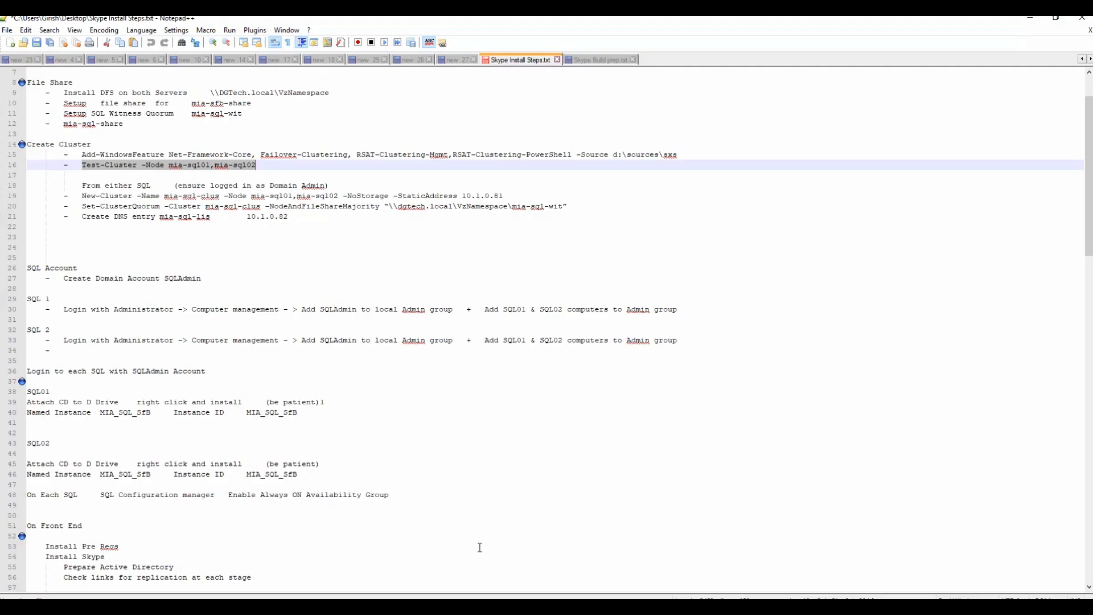
right_click(173, 170)
left_click(203, 184)
left_click(1035, 25)
right_click(311, 188)
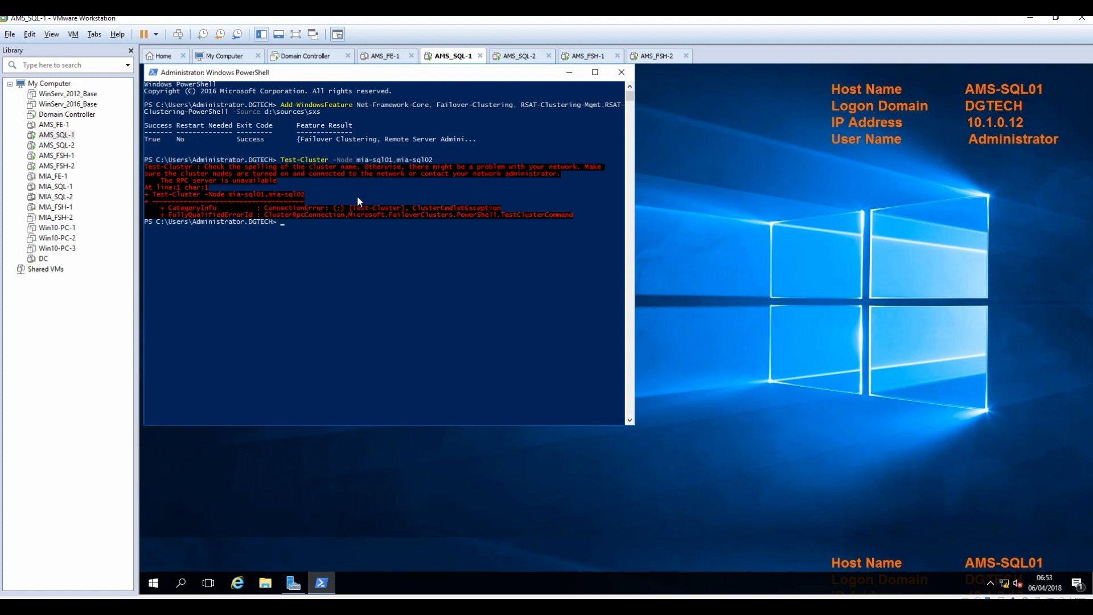
Paste the Test-Cluster command with node names ams-sql01,ams-sql02 into the AMS-SQL01 console.
key("ctrl+v")
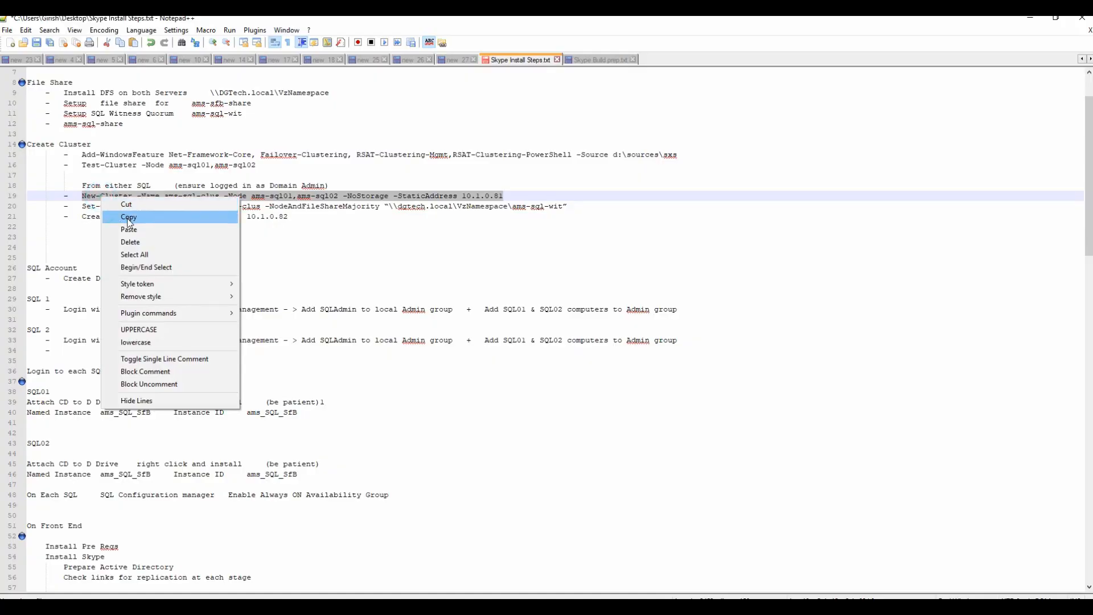
Copy the New-Cluster command for ams-sql-clus and run it in the AMS-SQL01 PowerShell.
left_click(105, 213)
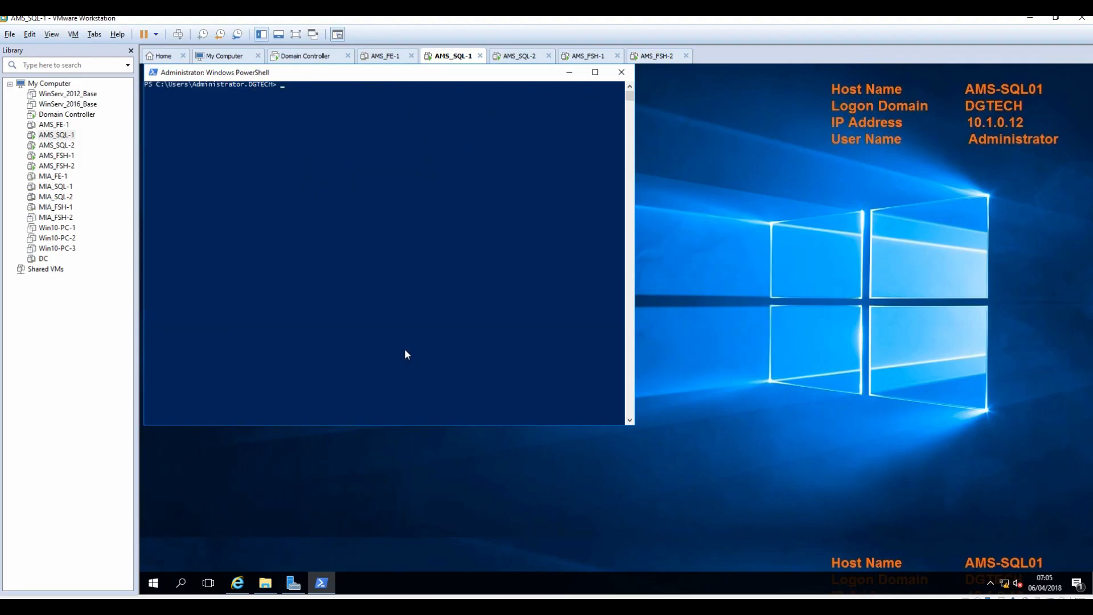
right_click(410, 157)
key("Return")
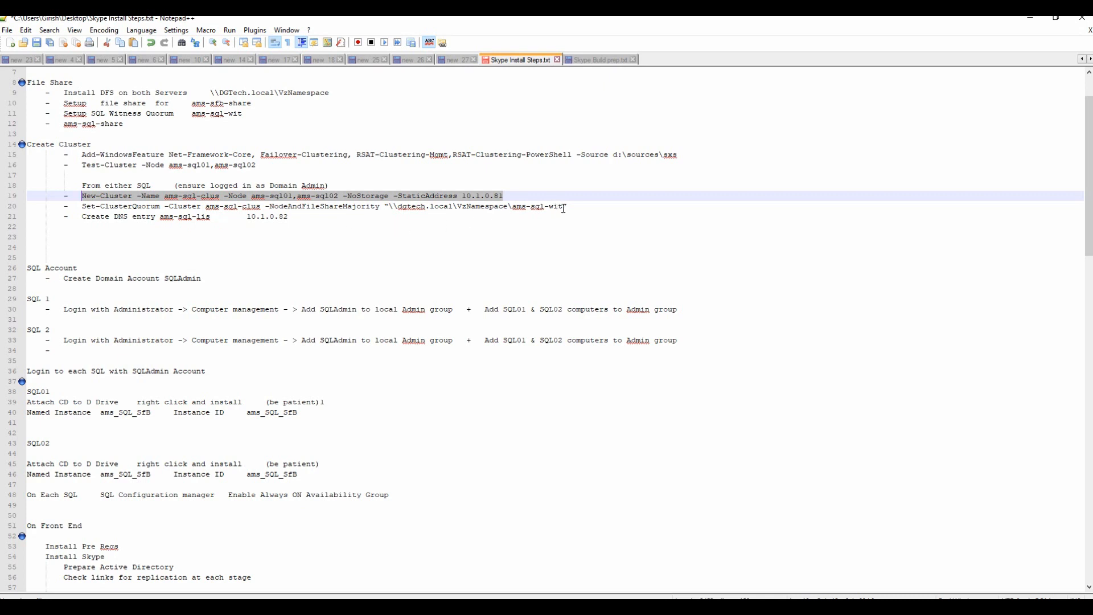
Copy the Set-ClusterQuorum command from line 20 and run it in the AMS-SQL01 PowerShell.
left_click_drag(565, 206, 82, 205)
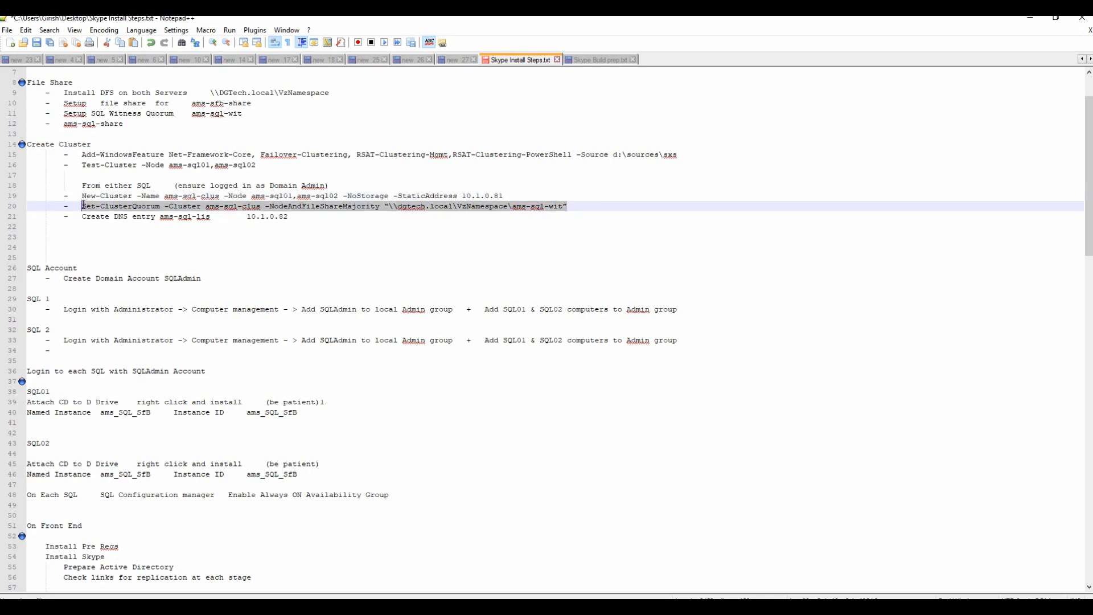
right_click(114, 206)
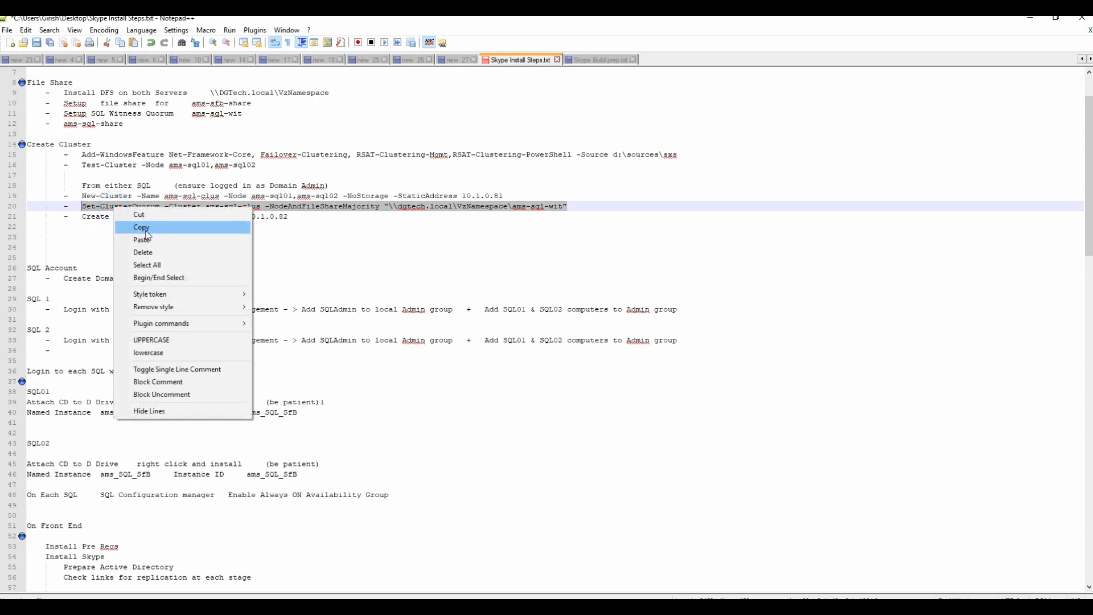
left_click(143, 227)
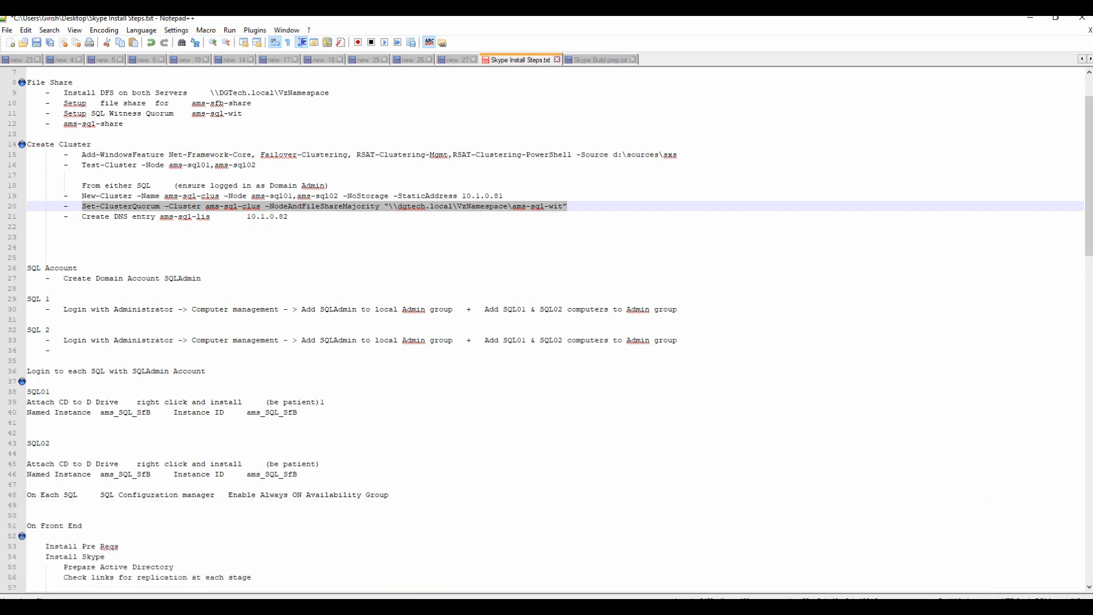
left_click(551, 572)
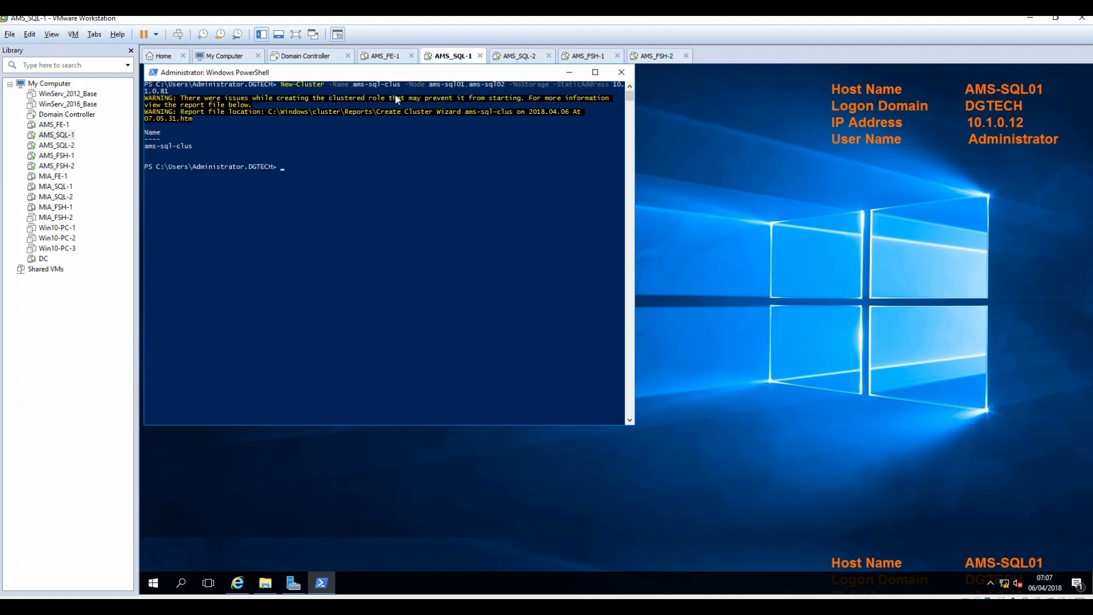
right_click(320, 146)
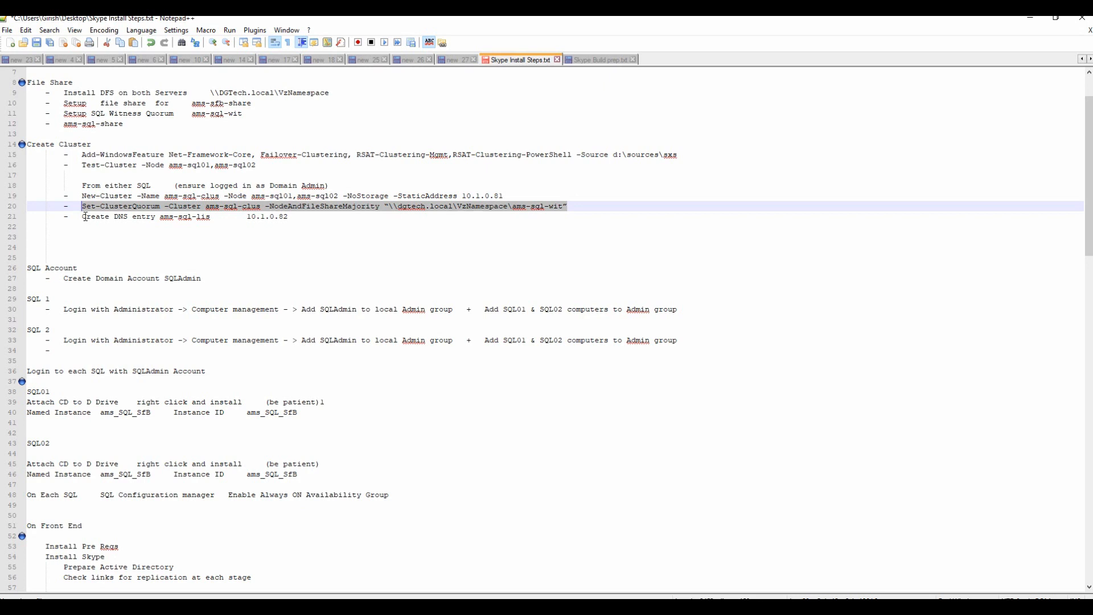
Select the 10.1.0.82 address on the Create DNS entry line and move to the Domain Controller.
left_click_drag(84, 217, 289, 220)
left_click(317, 220)
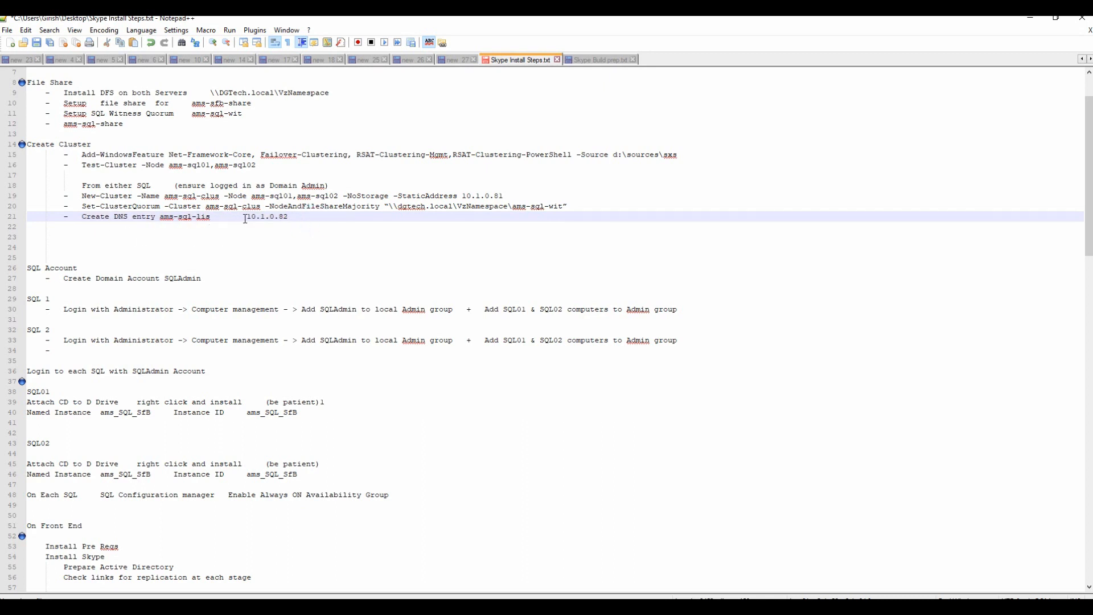
left_click_drag(246, 220, 316, 218)
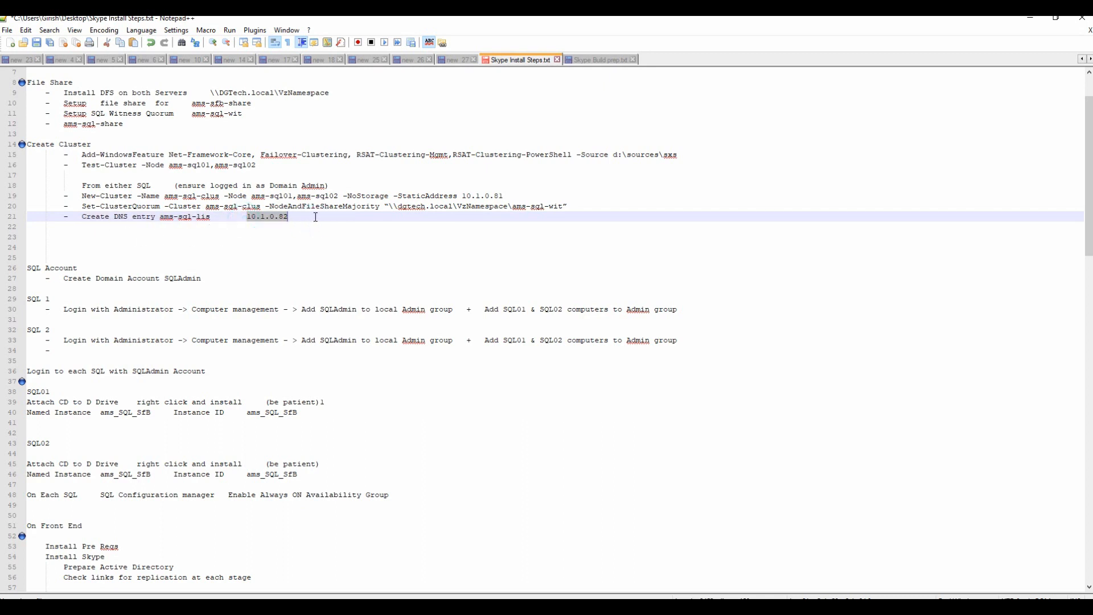
left_click(1030, 17)
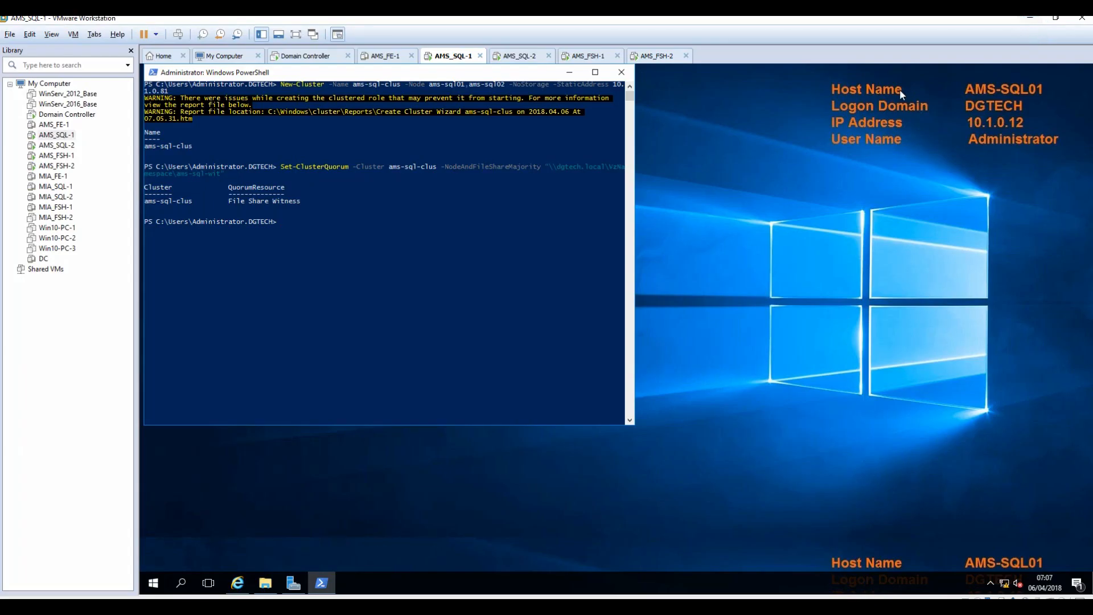
left_click(308, 55)
Sign in to the Domain Controller with the administrator password.
left_click(177, 34)
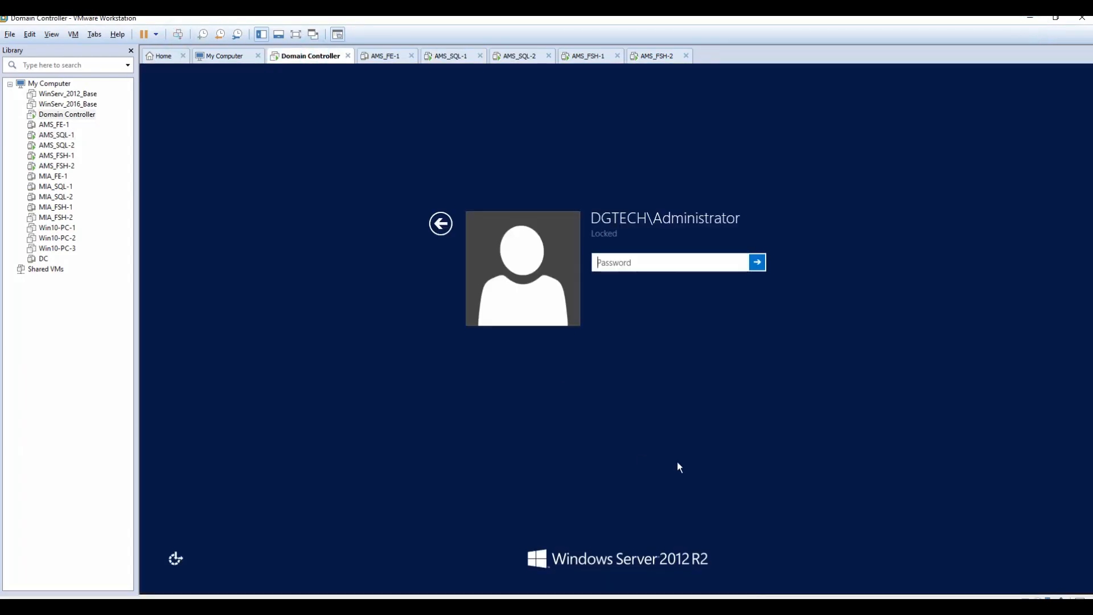
type("**********")
key("Return")
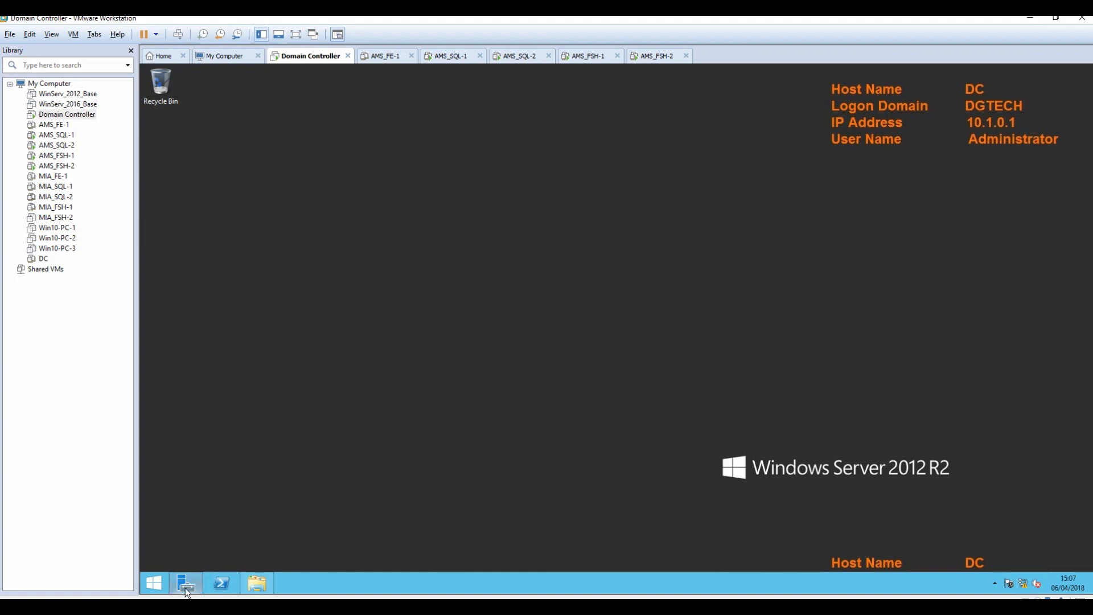
Open DNS Manager from Server Manager and expand DC > Forward Lookup Zones > dgtech.local.
mouse_move(185, 588)
left_click(204, 542)
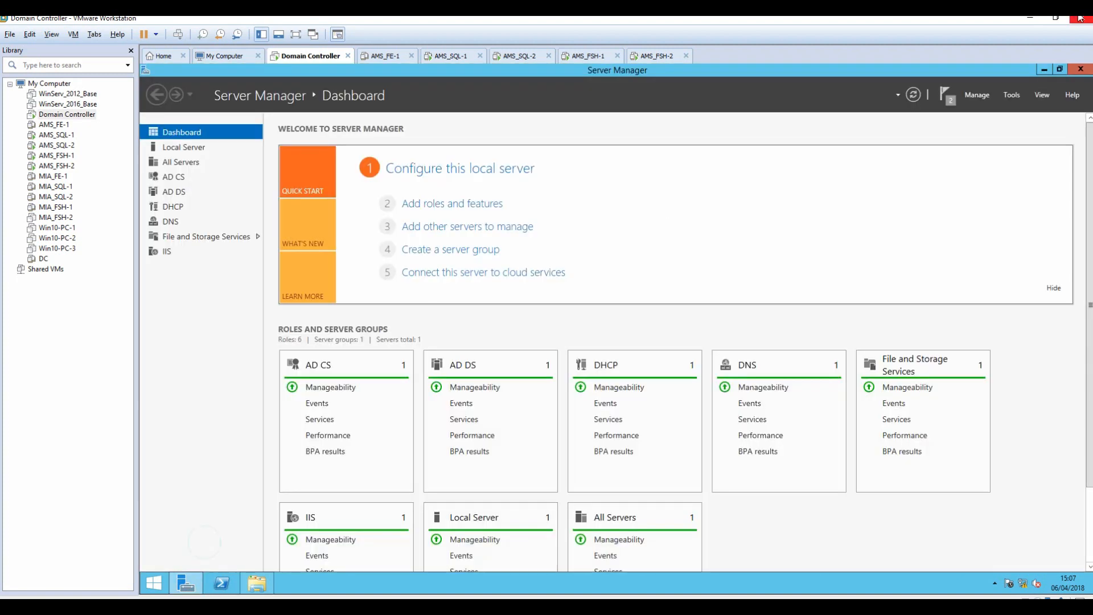
left_click(1012, 94)
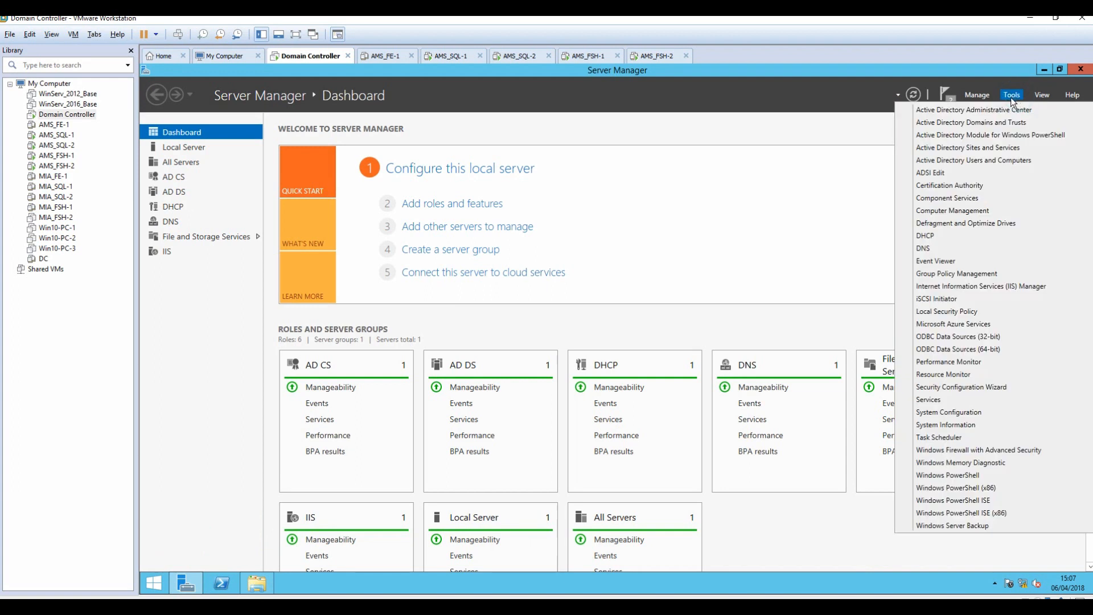
left_click(934, 249)
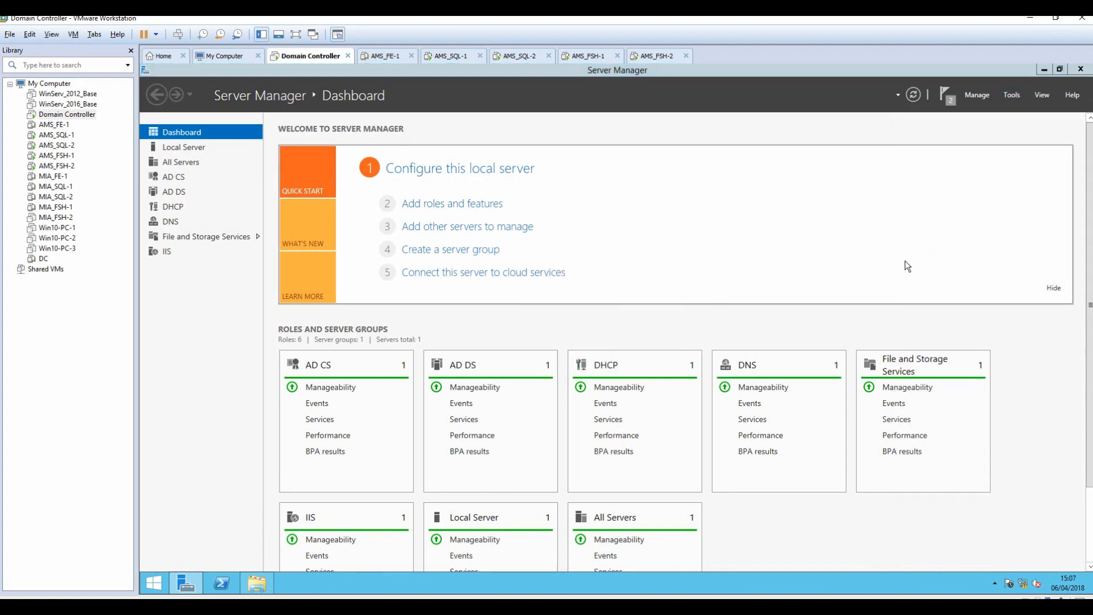
double_click(189, 155)
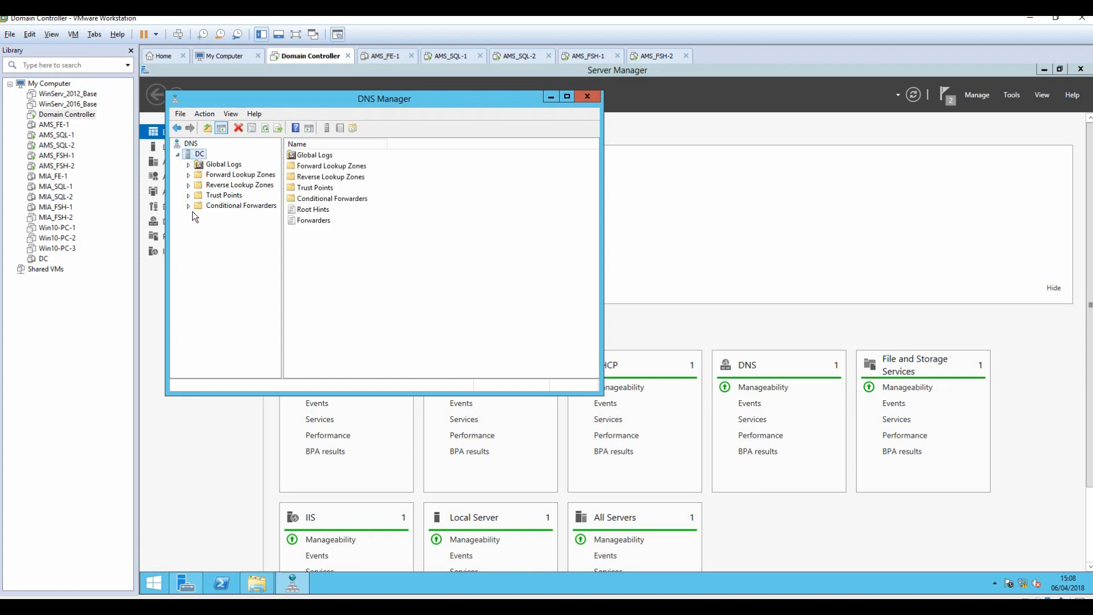
double_click(194, 175)
double_click(202, 185)
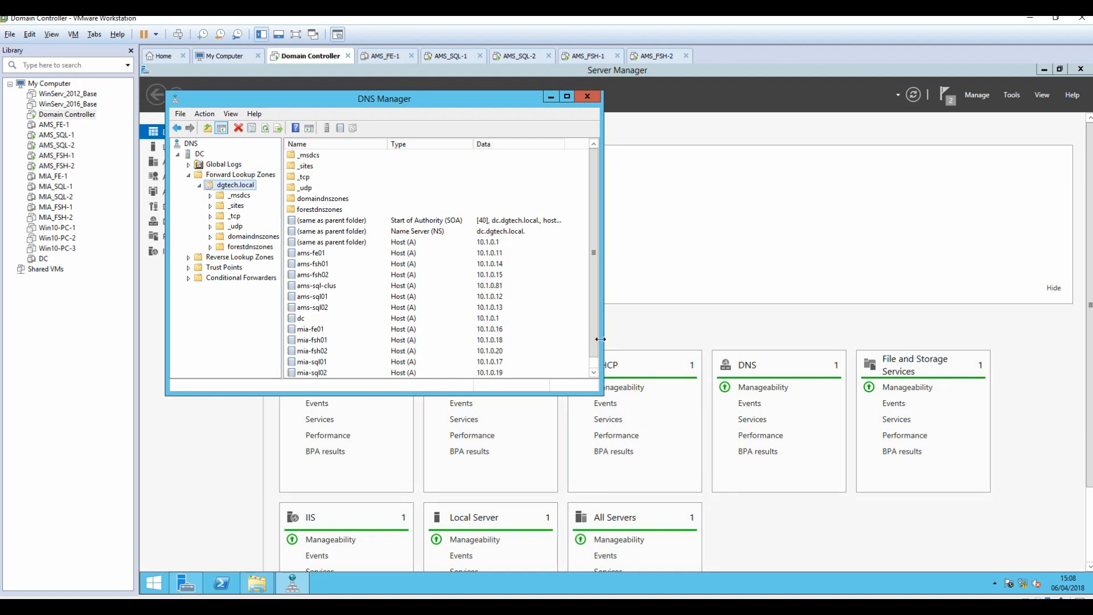
scroll(597, 345, "down", 1)
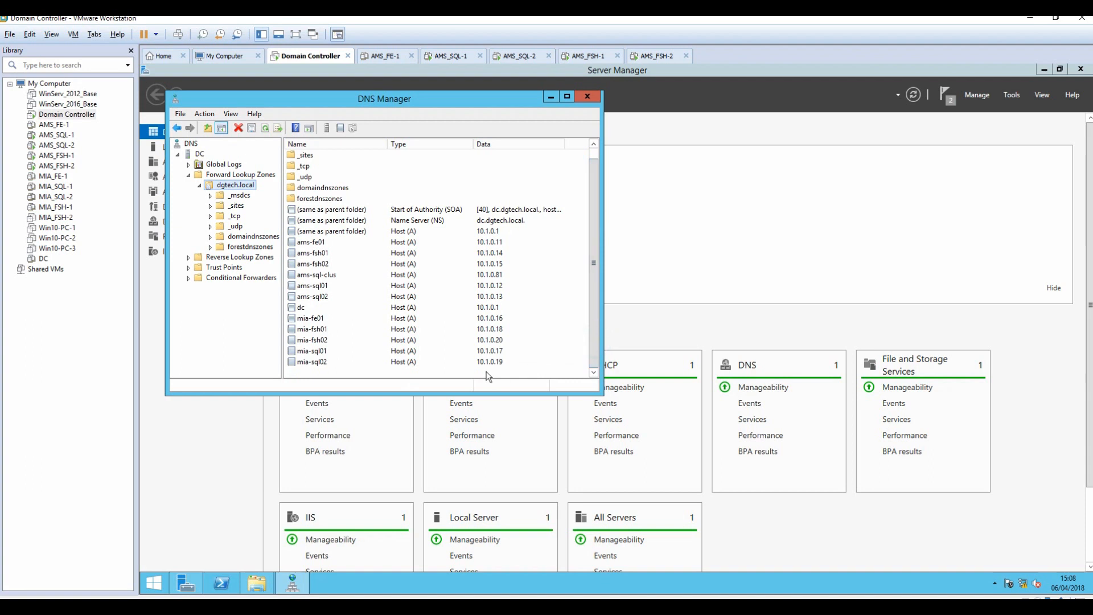
left_click(331, 370)
Start a new host record in dgtech.local named ams-sql-lis, copied from the notes.
right_click(329, 373)
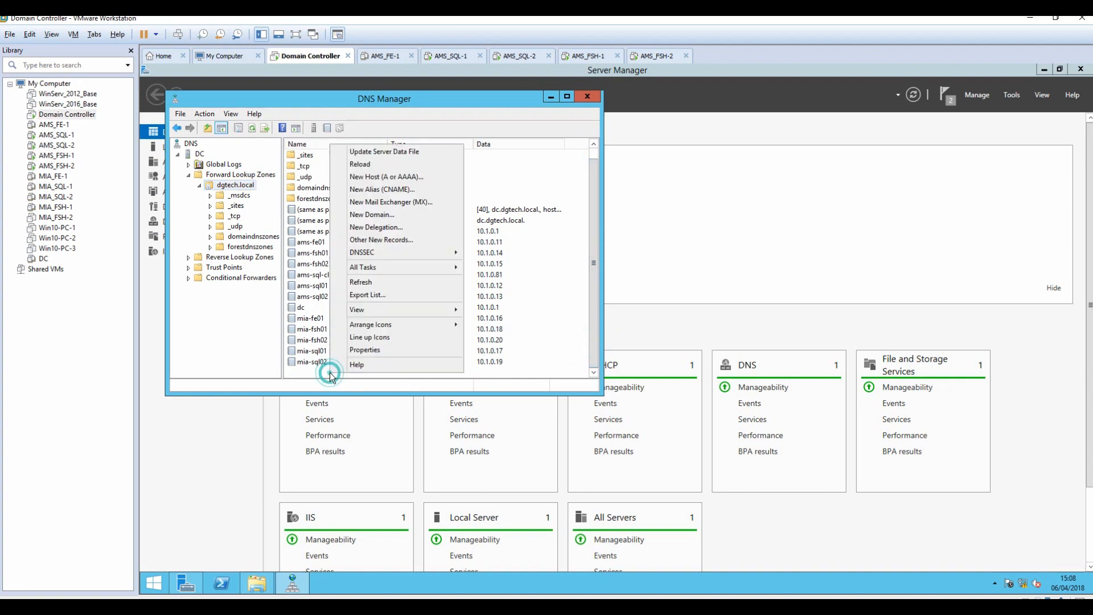
left_click(382, 178)
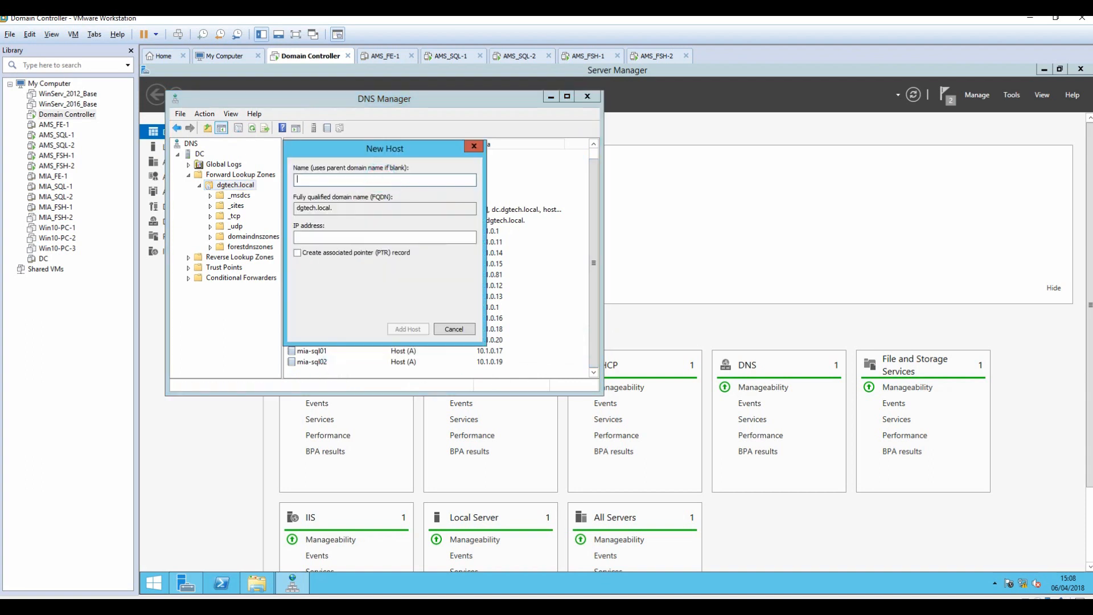
key("alt+Tab")
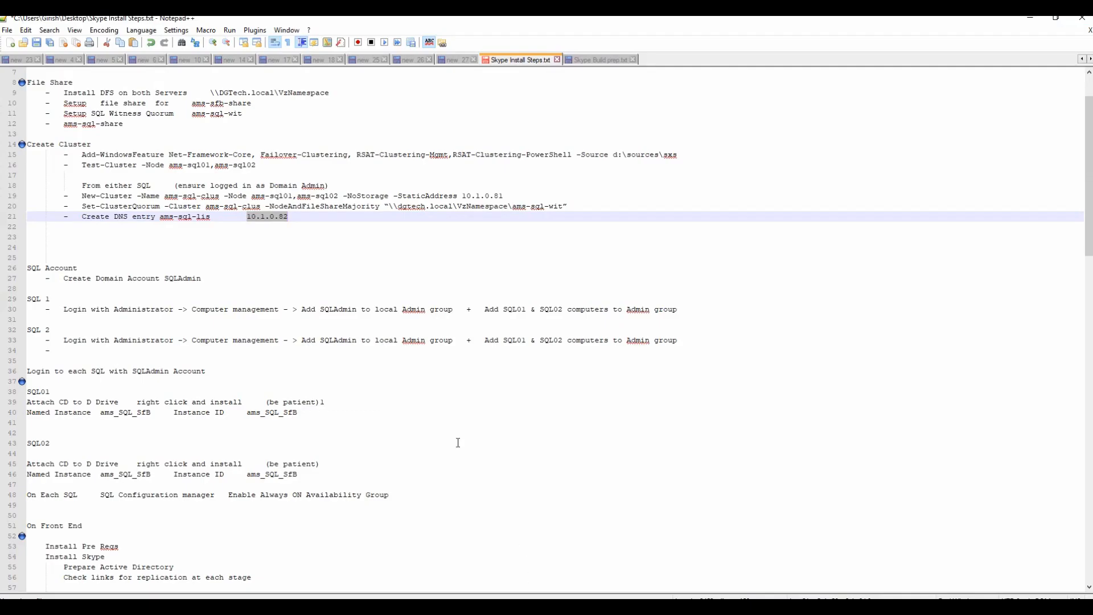
left_click_drag(161, 219, 210, 219)
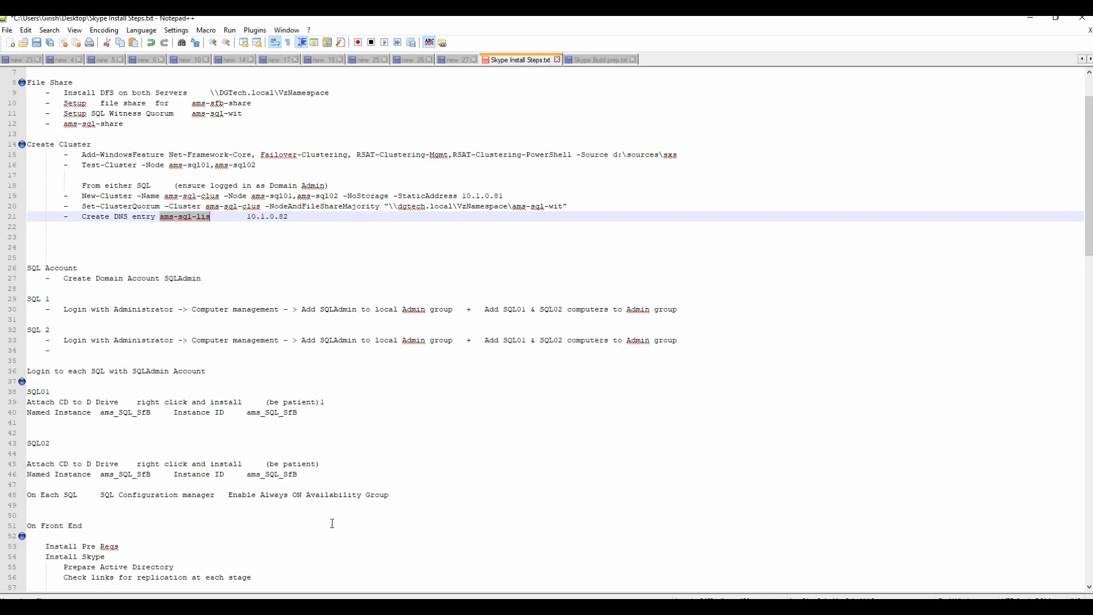
left_click(341, 610)
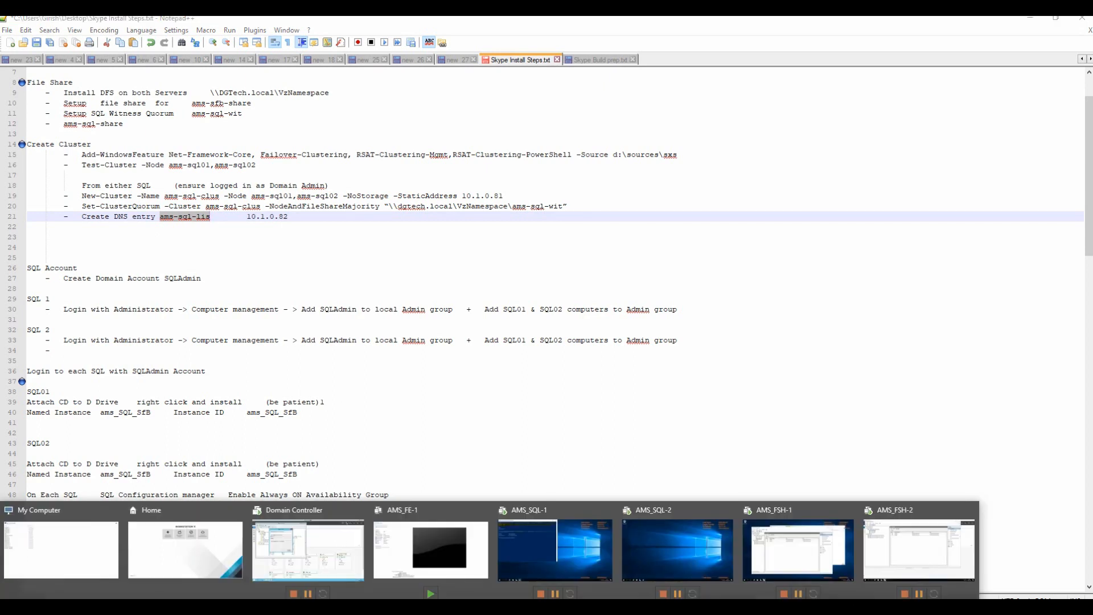
left_click(320, 567)
key("ctrl+v")
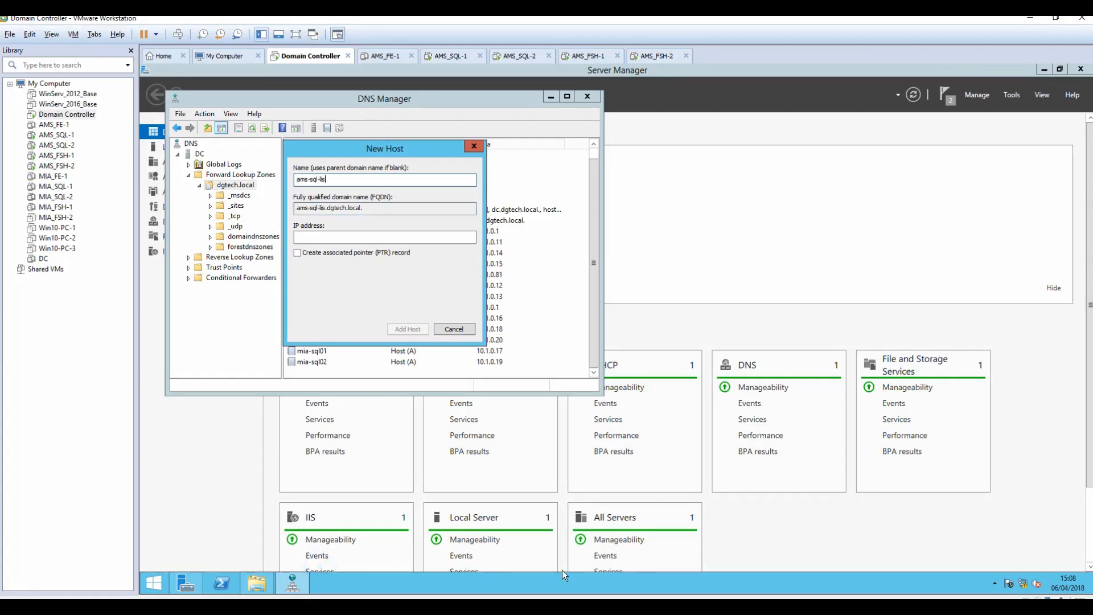
Give the ams-sql-lis record IP address 10.1.0.82, add the host, and close DNS Manager.
left_click(512, 564)
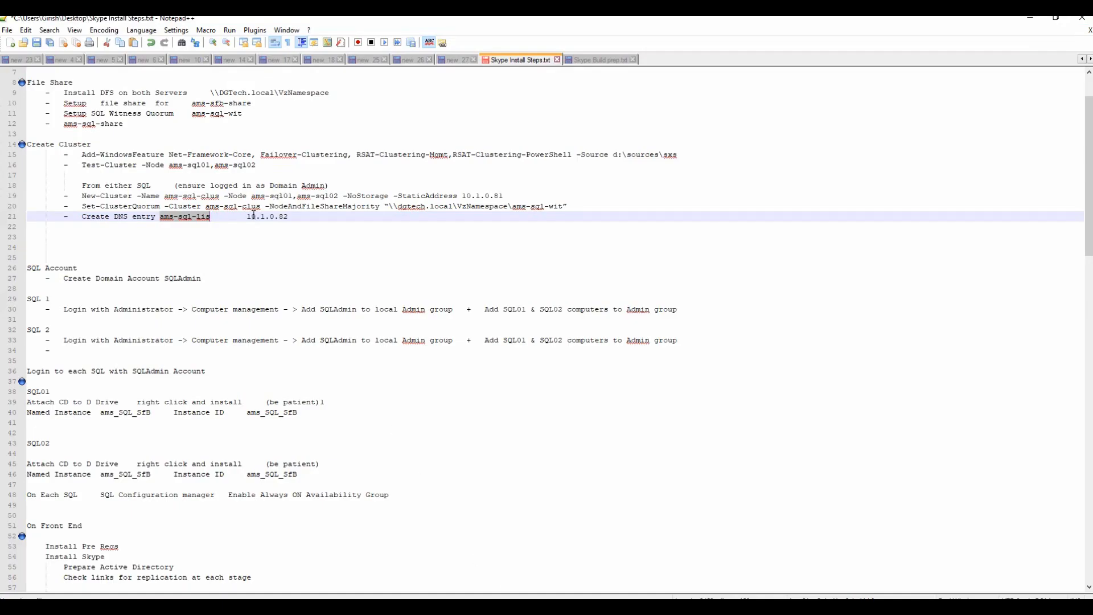
left_click_drag(247, 216, 289, 216)
key("ctrl+c")
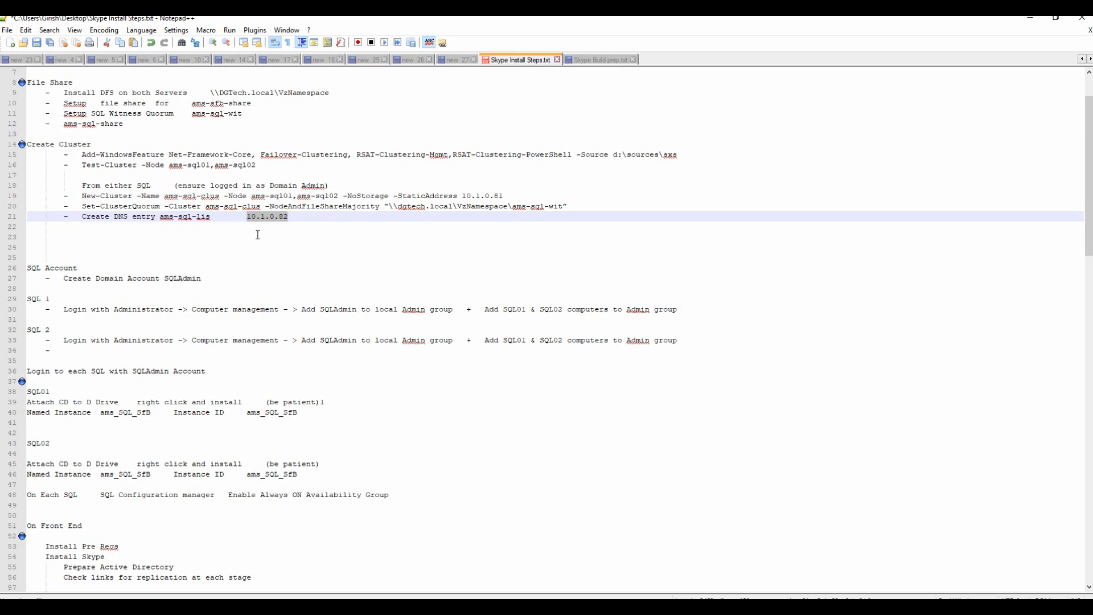
left_click(351, 562)
left_click(353, 237)
key("ctrl+v")
left_click(407, 330)
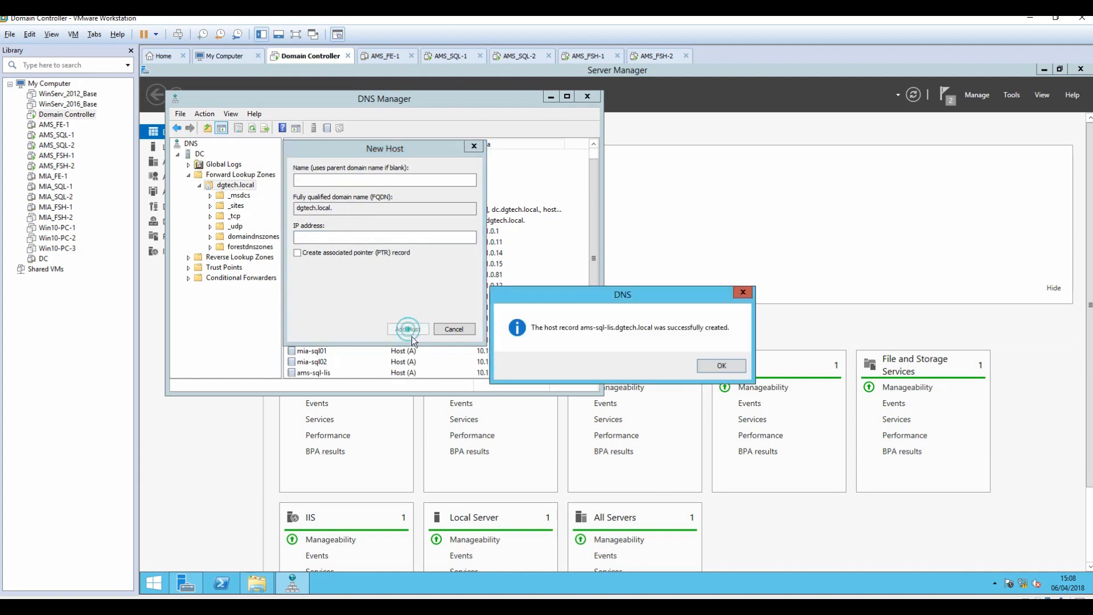
left_click(720, 367)
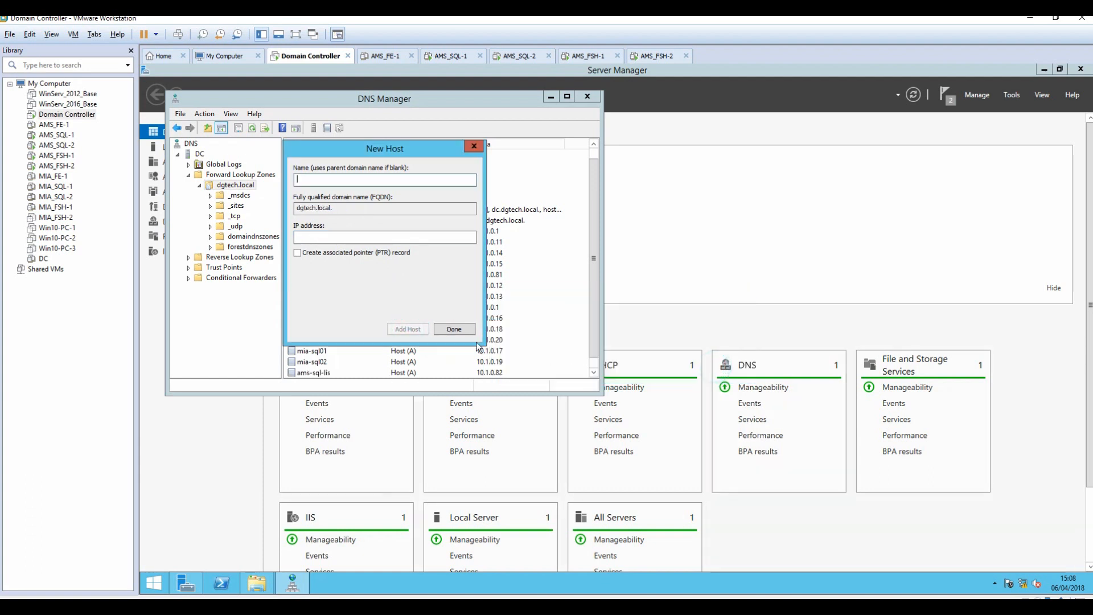
left_click(457, 329)
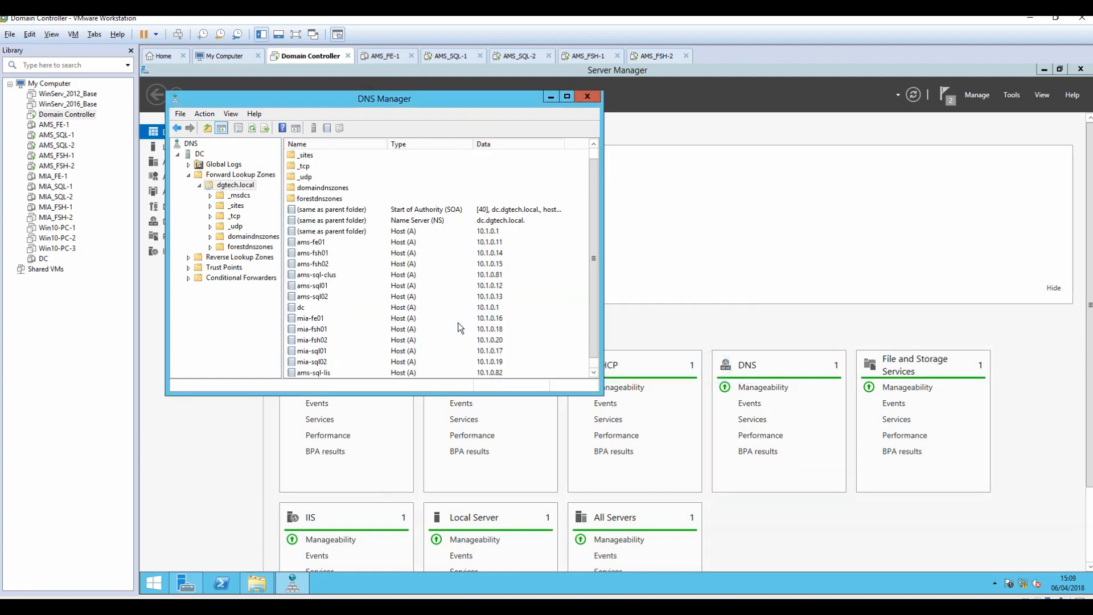
left_click(550, 97)
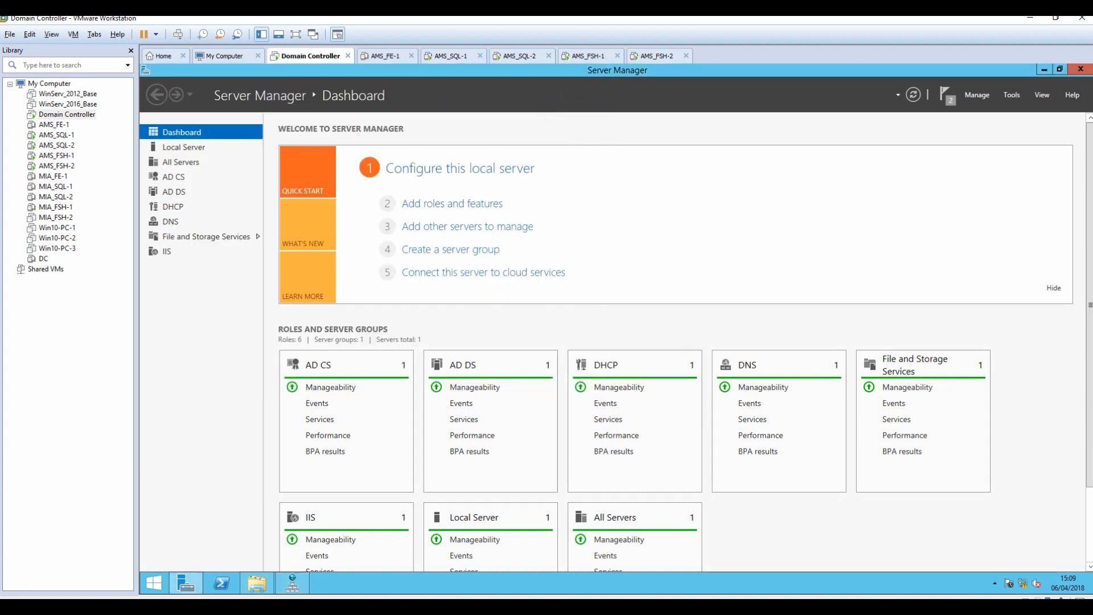
Select the SQL Account setup steps in the notes.
key("alt+Tab")
scroll(550, 378, "down", 3)
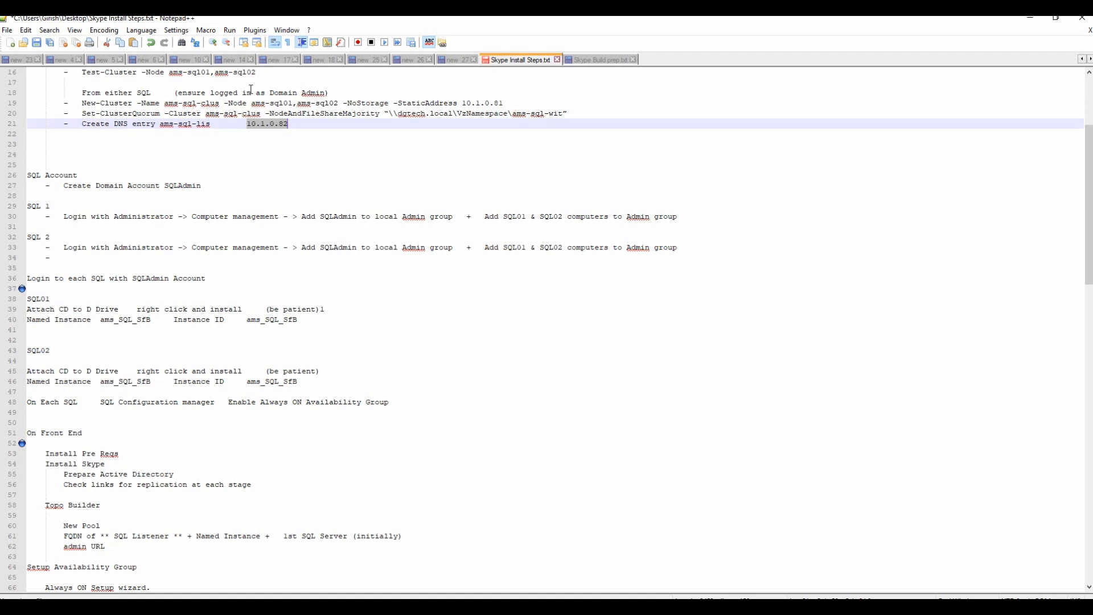
left_click_drag(317, 136, 269, 259)
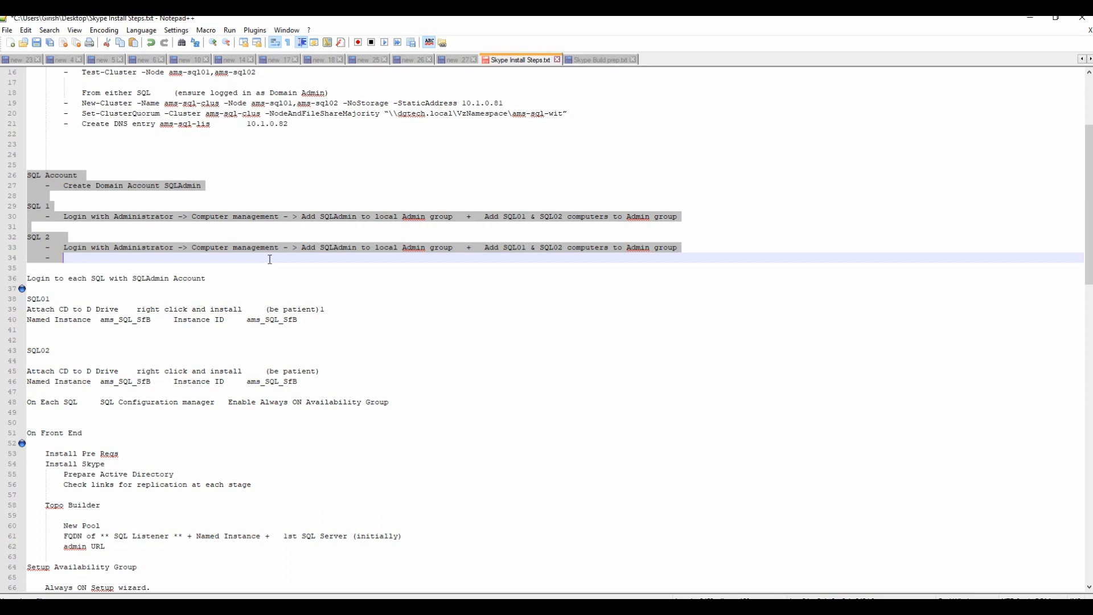
left_click(1019, 20)
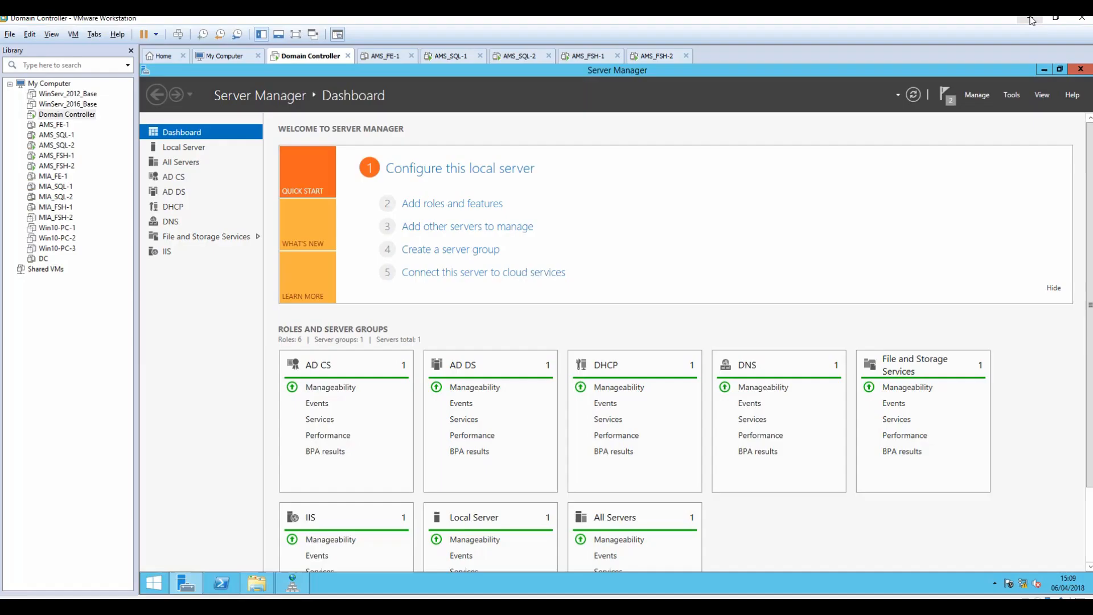
Open Active Directory Users and Computers, show dgtech.local's Users container, and bring up New.
left_click(1011, 95)
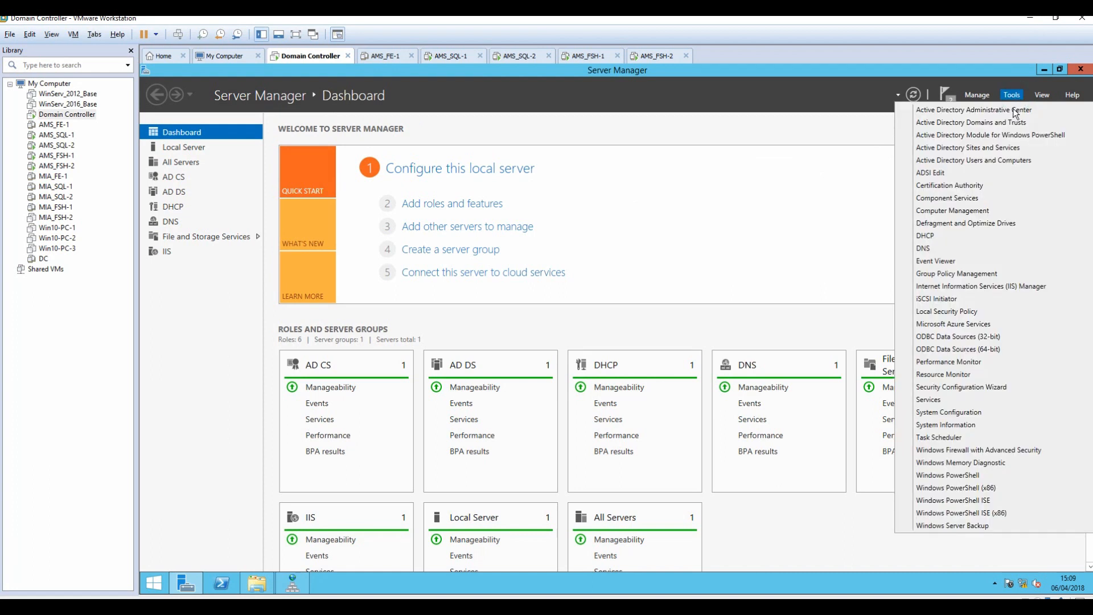
left_click(987, 162)
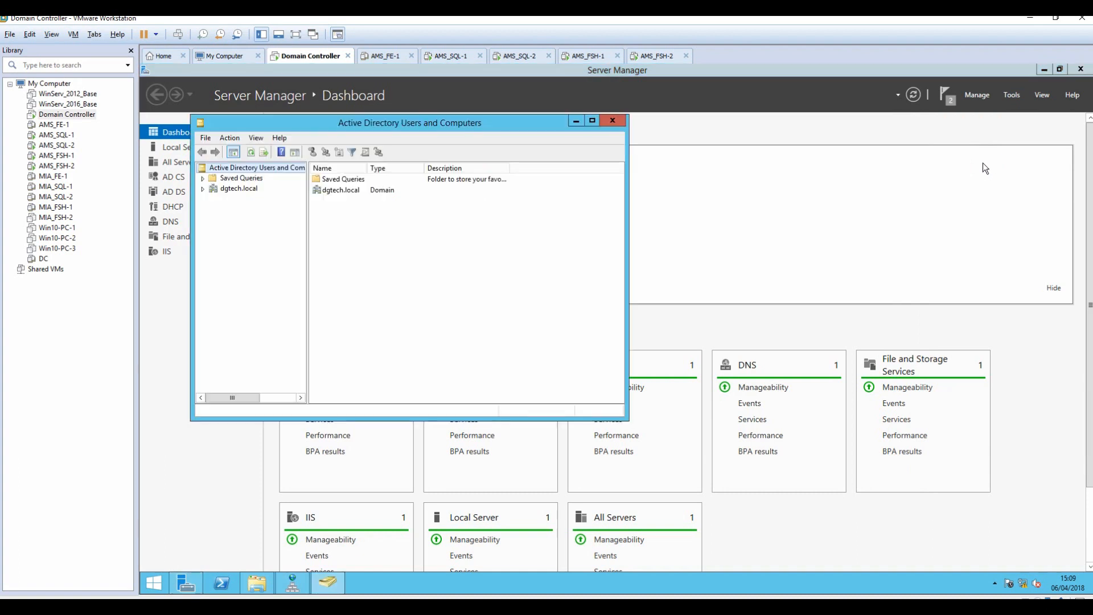
left_click(202, 189)
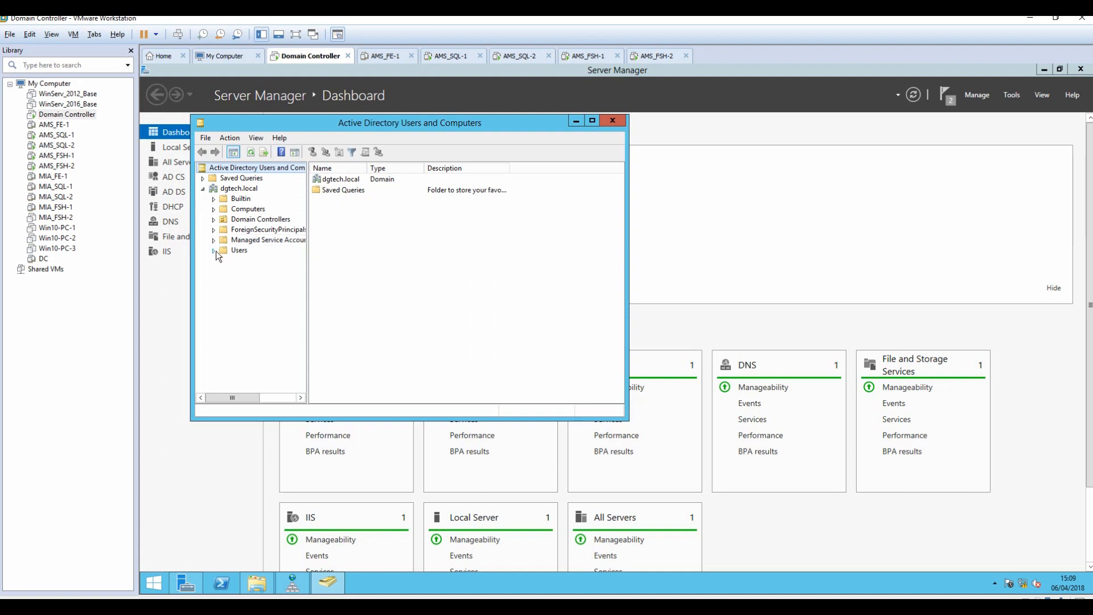
left_click(239, 251)
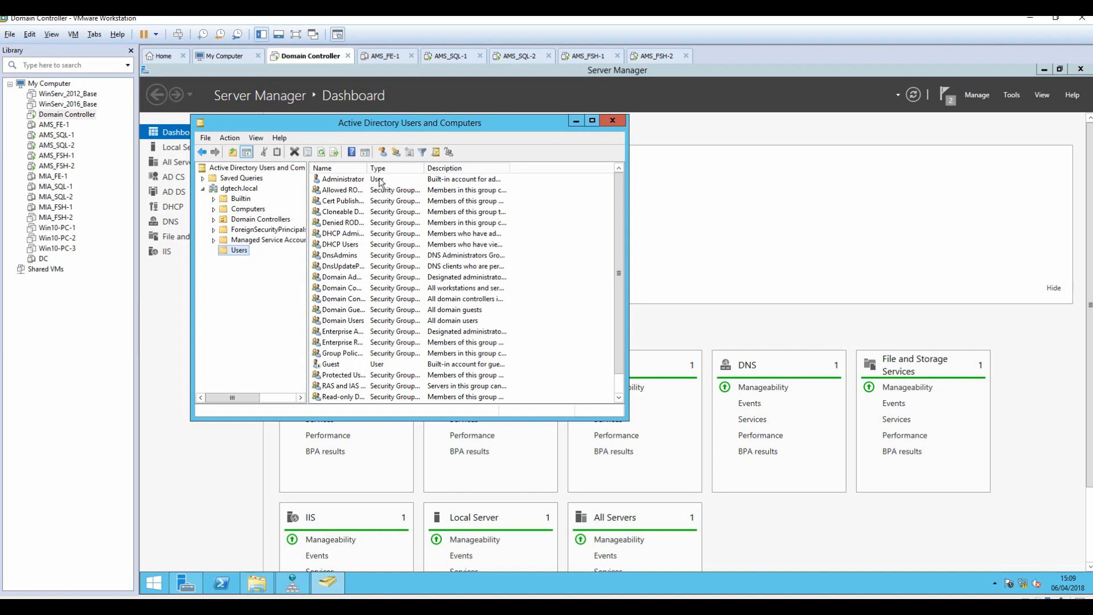
left_click_drag(368, 168, 397, 168)
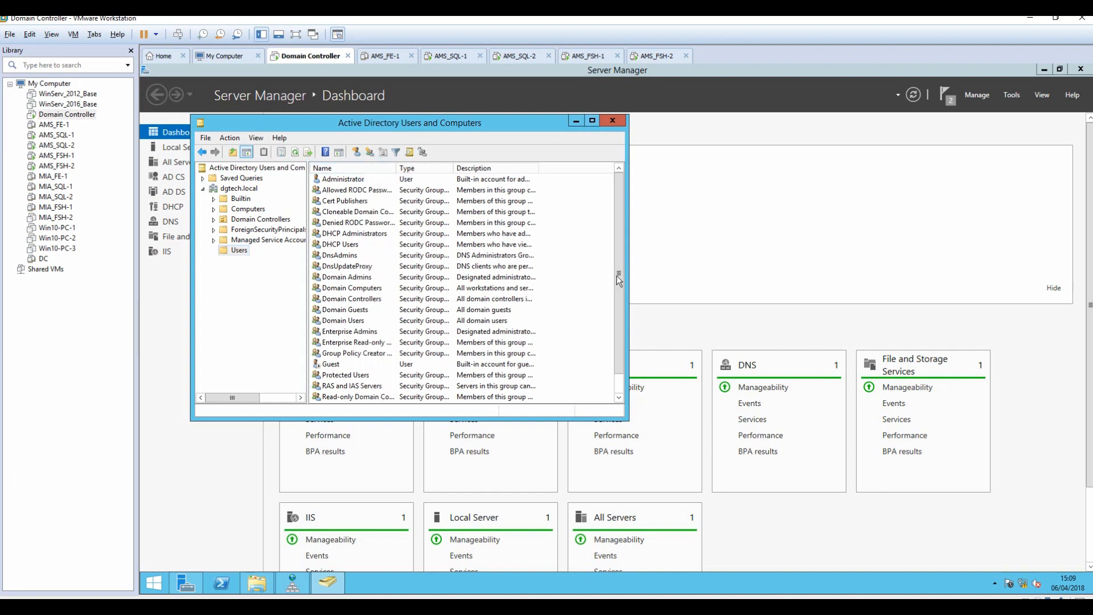
left_click_drag(617, 276, 616, 325)
right_click(584, 297)
mouse_move(619, 331)
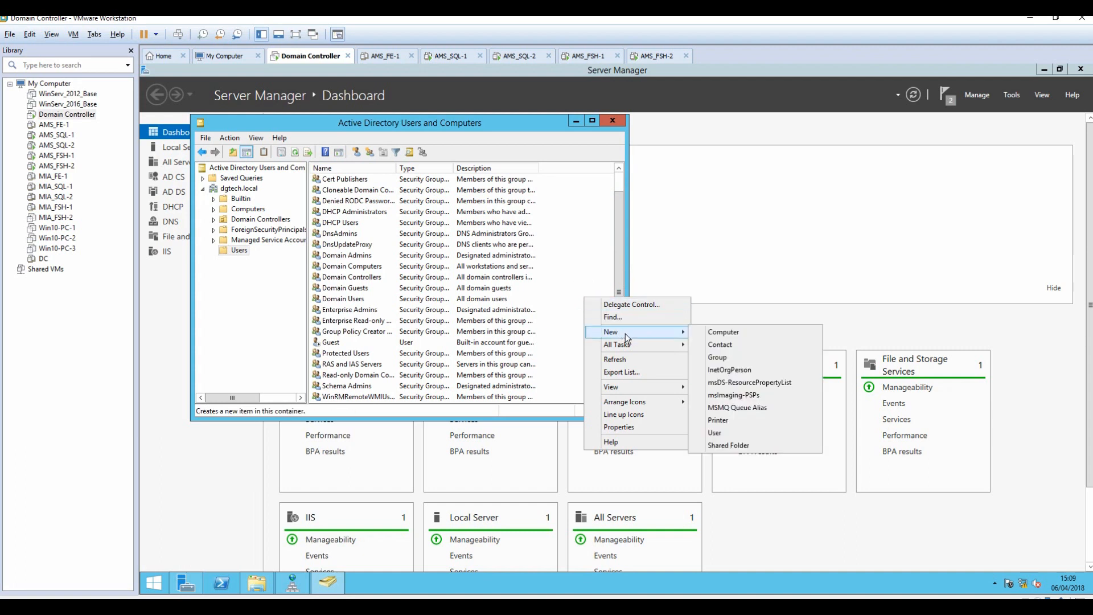
Enter first name SQL, last name Admin and logon name SQLAdmin for the new user.
left_click(730, 433)
type("SQLAdmin")
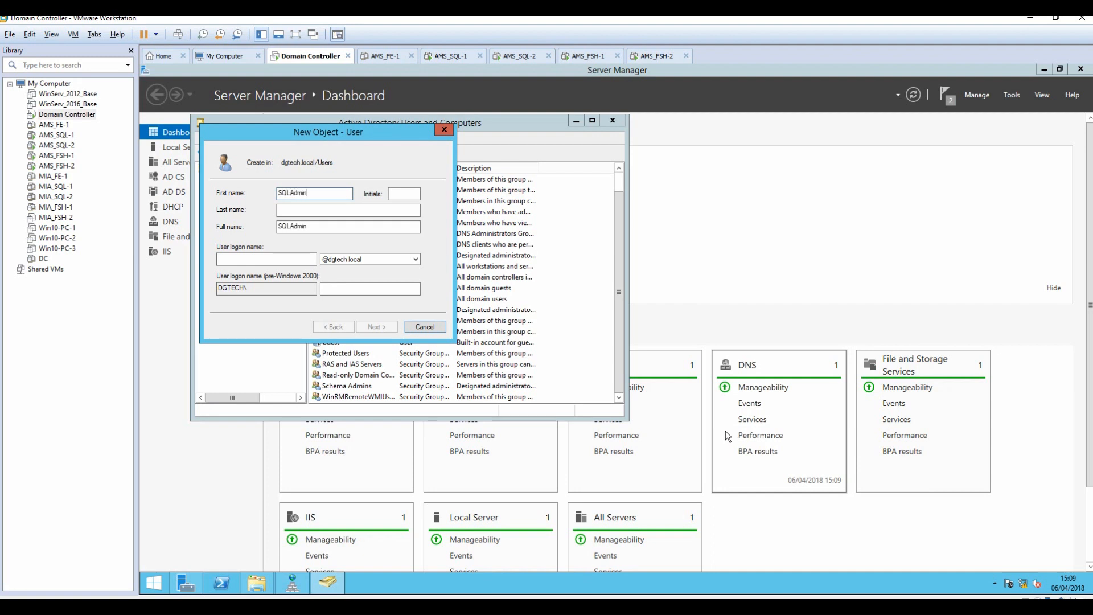
key("BackSpace")
key("BackSpace")
key("BackSpace")
key("BackSpace")
key("BackSpace")
key("Tab")
type("Admin")
key("Tab")
key("Tab")
type("SQLAdmin")
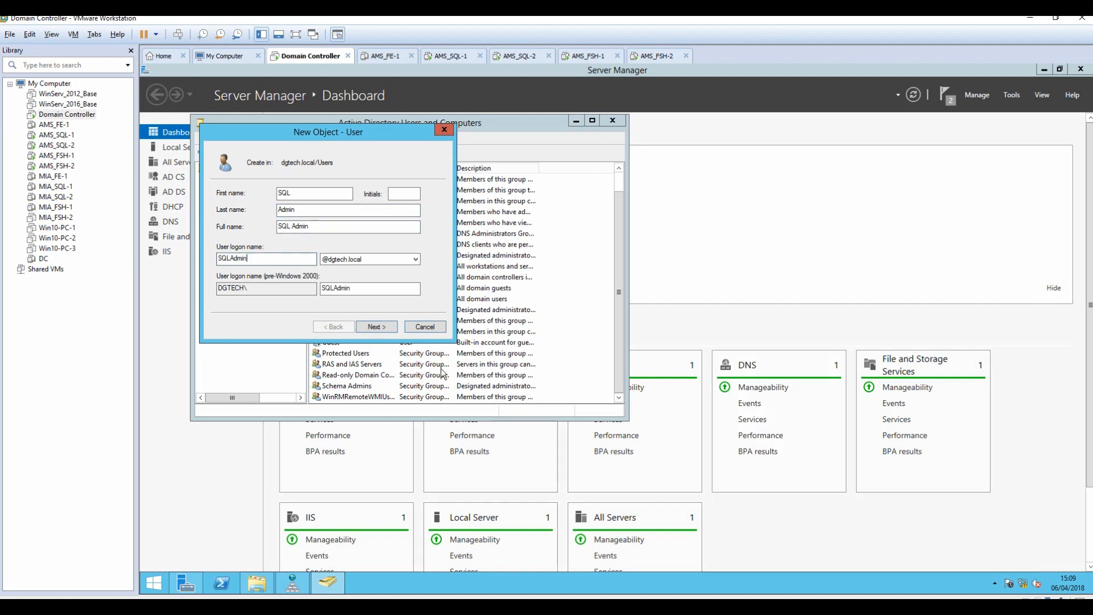
Set and confirm the account password, untick 'must change password at next logon', and finish.
left_click(375, 326)
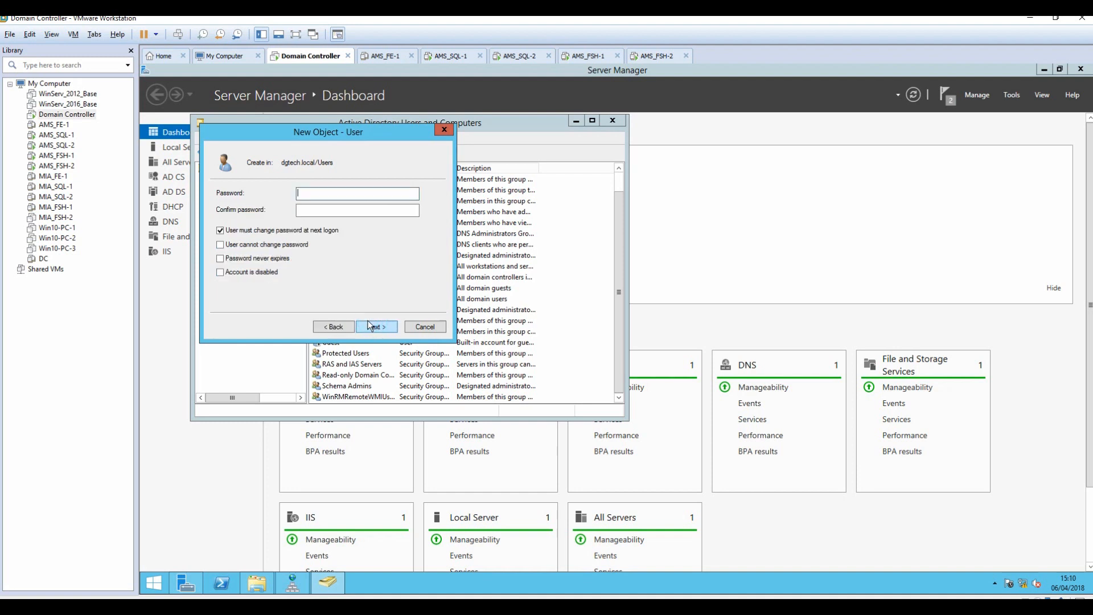
type("Password1!")
key("Tab")
type("Passwor")
left_click(220, 230)
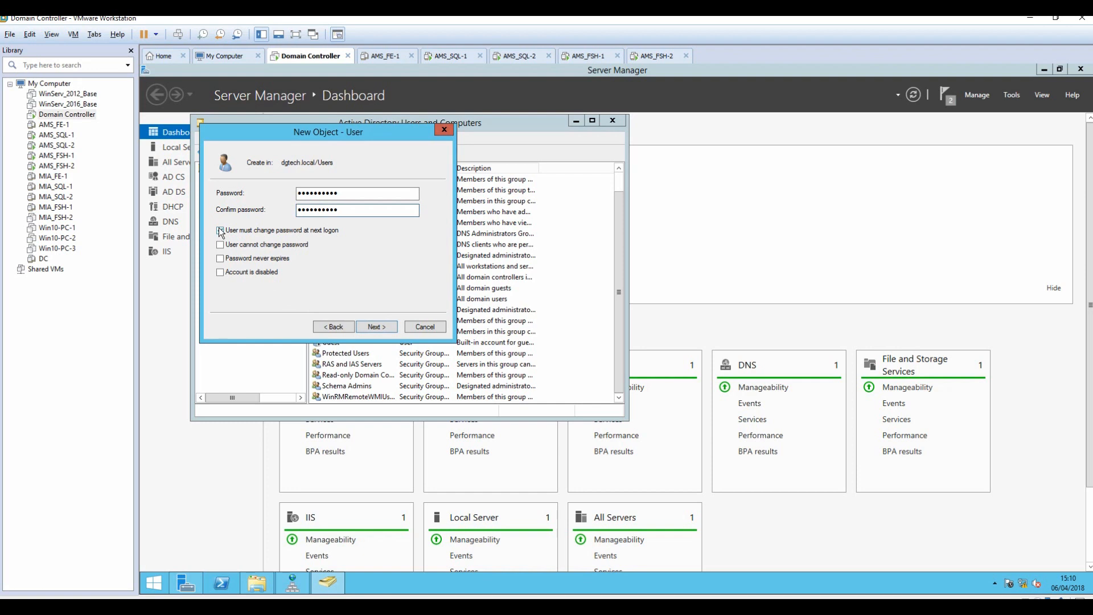
left_click(221, 259)
left_click(220, 258)
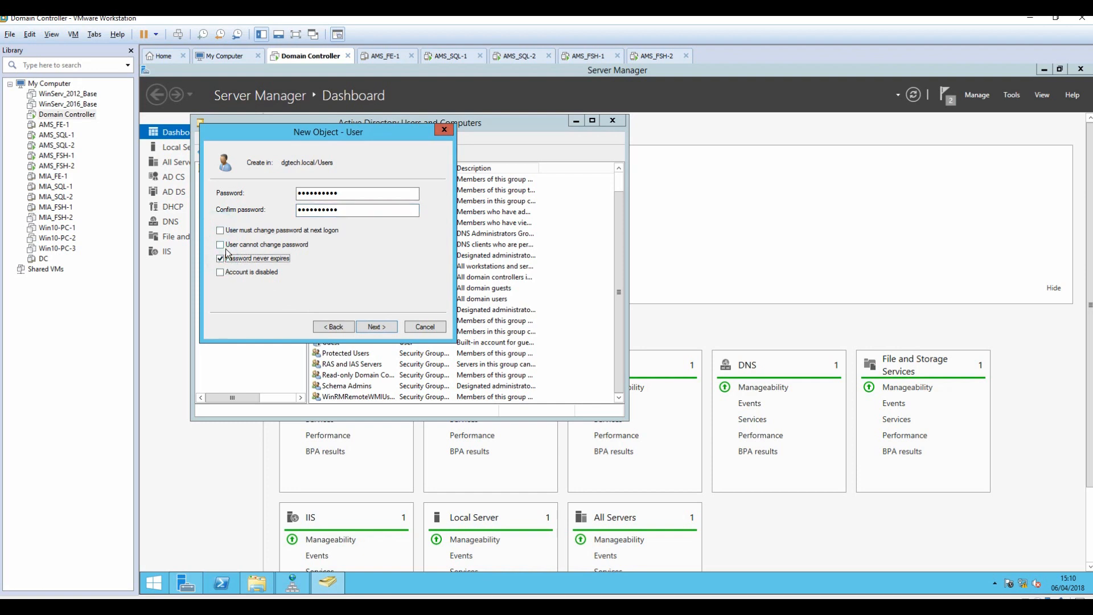
left_click(375, 329)
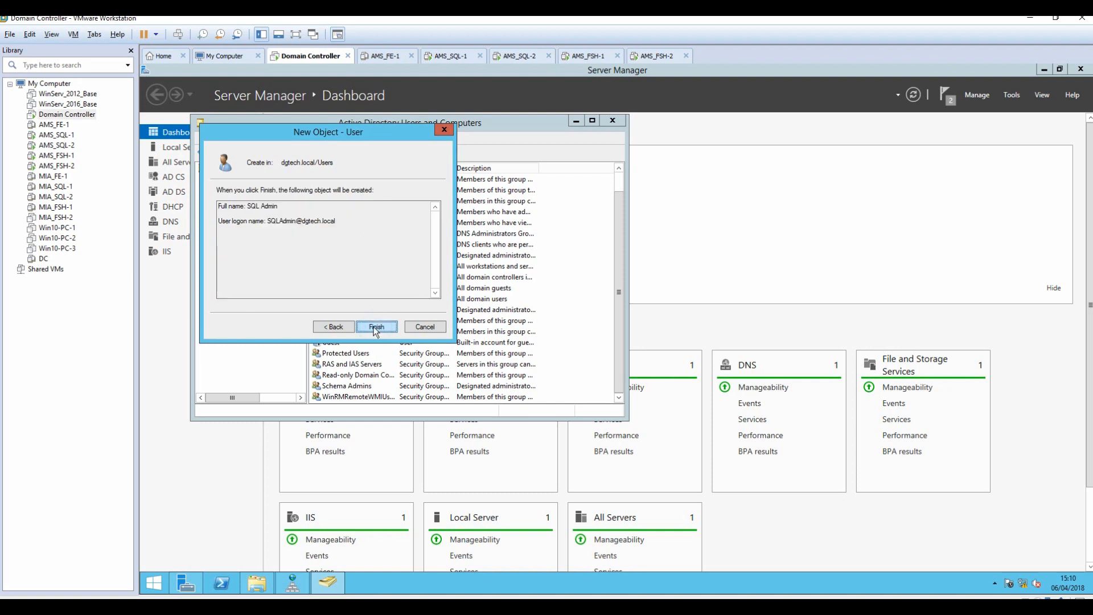
left_click(376, 328)
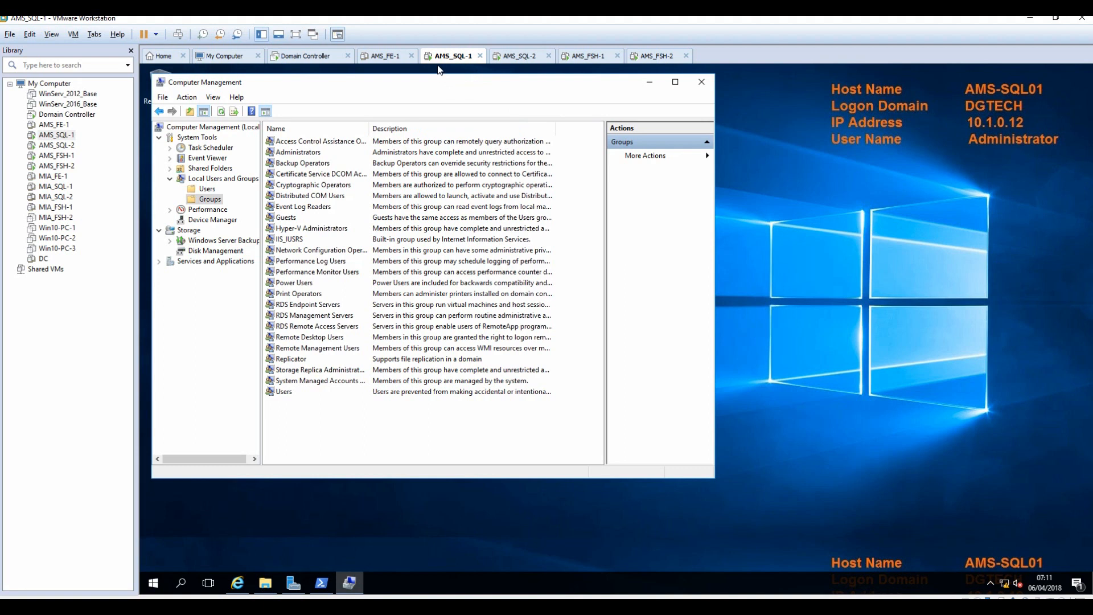
Add SQLAdmin as a member of AMS-SQL01's local Administrators group.
double_click(292, 154)
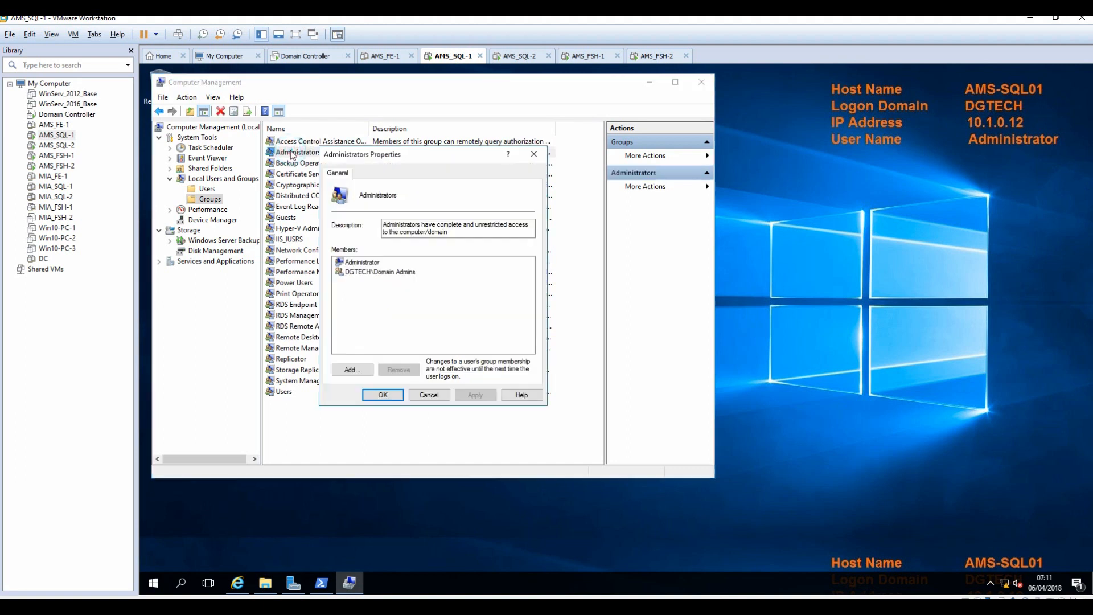
left_click(352, 371)
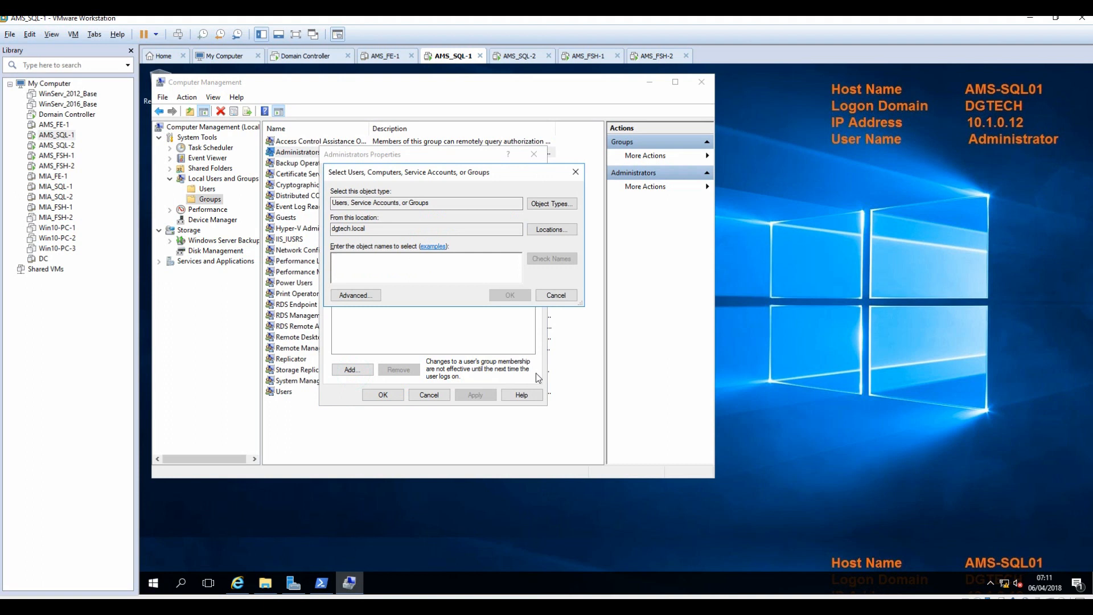
type("sqladm")
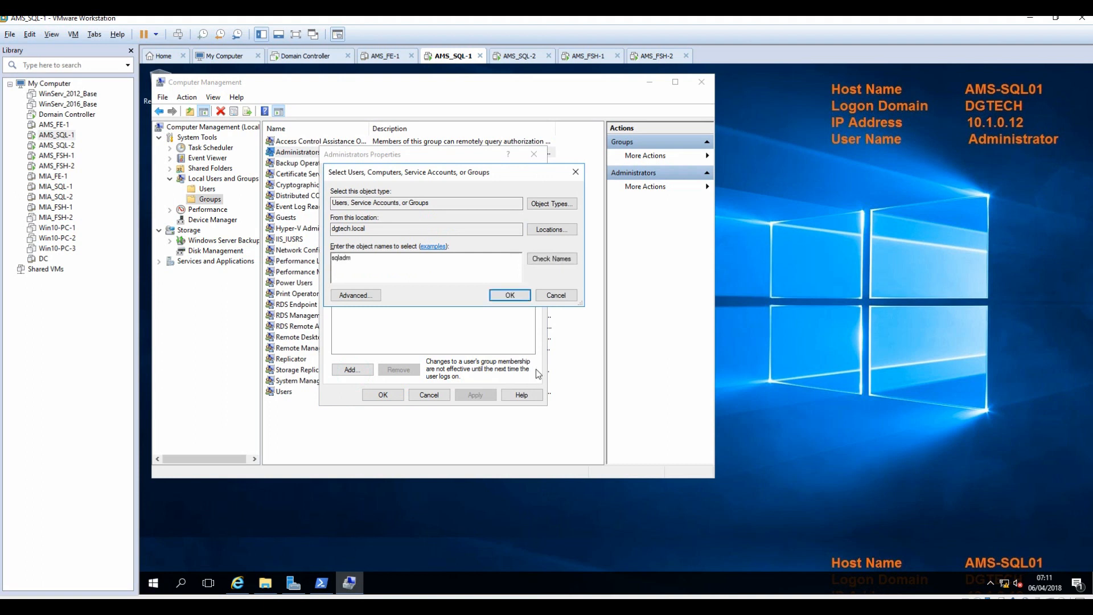
left_click(558, 260)
left_click(504, 299)
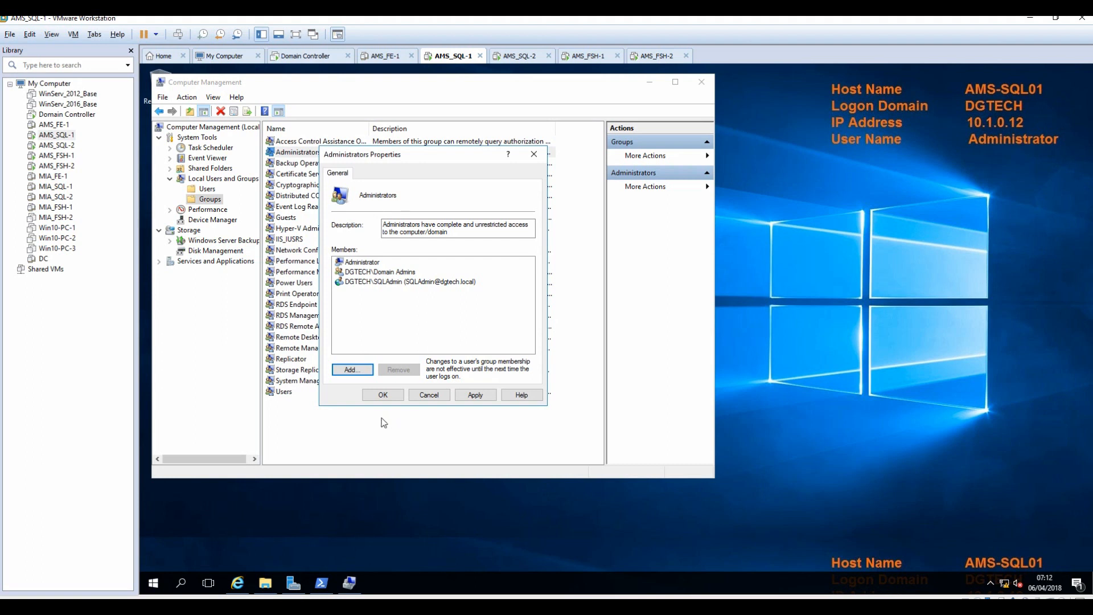
Adjust the searched object types and look up accounts matching ams-sql.
left_click(351, 369)
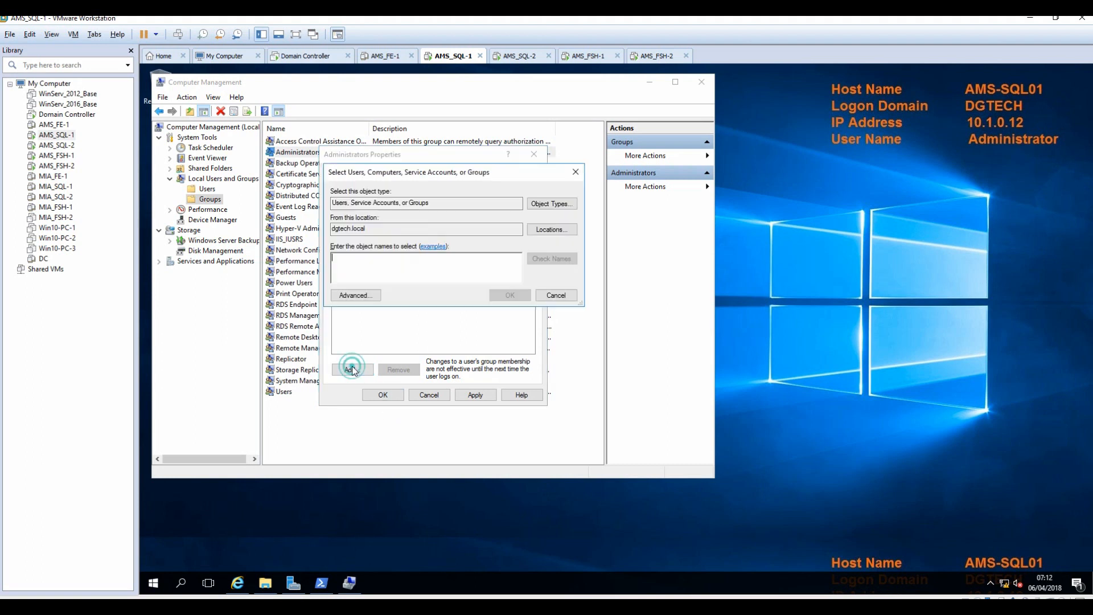
left_click(547, 229)
key("Escape")
left_click(555, 205)
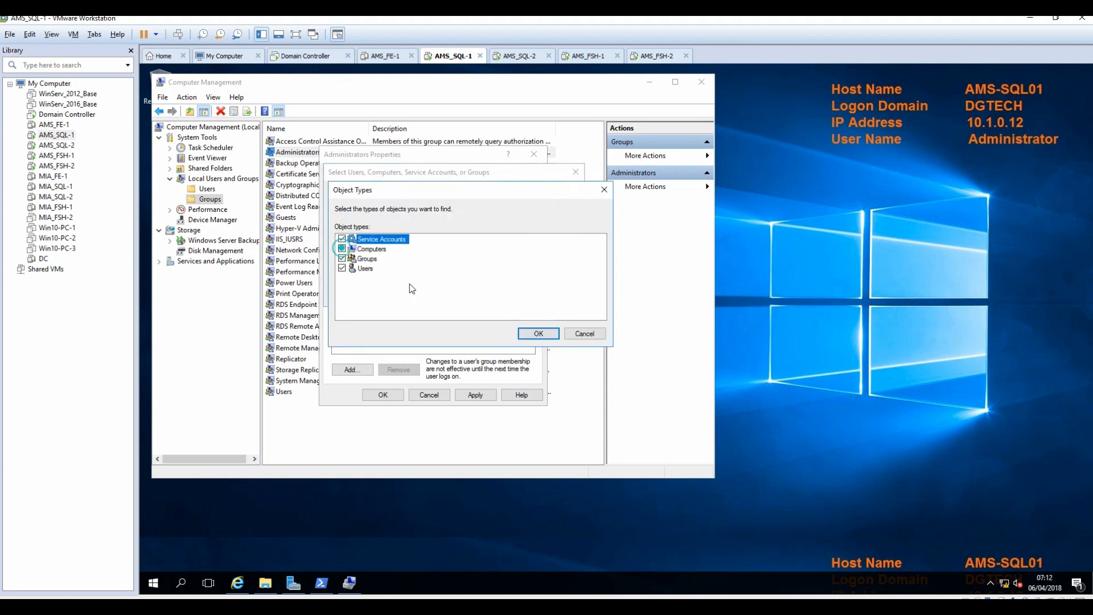
left_click(539, 334)
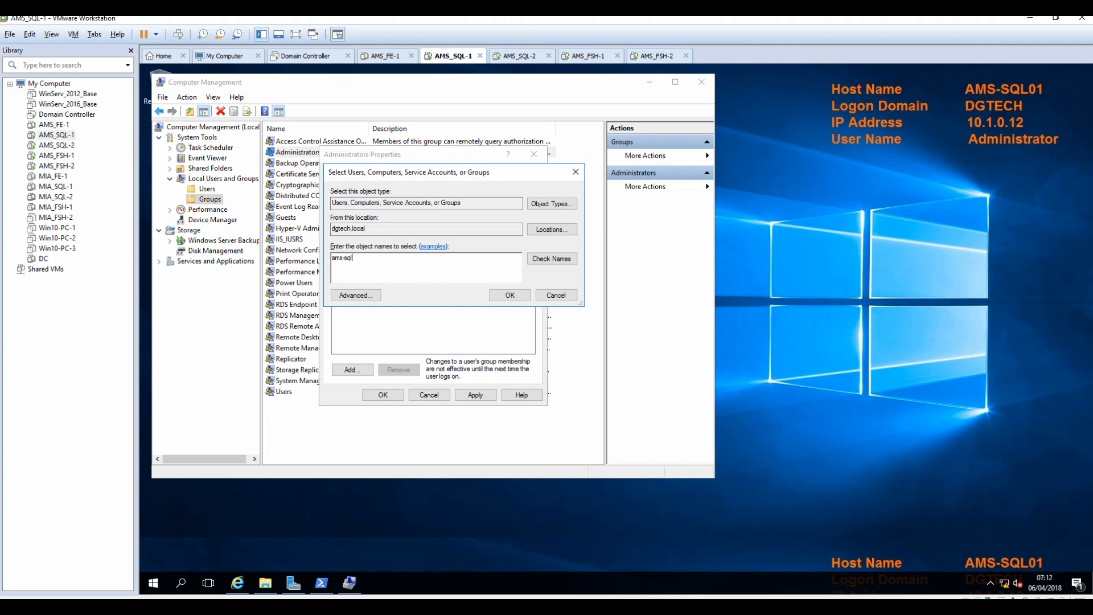
left_click(550, 260)
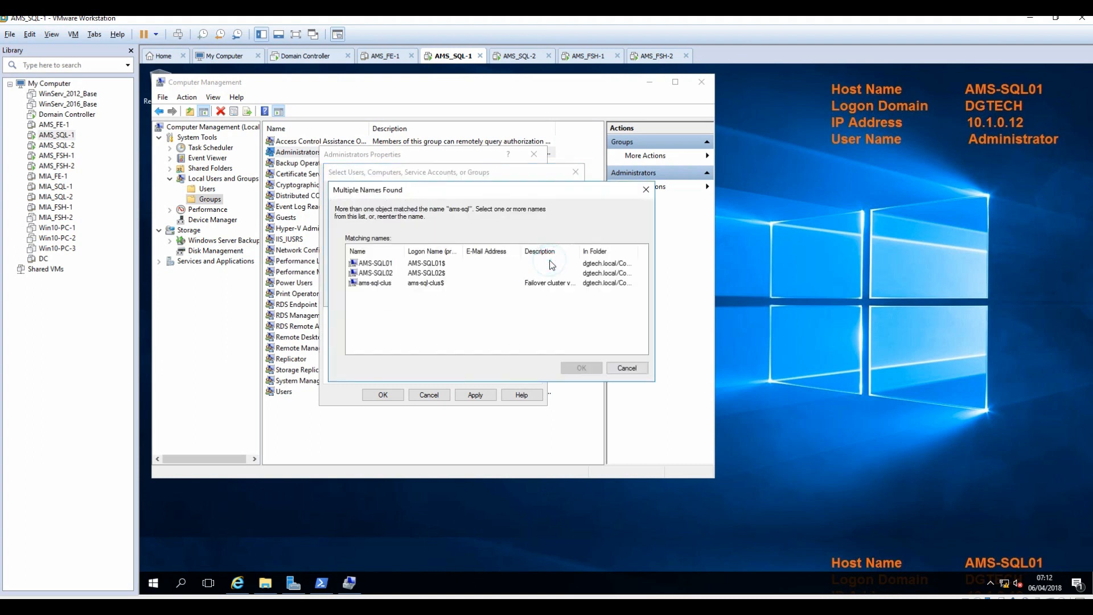
Add the AMS-SQL01 and AMS-SQL02 computer accounts to Administrators and apply the membership.
left_click(376, 274)
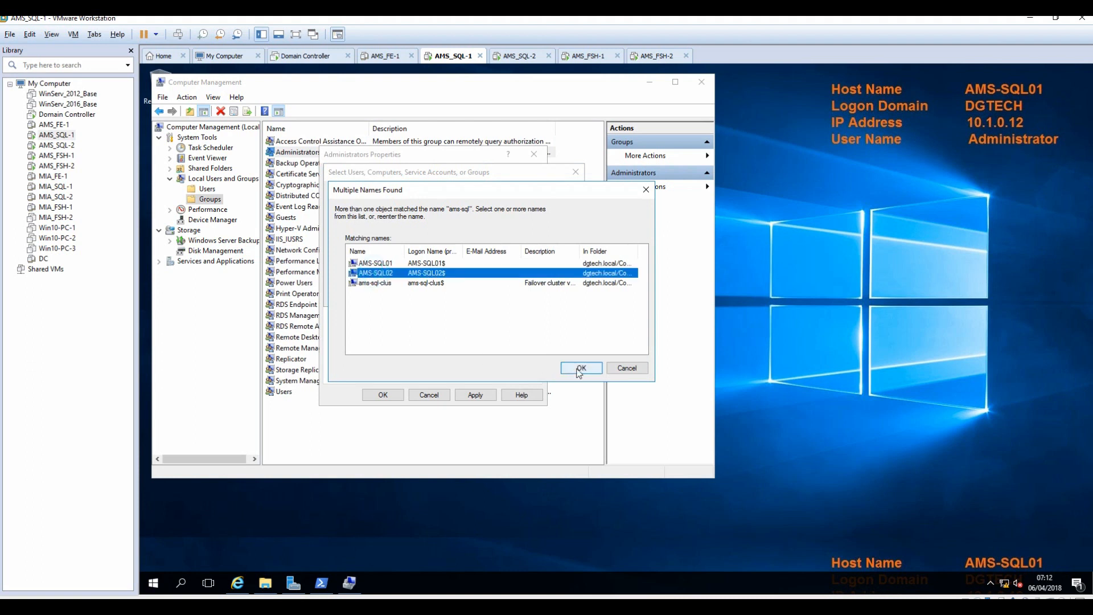
left_click(362, 263)
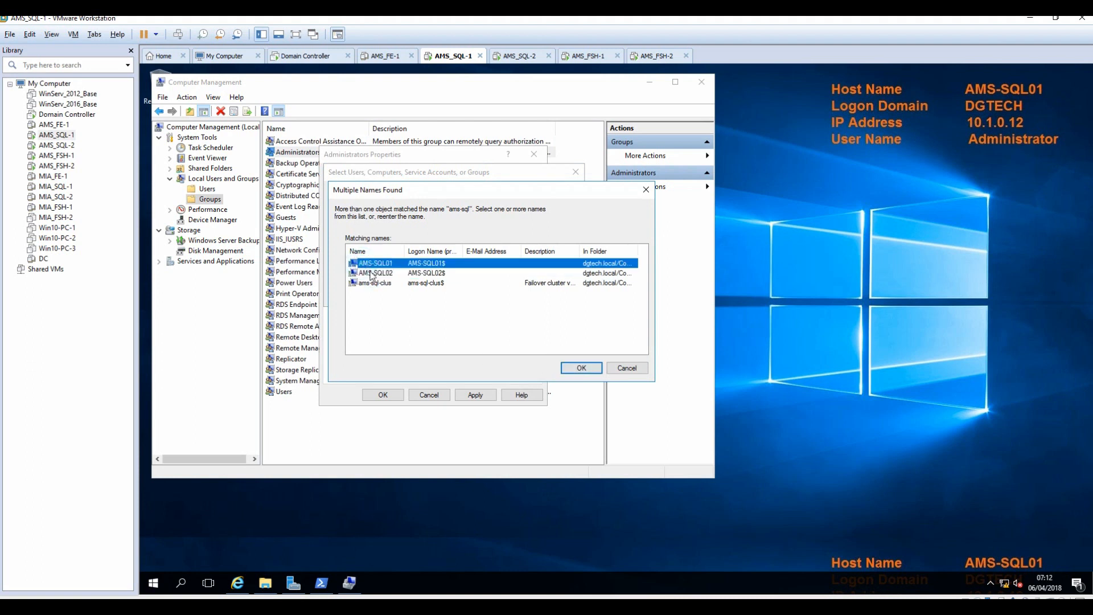
left_click(371, 276, "ctrl")
left_click(587, 370)
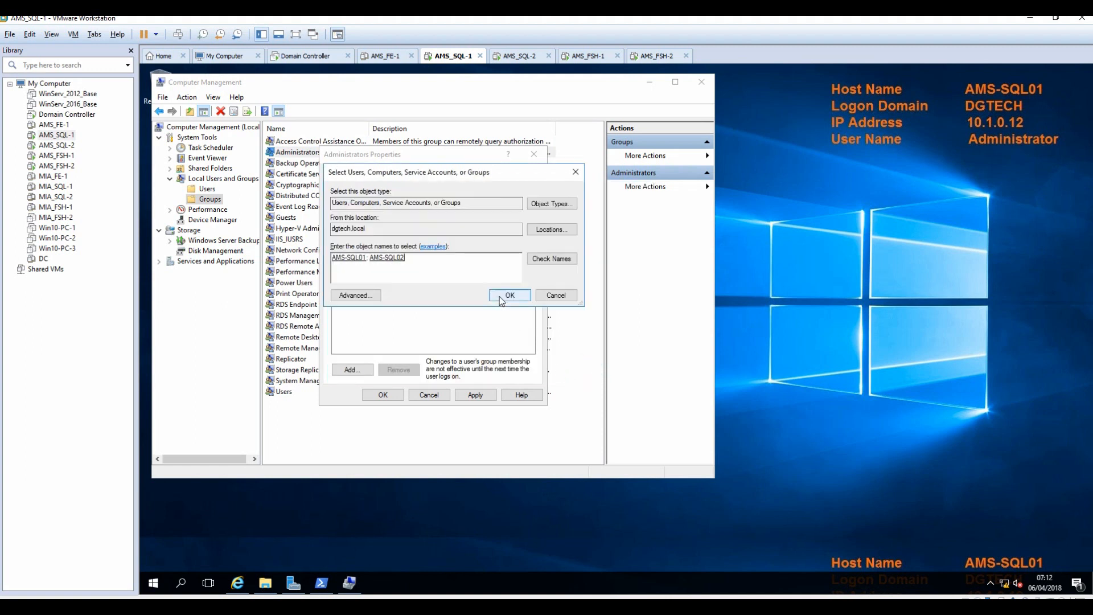
left_click(501, 295)
left_click(475, 395)
left_click(382, 395)
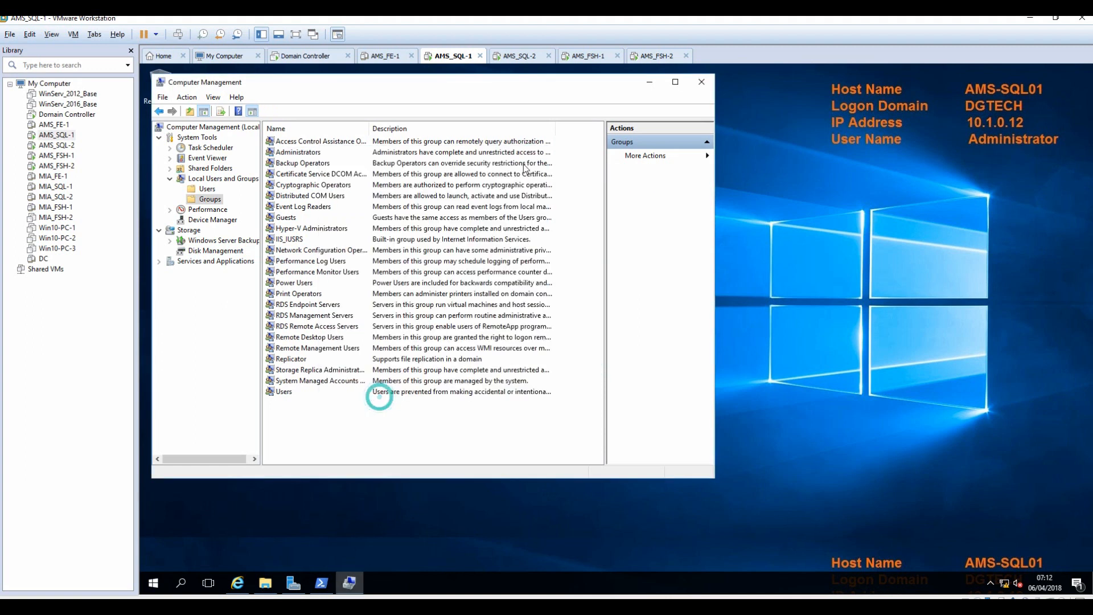
left_click(524, 58)
In Computer Management on AMS-SQL02, add the domain SQL admin account to the Administrators group.
left_click(293, 583)
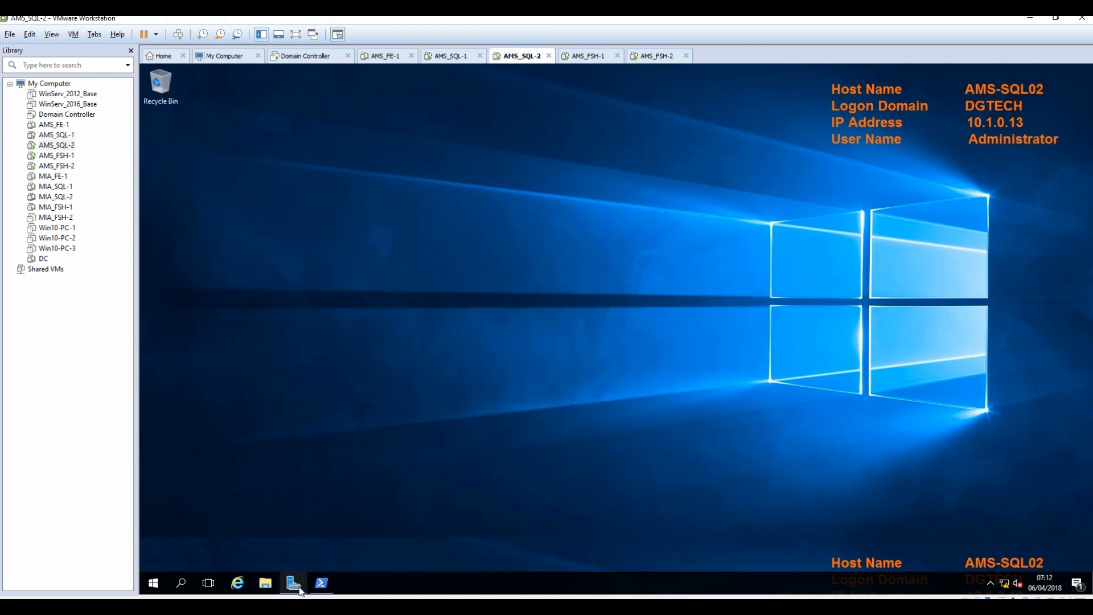
left_click(586, 191)
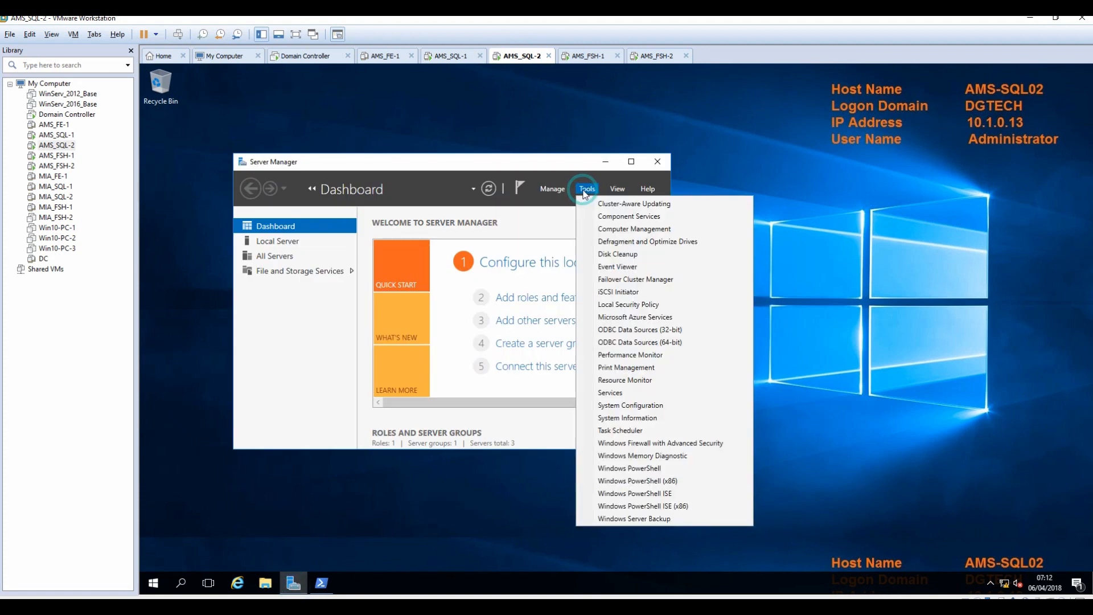
left_click(621, 229)
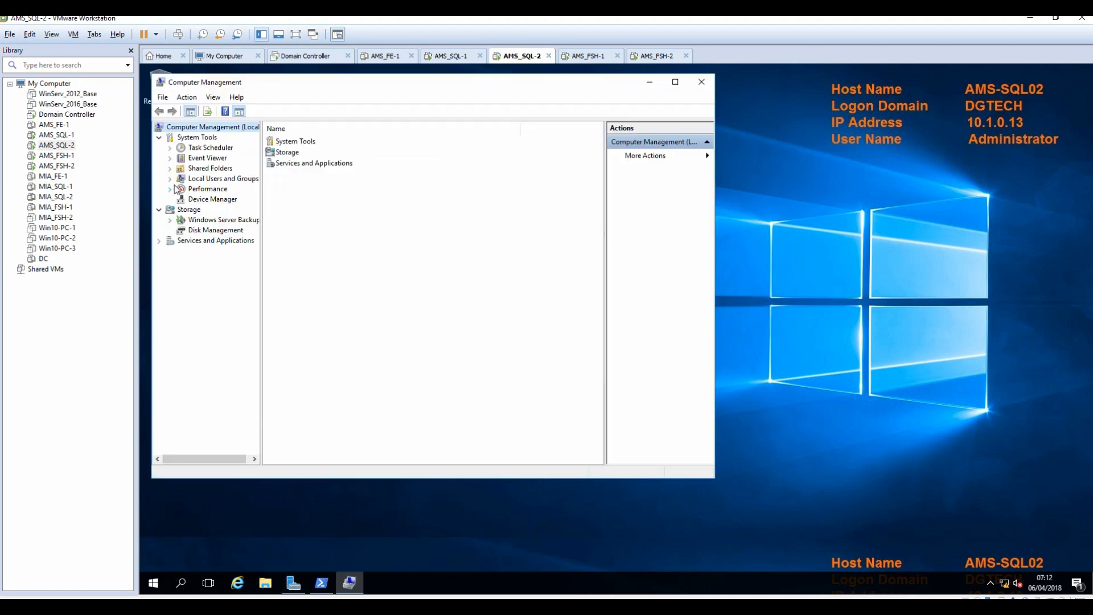
left_click(169, 178)
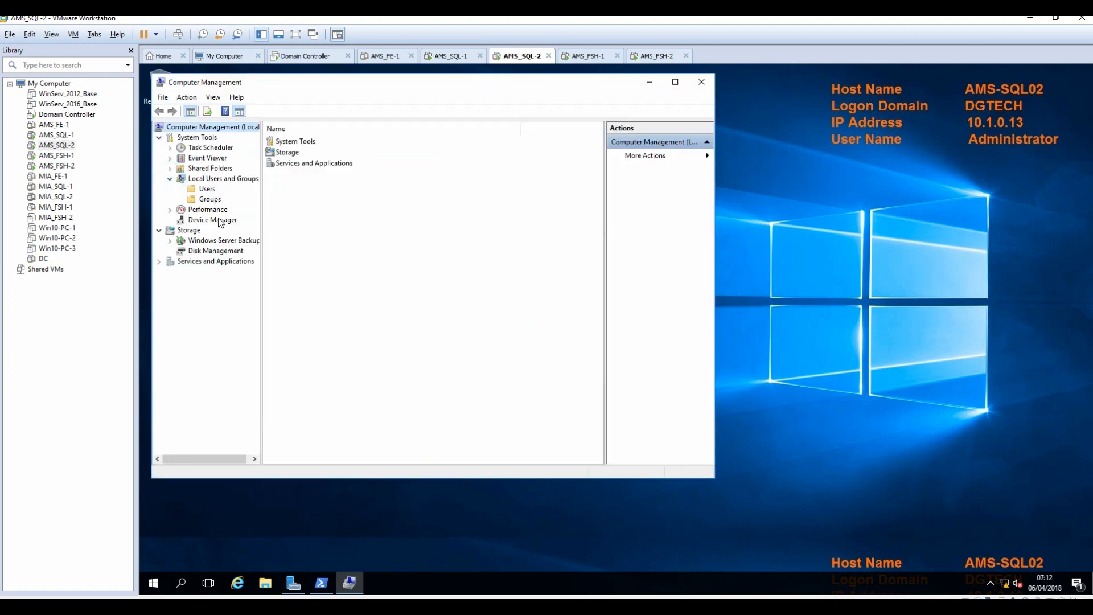
left_click(208, 189)
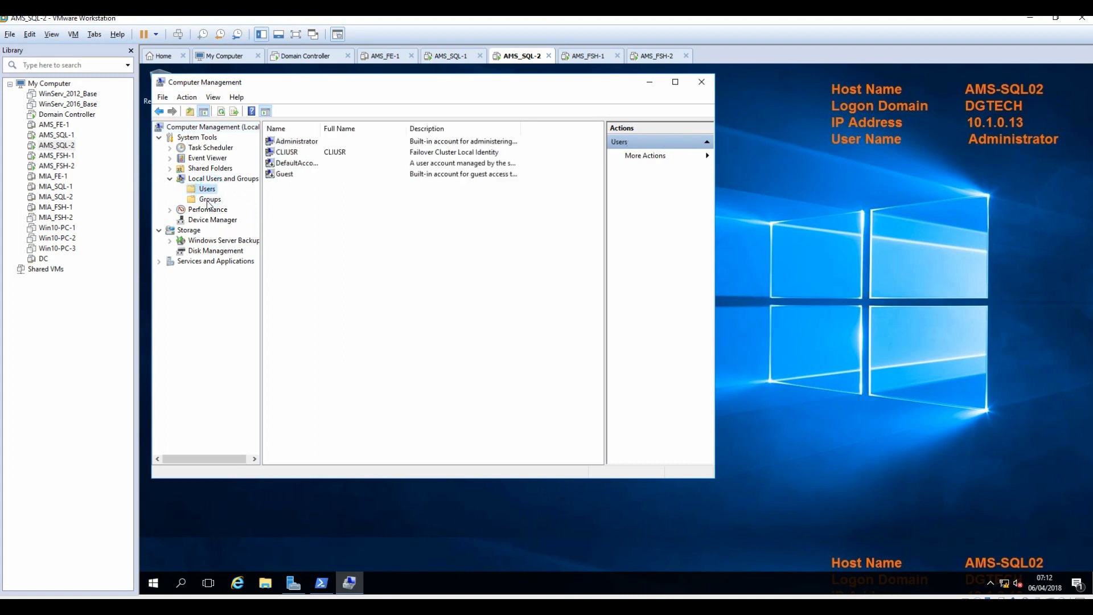
left_click(209, 199)
double_click(295, 152)
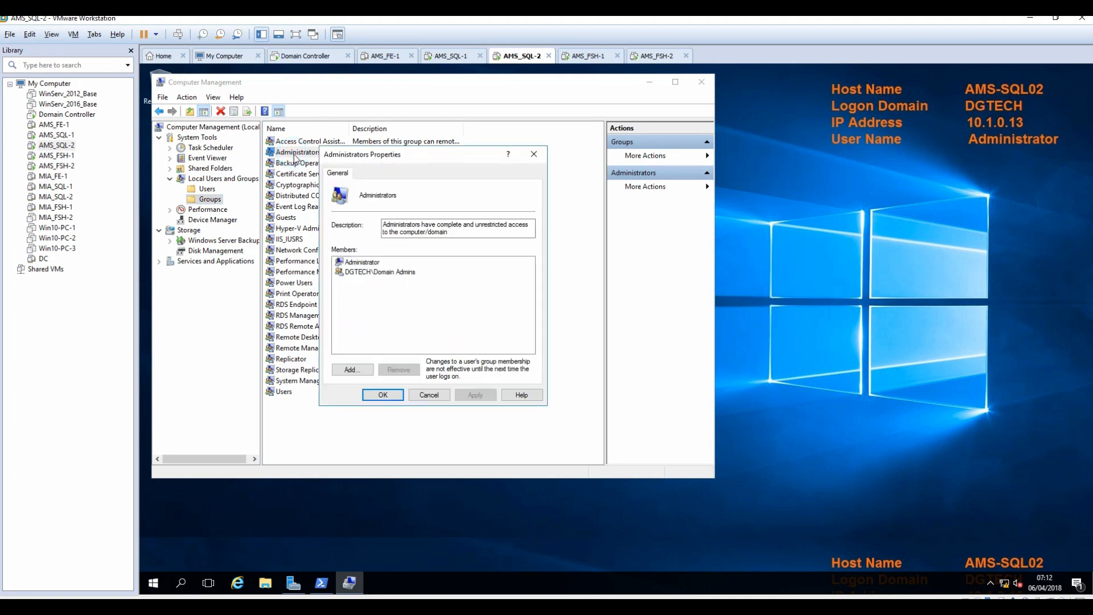
left_click(357, 370)
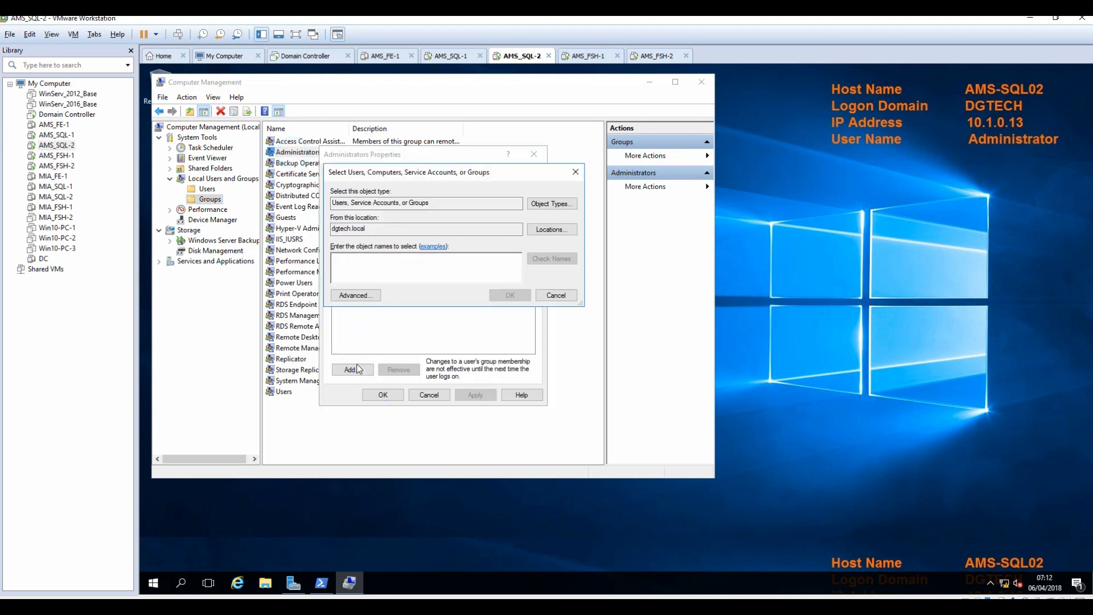
type("sqla")
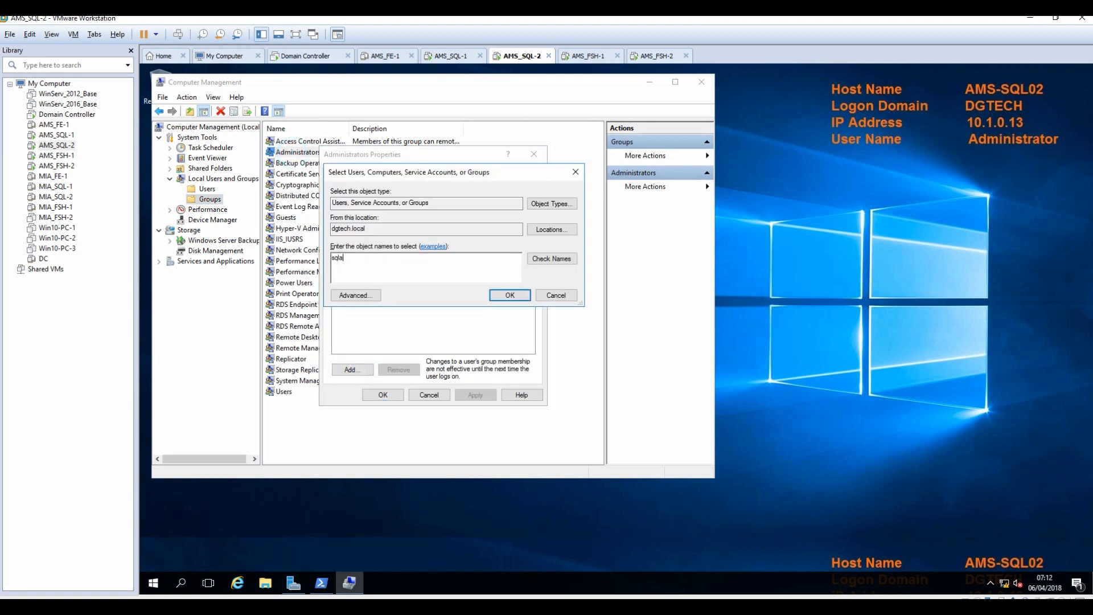
left_click(550, 259)
left_click(509, 295)
Add the AMS-SQL01 and AMS-SQL02 computer accounts to Administrators and apply the change.
left_click(353, 370)
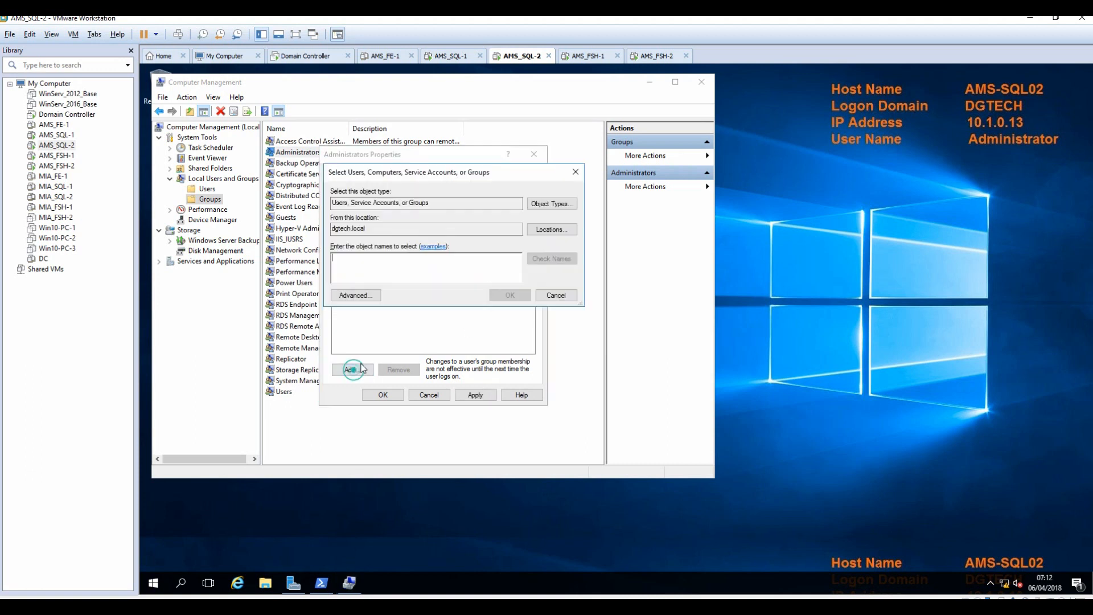
left_click(550, 205)
left_click(343, 250)
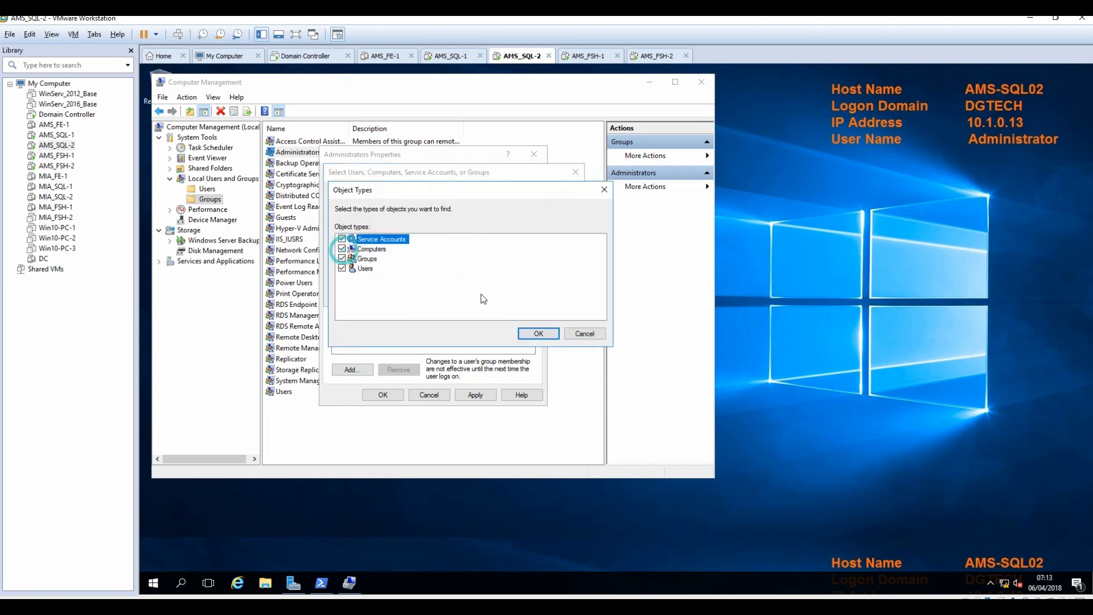
left_click(538, 334)
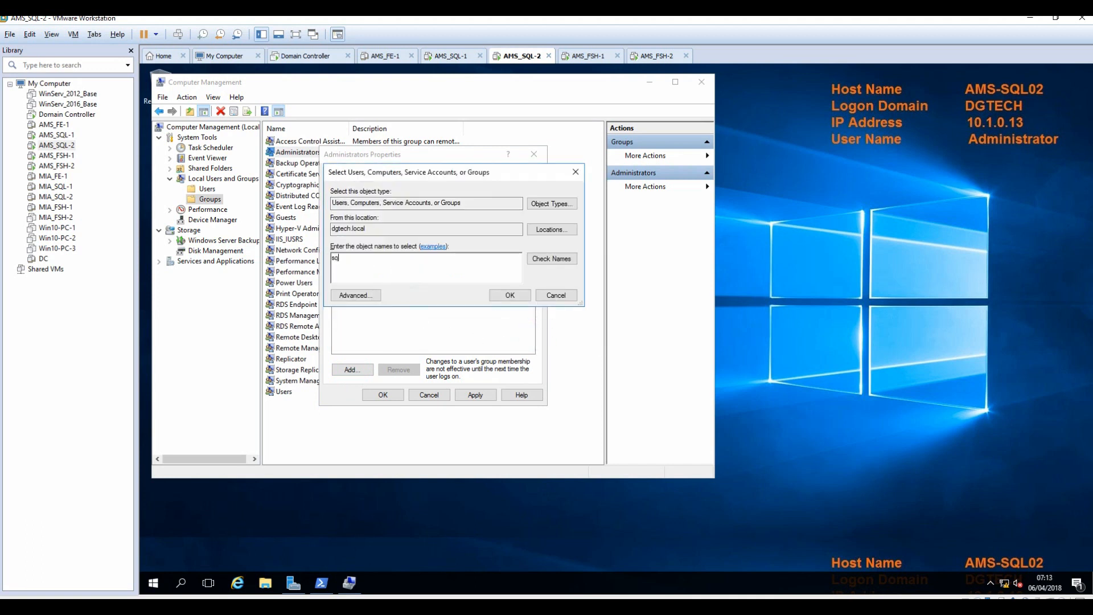
type("s")
key("BackSpace")
type("ams-sql")
left_click(548, 259)
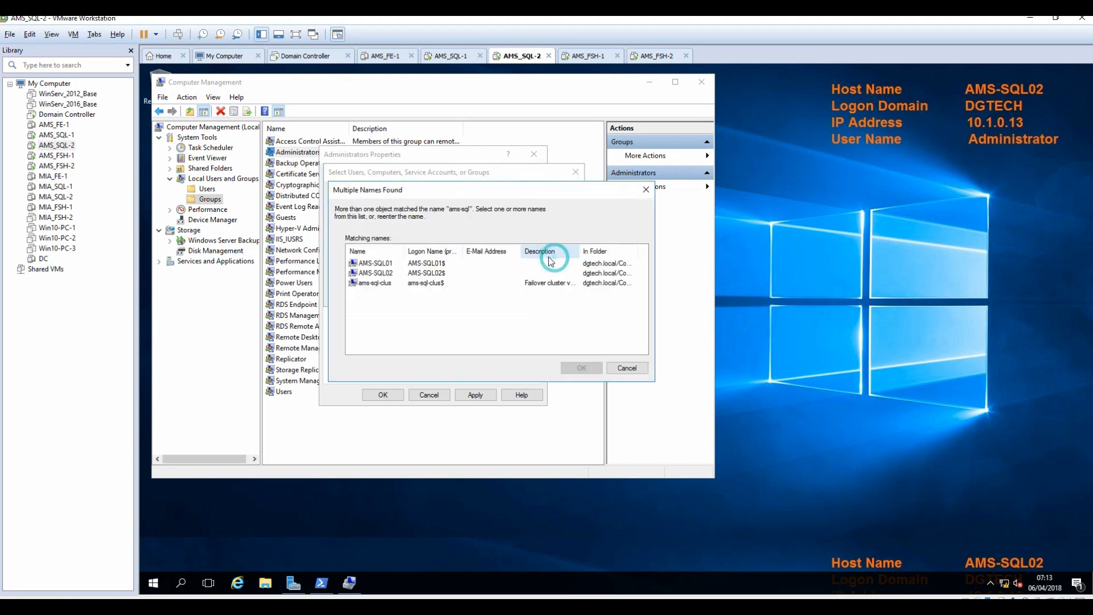
left_click(376, 273, "ctrl")
left_click(581, 368)
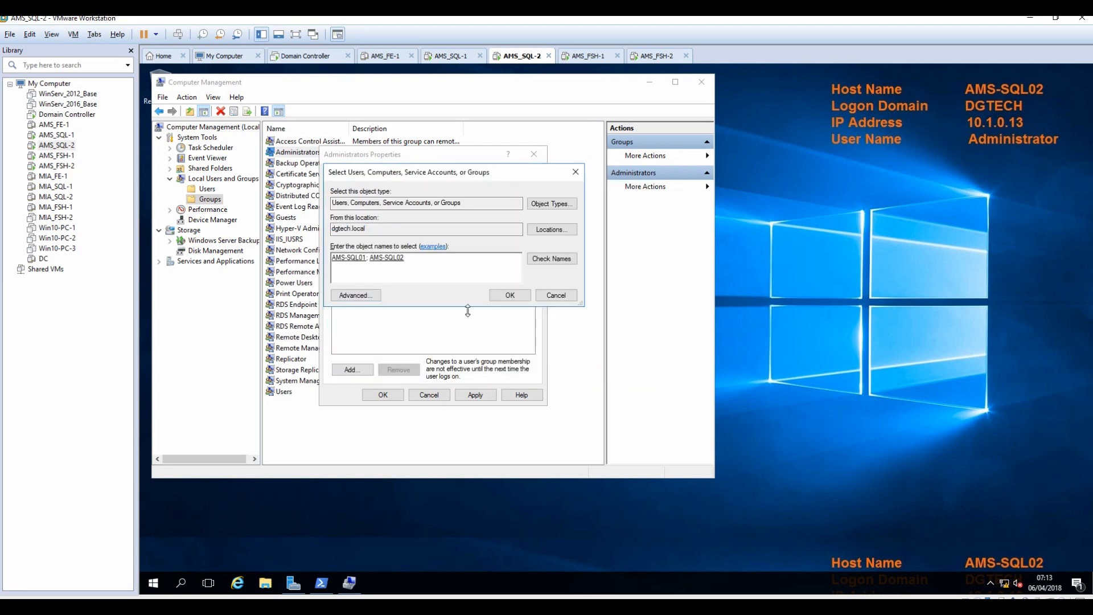
left_click(510, 295)
left_click(473, 395)
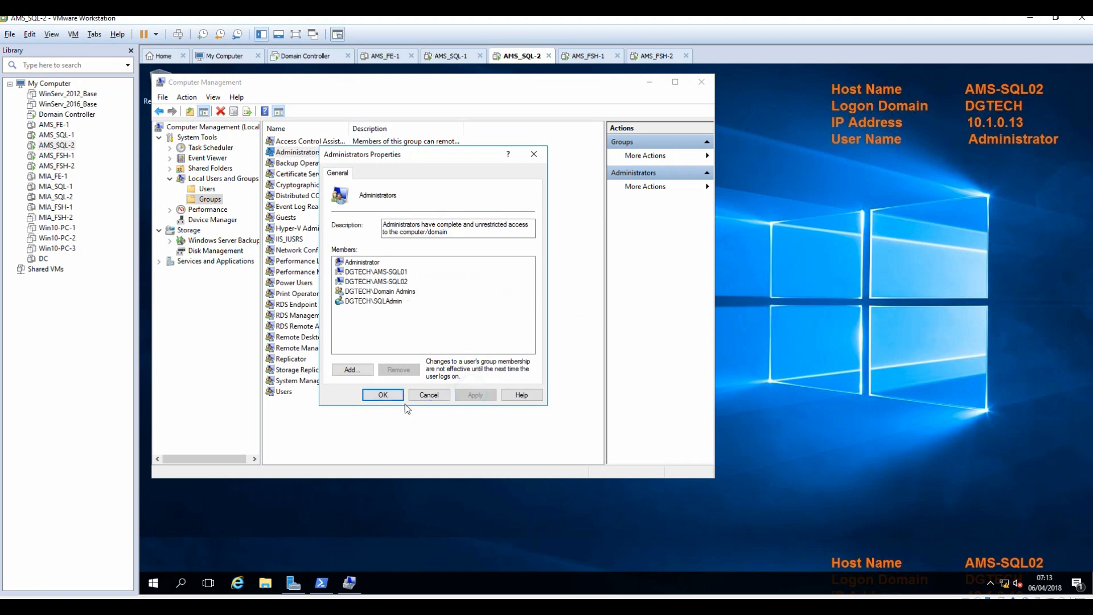
left_click(383, 393)
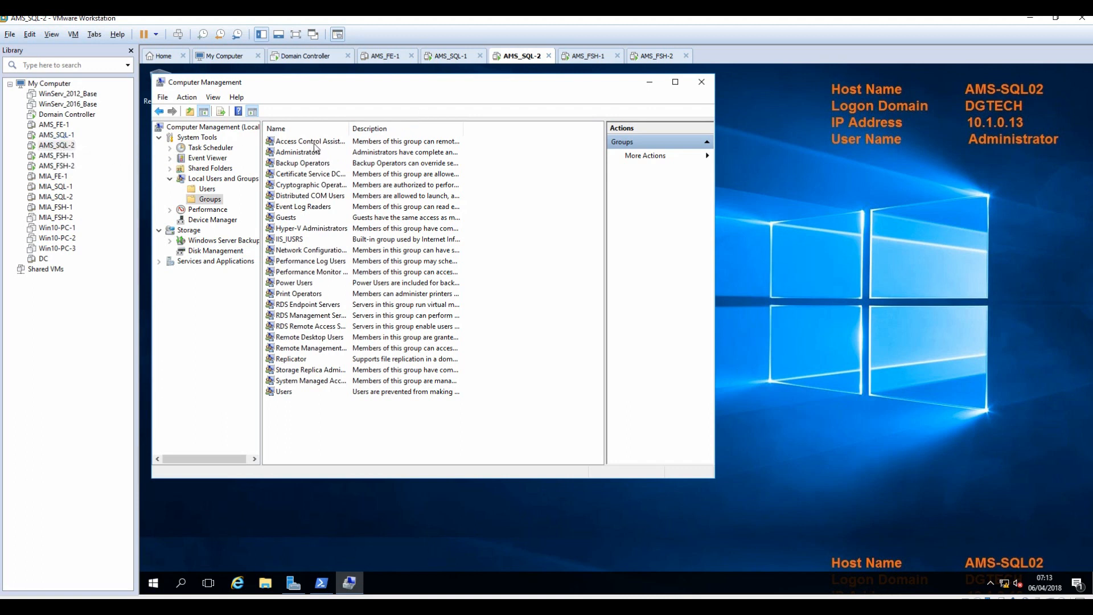
Close Computer Management and sign out of AMS_SQL-2.
left_click(702, 83)
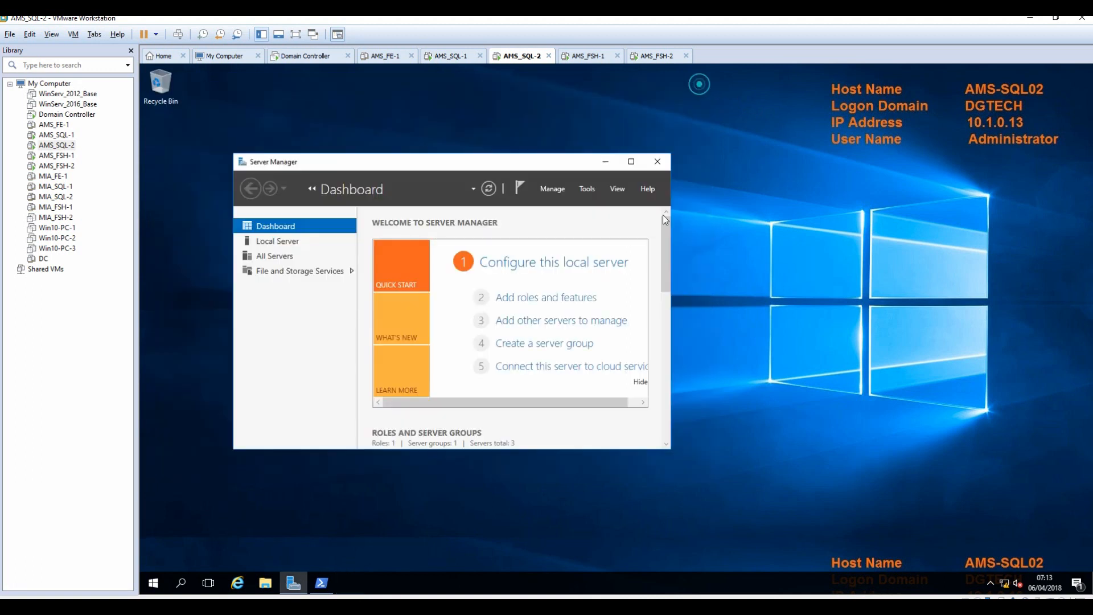
left_click(154, 583)
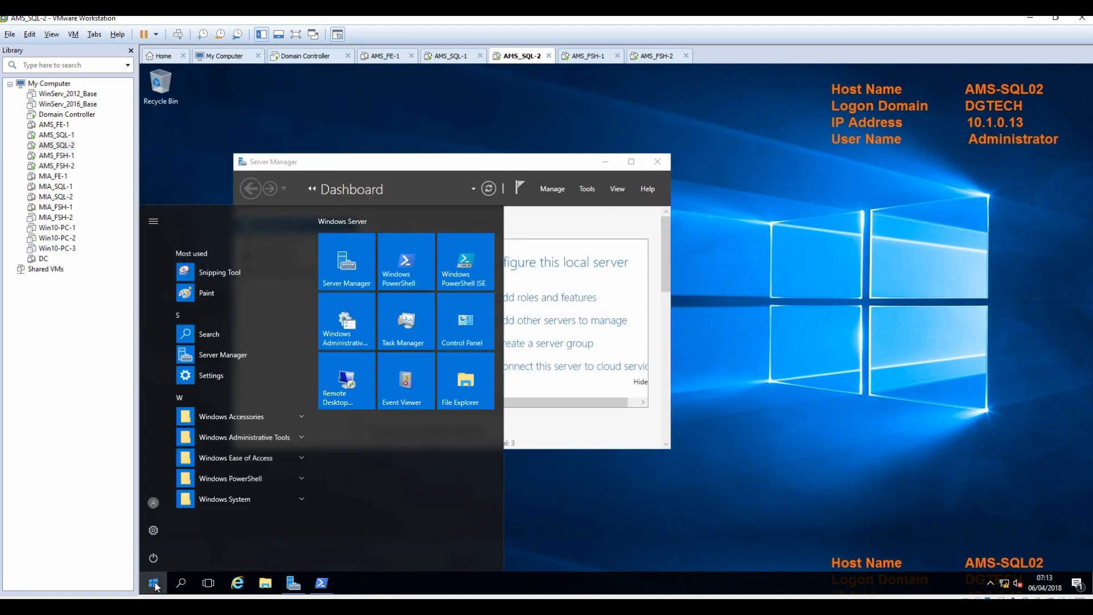
left_click(150, 559)
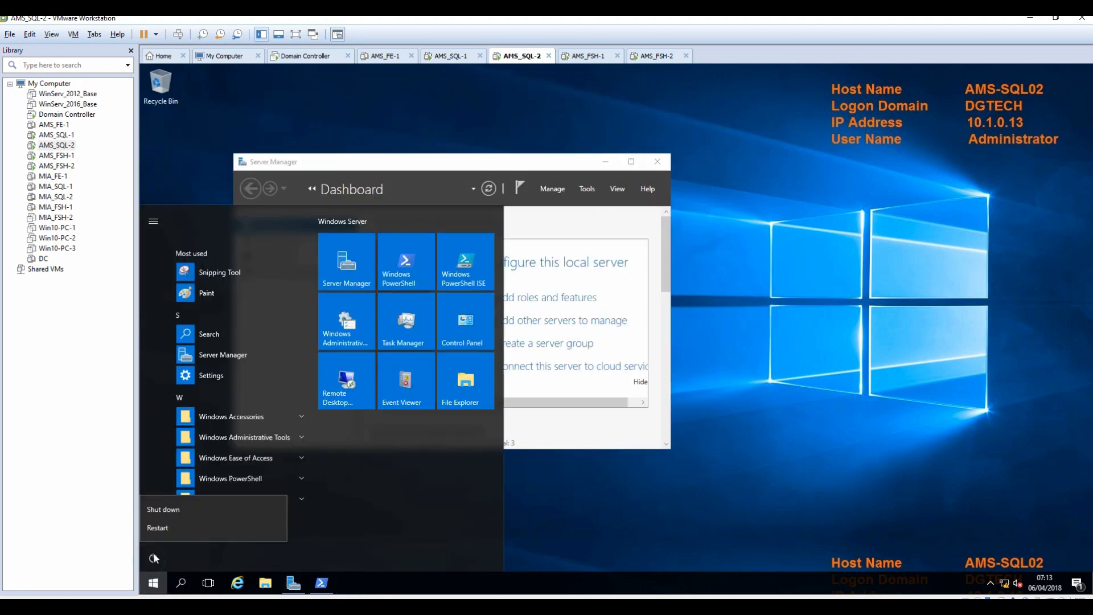
left_click(393, 519)
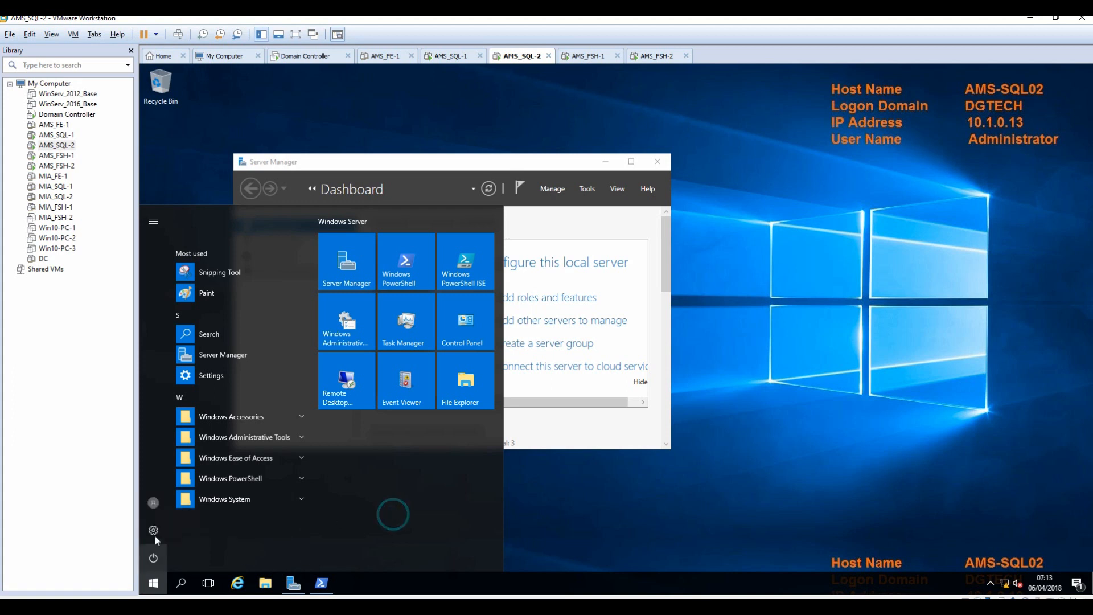
left_click(153, 503)
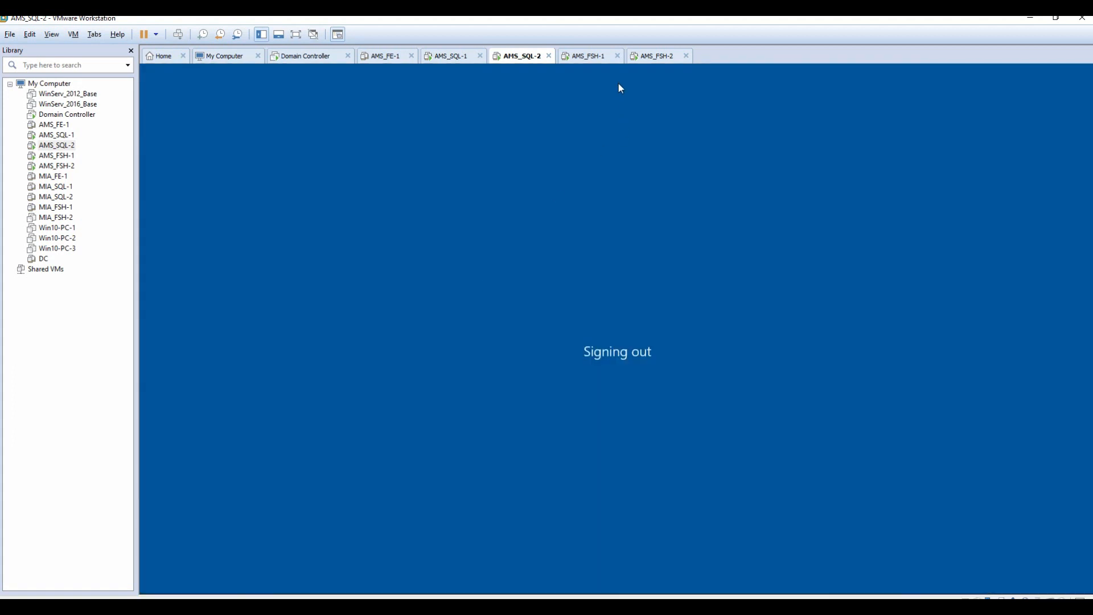
Close Computer Management on AMS_SQL-1 and sign out of AMS-SQL01.
left_click(443, 55)
key("super")
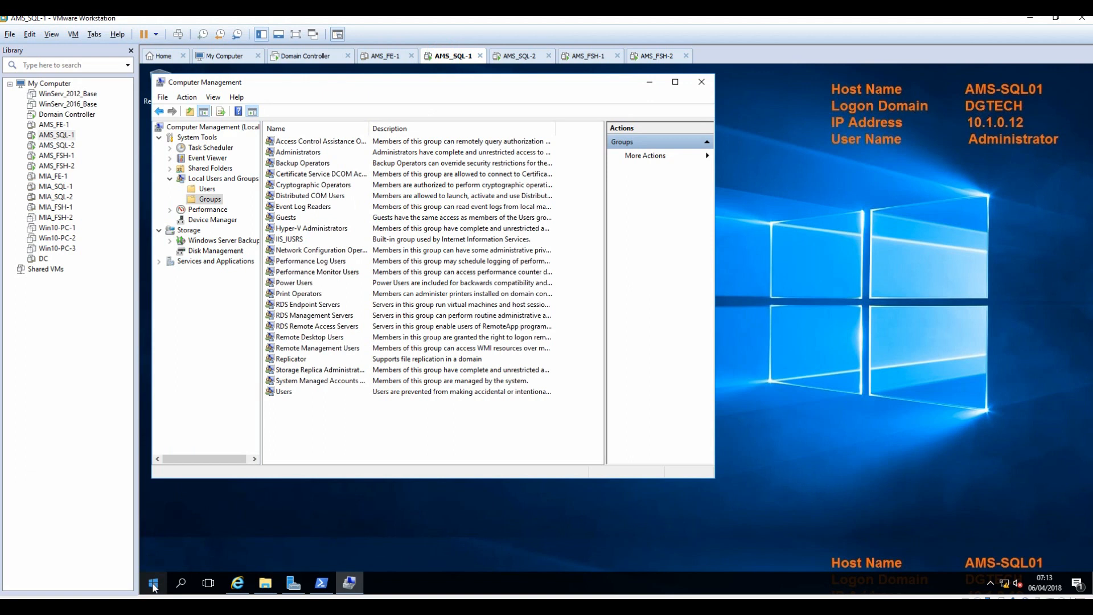
left_click(702, 81)
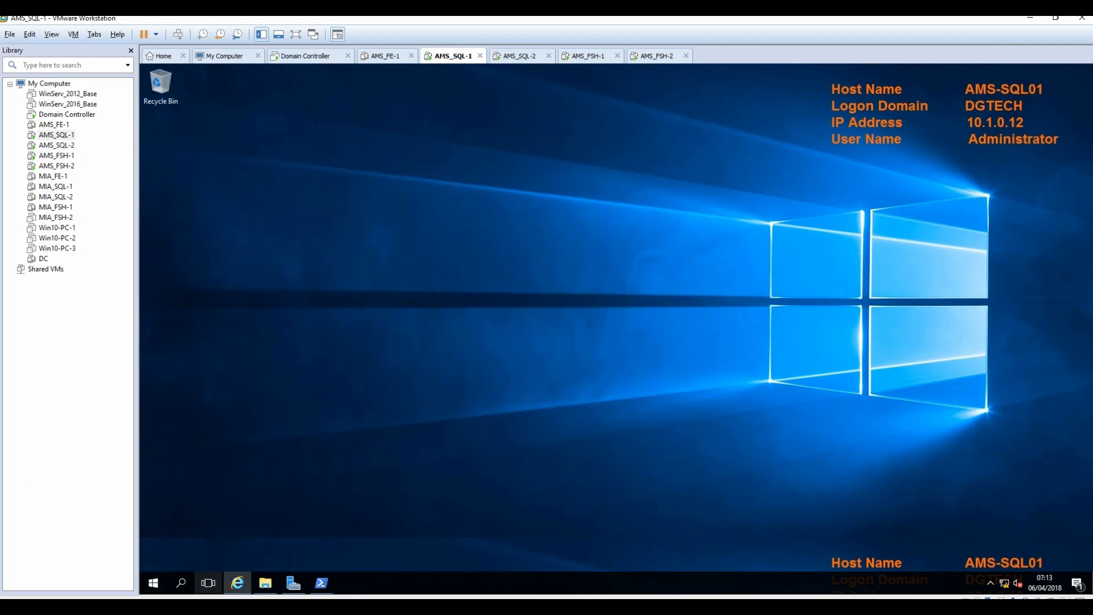
left_click(150, 580)
left_click(154, 502)
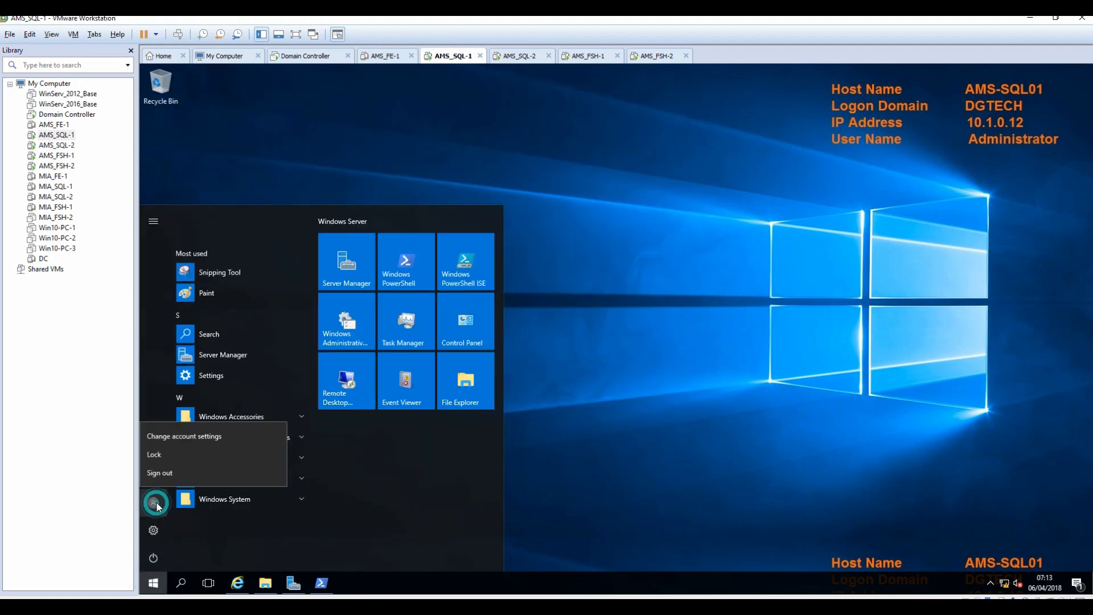
left_click(172, 475)
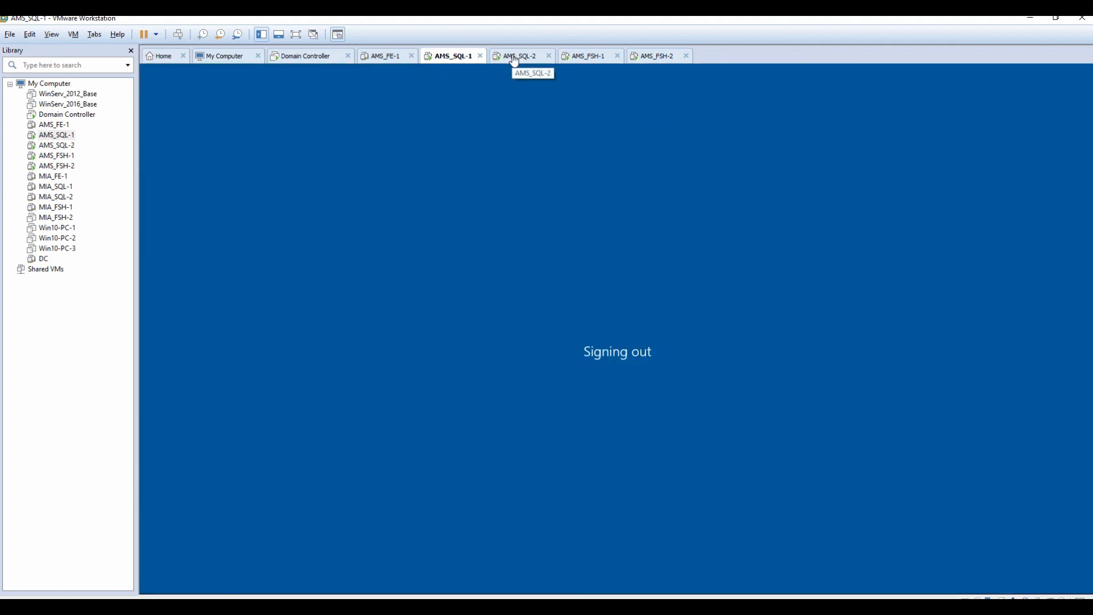
On AMS_SQL-2, sign in as dgtech\sqladmin with the account password.
left_click(513, 57)
left_click(178, 34)
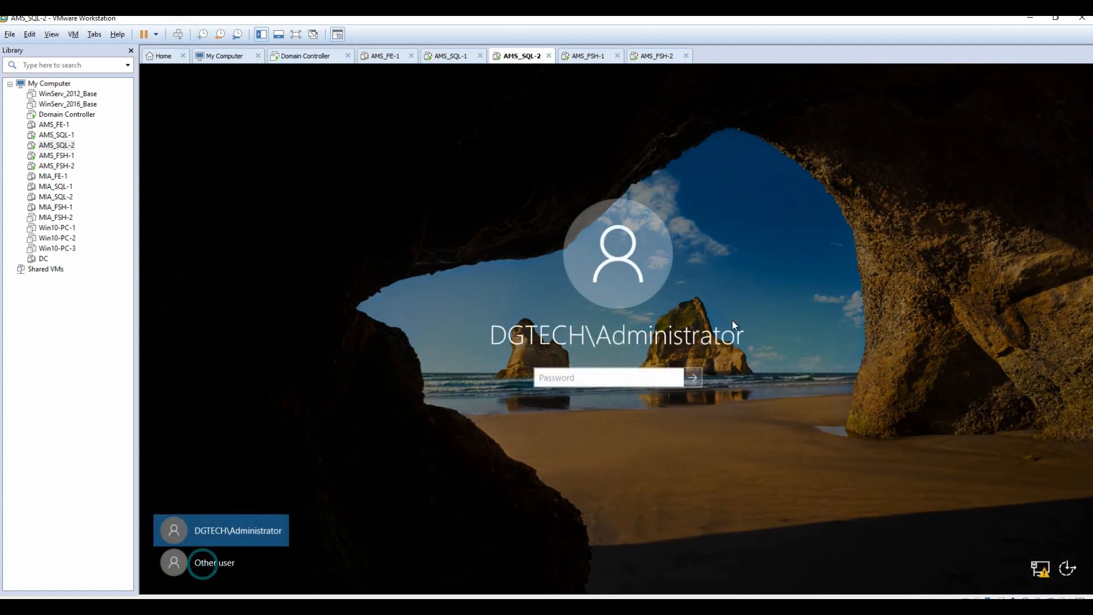
left_click(225, 565)
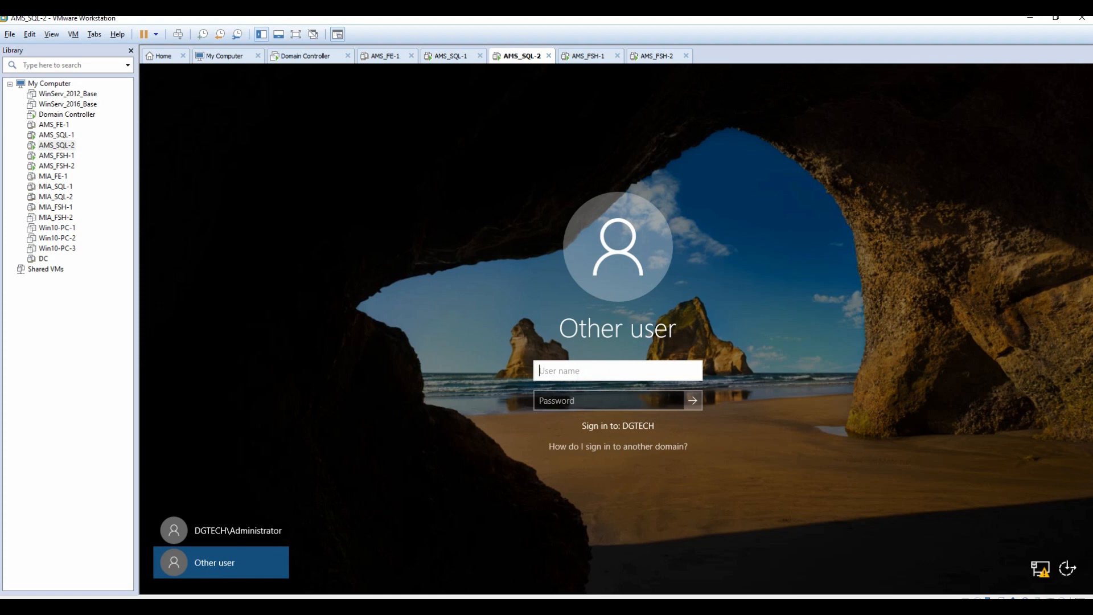
type("dgtech\\")
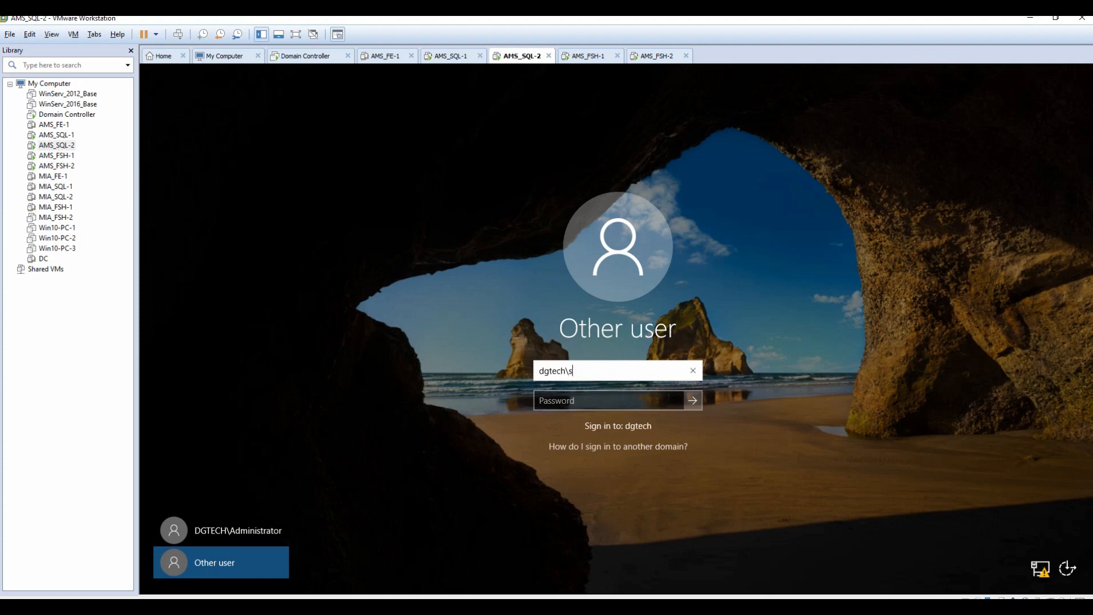
type("sqladmin")
key("Tab")
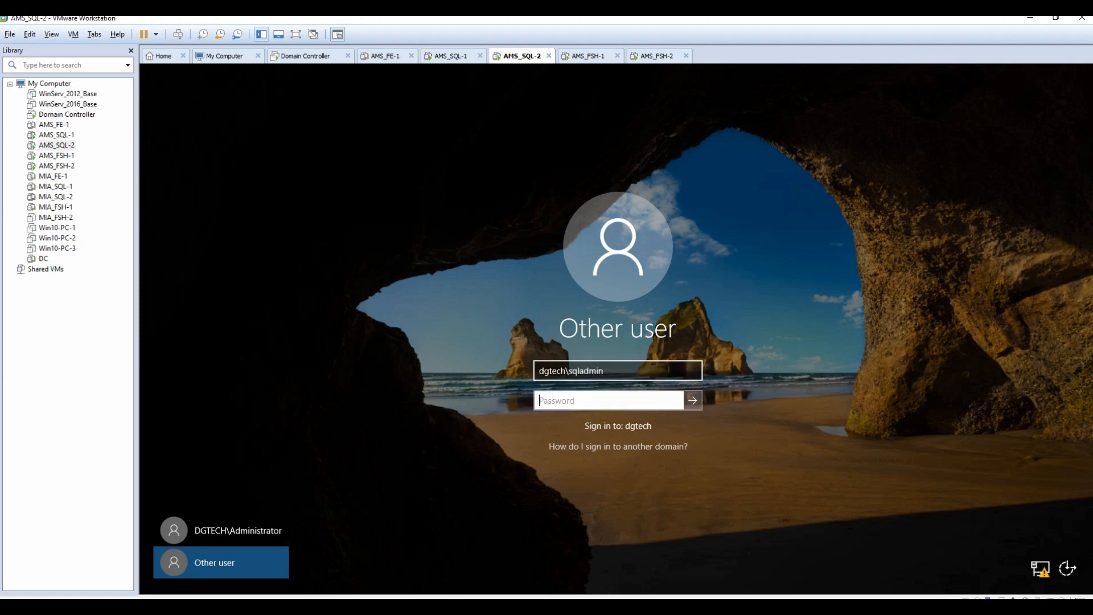
type("•••••••••••")
key("Return")
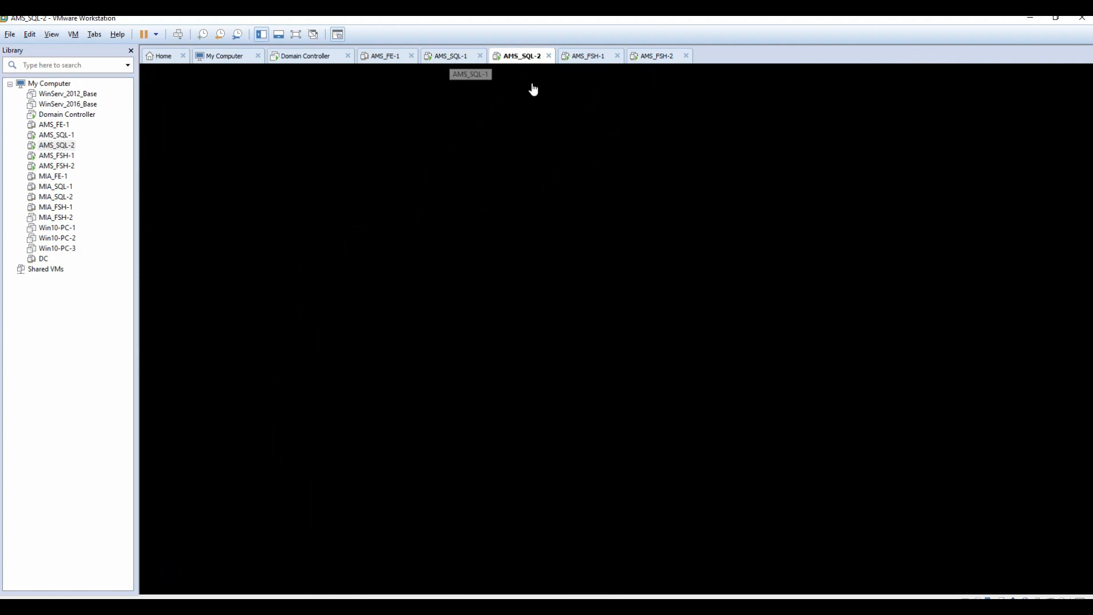
On AMS_SQL-1, sign in as dgtech\sqladmin with the account password and open Start.
left_click(455, 56)
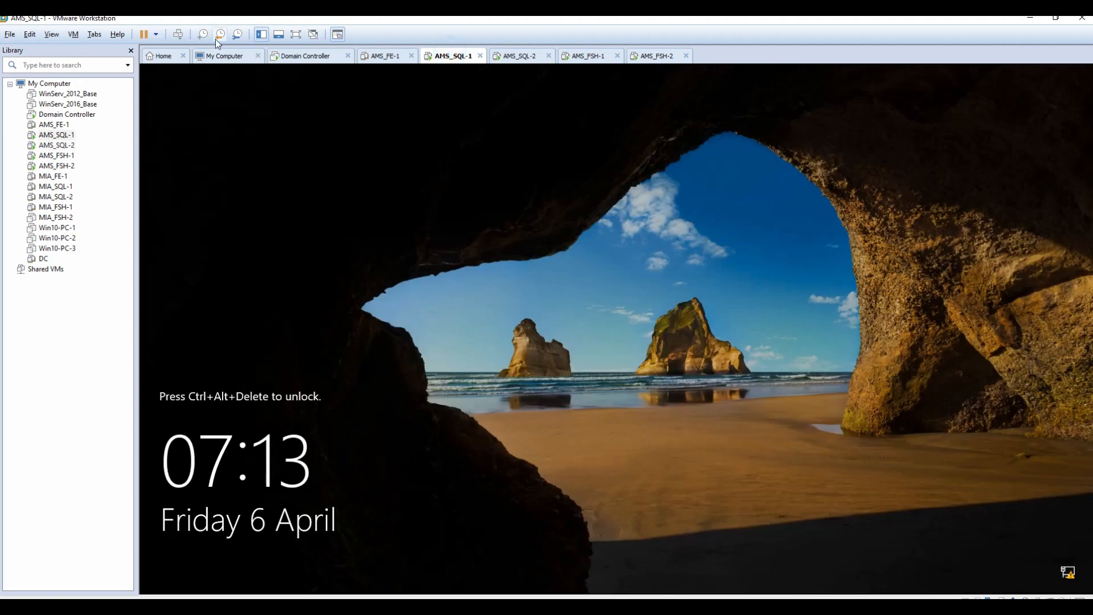
left_click(178, 36)
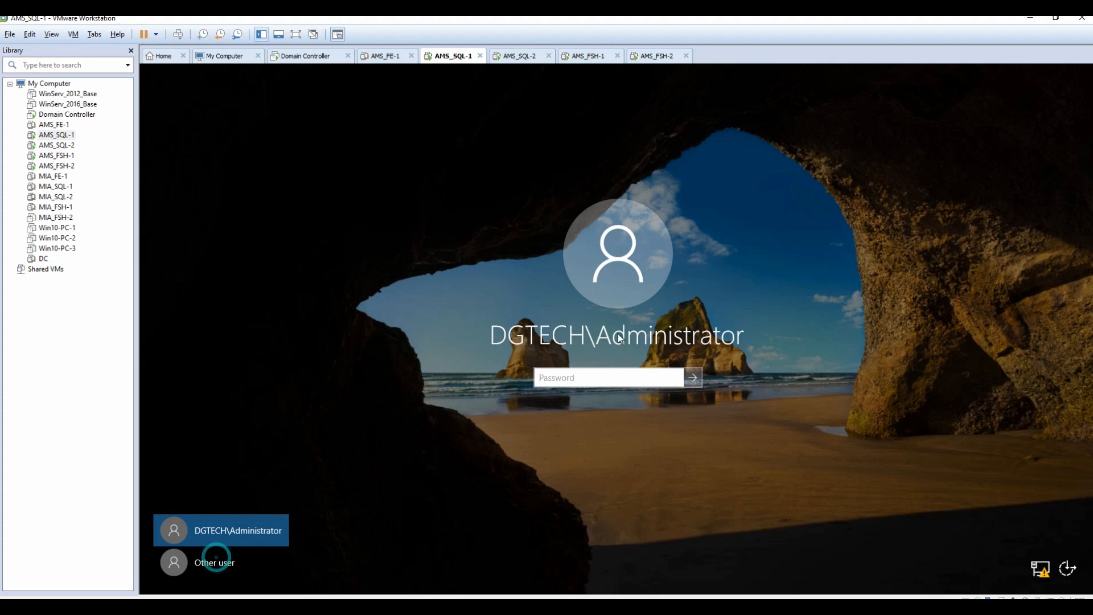
left_click(208, 554)
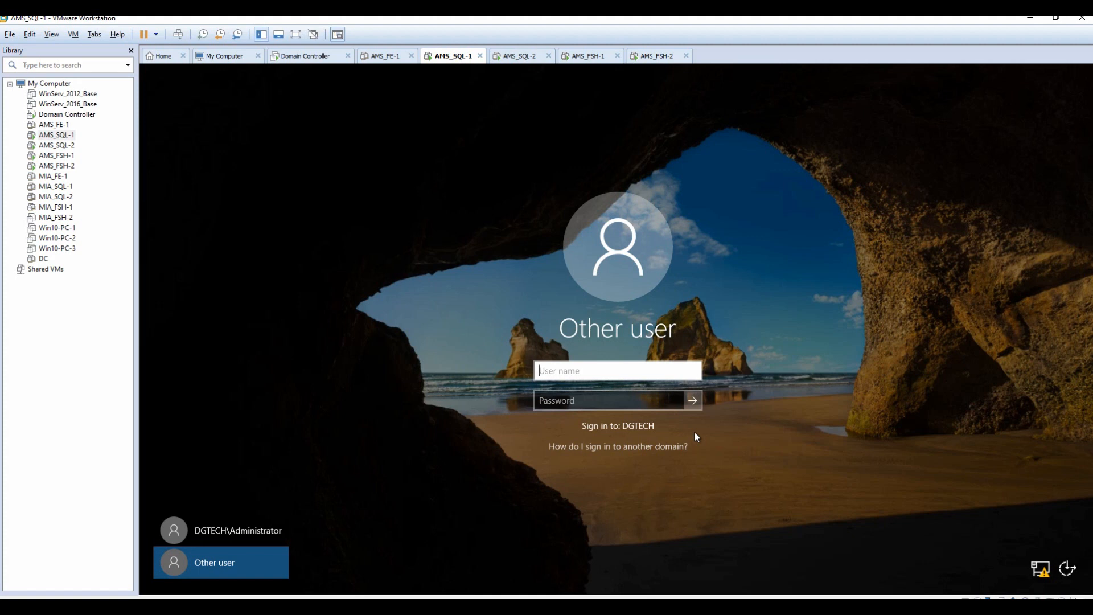
type("dgtech\\sqladmin")
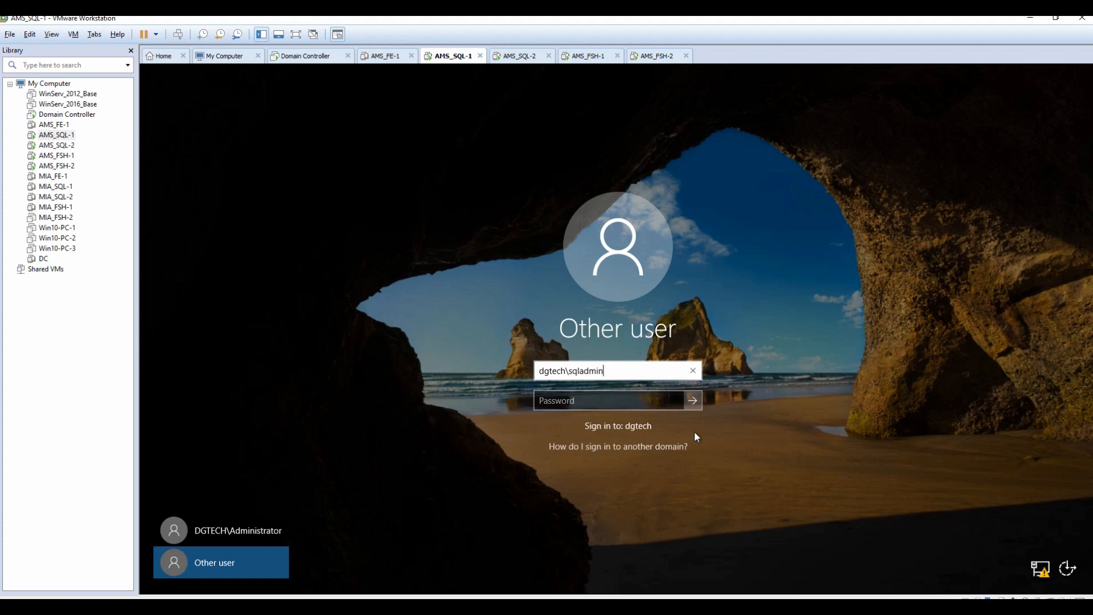
key("Tab")
type("P@ssw0rd1")
key("Return")
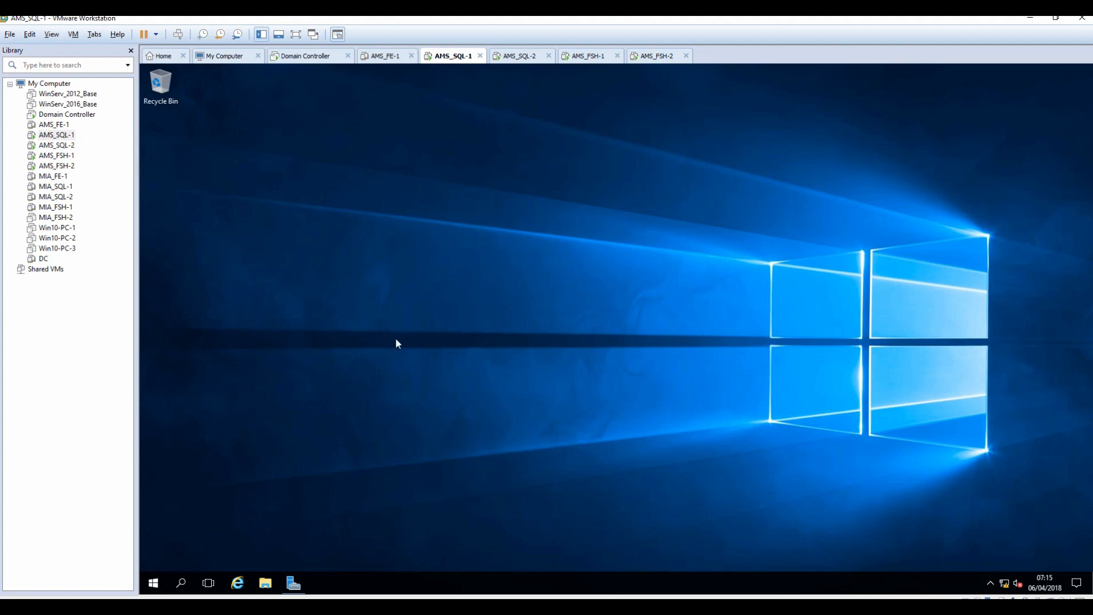
left_click(153, 588)
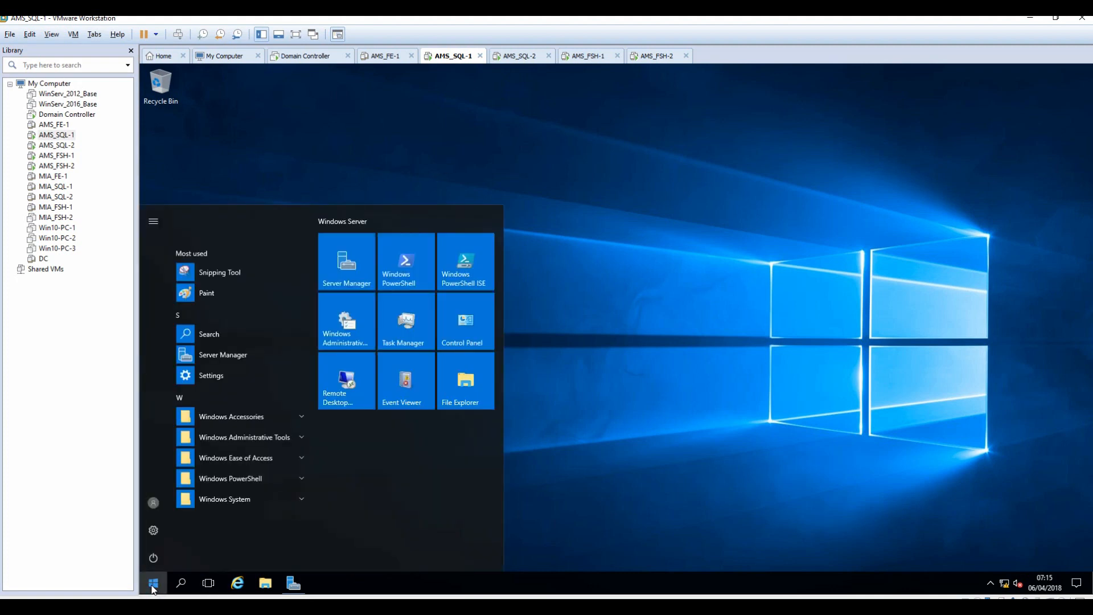
Review ams-sql-clus nodes, disks, pools, networks and roles in Failover Cluster Manager, then minimize it.
type("fail")
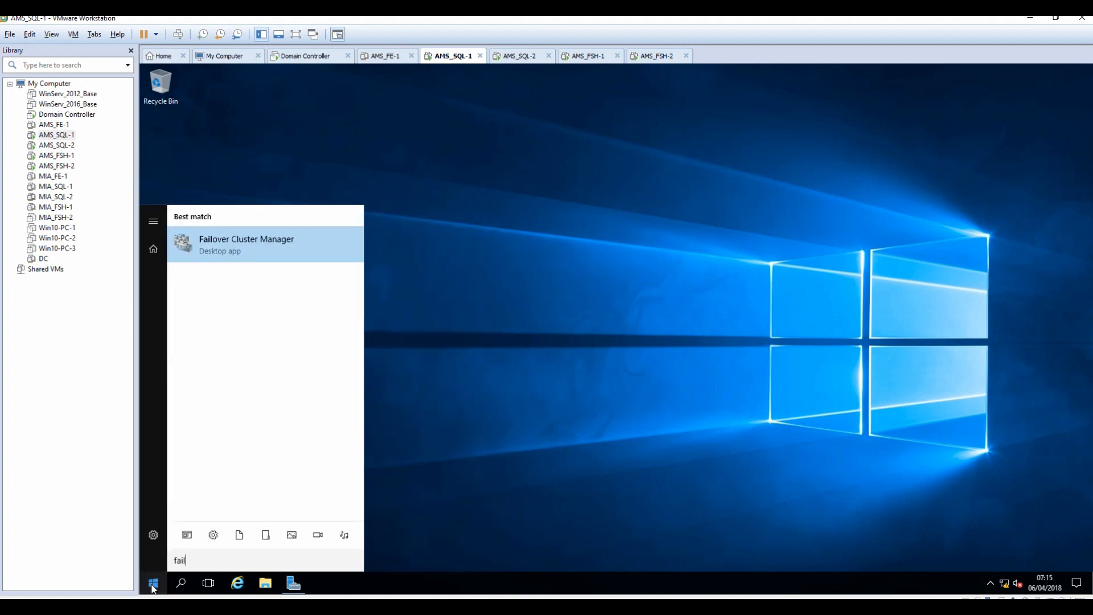
left_click(255, 243)
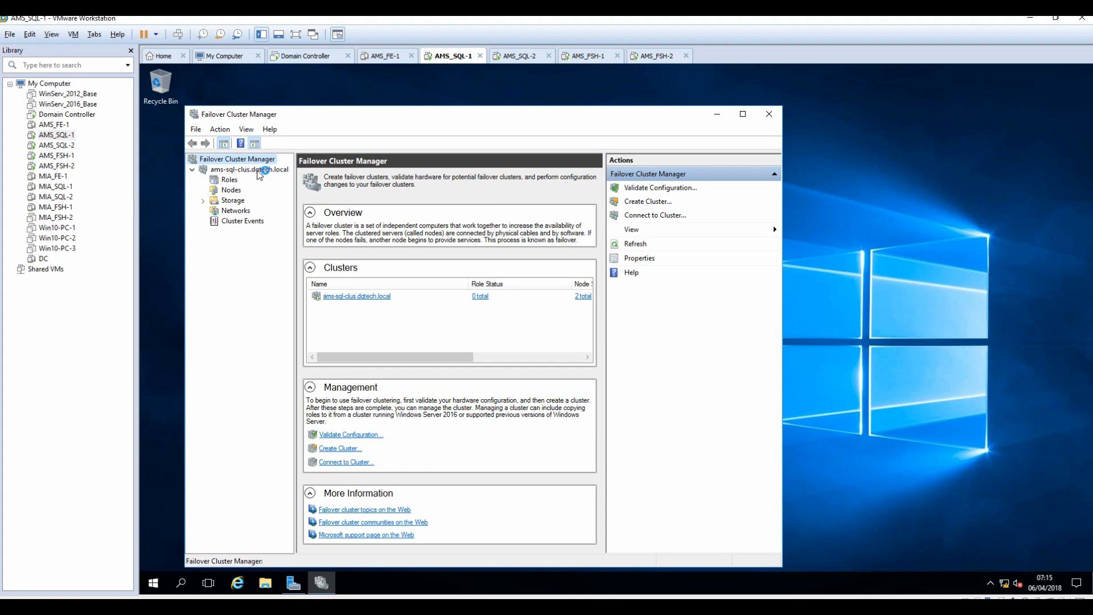
left_click(204, 202)
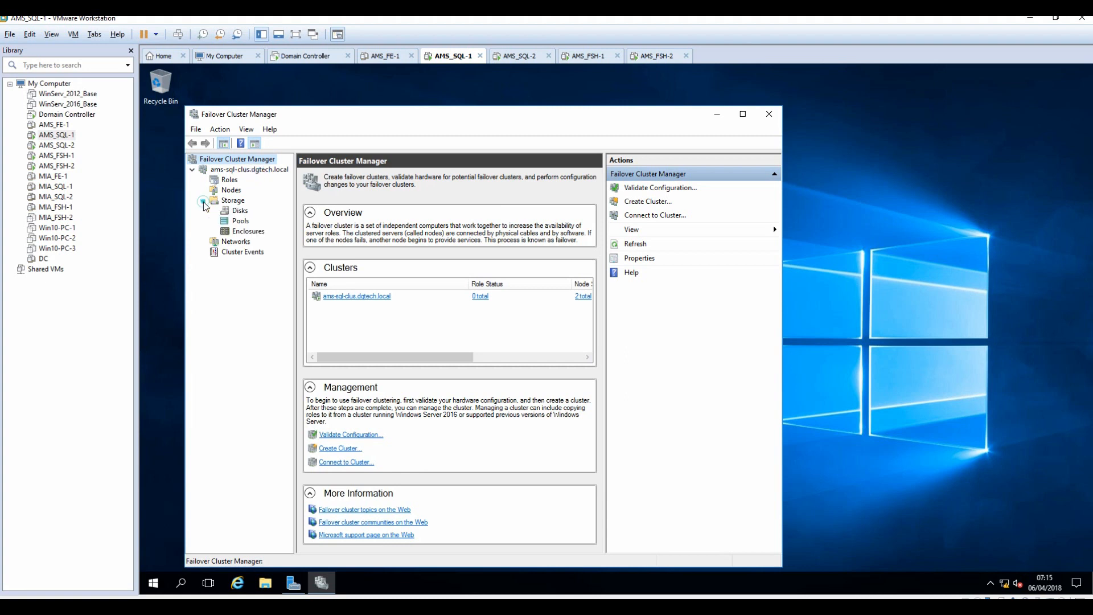
left_click(231, 191)
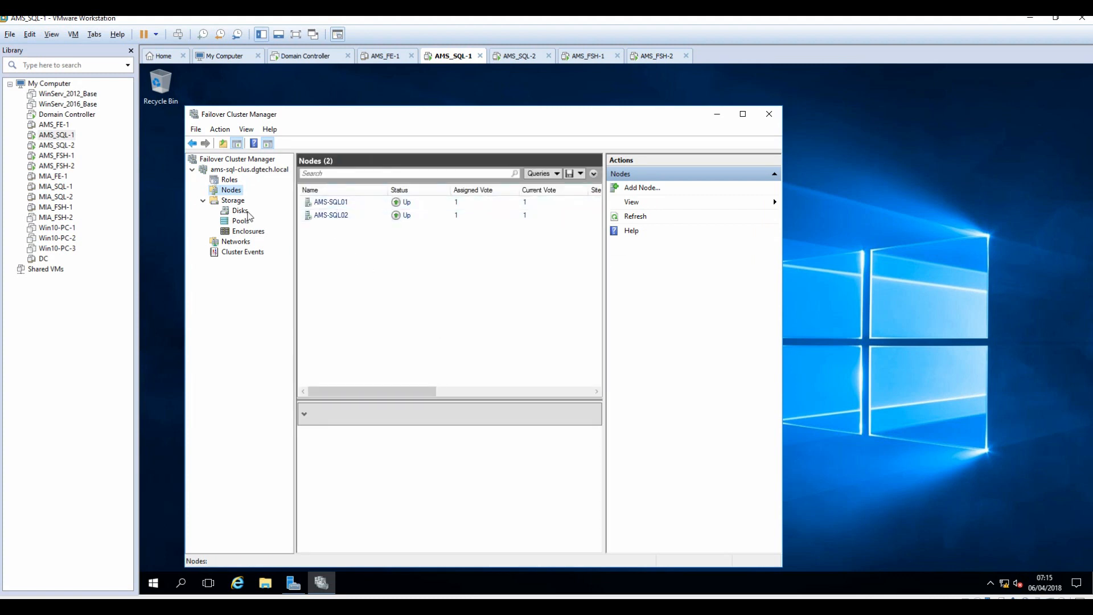
left_click(239, 212)
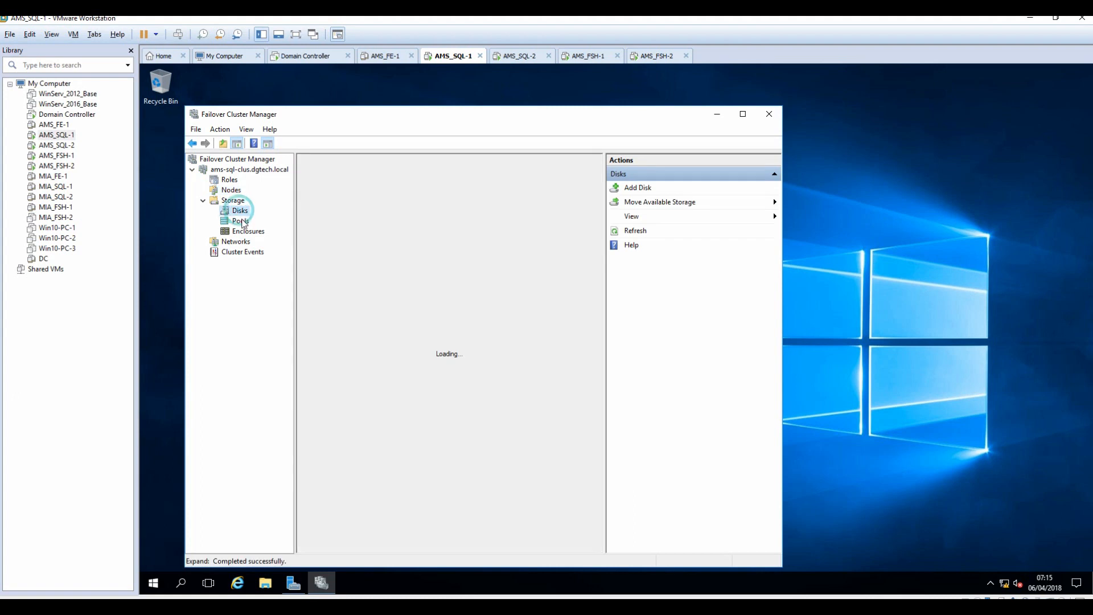
left_click(240, 221)
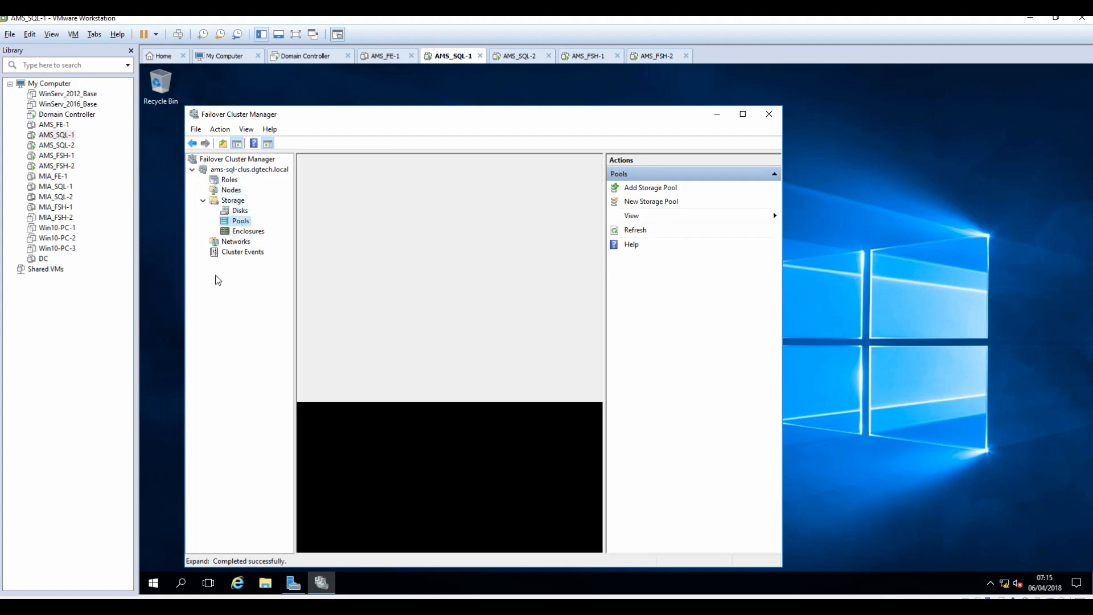
left_click(235, 244)
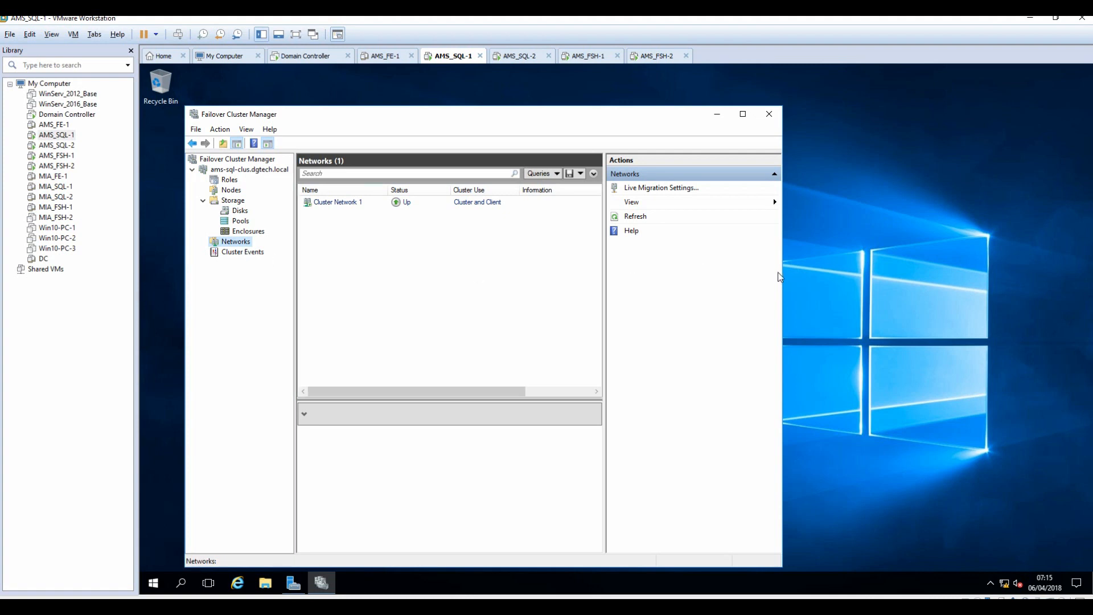
left_click_drag(783, 276, 967, 297)
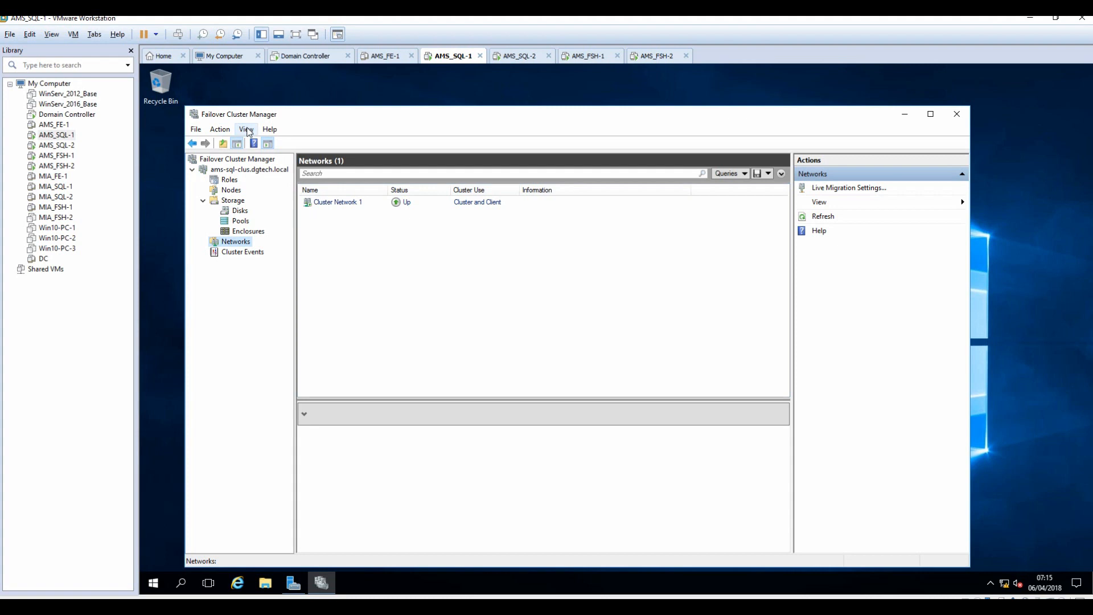
left_click(231, 180)
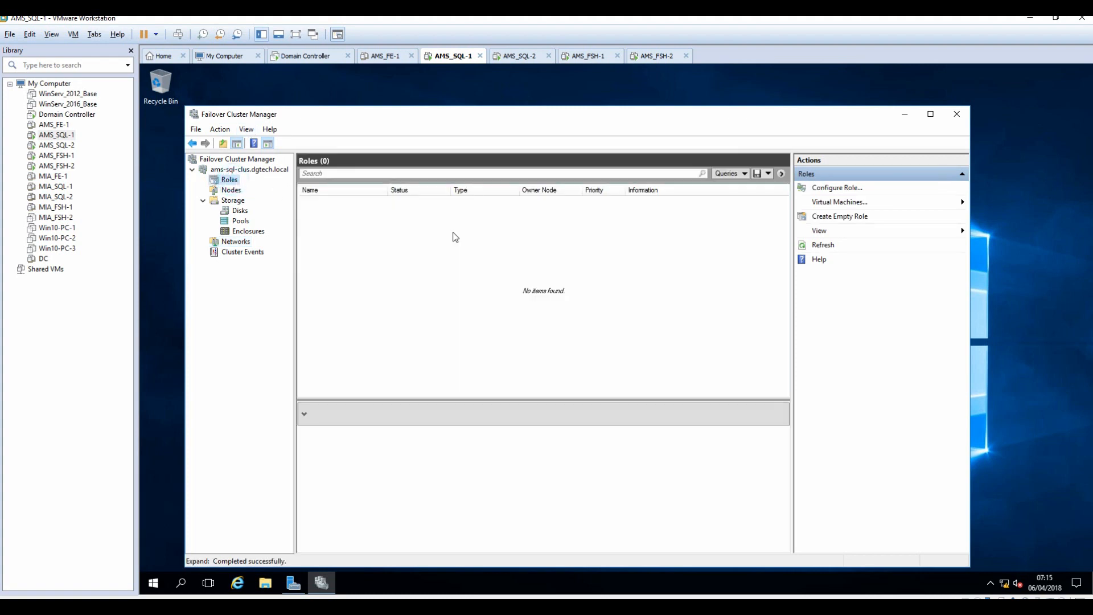
left_click(231, 190)
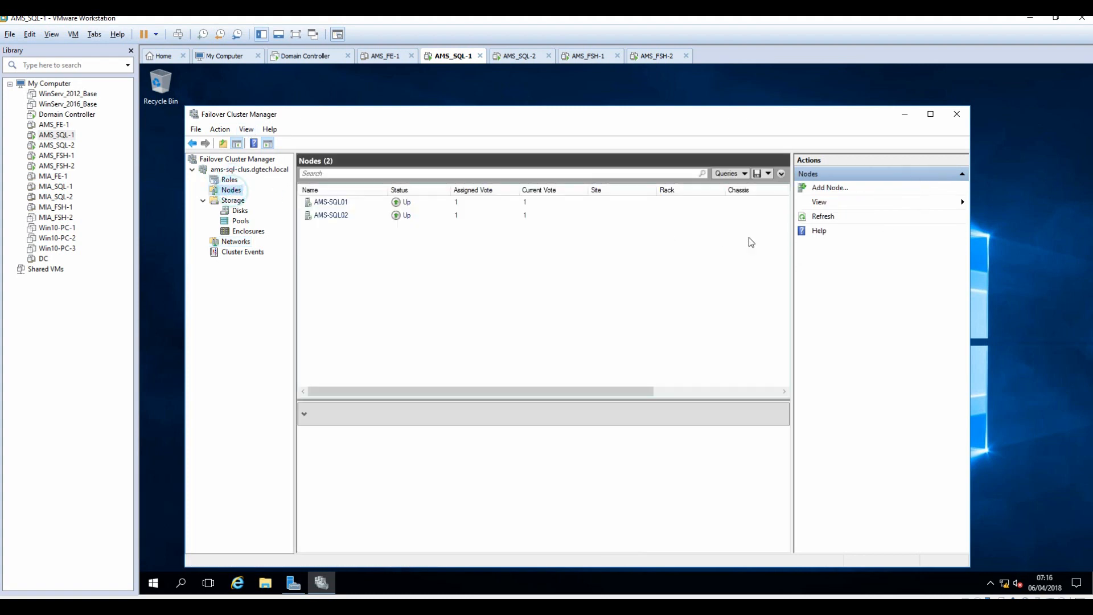
left_click(905, 115)
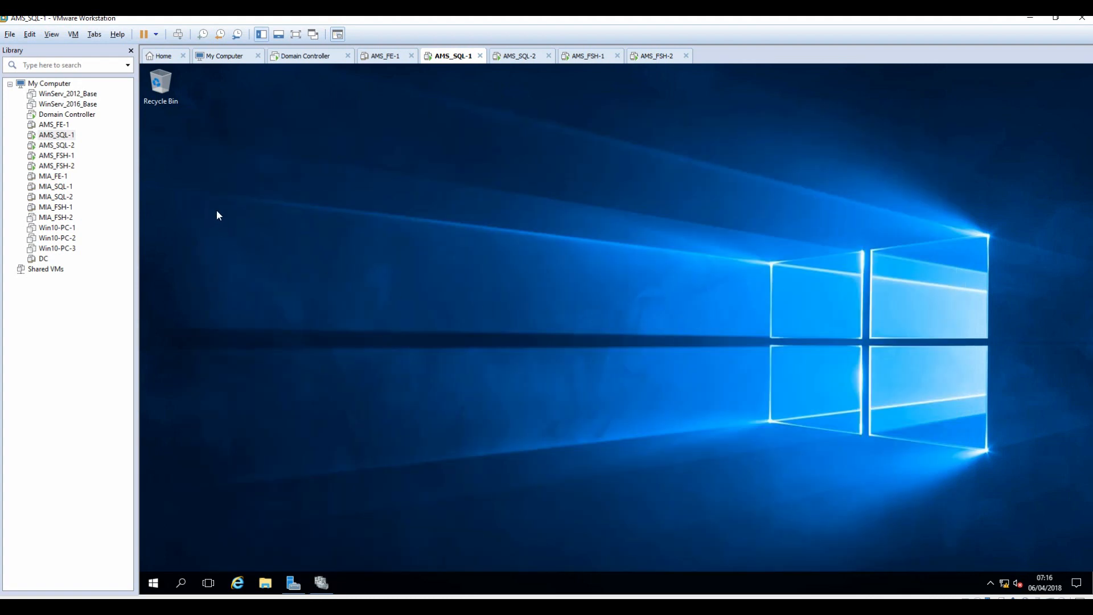
Mount SQLServer2014SP2-FullSlipstream-x64-ENU.iso in AMS_SQL-1's virtual CD/DVD drive.
right_click(56, 137)
left_click(87, 334)
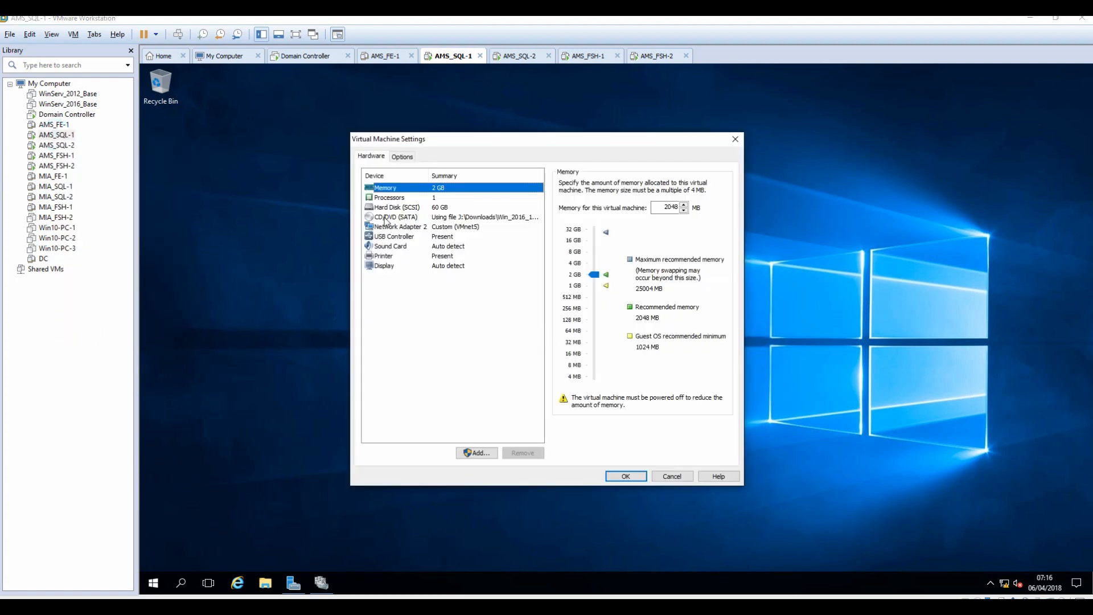
left_click(392, 217)
left_click(705, 266)
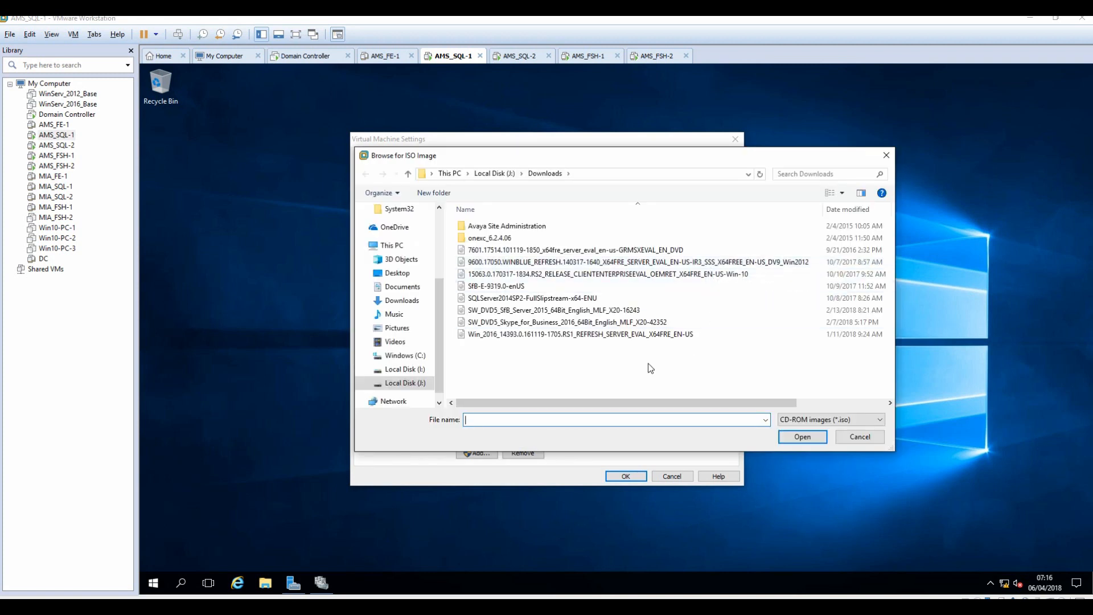
left_click(482, 299)
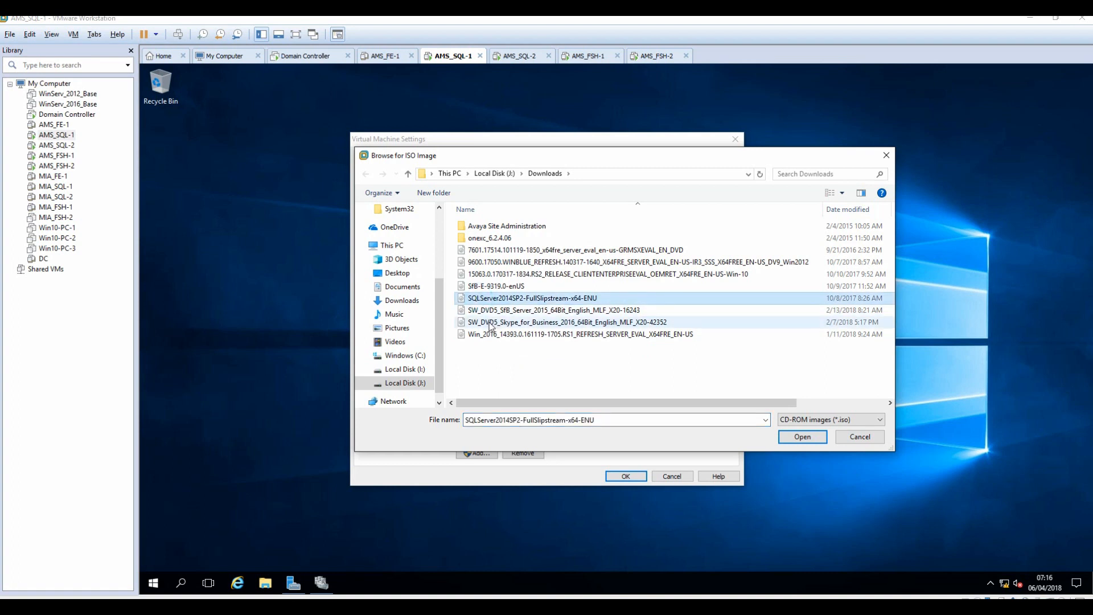
left_click(803, 437)
left_click(626, 477)
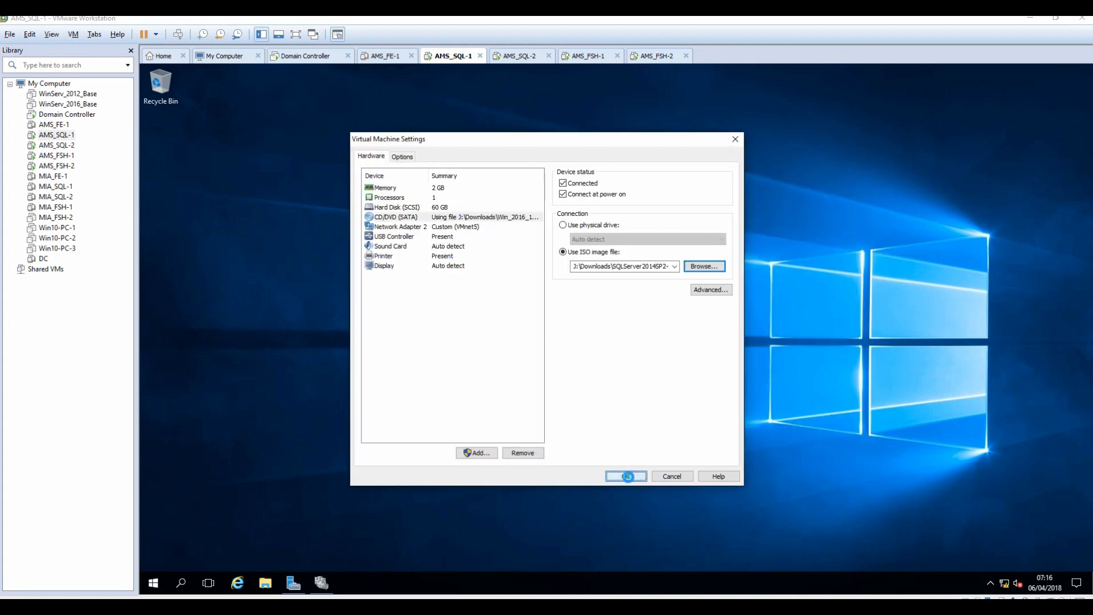
Mount the same SQLServer2014SP2-FullSlipstream-x64-ENU.iso in AMS_SQL-2's virtual CD/DVD drive.
left_click(519, 57)
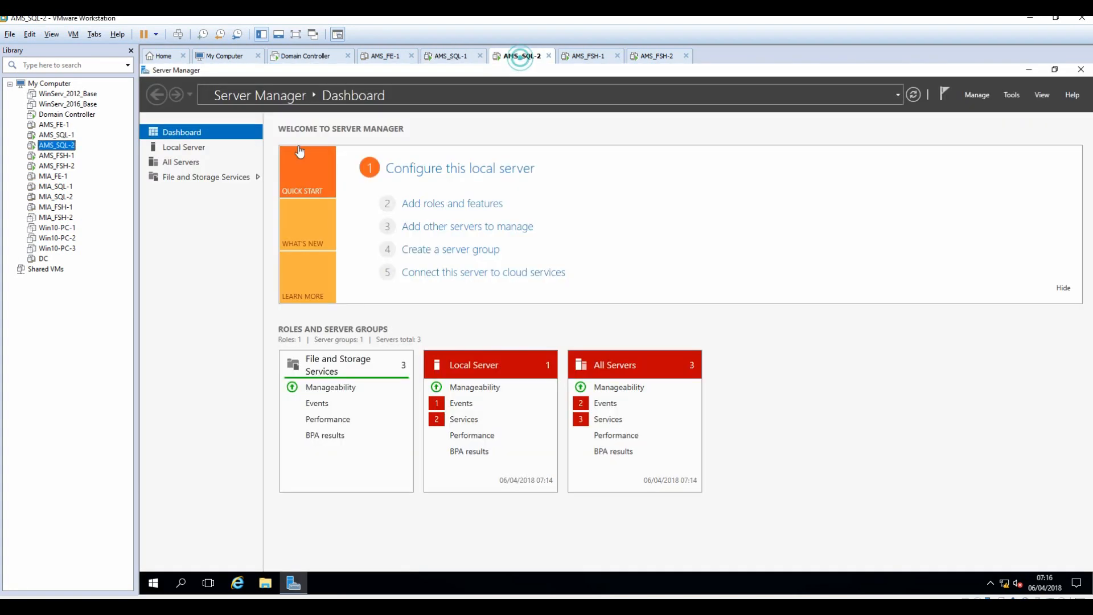
right_click(59, 145)
left_click(91, 340)
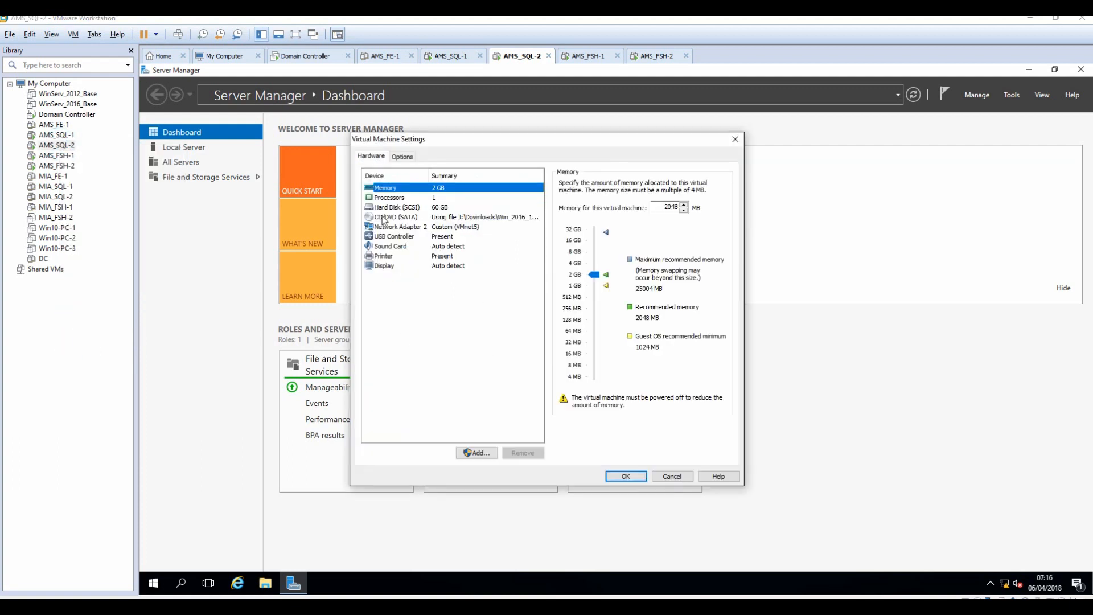
left_click(380, 216)
left_click(708, 270)
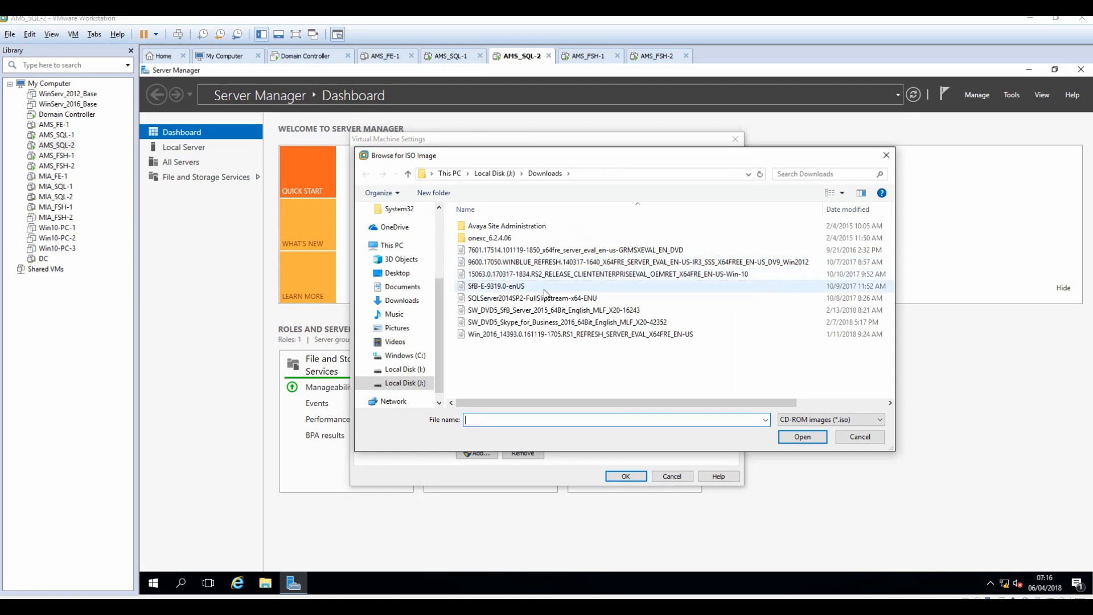
left_click(494, 298)
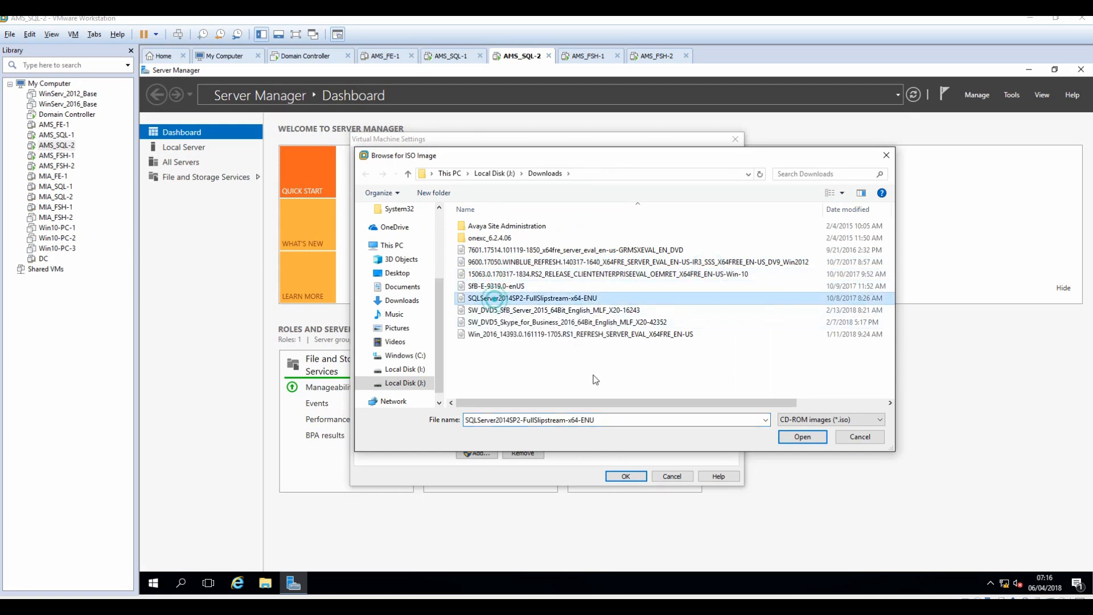
left_click(803, 436)
left_click(626, 475)
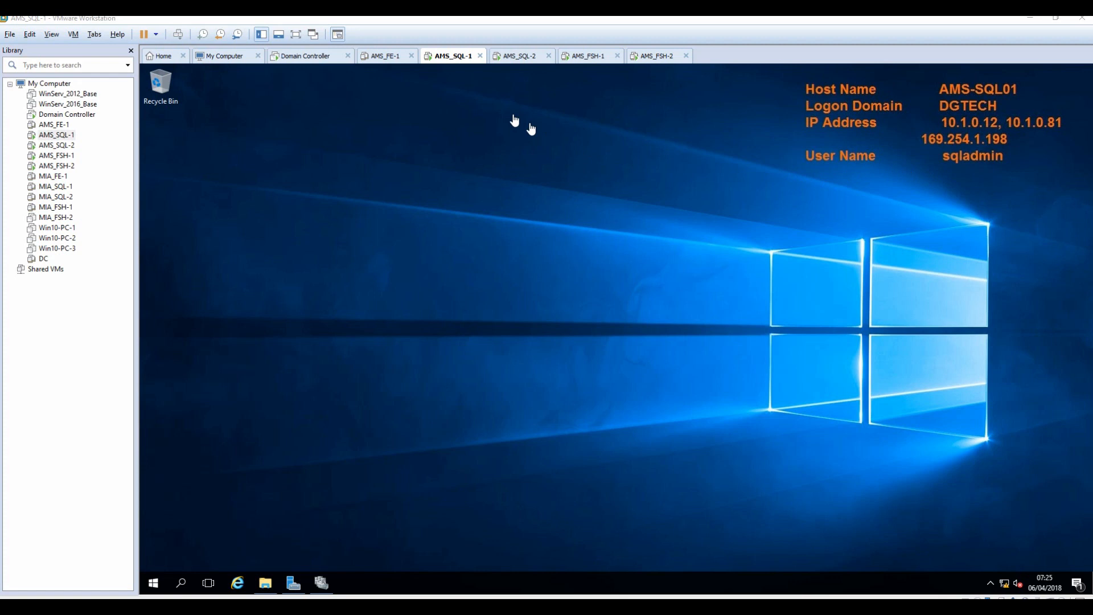
On AMS_SQL-1, run SQL Server 2014 setup from DVD Drive (D:), approving the UAC prompt.
left_click(519, 56)
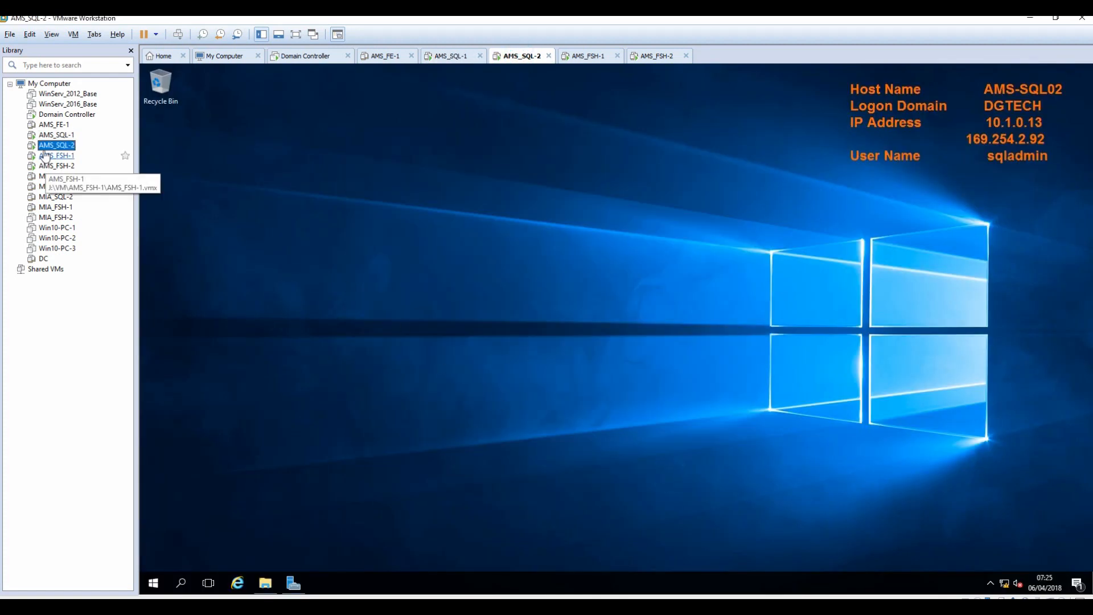
left_click(56, 134)
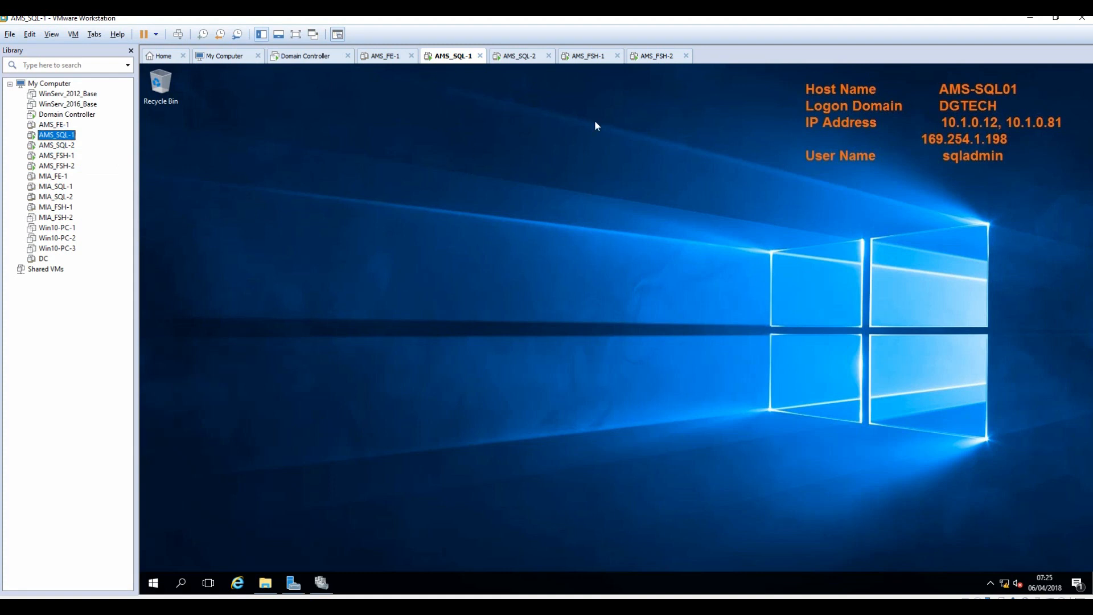
left_click(266, 582)
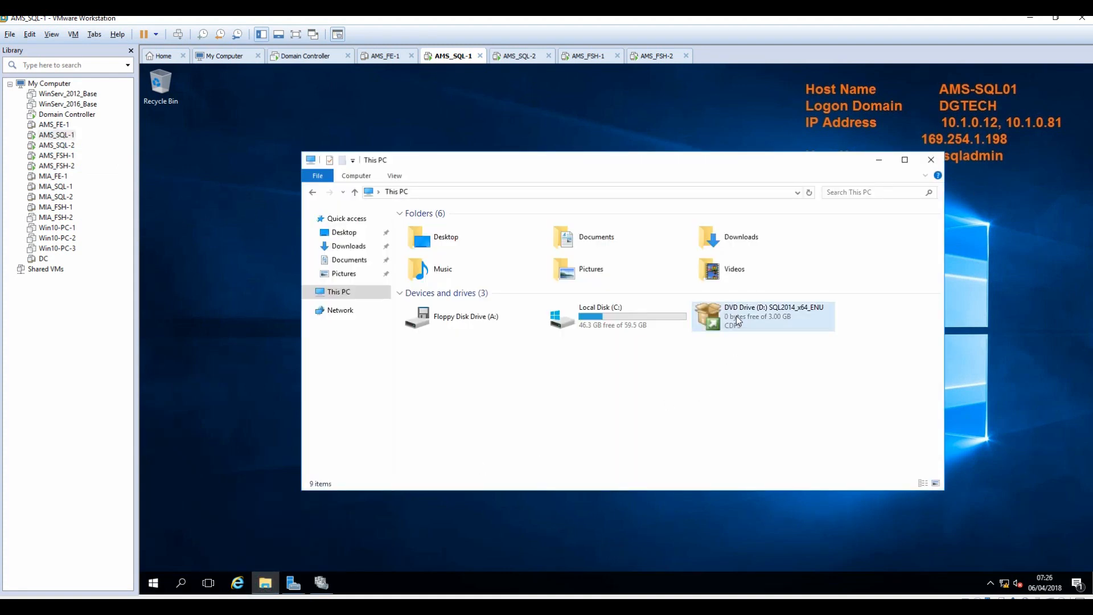
right_click(737, 318)
left_click(766, 324)
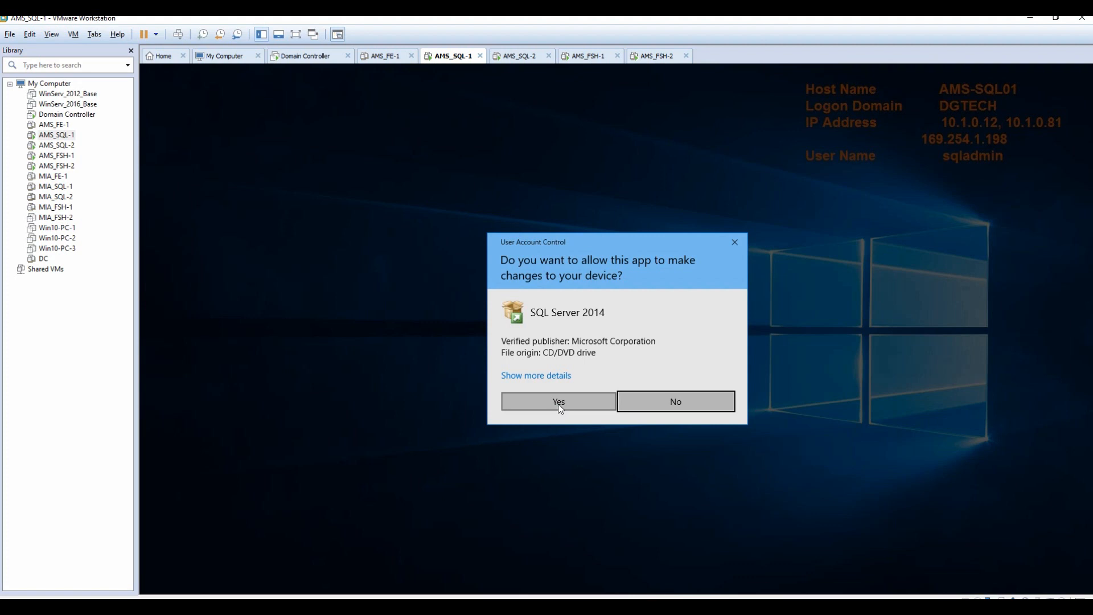
left_click(558, 402)
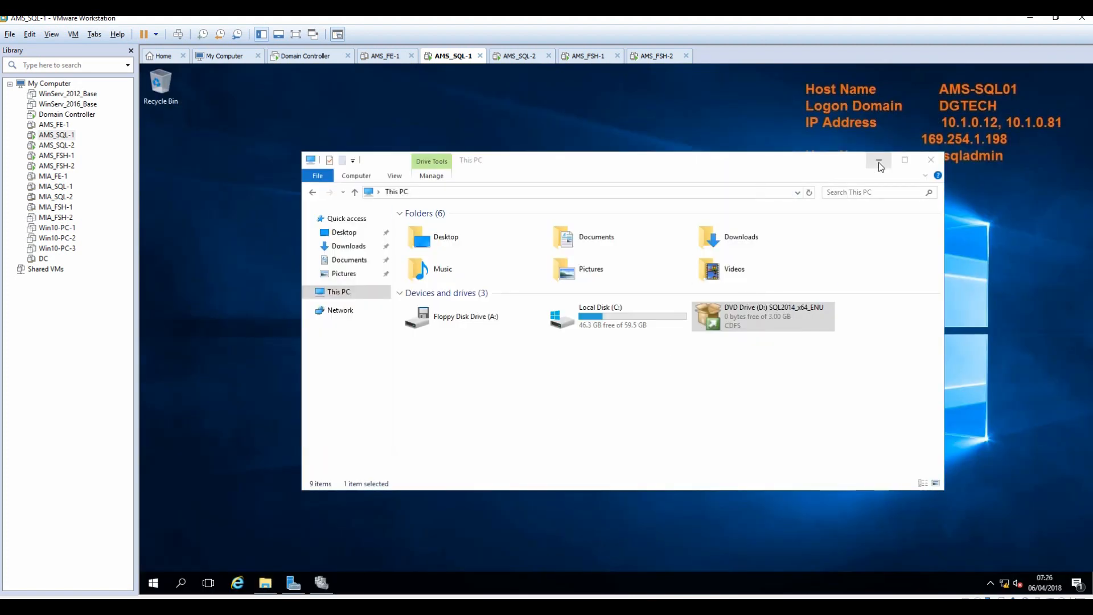
left_click(880, 164)
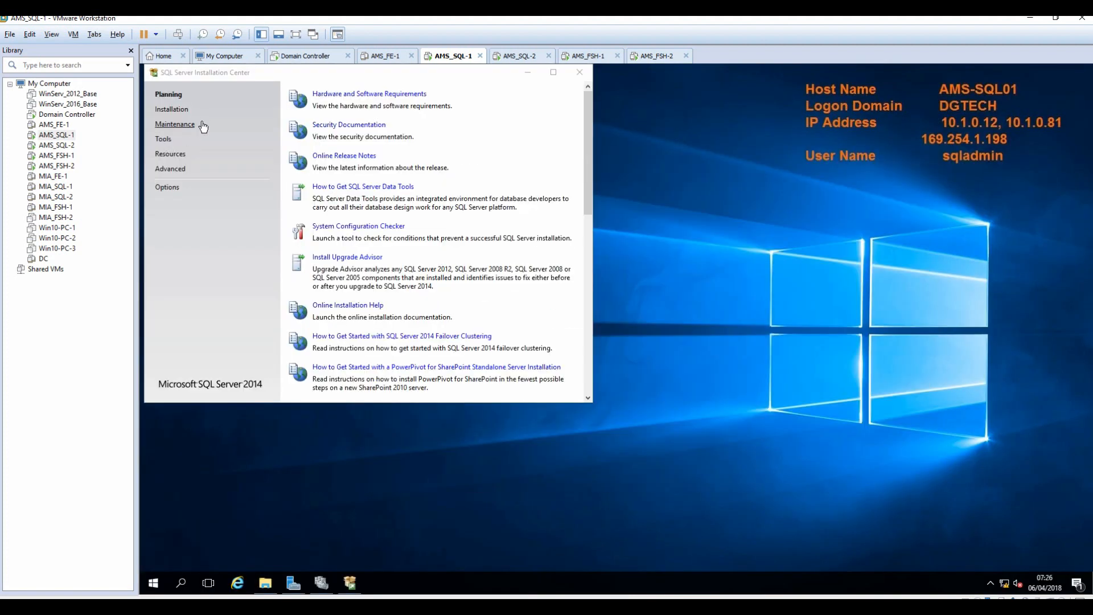
Start a new SQL Server stand-alone installation from the Installation page.
left_click(172, 110)
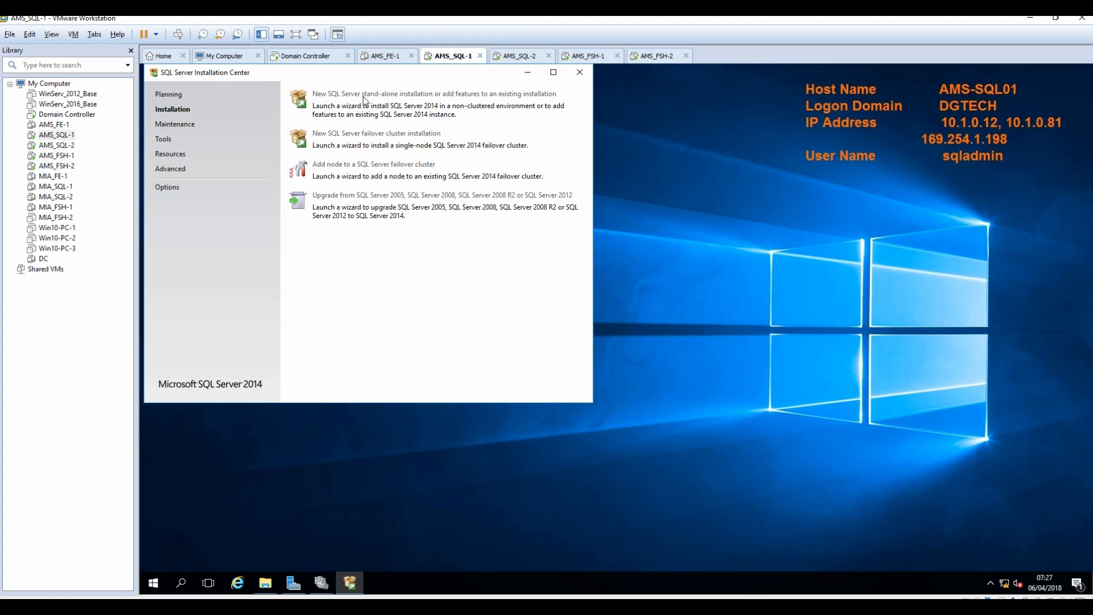
left_click(430, 94)
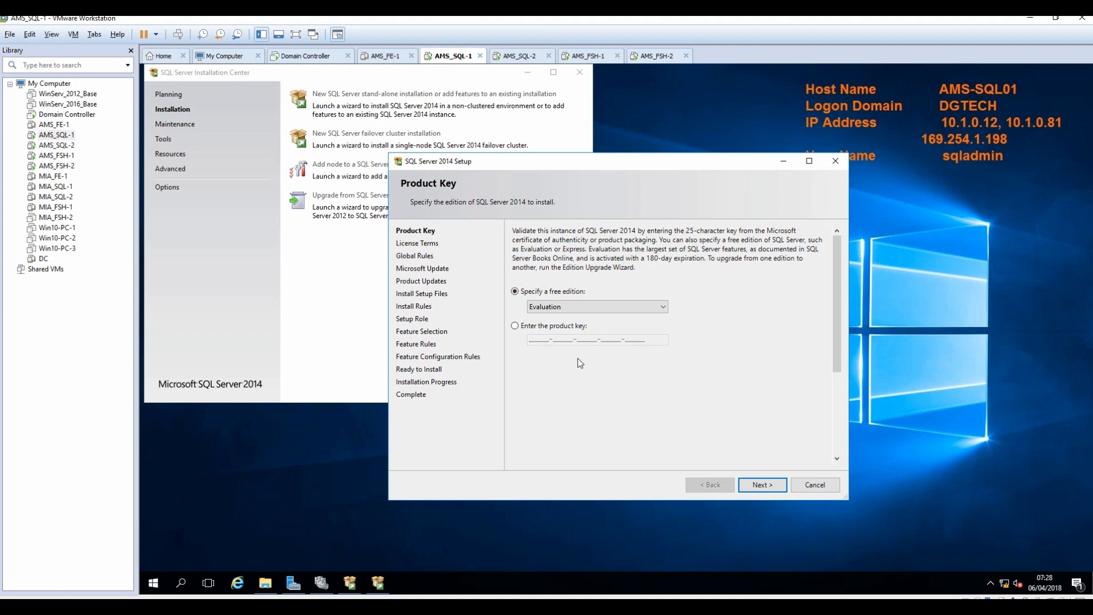
Accept the license, pass Global Rules, Microsoft Update and Product Updates, and show Install Rules details.
left_click(515, 374)
left_click(766, 487)
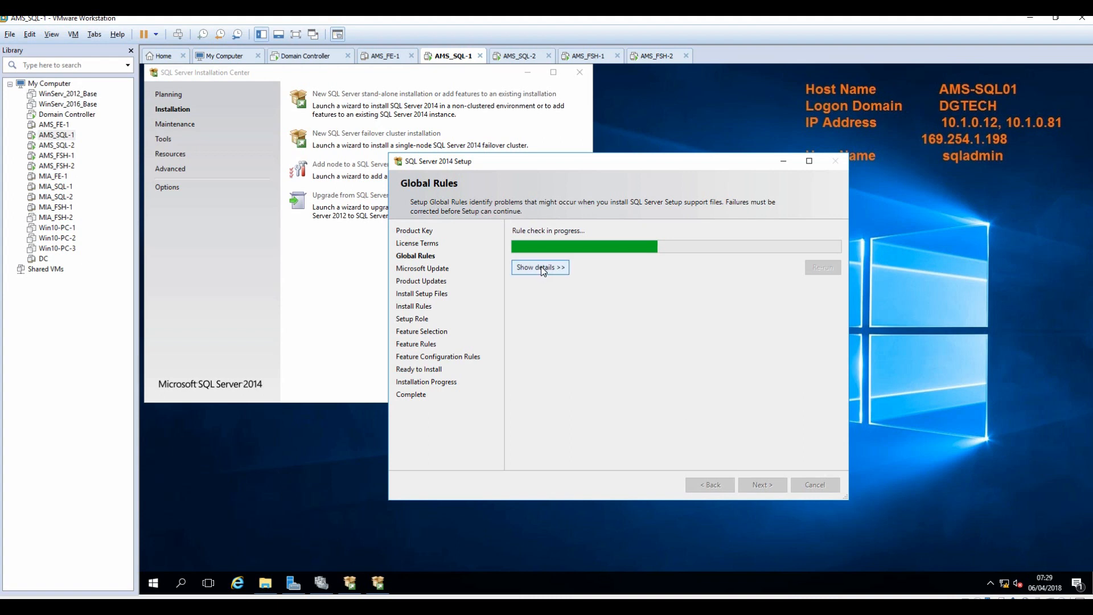
left_click(541, 269)
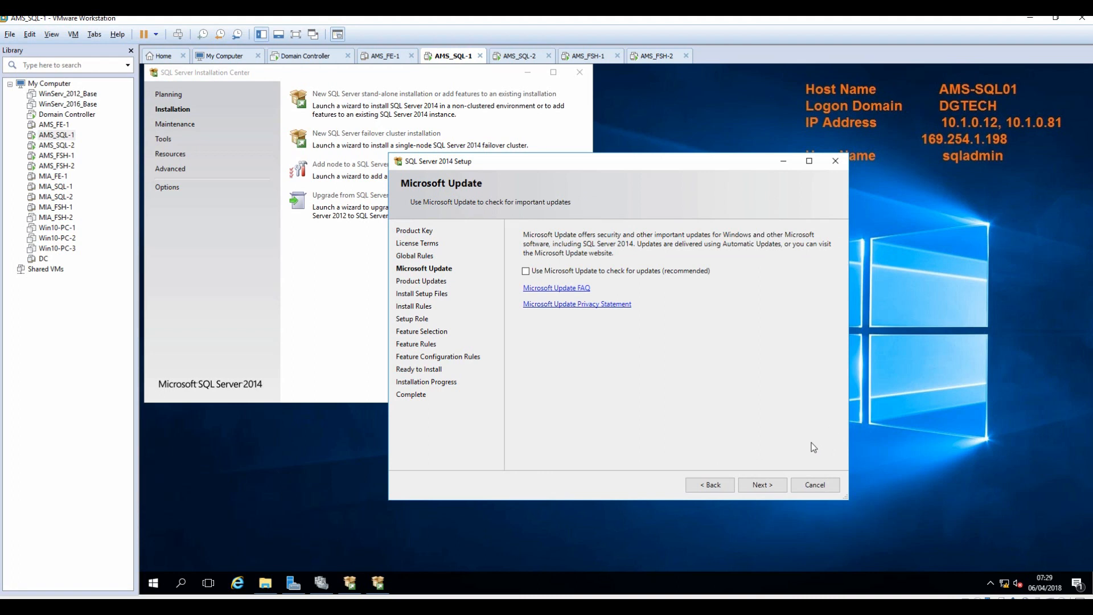
left_click(767, 486)
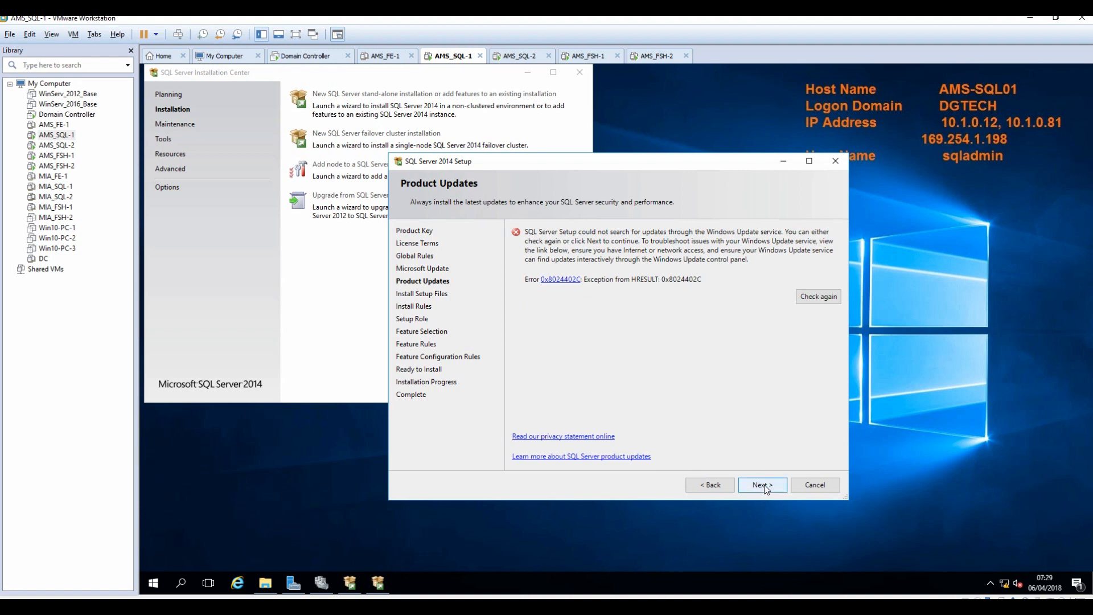
left_click(764, 485)
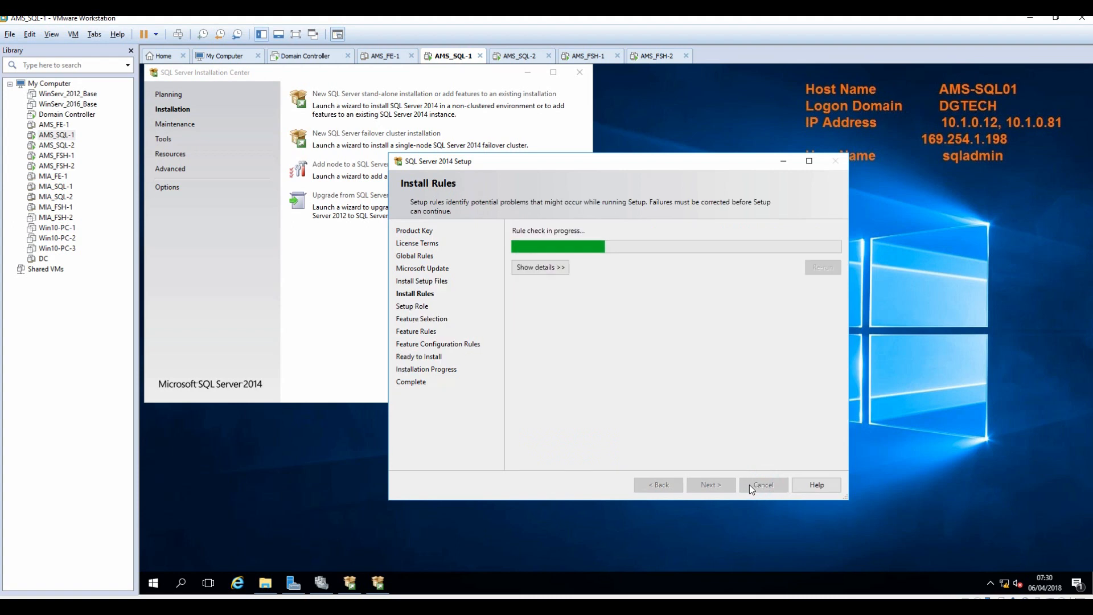
left_click(535, 267)
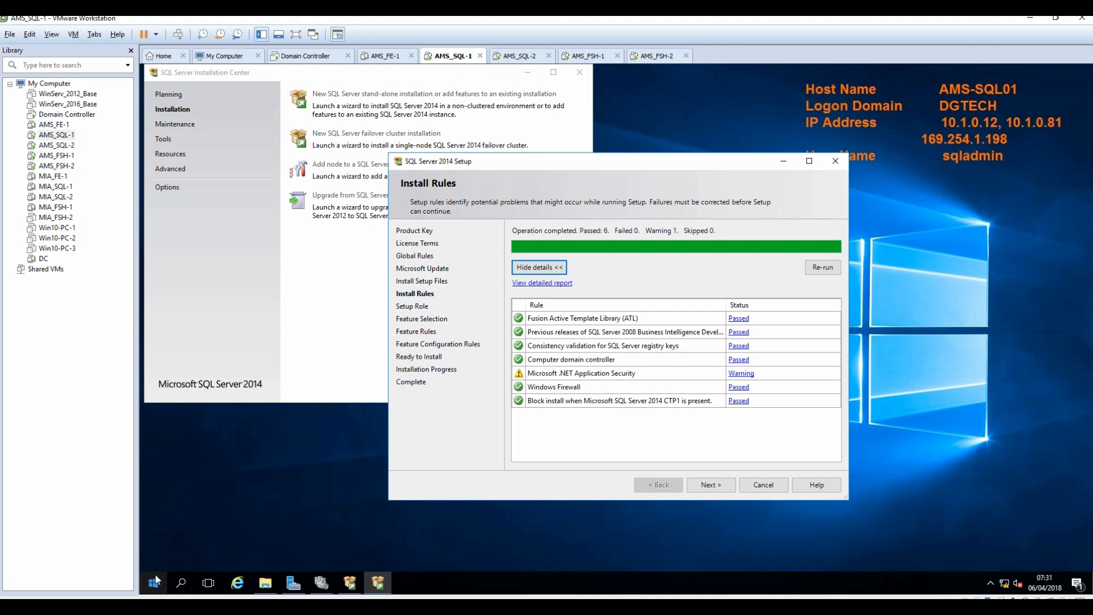
key("super+r")
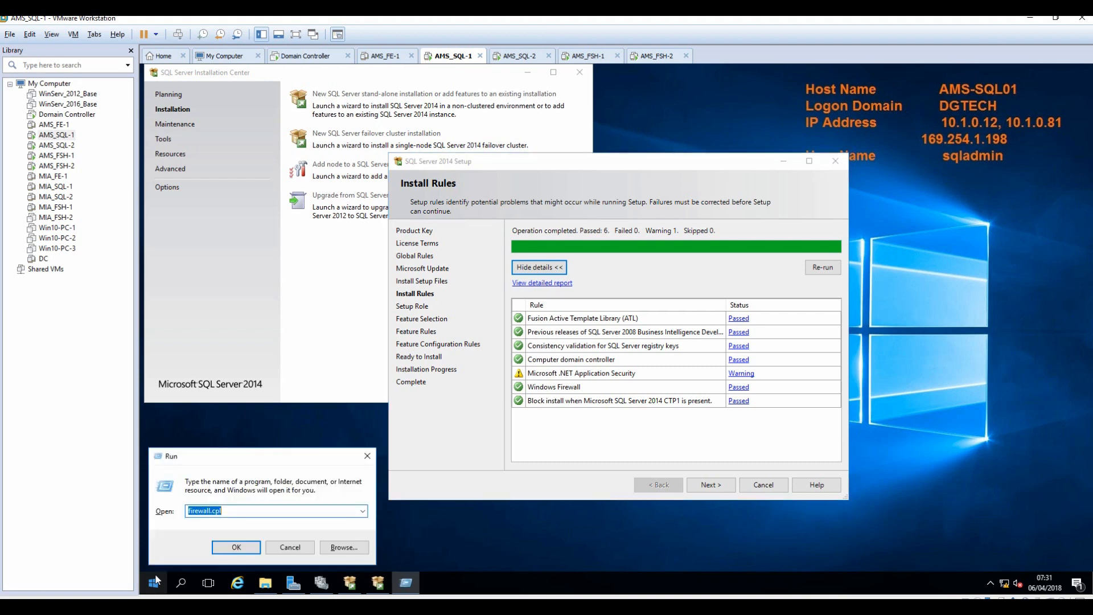
key("Return")
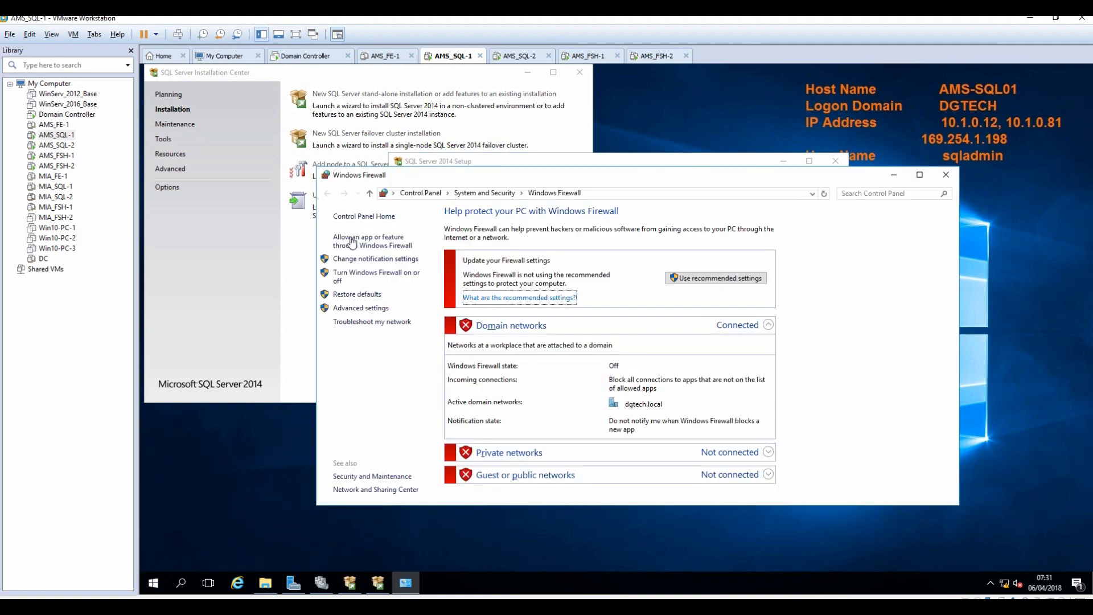
left_click(362, 274)
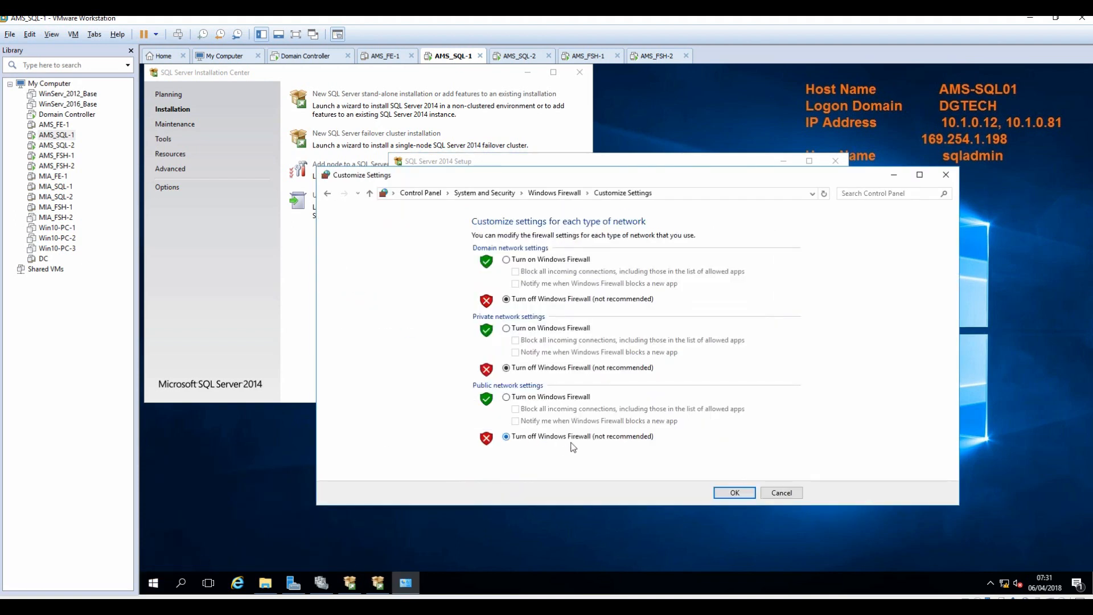
left_click(781, 493)
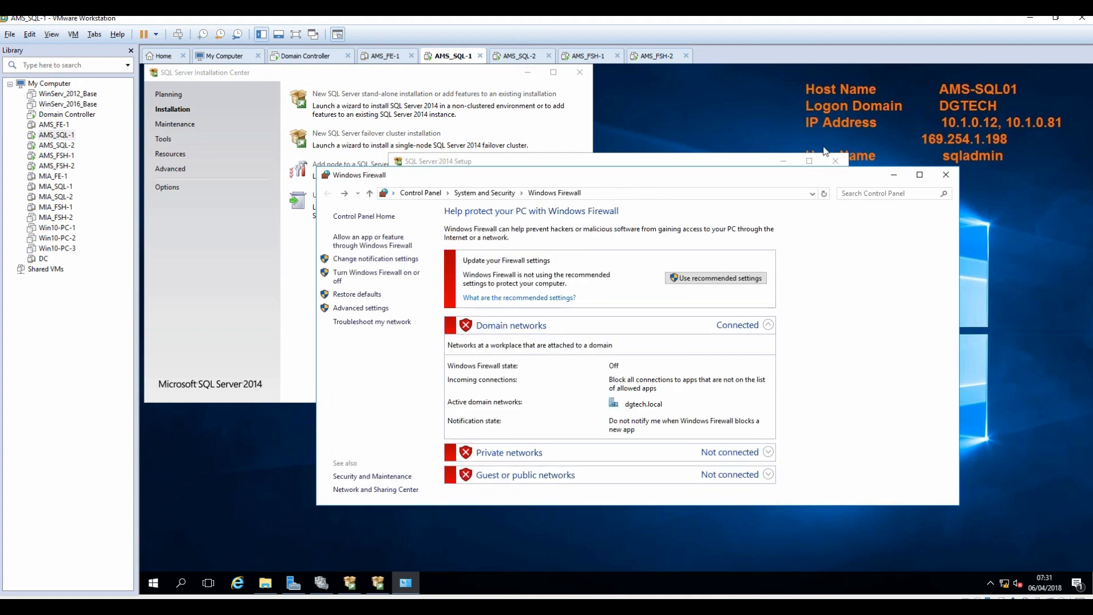
left_click(945, 174)
left_click(515, 58)
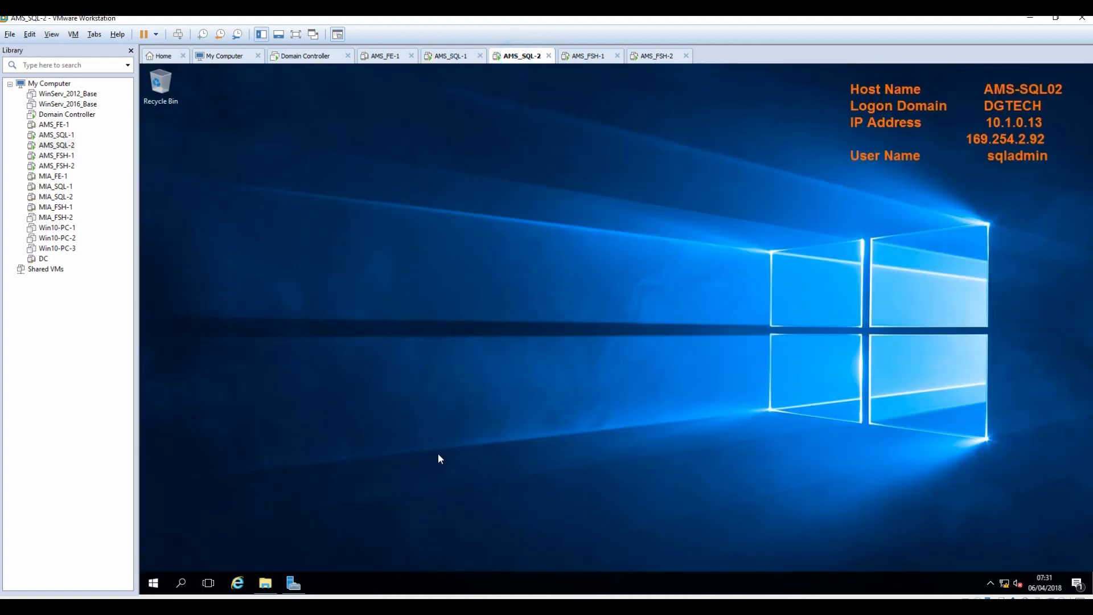
left_click(152, 587)
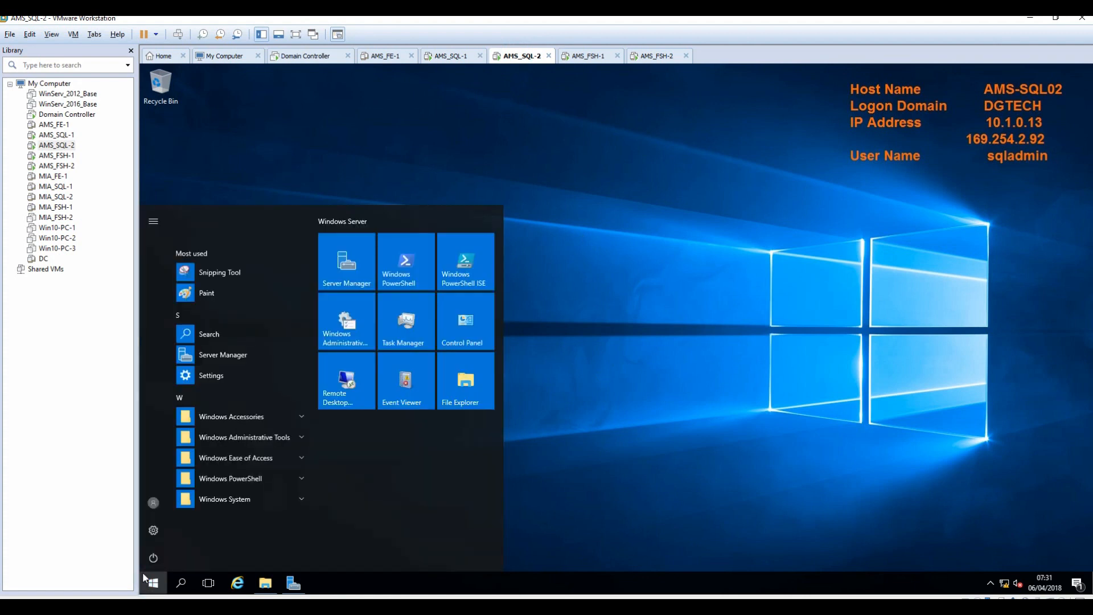
type("firewa")
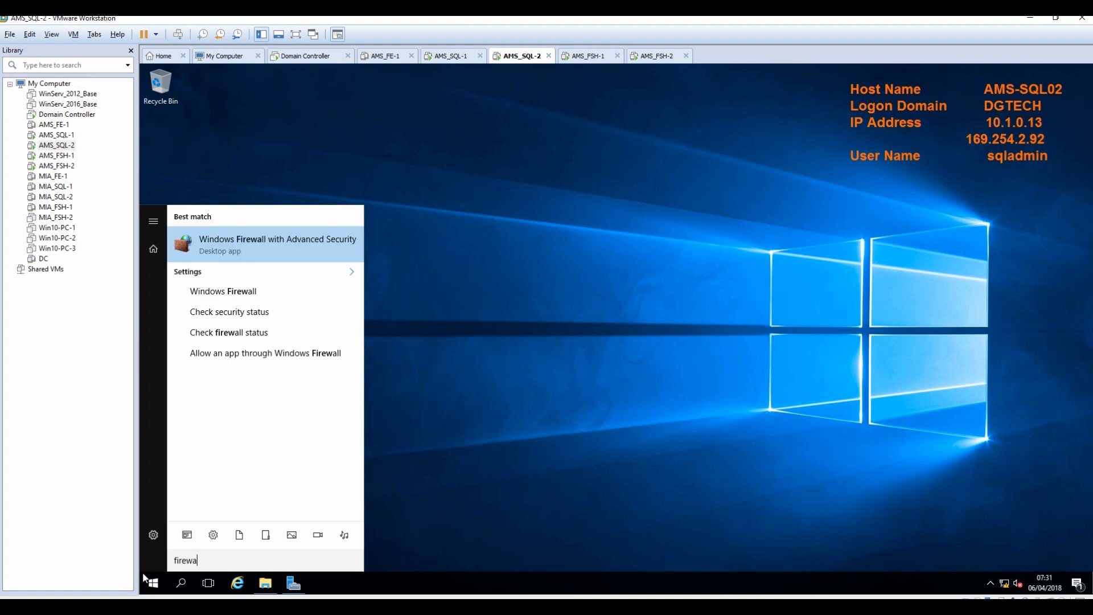
type("ll.cpl")
key("Return")
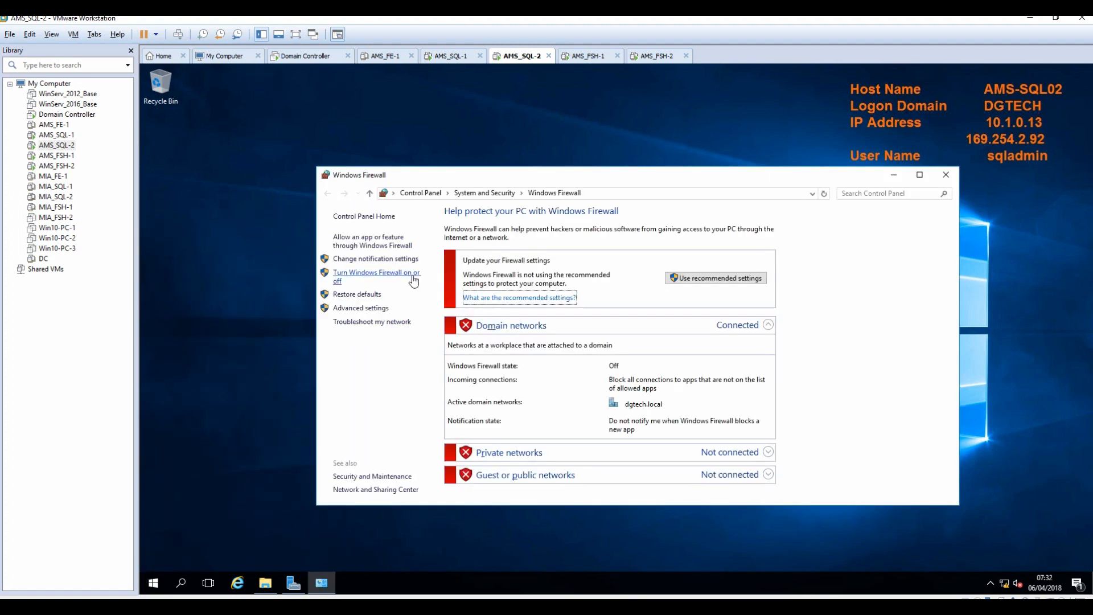
left_click(411, 275)
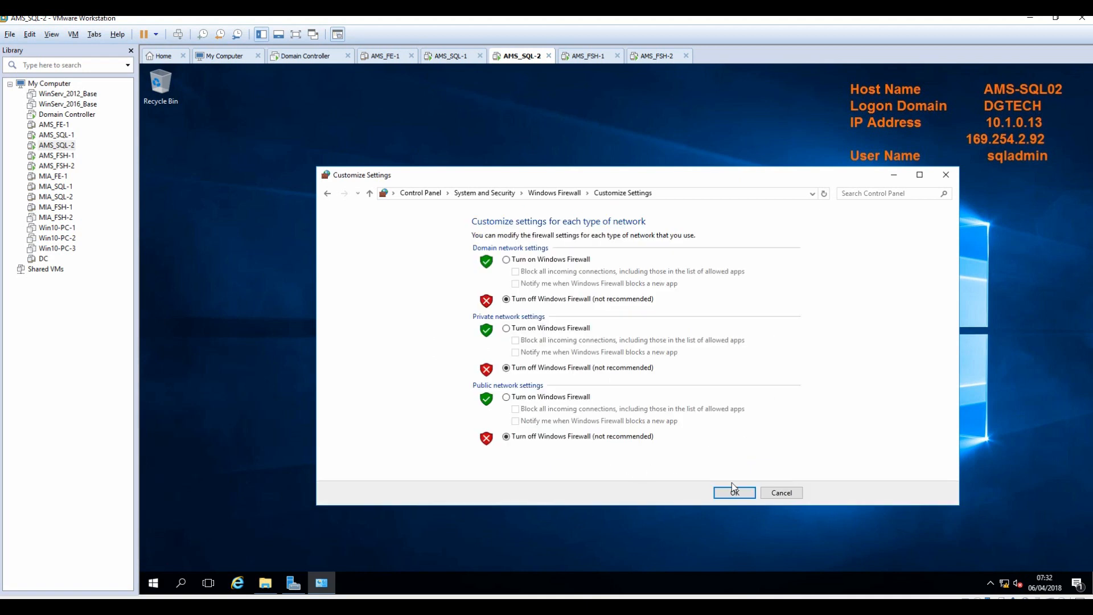
left_click(781, 493)
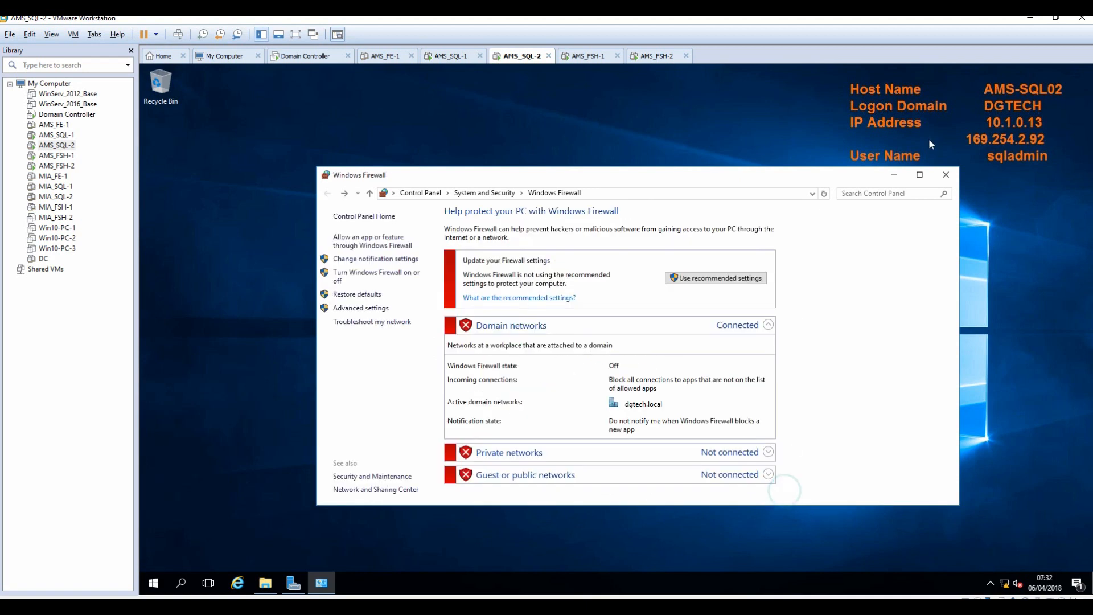
left_click(946, 174)
left_click(449, 59)
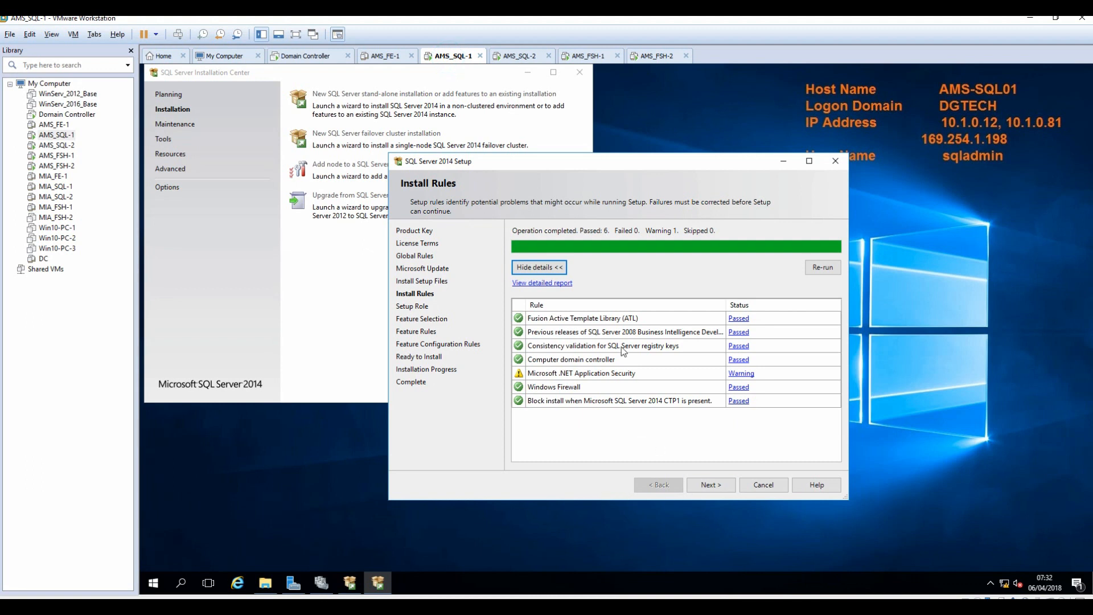
Advance to Feature Selection and tick Database Engine Services with SQL Server Replication.
left_click(706, 488)
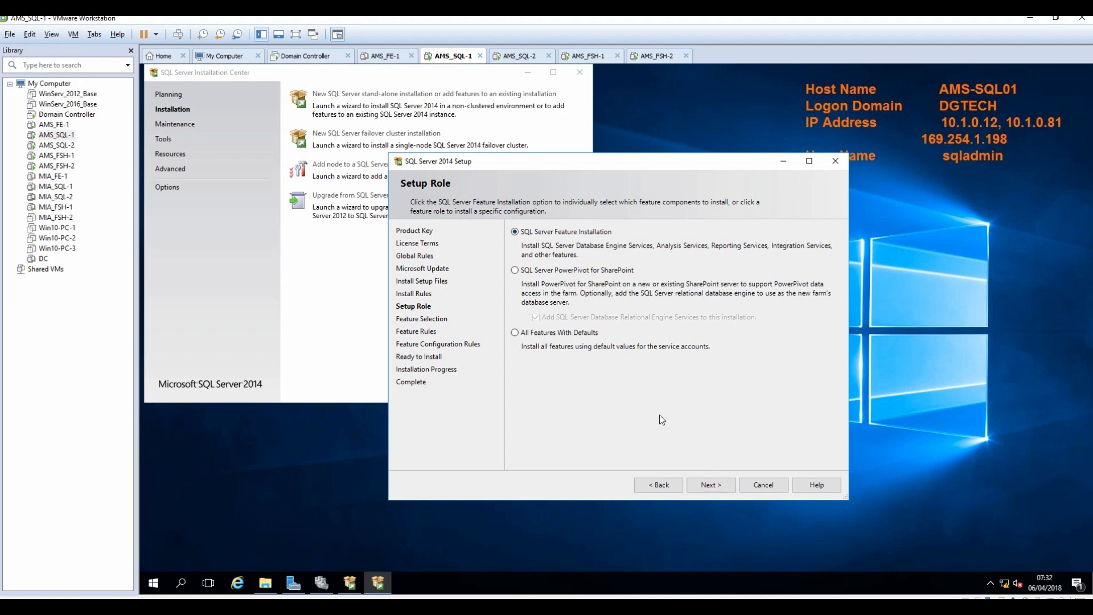
left_click(709, 486)
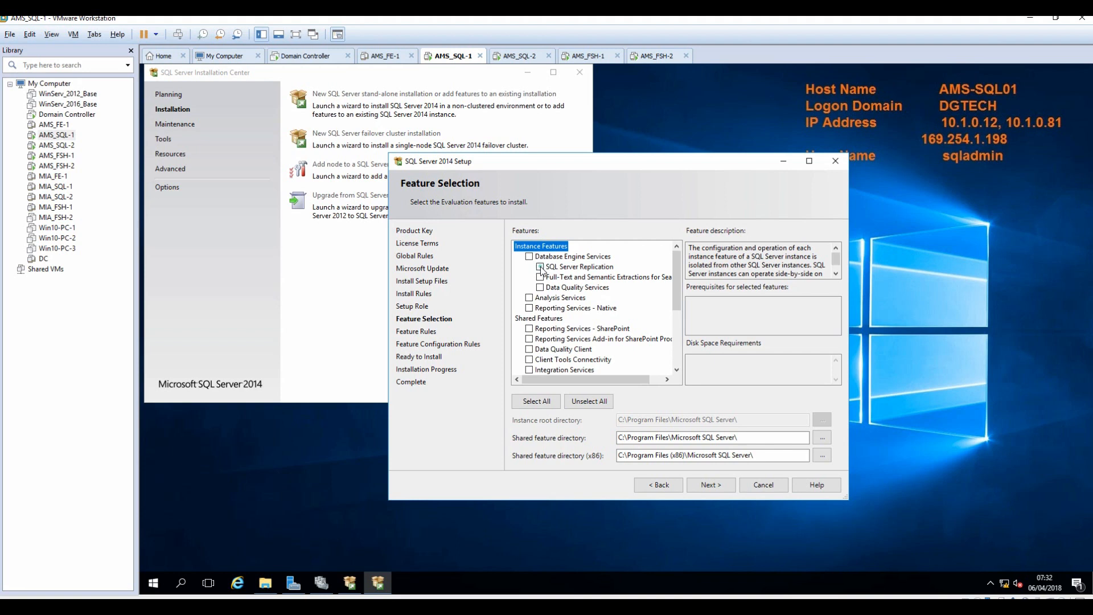
left_click(540, 267)
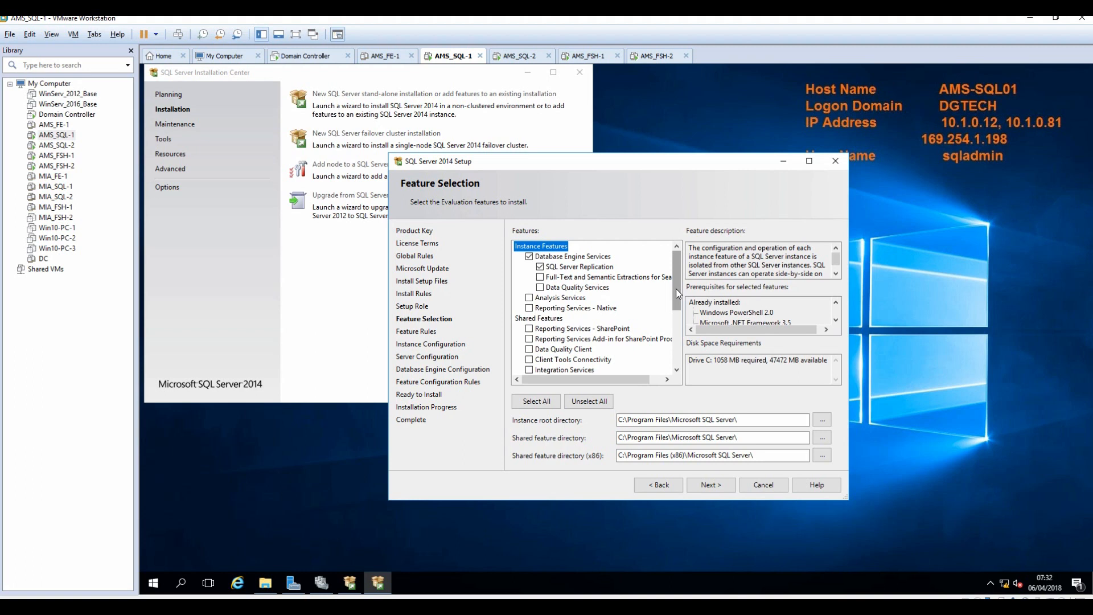
left_click(529, 308)
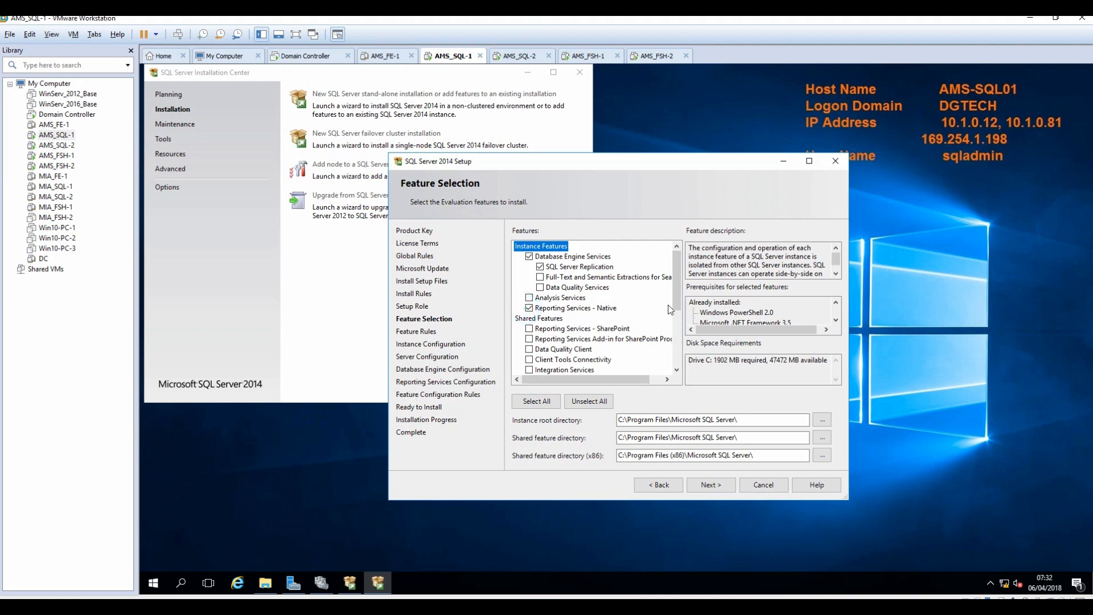
left_click(529, 308)
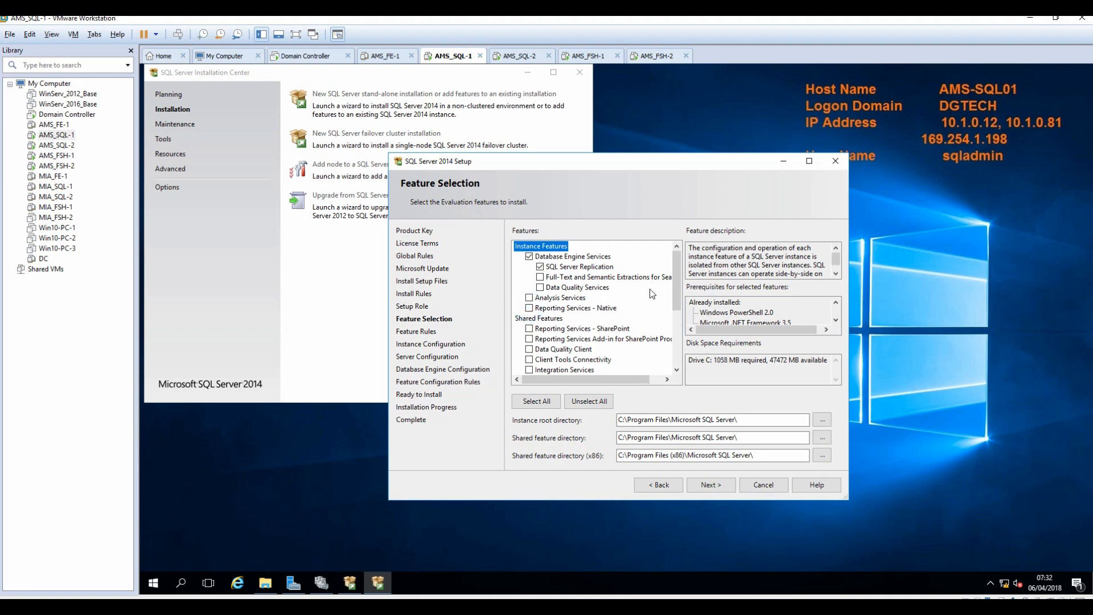
left_click_drag(678, 281, 666, 348)
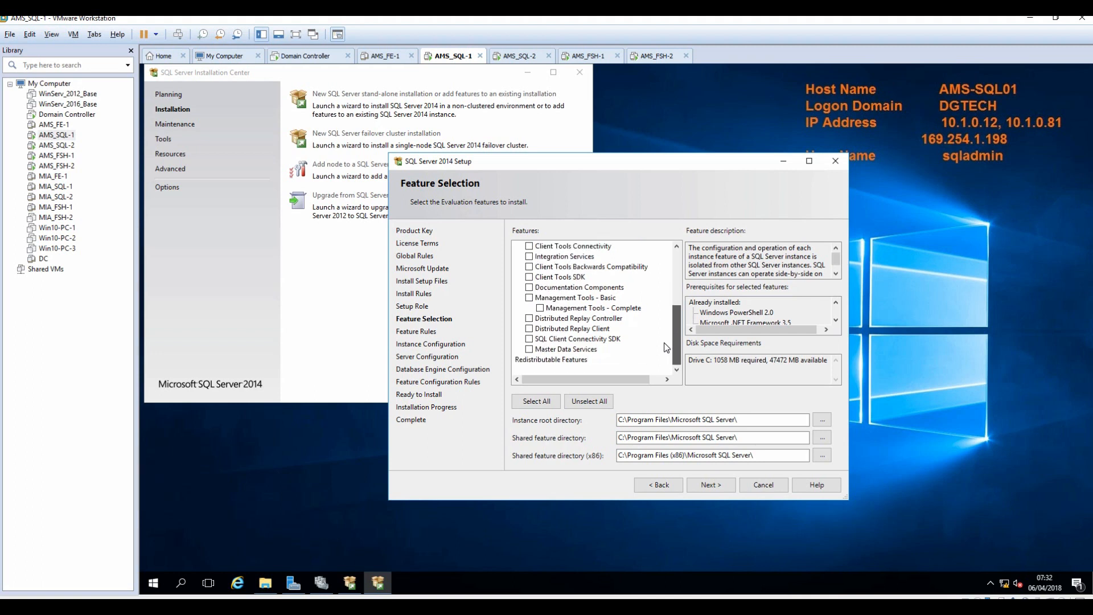
Add Management Tools Basic and Complete, then continue past Feature Selection.
left_click(541, 308)
left_click(705, 488)
scroll(598, 302, "up", 5)
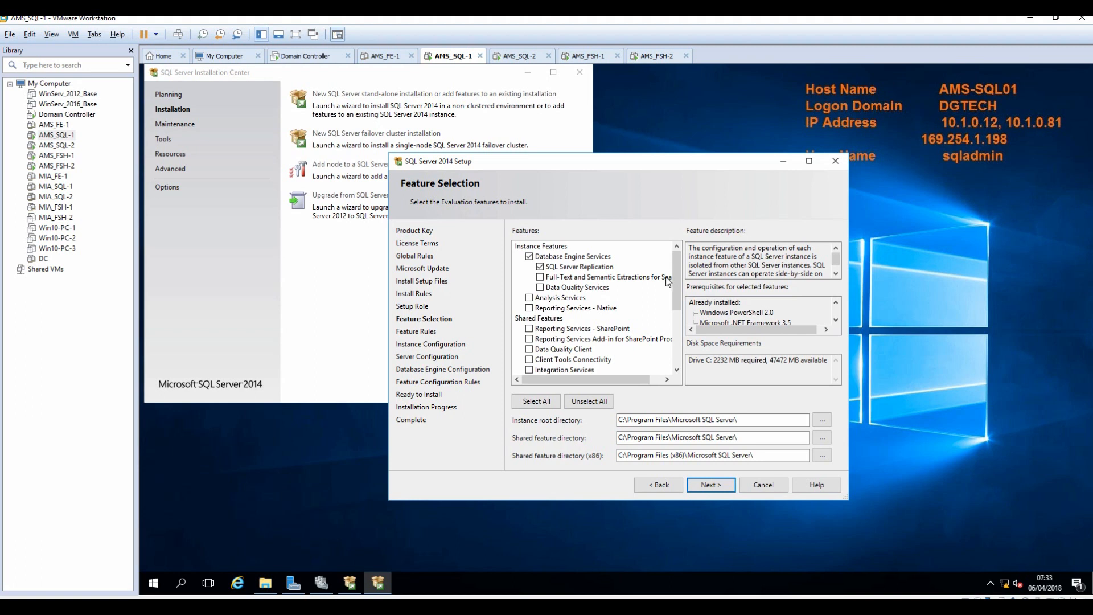
left_click_drag(677, 281, 681, 335)
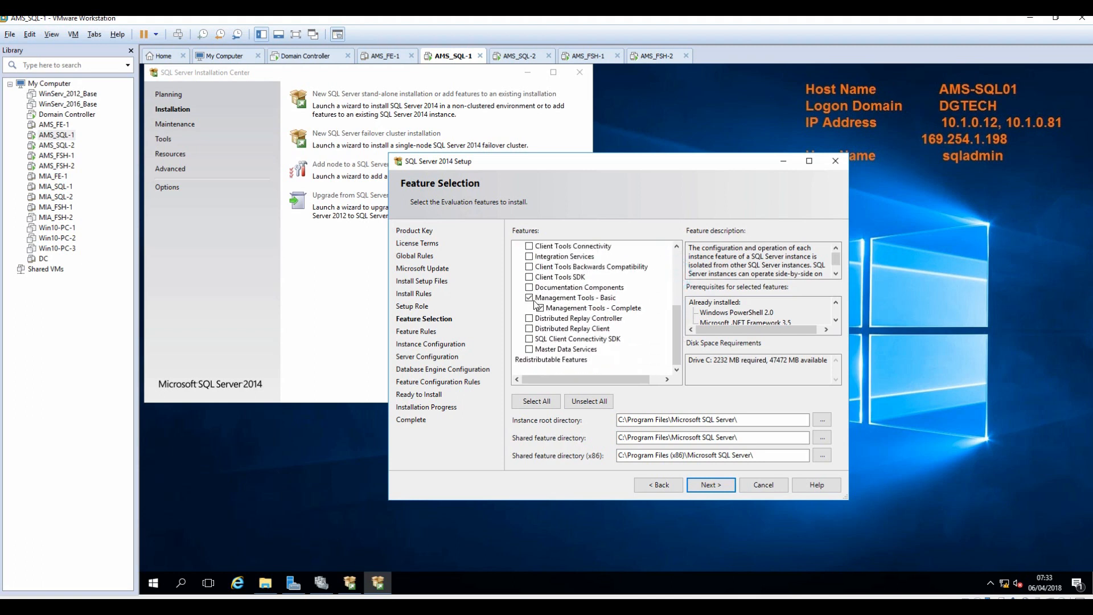
left_click(713, 485)
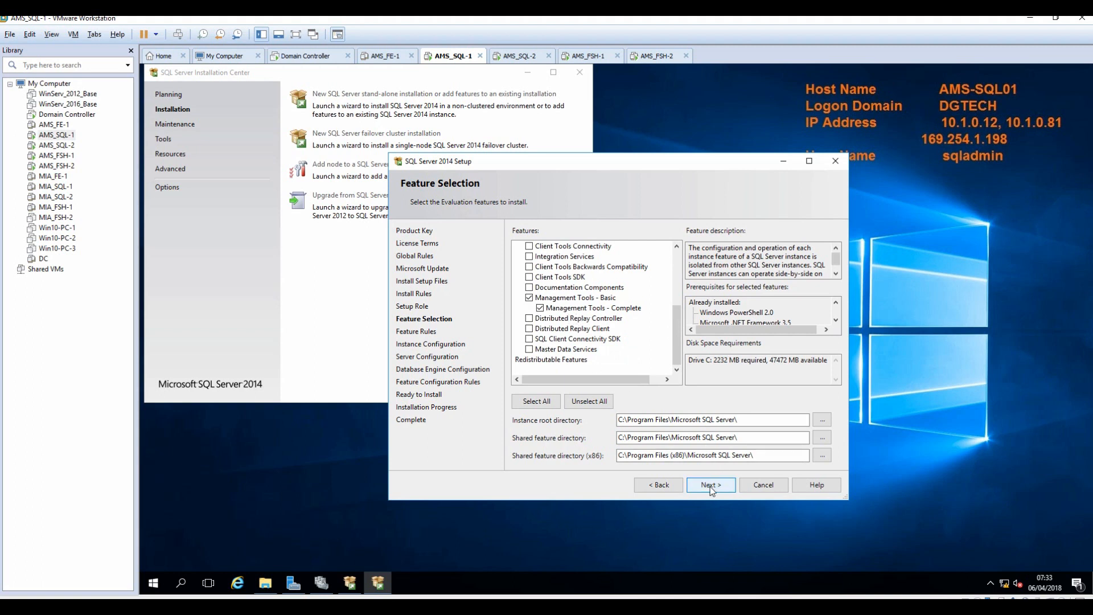
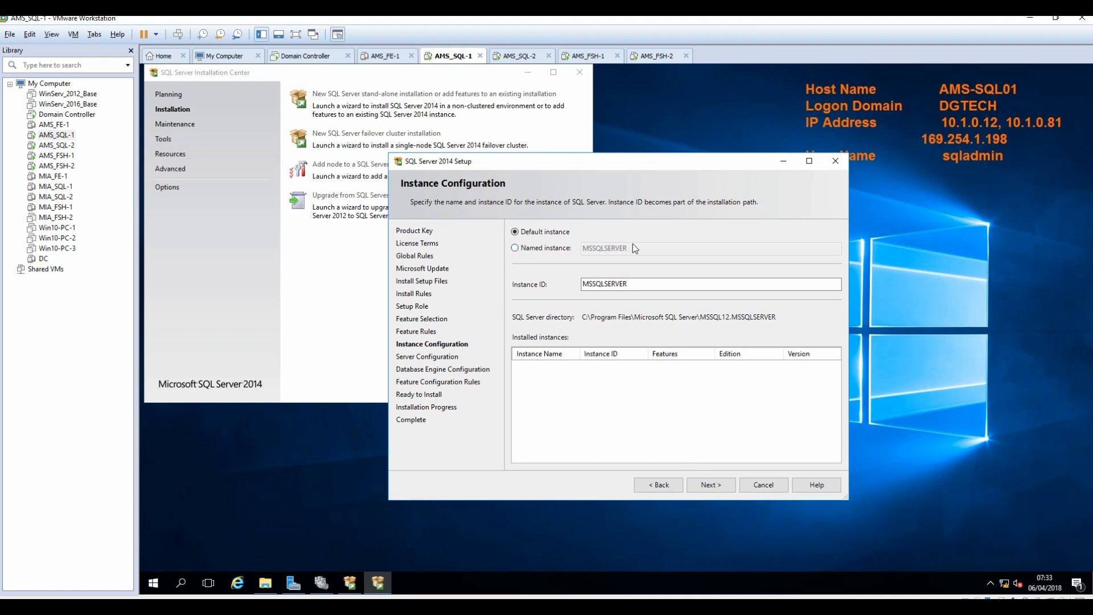
Choose Named instance on the Instance Configuration page and switch to the install notes.
left_click(535, 249)
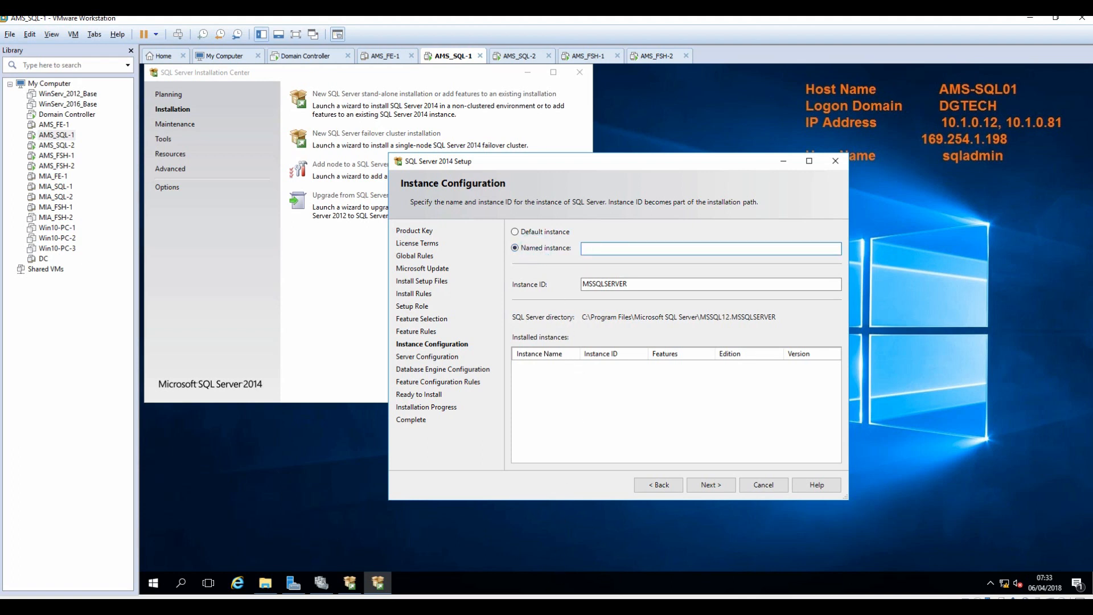
key("alt+Tab")
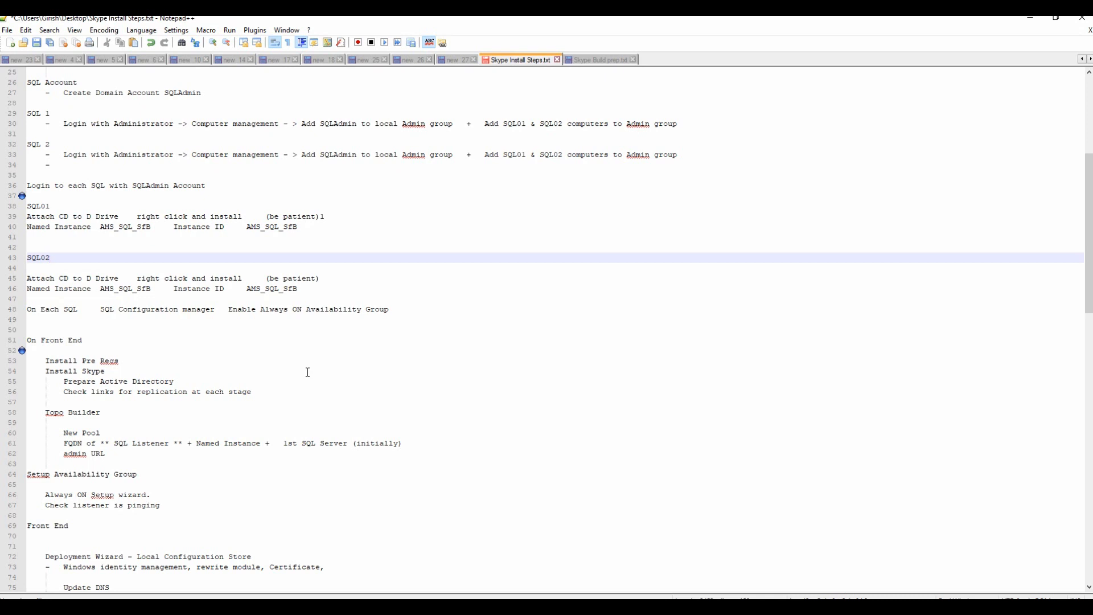
Copy the instance name AMS_SQL_SfB from line 40 of the notes and minimize Notepad++.
double_click(248, 227)
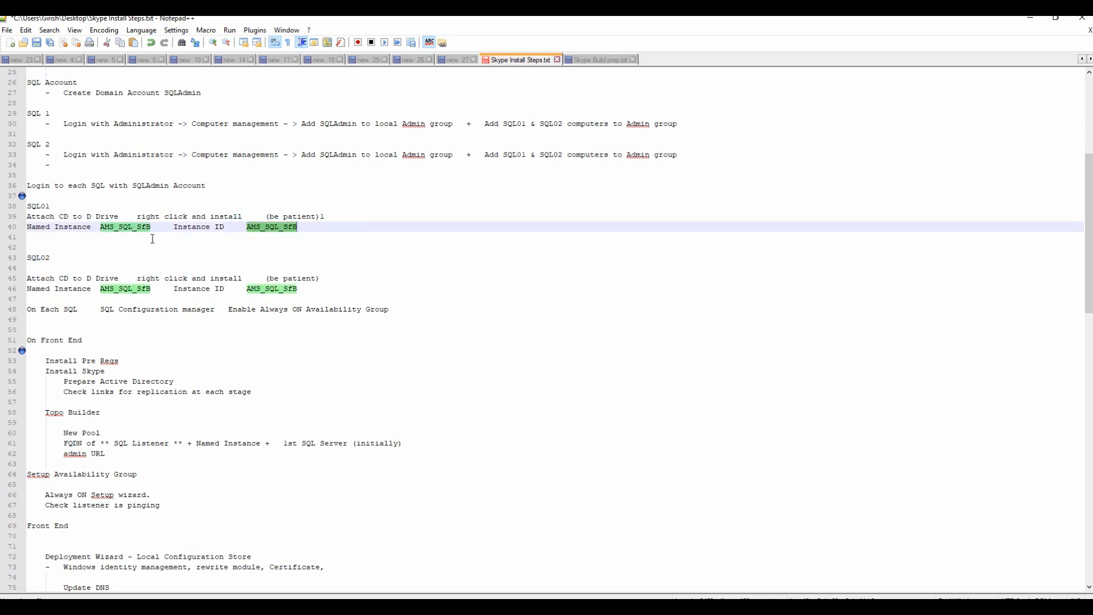
right_click(114, 227)
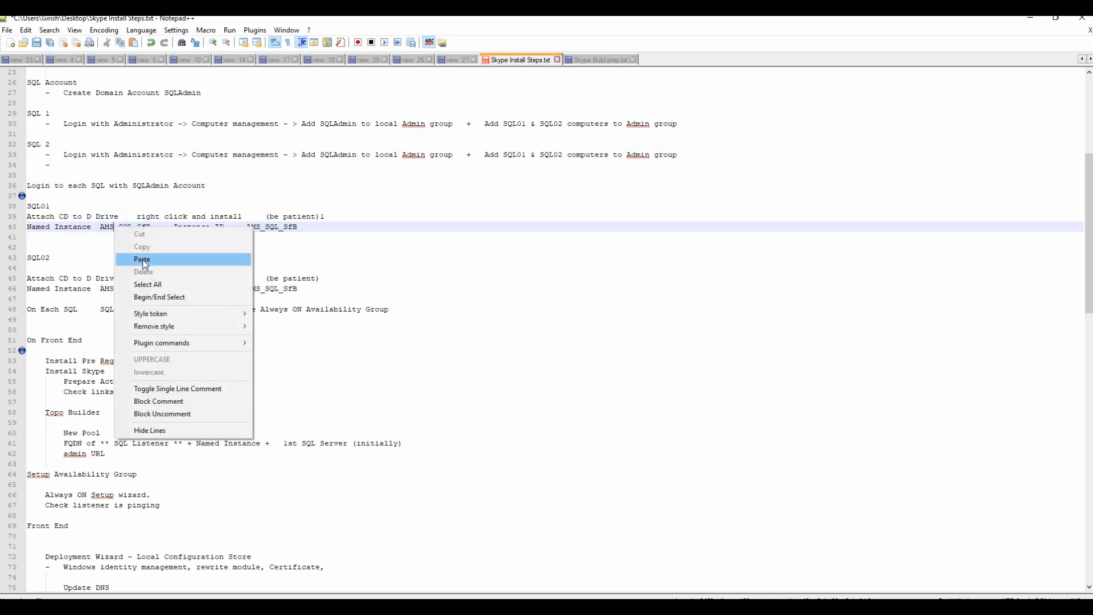
left_click(266, 248)
left_click_drag(100, 227, 150, 227)
right_click(150, 227)
left_click(165, 247)
left_click(1029, 17)
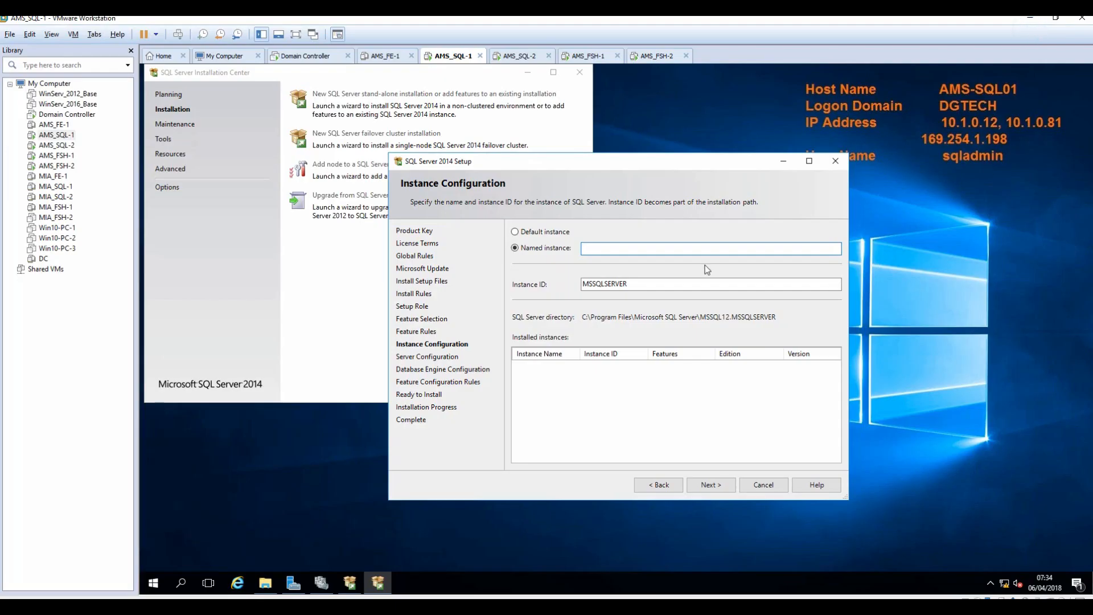
Paste AMS_SQL_SfB as the named instance so the Instance ID becomes MSSQL12.AMS_SQL_SFB, and continue.
key("ctrl+v")
key("Tab")
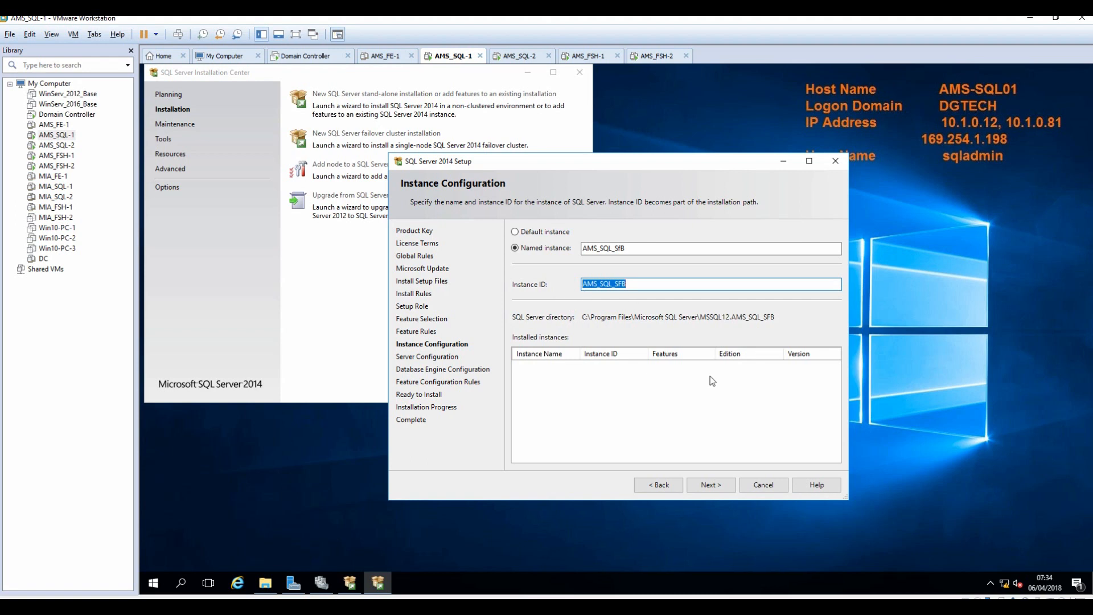
left_click(708, 488)
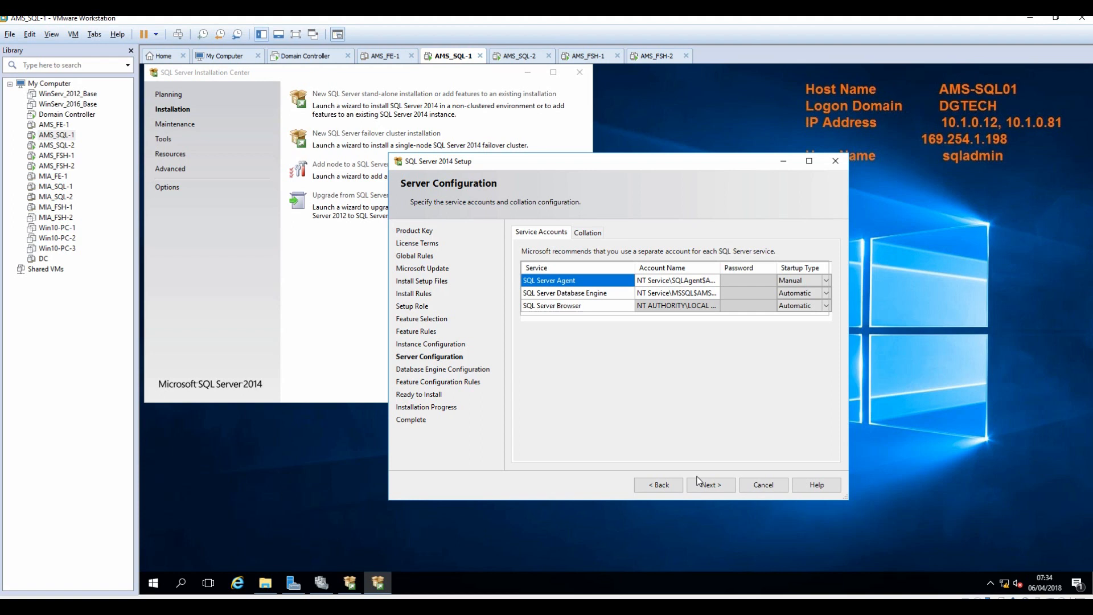
Set SQL Server Agent to start automatically under DGTech\SQLAdmin with its password.
left_click(826, 281)
left_click(795, 292)
left_click(683, 278)
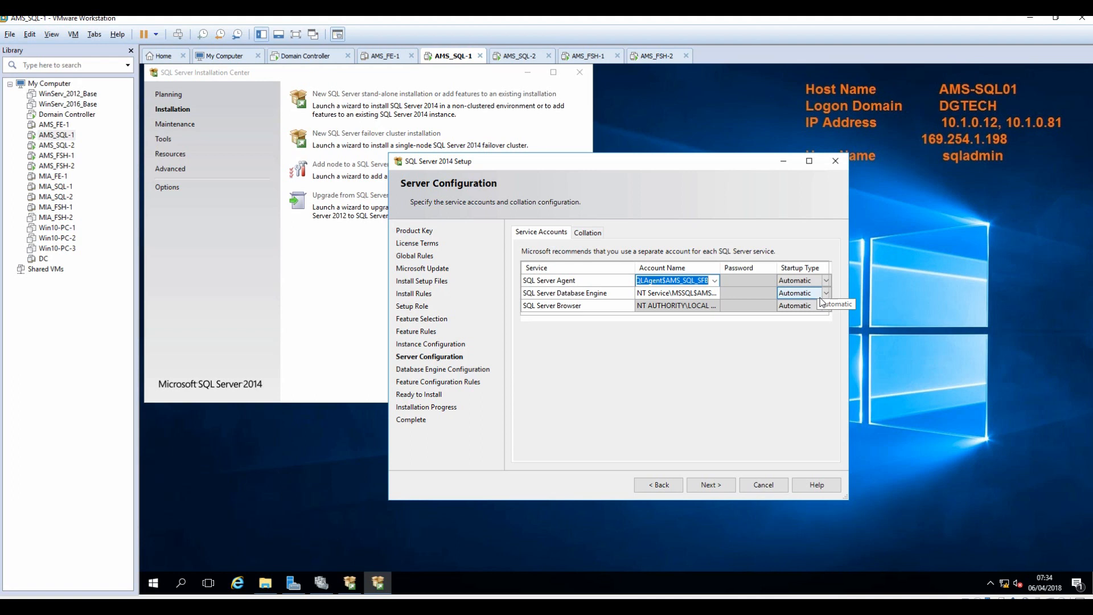
type("DGT")
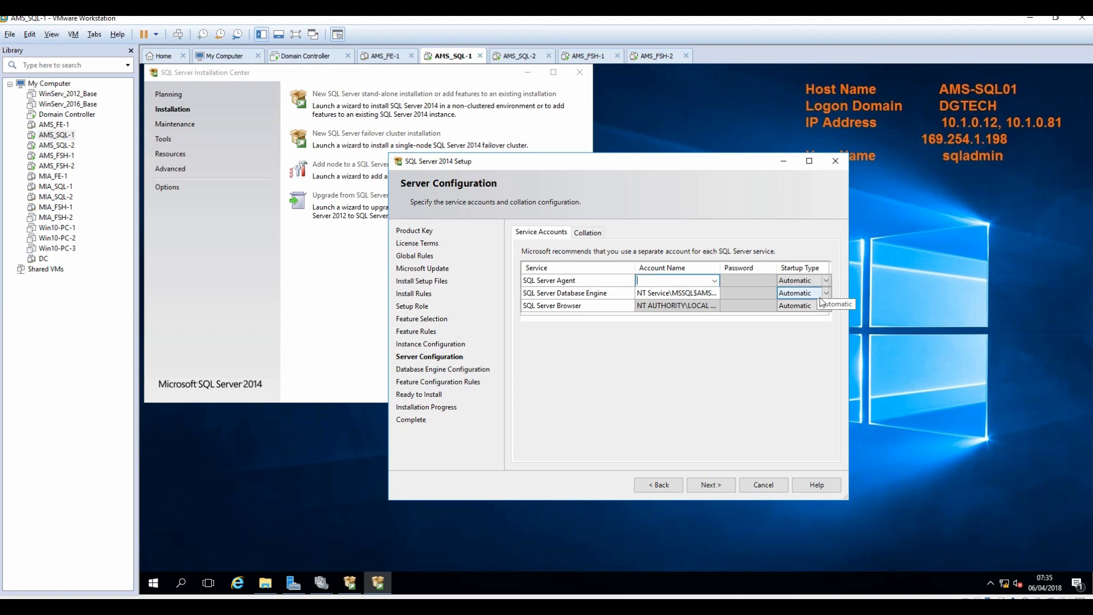
type("ech\\SQLA")
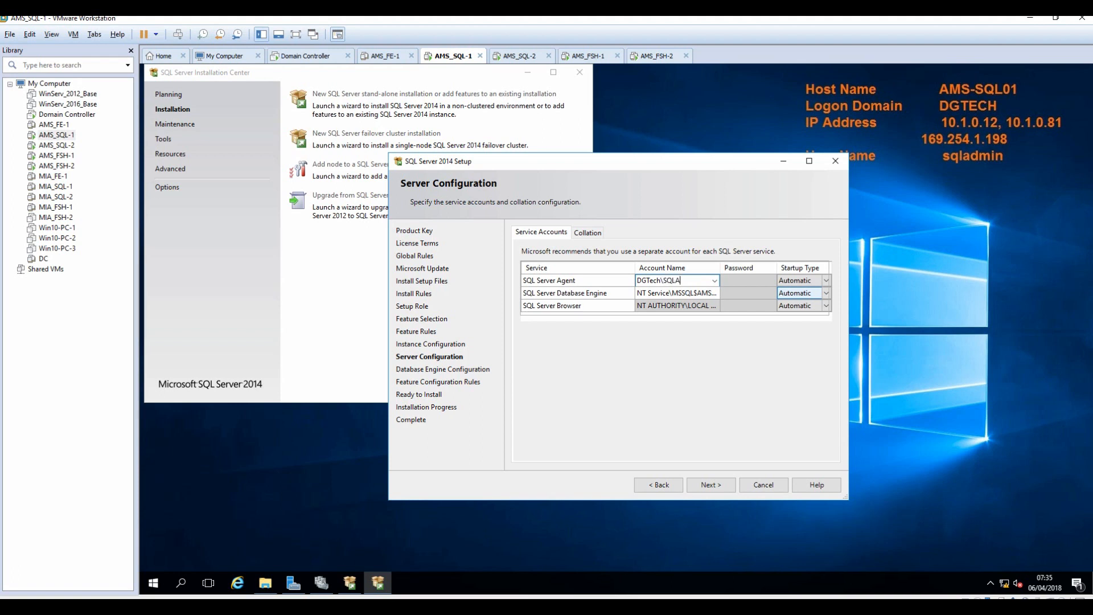
type("dmin")
key("Tab")
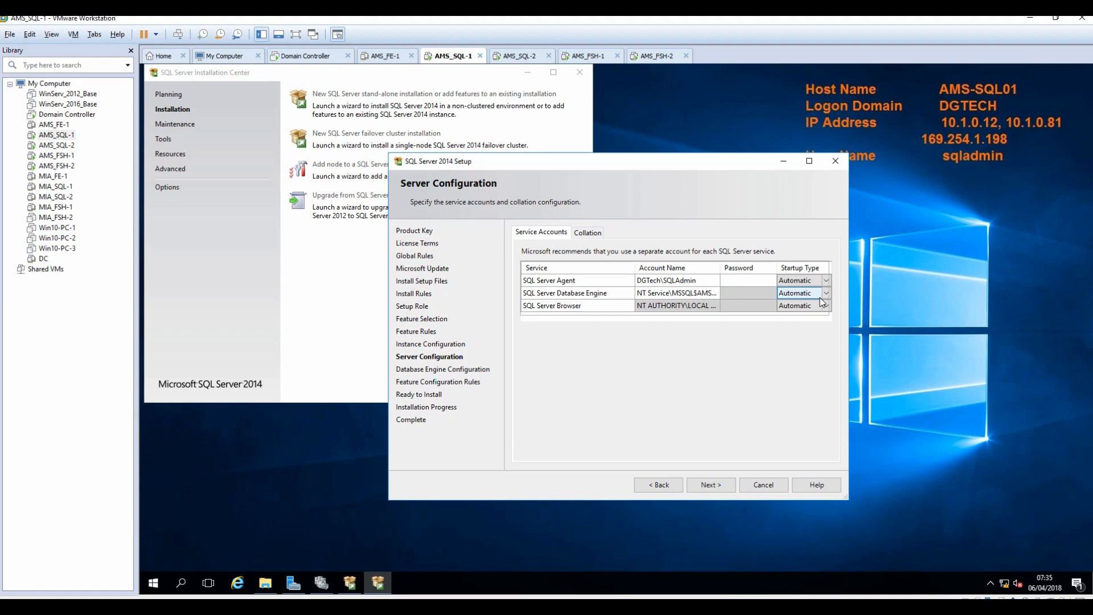
type("••••••••••")
Run the Database Engine as DGTech\SQLAdmin, re-enter its password correctly, and continue.
key("Tab")
key("Tab")
type("DGTE")
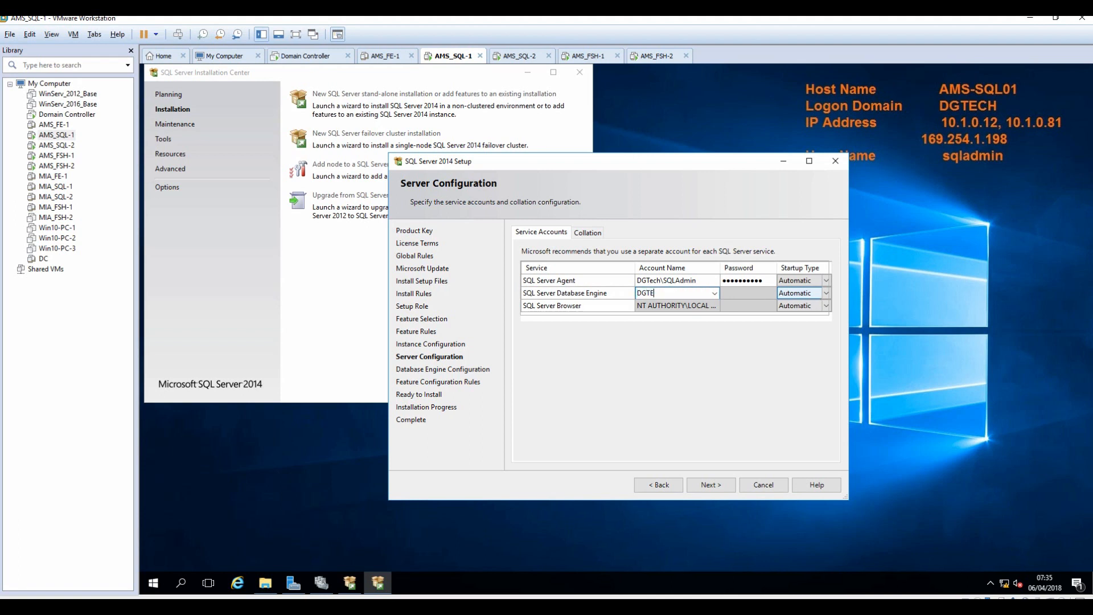
type("ch\\SQLAdmin")
key("Tab")
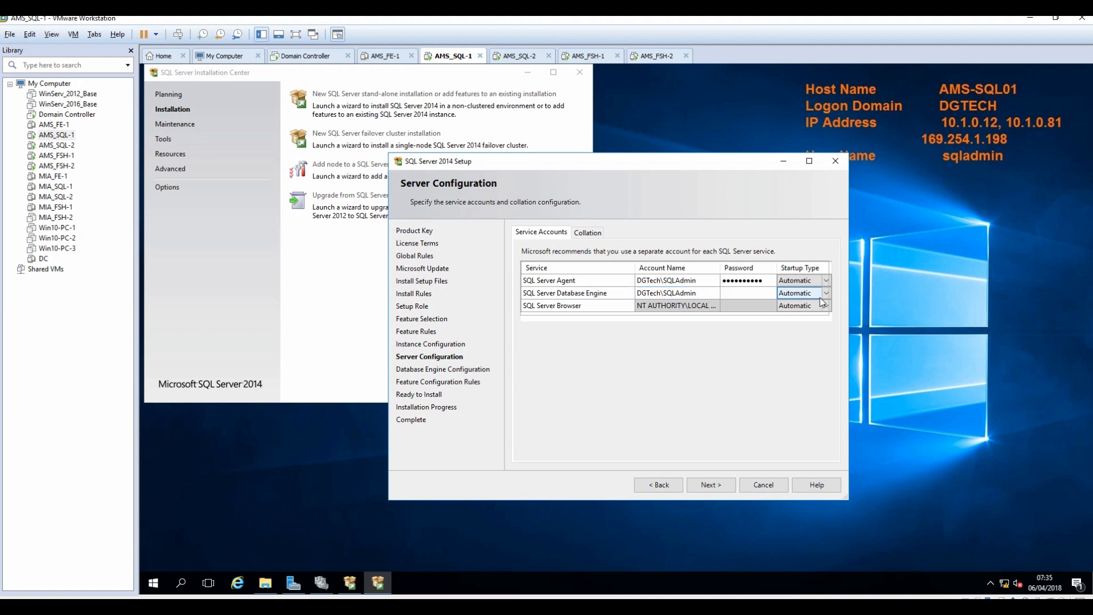
type("Pa$$w0rd")
key("BackSpace")
key("BackSpace")
key("BackSpace")
key("BackSpace")
key("BackSpace")
key("BackSpace")
key("BackSpace")
key("BackSpace")
type("P•••••••••")
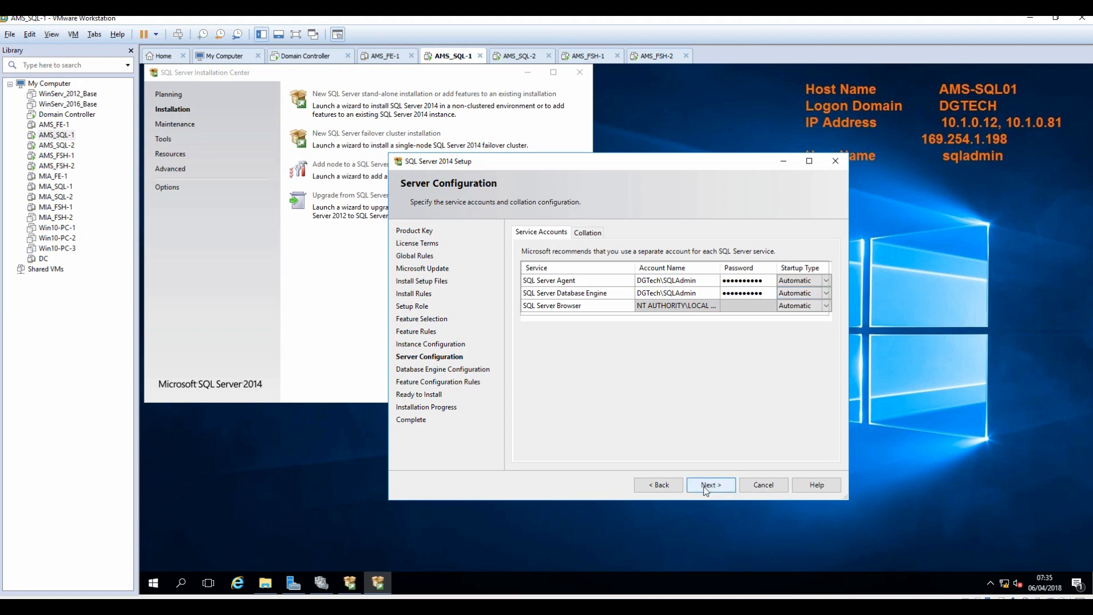
left_click(582, 234)
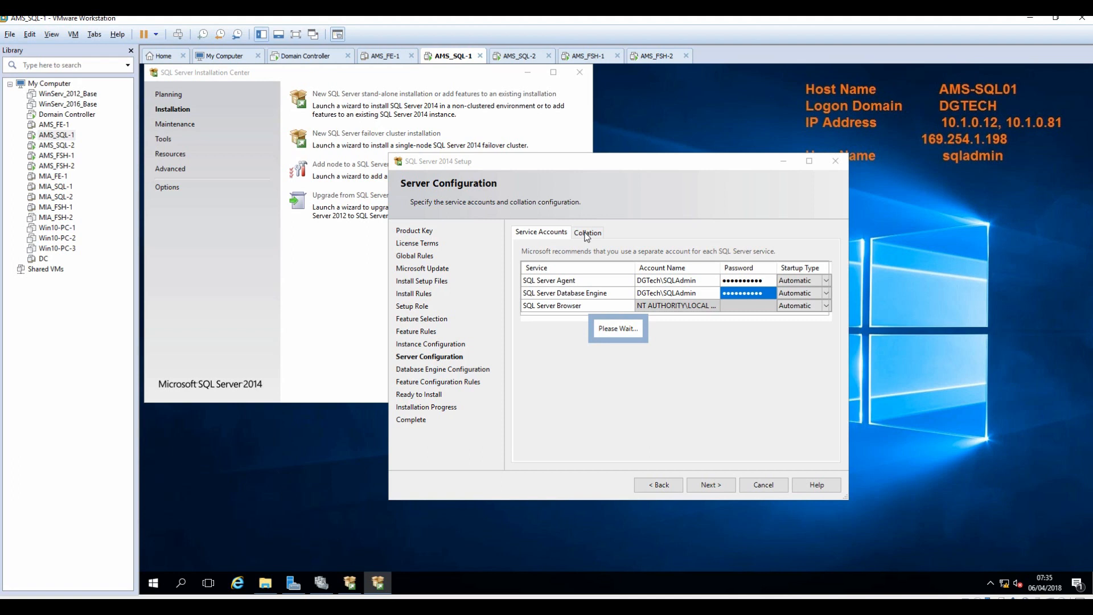
left_click(710, 486)
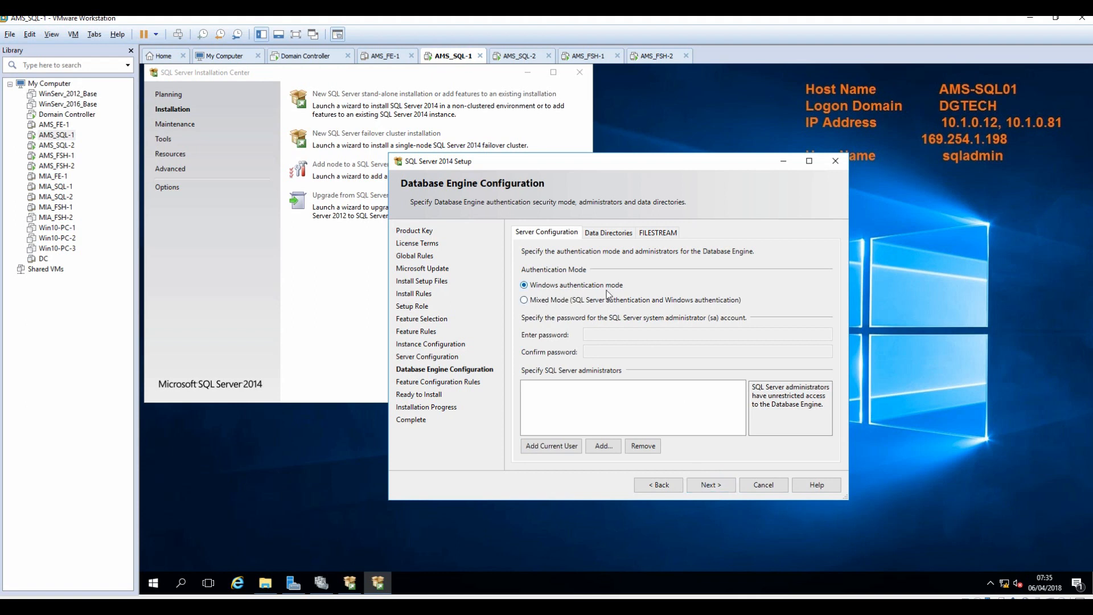
Add the current user and the domain Administrator as SQL Server administrators.
left_click(545, 448)
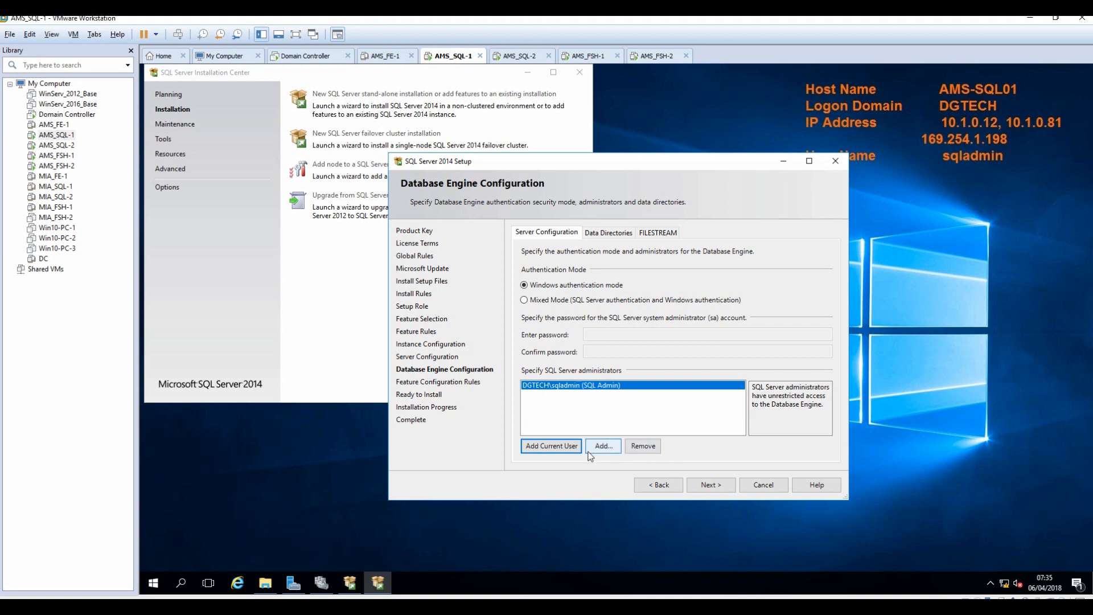
left_click(603, 447)
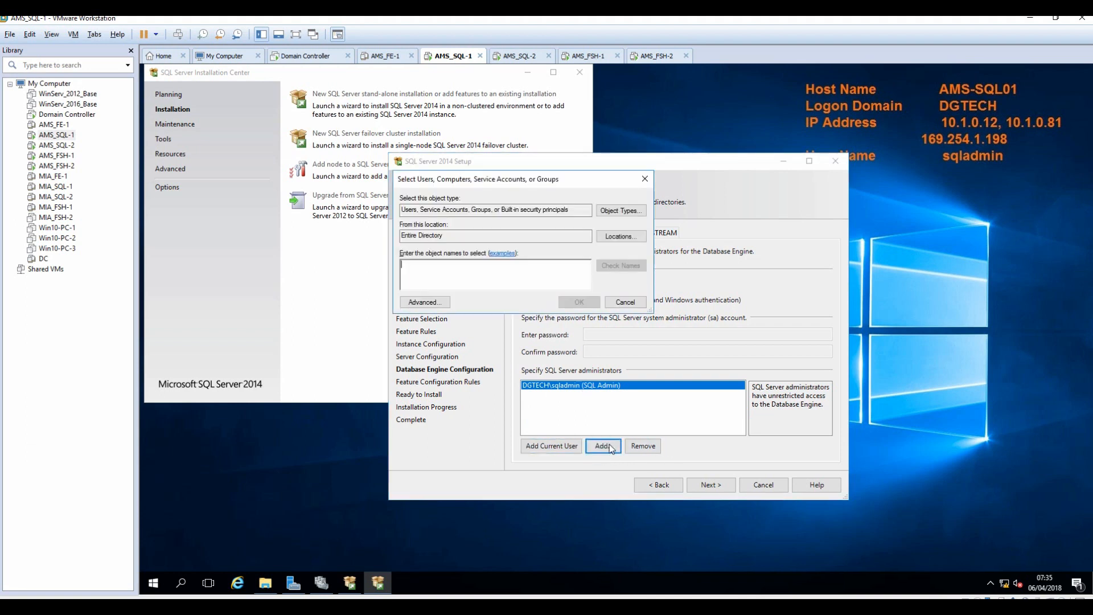
type("adminis")
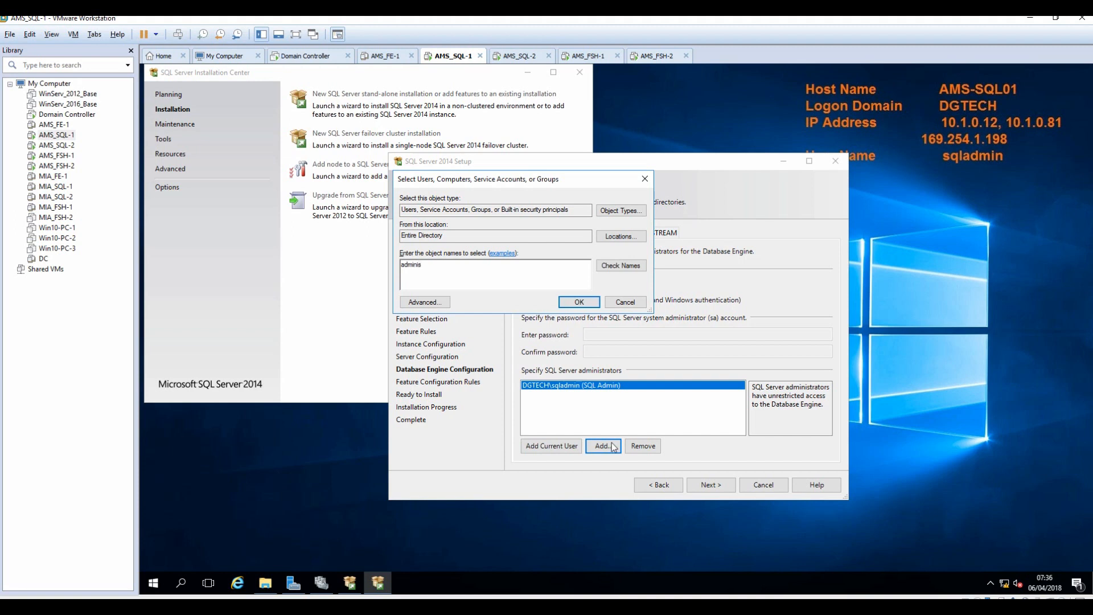
left_click(621, 265)
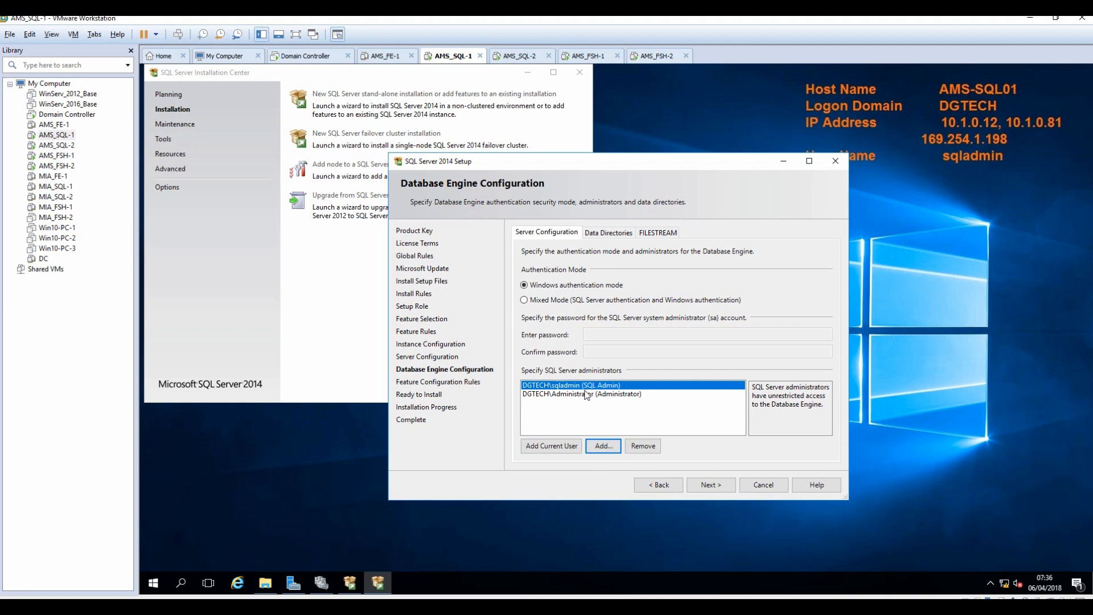
Review the Data Directories and FILESTREAM tabs, then continue to Ready to Install.
left_click(599, 235)
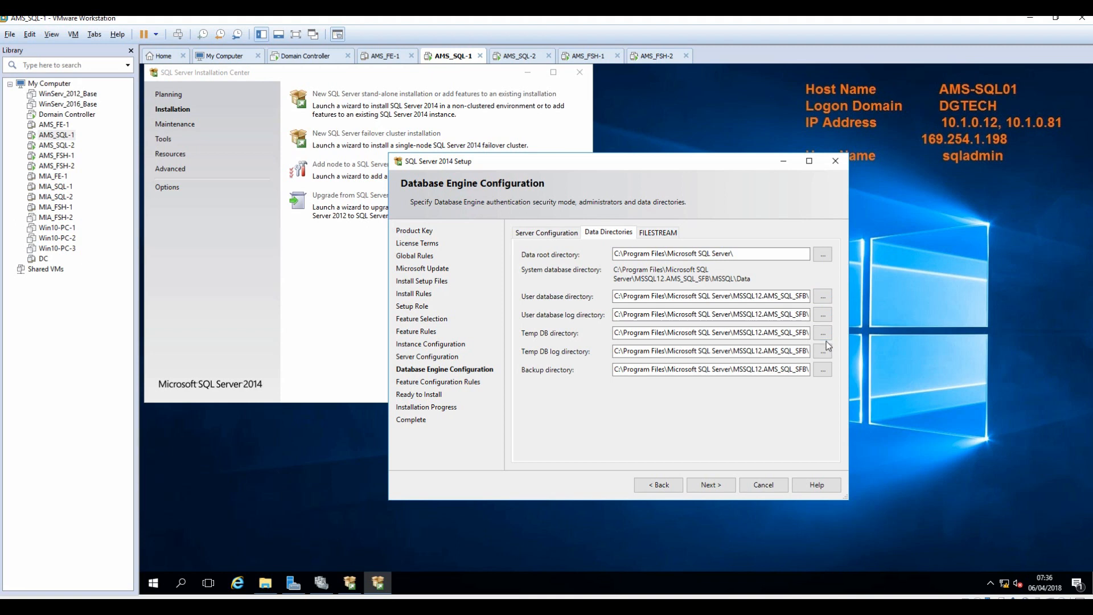
left_click(660, 233)
left_click(594, 234)
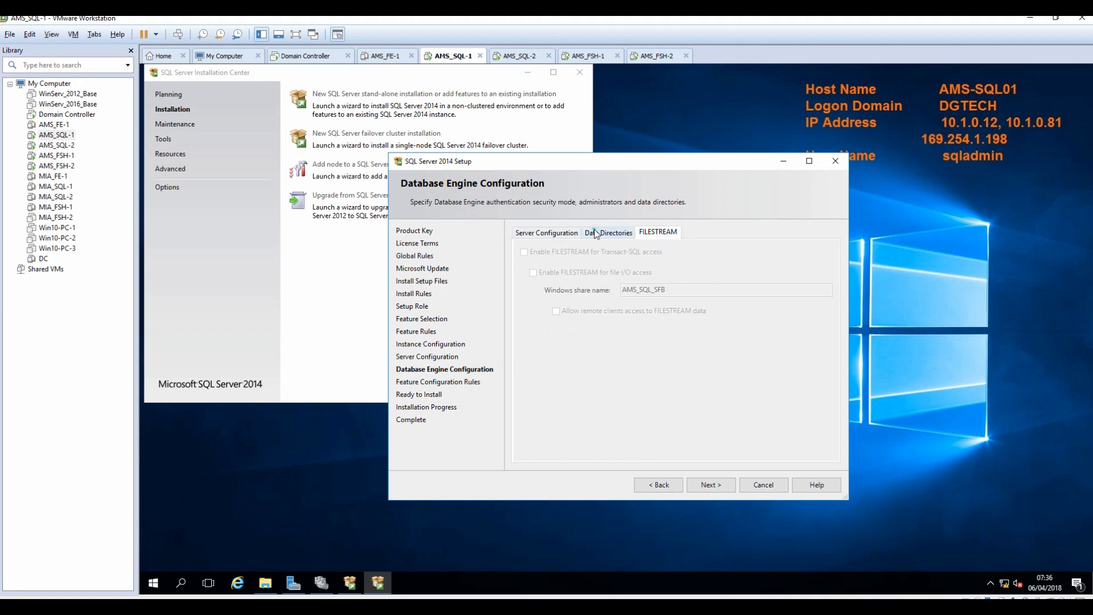
left_click(542, 235)
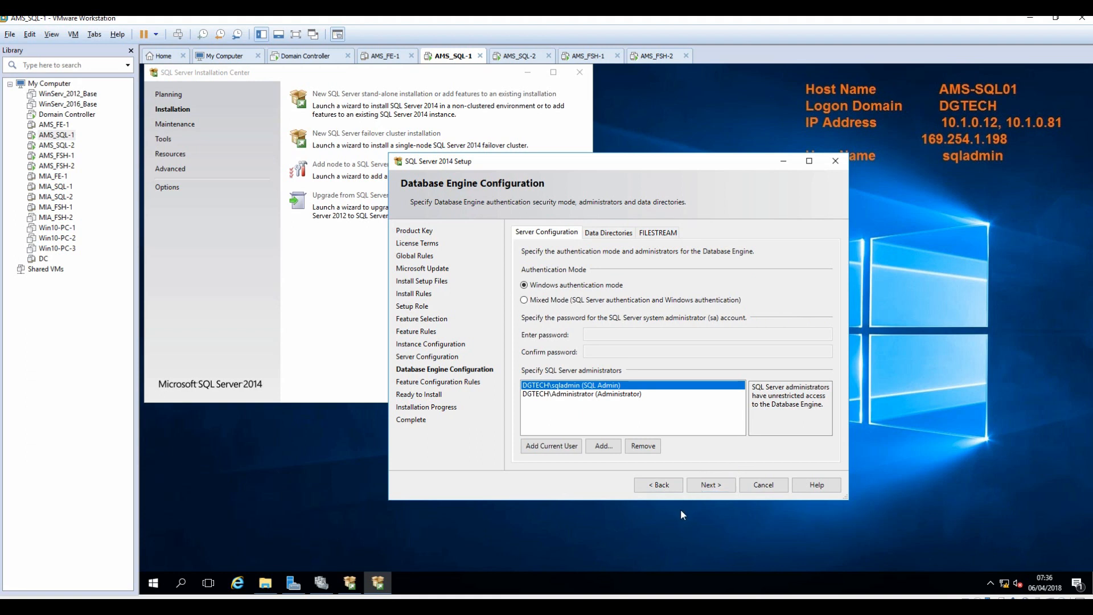
left_click(704, 485)
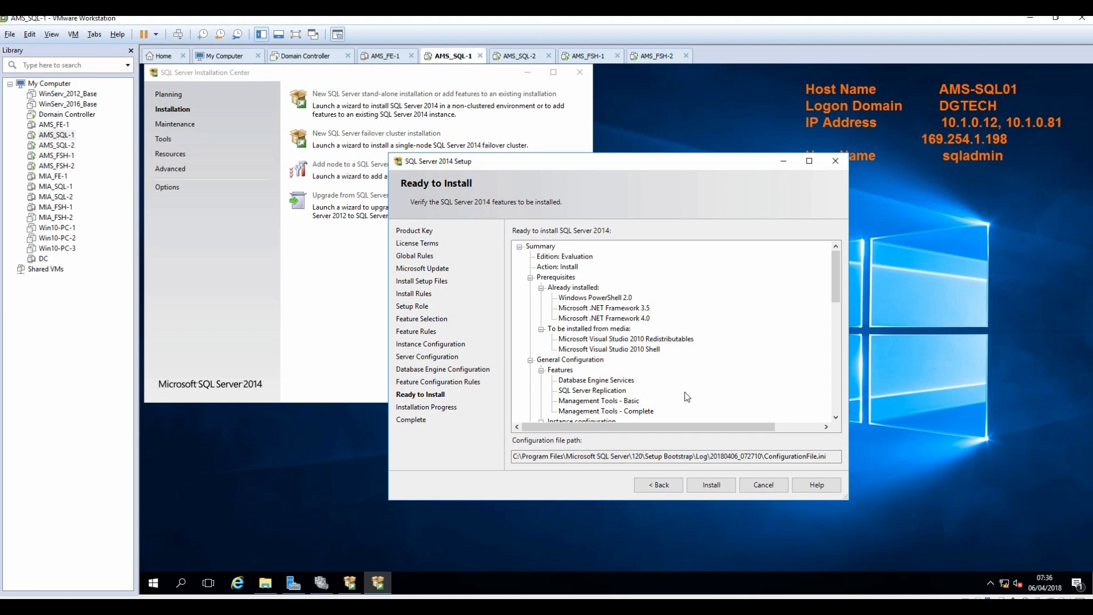
Begin the SQL Server 2014 installation from the Ready to Install page on AMS-SQL01.
left_click(711, 488)
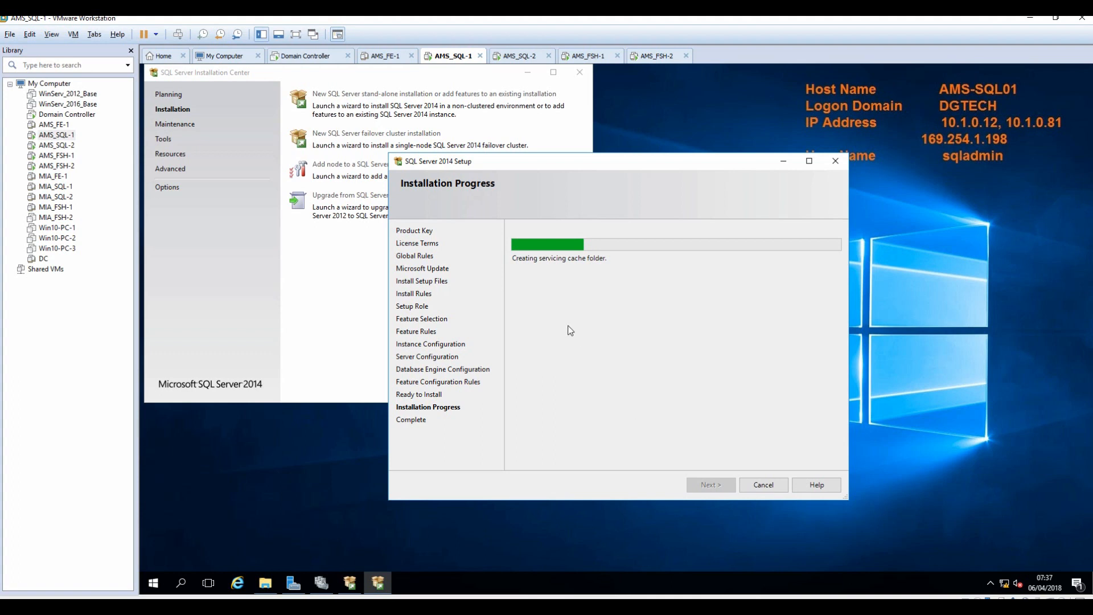
Switch to the AMS_SQL-2 machine and show the drives under This PC in Explorer.
left_click(515, 57)
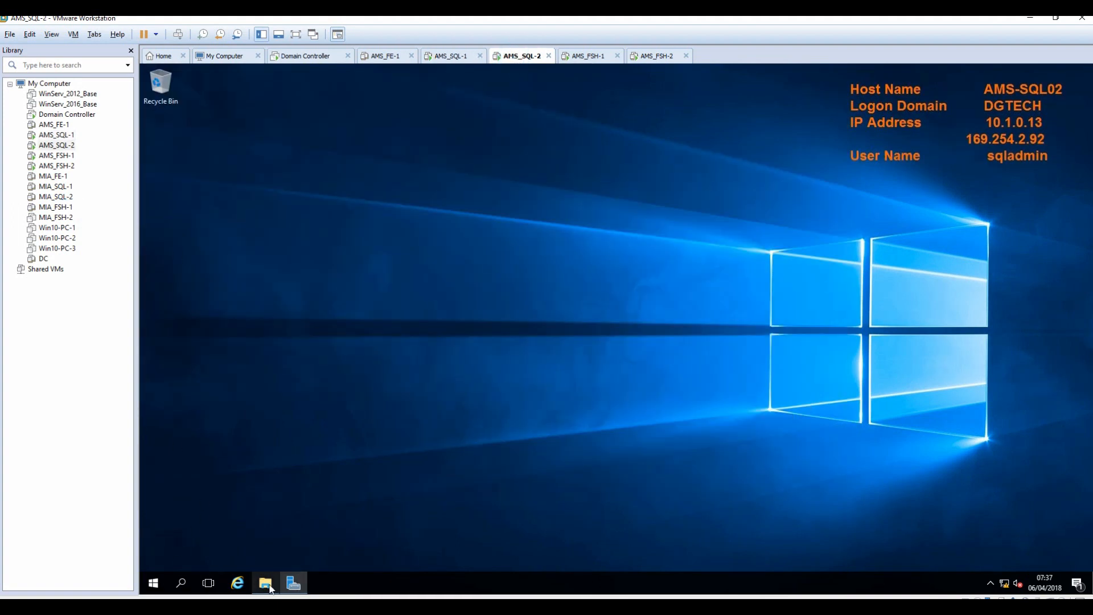
mouse_move(269, 586)
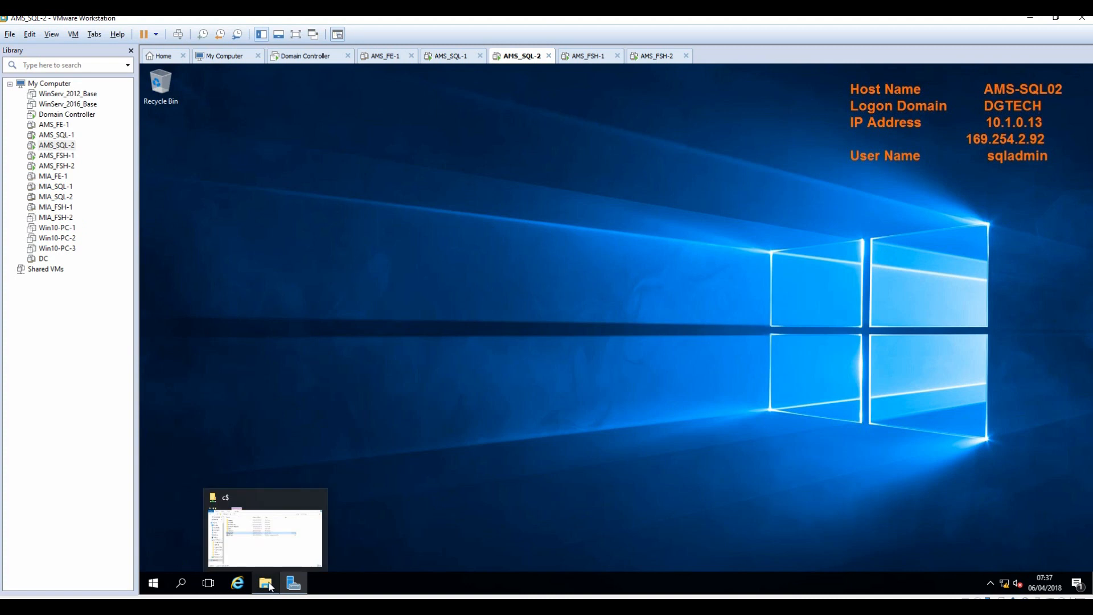
left_click(258, 542)
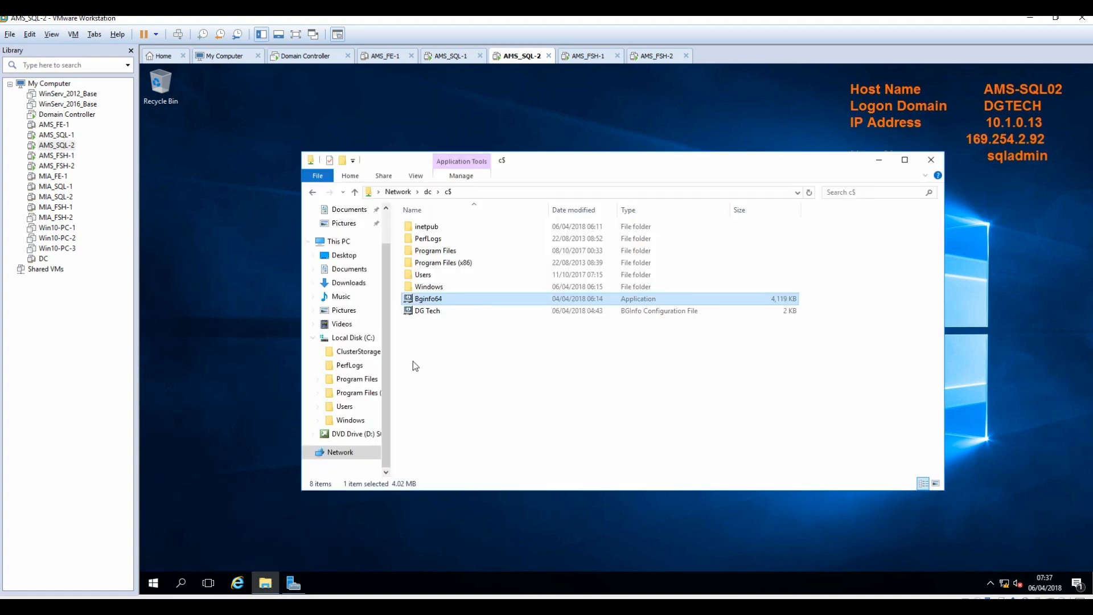
left_click(341, 241)
Run SQL Server 2014 setup from the SQL2014 DVD, approve UAC, and show Installation options.
right_click(734, 322)
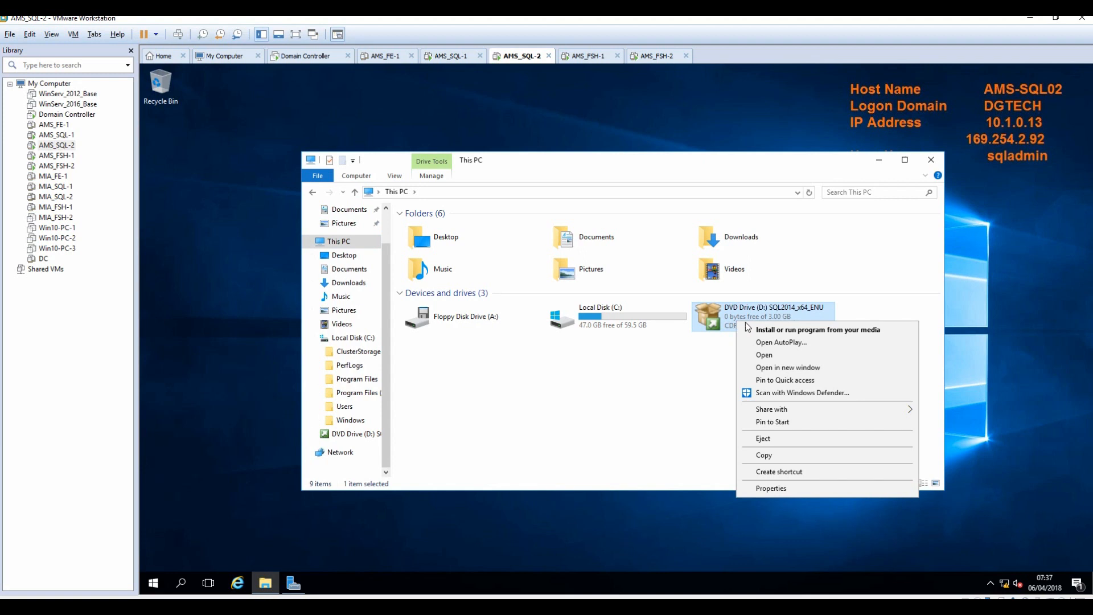
left_click(773, 330)
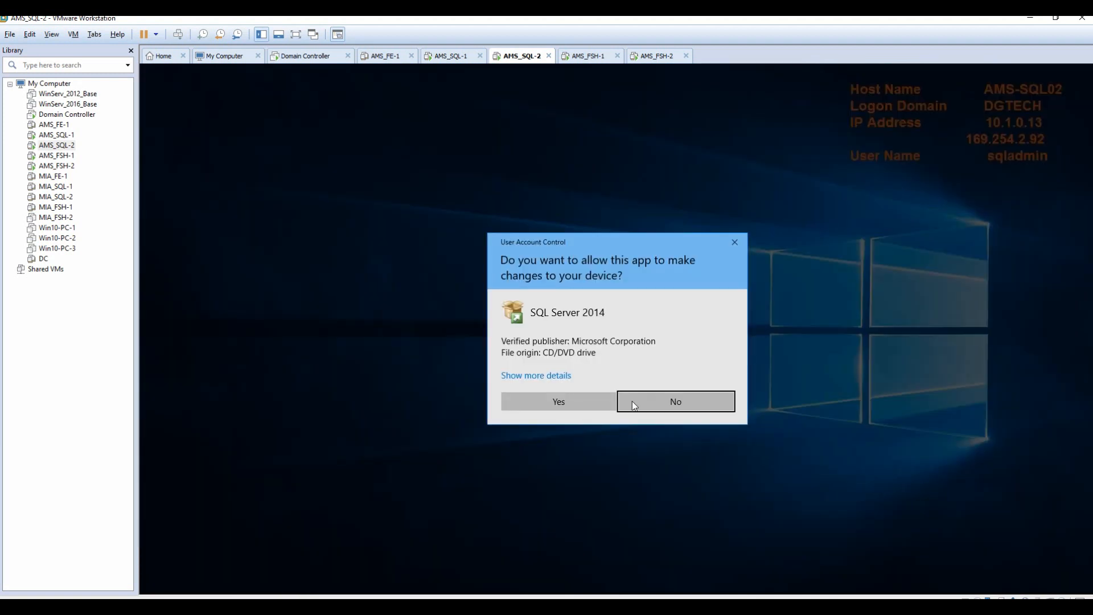
left_click(563, 405)
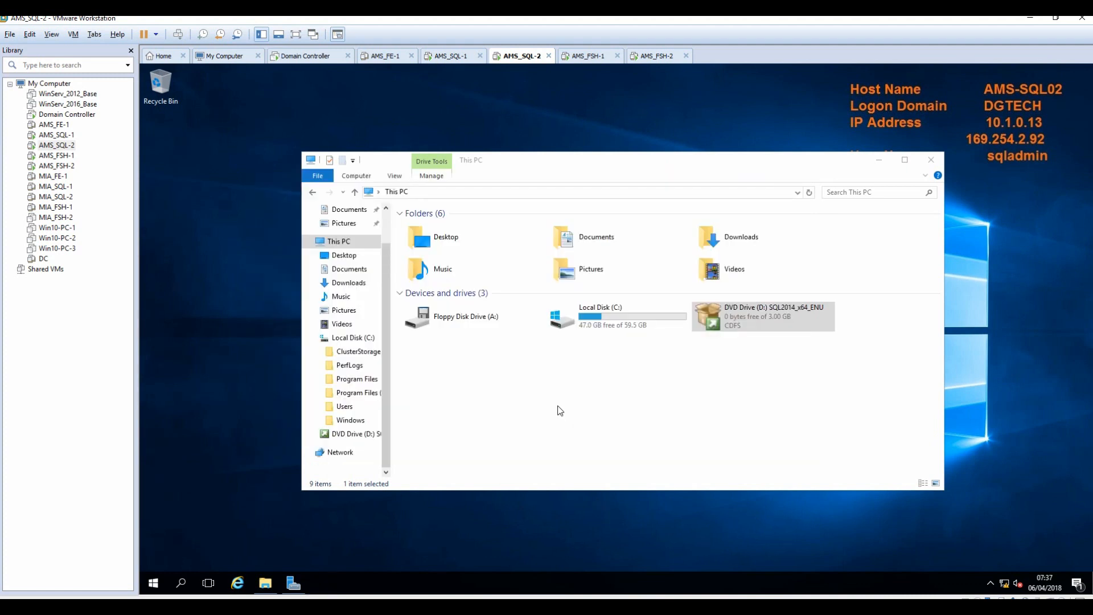
left_click(173, 111)
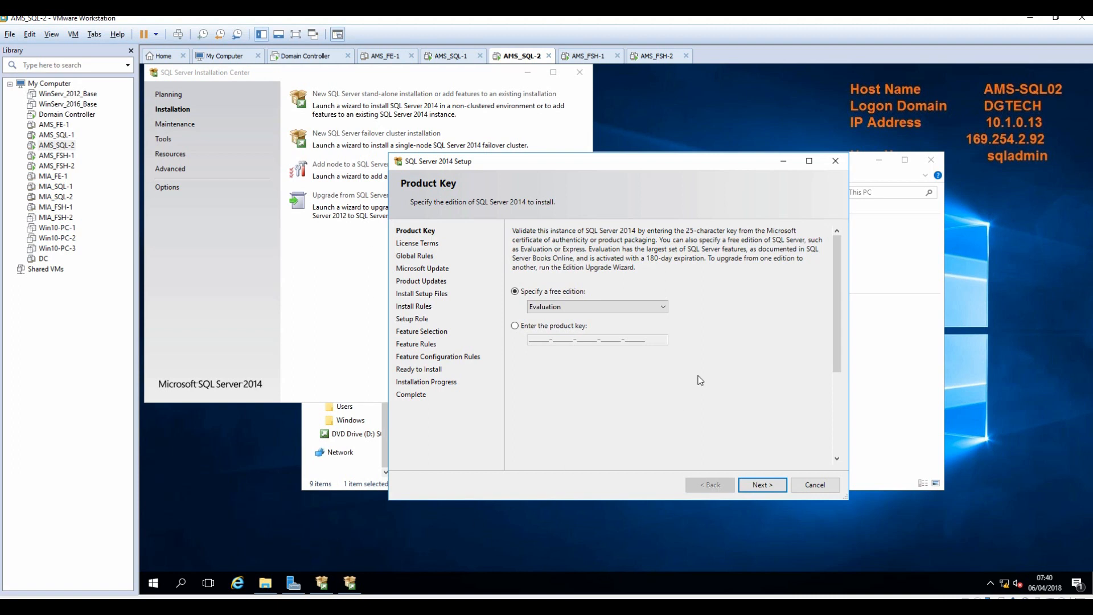
Keep the Evaluation edition, accept the licence, and pass the rule and update checks.
left_click(761, 485)
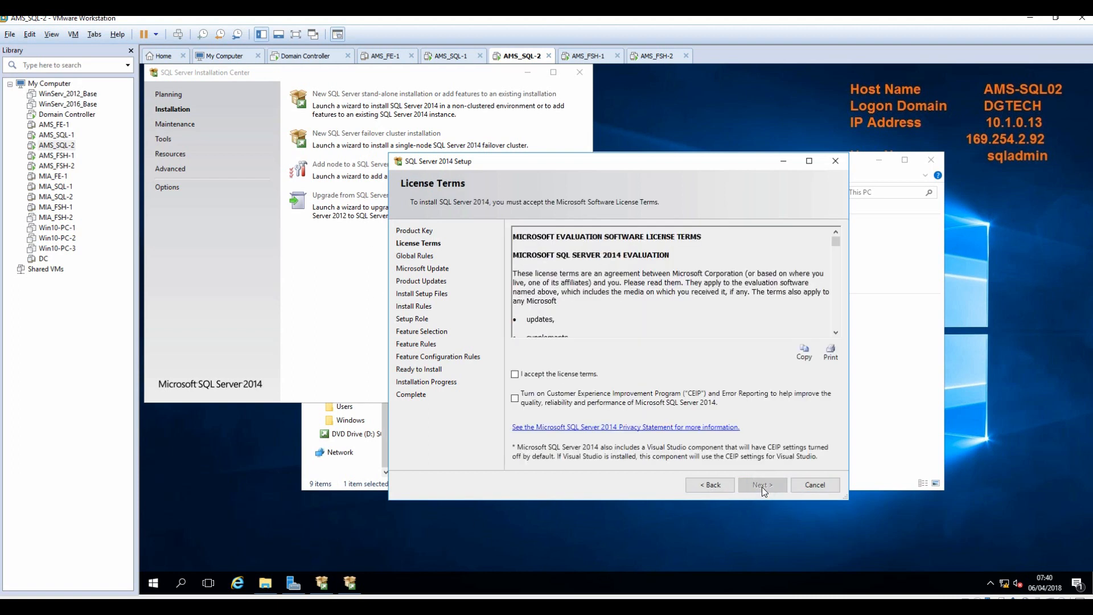
left_click(573, 375)
left_click(761, 487)
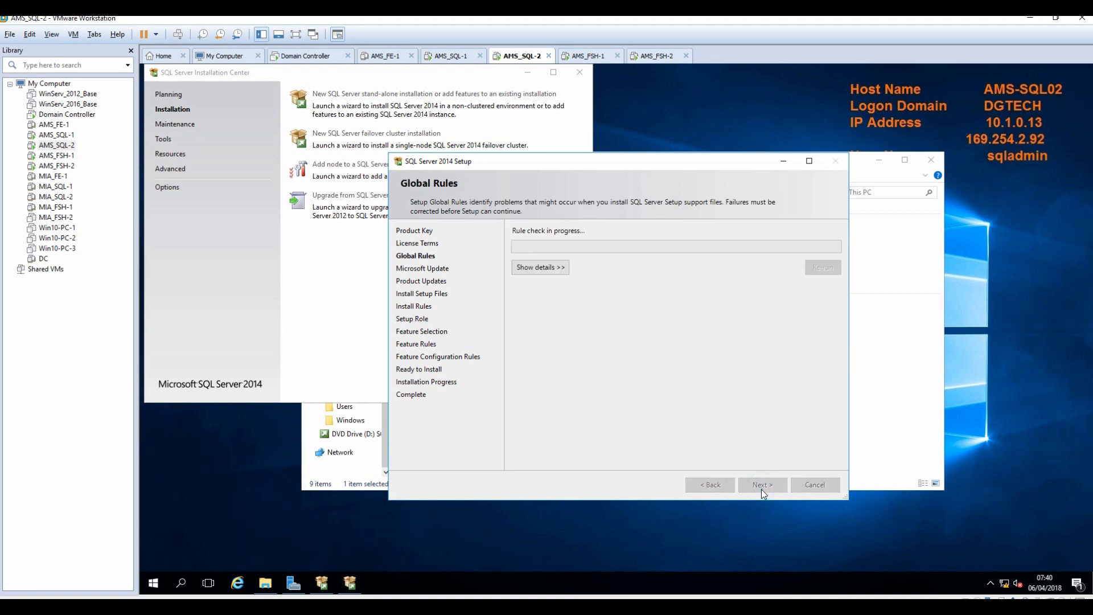
left_click(534, 267)
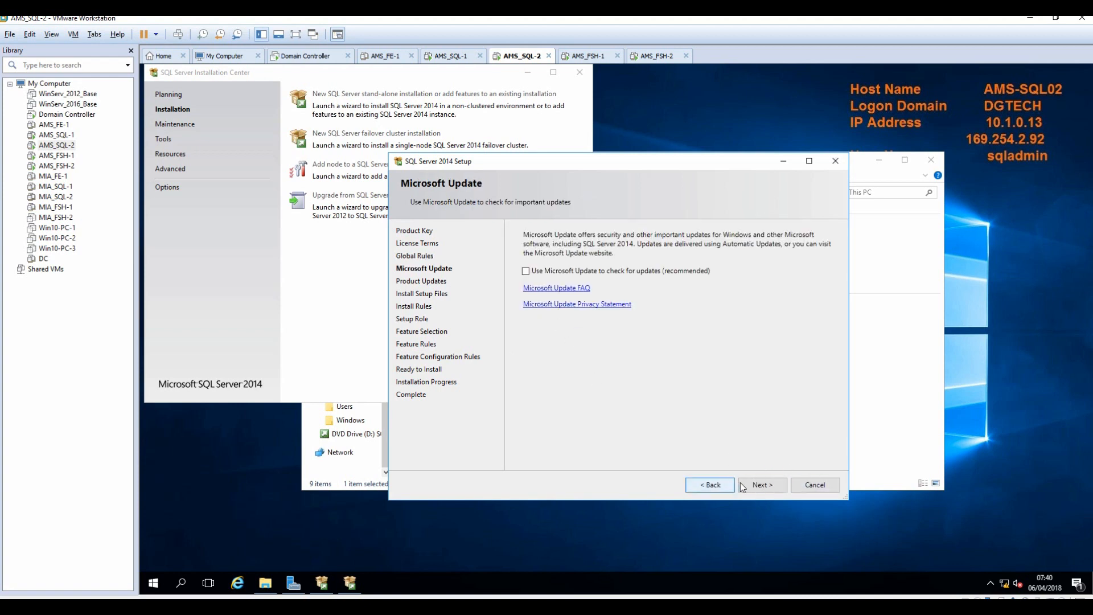
left_click(758, 486)
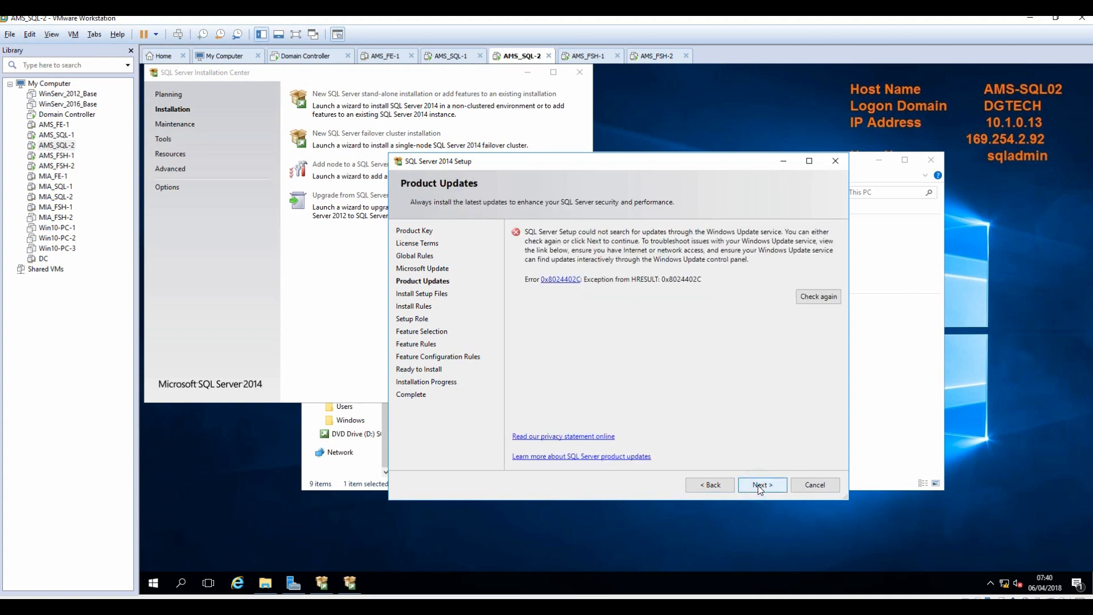
left_click(759, 489)
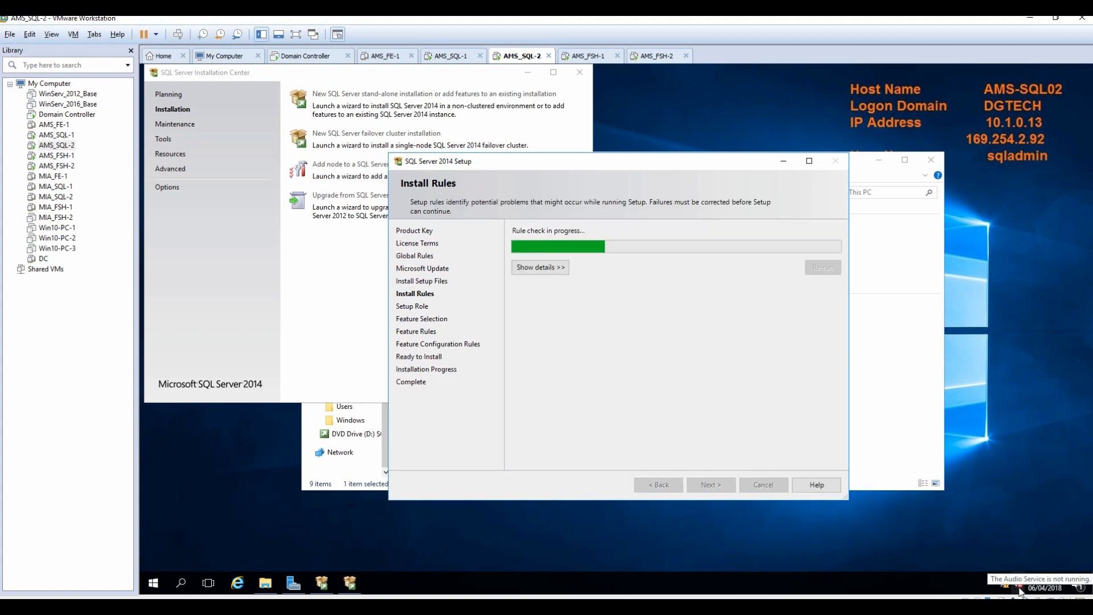
left_click(525, 267)
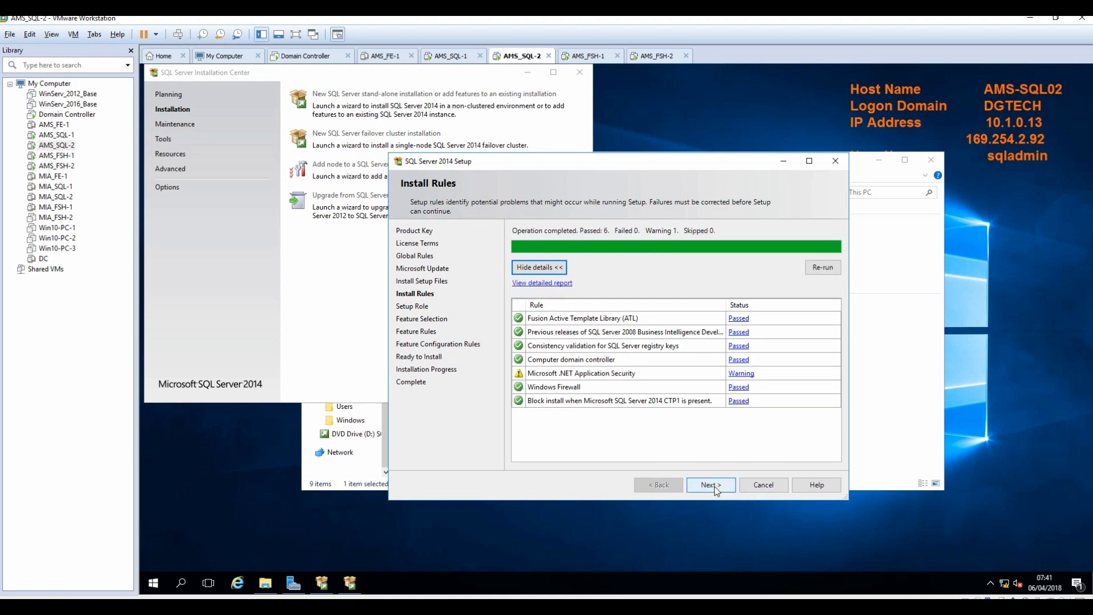
left_click(711, 485)
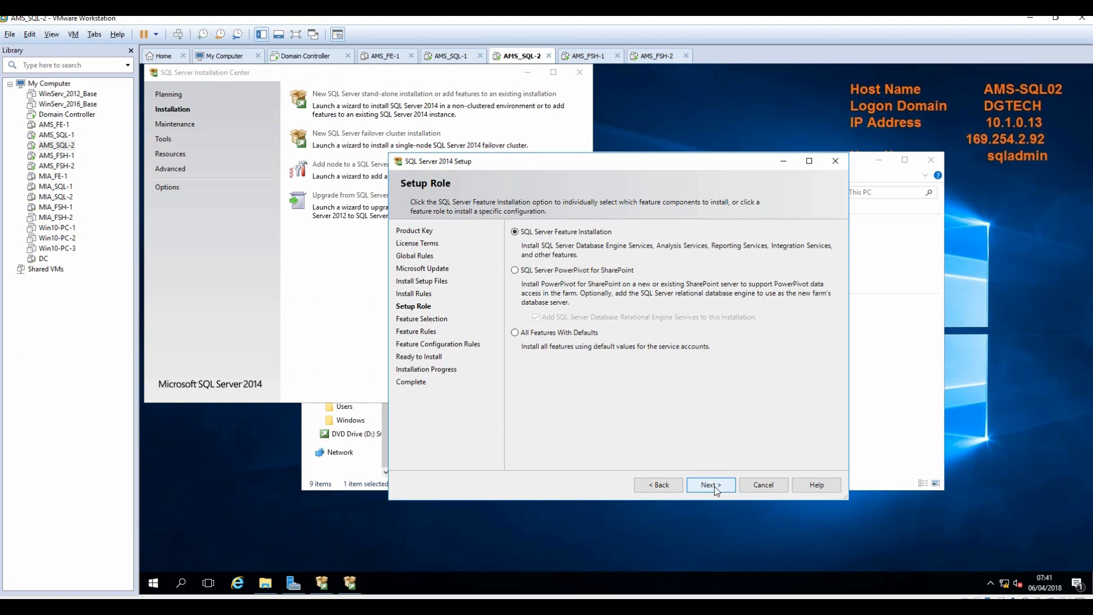
left_click(715, 489)
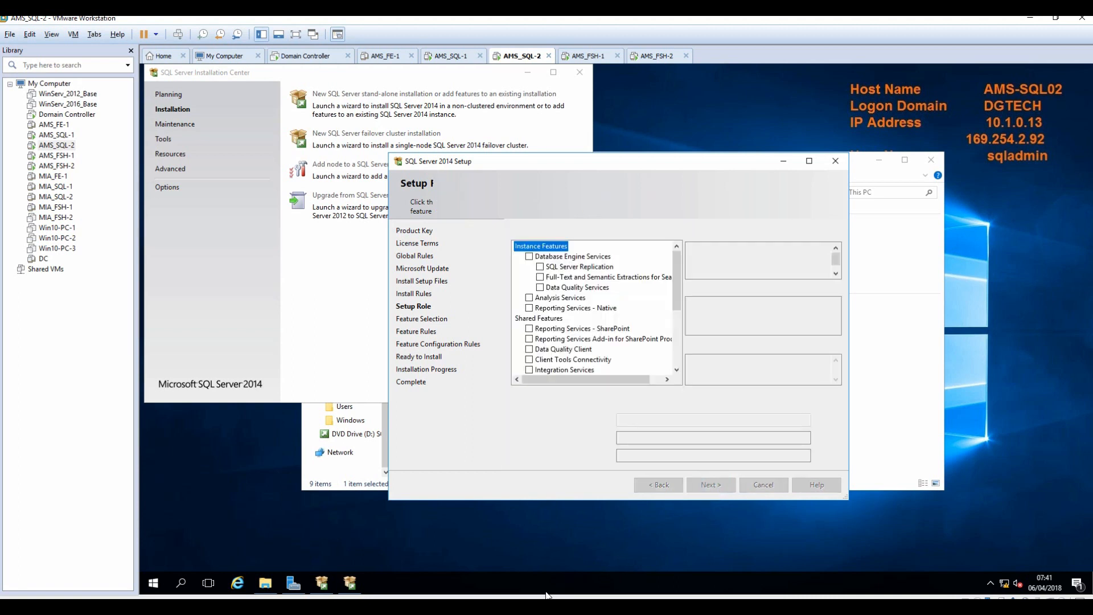
Select Database Engine with SQL Server Replication plus Management Tools features and continue.
left_click(540, 266)
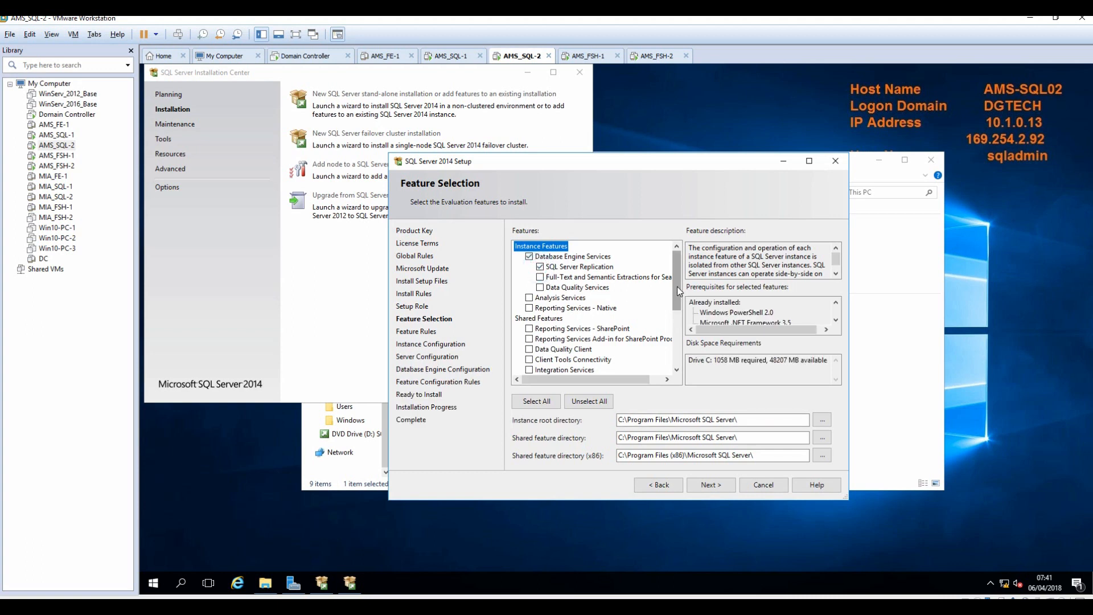
left_click_drag(678, 286, 674, 333)
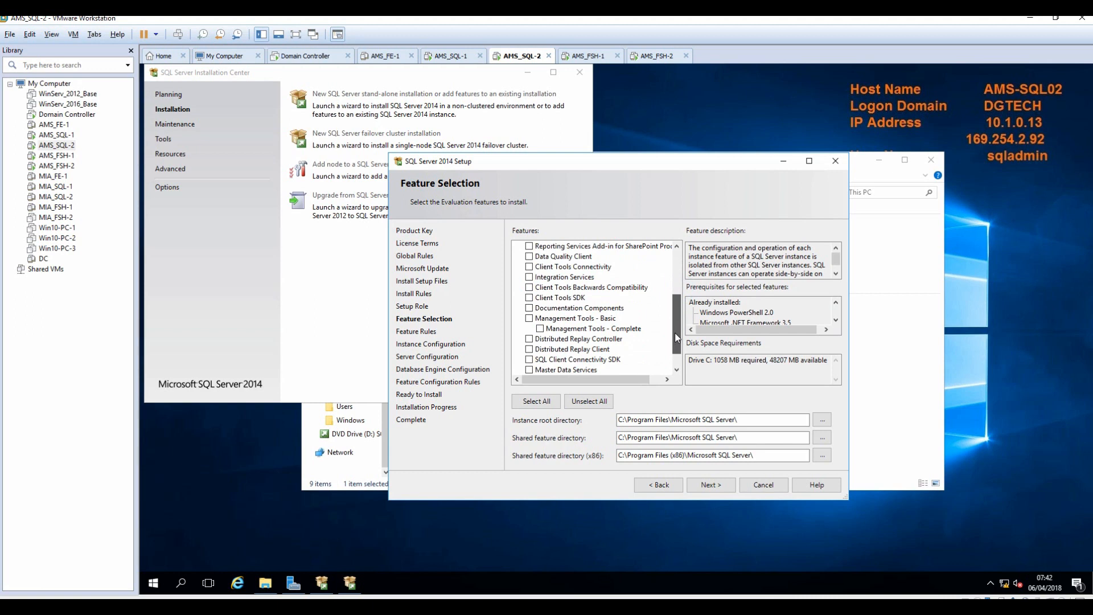
left_click_drag(675, 332, 672, 353)
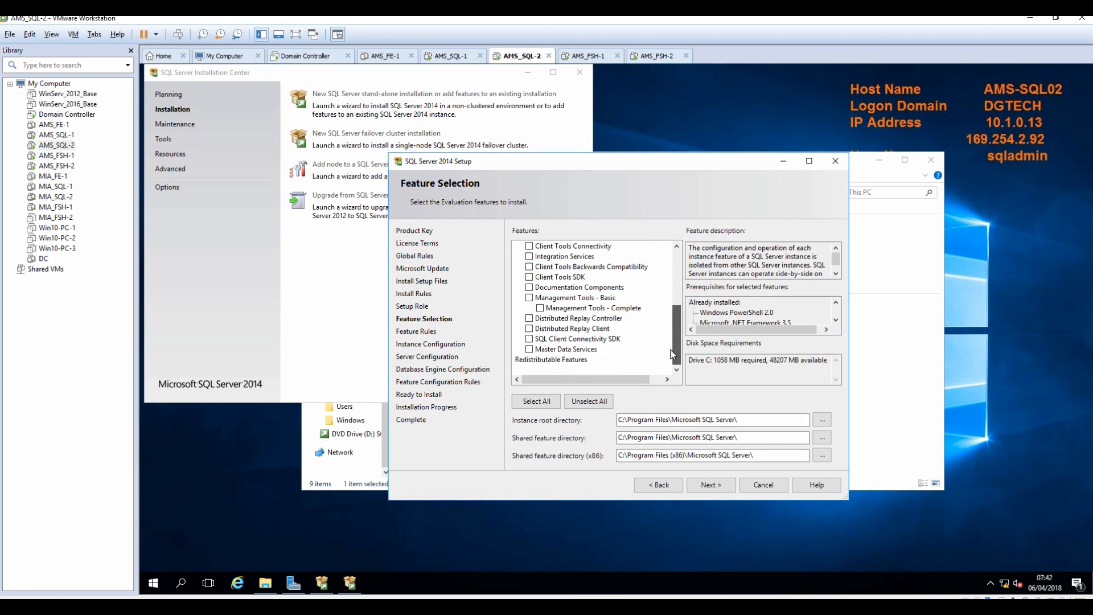
left_click(540, 308)
left_click(709, 485)
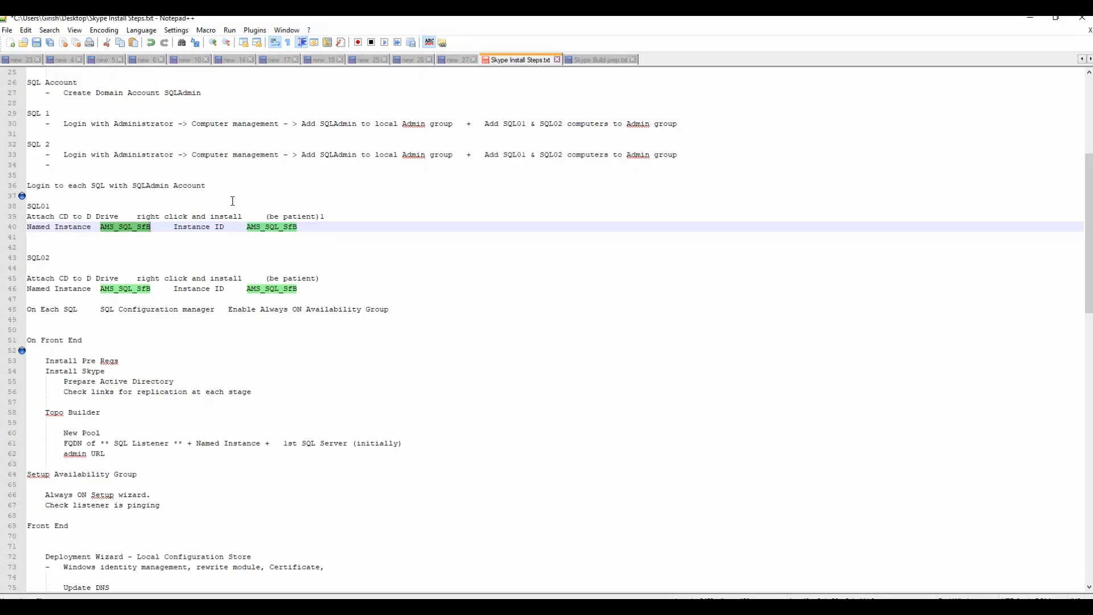
Copy AMS_SQL_SfB from the notes and choose Named instance.
right_click(137, 227)
left_click(168, 249)
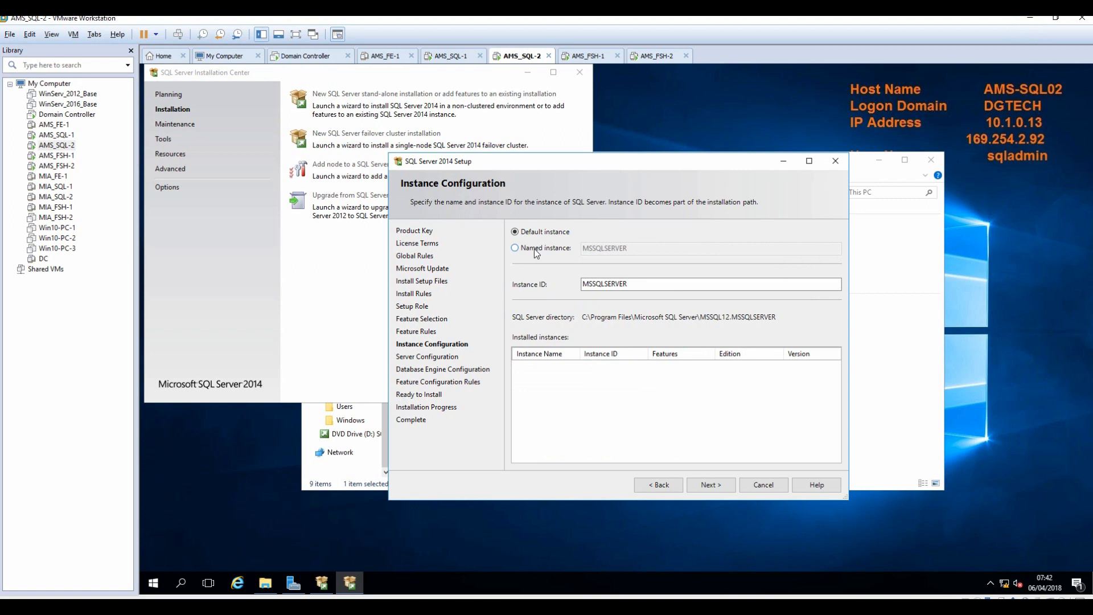
left_click(534, 249)
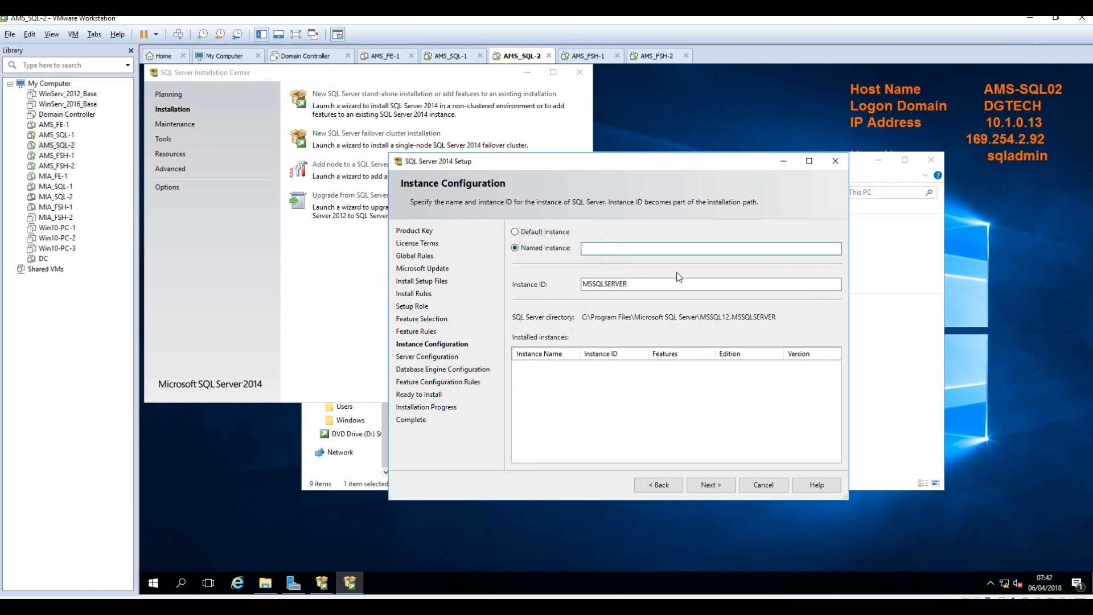
Paste AMS_SQL_SfB as the instance name, letting the Instance ID match, and continue.
key("ctrl+v")
key("Tab")
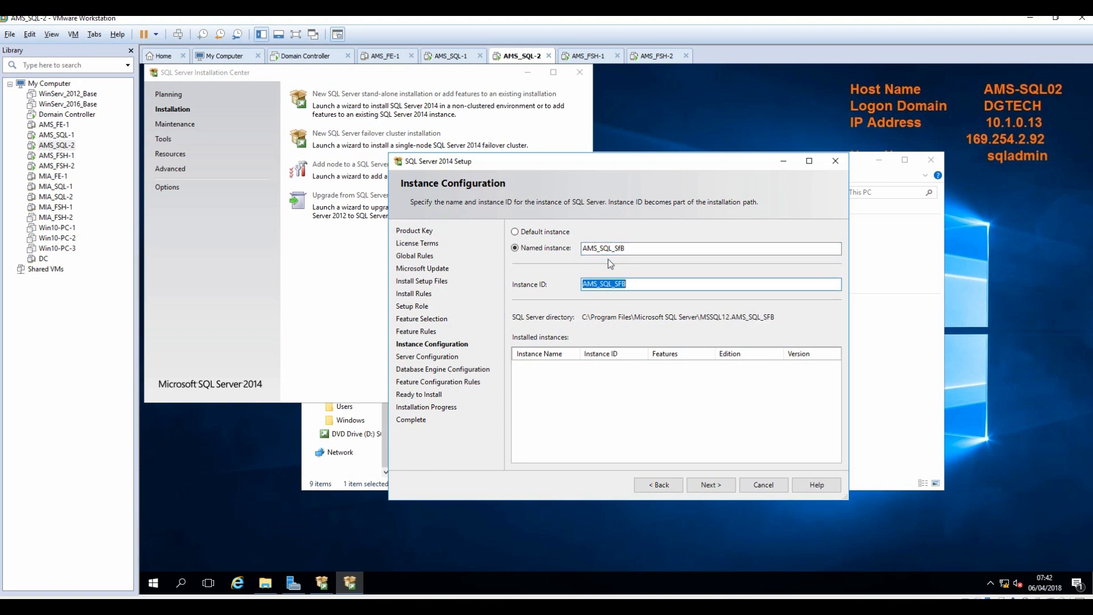
left_click(721, 484)
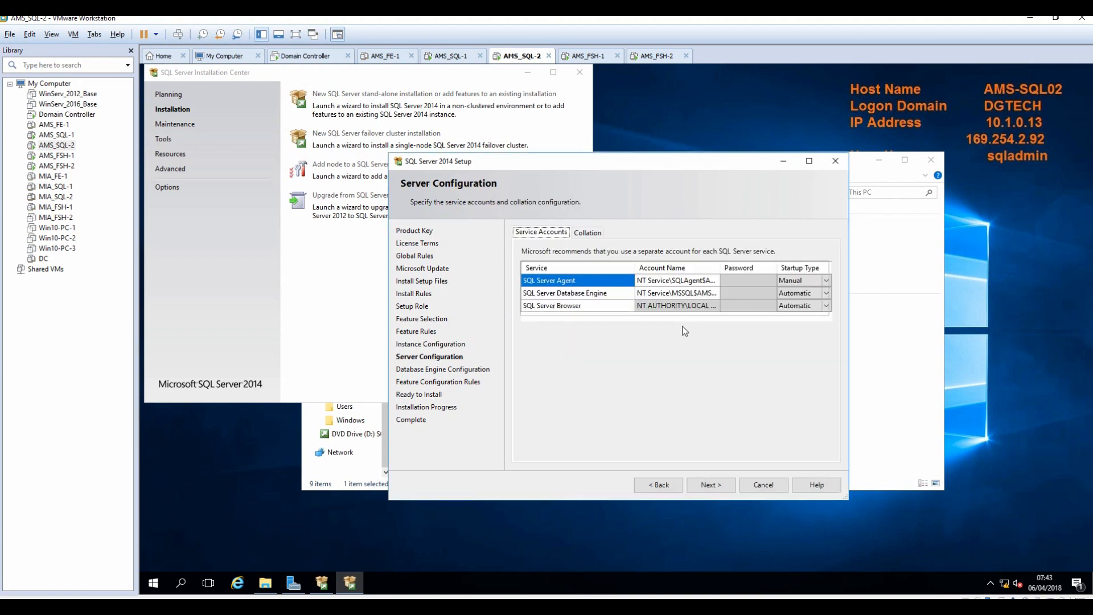
Set SQL Server Agent to Automatic startup under DGTech\SQLAdmin with its password.
left_click(676, 280)
left_click(813, 282)
left_click(826, 280)
left_click(795, 292)
left_click(678, 280)
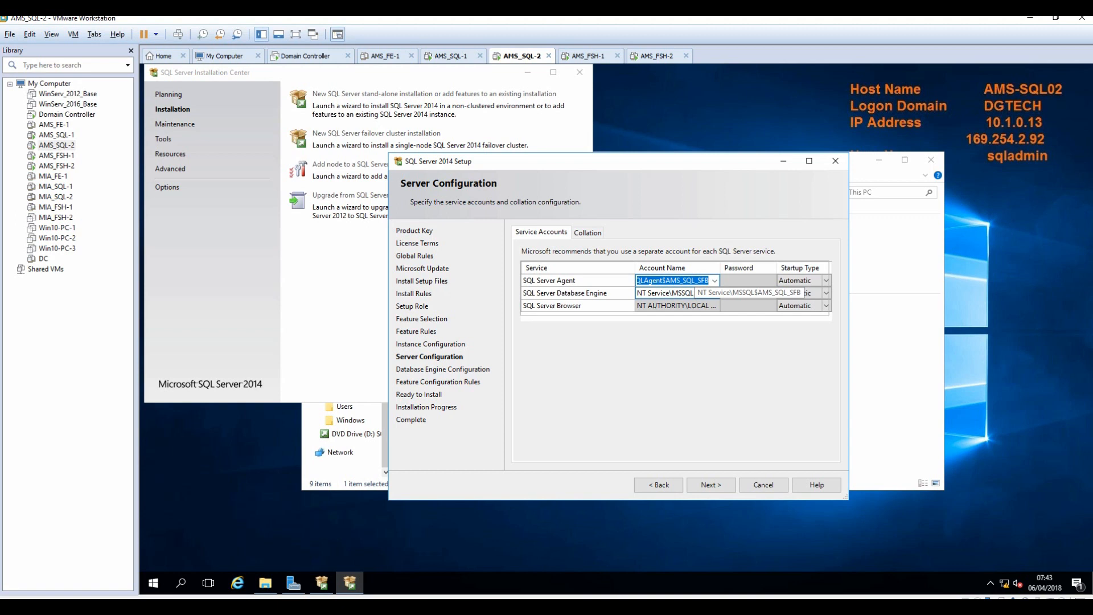
type("DGTech\\")
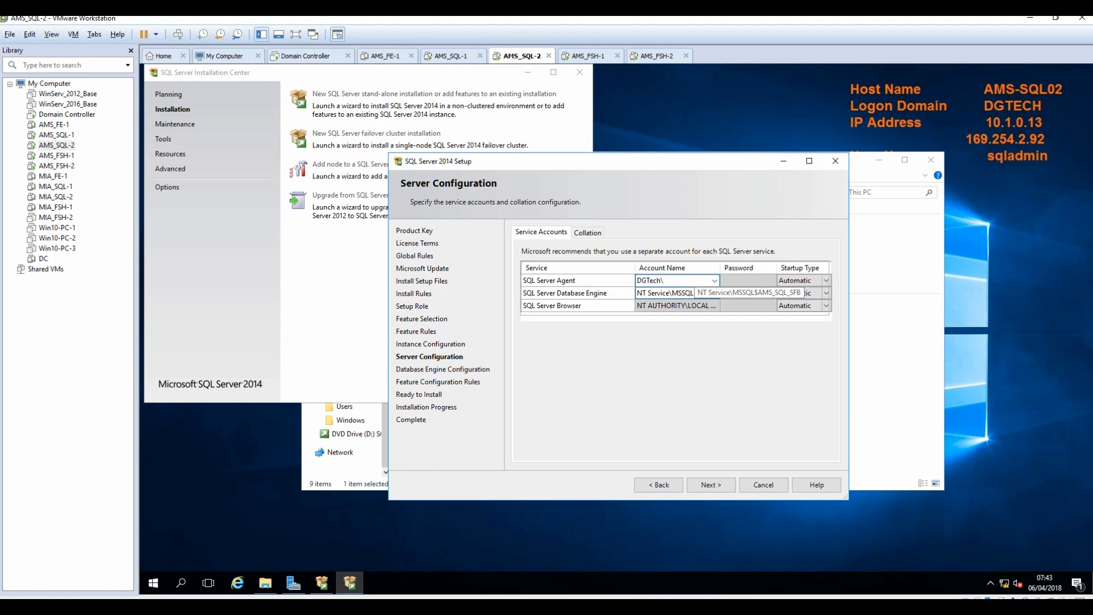
type("SQLAdmin")
key("Tab")
type("Pa$$w0rd")
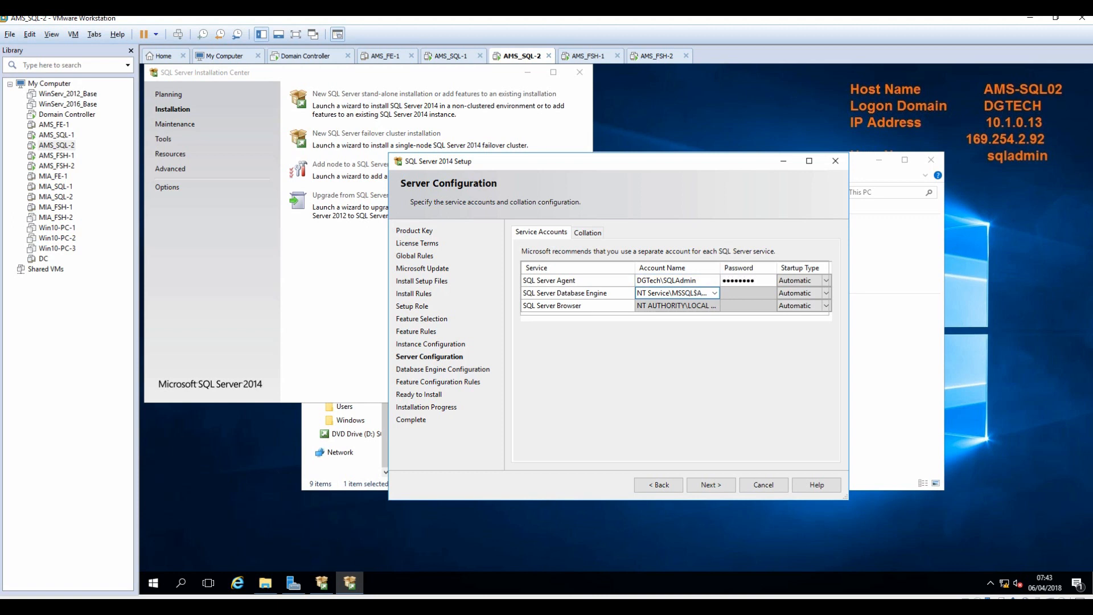
type("••")
Run the Database Engine as DGTech\SQLAdmin with its password and continue.
left_click(696, 293)
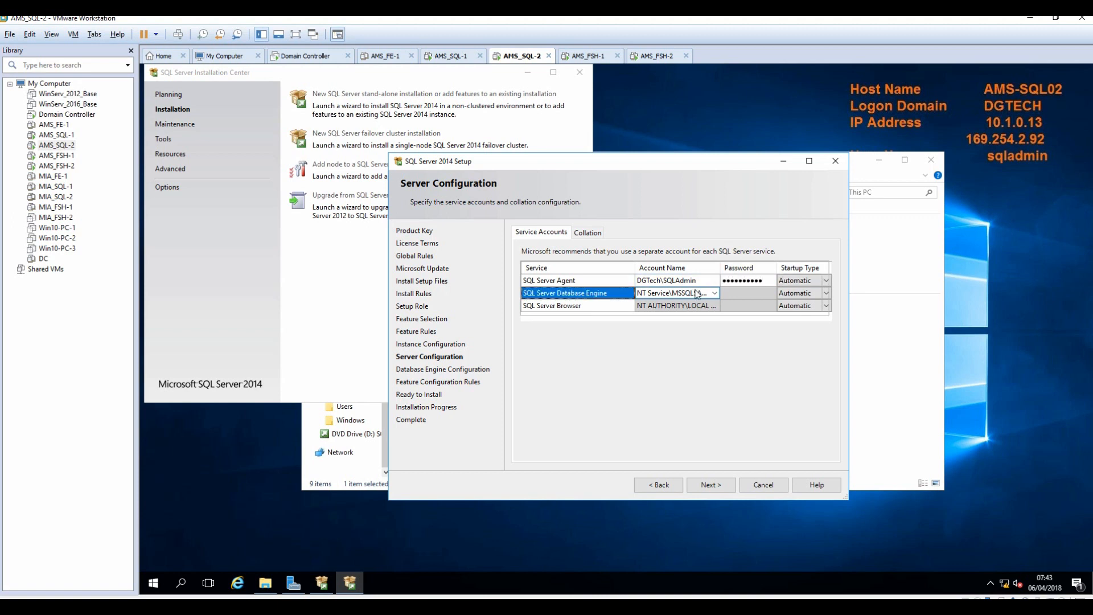
type("DGTec")
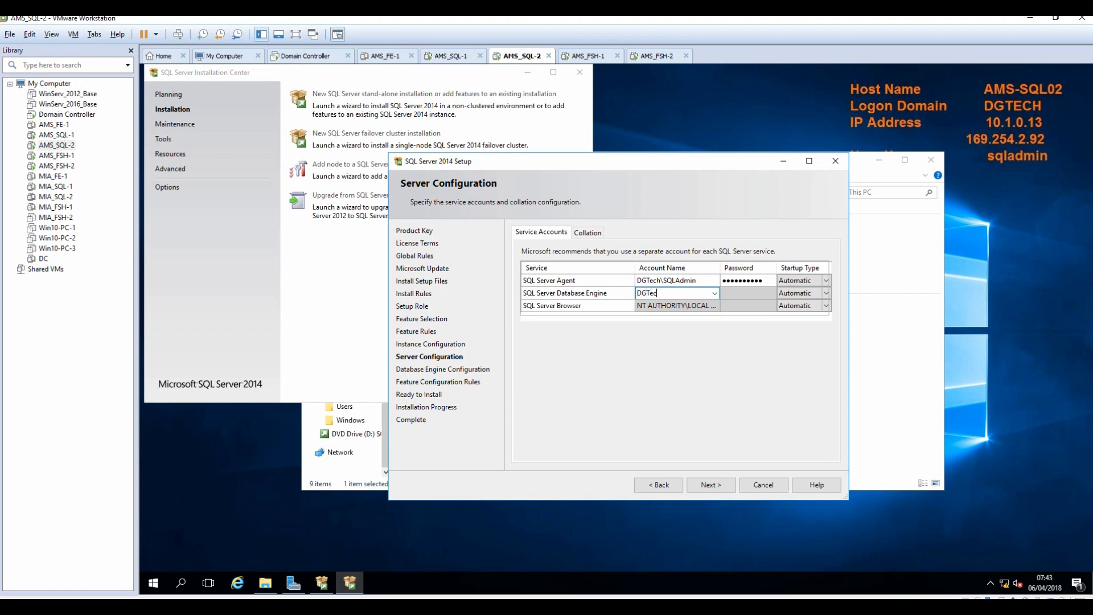
type("h\\SQLAdmin")
key("Tab")
type("••••••••••")
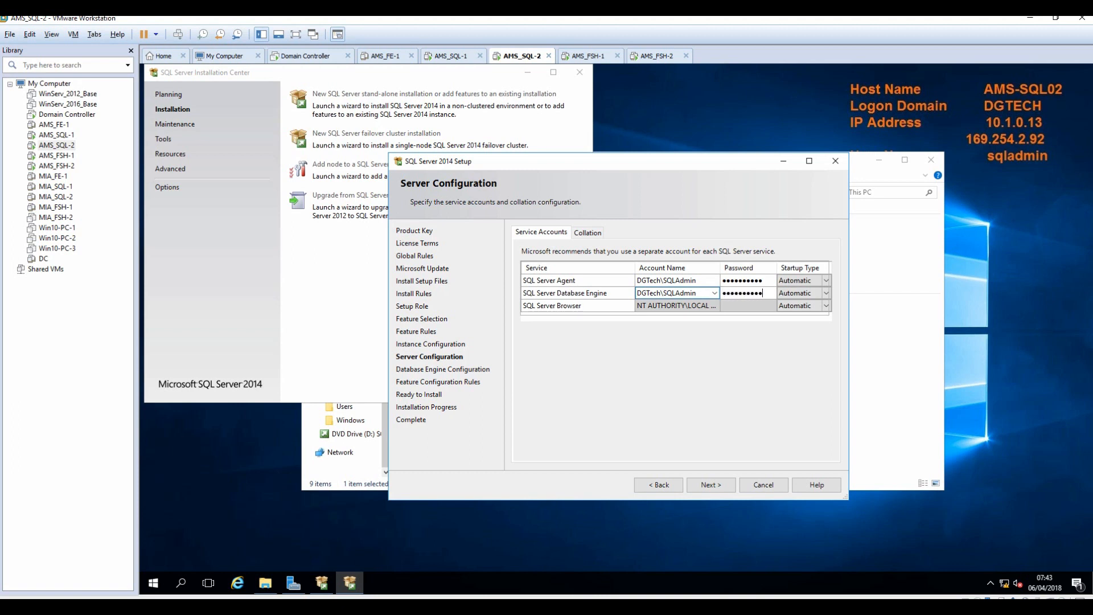
left_click(710, 485)
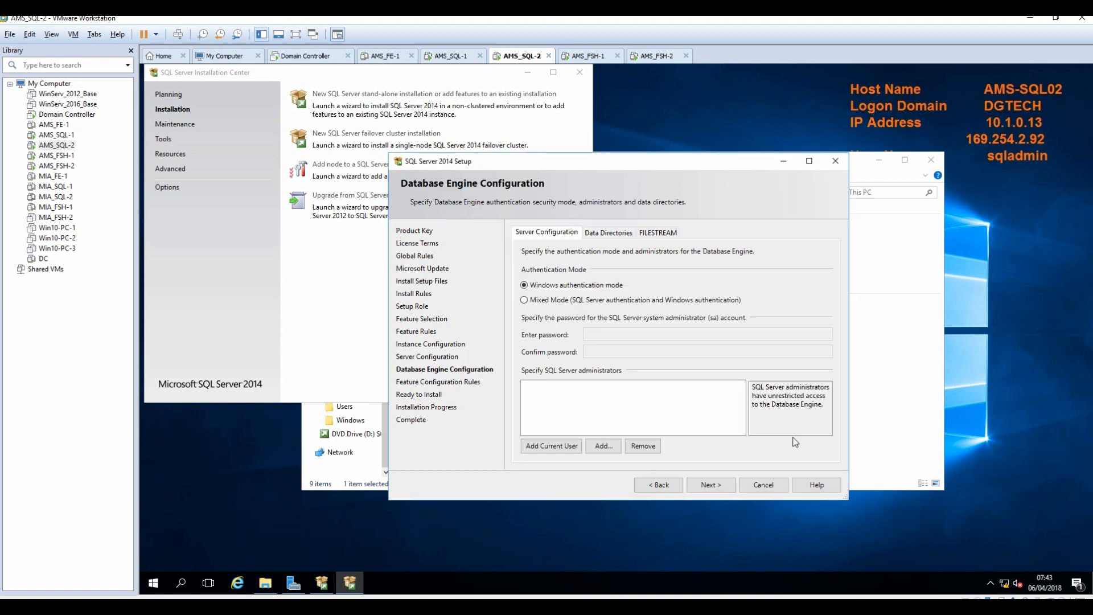
Add the current user and the domain Administrator as SQL Server administrators, then continue to Ready to Install.
left_click(540, 447)
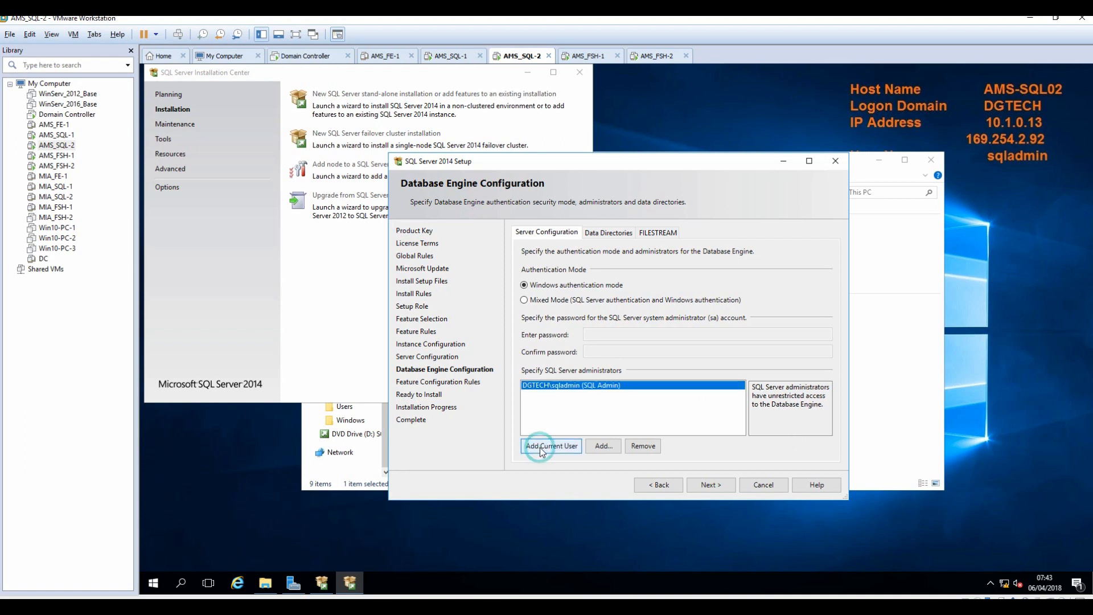
left_click(603, 447)
type("Administr")
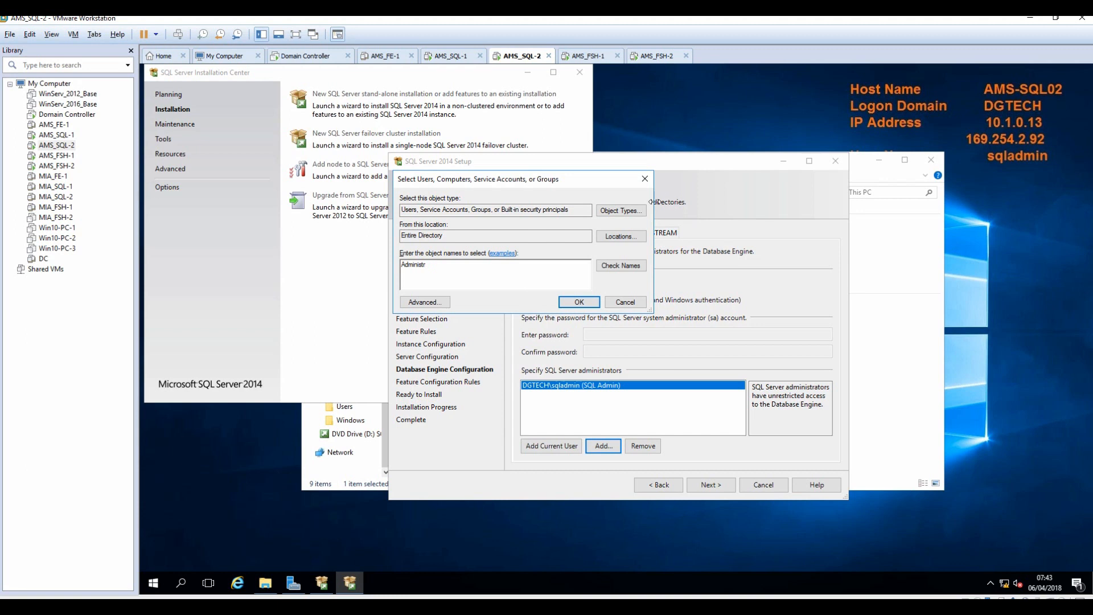
left_click(620, 267)
left_click(589, 303)
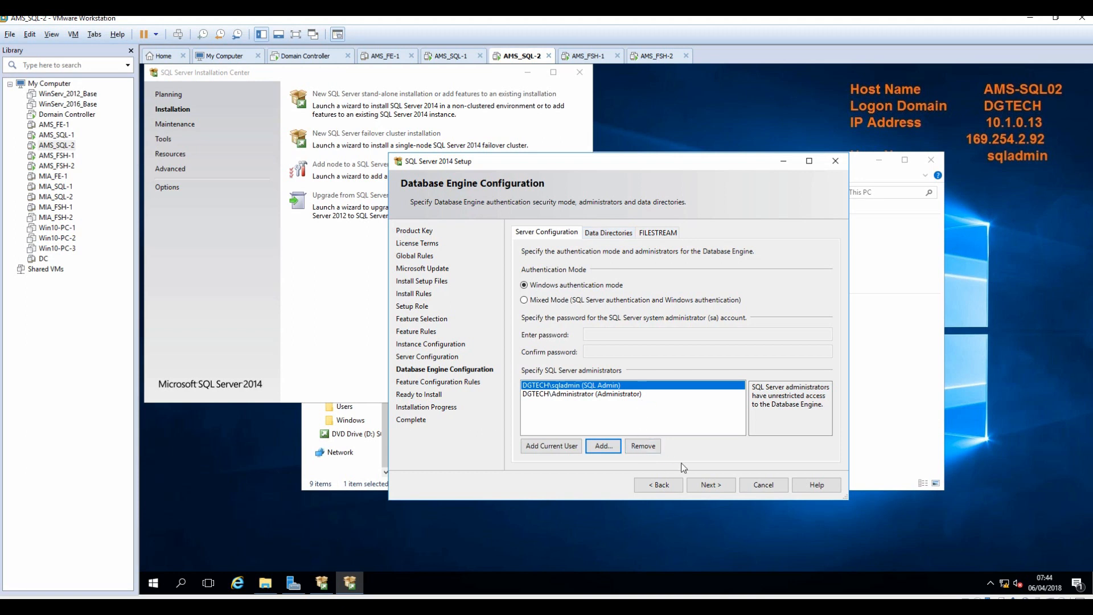
left_click(719, 485)
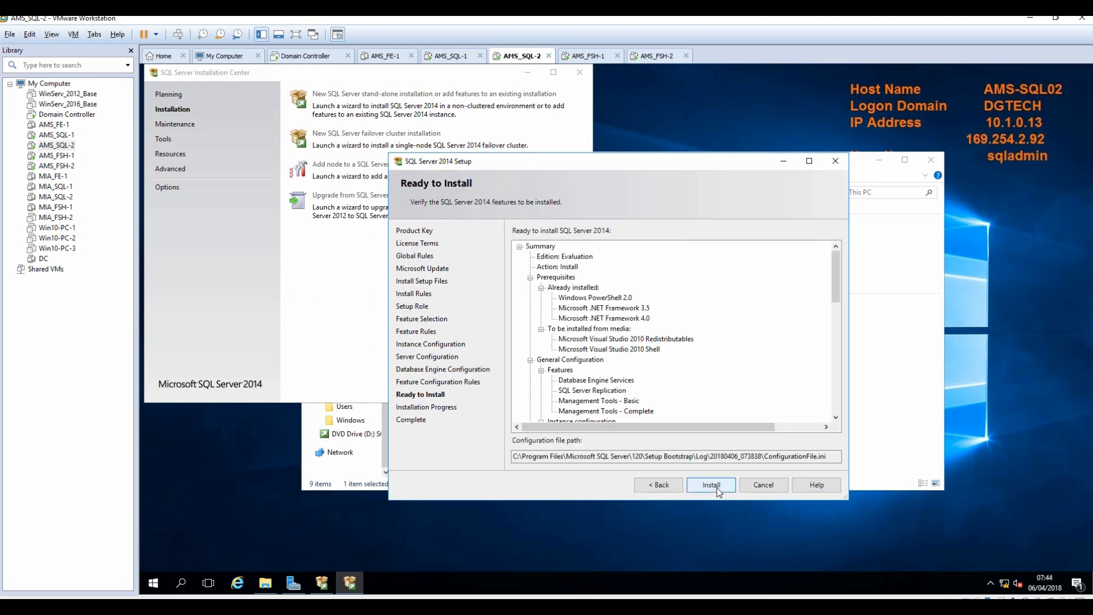
Start the SQL Server 2014 install and monitor AMS_SQL-1 and AMS_SQL-2 until setup completes.
left_click(712, 490)
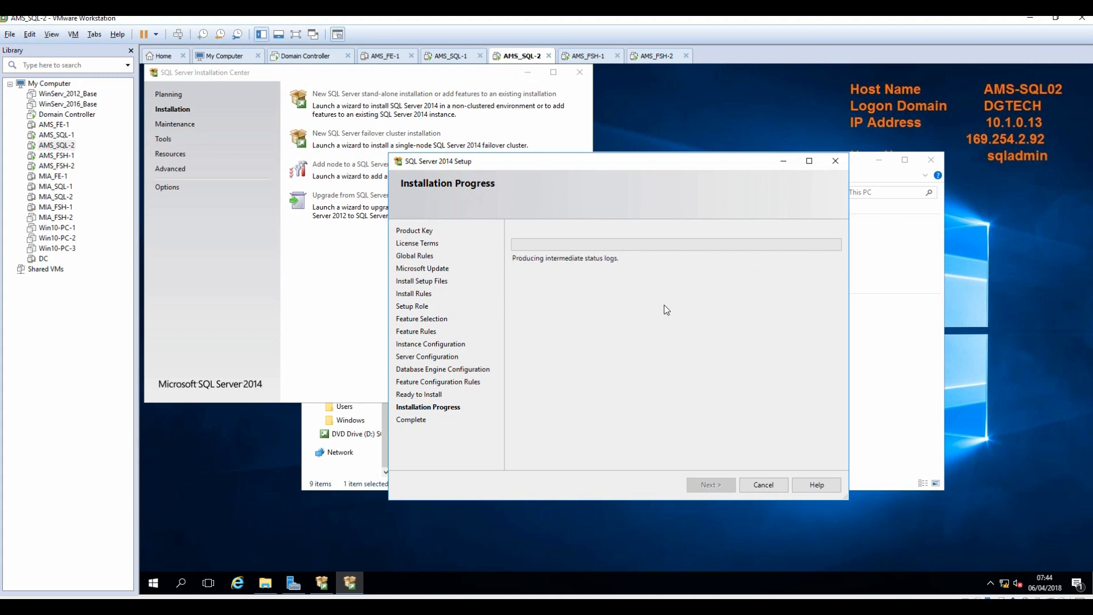
left_click(454, 57)
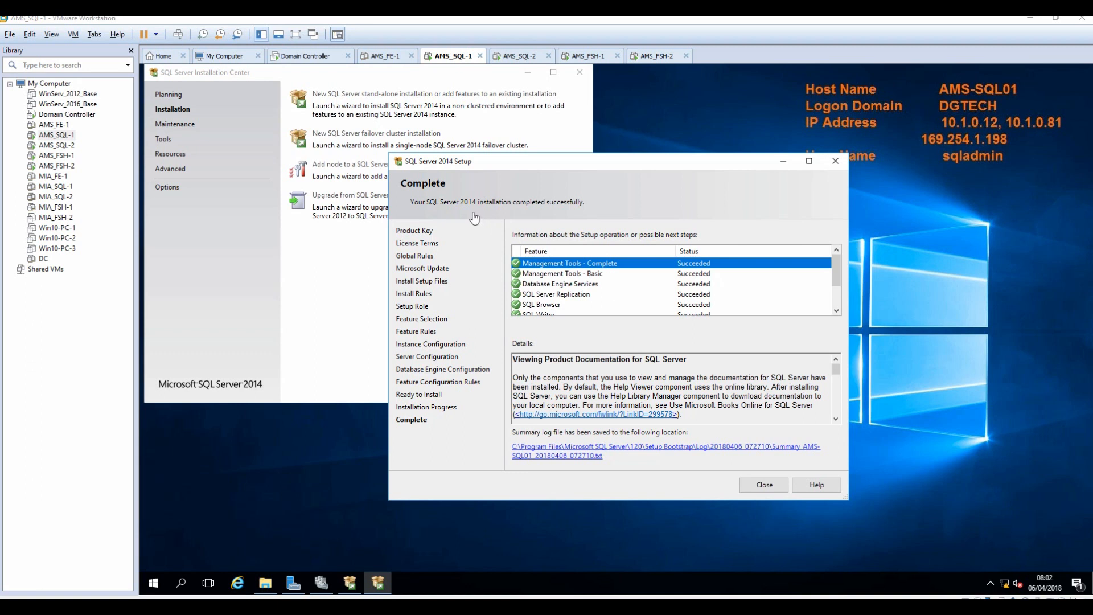
left_click(520, 57)
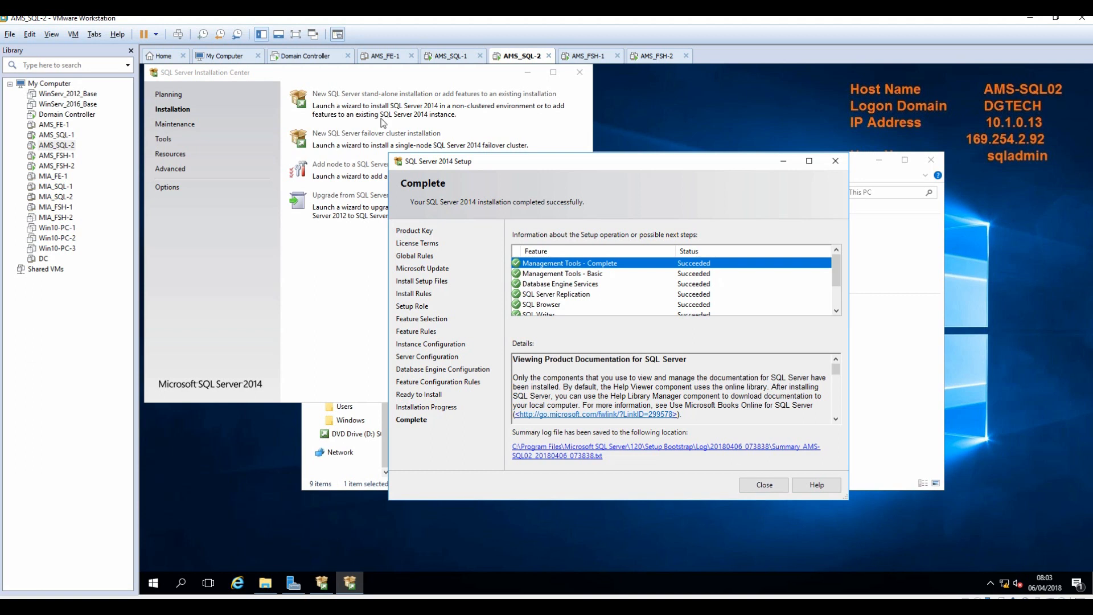
Close the setup summaries, SQL Server Installation Centers and This PC window on AMS-SQL02 and AMS-SQL01.
left_click(764, 484)
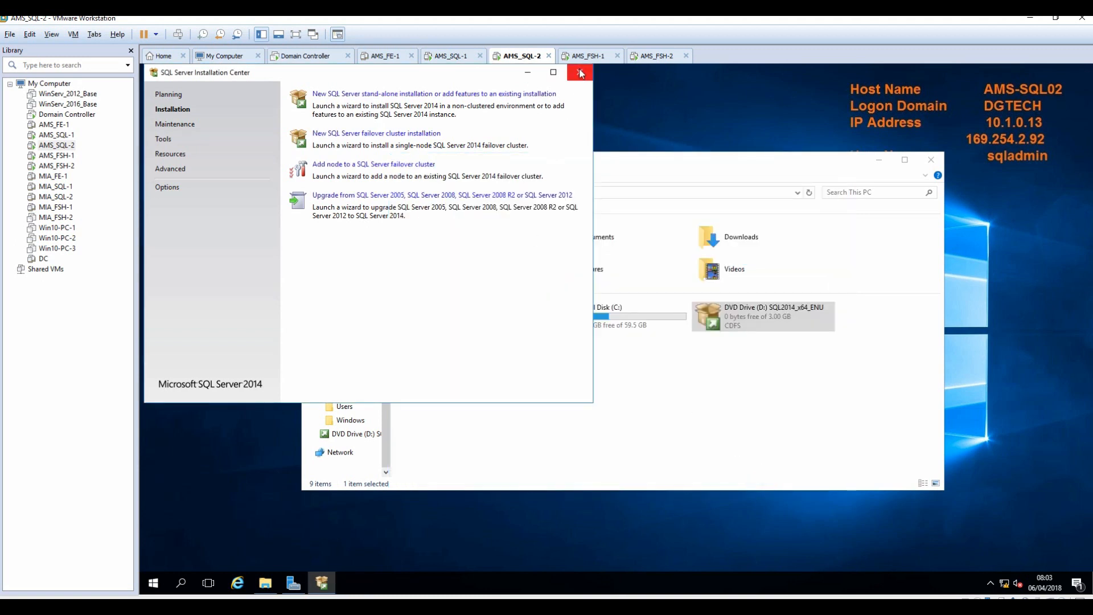
left_click(580, 73)
left_click(931, 160)
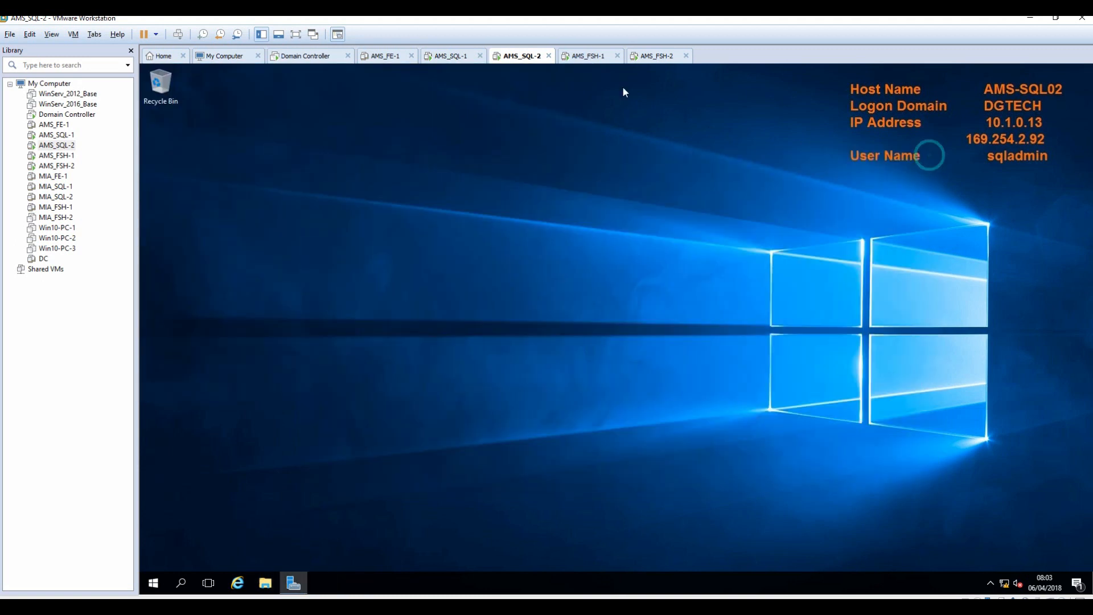
left_click(461, 57)
left_click(764, 485)
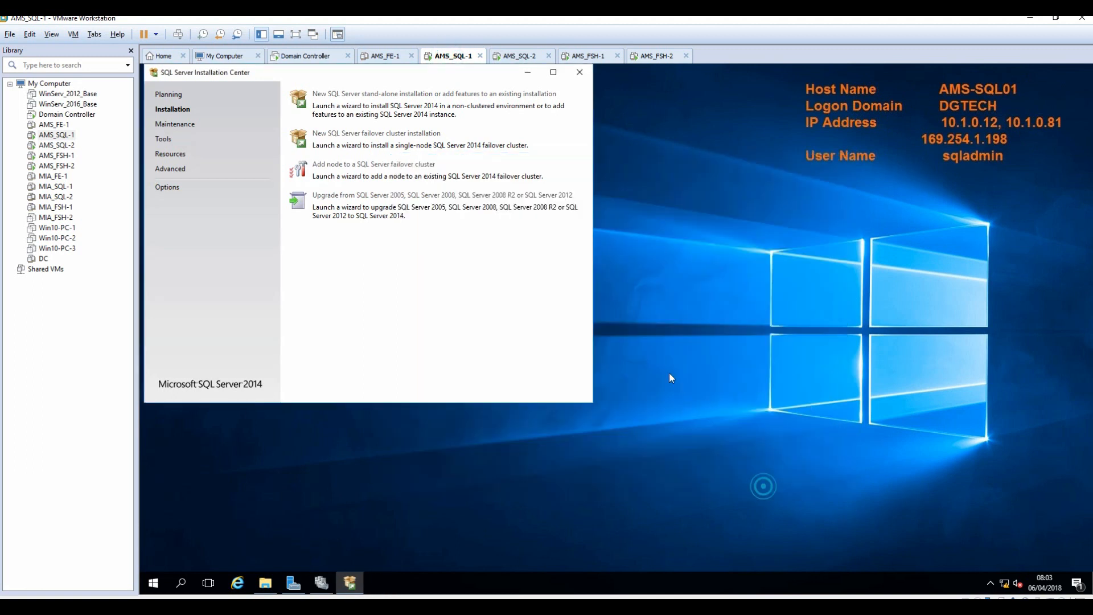
left_click(580, 74)
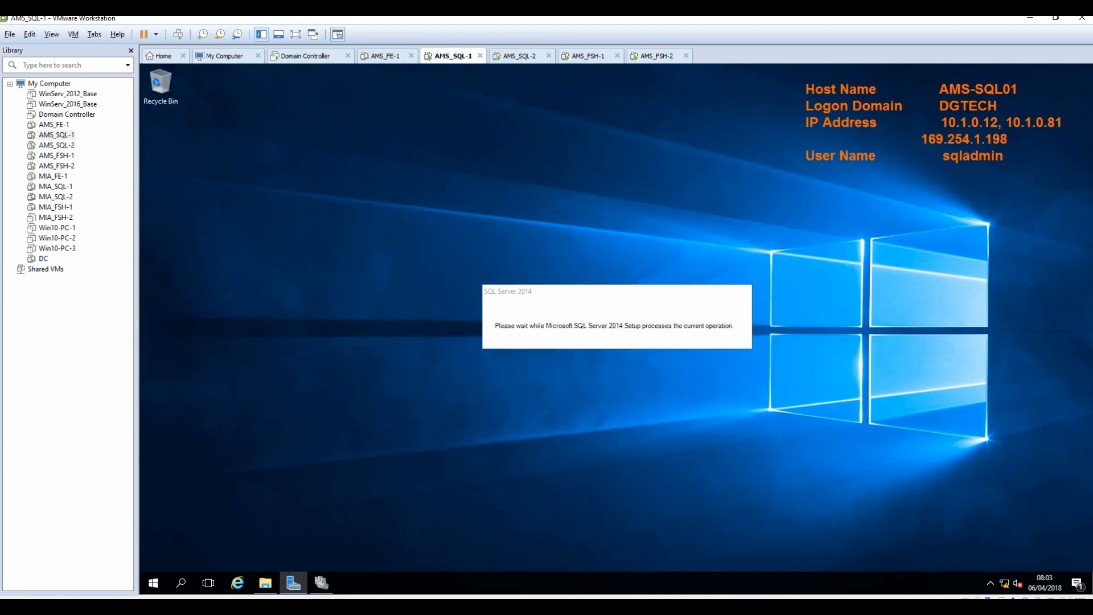
Mark the Always ON Availability Group step in the Notepad++ notes and minimize them.
key("alt+Tab")
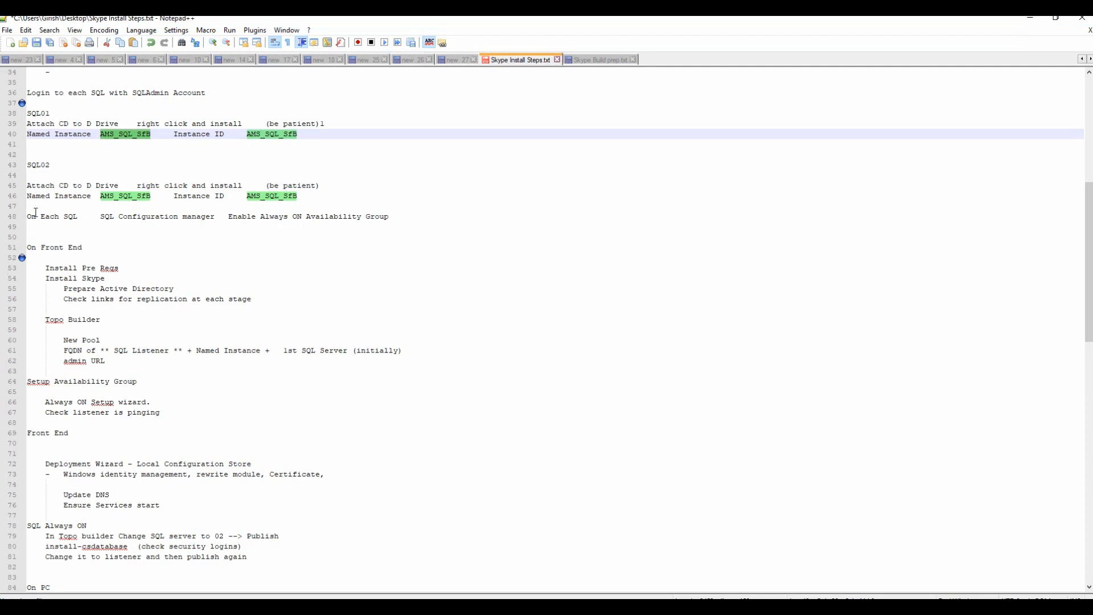
left_click_drag(27, 216, 393, 219)
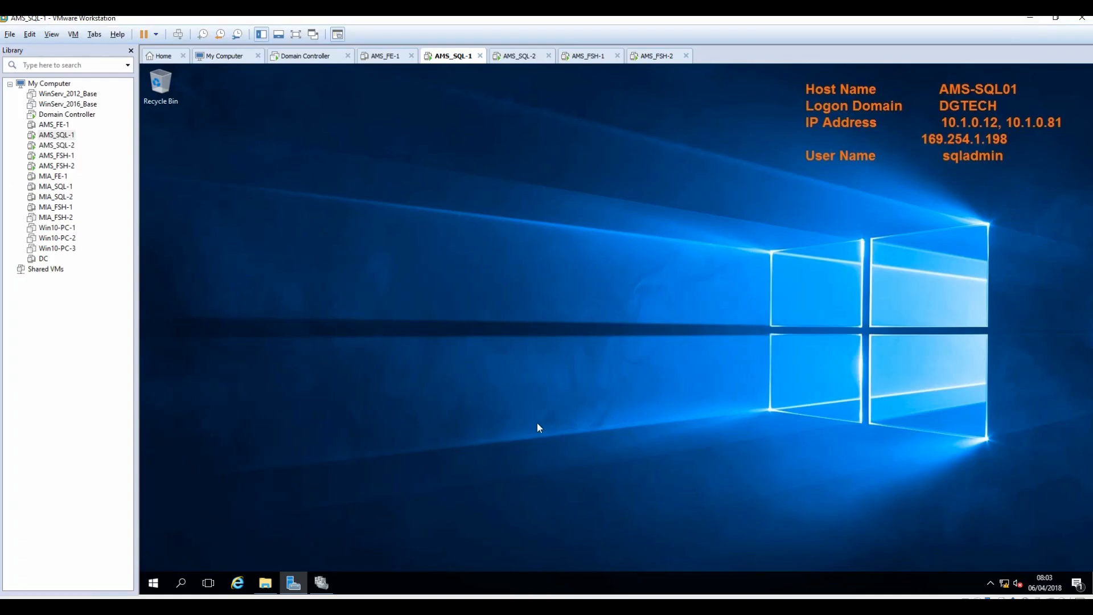
left_click(1030, 17)
Launch SQL Server 2014 Configuration Manager on AMS-SQL01 and list its services with the Name column widened.
left_click(154, 586)
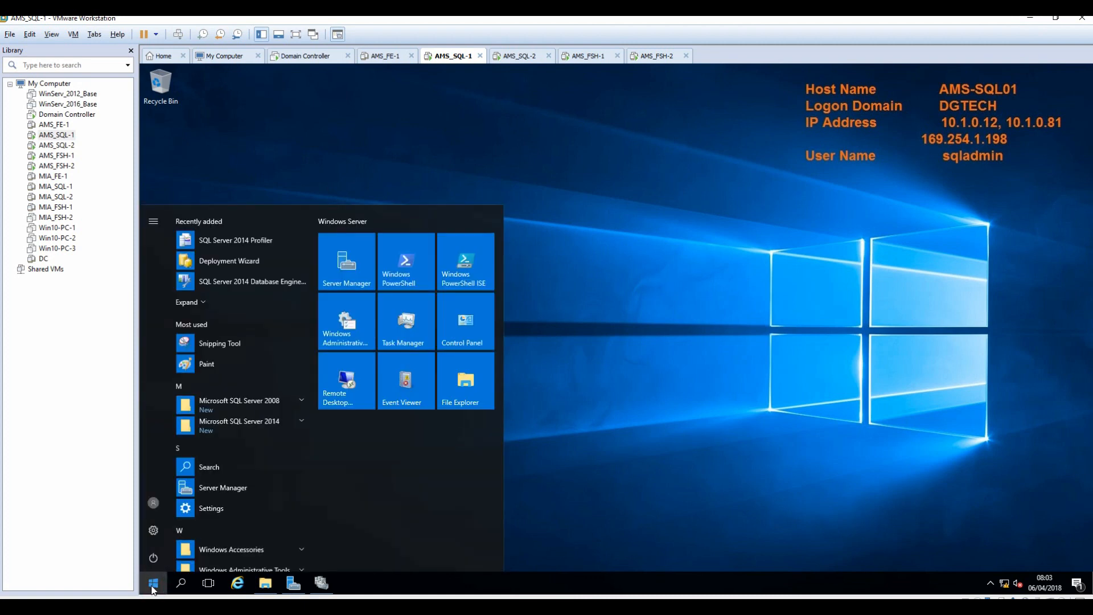
left_click(302, 421)
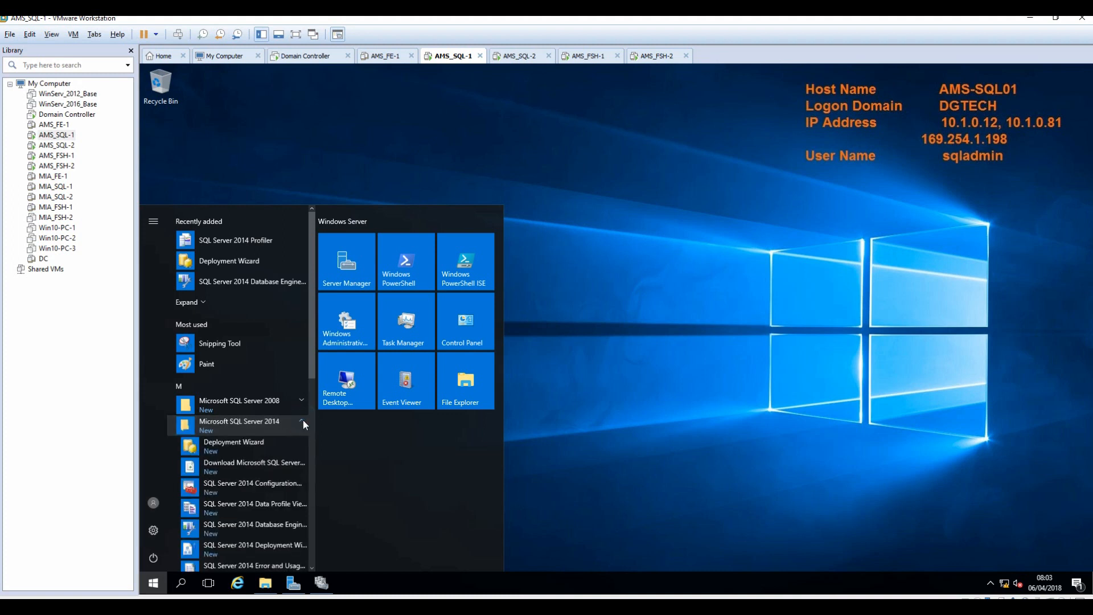
scroll(302, 419, "down", 3)
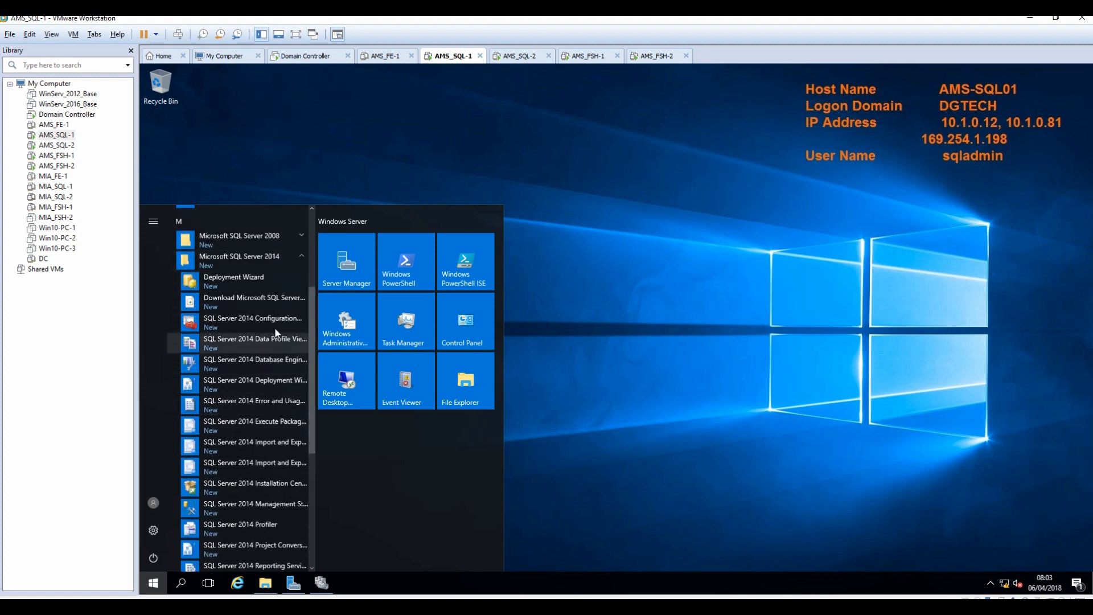
left_click(273, 317)
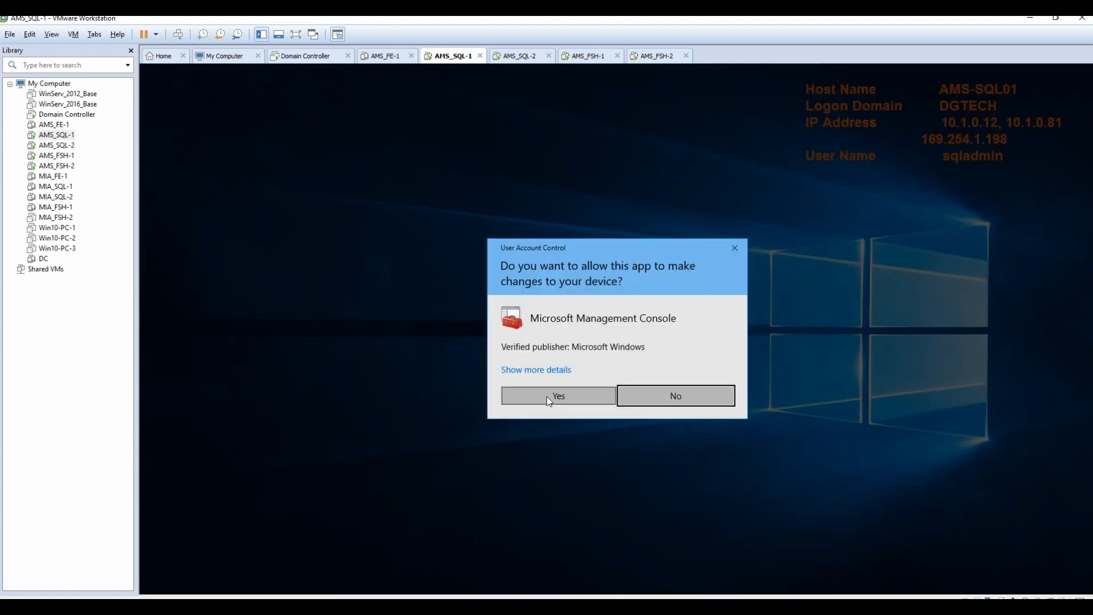
left_click(548, 398)
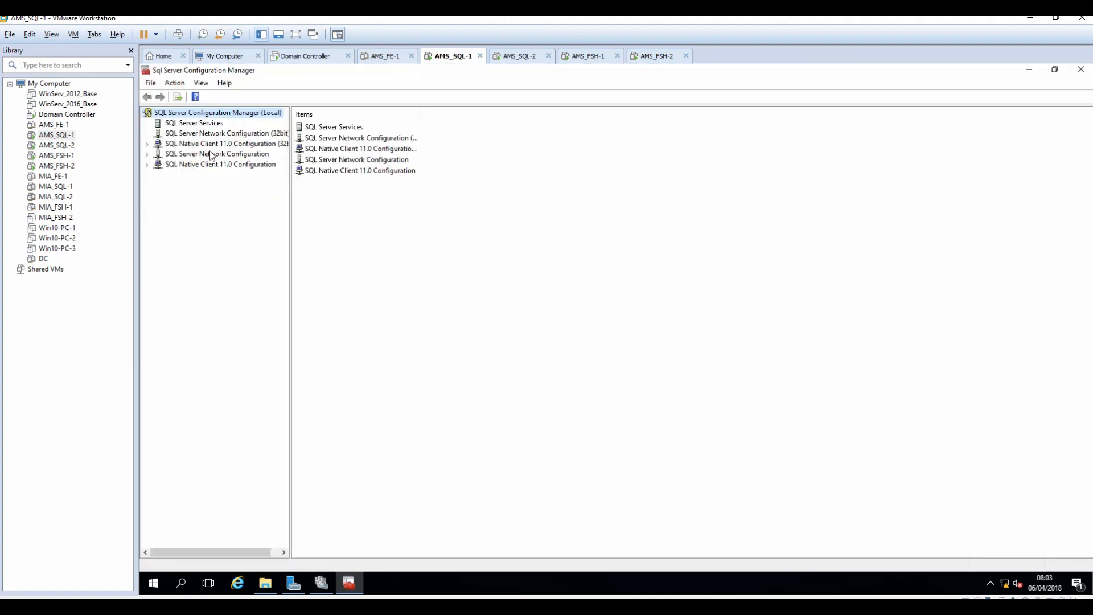
left_click(193, 123)
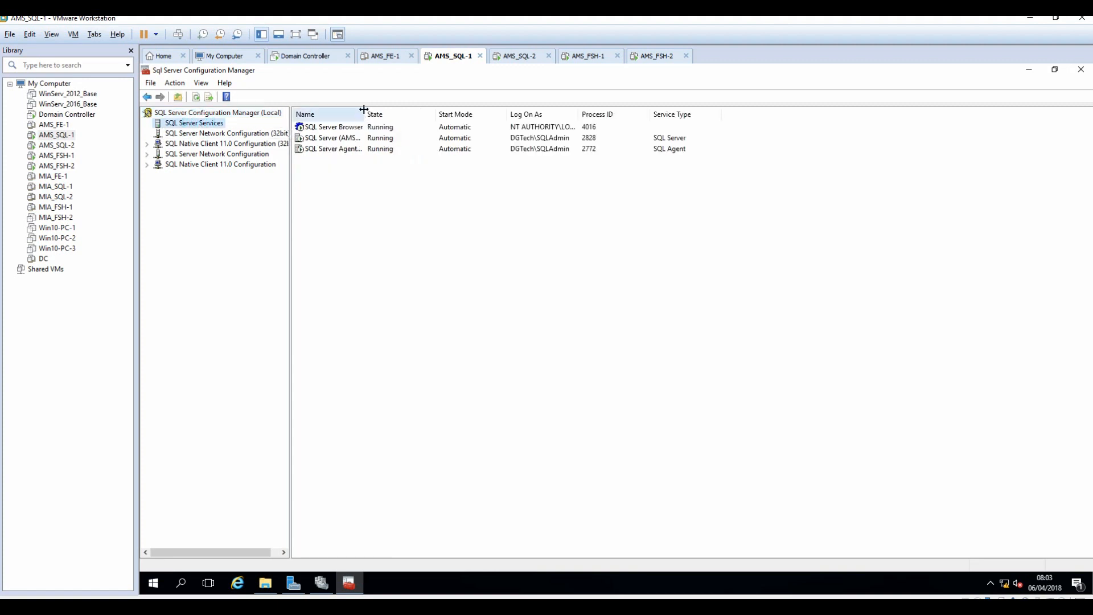
left_click_drag(365, 110, 443, 114)
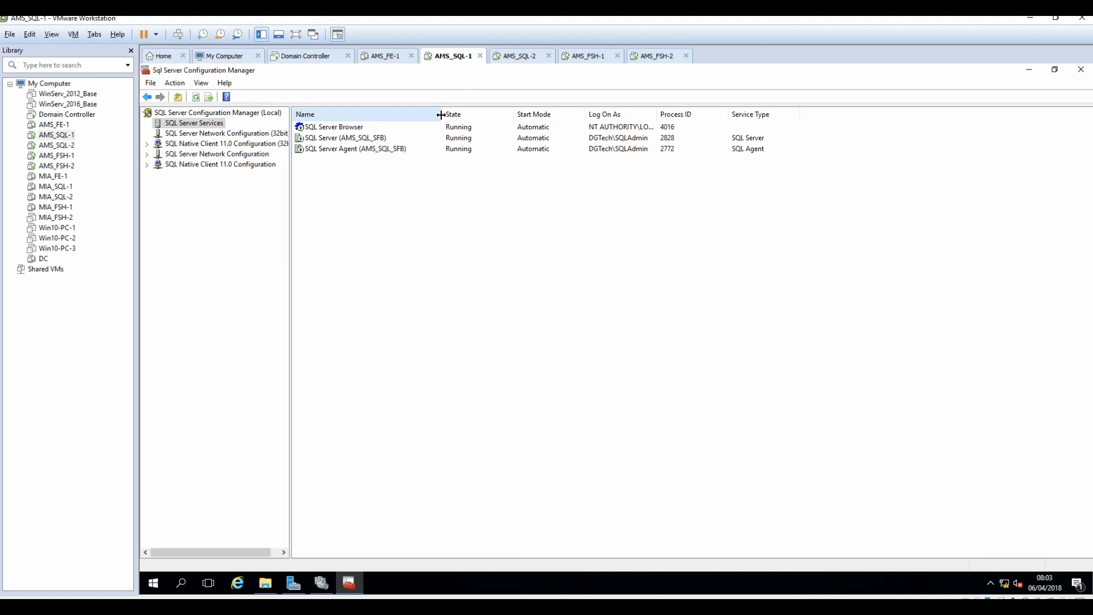
right_click(322, 140)
Enable AlwaysOn Availability Groups in the SQL Server (AMS_SQL_SFB) service properties and apply it.
left_click(354, 213)
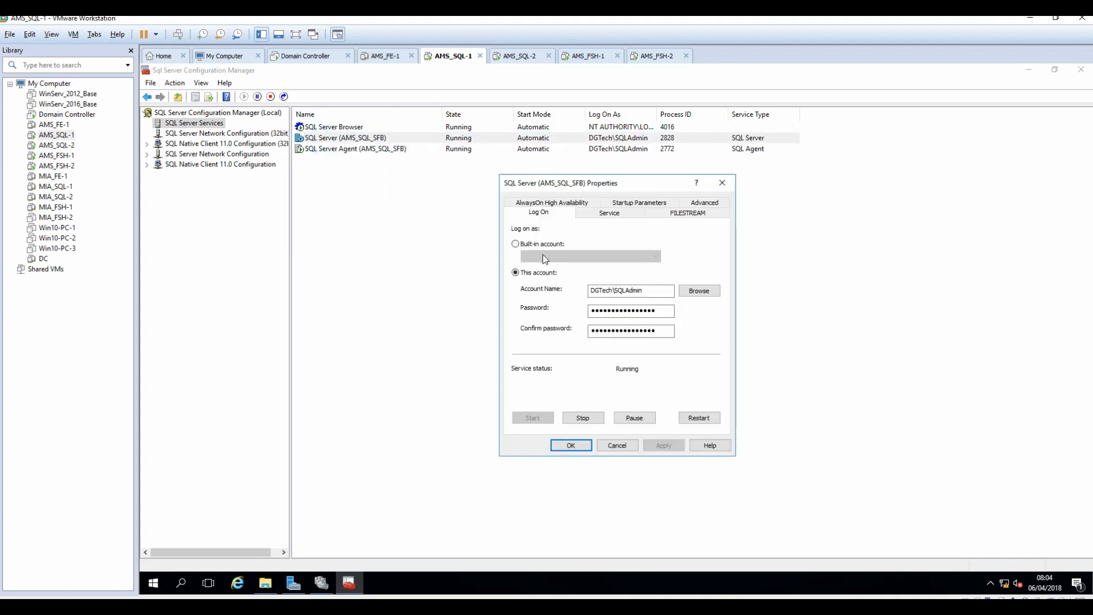
left_click(564, 205)
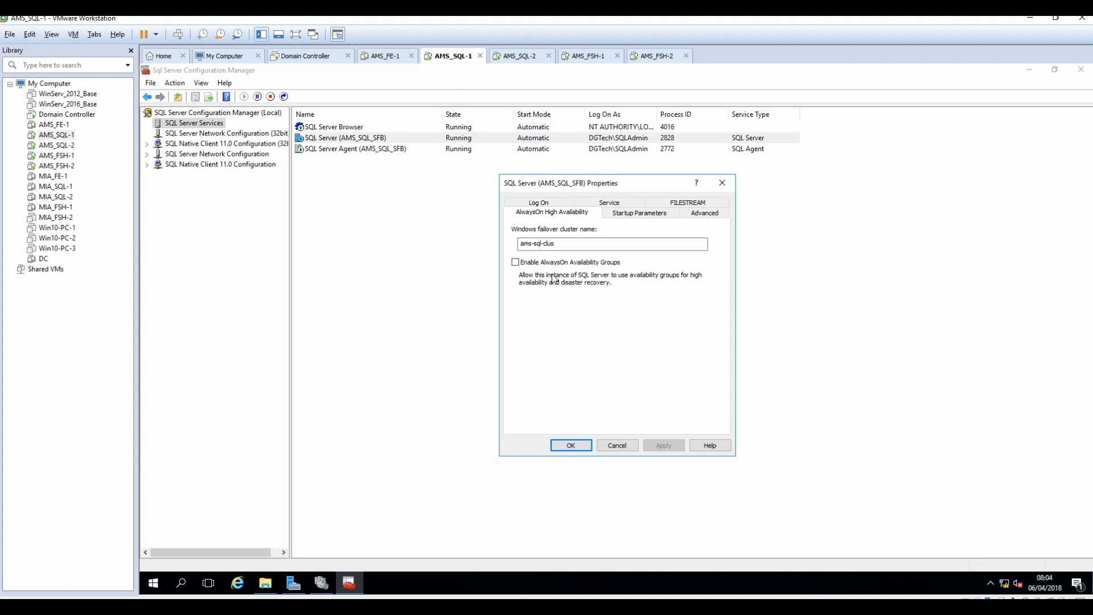
left_click(515, 262)
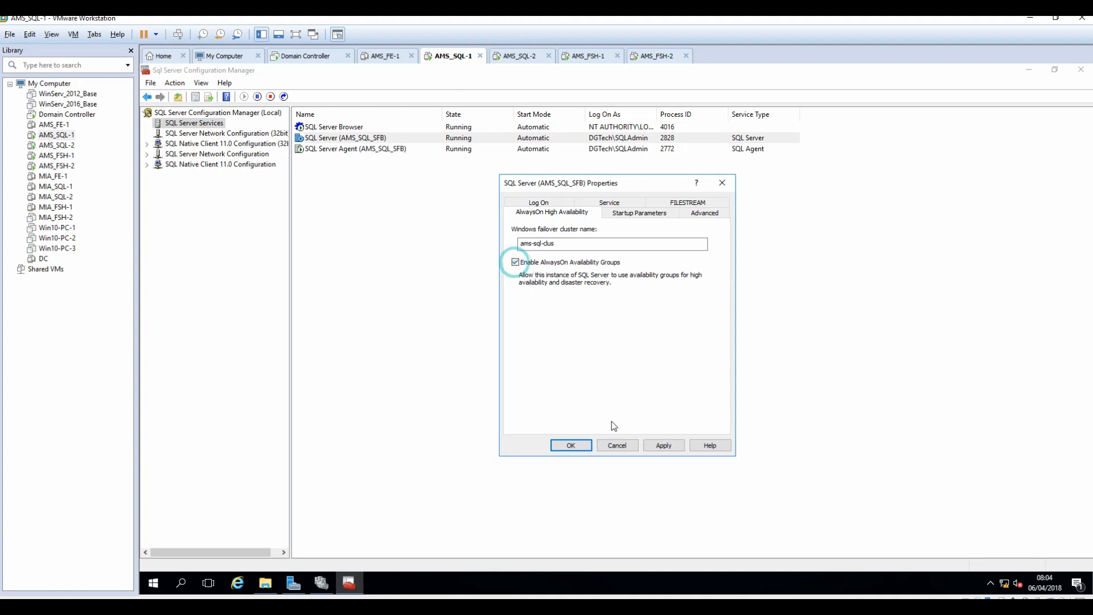
left_click(664, 446)
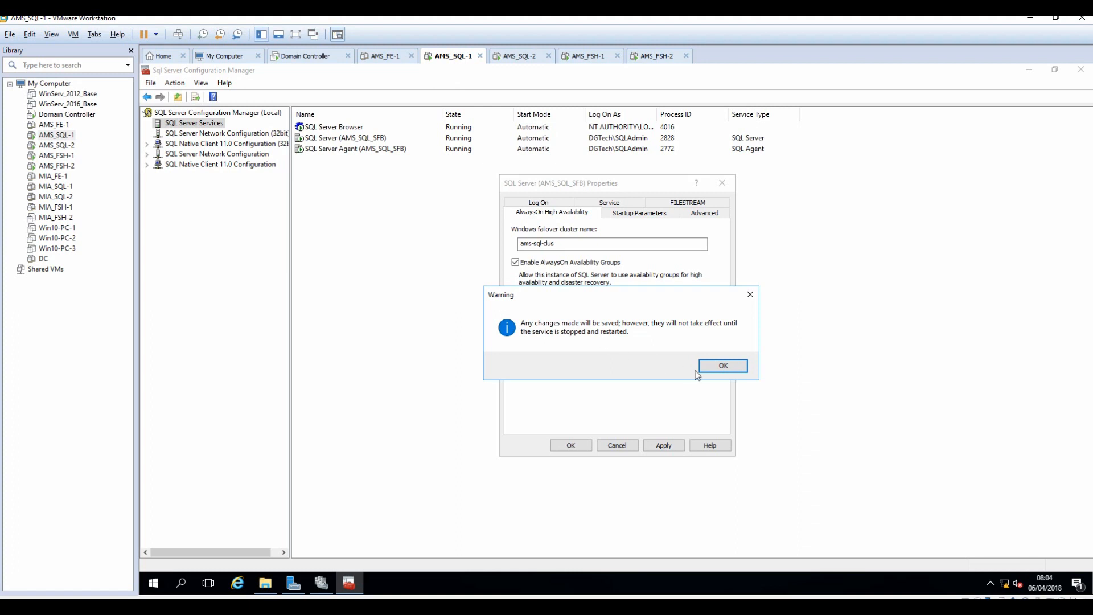
left_click(720, 367)
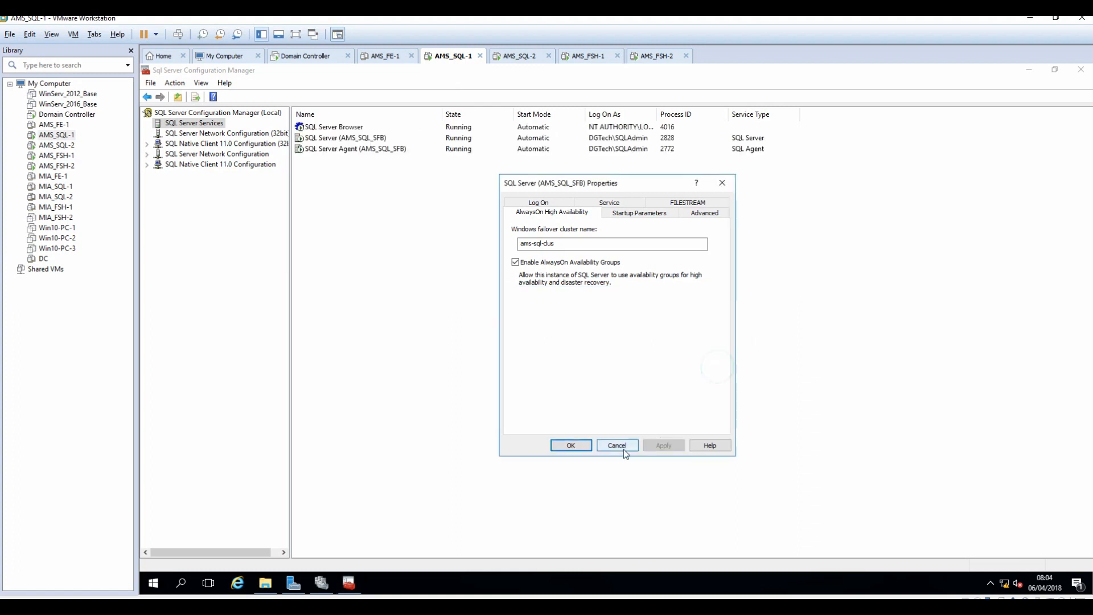
left_click(571, 446)
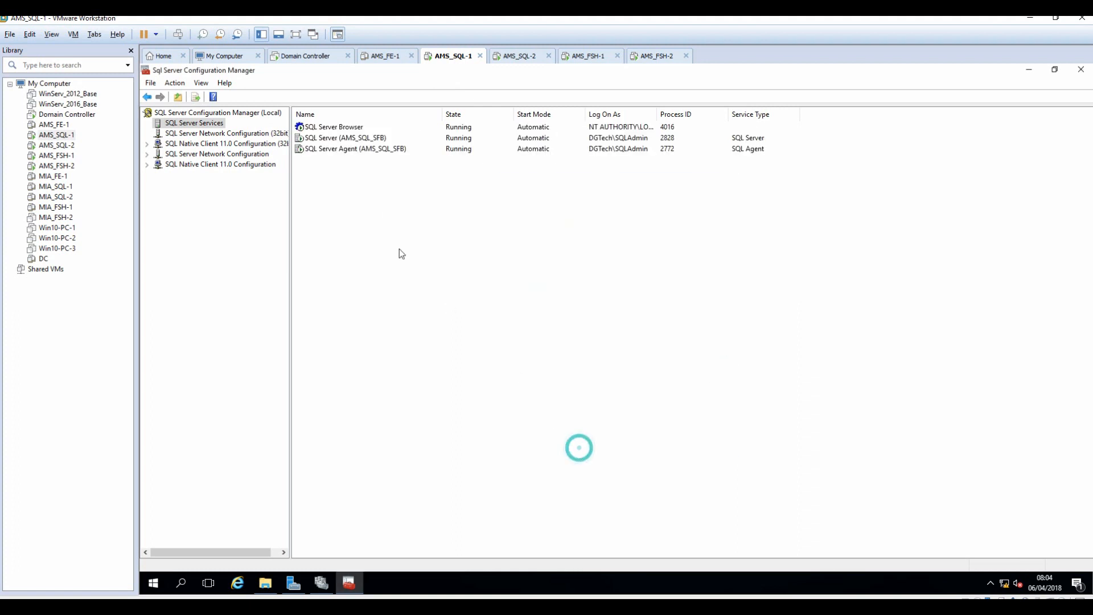
Restart the SQL Server (AMS_SQL_SFB) service, then switch to the AMS_SQL-2 machine.
right_click(335, 138)
left_click(369, 195)
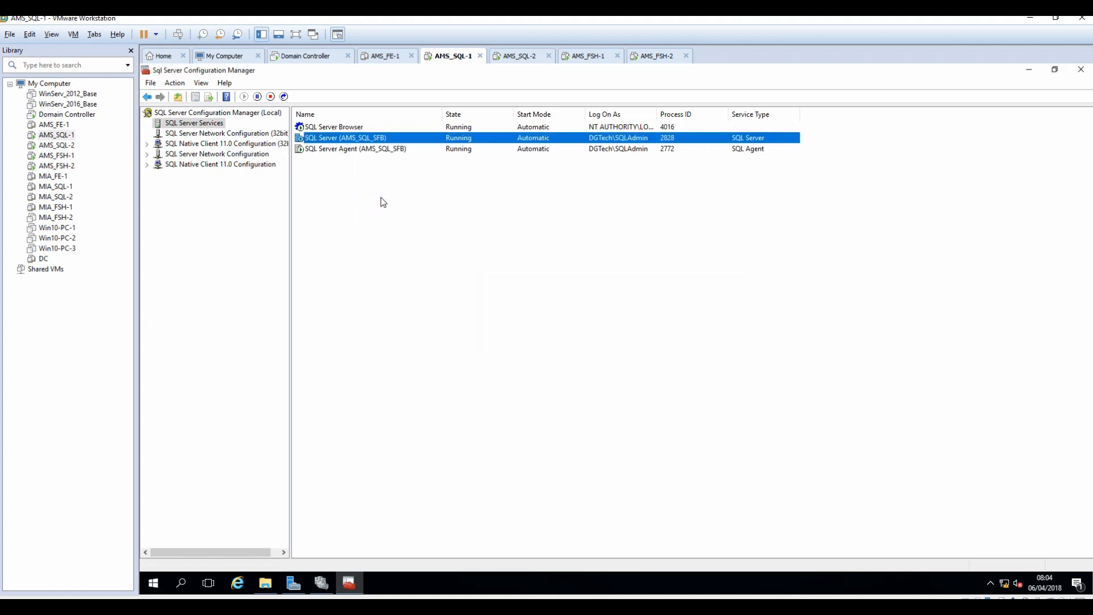
left_click(520, 56)
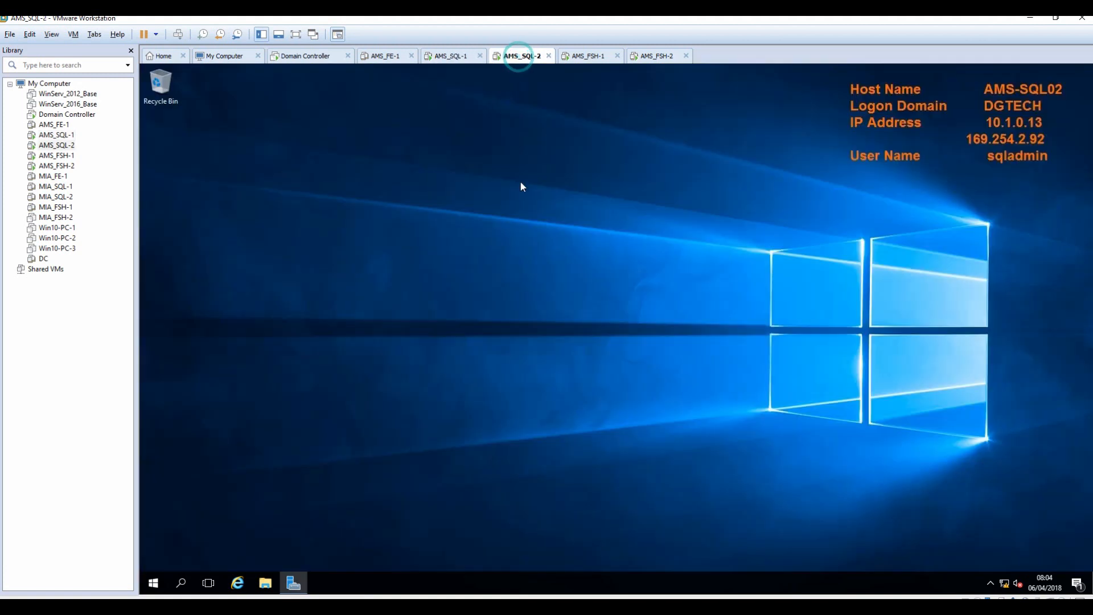
left_click(153, 585)
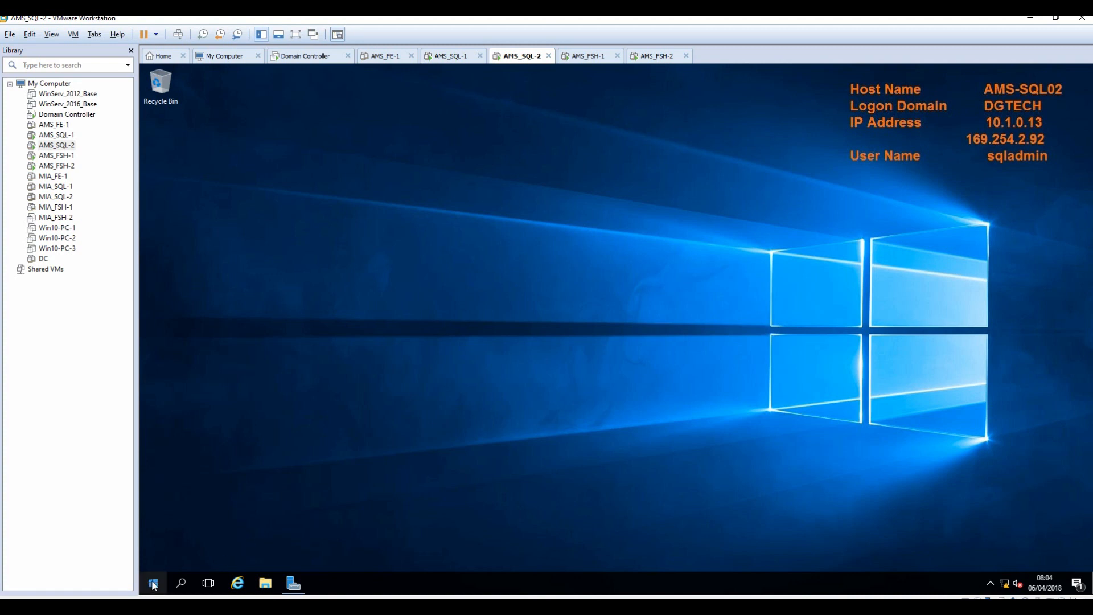
Launch SQL Server 2014 Configuration Manager on AMS-SQL02 and list its services with the Name column widened.
left_click(154, 584)
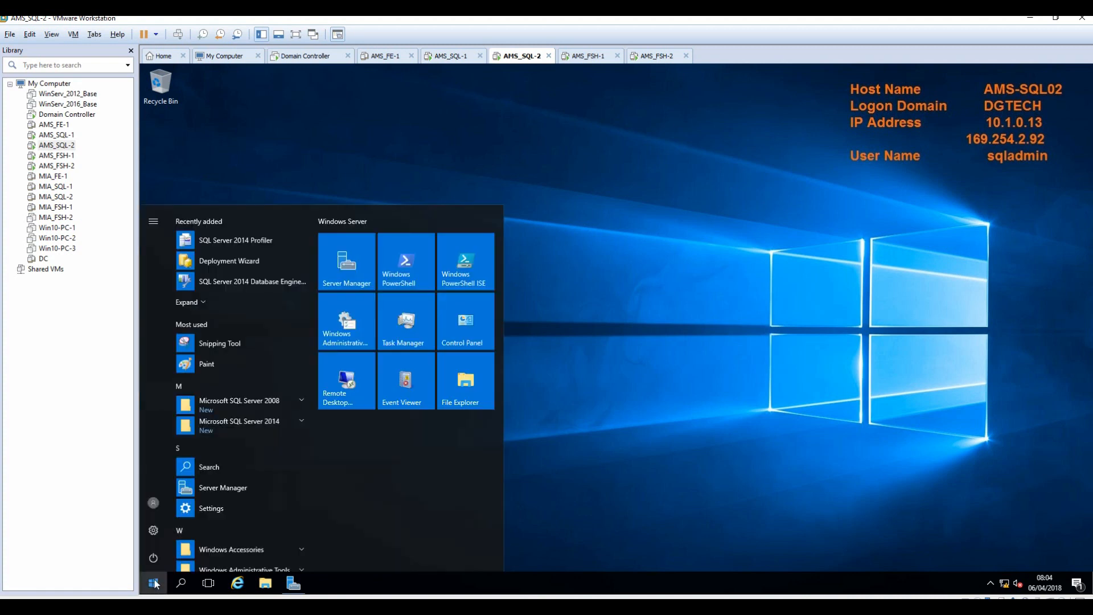
left_click(299, 423)
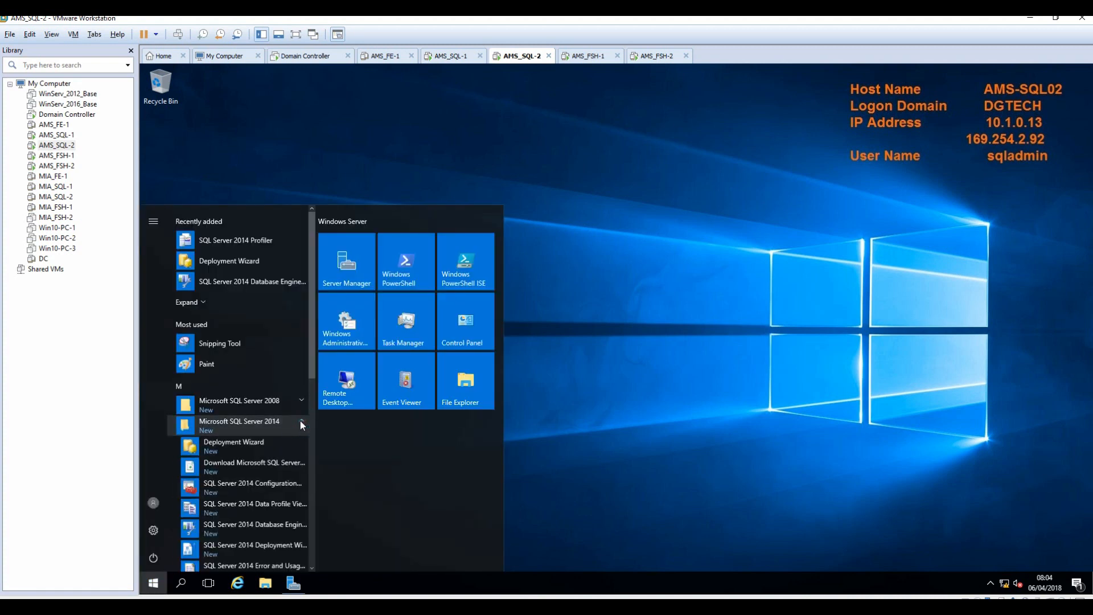
left_click(278, 485)
left_click(599, 397)
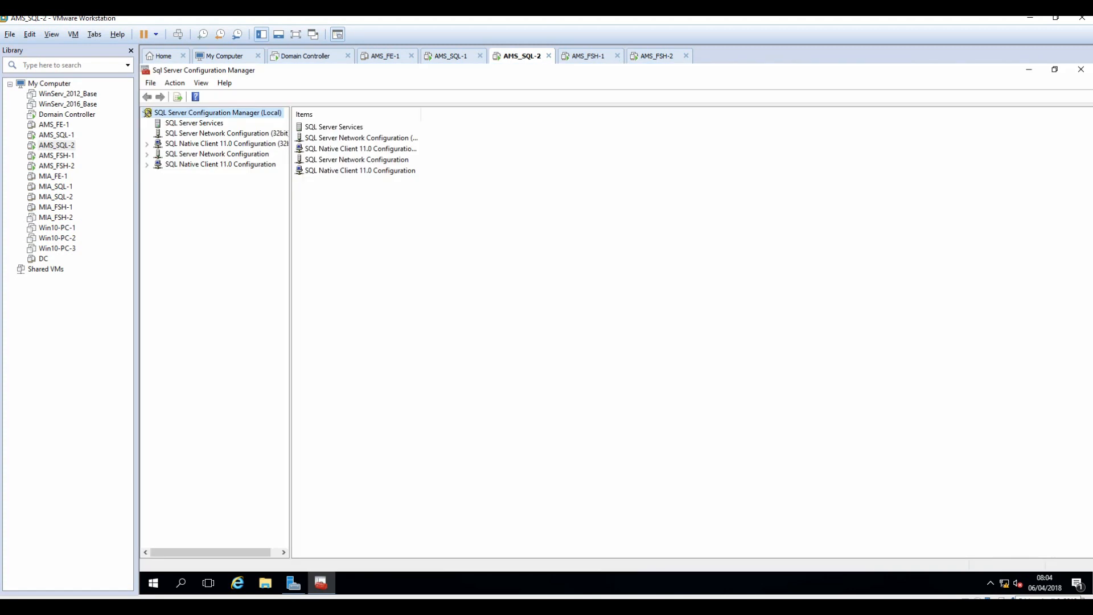
left_click(194, 123)
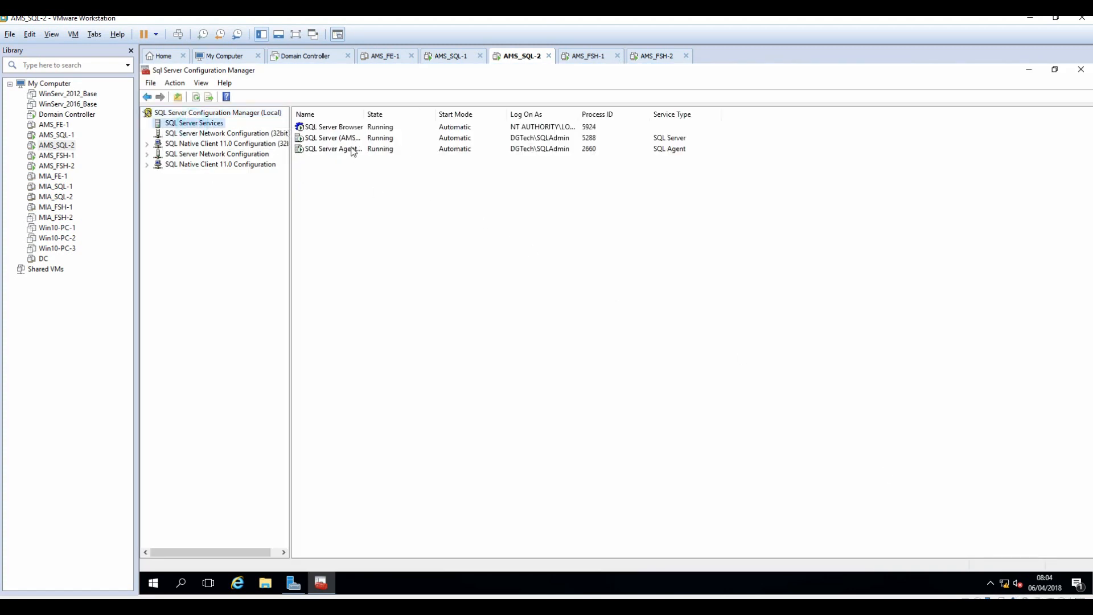
left_click_drag(367, 114, 452, 114)
Enable AlwaysOn Availability Groups in the SQL Server (AMS_SQL_SFB) service properties and apply it.
right_click(336, 144)
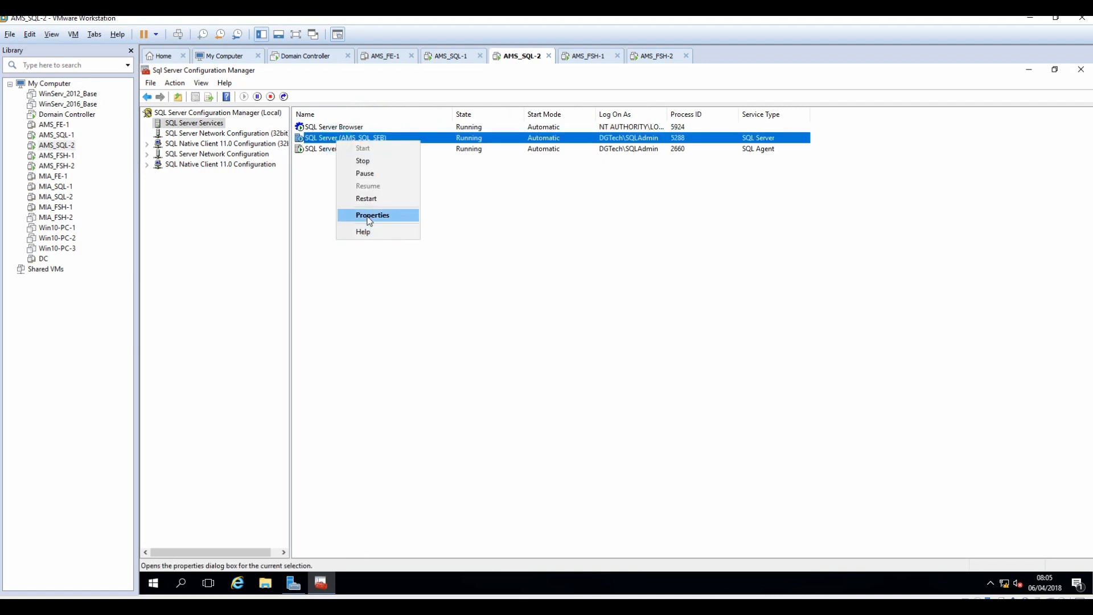
left_click(365, 213)
left_click(538, 203)
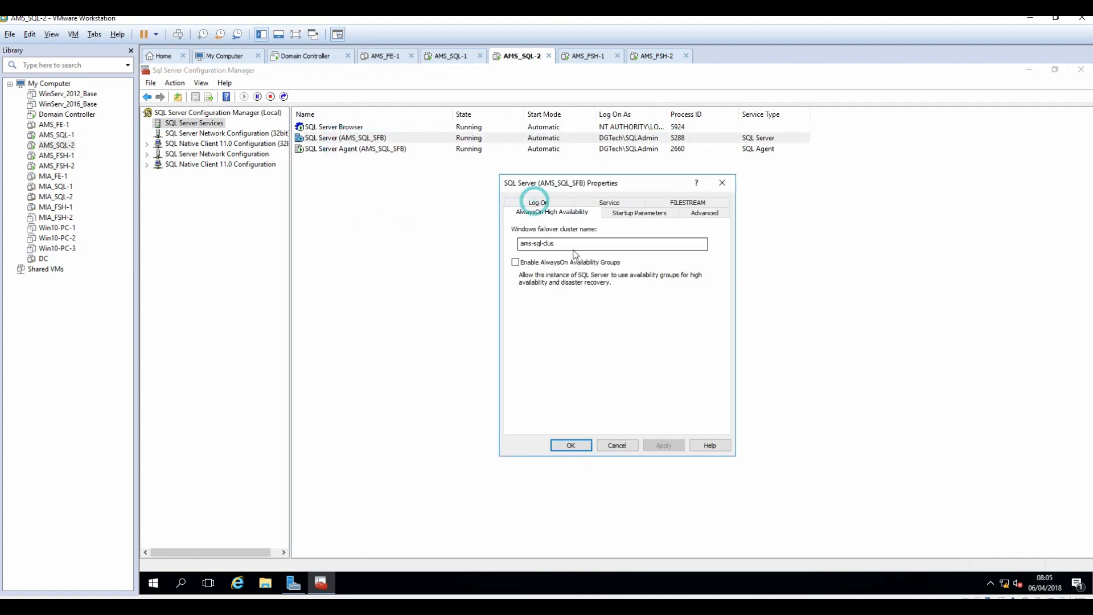
left_click(513, 262)
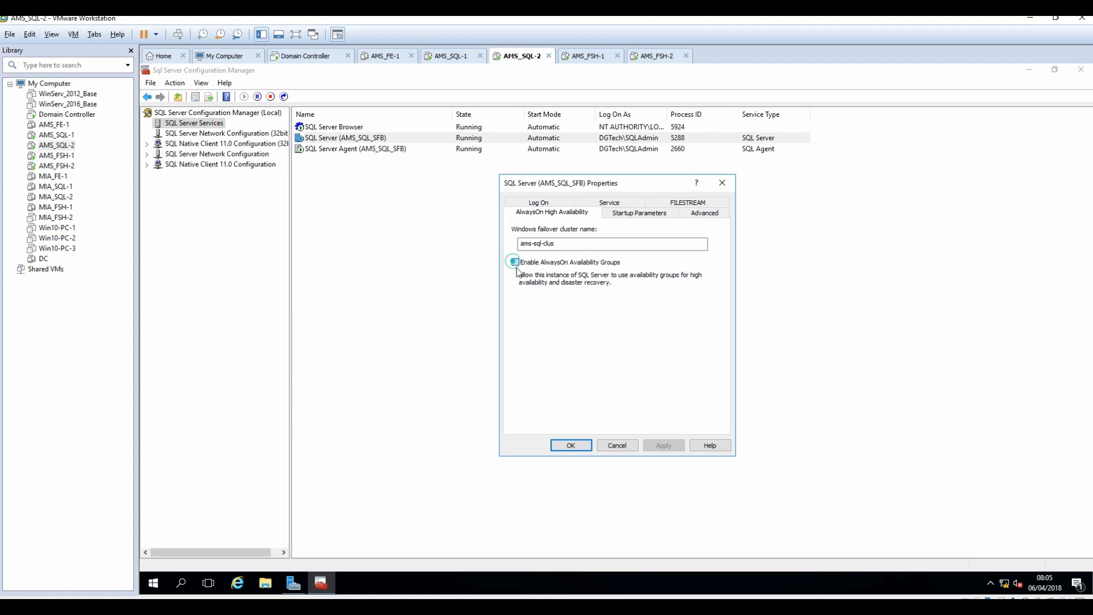
left_click(664, 446)
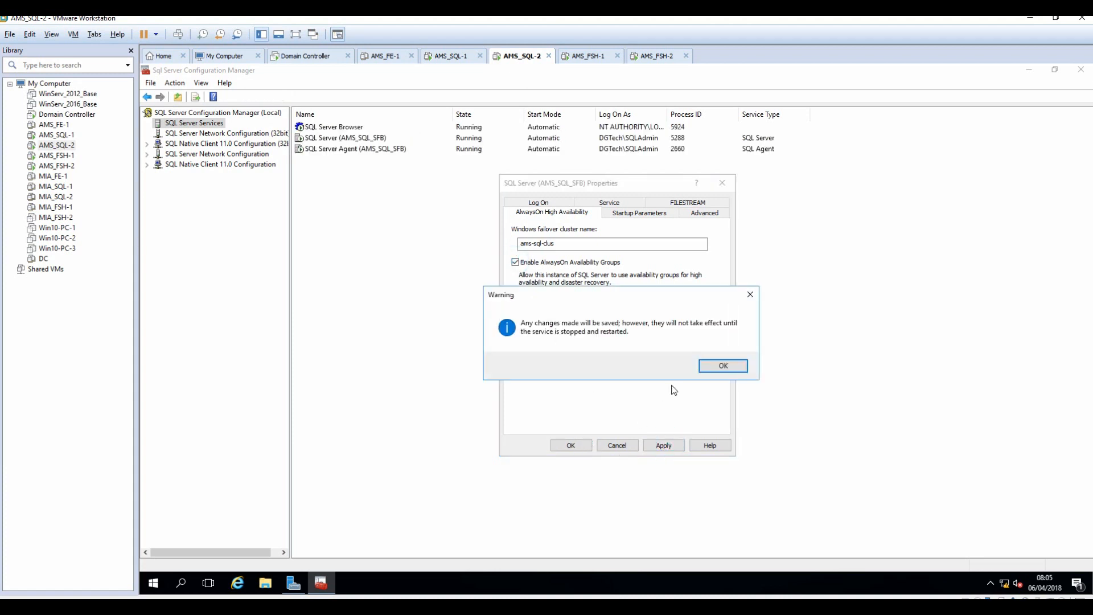
left_click(719, 365)
left_click(574, 445)
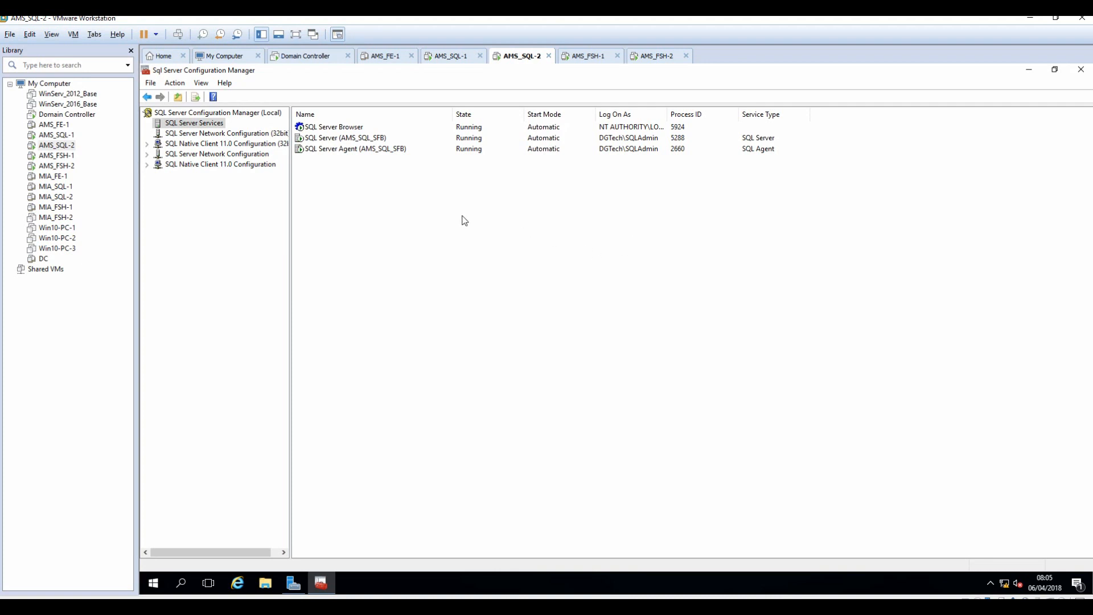
Restart the SQL Server (AMS_SQL_SFB) service, then switch back to the AMS_SQL-1 machine.
left_click(328, 139)
right_click(326, 138)
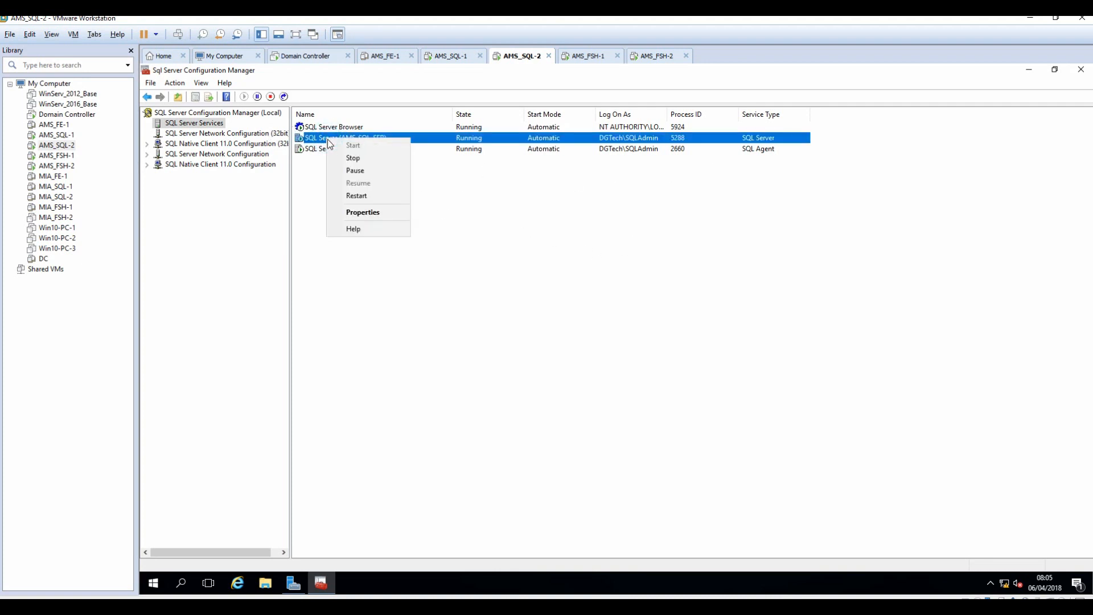
left_click(370, 195)
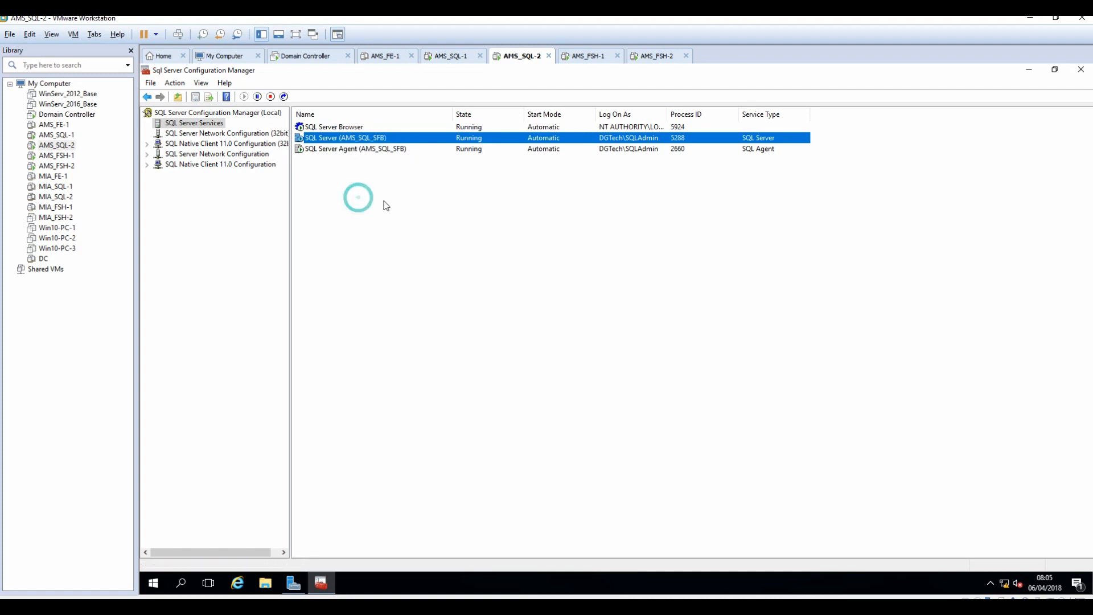
left_click(448, 60)
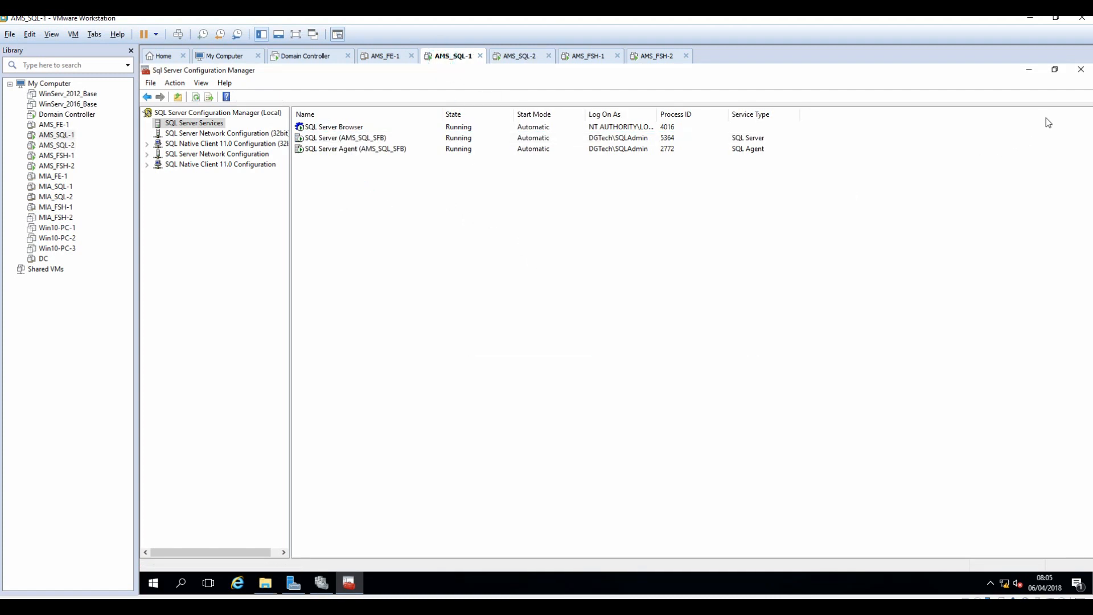
Pin SQL Server 2014 Management Studio to Start, launch it, and connect to AMS-SQL01\AMS_SQL_SFB.
left_click(1029, 70)
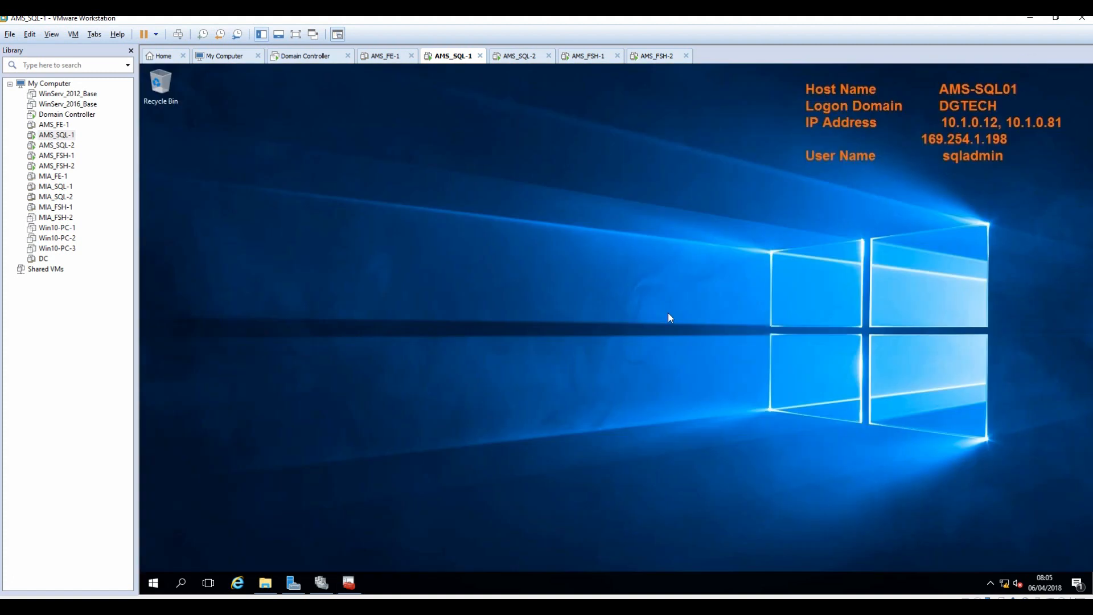
left_click(150, 582)
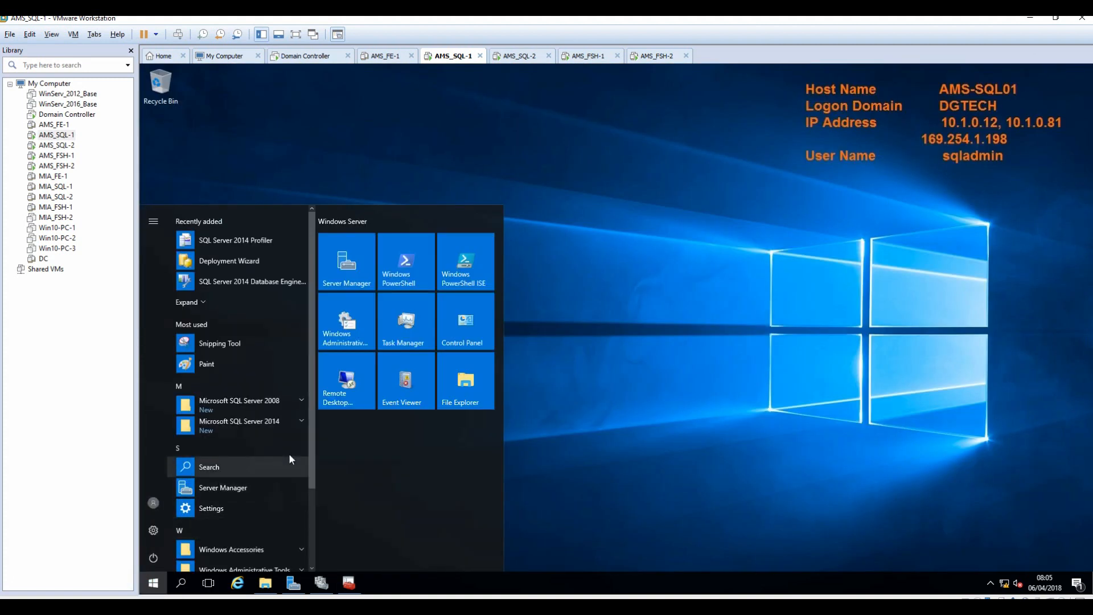
left_click(301, 422)
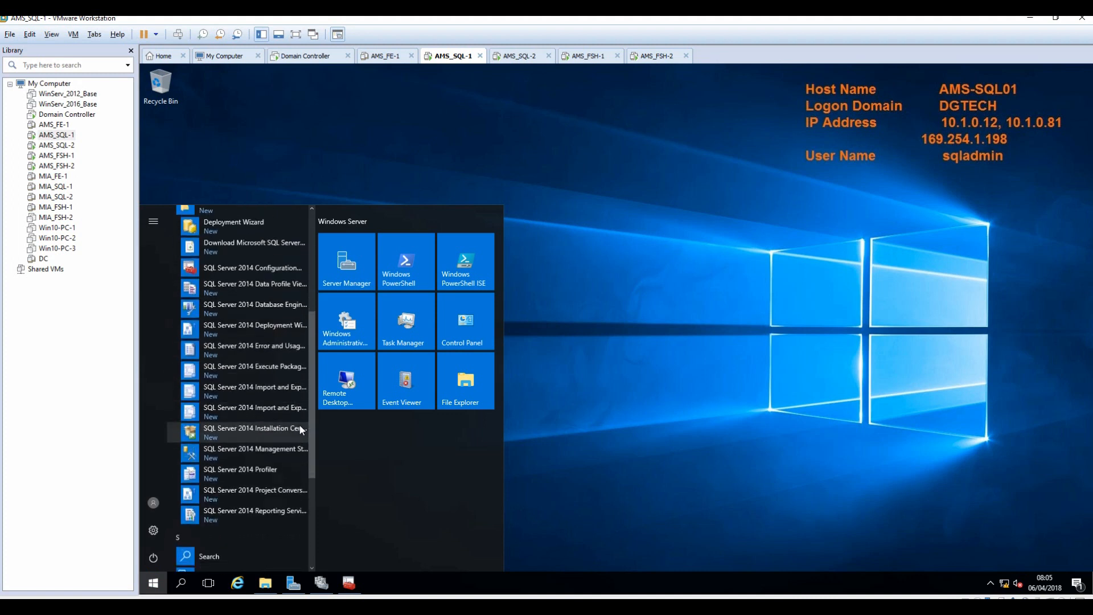
right_click(213, 454)
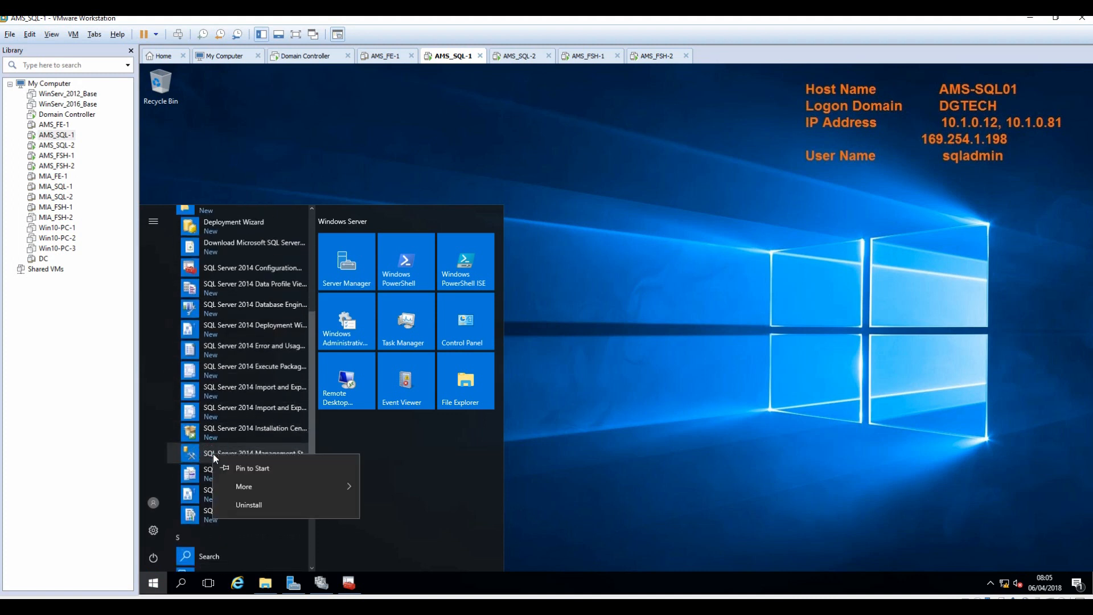
left_click(238, 462)
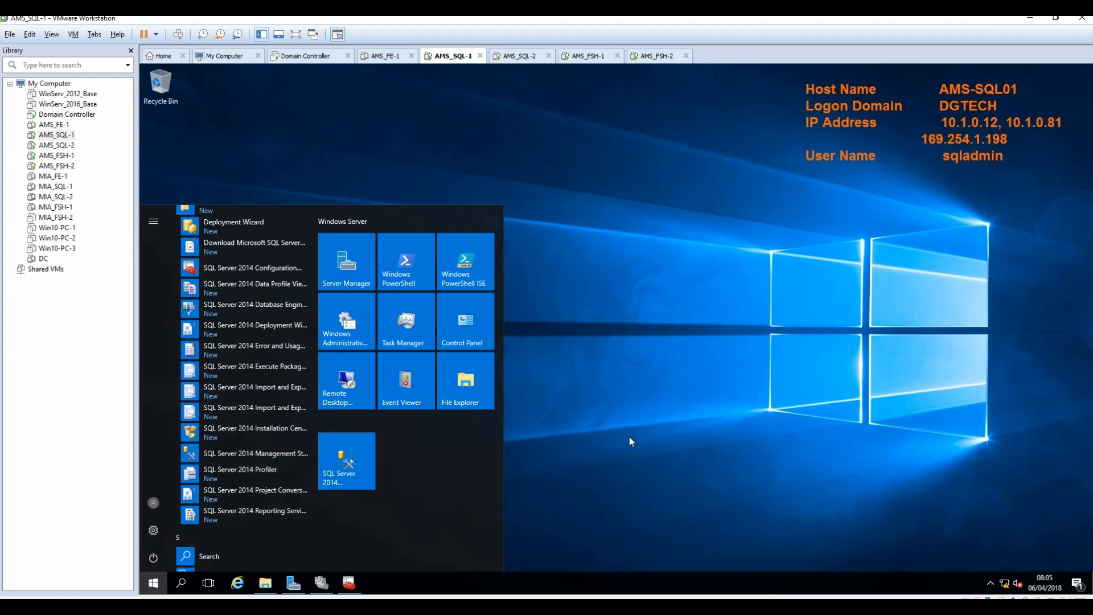
left_click(335, 464)
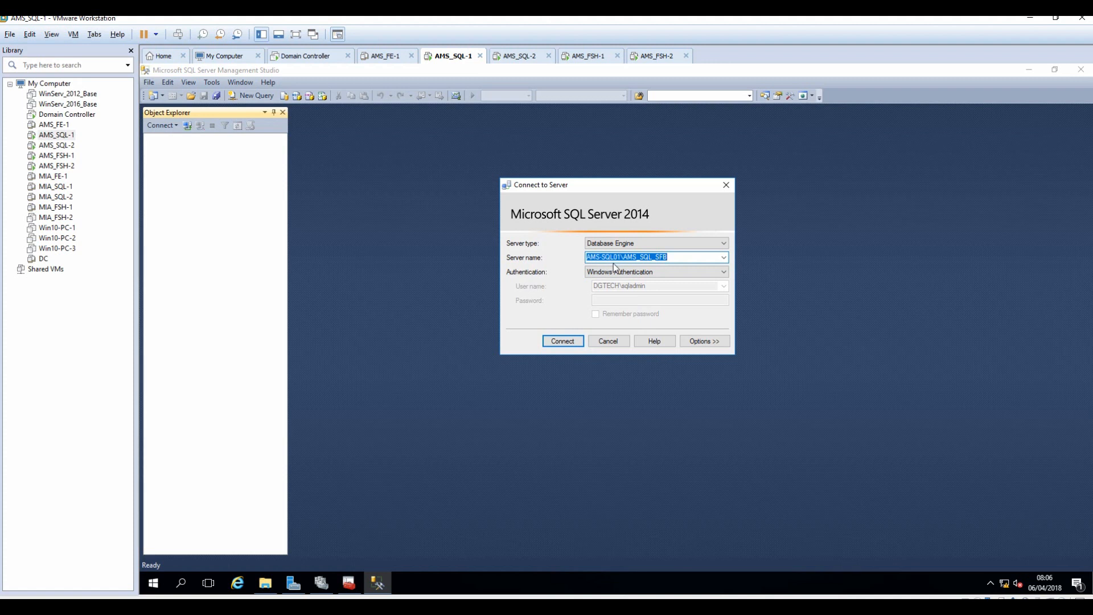
left_click(566, 341)
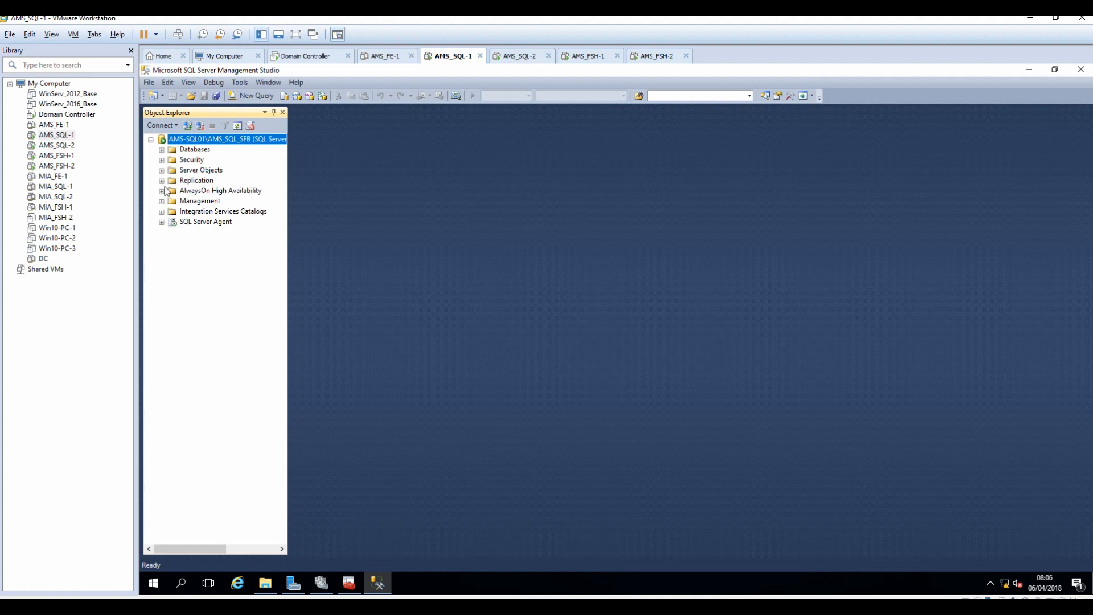
Expand Databases, System Databases and AlwaysOn Availability Groups in Object Explorer, then start a new Database Engine connection.
left_click(161, 150)
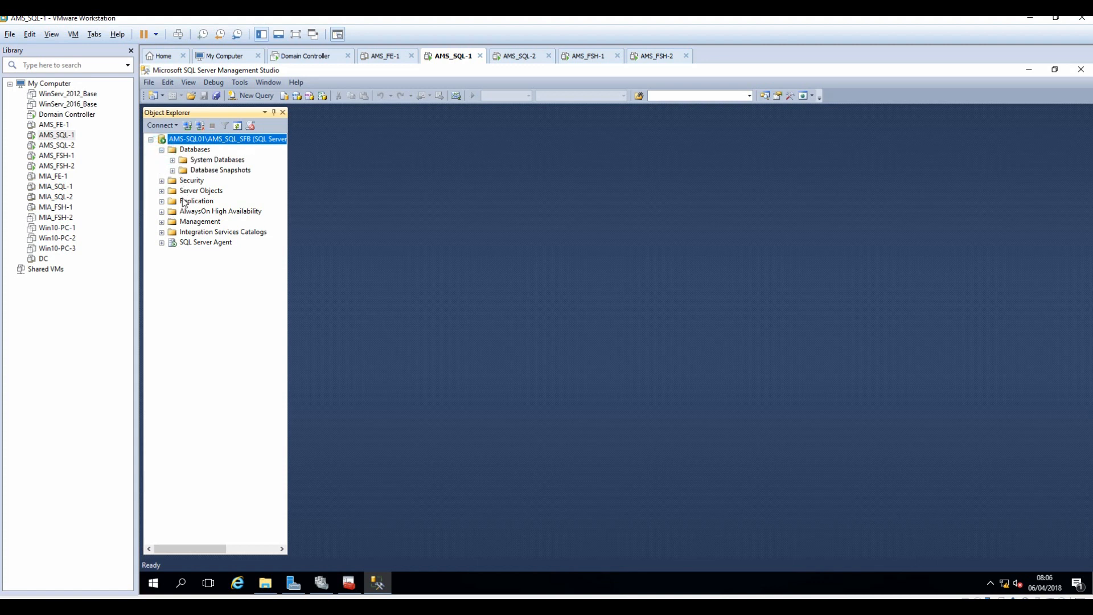
left_click(162, 211)
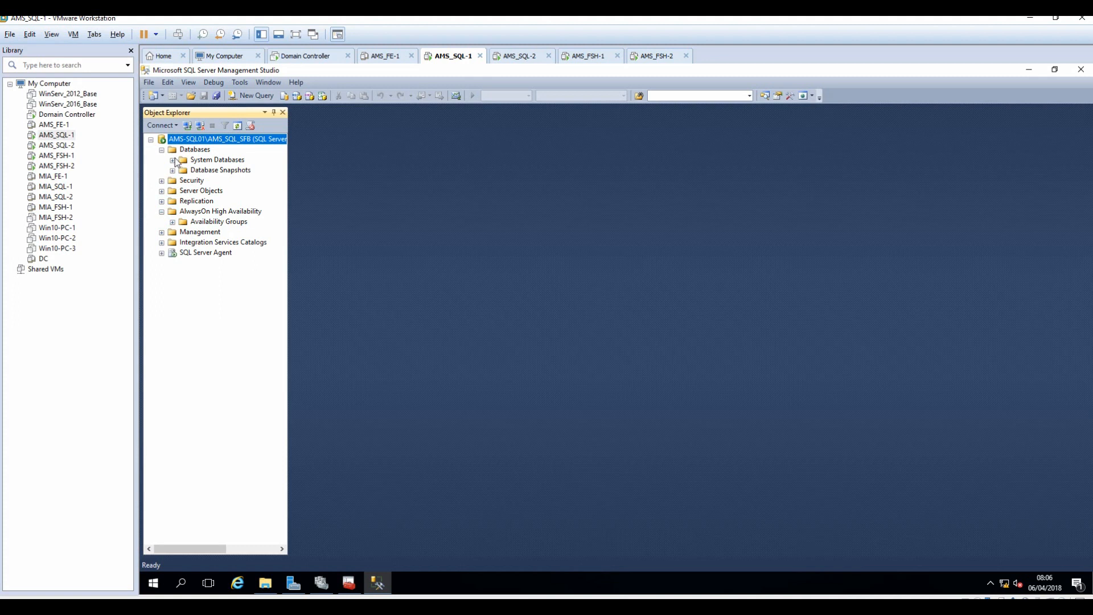
left_click(172, 170)
left_click(172, 160)
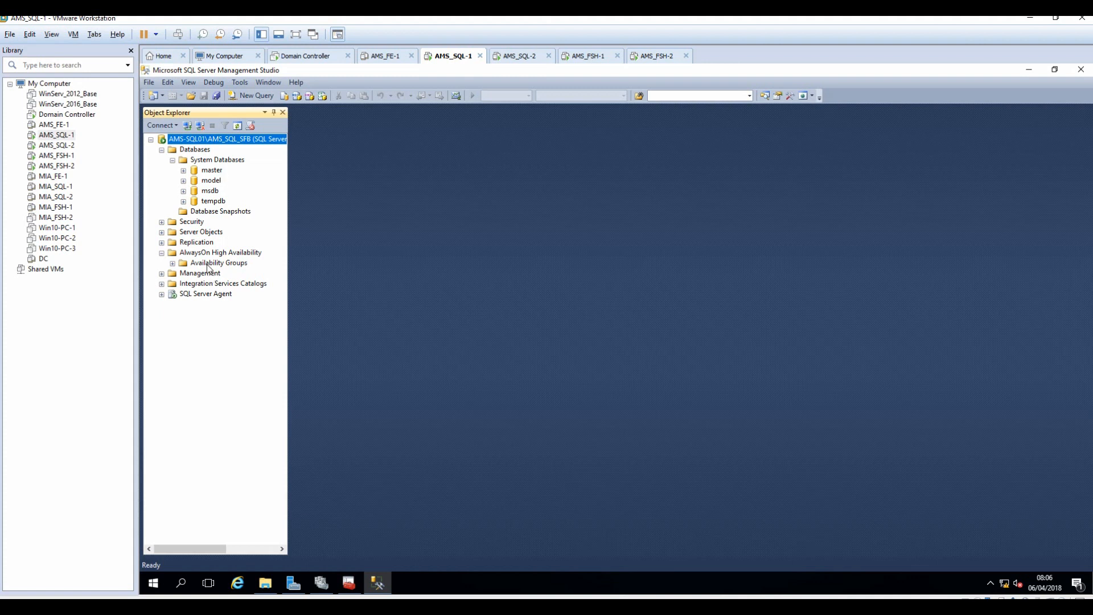
left_click(173, 263)
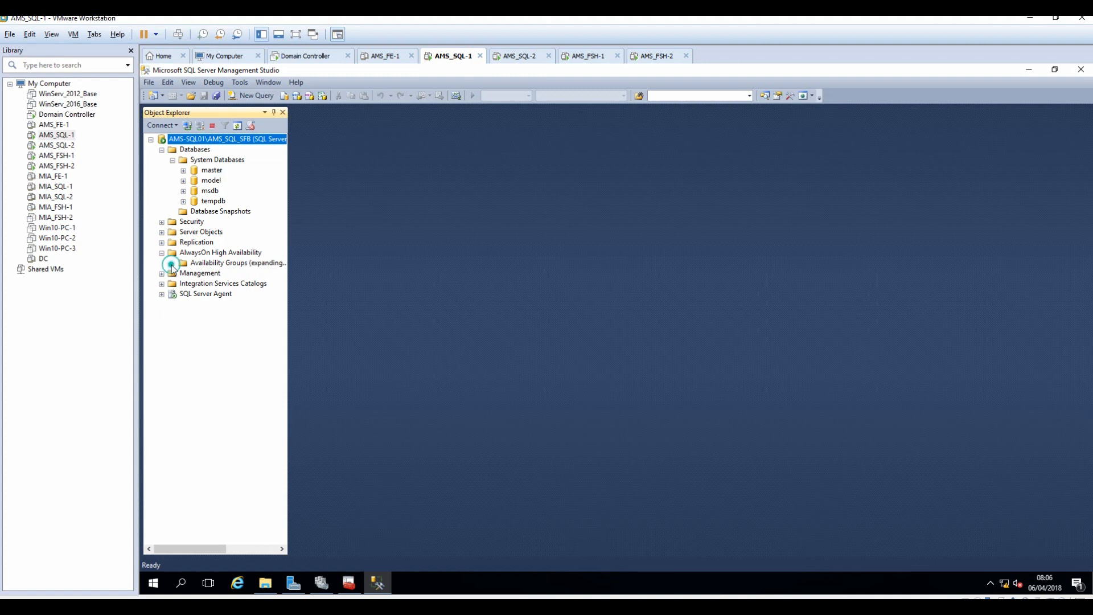
left_click(212, 264)
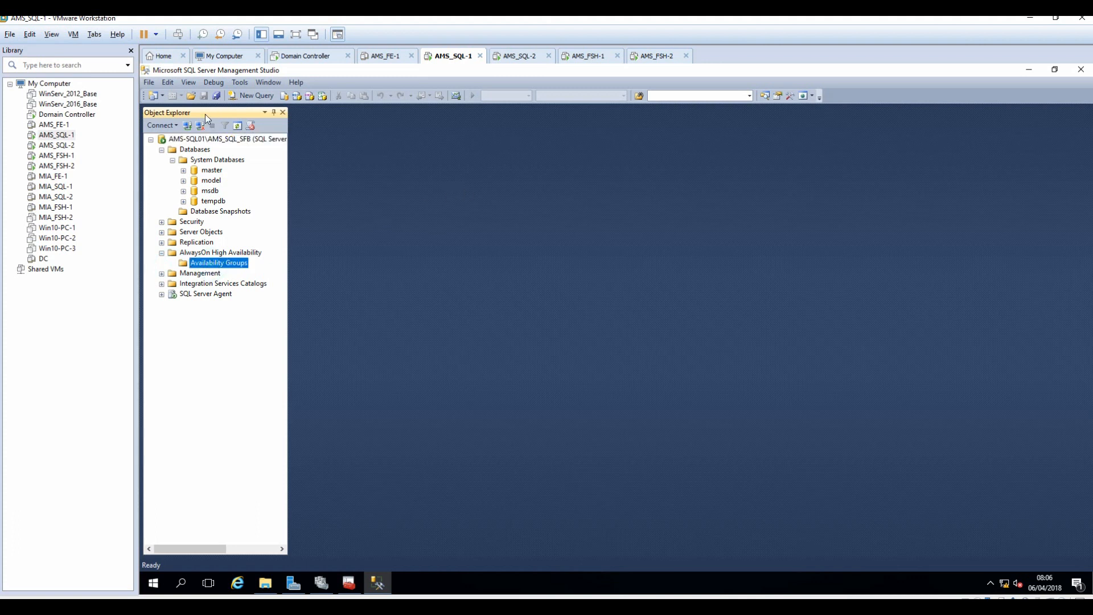
left_click(171, 125)
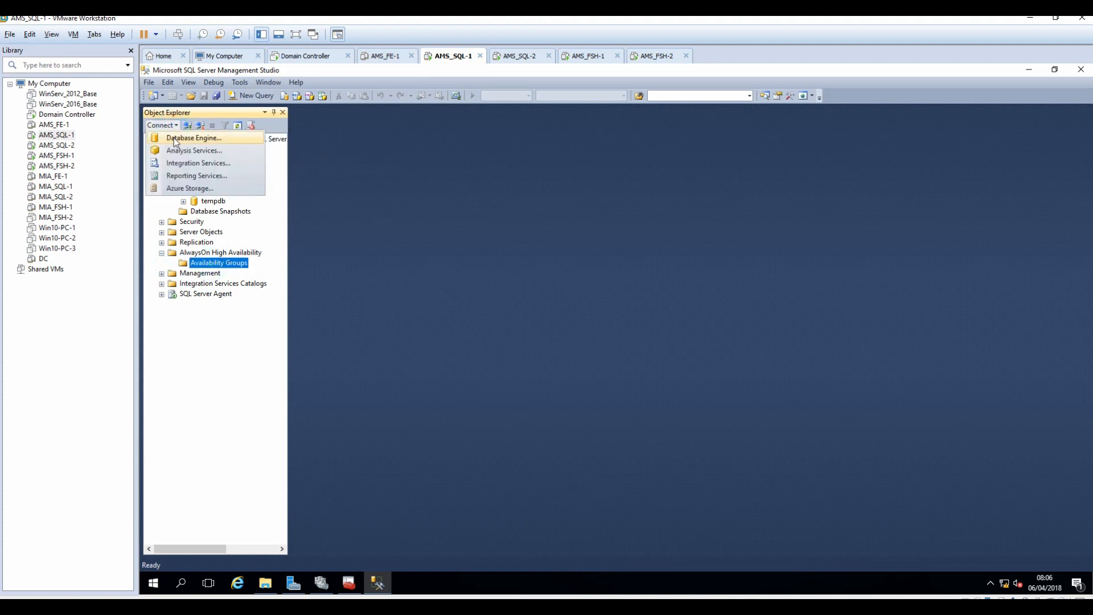
left_click(173, 138)
Connect Management Studio to AMS-SQL02\AMS_SQL_SFB, then switch to the AMS_FE-1 machine.
left_click(621, 258)
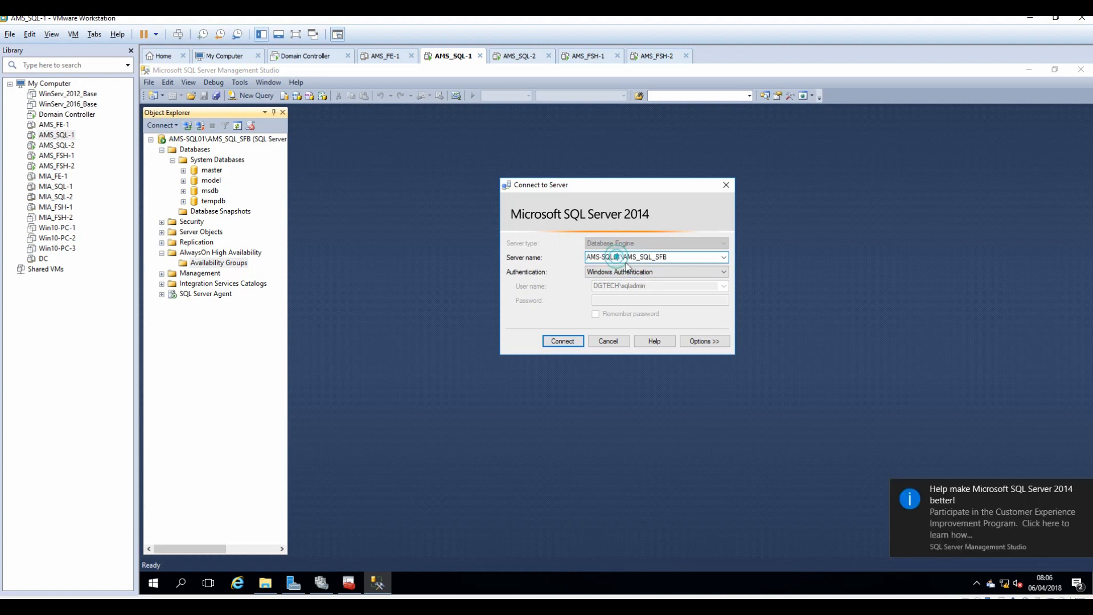
key("BackSpace")
type("2")
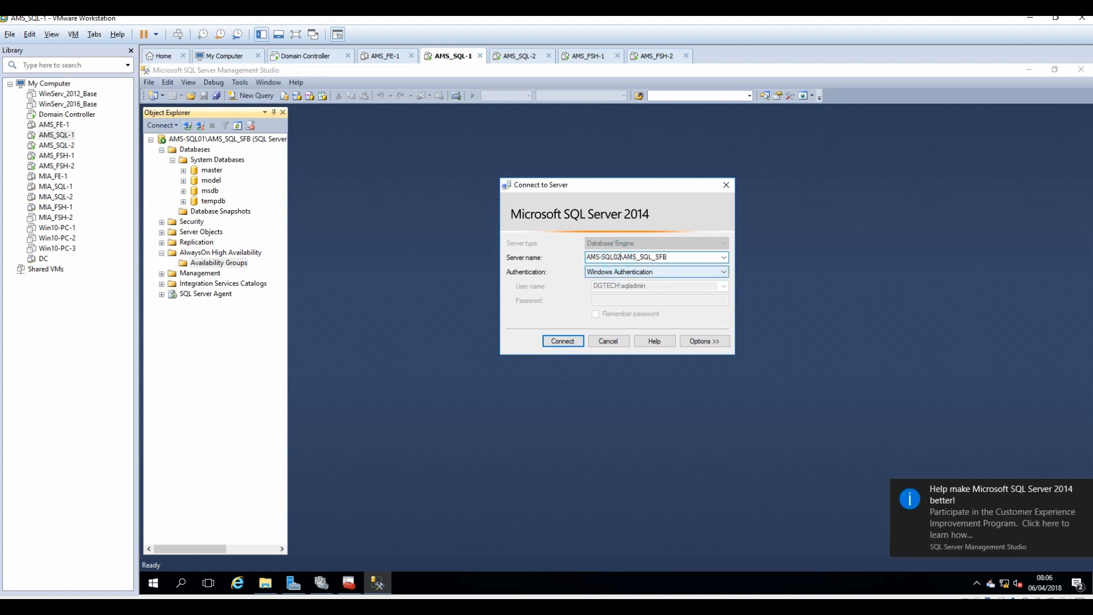
left_click(565, 346)
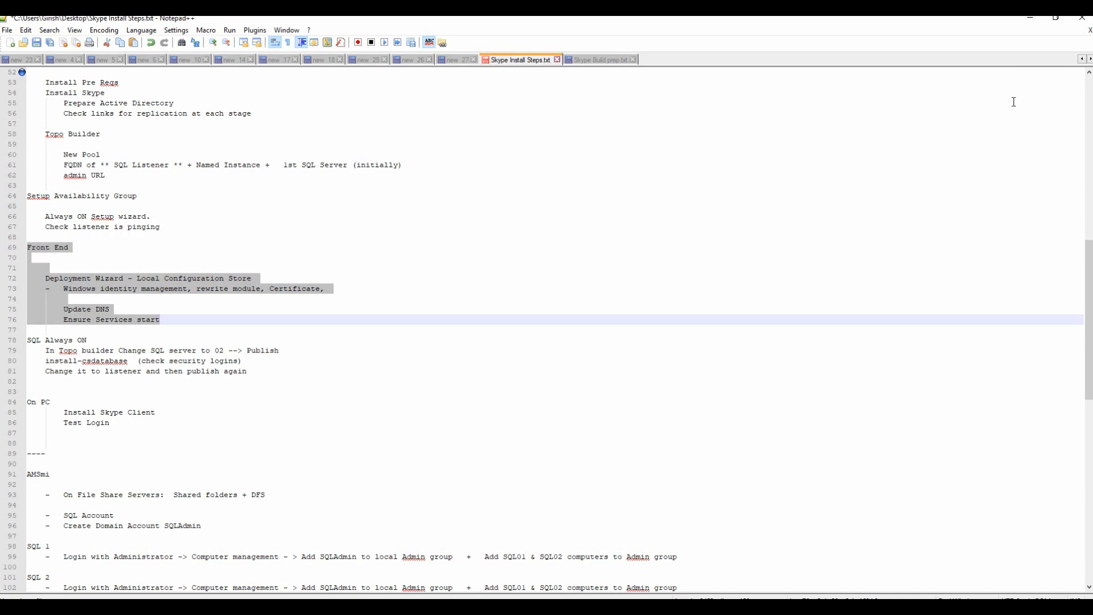
left_click(1030, 17)
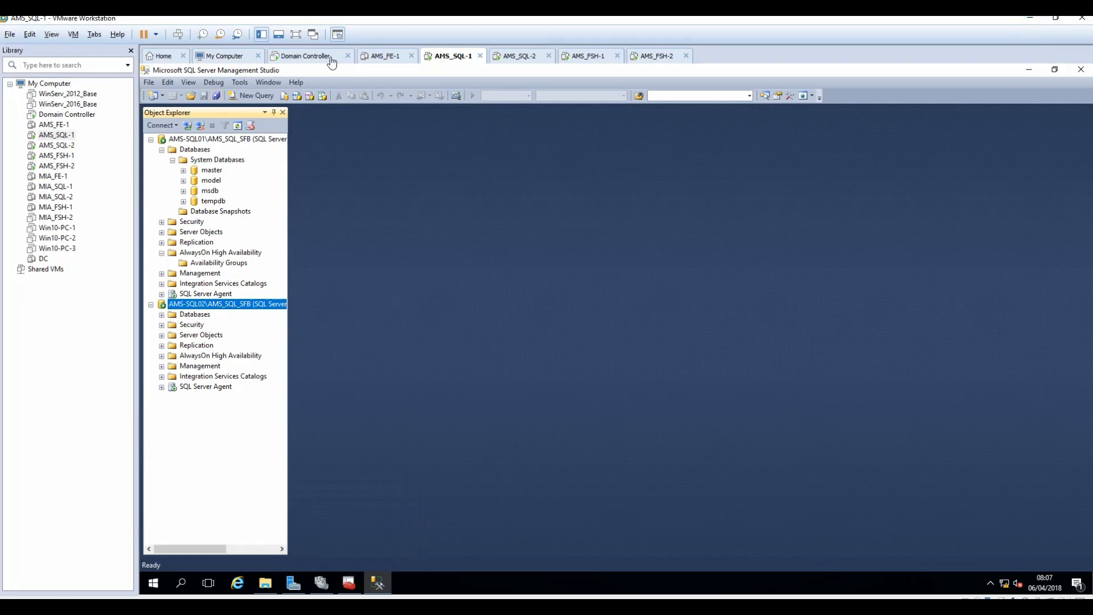
left_click(383, 57)
Power on AMS_FE-1, sign in as the domain Administrator, and minimize Server Manager.
left_click(144, 36)
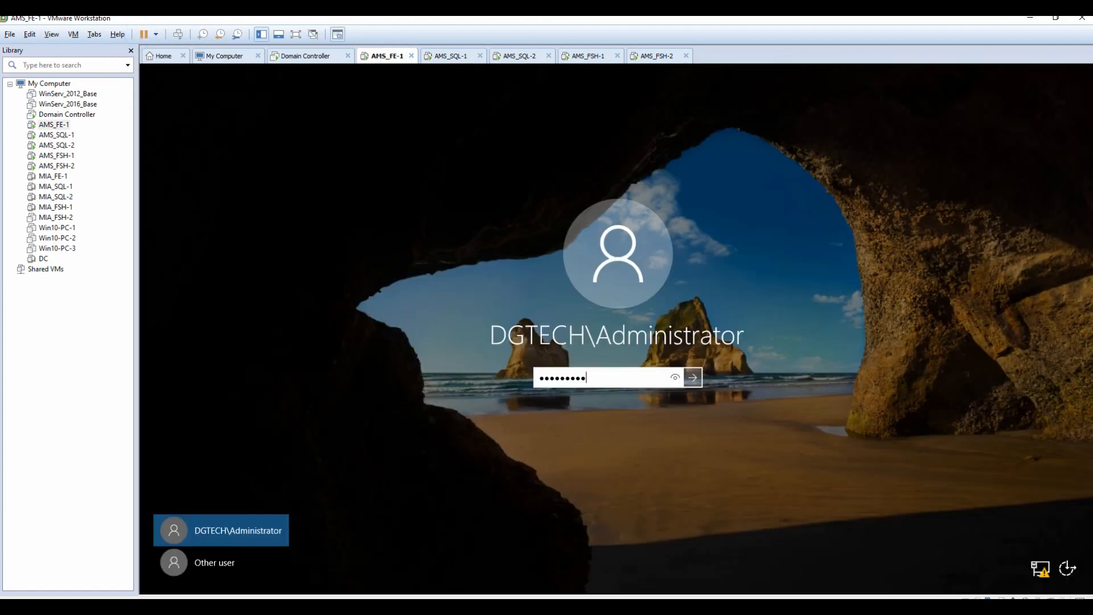
key("Return")
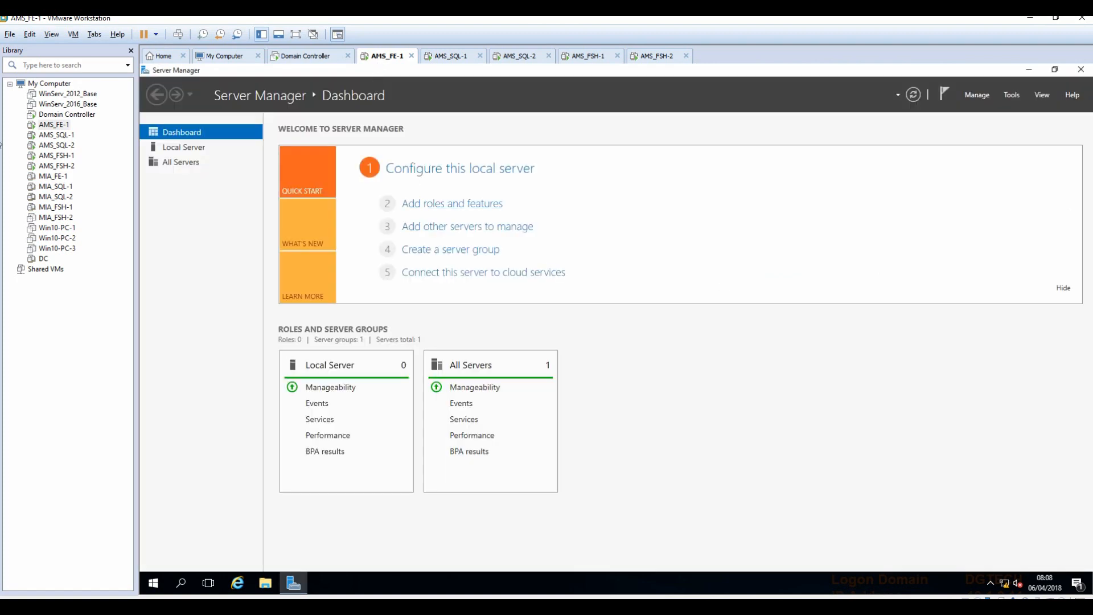
left_click(1031, 70)
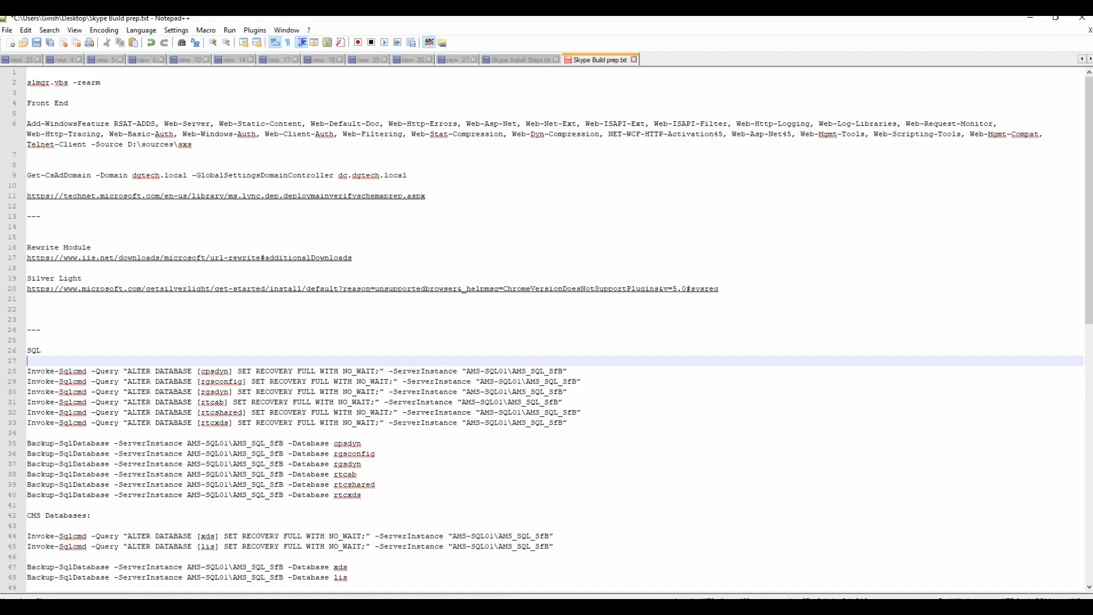
Copy the line-6 Add-WindowsFeature command from Skype Build prep.txt and return to AMS_FE-1.
left_click(204, 148)
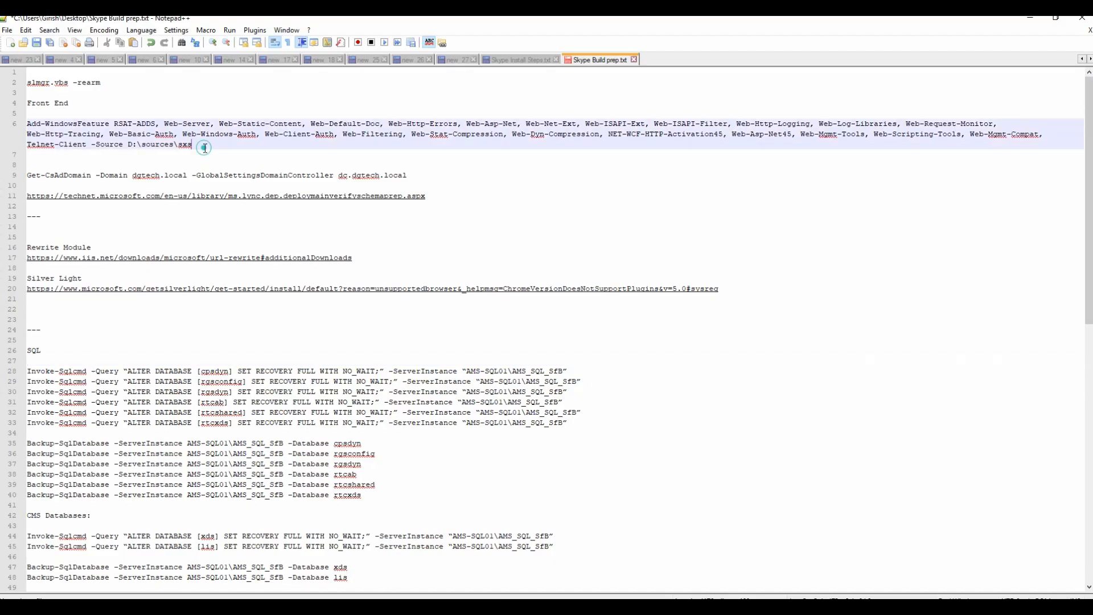
left_click(3, 123)
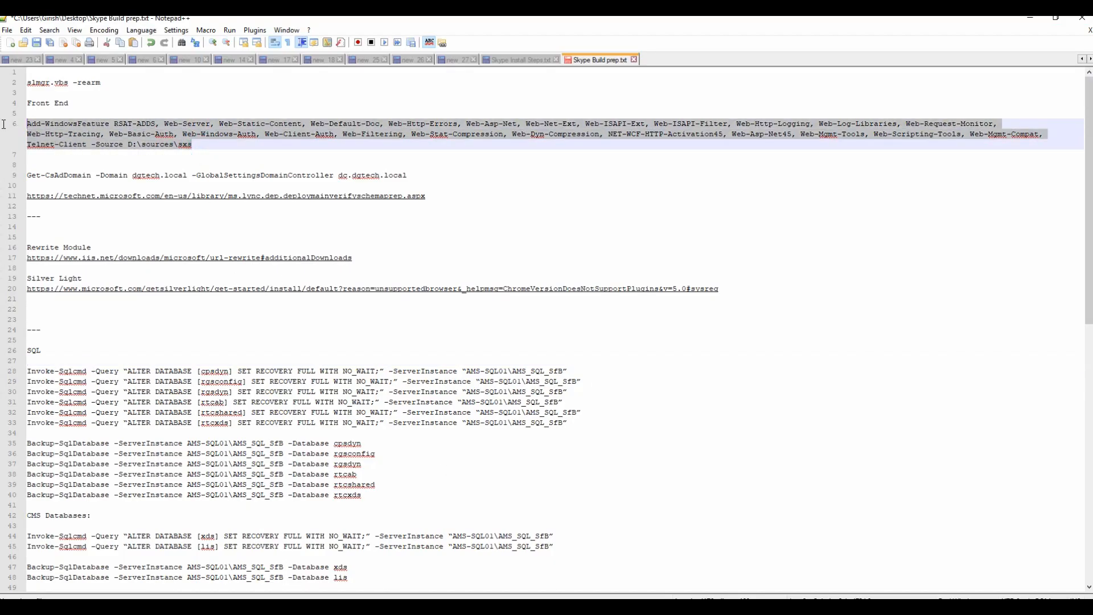
right_click(79, 124)
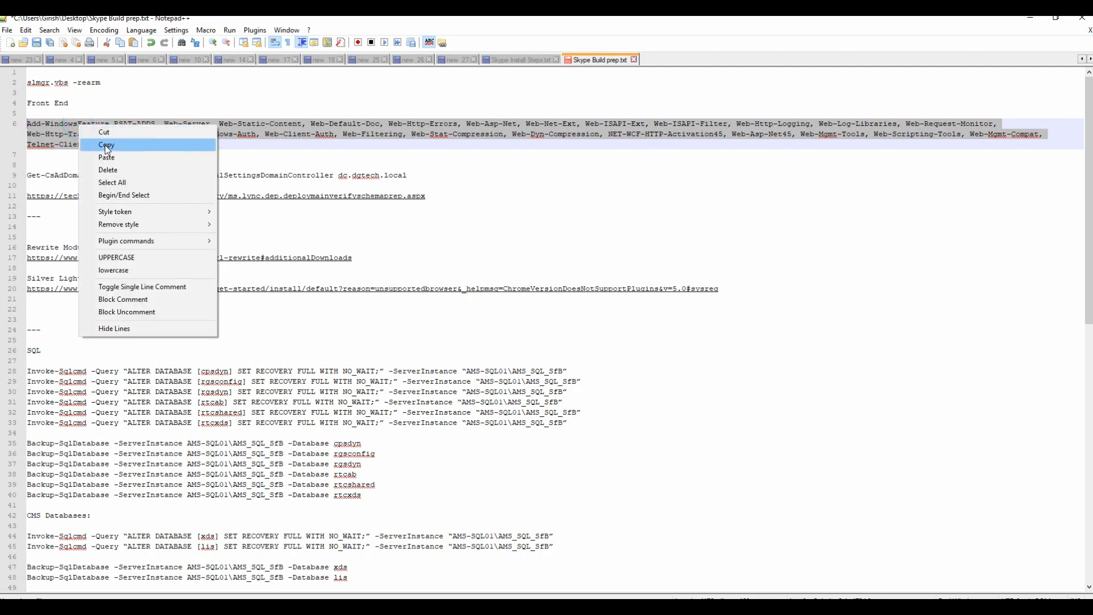
left_click(105, 144)
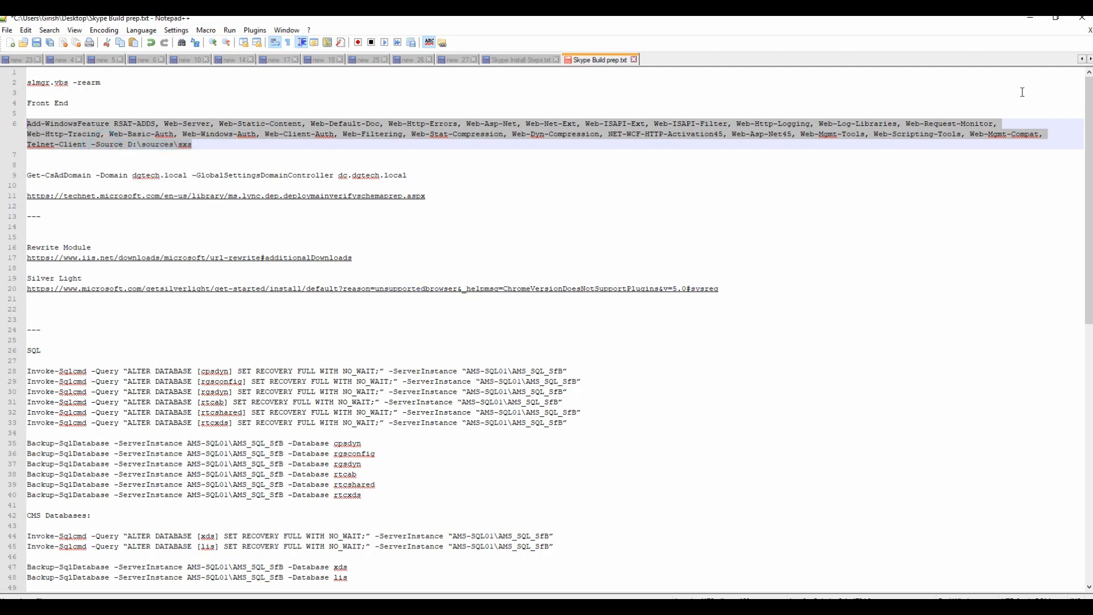
left_click(136, 606)
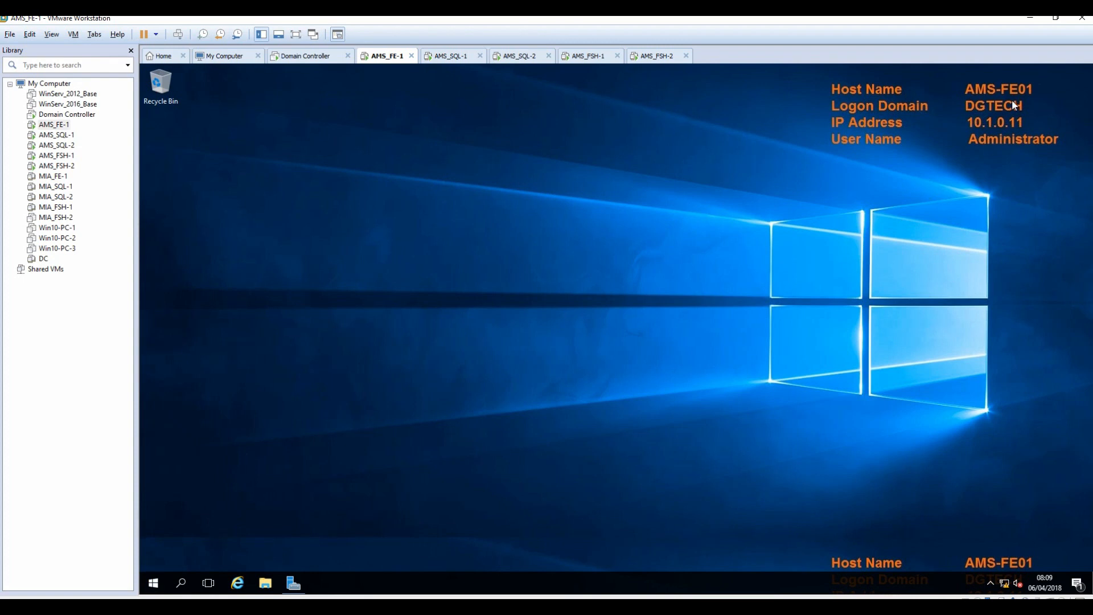
Run the pasted Add-WindowsFeature prerequisites command in Windows PowerShell on AMS-FE01.
left_click(153, 582)
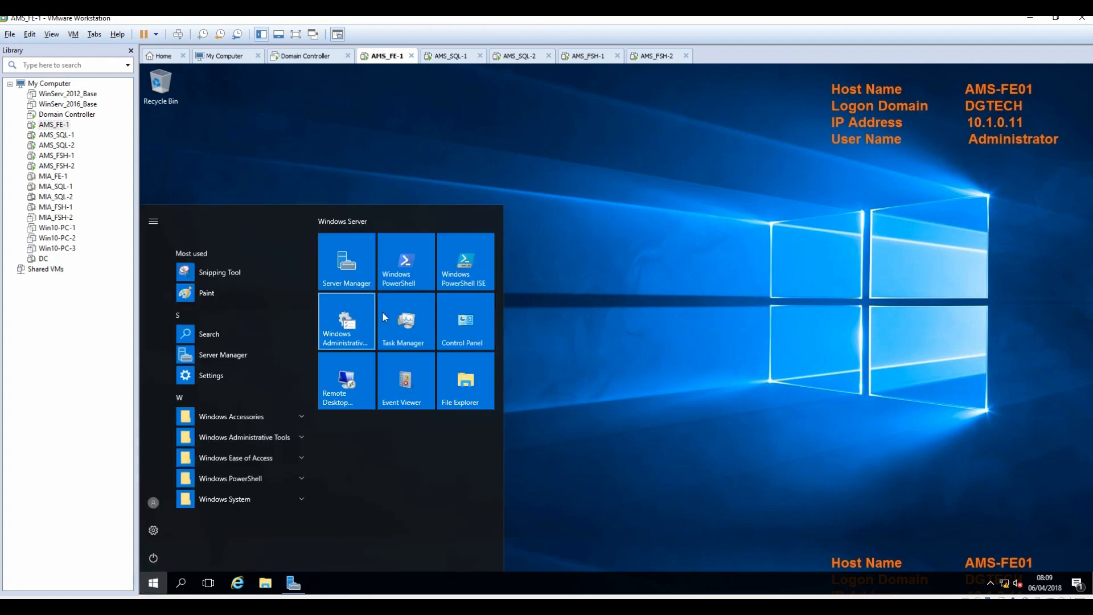
left_click(408, 273)
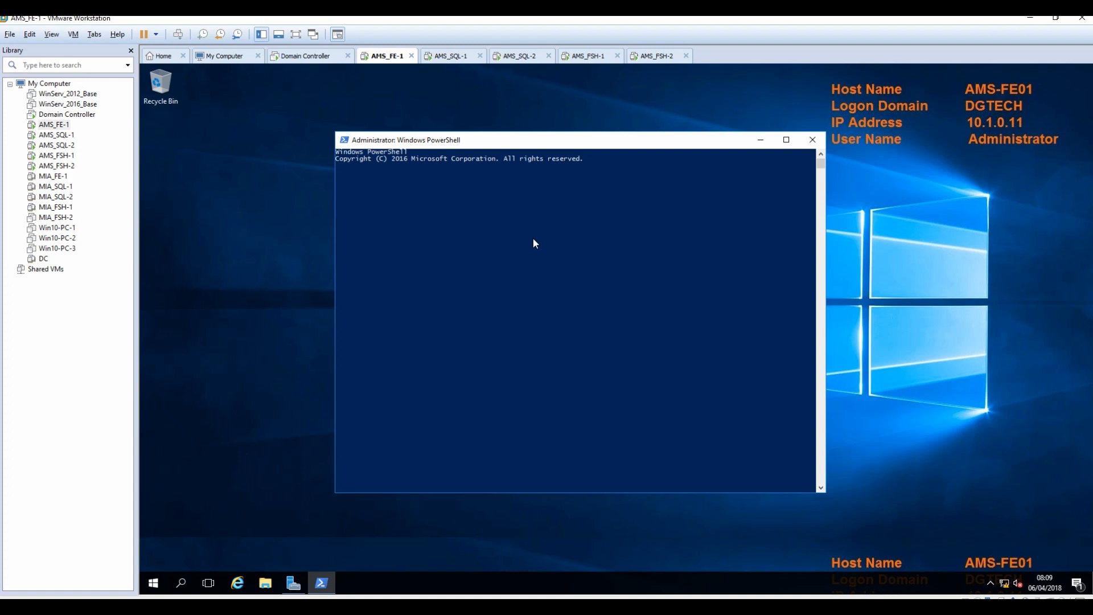
right_click(590, 256)
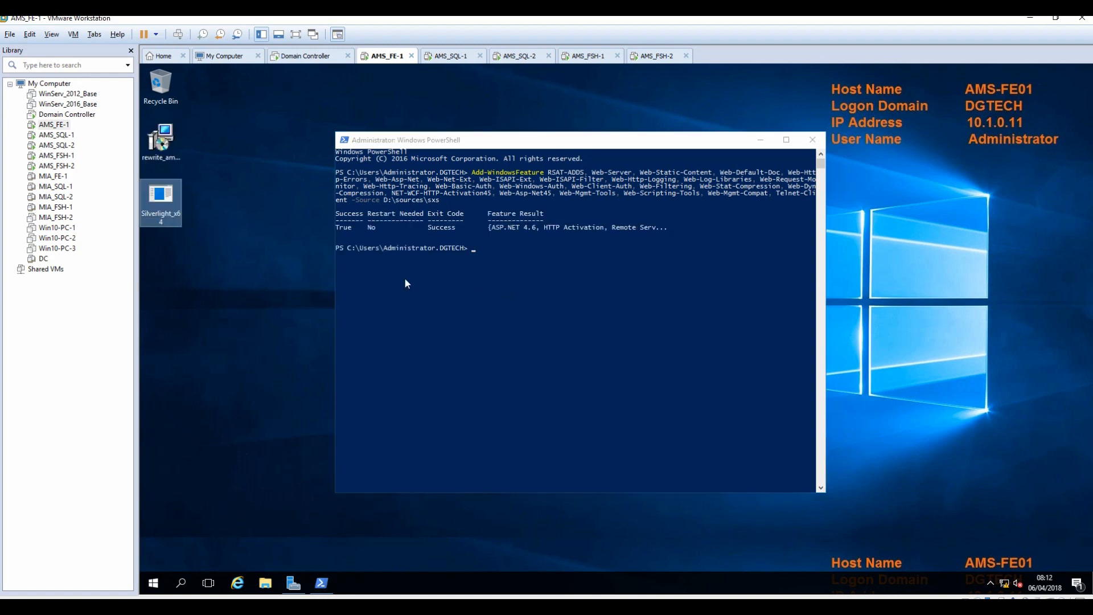
Restart the server with shutdown -r.
left_click(609, 316)
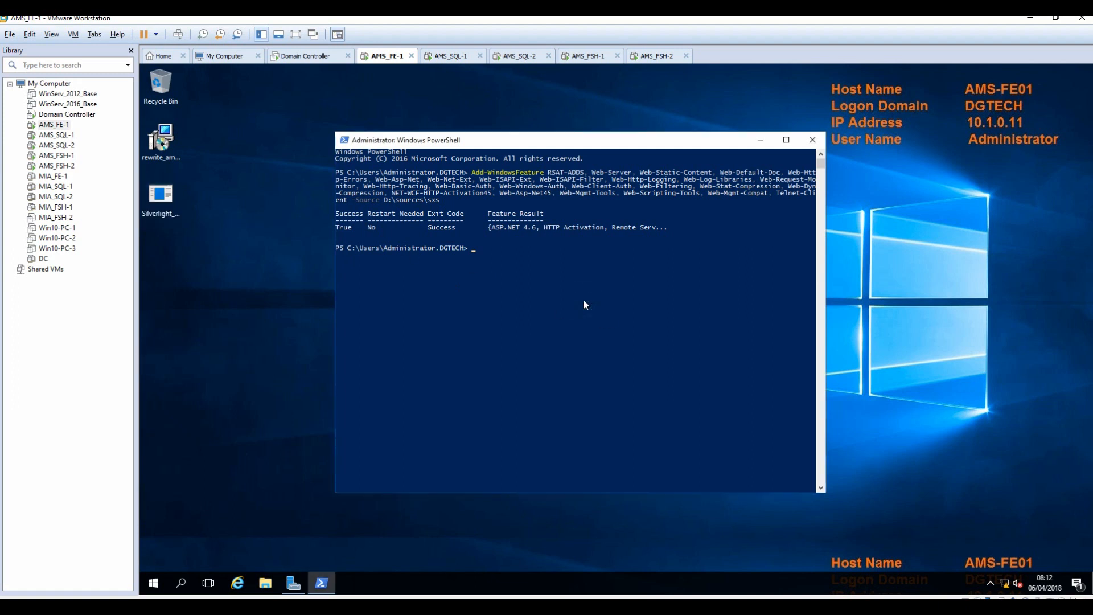
type("shutdown -r")
key("Return")
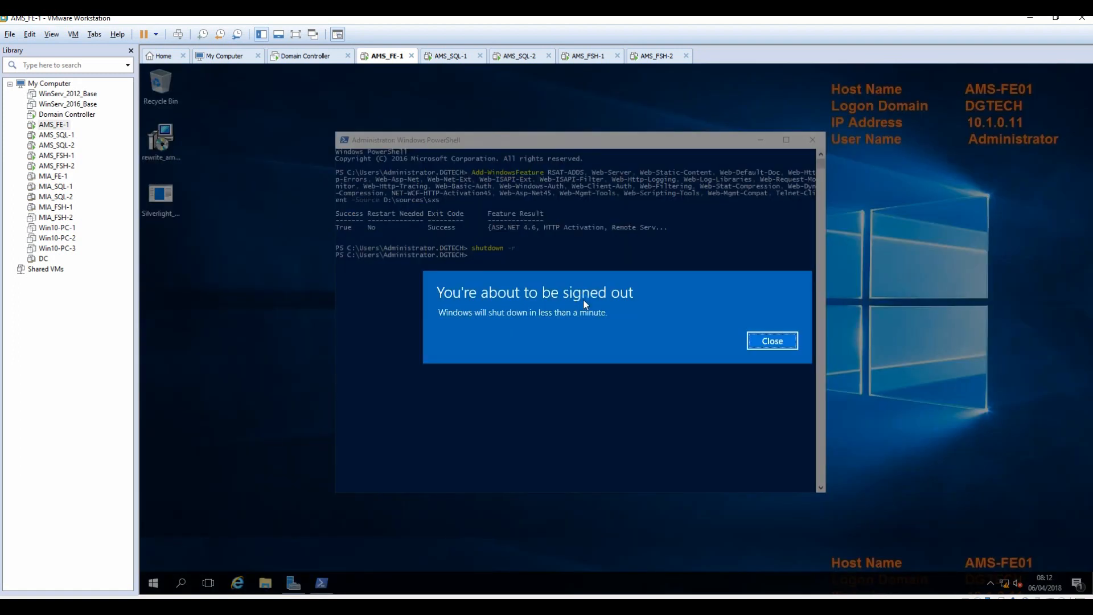
Mount the SfB_Server_2015 ISO on AMS_FE-1's CD/DVD (SATA) drive and clear the desktop.
left_click(774, 342)
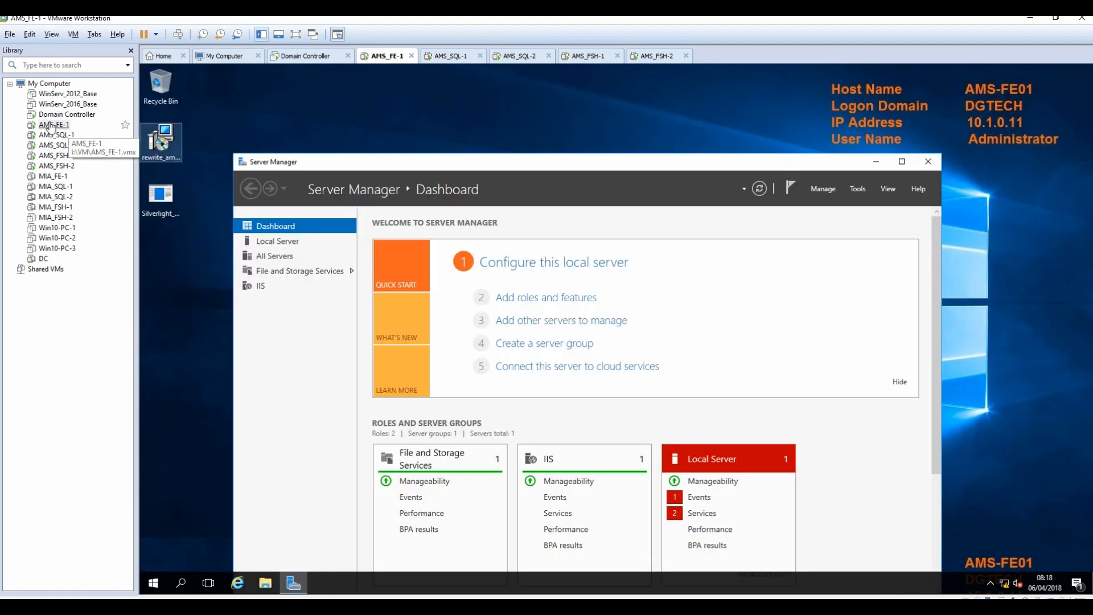
right_click(50, 127)
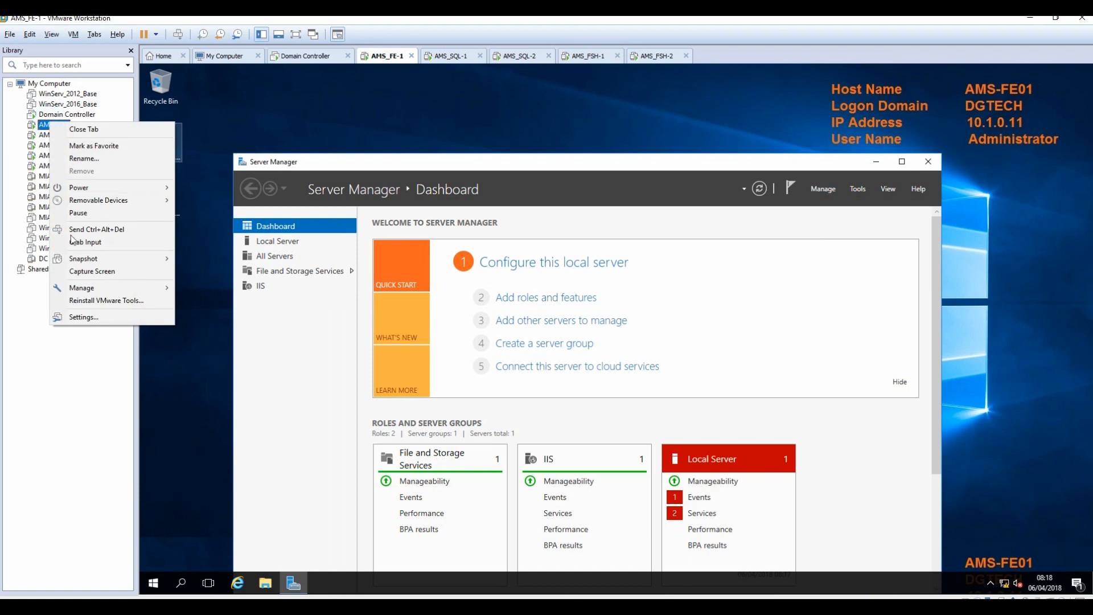
left_click(83, 317)
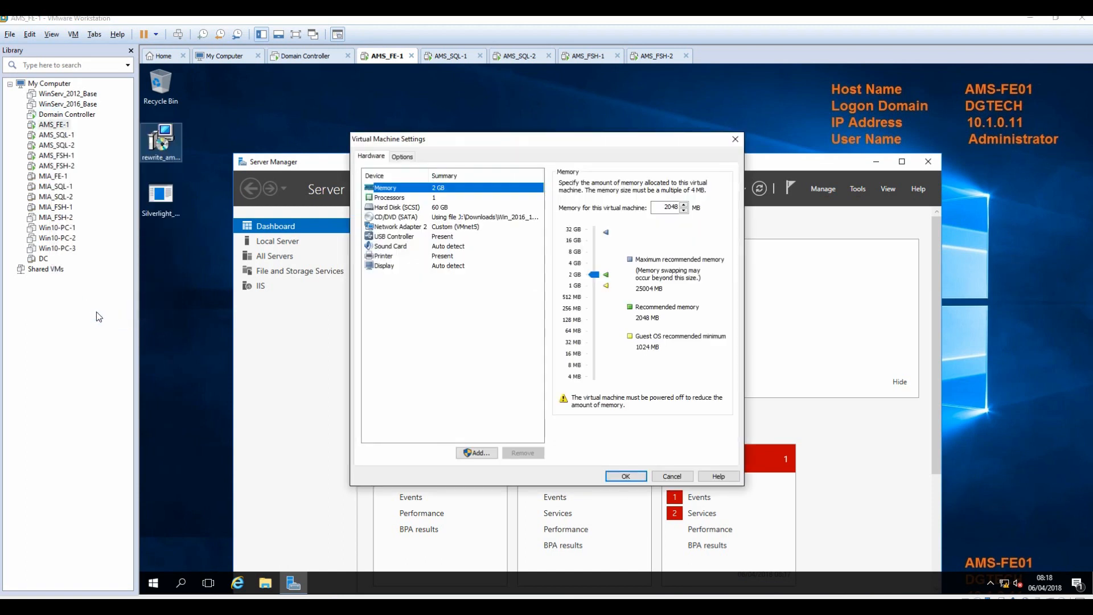
left_click(409, 219)
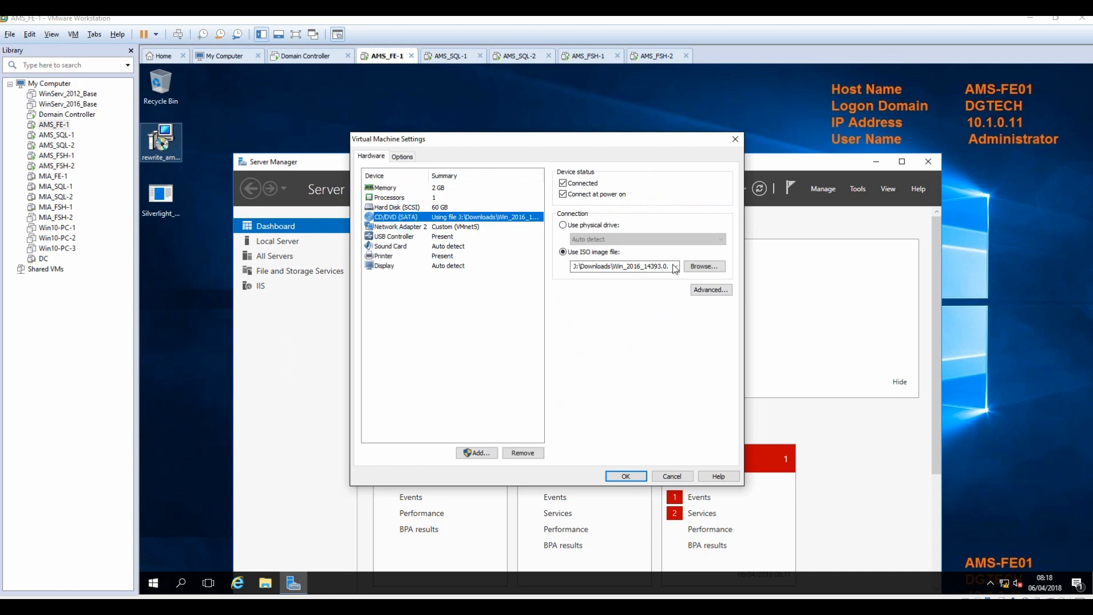
left_click(698, 269)
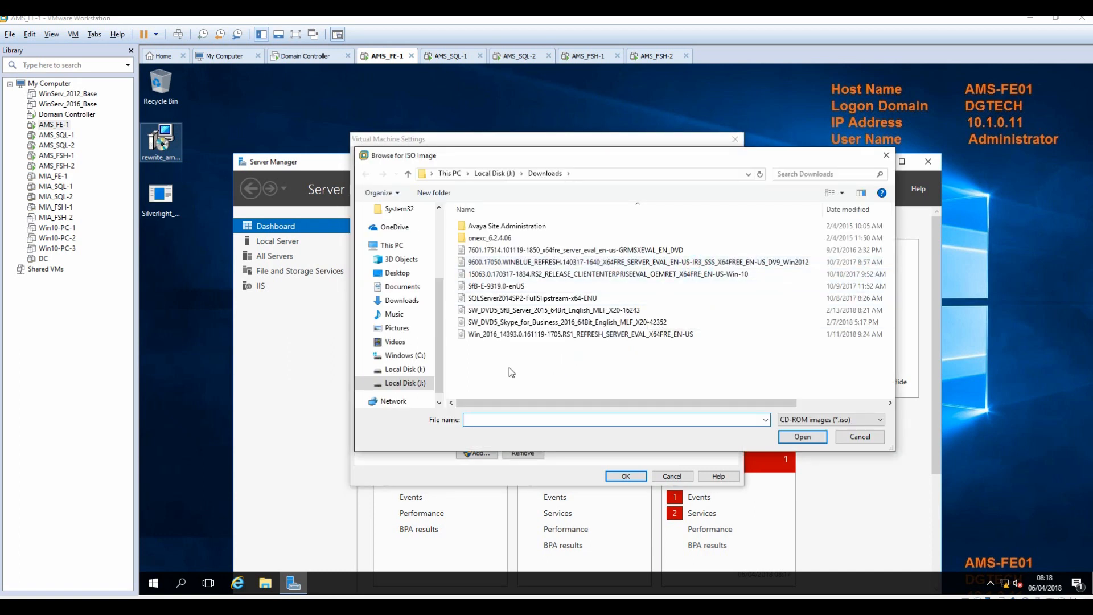
left_click(483, 312)
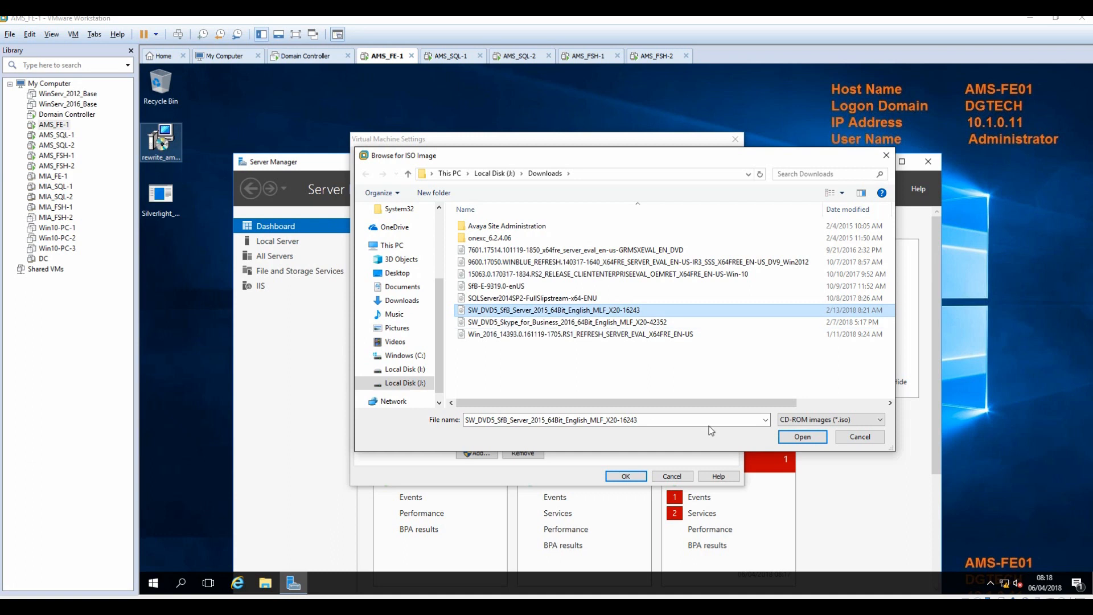
left_click(801, 438)
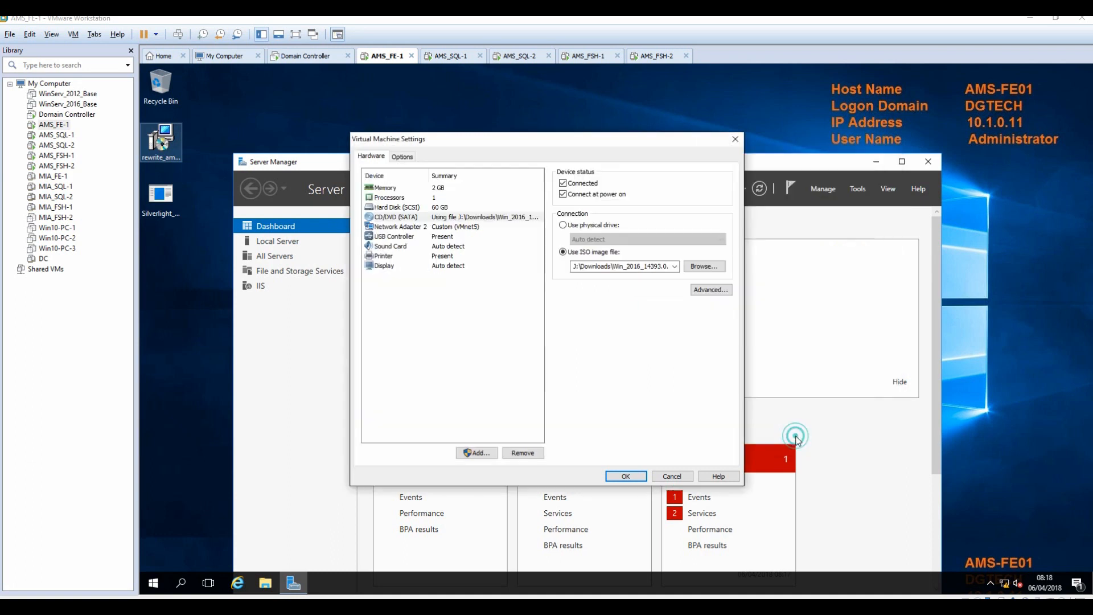
left_click(631, 476)
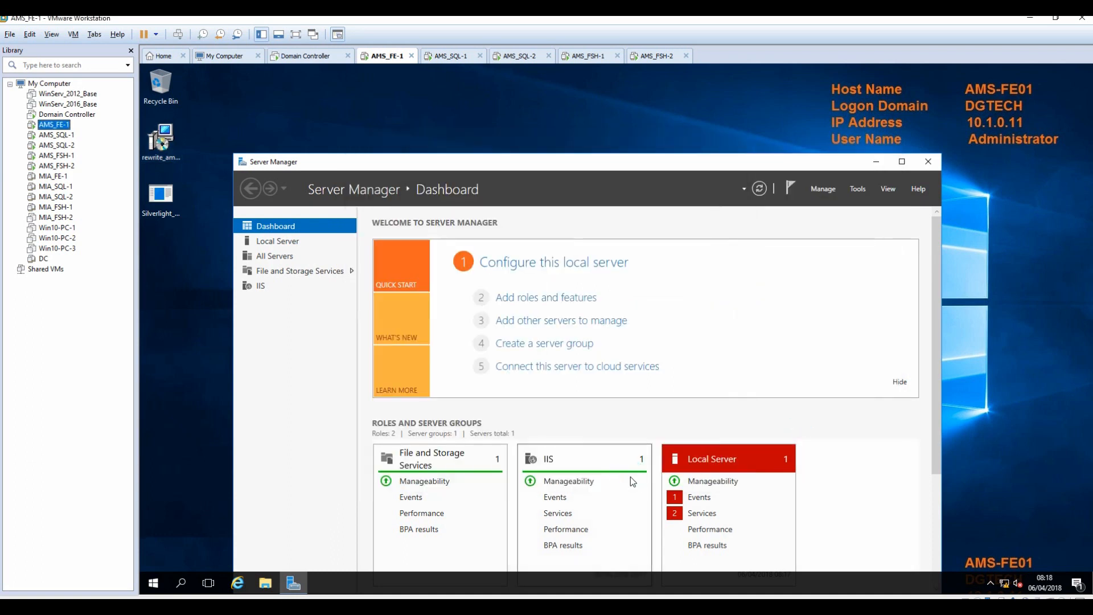
left_click(876, 162)
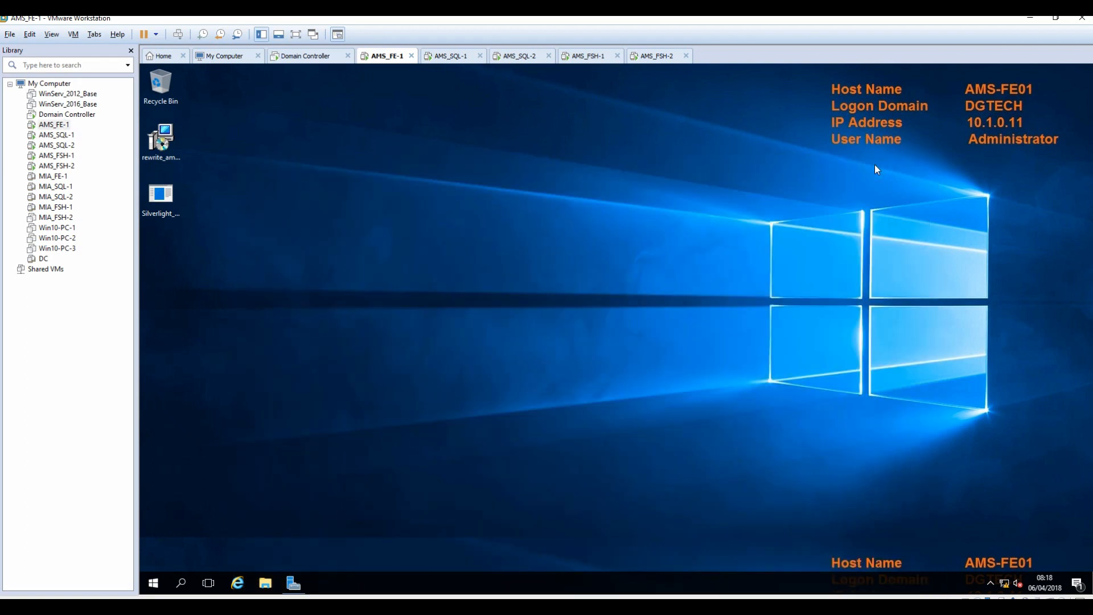
Launch Setup.exe from the Skype for Business DVD drive via AutoPlay.
key("super+e")
left_click(958, 525)
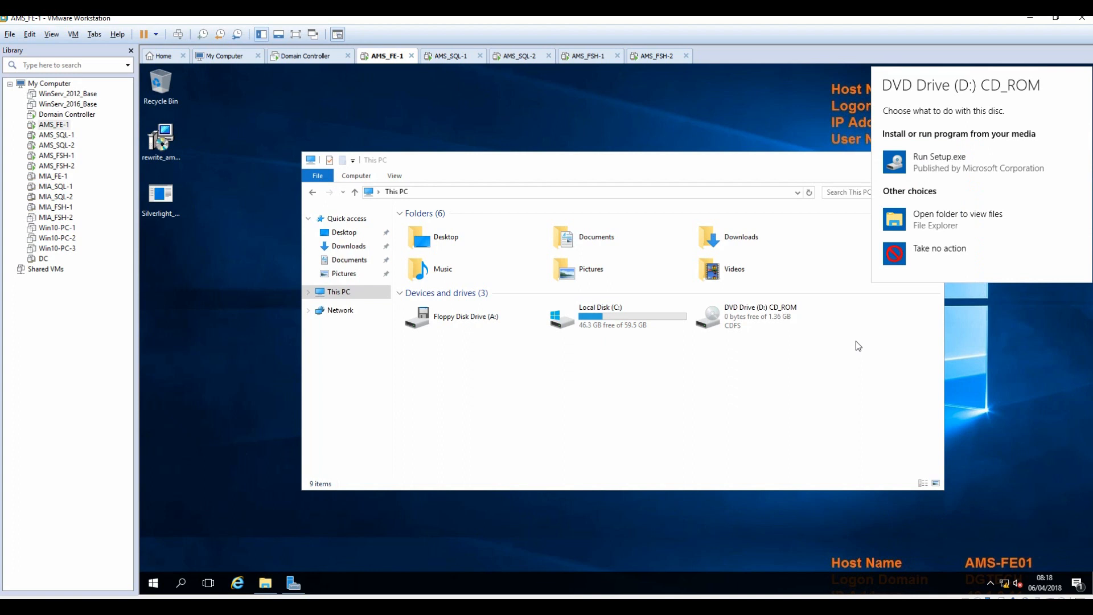
left_click(950, 158)
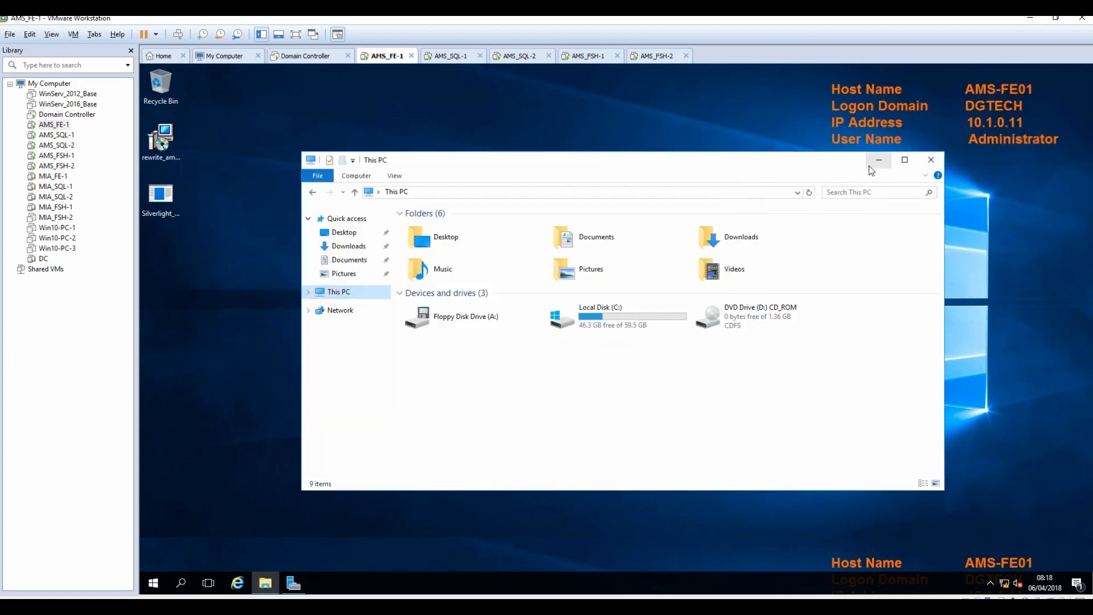
left_click(879, 160)
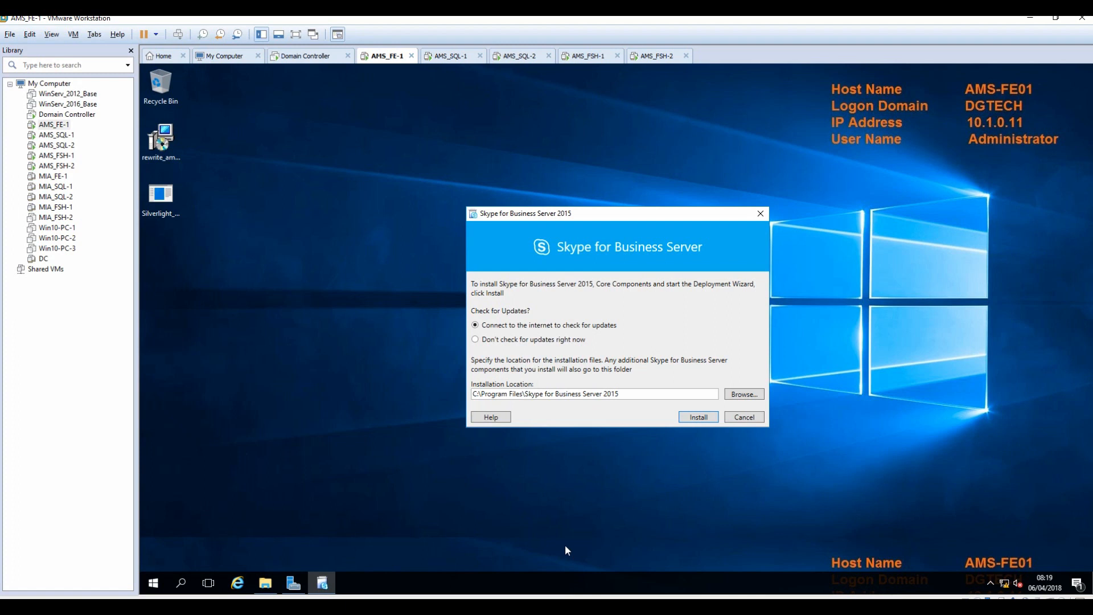
Install the core components without checking for updates, accepting the licence terms.
left_click(511, 340)
left_click(693, 419)
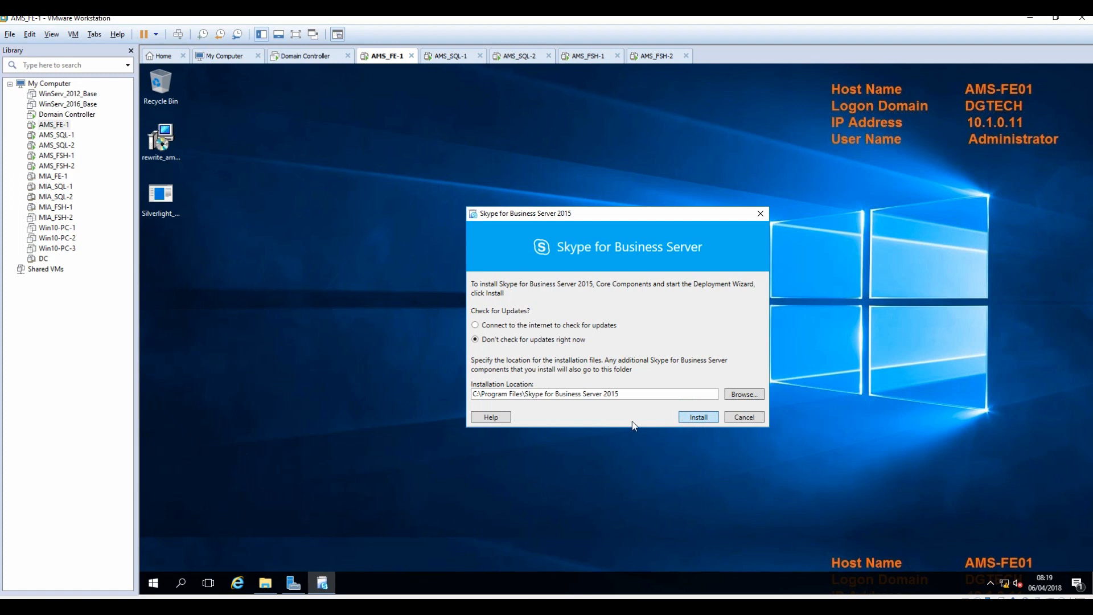
left_click(518, 400)
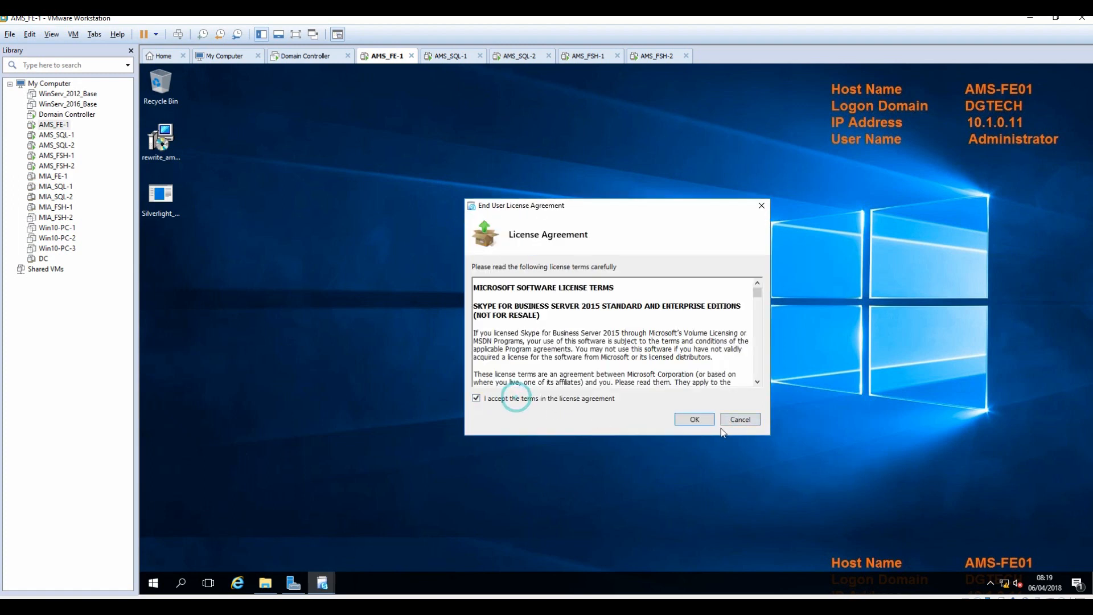
left_click(695, 419)
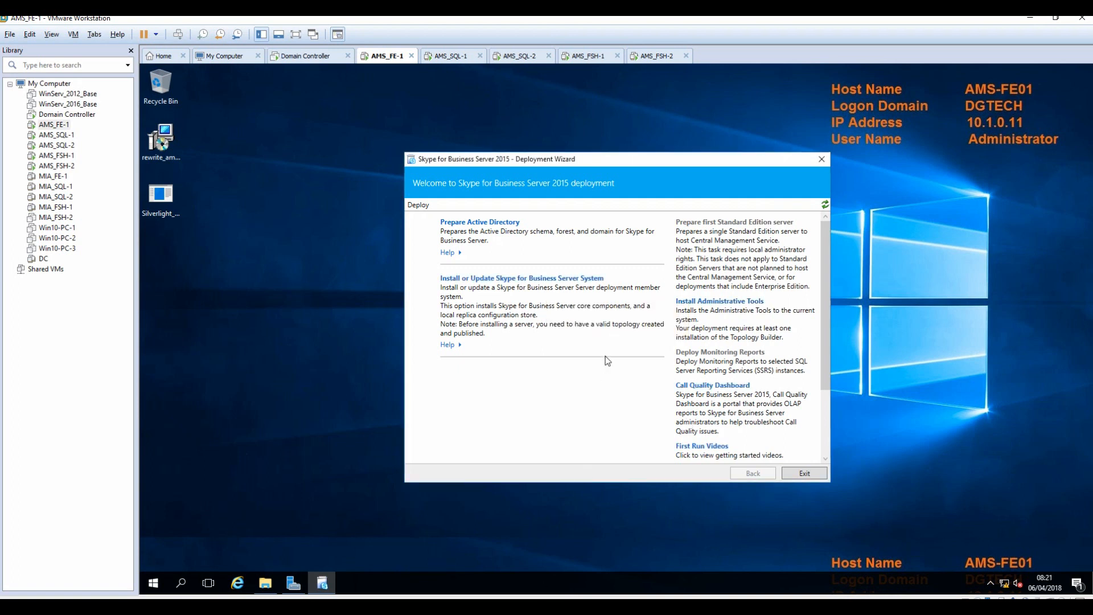
Run Install Administrative Tools in the Deployment Wizard through to Finish.
left_click(731, 302)
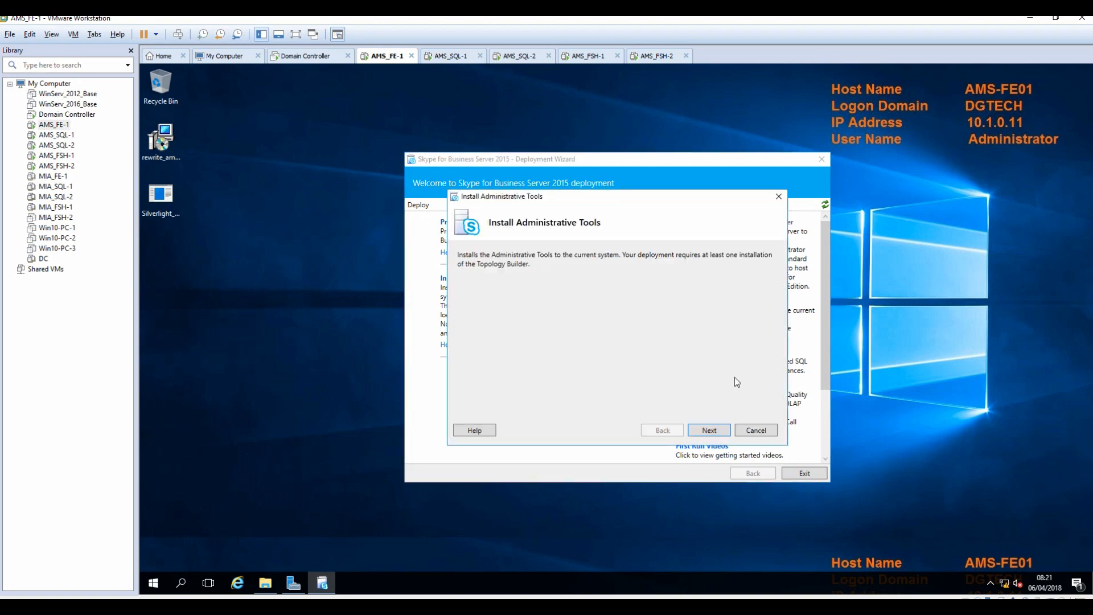
left_click(707, 428)
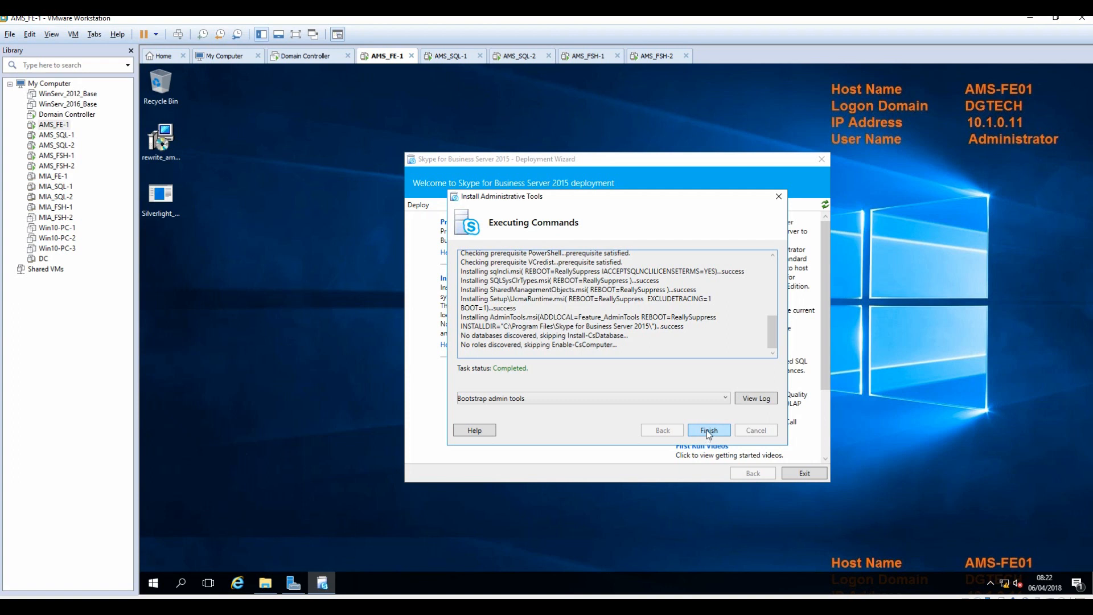
left_click(708, 432)
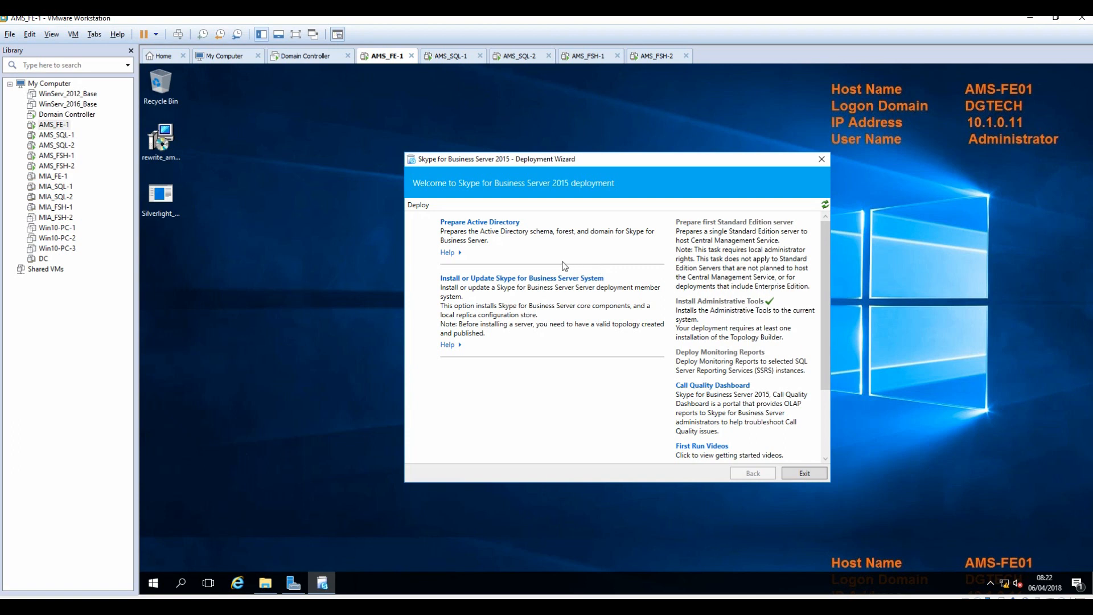
Run Step 1 Prepare Schema under Prepare Active Directory until Install-CSAdServerSchema completes.
left_click(476, 226)
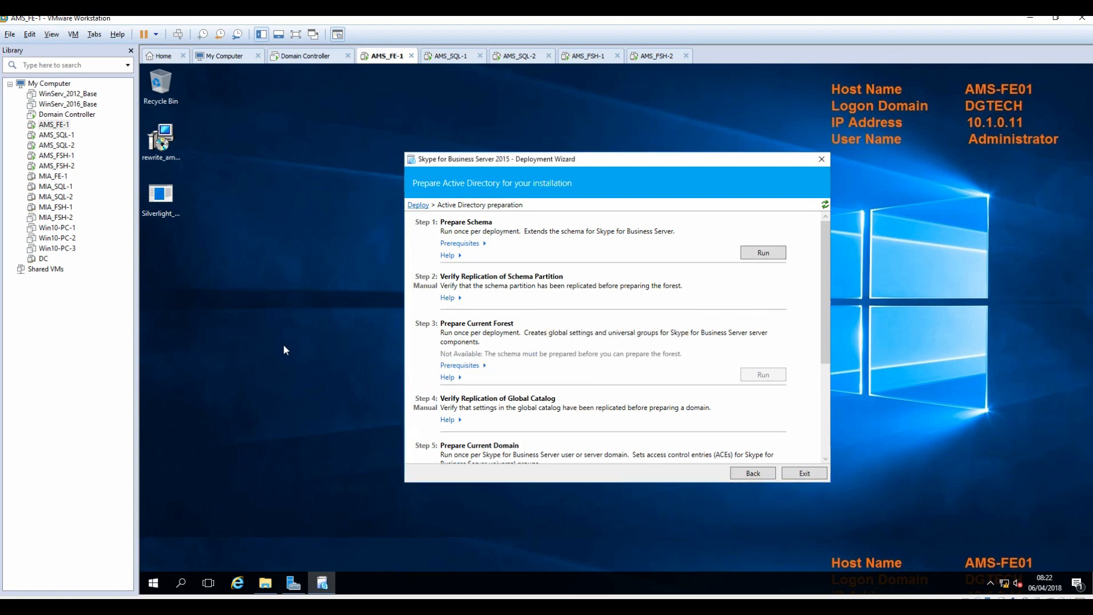
left_click(464, 245)
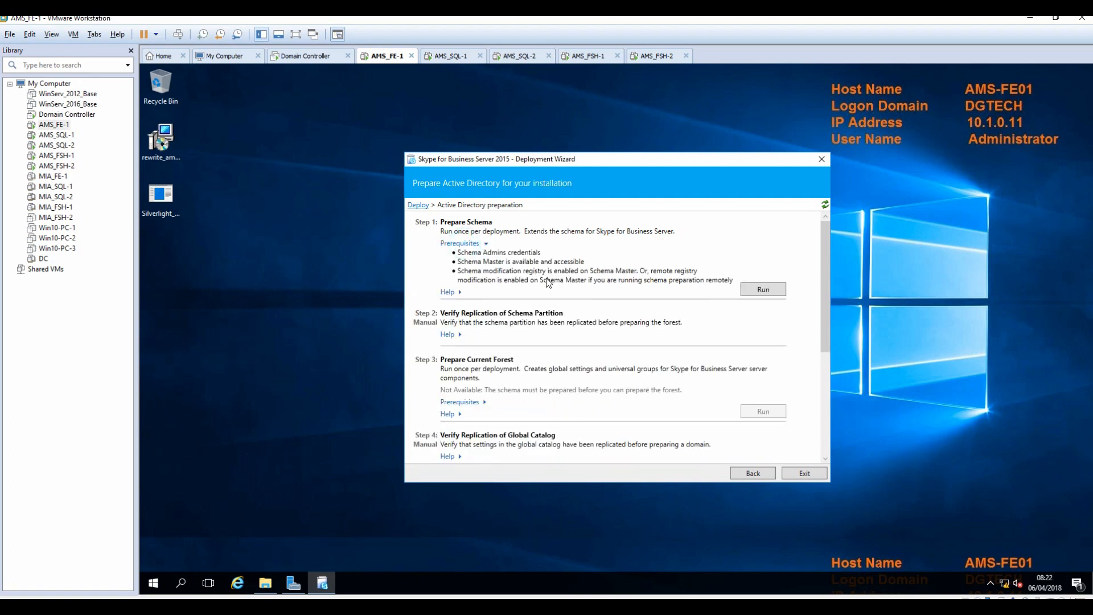
left_click(758, 290)
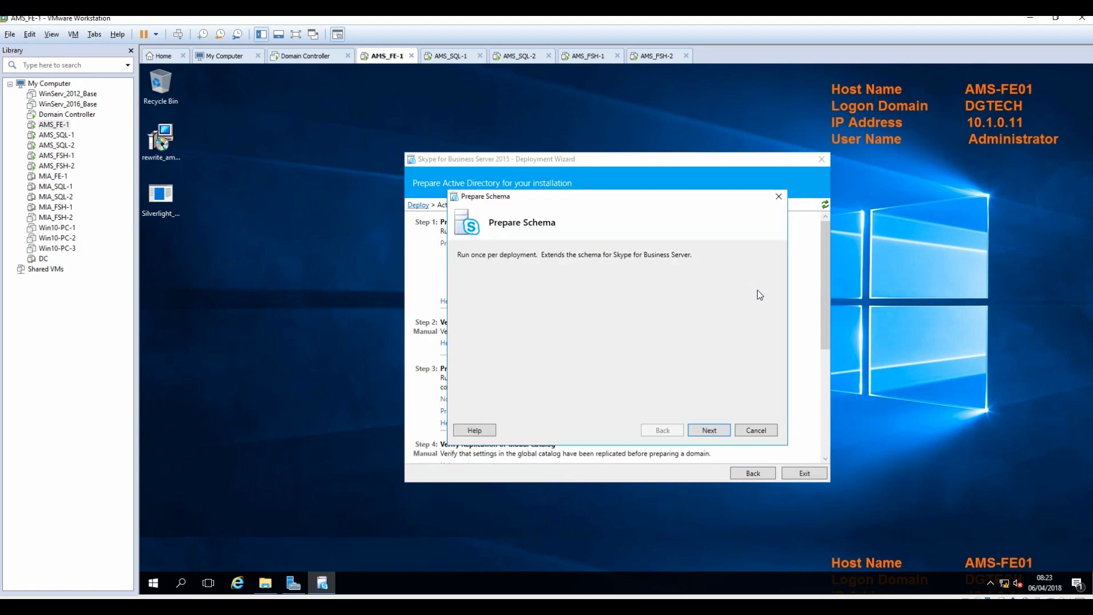
left_click(710, 431)
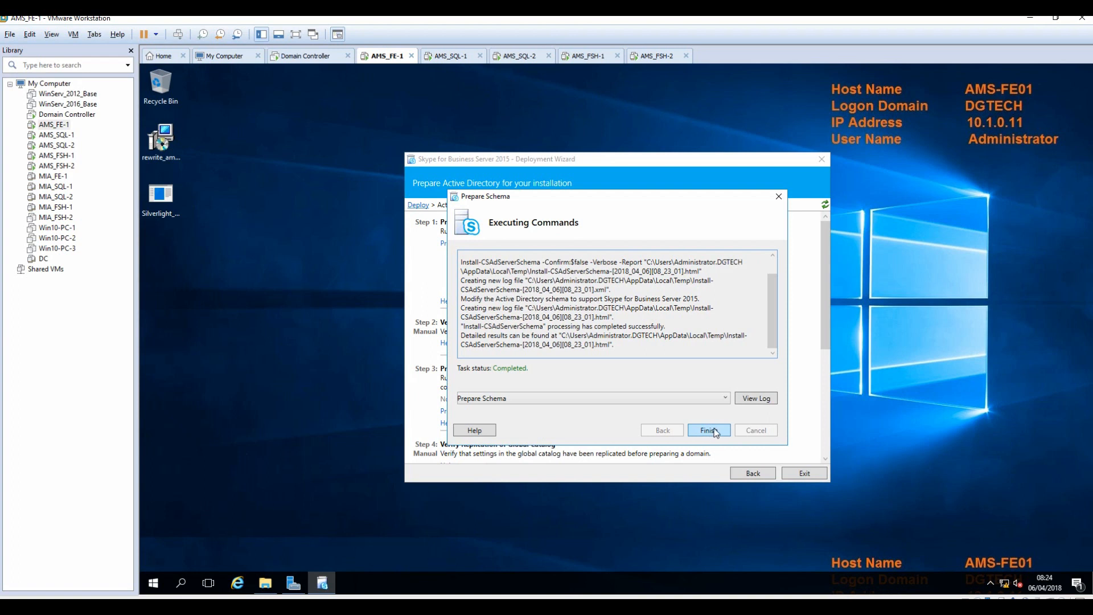
left_click(709, 430)
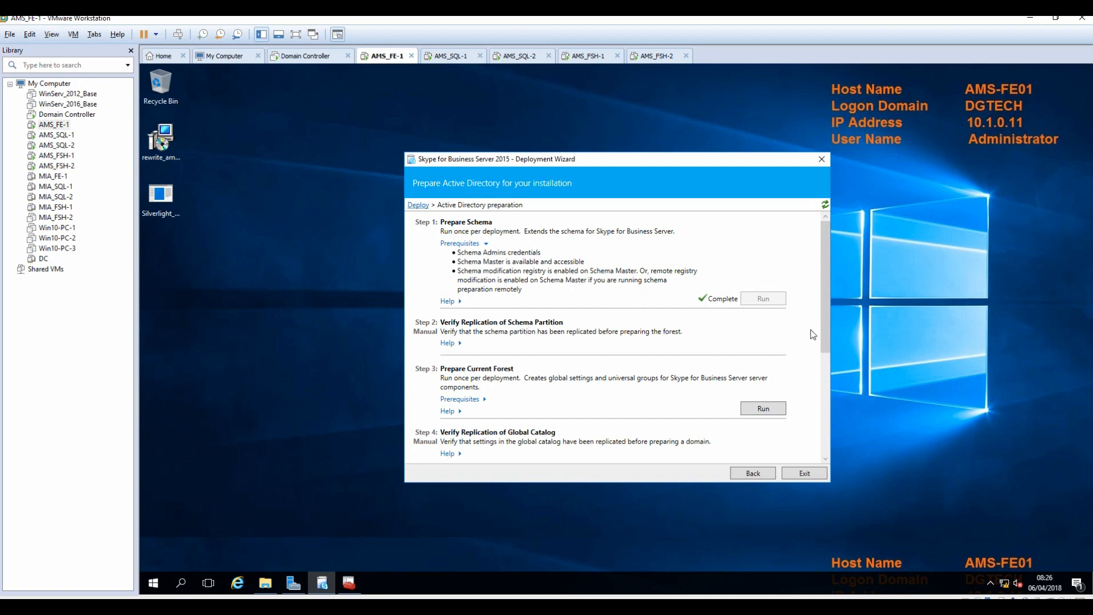
Run Prepare Current Forest with the Local domain until Enable-CSAdForest completes.
left_click_drag(827, 313, 822, 347)
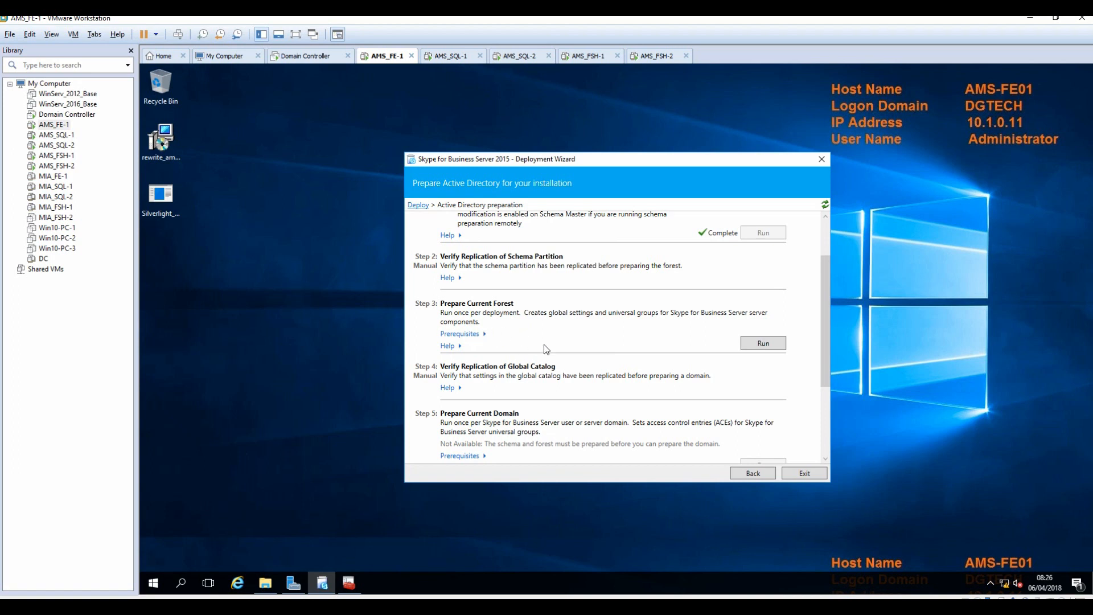
left_click(457, 335)
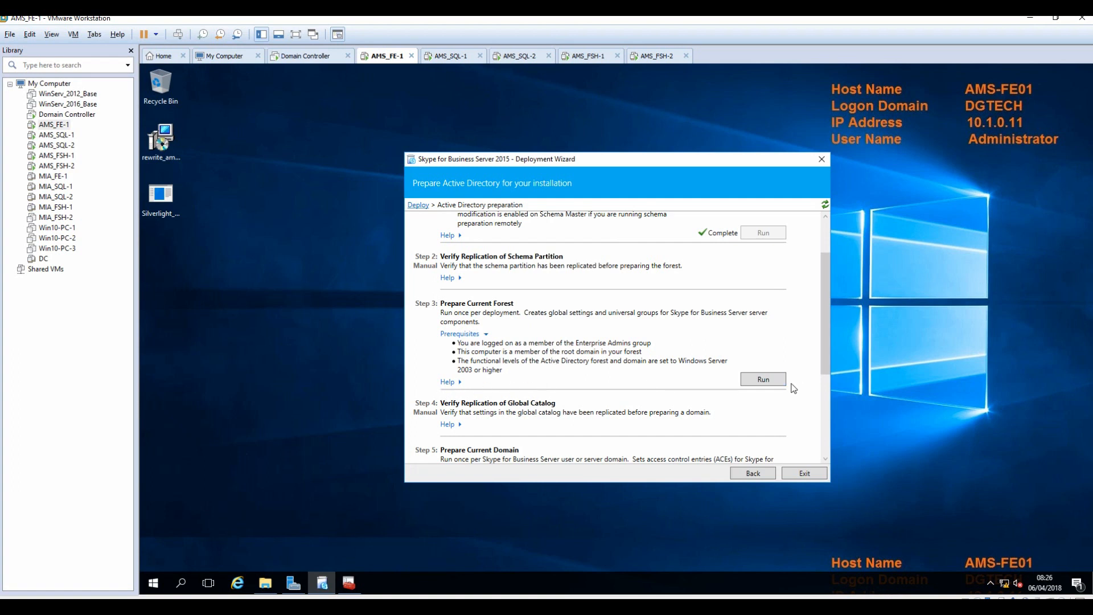
left_click(759, 380)
left_click(700, 434)
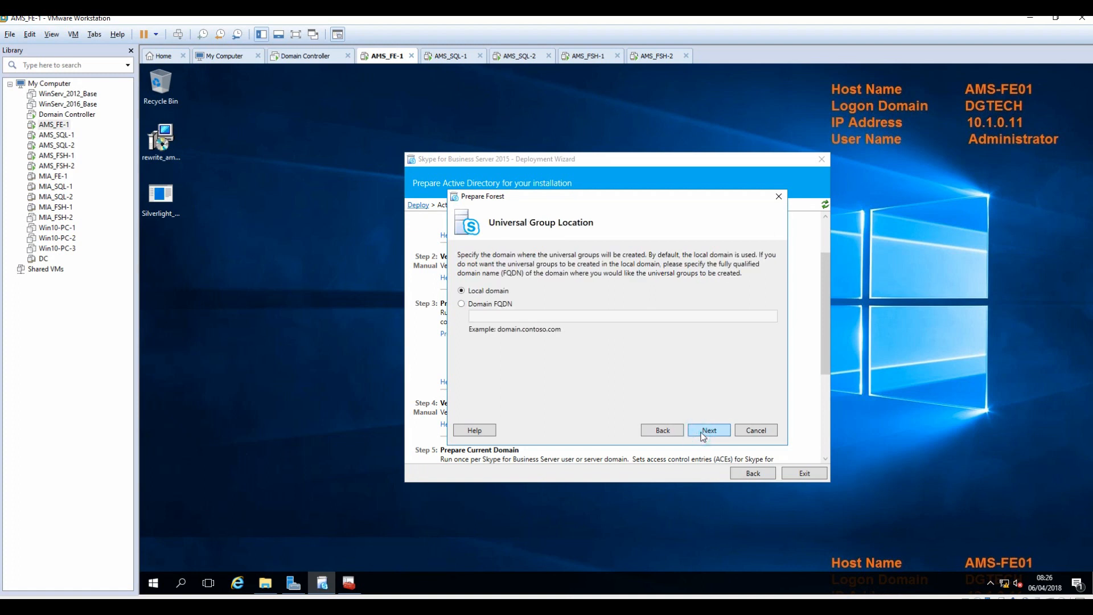
left_click(702, 434)
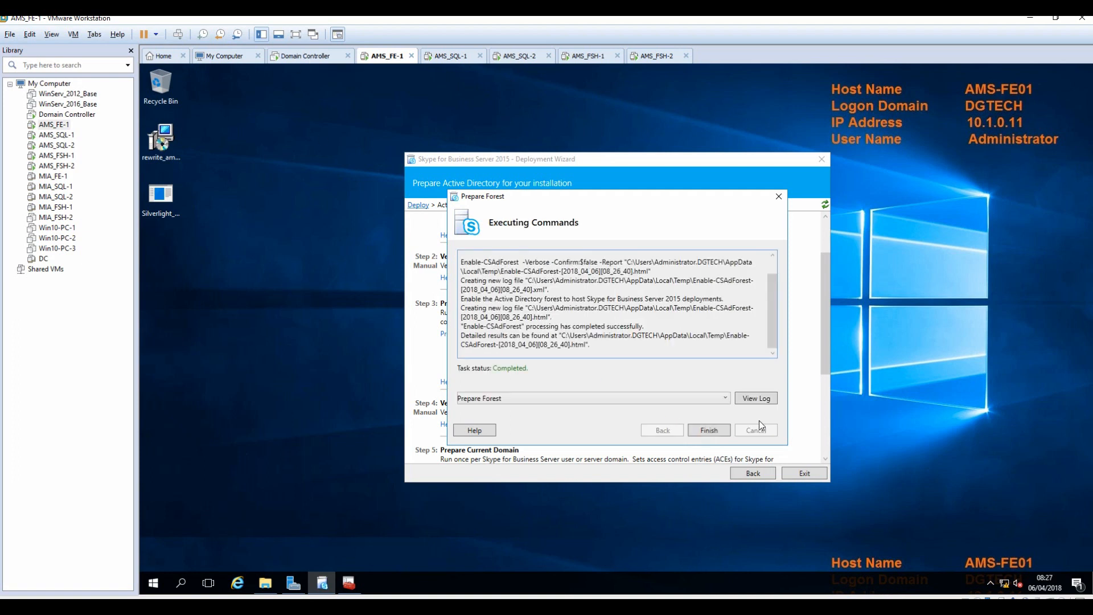
left_click(712, 432)
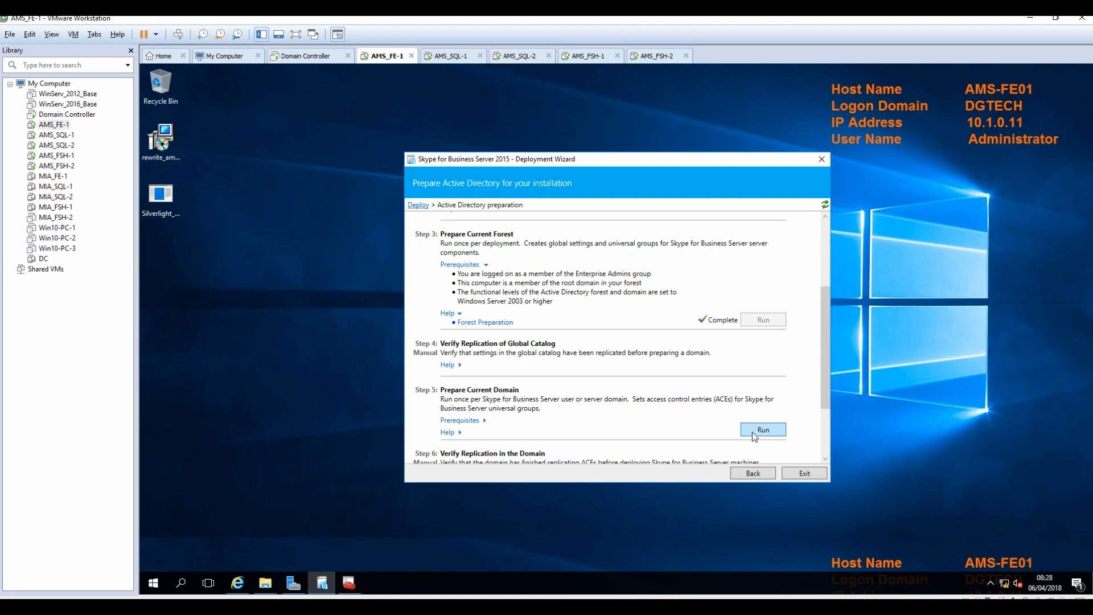
left_click_drag(828, 360, 247, 101)
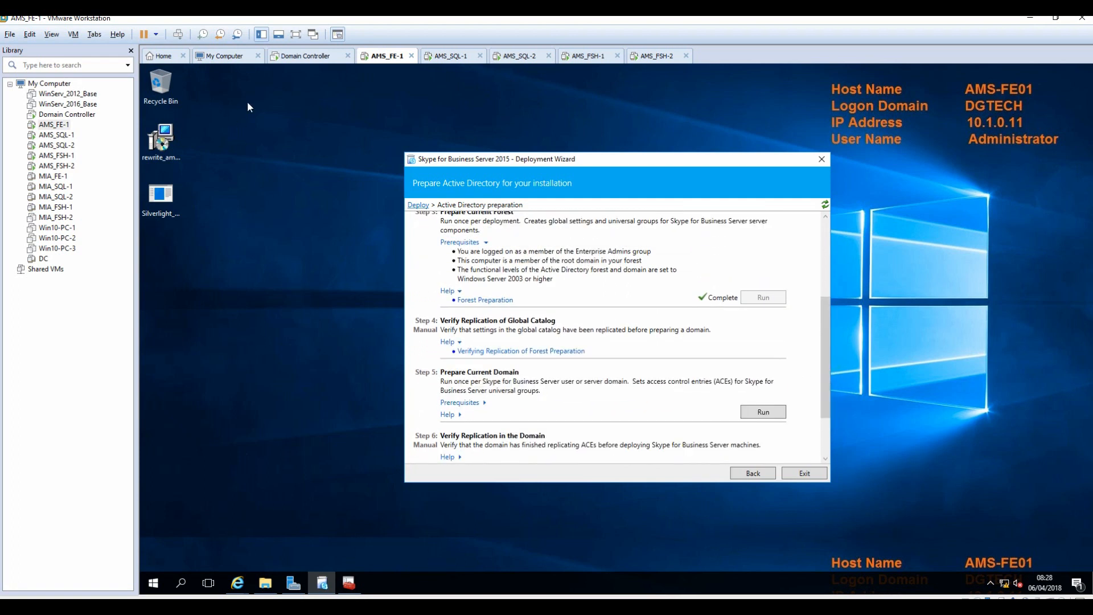
Check the new CS groups on the domain controller, then run Step 5 Prepare Current Domain.
left_click(313, 56)
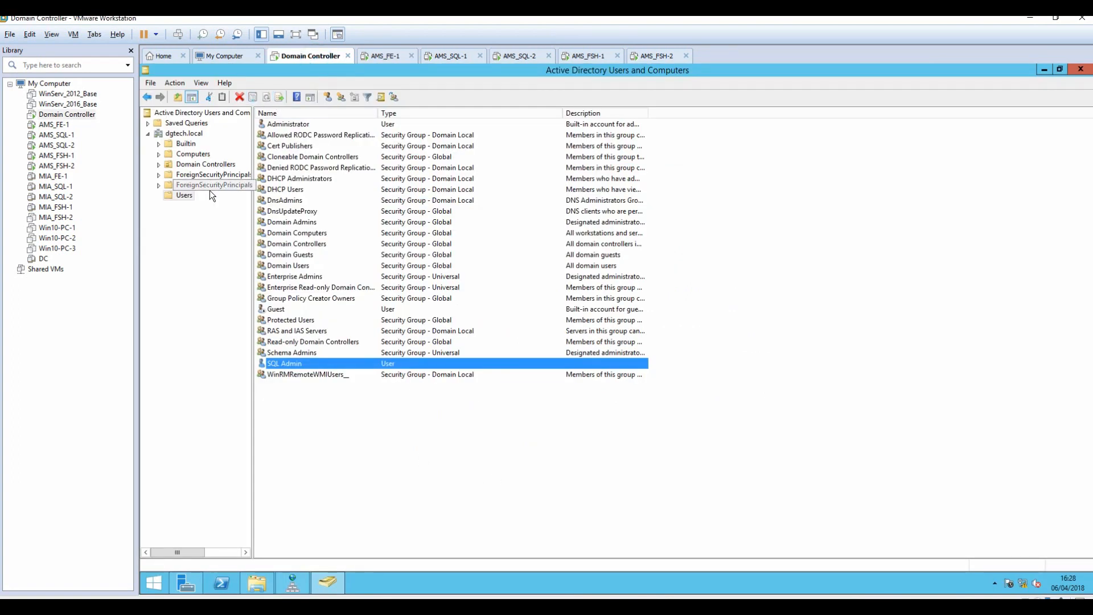
left_click(183, 196)
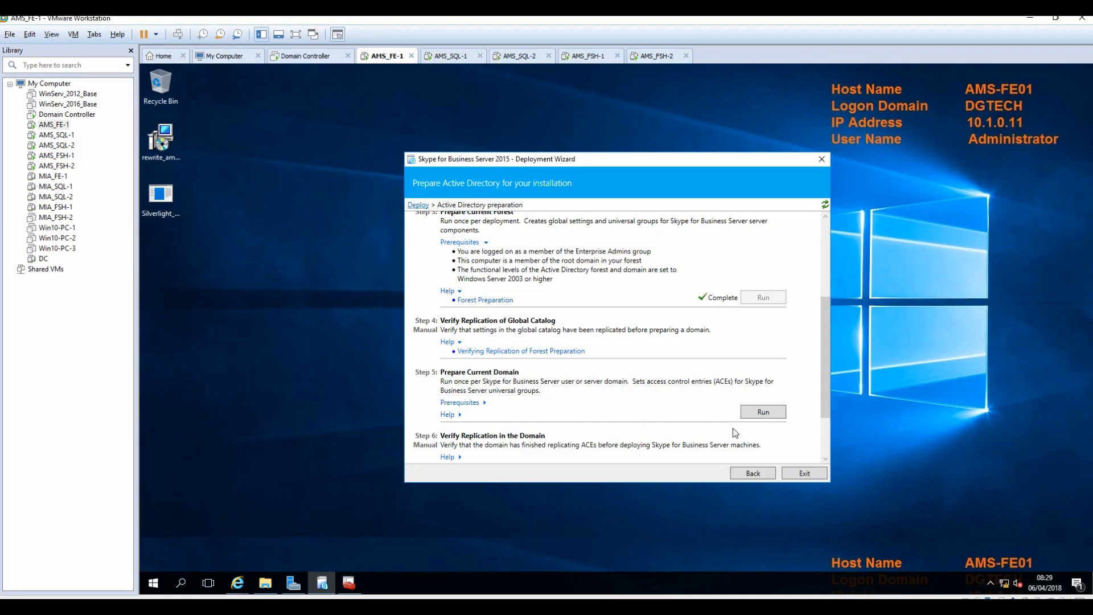
left_click(768, 415)
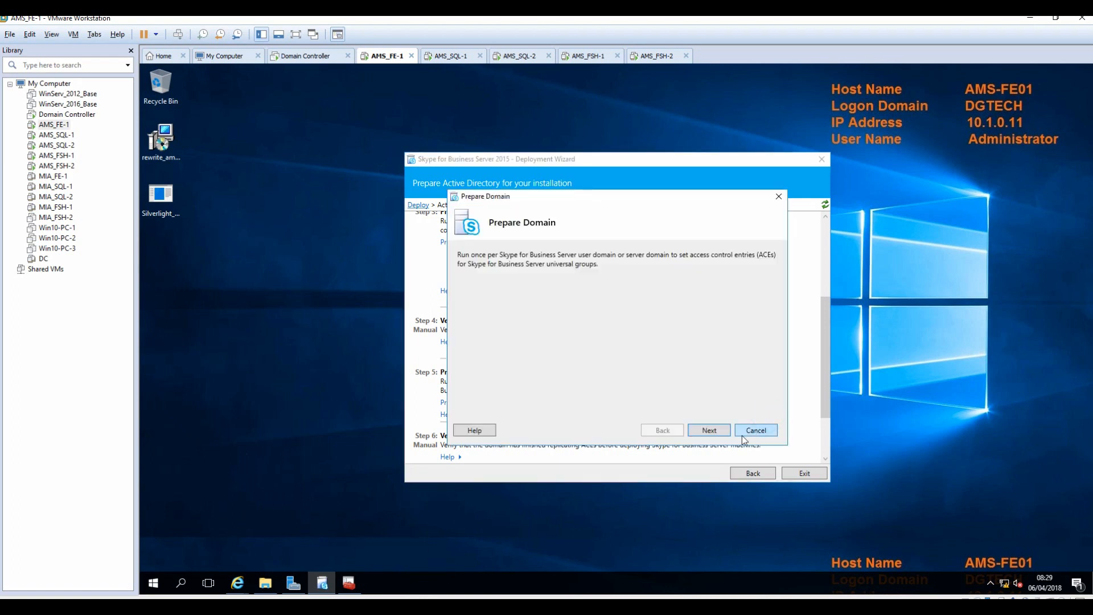
left_click(715, 433)
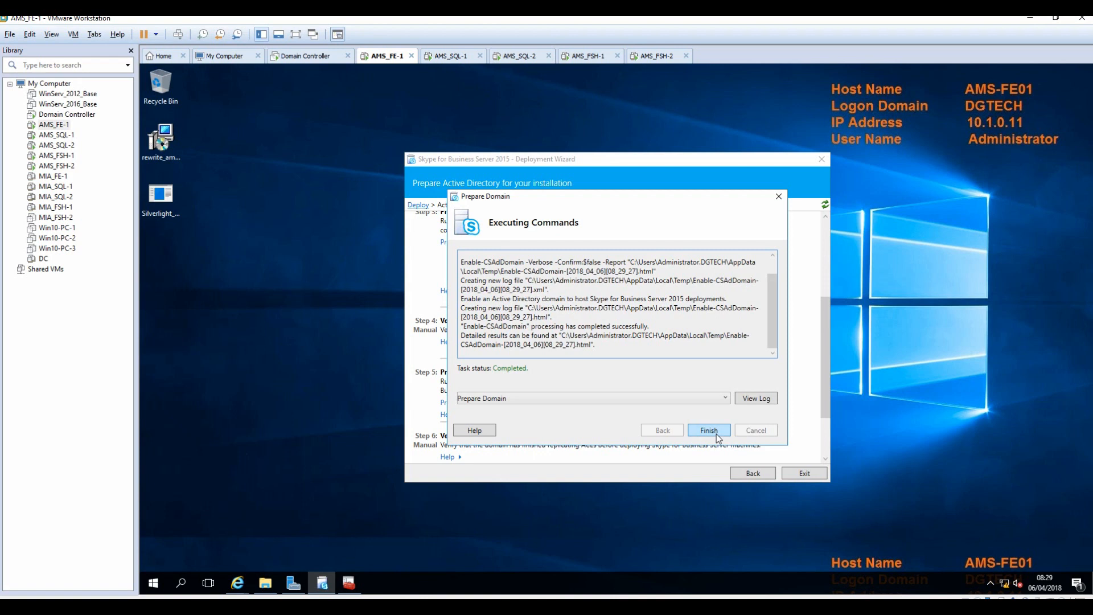
left_click(712, 431)
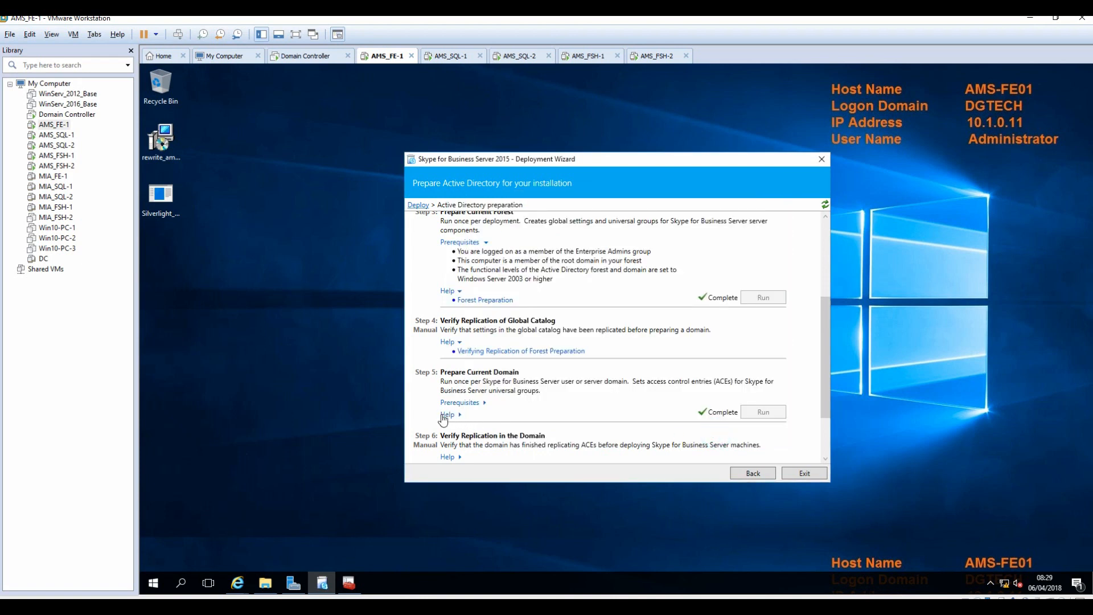
Expand Step 5's prerequisites and help links.
left_click(455, 403)
scroll(513, 406, "down", 2)
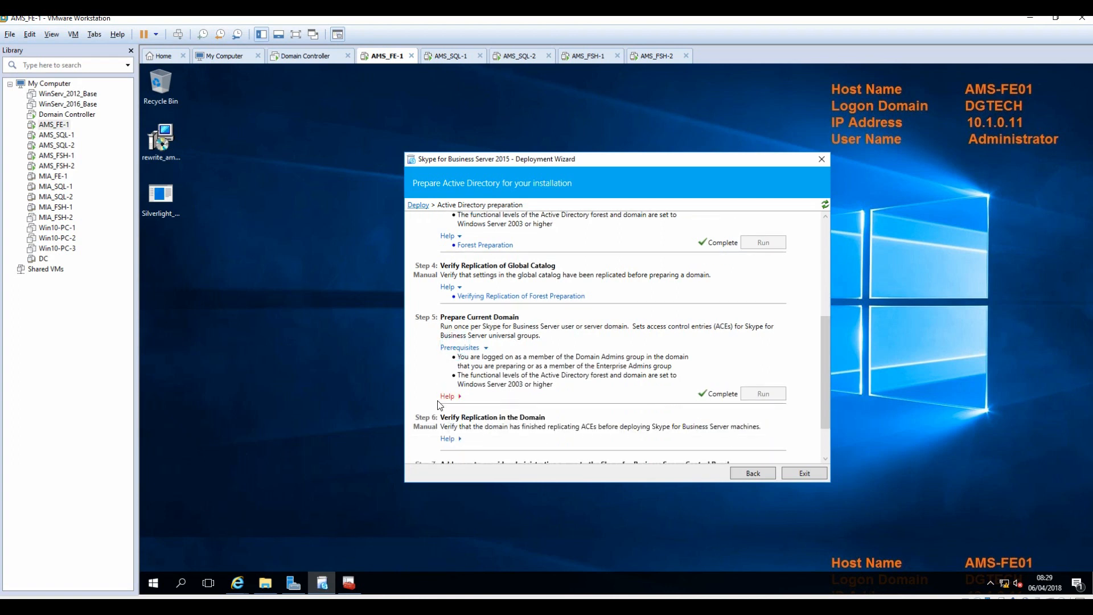
left_click(447, 396)
Open the Domain Preparation help article, then launch Windows PowerShell on AMS-FE01.
left_click(487, 406)
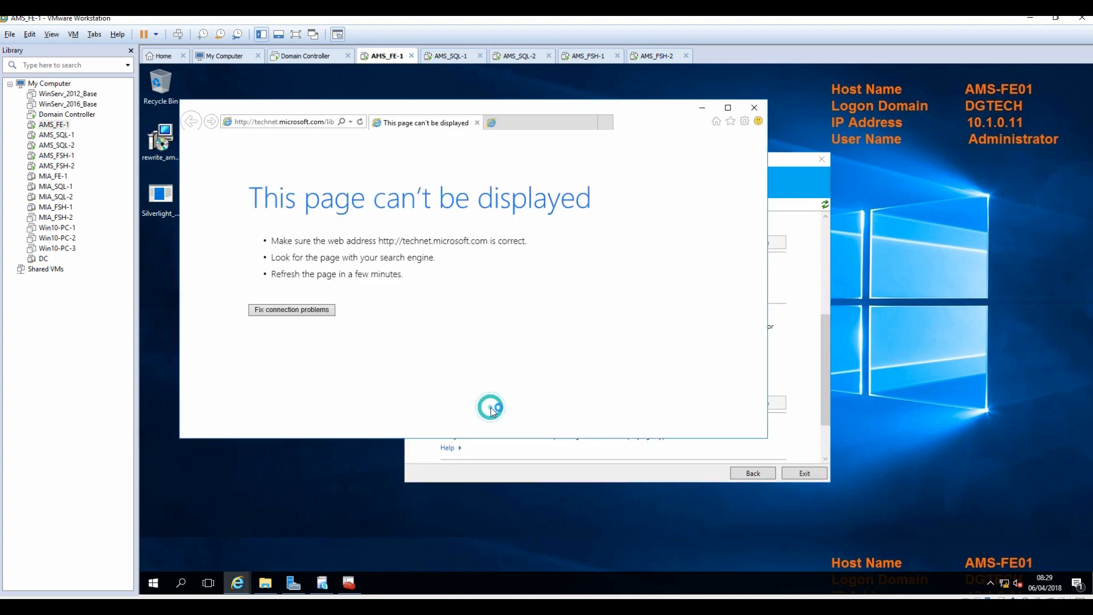
left_click(311, 123)
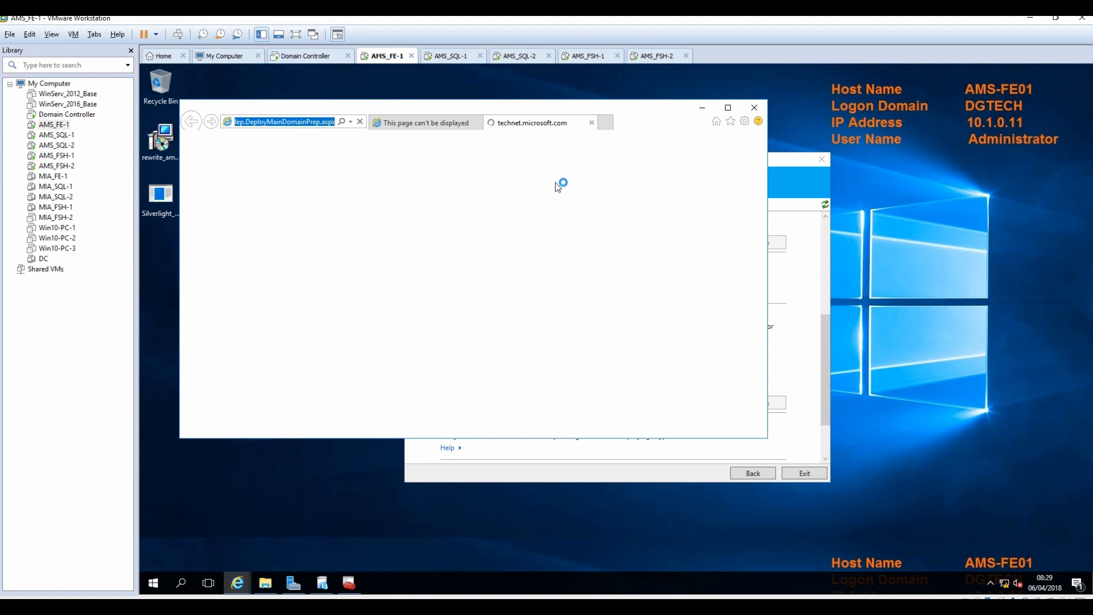
left_click(702, 108)
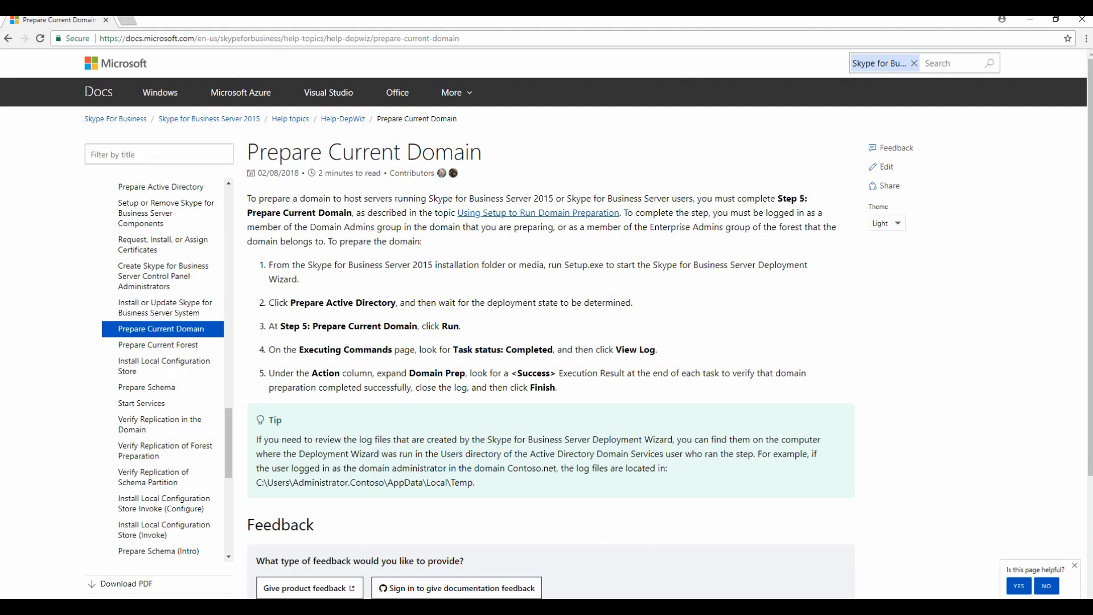
mouse_move(601, 607)
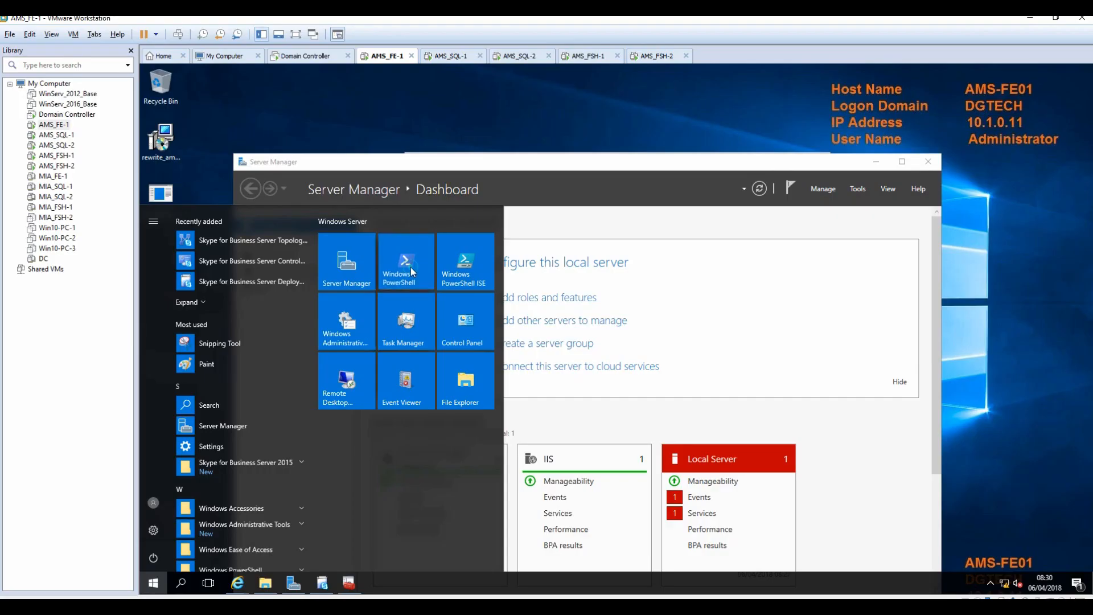
left_click(411, 268)
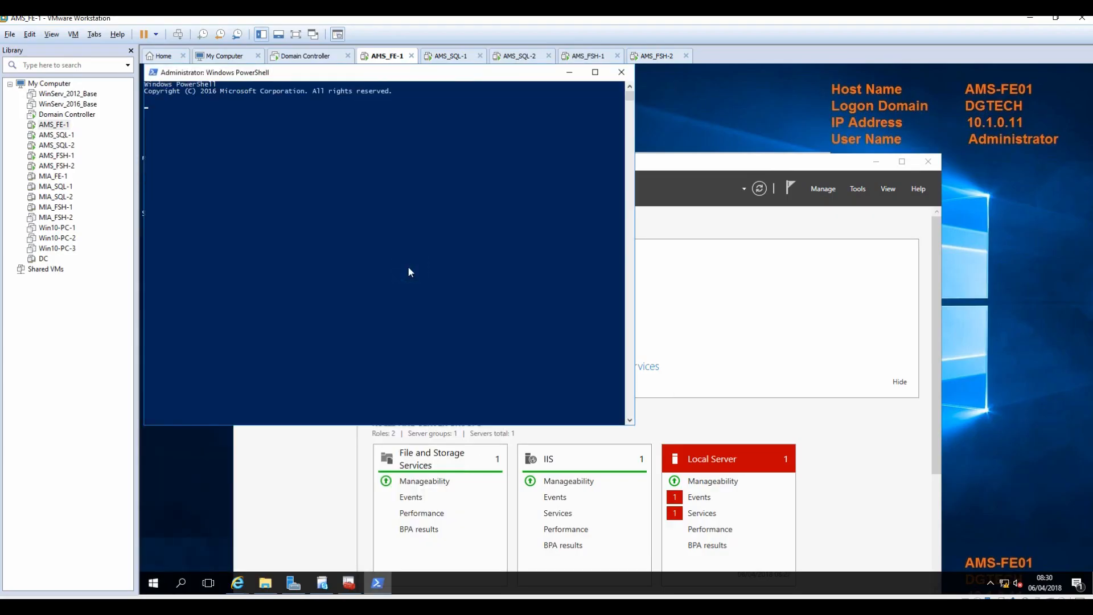
Run Get-CsAdDomain for dgtech.local to confirm LC_DOMAINSETTINGS_STATE_READY, then bring the wizard forward.
right_click(408, 267)
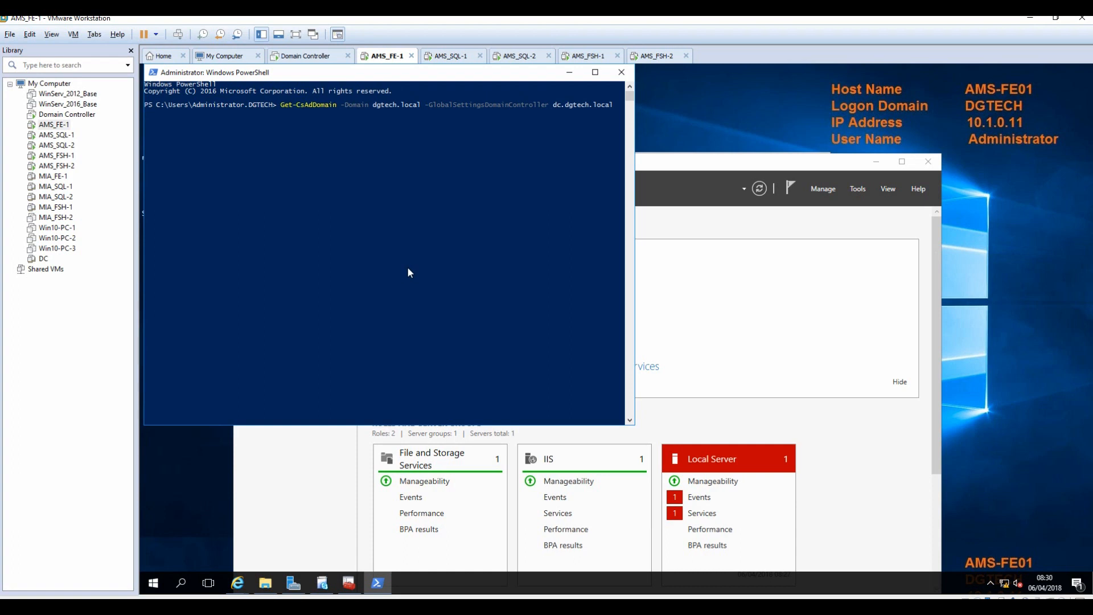
key("Return")
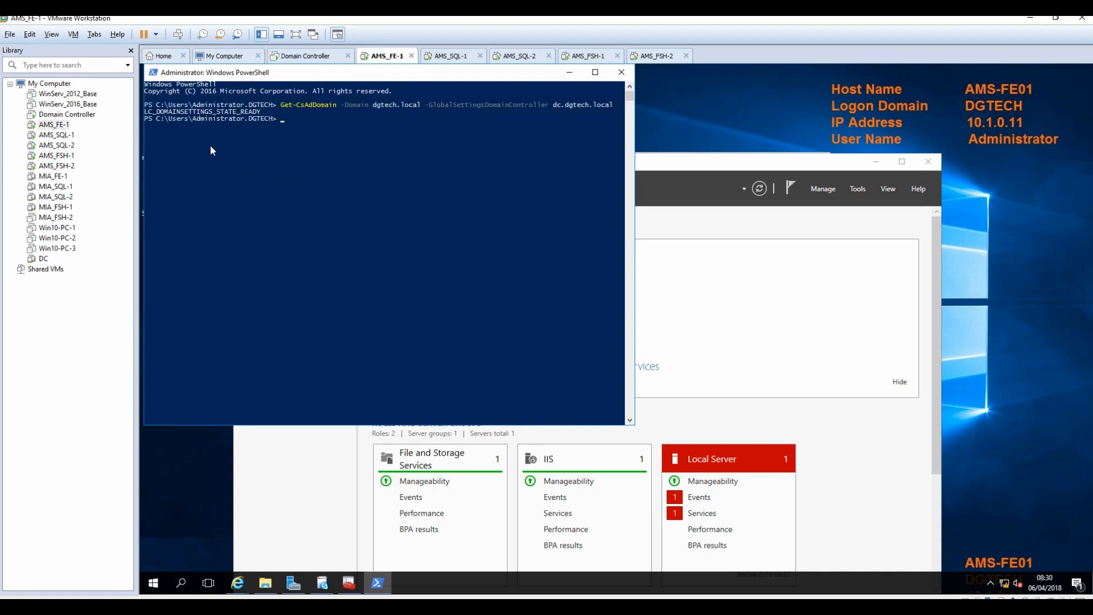
left_click(710, 166)
left_click(877, 162)
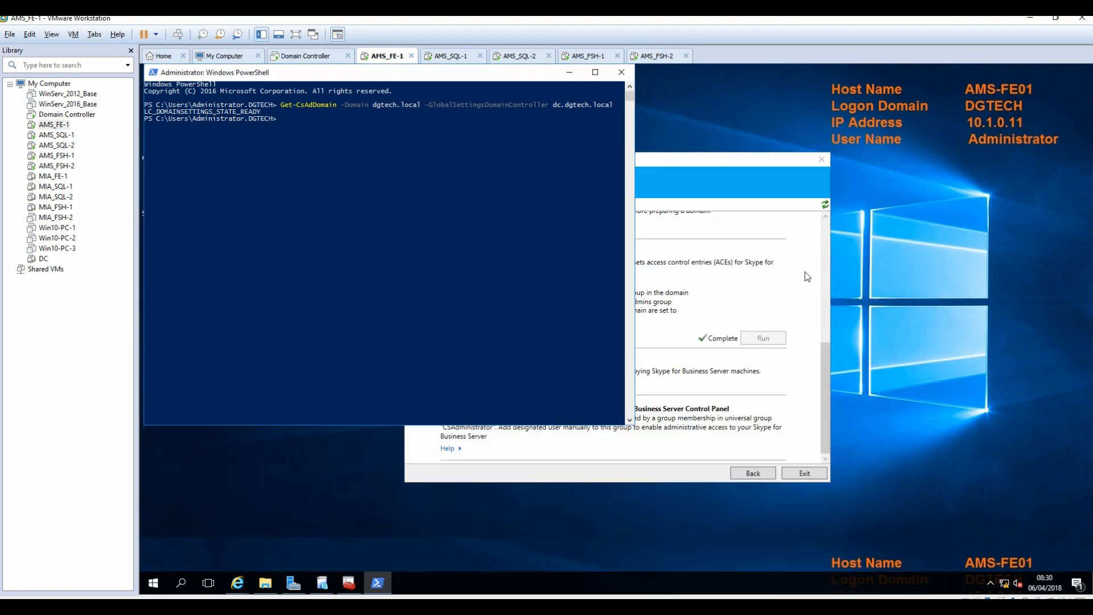
left_click(633, 481)
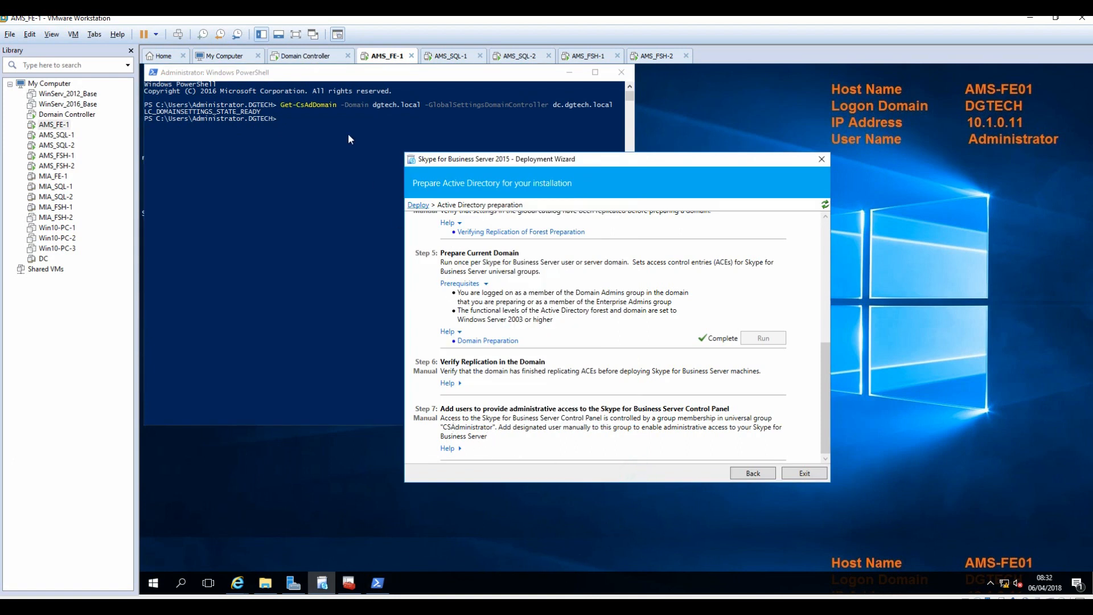
On the DC, add Administrator to the CSAdministrator group by resolving 'csadminis', then apply.
left_click(306, 61)
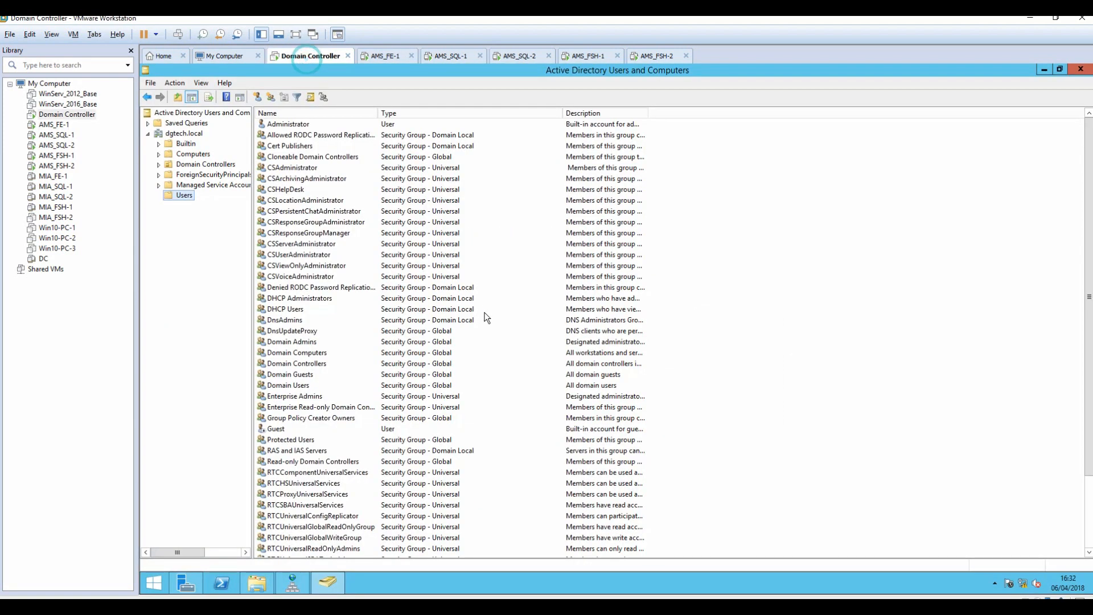
double_click(289, 126)
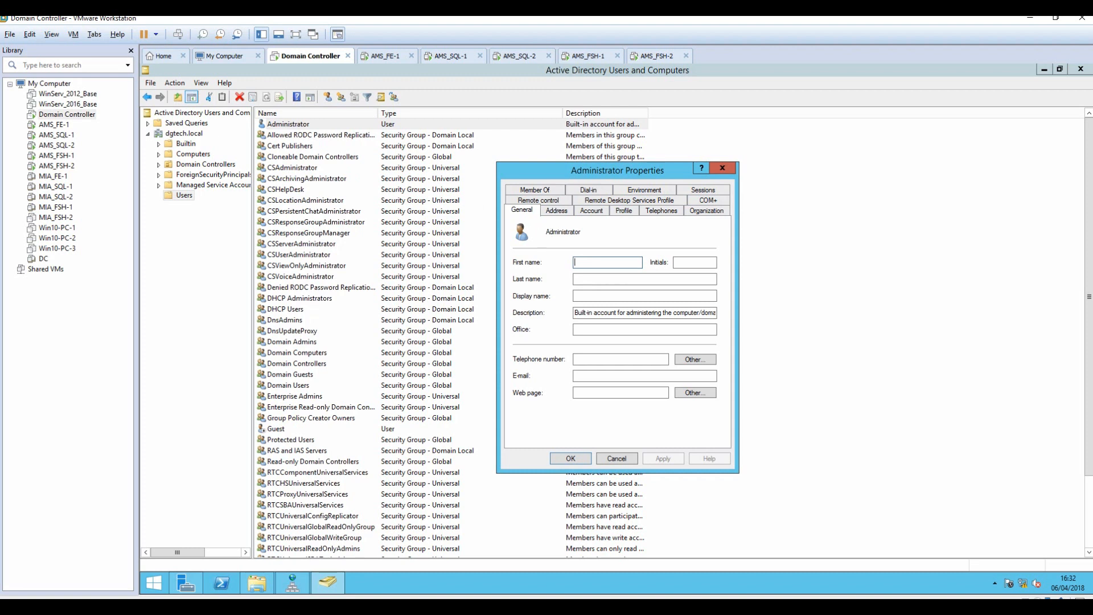
left_click(547, 191)
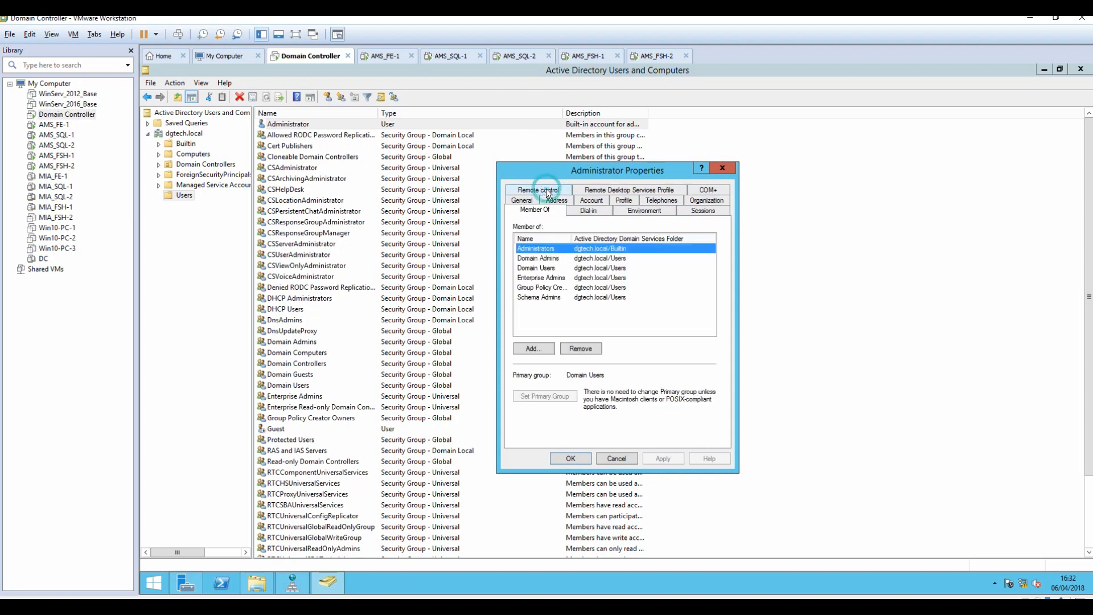
left_click(541, 348)
type("csadminis")
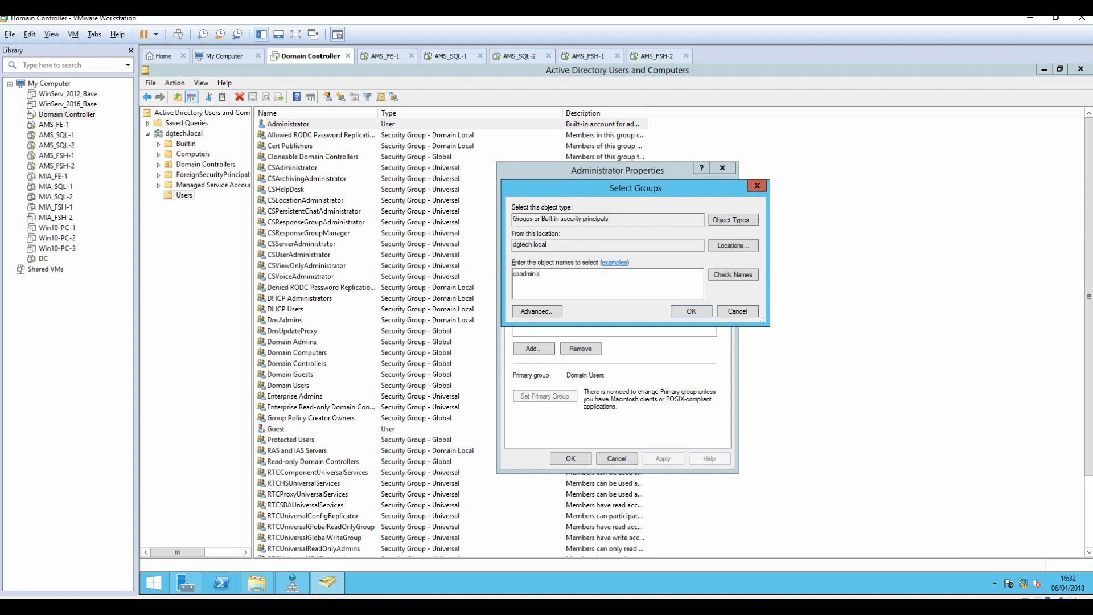
left_click(734, 275)
left_click(691, 311)
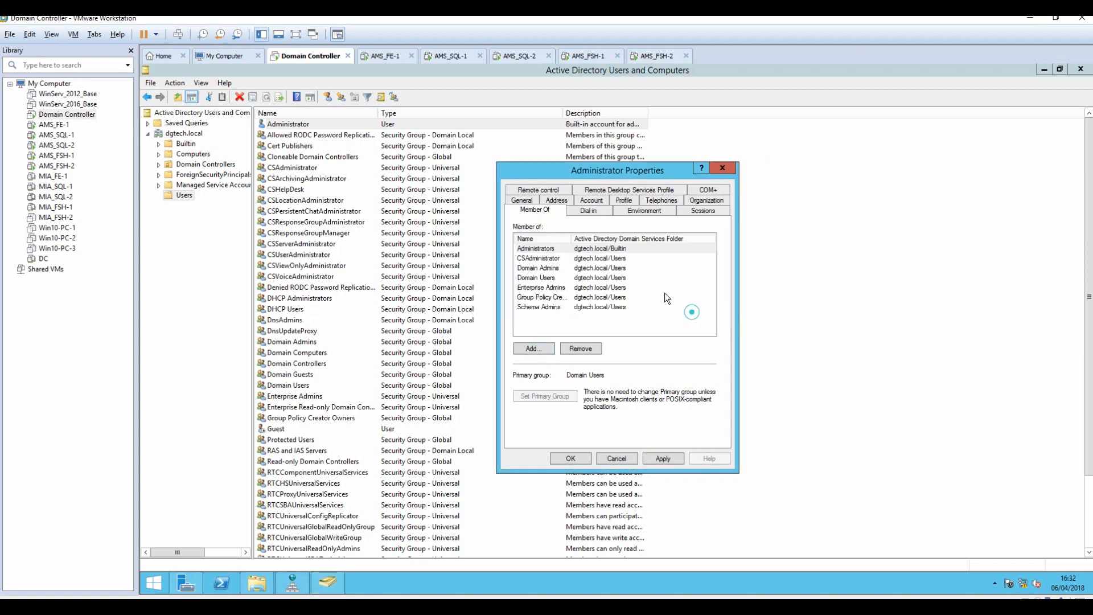
left_click(664, 459)
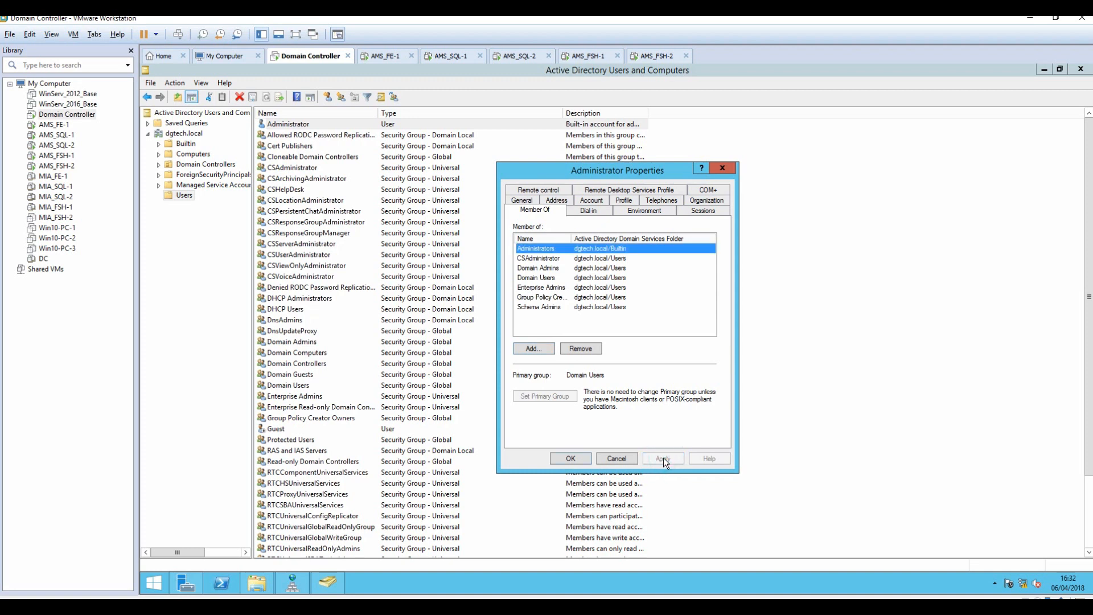
left_click(570, 459)
left_click(1045, 69)
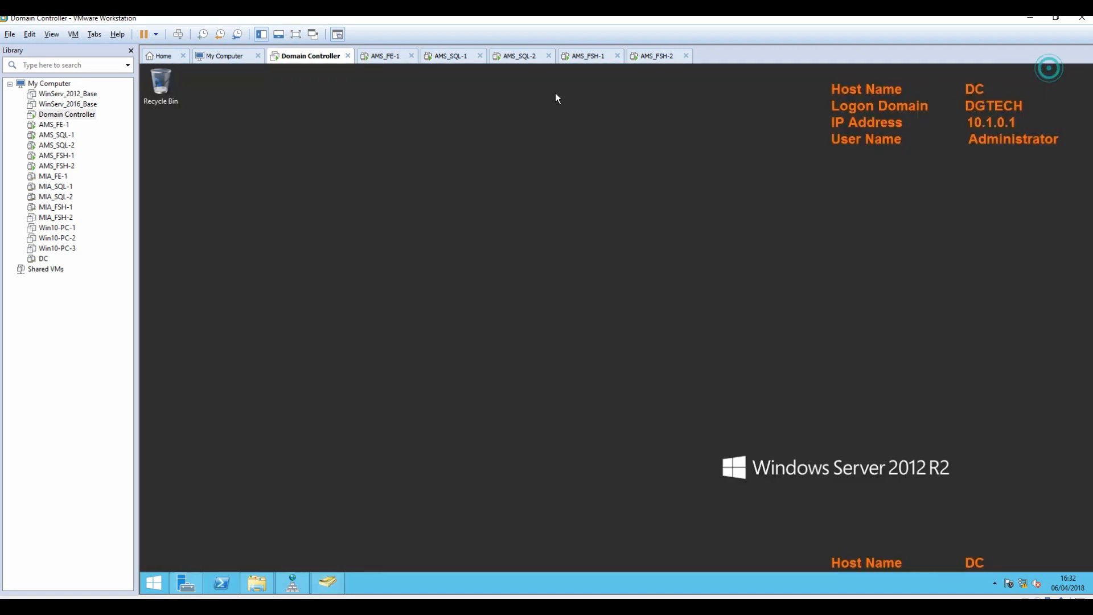
Back on AMS-FE01, search Start for 'topology', which finds nothing.
left_click(386, 56)
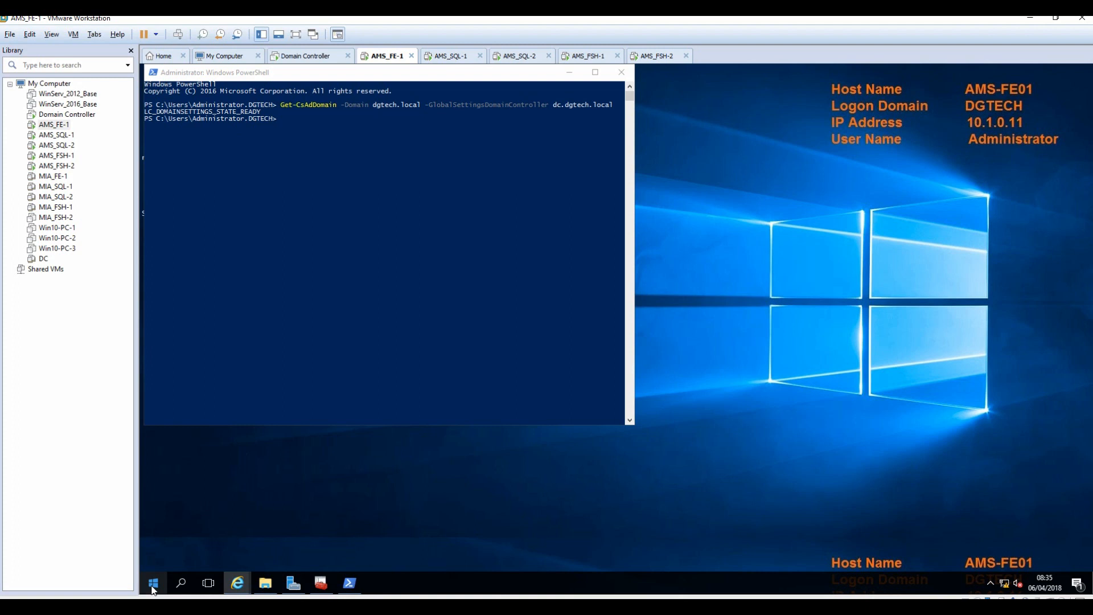
left_click(152, 587)
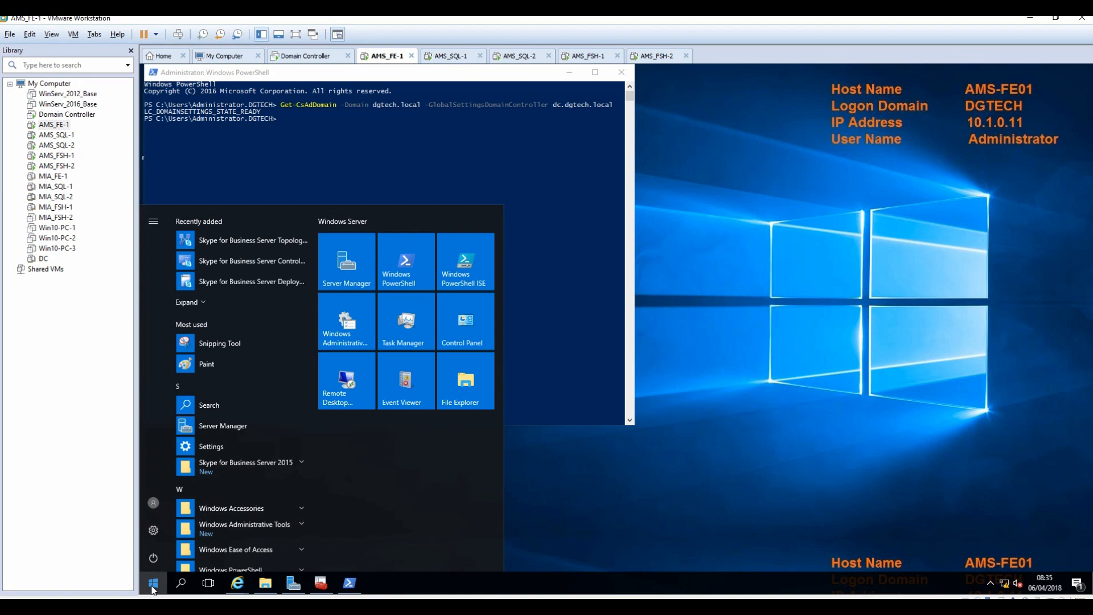
type("topo")
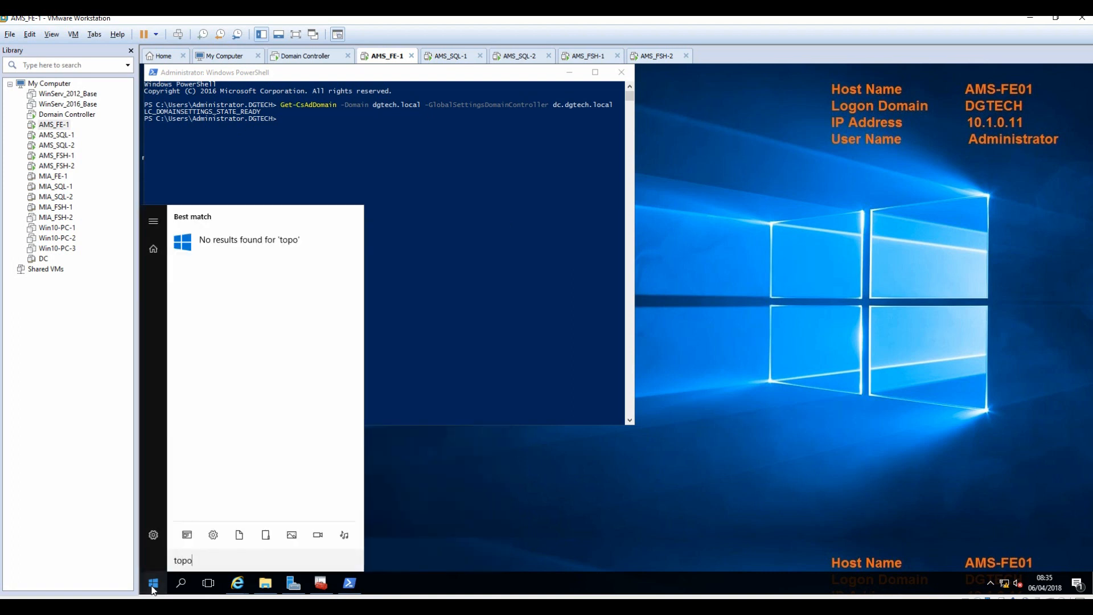
type("lo")
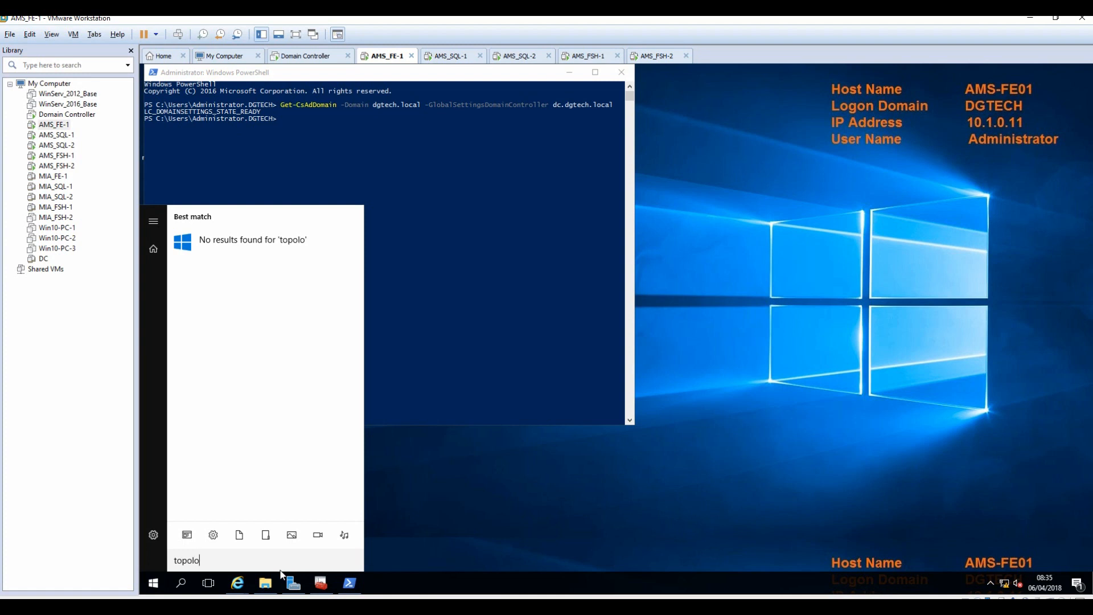
type("gy")
left_click(446, 515)
left_click(154, 583)
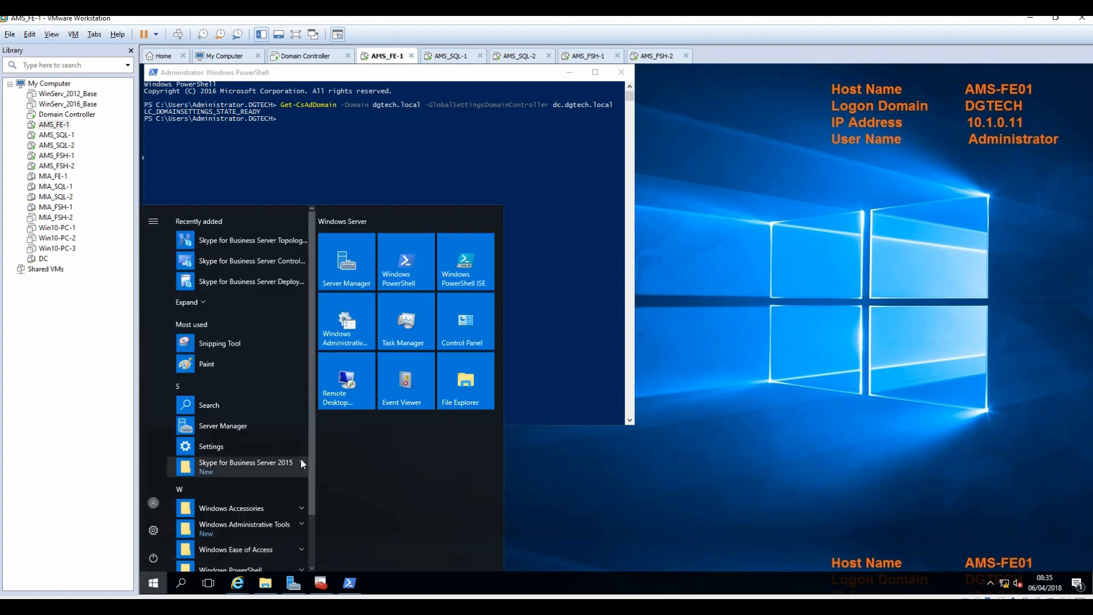
Pin Topology Builder, Deployment Wizard and Management Shell to Start, then launch Topology Builder.
right_click(263, 242)
left_click(296, 253)
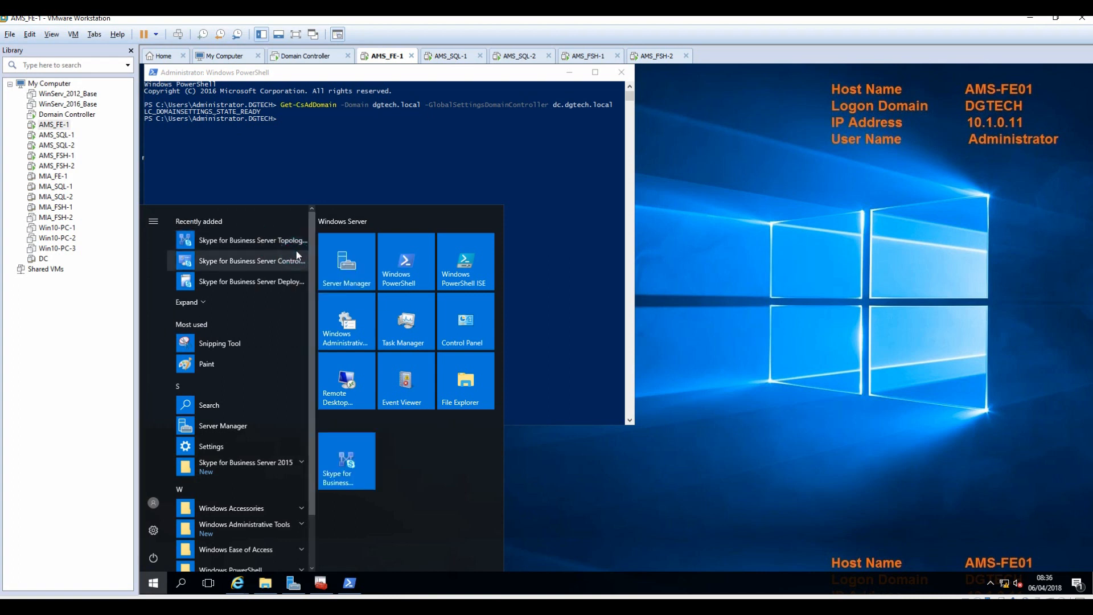
right_click(254, 258)
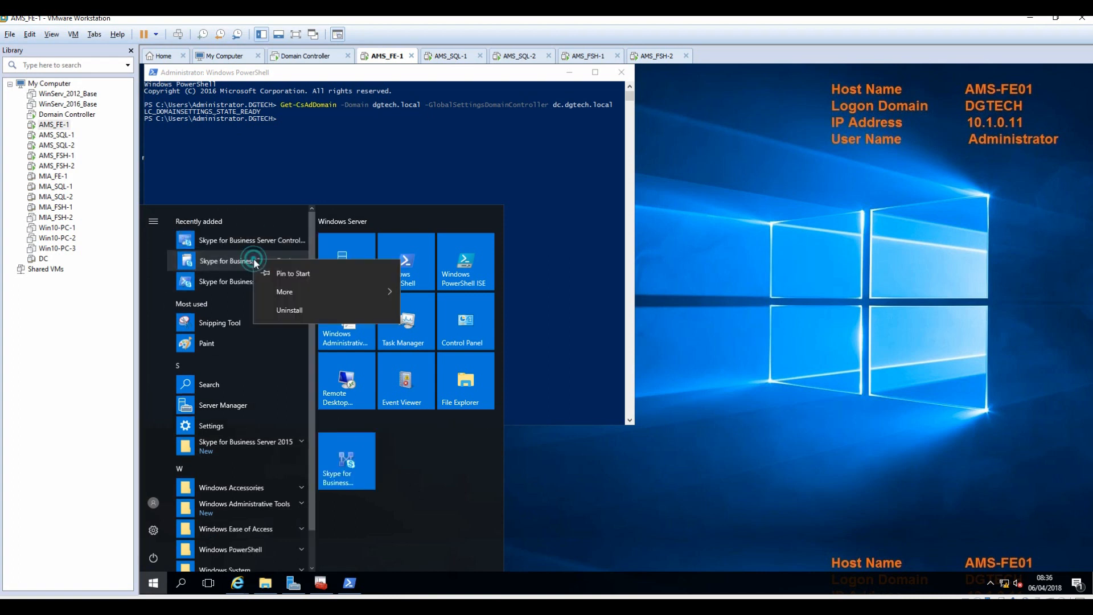
left_click(288, 271)
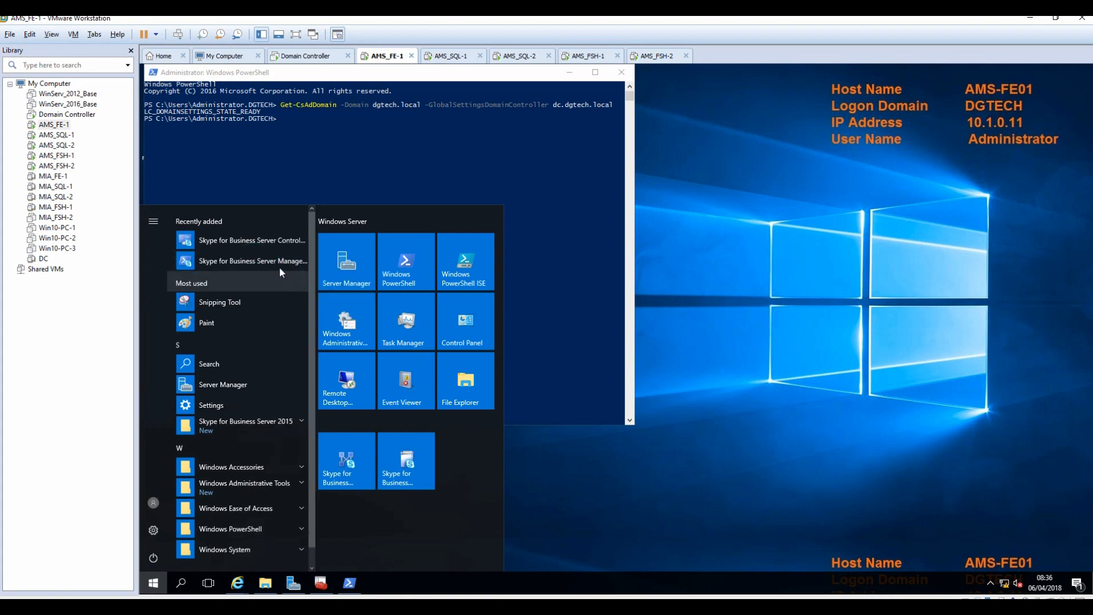
right_click(276, 257)
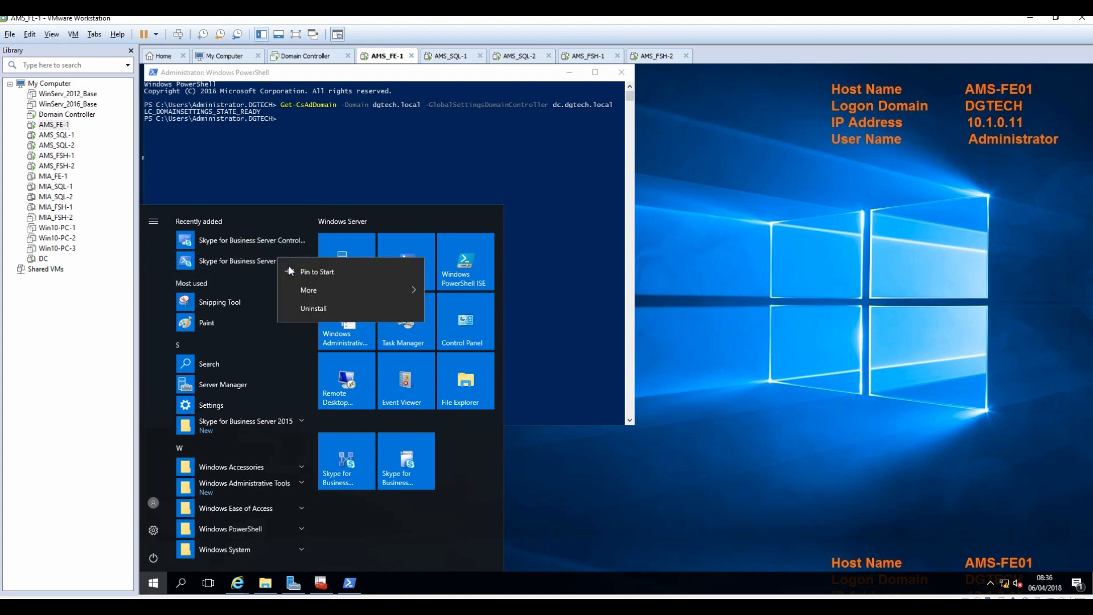
left_click(302, 269)
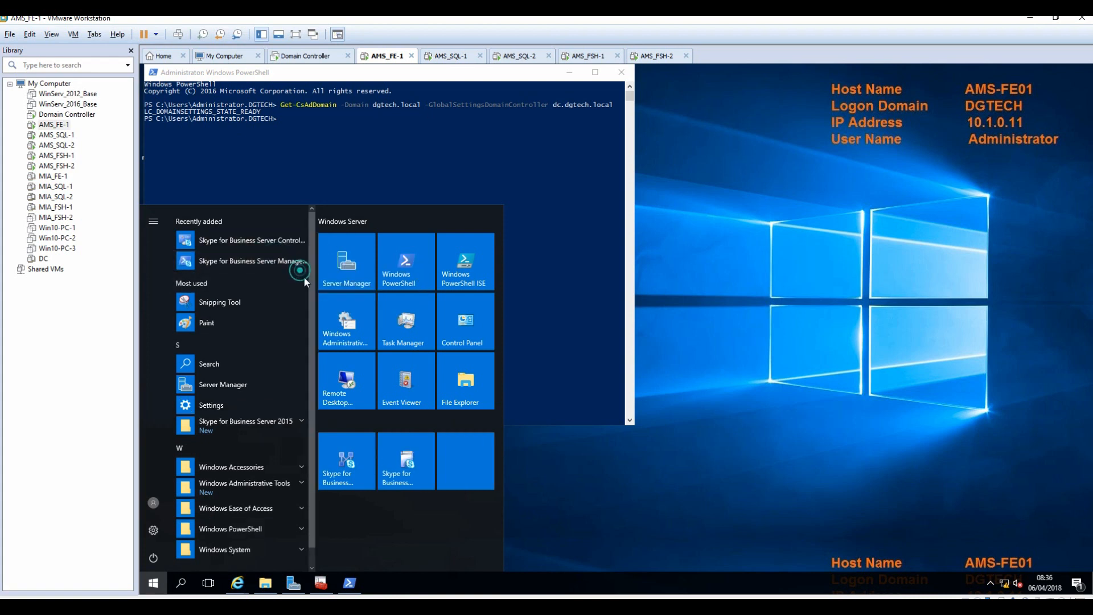
left_click(353, 465)
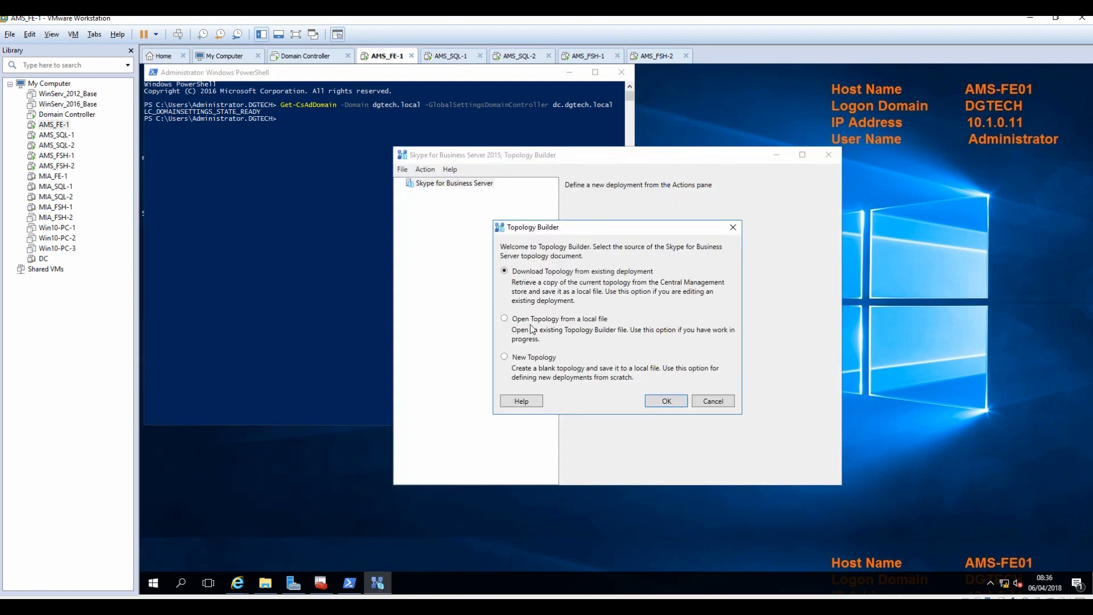
Create a new topology saved as 'Friday' with primary SIP domain dgtech.com.
left_click(531, 358)
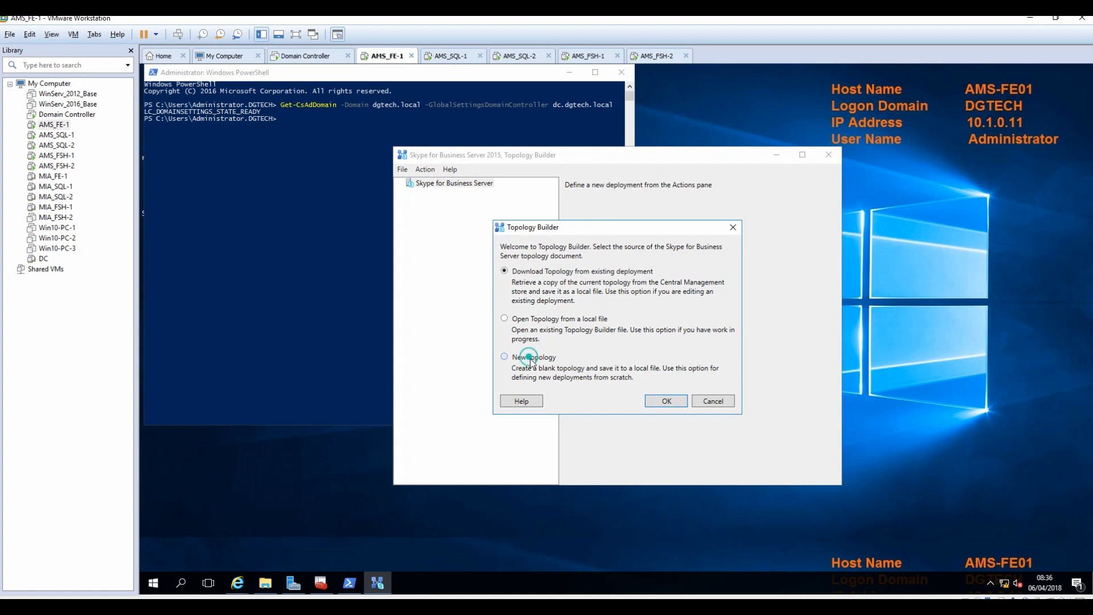
left_click(659, 401)
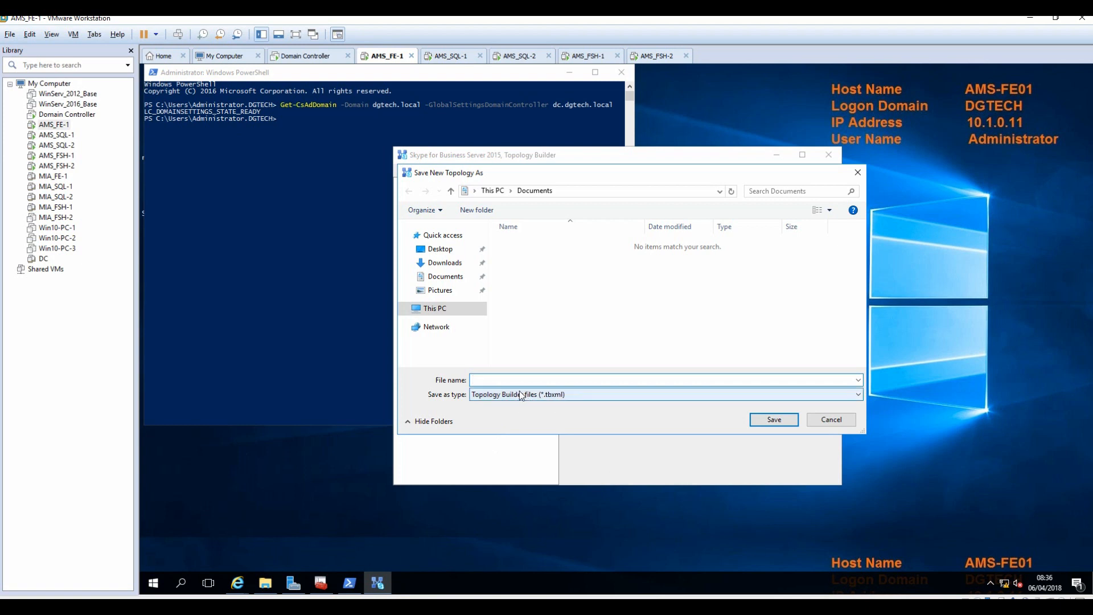
type("Friday")
left_click(774, 420)
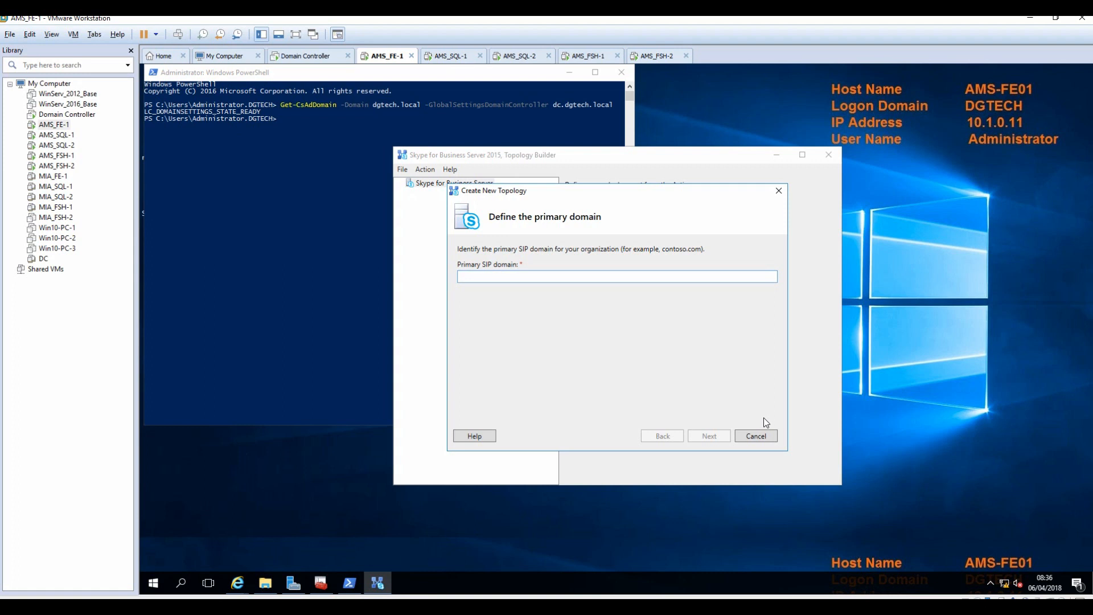
type("dgtech.com")
left_click(704, 439)
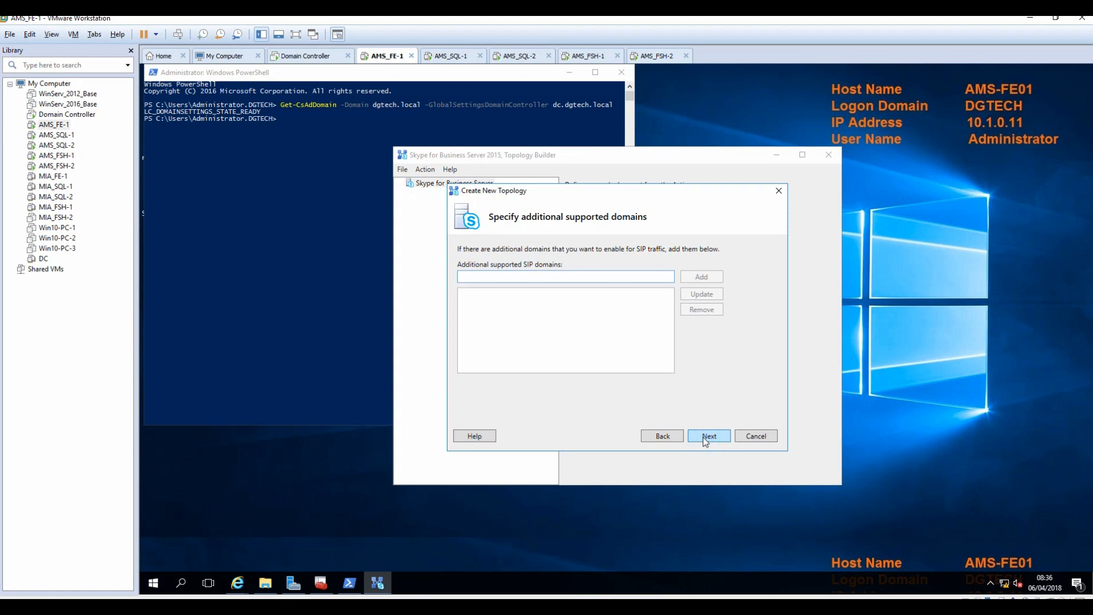
left_click(702, 438)
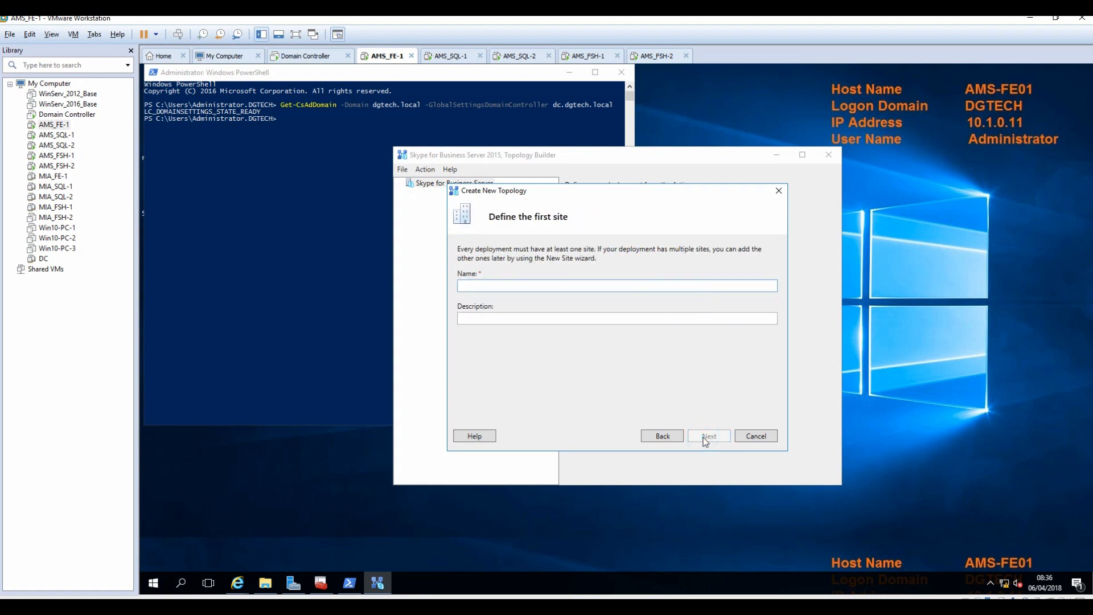
Name the first site Amsterdam, with city Schipol and country/region Amsterdam.
type("Amsterdam")
left_click(705, 438)
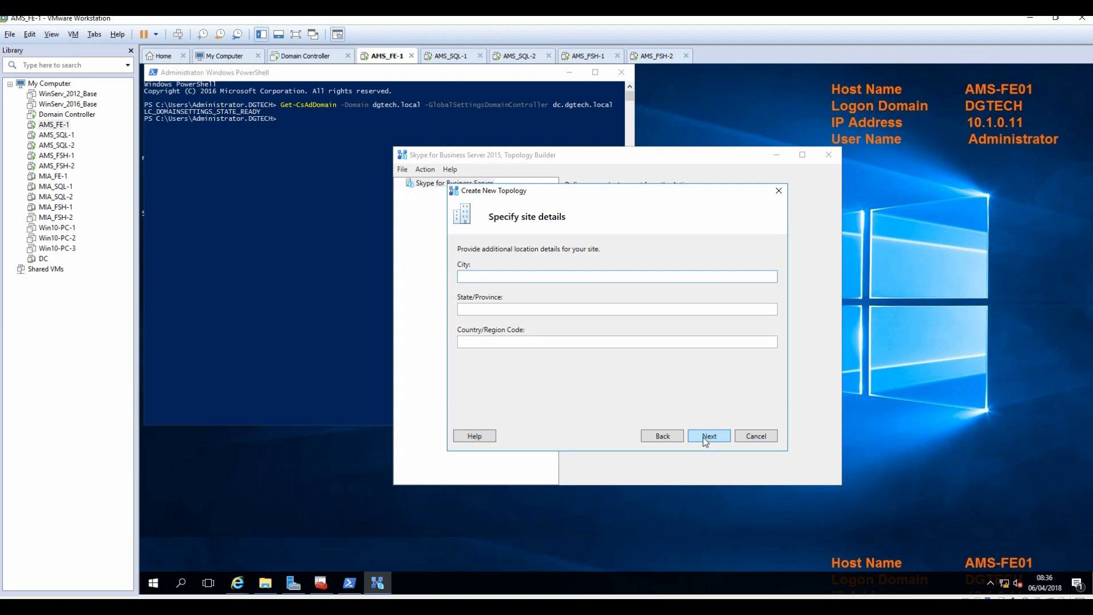
type("Schipol")
key("Tab")
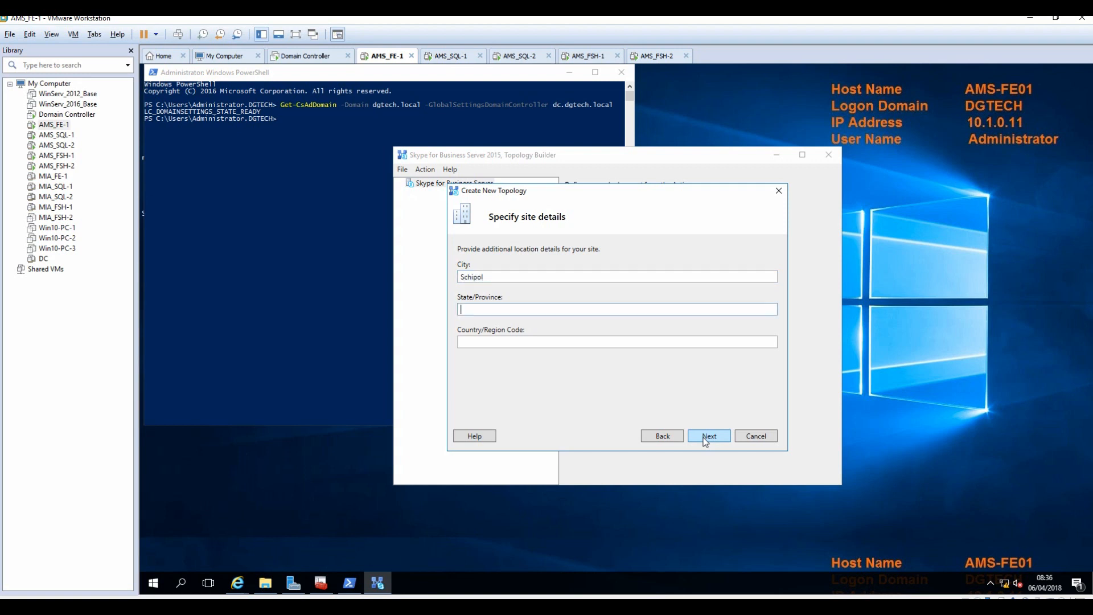
type("A")
key("BackSpace")
key("Tab")
type("Amsterdam")
left_click(703, 436)
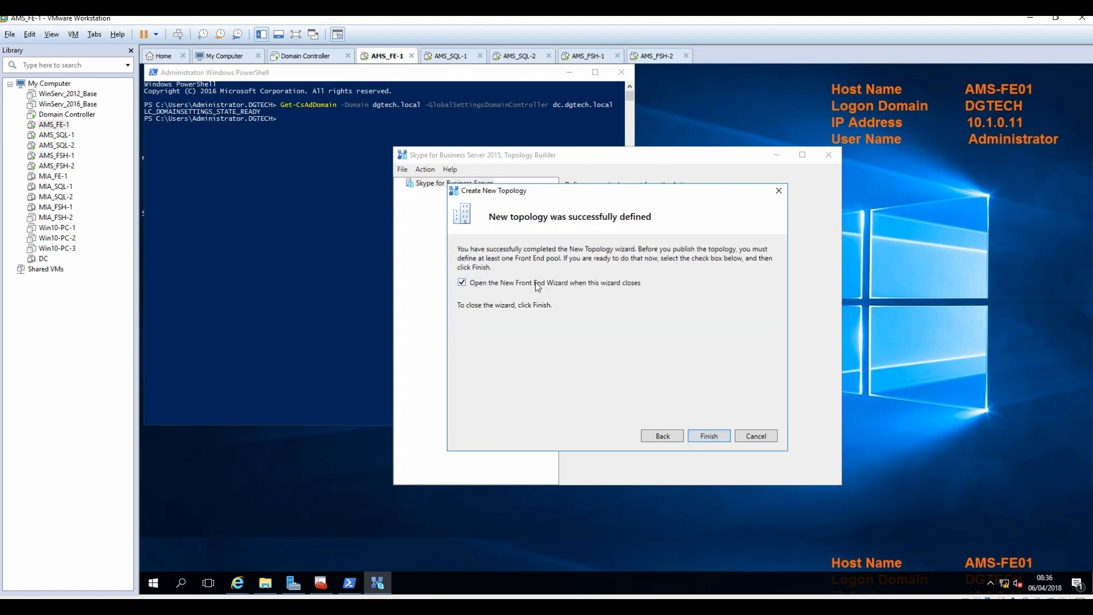
Set the pool FQDN to ams-sfb-pool and add computer AMS-FE01.dgtech.local.
left_click(712, 438)
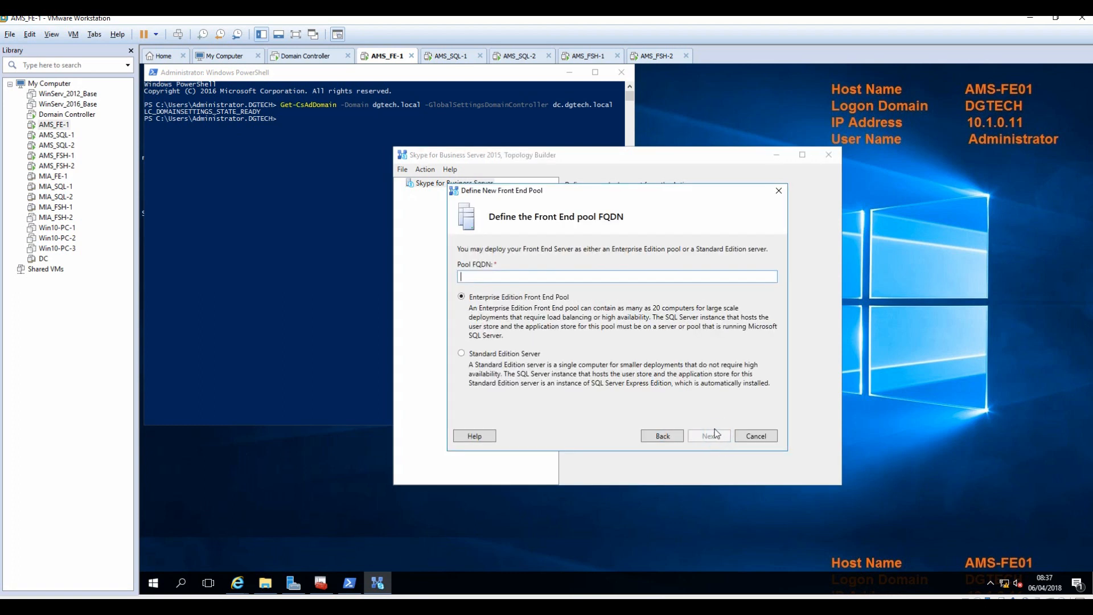
type("ams")
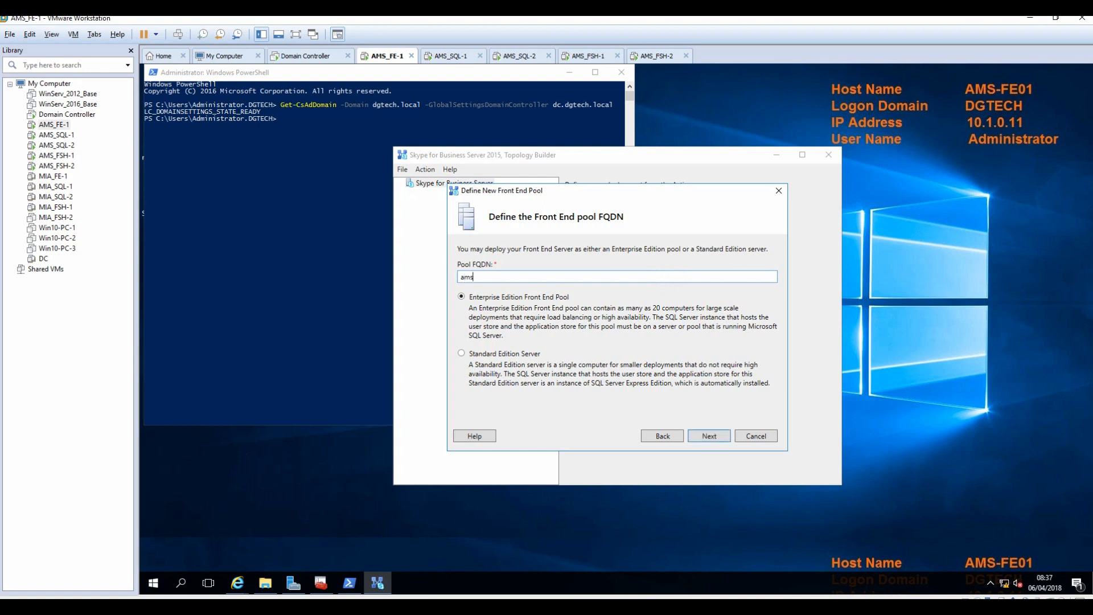
type("-sfb-pool")
left_click(715, 436)
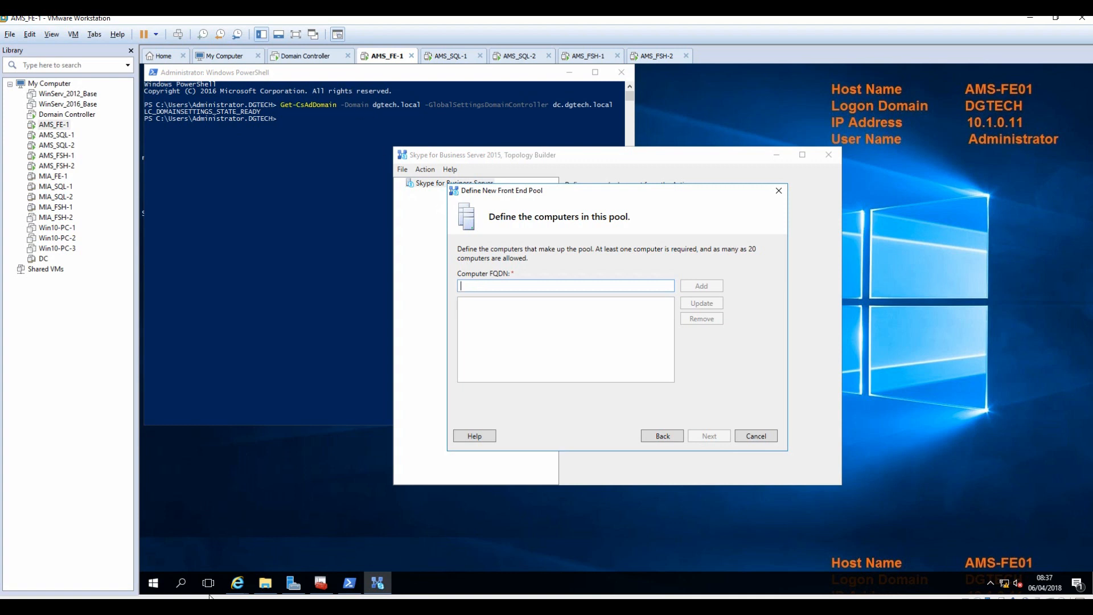
left_click(152, 583)
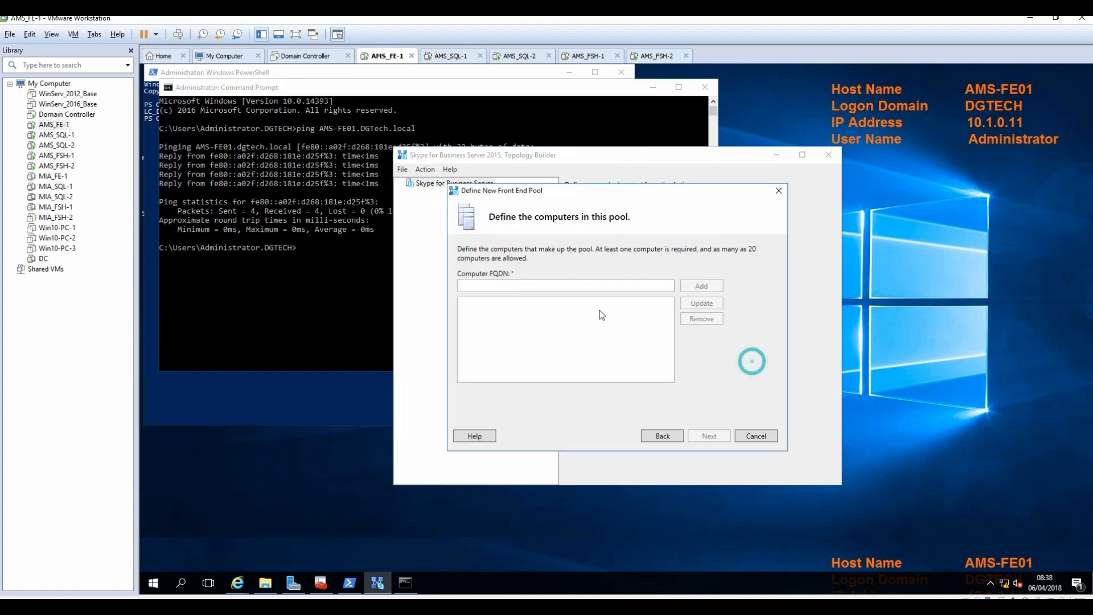
type("AMS-FE01.dgtech.local")
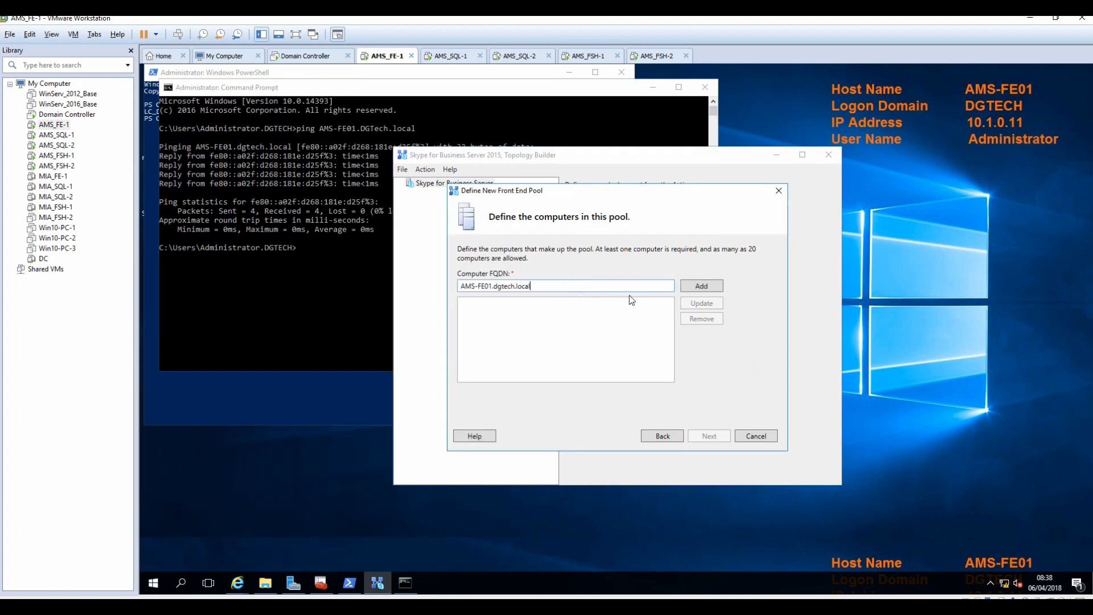
left_click(700, 285)
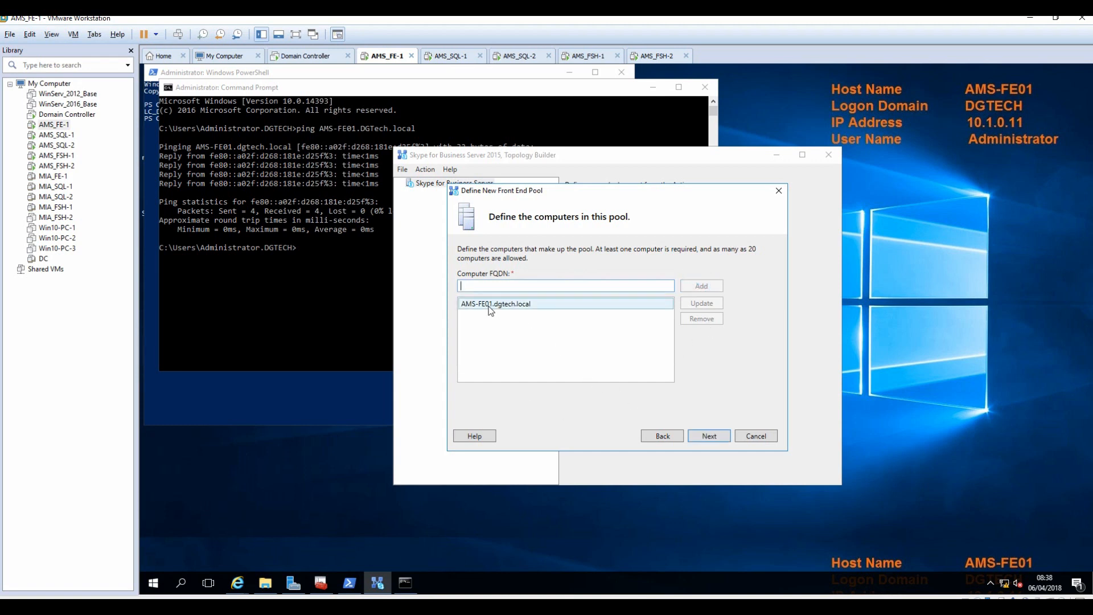
Enable Conferencing and Enterprise Voice, keep Mediation Server collocated, and skip Edge association.
left_click(707, 435)
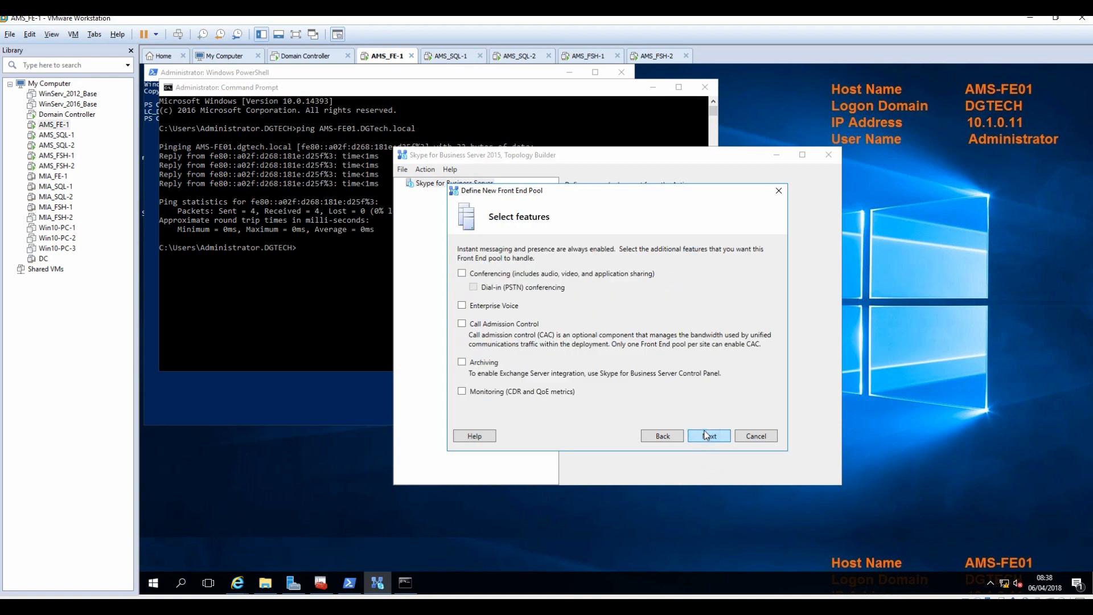
left_click(476, 274)
left_click(488, 307)
left_click(709, 437)
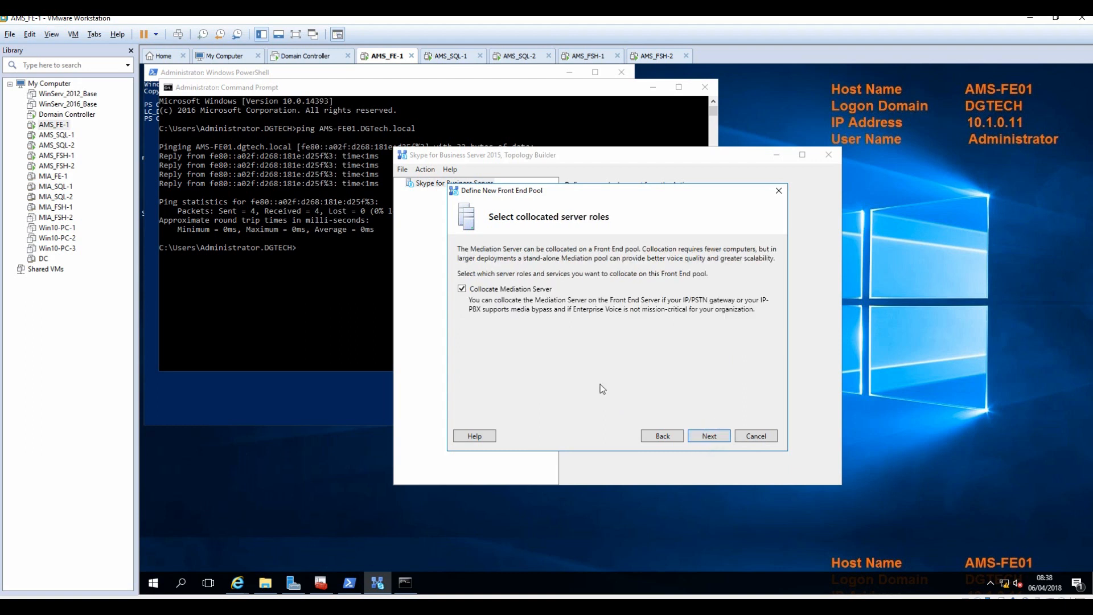
left_click(704, 434)
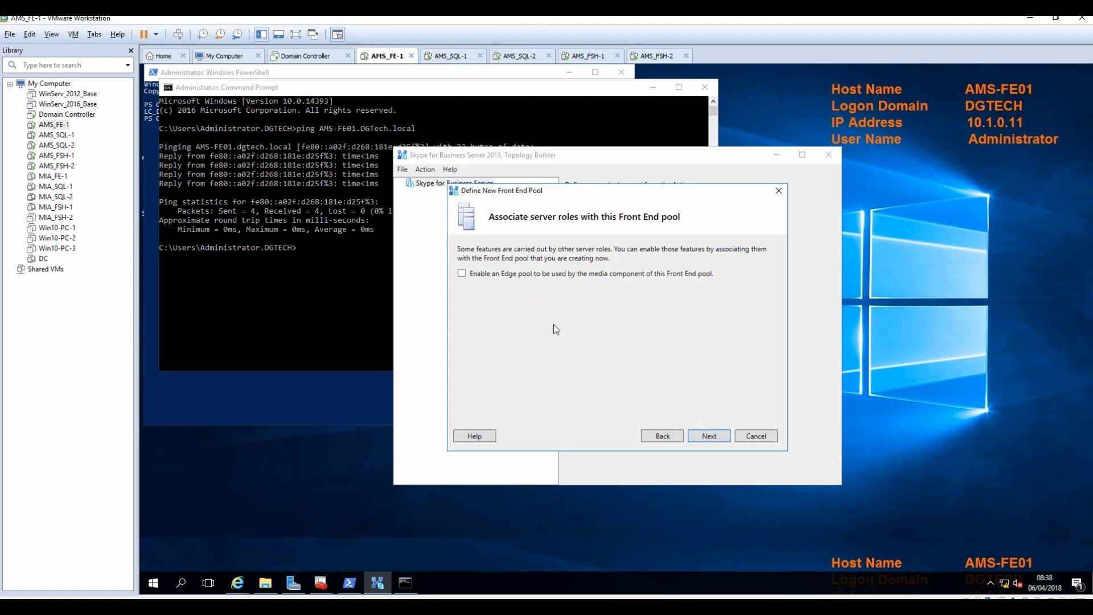
left_click(709, 437)
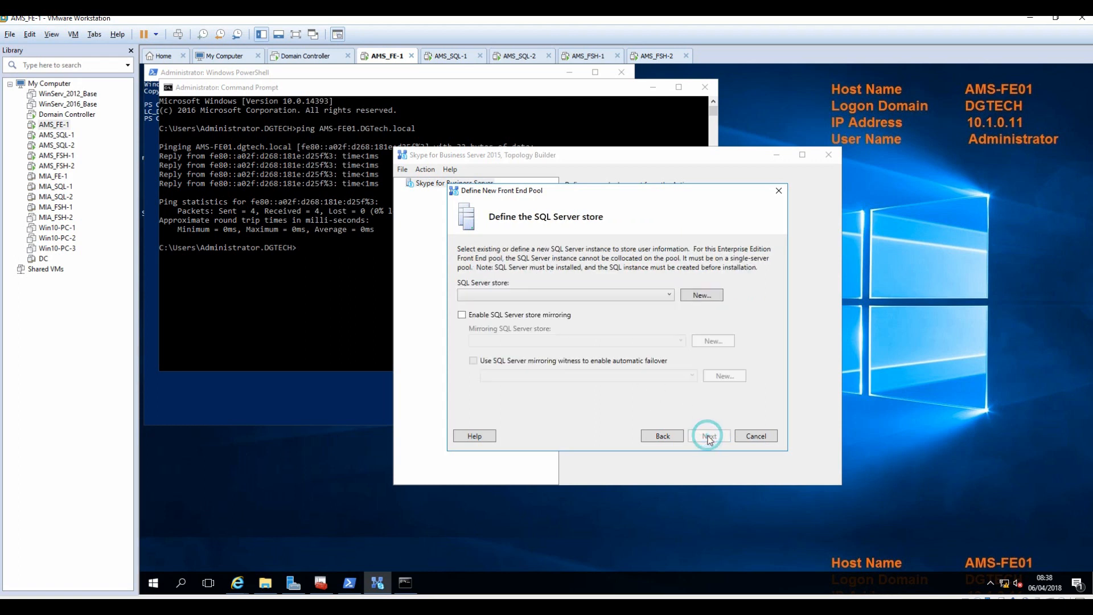
Define a new SQL Server store for the pool with High Availability Settings enabled.
left_click(653, 295)
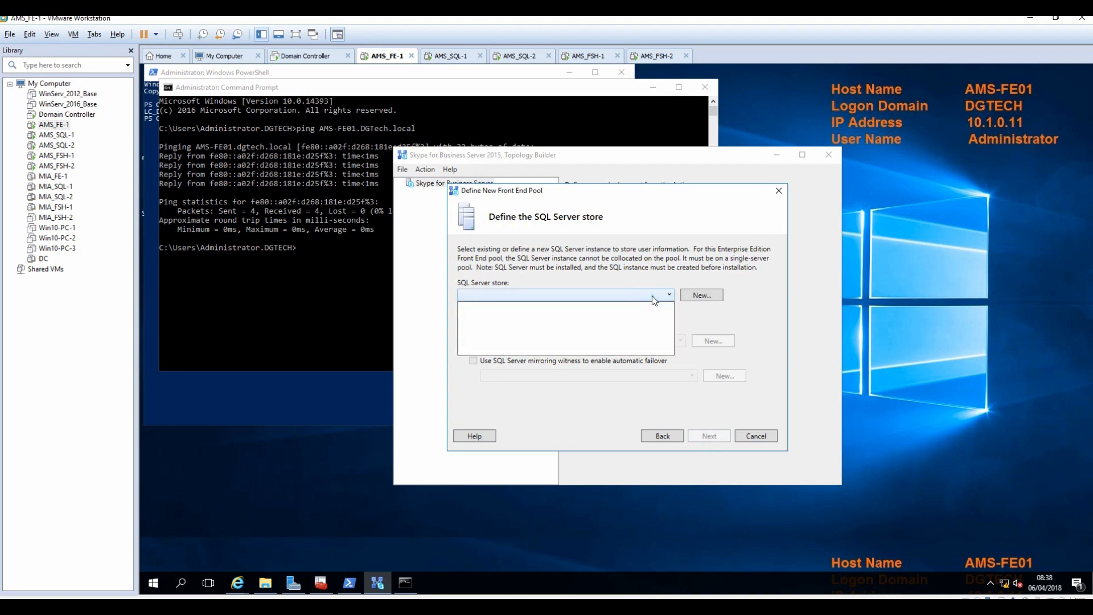
left_click(748, 314)
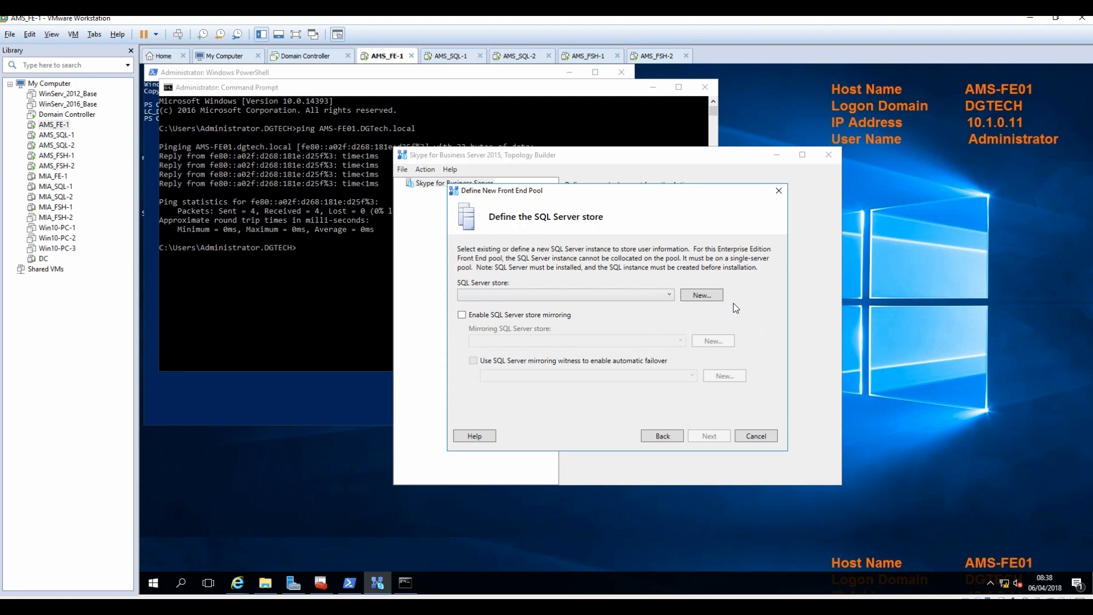
left_click(706, 295)
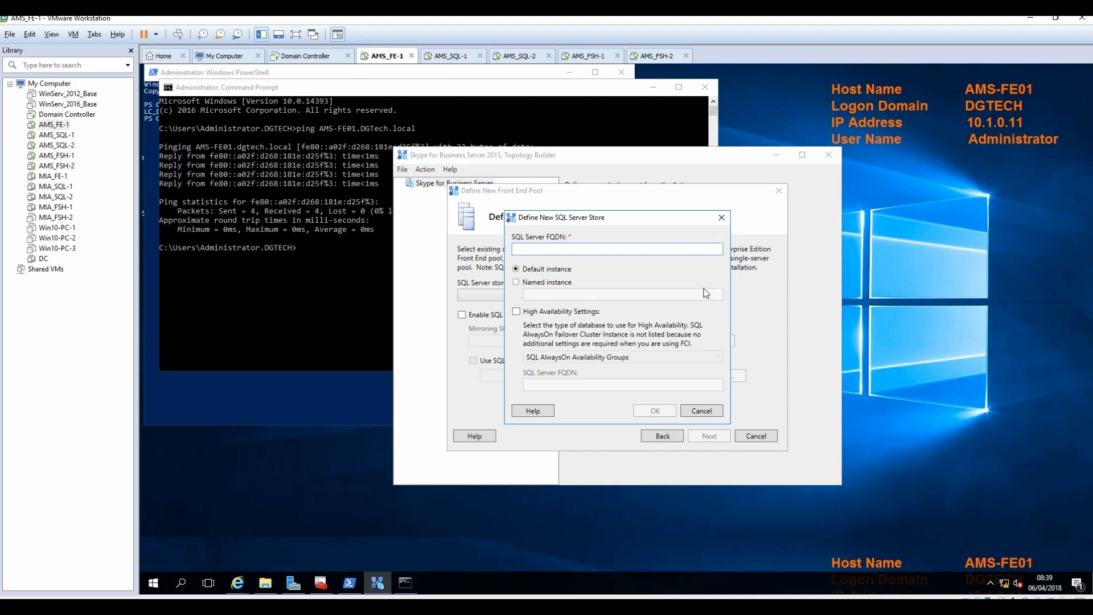
left_click(537, 313)
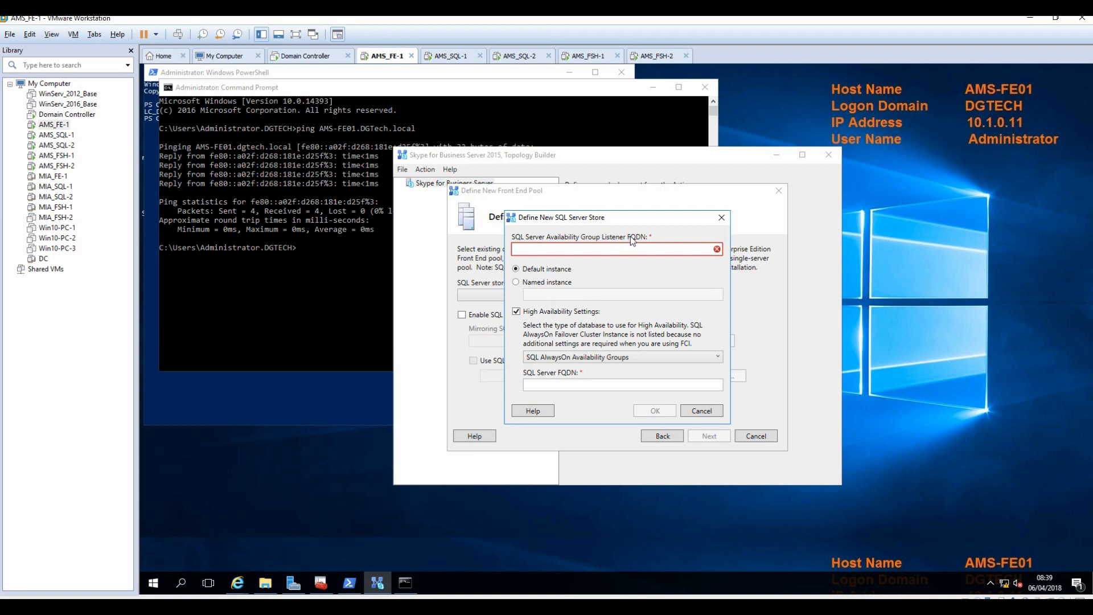
left_click(533, 313)
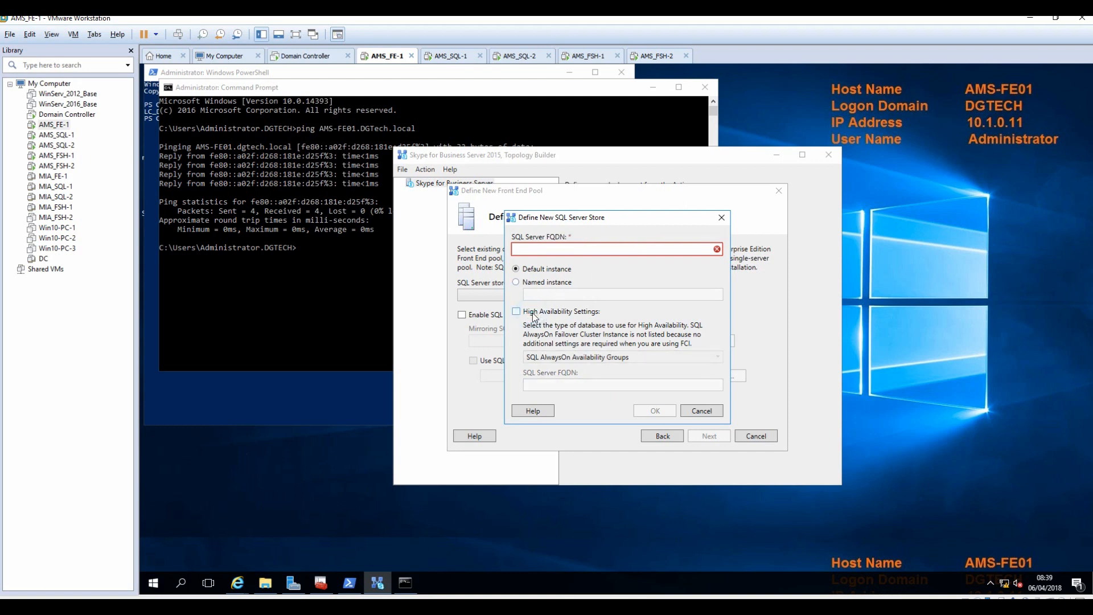
left_click(535, 317)
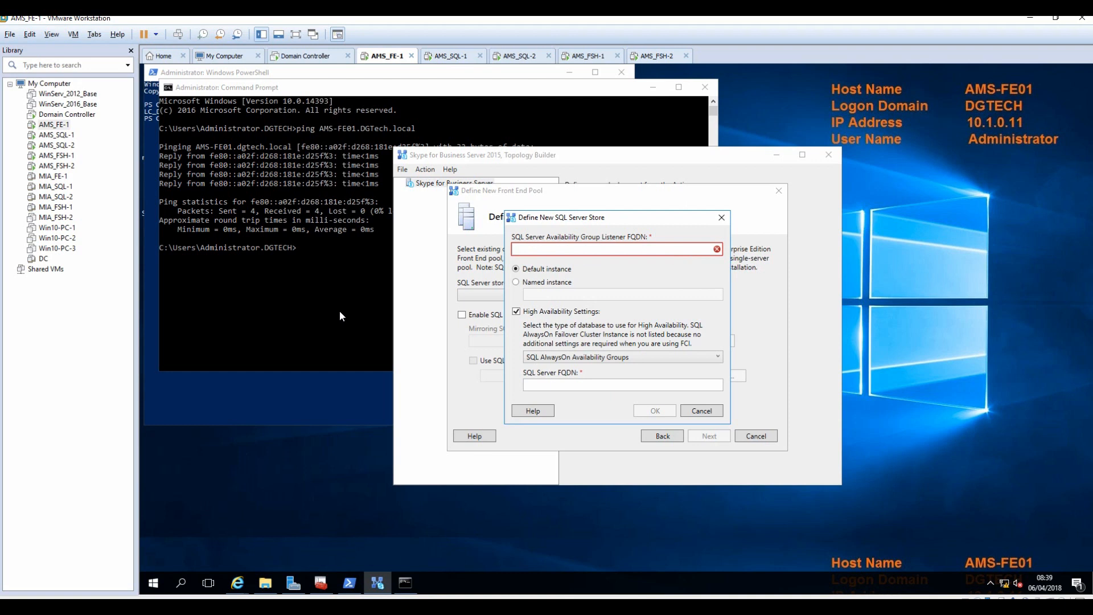
Start a ping command and look up the listener name in the install notes.
left_click(312, 291)
type("ping ams-")
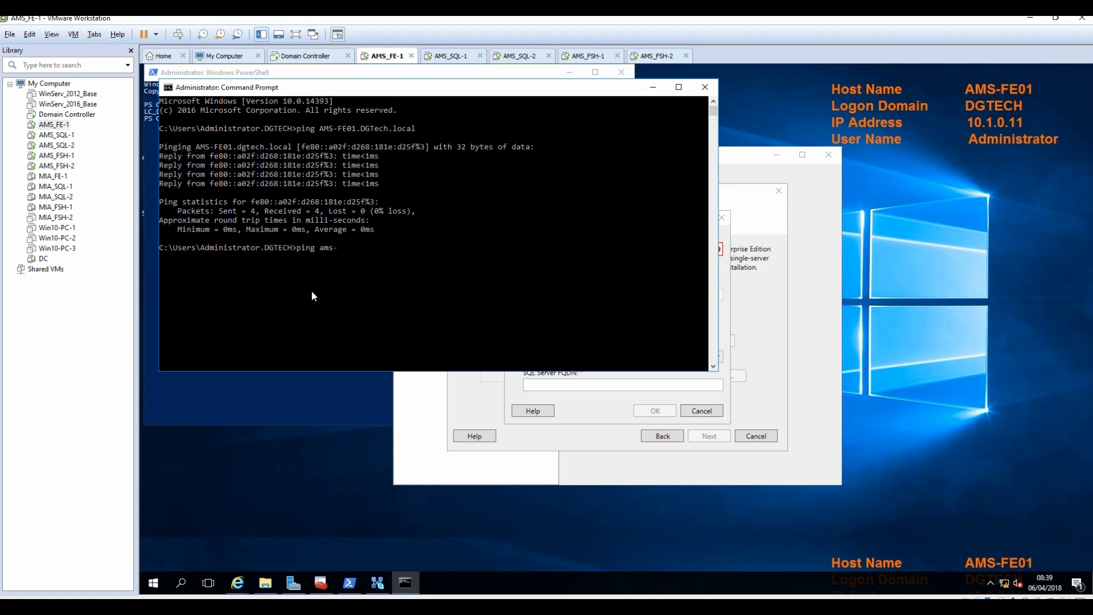
left_click(401, 607)
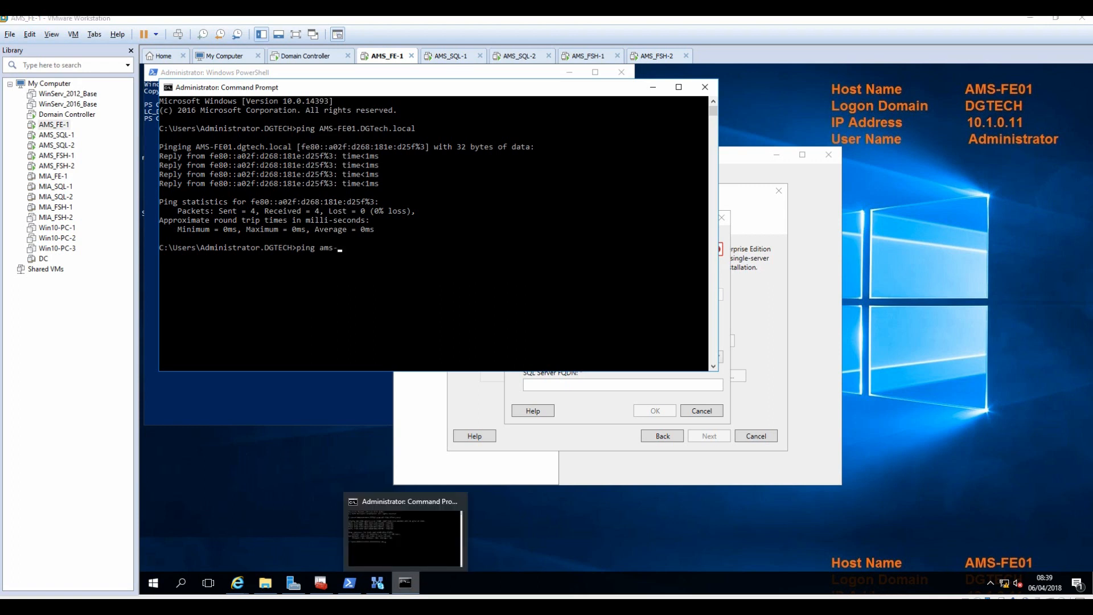
scroll(326, 303, "up", 5)
scroll(326, 303, "up", 5)
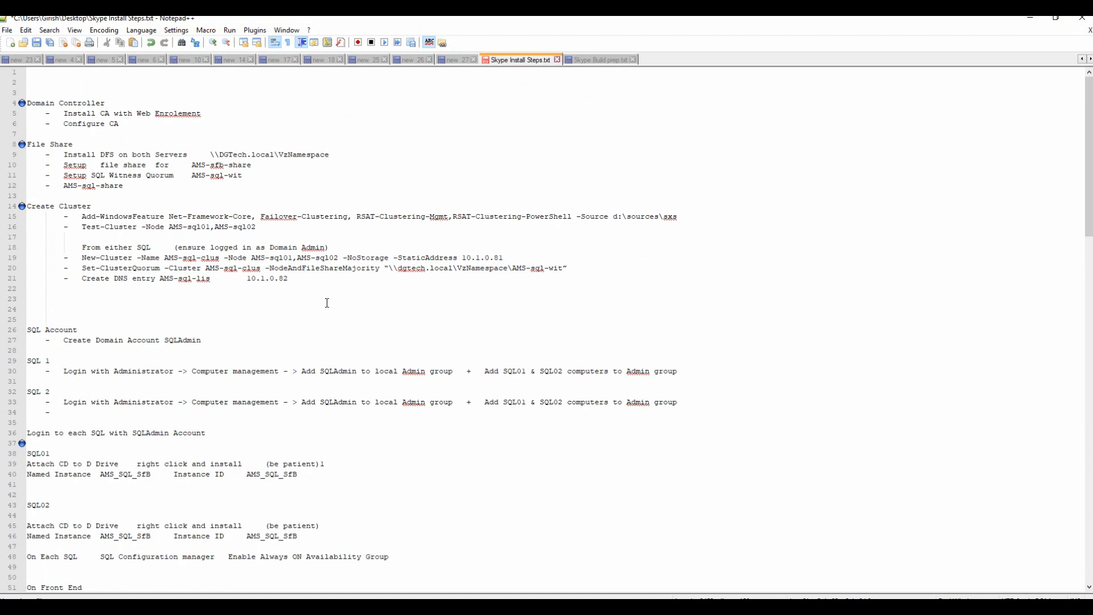
scroll(327, 303, "down", 7)
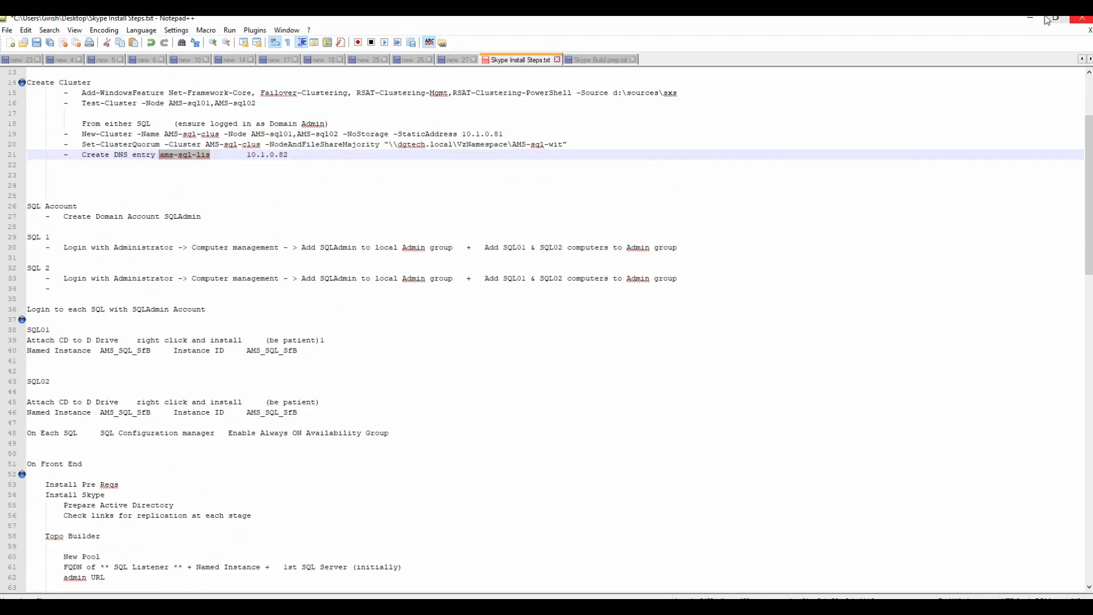
Ping ams-sql-lis.dgtech.local, confirm it resolves to 10.1.0.82, and copy the host name.
left_click(1030, 19)
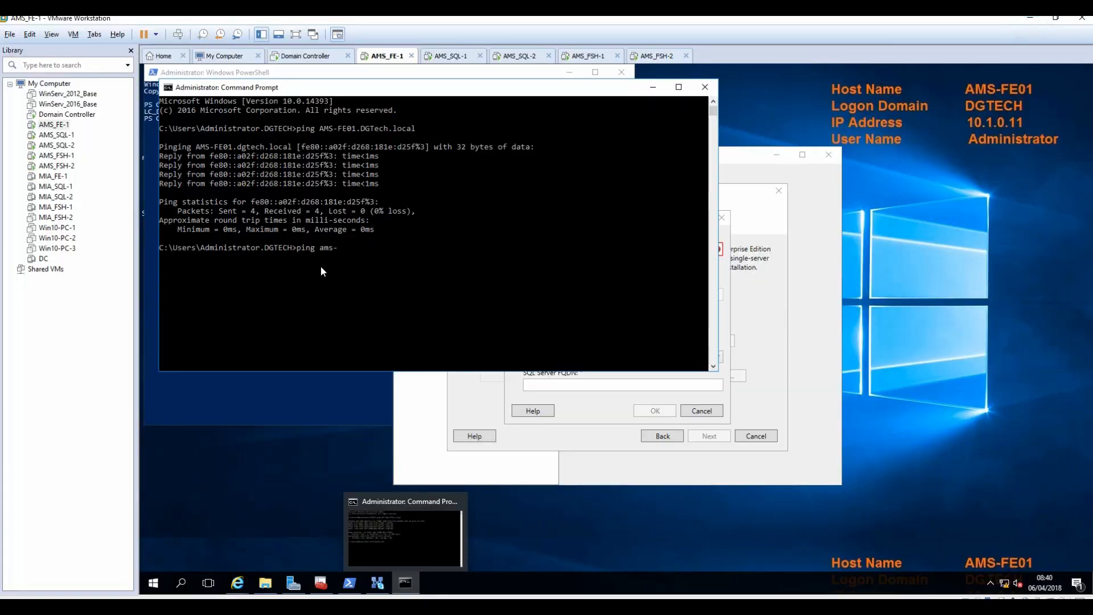
left_click(422, 302)
key("BackSpace")
key("BackSpace")
key("BackSpace")
key("BackSpace")
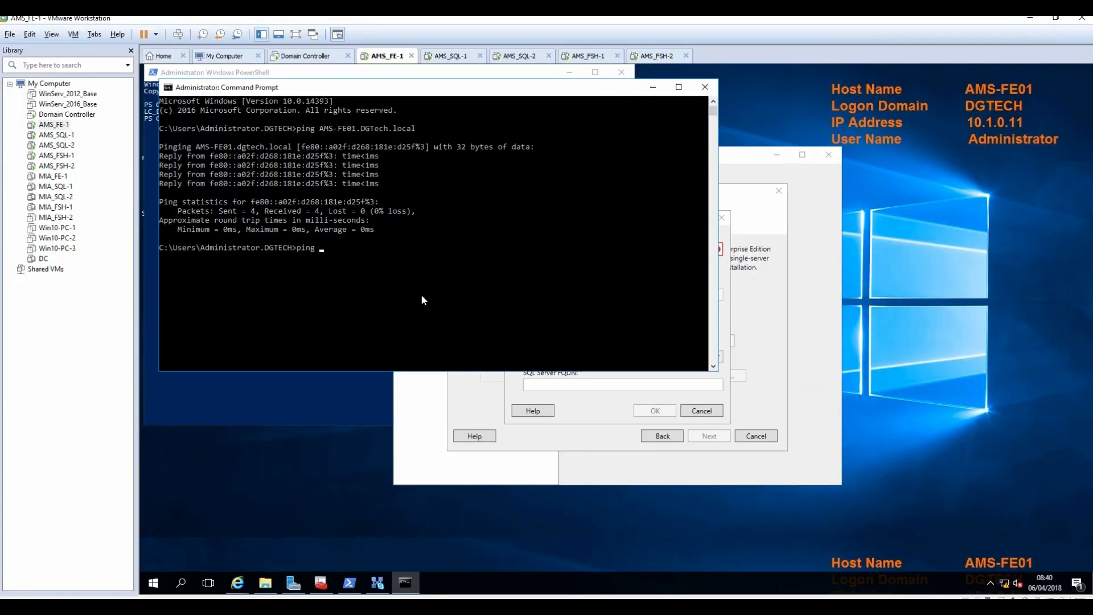
right_click(422, 299)
type(".dgtech.local")
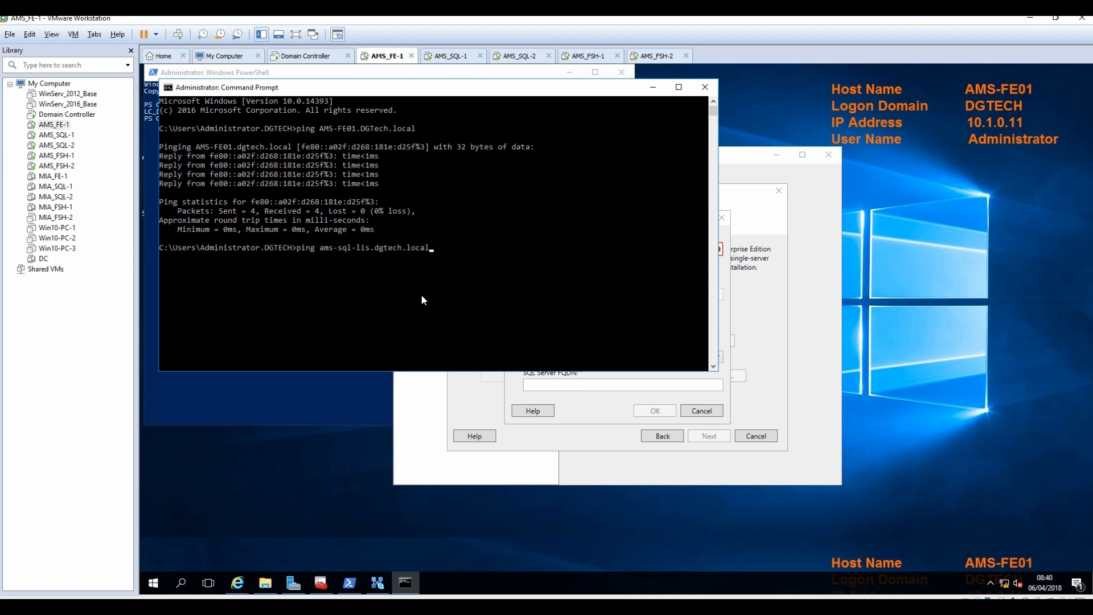
key("Return")
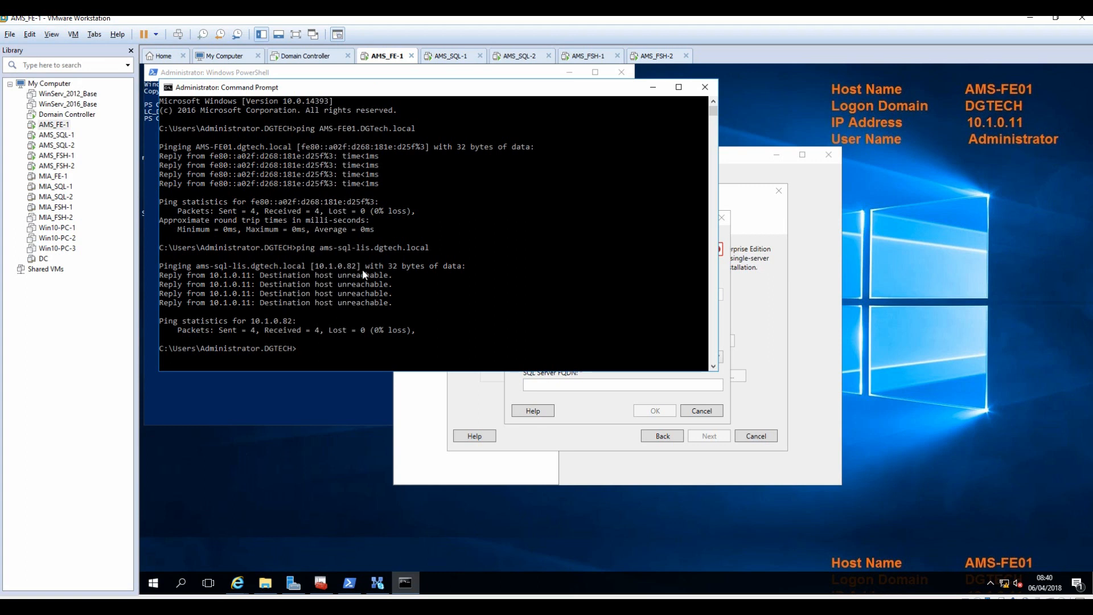
left_click_drag(322, 247, 408, 247)
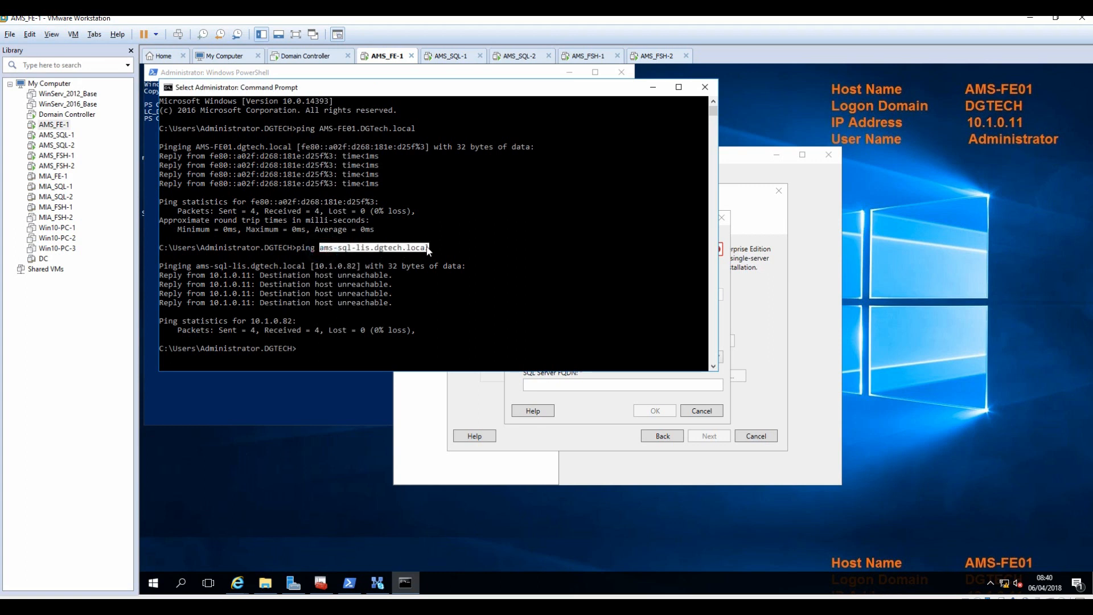
key("ctrl+c")
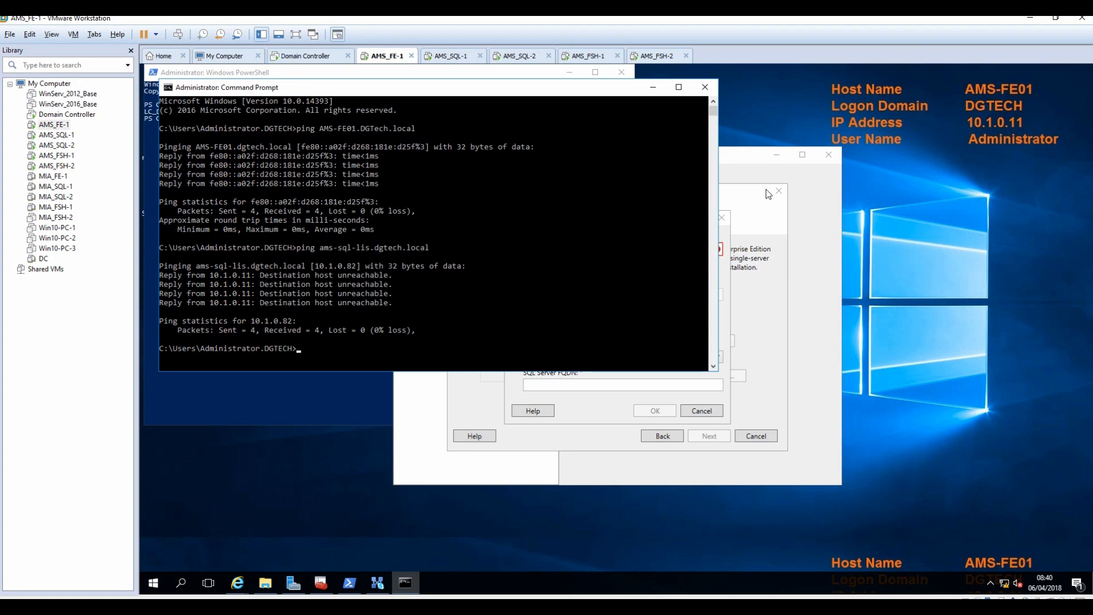
Paste ams-sql-lis.dgtech.local as the store's SQL Server FQDN and choose a named instance.
left_click(726, 231)
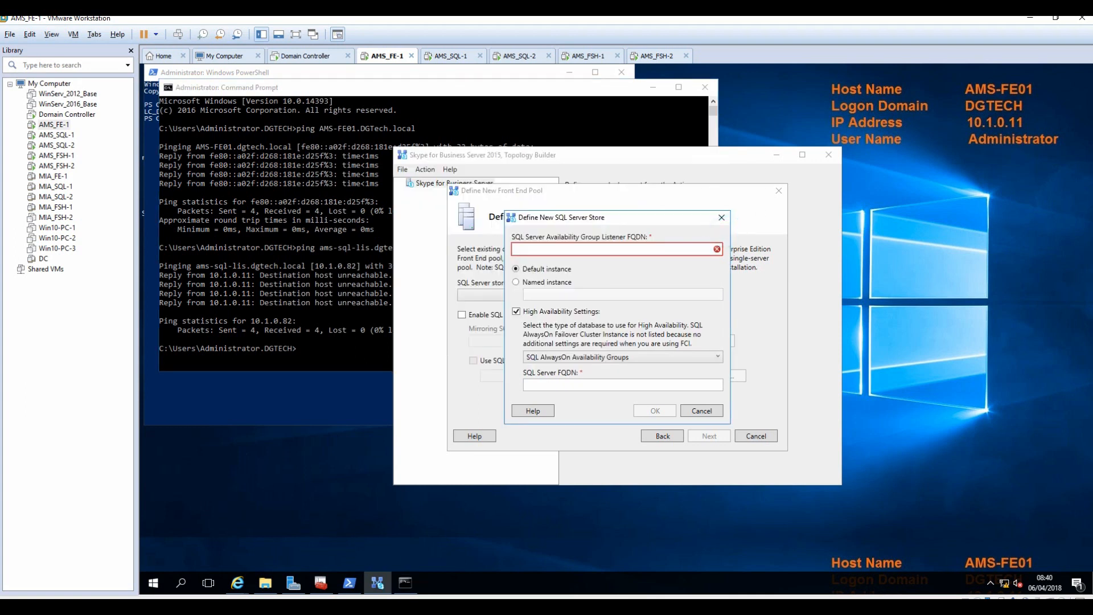
key("ctrl+v")
key("Tab")
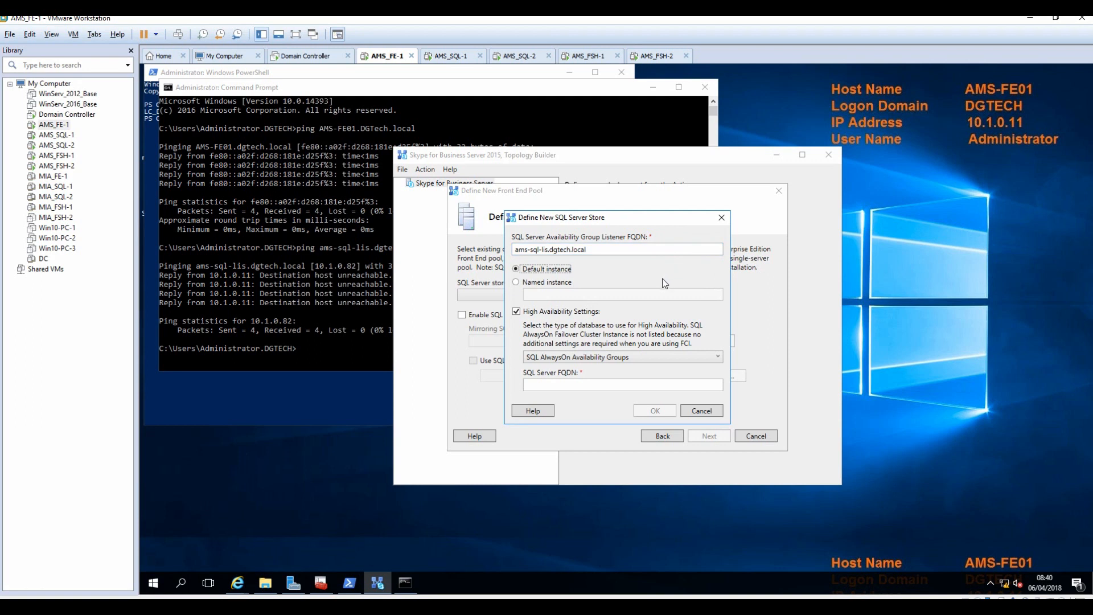
left_click(548, 283)
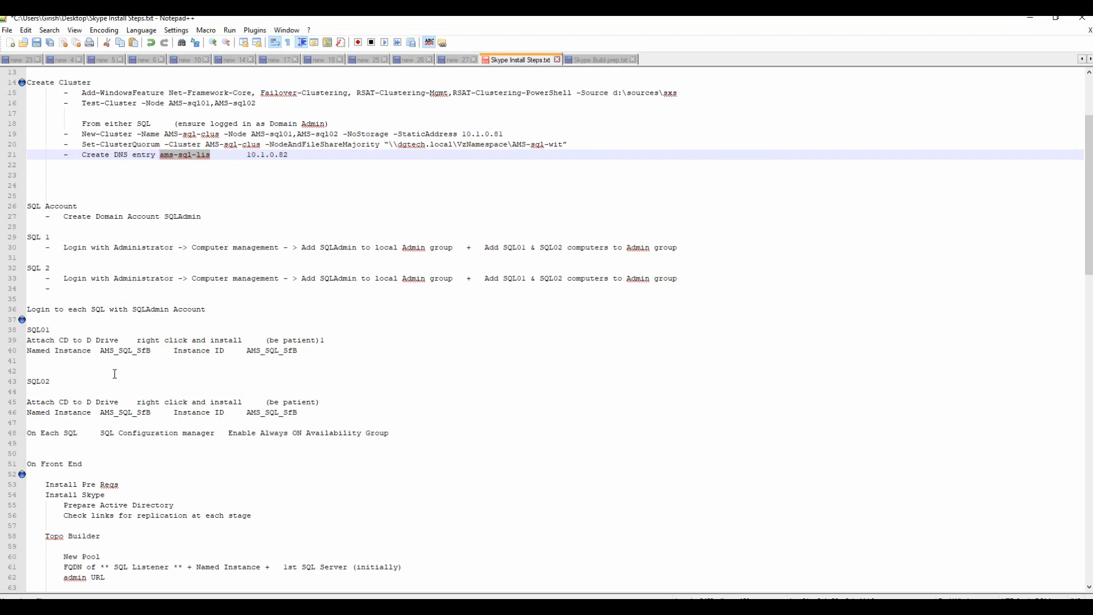
Copy the instance name AMS_SQL_SfB from the notes into the named instance field.
left_click_drag(100, 351, 150, 353)
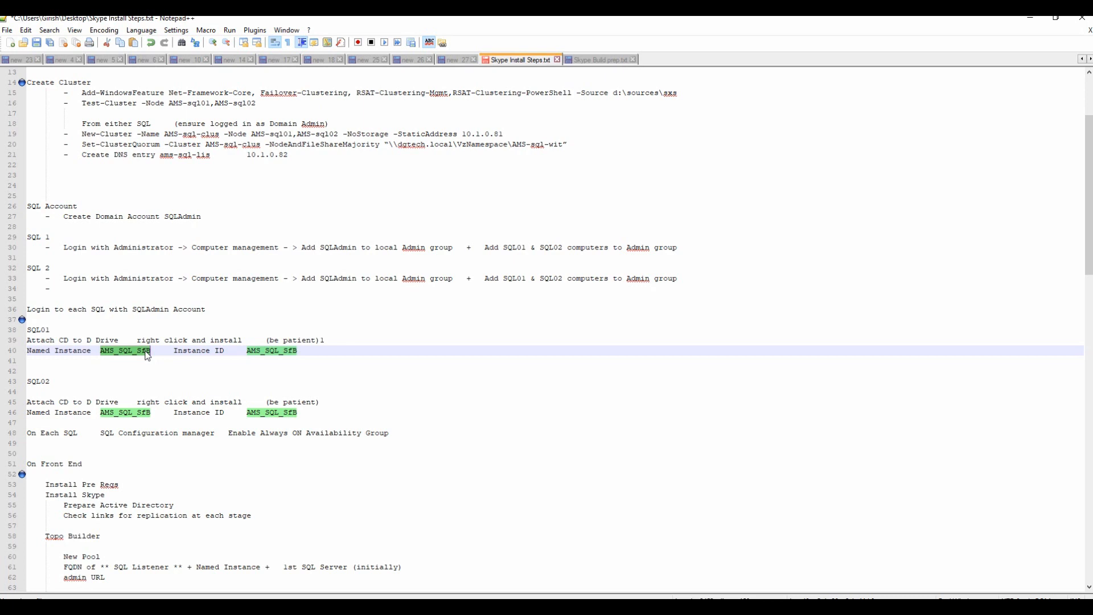
right_click(147, 356)
left_click(173, 374)
left_click(1030, 17)
left_click(529, 295)
key("ctrl+v")
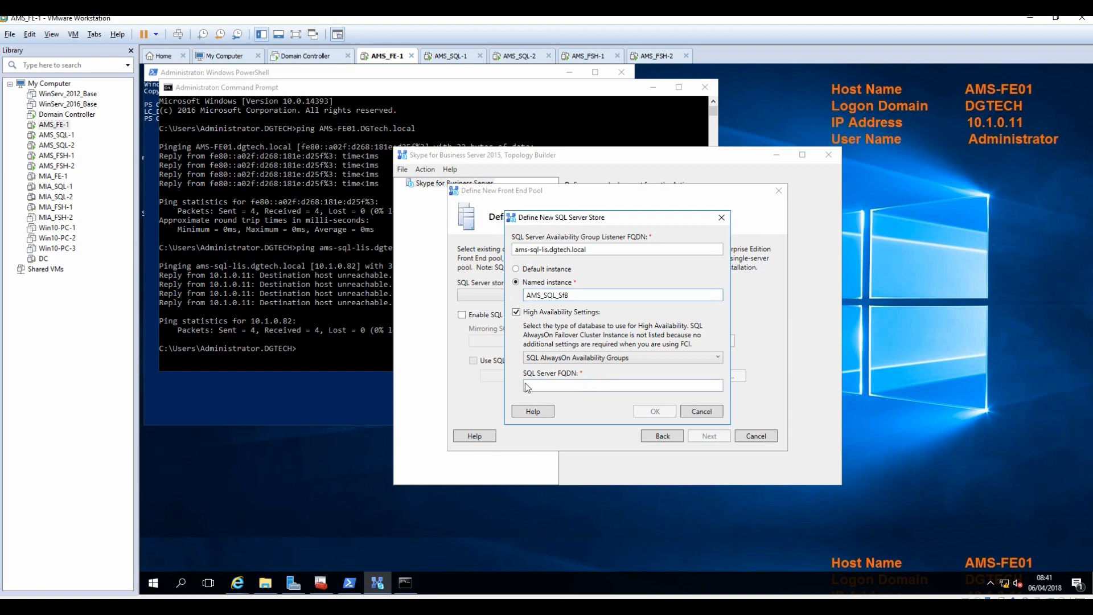
Ping AMS-SQL01.dgtech.local, paste it as the SQL Server FQDN, and confirm the store.
left_click(547, 385)
left_click(339, 346)
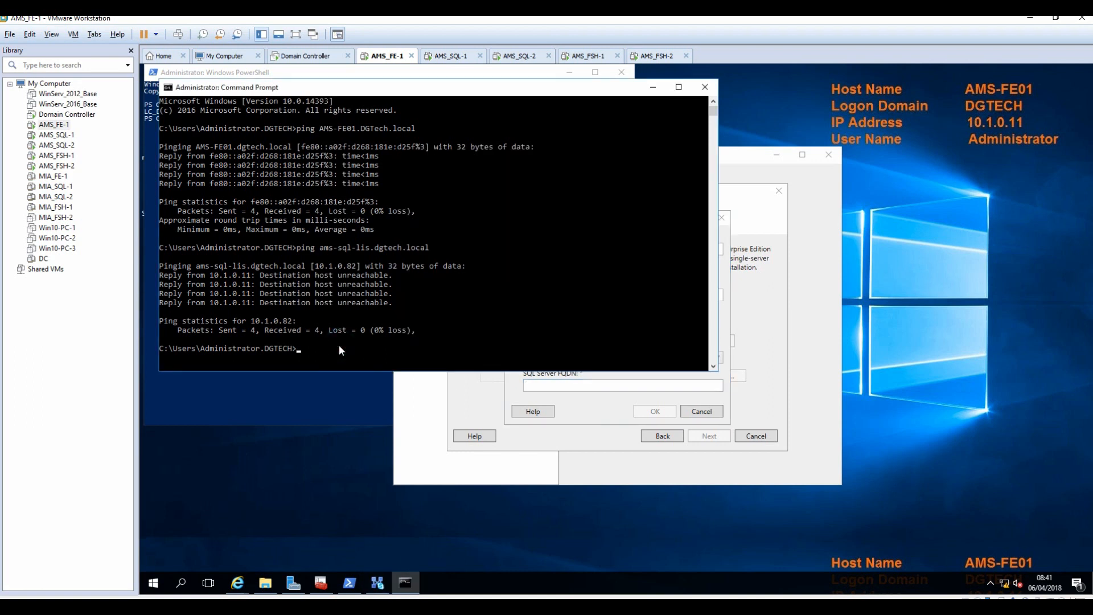
type("ping AMS-SQL01.dgtech.local")
key("Return")
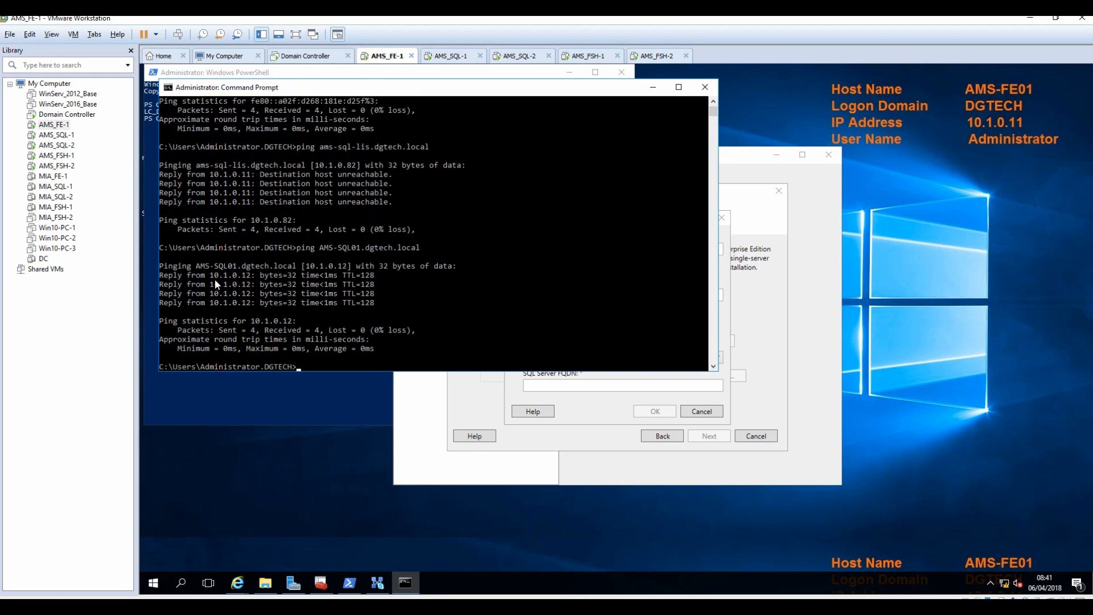
left_click_drag(193, 266, 296, 271)
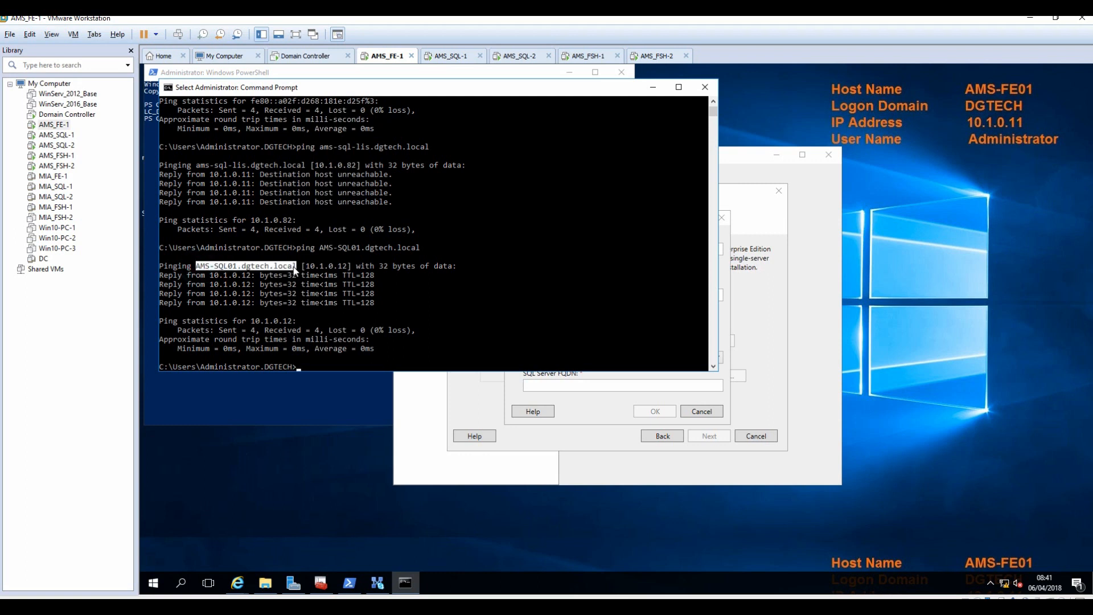
key("ctrl+c")
left_click(728, 327)
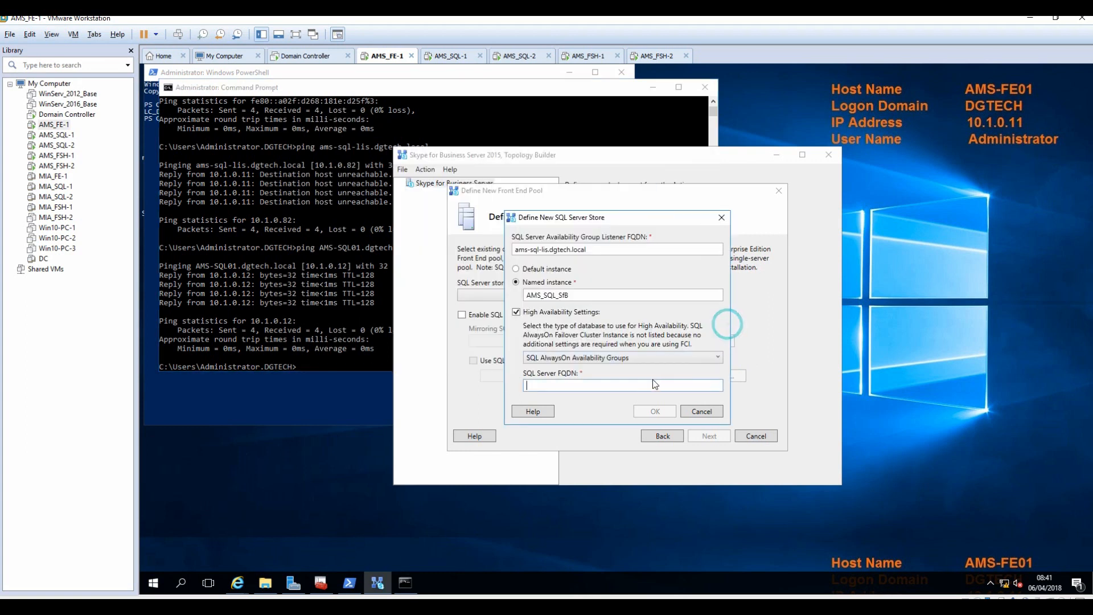
key("ctrl+v")
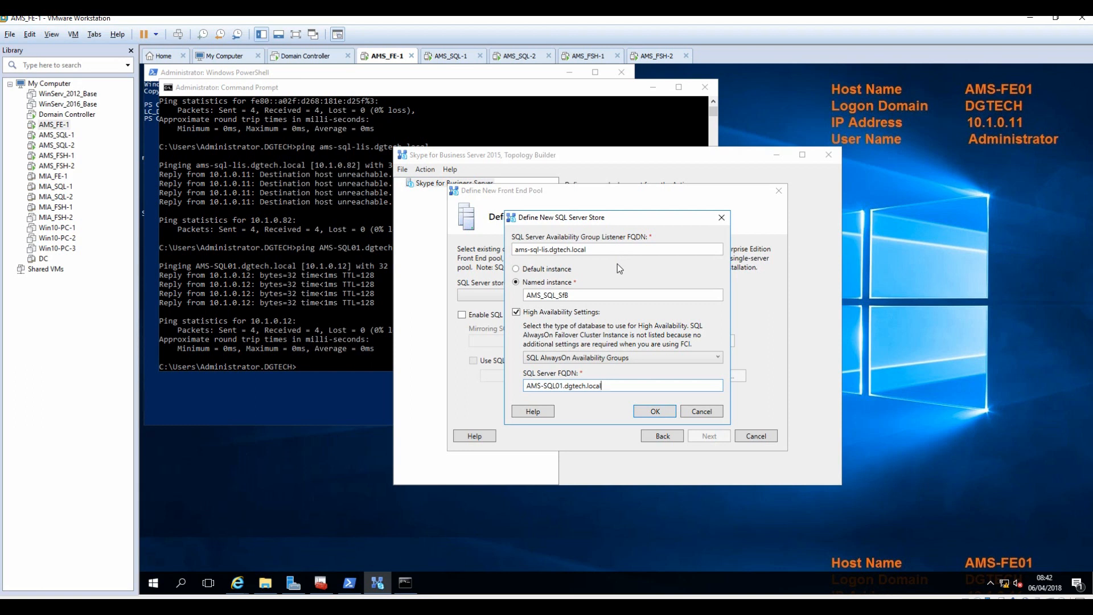
left_click(653, 414)
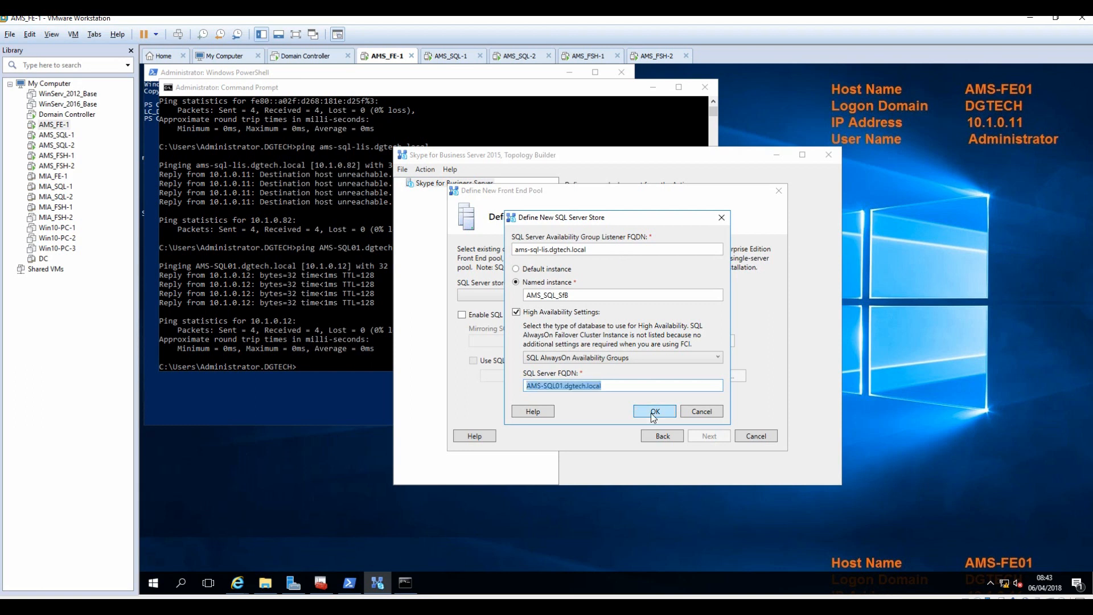
left_click(653, 415)
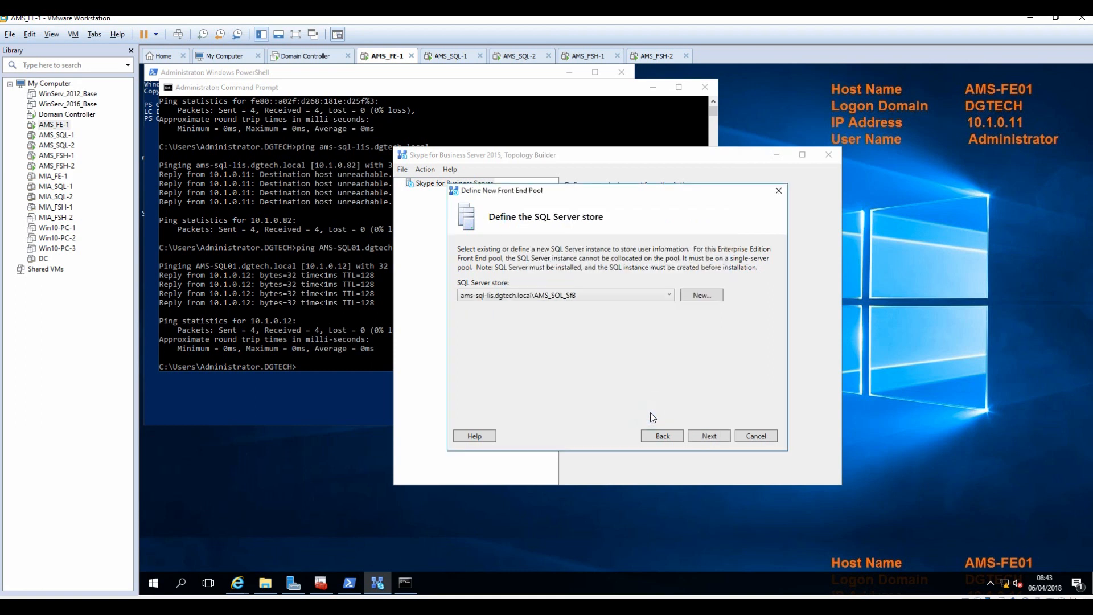
Define a new file store with file server FQDN dgtech.local.
left_click(705, 437)
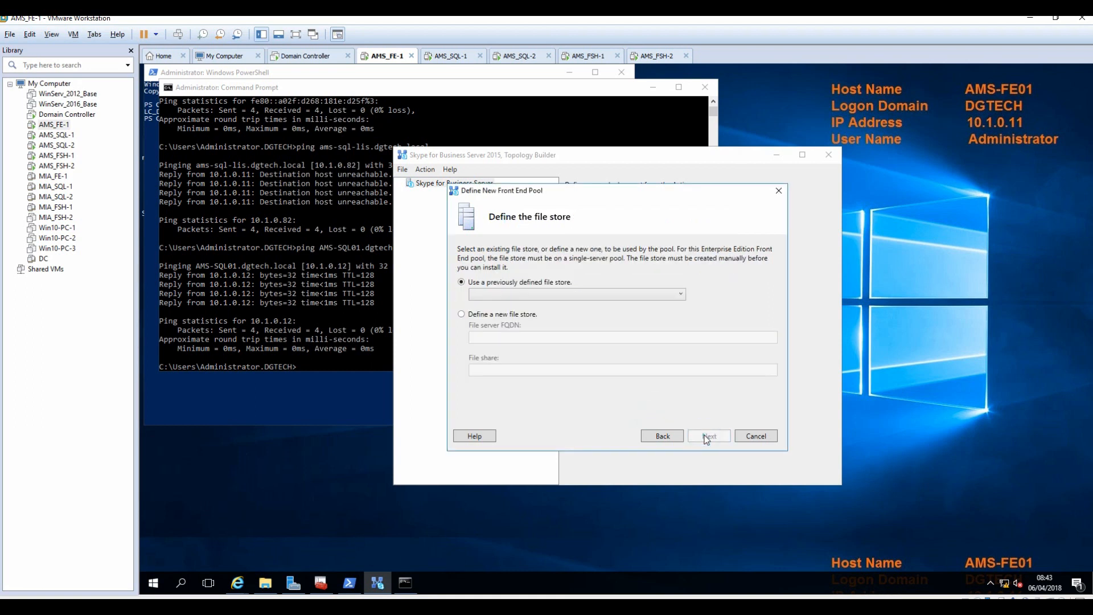
left_click(505, 314)
left_click(504, 337)
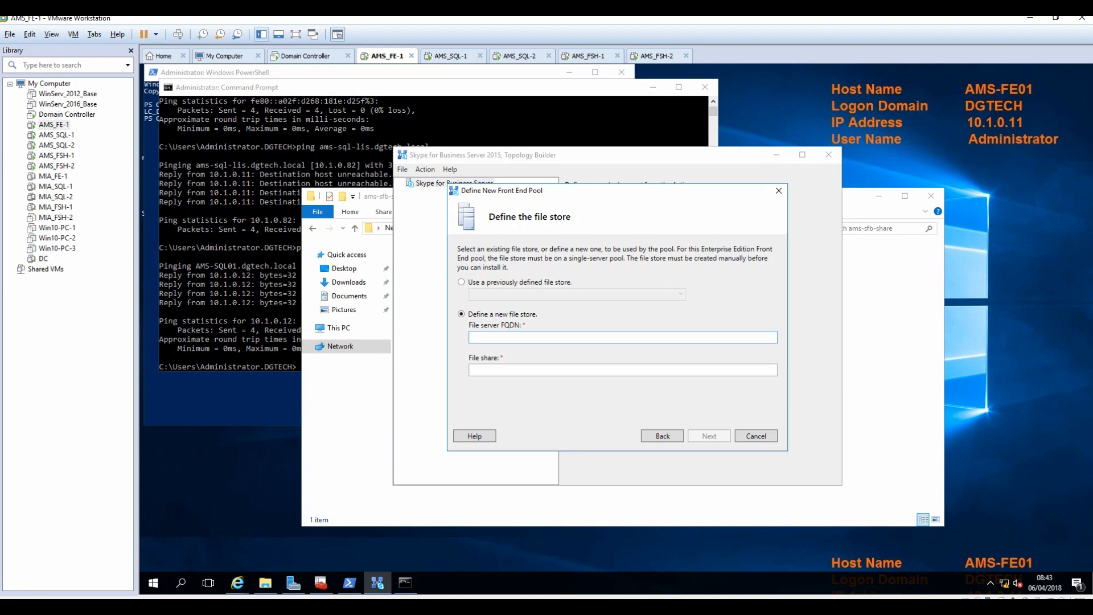
key("ctrl+v")
left_click_drag(520, 338, 440, 340)
Copy vznamespace\ams-sfb-share from the Explorer path into the file share field.
left_click(502, 370)
left_click(349, 433)
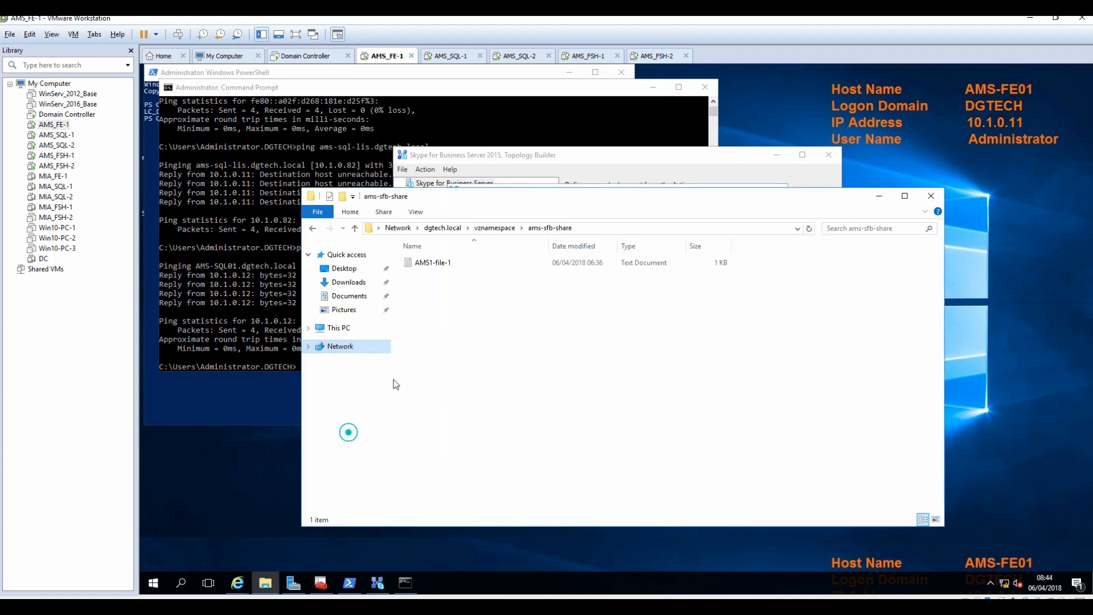
left_click(468, 231)
left_click(613, 351)
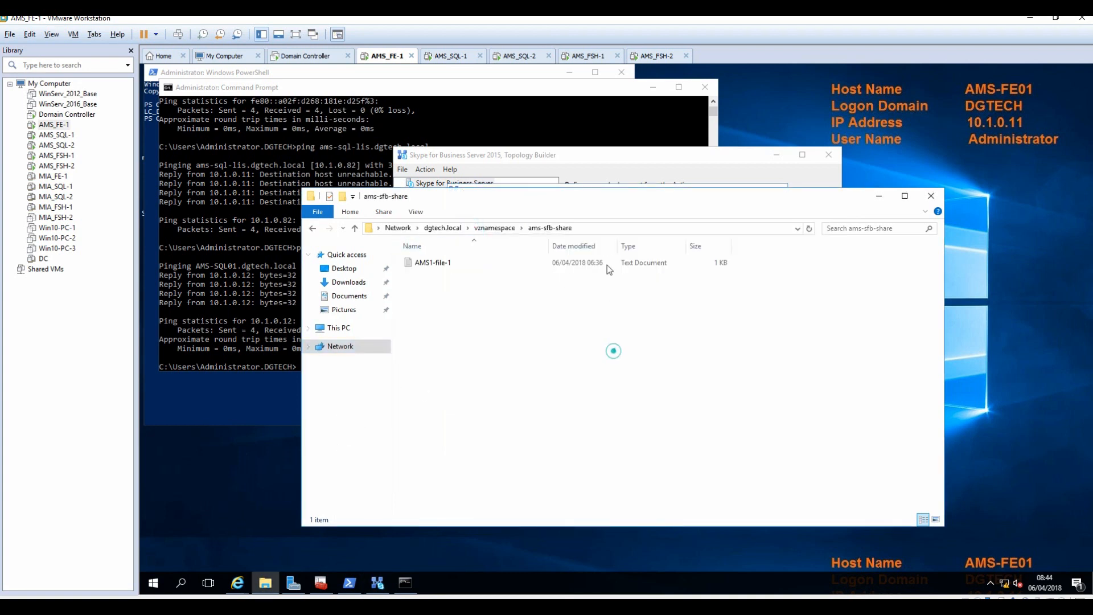
left_click(607, 228)
key("End")
key("shift+Left")
key("shift+Left")
key("shift+Left")
key("shift+Left")
key("shift+Left")
key("shift+Left")
key("shift+Left")
key("shift+Left")
key("shift+Left")
key("shift+Left")
key("shift+Left")
key("shift+Left")
key("shift+Left")
key("shift+Left")
key("shift+Left")
key("shift+Left")
key("shift+Left")
key("shift+Left")
key("shift+Left")
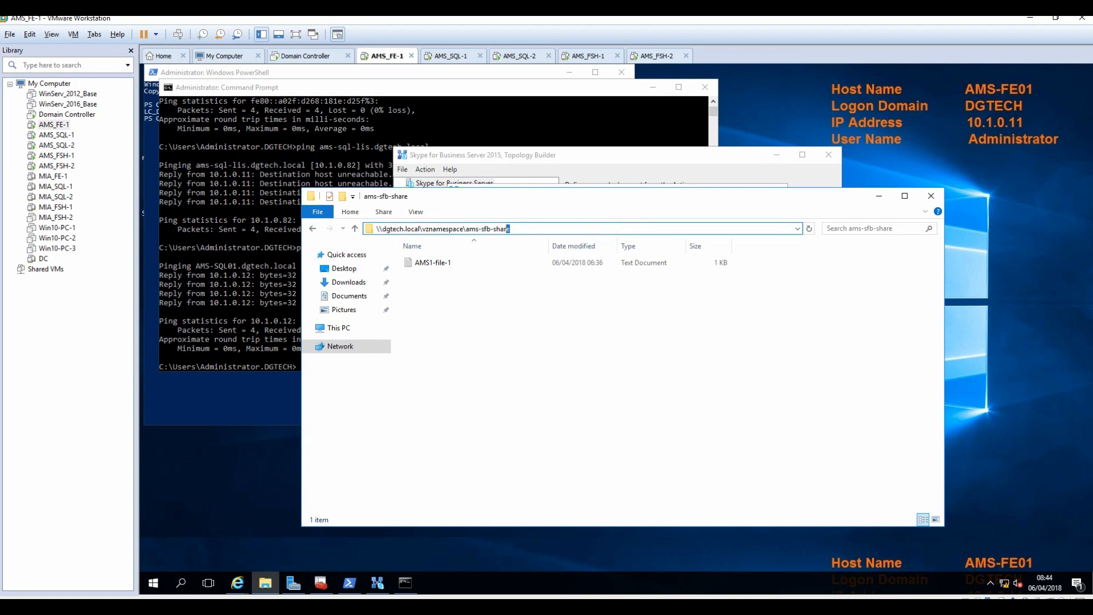
key("shift+Left")
key("shift+Left")
key("shift+Left")
key("shift+Left")
key("shift+Left")
key("shift+Left")
left_click(879, 198)
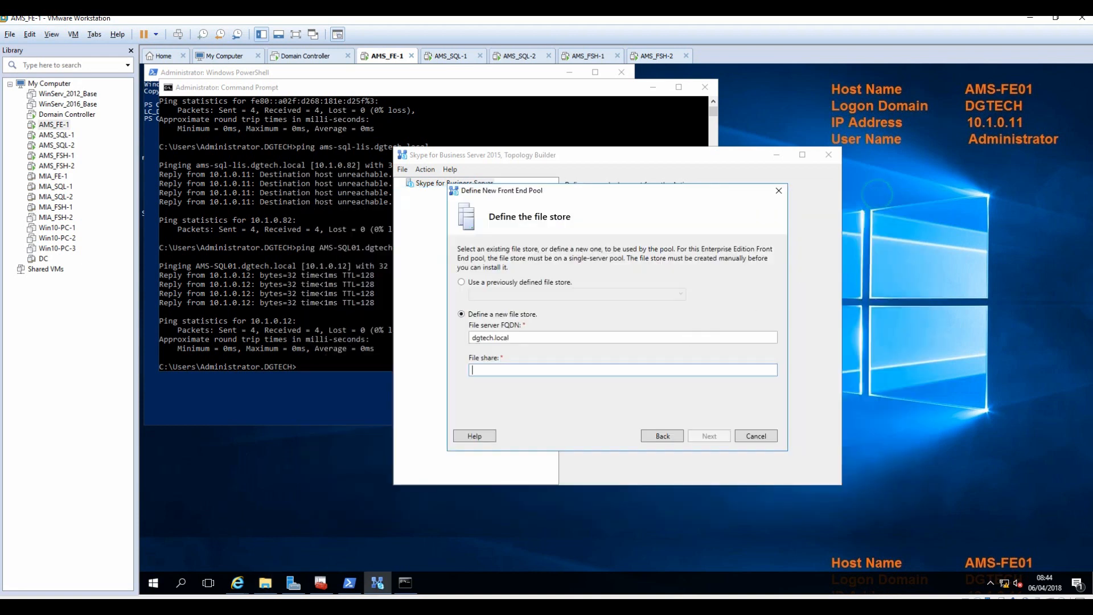
key("ctrl+v")
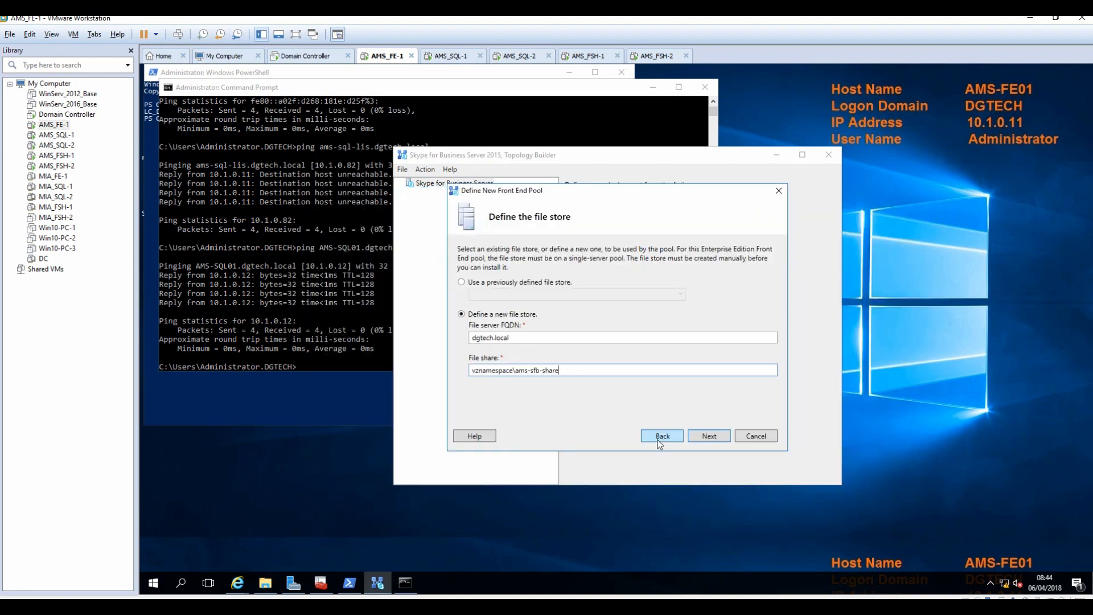
Set the internal web services URL to ams-web-int and the external one to ams-web.
left_click(703, 436)
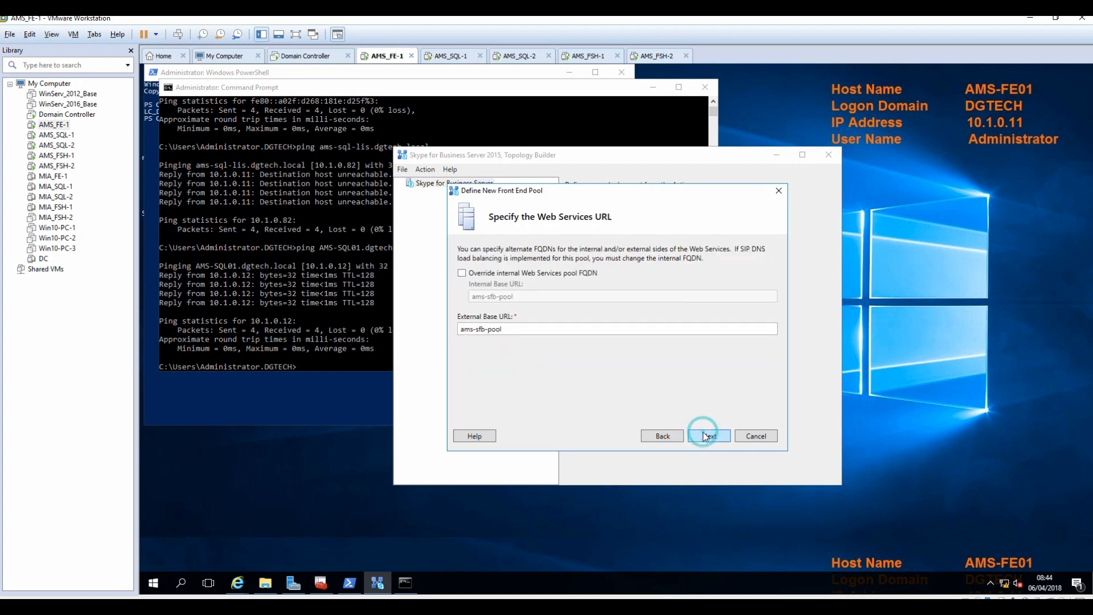
left_click(512, 275)
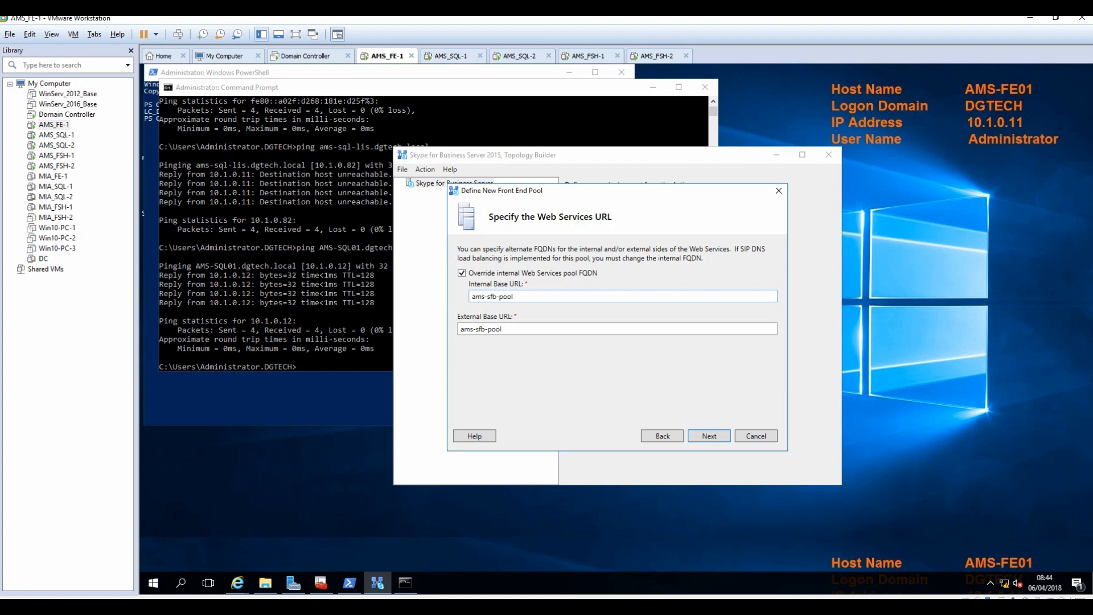
double_click(491, 296)
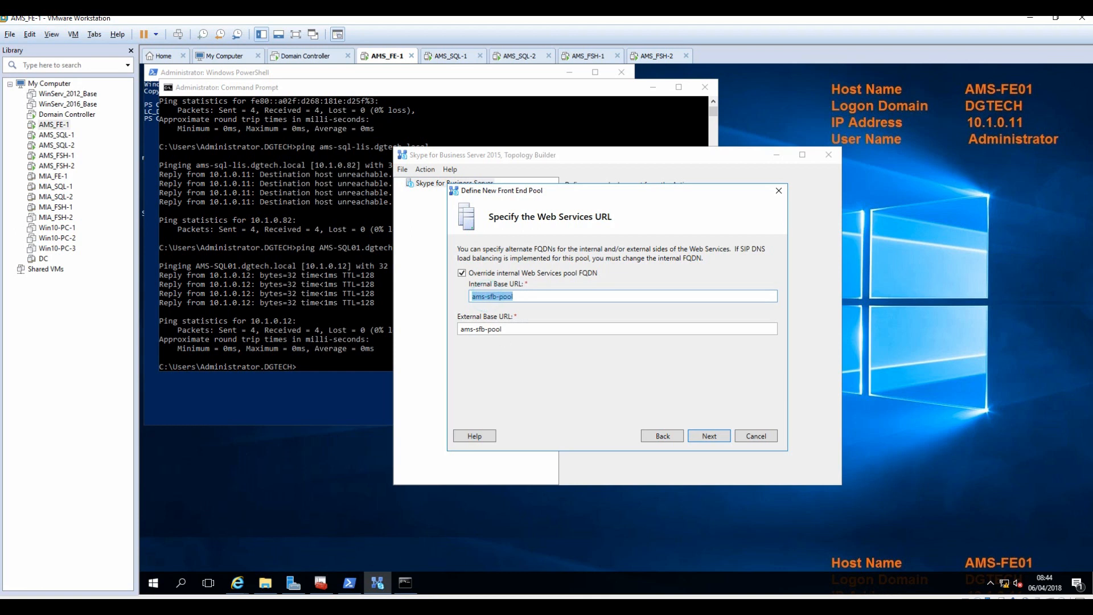
left_click(536, 295)
key("BackSpace")
key("BackSpace")
key("BackSpace")
type("web-int")
key("Delete")
key("Delete")
key("Delete")
key("Tab")
key("End")
key("BackSpace")
key("BackSpace")
key("BackSpace")
key("BackSpace")
key("BackSpace")
key("BackSpace")
key("BackSpace")
key("BackSpace")
type("web")
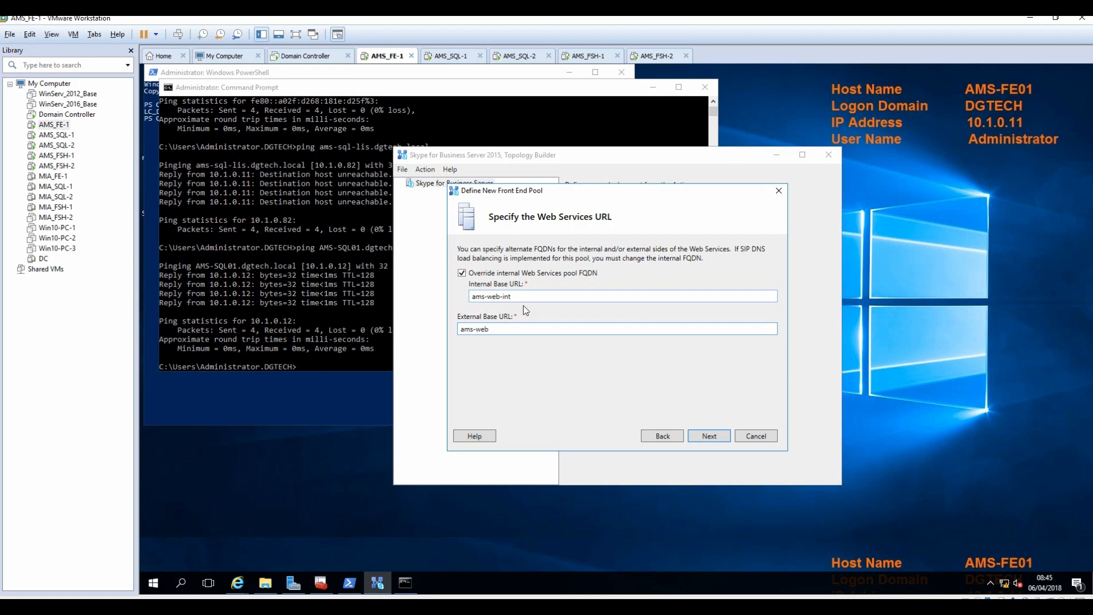
Skip the Office Web Apps Server association and finish the Front End pool wizard.
left_click(708, 439)
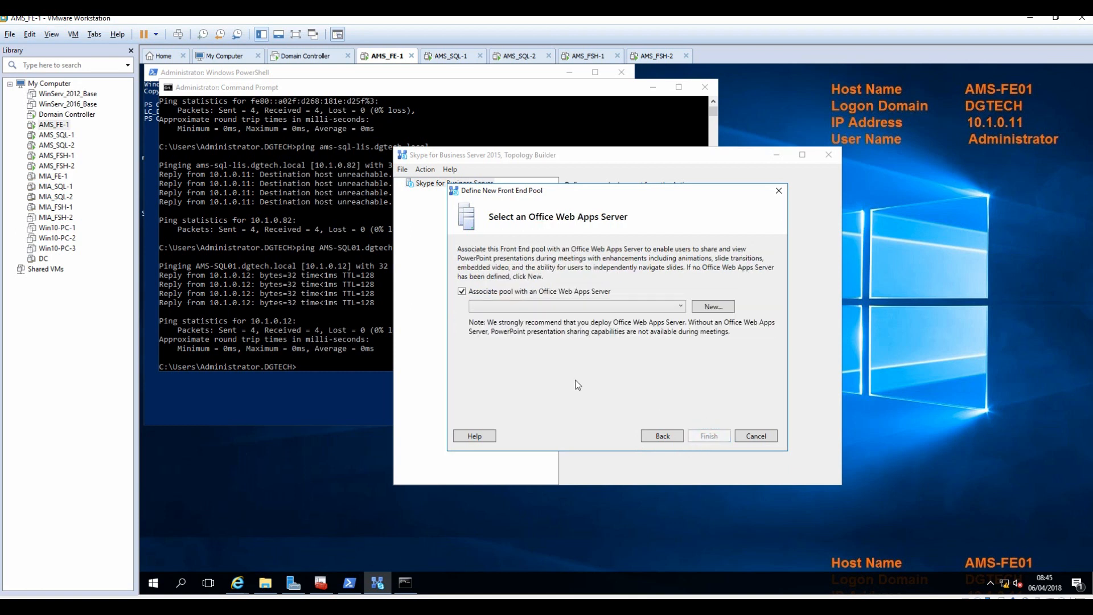
left_click(462, 291)
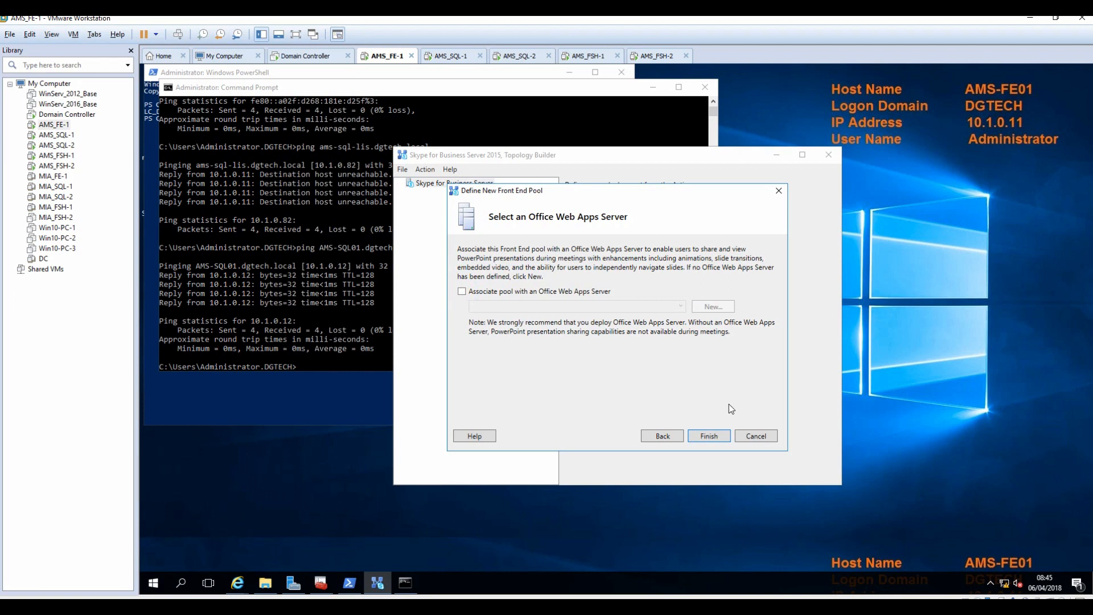
left_click(710, 436)
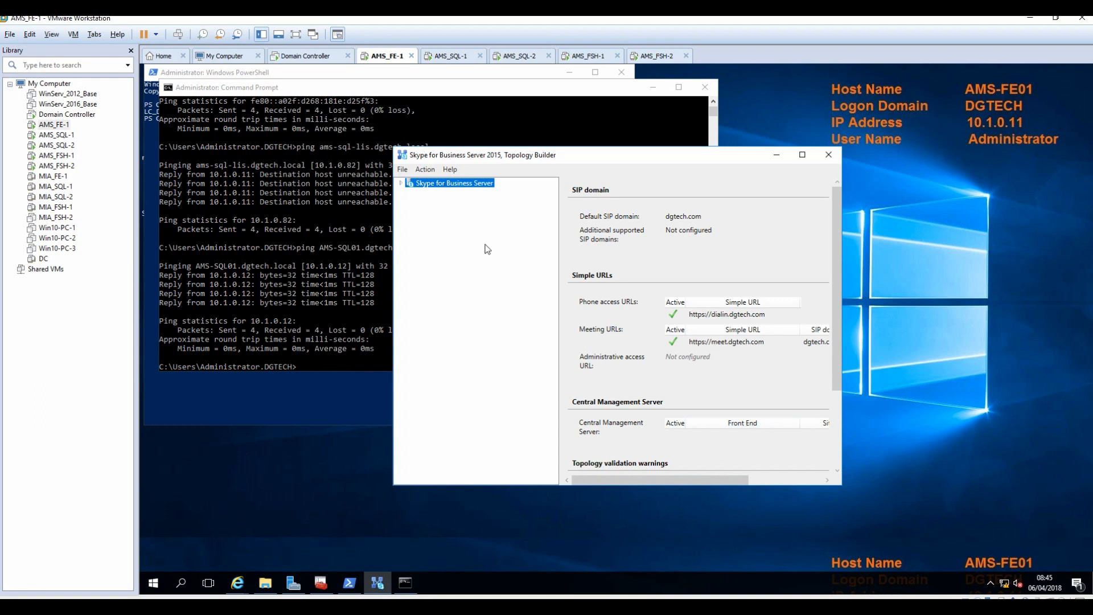
Expand the Amsterdam site tree, maximise Topology Builder, and open Edit Properties on Skype for Business Server.
left_click(401, 184)
left_click(412, 193)
left_click(802, 154)
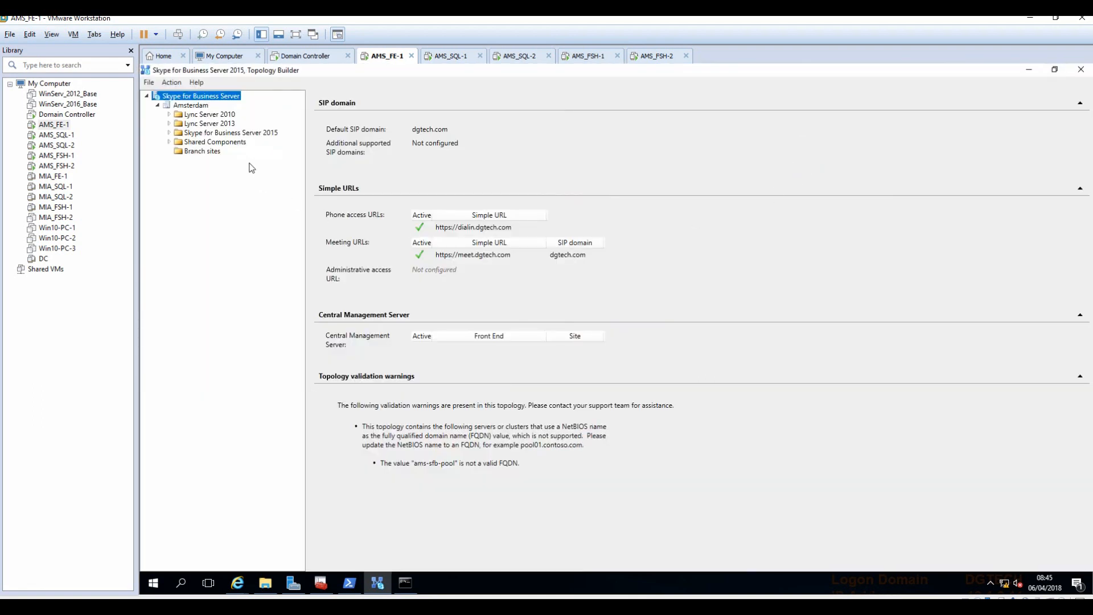
left_click(192, 107)
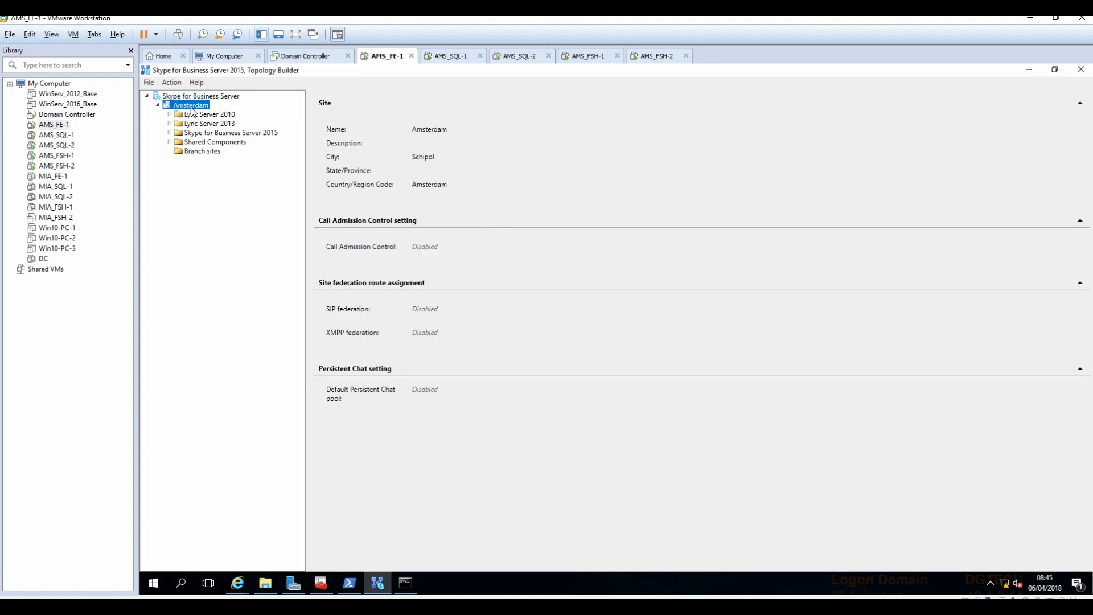
left_click(197, 97)
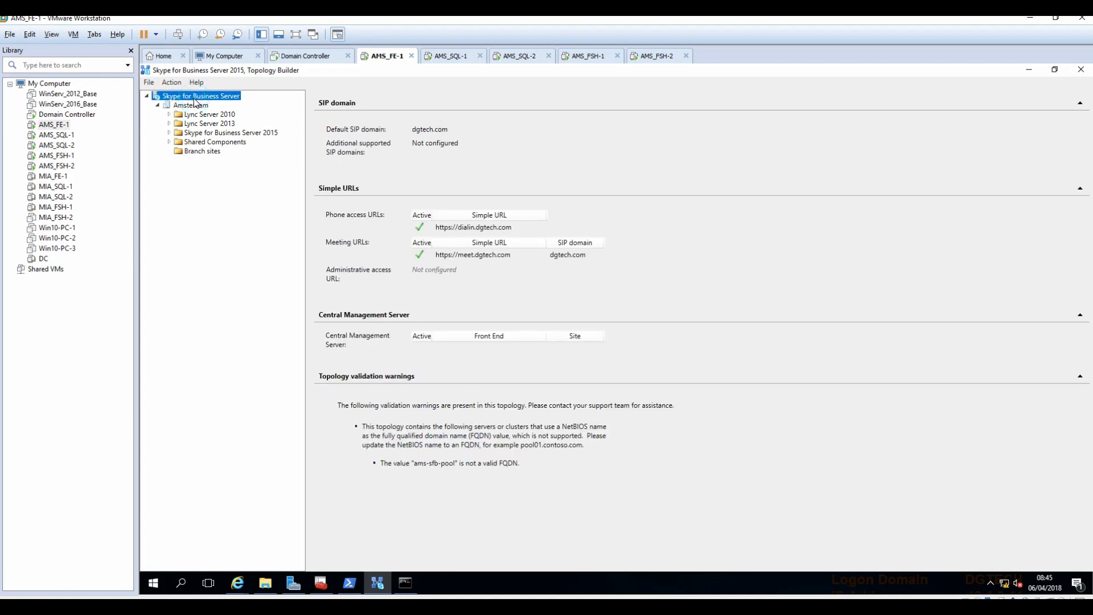
right_click(195, 103)
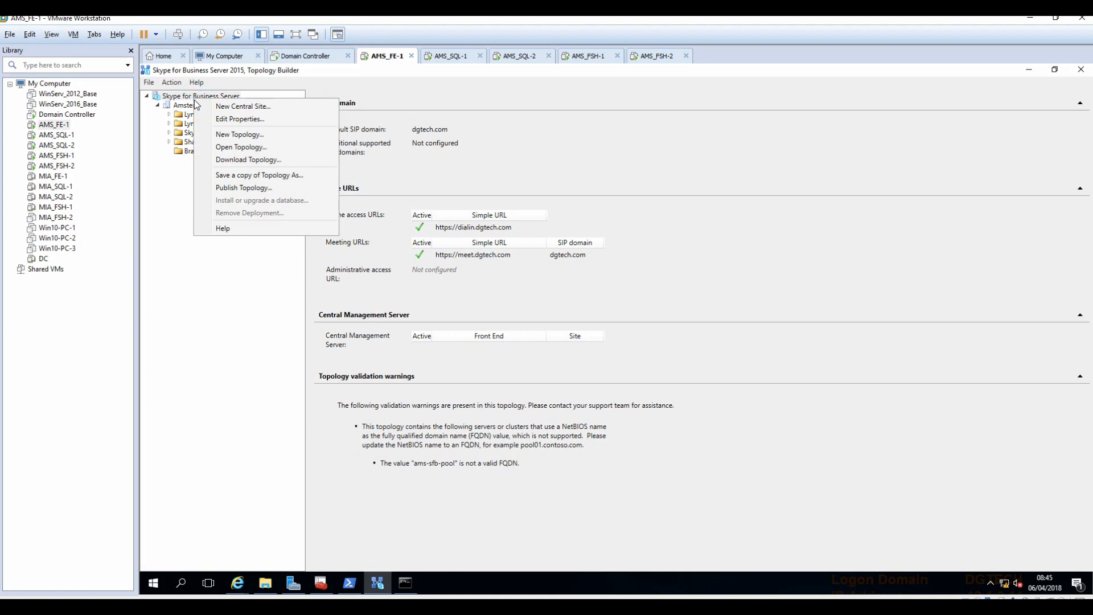
left_click(230, 119)
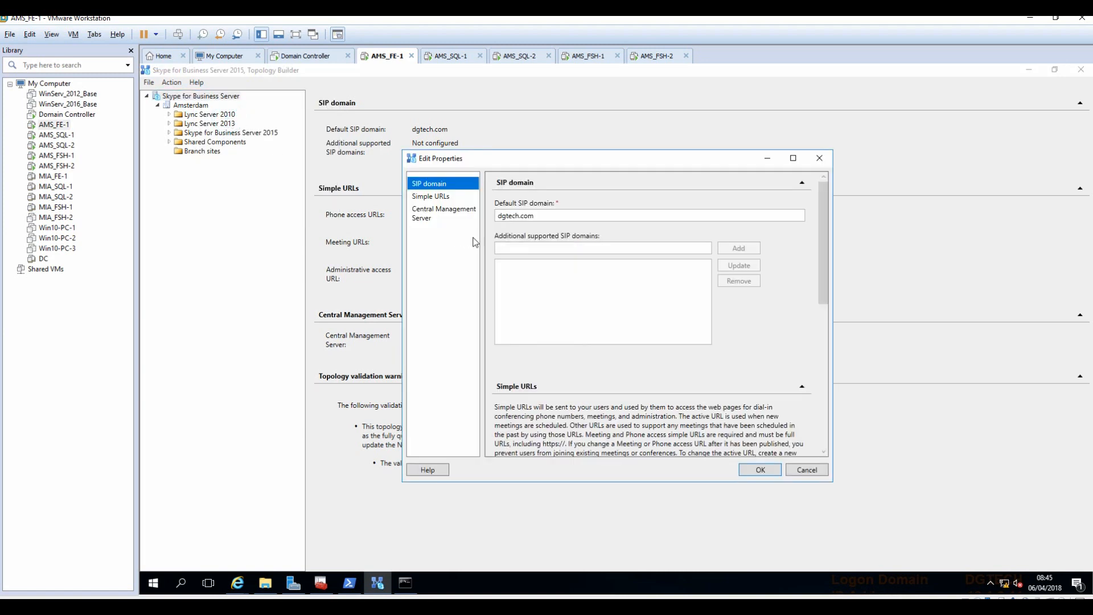
left_click(430, 197)
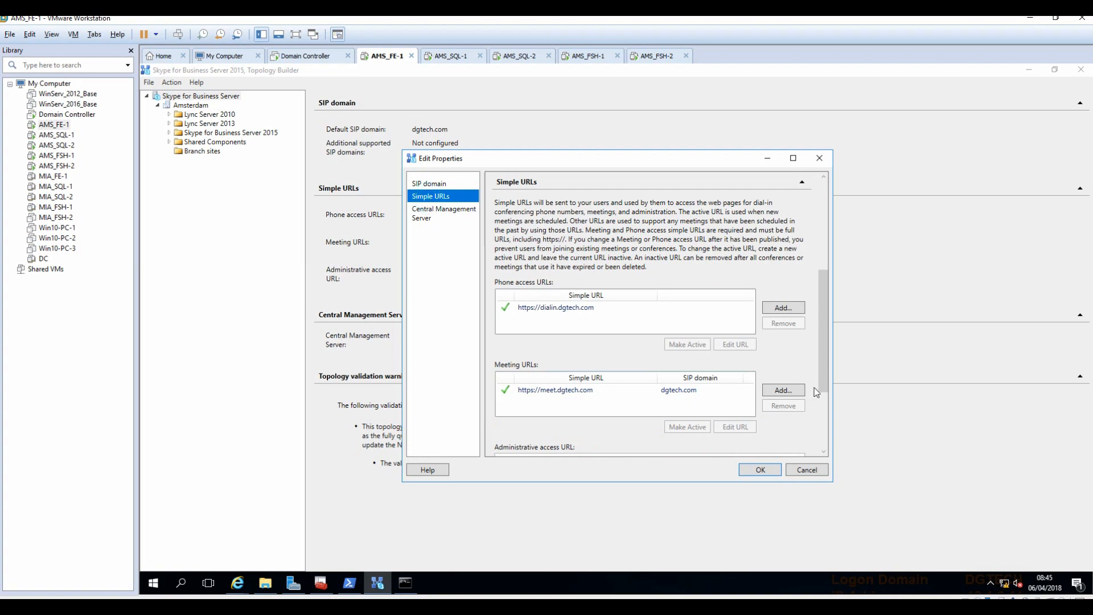
scroll(821, 373, "down", 3)
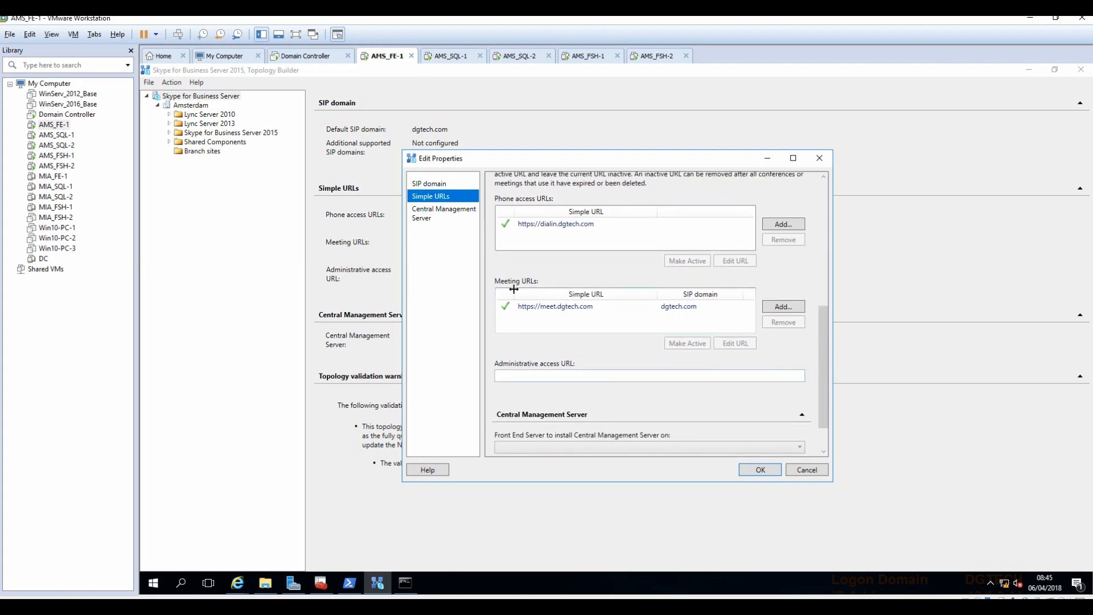
left_click(548, 376)
type("admin")
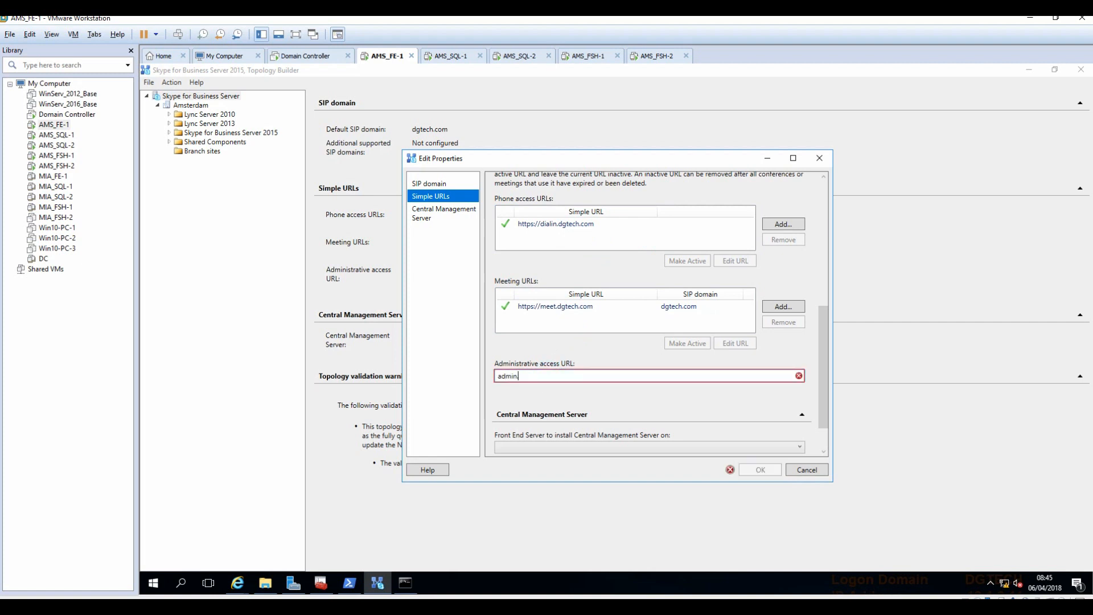
key("BackSpace")
key("BackSpace")
key("BackSpace")
key("BackSpace")
key("BackSpace")
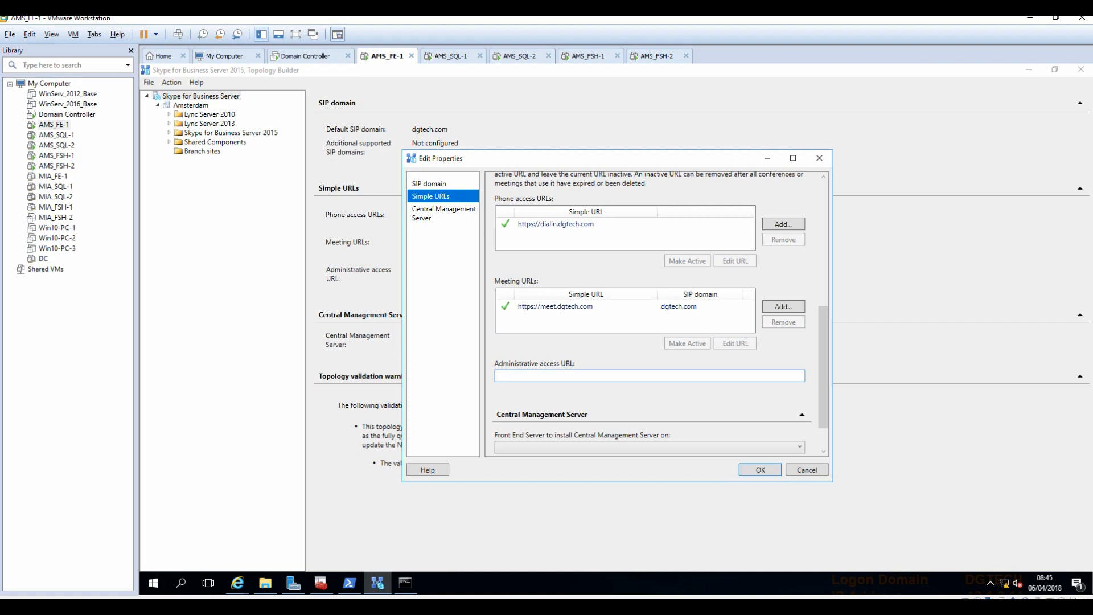
type("https://admin.dgtech.com")
left_click_drag(824, 401, 826, 426)
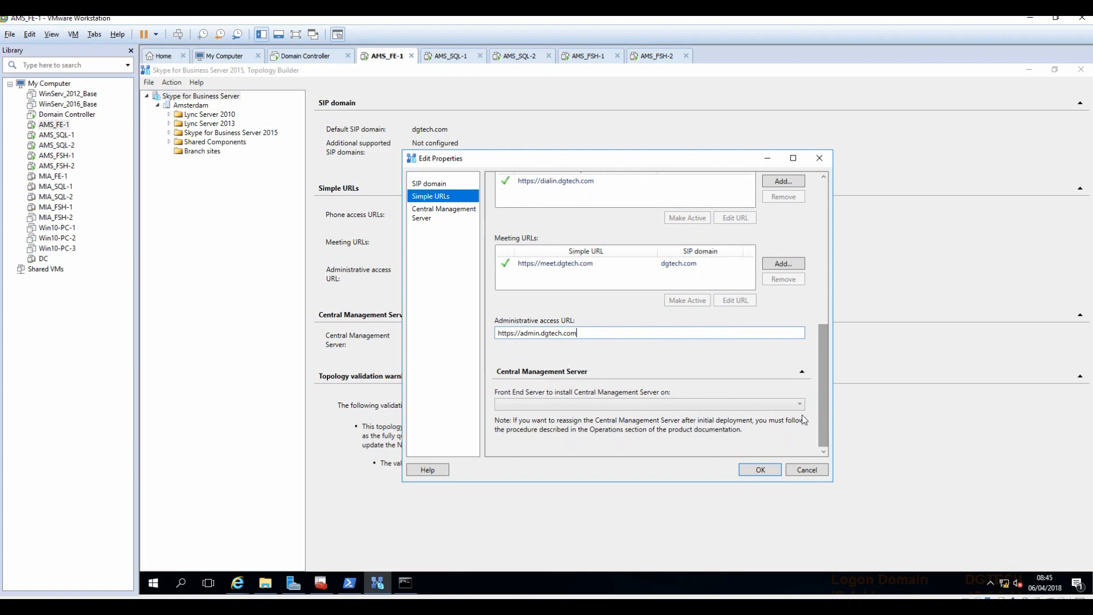
left_click(755, 472)
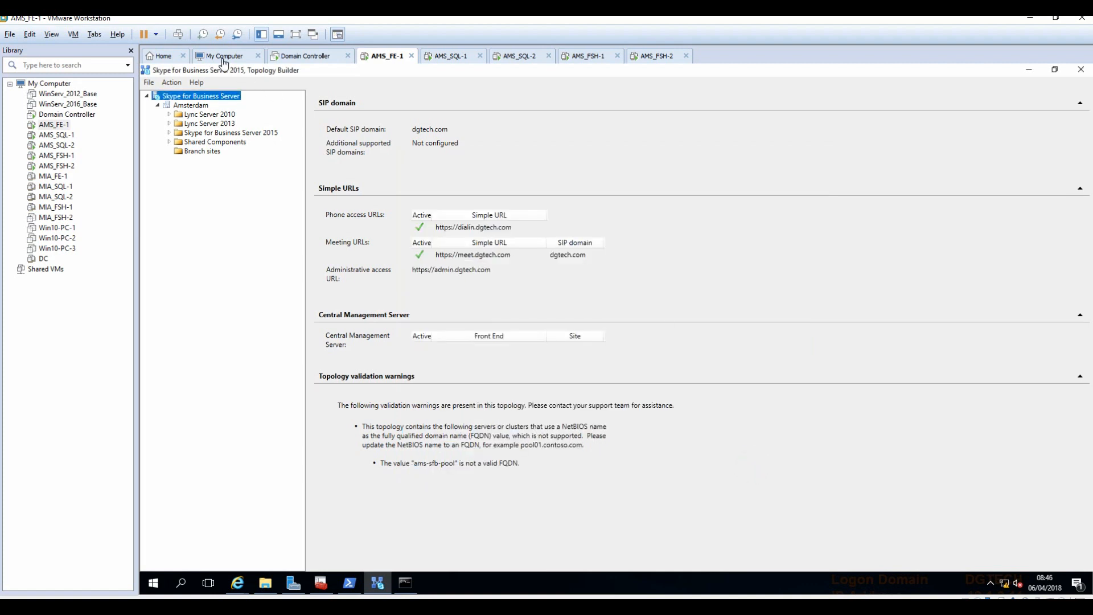
Sign in to the Domain Controller VM with the account password and launch DNS Manager.
left_click(288, 57)
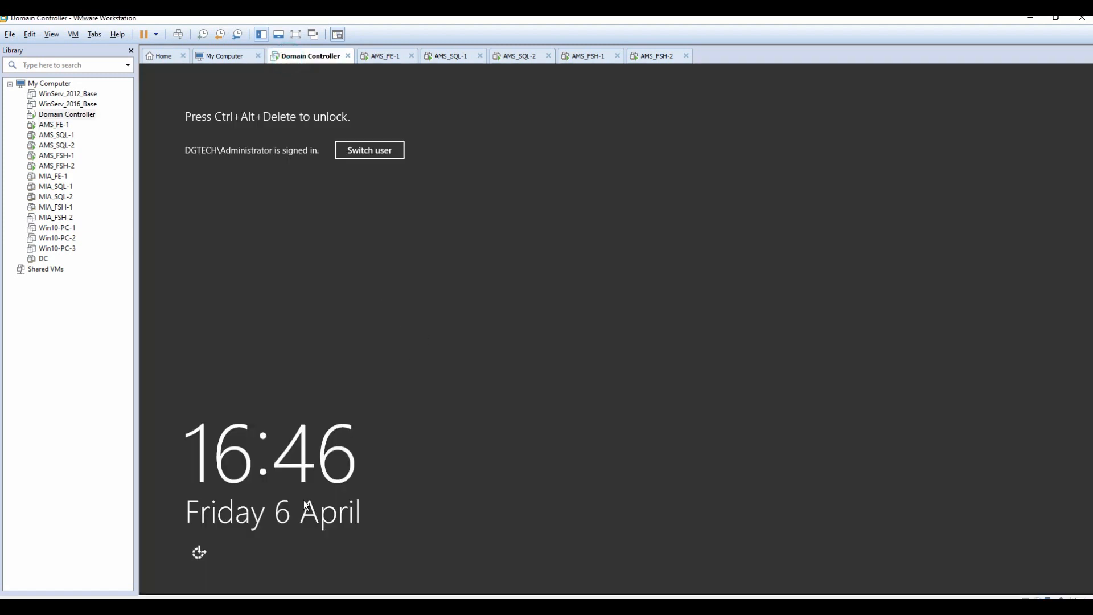
left_click(178, 34)
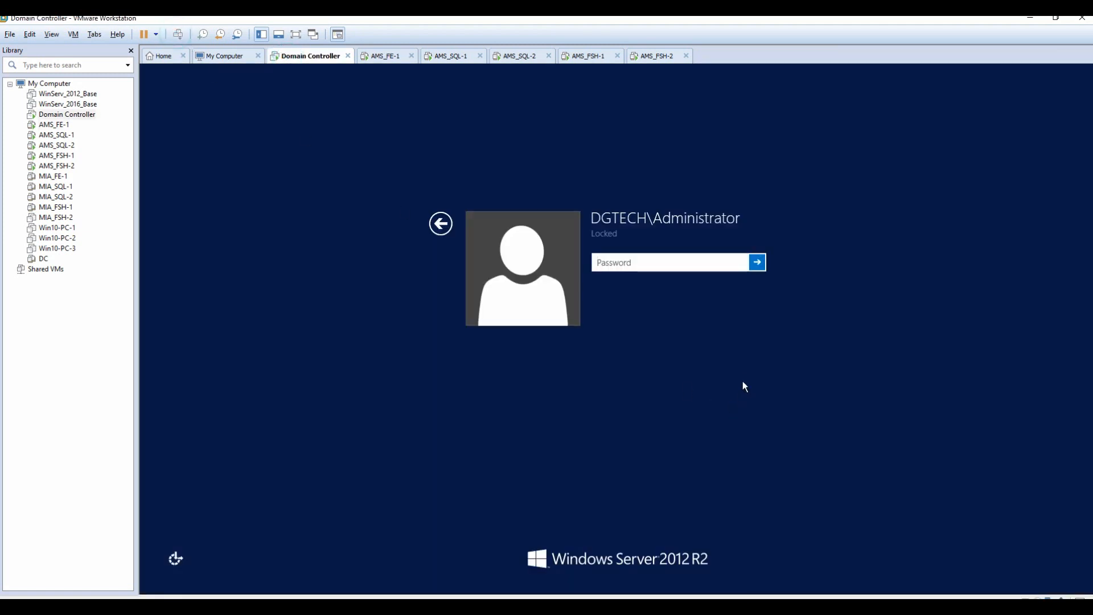
type("•••••••••••")
key("Return")
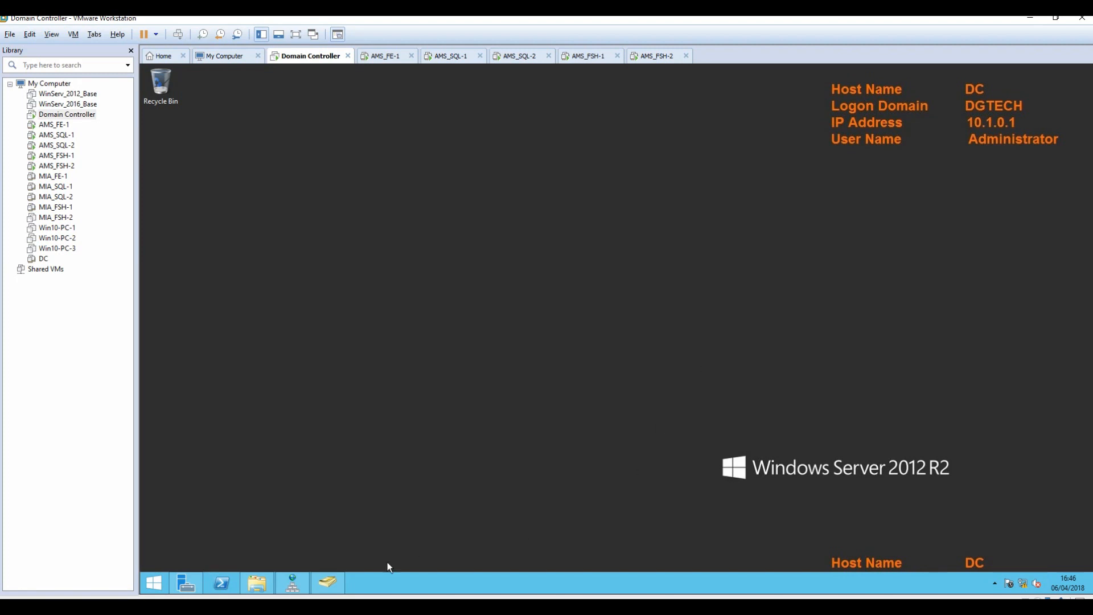
left_click(336, 585)
left_click(293, 581)
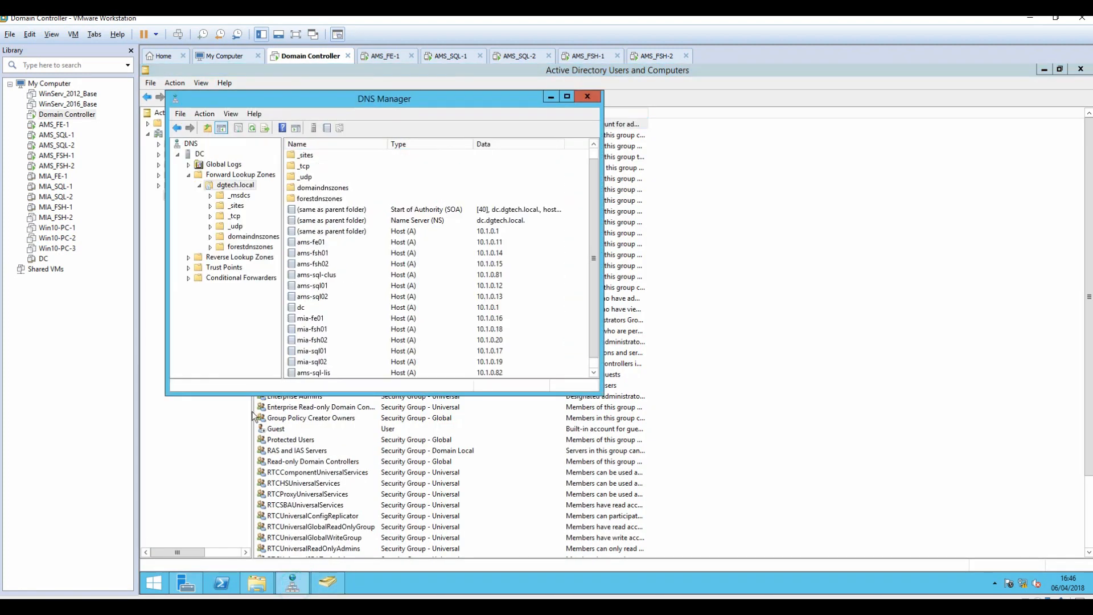
Create AD-integrated primary zone dgtech.com with domain-wide replication, allowing secure and nonsecure updates.
right_click(230, 184)
left_click(228, 174)
right_click(227, 174)
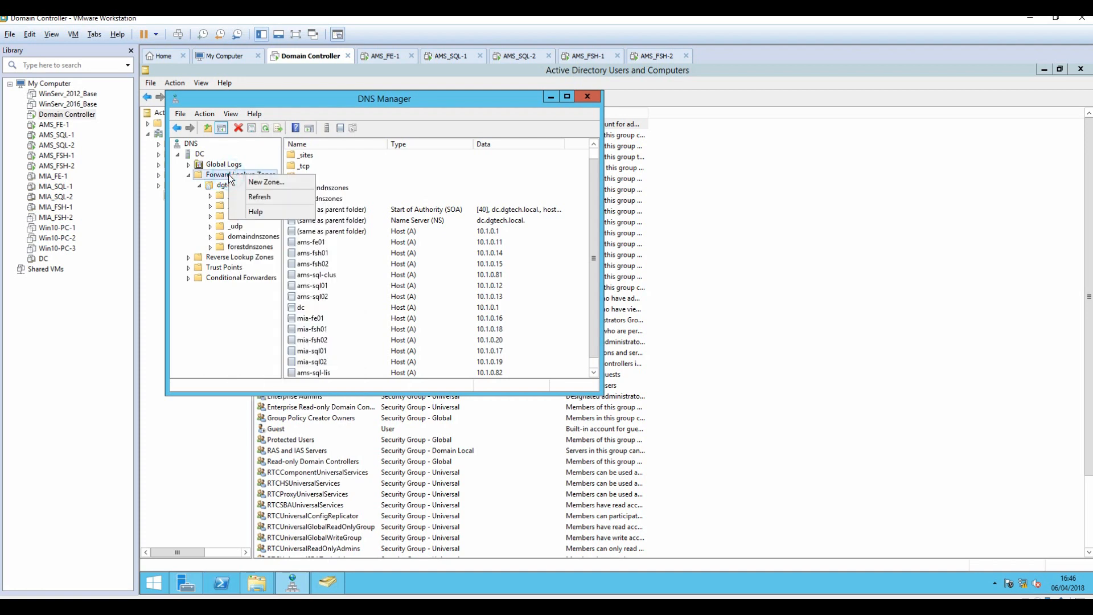
left_click(256, 182)
left_click(398, 312)
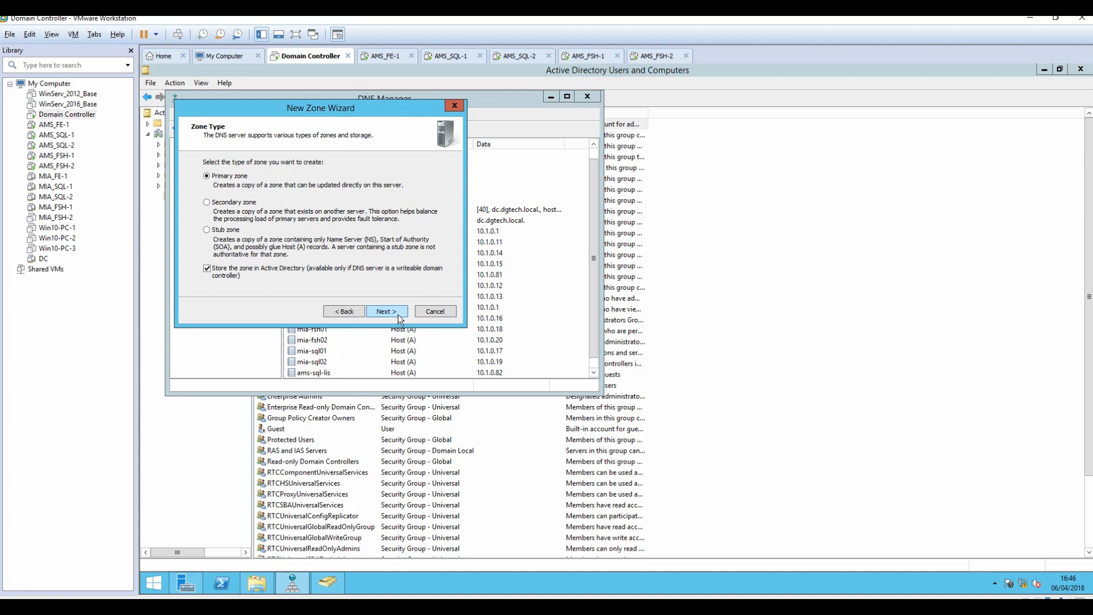
left_click(395, 317)
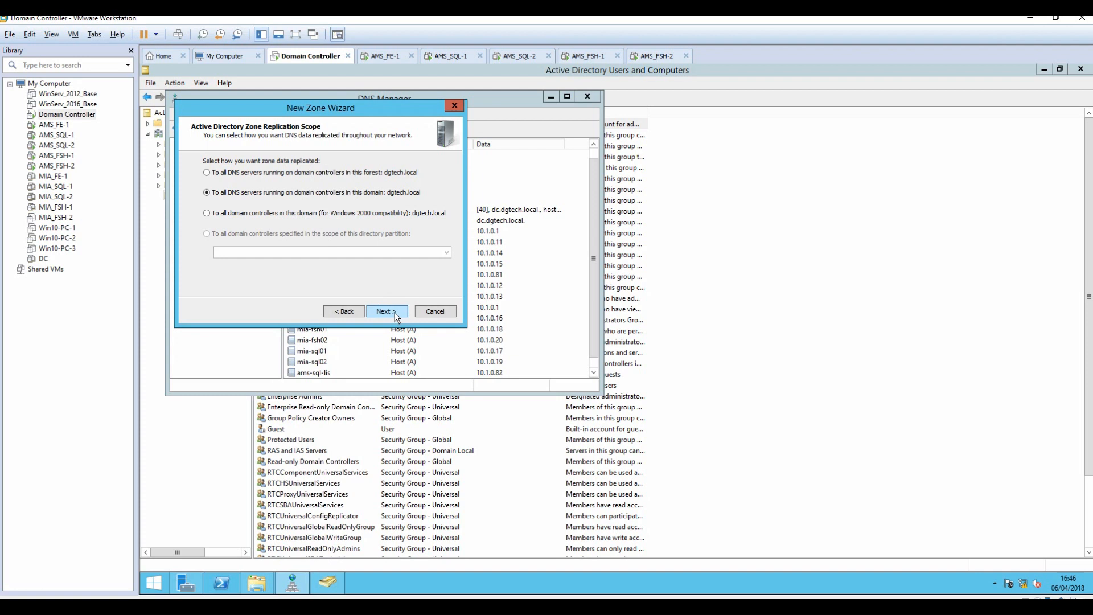
left_click(397, 316)
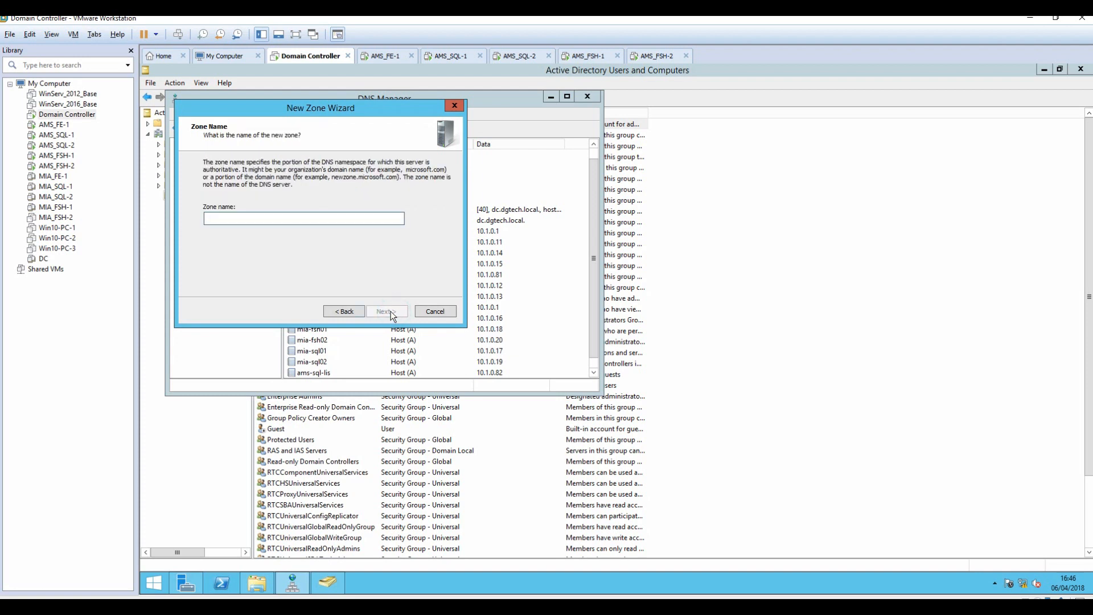
type("dgtech.com")
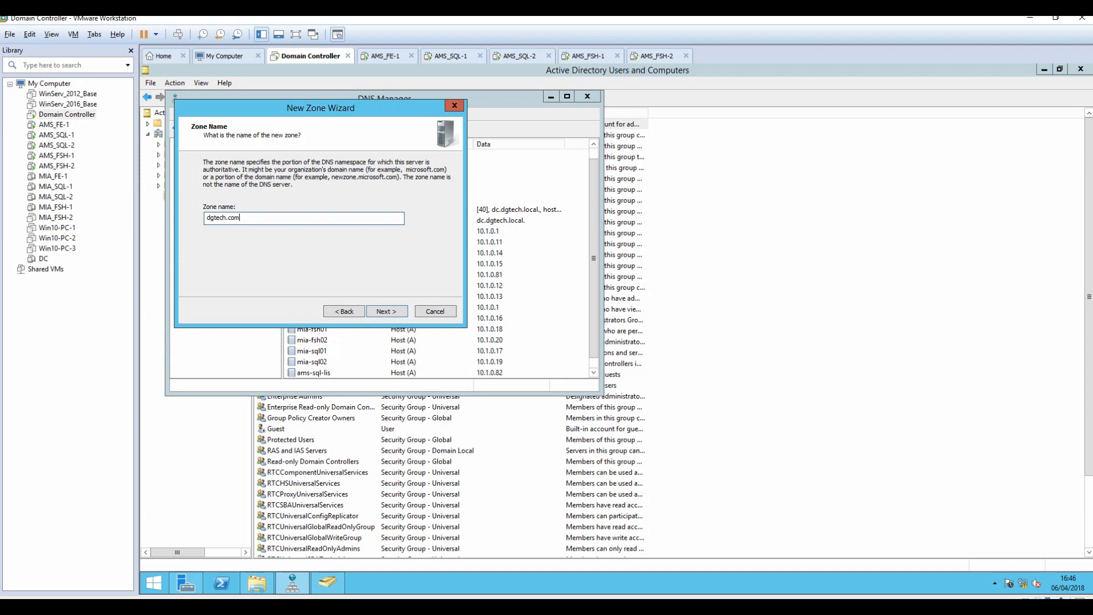
left_click(382, 312)
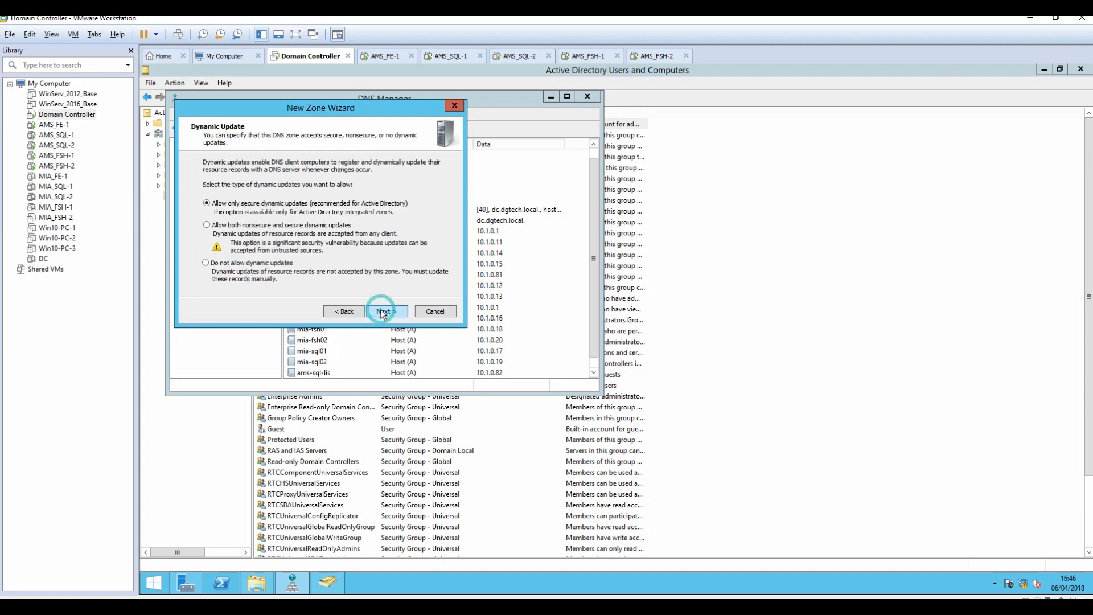
left_click(295, 225)
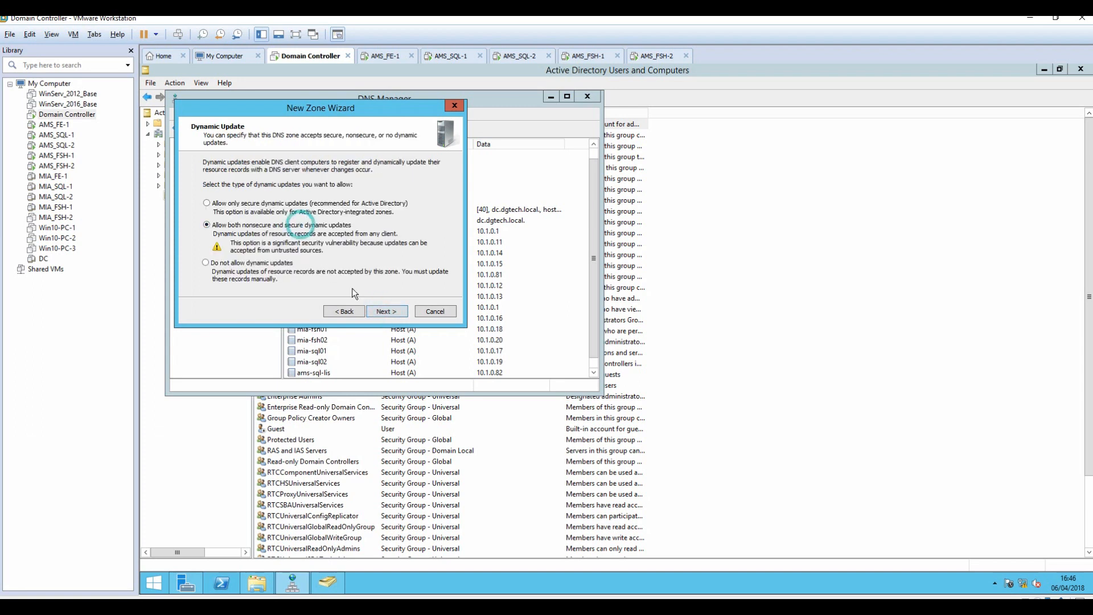
left_click(379, 315)
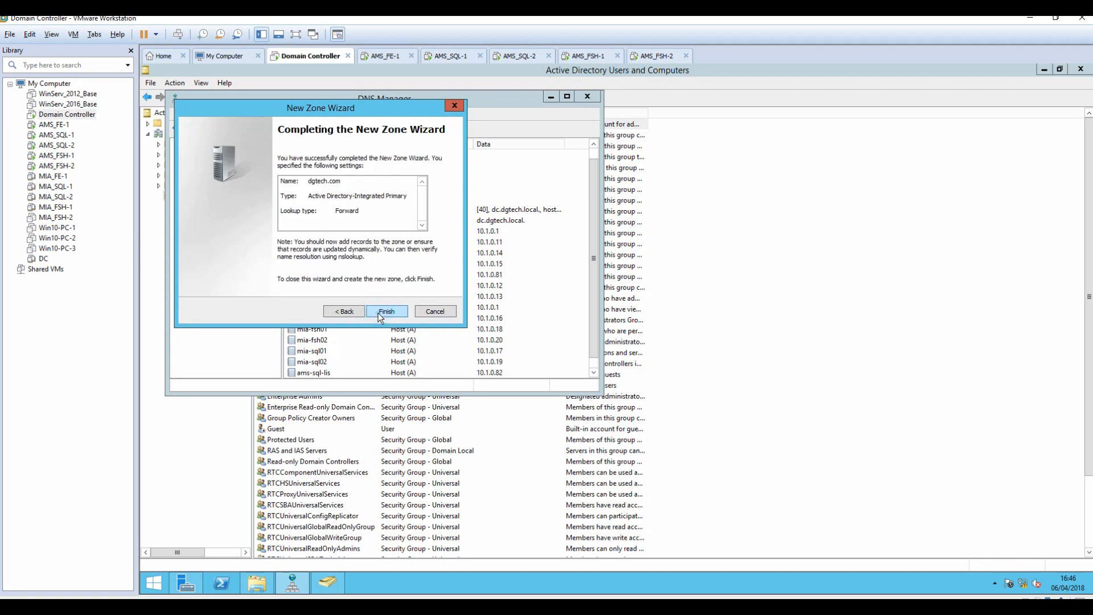
left_click(380, 312)
left_click(201, 260)
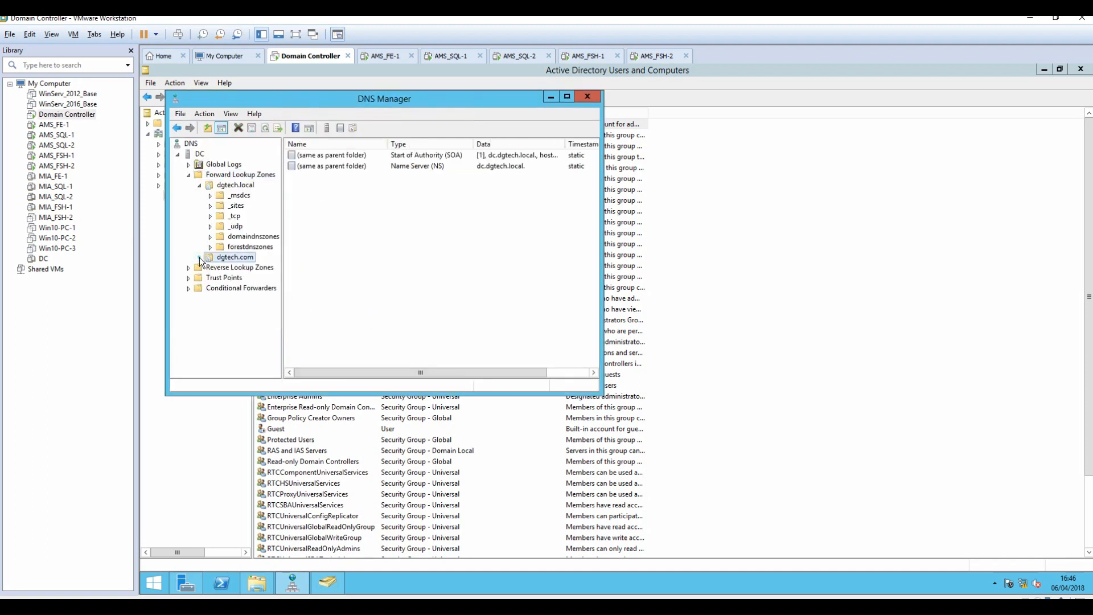
Add a meet host record pointing to 10.1.0.11 in dgtech.com.
right_click(319, 235)
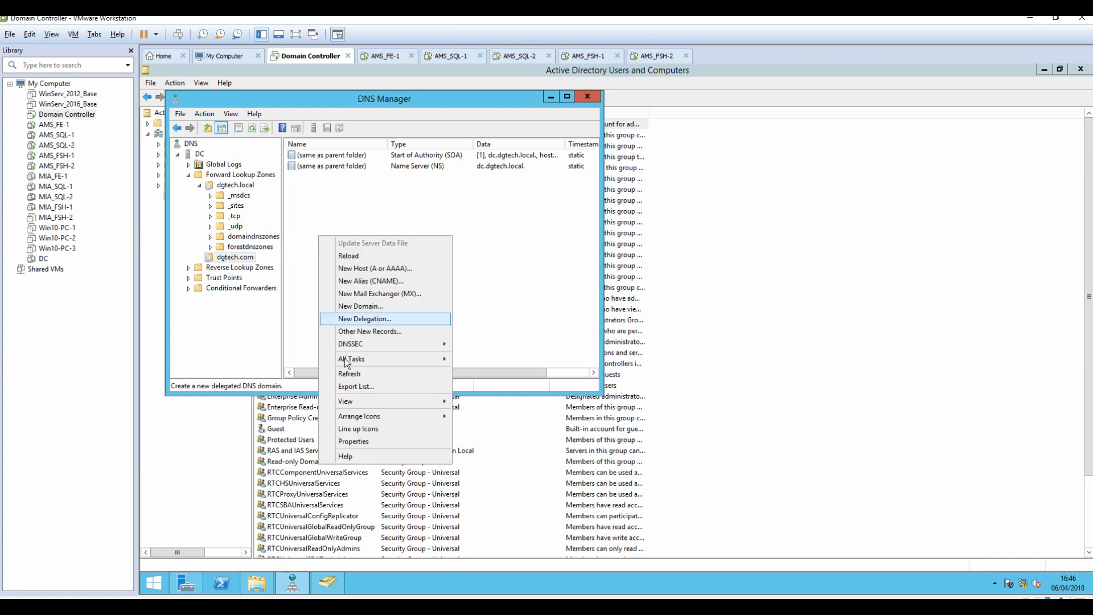
left_click(374, 269)
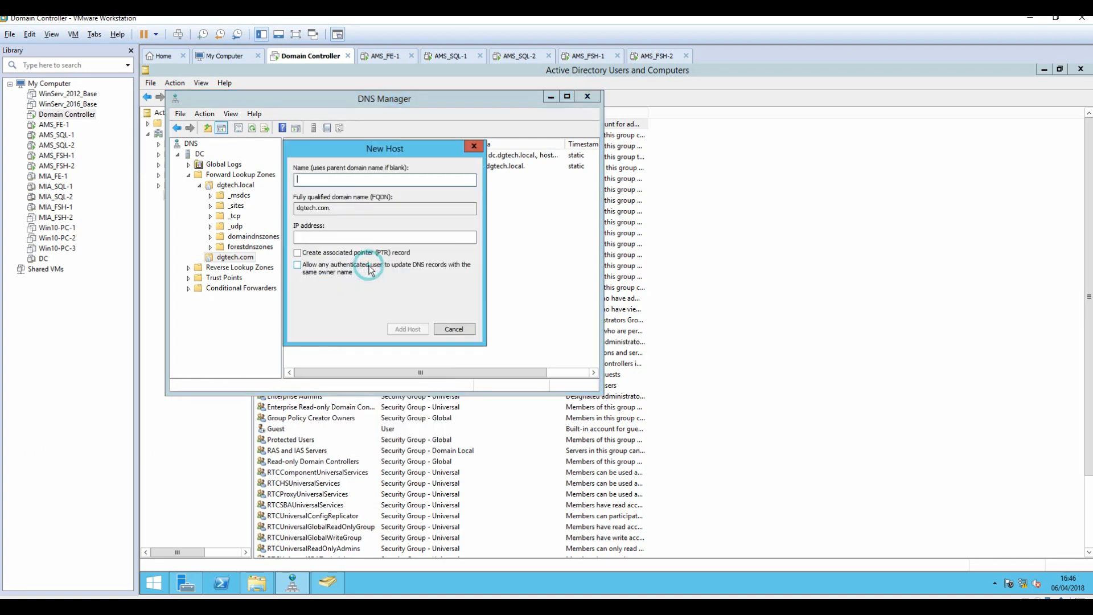
type("meet")
key("Tab")
key("Tab")
key("Tab")
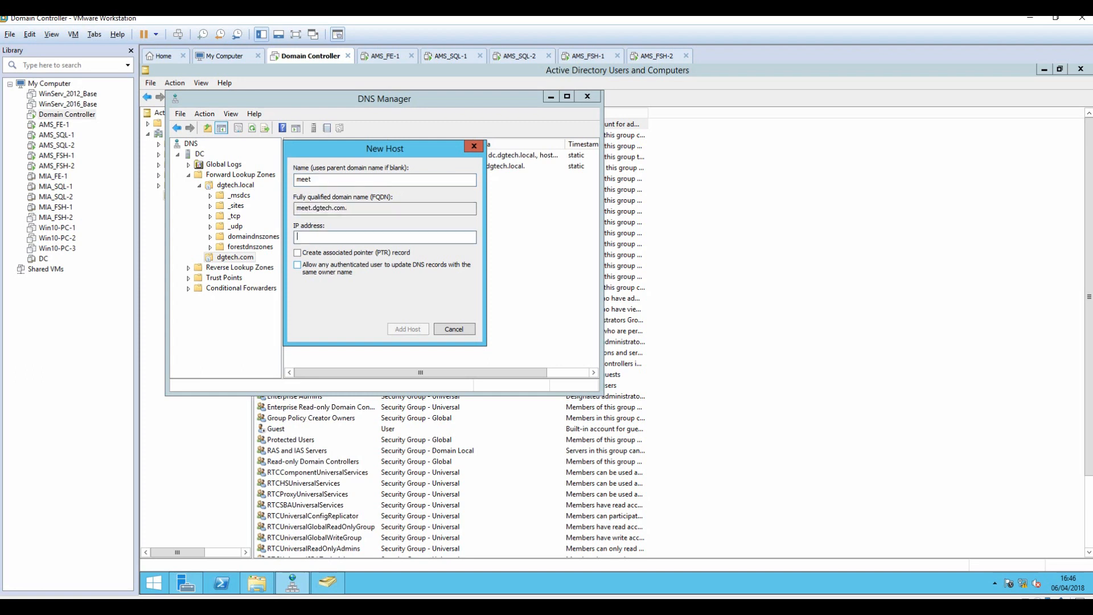
key("shift+Tab")
left_click(392, 55)
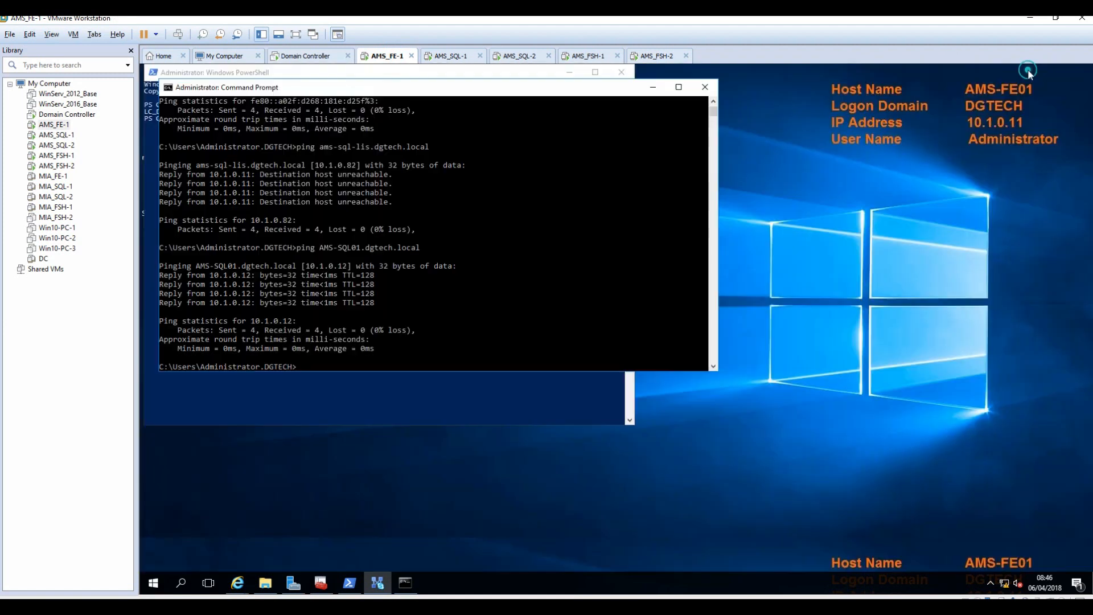
left_click(302, 56)
type("10.1.0.11")
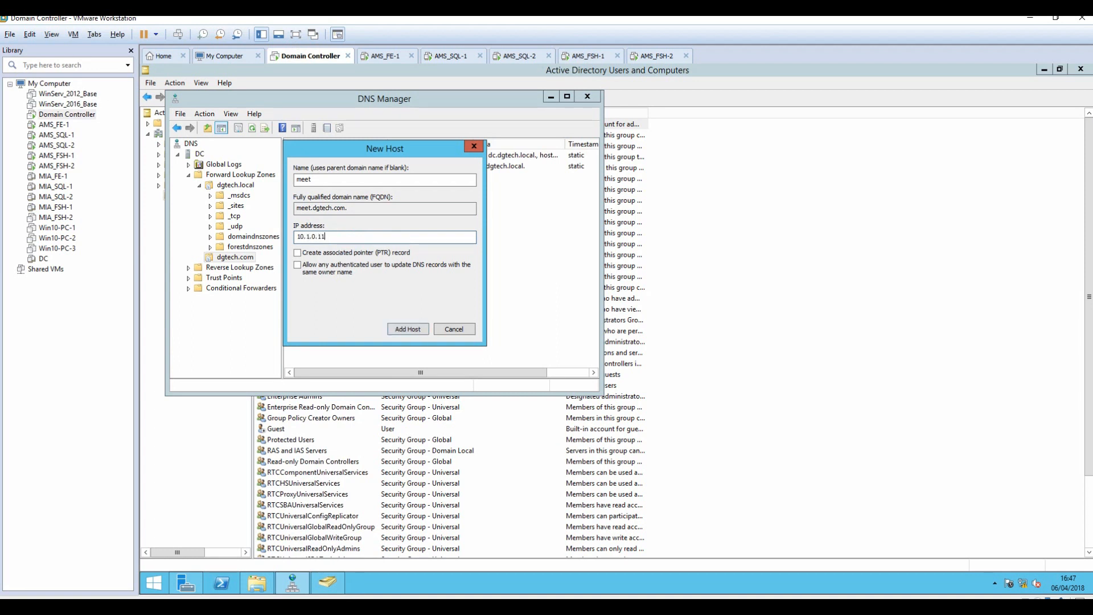
left_click(416, 331)
left_click(712, 367)
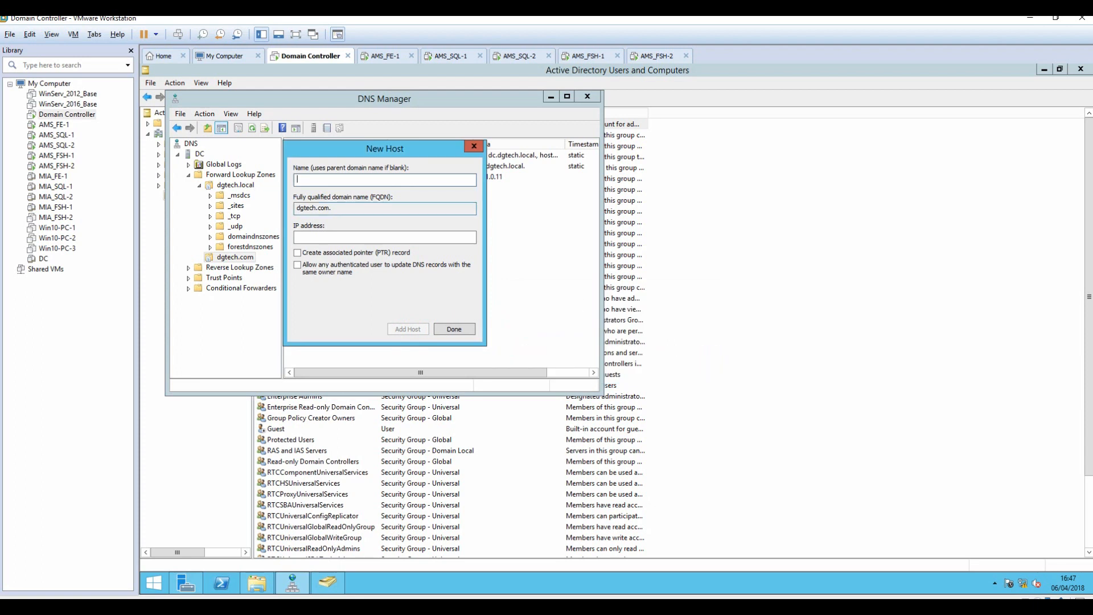
Add dialin and admin host records, both pointing to 10.1.0.11.
type("dialin")
key("Tab")
type("10.1.0.11")
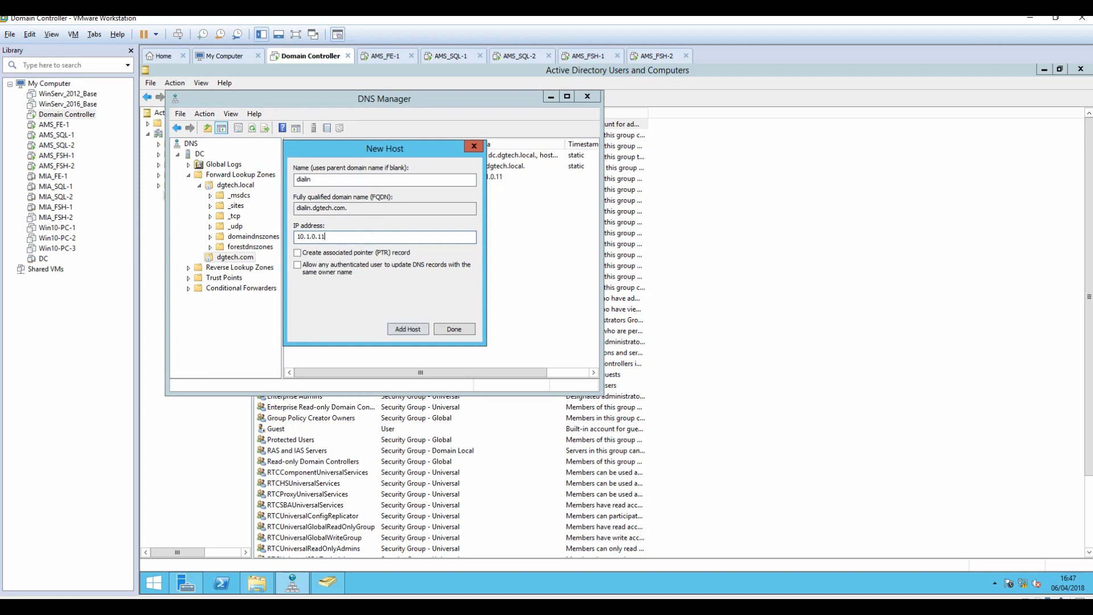
left_click(403, 329)
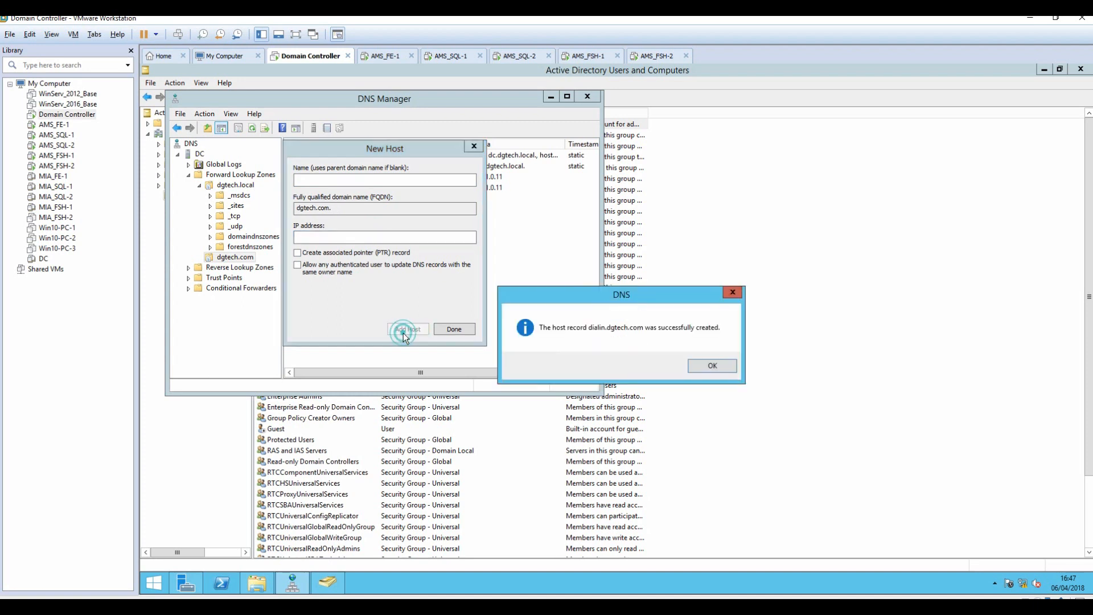
left_click(725, 372)
type("admin")
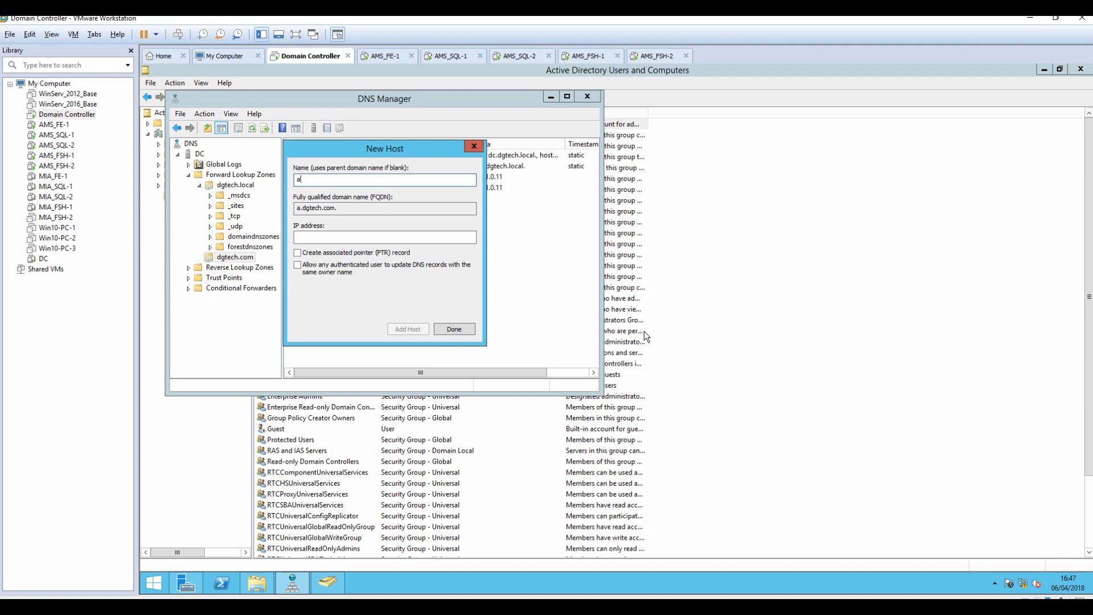
key("Tab")
key("Tab")
type("10.1.0.11")
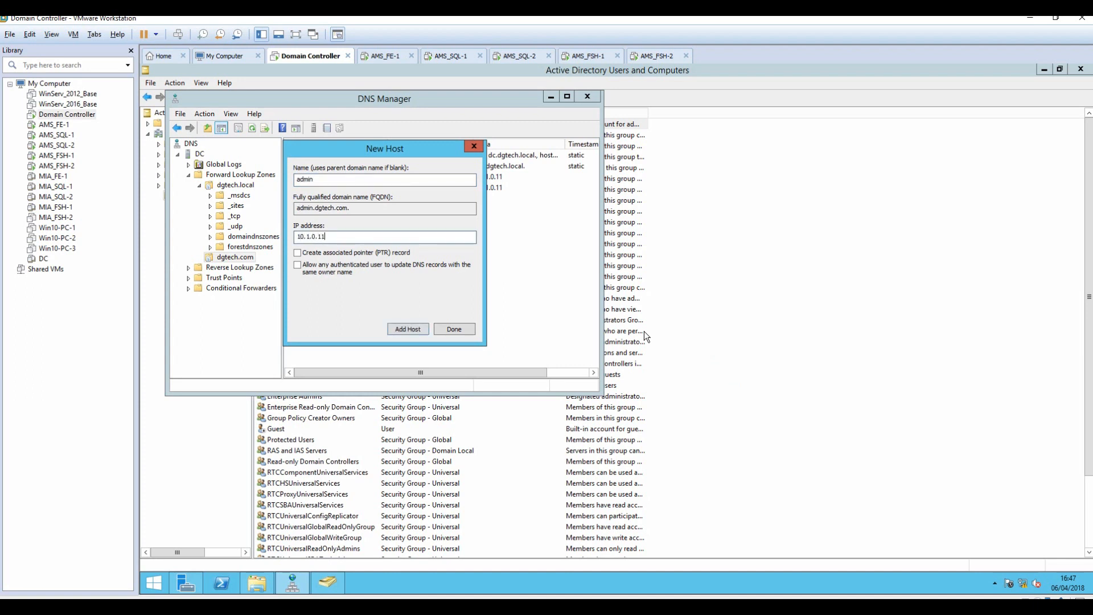
left_click(400, 329)
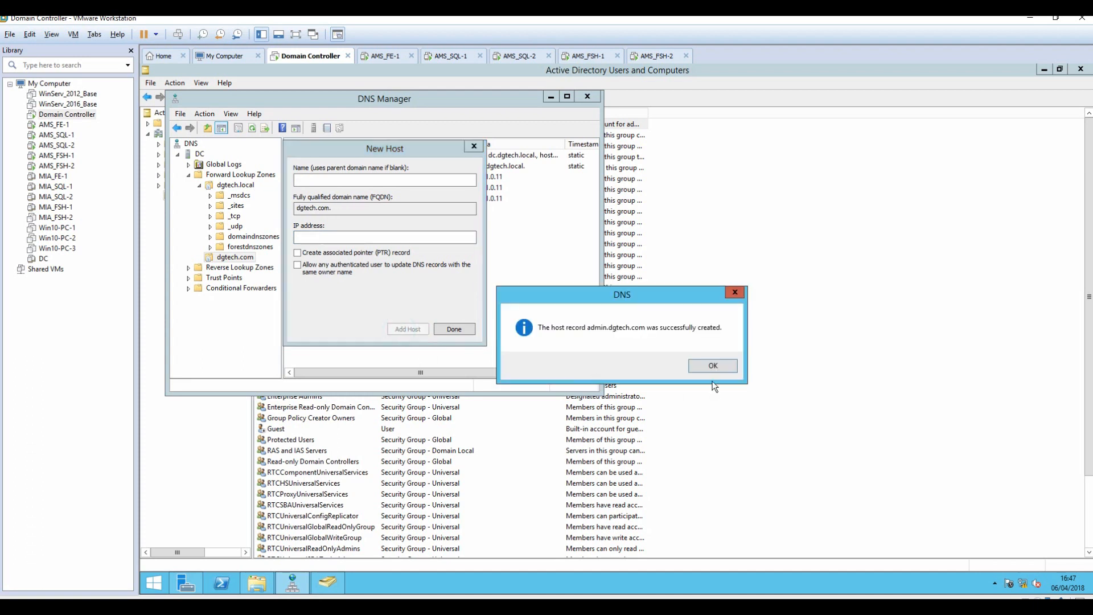
left_click(713, 366)
left_click(454, 330)
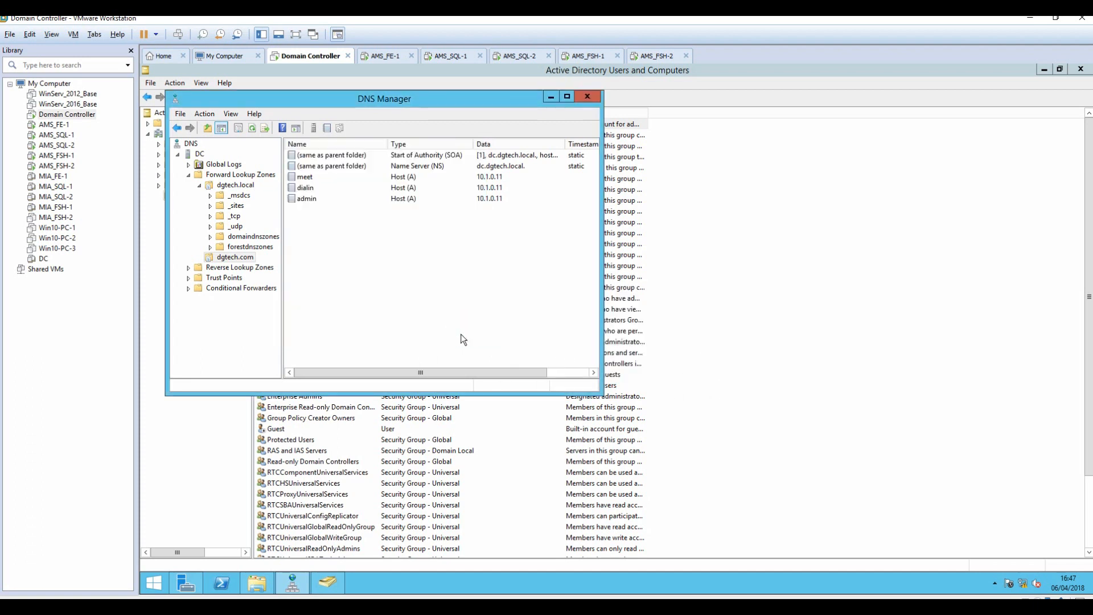
Create host record lyncdiscoverinternal with IP 10.1.0.11 in dgtech.com.
right_click(306, 247)
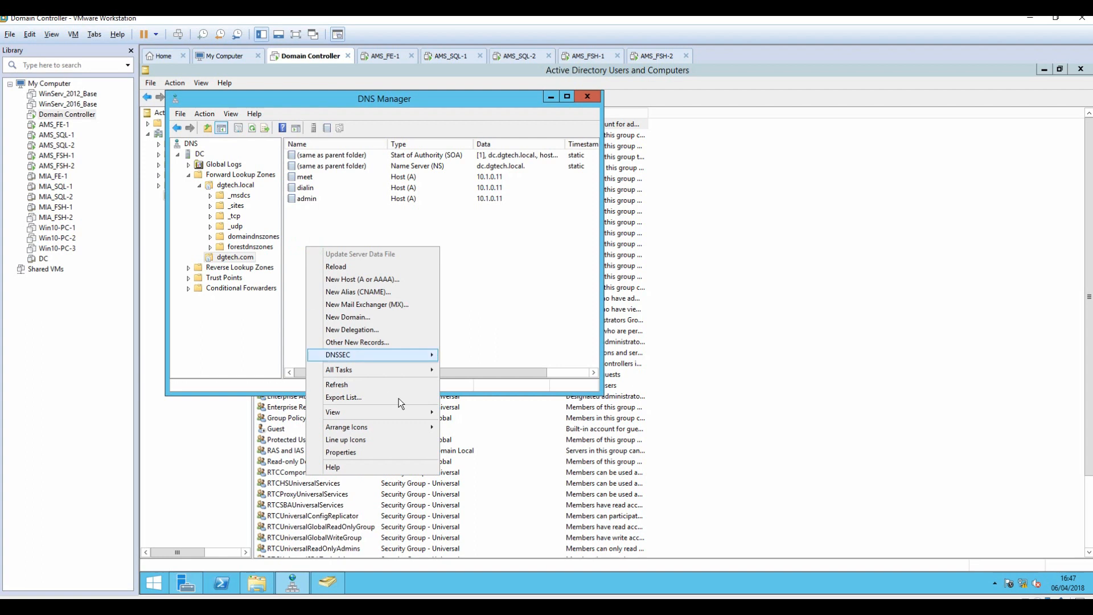
left_click(346, 281)
type("lyncd")
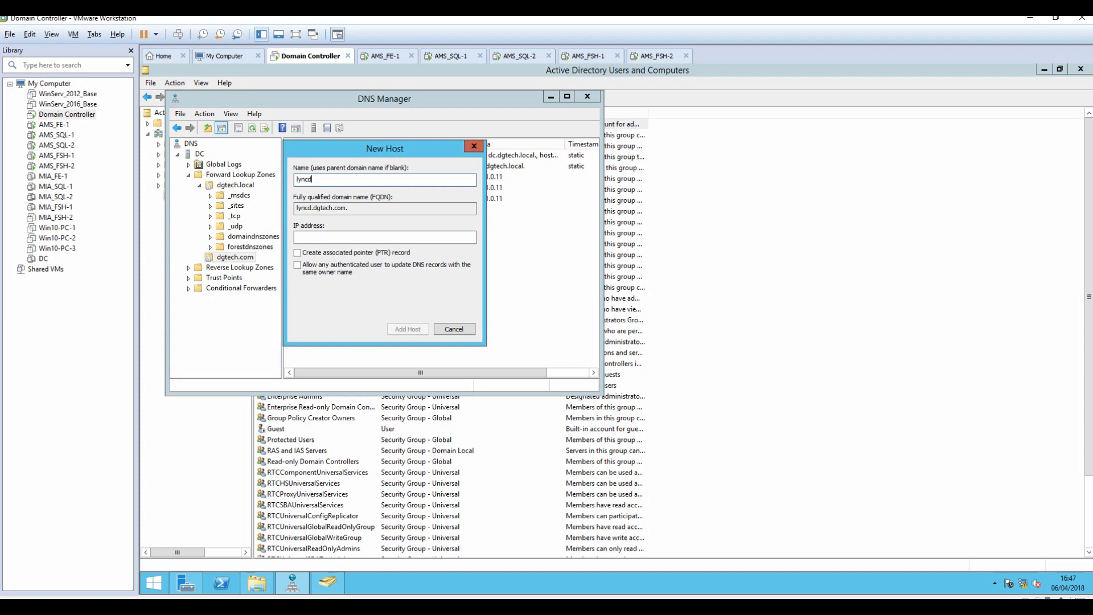
type("iscoverinternal")
key("Tab")
key("Tab")
key("Tab")
key("shift+Tab")
type("1")
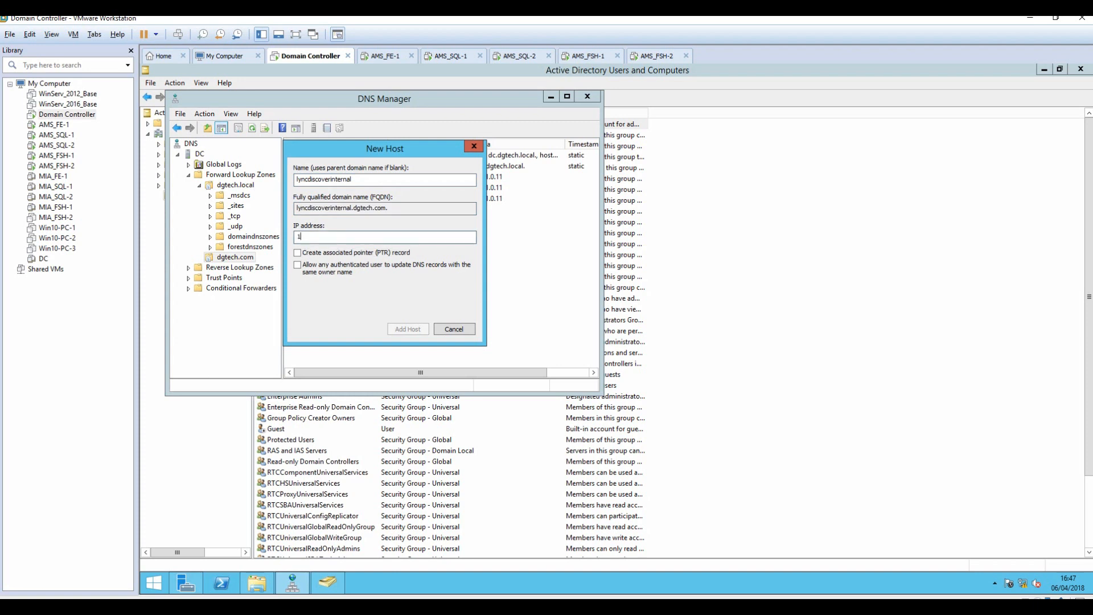
type("0.1.0.11")
left_click(406, 329)
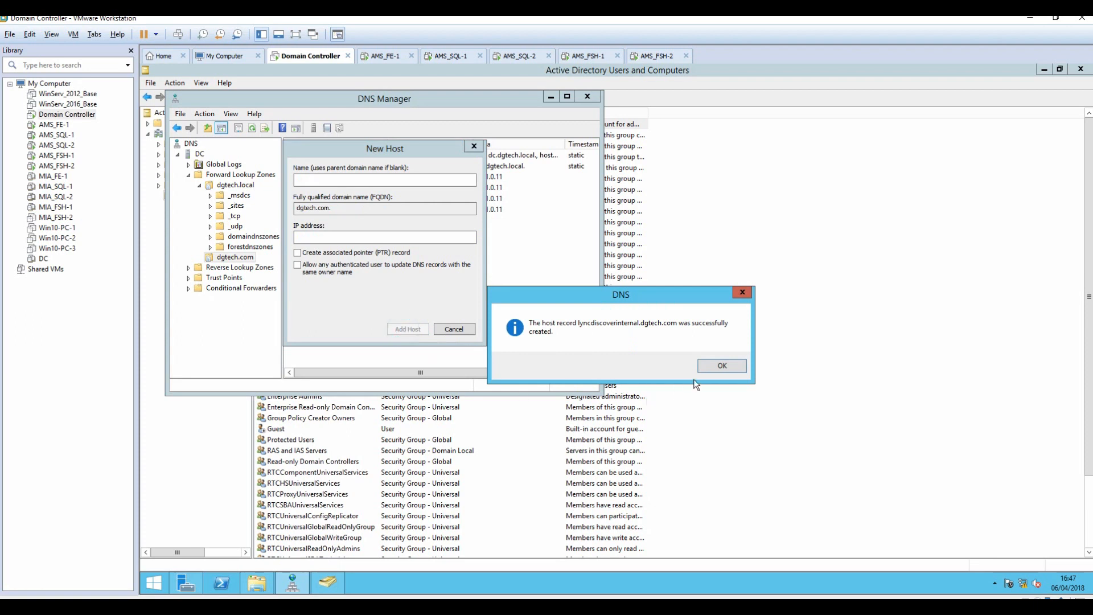
left_click(710, 367)
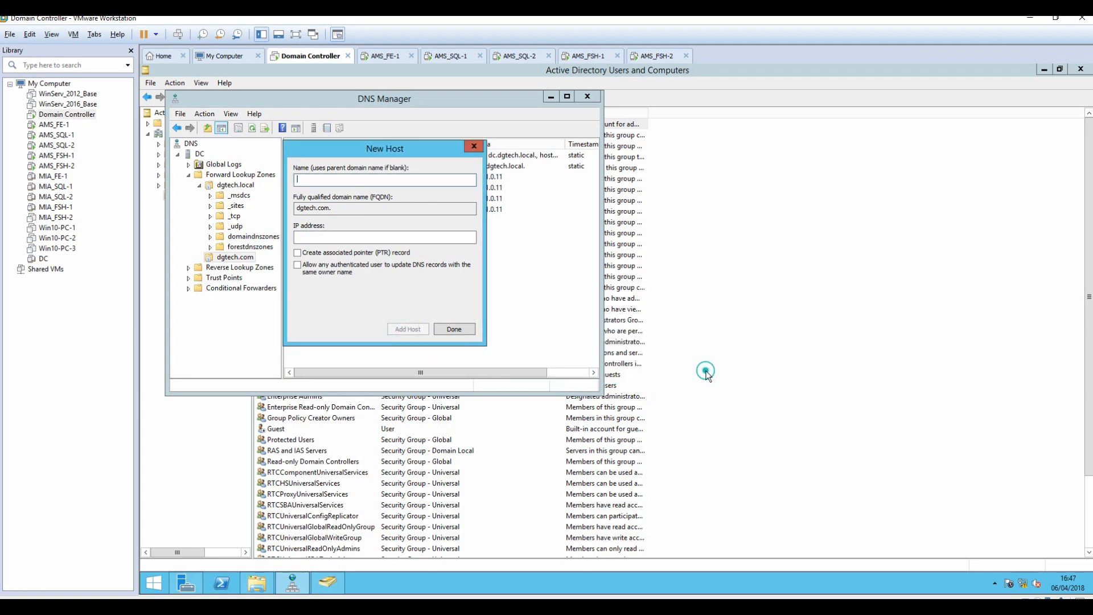
left_click(442, 329)
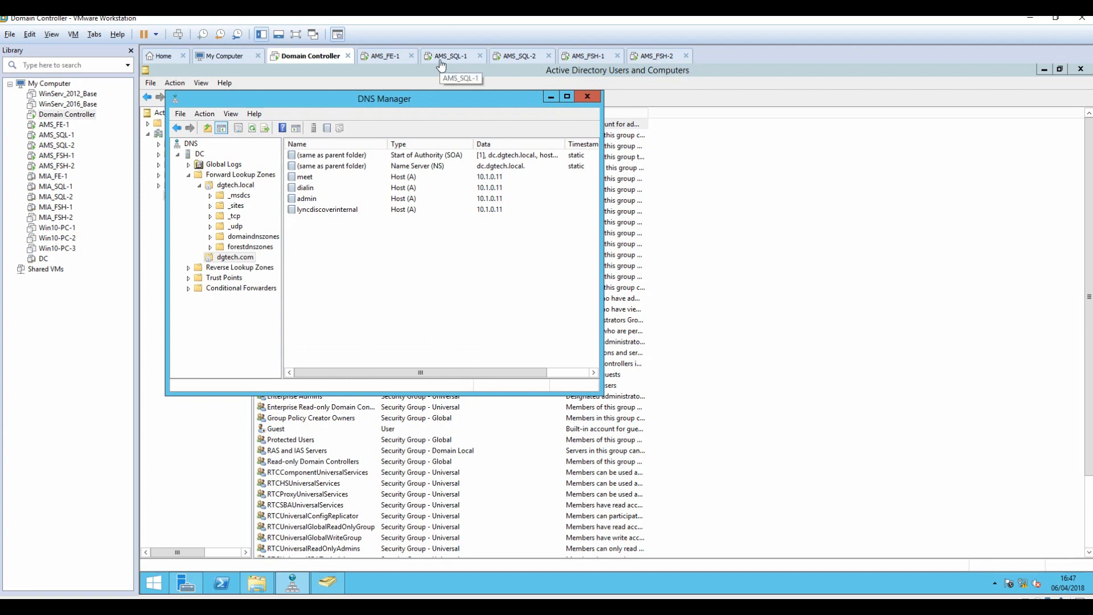
Ping admin.dgtech.com on AMS-FE01, confirm replies from 10.1.0.11, and return to Topology Builder.
left_click(383, 56)
left_click(545, 338)
key("Escape")
type("ping ")
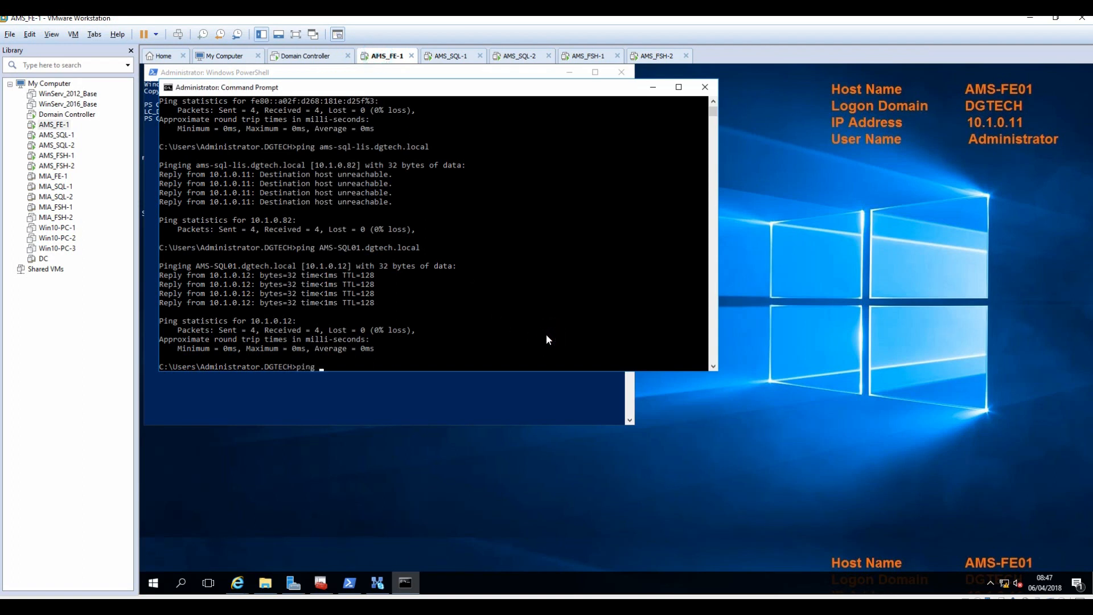
type("admin.dgtech.")
type("com")
key("Return")
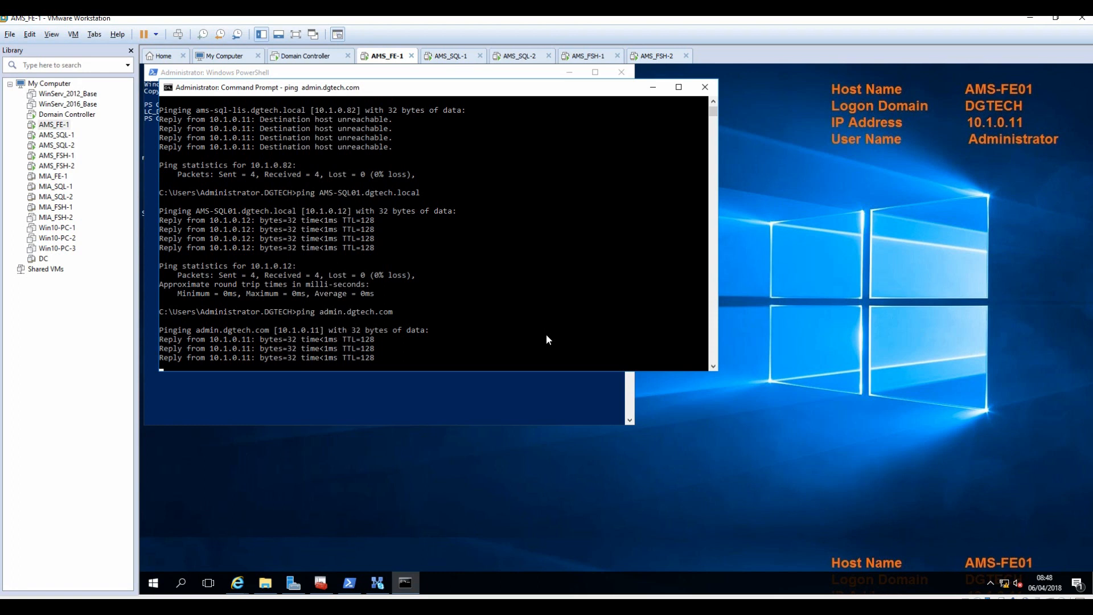
left_click(654, 87)
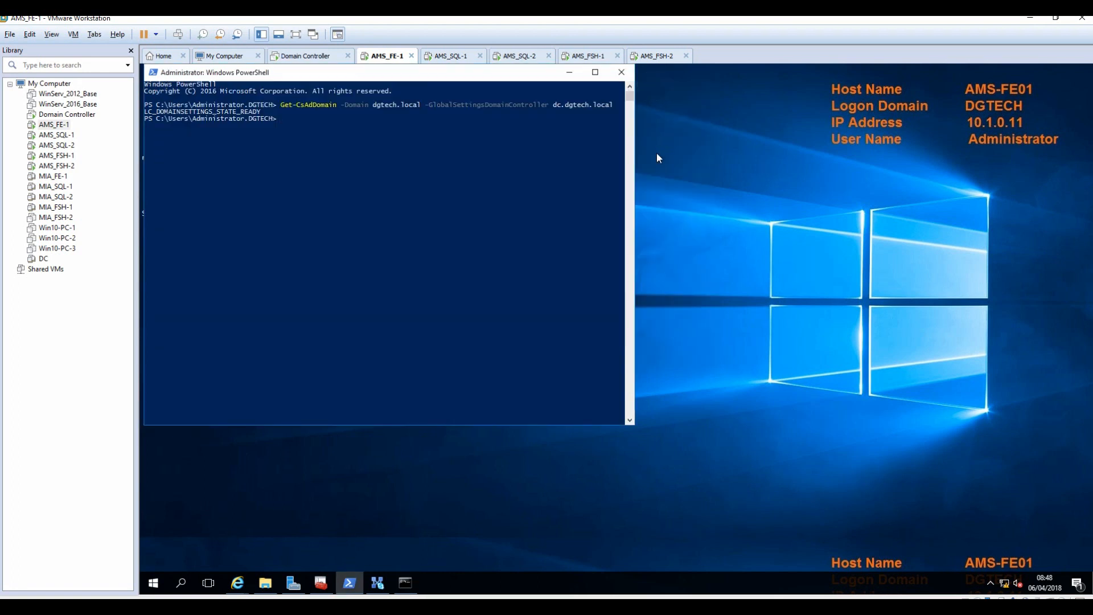
left_click(377, 582)
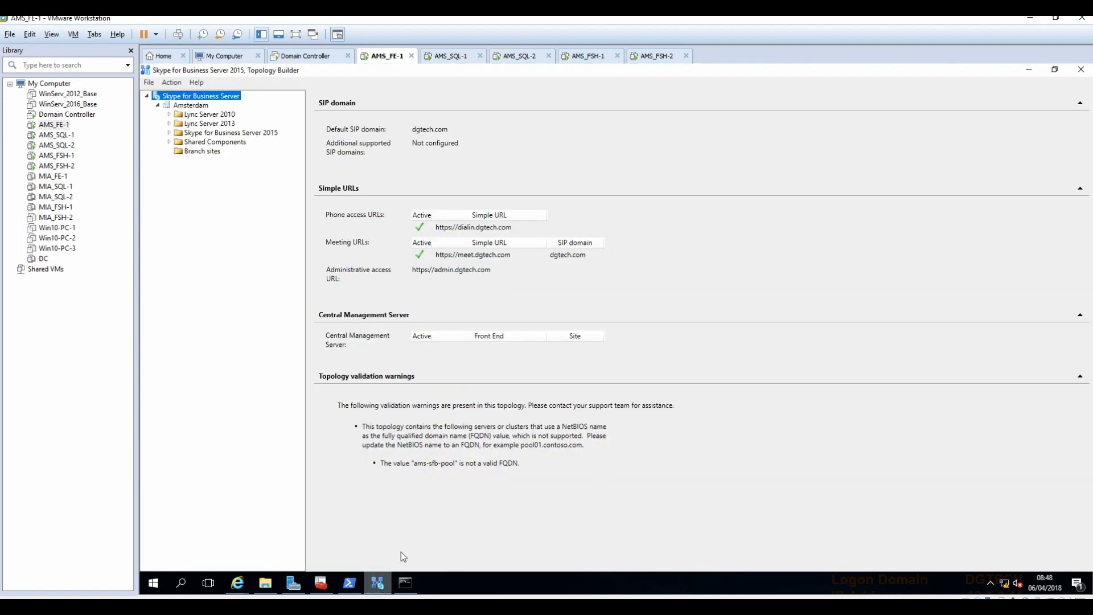
Expand Skype for Business Server 2015 down to ams-sfb-pool's AMS-FE01.dgtech.local server.
left_click(169, 142)
left_click(169, 132)
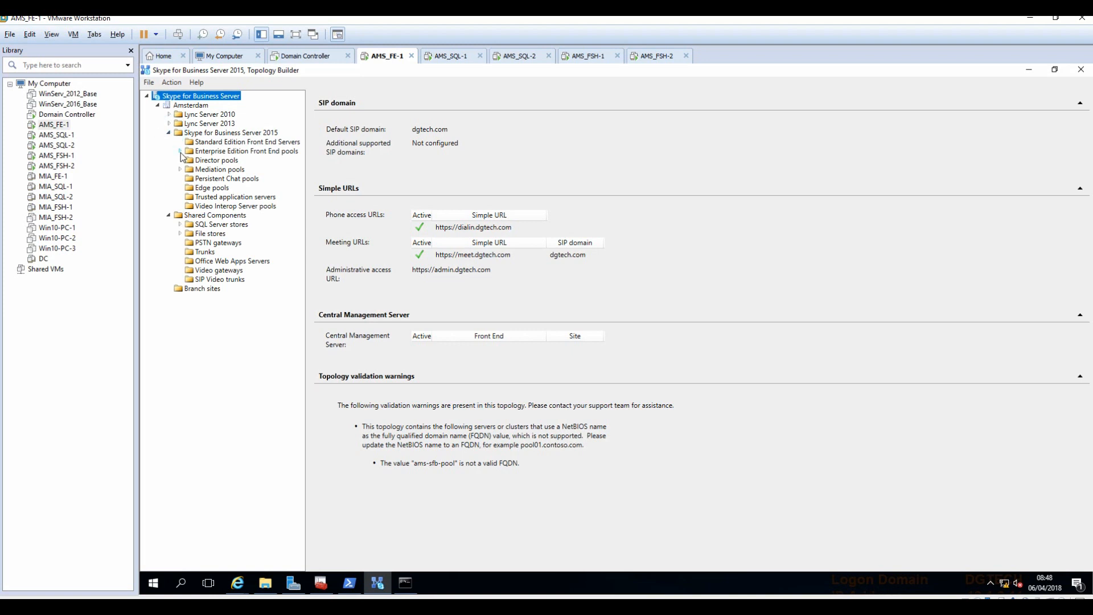
left_click(179, 152)
left_click(190, 161)
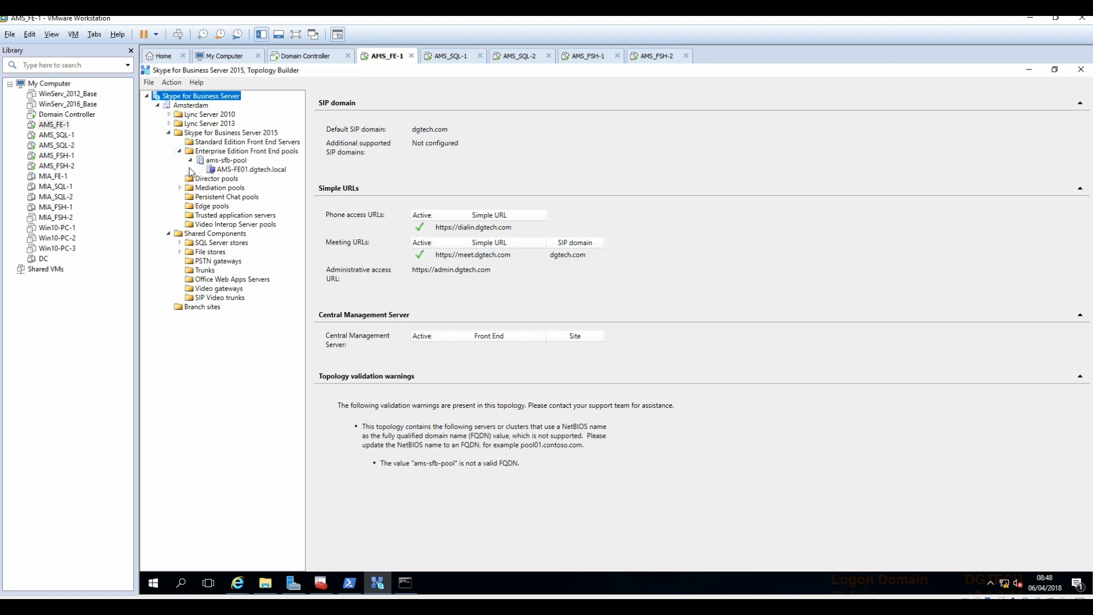
left_click(236, 174)
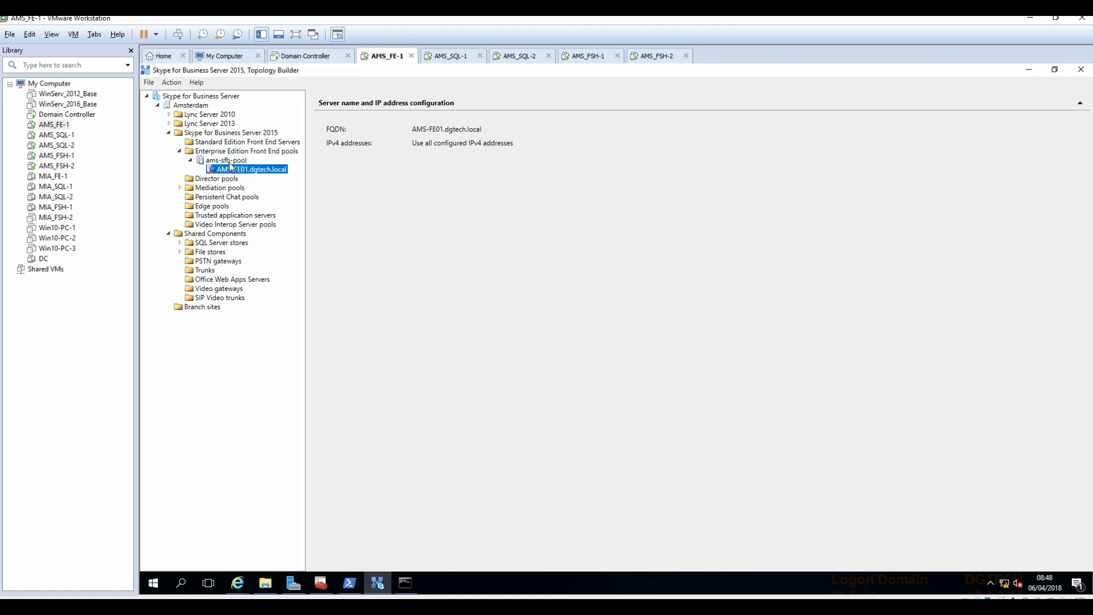
Review ams-sfb-pool's SQL store and file store, then restore down the Topology Builder window.
right_click(230, 163)
left_click(196, 386)
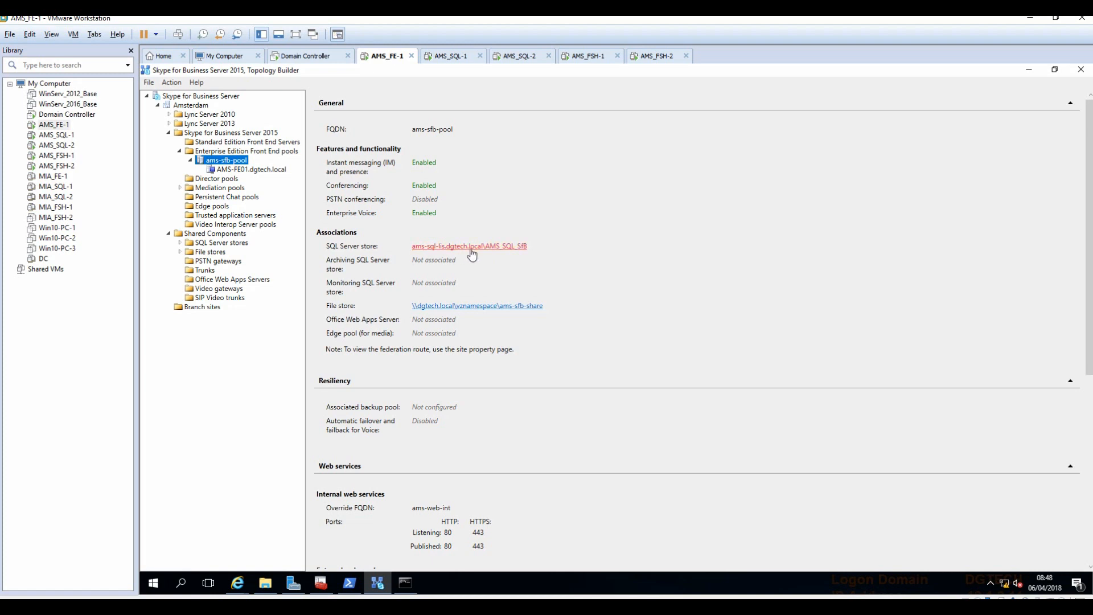
left_click(504, 606)
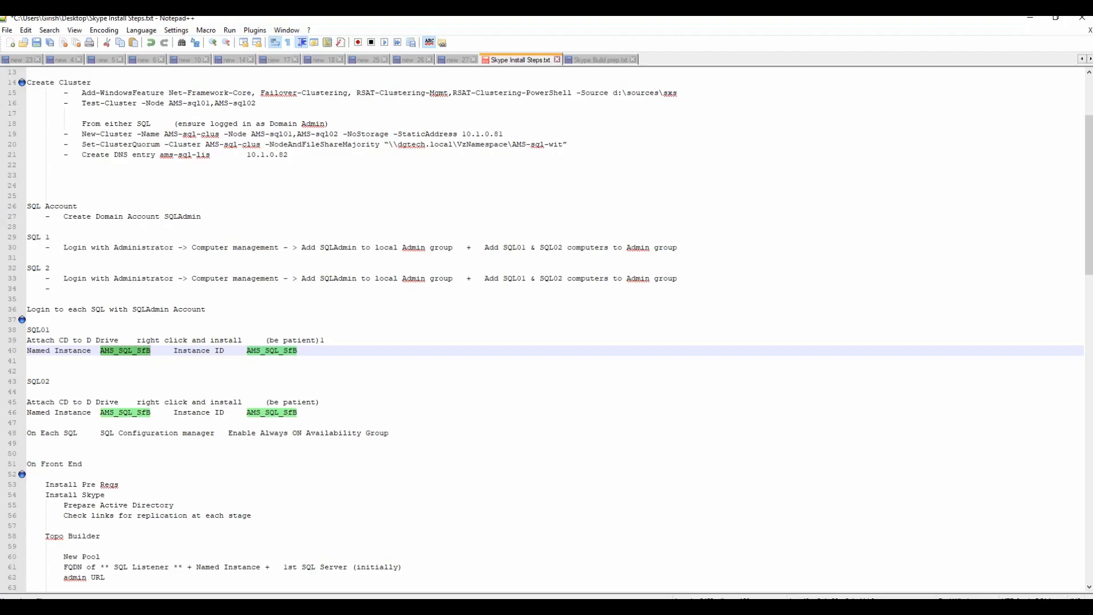
left_click(519, 607)
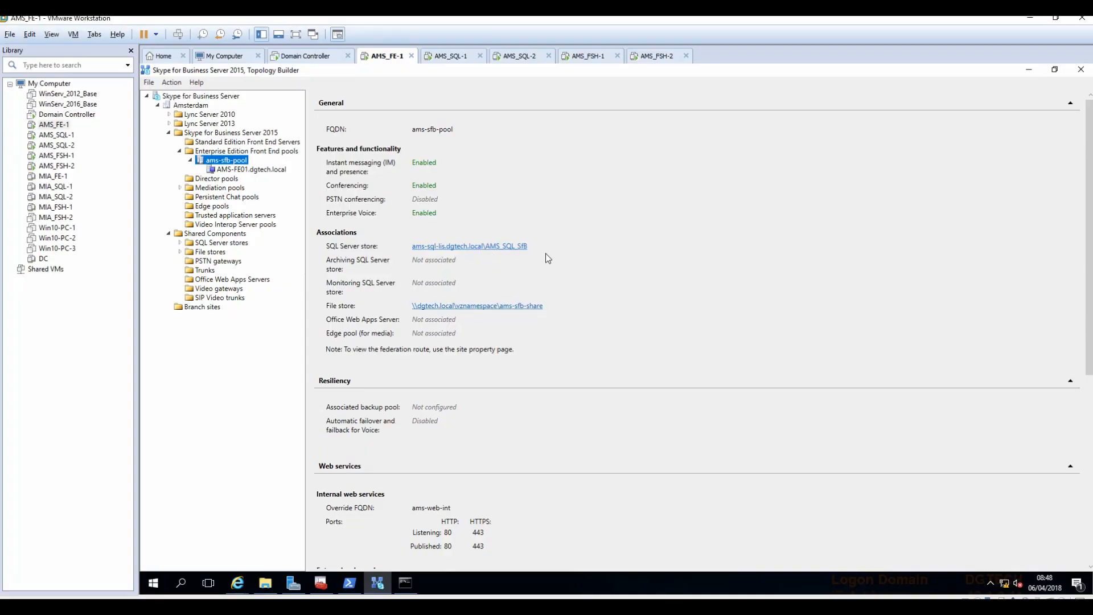
left_click(504, 308)
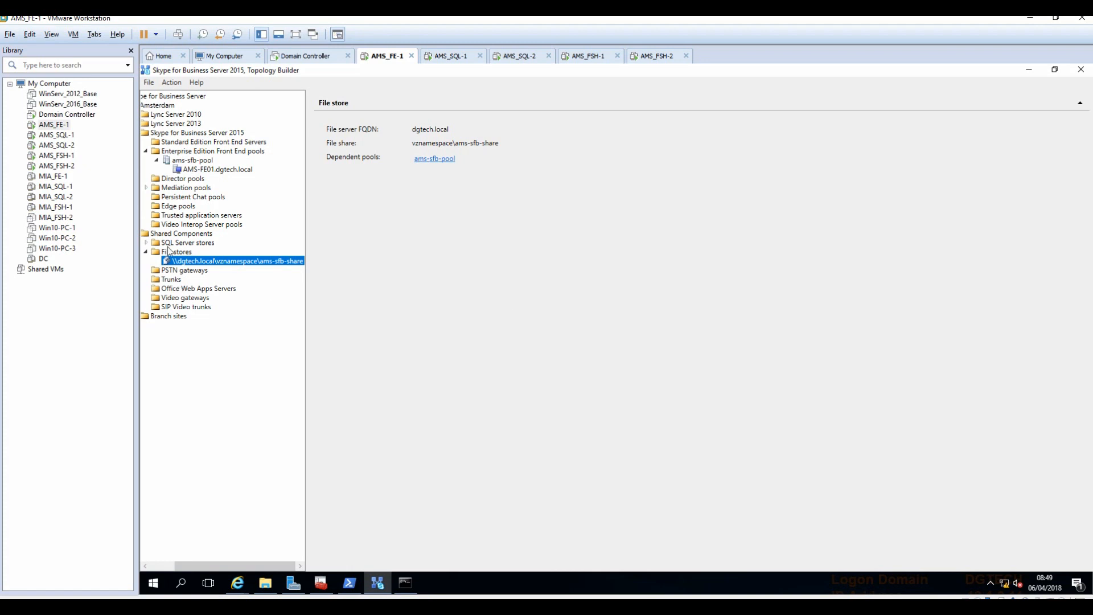
left_click(198, 169)
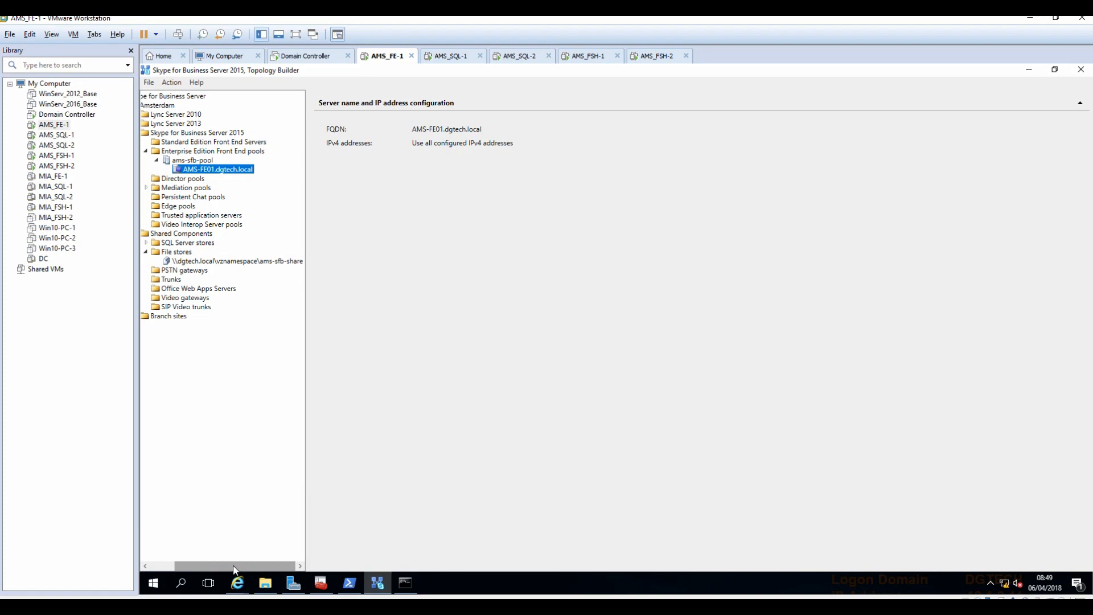
left_click_drag(244, 565, 180, 557)
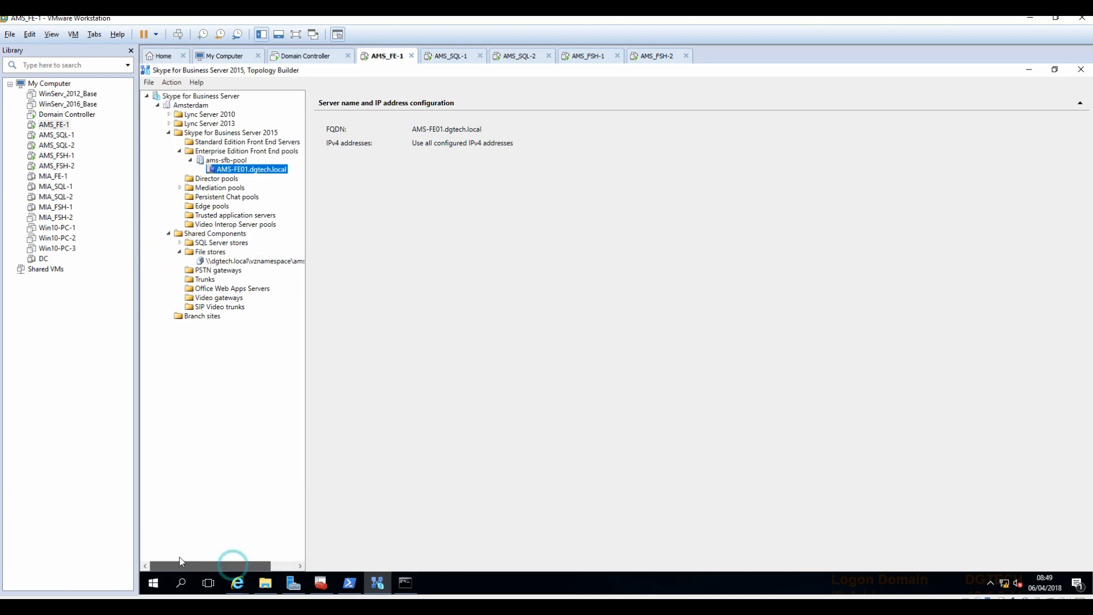
left_click(1054, 69)
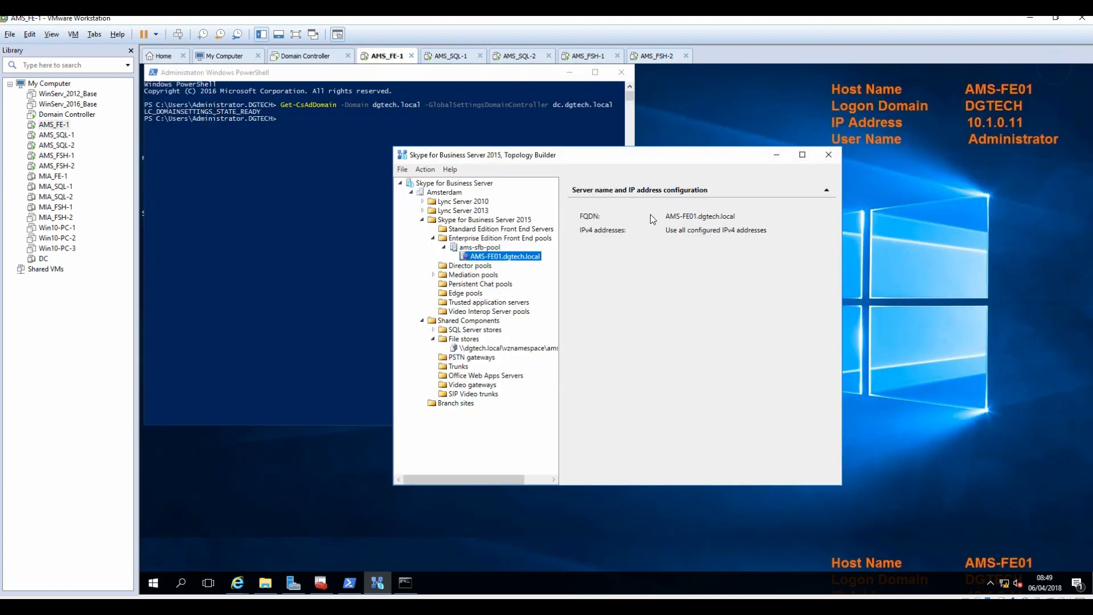
Start Publish Topology from the root node, keeping ams-sfb-pool as Central Management Server.
left_click(440, 185)
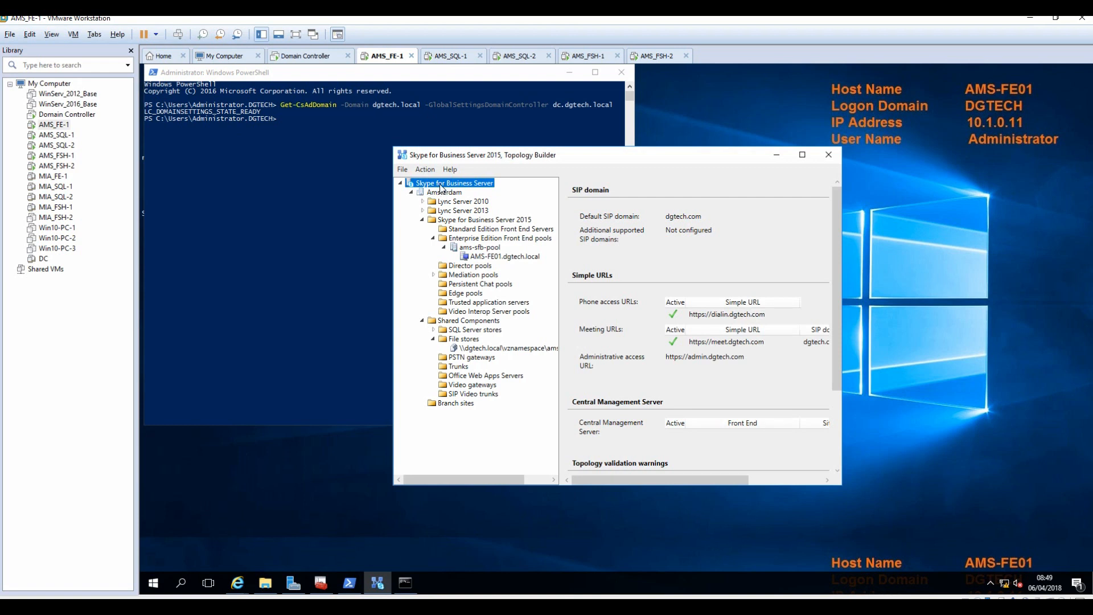
right_click(477, 187)
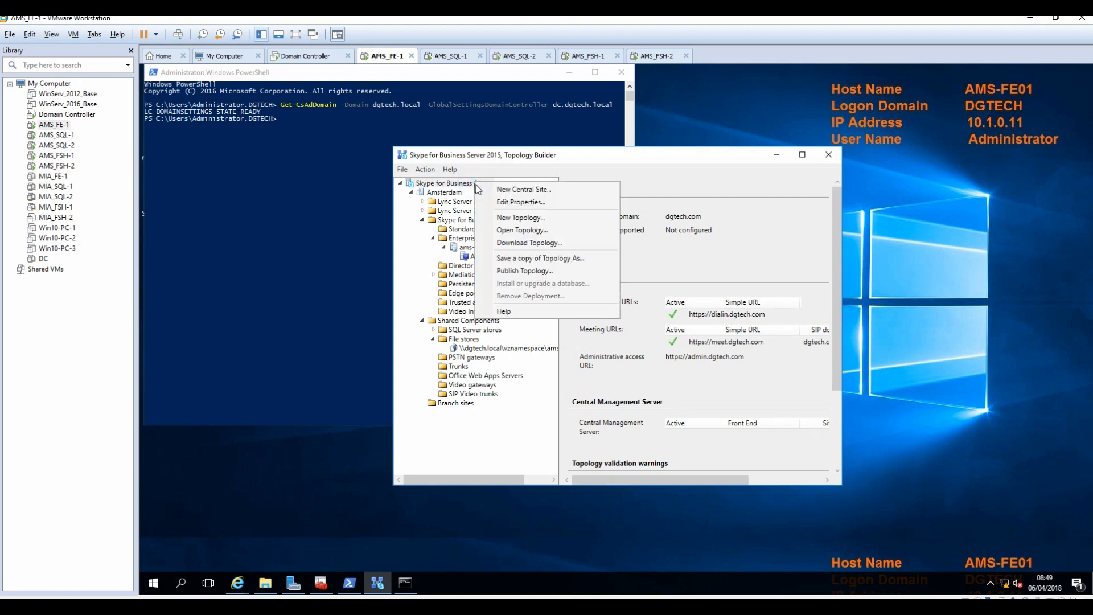
left_click(524, 270)
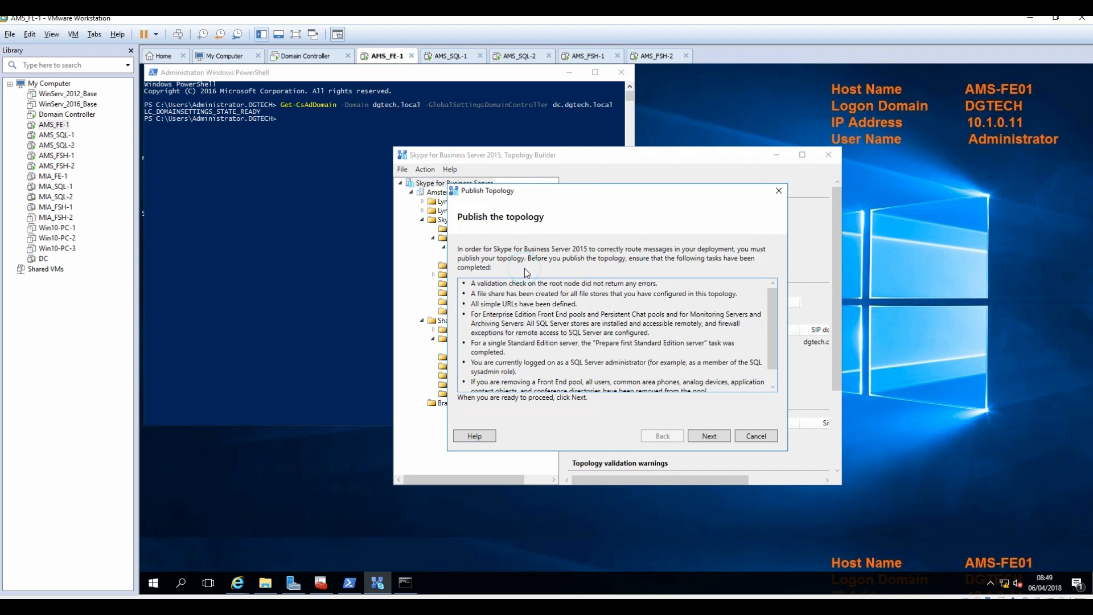
left_click(712, 439)
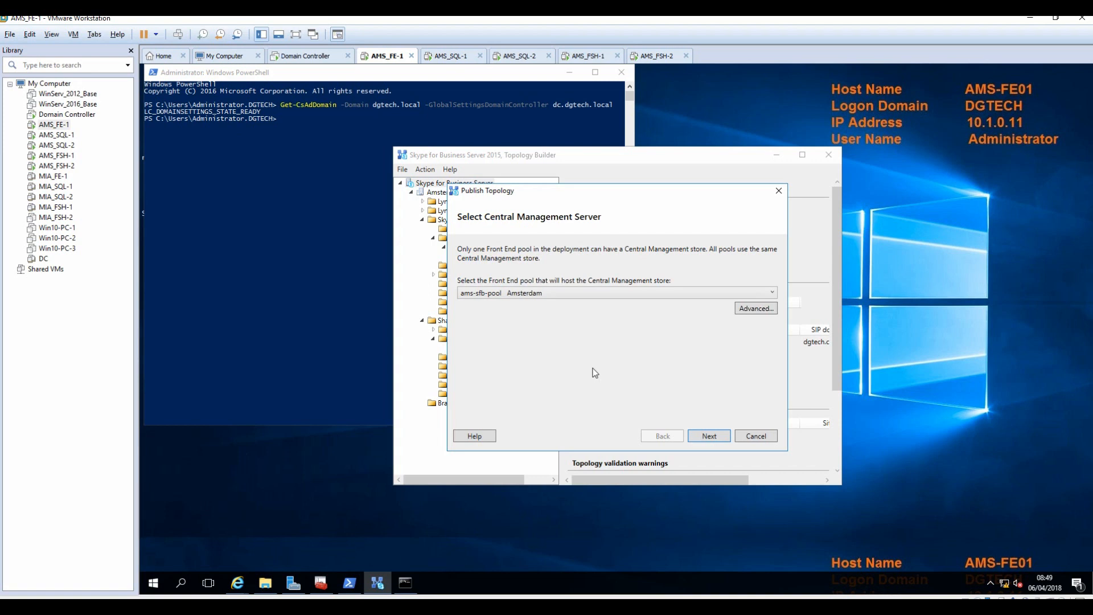
left_click(708, 436)
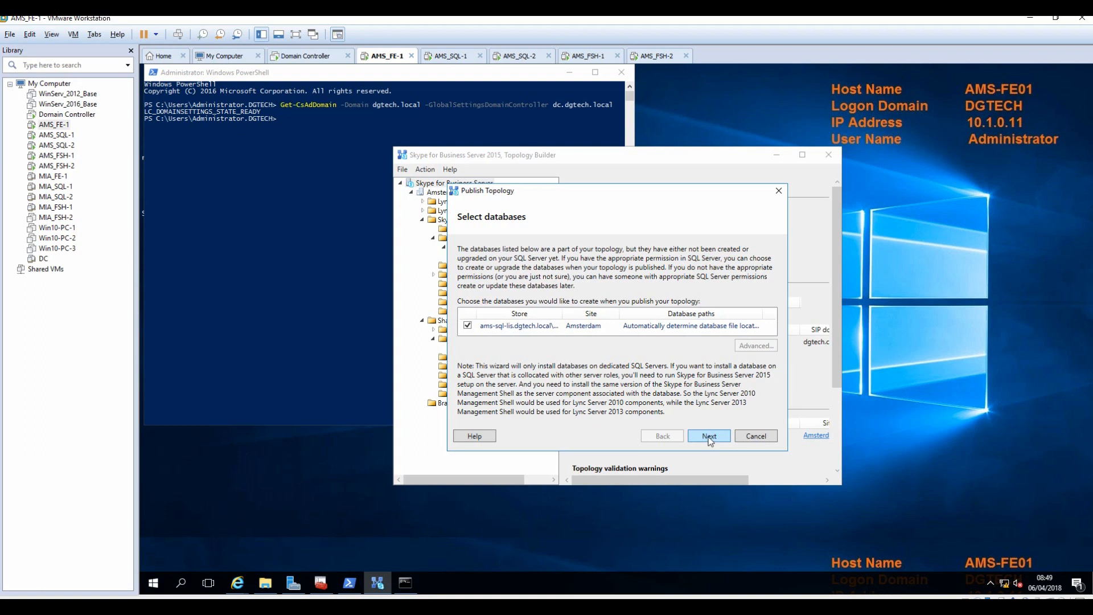
Publish with the ams-sql-lis database store checked and wait for completion with warnings.
left_click(709, 437)
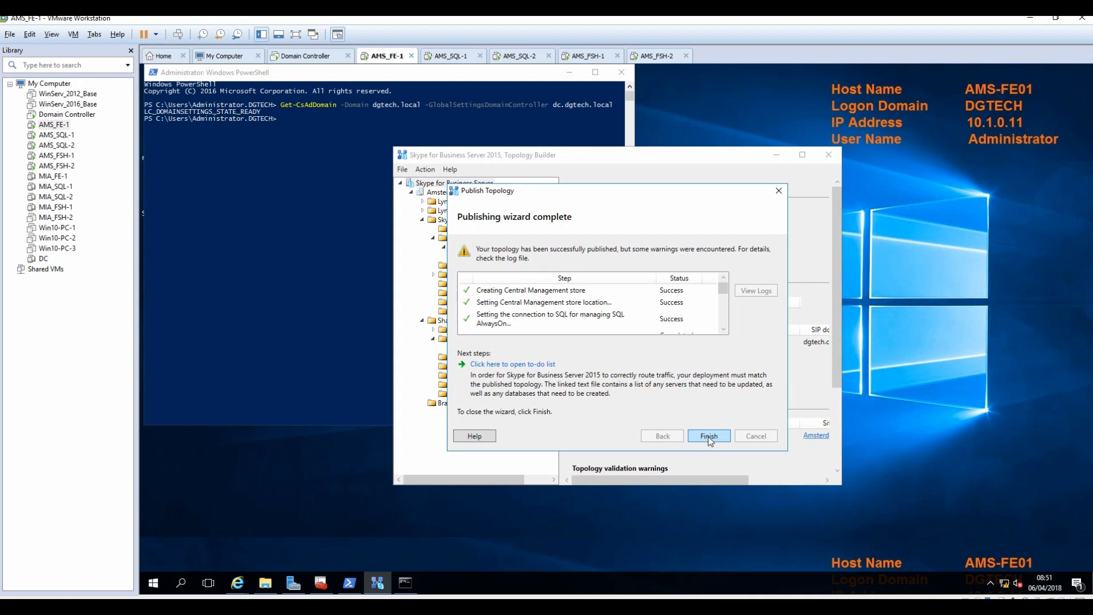
left_click_drag(726, 296, 726, 319)
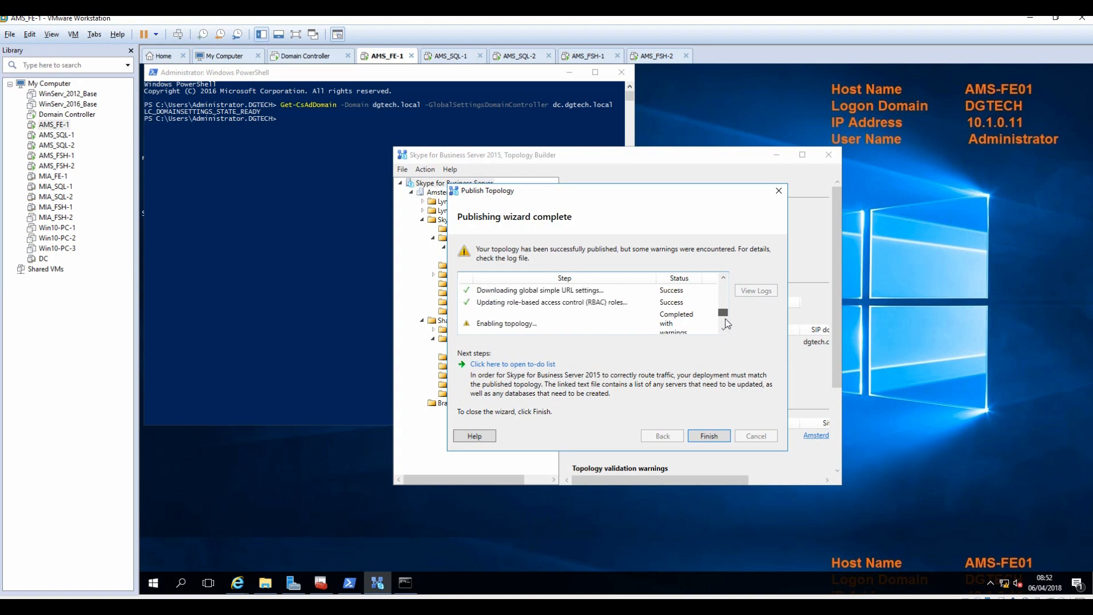
Scroll the publishing step results for successes and warnings, then open the next-steps to-do list.
left_click(535, 365)
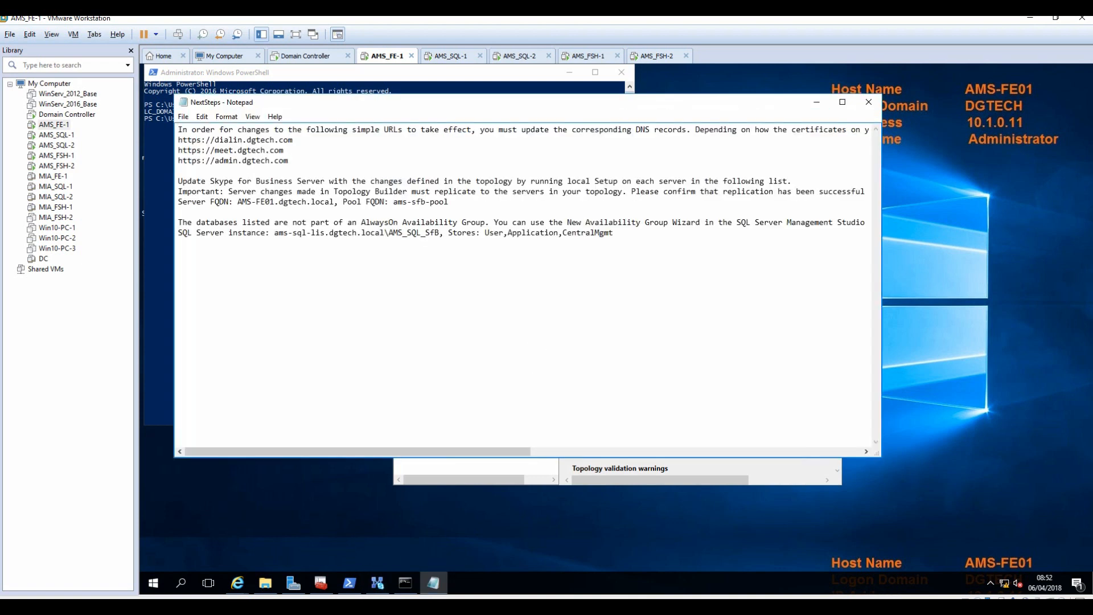
left_click(868, 102)
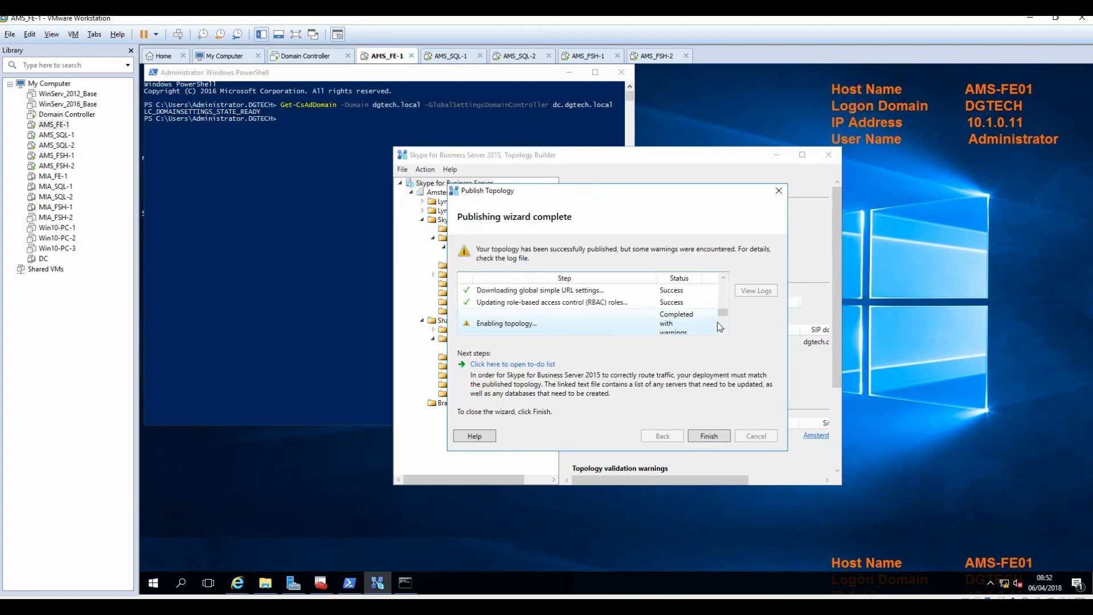
left_click(724, 313)
left_click_drag(725, 317, 729, 292)
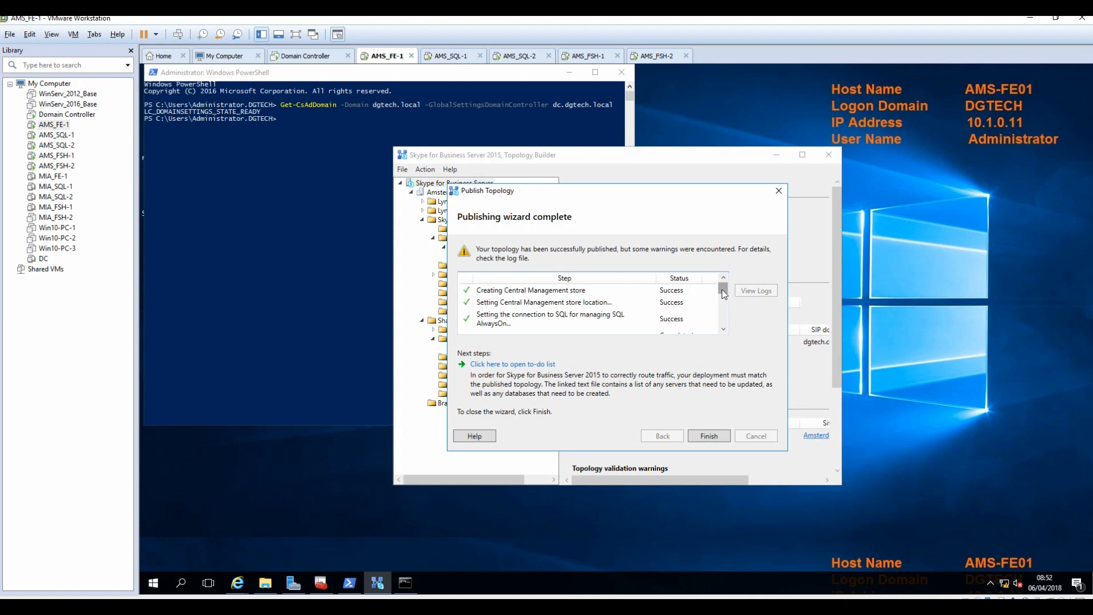
left_click_drag(723, 289, 723, 328)
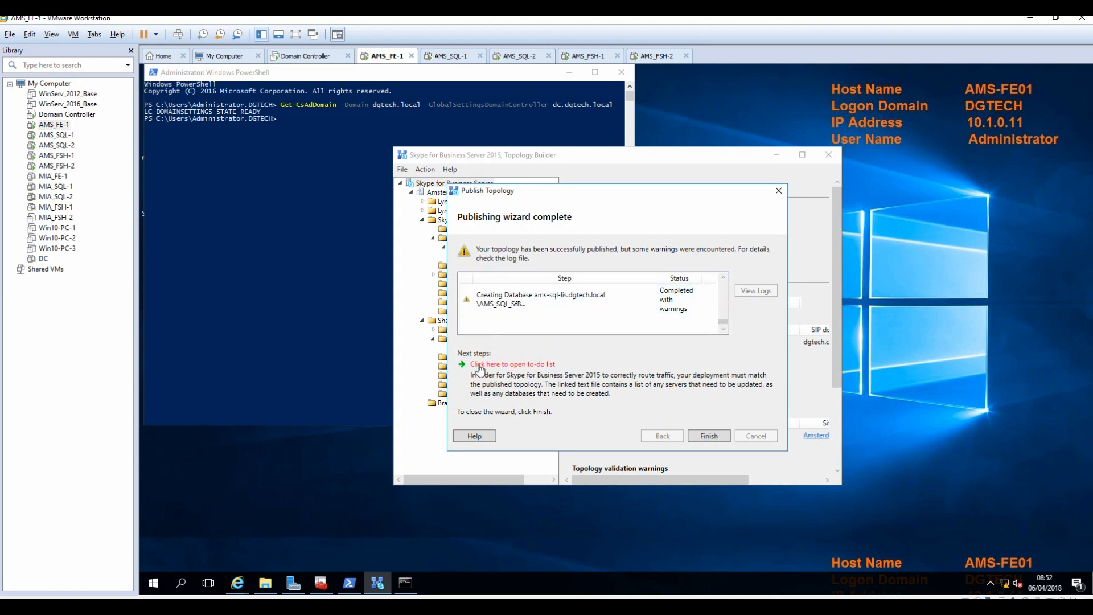
left_click(528, 365)
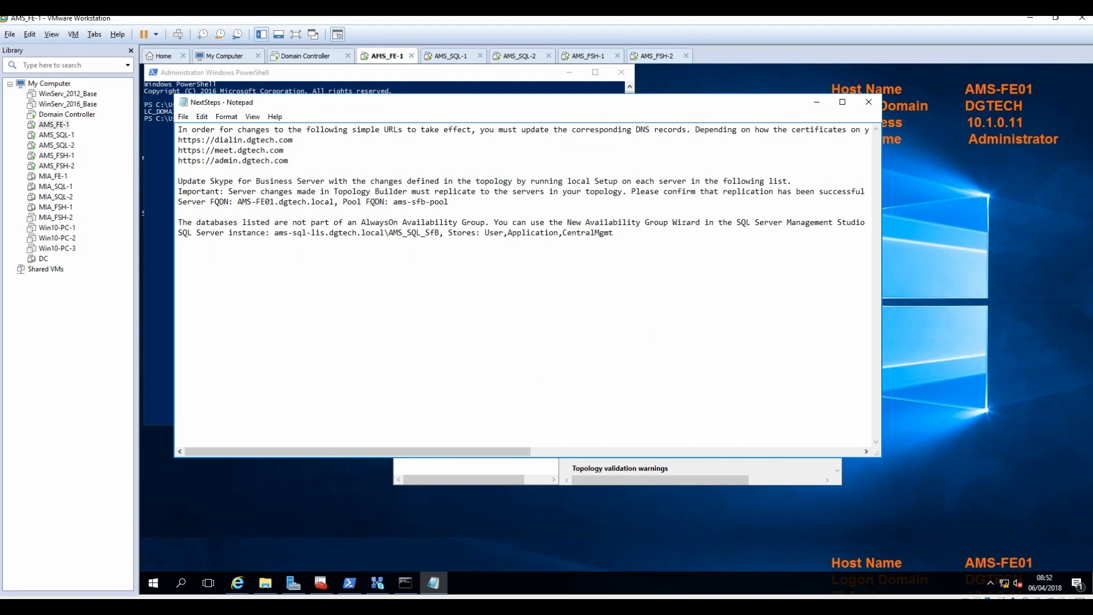
Highlight the DNS, local Setup and AlwaysOn Availability Group notes, then minimize Notepad and finish the wizard.
left_click_drag(289, 161, 178, 129)
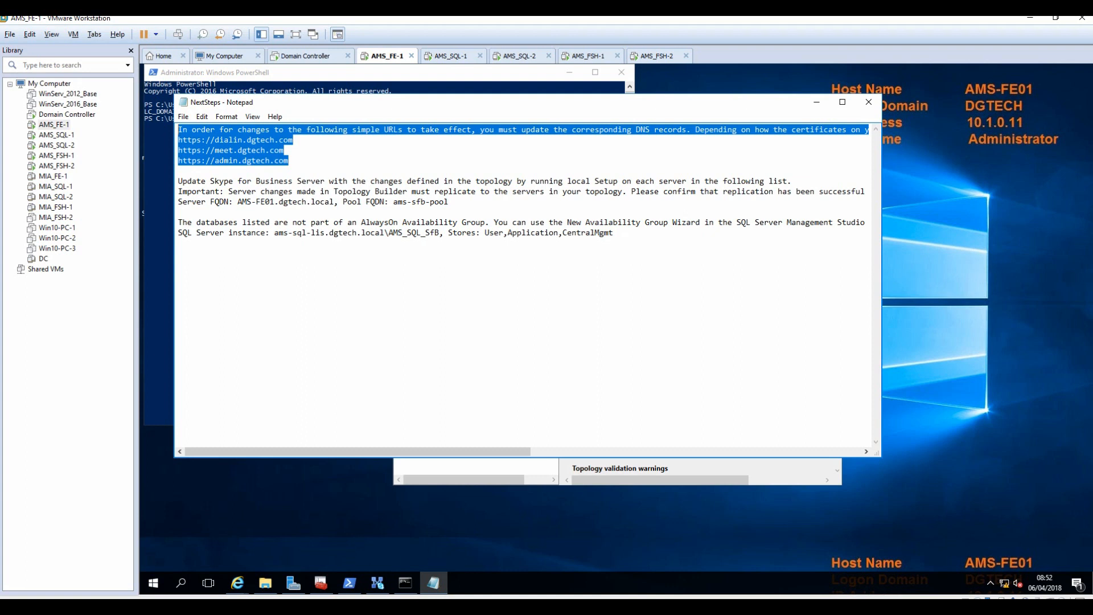
left_click_drag(615, 234, 604, 233)
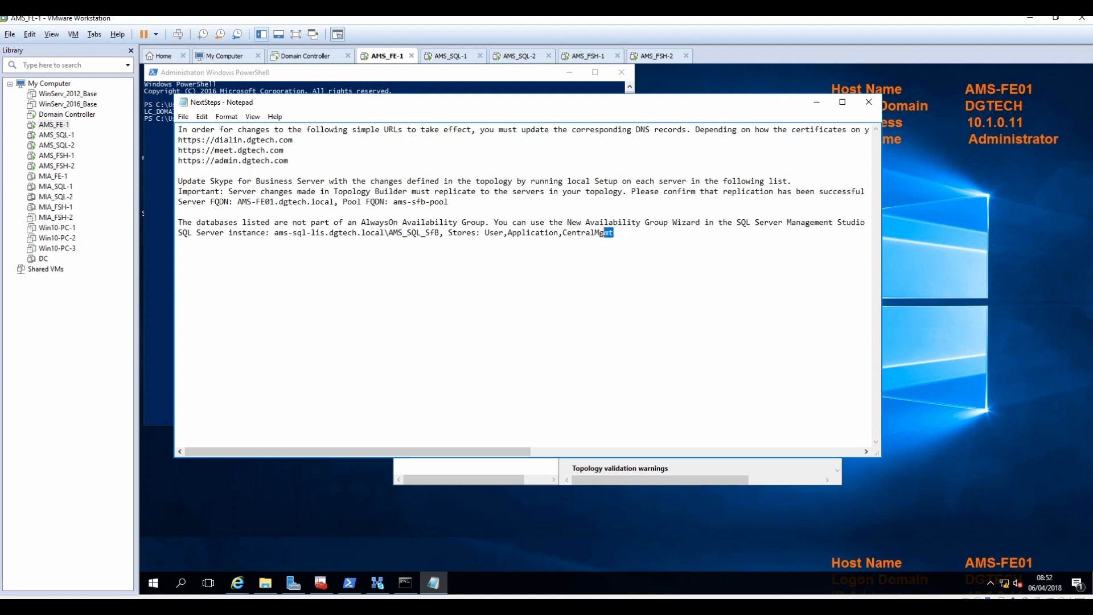
left_click_drag(183, 181, 431, 181)
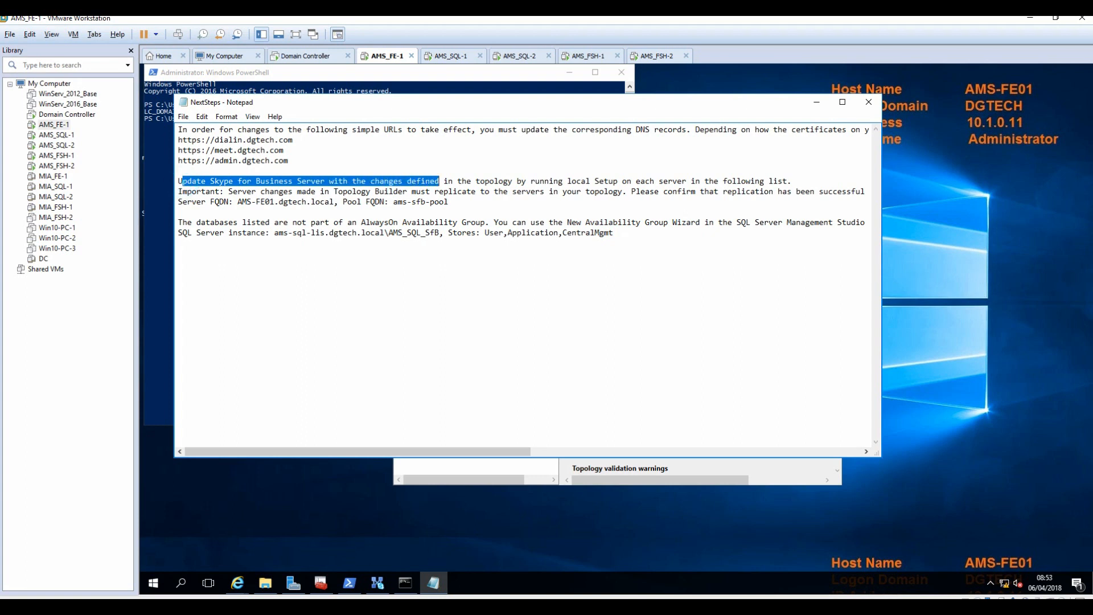
left_click_drag(562, 182, 788, 182)
mouse_move(178, 222)
left_mouse_down()
mouse_move(246, 233)
mouse_move(178, 243)
left_mouse_up()
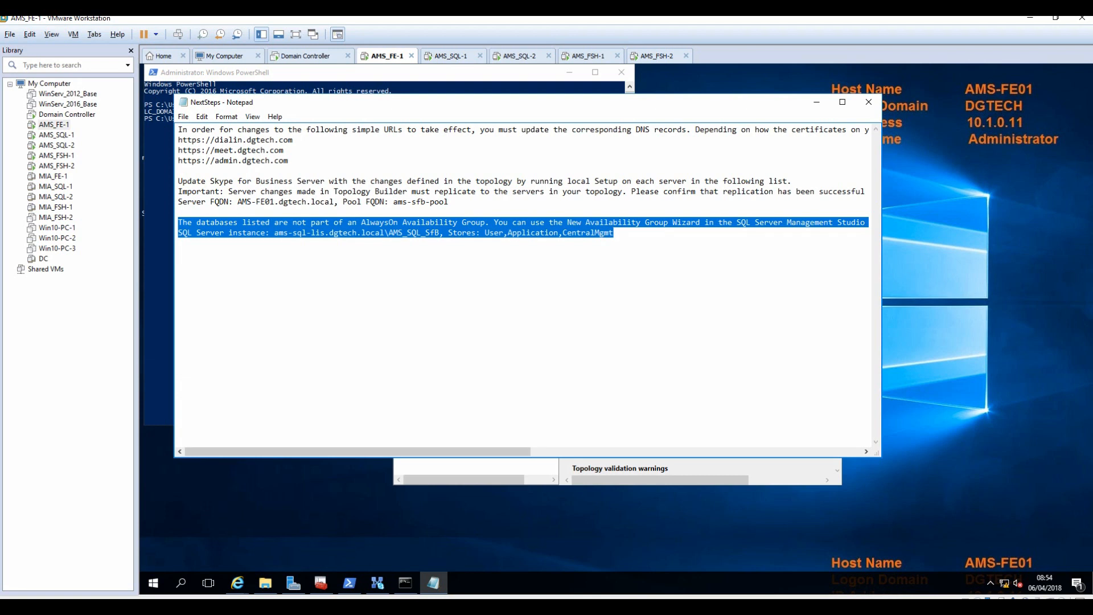
left_click(575, 221)
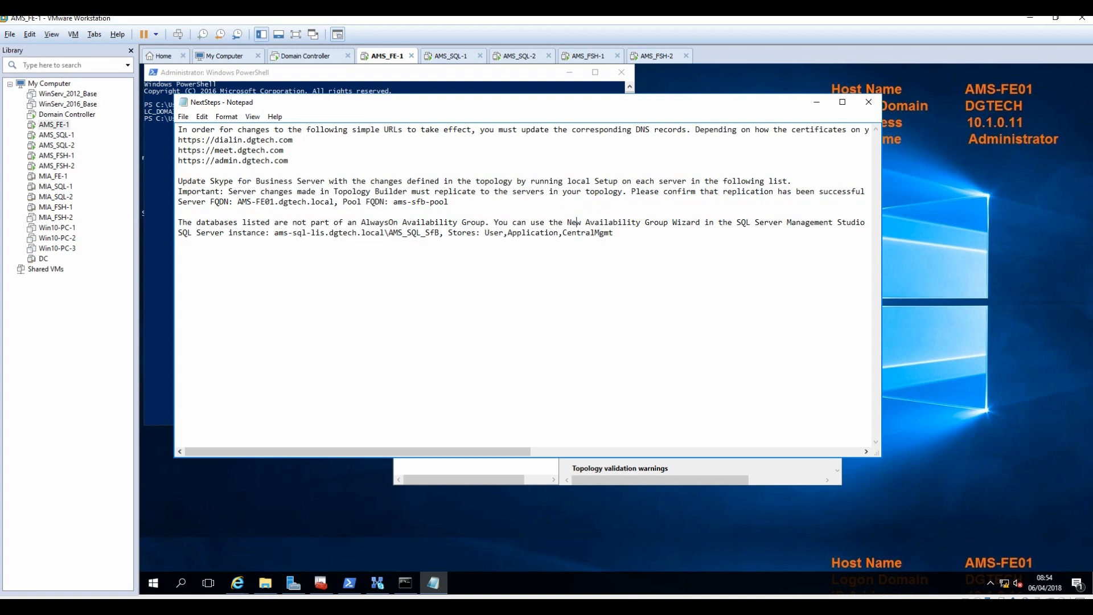
key("ctrl+shift+End")
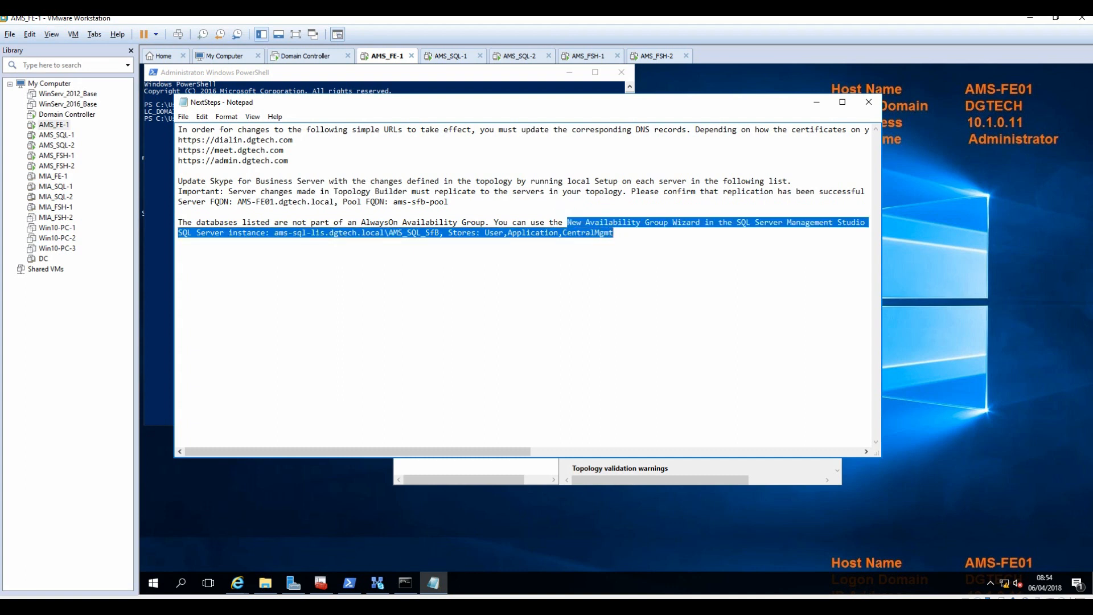
left_click(653, 235)
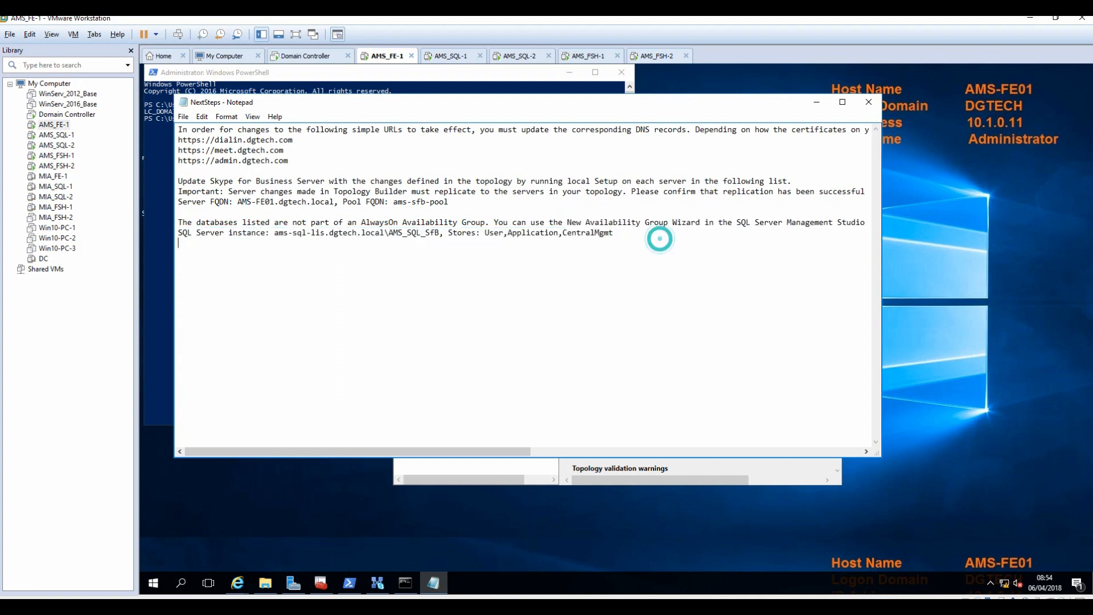
left_click(816, 103)
left_click(709, 436)
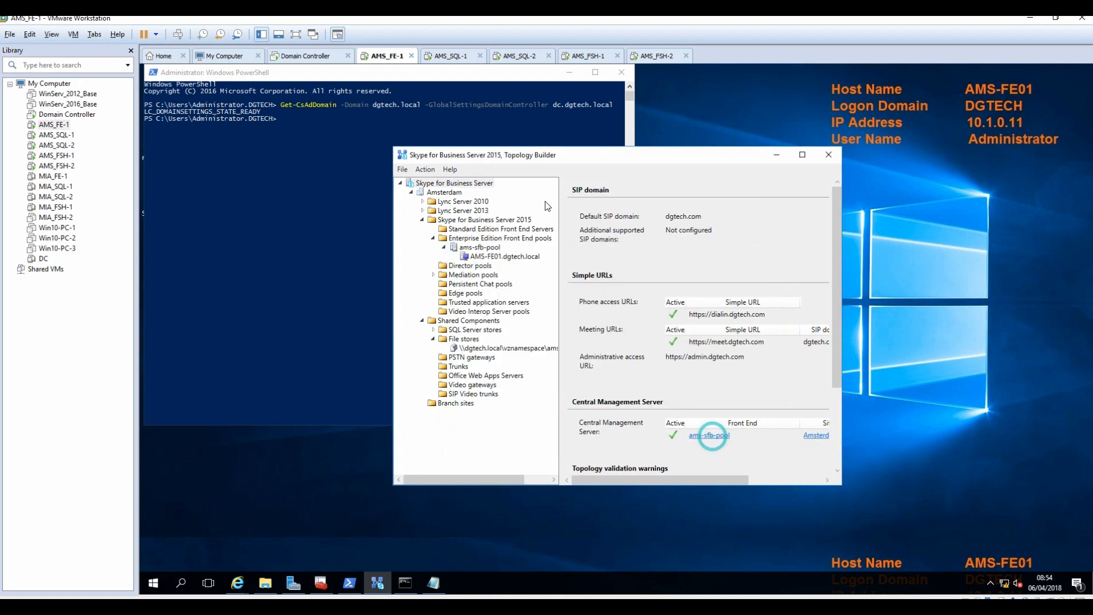
Sign in to AMS_SQL-1 with the SQL Admin password and close the leftover Management Studio window.
left_click(452, 57)
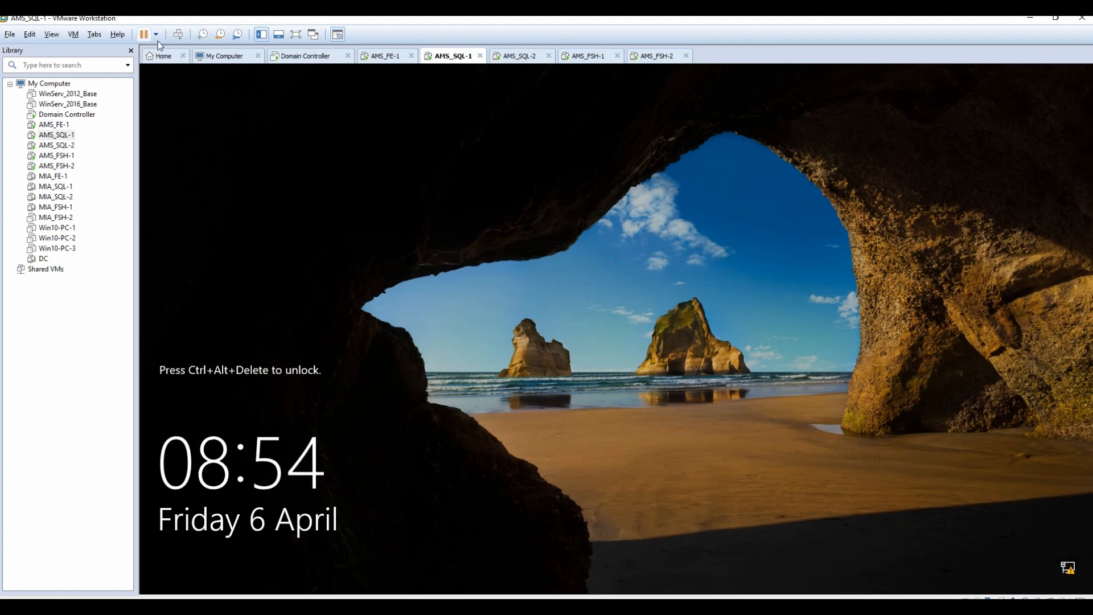
left_click(181, 35)
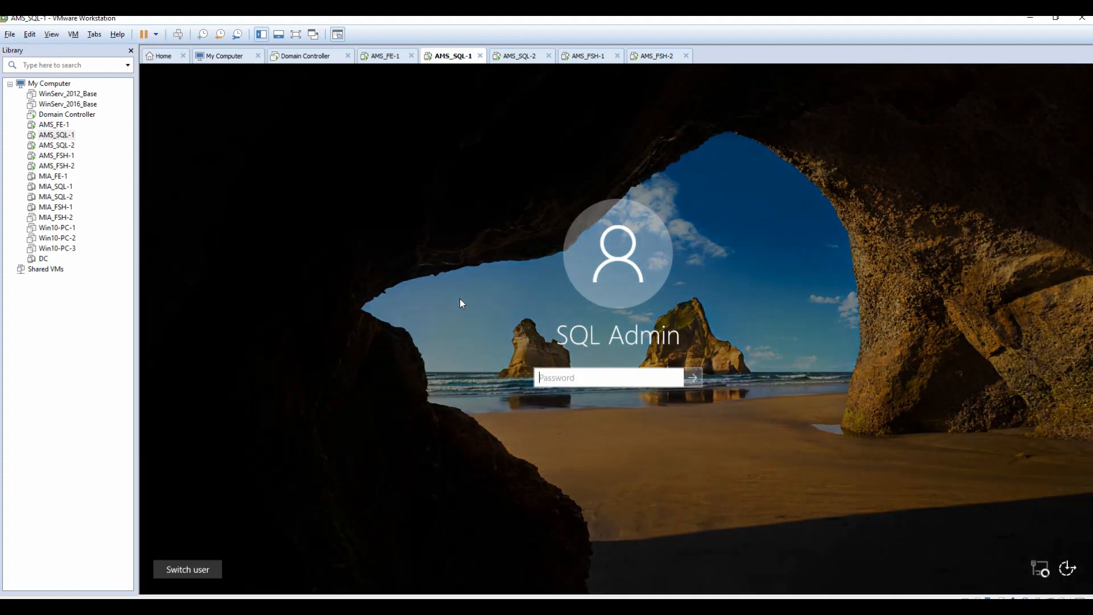
type("Pa$$w0rd")
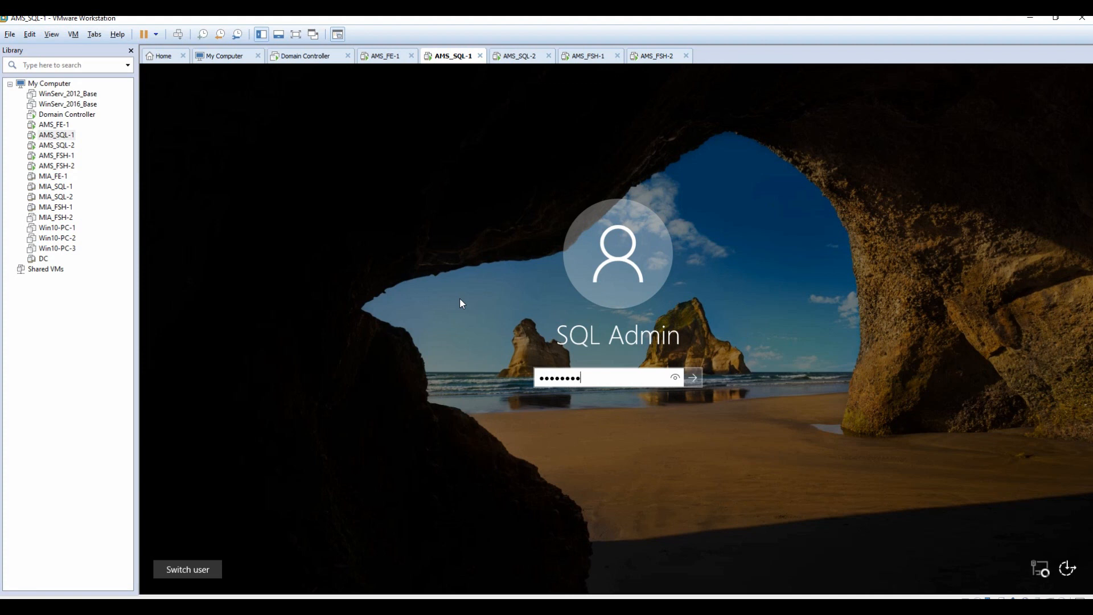
type("••")
key("Return")
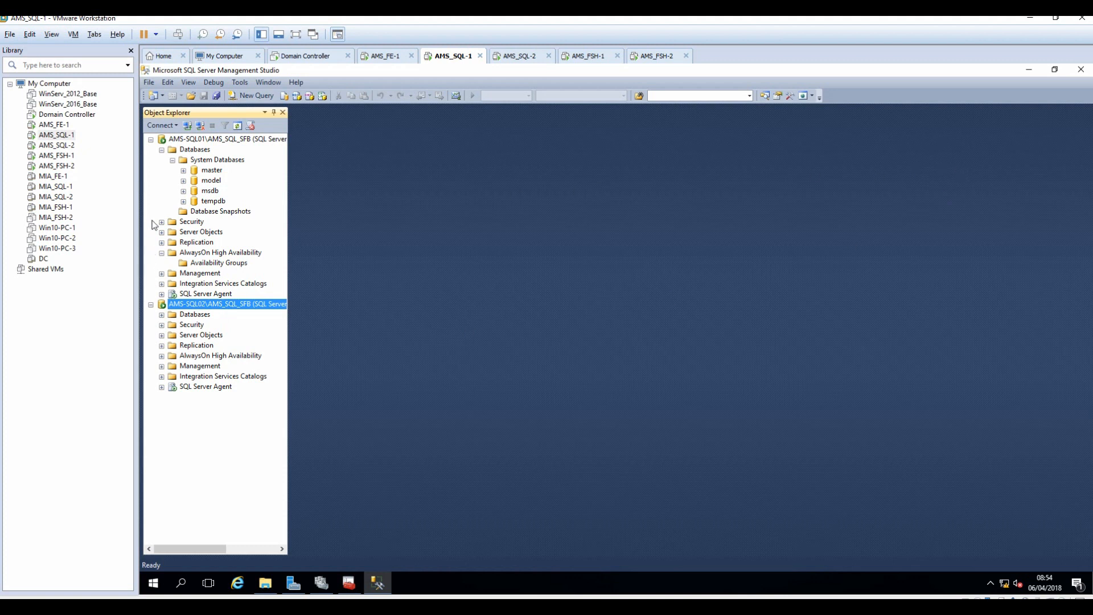
left_click(1077, 71)
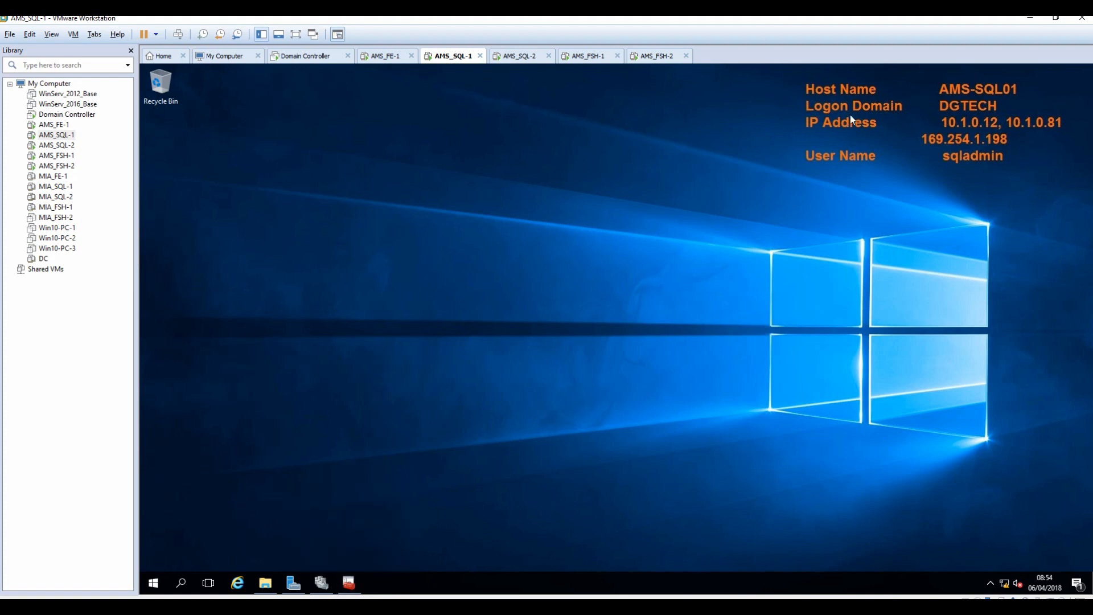
Launch SSMS 2014 and connect to the AMS-SQL01\AMS_SQL_SFB instance.
left_click(153, 583)
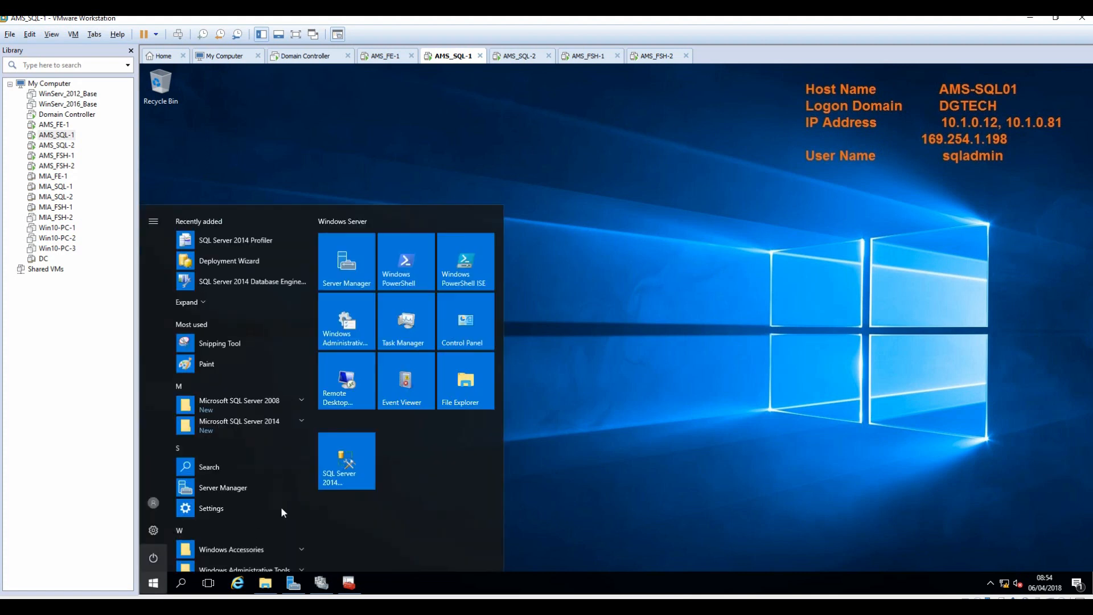
left_click(351, 460)
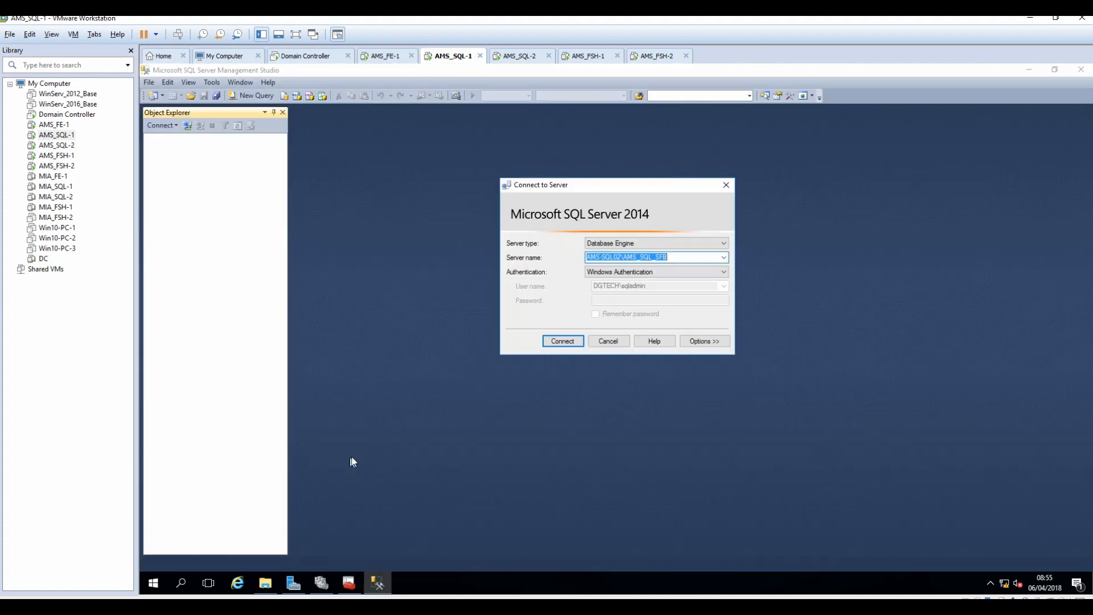
left_click(617, 257)
key("Delete")
type("1")
left_click(562, 342)
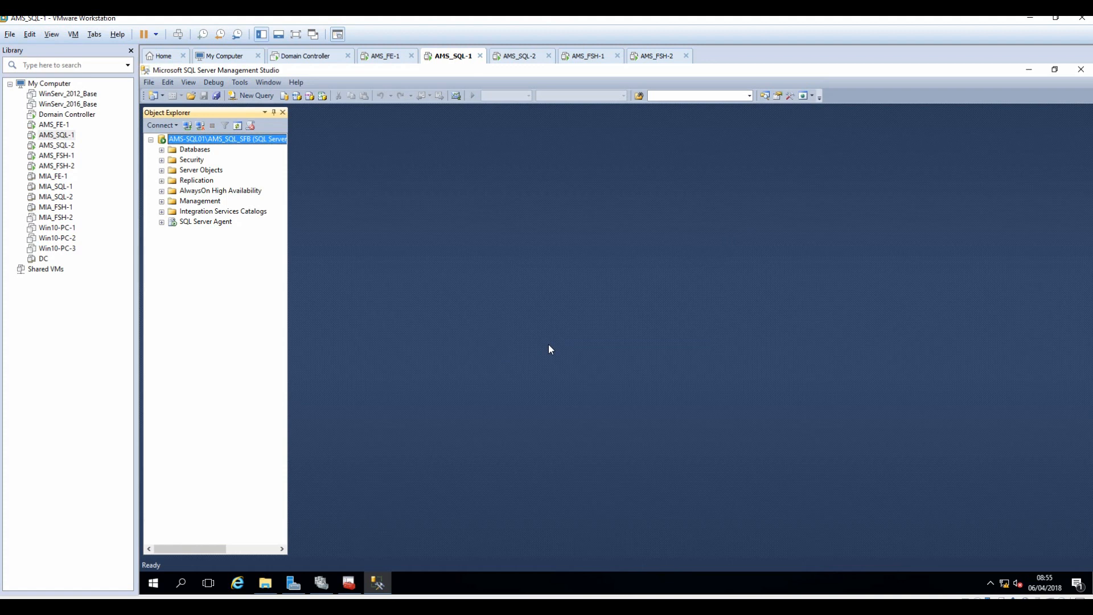
Check the Databases folder for rtcxds and xds, then begin a new connection.
left_click(161, 150)
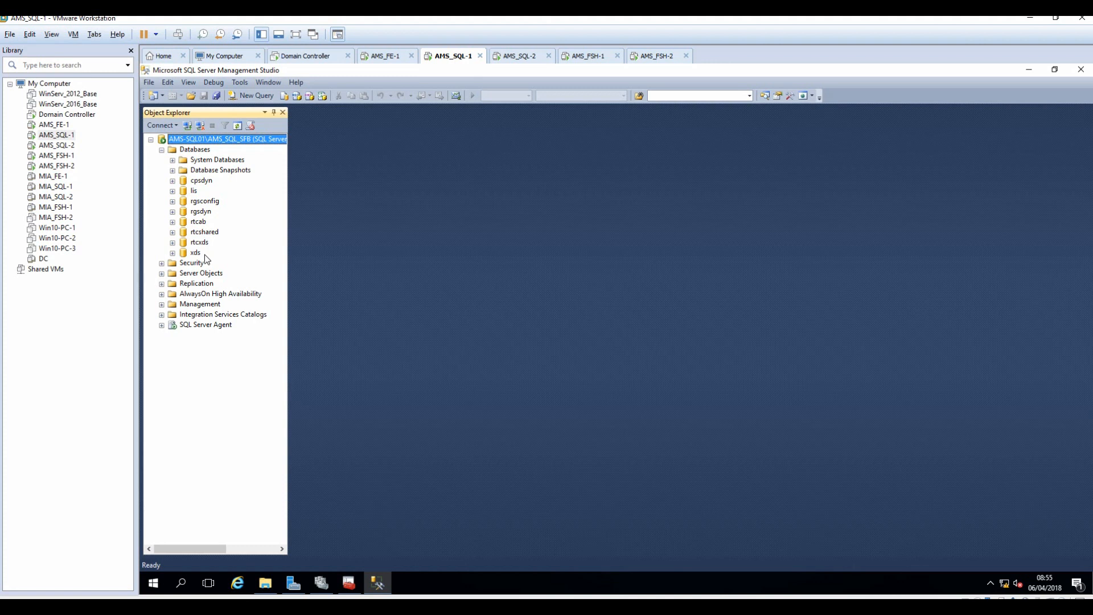
left_click(150, 139)
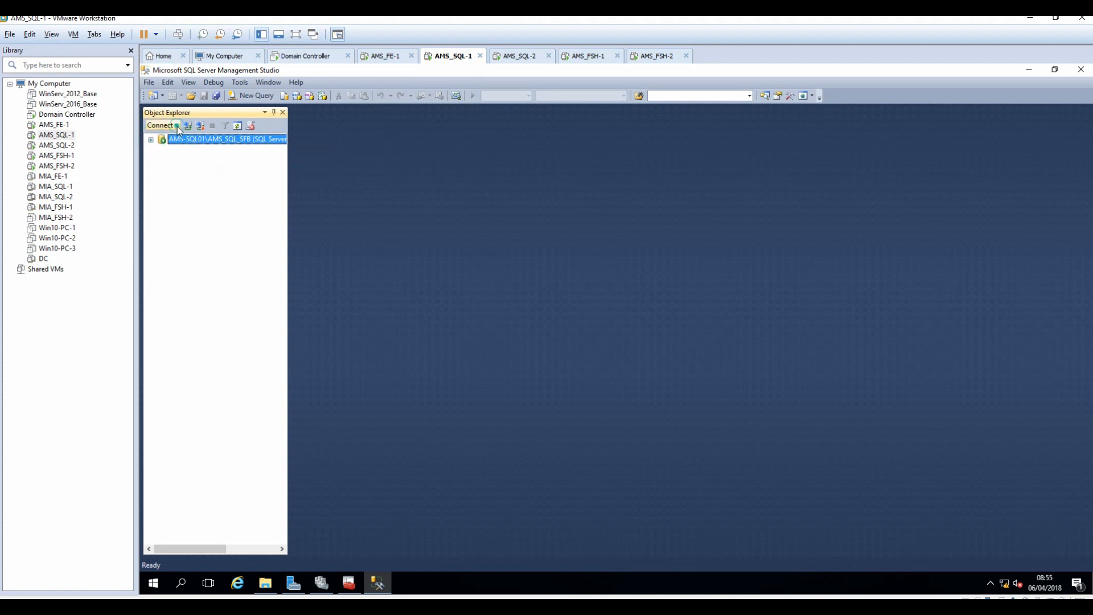
left_click(177, 130)
Connect to AMS-SQL02\AMS_SQL_SFB and see it holds only system databases.
left_click(182, 142)
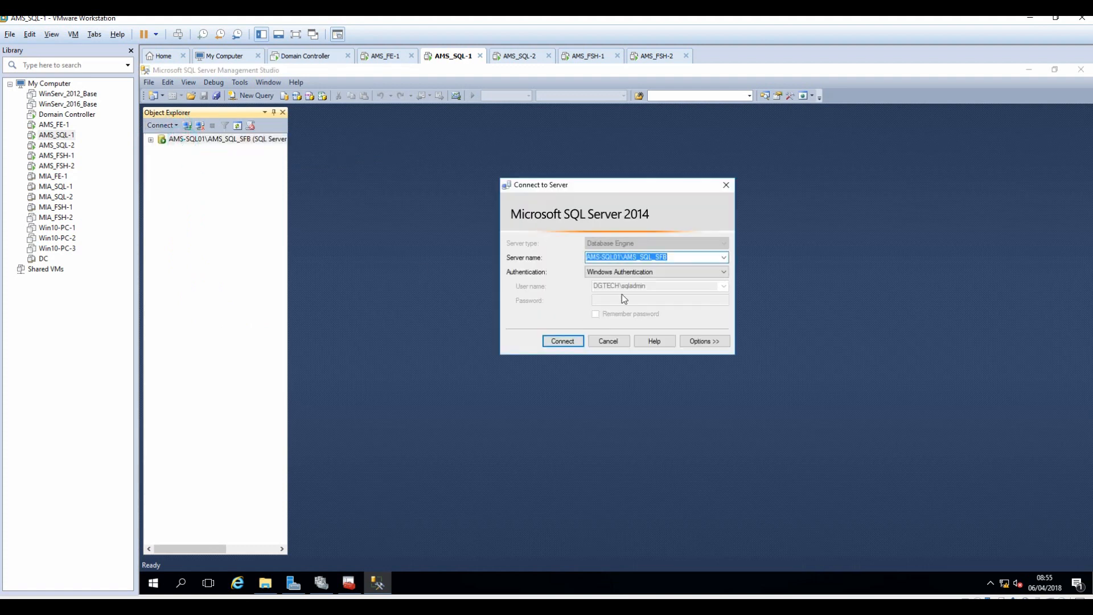
left_click(620, 257)
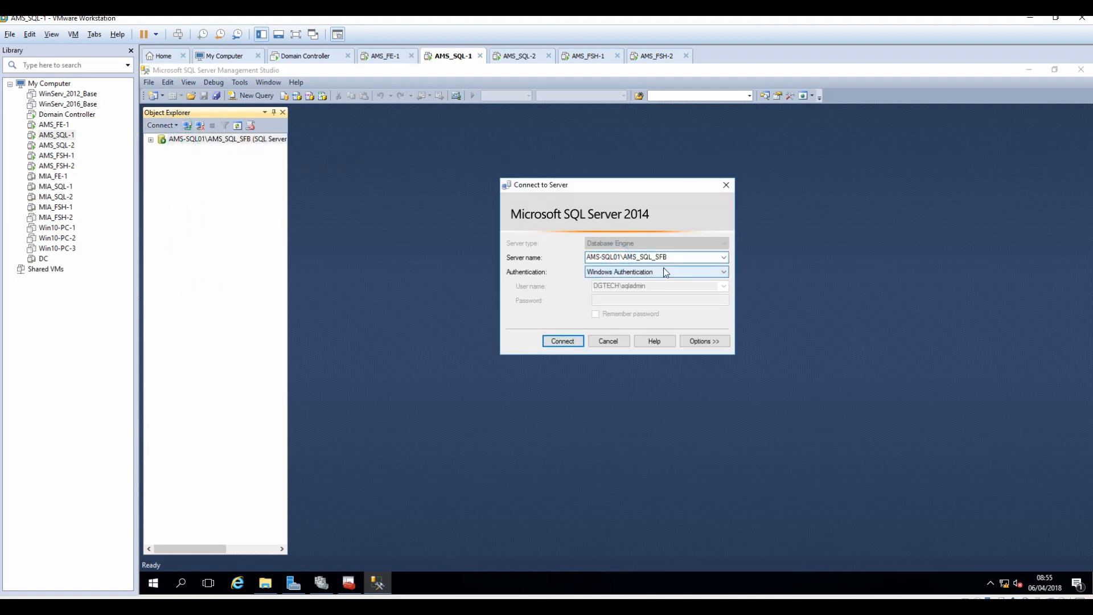
key("BackSpace")
type("2")
left_click(555, 343)
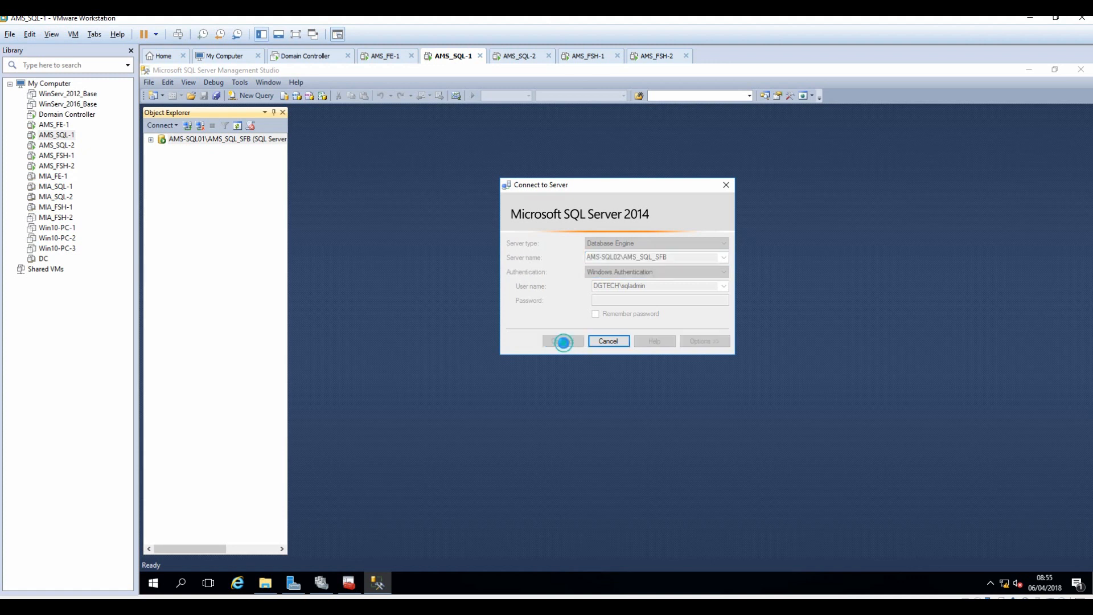
left_click(162, 160)
left_click(172, 170)
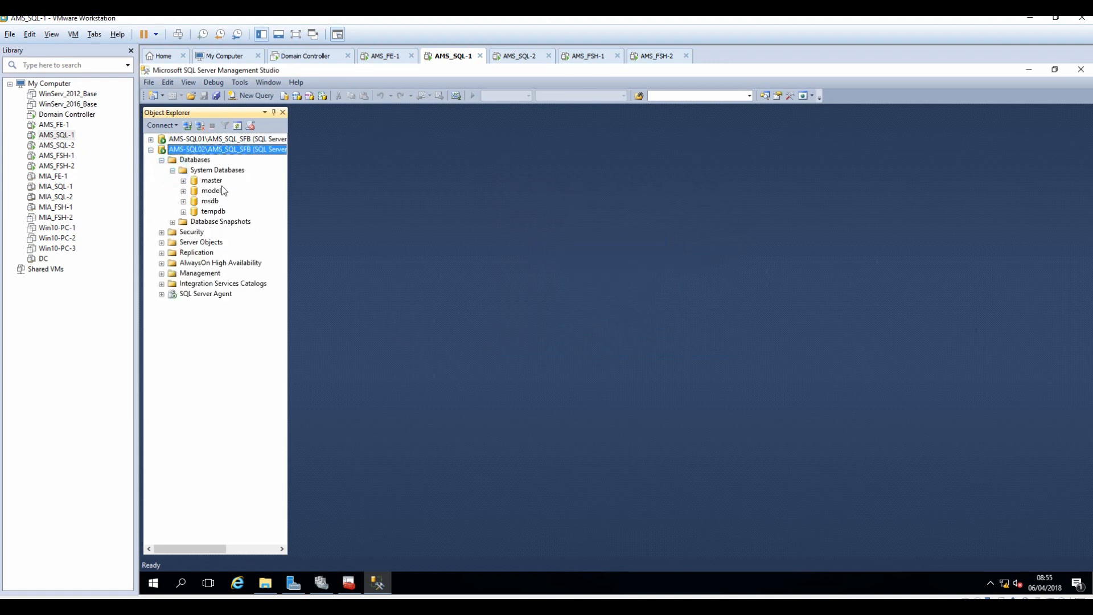
Expand AMS-SQL01's AlwaysOn High Availability to show the empty Availability Groups folder.
left_click(150, 150)
left_click(150, 138)
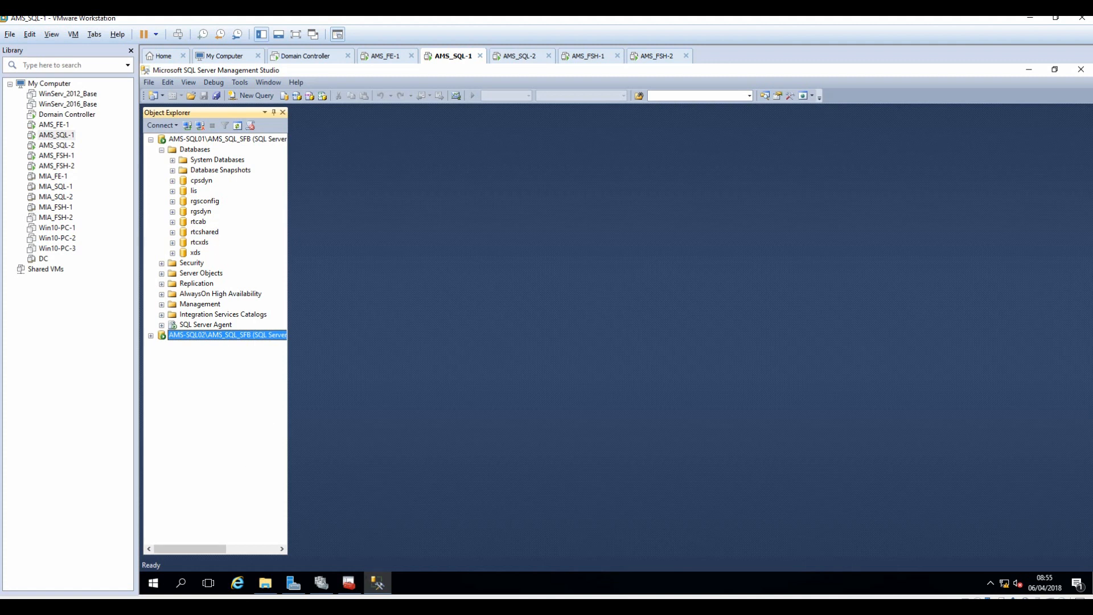
left_click(161, 293)
left_click(172, 304)
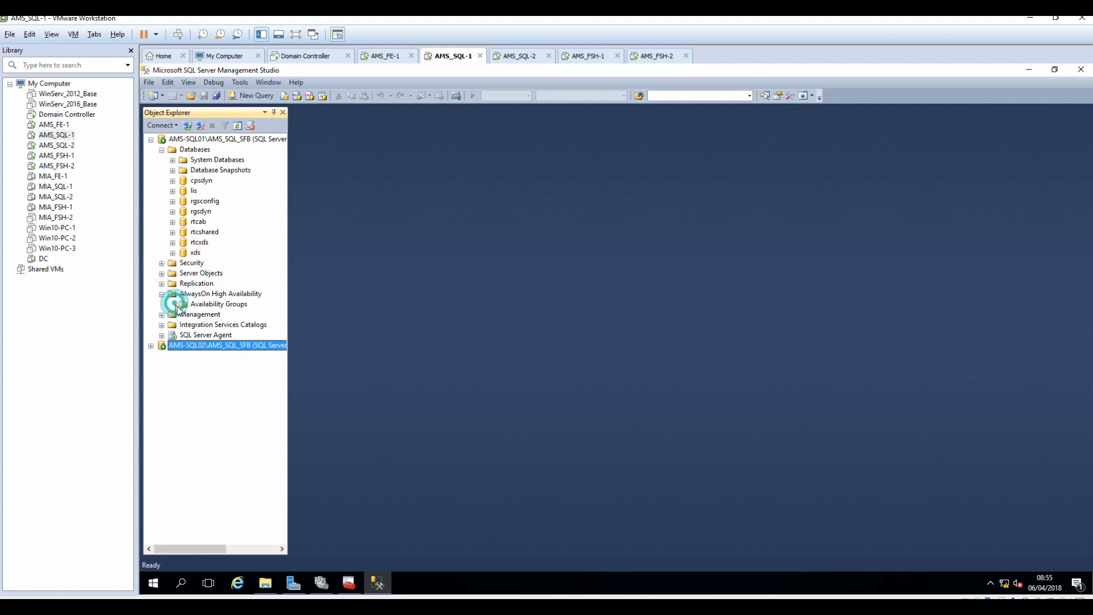
Name the new availability group 'AMS SFB AG' and view the eight Skype databases listed.
right_click(214, 306)
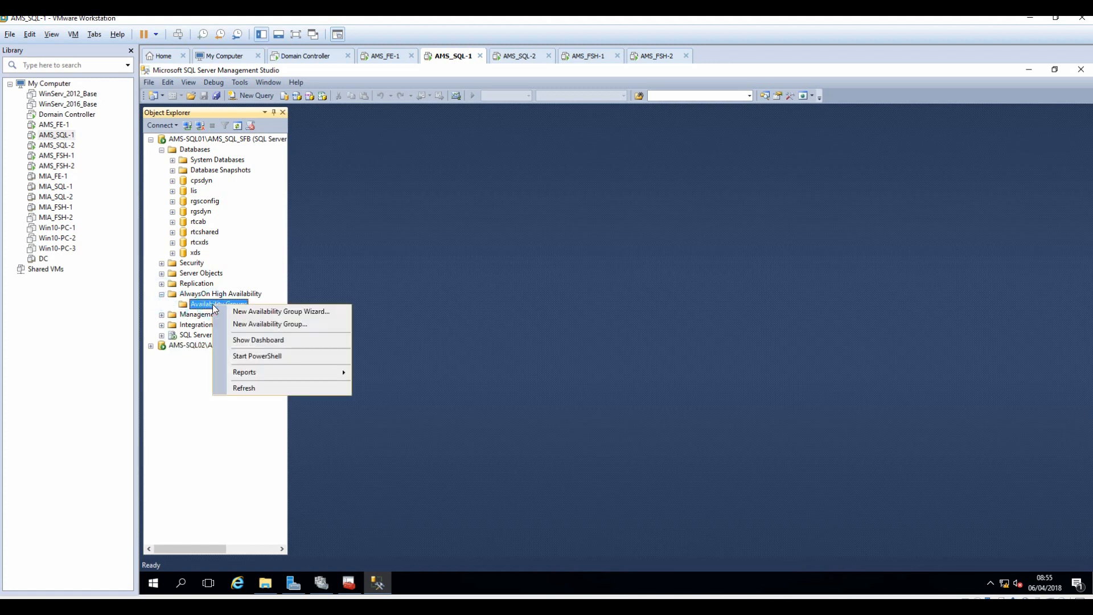
left_click(263, 317)
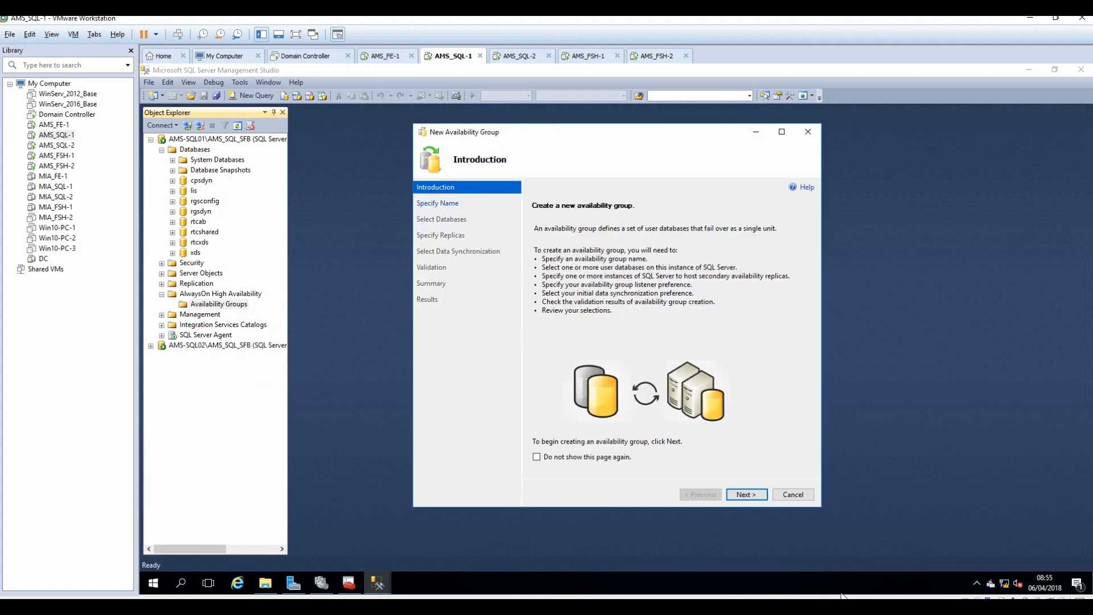
left_click(751, 494)
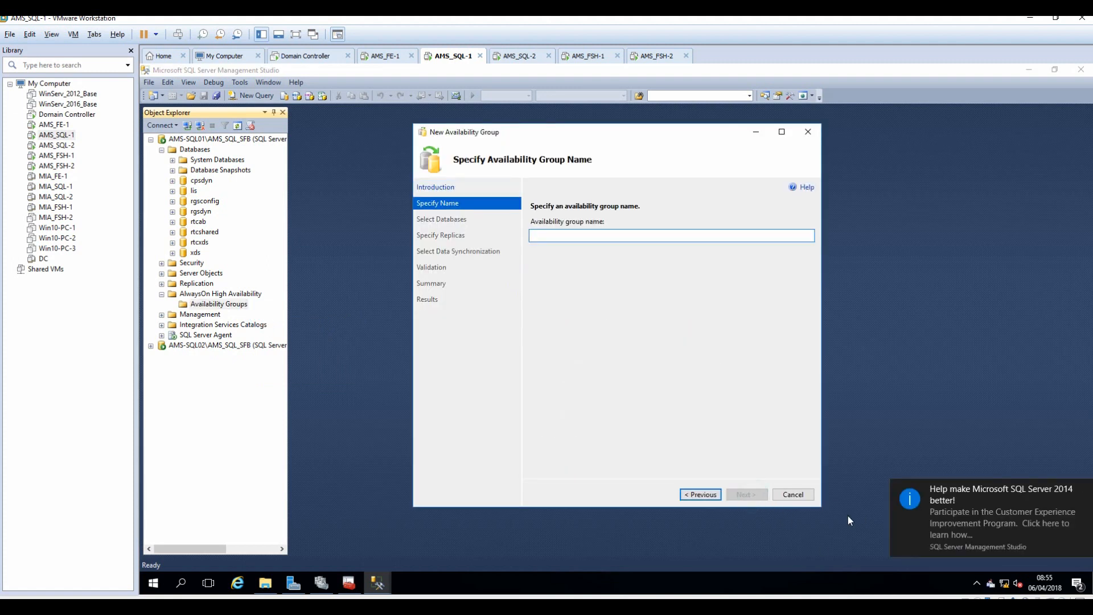
left_click(1086, 489)
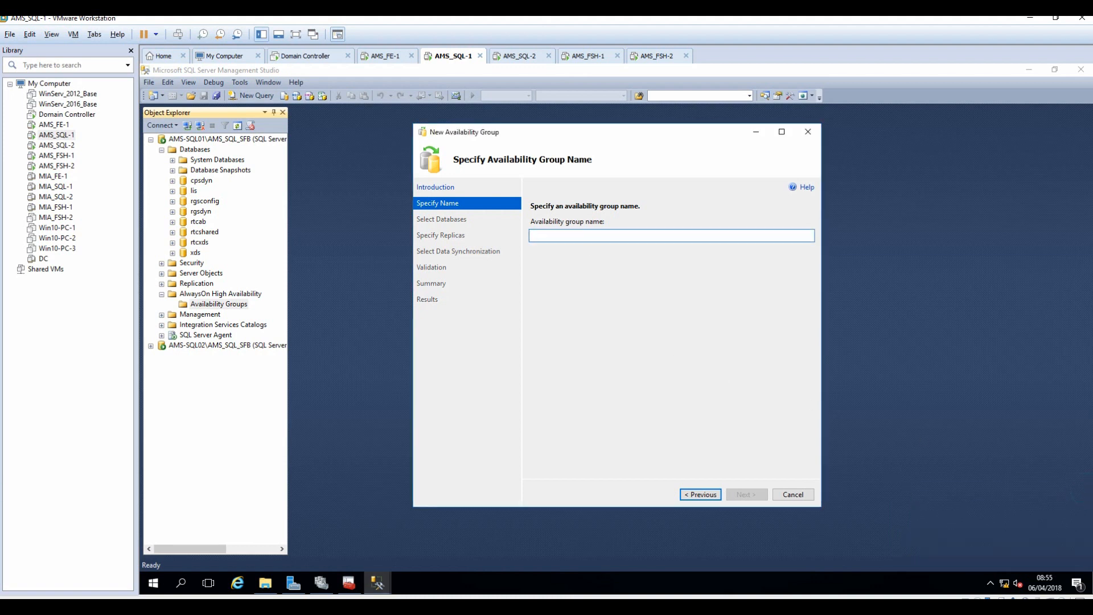
type("AM")
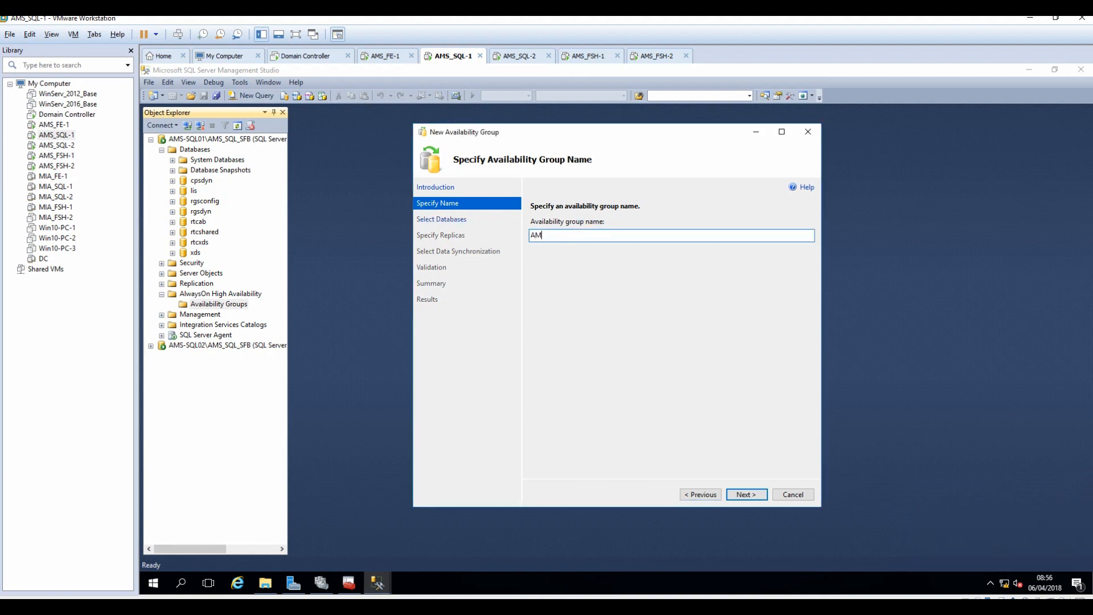
type("S SFB AG")
left_click(751, 499)
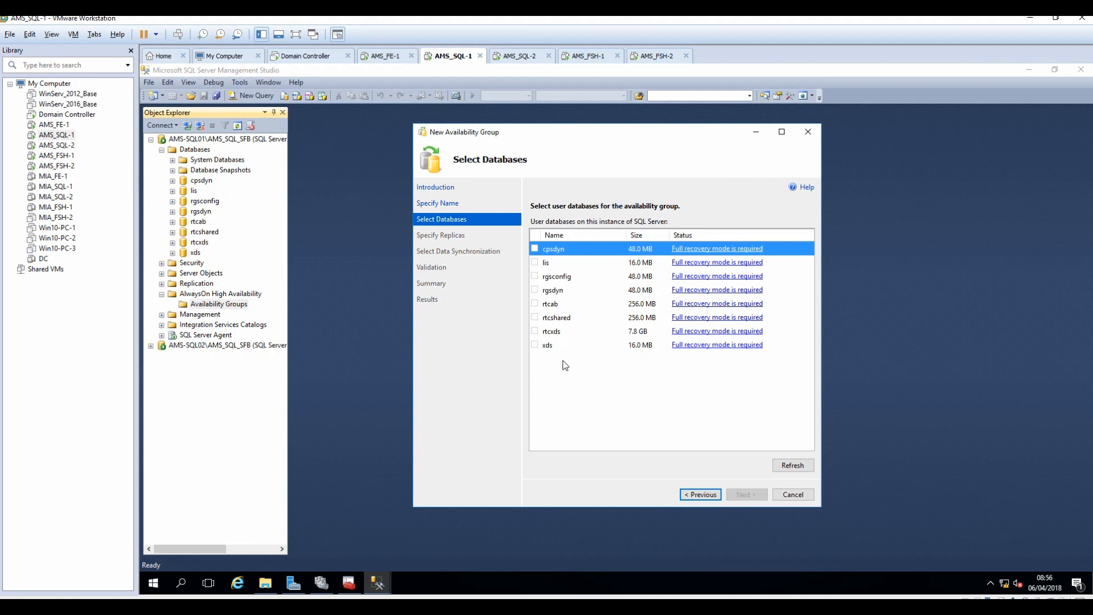
left_click(536, 263)
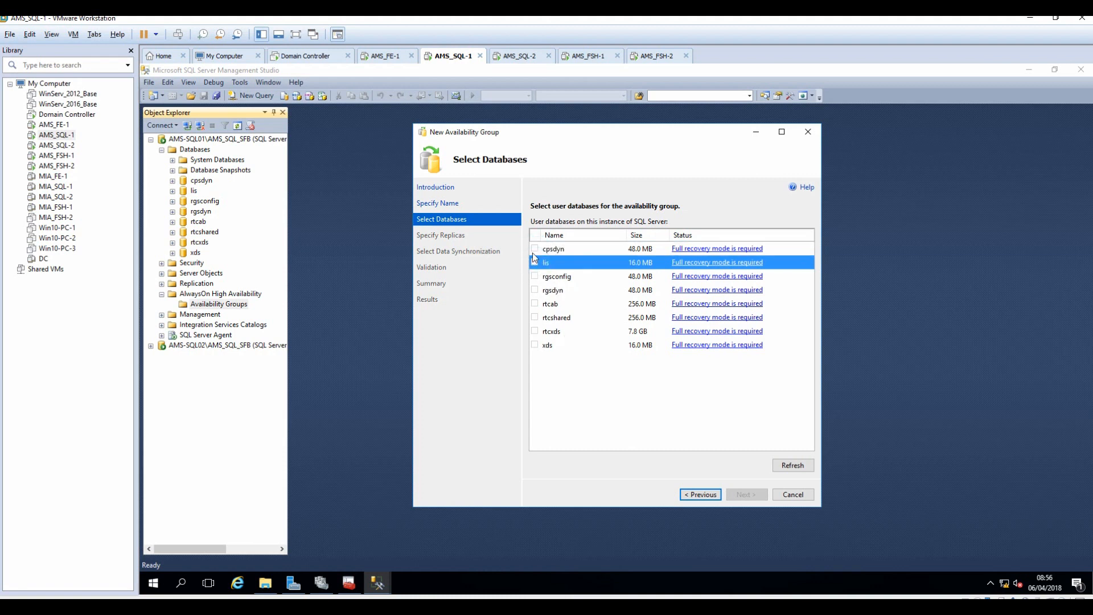
left_click(535, 248)
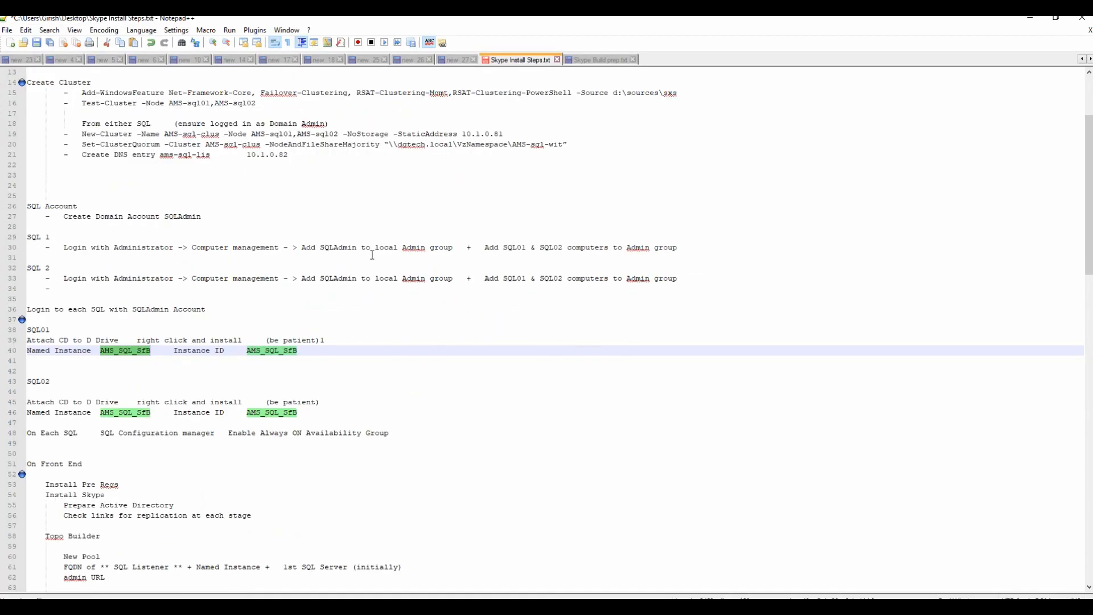
Select the cpsdyn full-recovery command on line 28 of Skype Build prep.txt, then return to VMware.
left_click(604, 59)
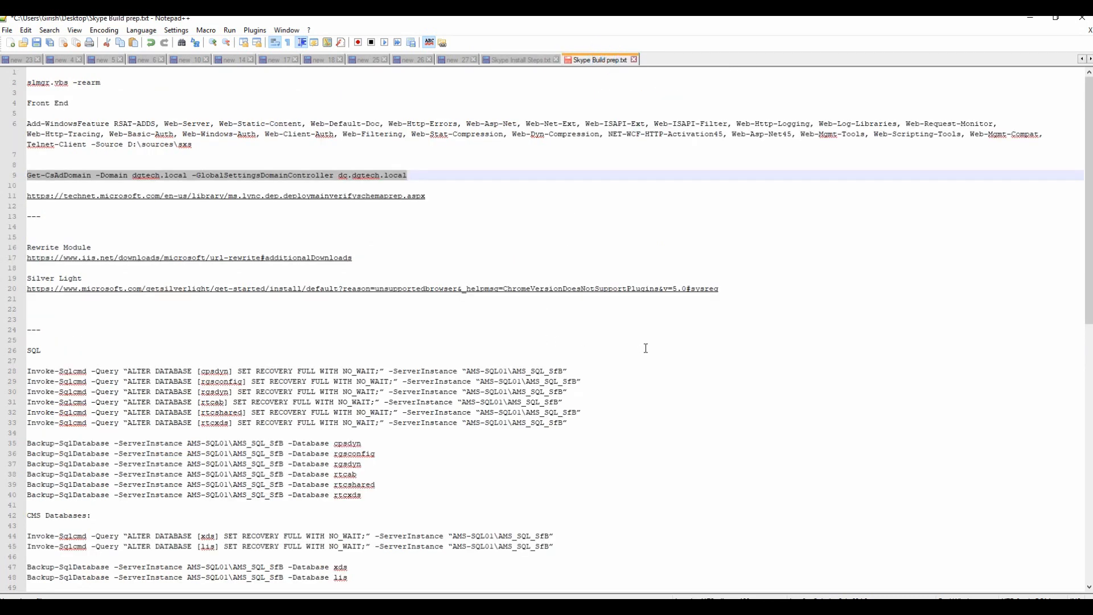
scroll(645, 348, "down", 3)
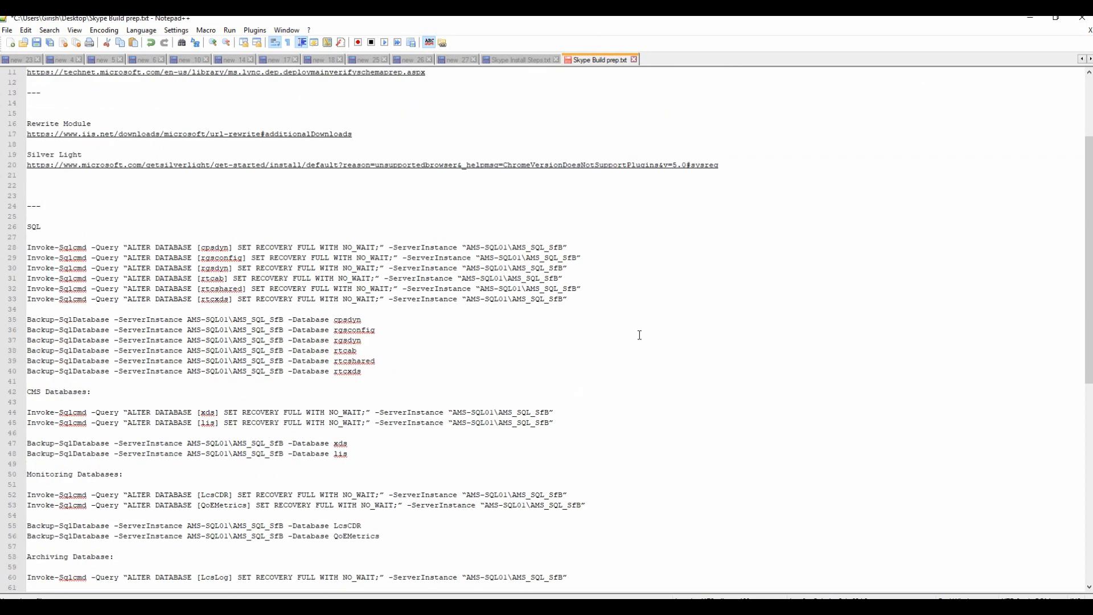
left_click(576, 243)
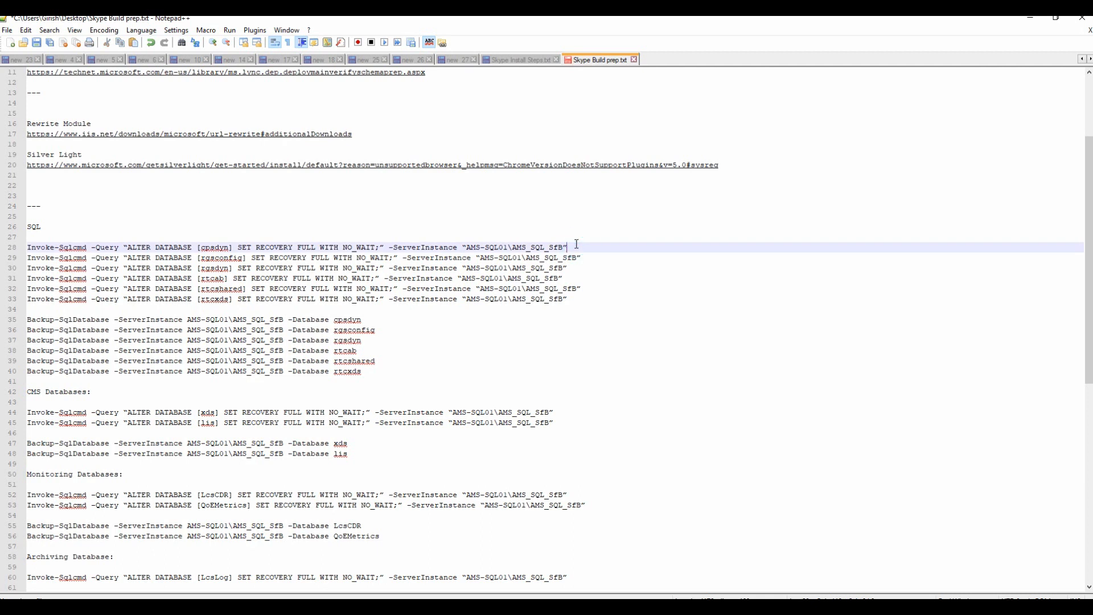
key("shift+Home")
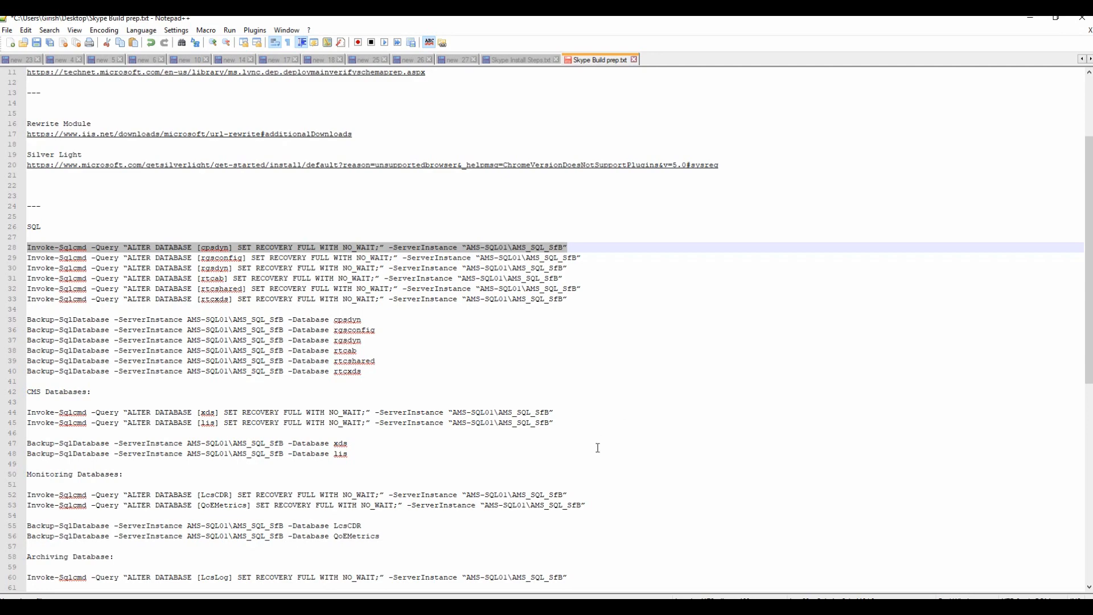
key("alt+Tab")
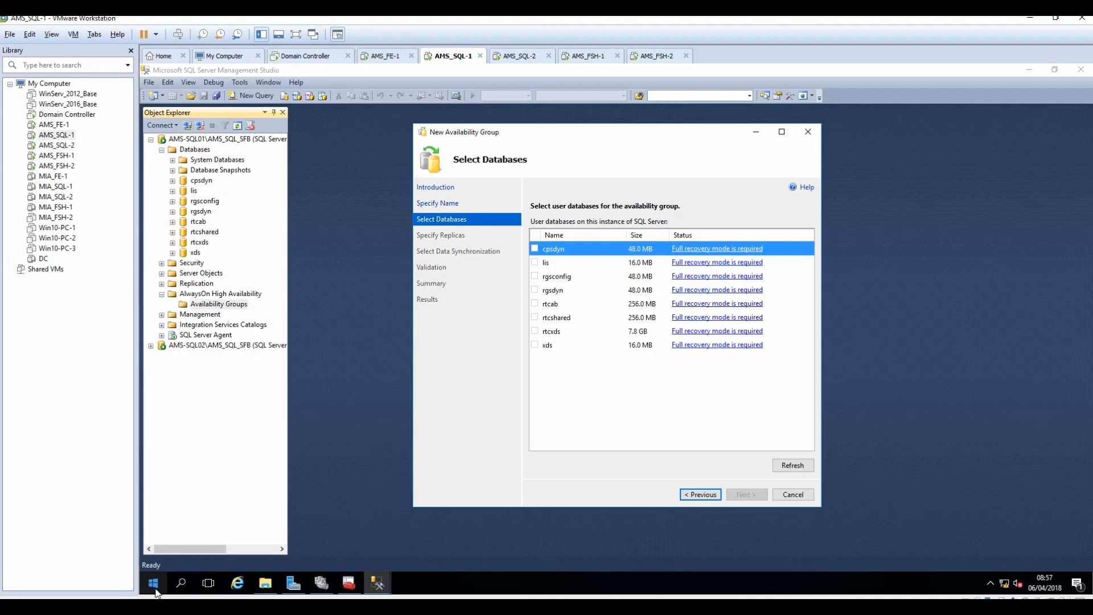
Launch Windows PowerShell as administrator on the SQL server VM.
left_click(155, 587)
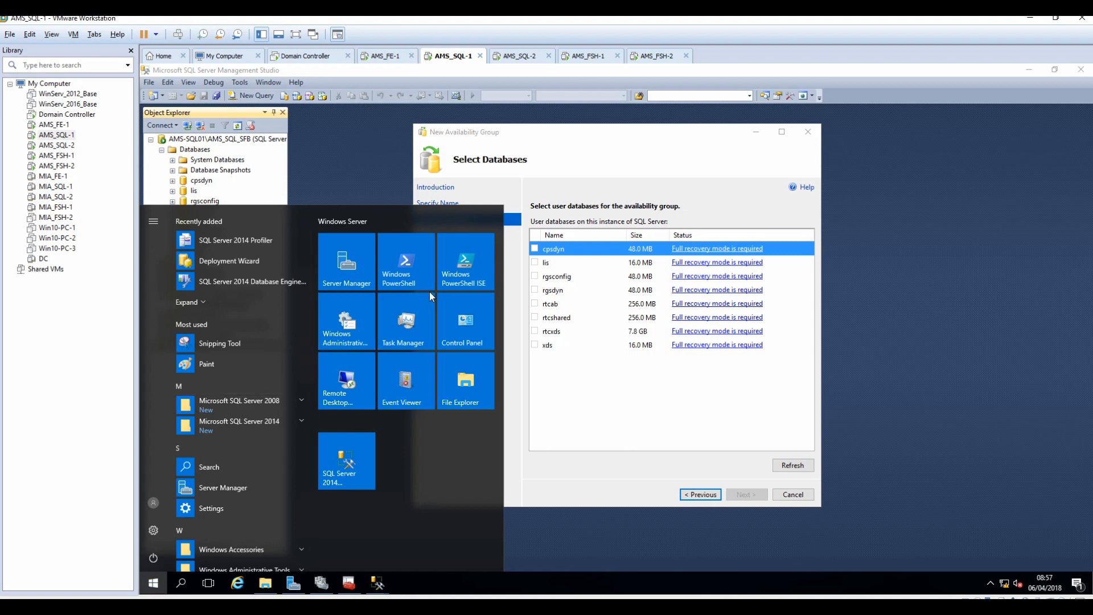
right_click(409, 272)
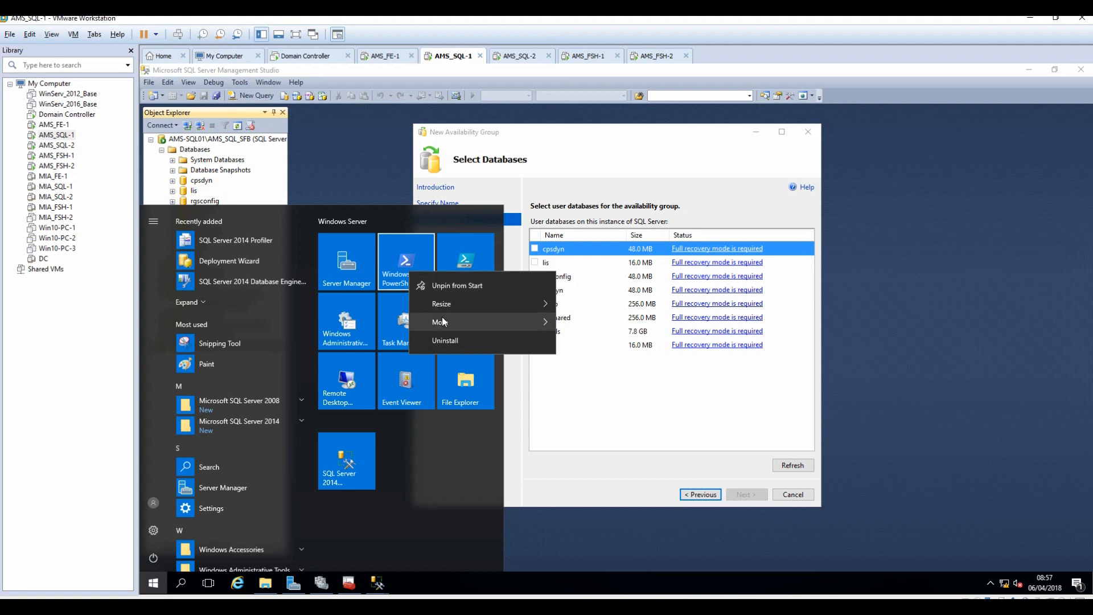
mouse_move(448, 319)
left_click(614, 364)
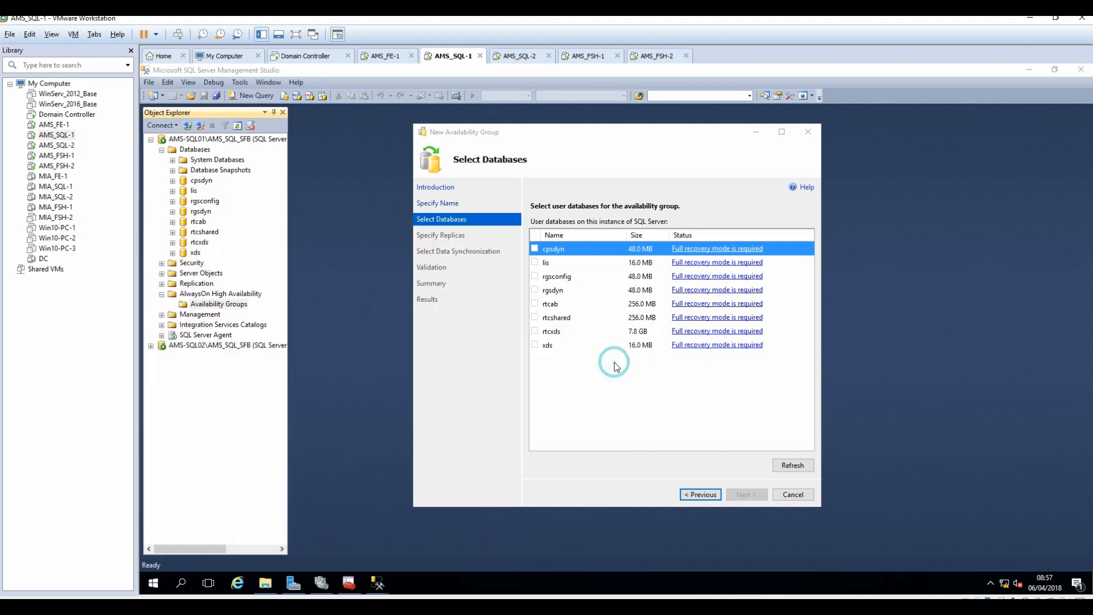
left_click(578, 399)
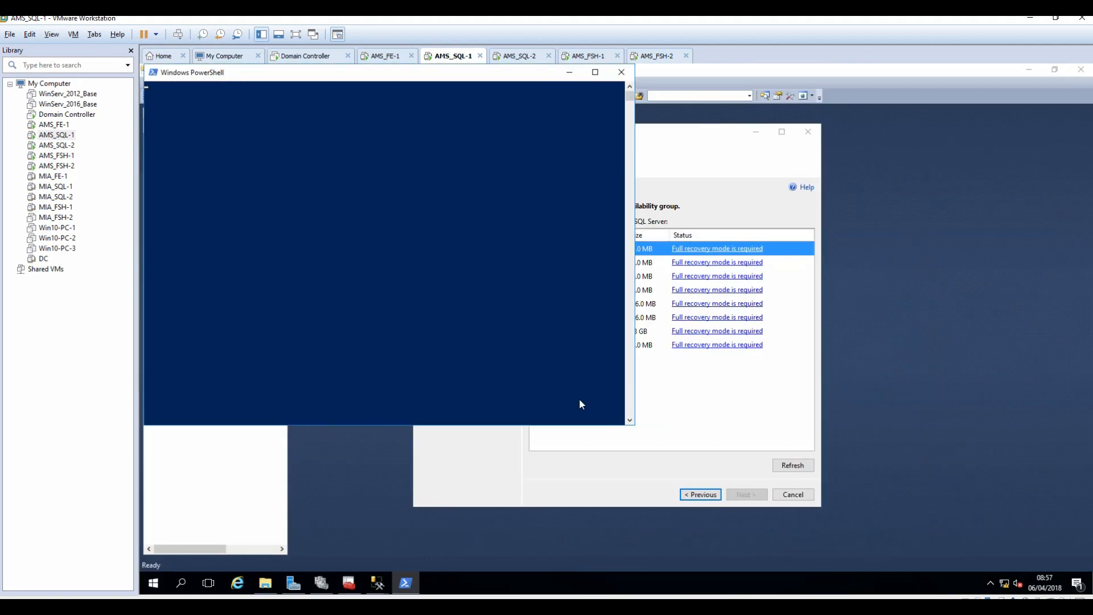
Place the VMware window beside the notes and copy the cpsdyn recovery command from line 28.
left_click(683, 607)
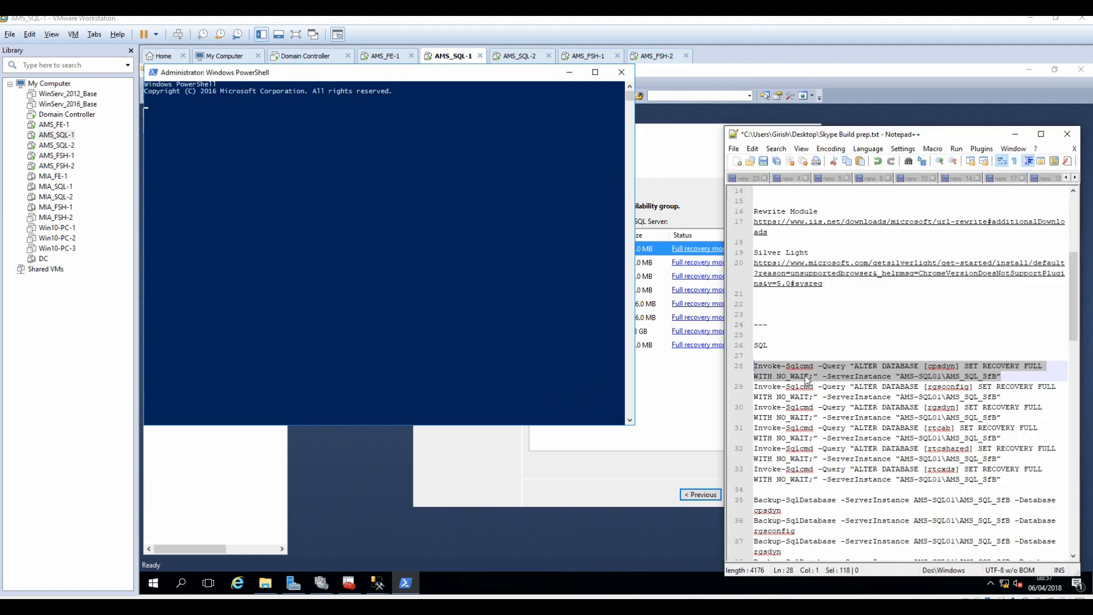
double_click(805, 20)
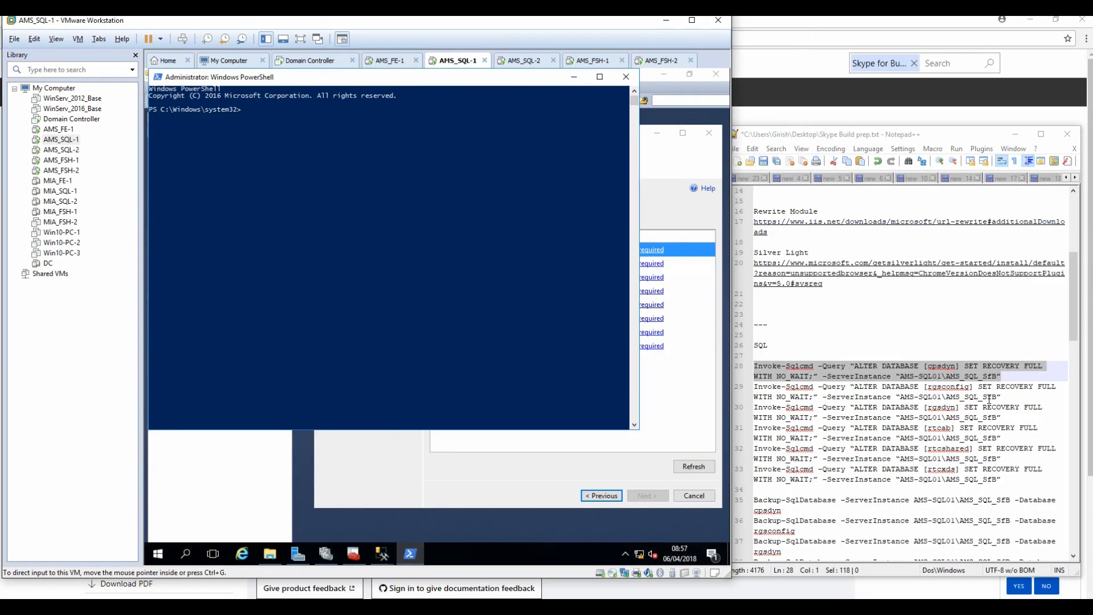
right_click(956, 374)
left_click(981, 393)
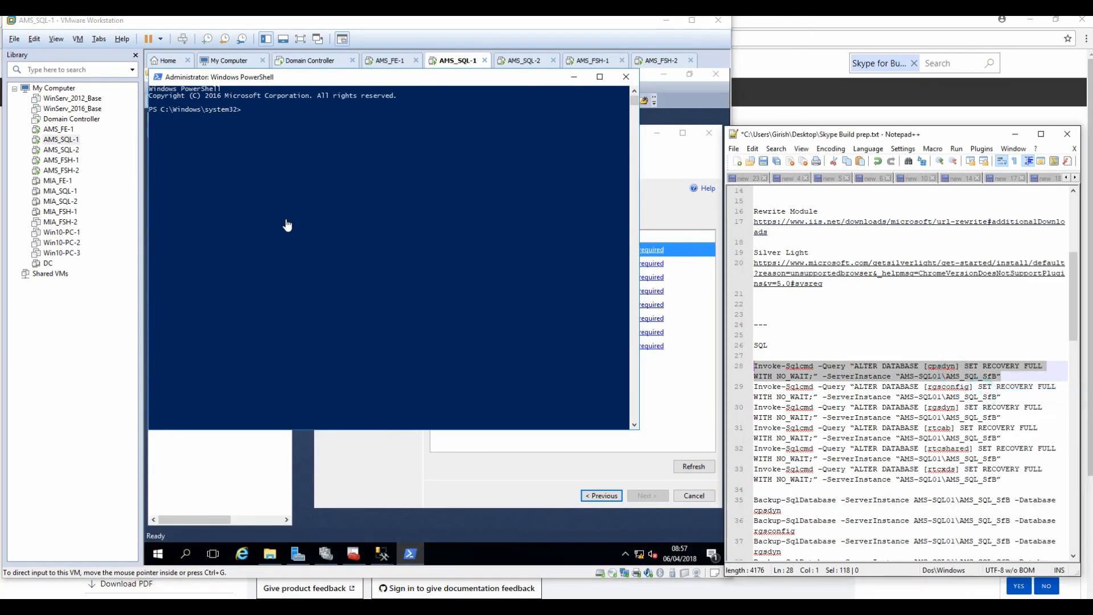
left_click(287, 161)
Run the cpsdyn full-recovery command, then select the recovery commands on lines 29–33.
right_click(285, 155)
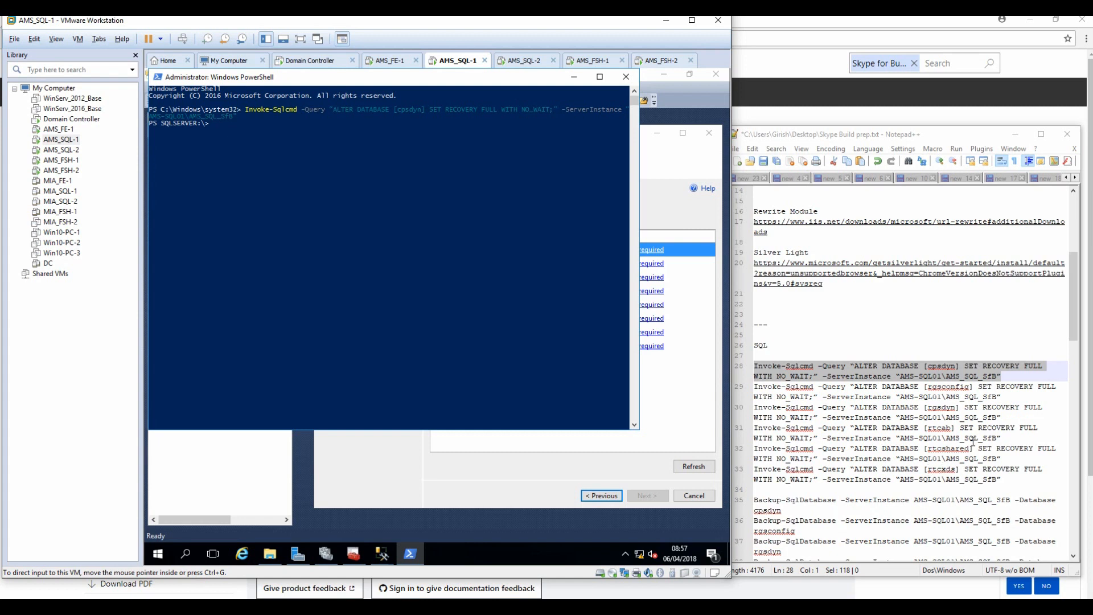
left_click(1005, 398)
key("shift+Home")
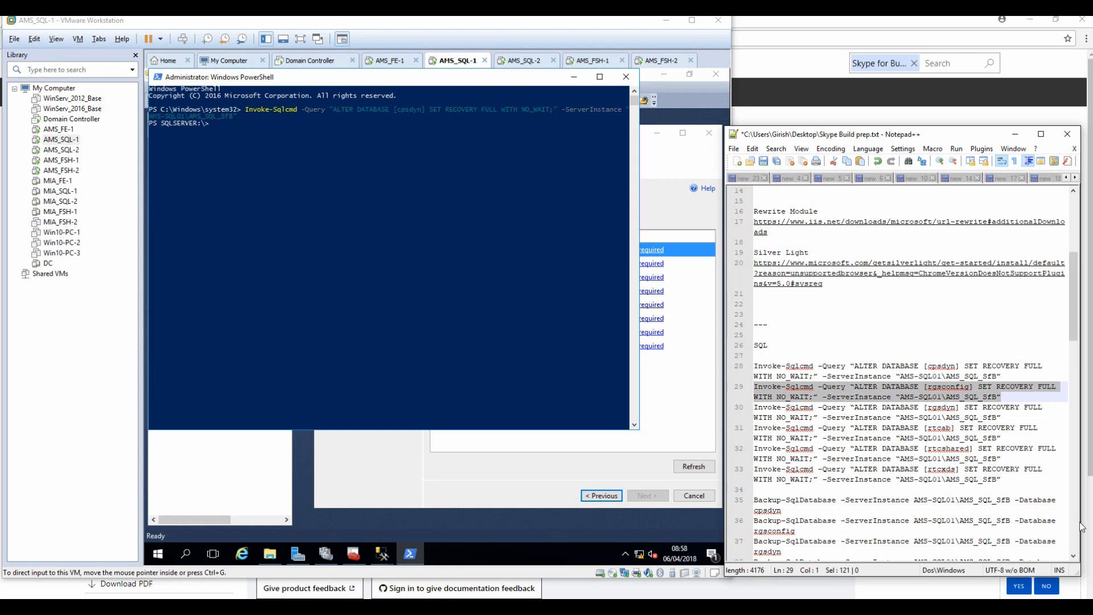
left_click(1008, 478)
left_click_drag(1008, 479, 675, 387)
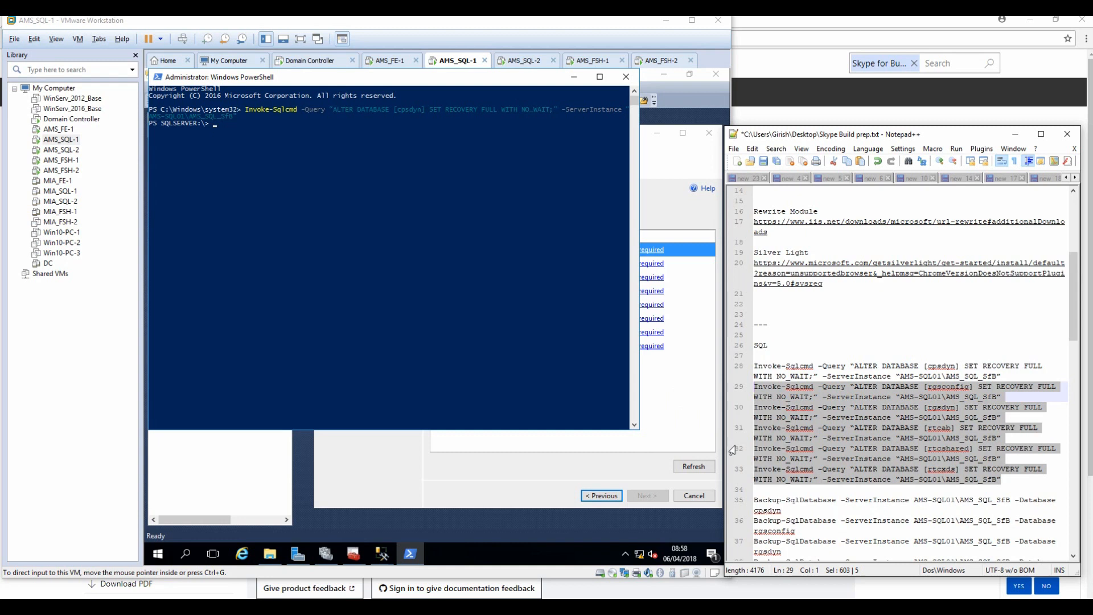
Paste and run the full-recovery commands for rgsconfig, rgsdyn, rtcab, rtcshared and rtcxds.
left_click(243, 170)
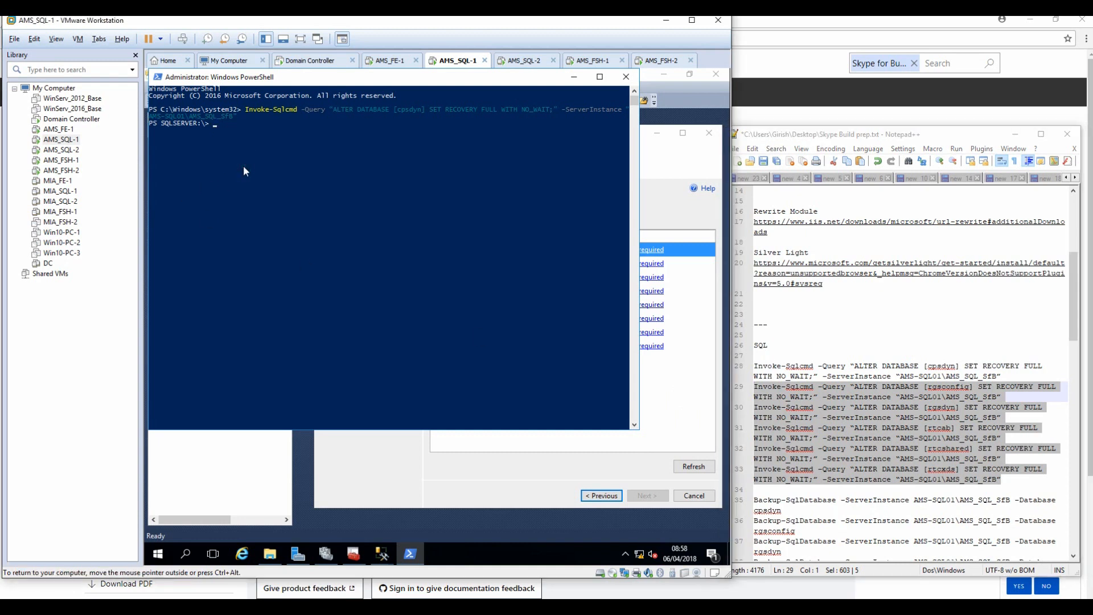
right_click(893, 404)
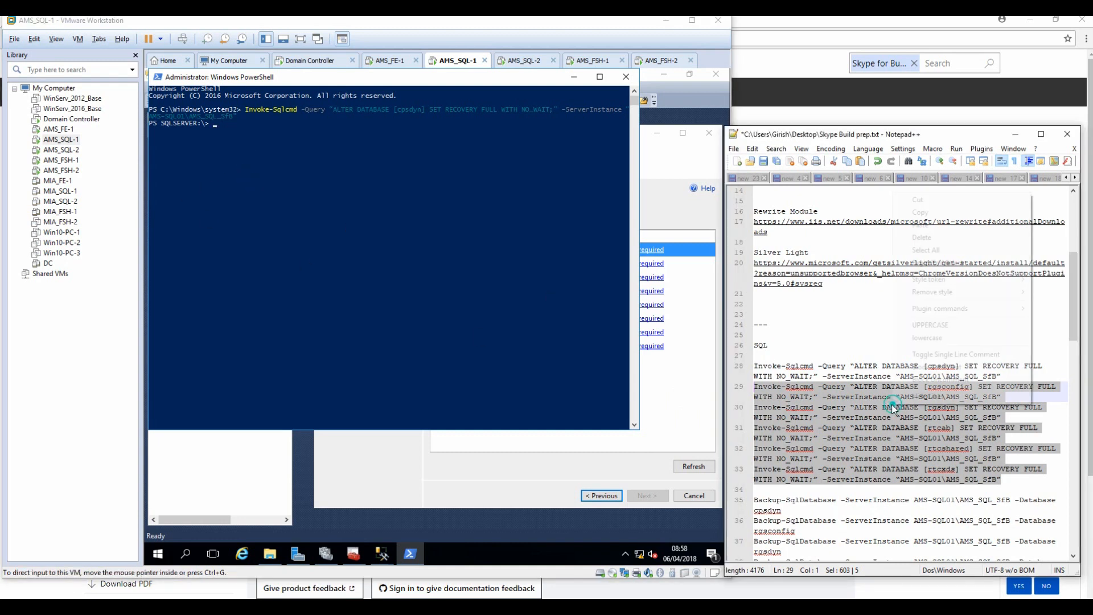
left_click(905, 214)
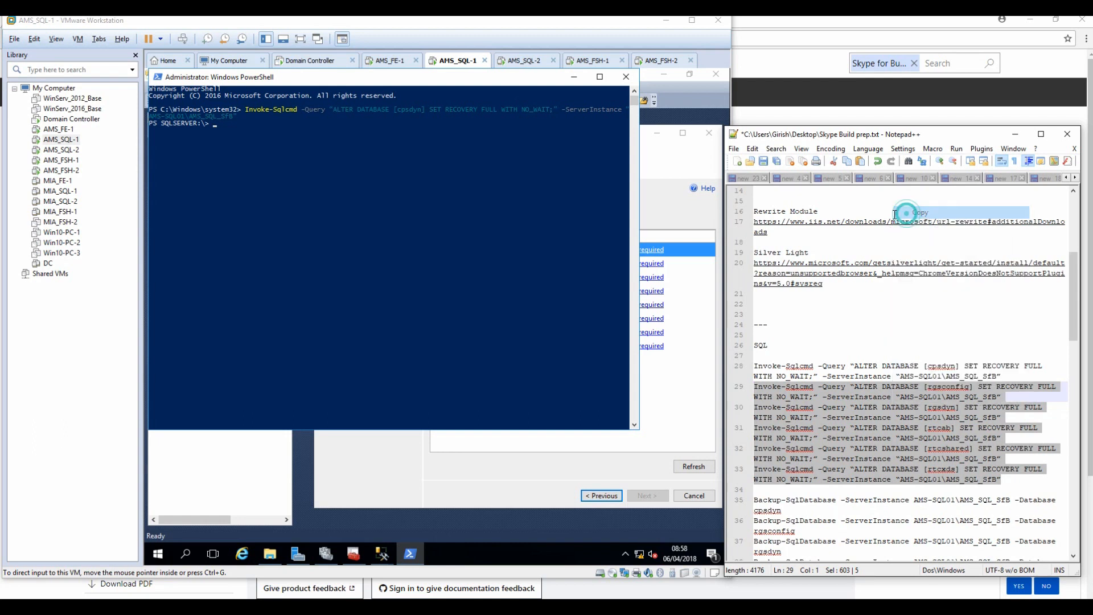
left_click(311, 189)
right_click(312, 187)
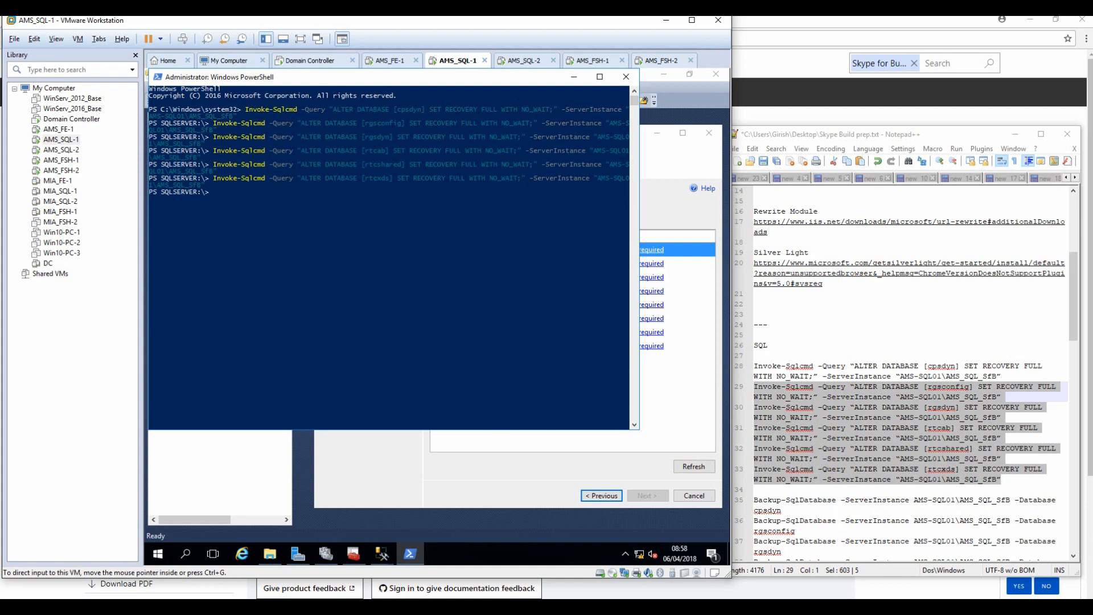
left_click_drag(783, 510, 750, 501)
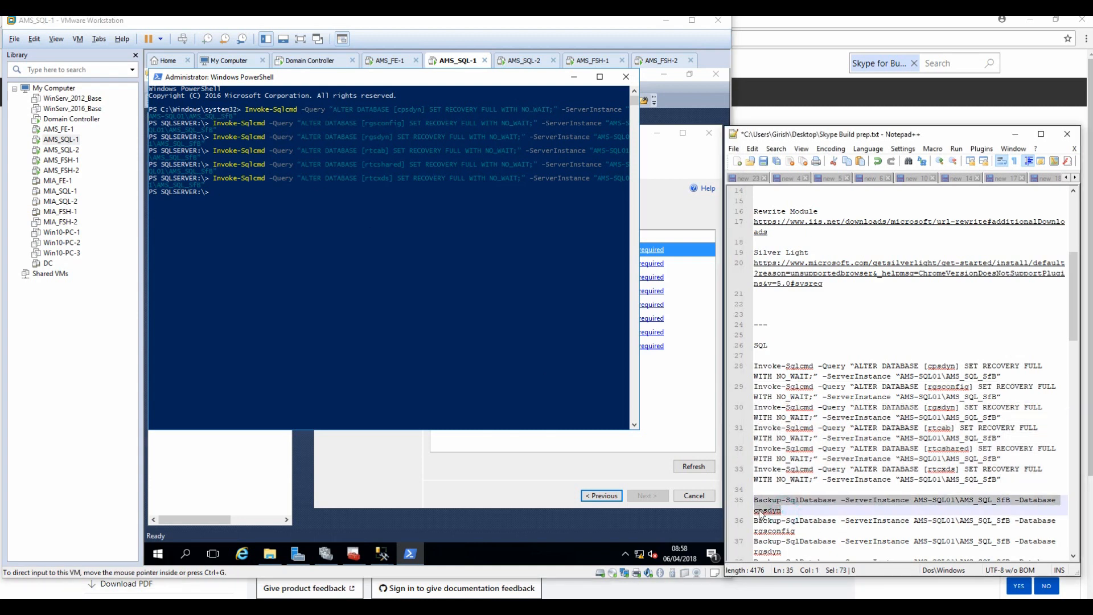
Clear the console with cls and run the cpsdyn backup command.
type("cls")
key("Return")
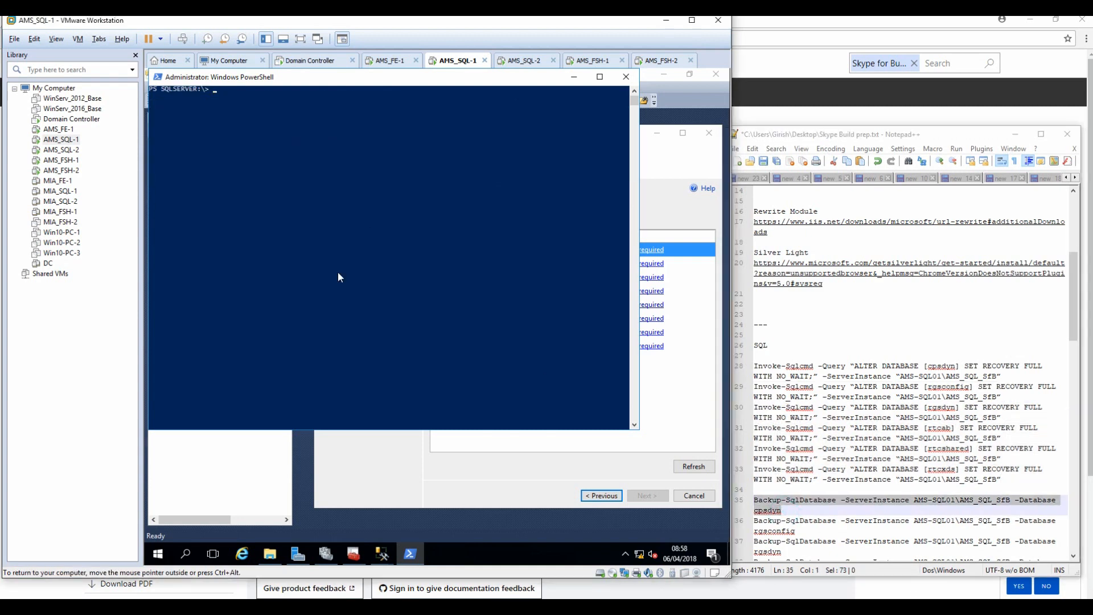
right_click(333, 178)
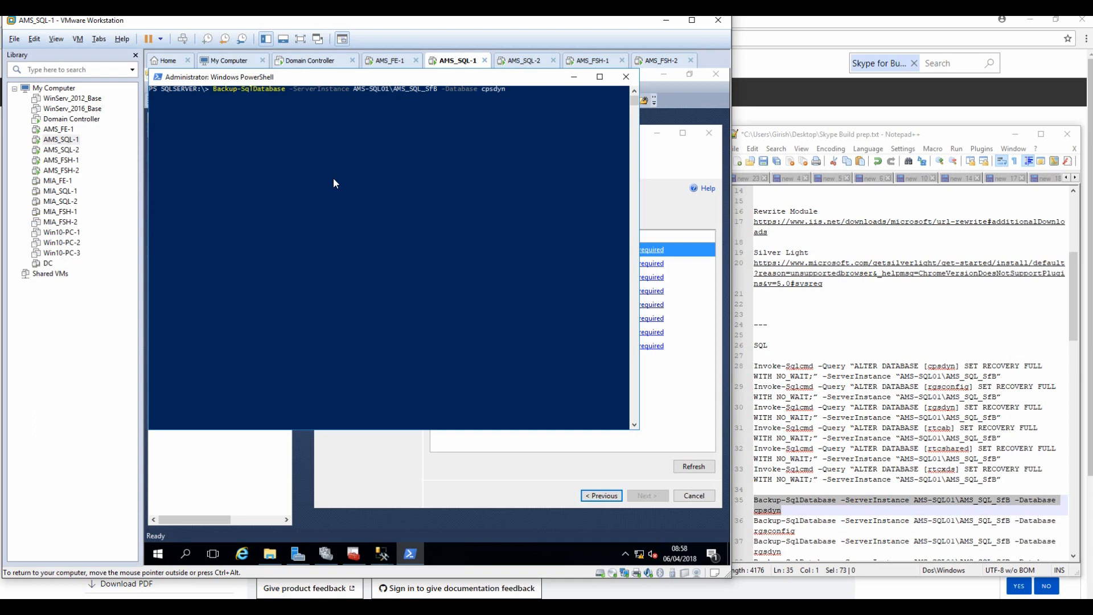
Run the Backup-SqlDatabase commands for rgsconfig, rgsdyn, rtcab, rtcshared and rtcxds.
left_click(804, 520)
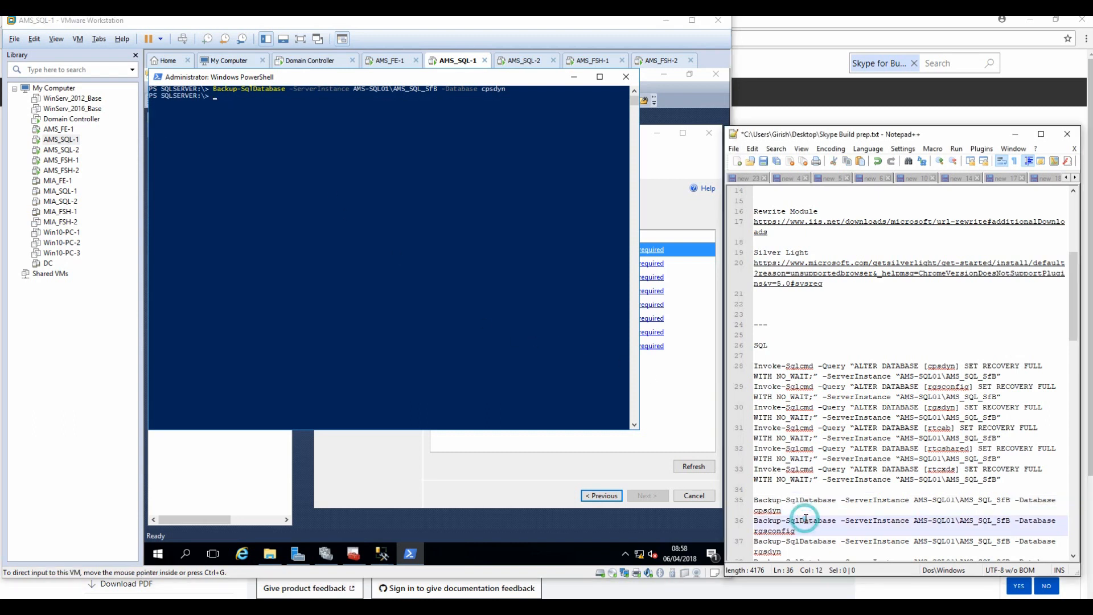
scroll(804, 521, "down", 3)
left_click_drag(787, 520, 747, 428)
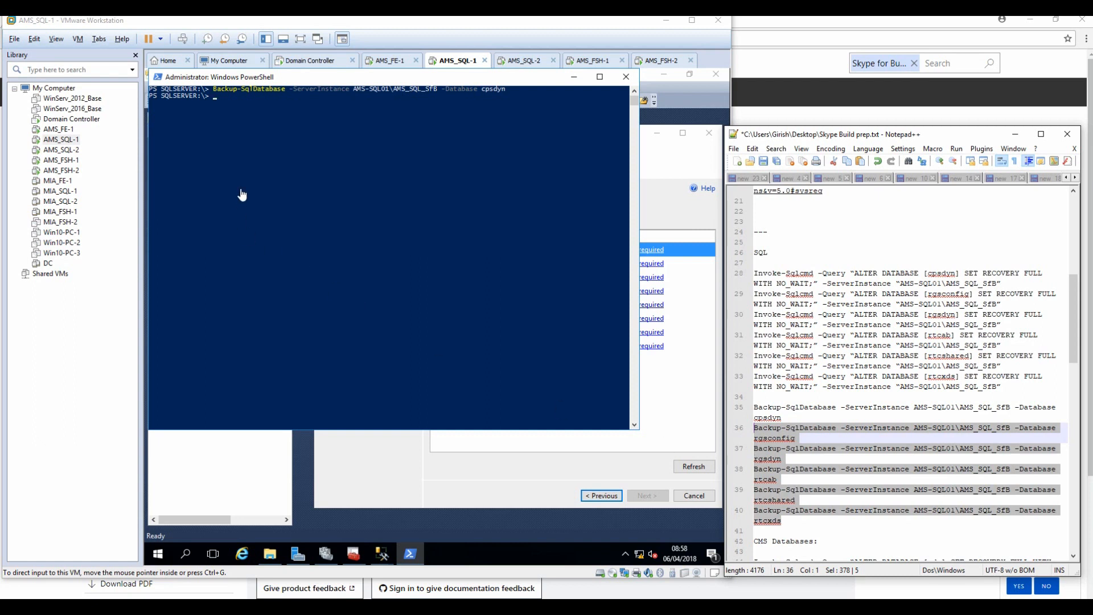
left_click(248, 170)
right_click(249, 170)
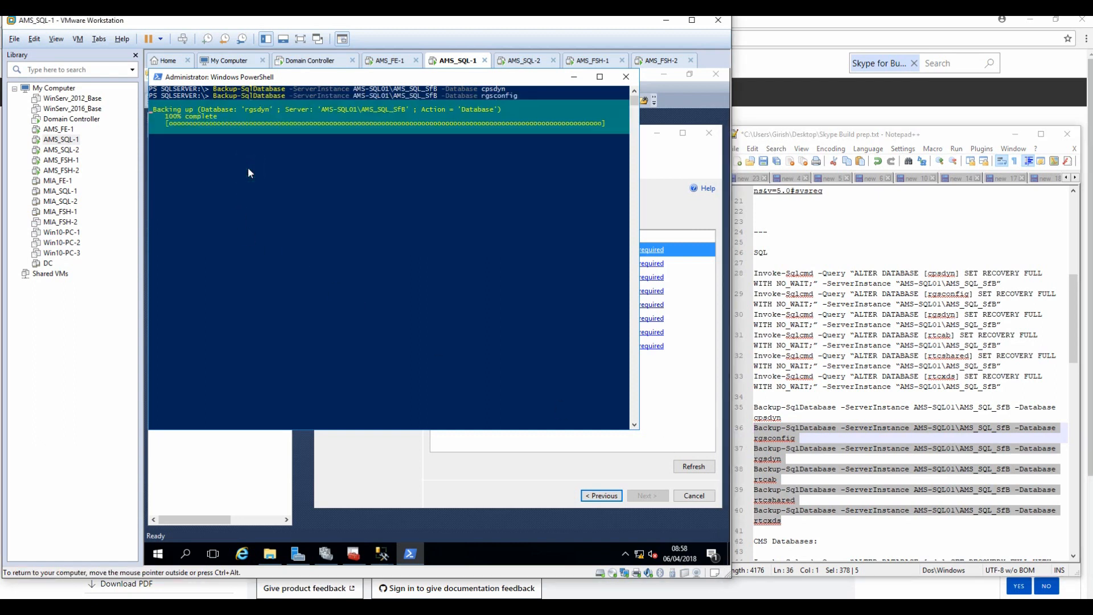
key("Return")
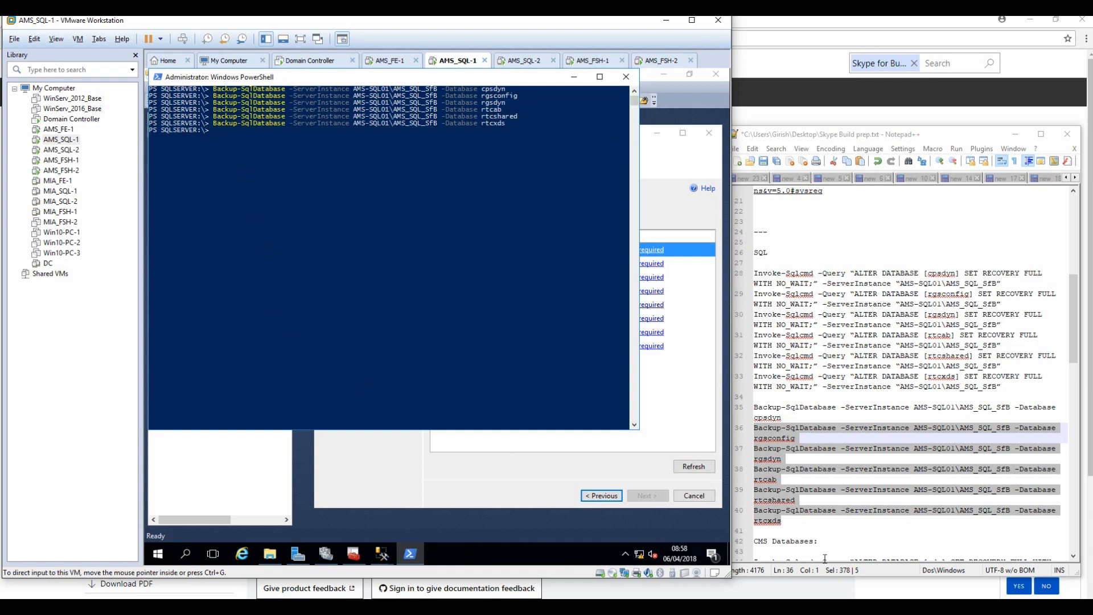
left_click(848, 519)
scroll(839, 501, "down", 6)
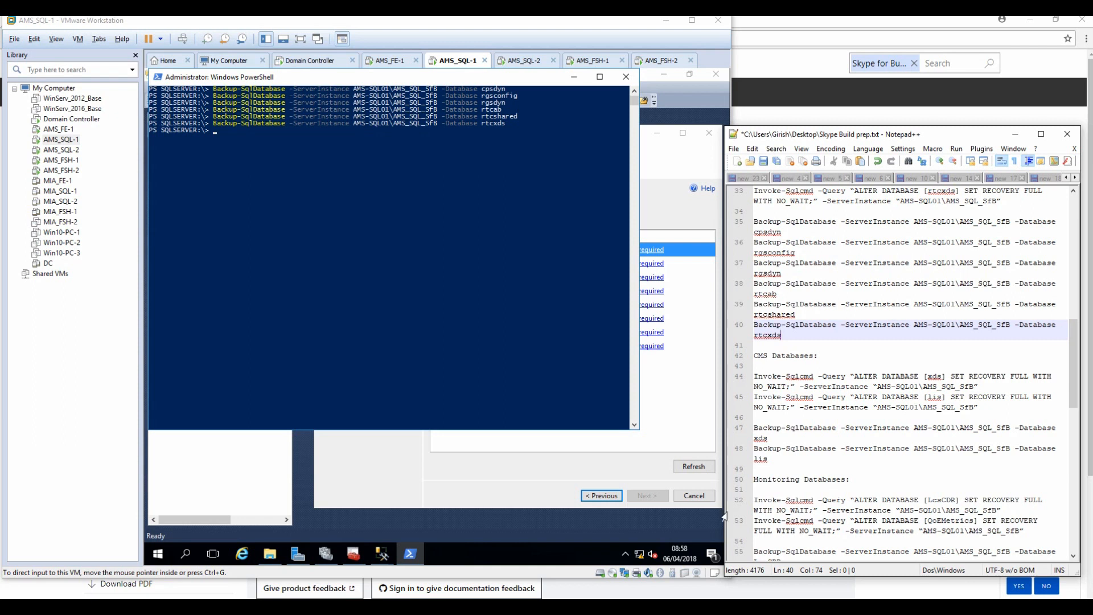
Clear the console and run the full-recovery commands for the xds and lis databases.
left_click_drag(984, 388, 725, 380)
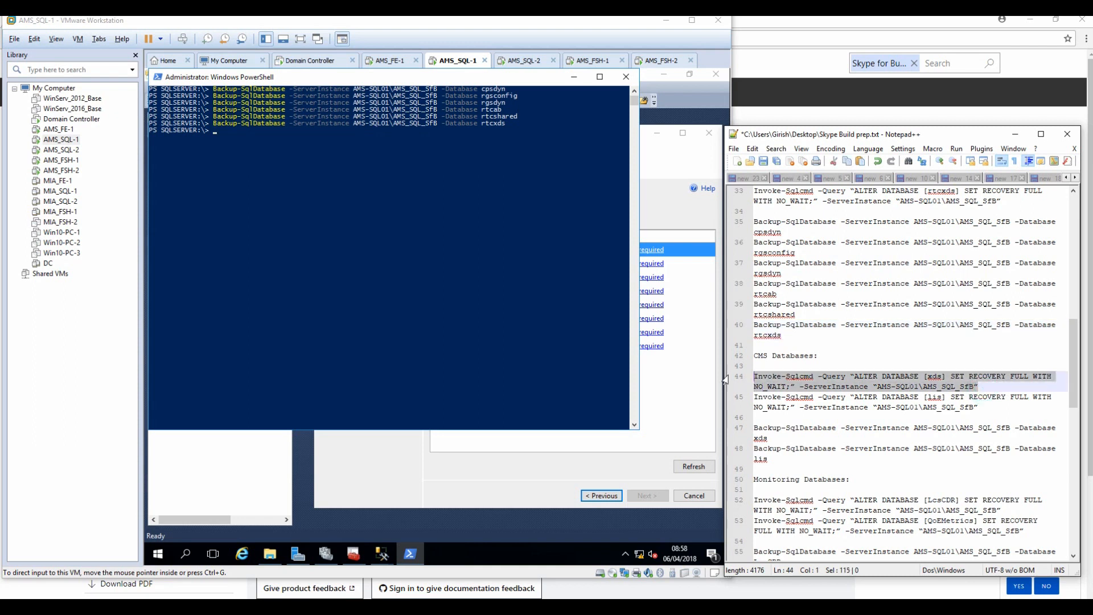
left_click(419, 257)
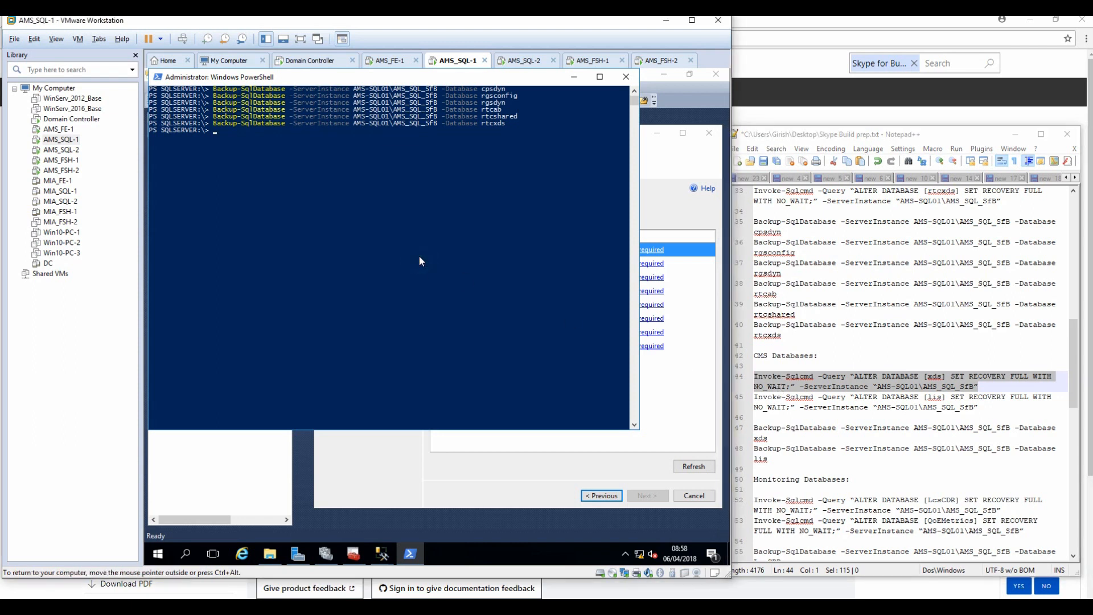
type("cls")
key("Return")
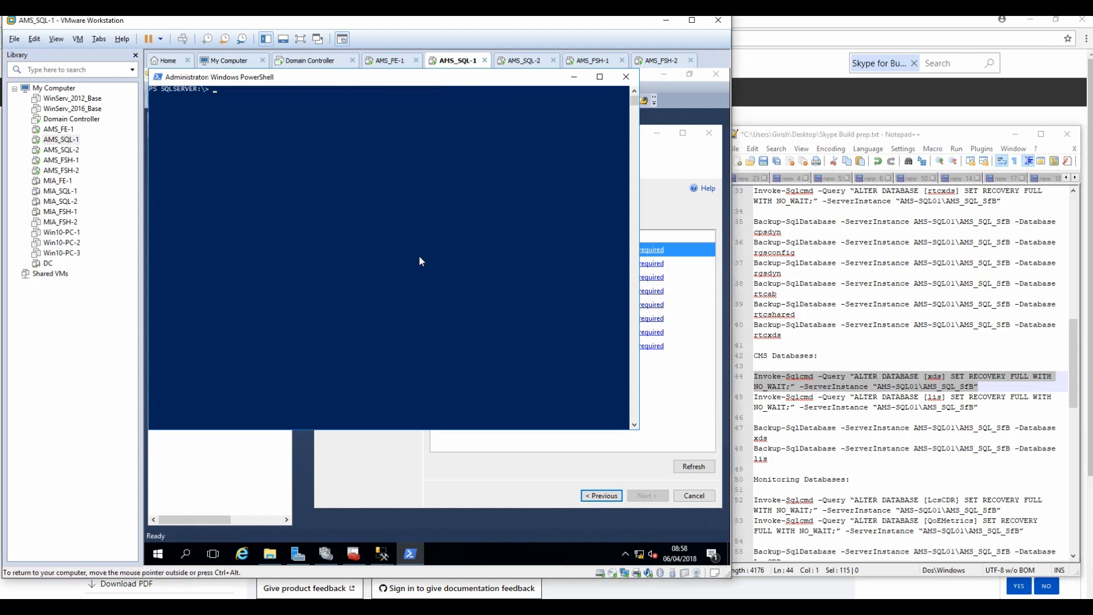
right_click(380, 216)
key("Return")
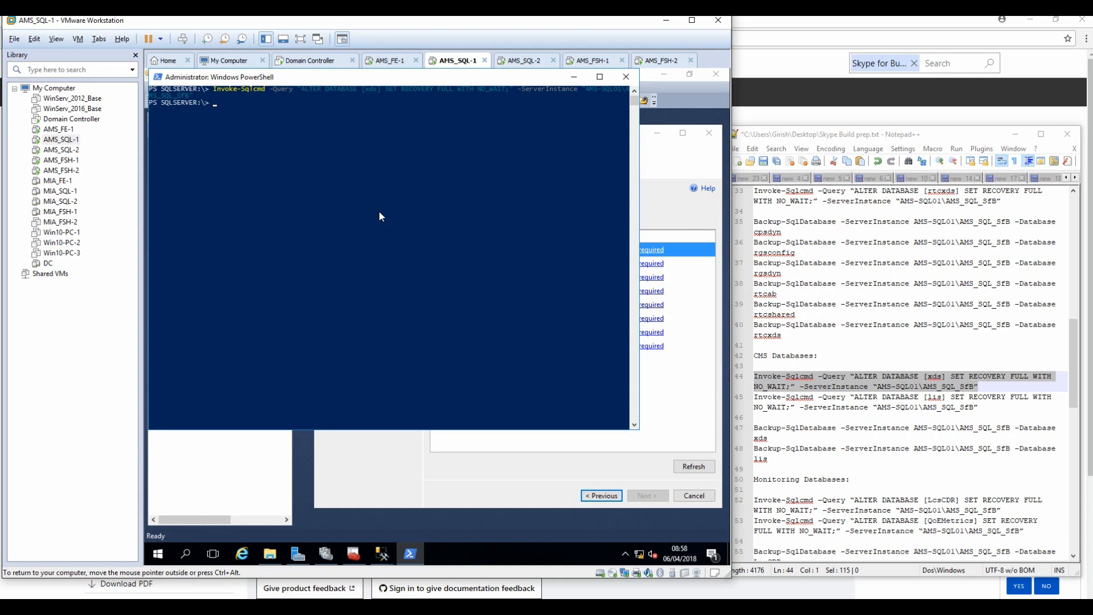
left_click_drag(980, 406, 709, 398)
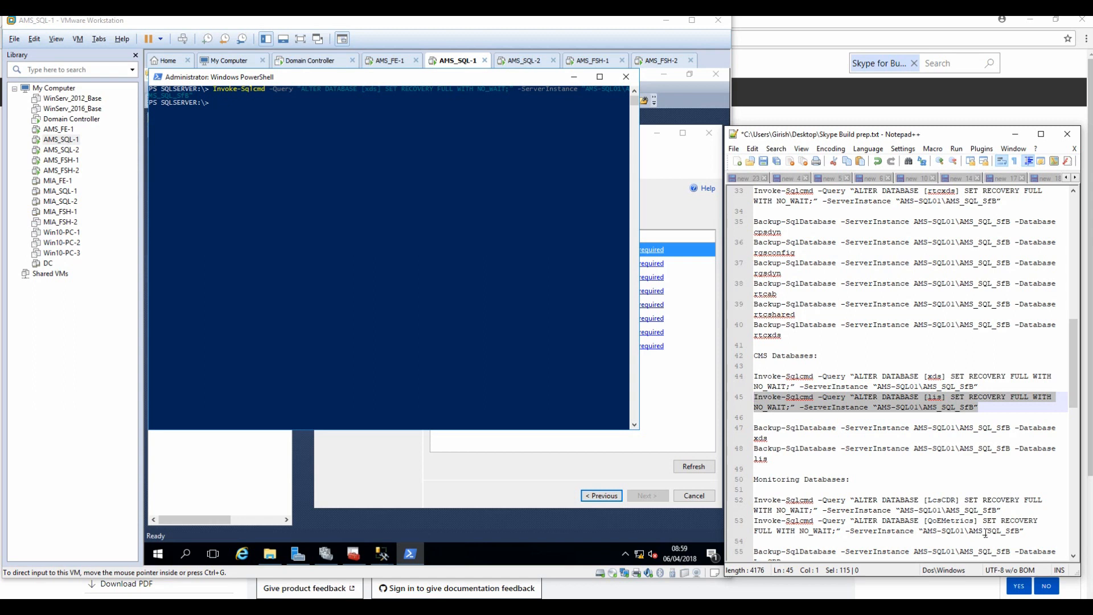
left_click(334, 169)
right_click(332, 165)
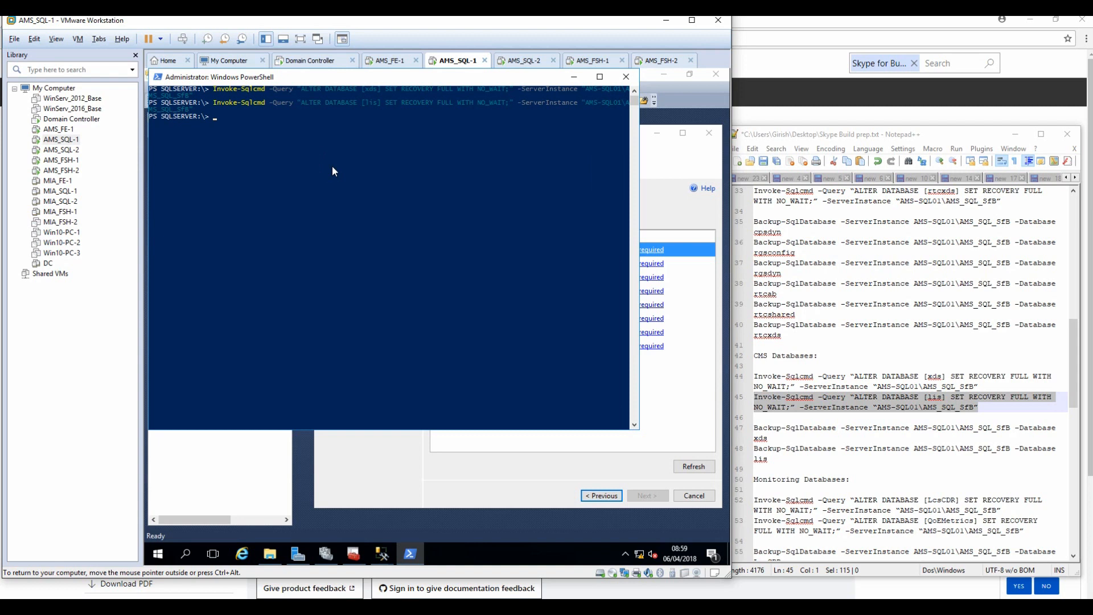
Paste and run the Backup-SqlDatabase commands for xds and lis.
left_click(799, 448)
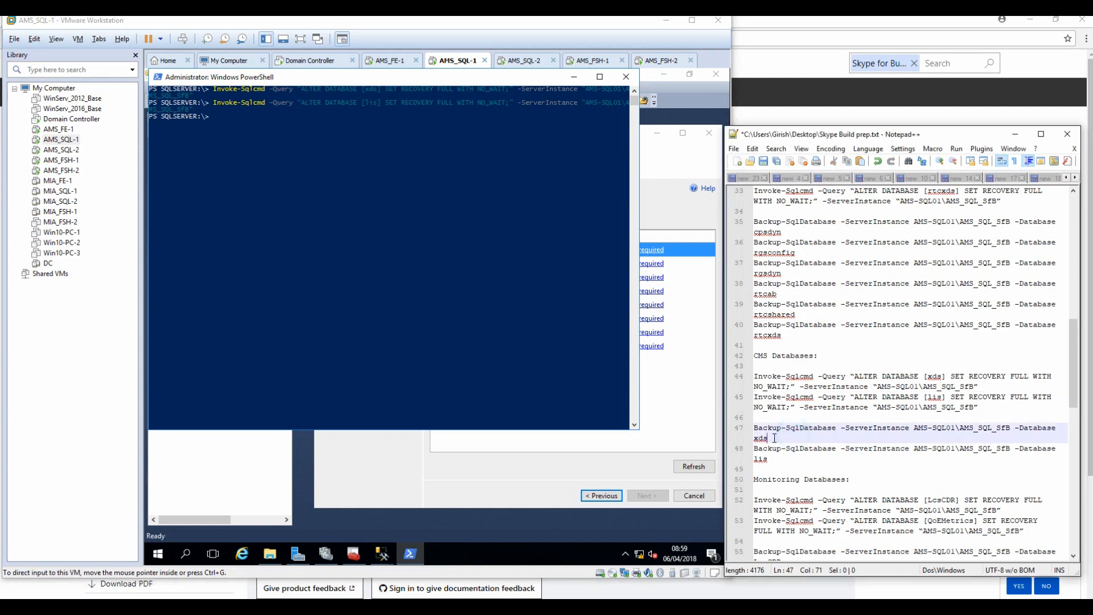
triple_click(801, 433)
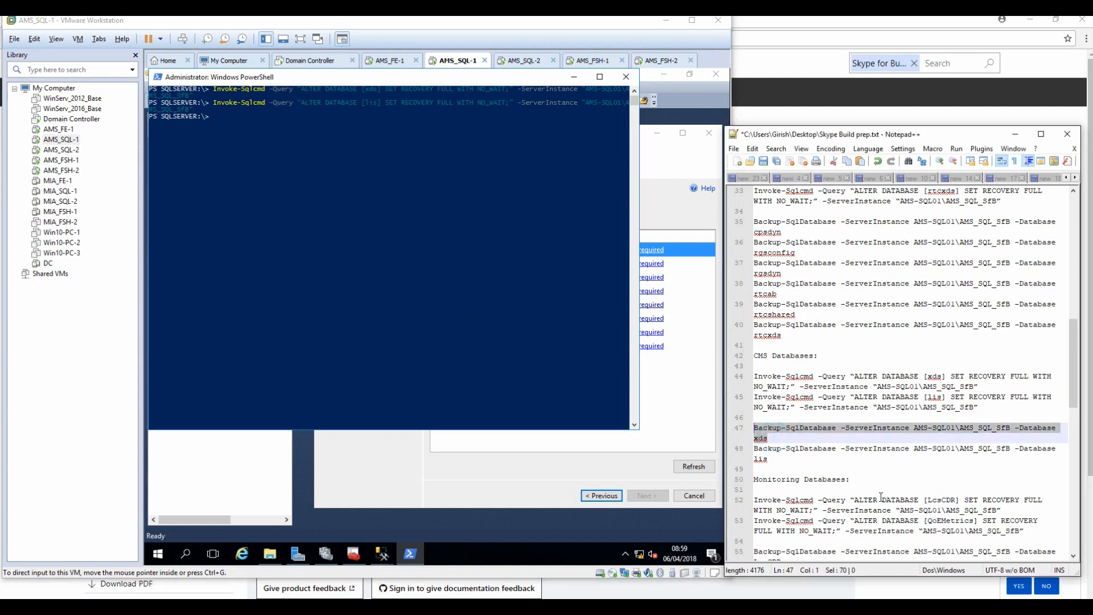
left_click(785, 459, "shift")
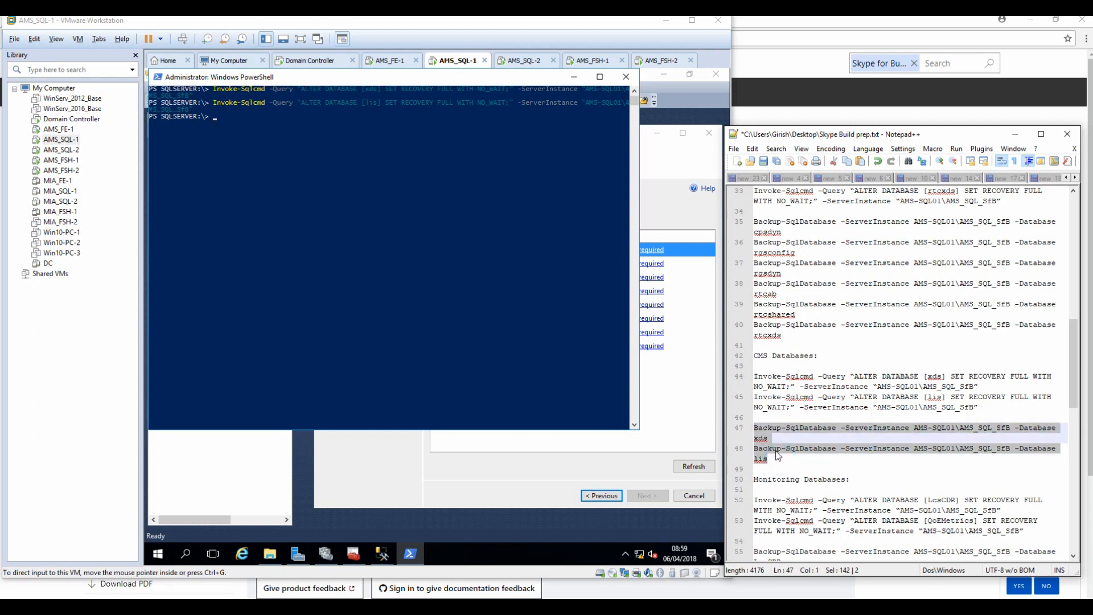
left_click(236, 222)
right_click(250, 172)
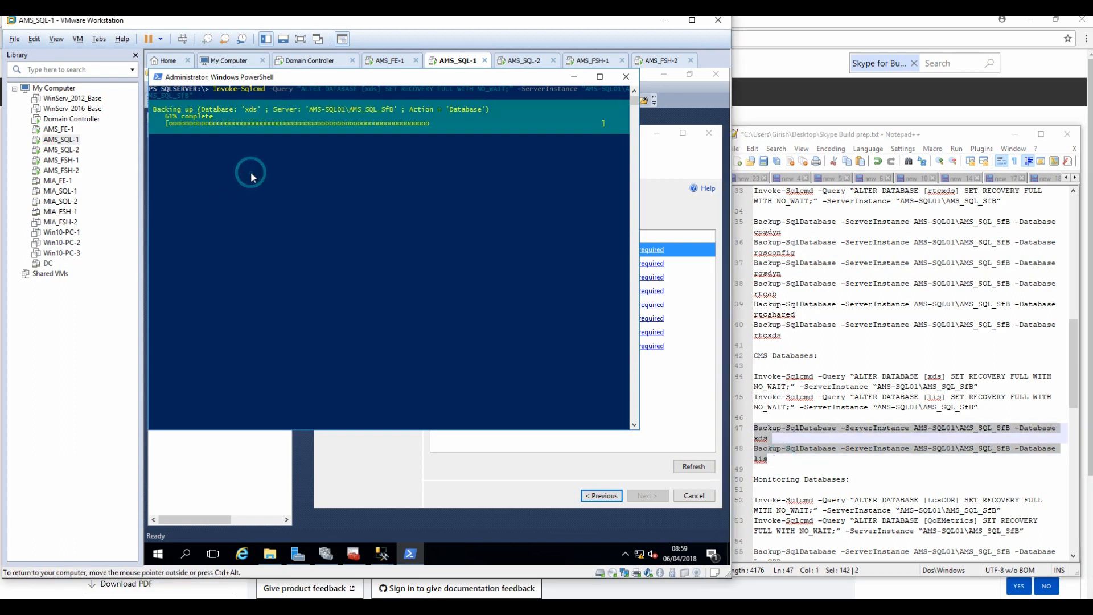
key("Return")
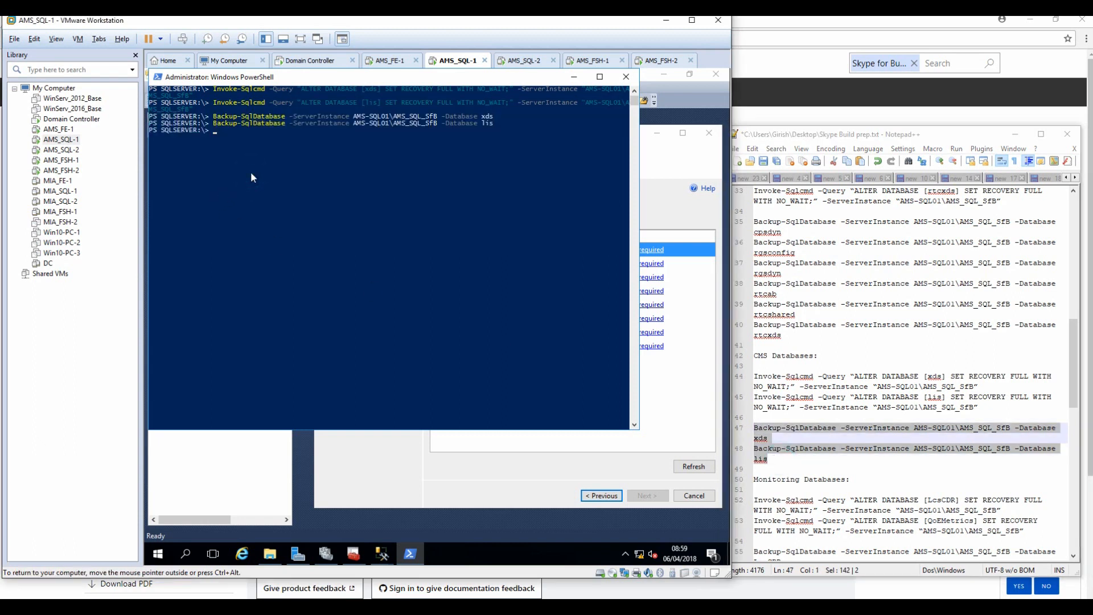
left_click(946, 136)
Mark the monitoring and archiving database commands in the notes and refresh the wizard's prerequisite check.
double_click(945, 134)
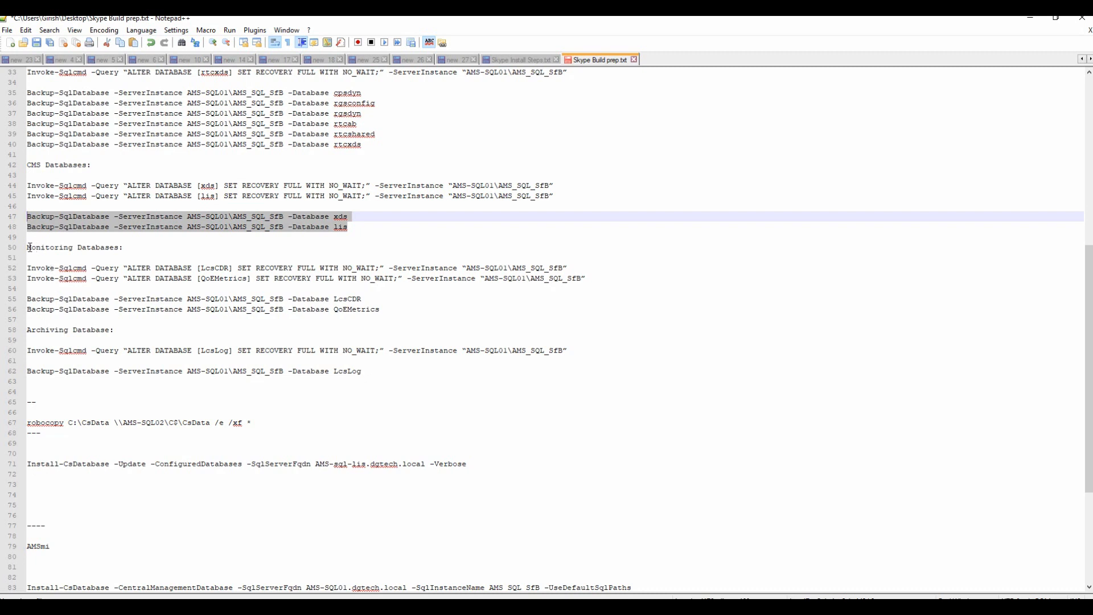
left_click_drag(29, 246, 148, 335)
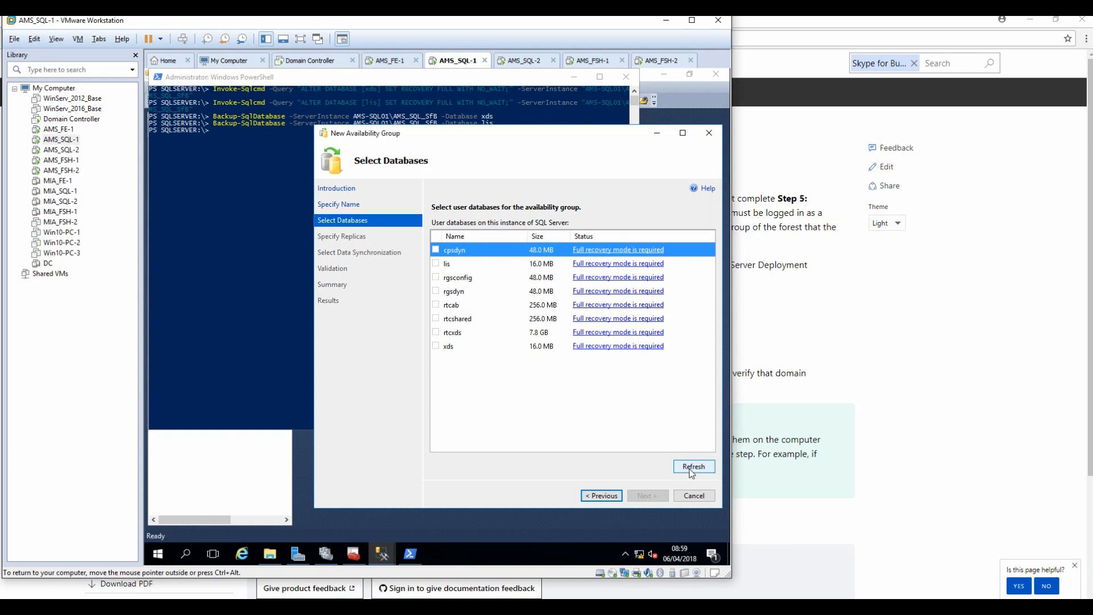
left_click(690, 469)
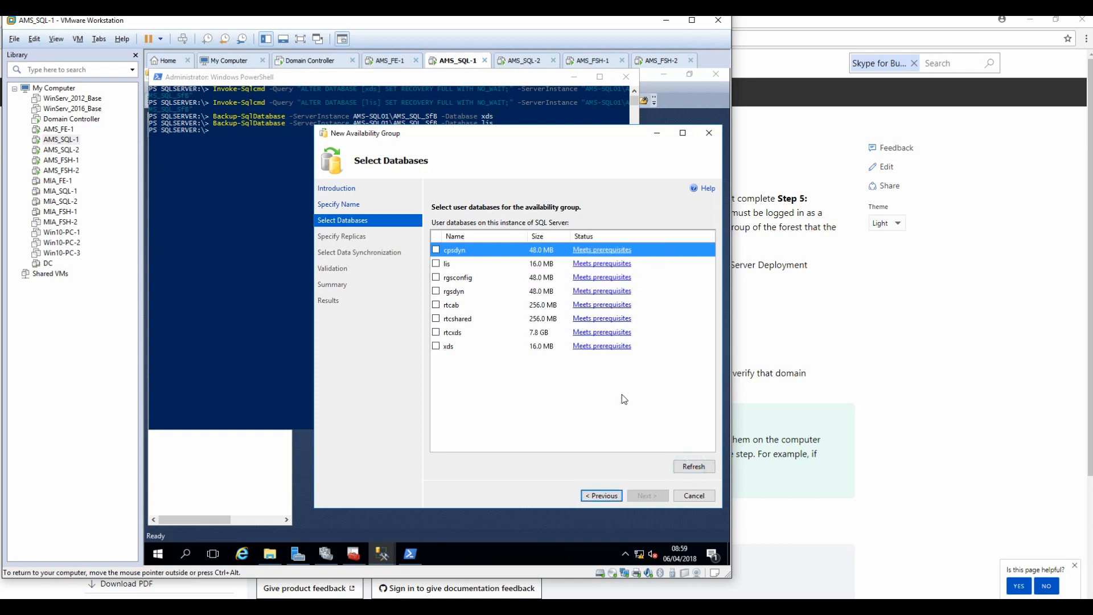
Tick cpsdyn, lis, rgsconfig, rgsdyn, rtcab, rtcshared, rtcxds and xds, and continue to Specify Replicas.
left_click(436, 250)
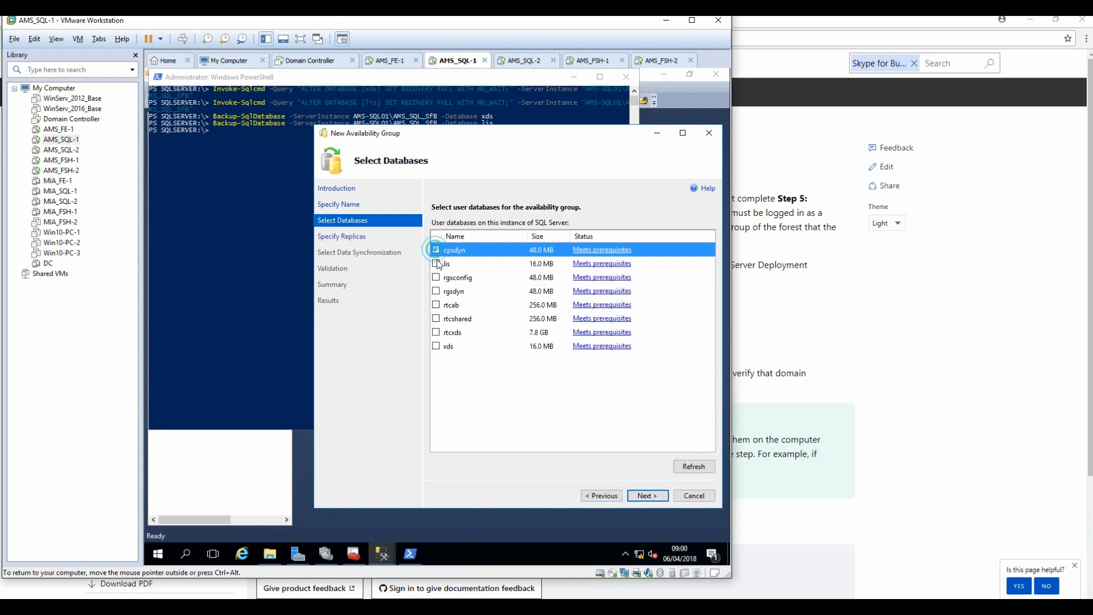
left_click(437, 265)
left_click(436, 277)
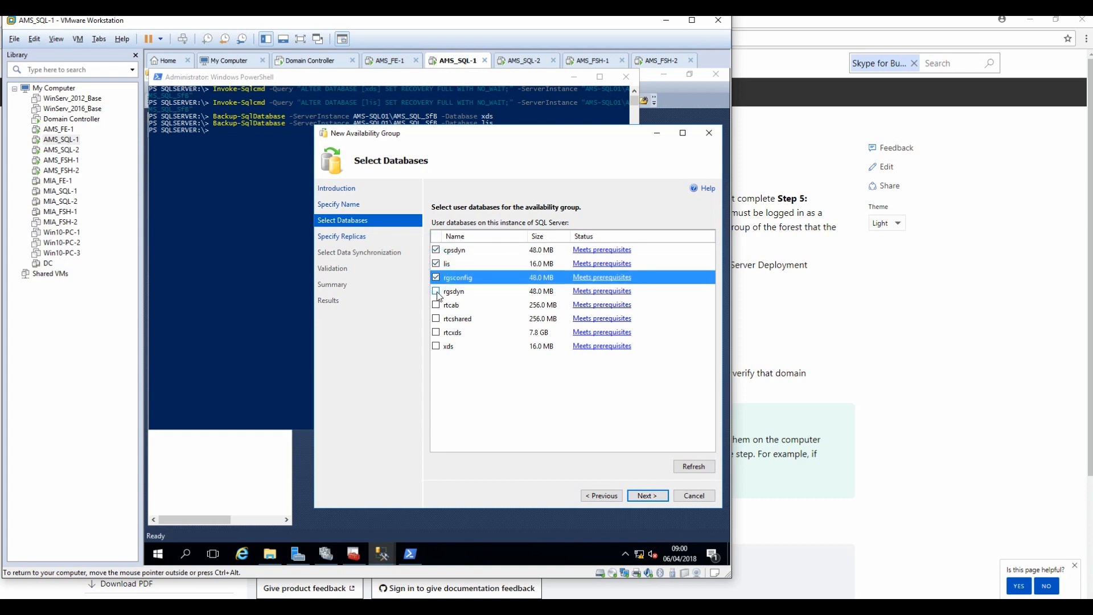
left_click(436, 291)
left_click(437, 305)
left_click(436, 318)
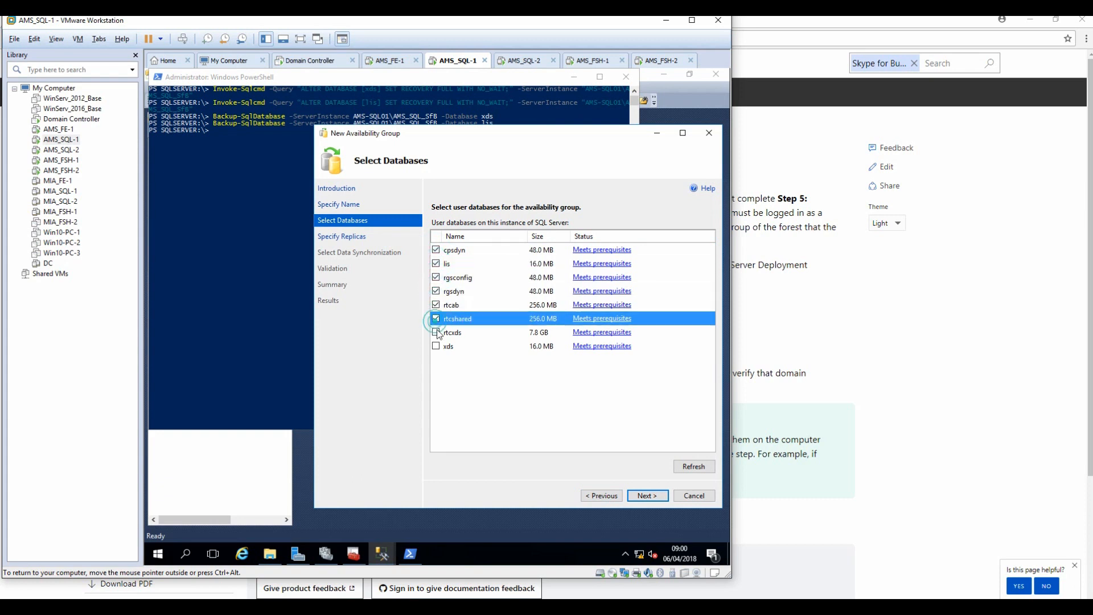
left_click(436, 331)
left_click(436, 346)
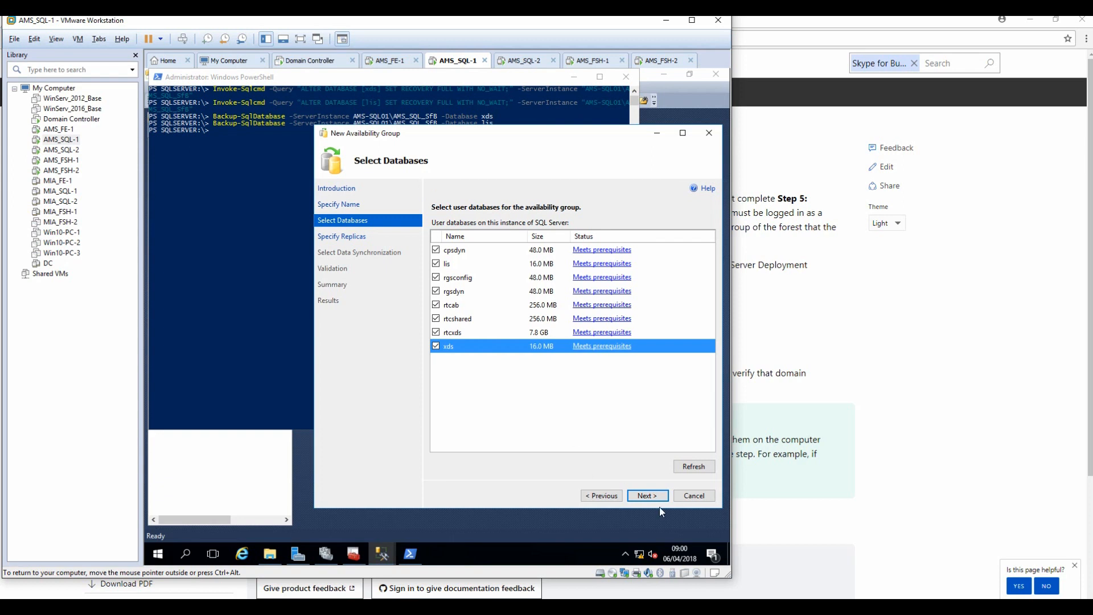
left_click(648, 496)
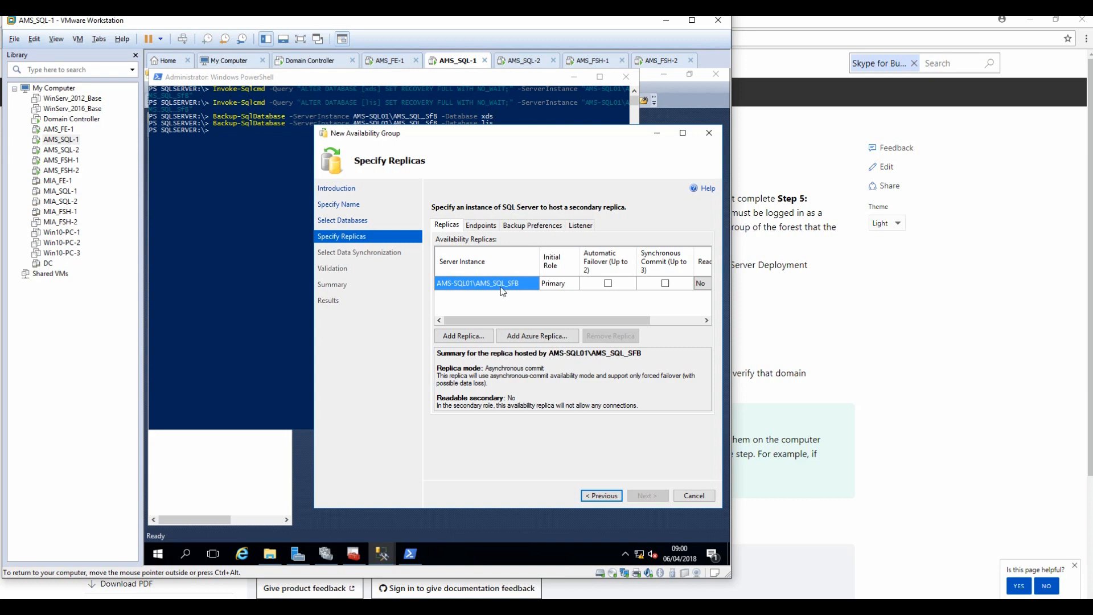
Add AMS-SQL02\AMS_SQL_SFB as secondary replica, with automatic failover on both replicas.
left_click(464, 336)
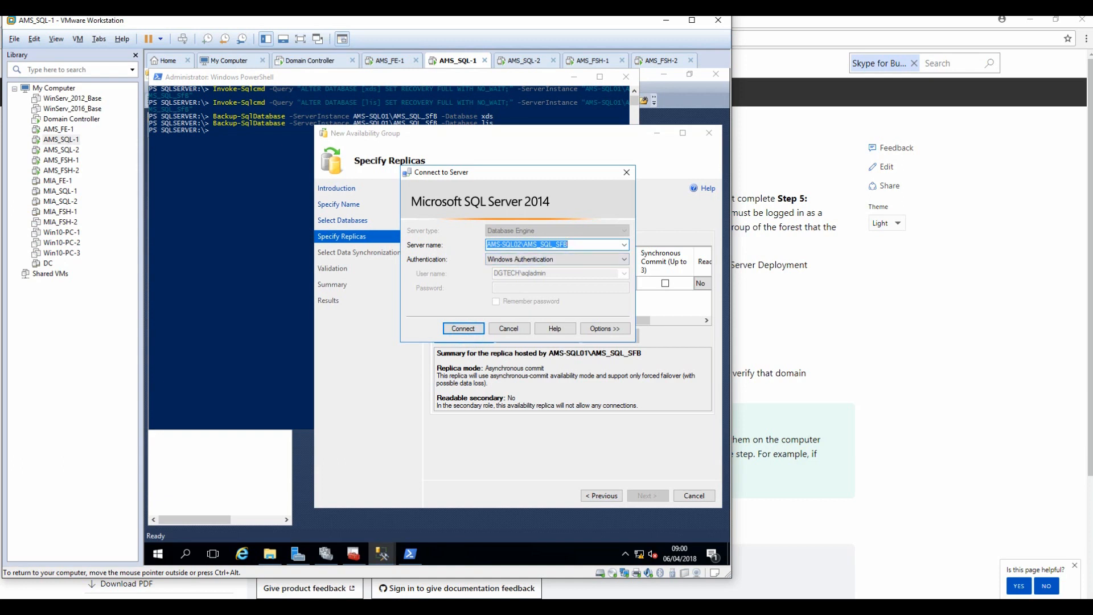
left_click(457, 330)
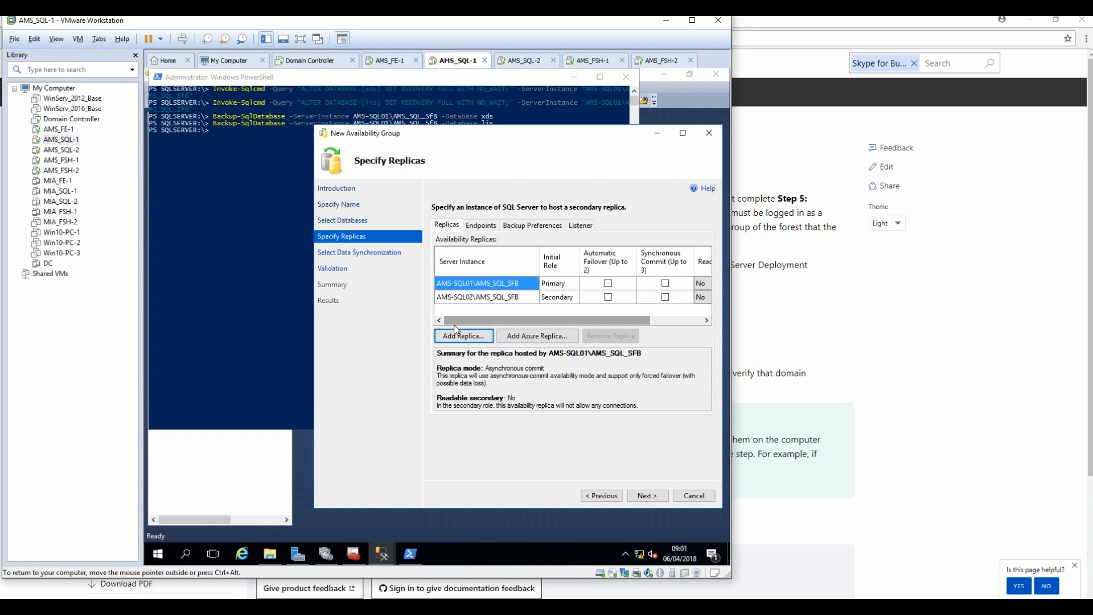
left_click(608, 283)
left_click(608, 297)
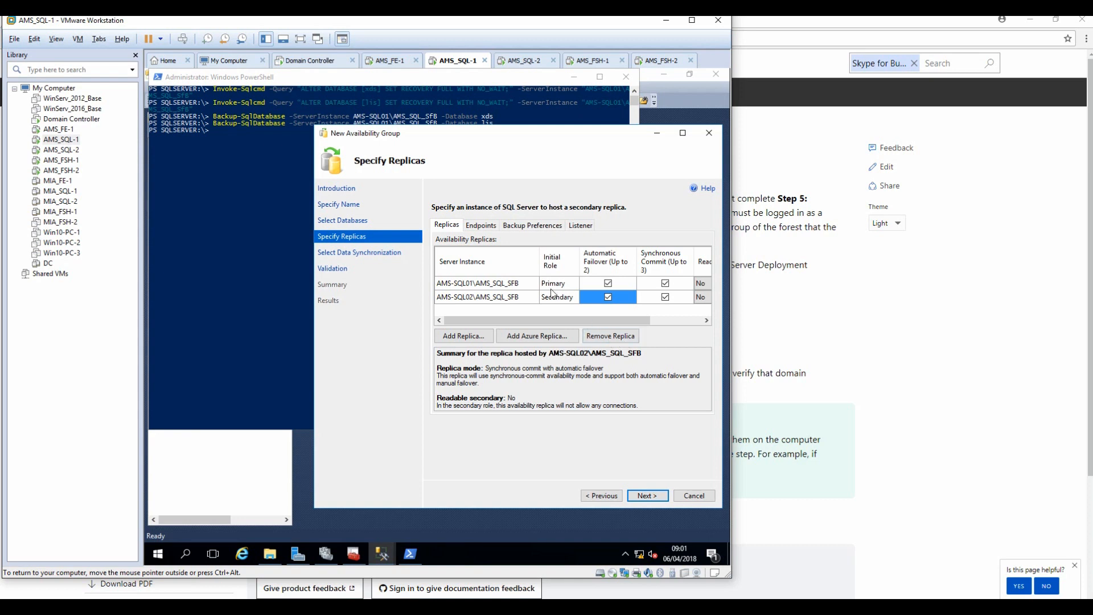
Review the Endpoints and Backup Preferences tabs, then choose to create an availability group listener.
left_click(478, 227)
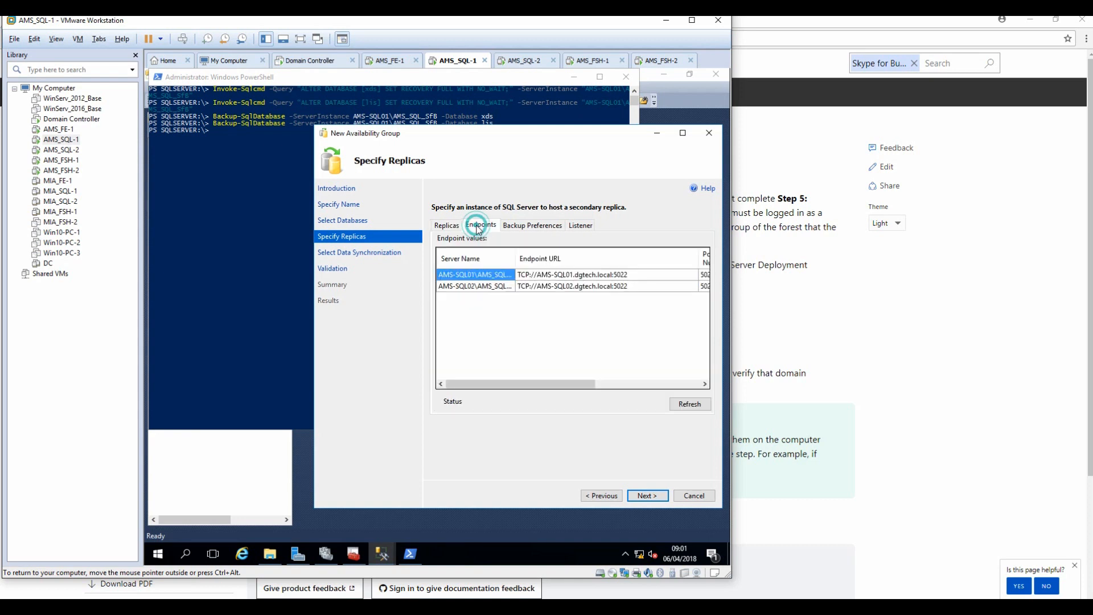
left_click(508, 227)
left_click(582, 226)
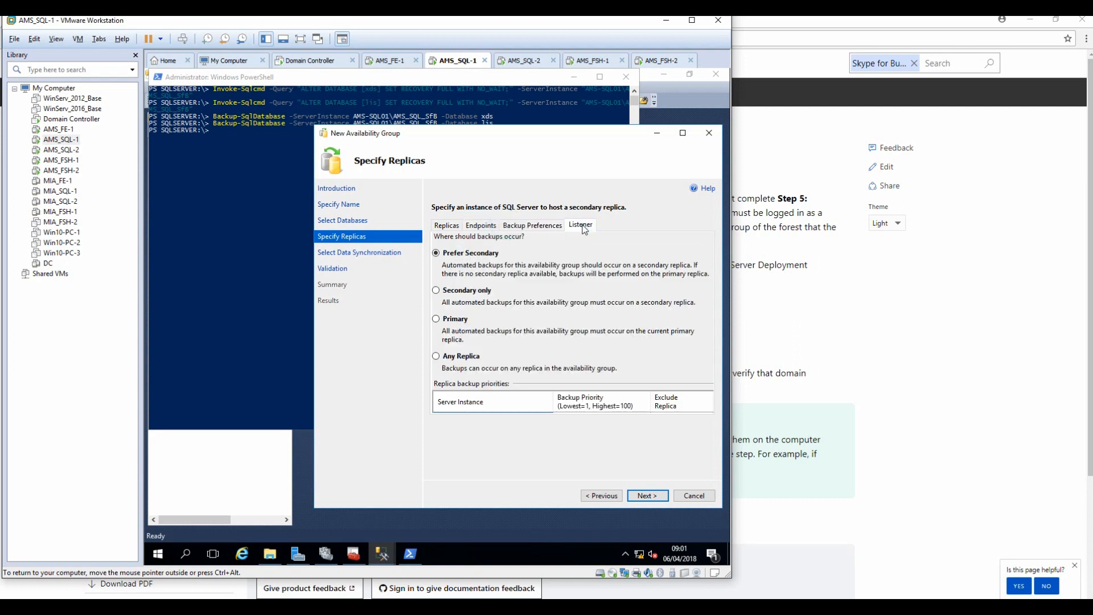
left_click(685, 138)
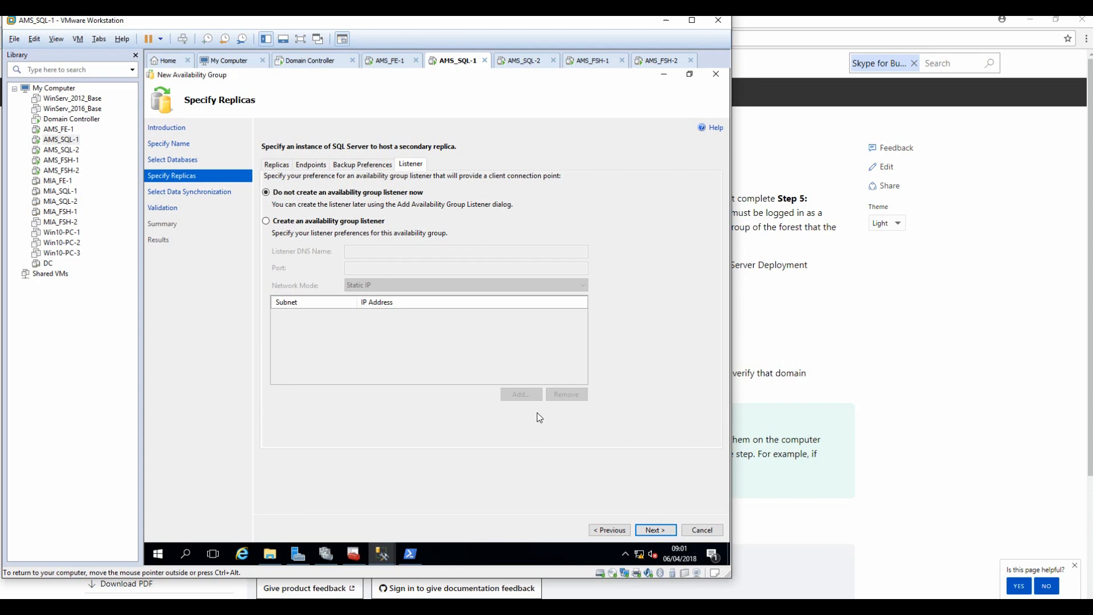
left_click(320, 221)
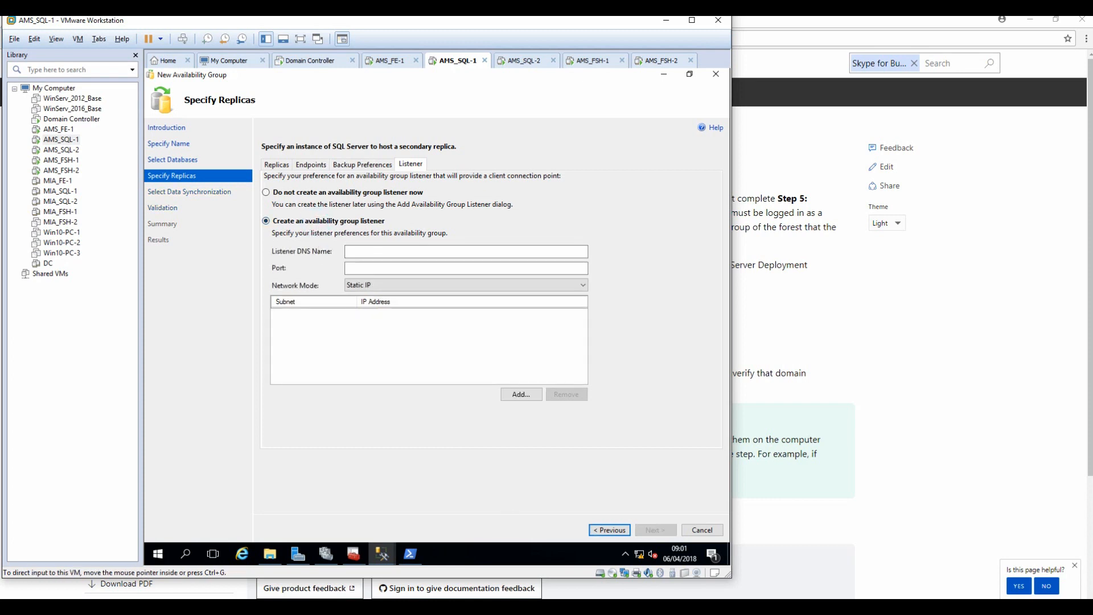
key("alt+Tab")
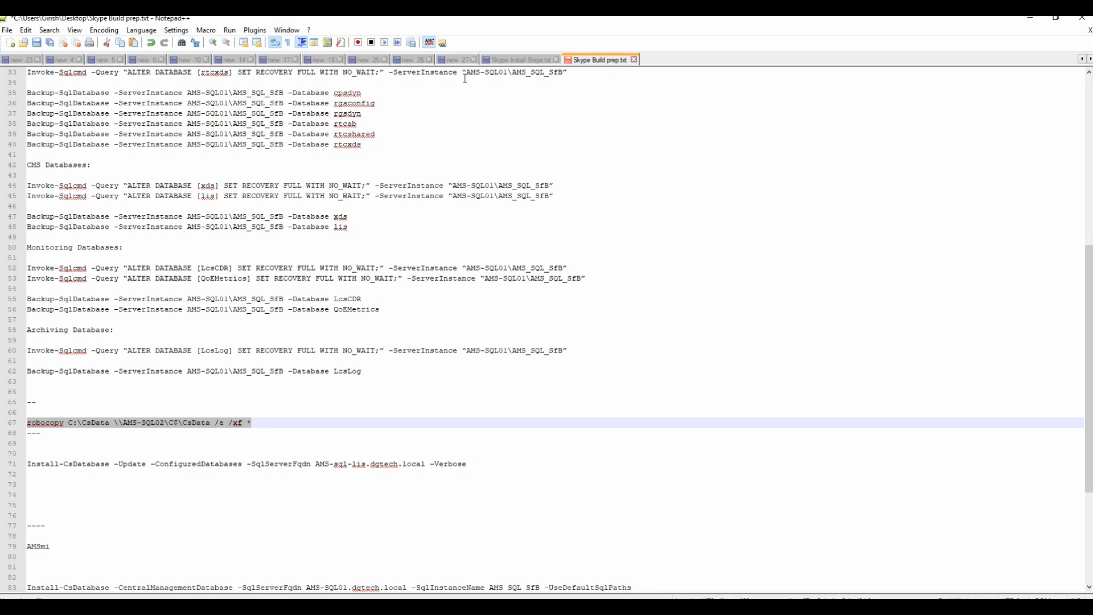
Copy ams-sql-lis from Skype Install Steps.txt into the wizard's Listener DNS Name.
left_click(501, 60)
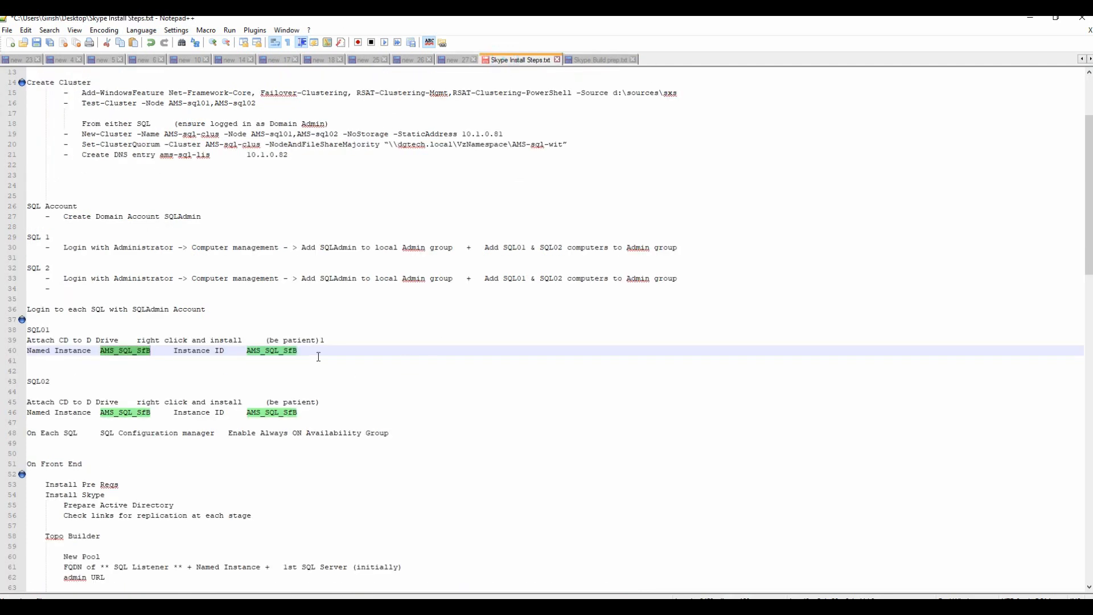
left_click_drag(160, 157, 208, 160)
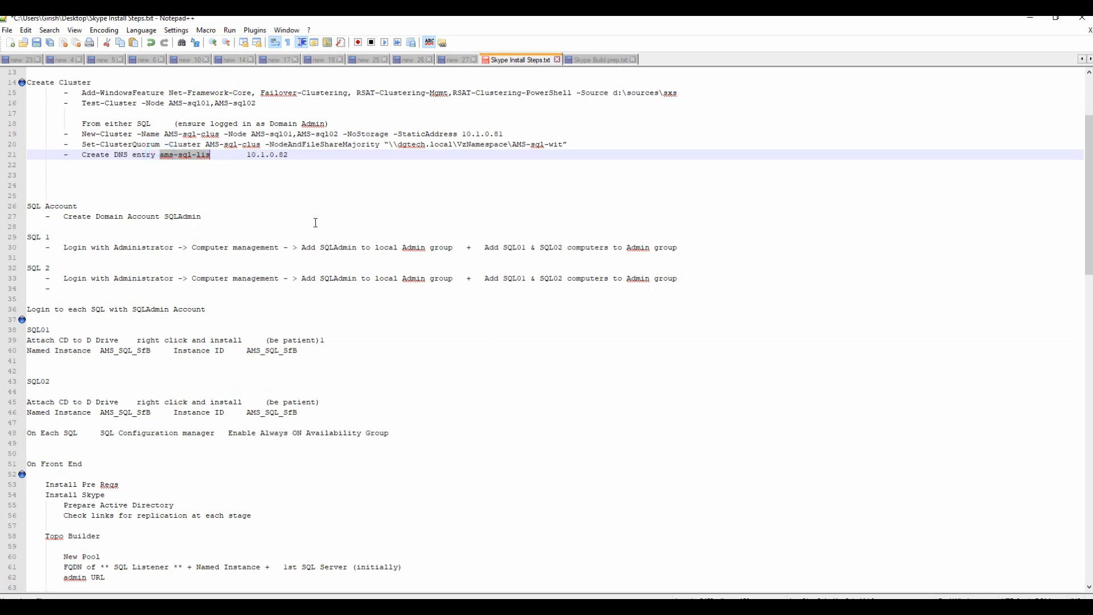
right_click(198, 152)
left_click(226, 177)
mouse_move(433, 607)
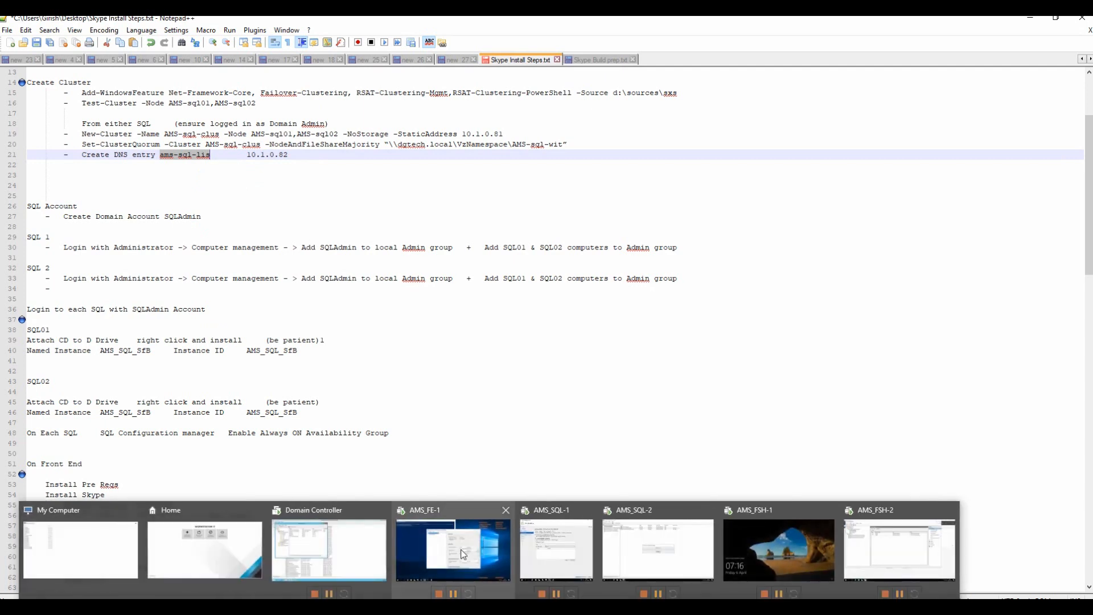
left_click(461, 550)
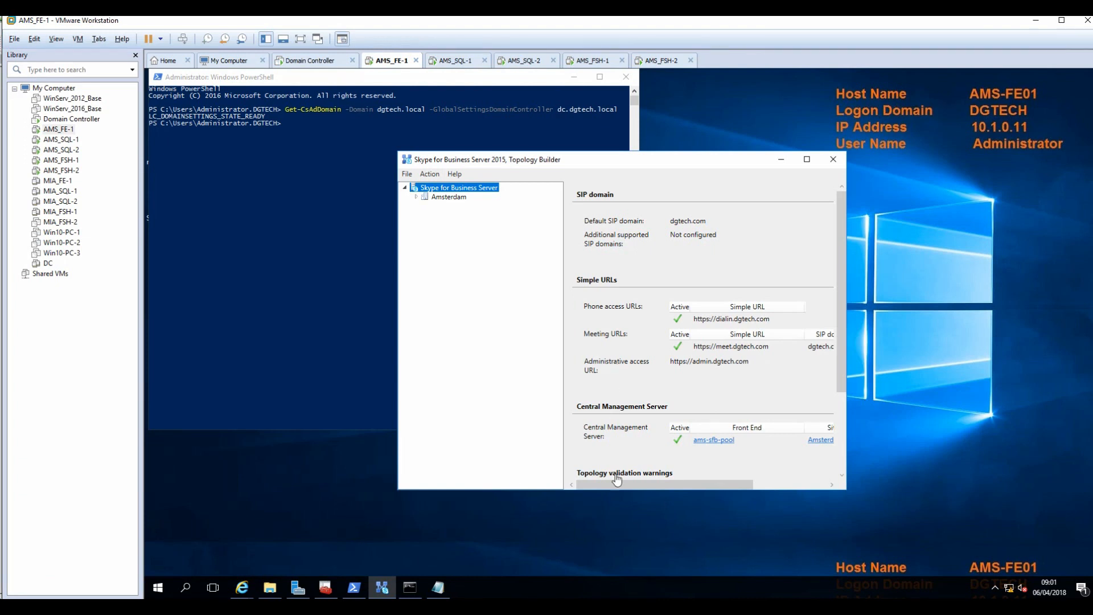
left_click(449, 60)
left_click(445, 251)
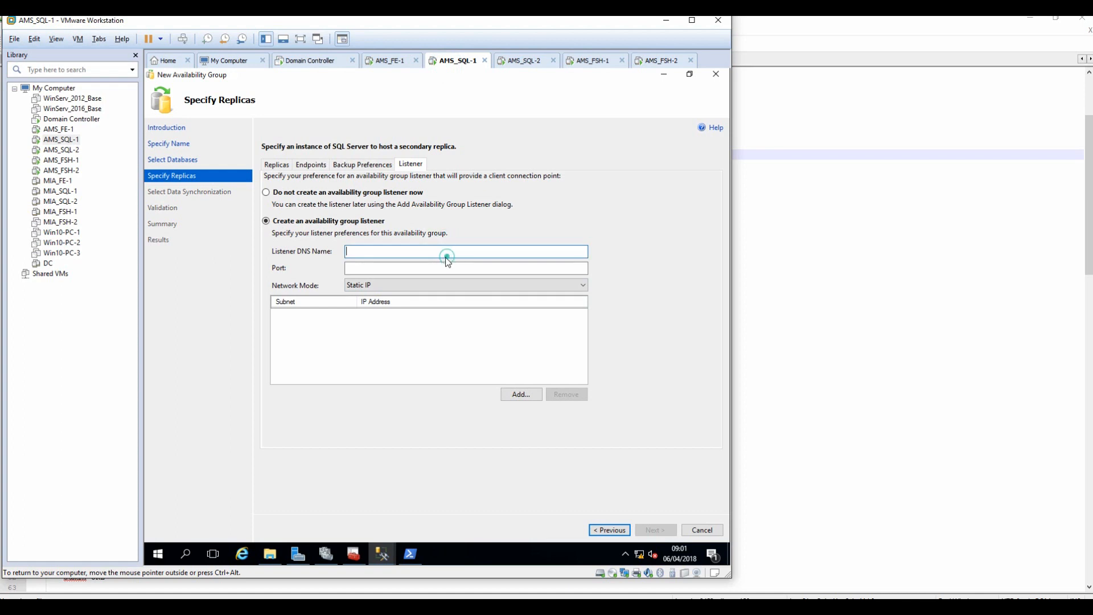
left_click(434, 270)
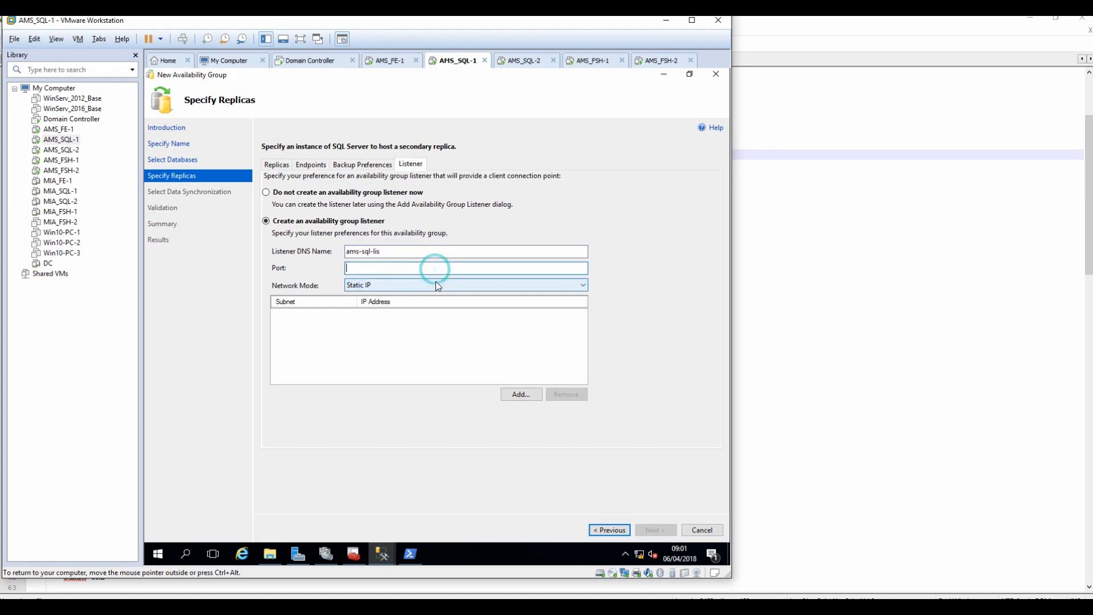
left_click(468, 606)
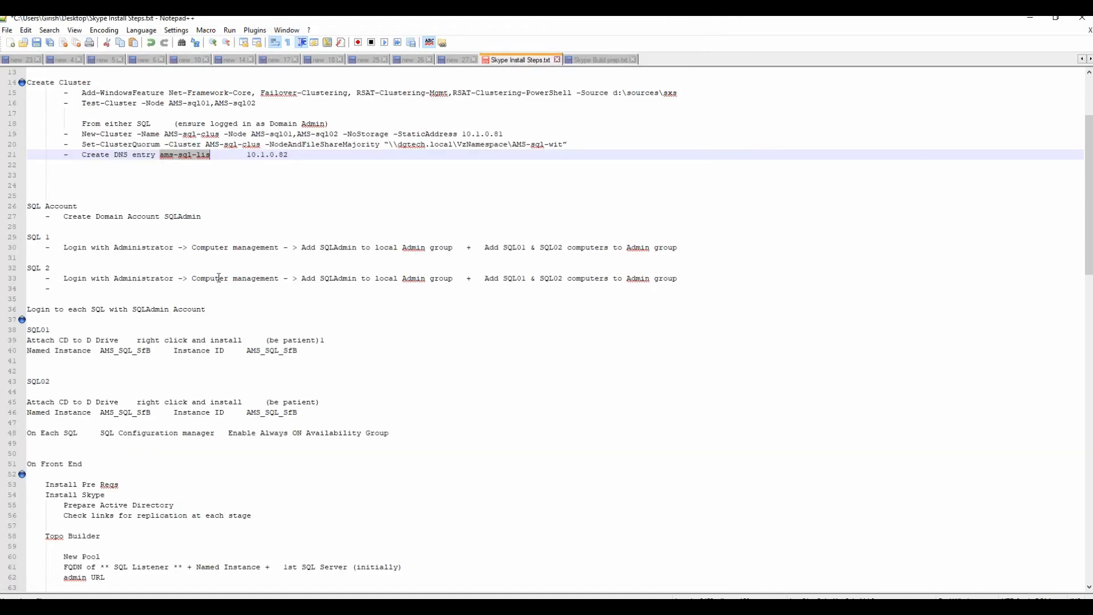
Select the listener IP address 10.1.0.82 in the install notes.
left_click(246, 156)
left_click_drag(271, 155, 289, 156)
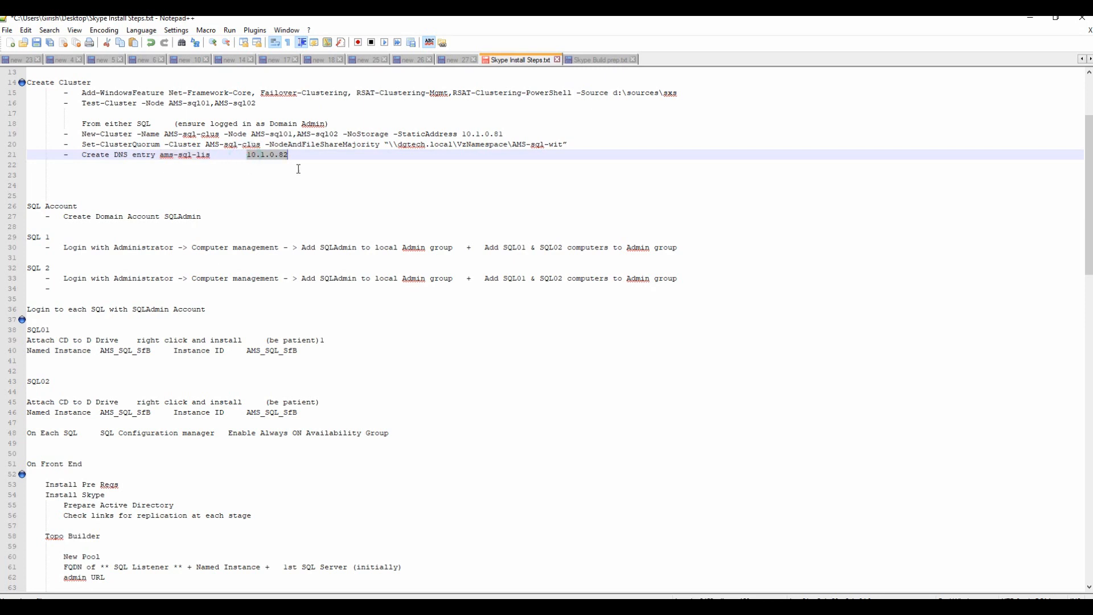
mouse_move(517, 607)
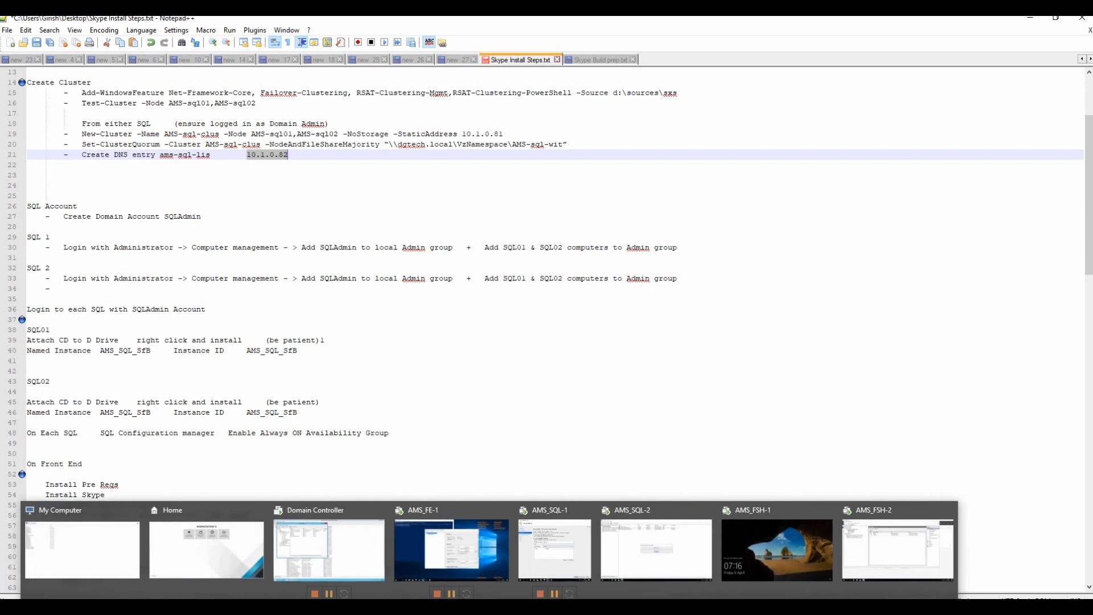
Give the listener port 1433 and static IP 10.1.0.82, then advance to data synchronization.
left_click(556, 563)
type("10.1.")
key("BackSpace")
key("BackSpace")
key("BackSpace")
key("BackSpace")
key("BackSpace")
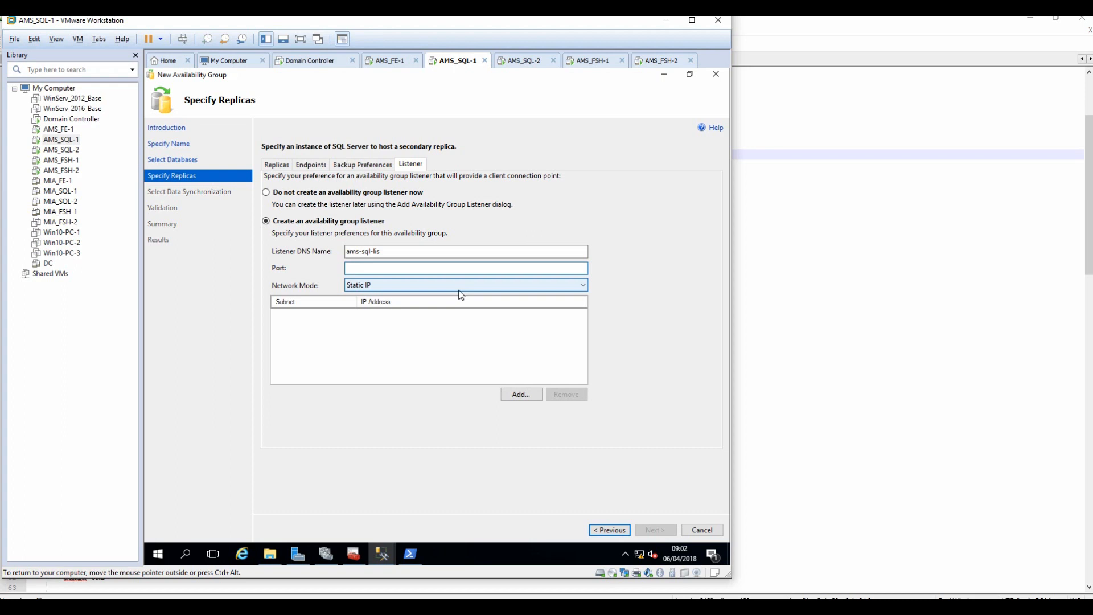
type("1433")
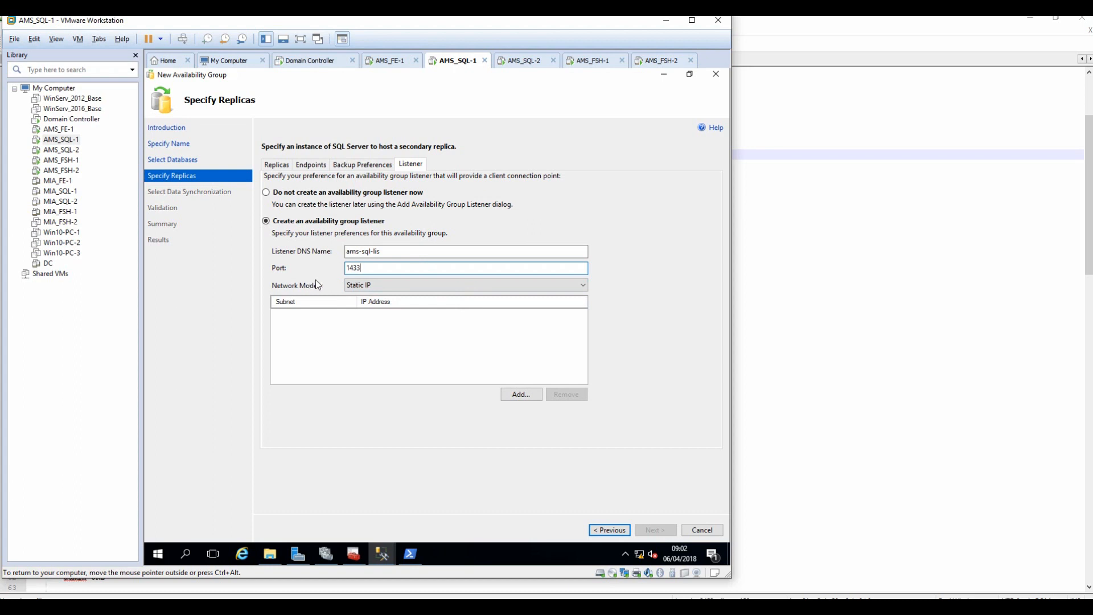
left_click(517, 395)
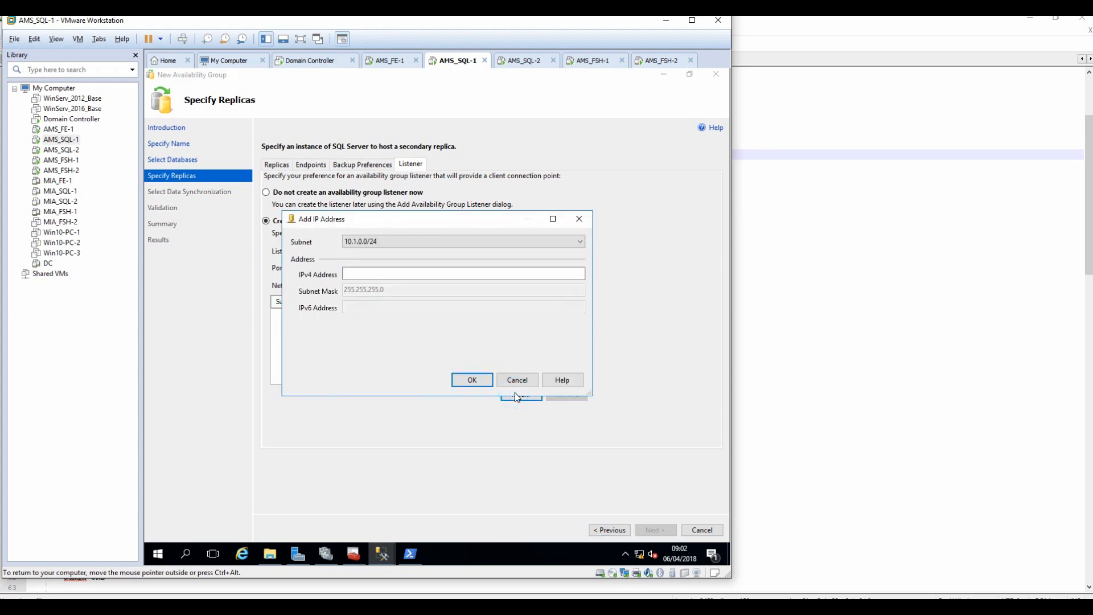
type("10.1.0.82")
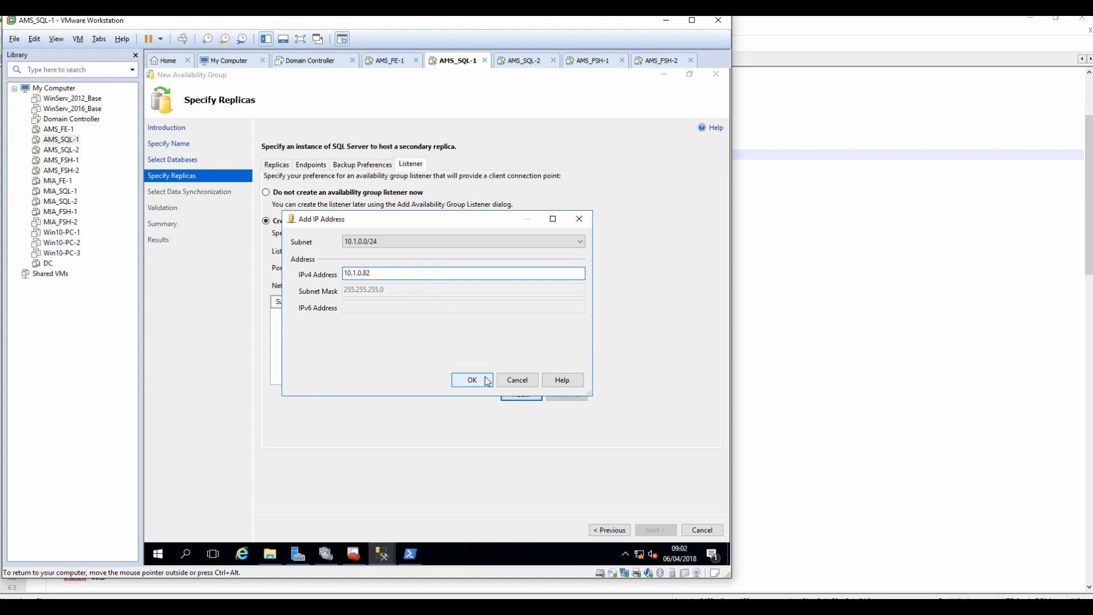
left_click(473, 382)
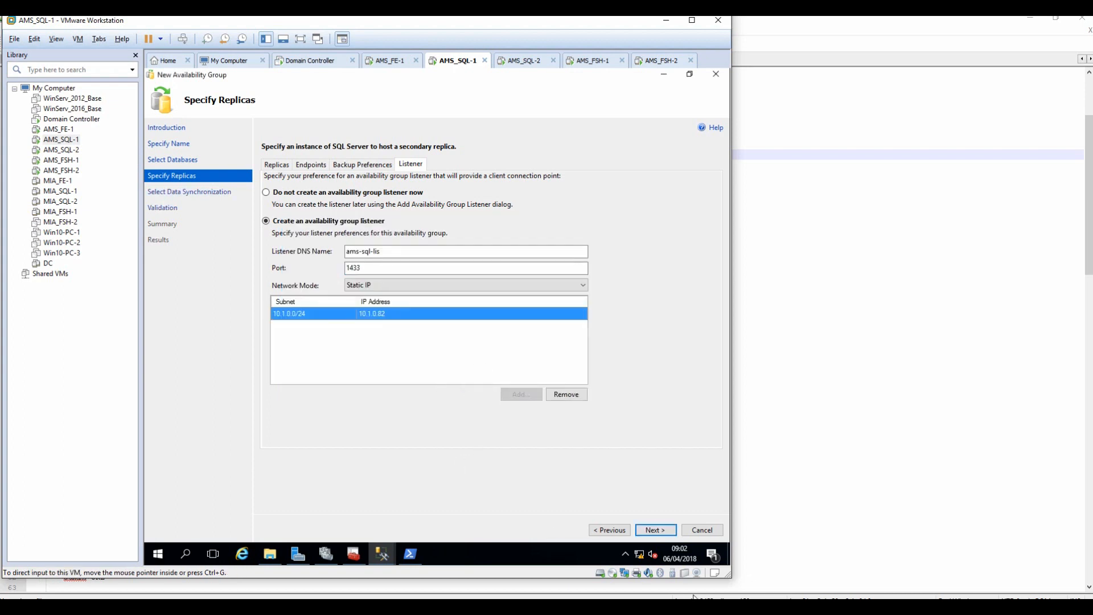
left_click(656, 531)
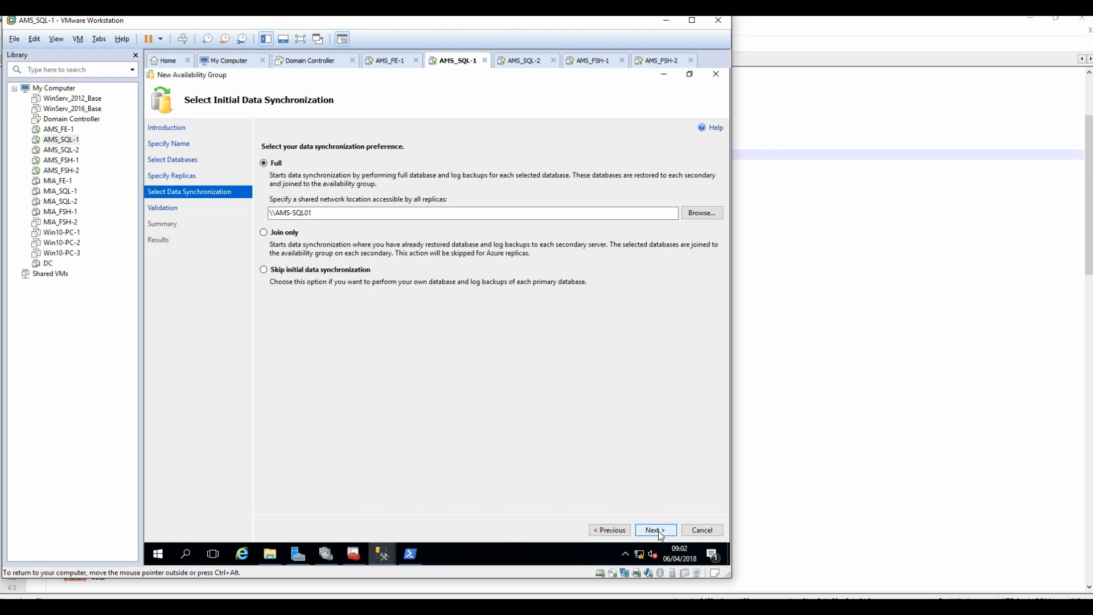
left_click(697, 214)
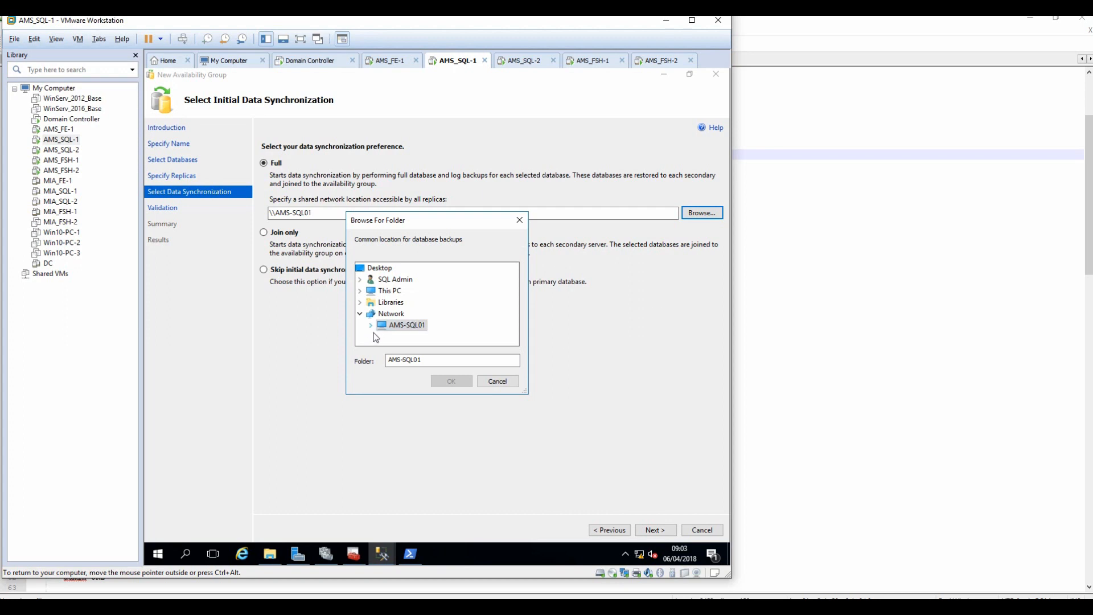
left_click(499, 382)
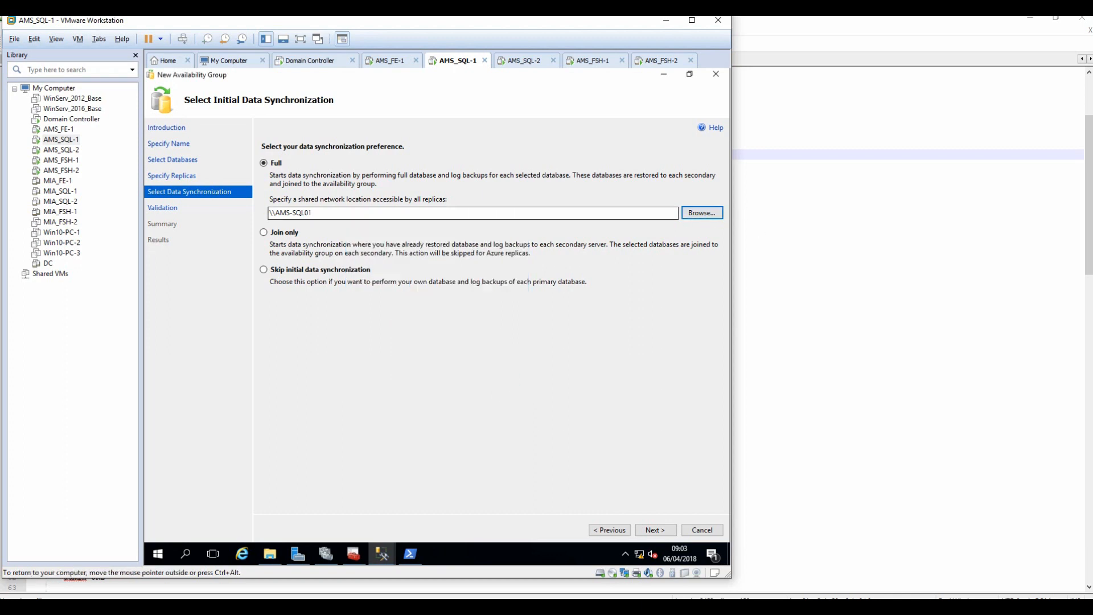
Sign in to the AMS_FSH-1 file share VM with the administrator password.
left_click(591, 61)
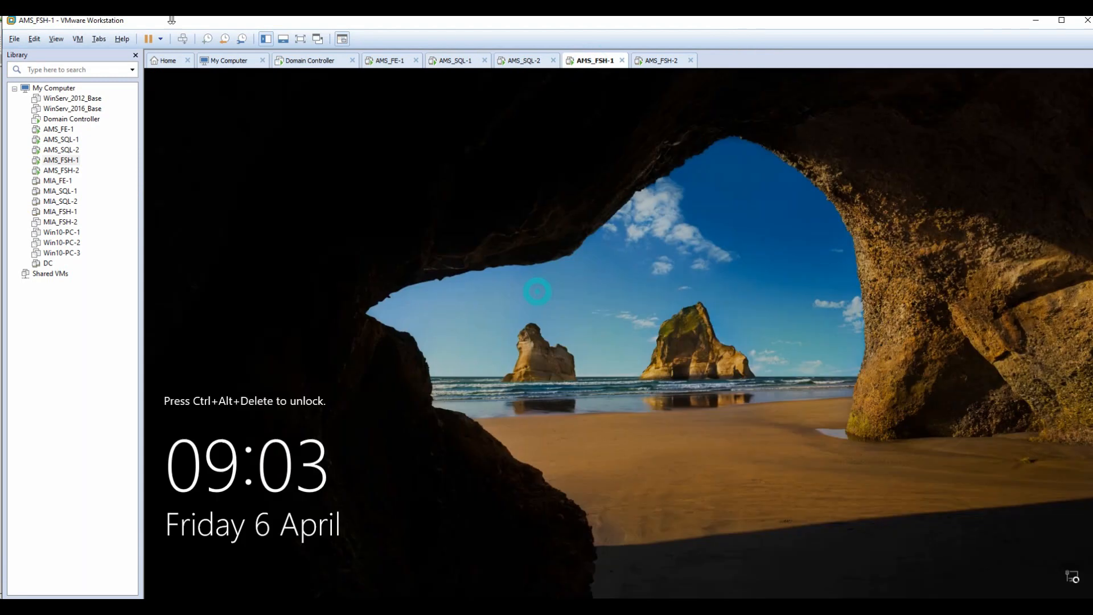
left_click(183, 39)
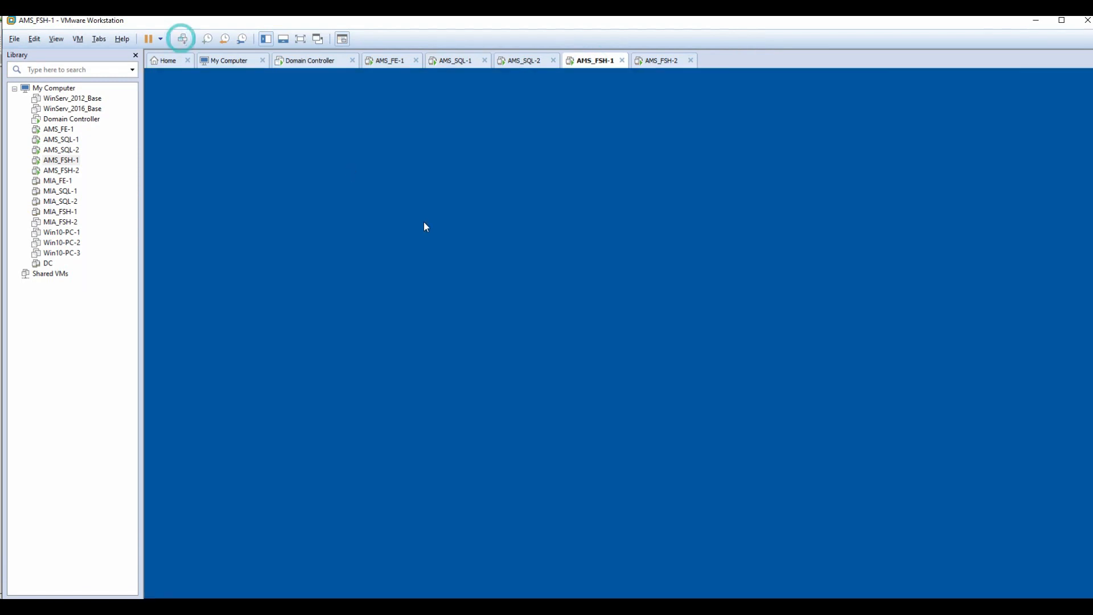
key("Caps_Lock")
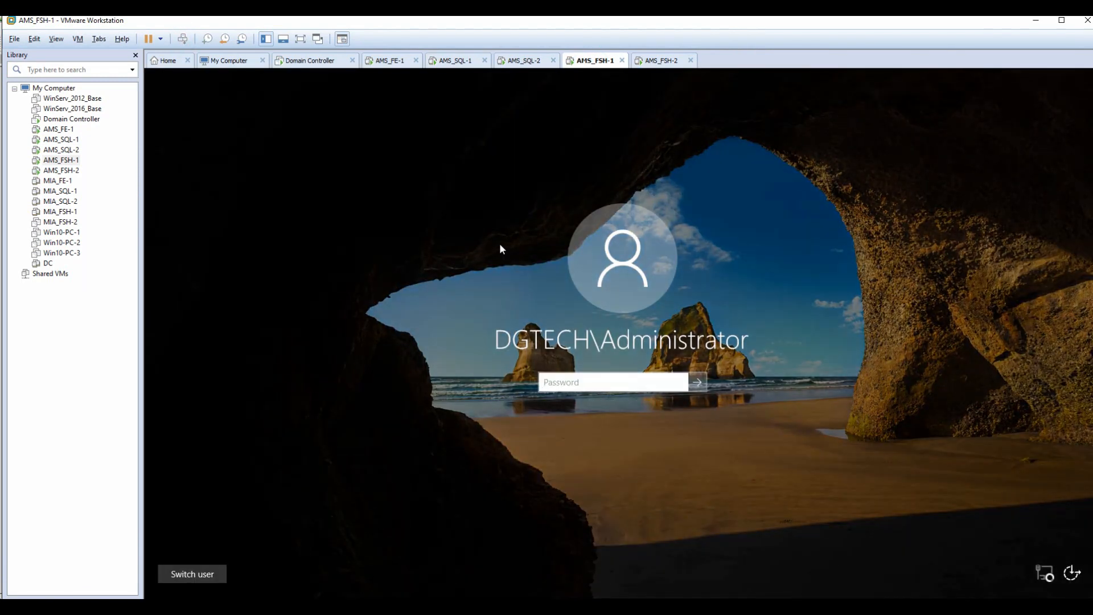
type("**********")
key("Return")
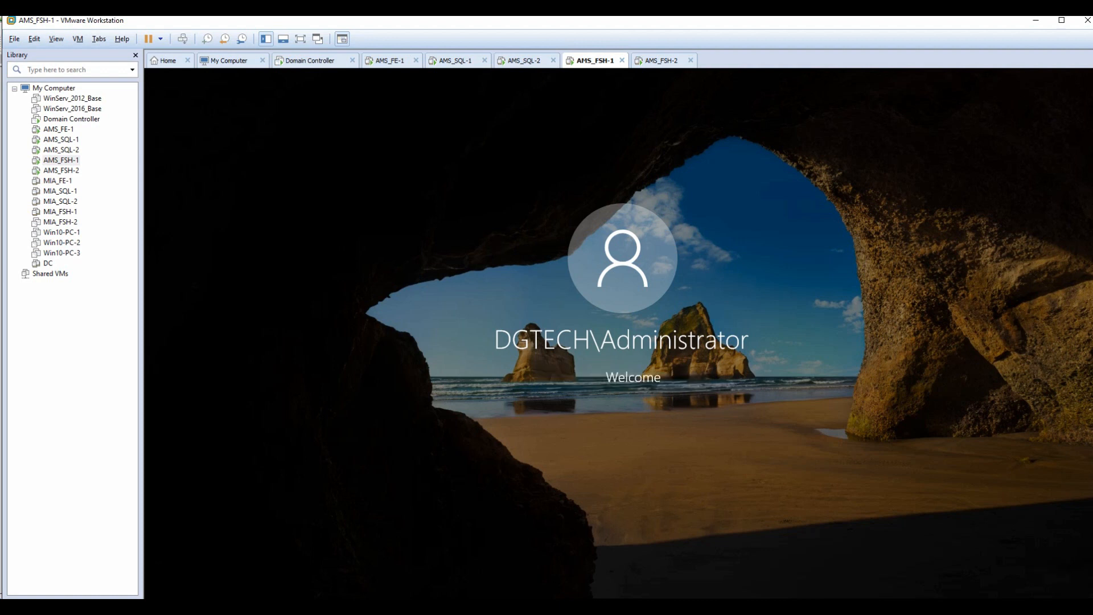
On the SQL VM, browse to the \\AMS-FSH01\ams-sql-share folder in File Explorer.
left_click(456, 60)
left_click(271, 554)
left_click(509, 191)
type("\\\\")
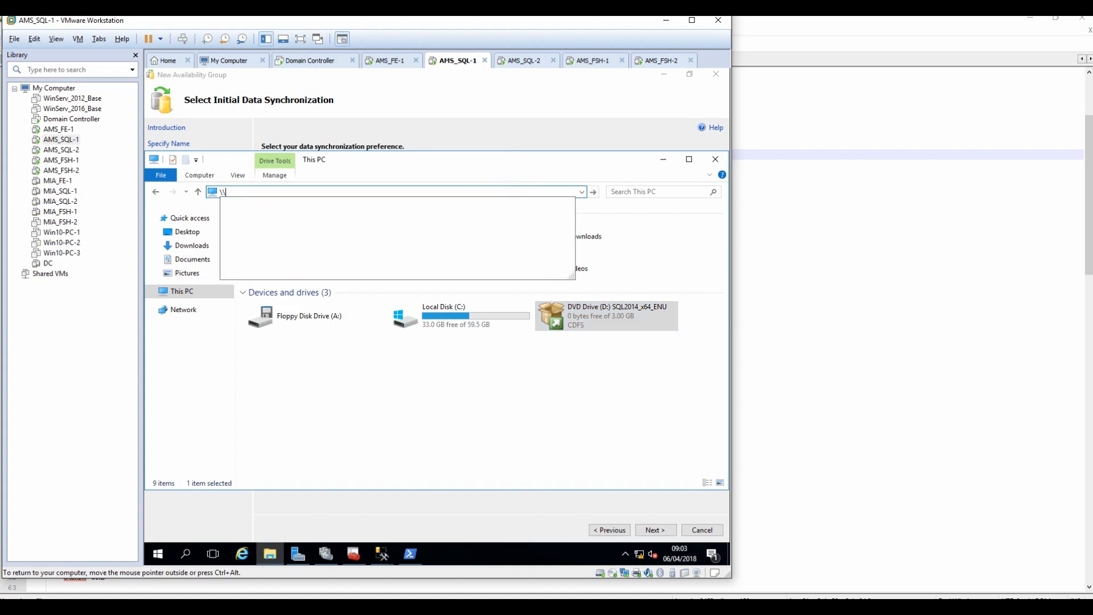
type("AMS")
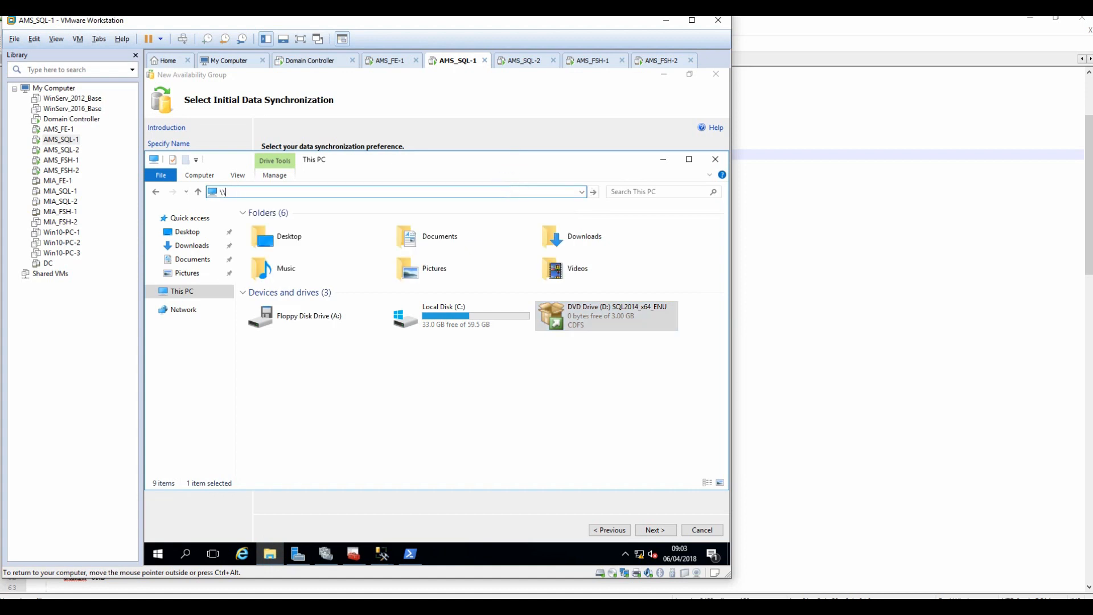
type("-FSH01\\")
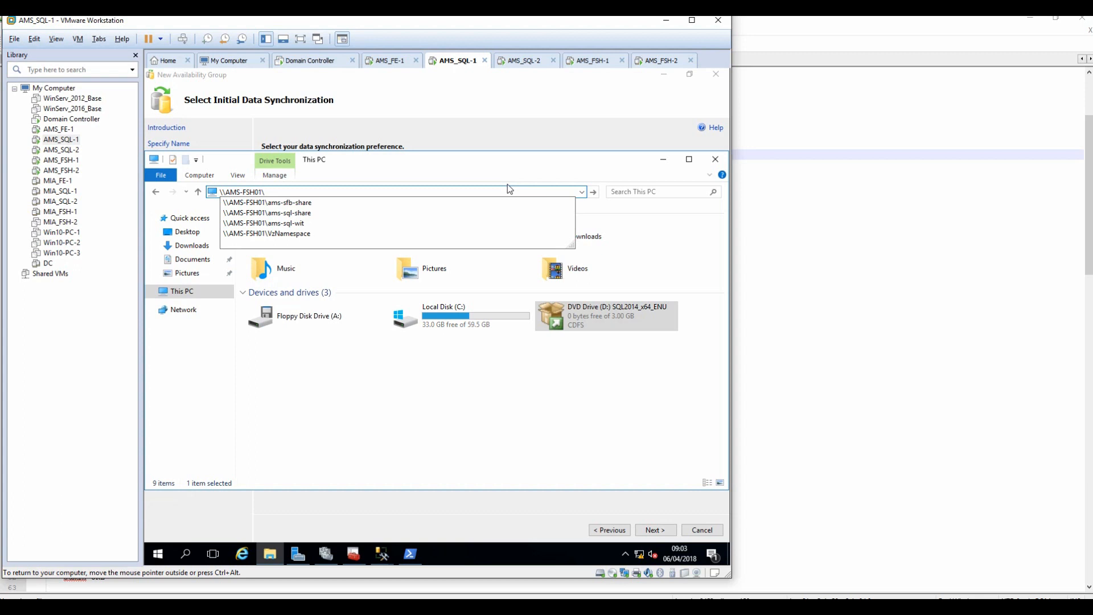
key("Down")
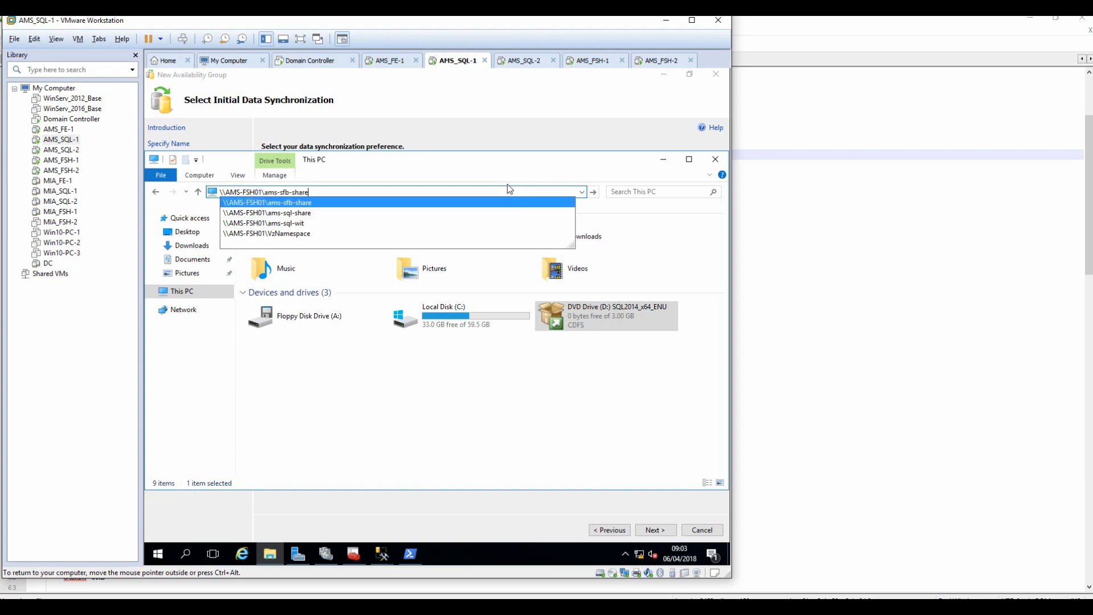
key("Down")
key("Return")
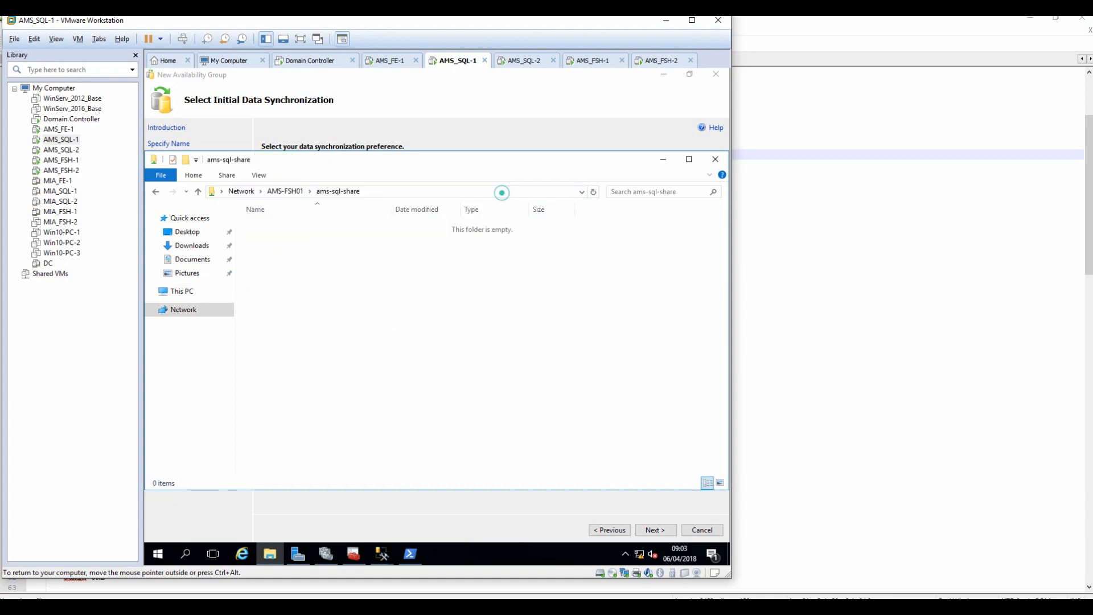
left_click(500, 191)
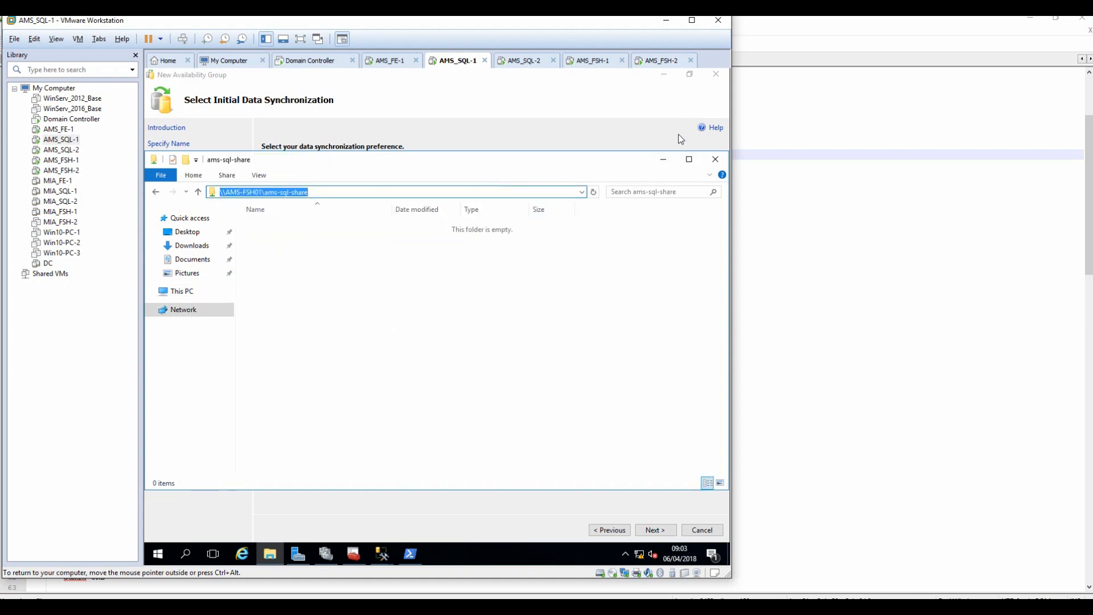
left_click(693, 20)
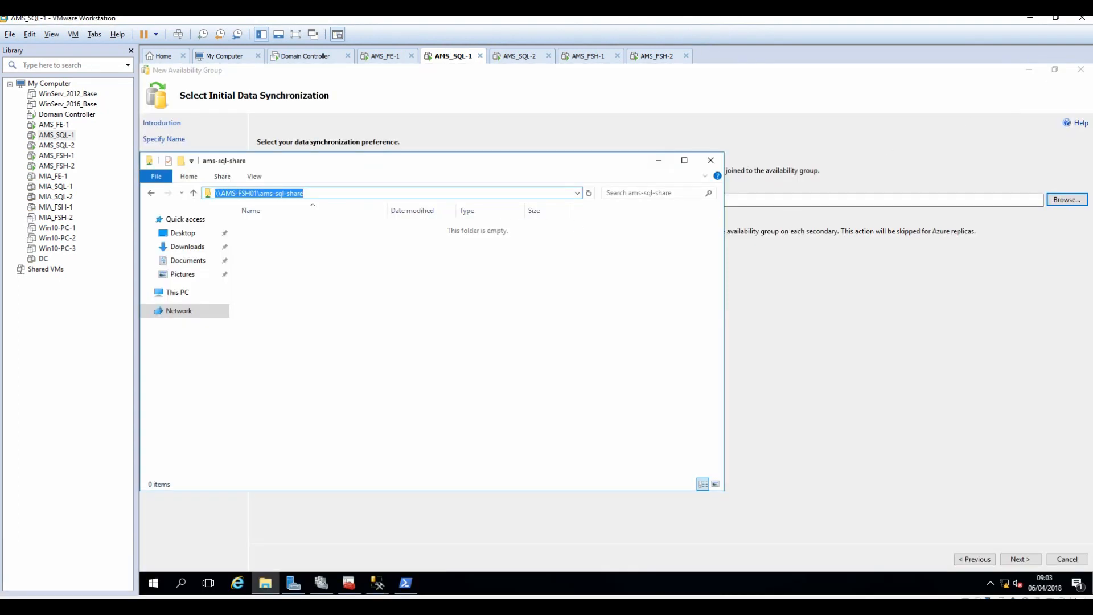
Paste \\AMS-FSH01\ams-sql-share as the wizard's shared network location and run validation.
left_click(298, 196)
right_click(299, 196)
left_click(325, 231)
left_click(659, 160)
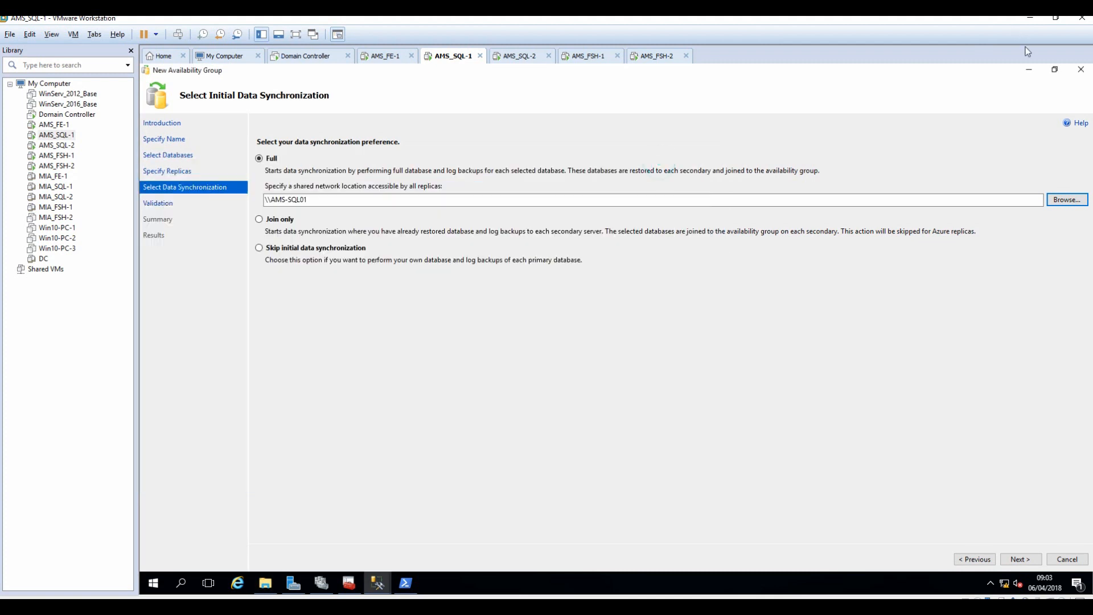
left_click(1055, 69)
left_click(509, 279)
key("ctrl+a")
key("ctrl+v")
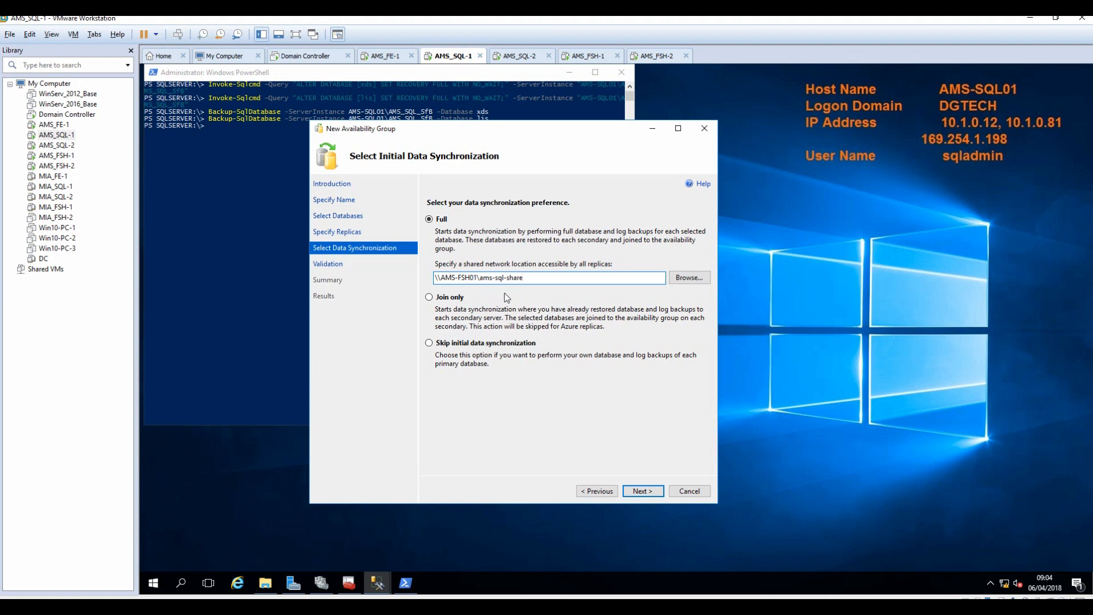
left_click(642, 492)
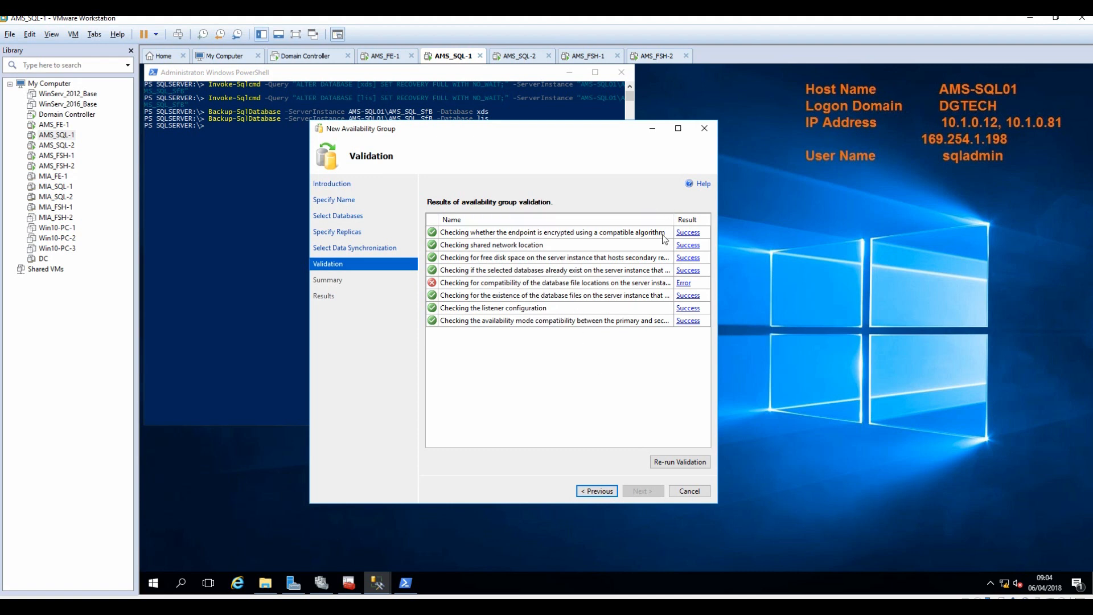
Review the file-location validation error: C:\CsData folders are missing on secondary replica AMS-SQL02.
left_click(682, 284)
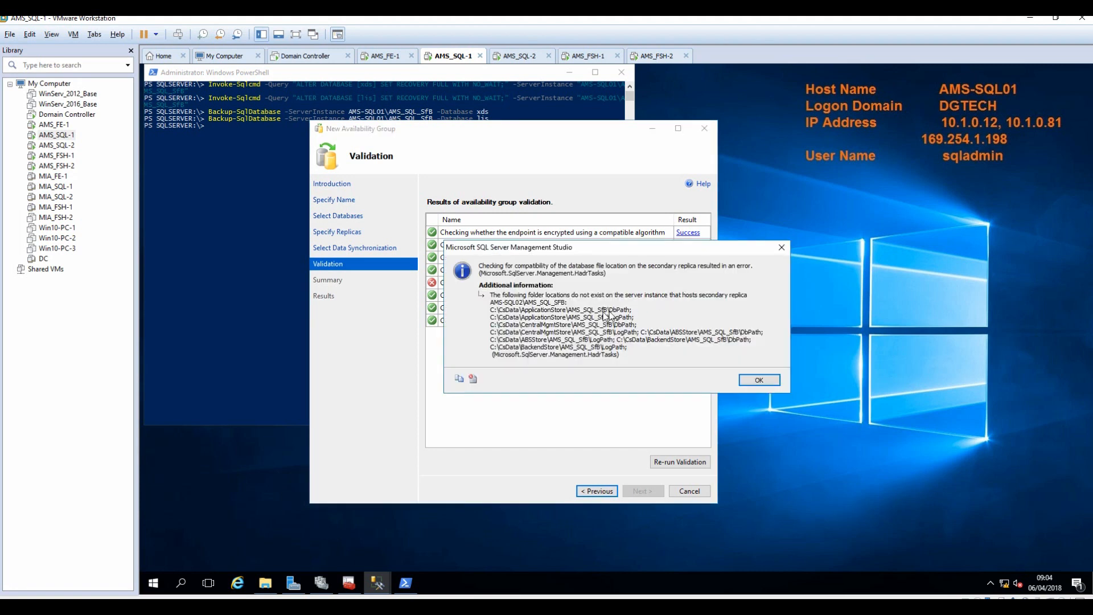
left_click(759, 380)
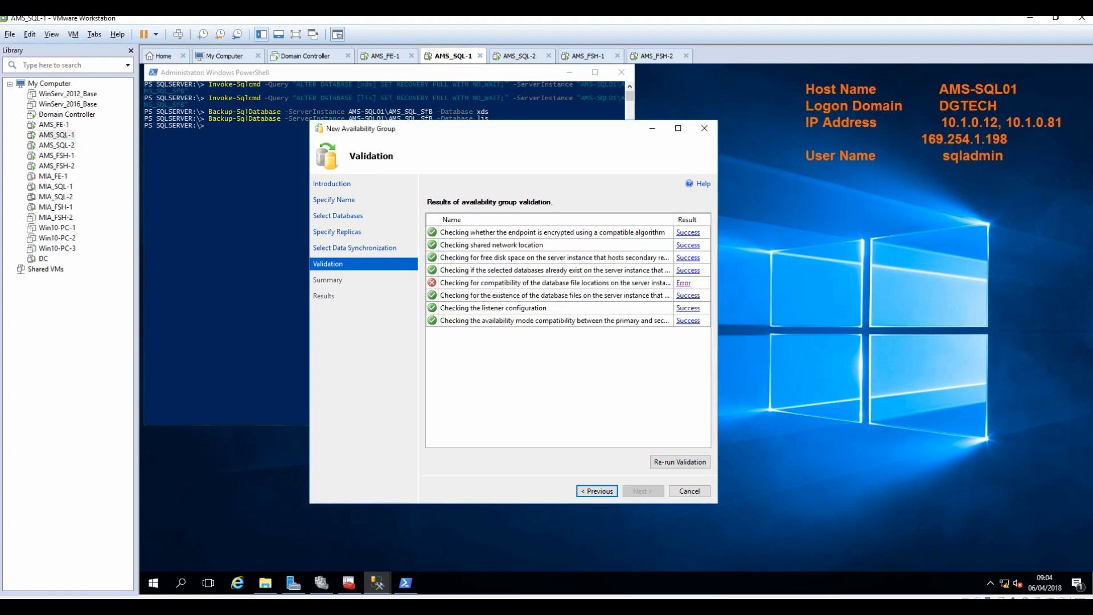
key("alt+Tab")
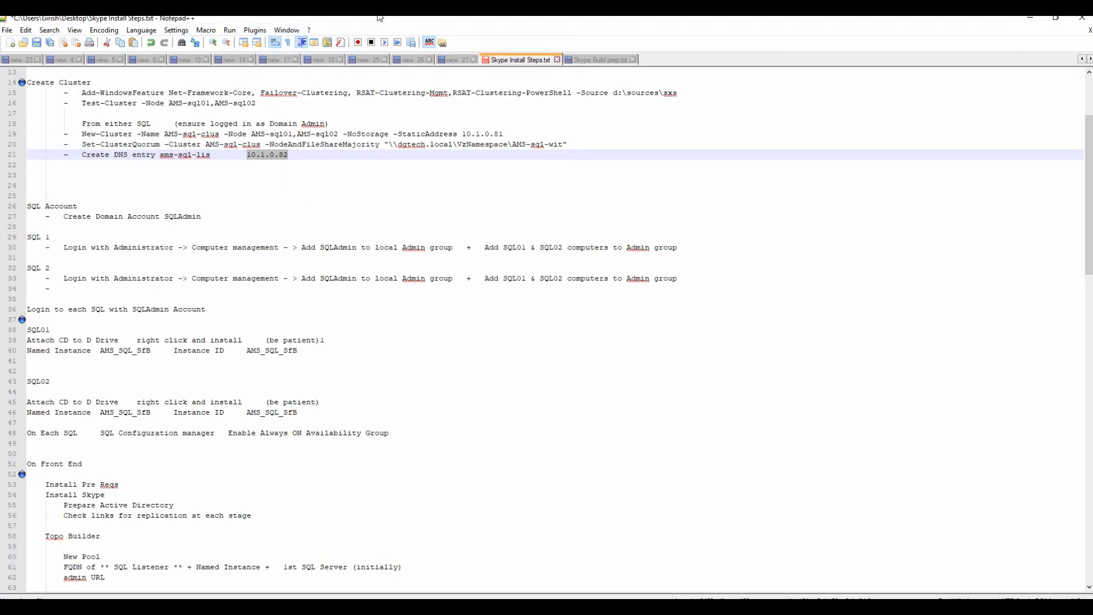
Copy the robocopy C:\CsData \\AMS-SQL02\C$\CsData /e /xf * command from the Skype Build prep notes.
left_click(599, 61)
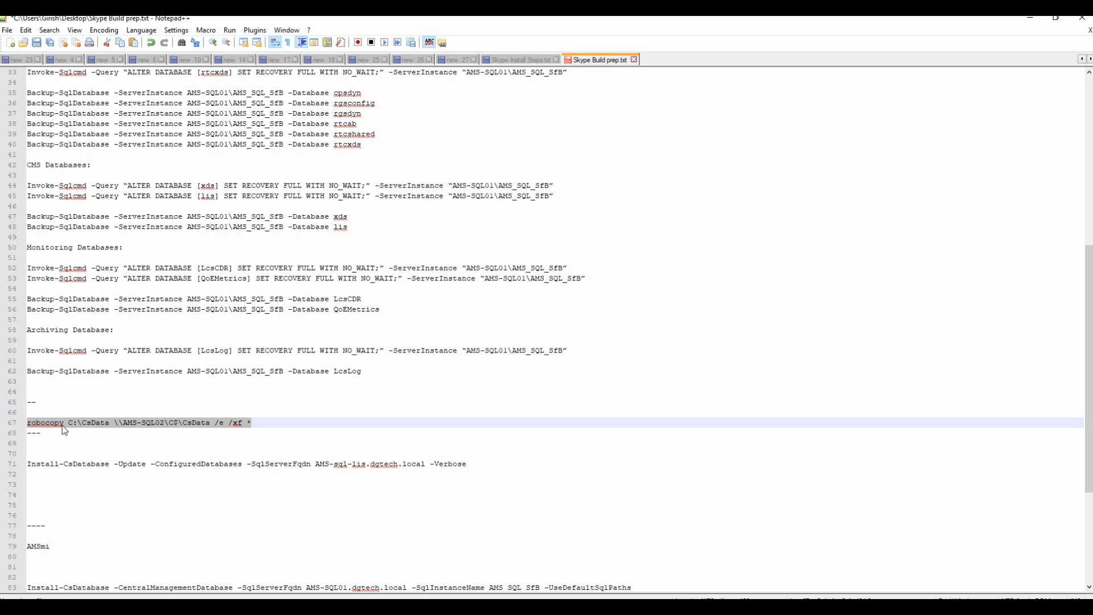
right_click(145, 428)
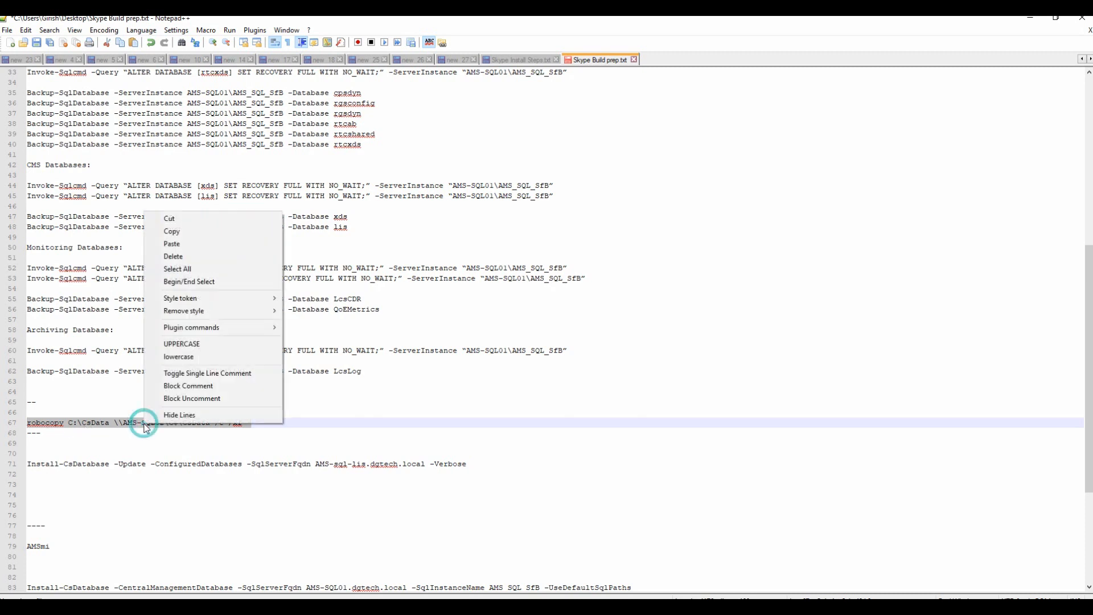
left_click(179, 232)
key("alt+Tab")
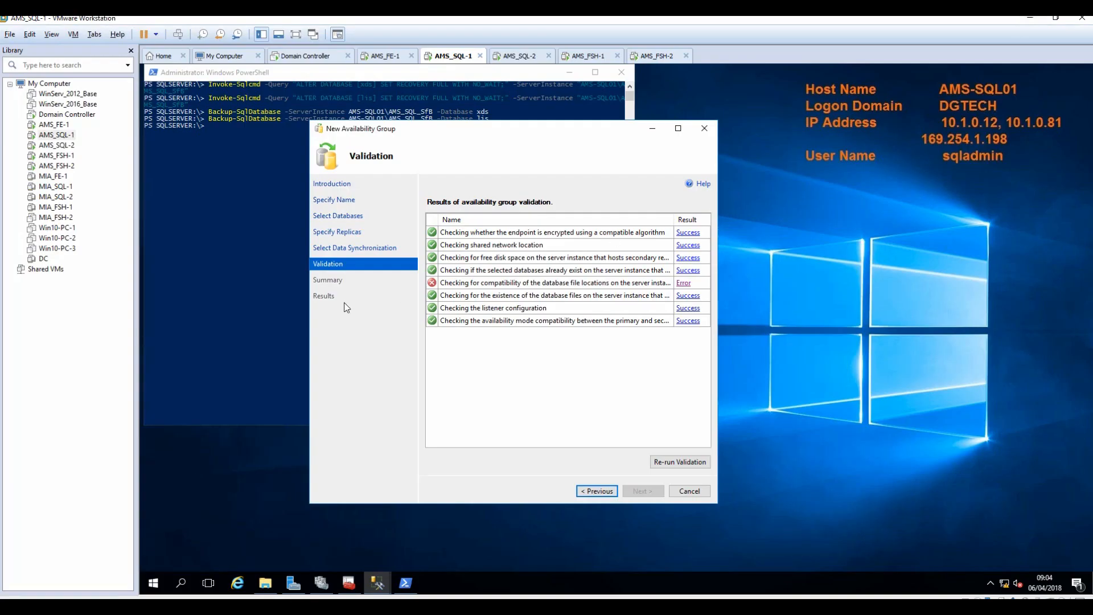
Launch Command Prompt as administrator from the Start menu search for CMD.
left_click(155, 583)
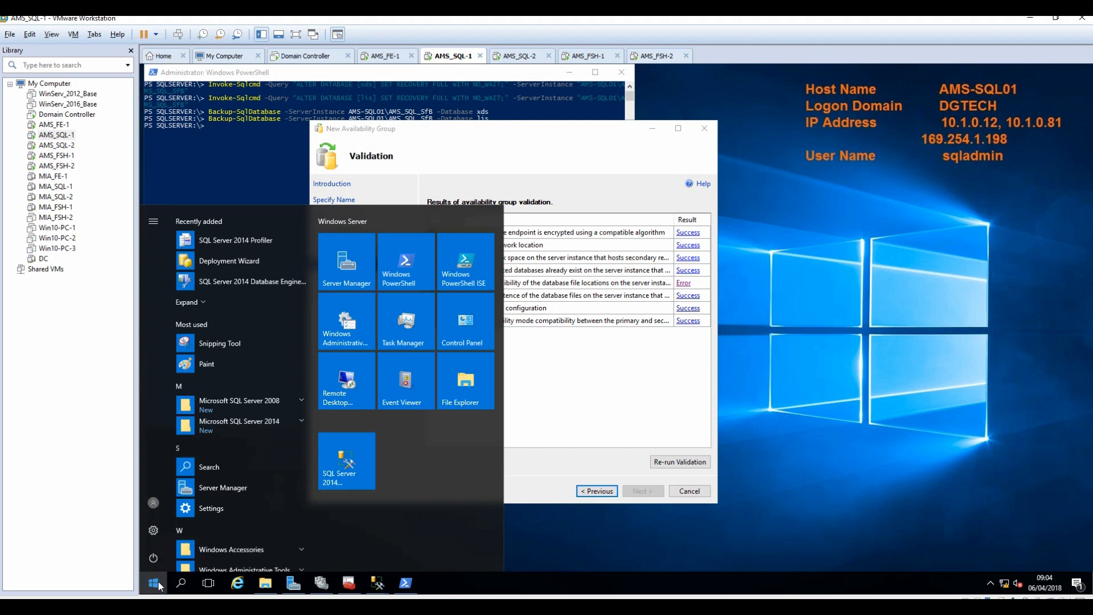
type("c")
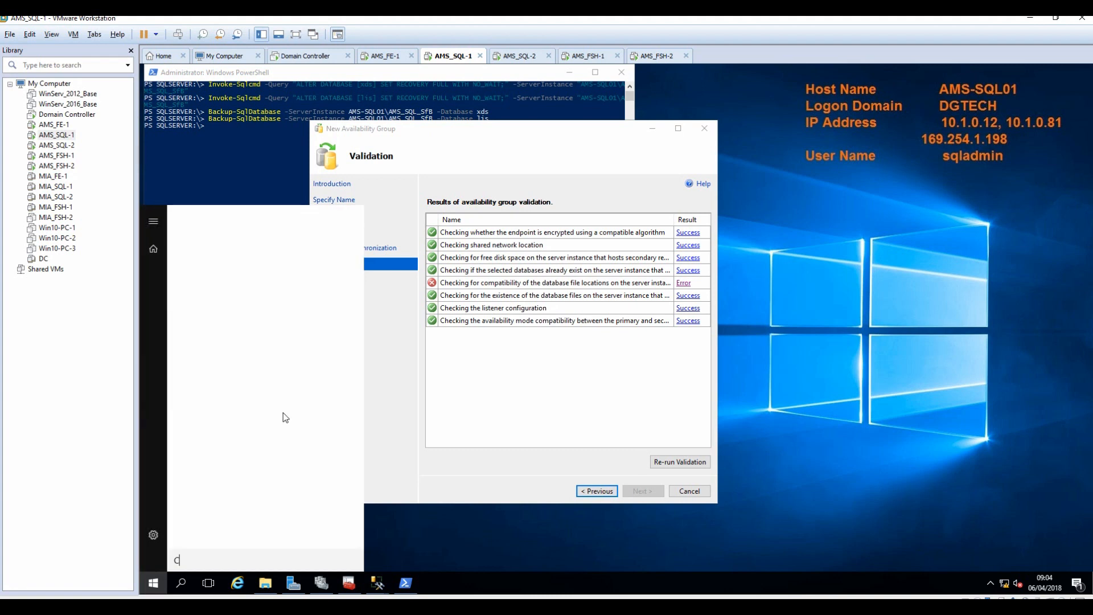
type("MD")
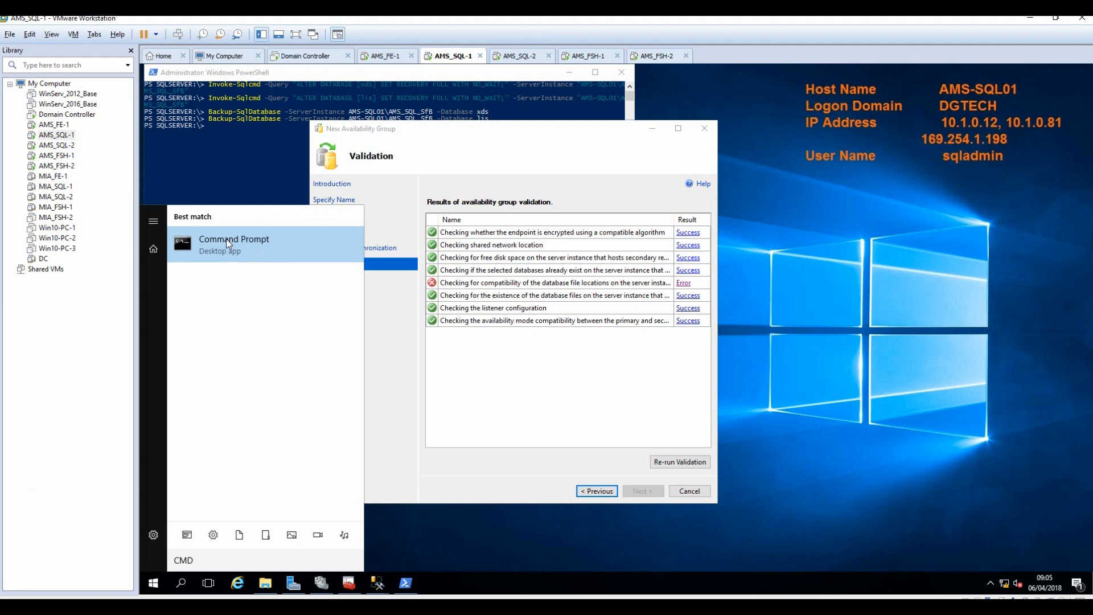
right_click(227, 243)
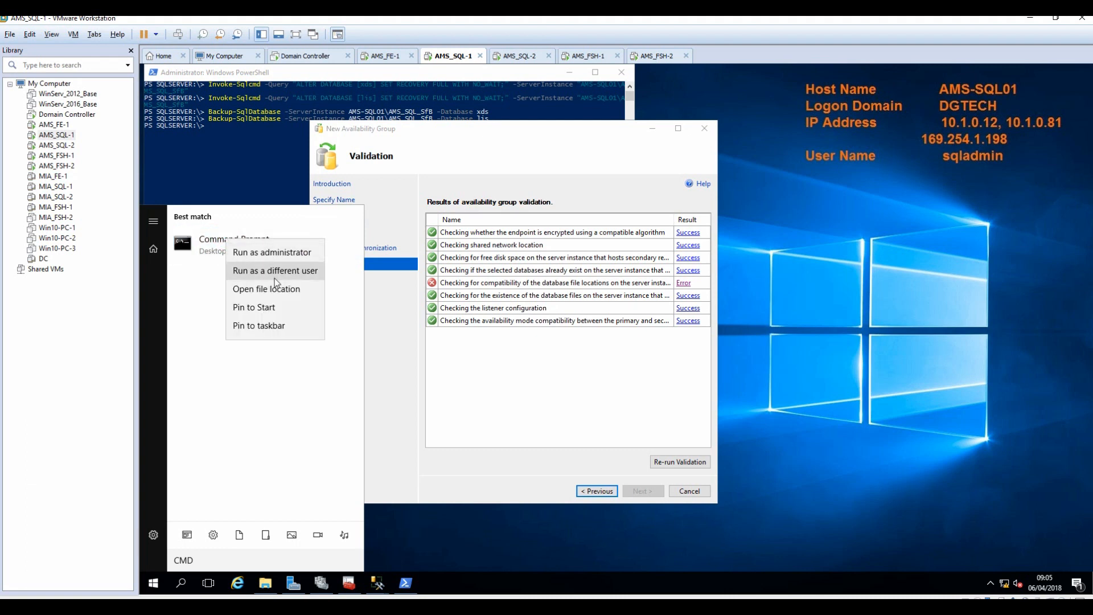
left_click(273, 256)
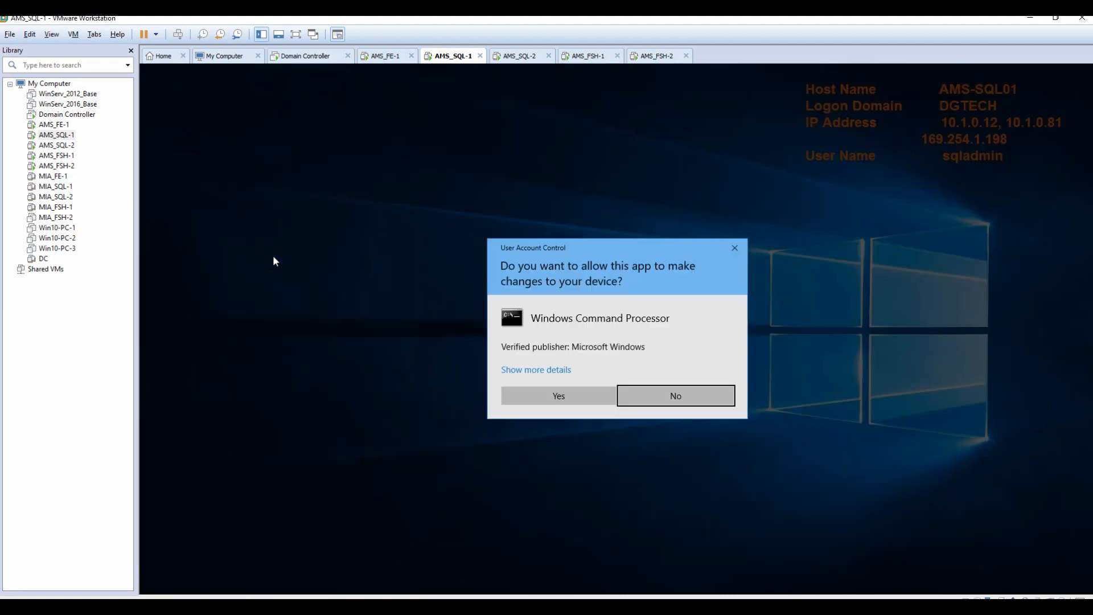
left_click(569, 398)
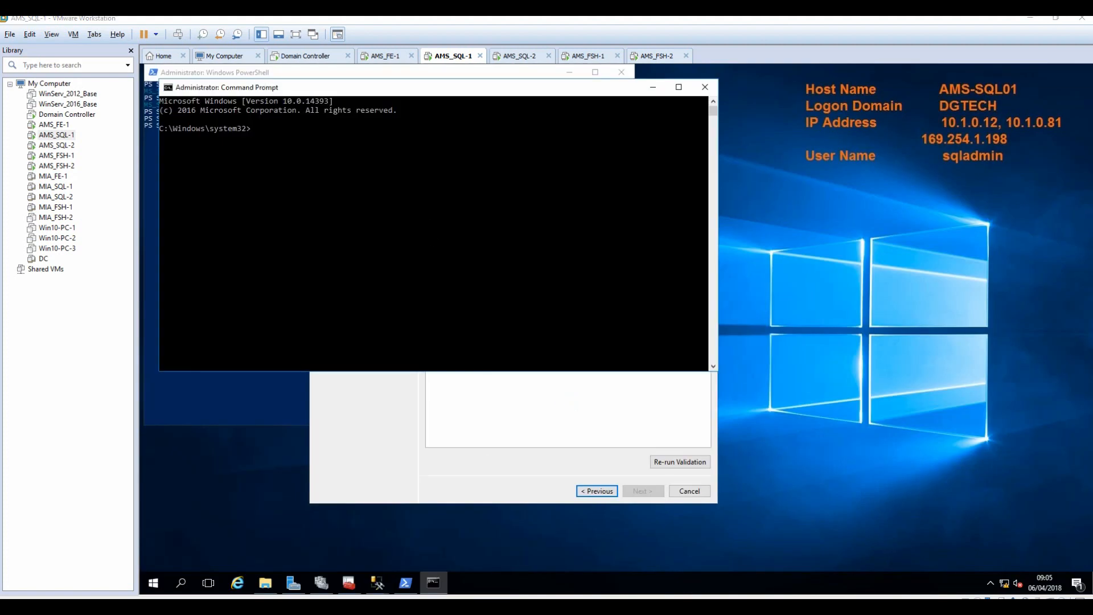
Run the copied robocopy command, creating the 17 C:\CsData folders without files on AMS-SQL02.
left_click(506, 607)
right_click(191, 424)
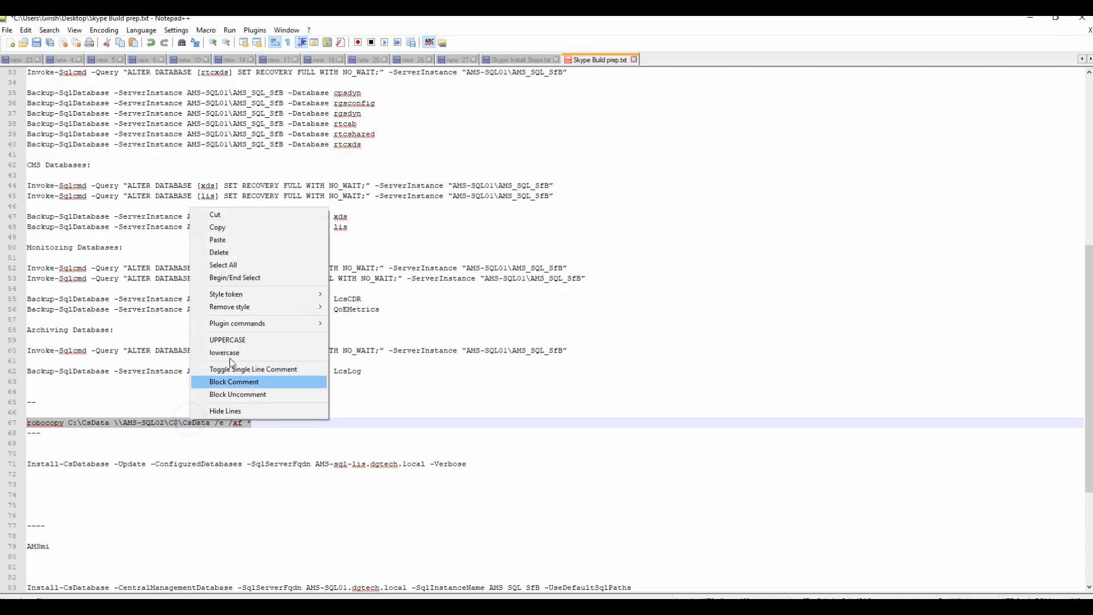
left_click(223, 225)
left_click(1031, 18)
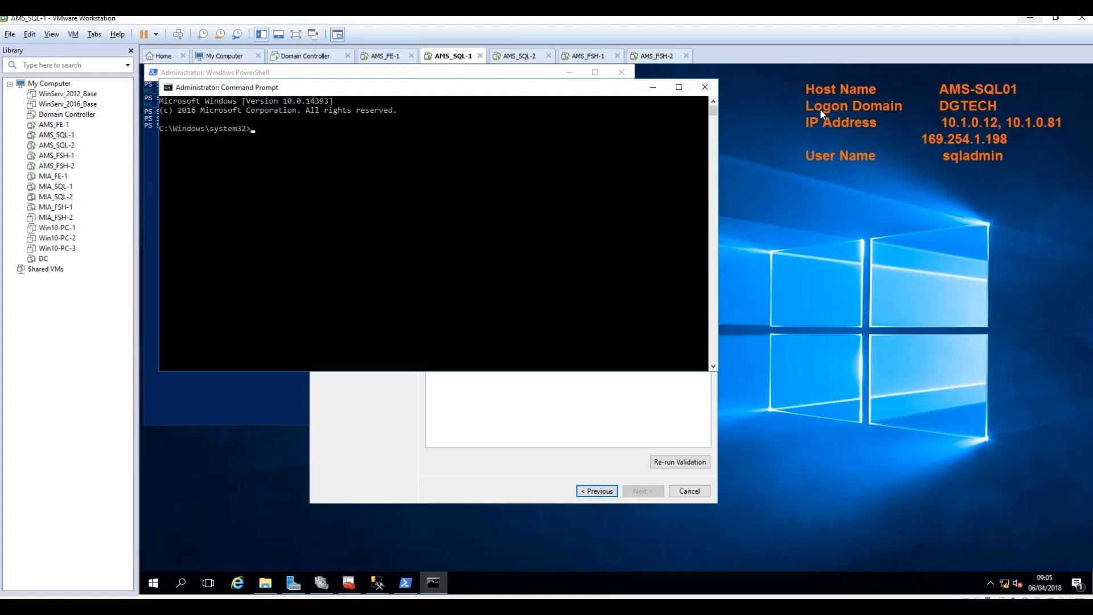
right_click(299, 155)
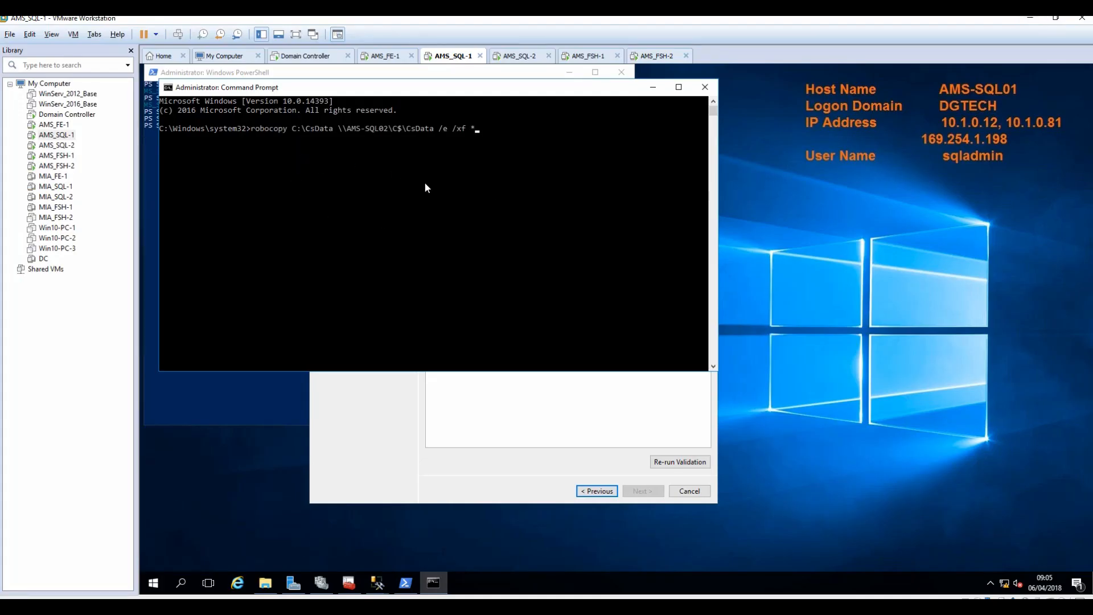
key("Return")
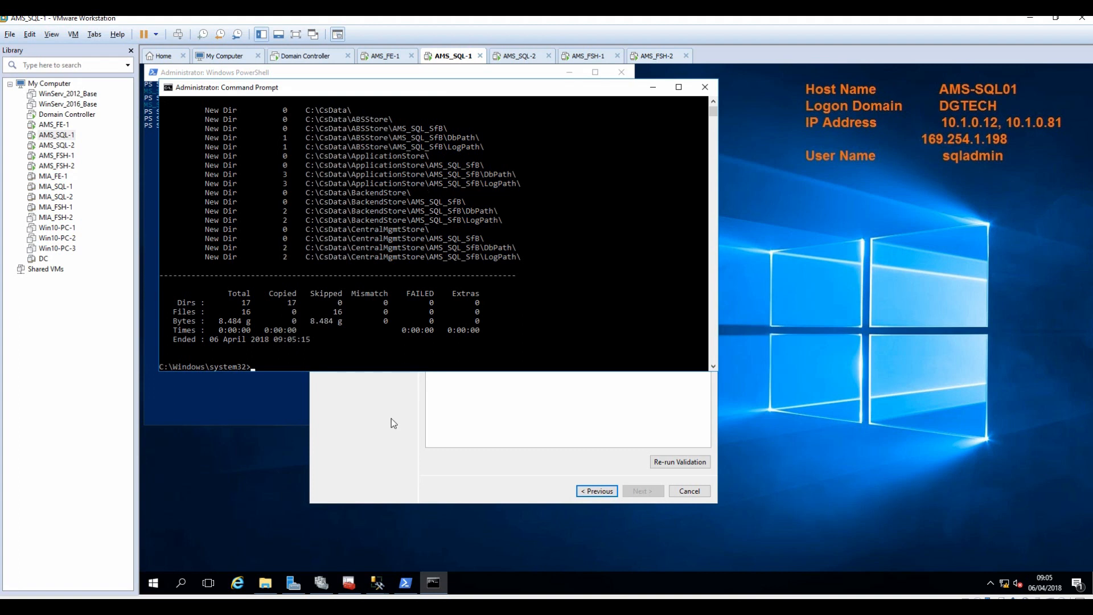
left_click(369, 430)
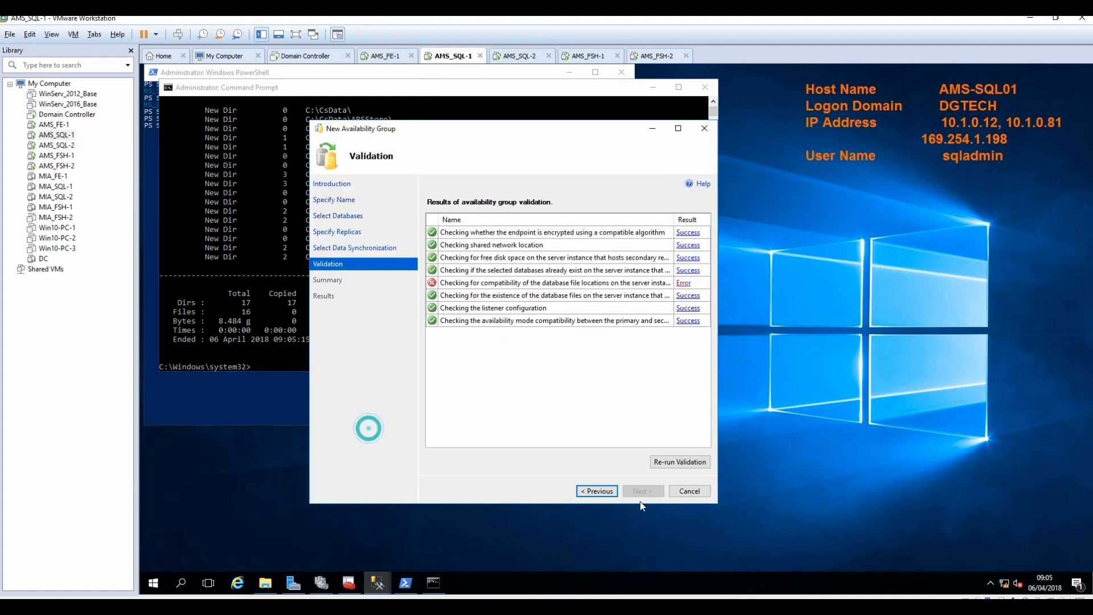
Re-run validation until all checks pass, finish the wizard to create AMS SFB AG, and show task details.
left_click(675, 464)
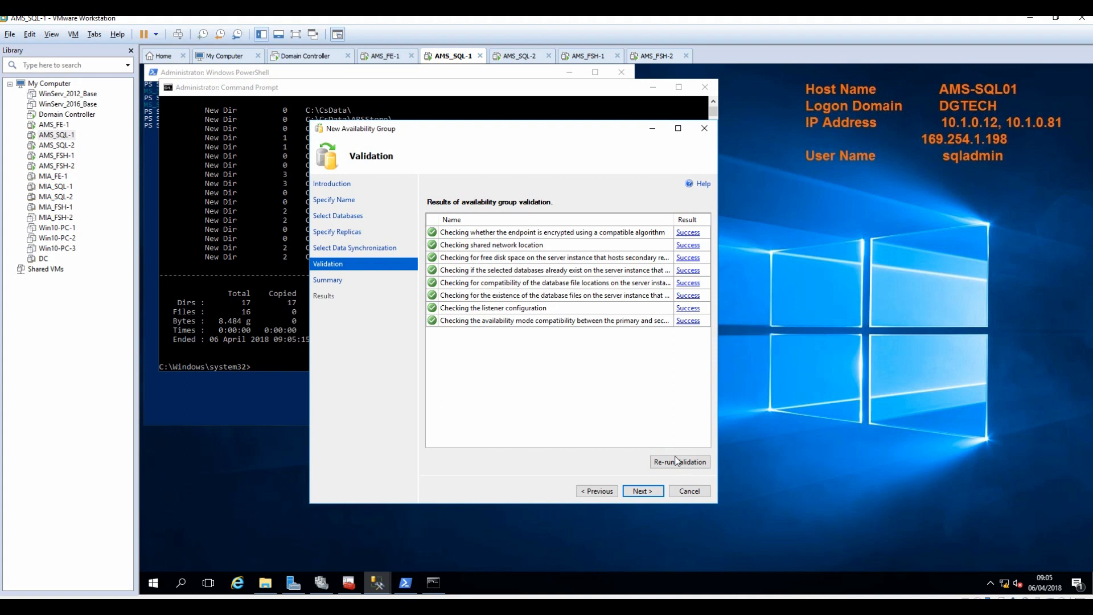
left_click(641, 494)
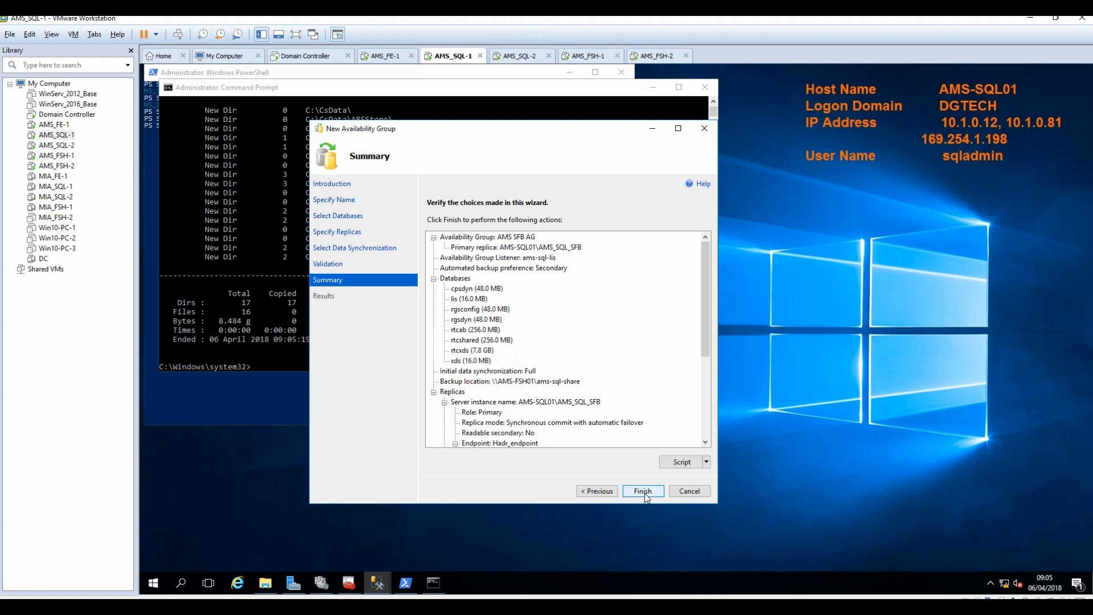
left_click(645, 494)
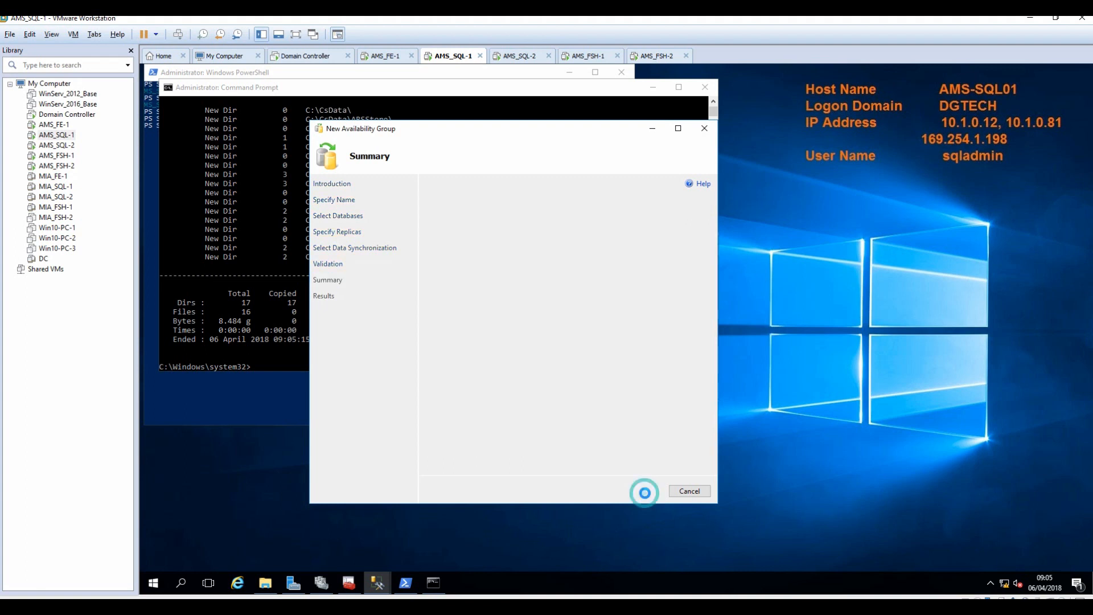
left_click(434, 248)
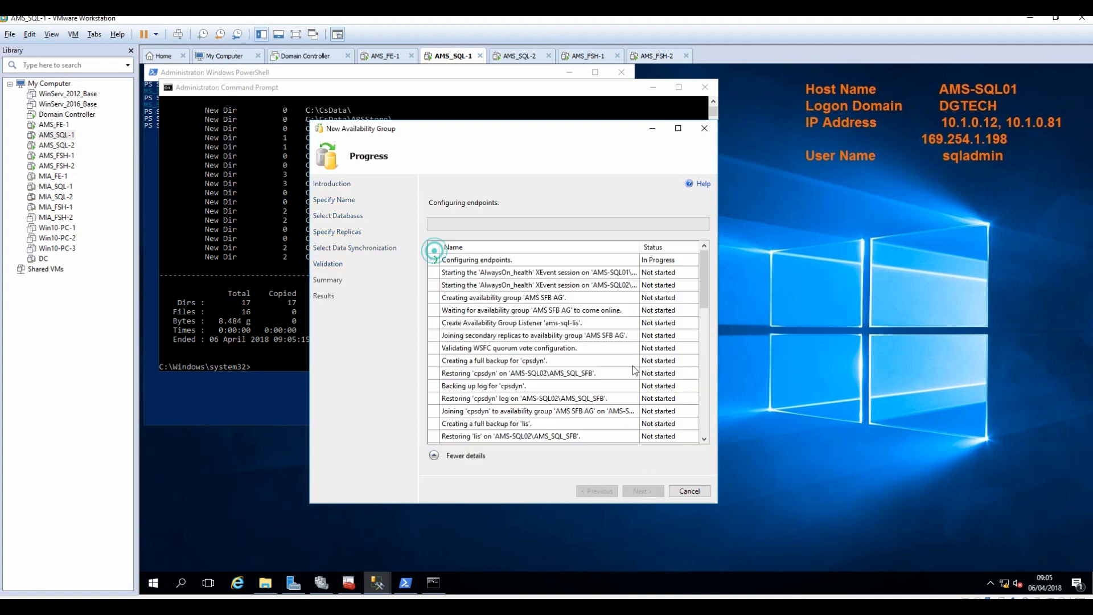
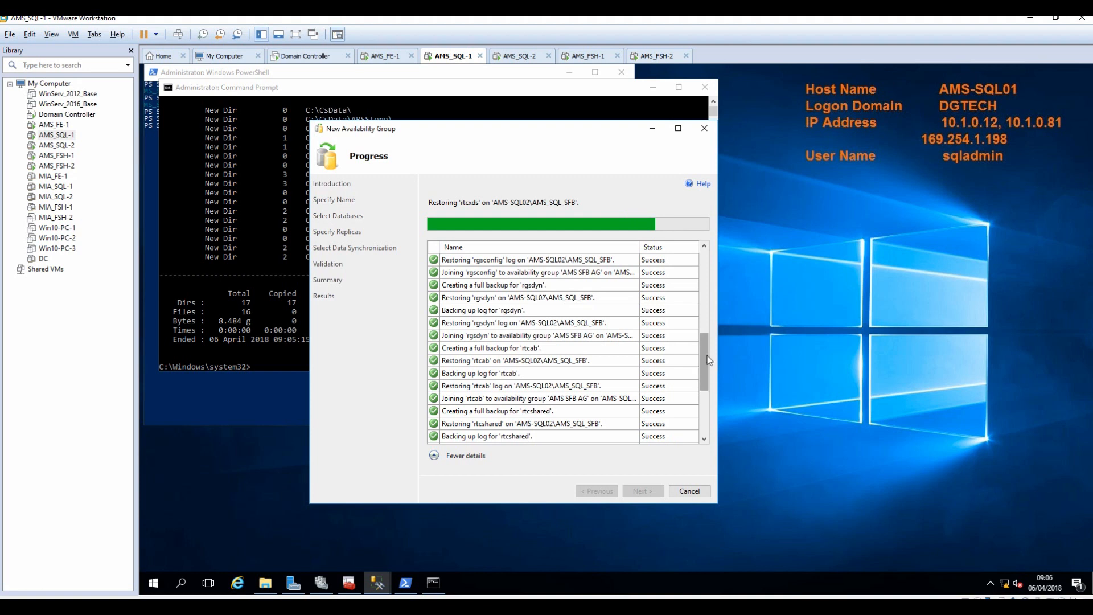
Review the all-Success results for 'AMS SFB AG' and close the New Availability Group wizard.
left_click_drag(701, 364, 700, 422)
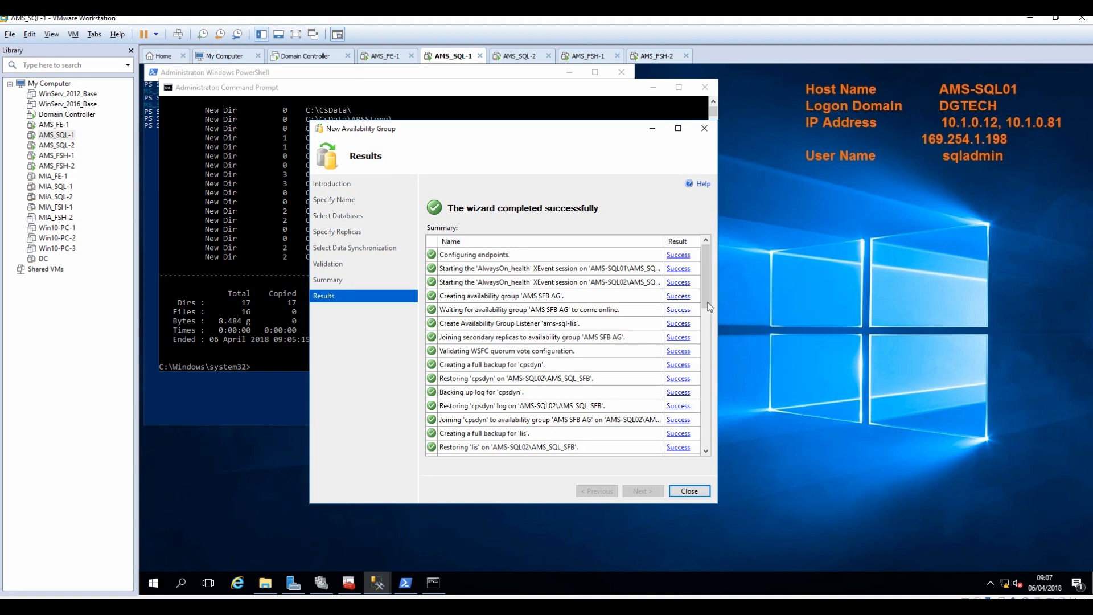
left_click_drag(710, 307, 709, 415)
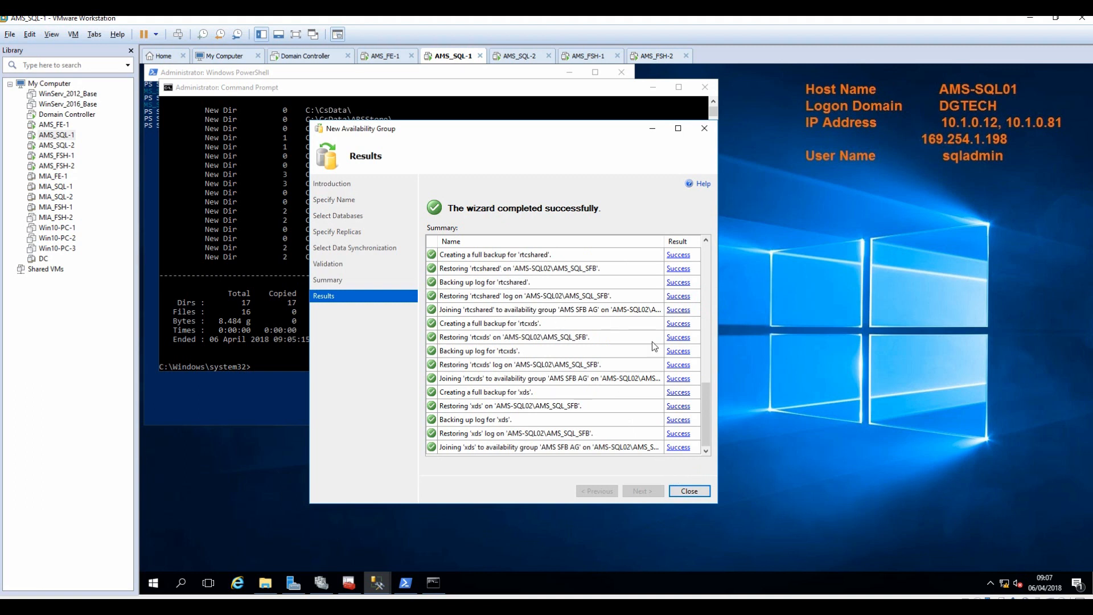
left_click_drag(704, 422, 693, 262)
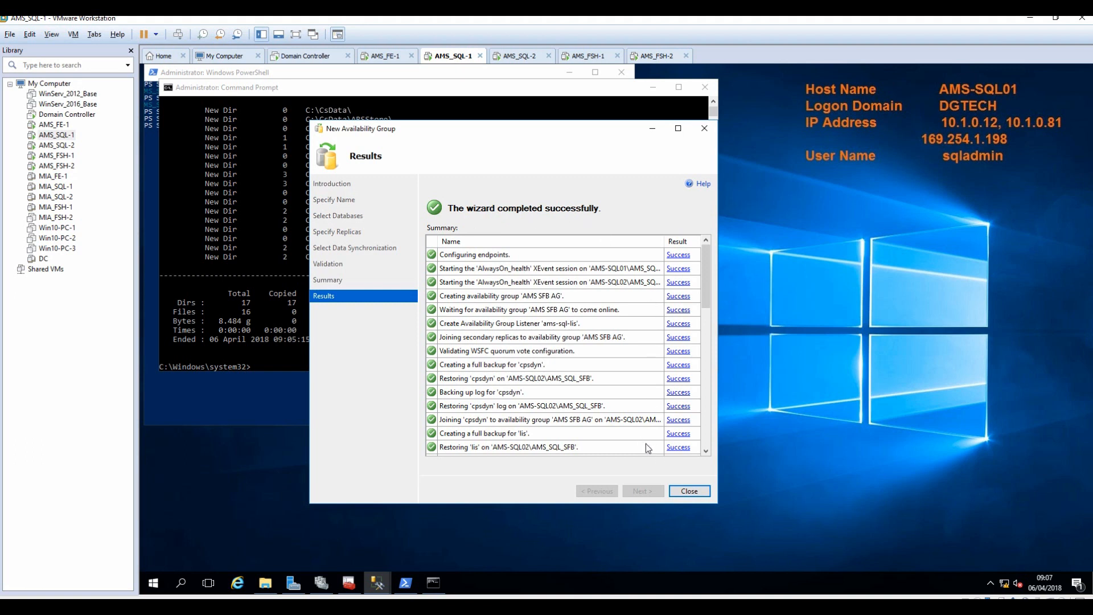
left_click(689, 491)
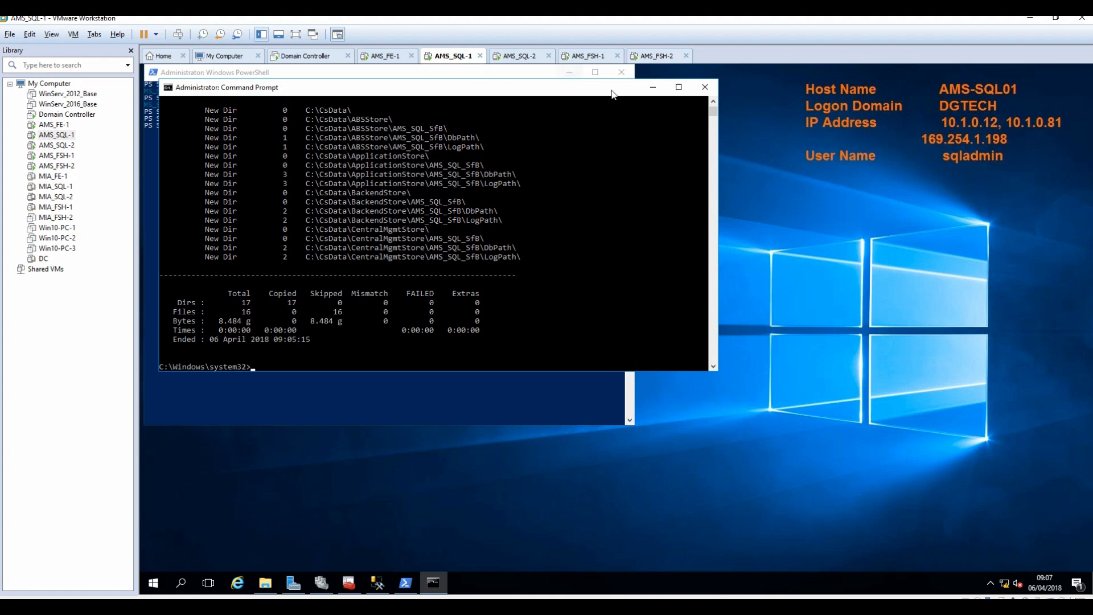
In SSMS, refresh AMS-SQL01 and AMS-SQL02 and check both servers' database lists.
left_click(653, 87)
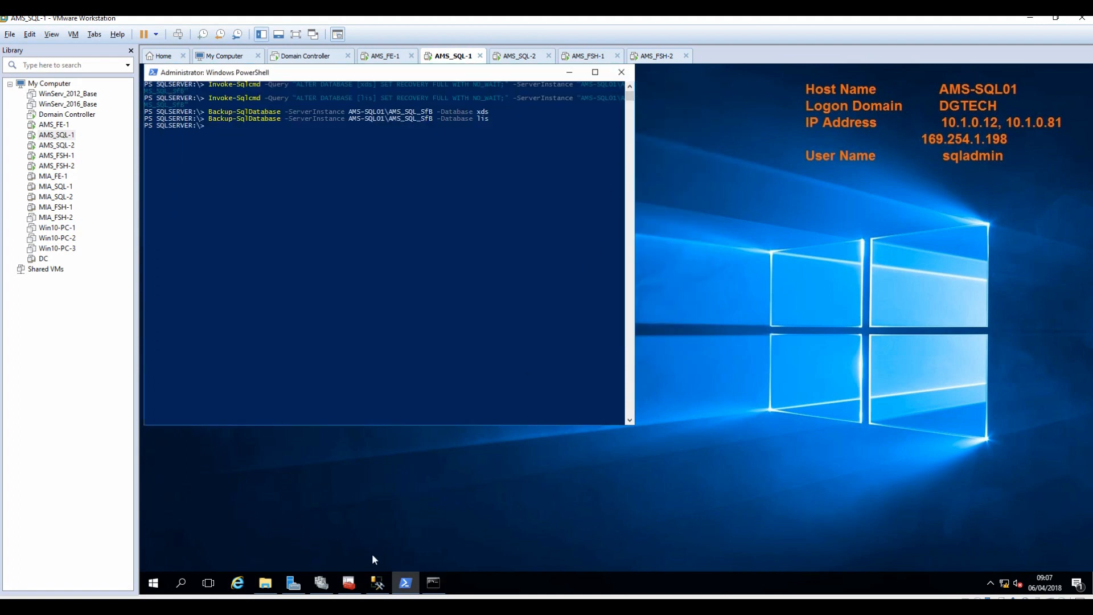
mouse_move(376, 581)
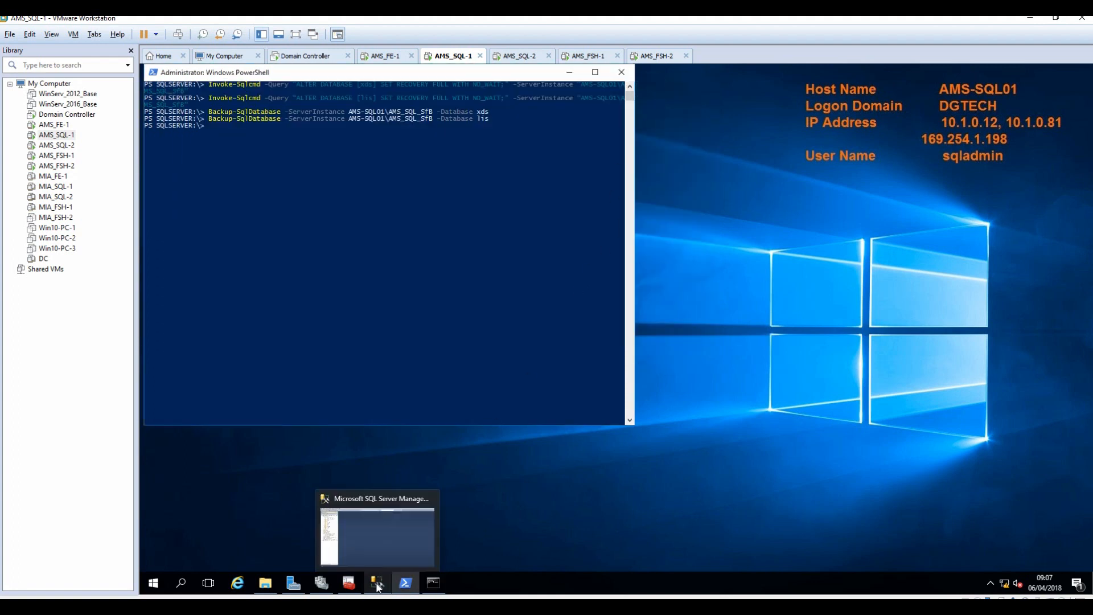
left_click(380, 545)
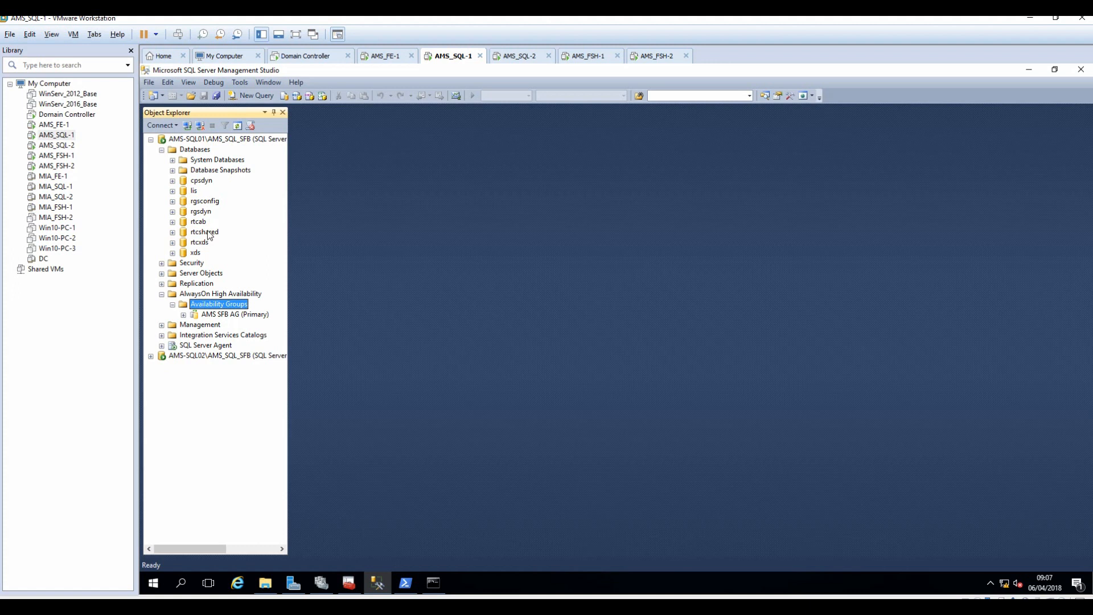
left_click(150, 356)
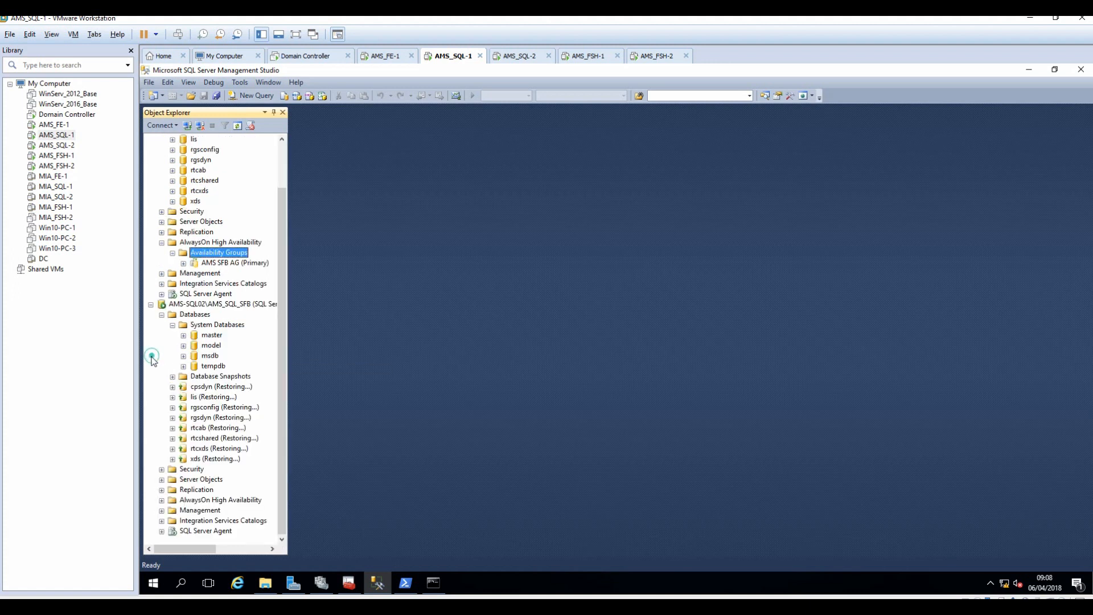
scroll(152, 353, "up", 2)
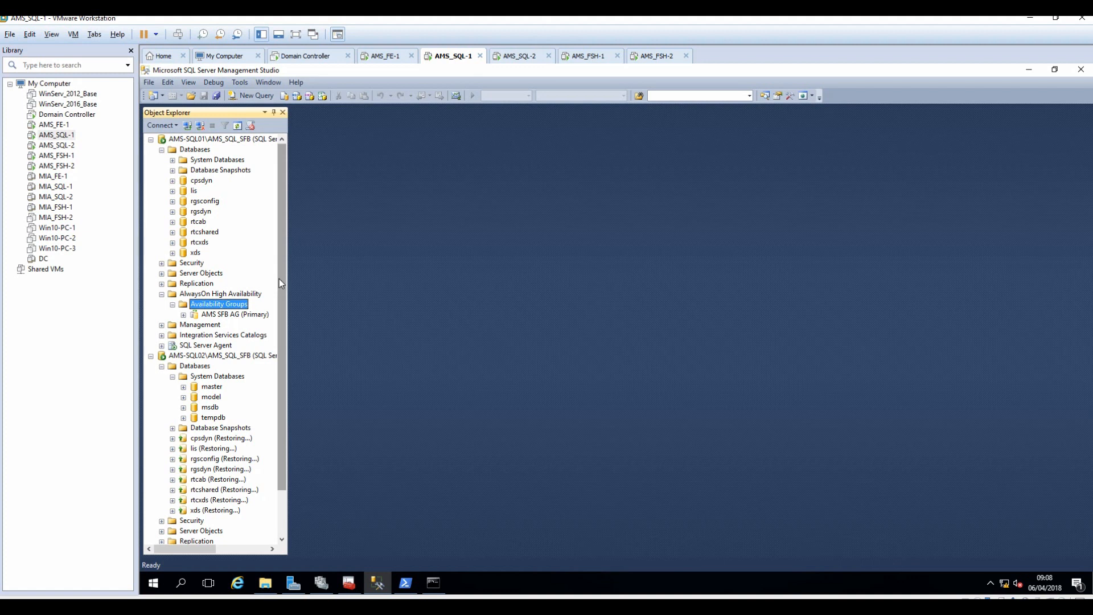
left_click(221, 141)
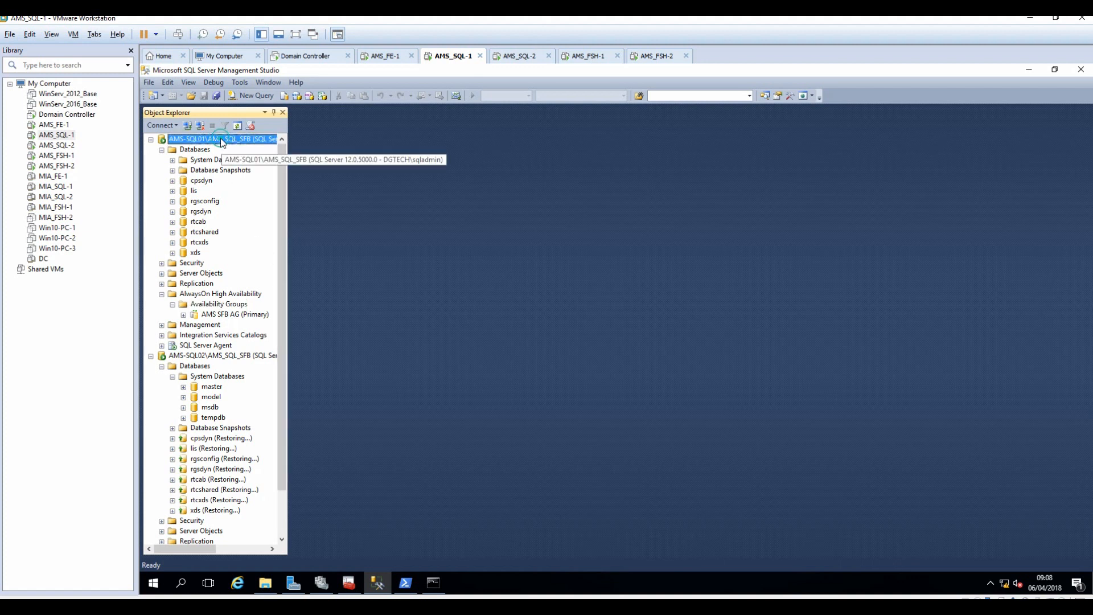
left_click(235, 127)
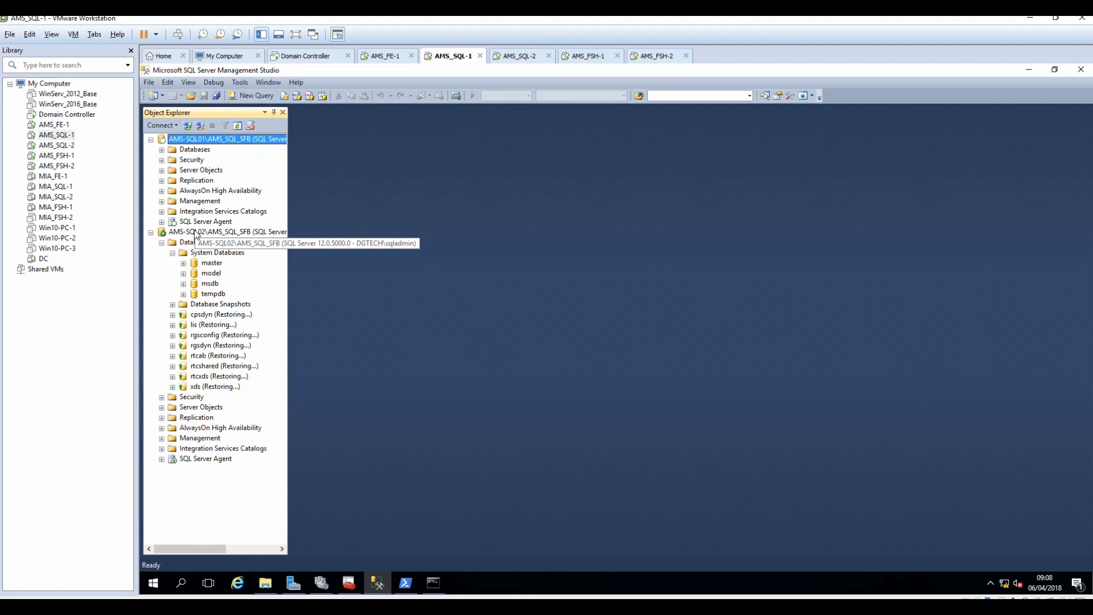
left_click(195, 233)
left_click(238, 126)
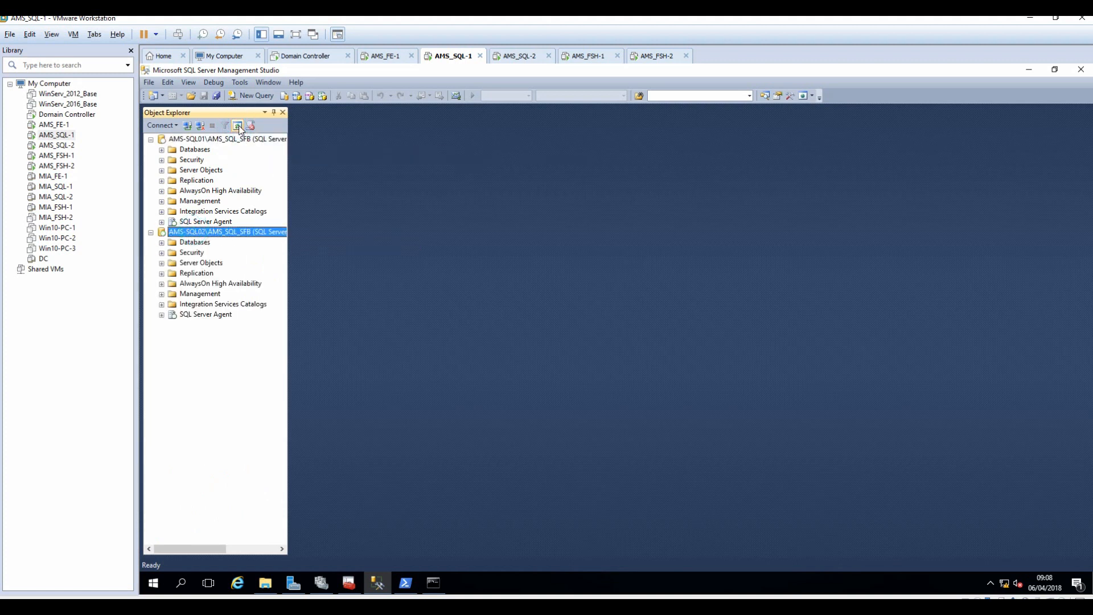
left_click(162, 243)
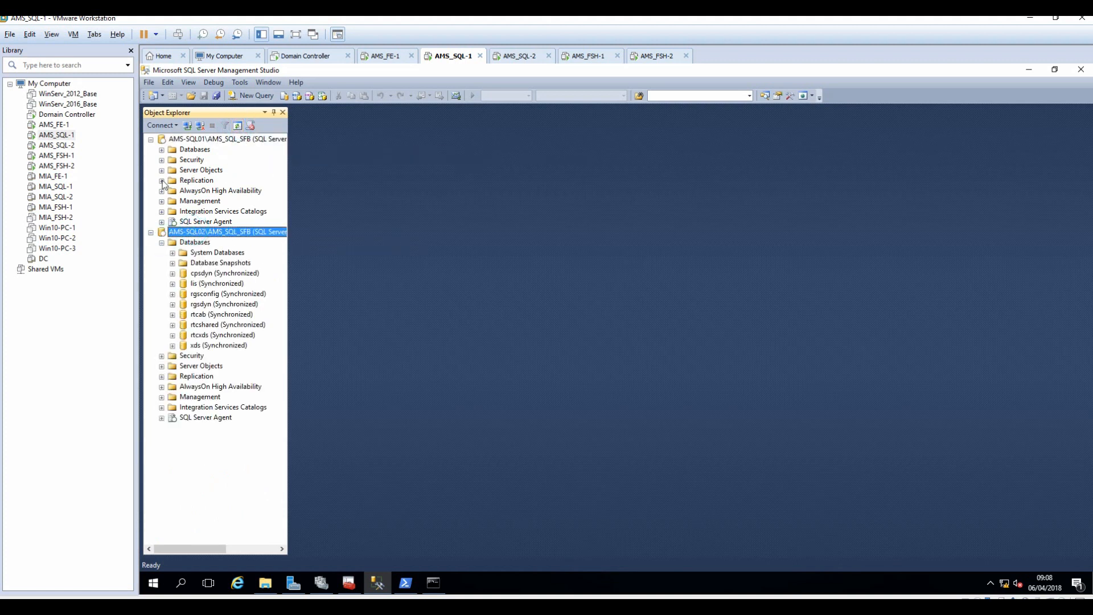
left_click(161, 149)
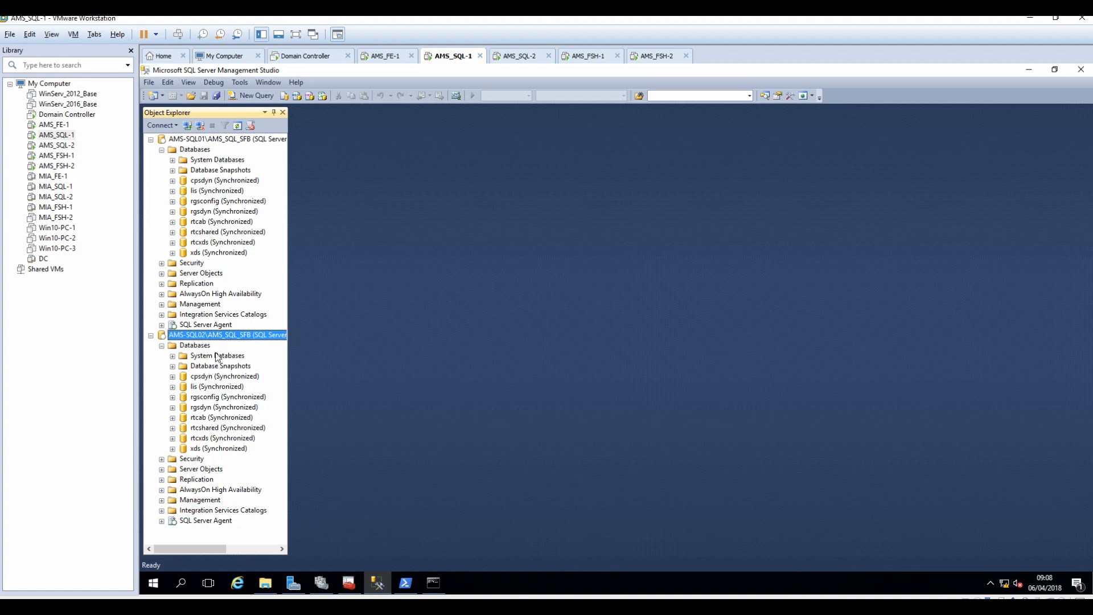
left_click(162, 150)
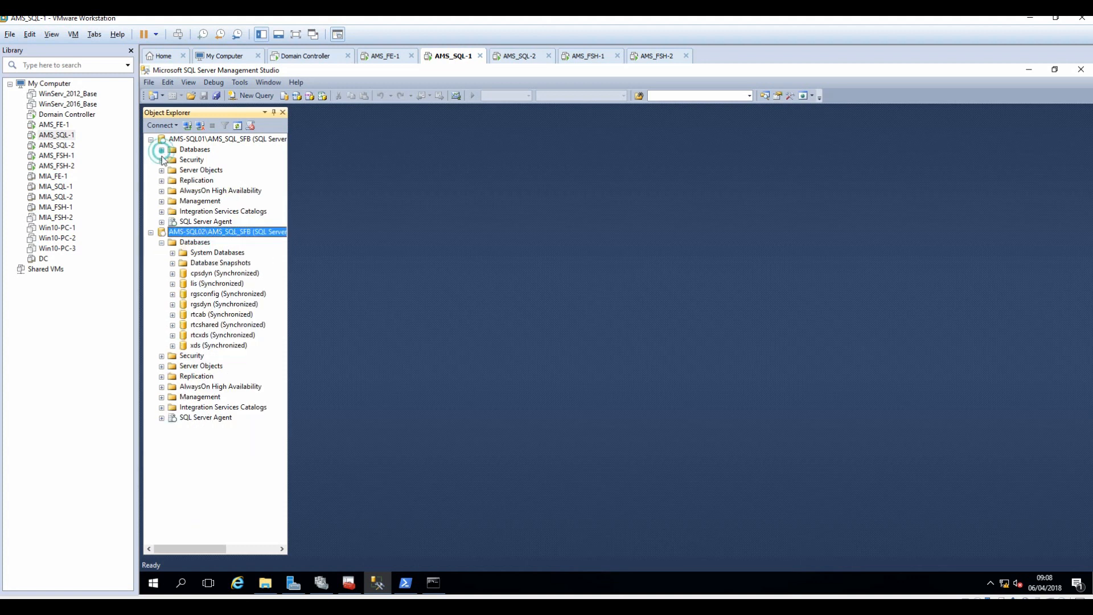
left_click(164, 242)
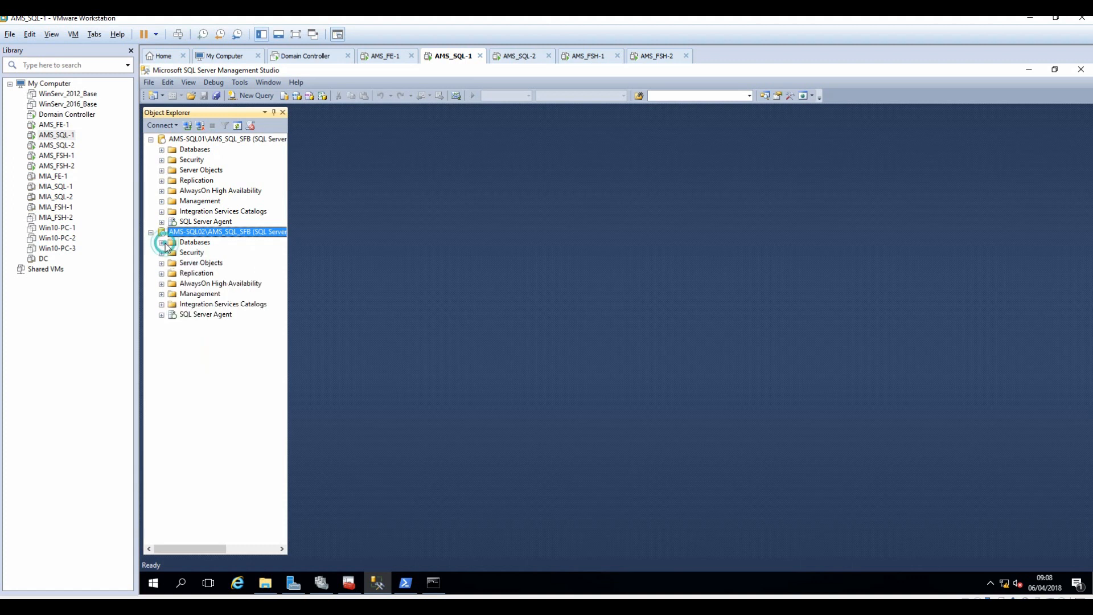
Inspect AMS SFB AG's replicas, databases and ams-sql-lis listener, then switch to AMS_FE-1.
left_click(162, 191)
left_click(173, 201)
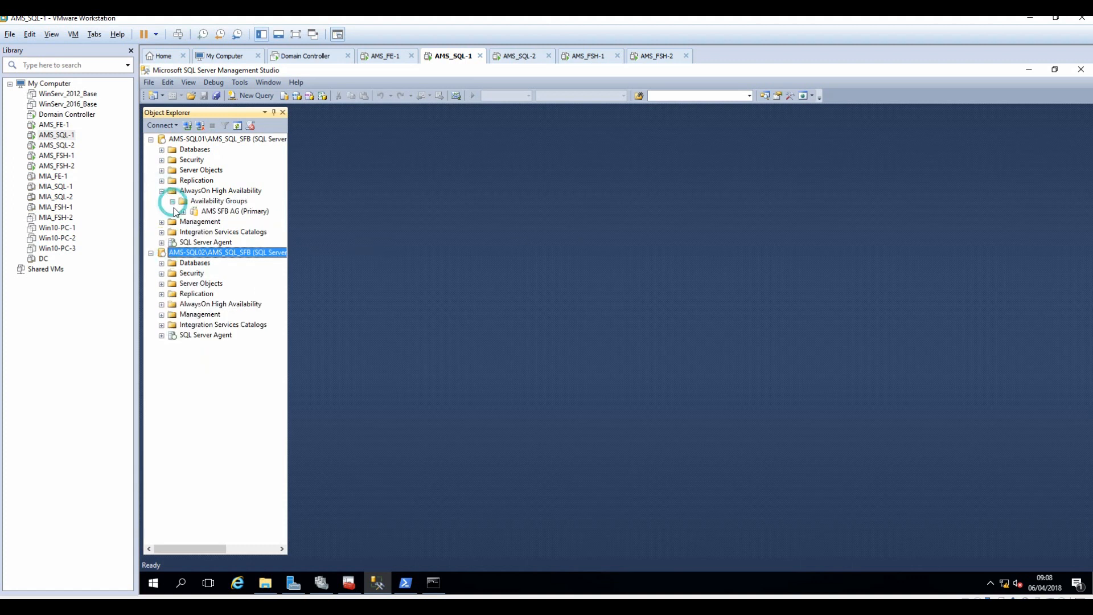
left_click(183, 212)
left_click_drag(290, 230, 333, 229)
left_click(194, 222)
left_click_drag(333, 262, 396, 262)
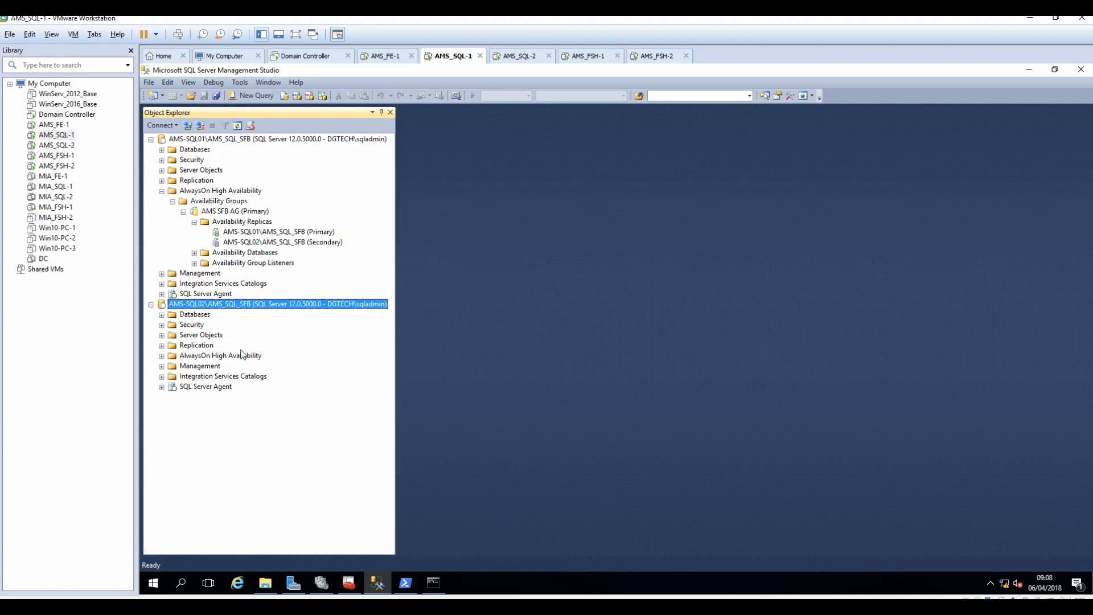
left_click(282, 233)
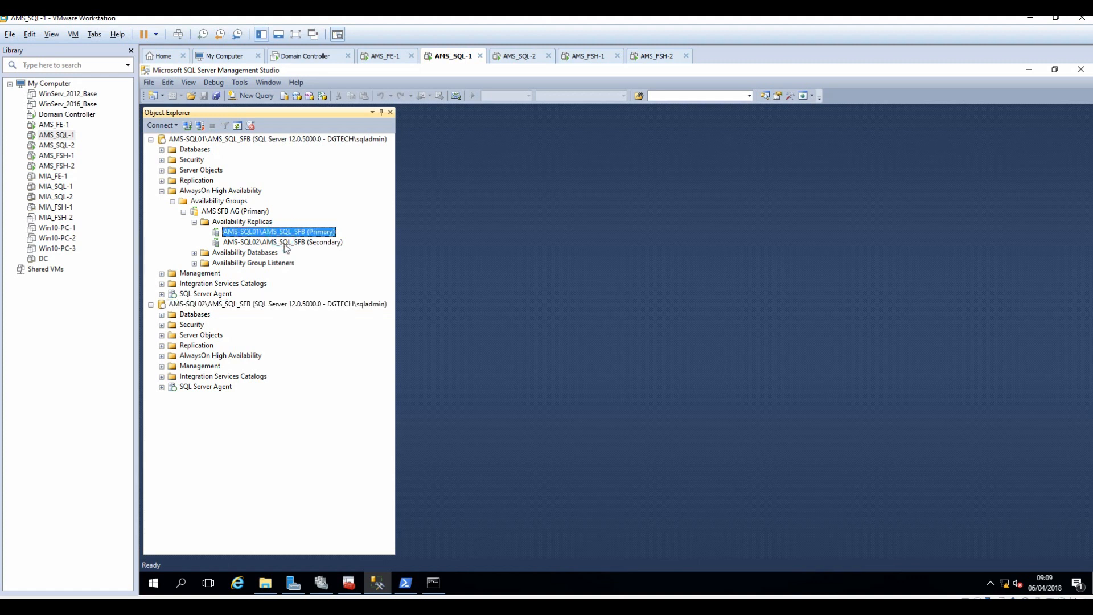
left_click(284, 242)
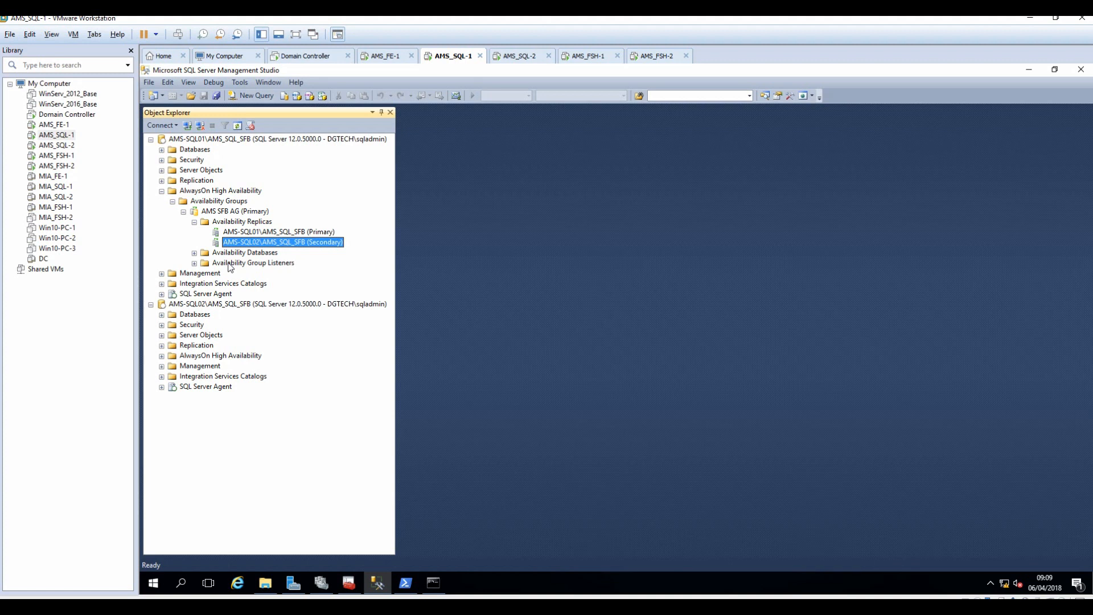
left_click(193, 254)
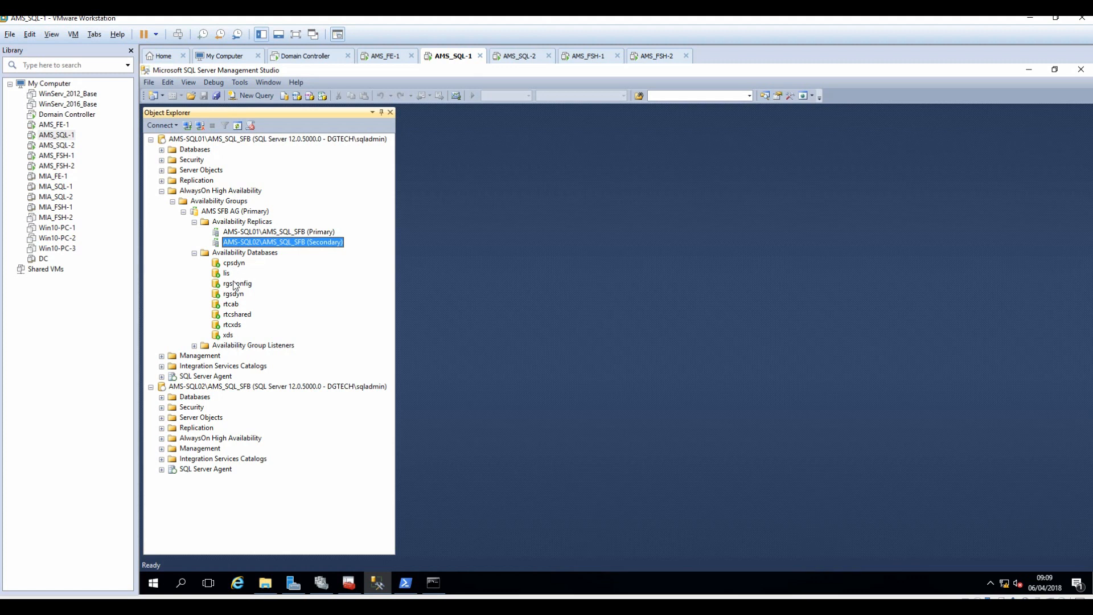
left_click(194, 346)
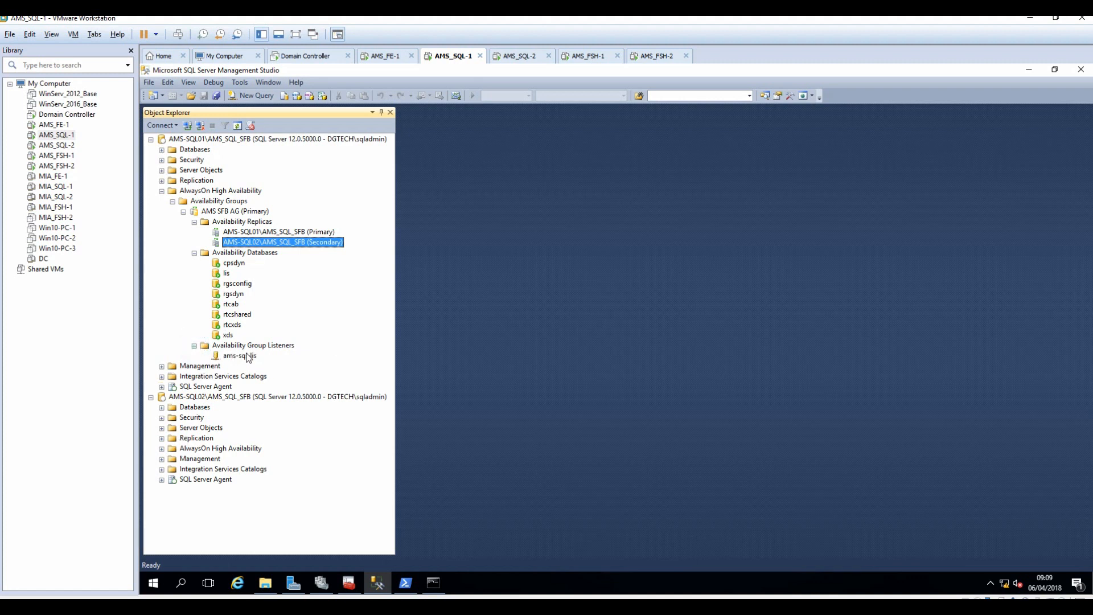
left_click(239, 356)
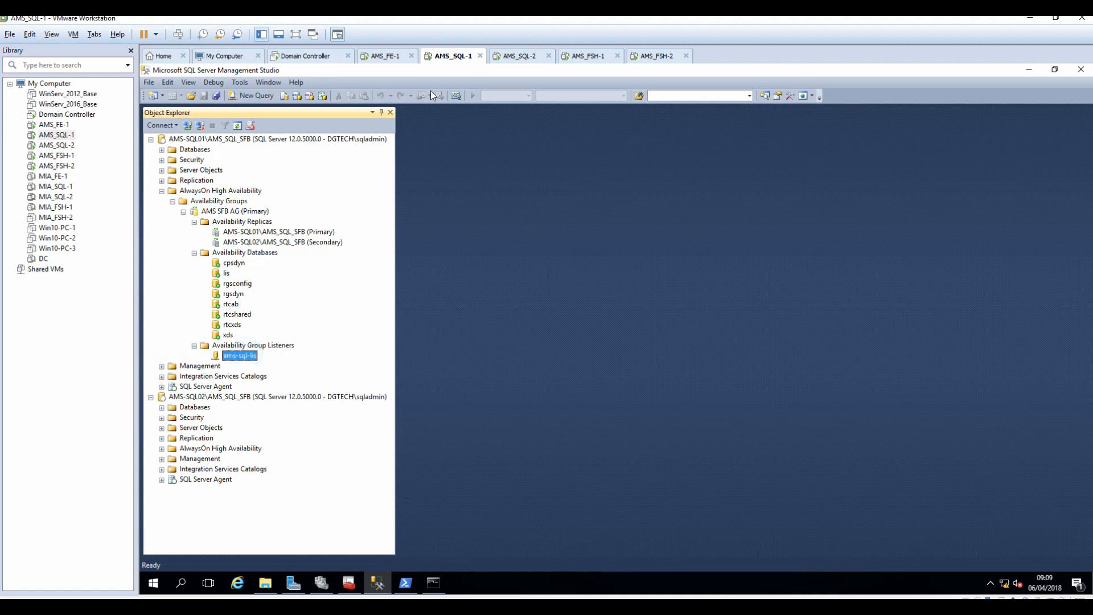
left_click(385, 56)
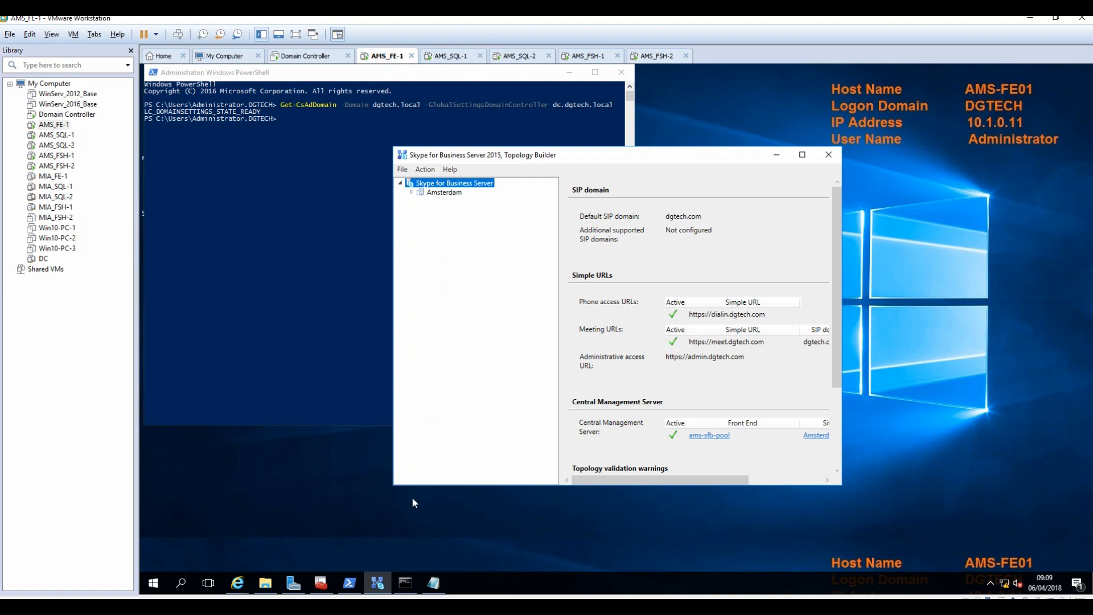
Ping ams-sql-lis.dgtech.local from the AMS_FE-1 command prompt, expecting replies from 10.1.0.82.
left_click(405, 583)
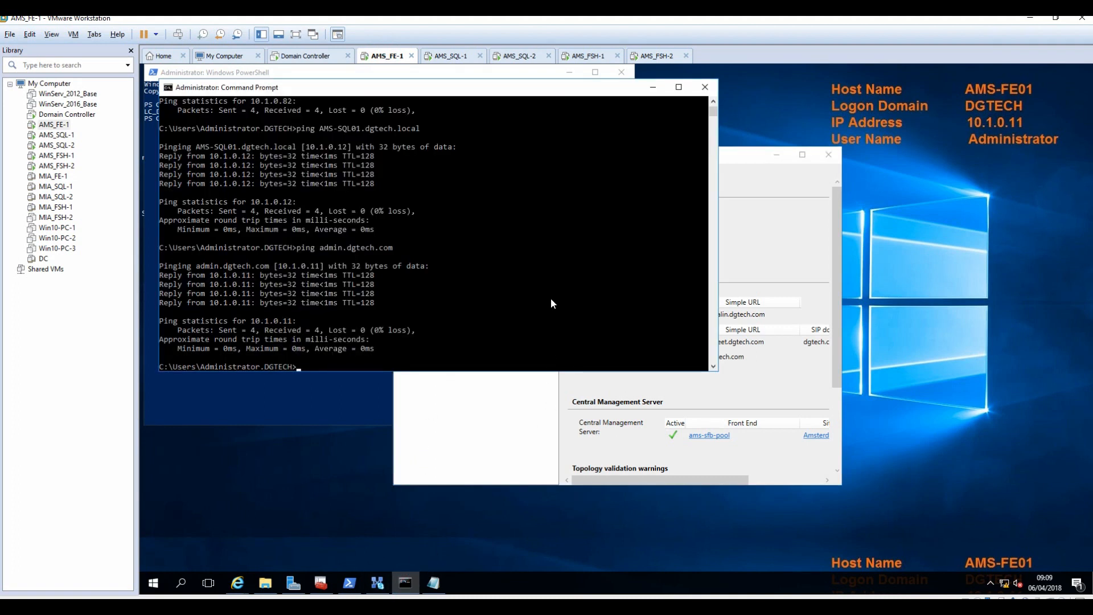
type("ping ams-sql-lis.dgtech.local")
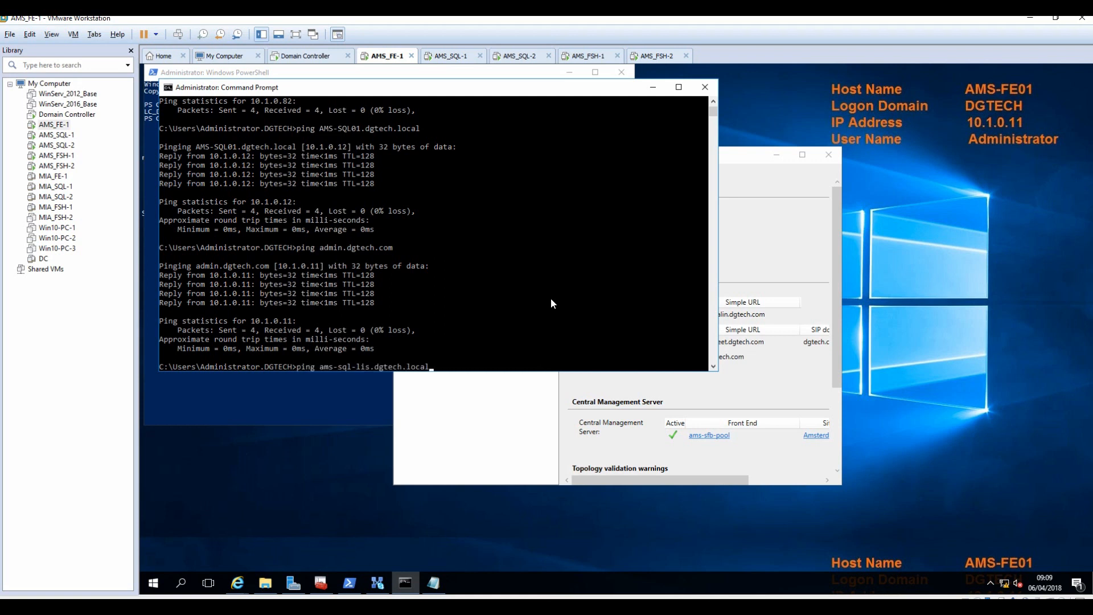
key("Return")
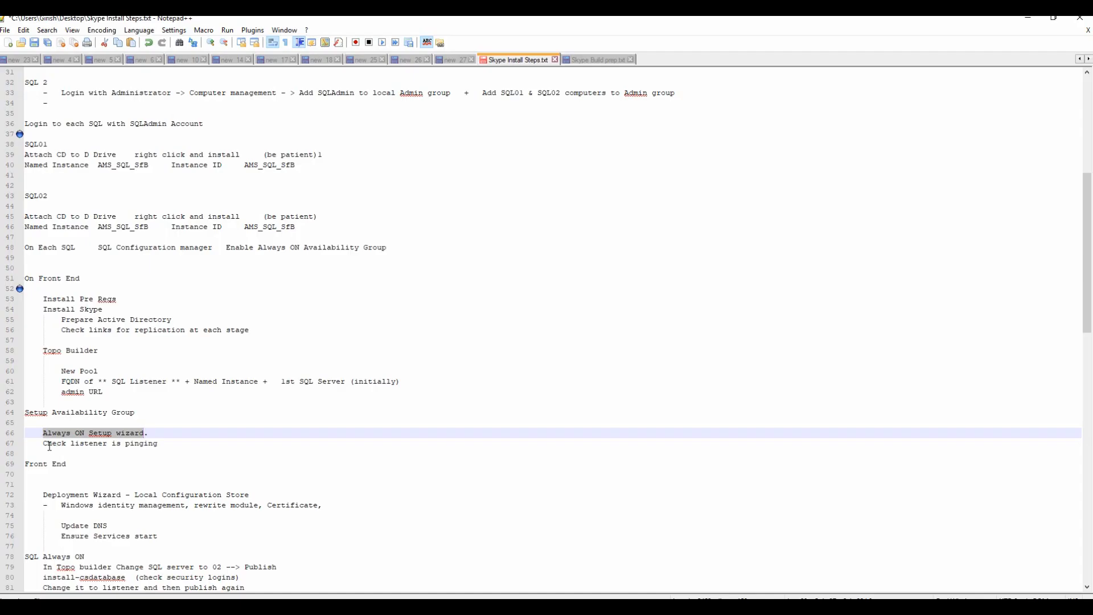
Review the Front End steps in Skype Install Steps.txt, then return to the AMS_FE-1 VM.
left_click_drag(44, 443, 162, 444)
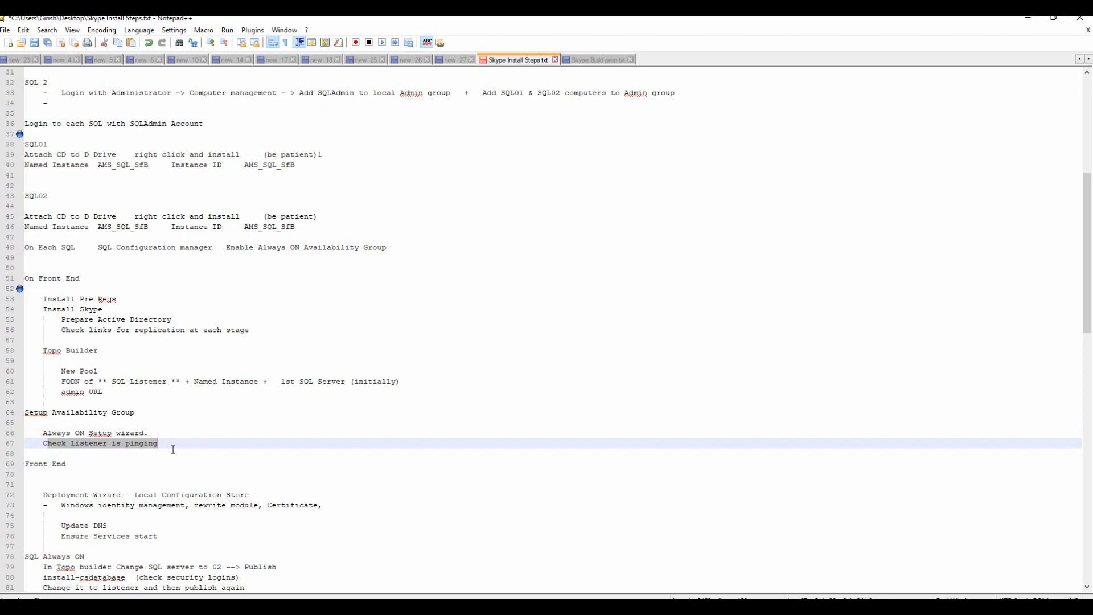
scroll(174, 449, "down", 3)
scroll(174, 449, "down", 2)
left_click_drag(24, 311, 364, 359)
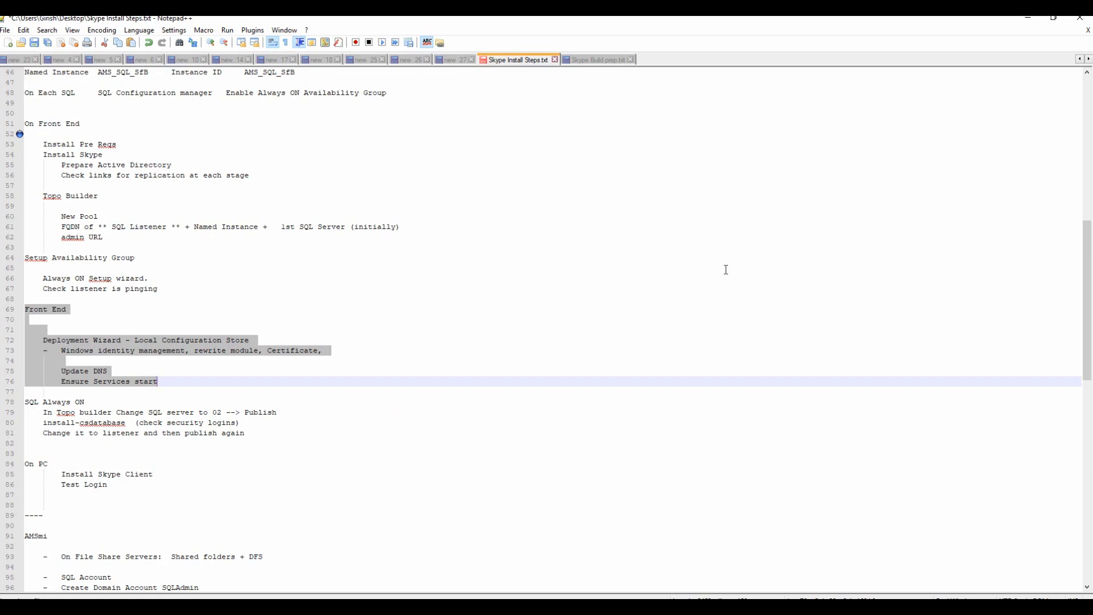
left_click(1032, 19)
left_click(374, 58)
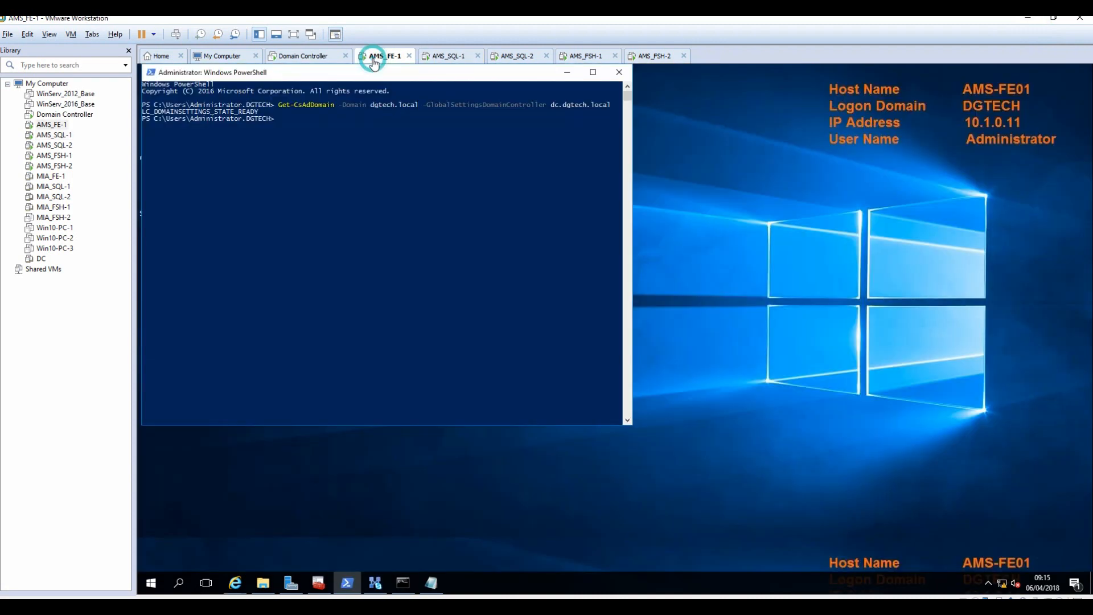
Close Topology Builder and open the Deployment Wizard's 'Install or Update Skype for Business Server System' page.
left_click_drag(508, 74, 636, 125)
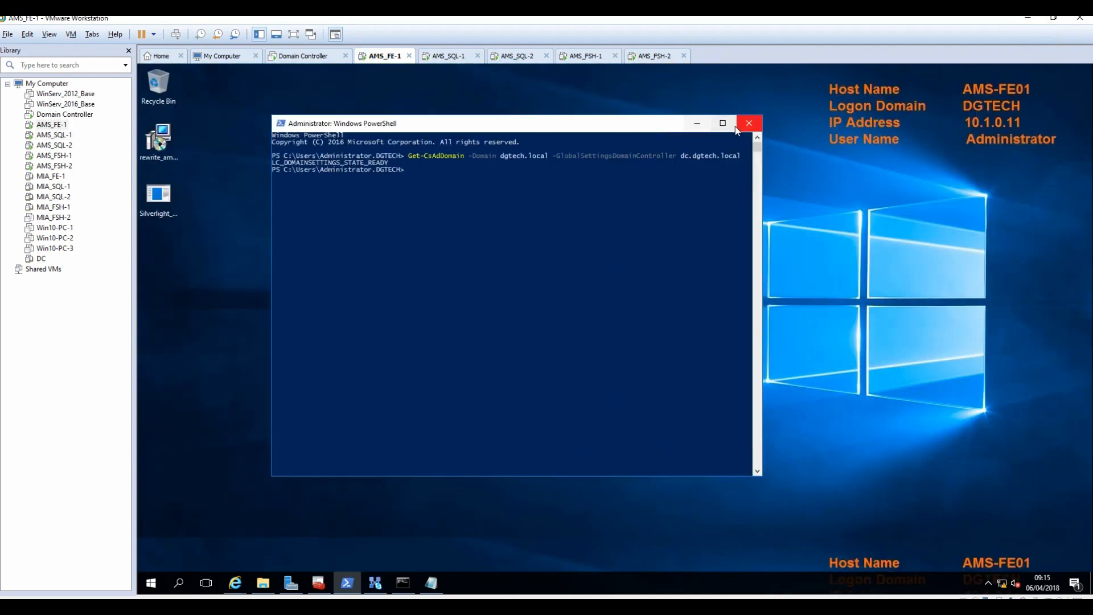
left_click(375, 582)
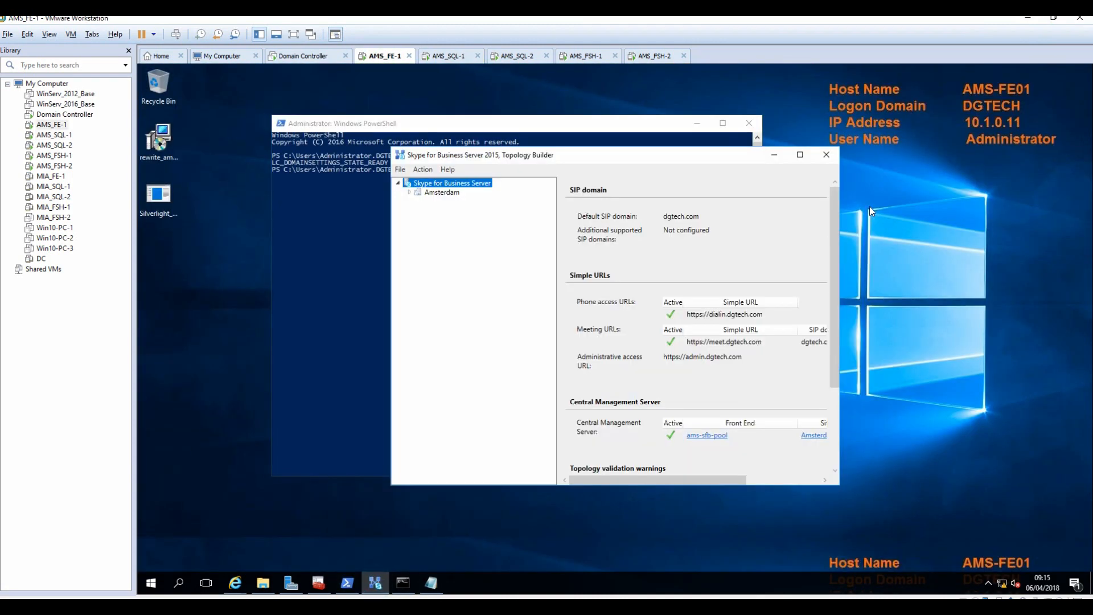
left_click(826, 157)
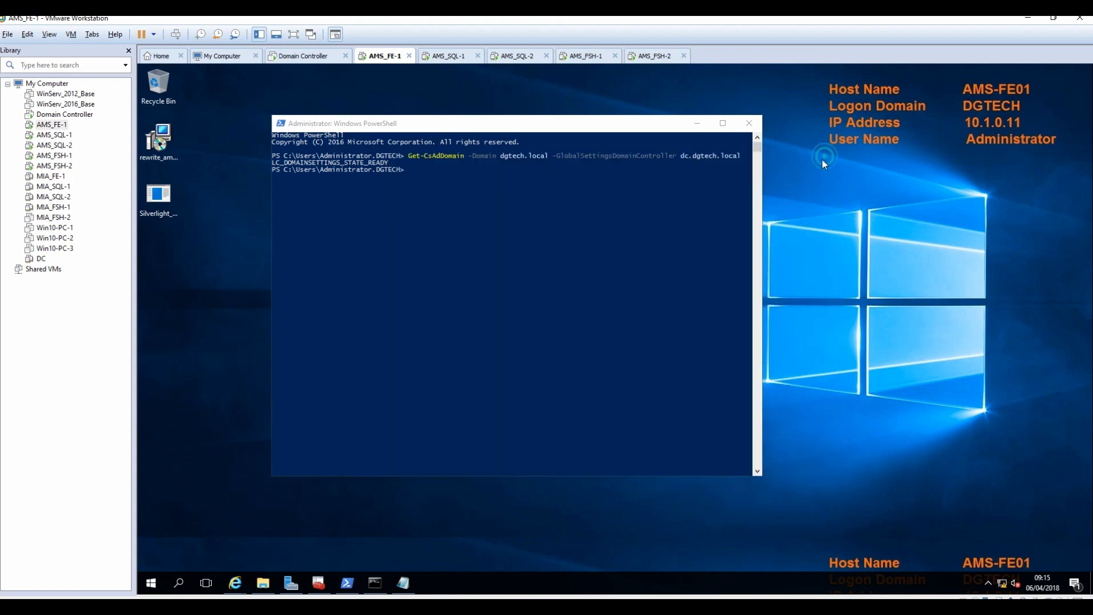
left_click(149, 584)
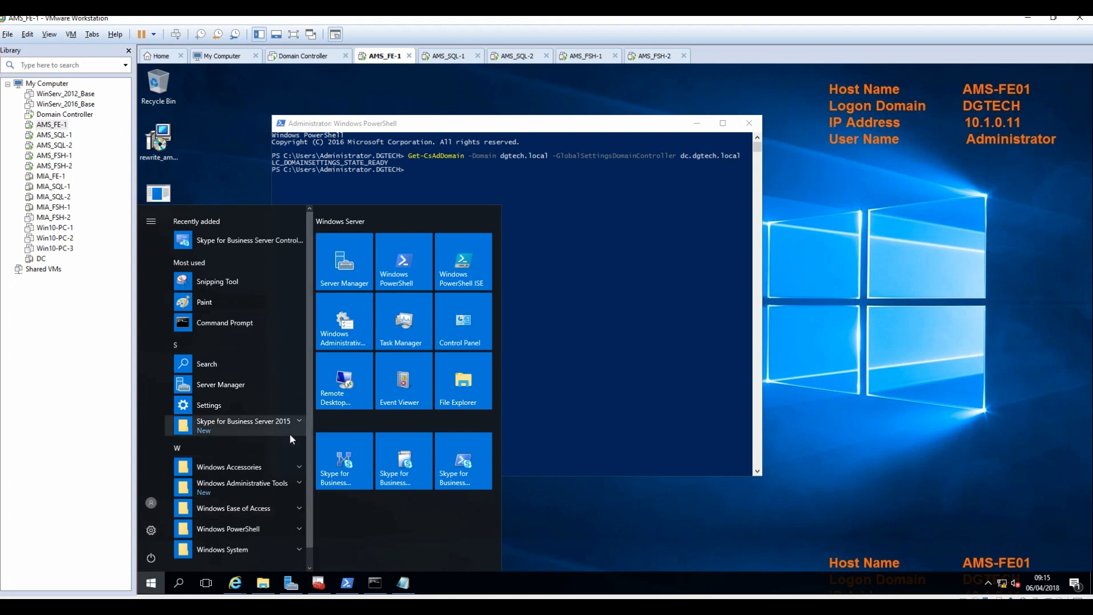
left_click(417, 470)
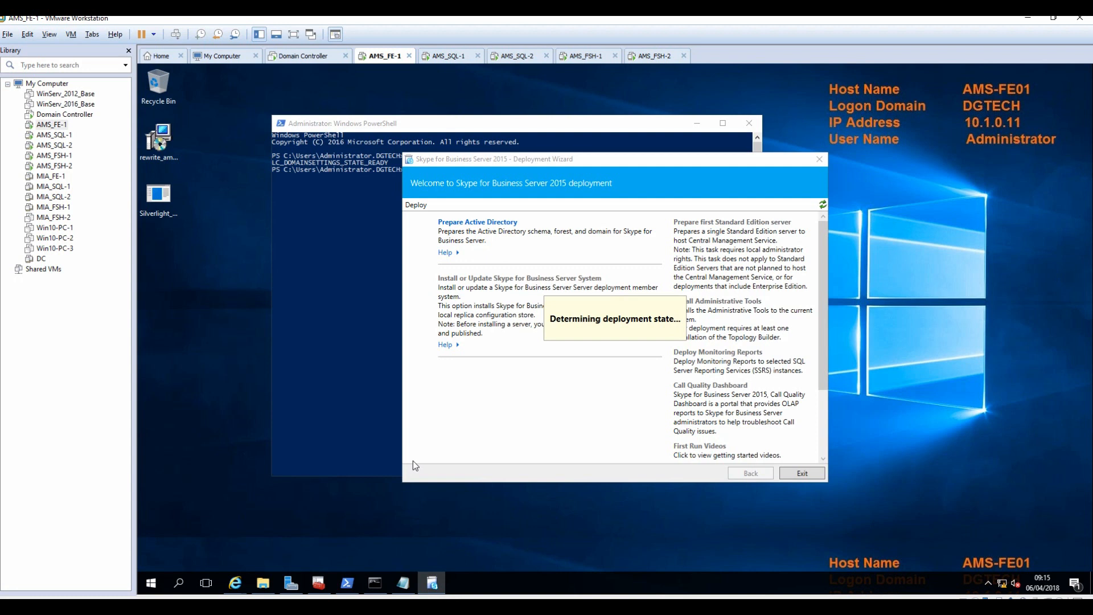
left_click(510, 279)
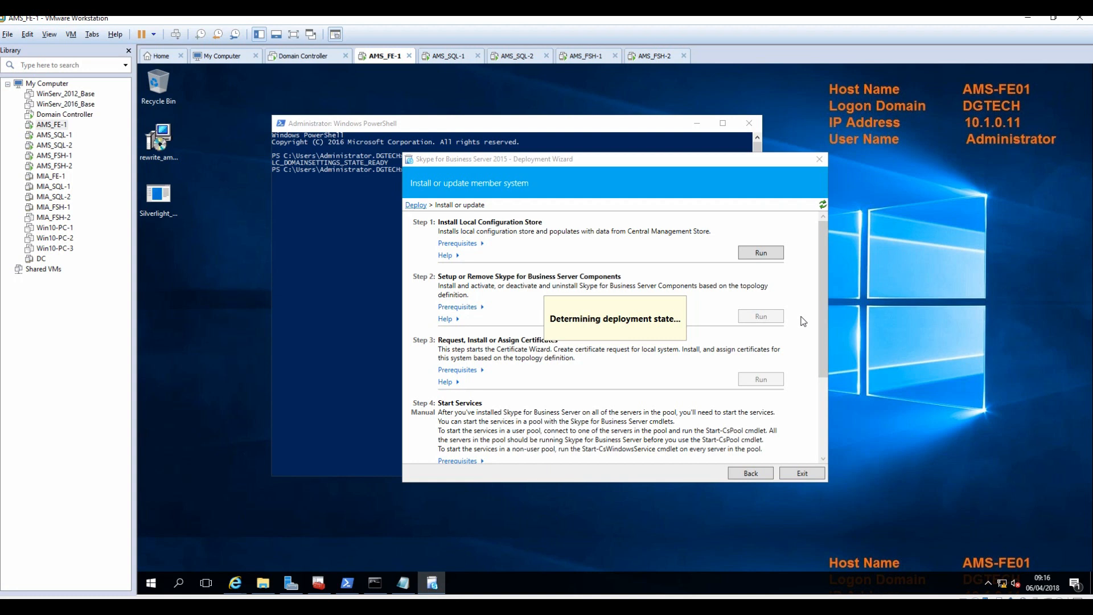
Run Step 1, installing the local configuration store directly from the Central Management store.
left_click(761, 254)
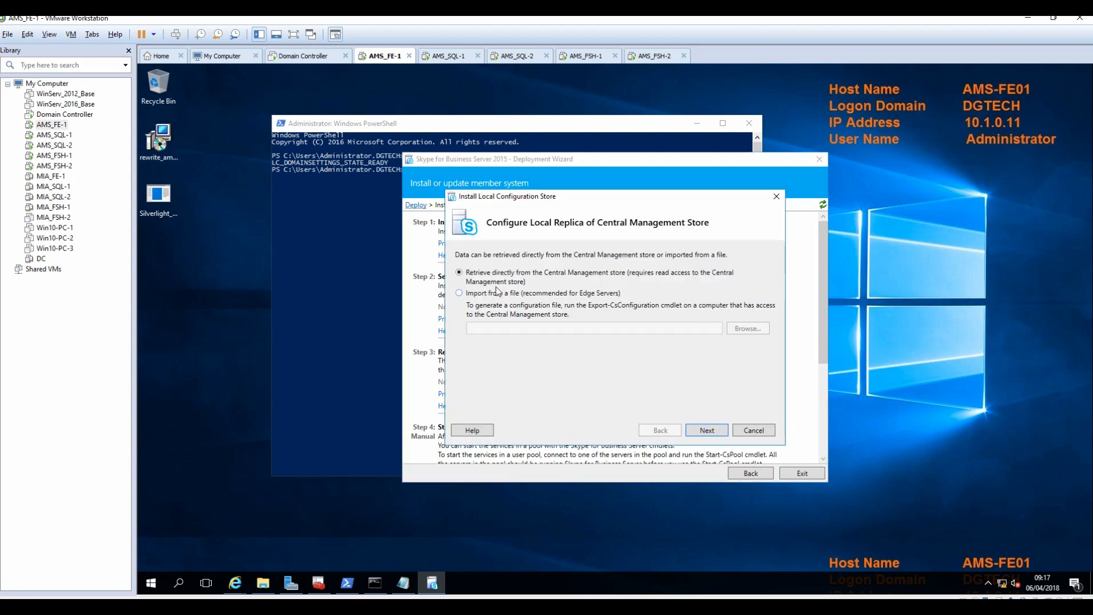
left_click(706, 431)
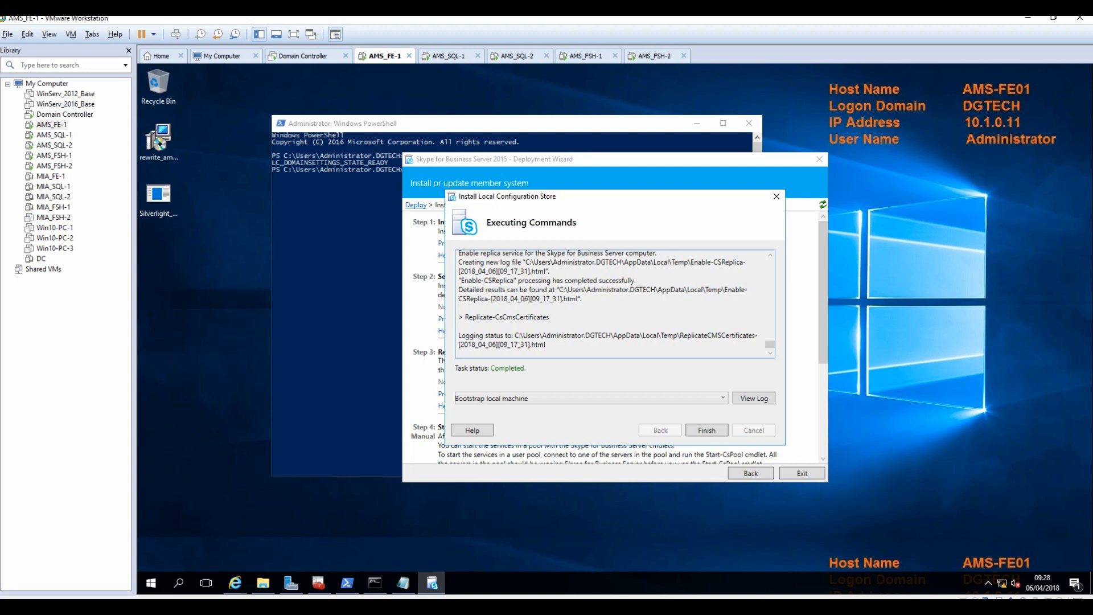
left_click(706, 431)
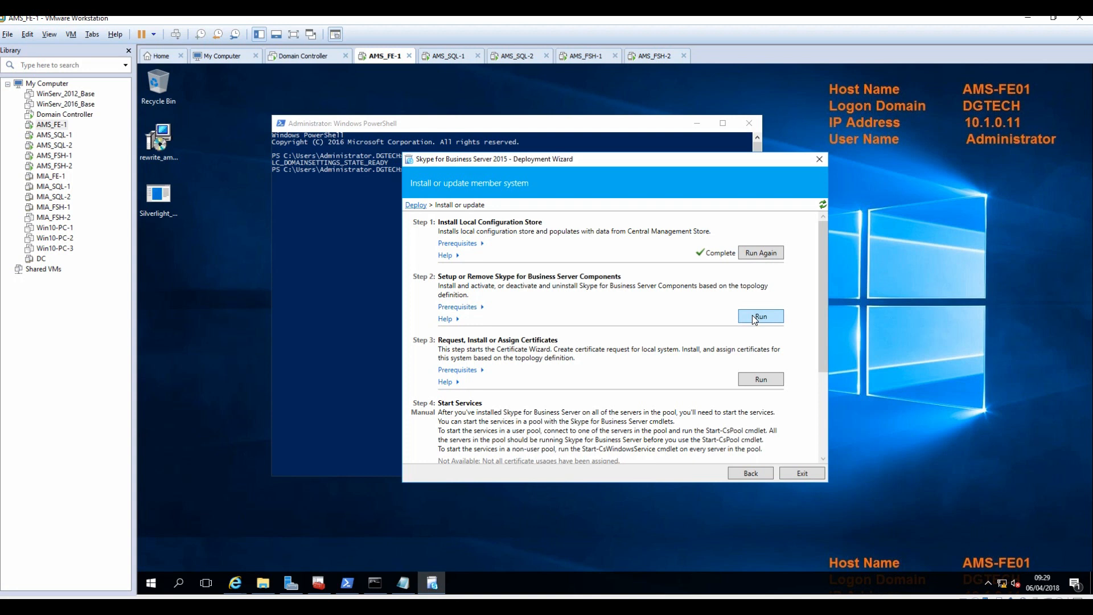
Run Step 2, hit the Media Foundation error, and start Add Roles and Features for AMS-FE01.
left_click(755, 318)
left_click(707, 431)
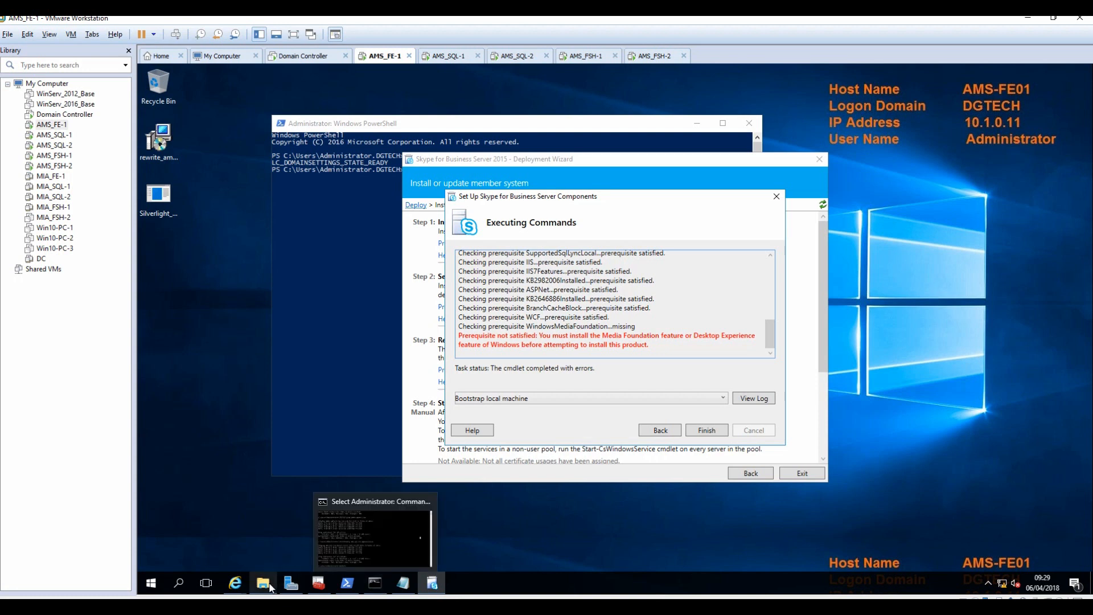
left_click(288, 587)
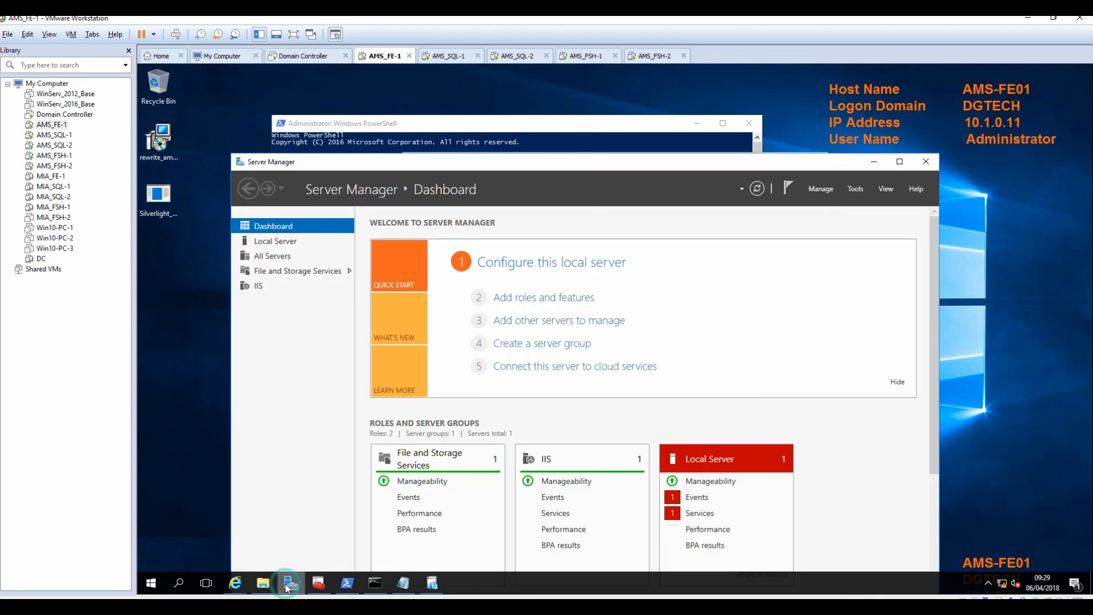
left_click(565, 302)
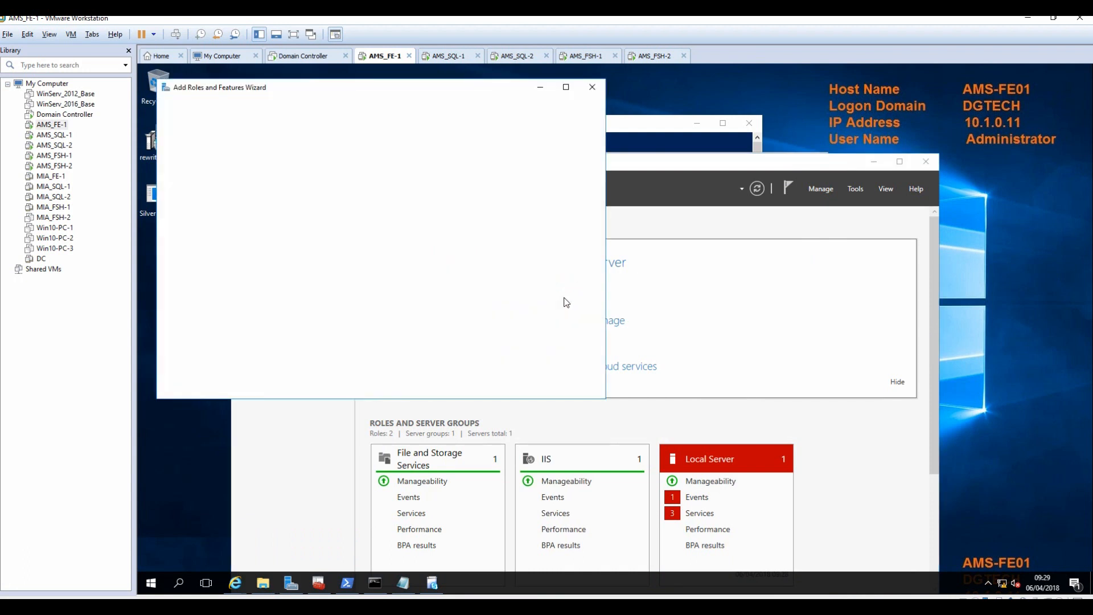
left_click(464, 387)
left_click(464, 387)
left_click(464, 388)
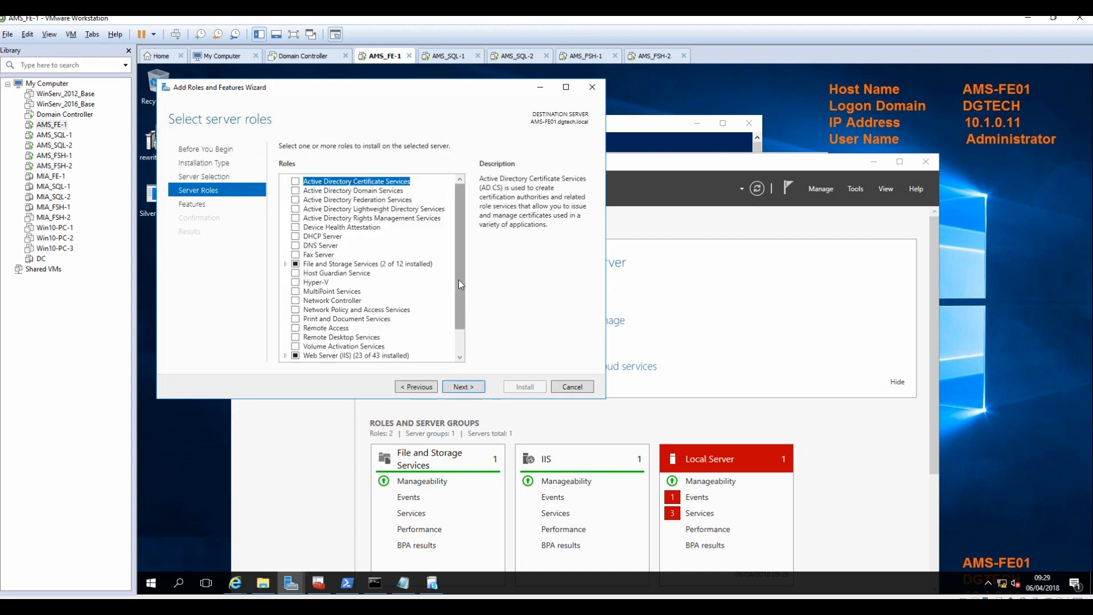
left_click_drag(459, 279, 464, 311)
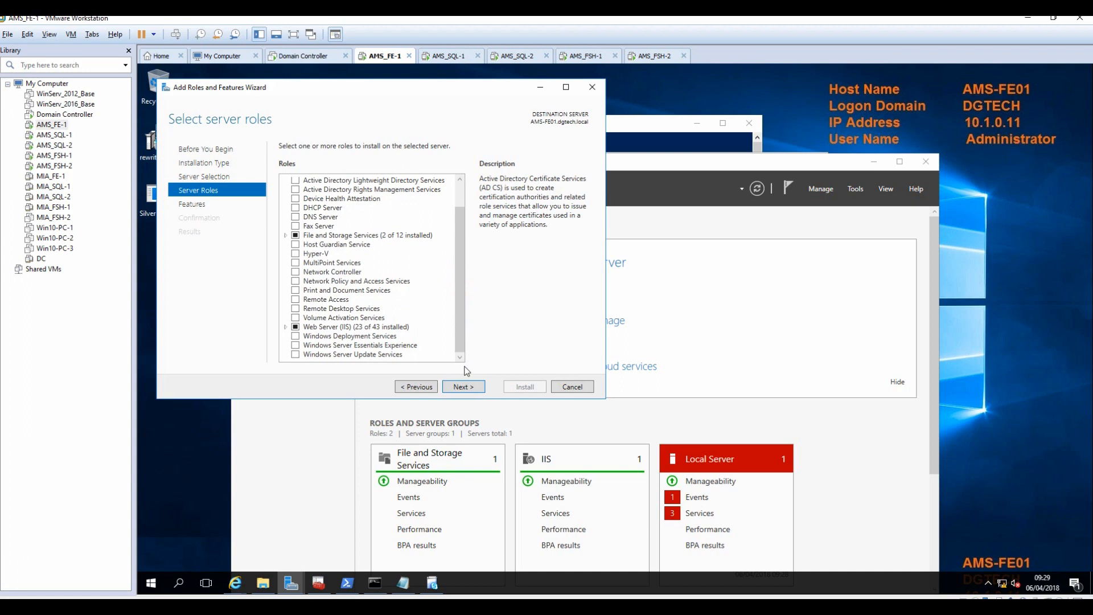
left_click(417, 387)
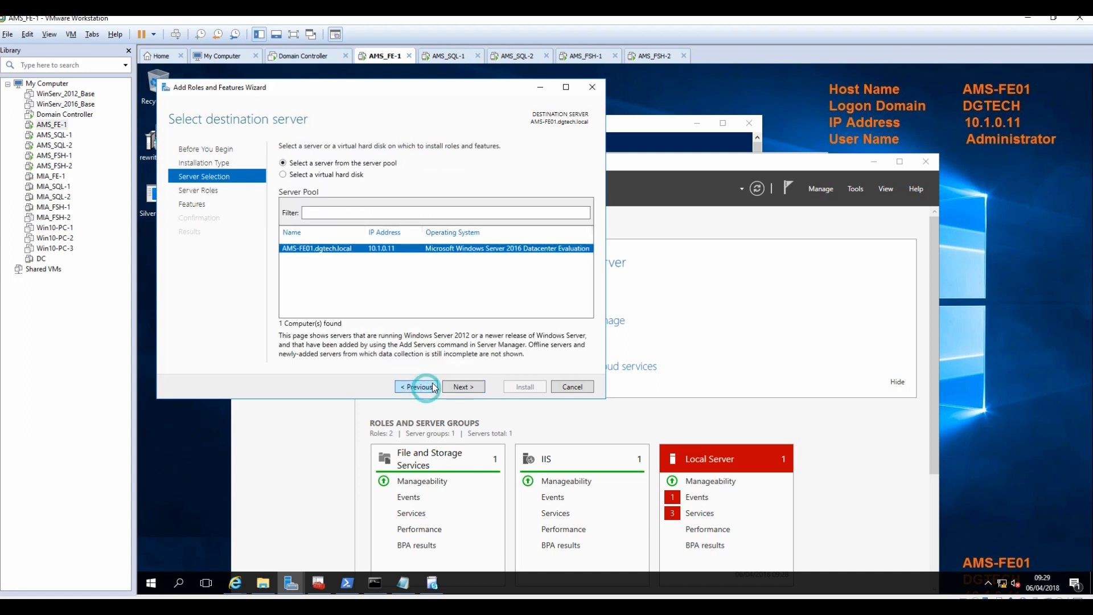
left_click(455, 387)
left_click(456, 387)
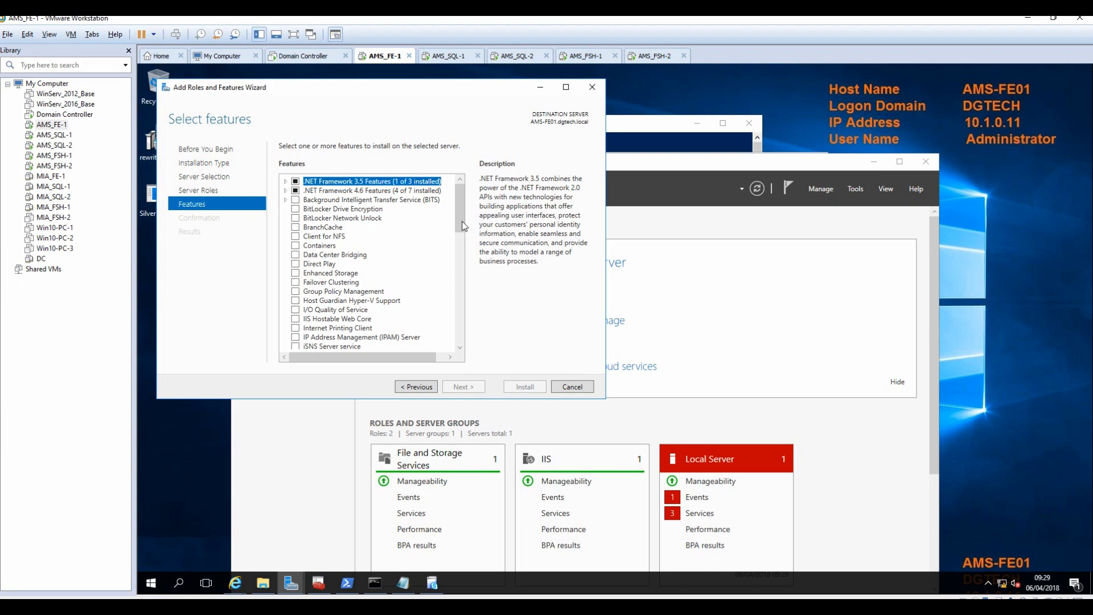
Select the Windows Identity Foundation 3.5 and Media Foundation features.
left_click_drag(462, 226, 472, 323)
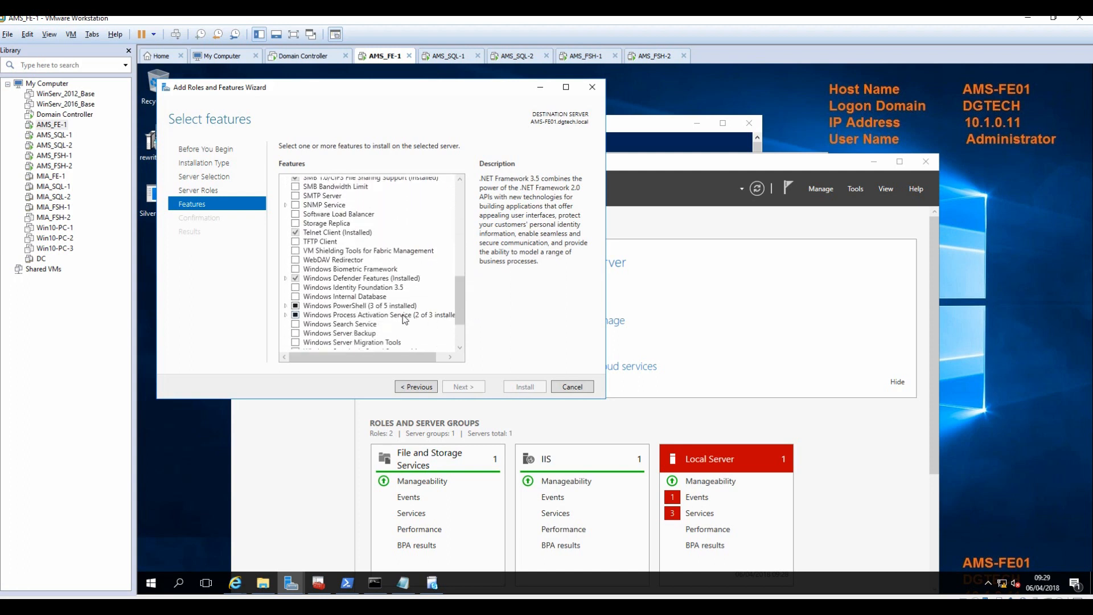
left_click(295, 287)
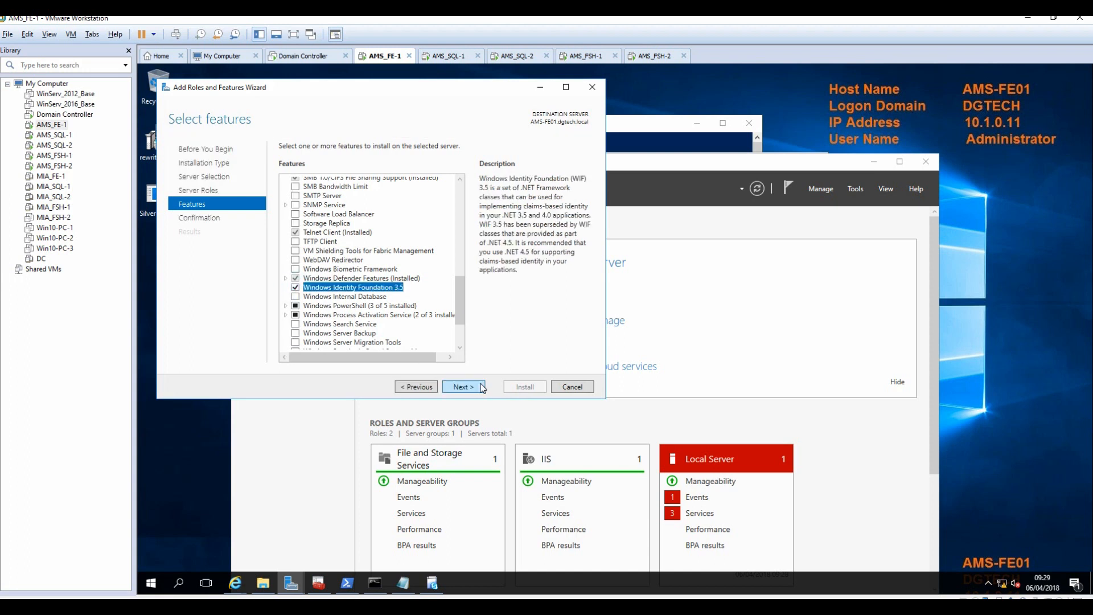
left_click(432, 583)
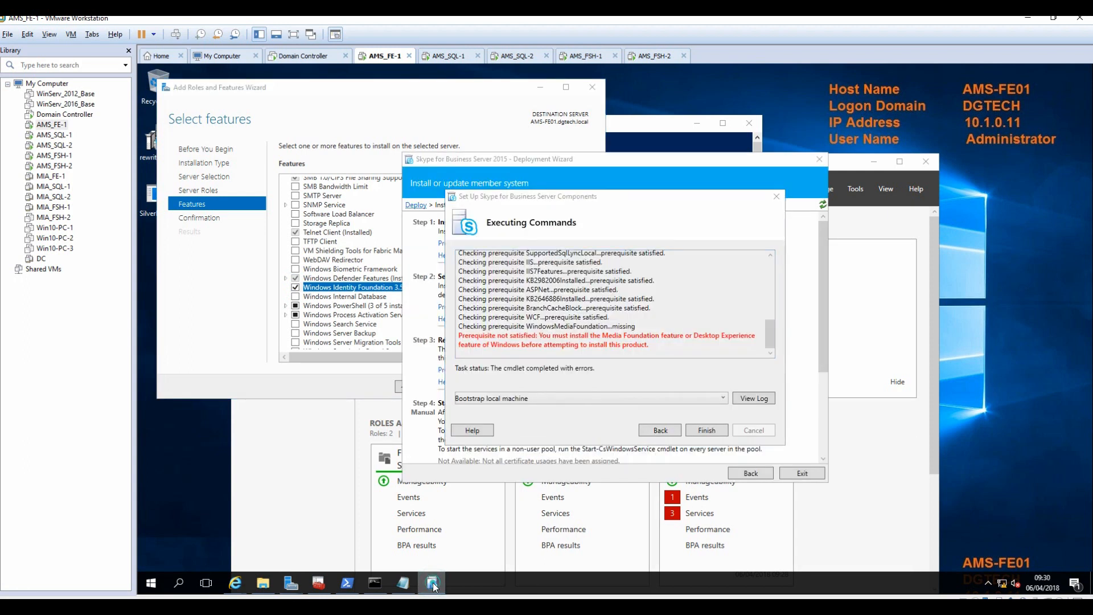
left_click(339, 386)
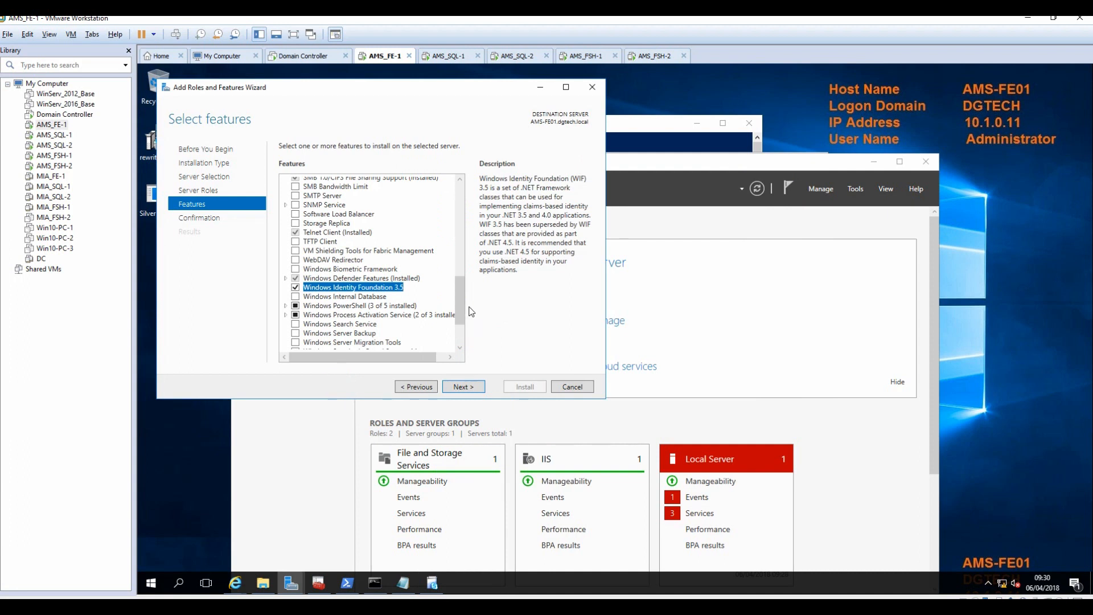
left_click_drag(462, 316, 467, 264)
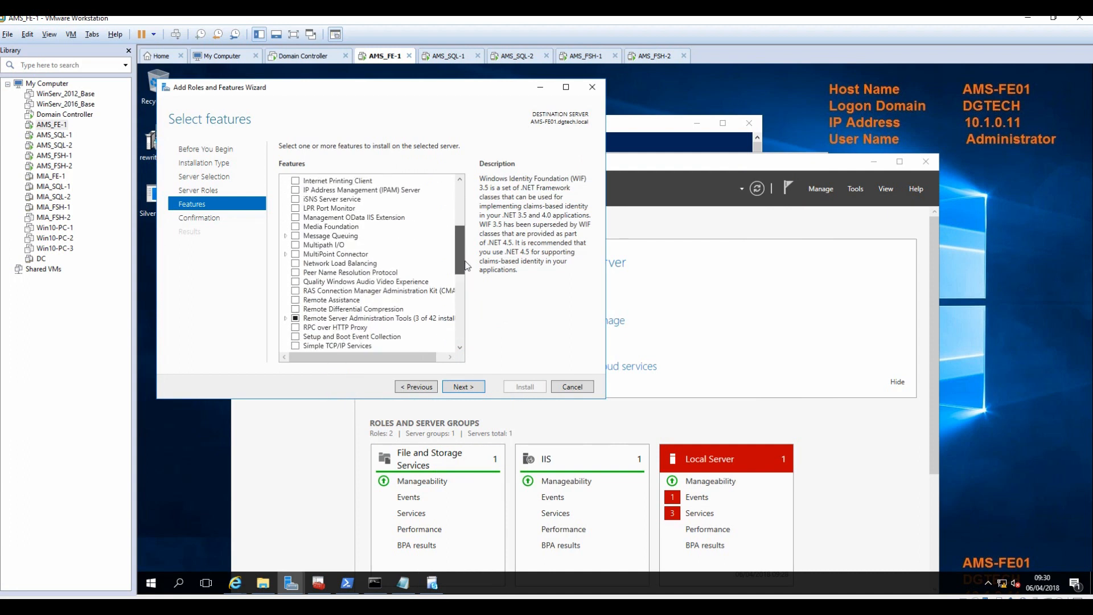
left_click(295, 226)
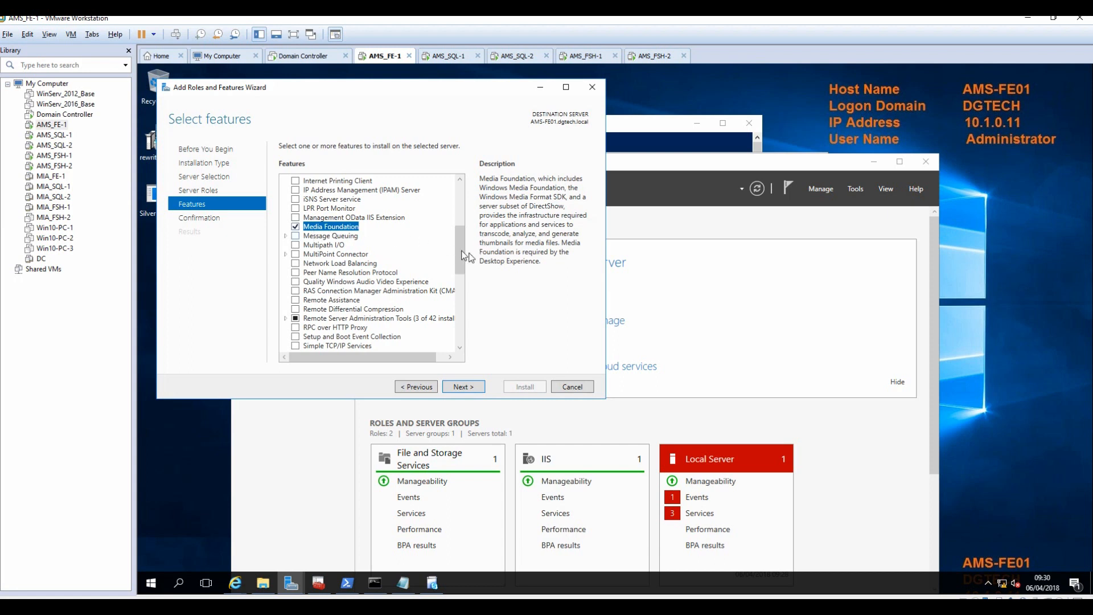
left_click_drag(461, 257, 464, 338)
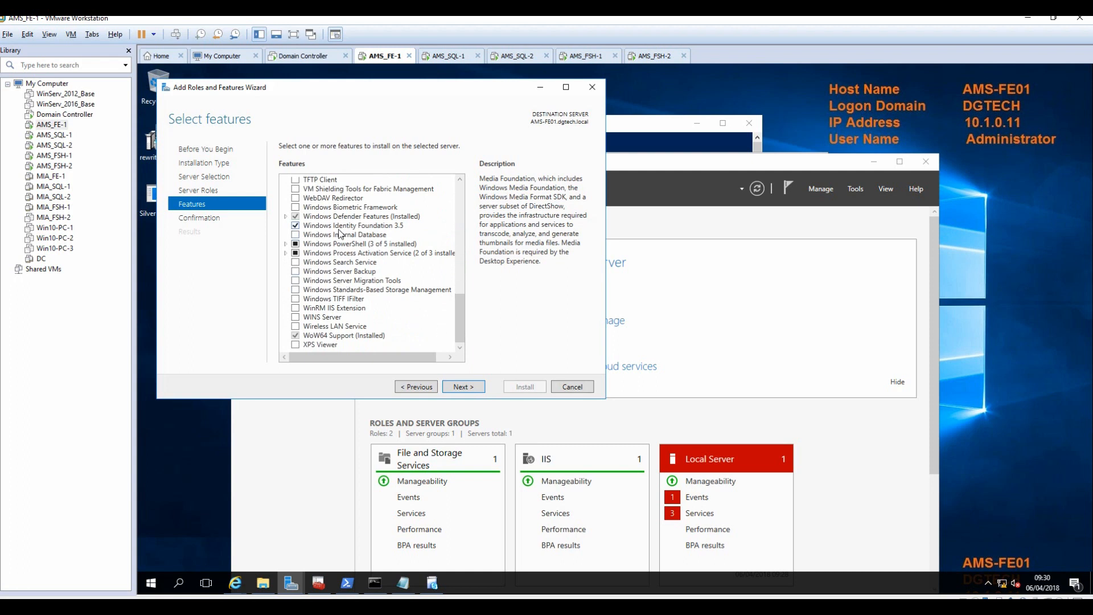
Set the alternate source path to d:\sources\sxs and install the features.
left_click(462, 389)
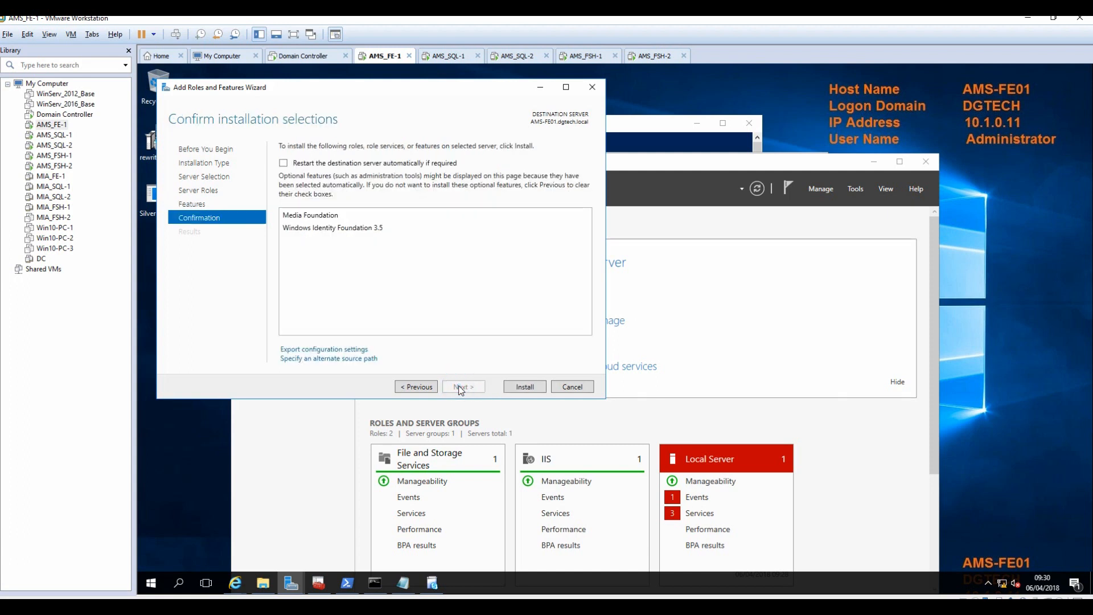
left_click(341, 359)
left_click(337, 349)
type("d:\\")
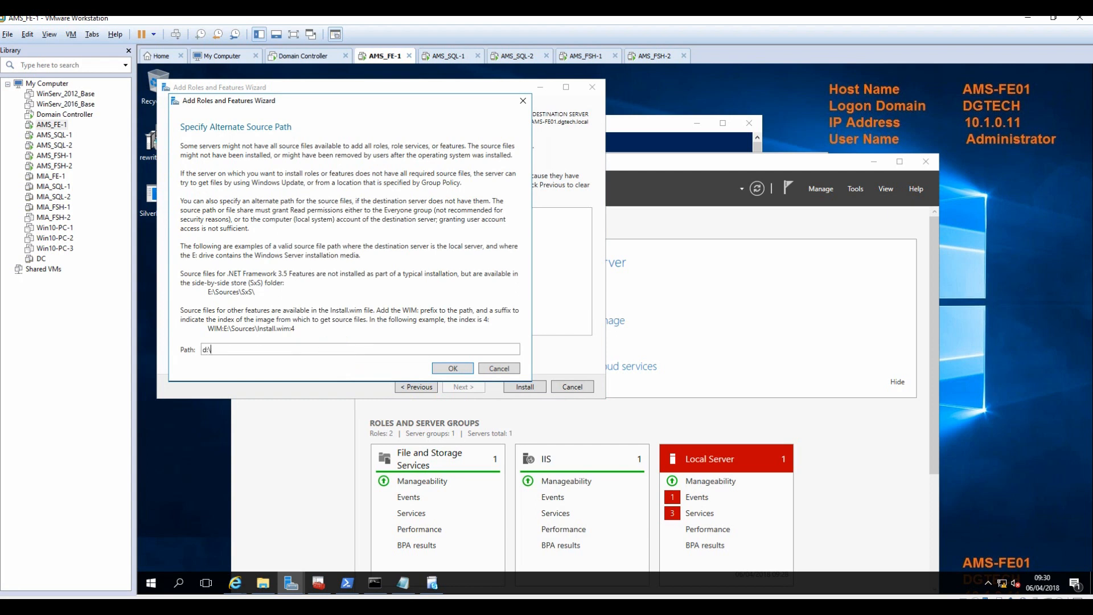
type("sources\\sxs")
left_click(455, 369)
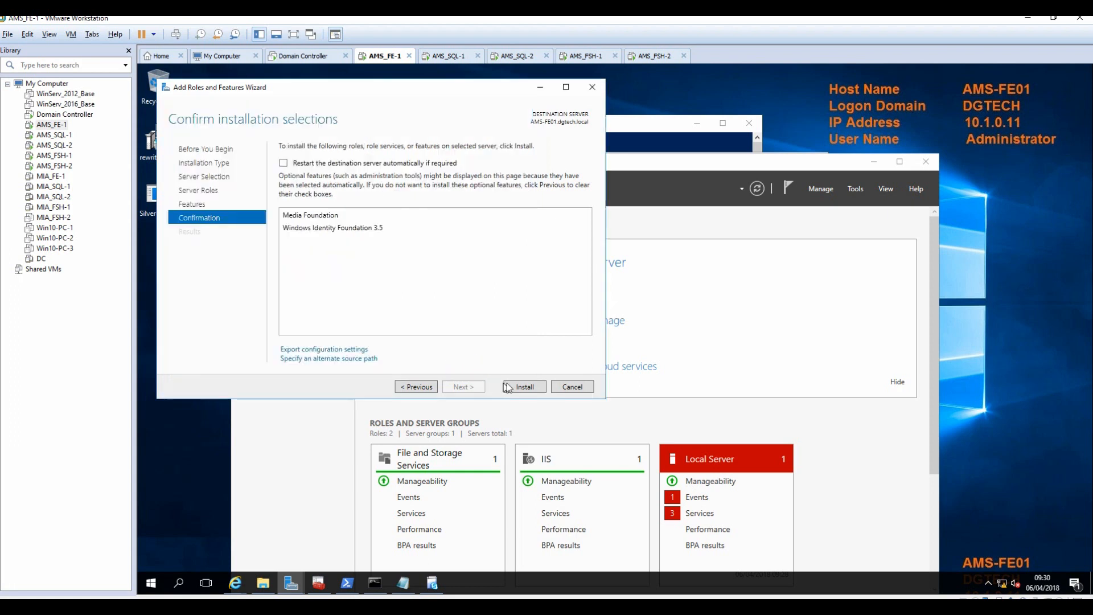
left_click(531, 385)
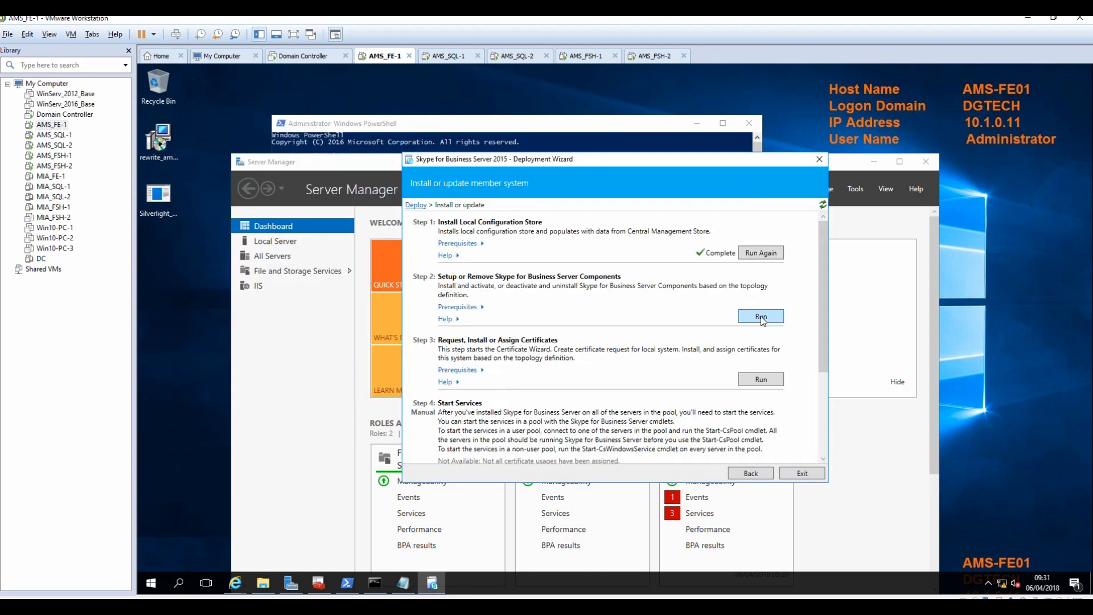
After Step 2 fails on RewriteModule, install IIS URL Rewrite Module 2 from rewrite_amd64_en-US.
left_click(762, 318)
left_click(706, 429)
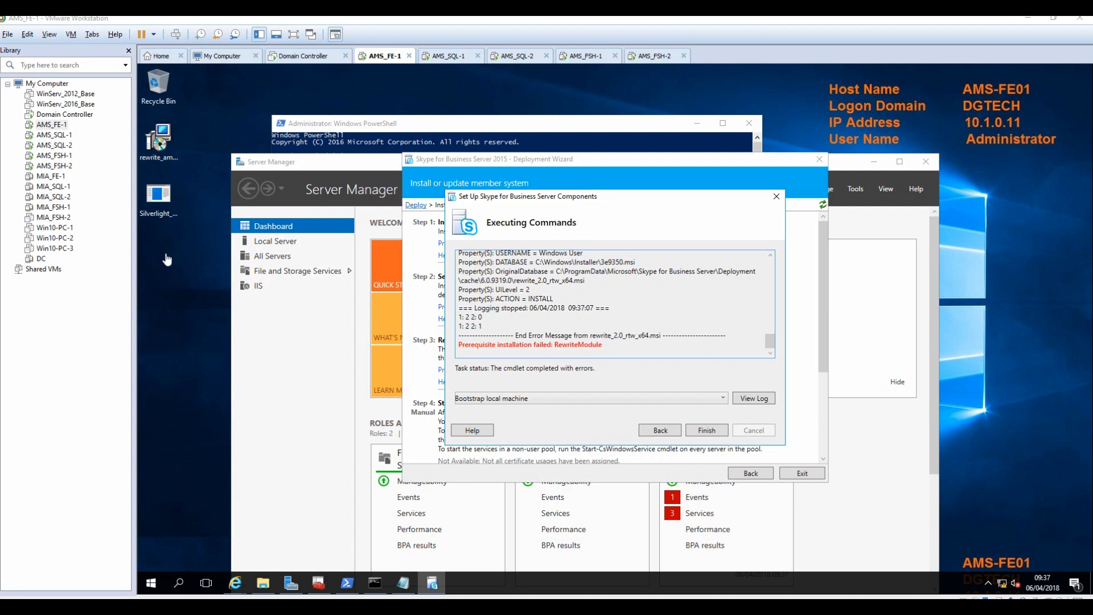
left_click(161, 141)
left_click(163, 144)
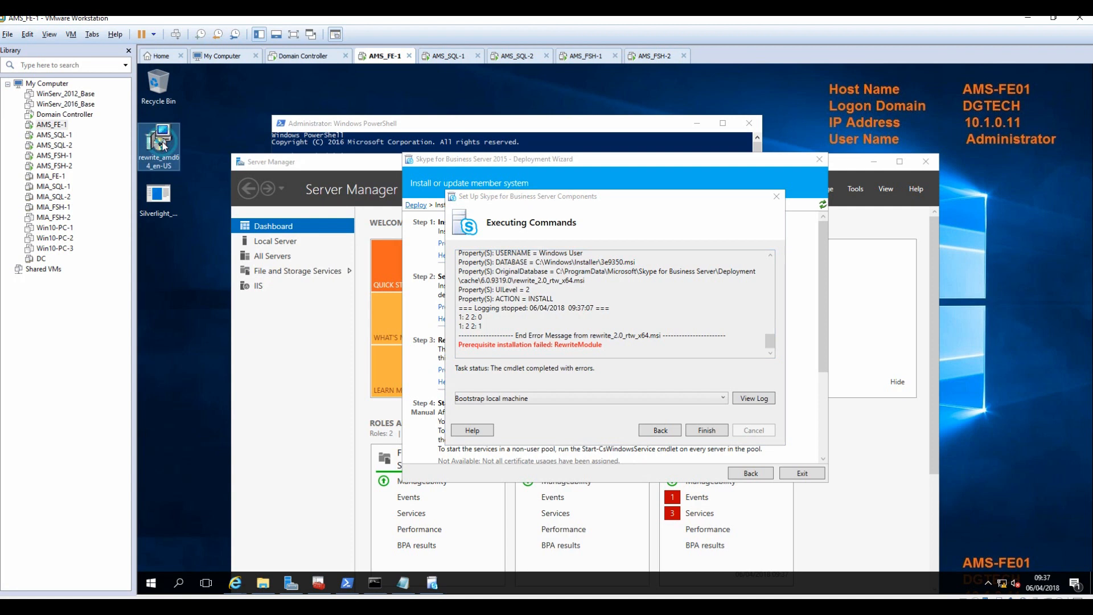
double_click(163, 145)
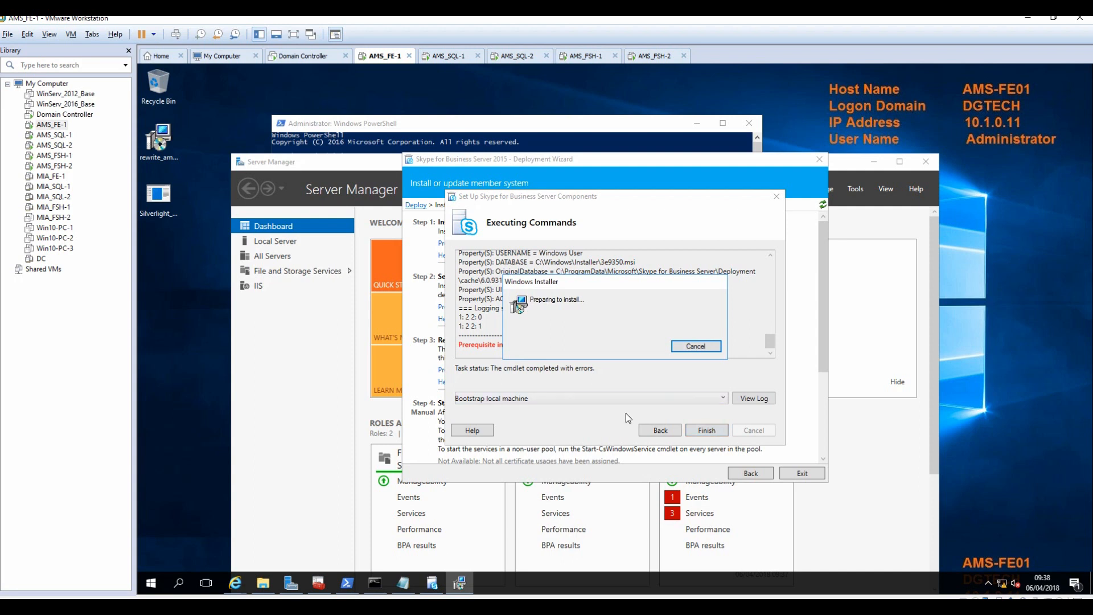
left_click(566, 383)
left_click(661, 412)
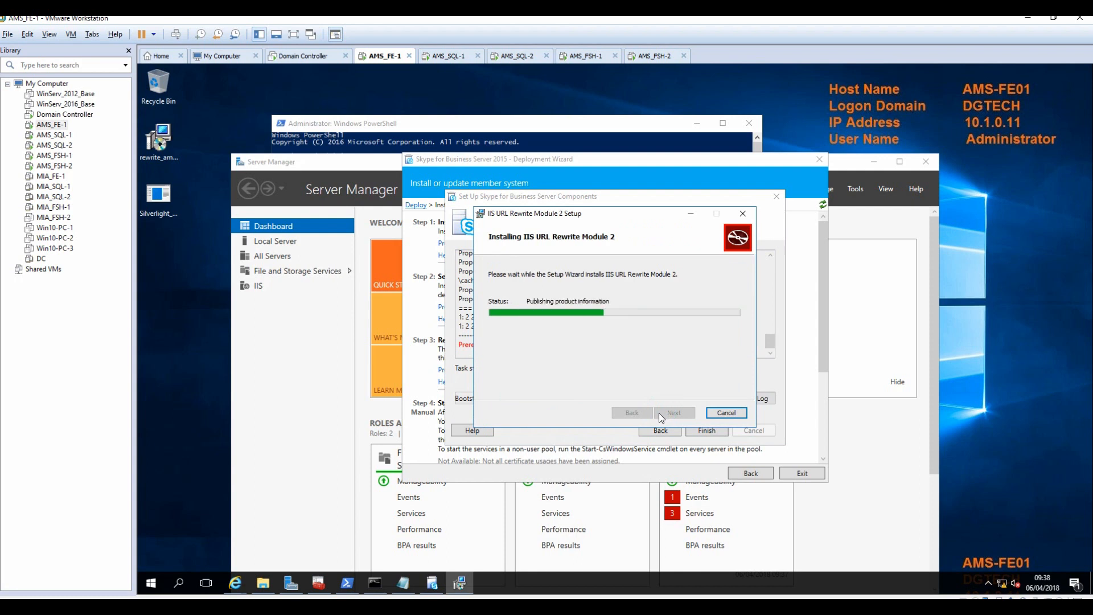
left_click(668, 414)
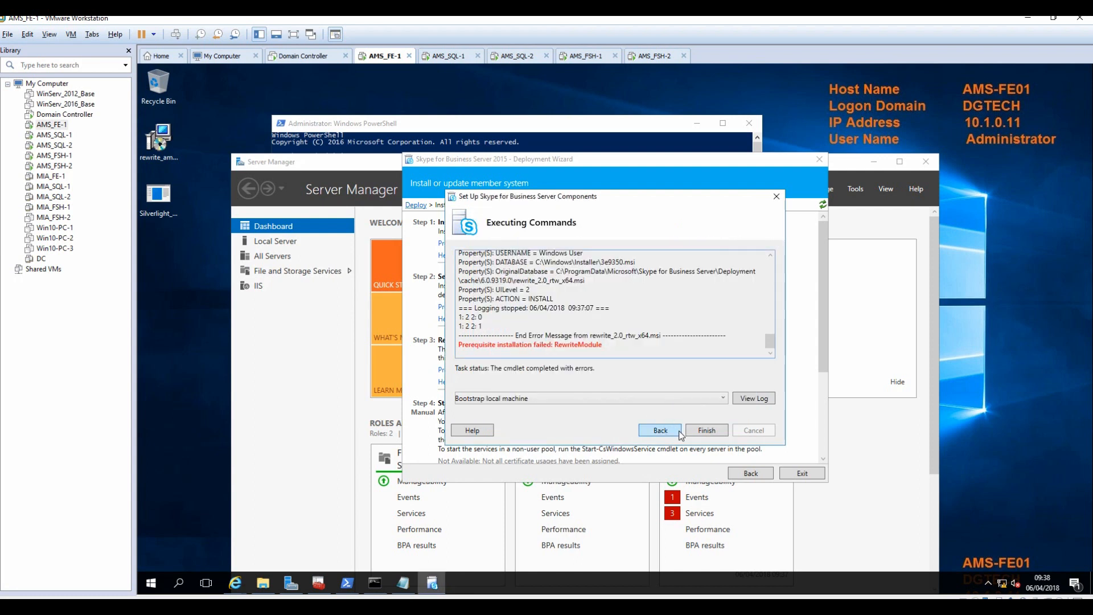
left_click(704, 431)
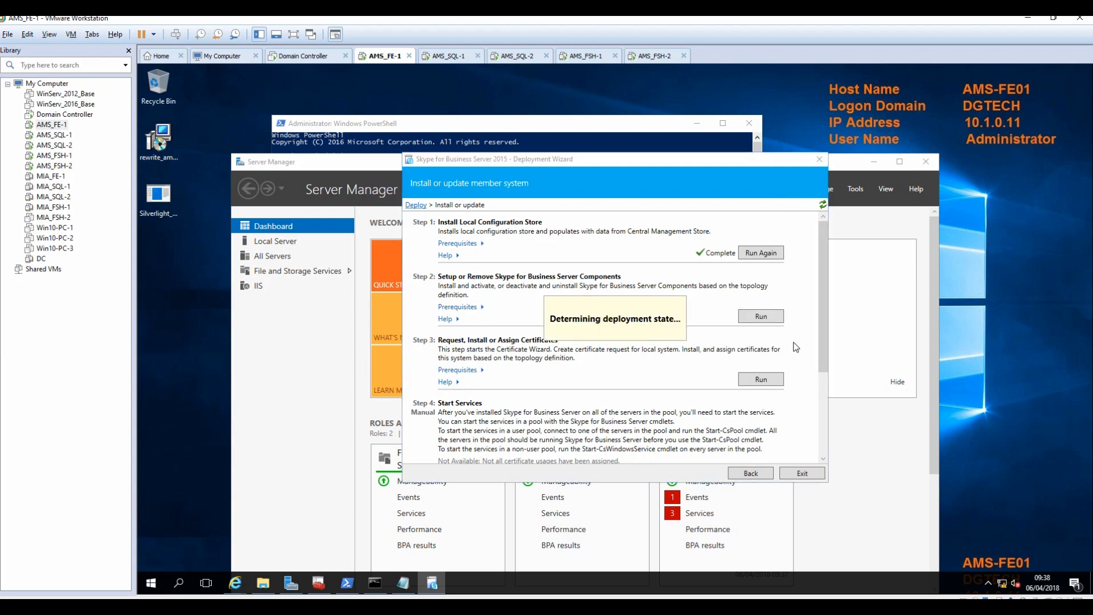
Rerun Step 2 component setup and finish it once the status shows Completed.
left_click(762, 316)
left_click(709, 431)
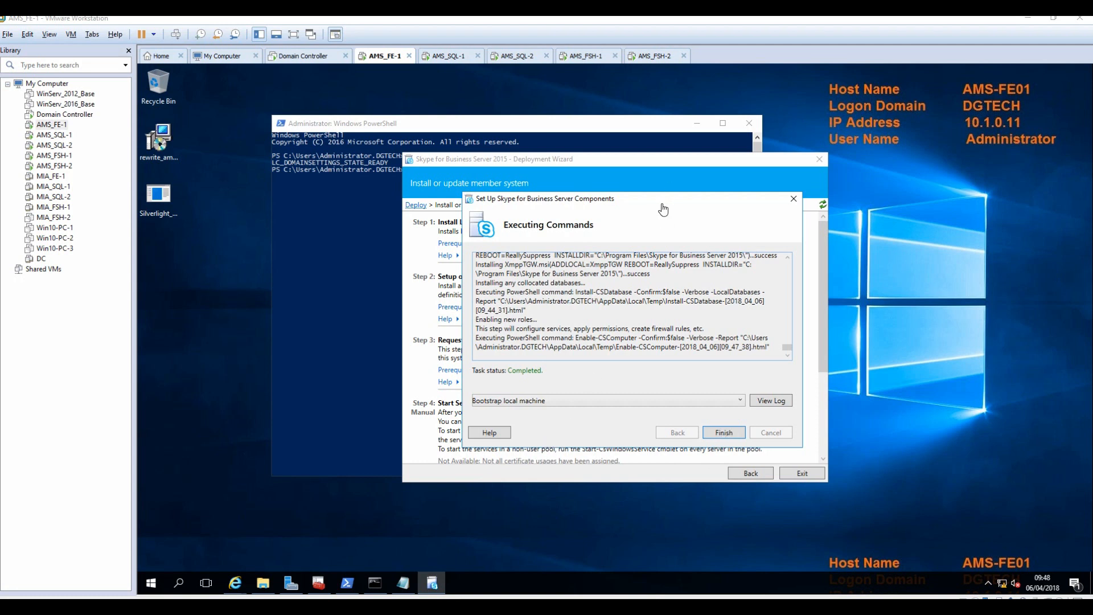
left_click(723, 434)
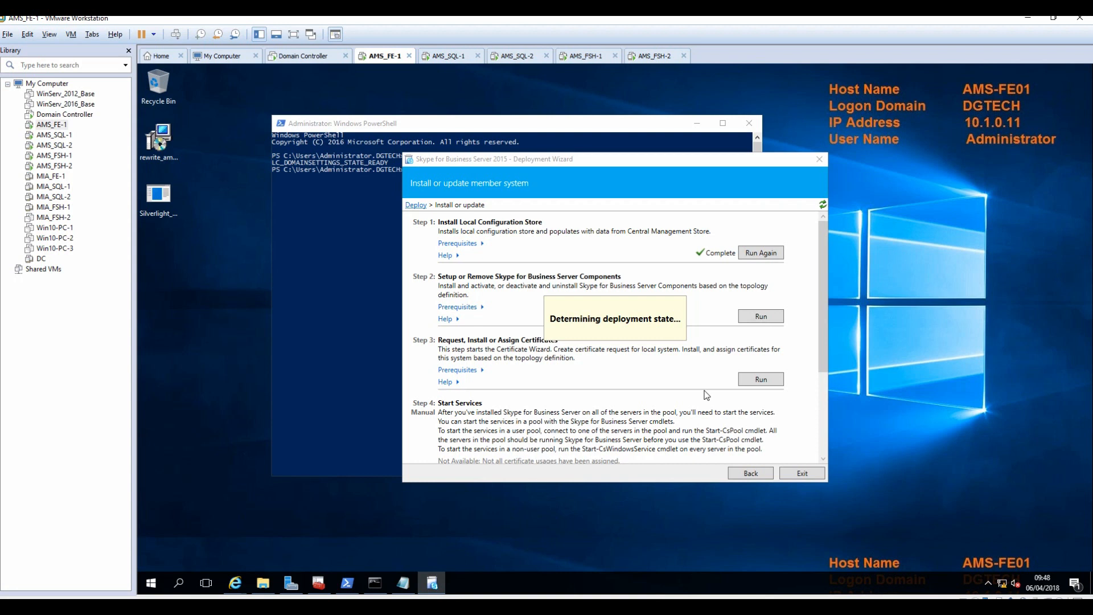
Request the default certificate with organization IT, OU IT, United Kingdom, Berkshire, Slough, and SIP domains.
left_click(761, 380)
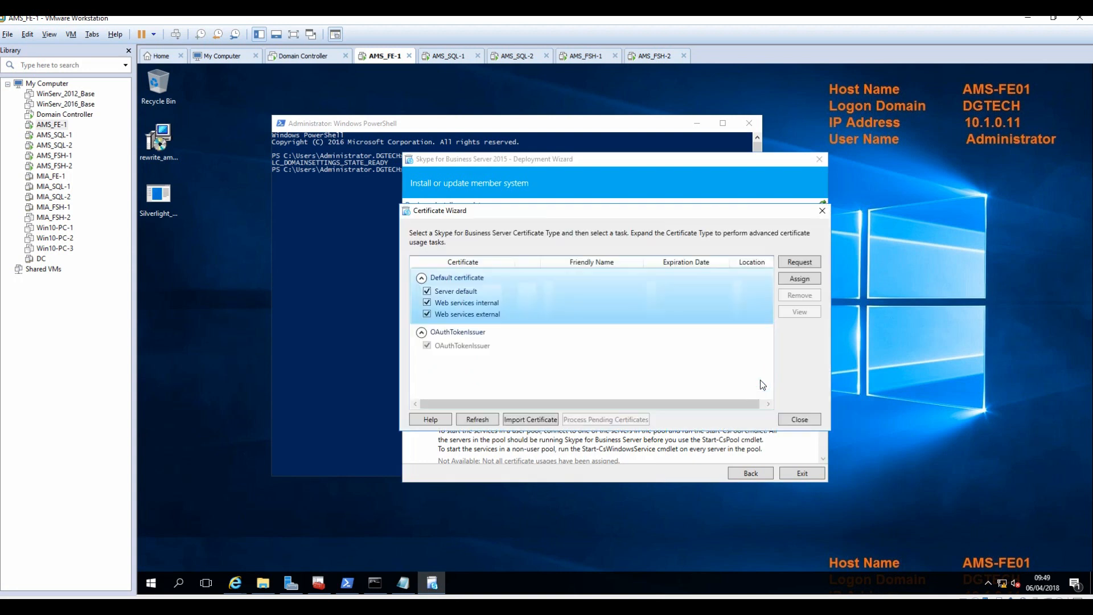
left_click(798, 262)
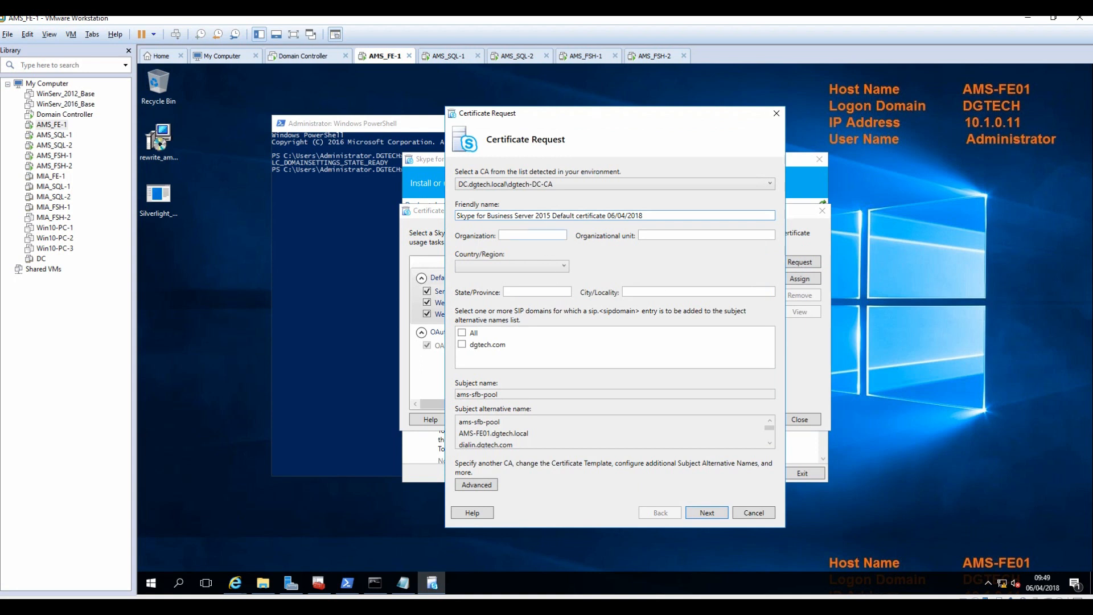
type("IT")
key("Tab")
type("IT")
key("Tab")
type("un")
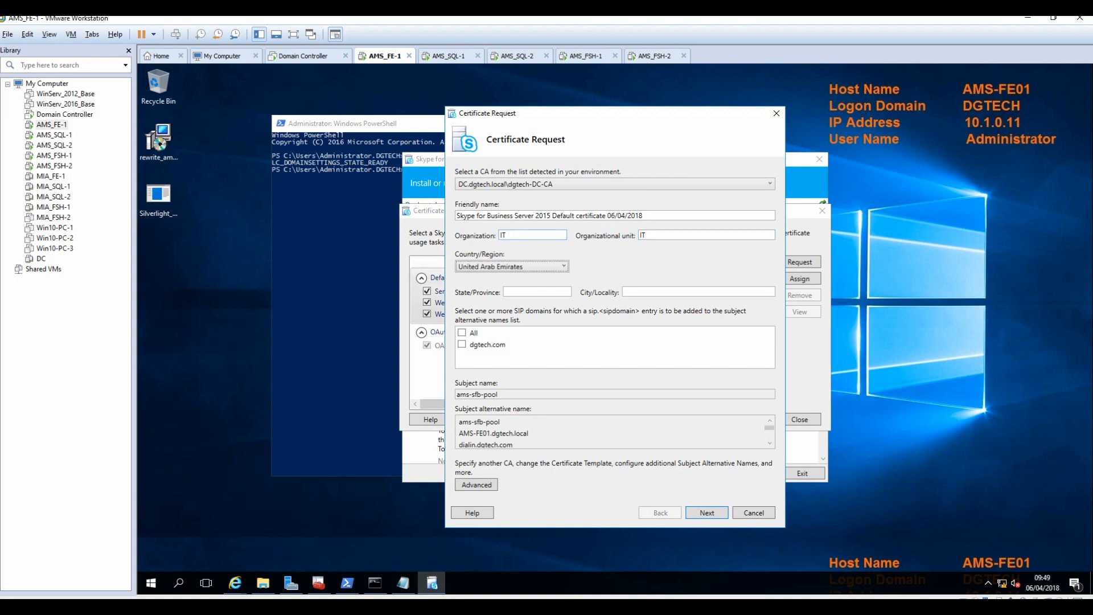
left_click(506, 266)
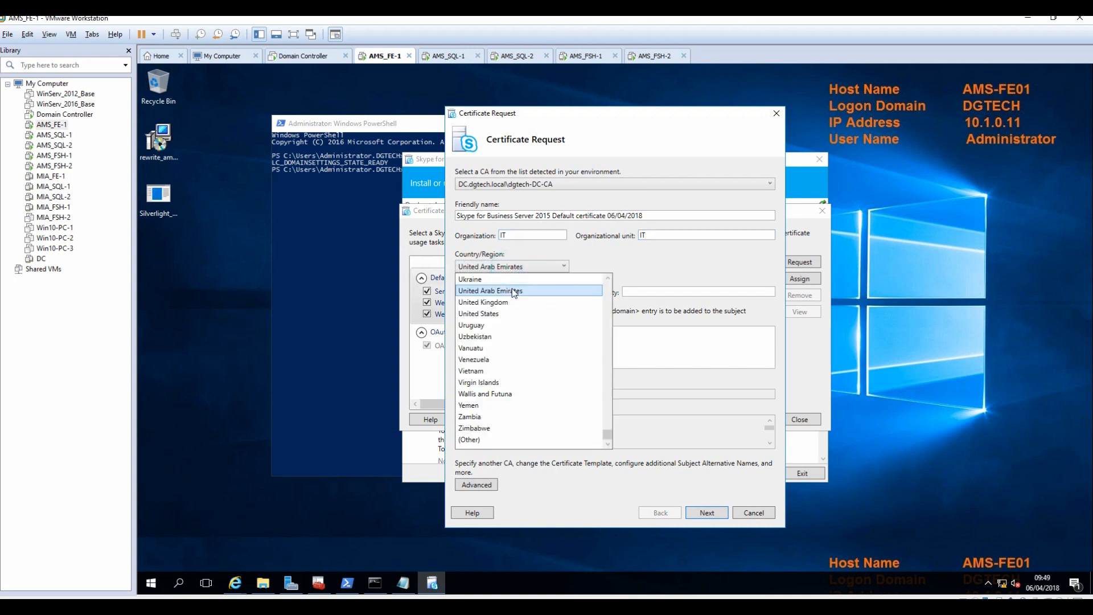
left_click(498, 303)
left_click(531, 291)
type("B")
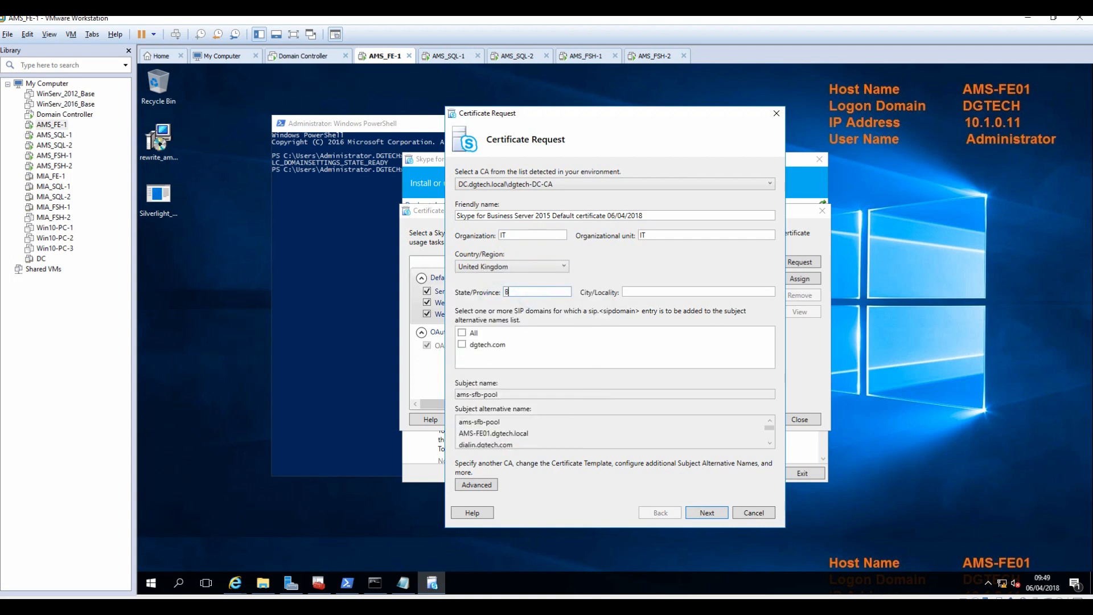
type("erkshire")
key("Tab")
type("Slough")
left_click(462, 332)
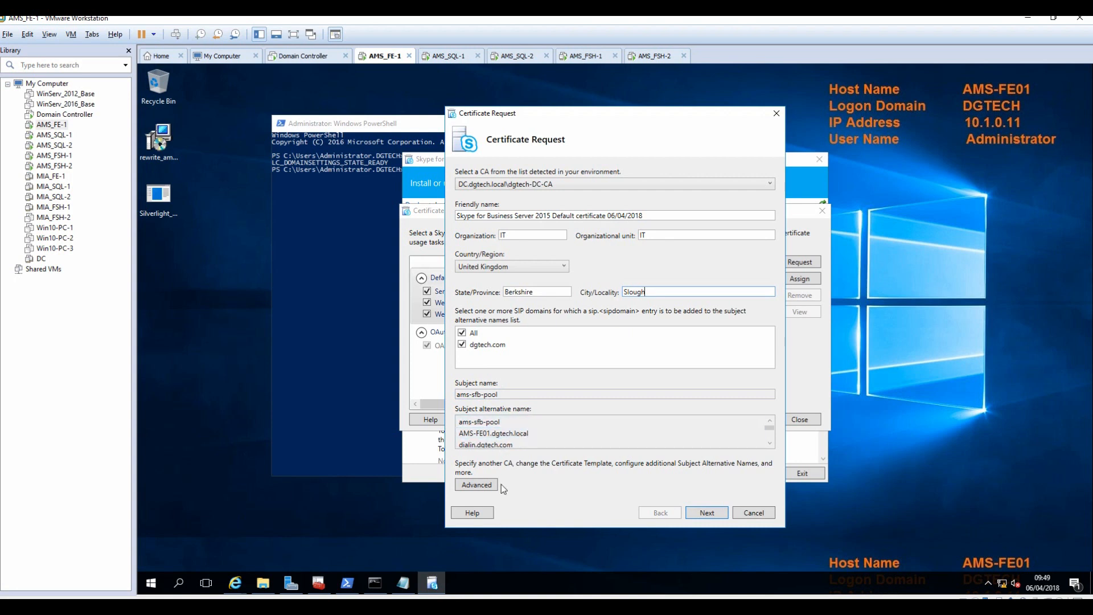
Submit the request, check the issued certificate, and assign it to server default and web services.
left_click(707, 513)
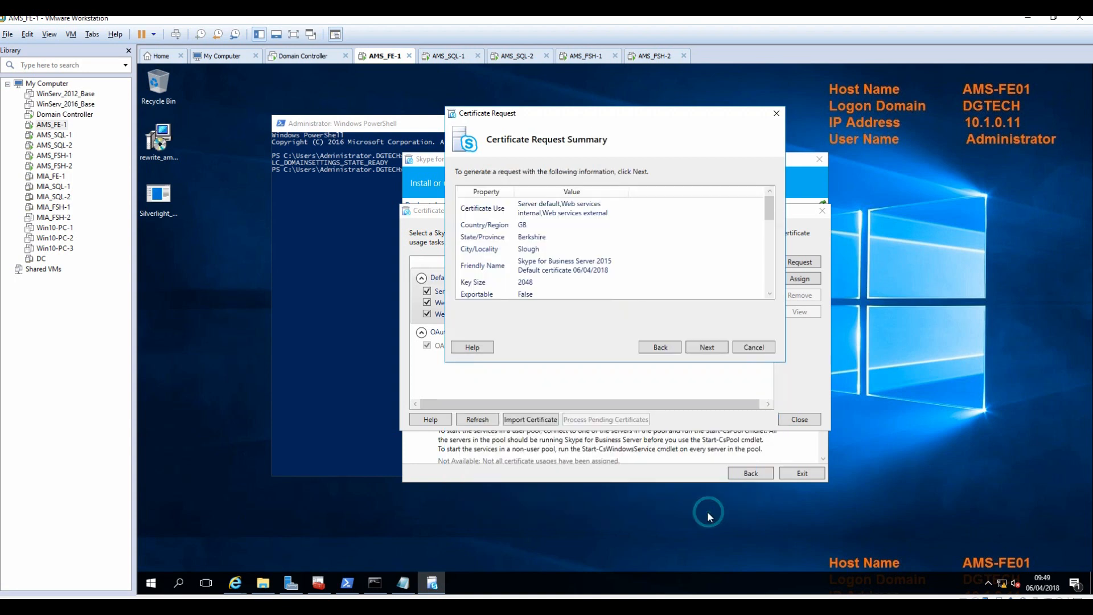
left_click(711, 350)
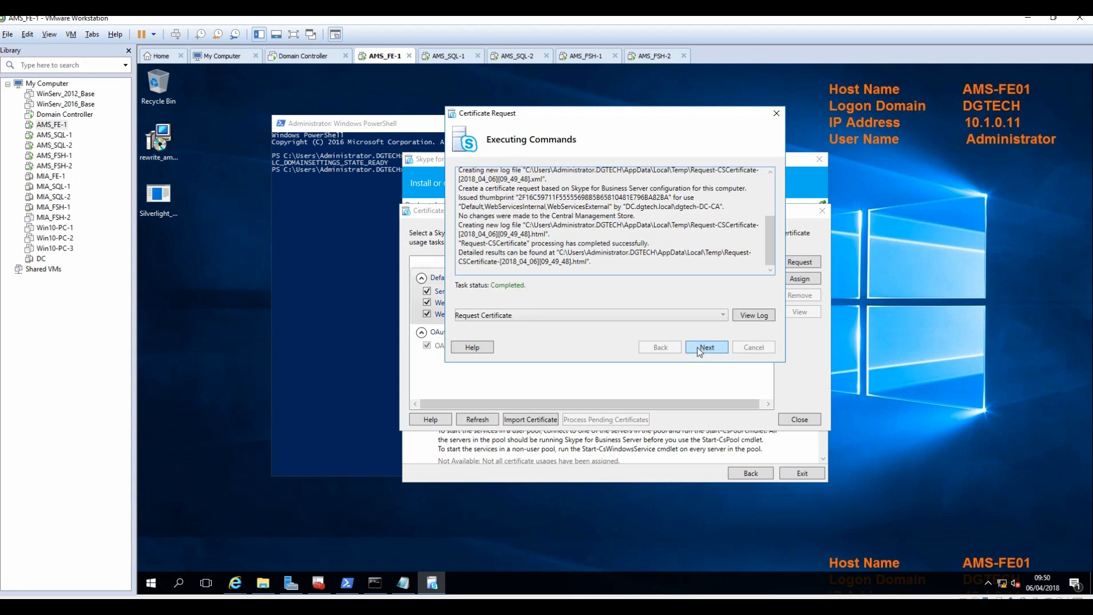
left_click(700, 352)
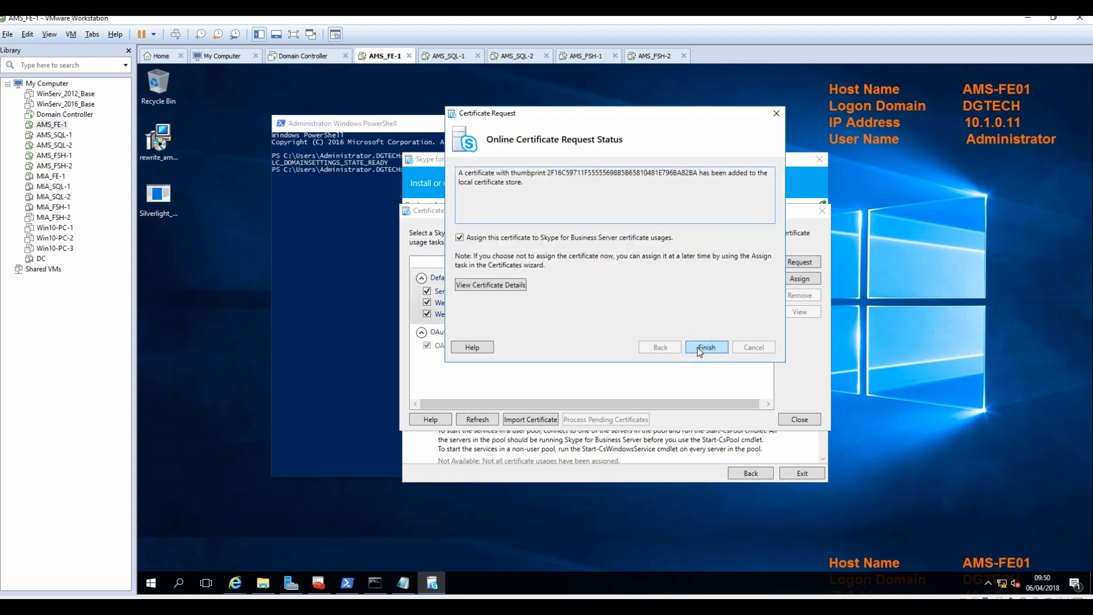
left_click(511, 290)
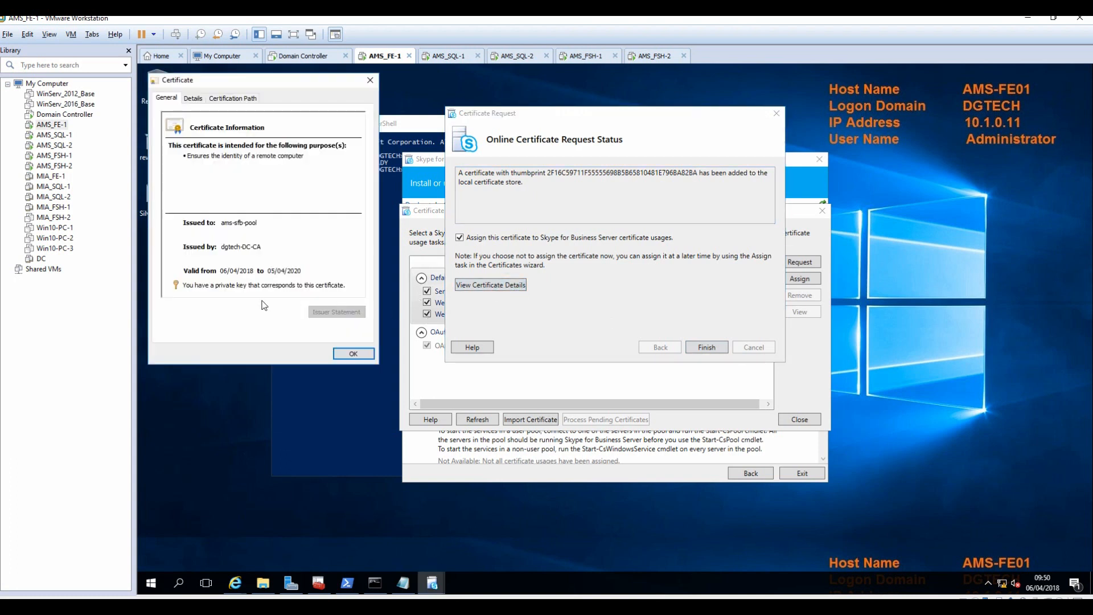
left_click(353, 354)
left_click(715, 347)
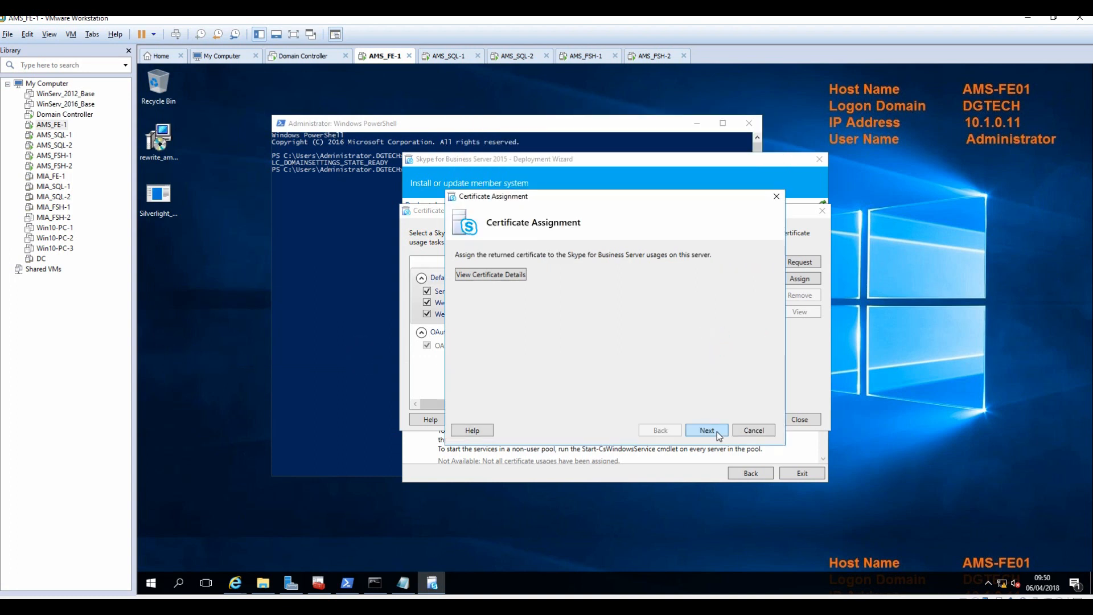
left_click(716, 432)
left_click(716, 432)
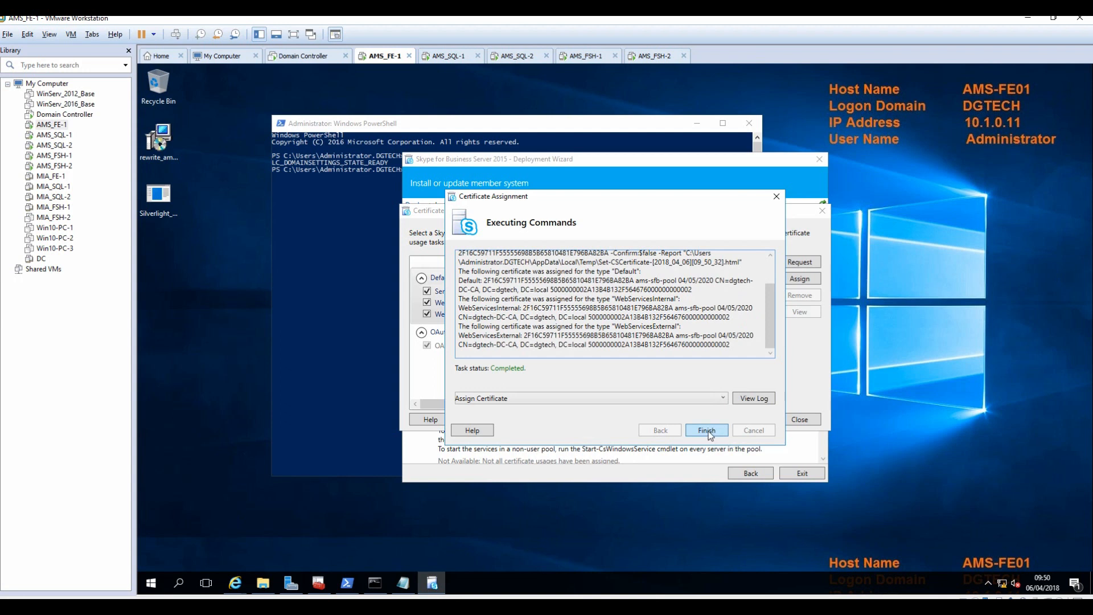
left_click(707, 430)
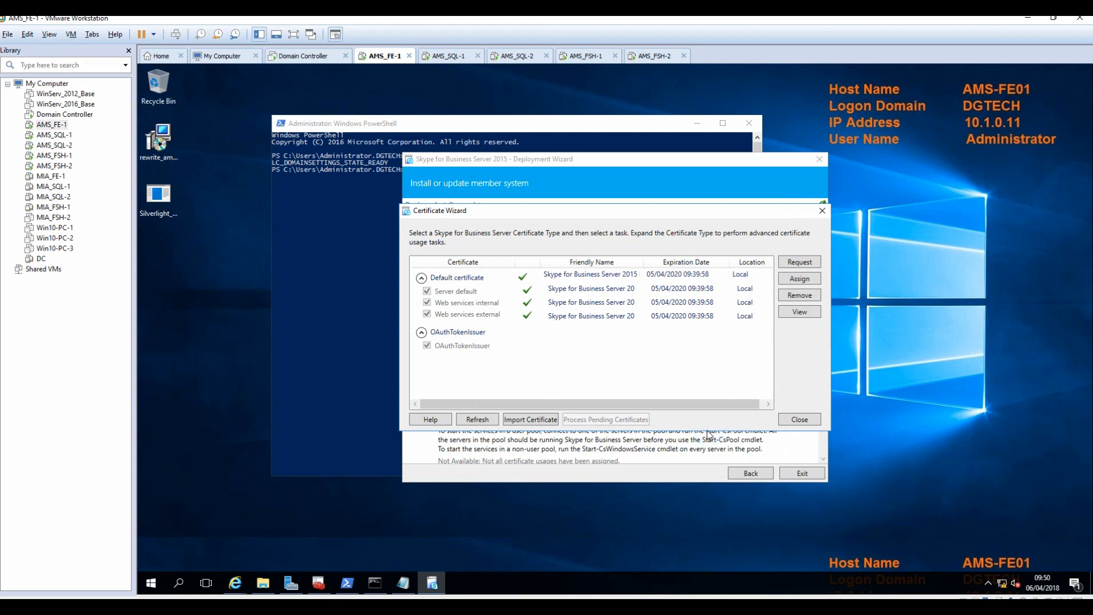
Request an OAuthTokenIssuer certificate and check the issued certificate's details.
left_click(447, 332)
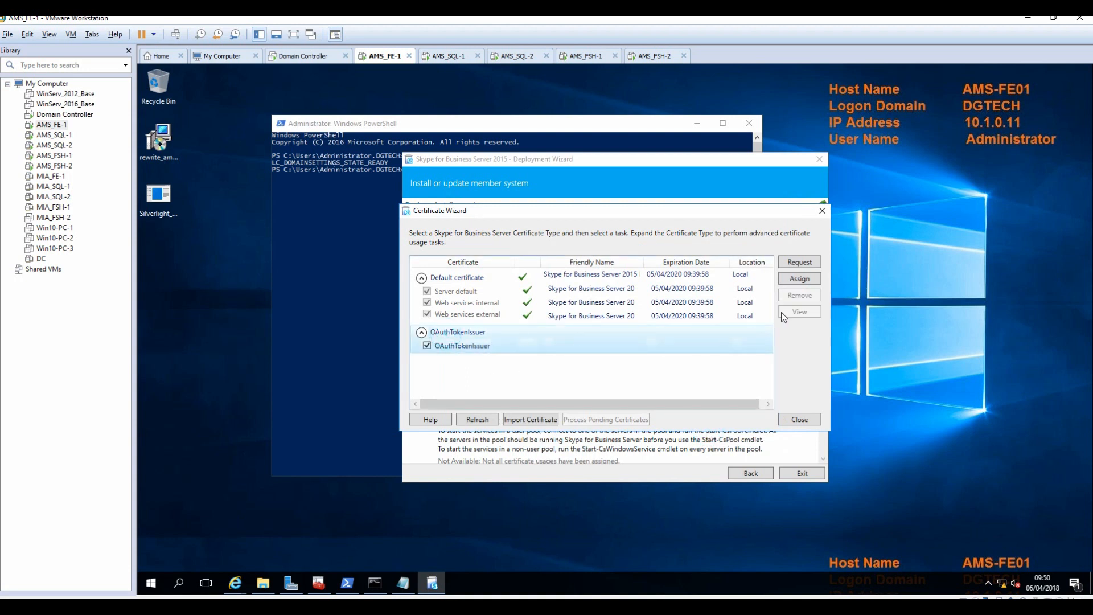
left_click(802, 264)
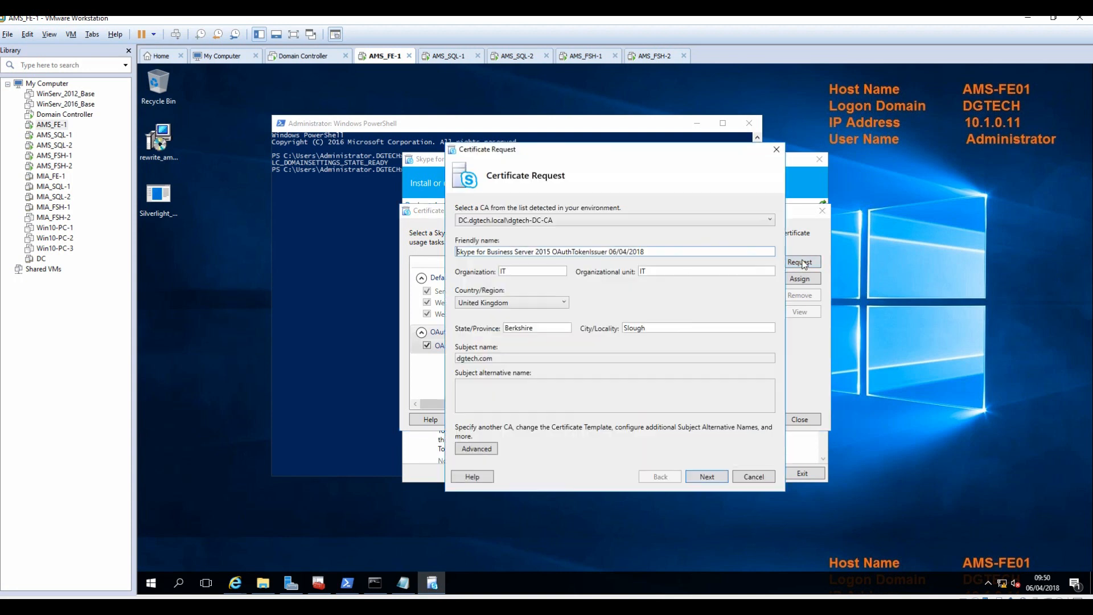
left_click(709, 476)
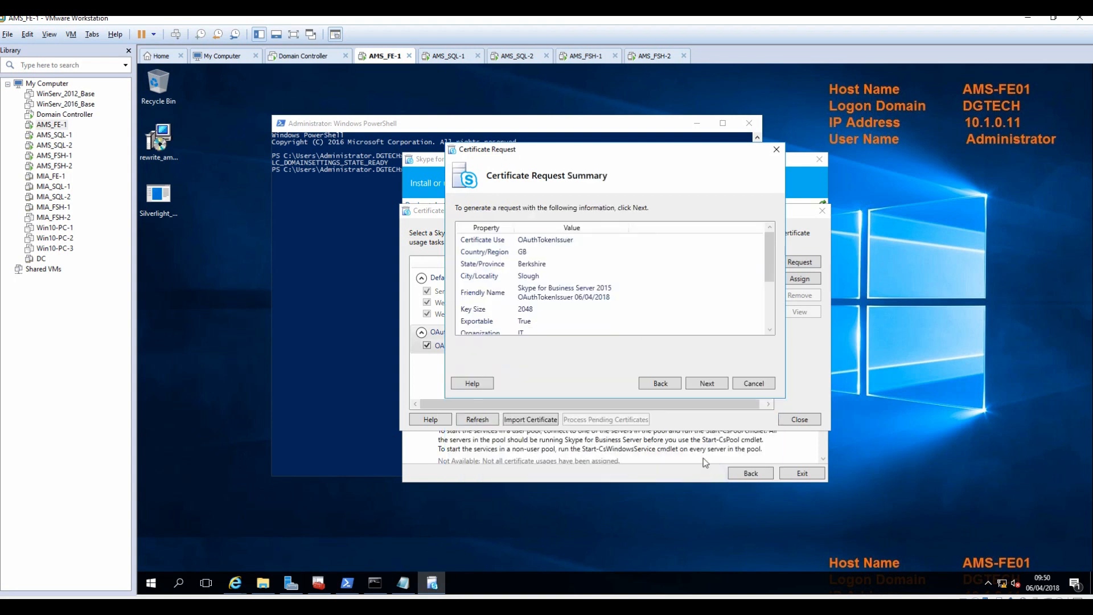
left_click(707, 384)
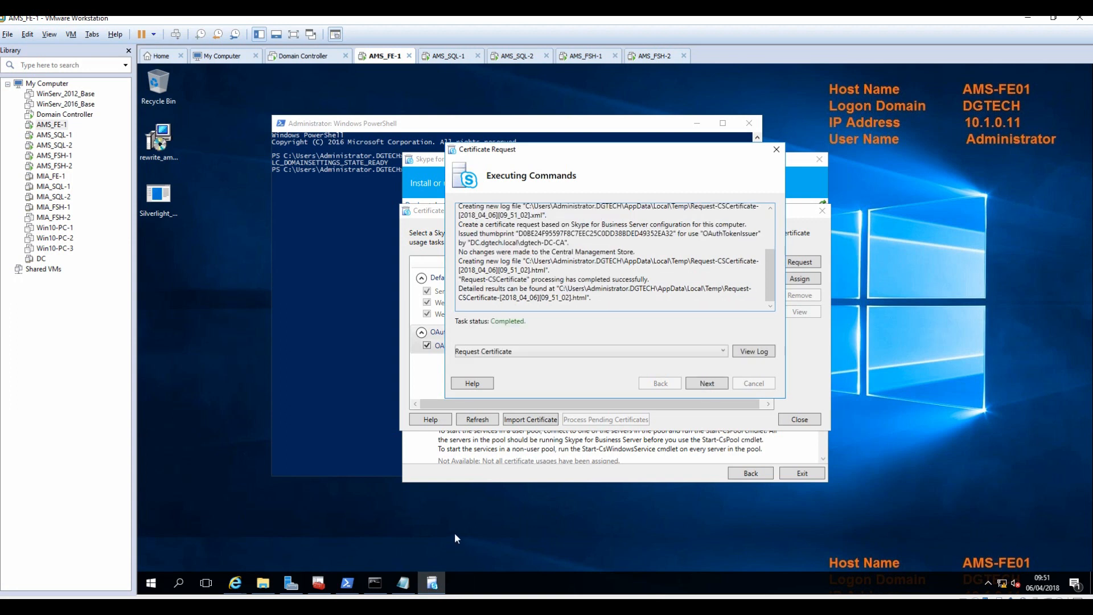
left_click(713, 387)
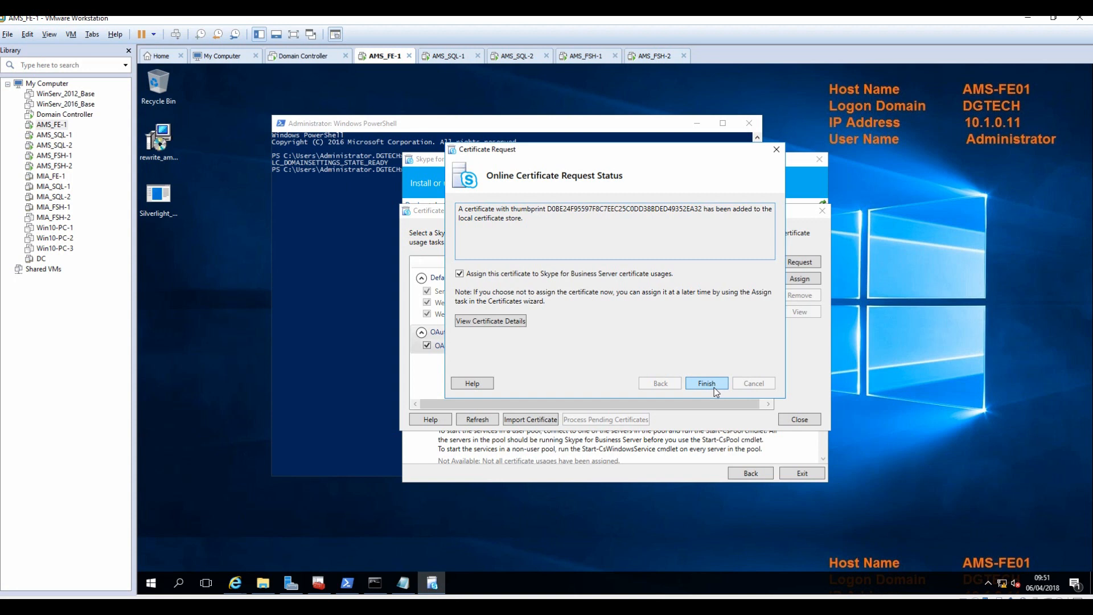
left_click(493, 321)
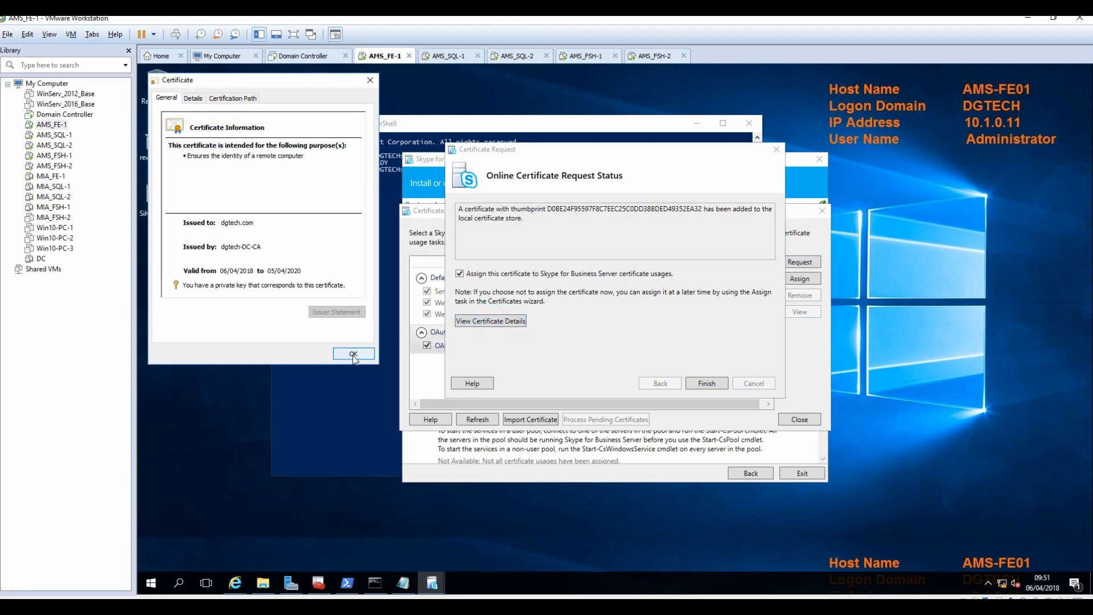
left_click(353, 354)
left_click(706, 383)
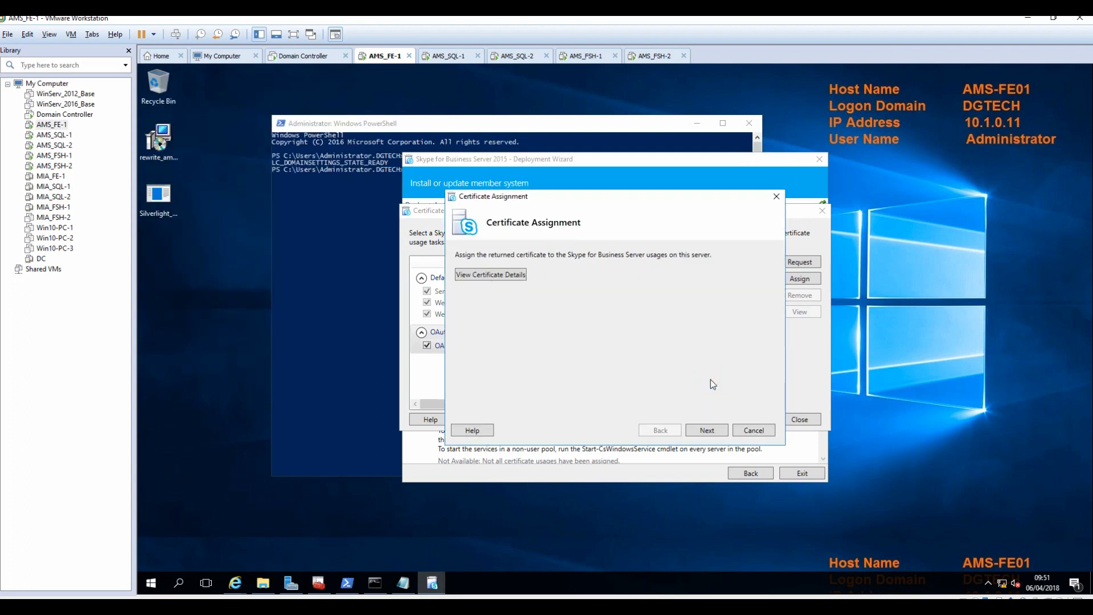
Assign the OAuthTokenIssuer certificate and close the Certificate Wizard.
left_click(710, 432)
left_click(710, 433)
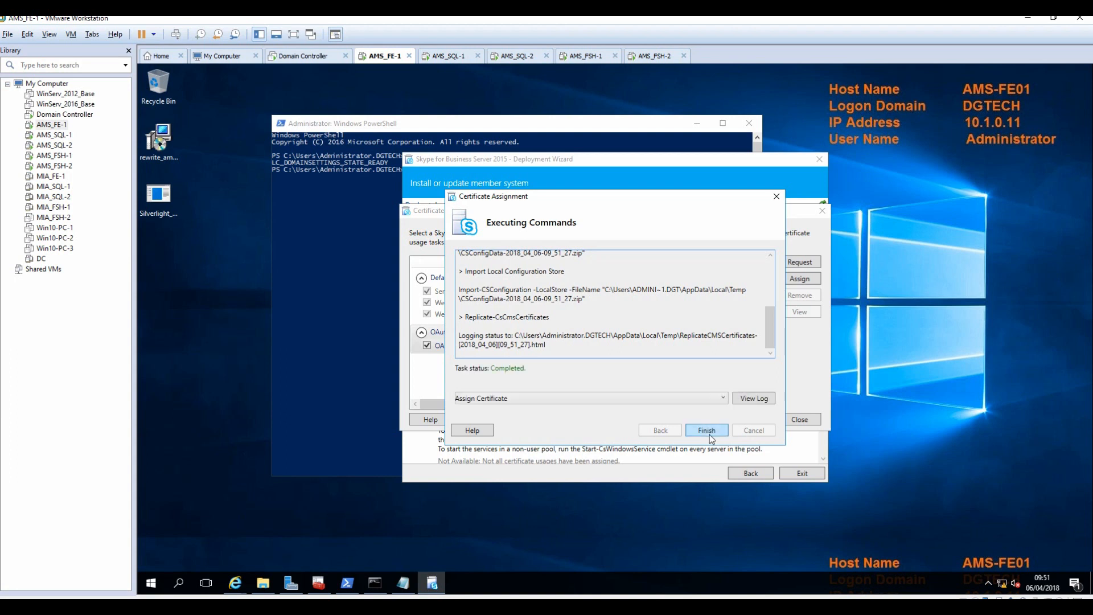
left_click(711, 440)
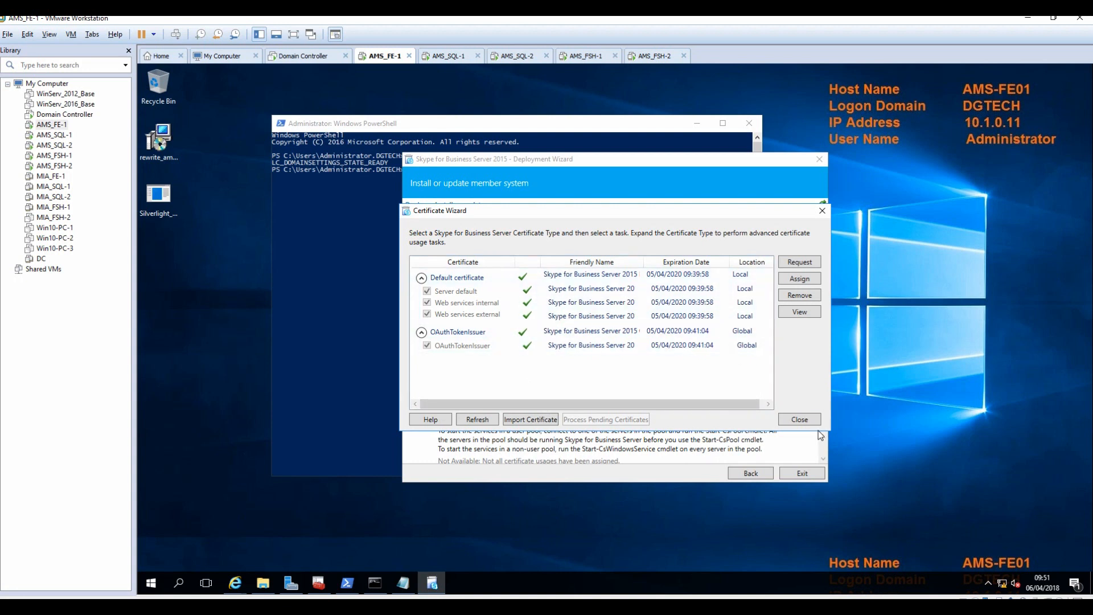
left_click(799, 419)
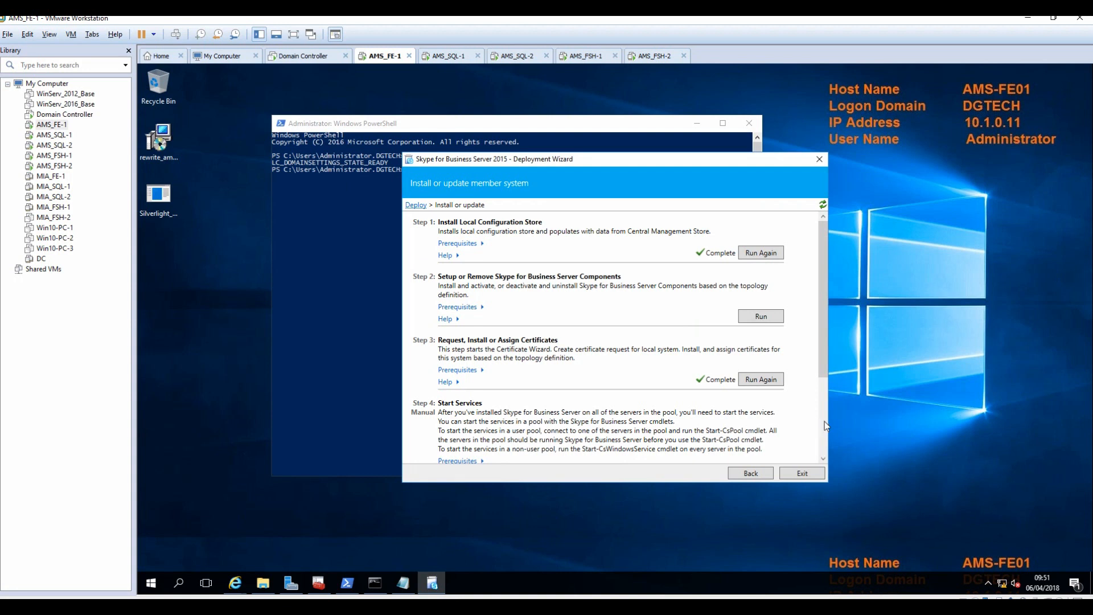
Close the Certificate and Deployment wizards, then restart the AMS_FE-1 guest from the Library.
left_click(823, 422)
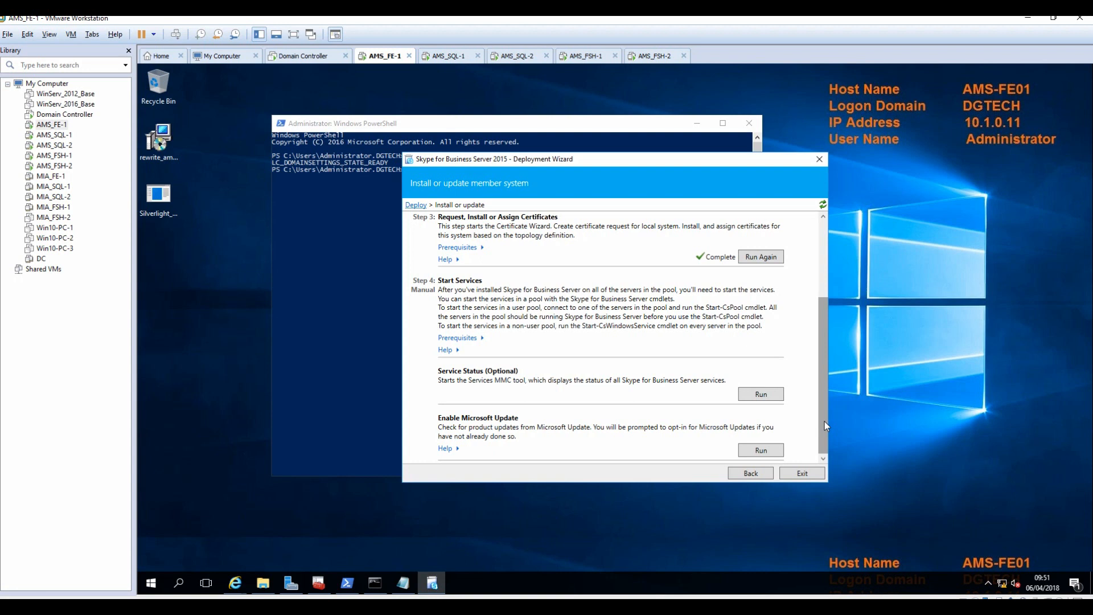
left_click(817, 163)
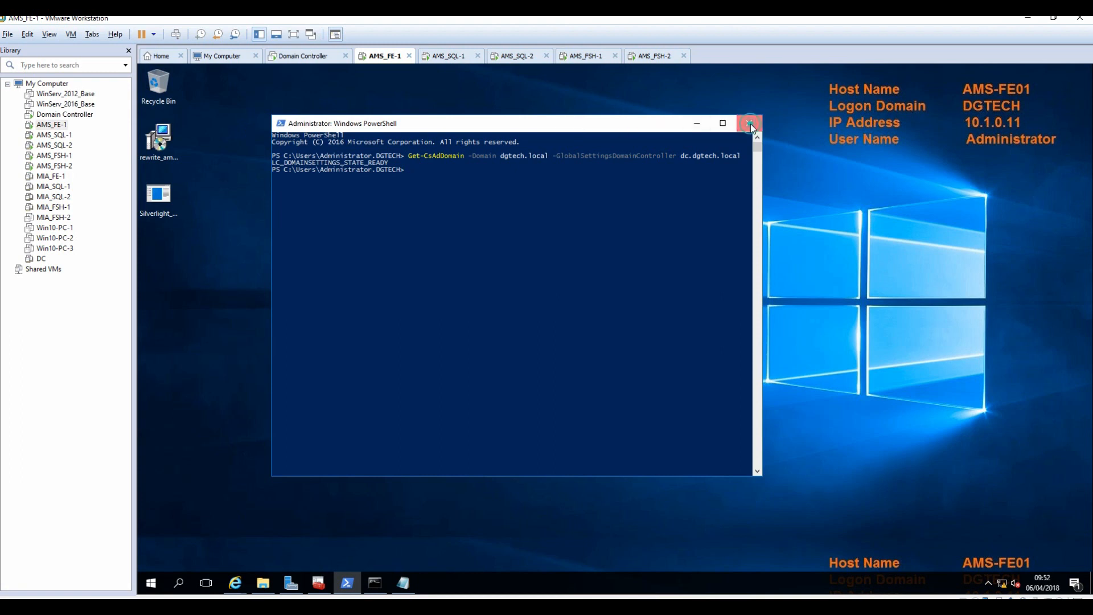
right_click(53, 125)
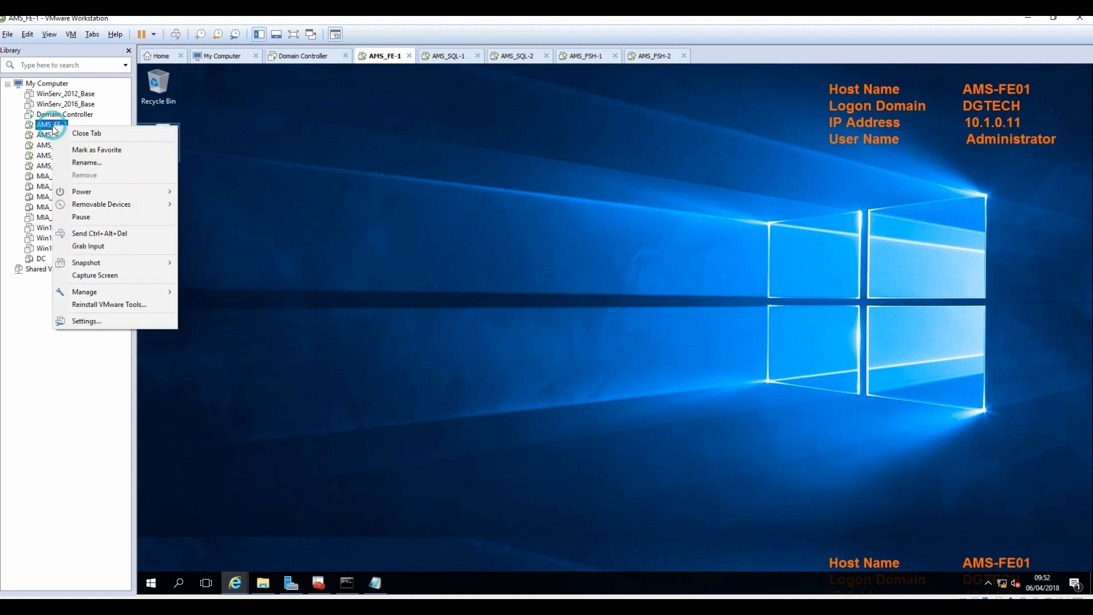
mouse_move(130, 195)
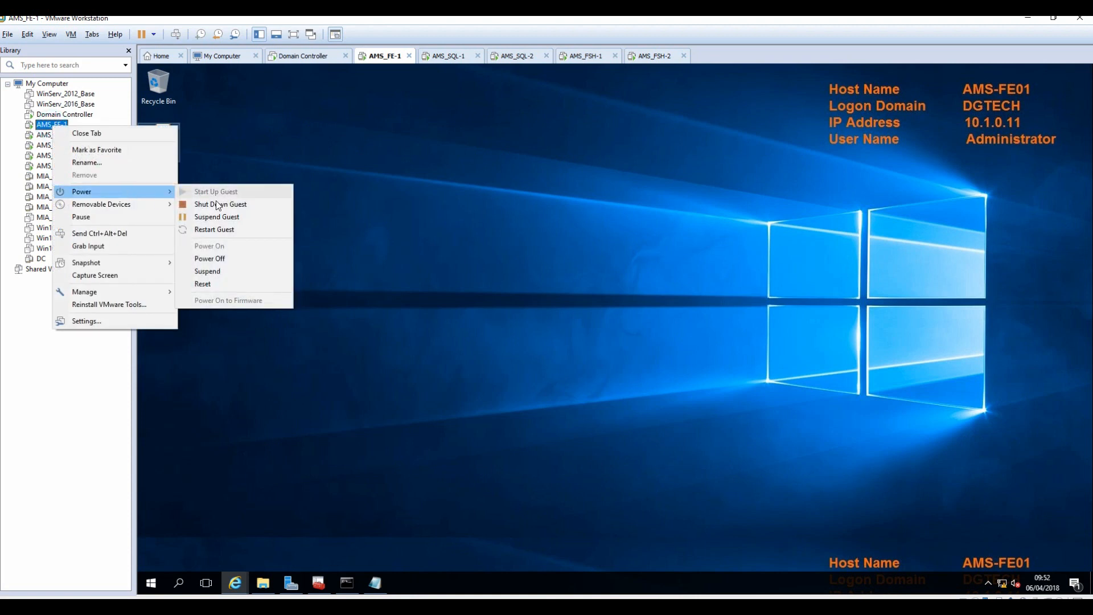
left_click(224, 231)
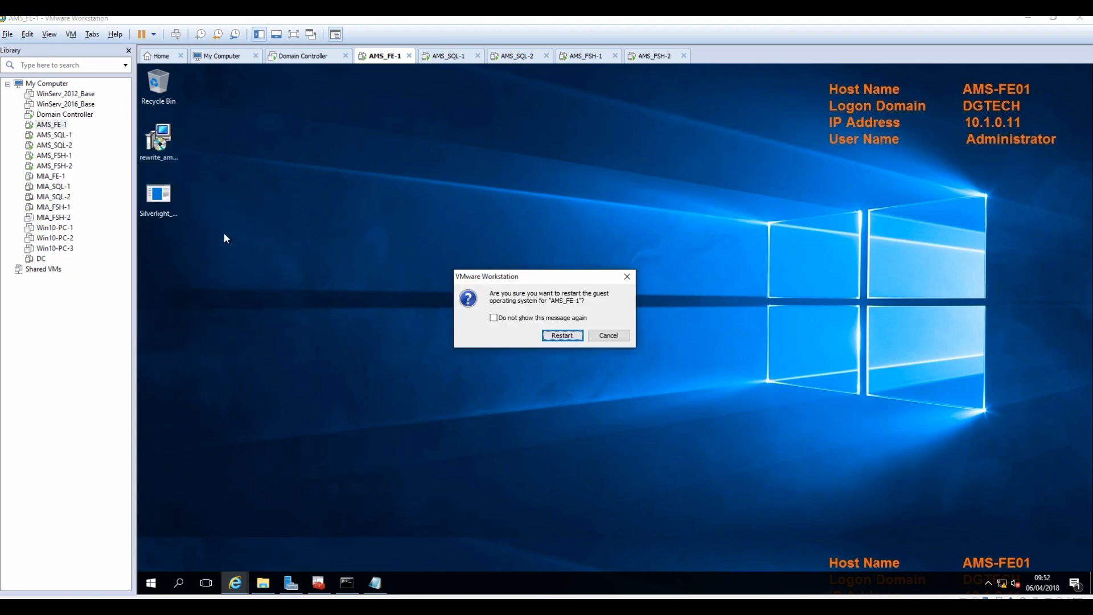
left_click(562, 335)
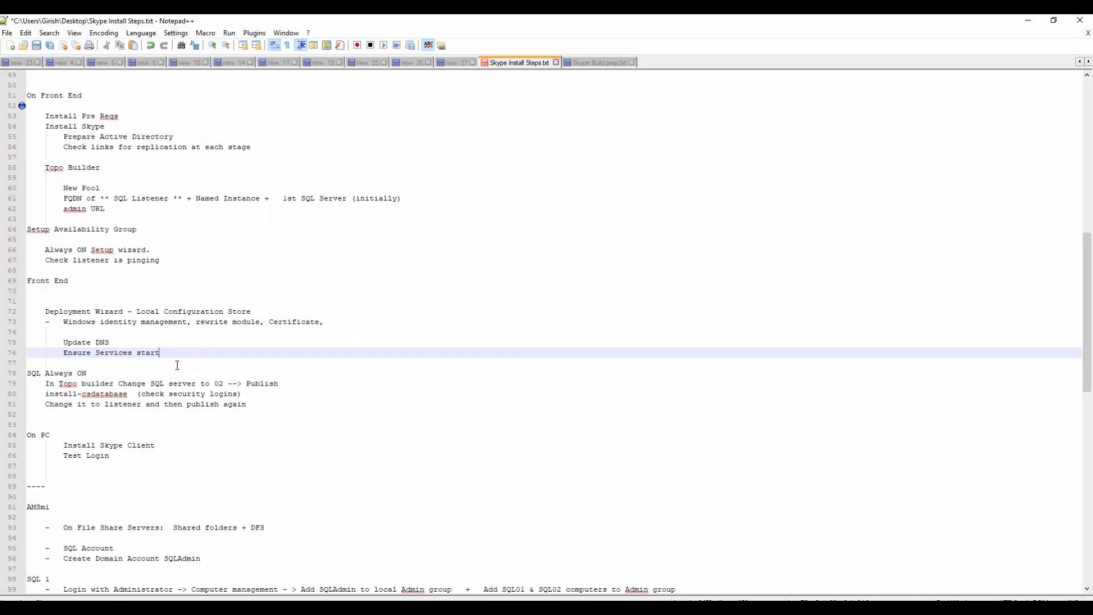
Select the SQL Always ON steps on lines 78–81 in the notes, then minimize Notepad++.
left_click_drag(41, 311, 307, 332)
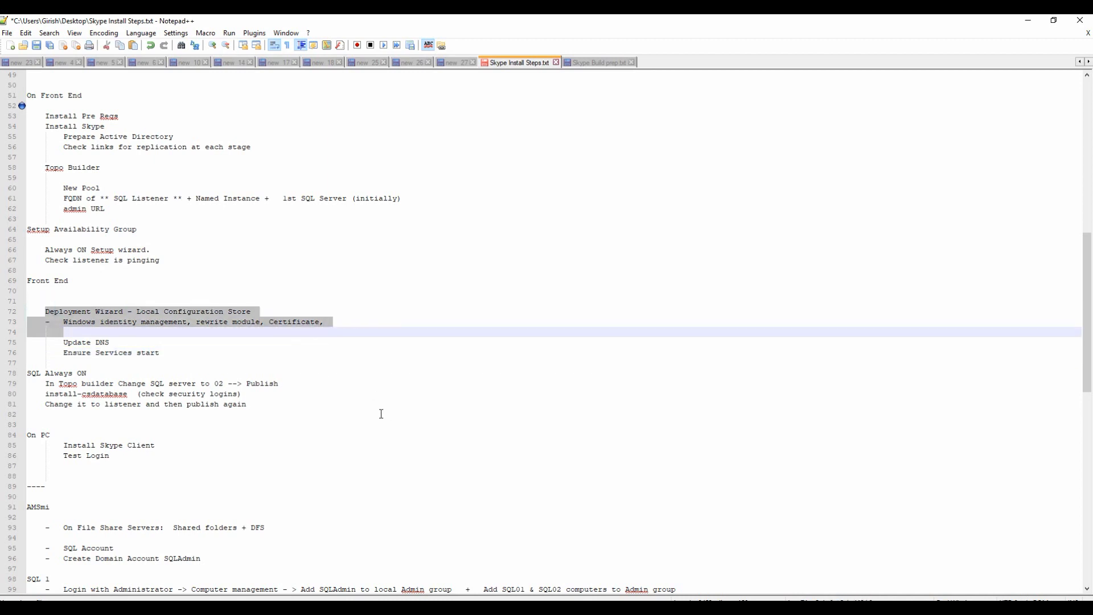
left_click(261, 406)
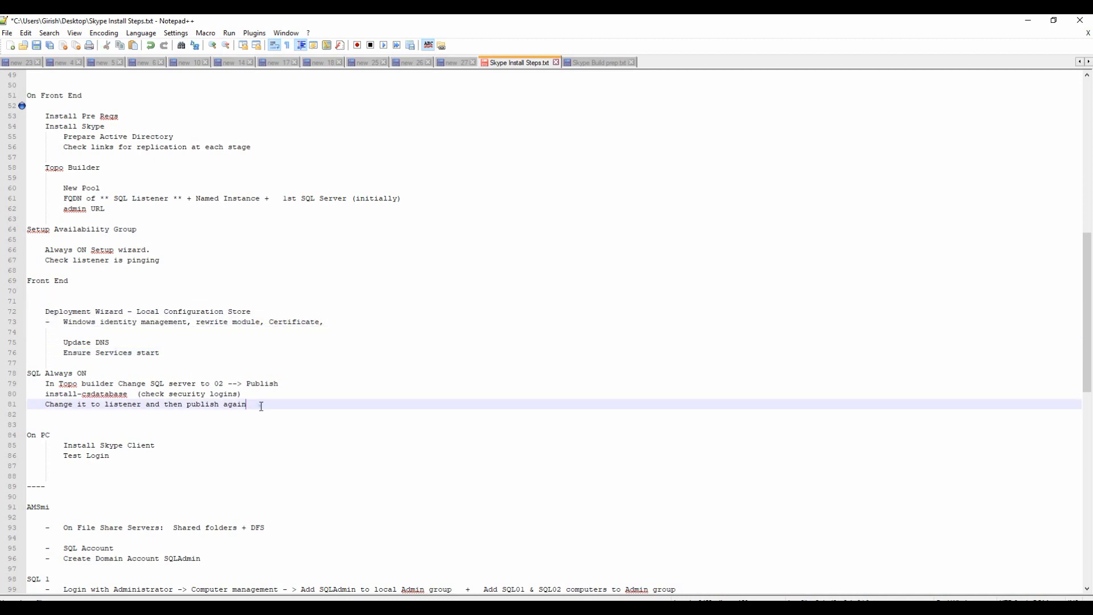
key("shift+Up")
key("shift+Up")
key("shift+Home")
key("shift+Up")
key("shift+Home")
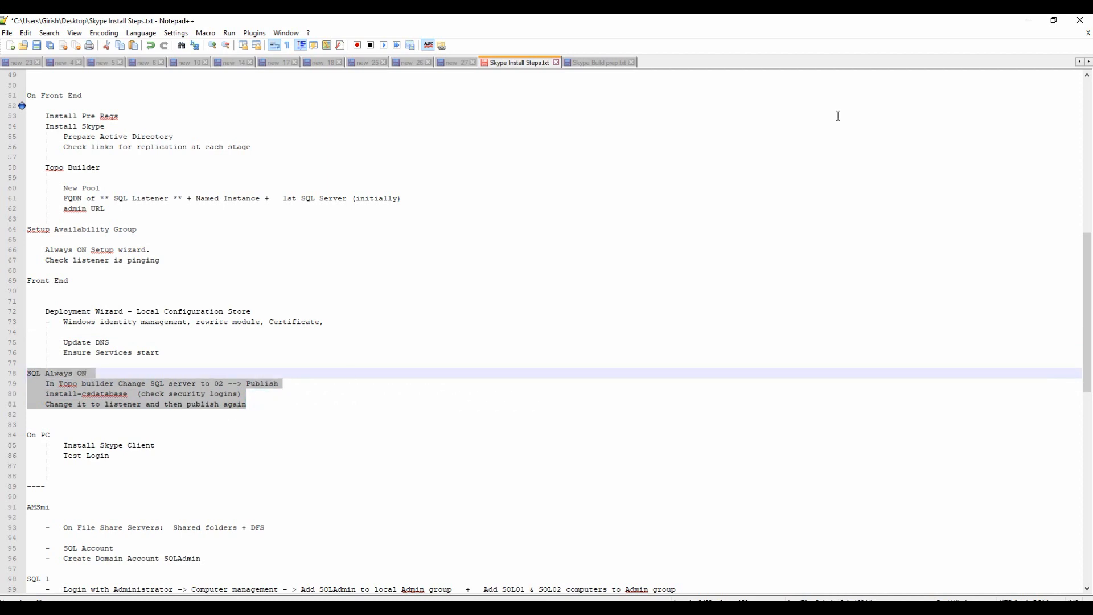
left_click(1023, 23)
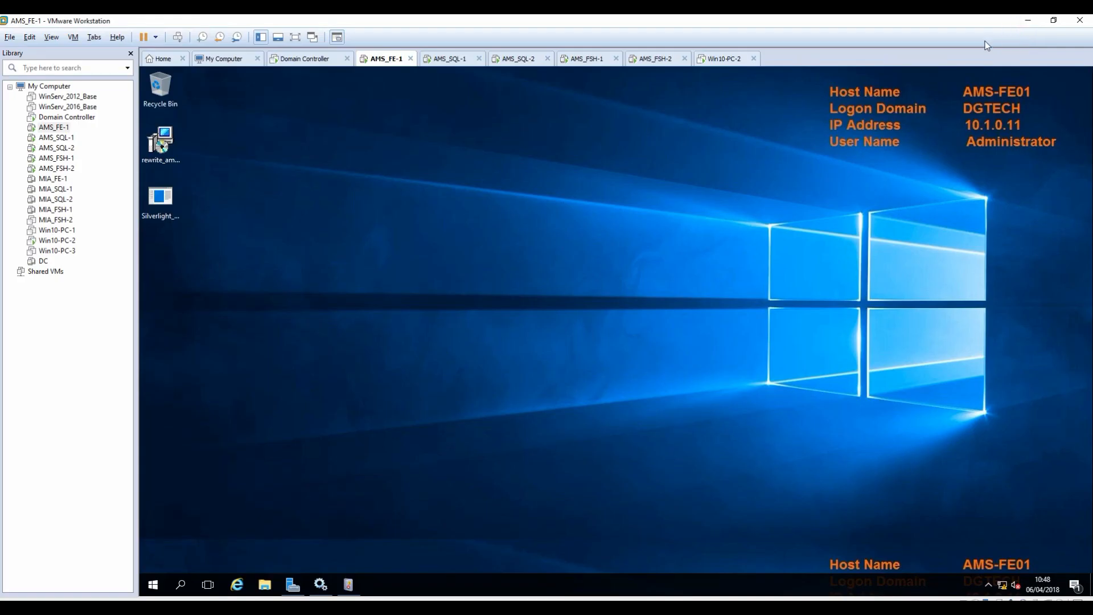
On AMS_SQL-1, tidy the SSMS tree and locate the AMS SFB AG primary and secondary groups.
left_click(438, 59)
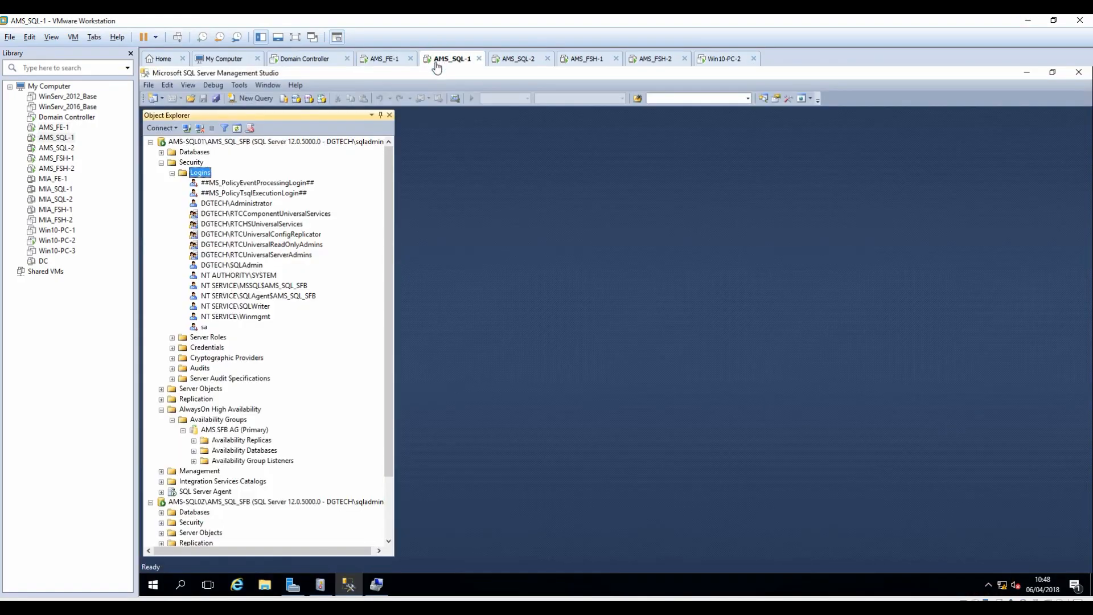
left_click(171, 172)
left_click(162, 162)
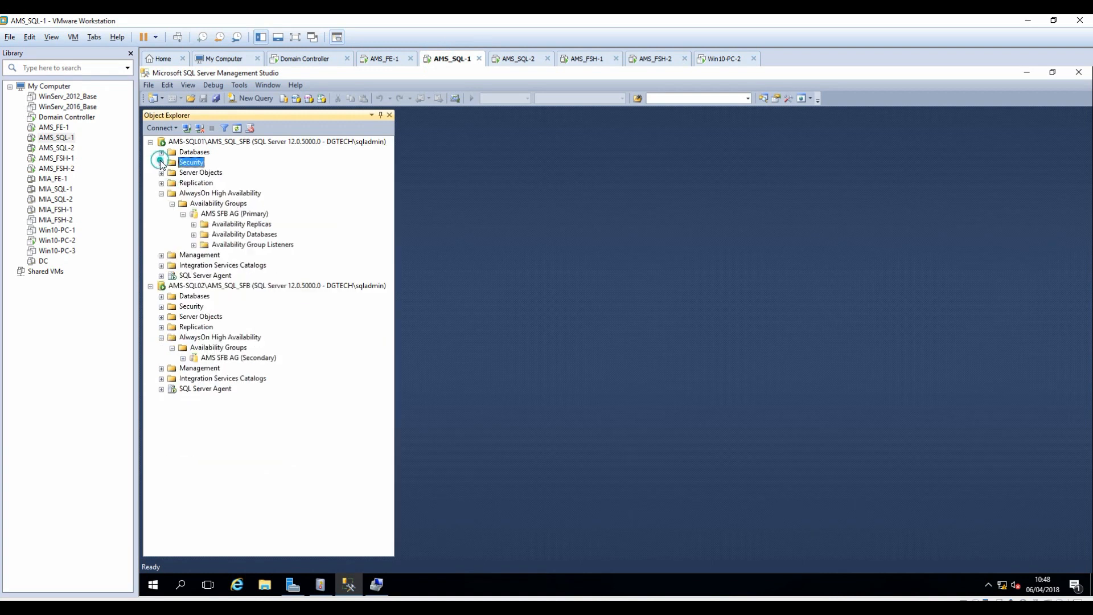
left_click(183, 214)
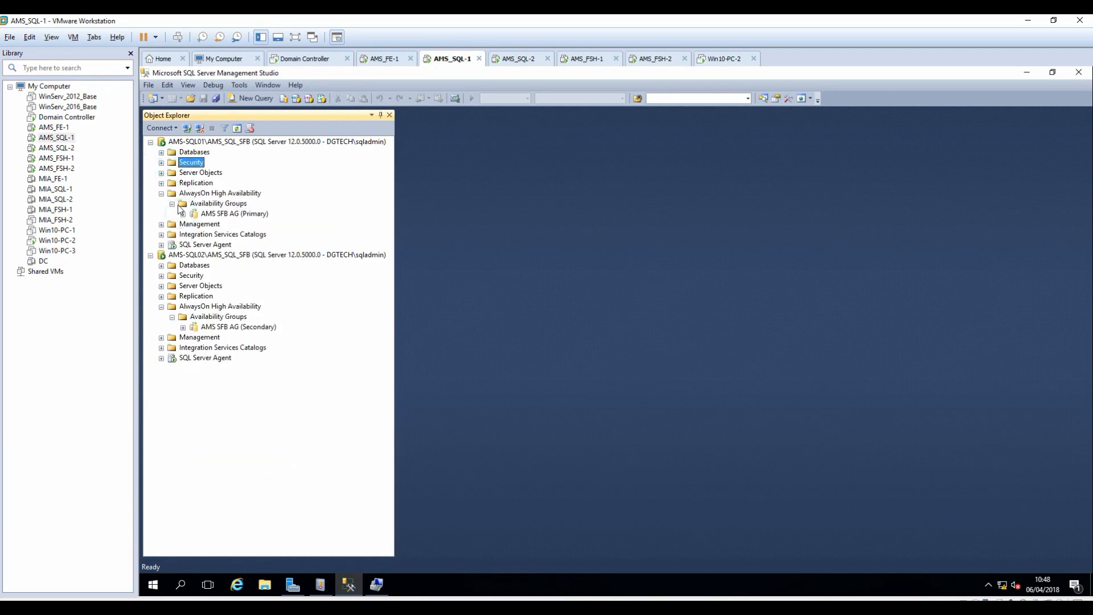
left_click(172, 204)
left_click(172, 204)
left_click(219, 214)
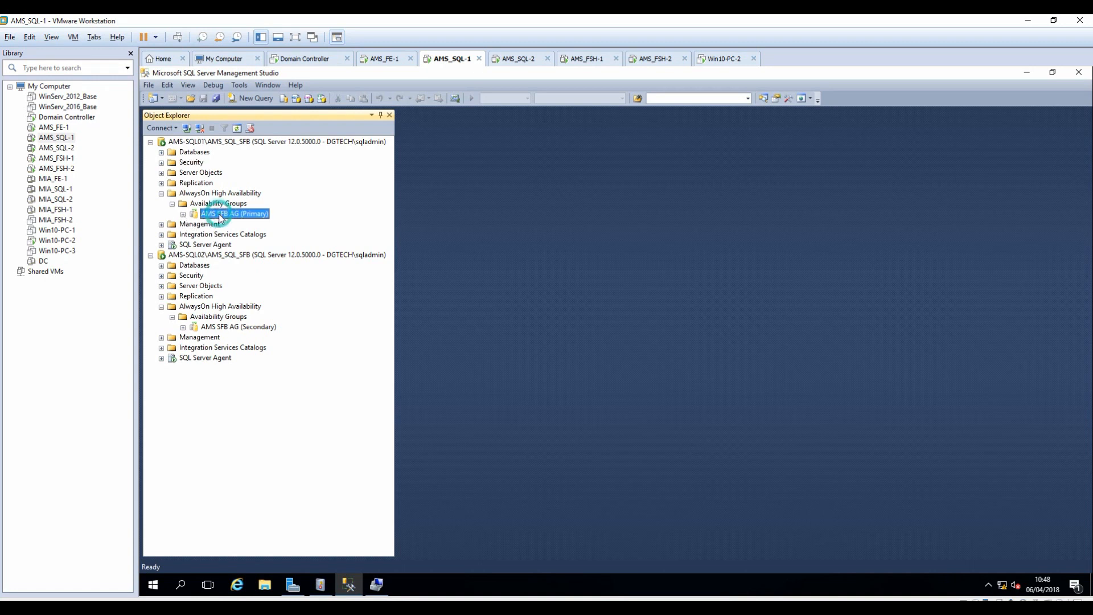
left_click(230, 328)
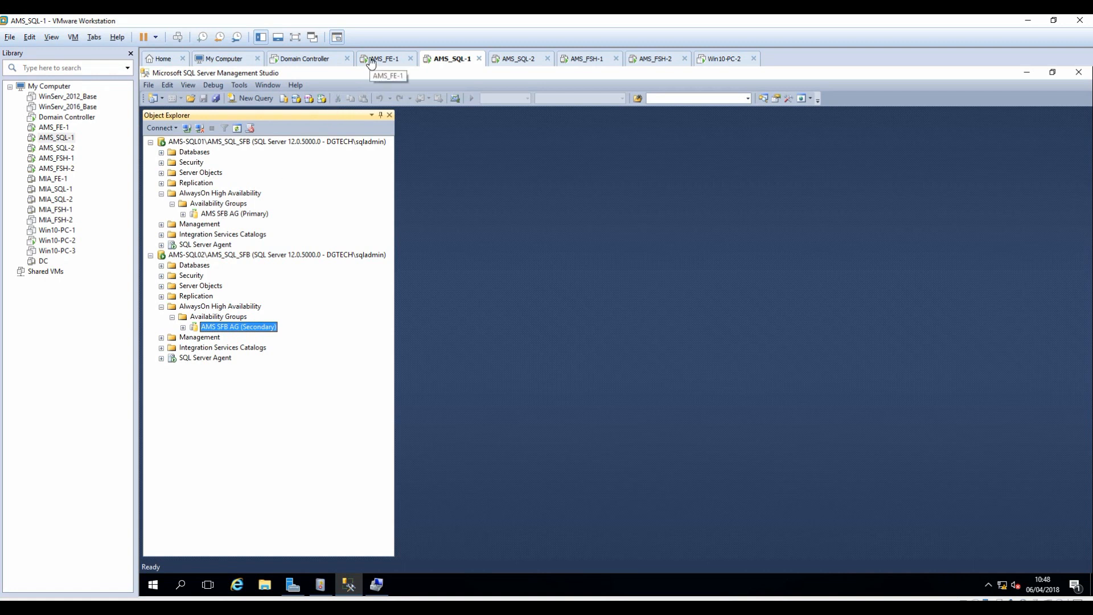
Fail AMS SFB AG over to AMS-SQL02 as primary, then return to AMS_FE-1.
right_click(233, 215)
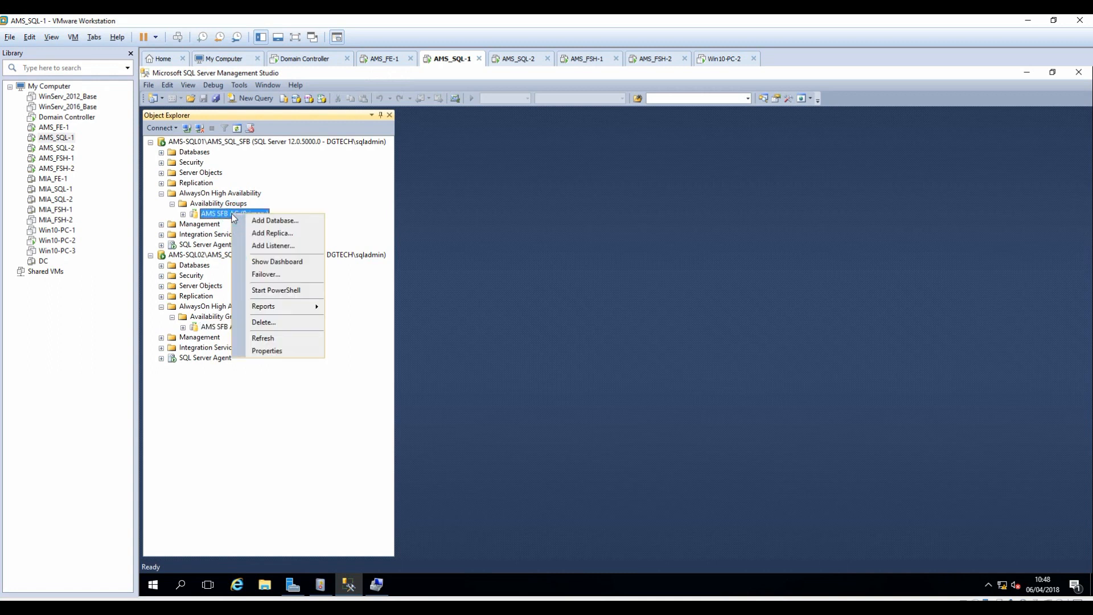
left_click(269, 276)
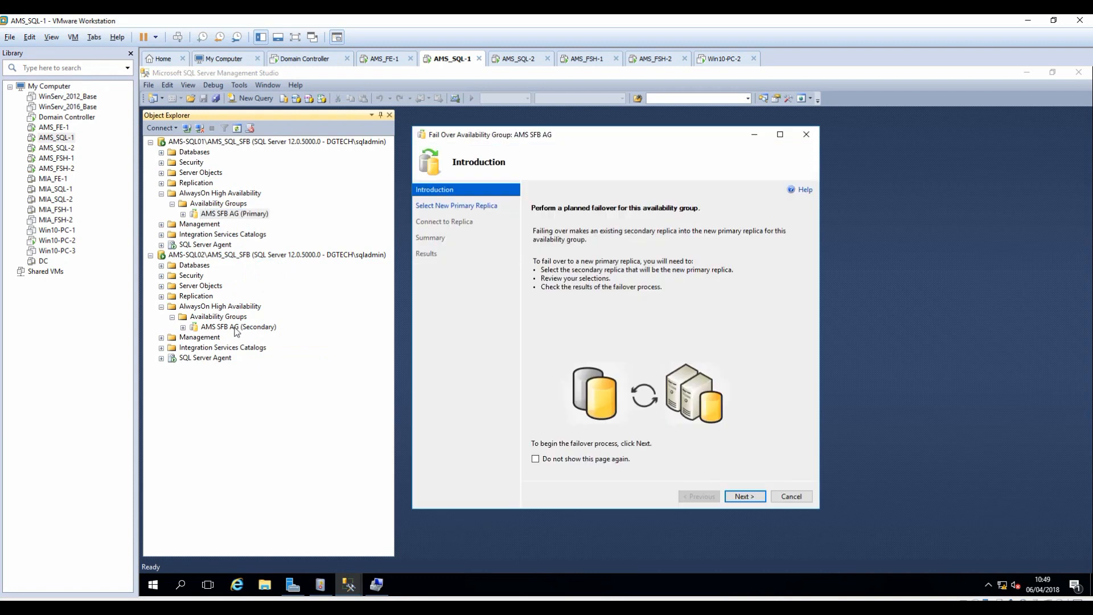
left_click(742, 497)
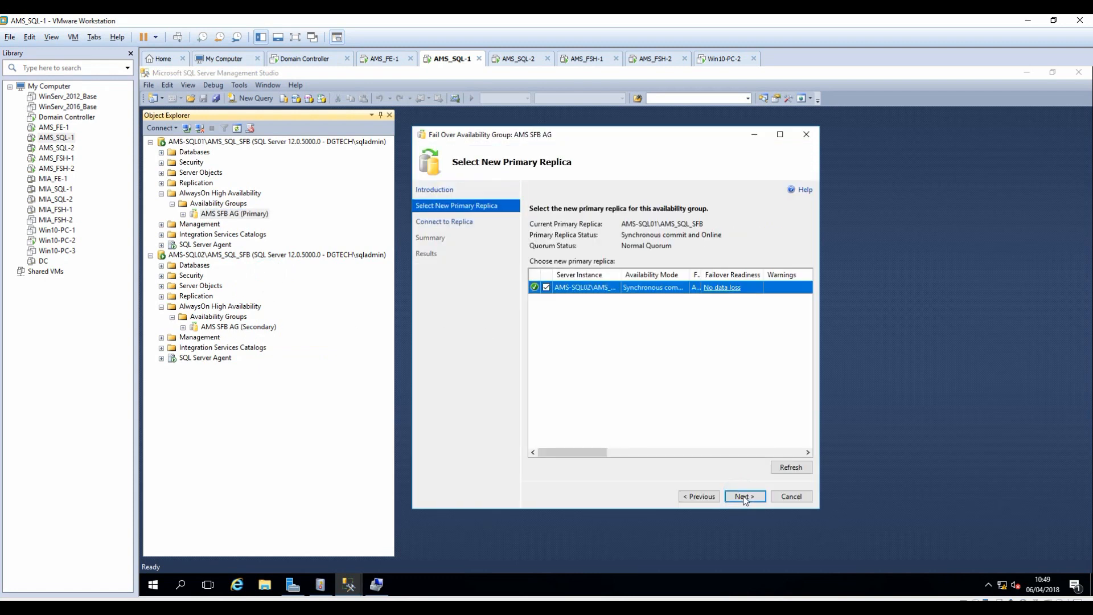
left_click(744, 496)
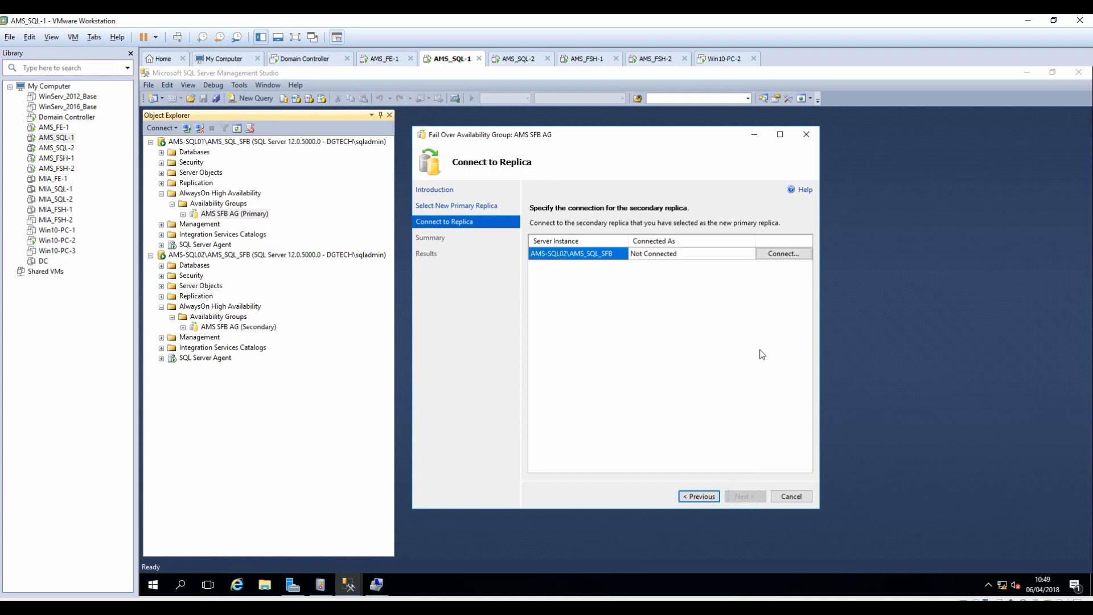
left_click(789, 255)
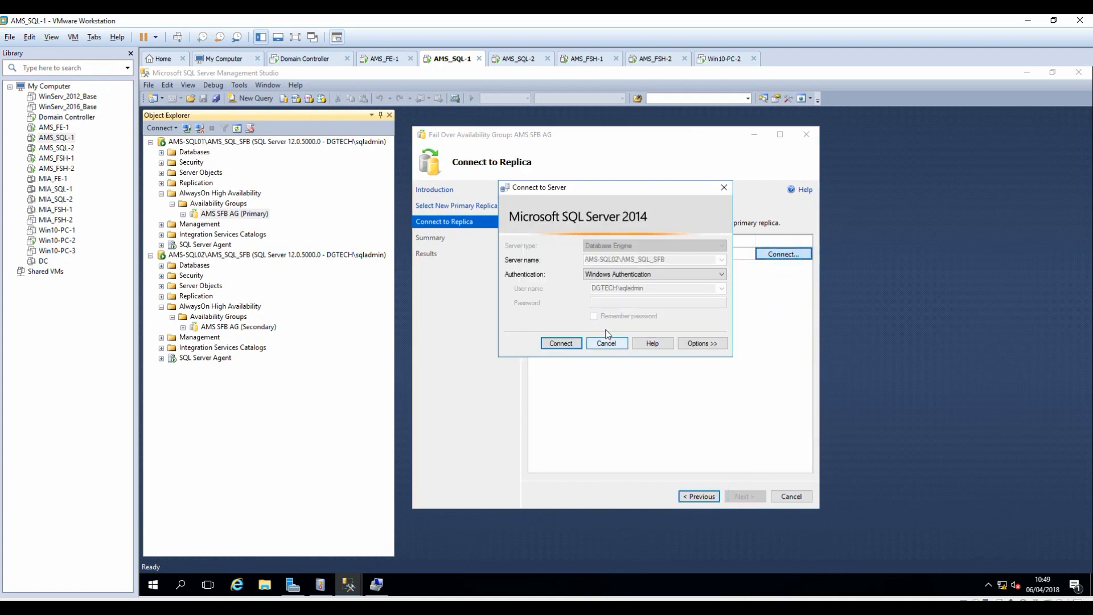
left_click(561, 343)
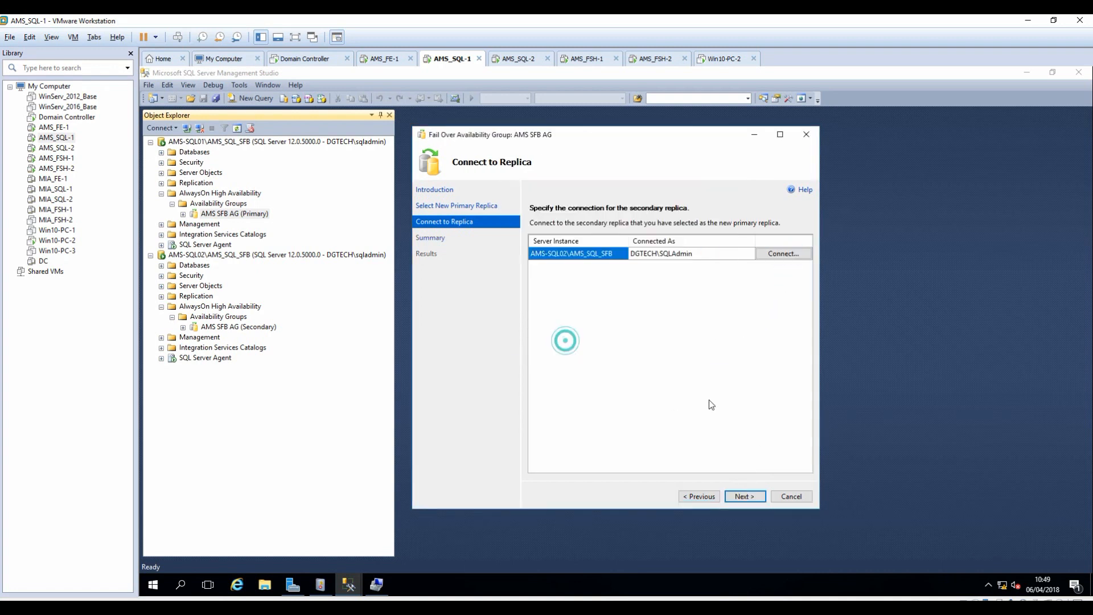
left_click(745, 494)
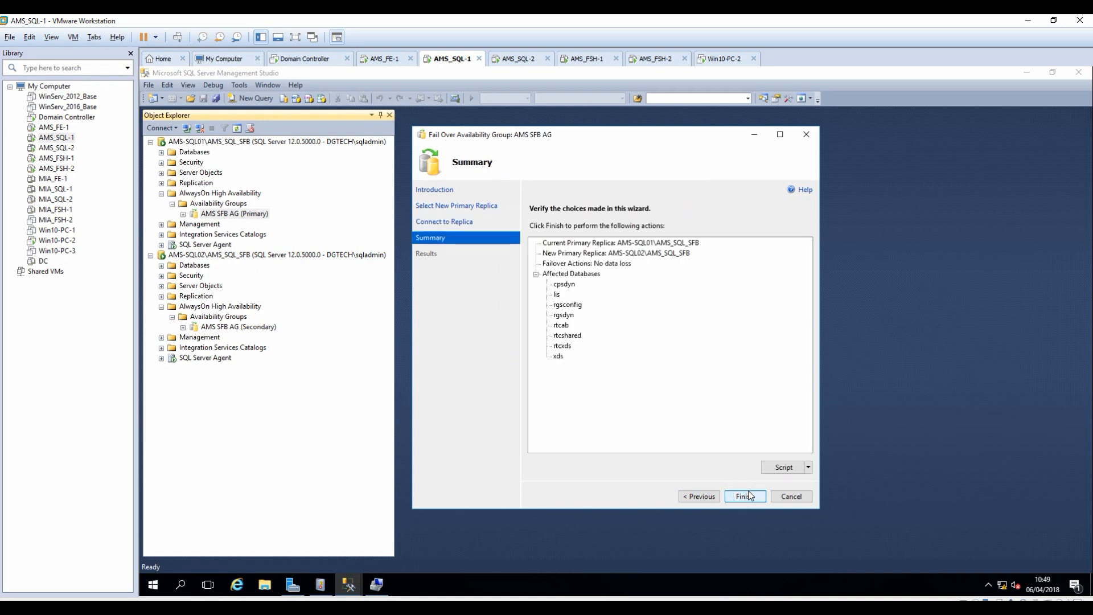
left_click(746, 496)
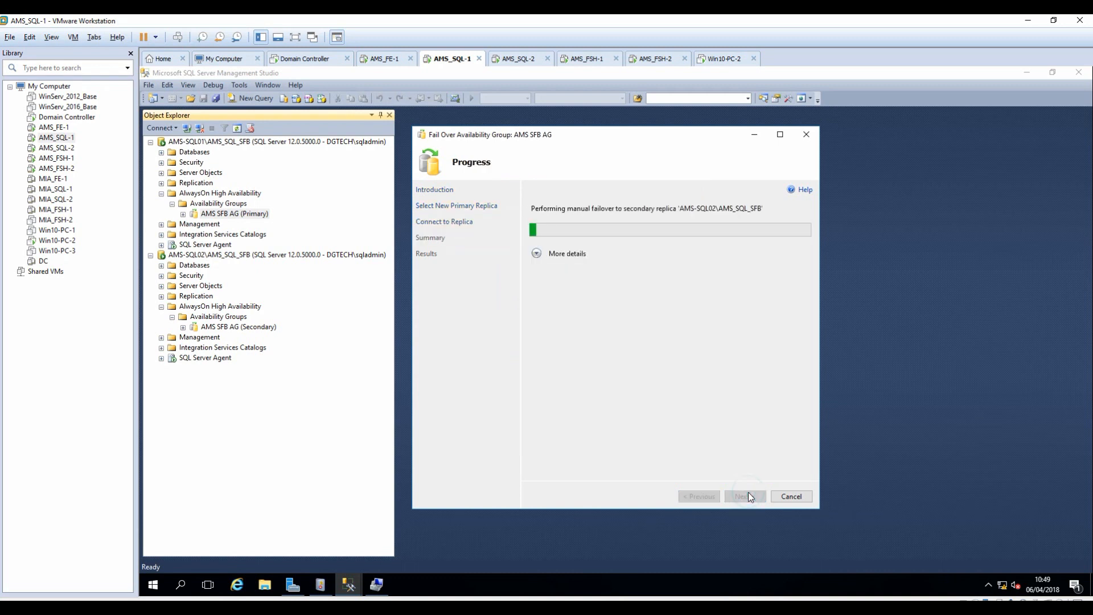
left_click(537, 254)
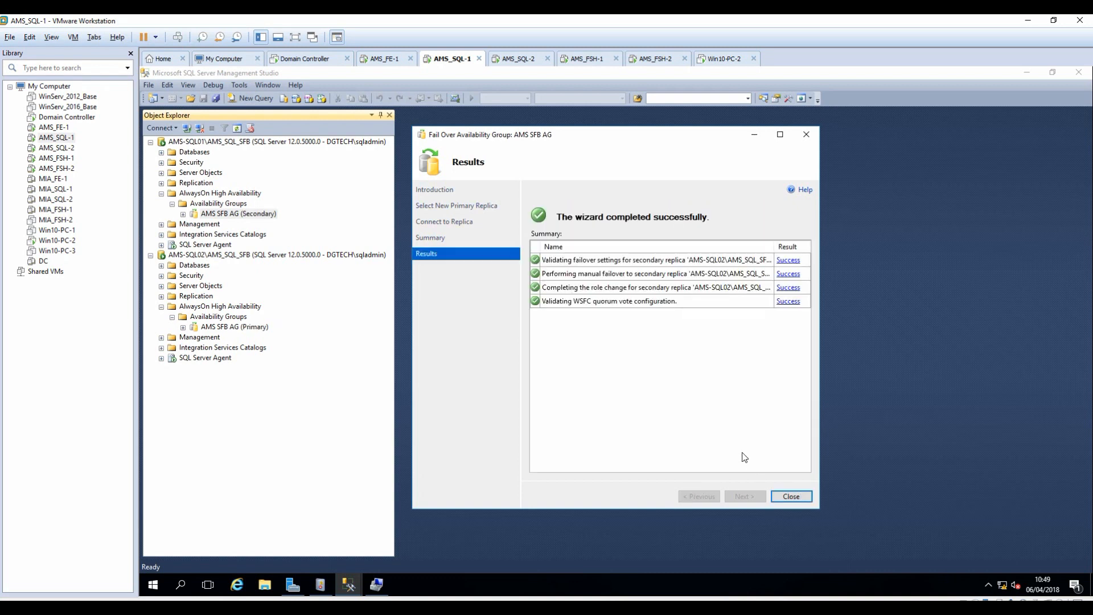
left_click(792, 496)
left_click(382, 58)
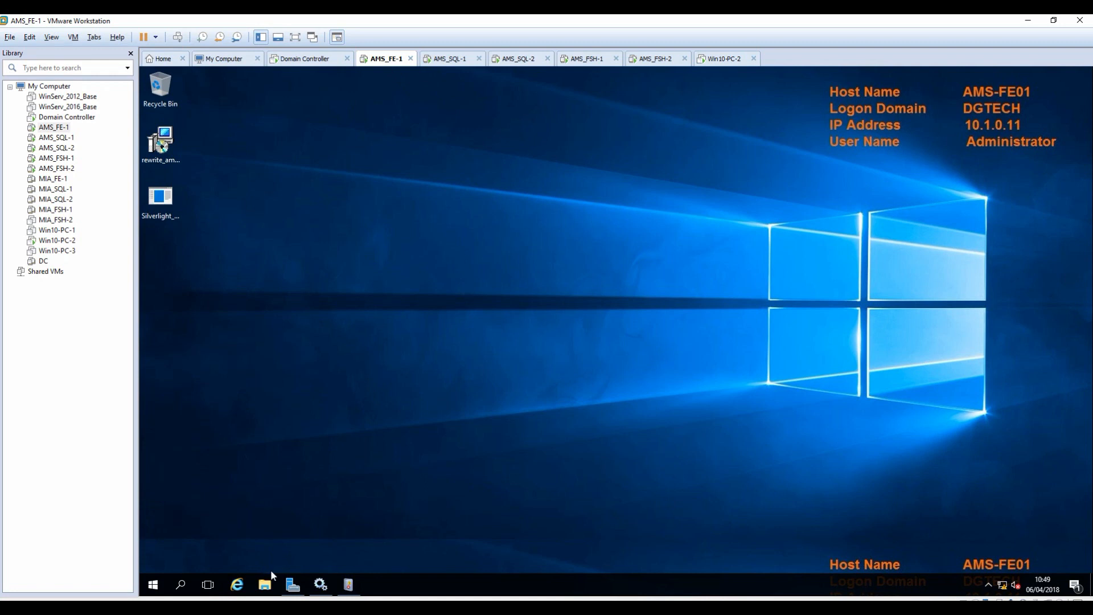
Launch Skype Topology Builder and download the current topology, saving it as Friday-2.
left_click(147, 587)
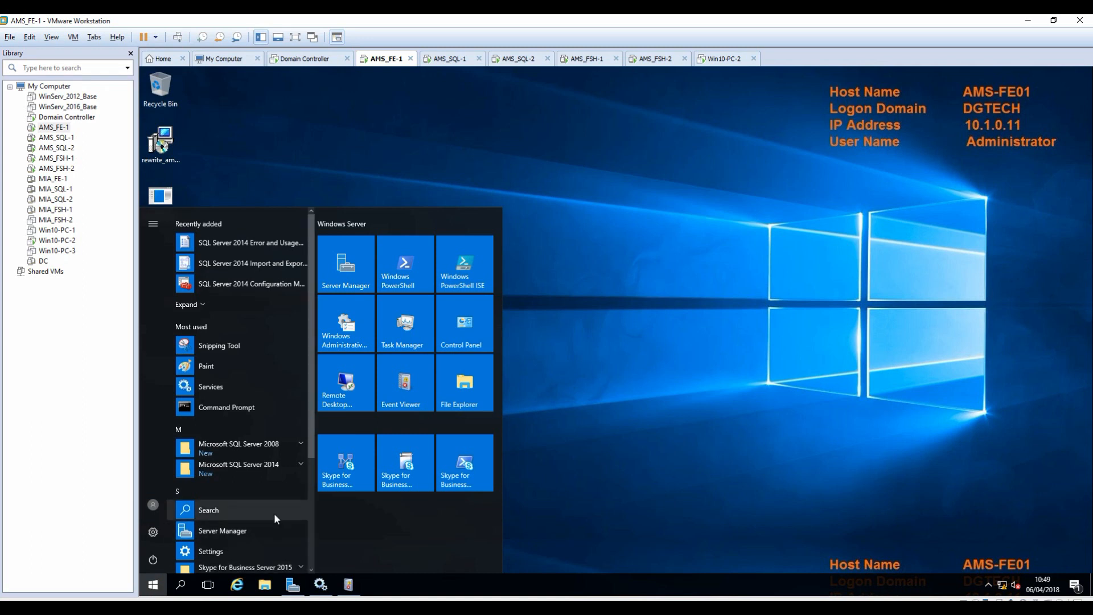
left_click(352, 471)
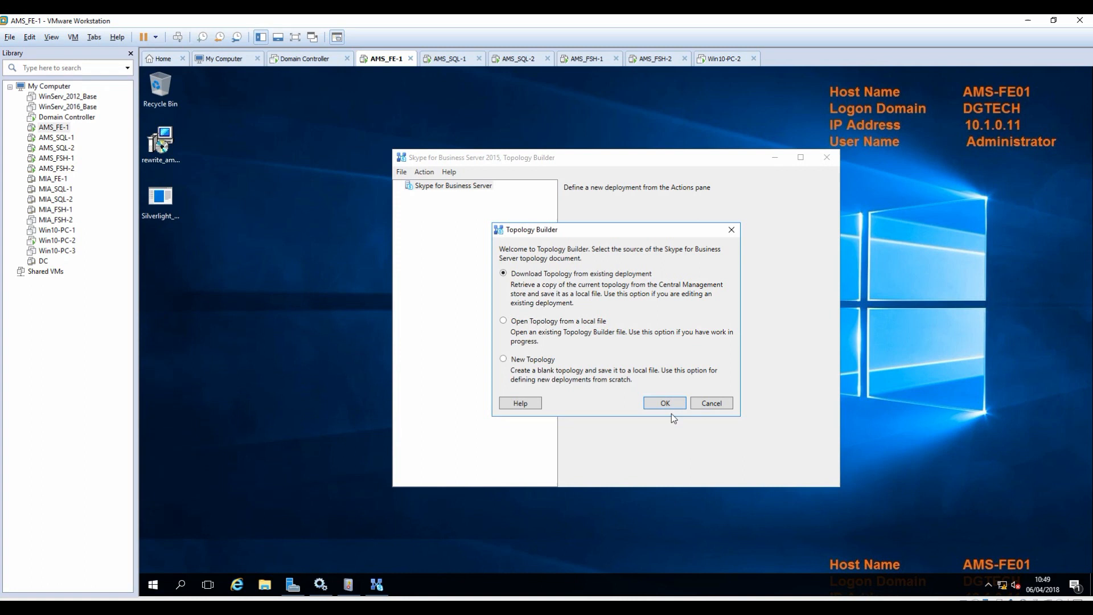
left_click(665, 404)
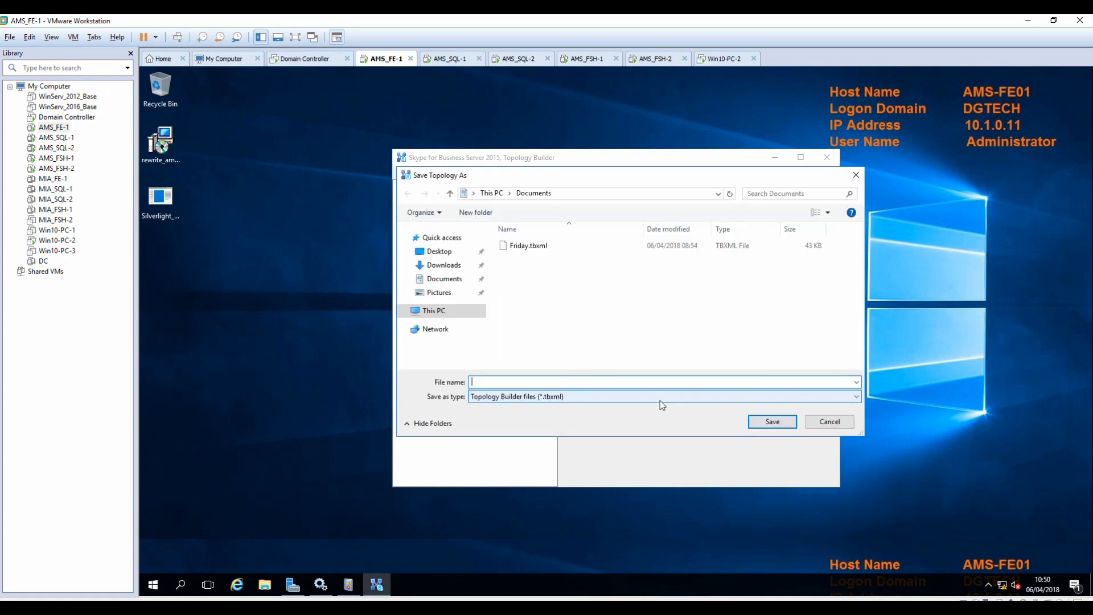
type("Friday")
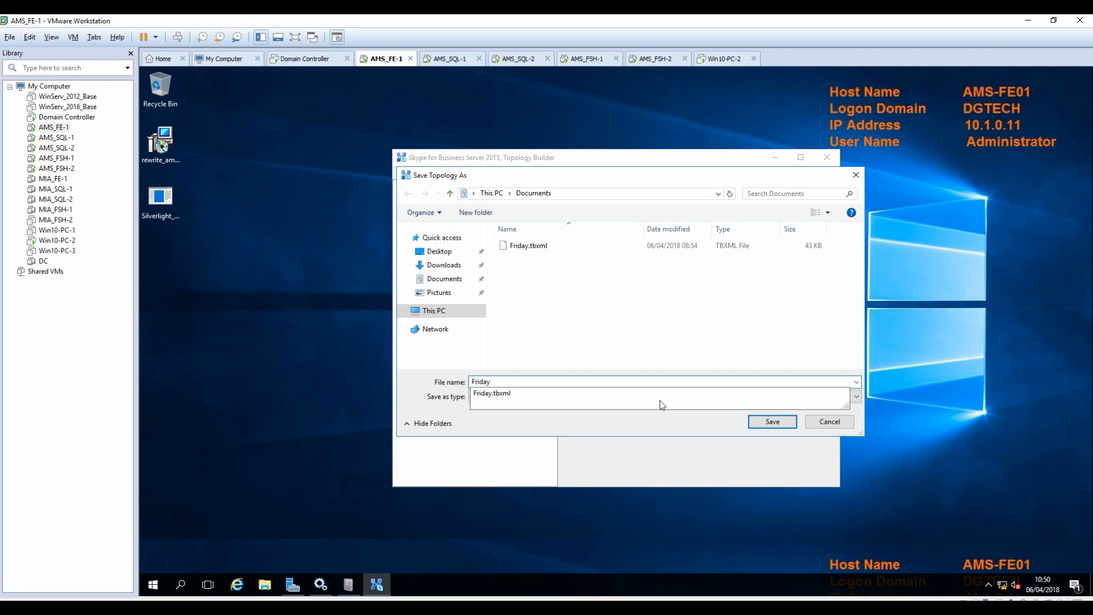
type("-2")
left_click(767, 421)
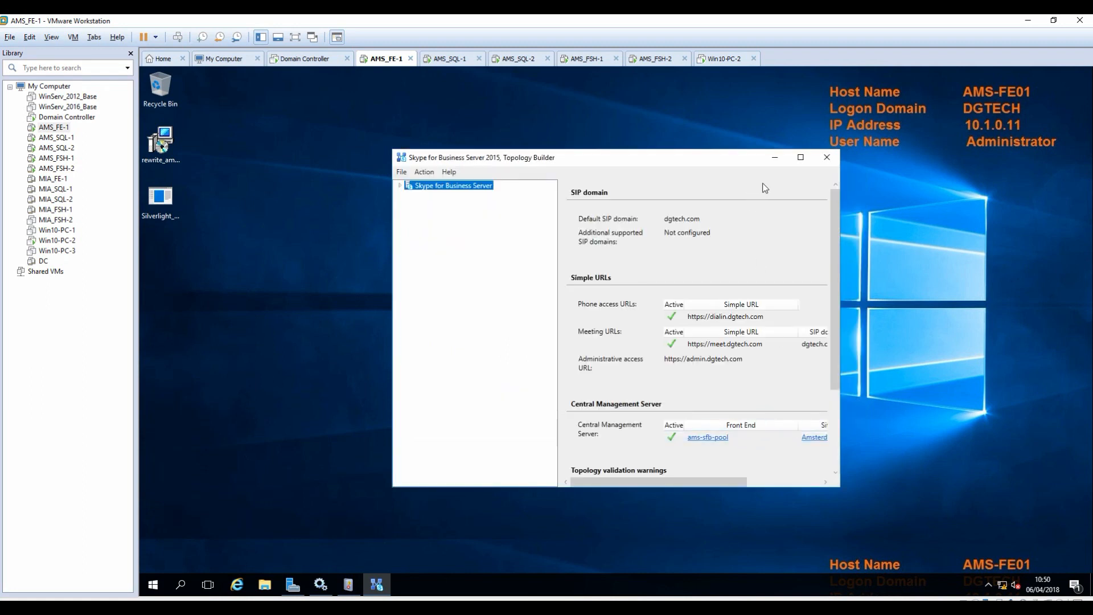
Expand Amsterdam > Shared Components > SQL Server stores and edit the ams-sql-lis store's properties.
left_click(801, 157)
left_click(146, 98)
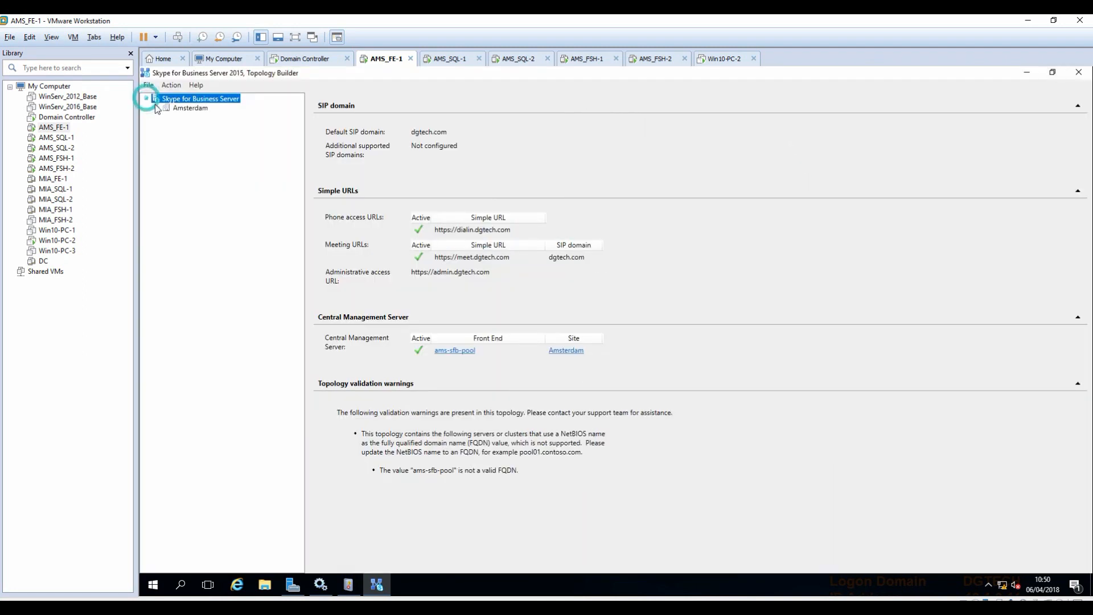
left_click(158, 109)
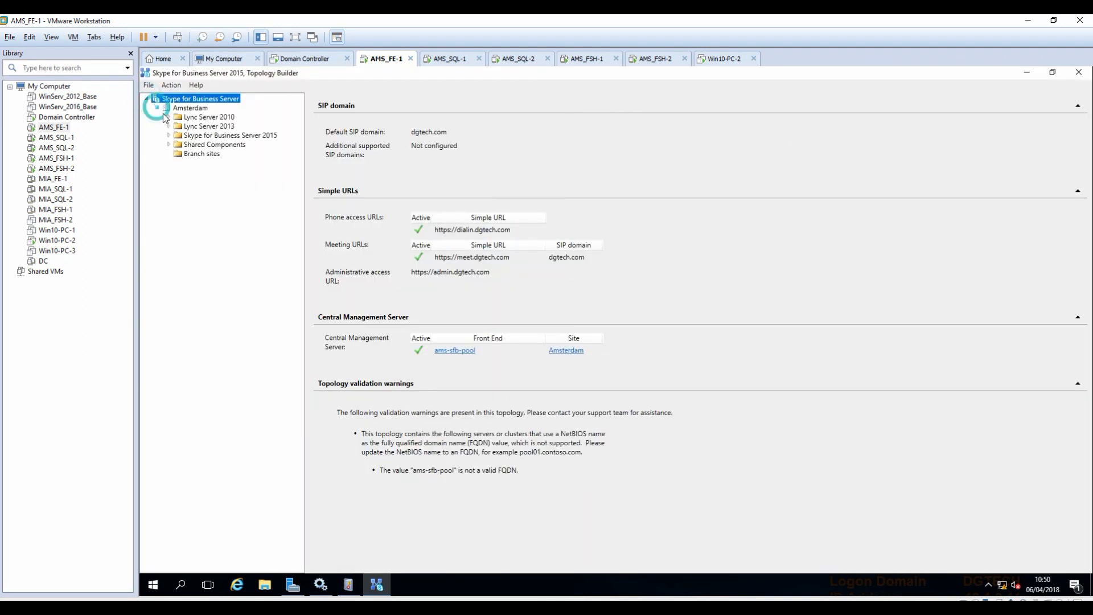
left_click(168, 145)
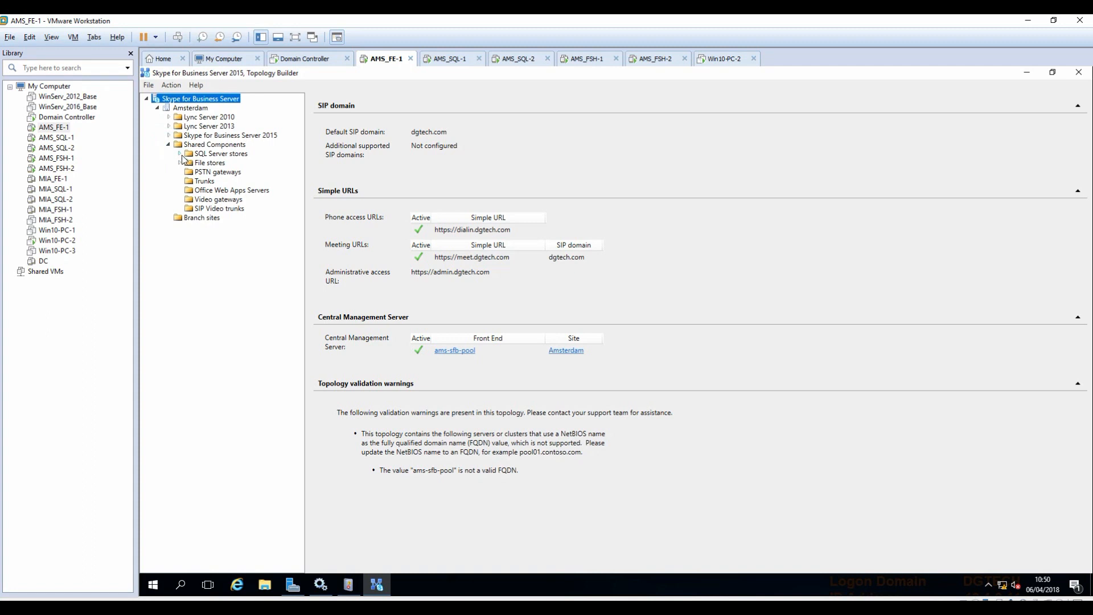
left_click(180, 155)
left_click(212, 164)
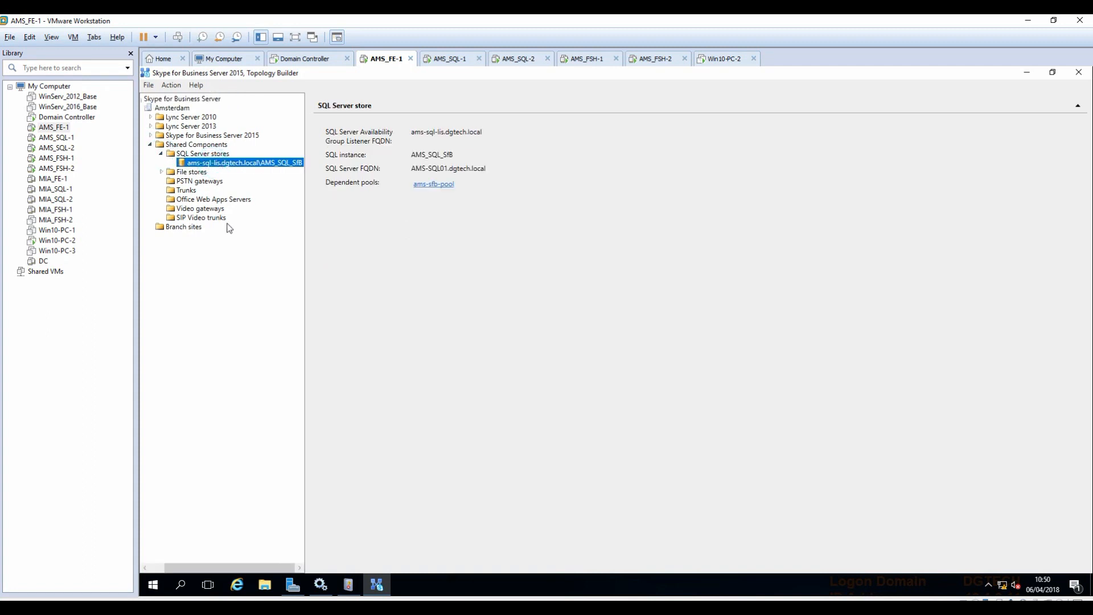
right_click(209, 166)
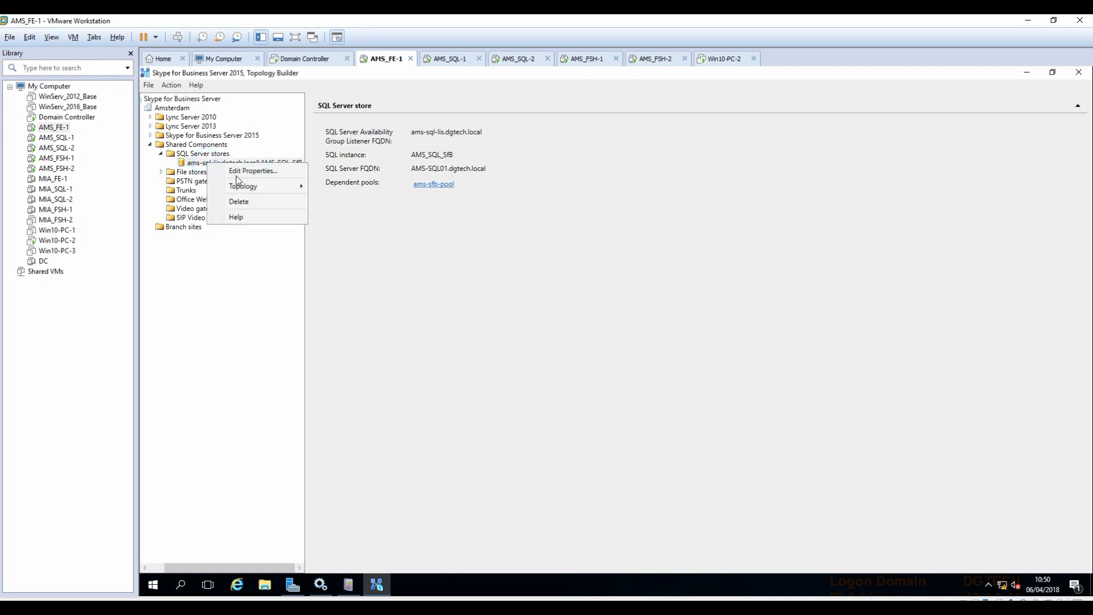
left_click(238, 174)
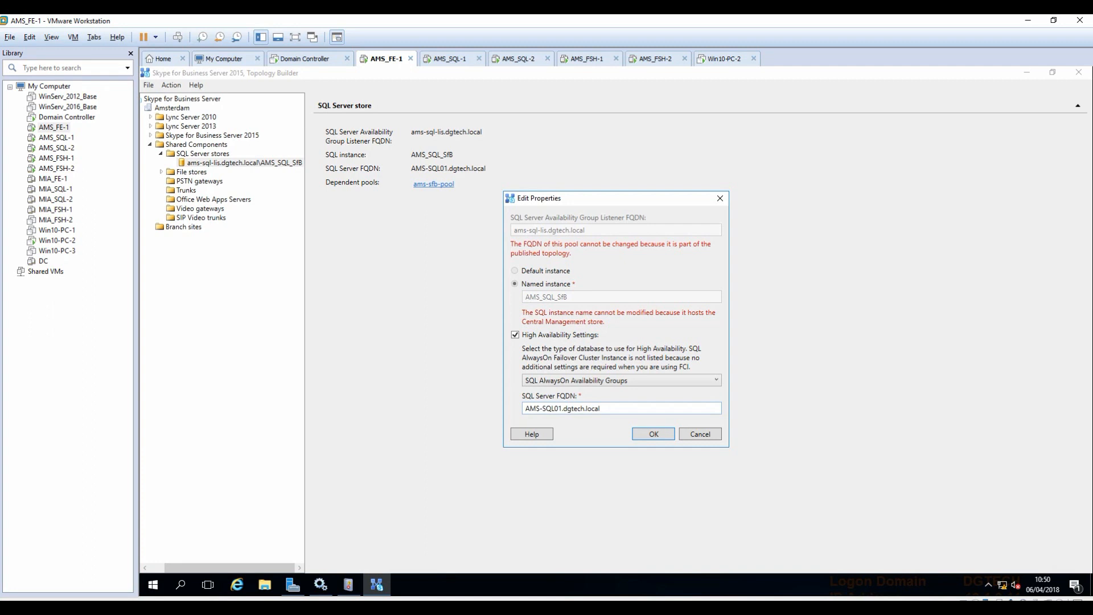
Change the SQL store's SQL Server FQDN to AMS-SQL02.dgtech.local.
triple_click(558, 408)
type("AMS-SQL02.dgtech.local")
left_click(662, 437)
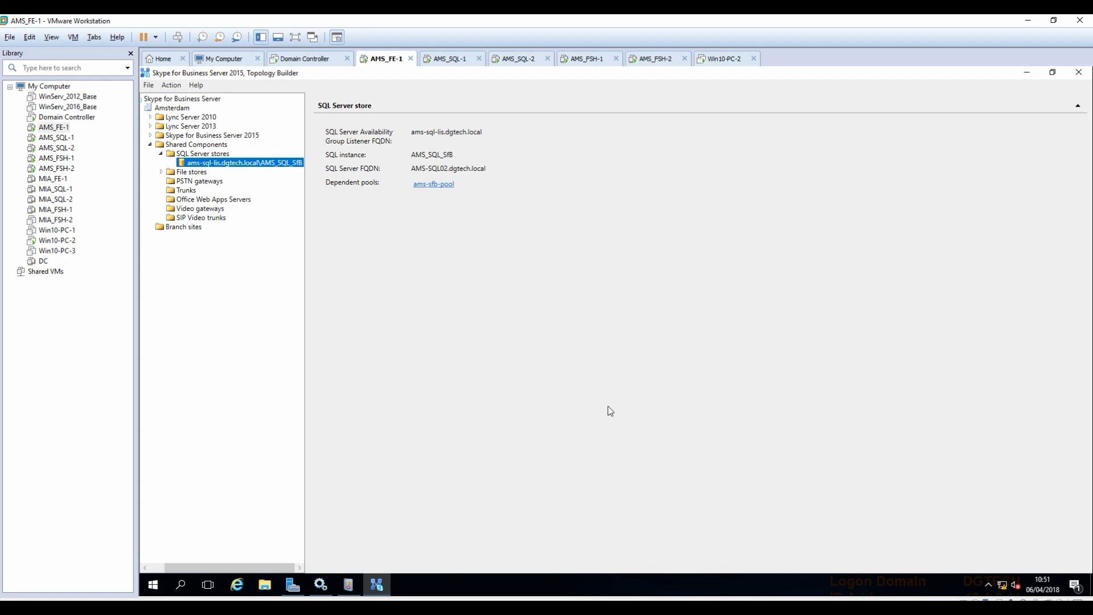
Publish the updated topology and open the publishing log.
left_click(174, 100)
right_click(175, 102)
left_click(221, 187)
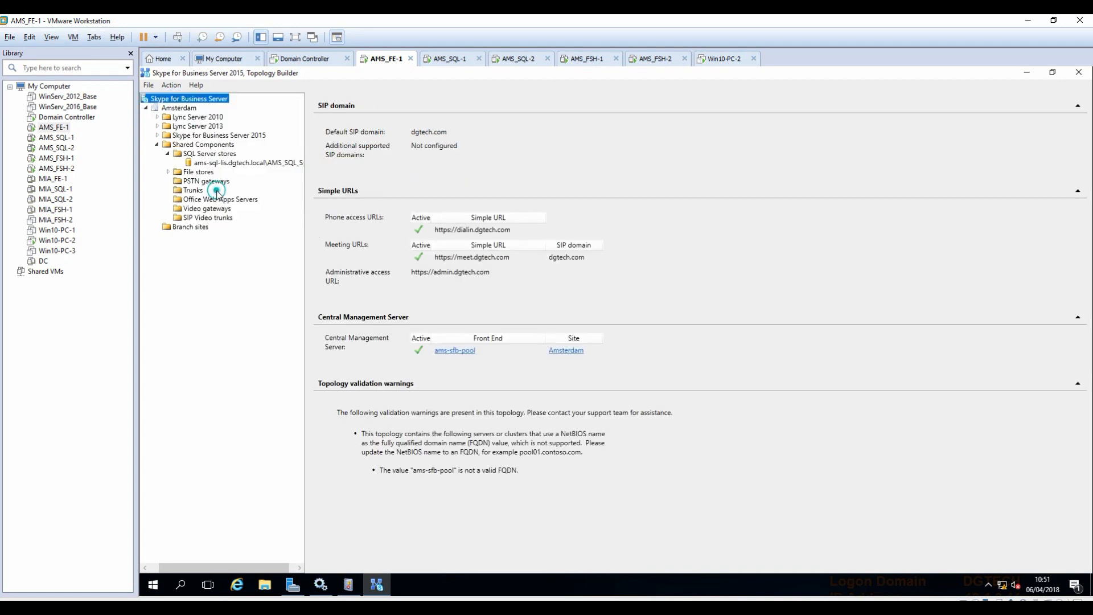
left_click(709, 438)
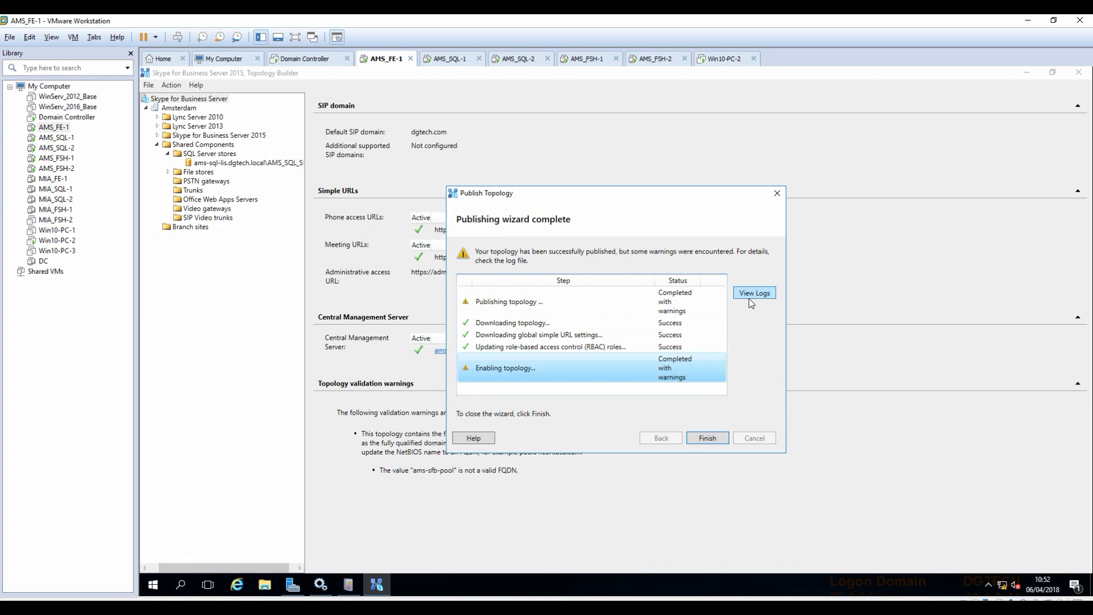
left_click(754, 295)
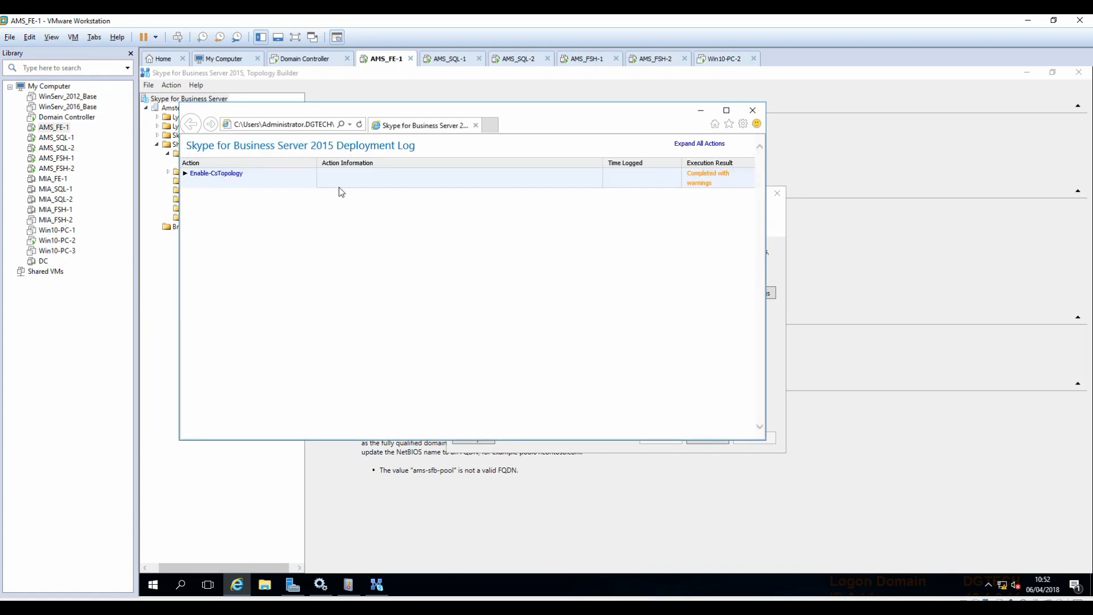
Drill into Enable-CsTopology down to the FileStore share permissions warning, then close the log and finish.
left_click(186, 174)
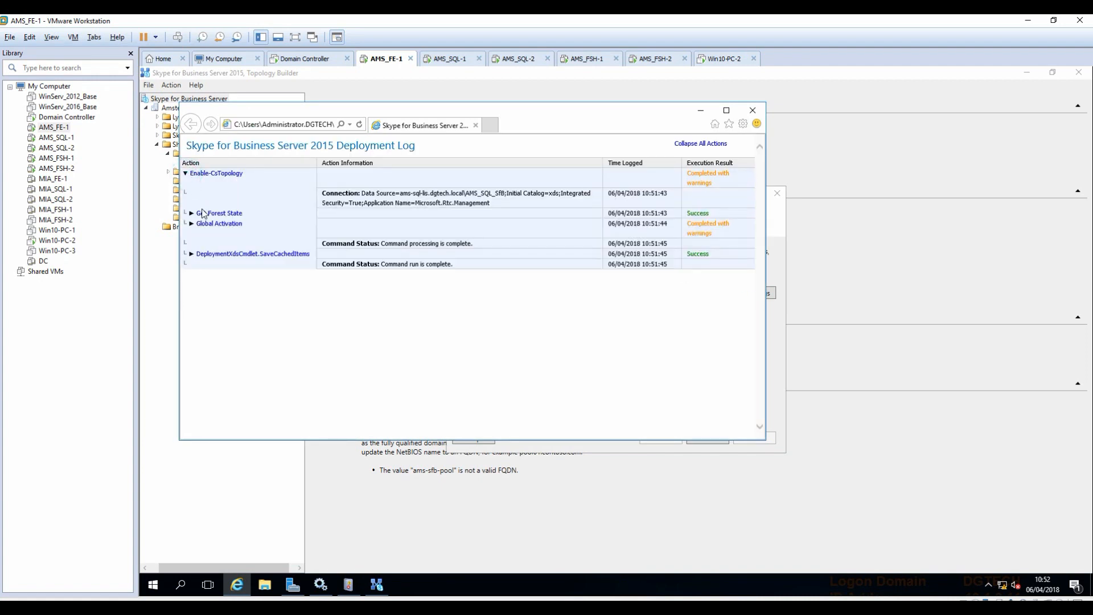
left_click(191, 224)
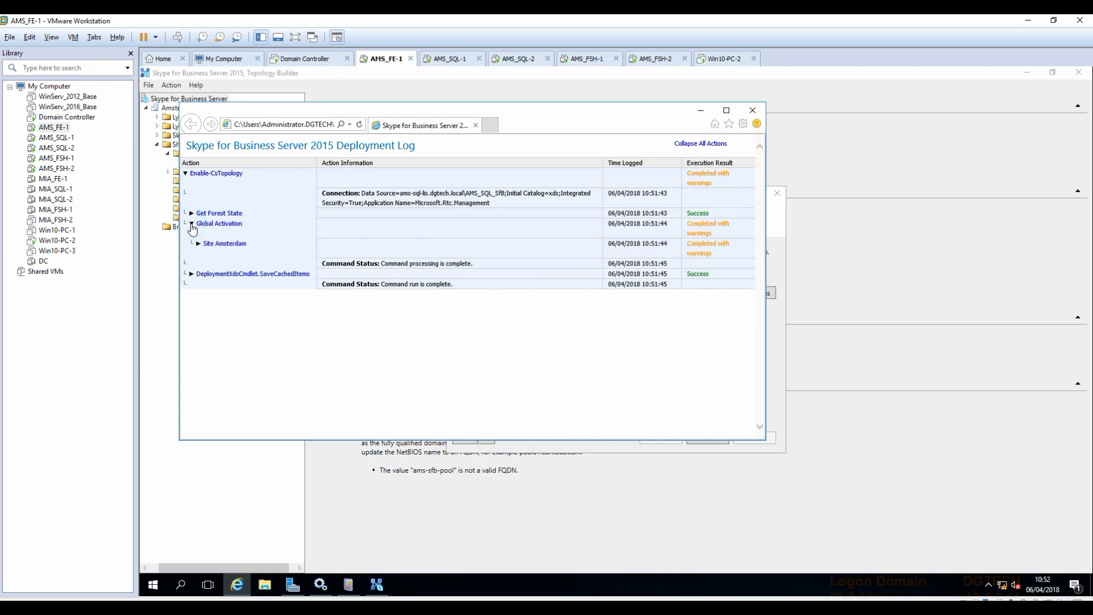
left_click(198, 243)
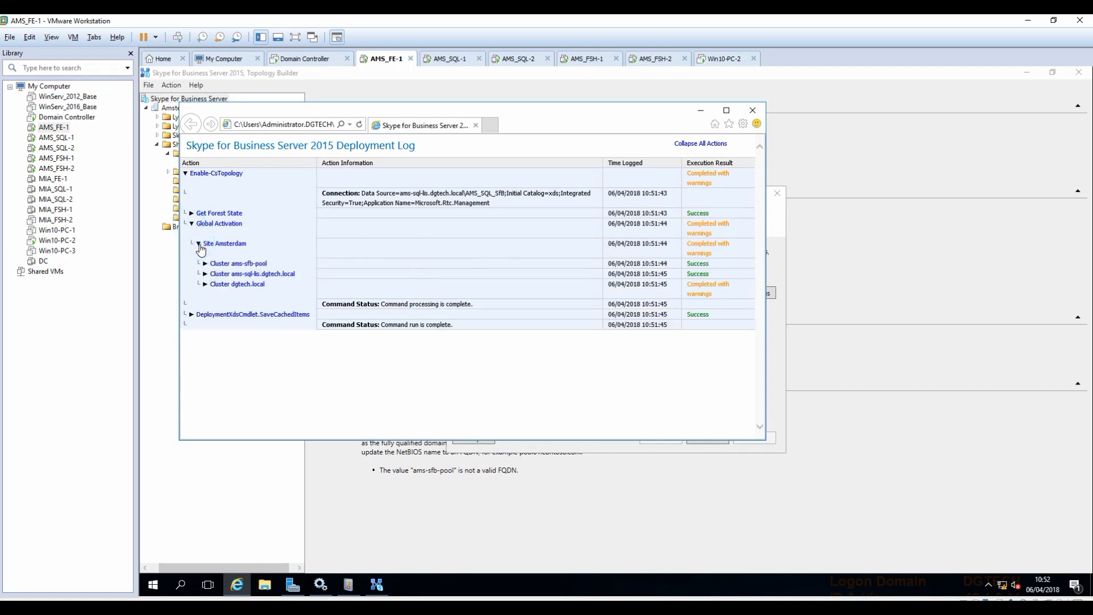
left_click(205, 274)
left_click(205, 285)
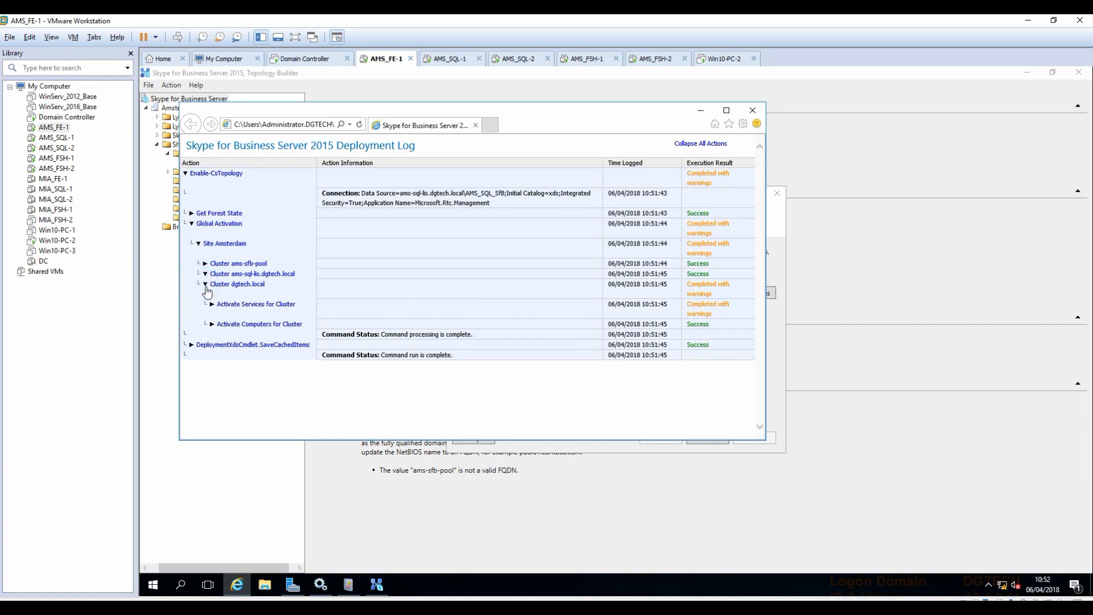
left_click(212, 306)
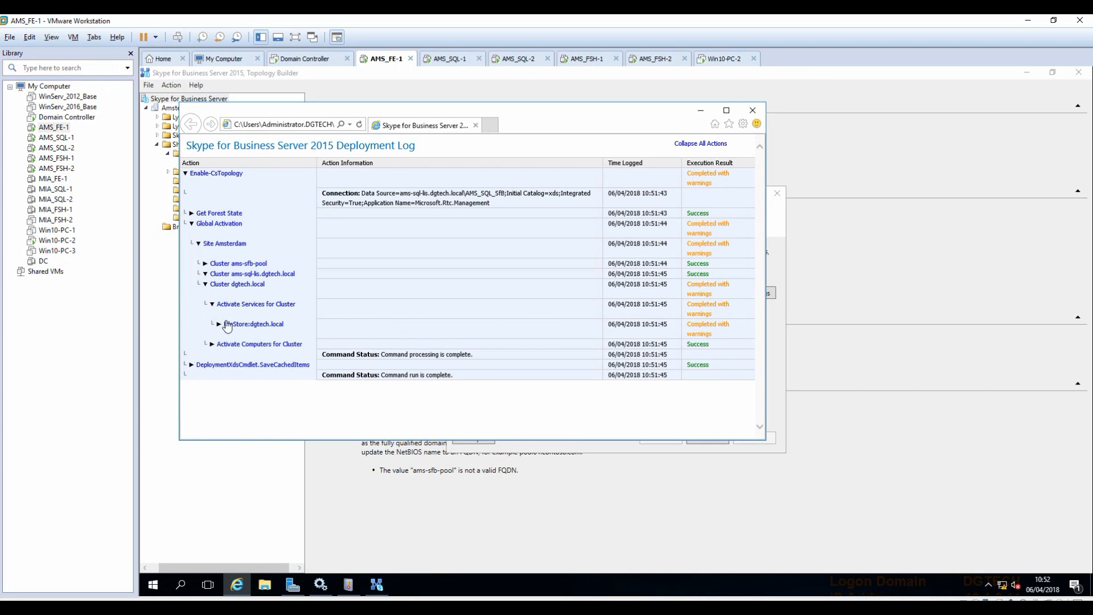
left_click(217, 325)
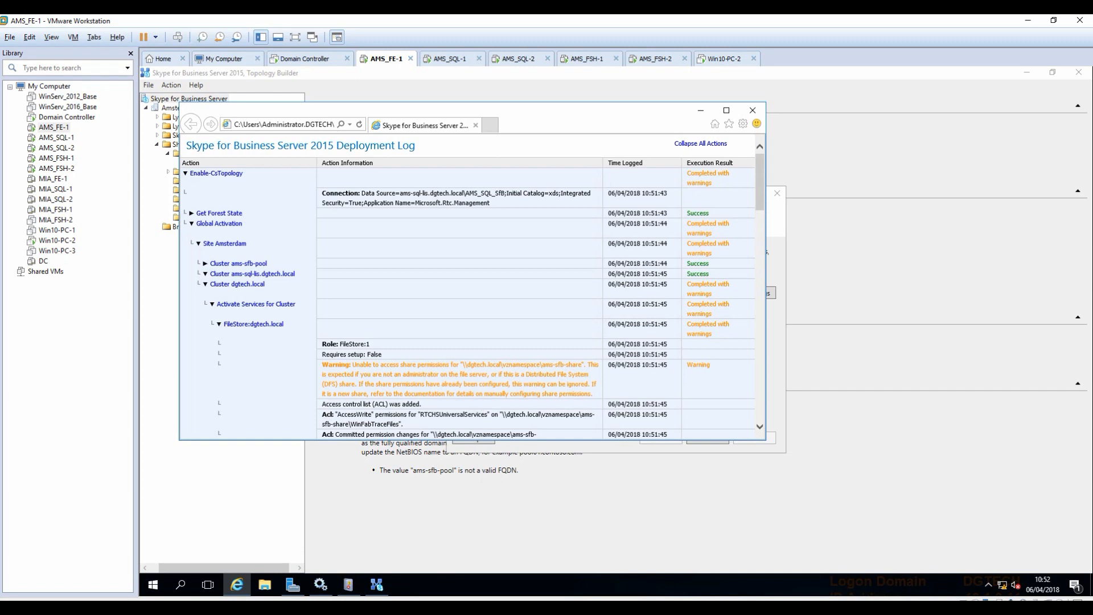
left_click_drag(462, 365, 509, 394)
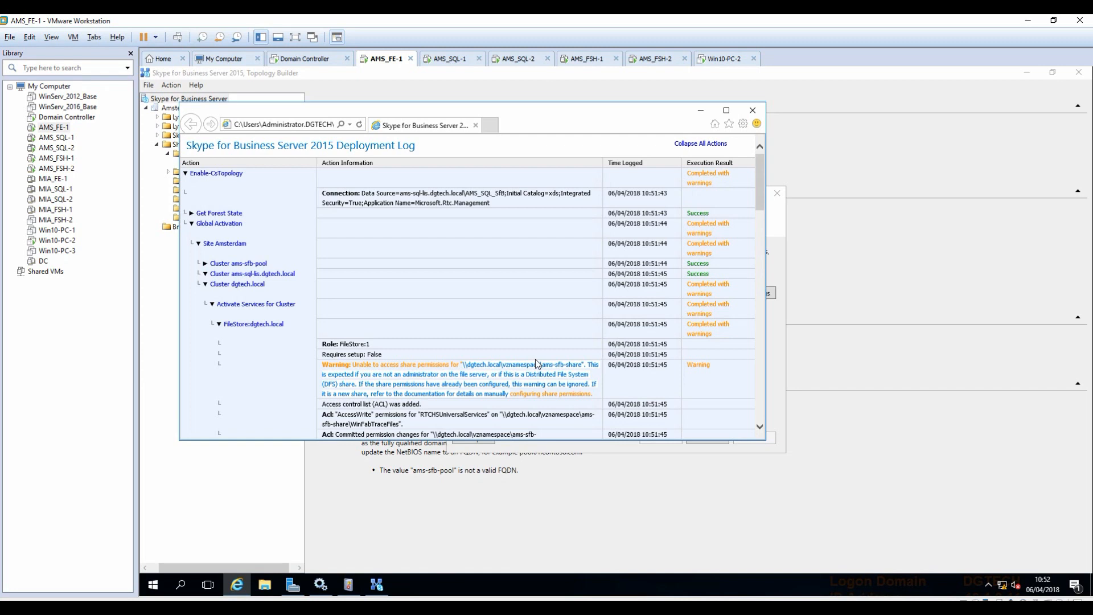
scroll(536, 359, "down", 10)
scroll(523, 362, "down", 10)
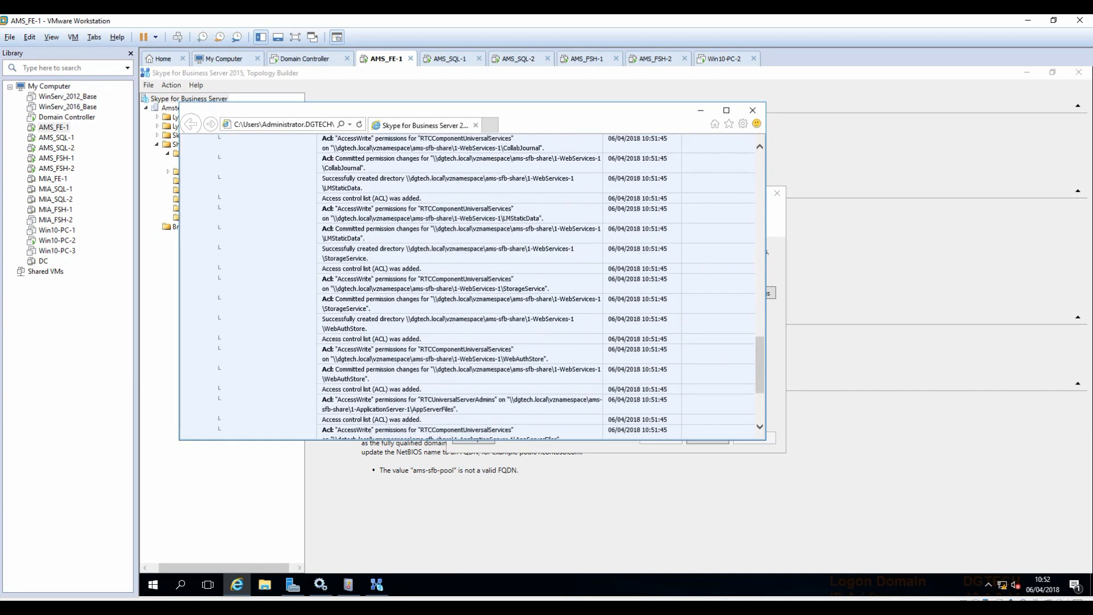
left_click(751, 109)
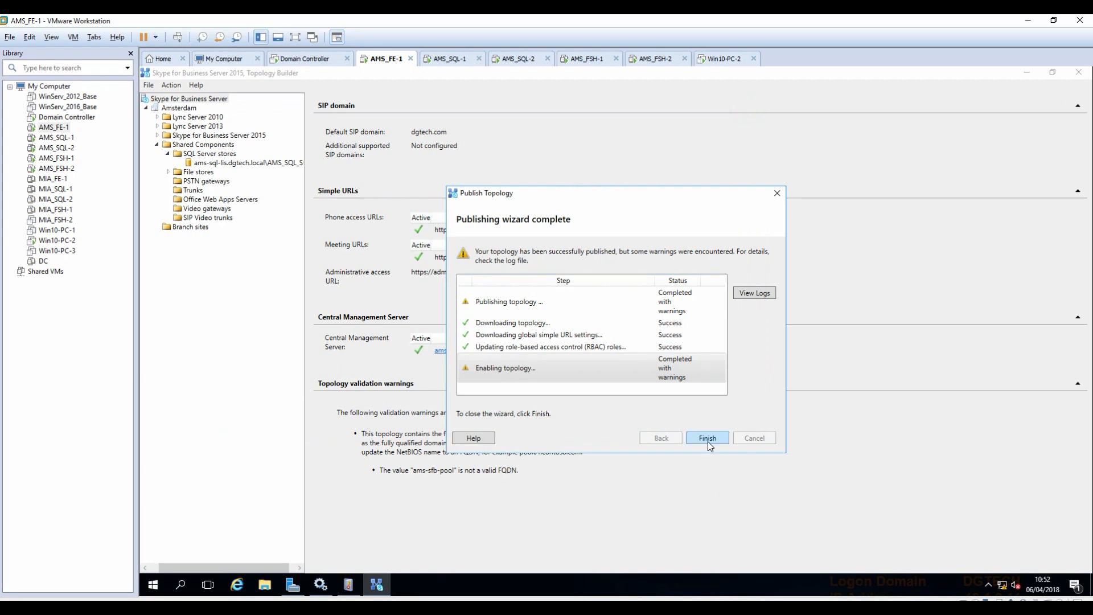
left_click(707, 438)
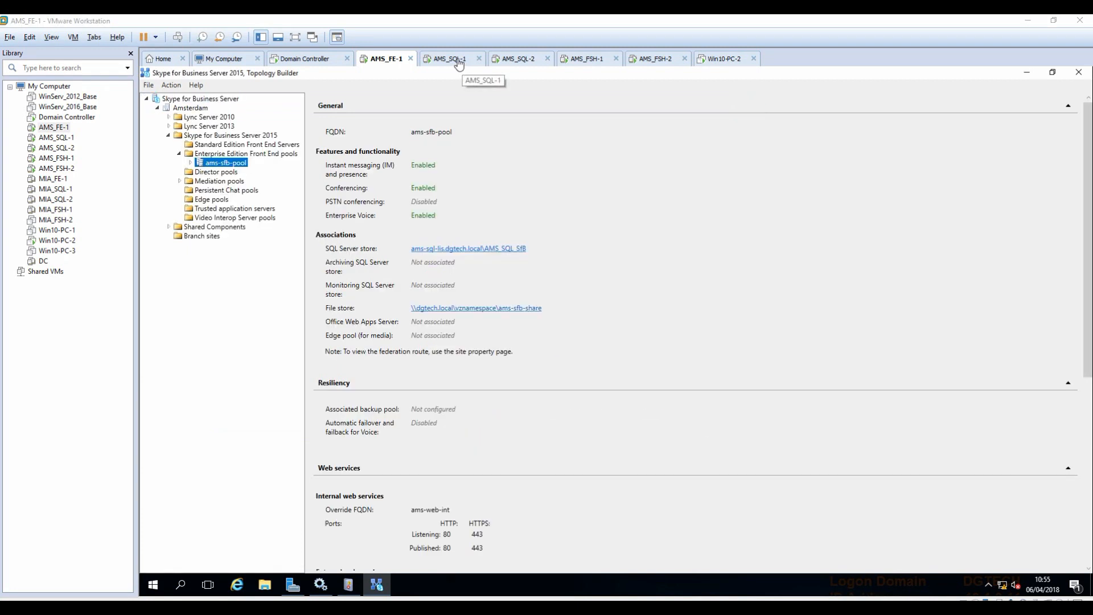
On AMS_SQL-1, check the databases and security logins on AMS-SQL01.
left_click(452, 59)
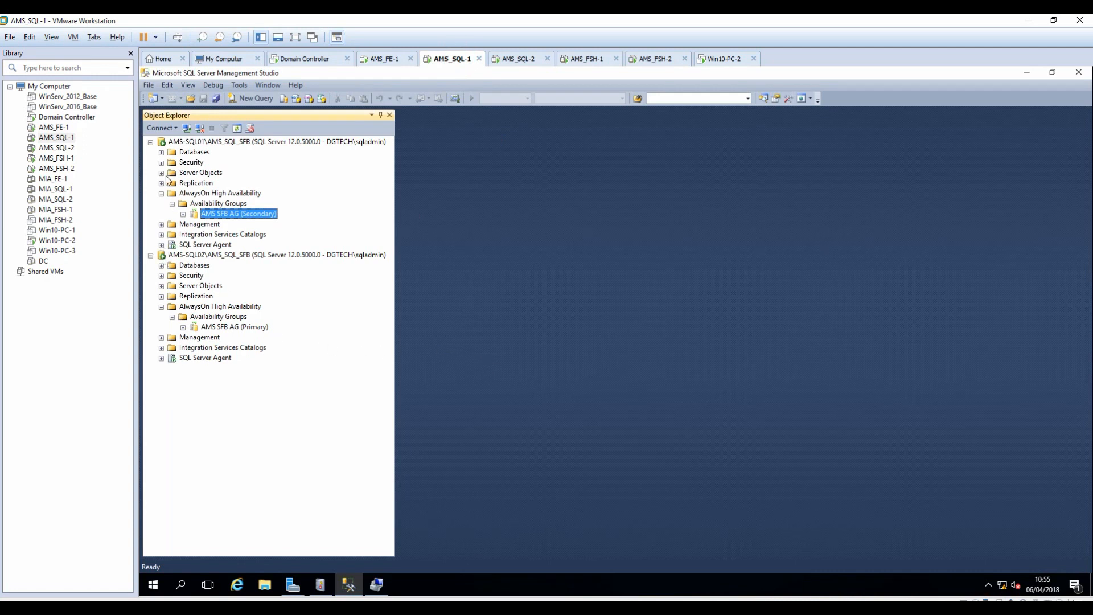
left_click(161, 265)
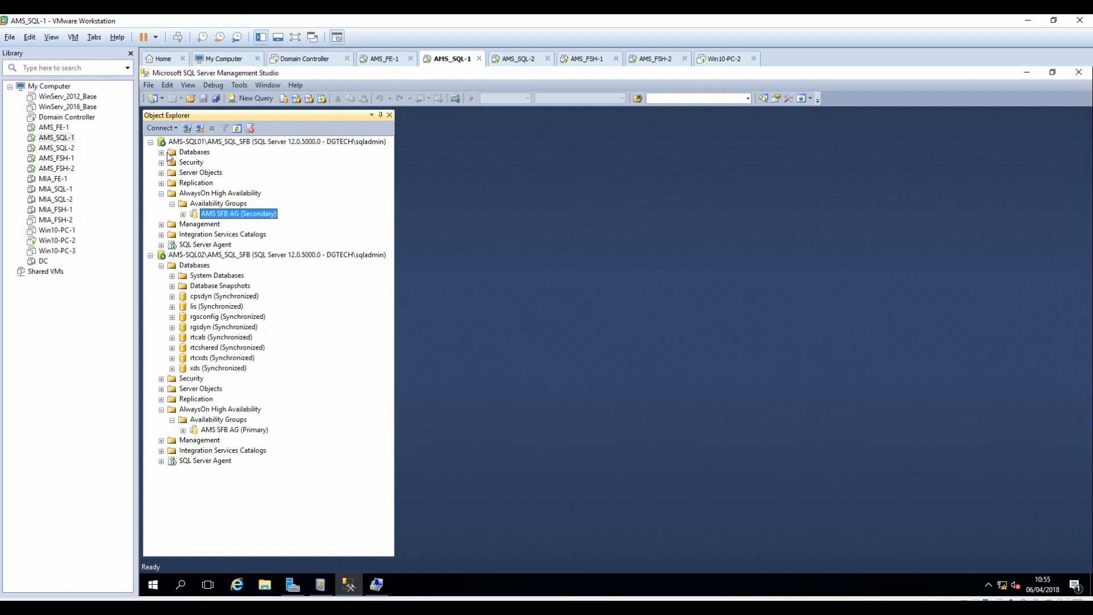
left_click(161, 152)
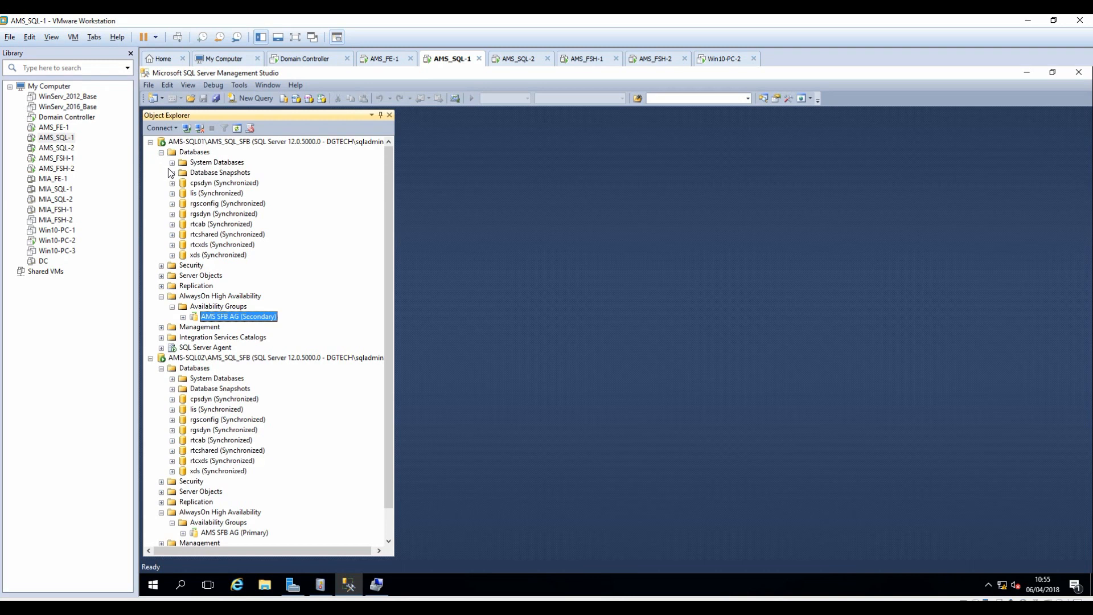
left_click(161, 152)
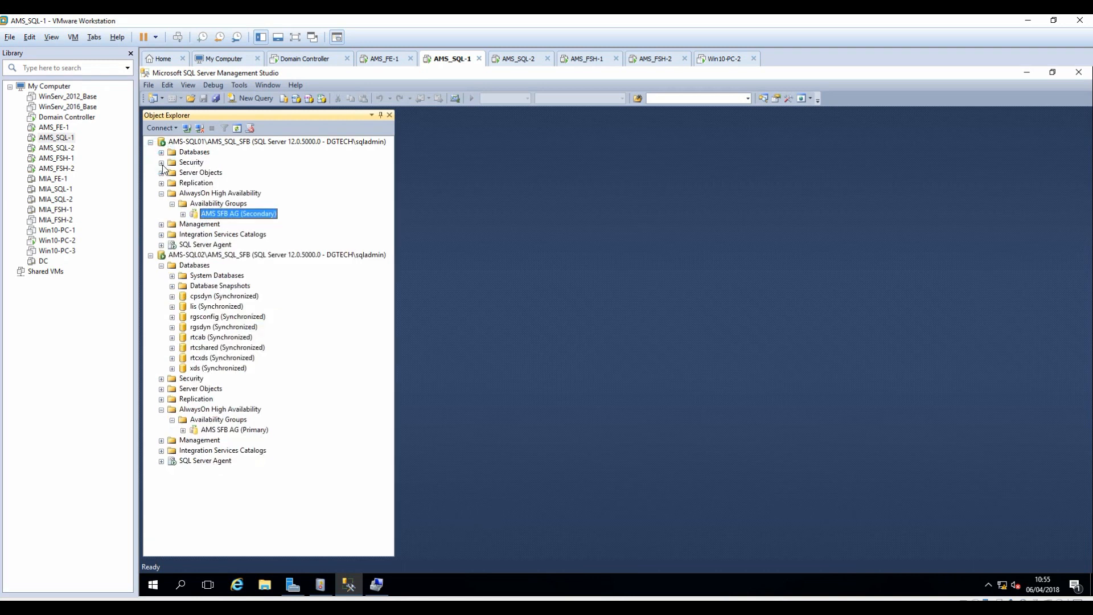
left_click(161, 163)
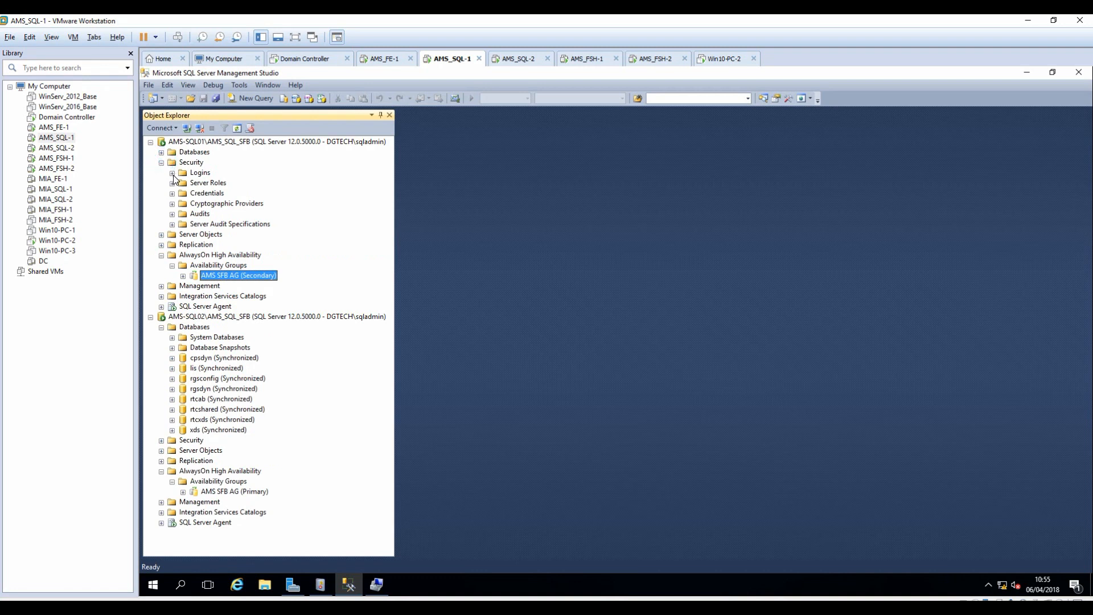
left_click(172, 173)
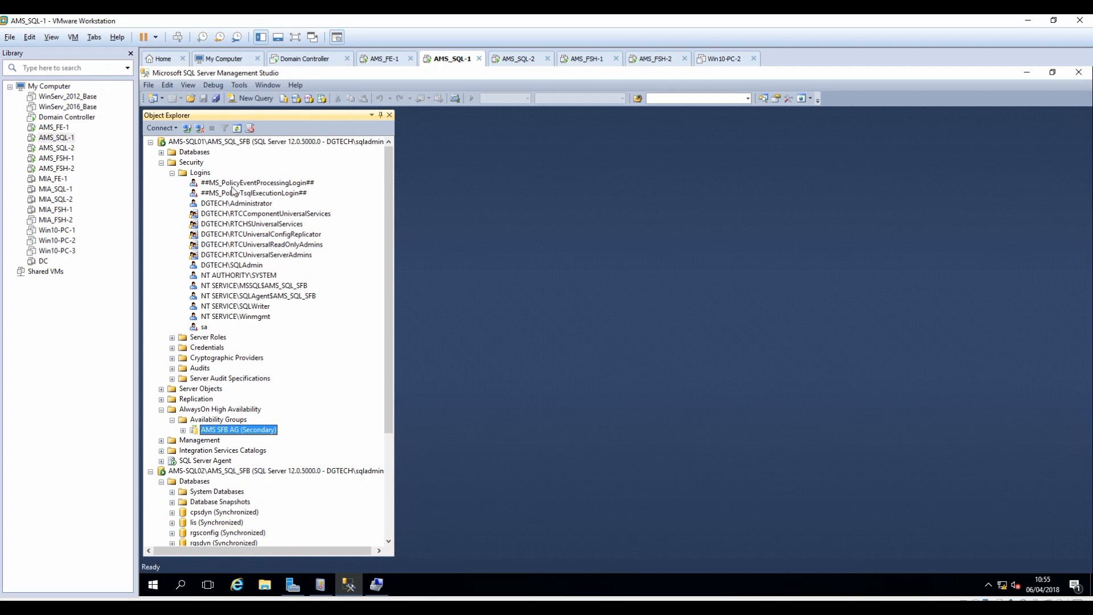
left_click_drag(385, 325, 388, 432)
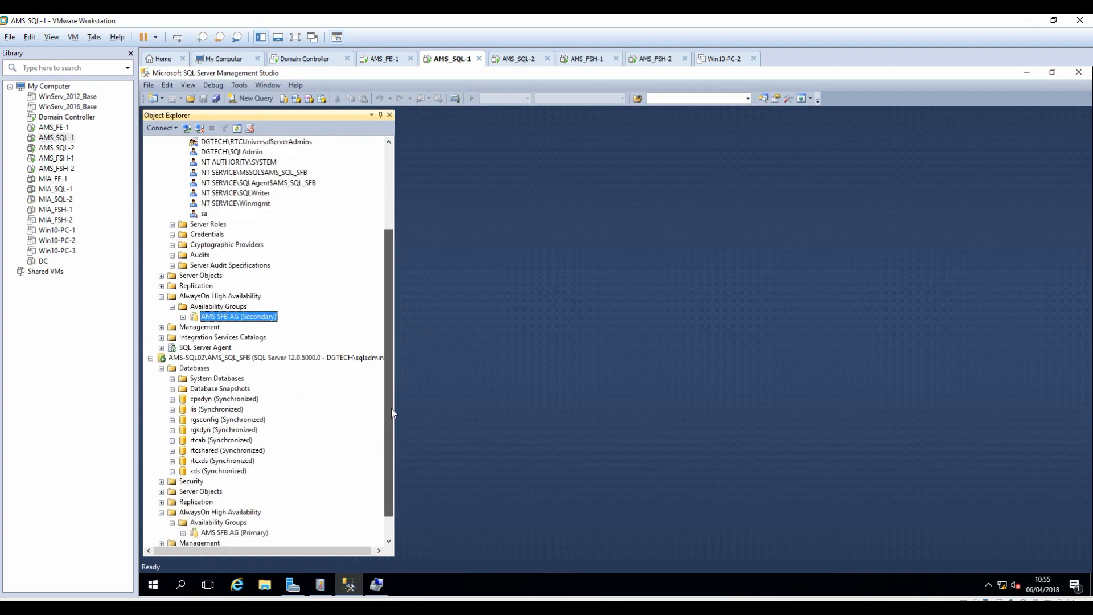
Check the security logins on AMS-SQL02.
left_click(162, 368)
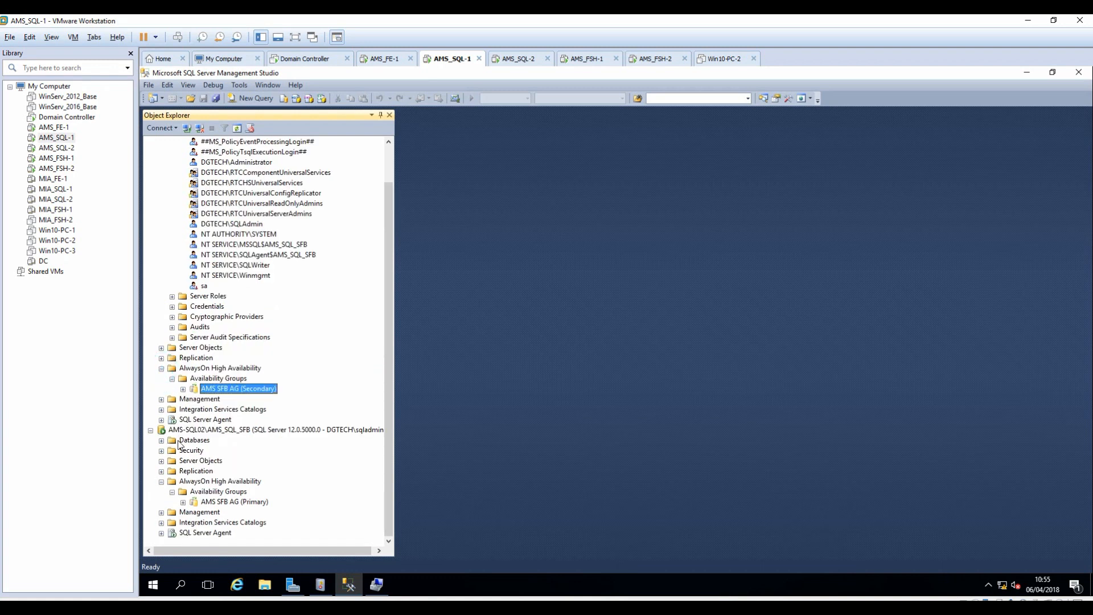
left_click(162, 450)
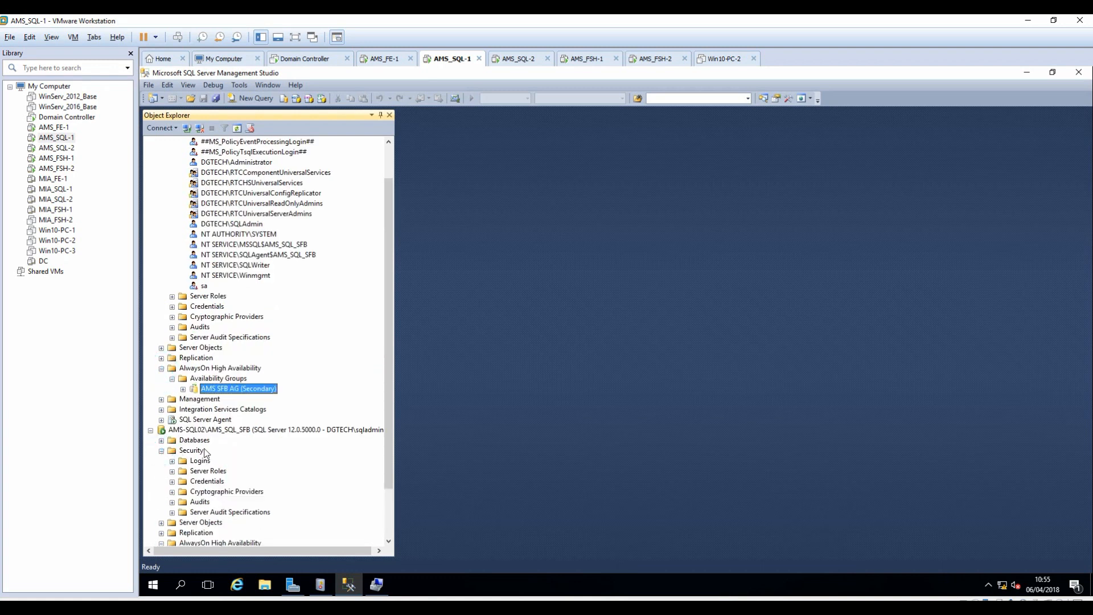
left_click(172, 461)
left_click_drag(389, 329, 435, 494)
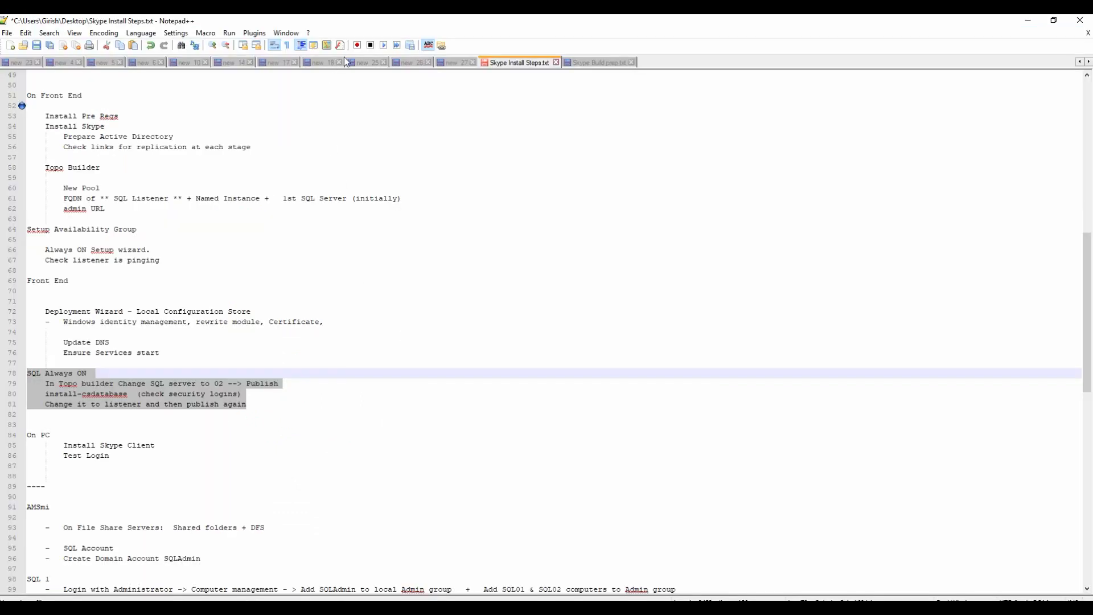
Copy the Install-CsDatabase command from Skype Build prep.txt line 71 and run it in the Management Shell.
left_click(579, 61)
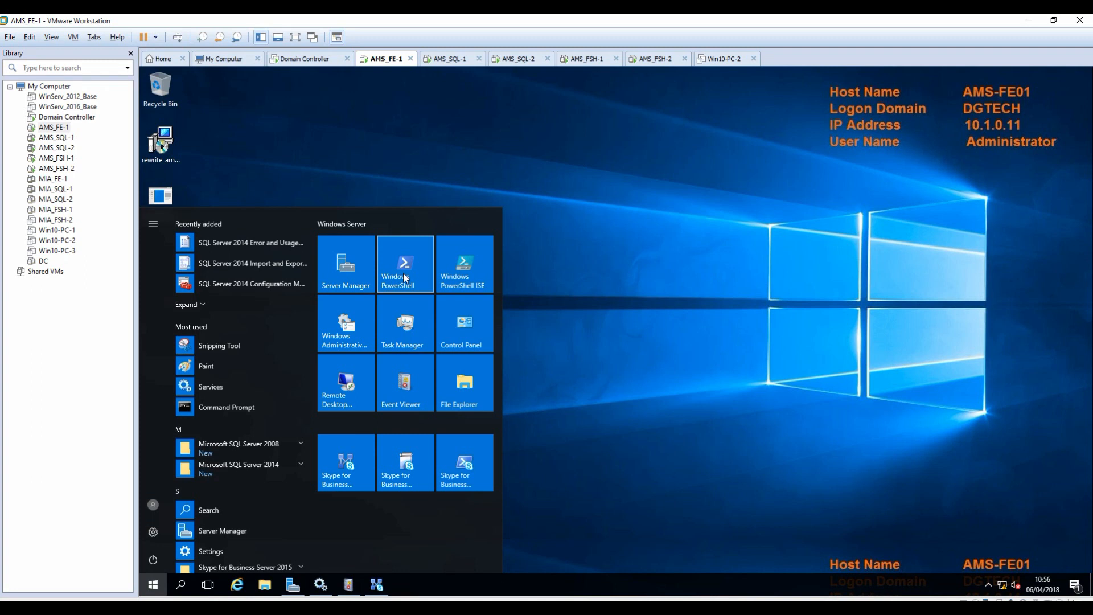
left_click(453, 468)
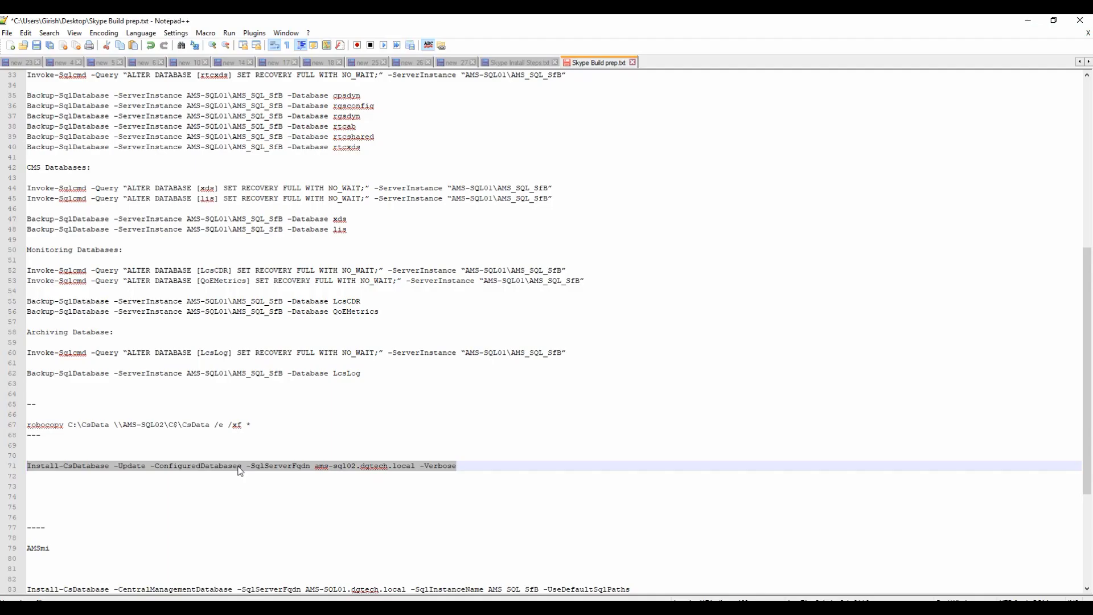
right_click(238, 467)
left_click(277, 275)
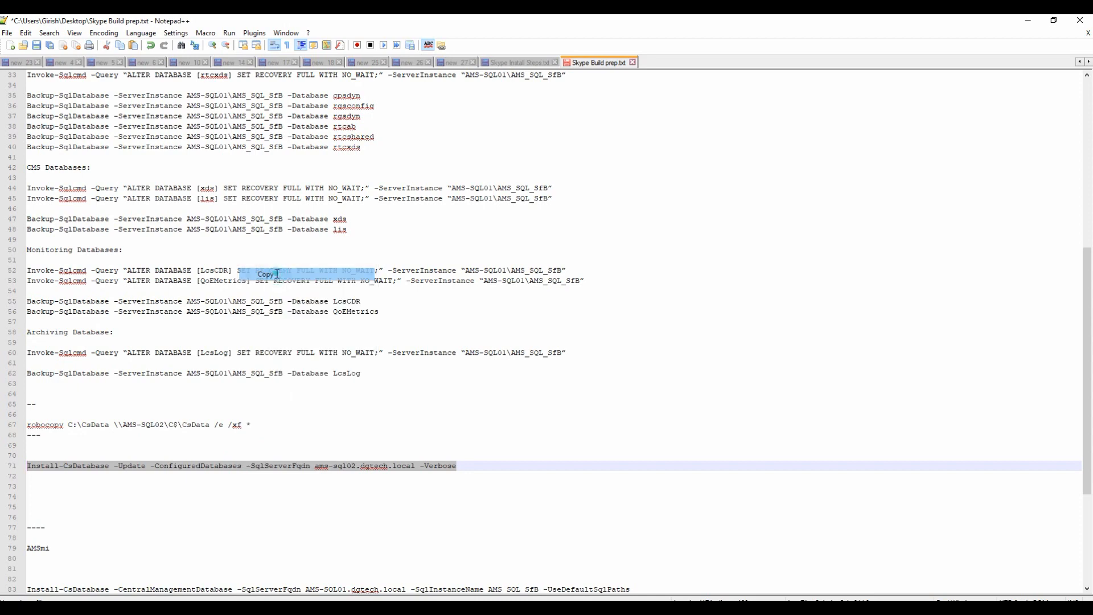
left_click(1034, 22)
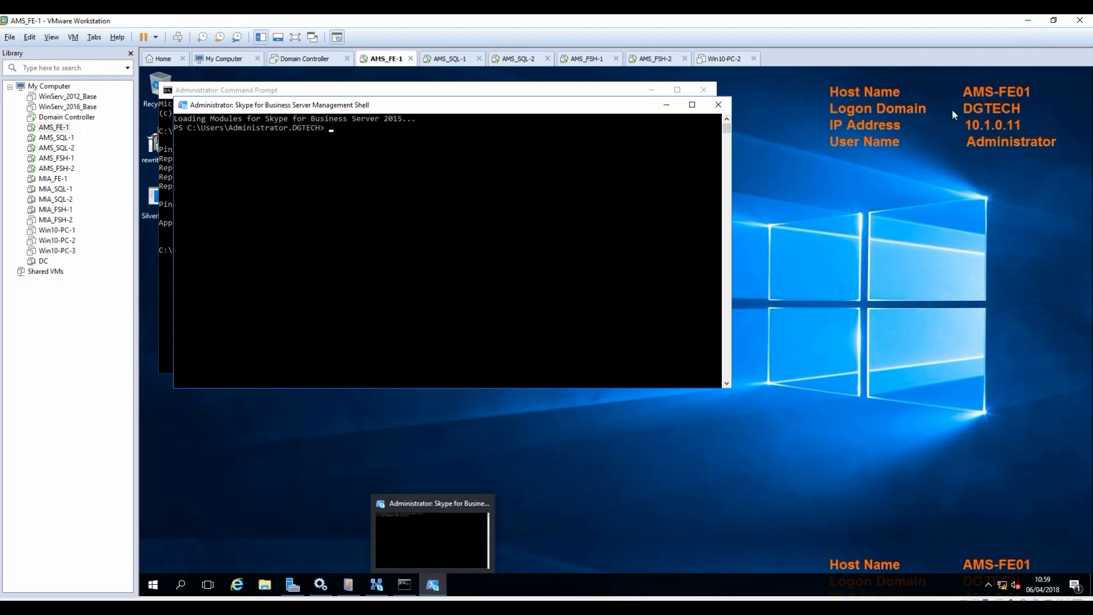
left_click_drag(516, 105, 740, 198)
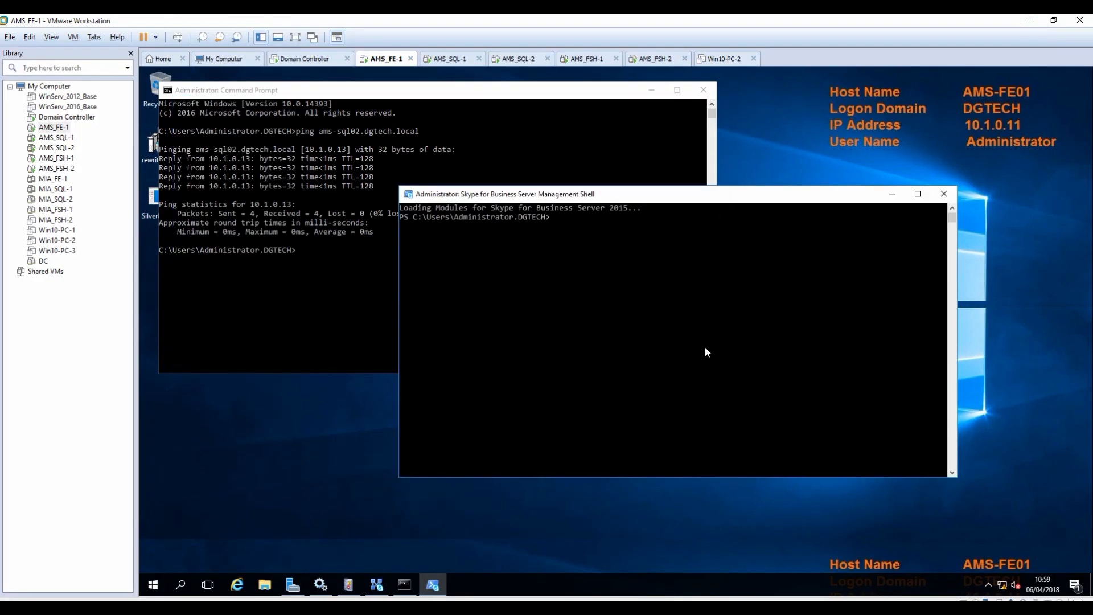
right_click(634, 272)
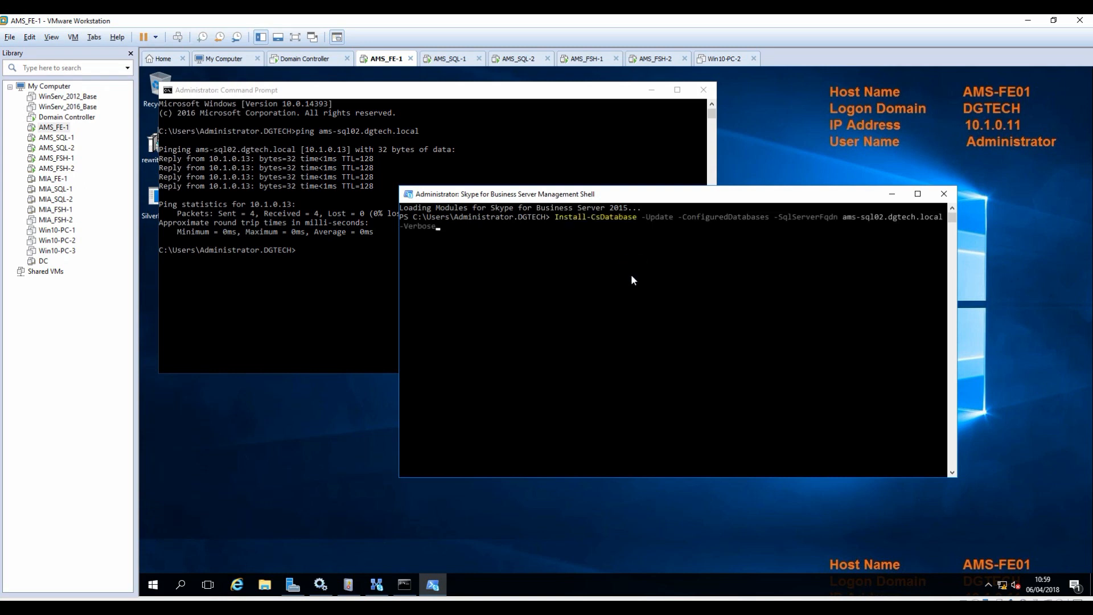
key("Return")
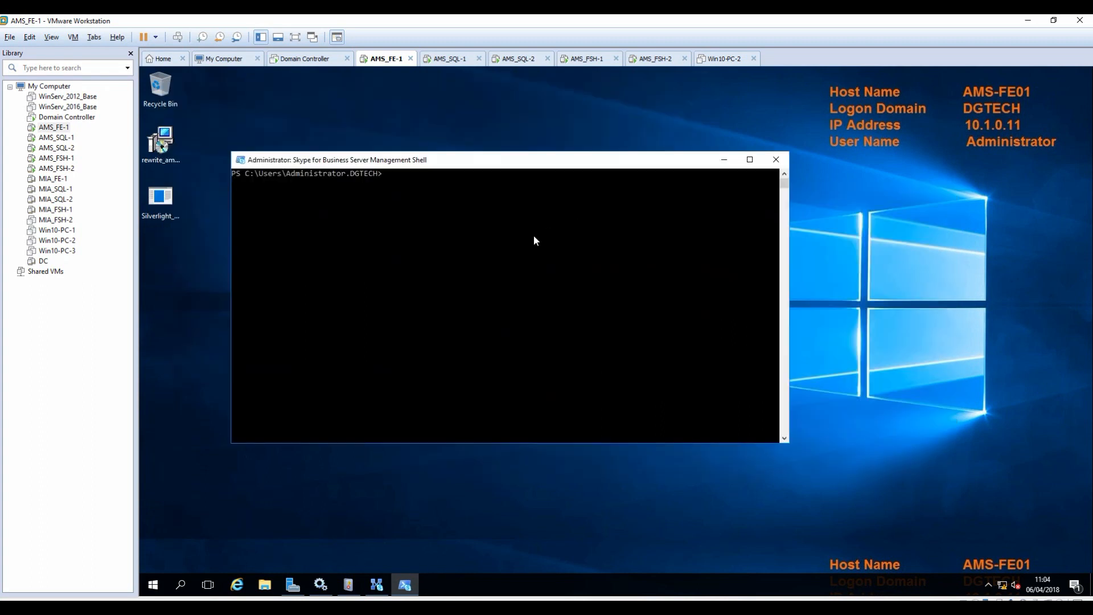
Run Install-CsDatabase against listener ams-sql-lis.dgtech.local, highlighting the listener name in the notes.
right_click(487, 222)
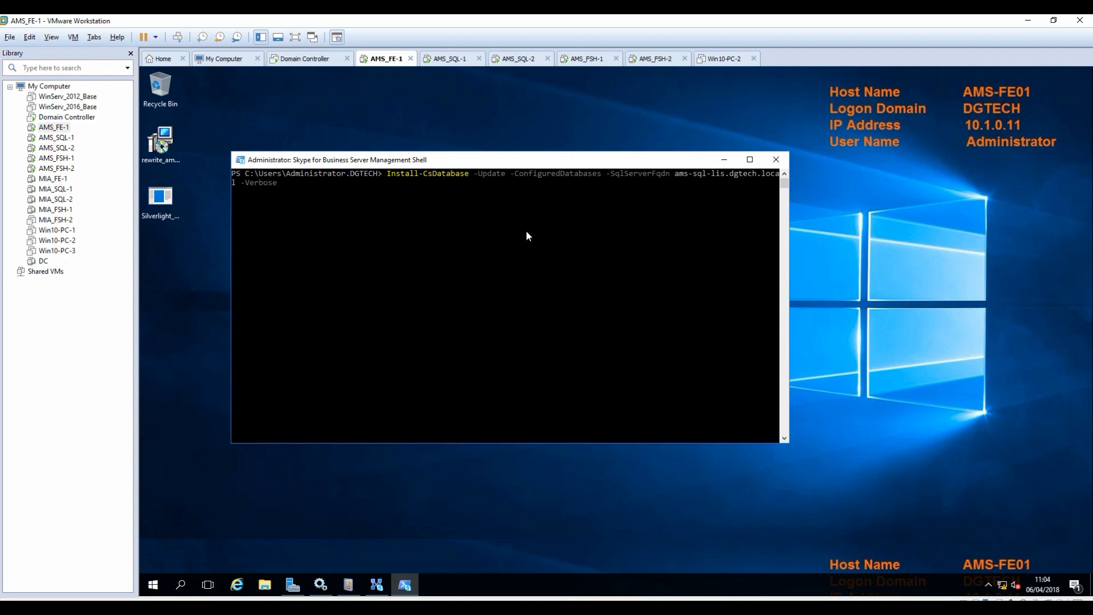
key("Return")
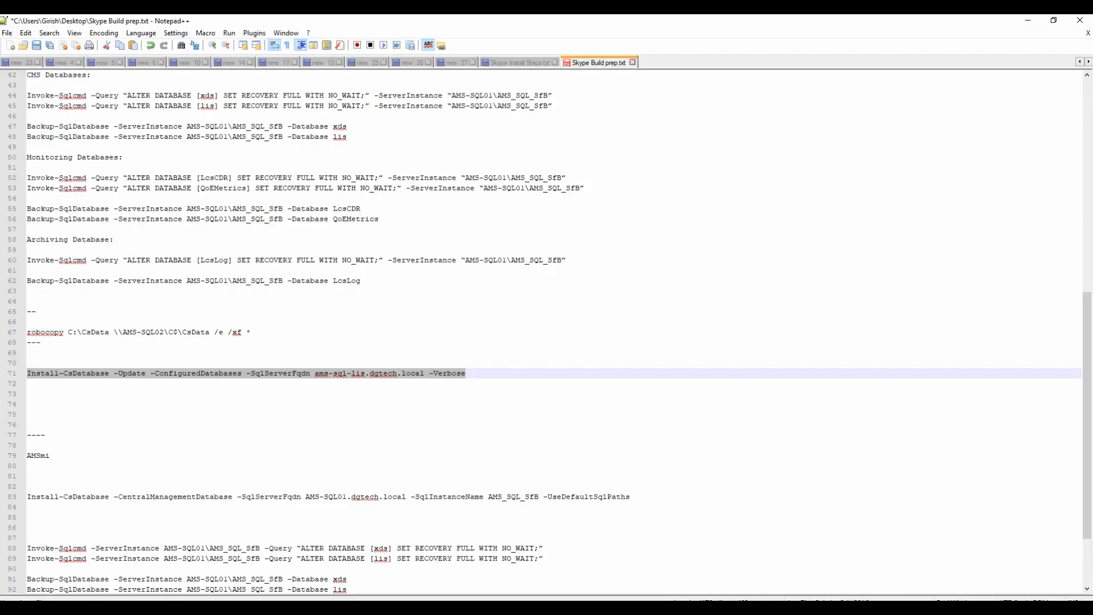
left_click(479, 373)
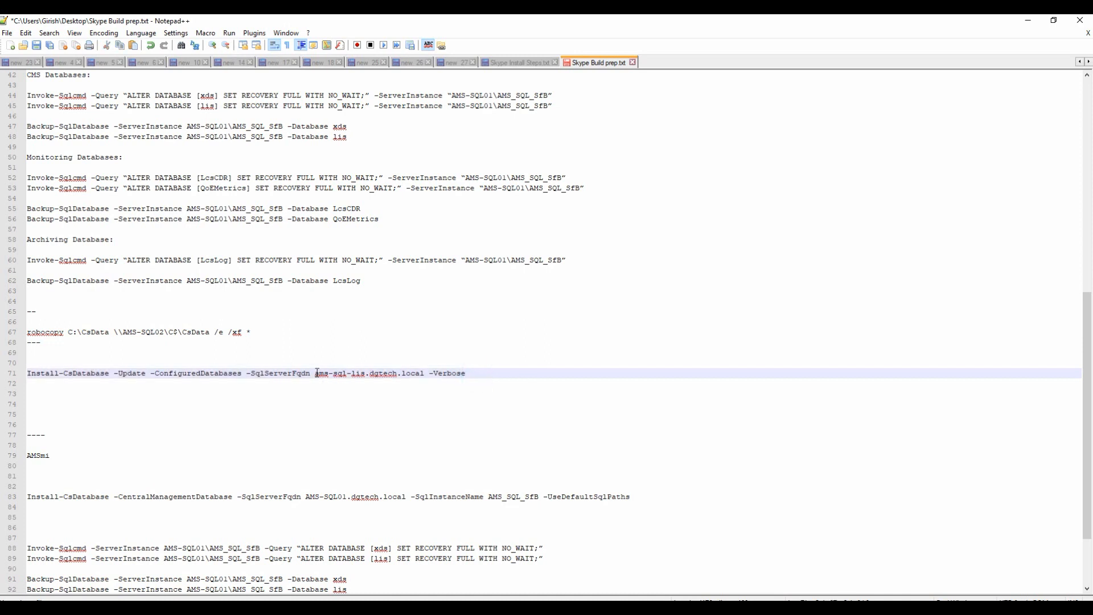
left_click_drag(315, 373, 425, 374)
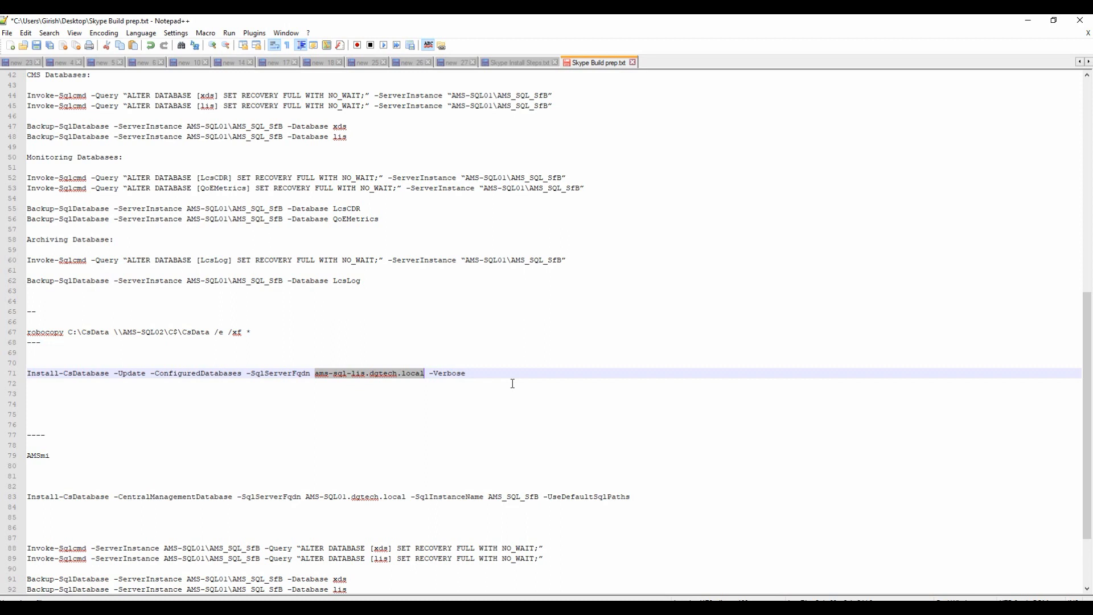
left_click(1027, 23)
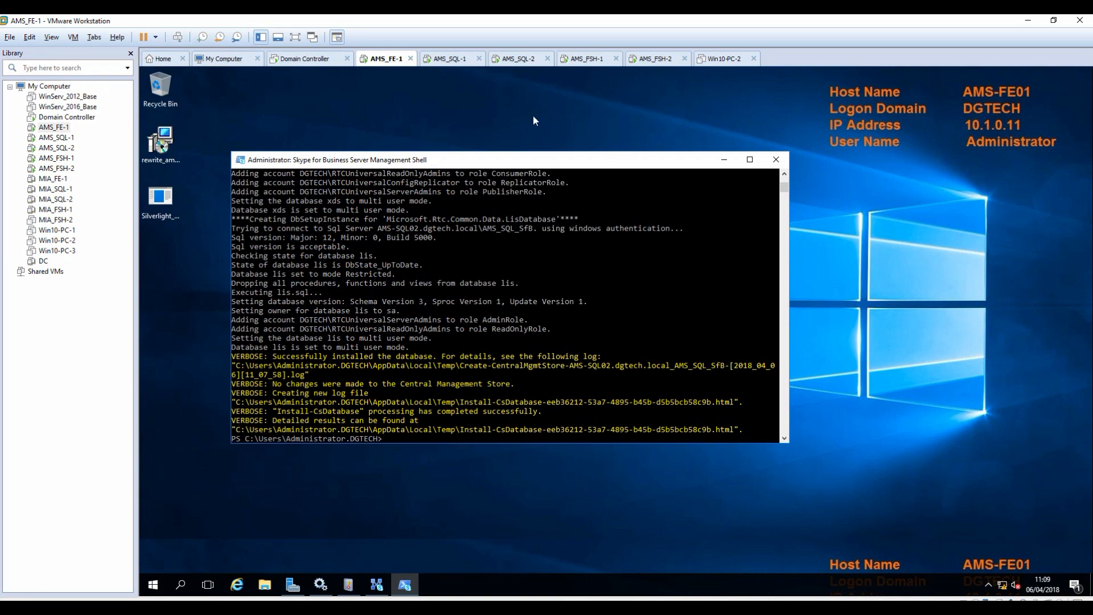
left_click(521, 60)
left_click(453, 59)
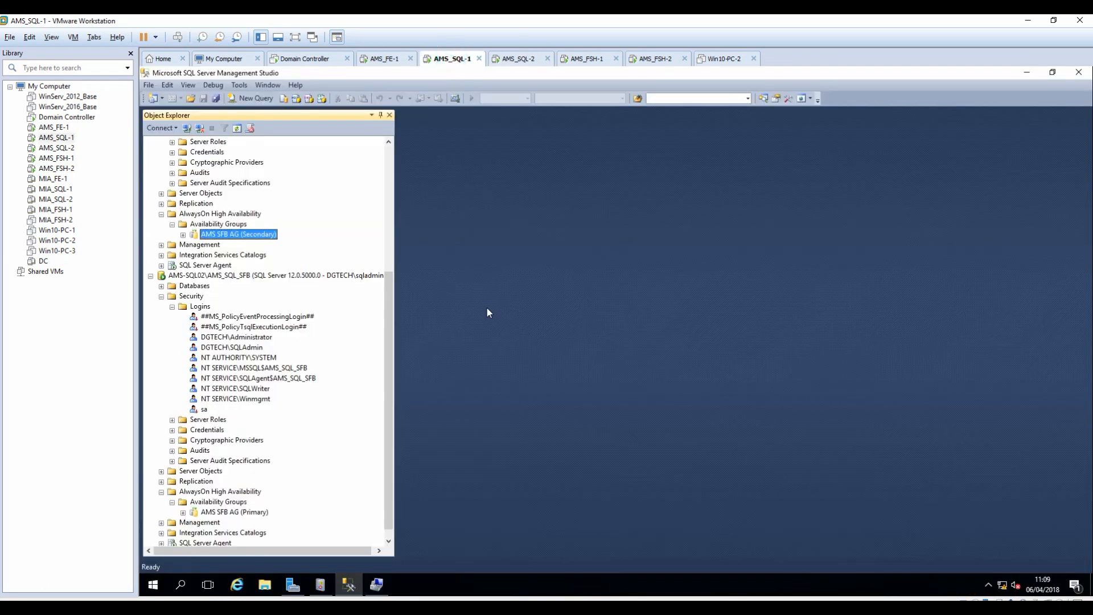
left_click(198, 308)
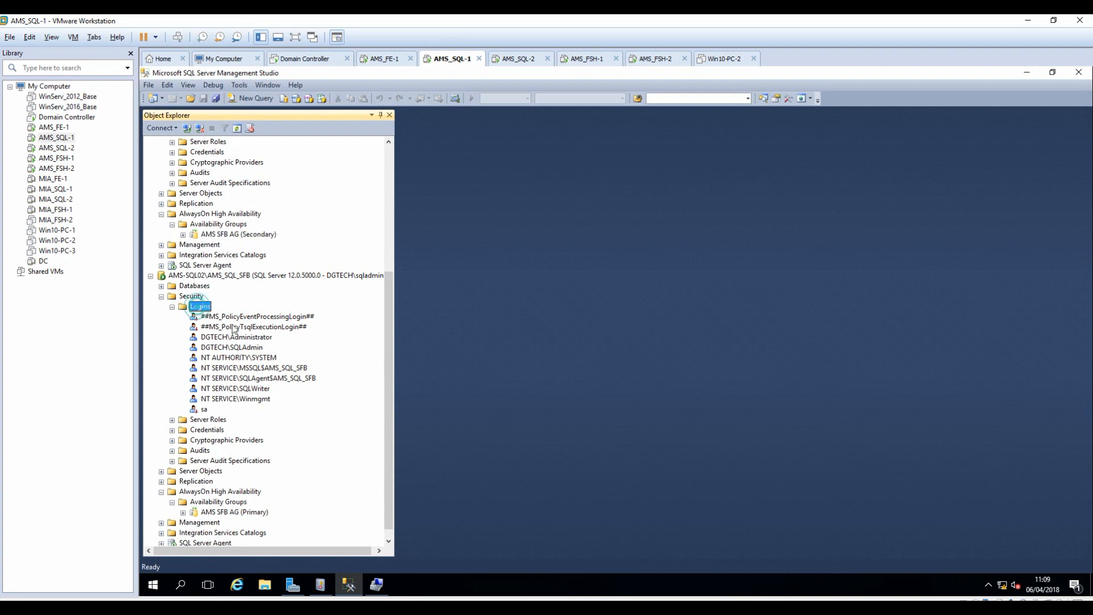
left_click(236, 128)
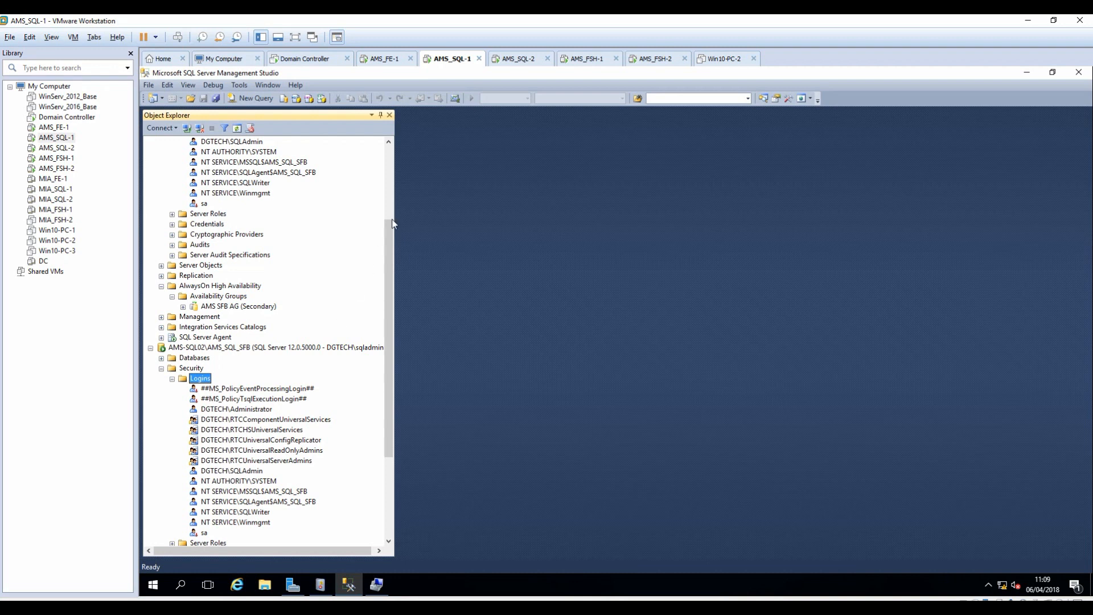
left_click(386, 62)
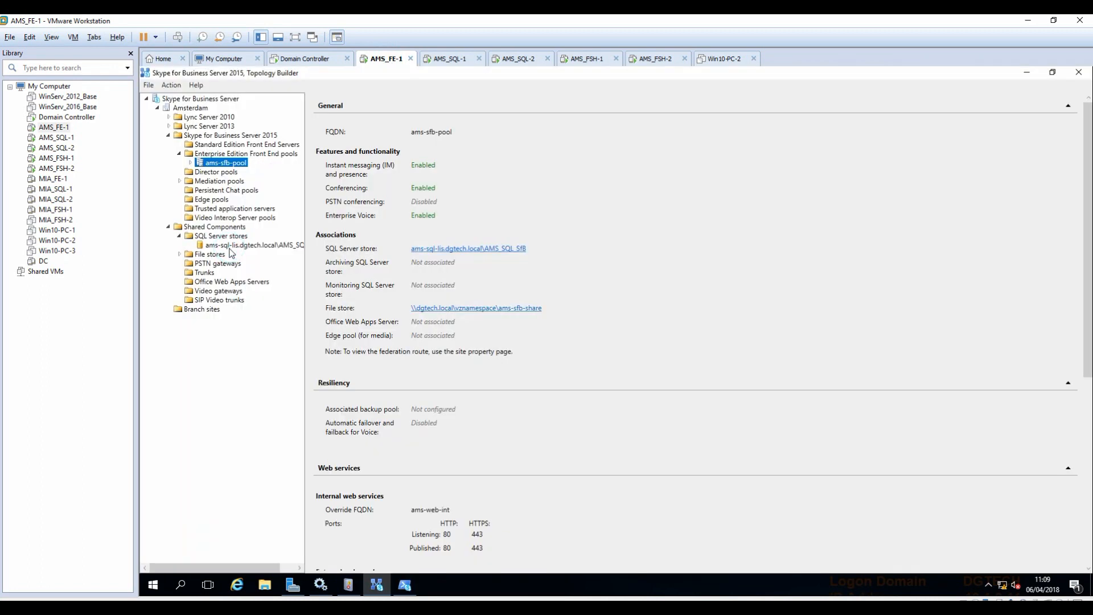
Replace the SQL store's SQL Server FQDN with ams-sql-lis.dgtech.local copied from the build notes.
left_click(223, 248)
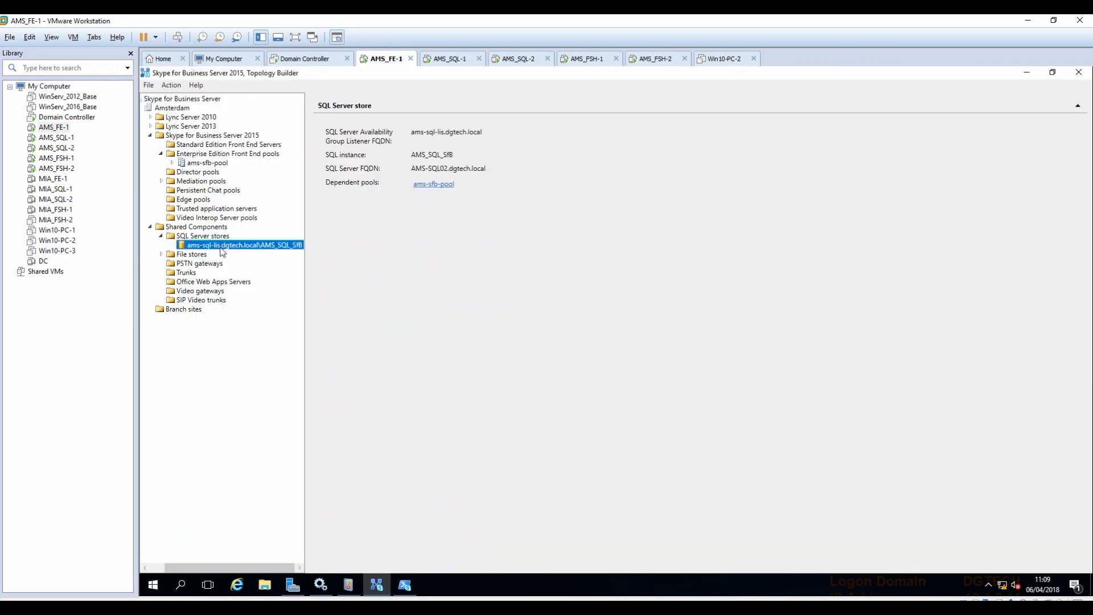
right_click(223, 249)
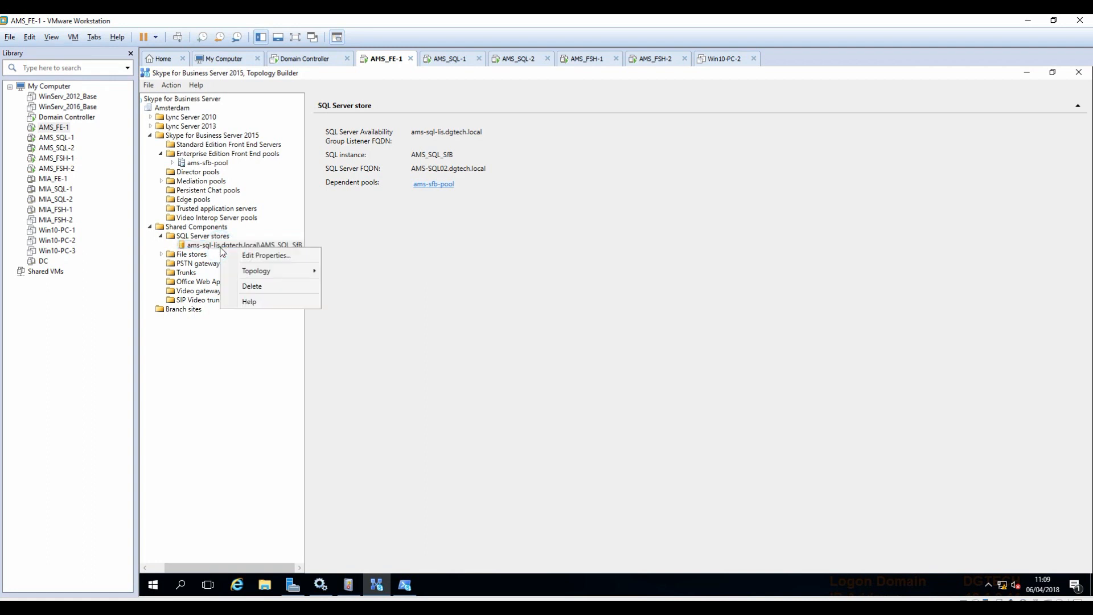
left_click(249, 255)
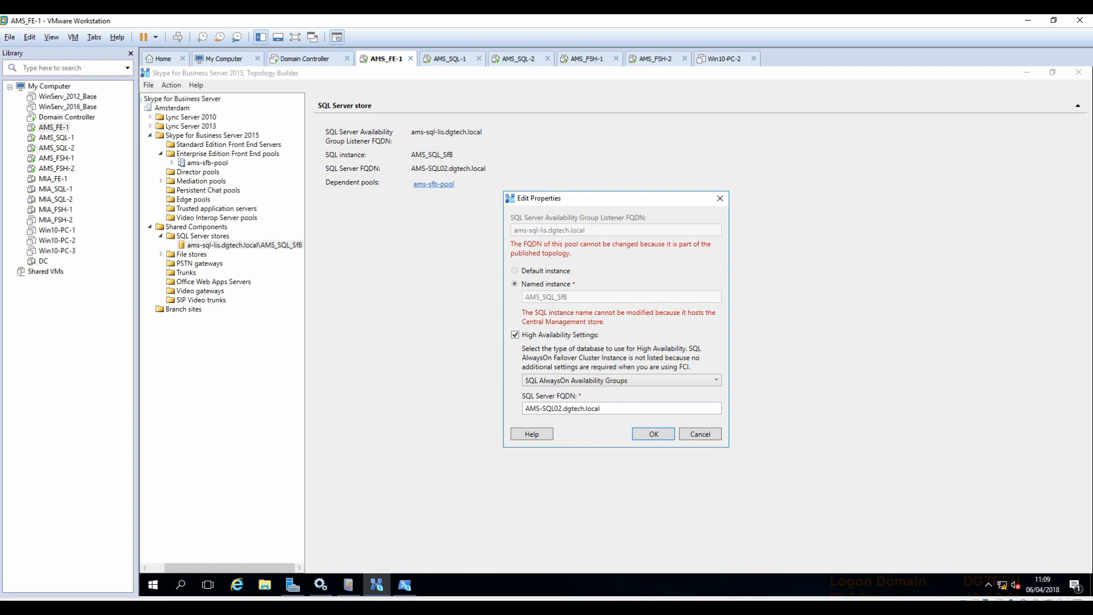
triple_click(605, 409)
left_click(534, 607)
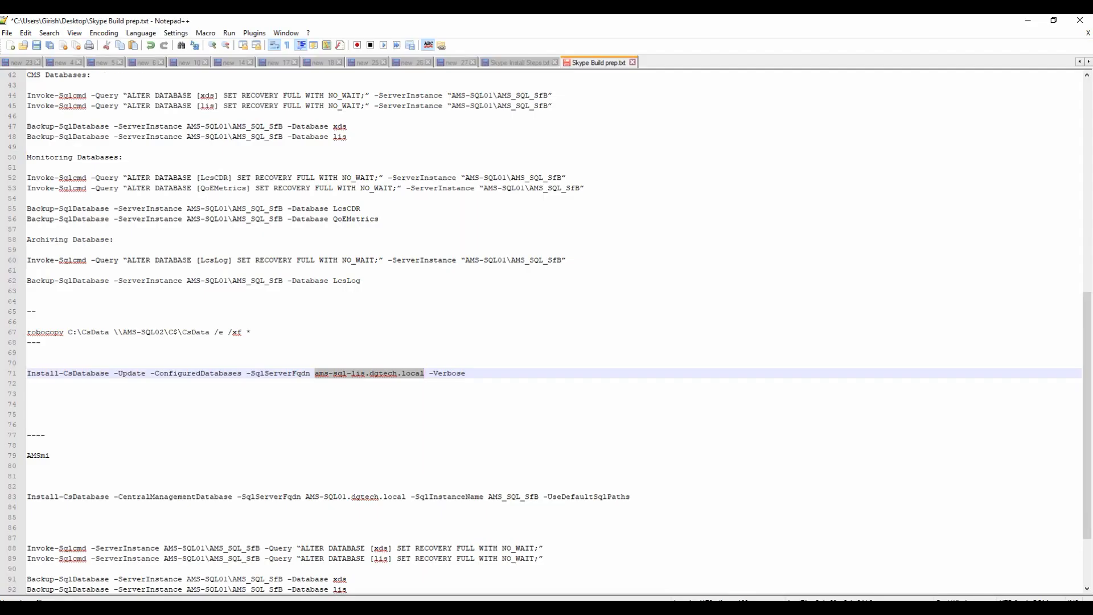
right_click(368, 371)
left_click(399, 391)
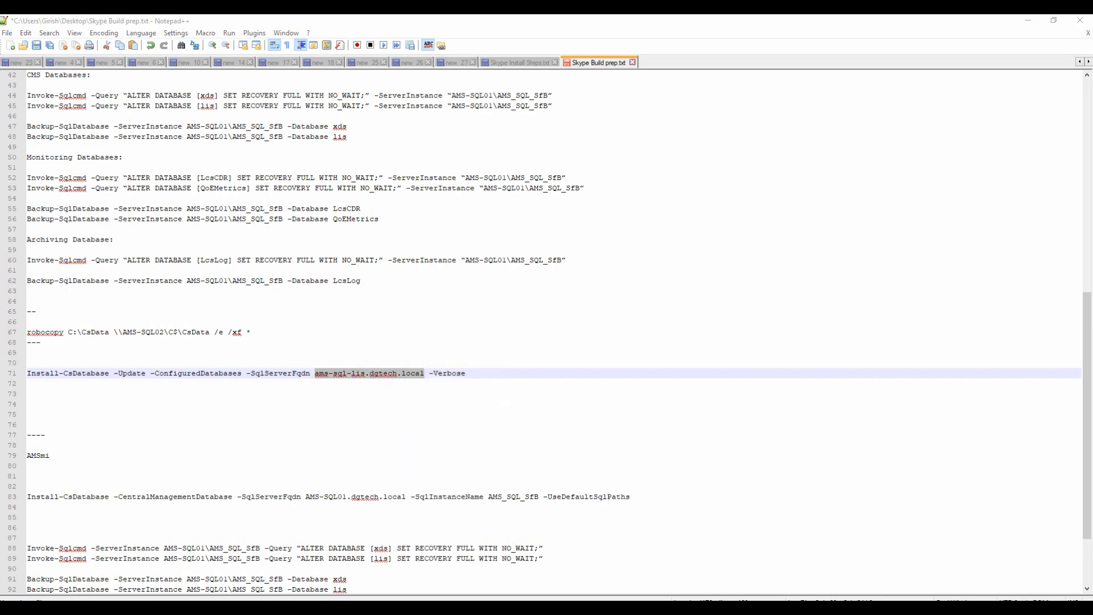
key("alt+Tab")
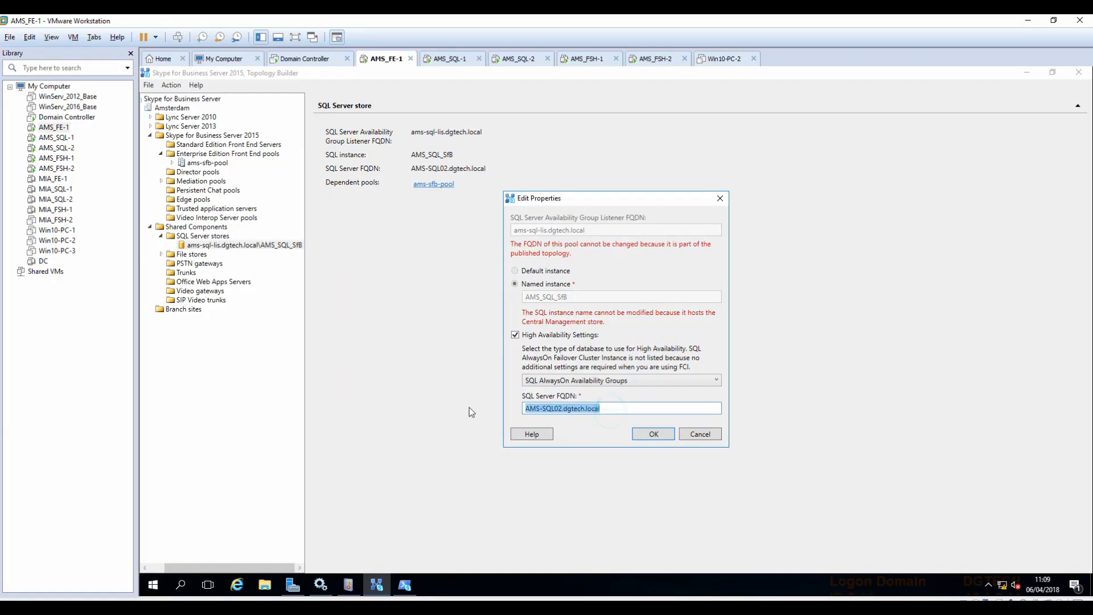
key("ctrl+v")
left_click(654, 434)
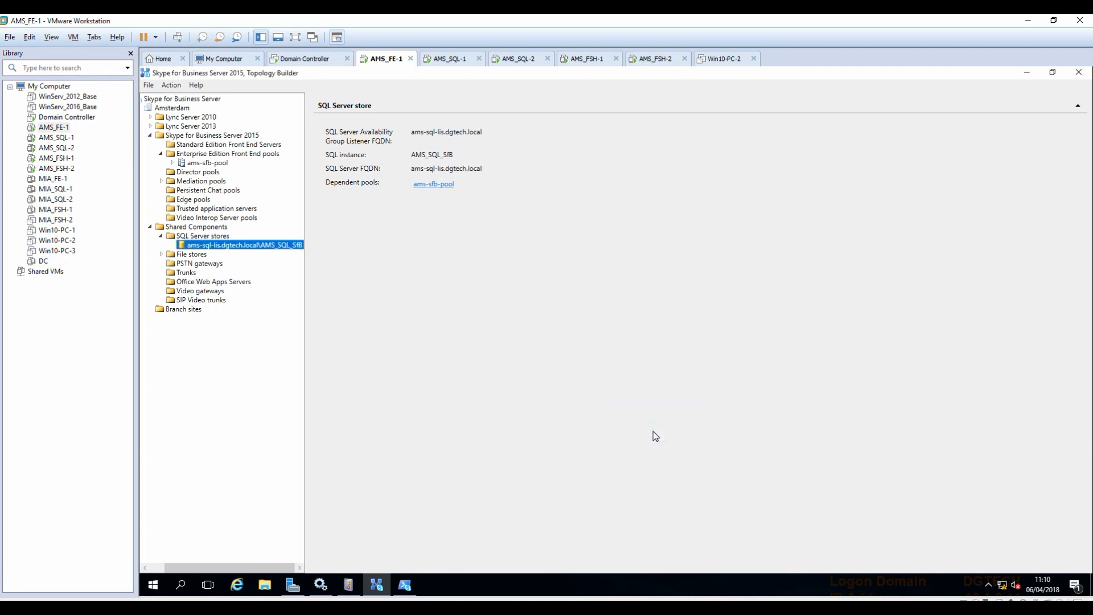
Republish the listener-based topology, finishing with warnings, then bring the install notes back into view.
right_click(192, 100)
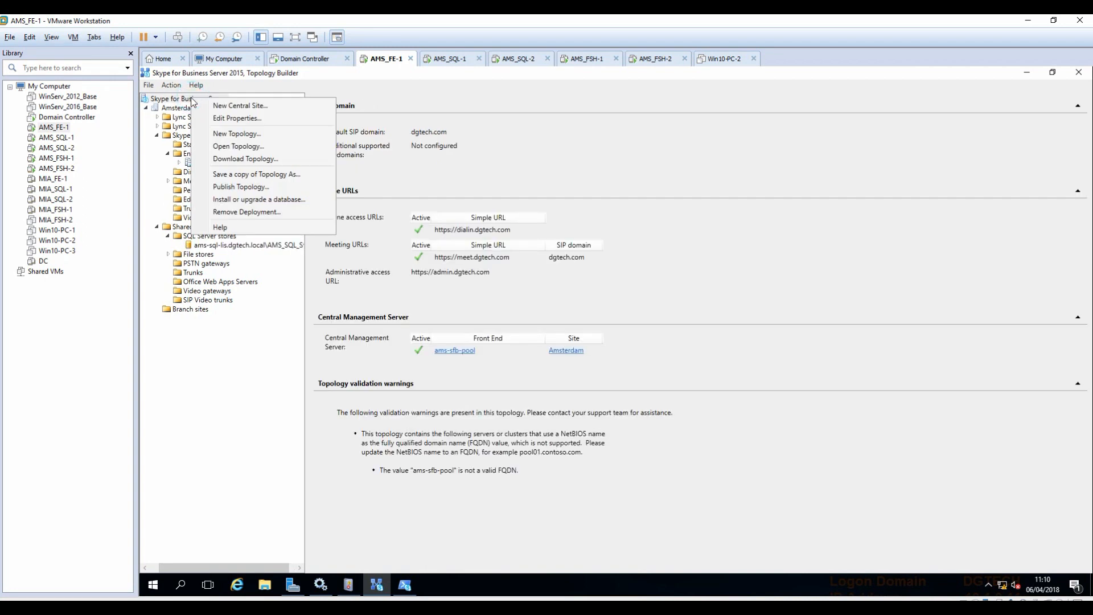
left_click(242, 189)
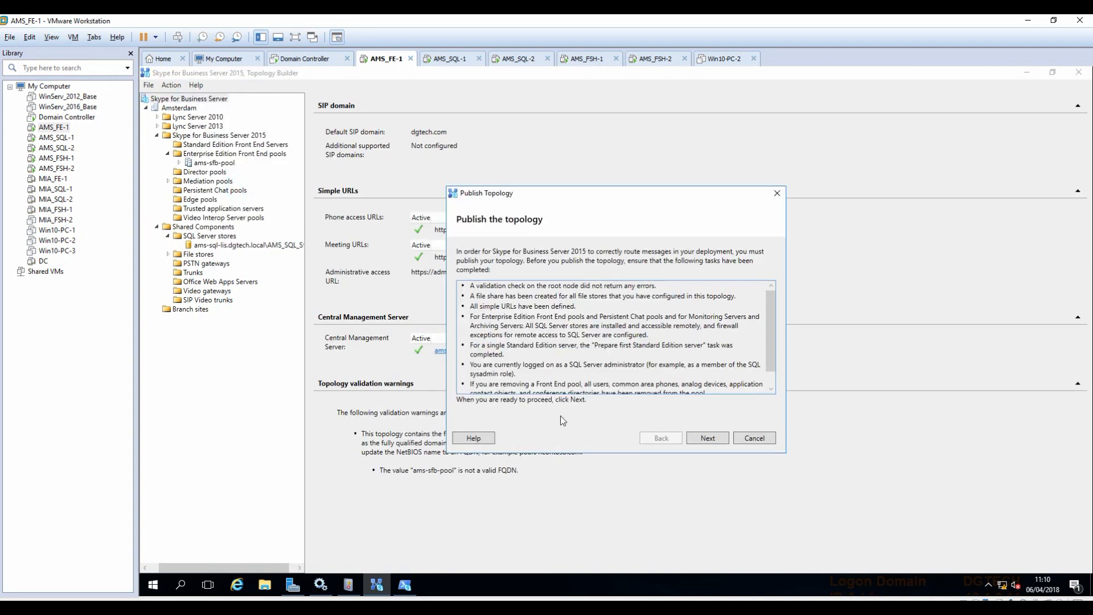
left_click(716, 438)
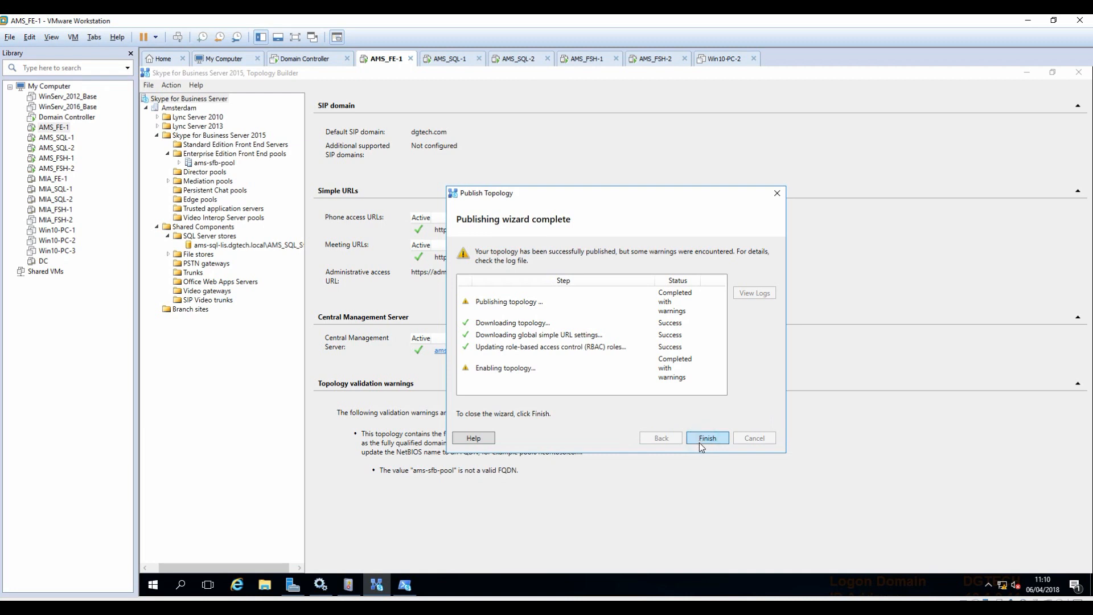
left_click(699, 437)
left_click(1051, 72)
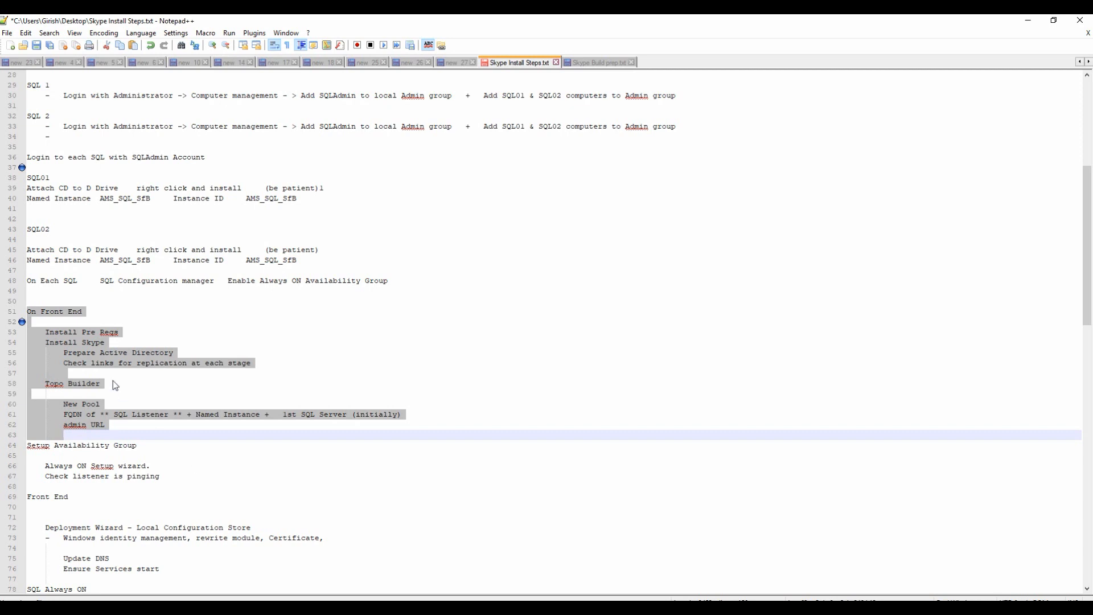
scroll(136, 436, "down", 2)
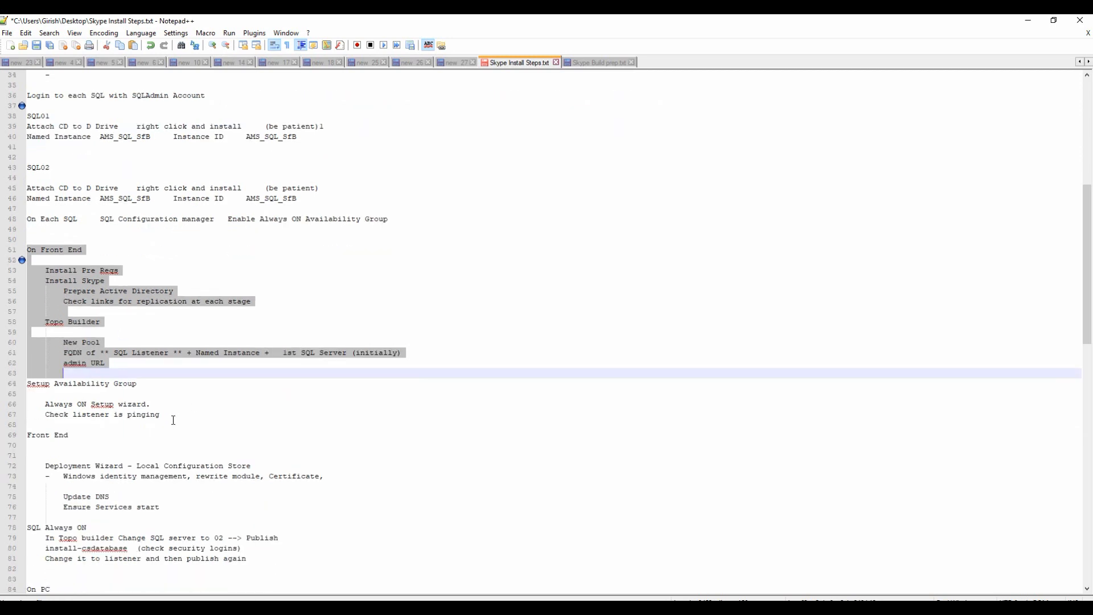
Highlight the SQL Always ON steps, lines 78–81, in the notes, then minimize Notepad++.
scroll(231, 532, "down", 1)
left_click(250, 530)
left_click_drag(250, 532, 14, 498)
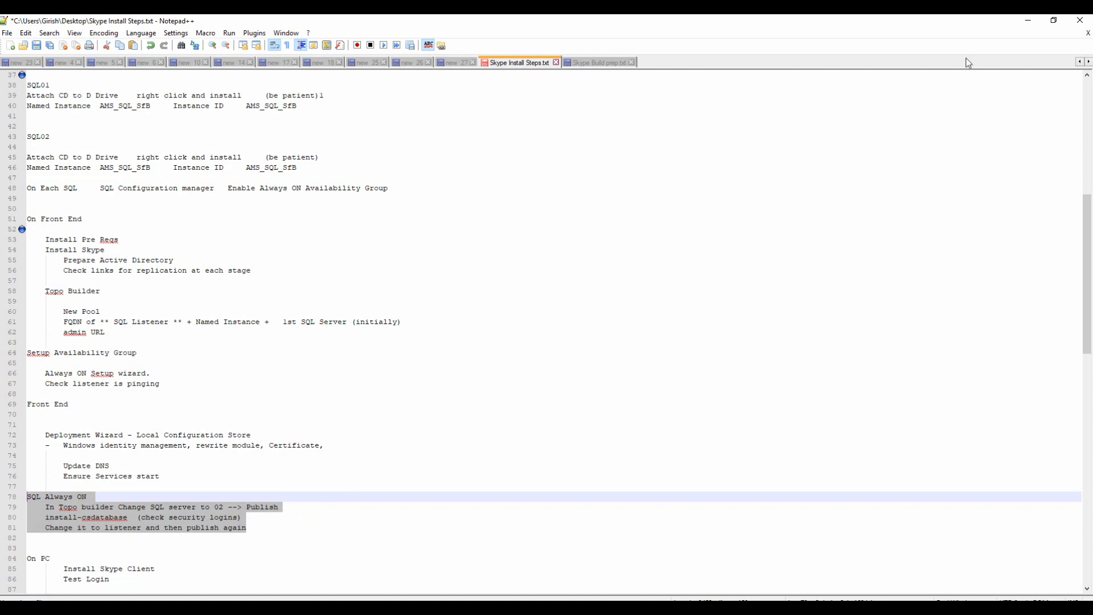
left_click(1029, 21)
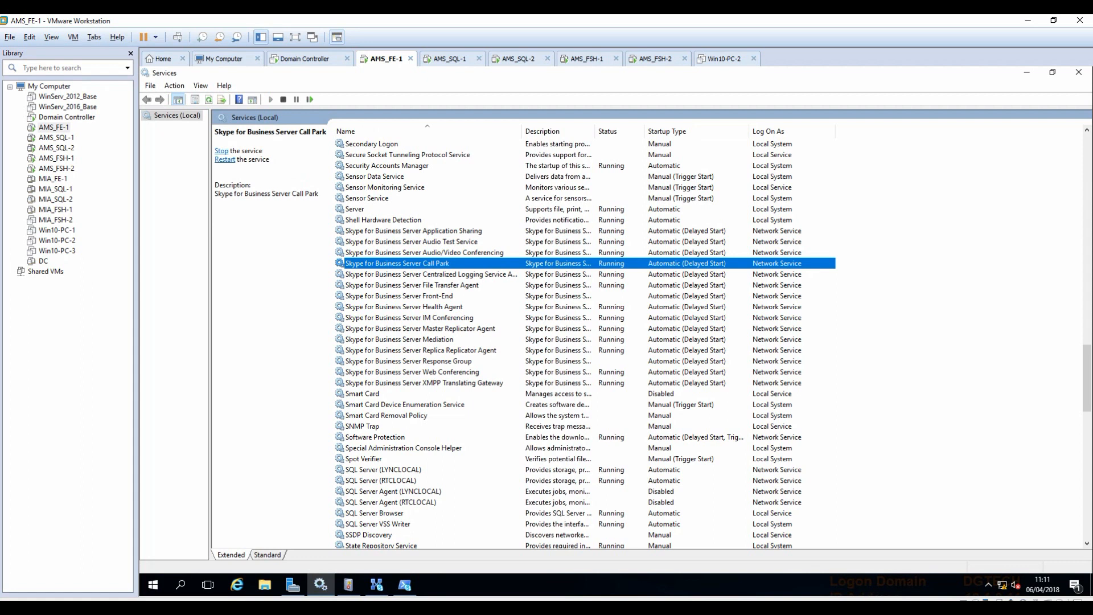
Start the Front-End and Response Group services, then minimize Services and the Management Shell.
left_click(422, 295)
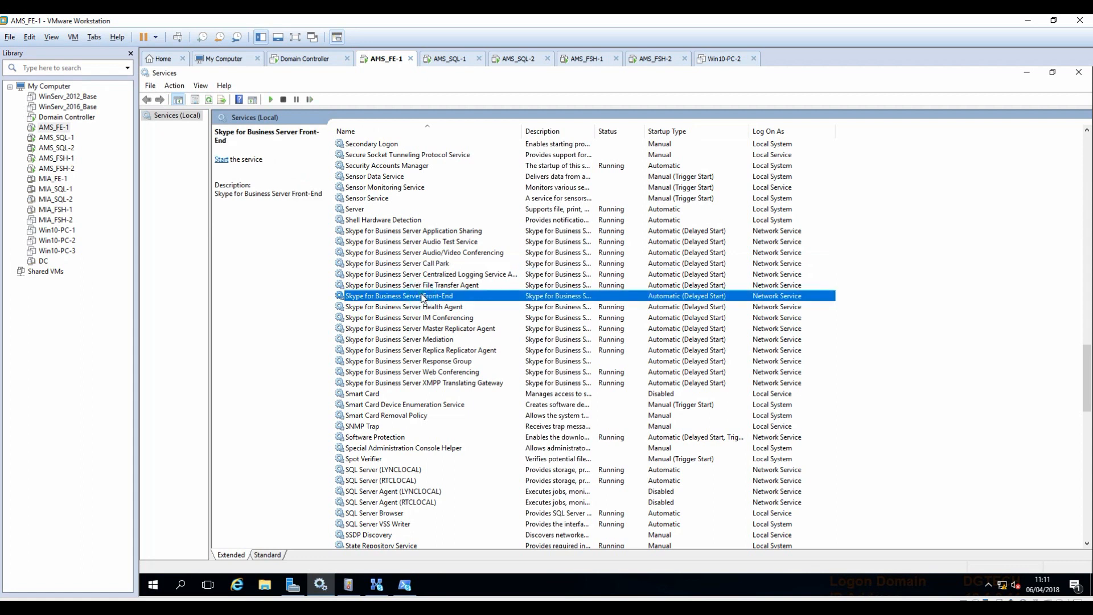
left_click(271, 101)
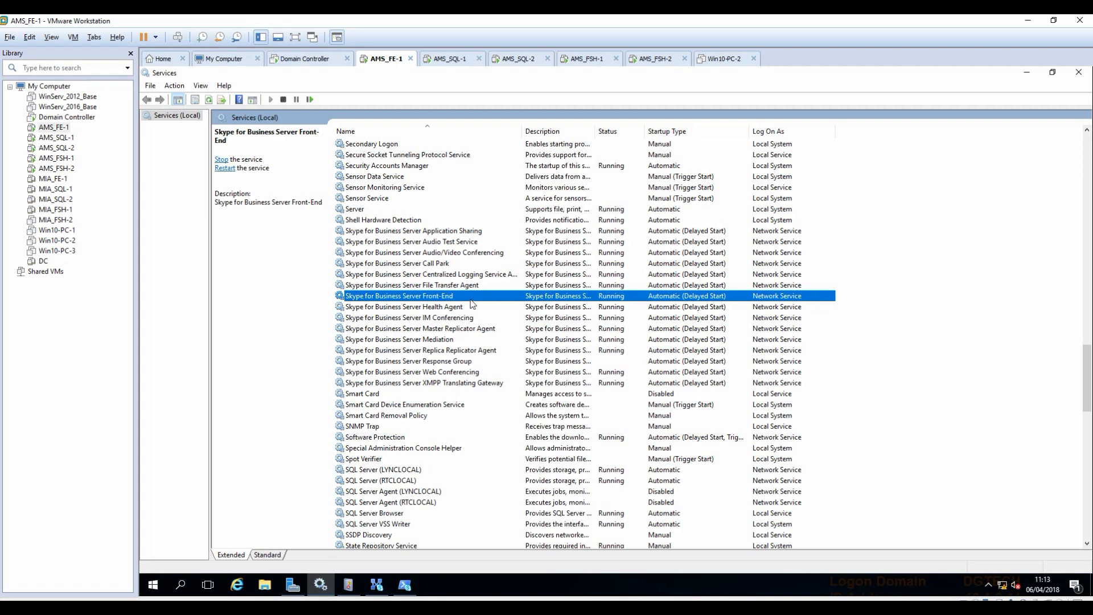
left_click(467, 364)
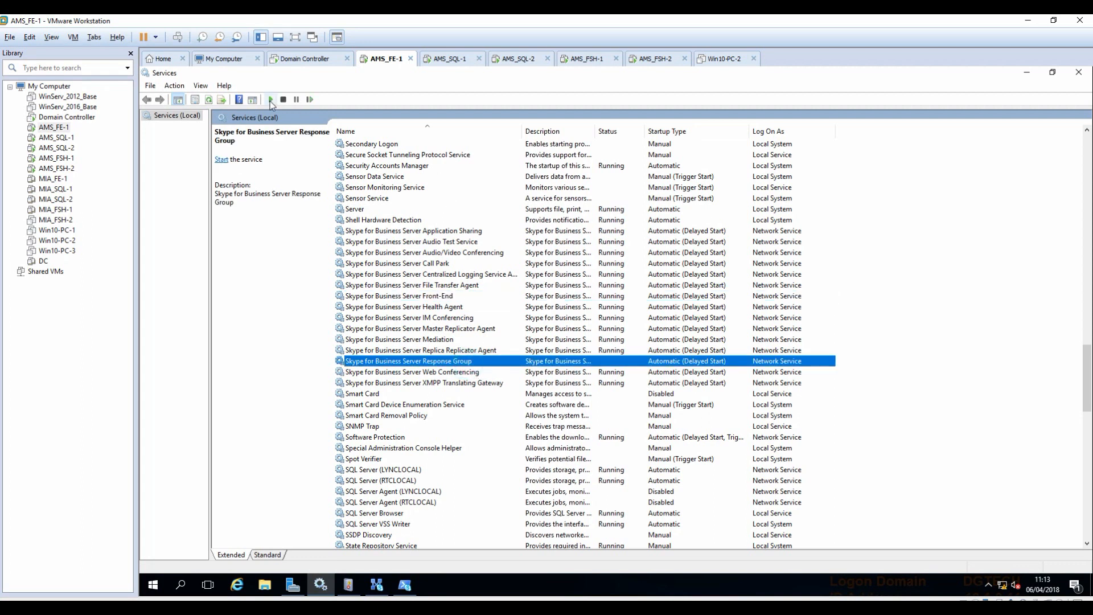
left_click(271, 100)
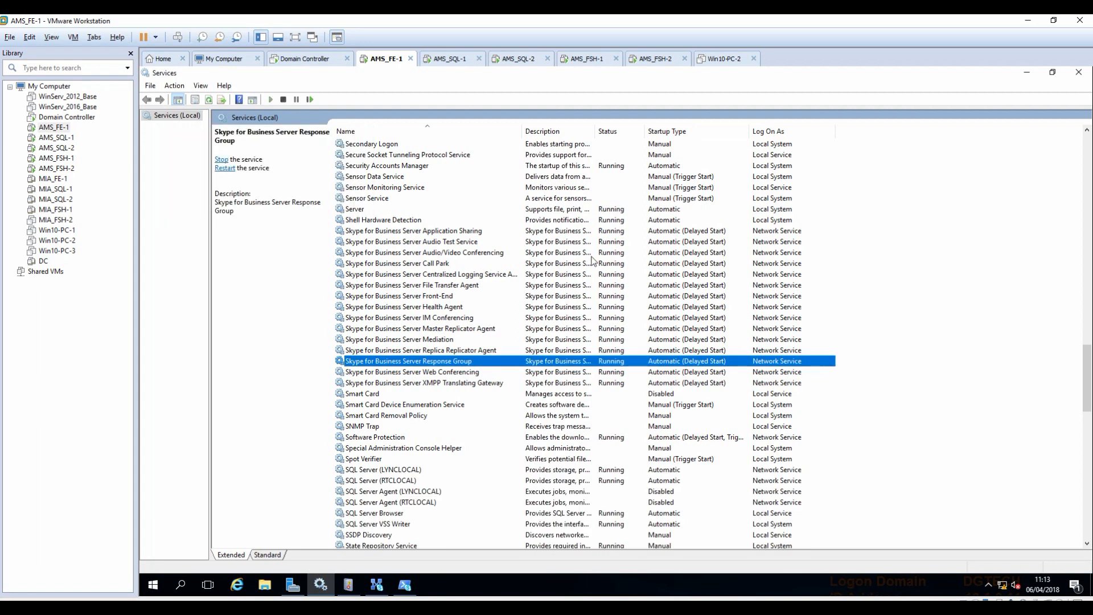
left_click(1027, 73)
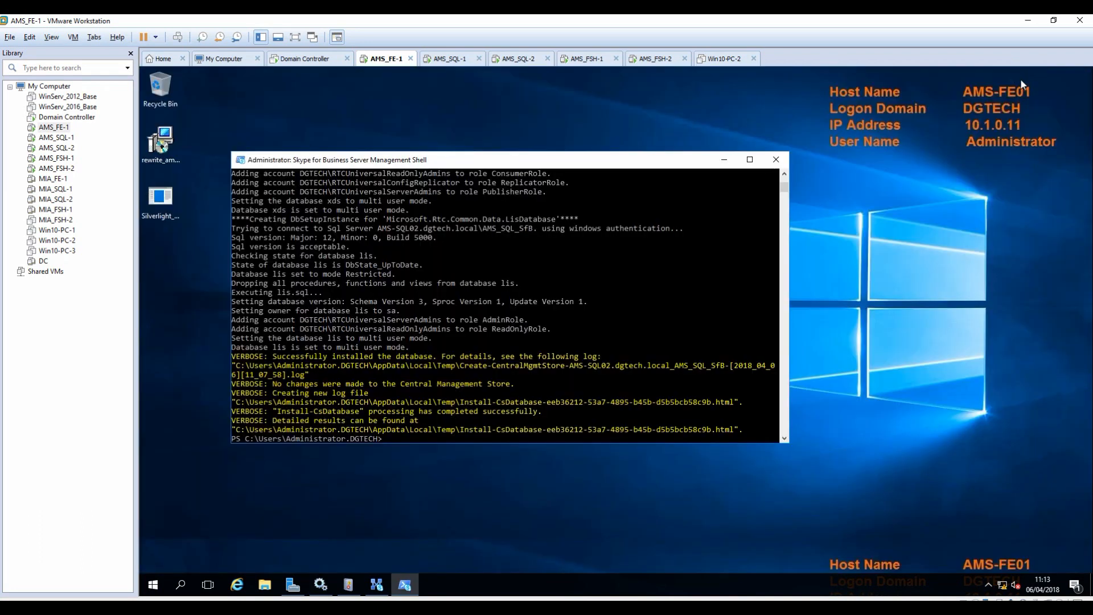
left_click(725, 155)
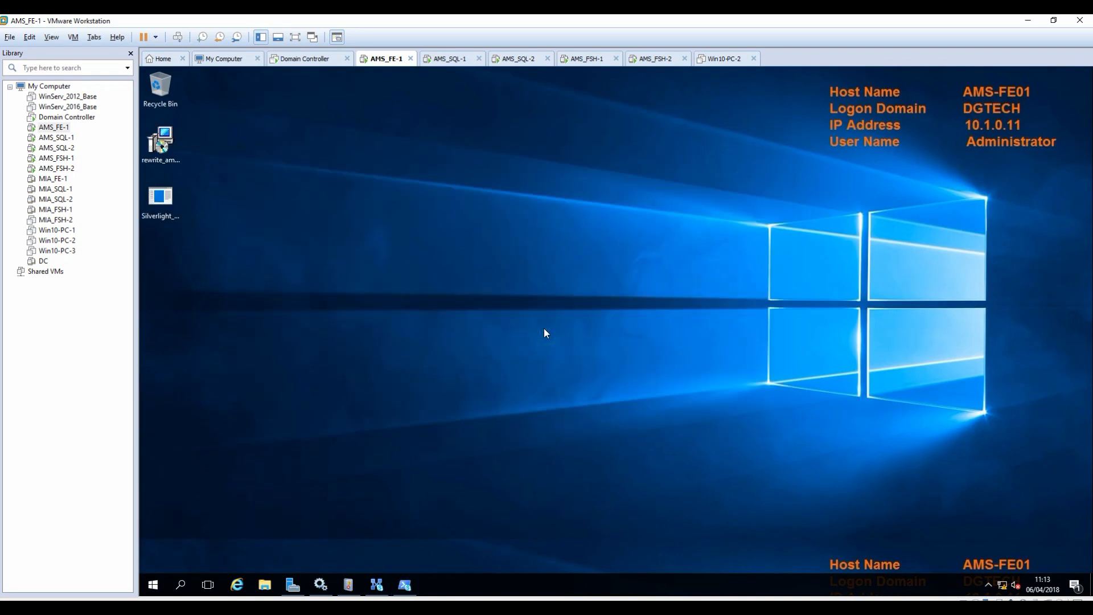
On the Domain Controller, enter the new user's first name, last name and logon name.
left_click(302, 59)
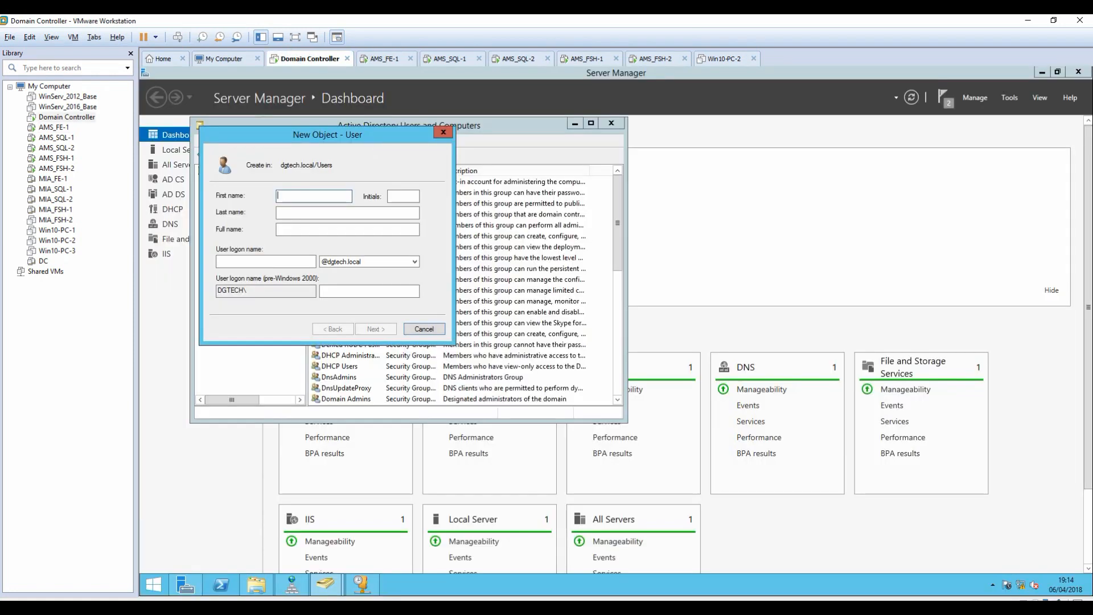
type("Girish")
key("Tab")
key("Tab")
type("K")
key("Tab")
key("Tab")
type("girish")
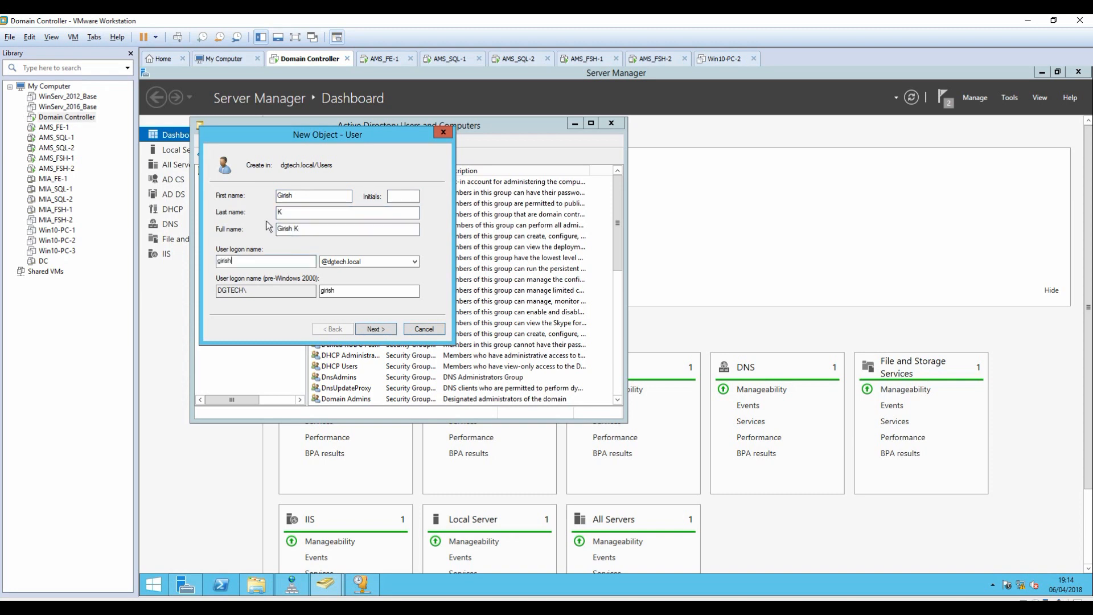
Give the user a password set to never expire and create the account.
left_click(376, 329)
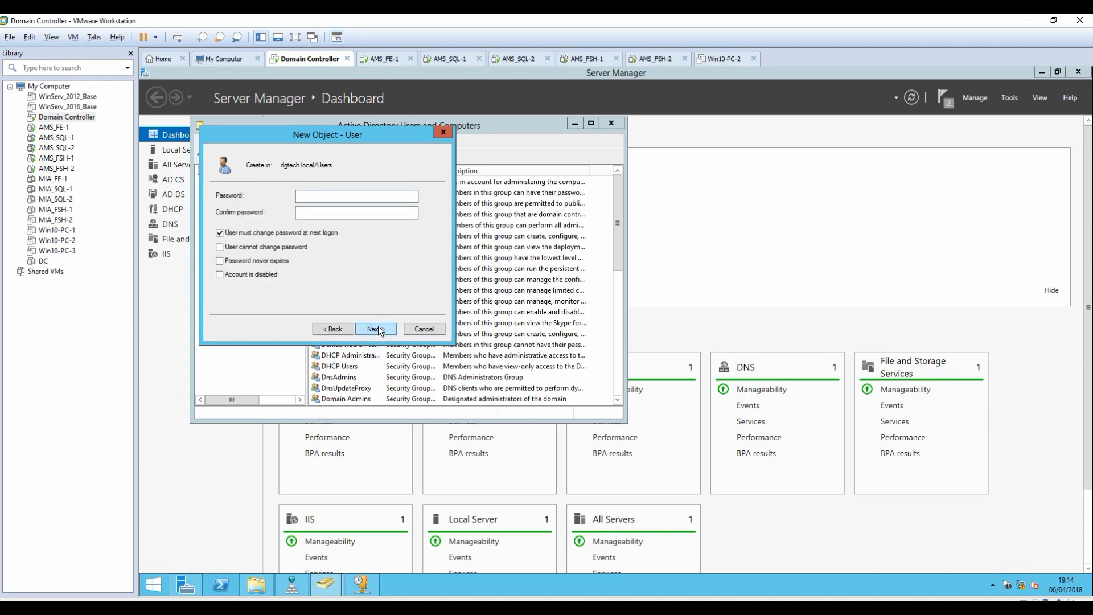
type("•••••••••••")
key("Tab")
type("•••••••••••")
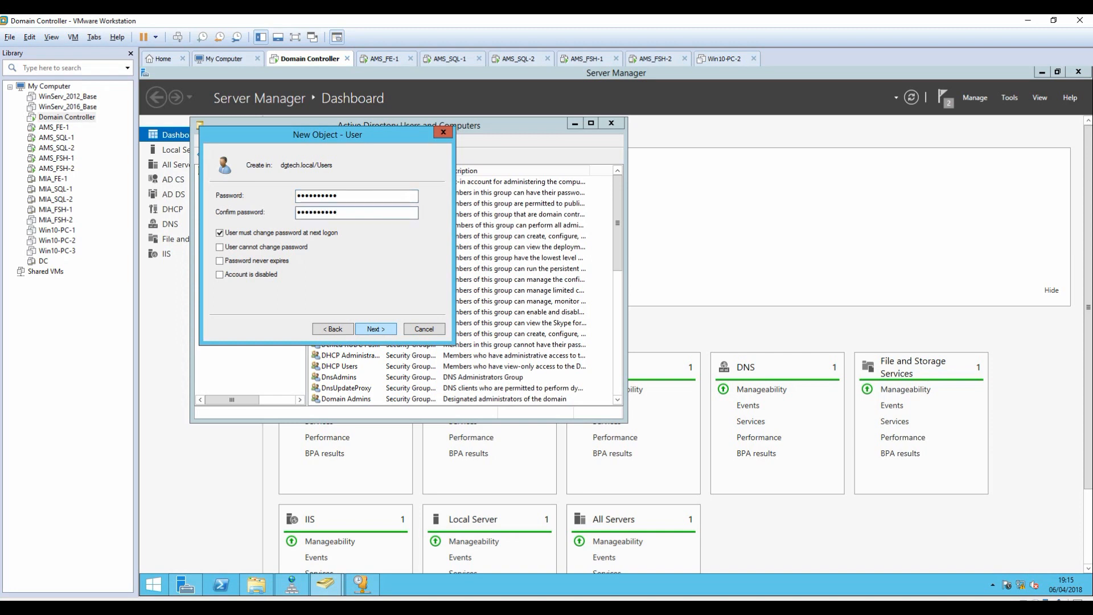
left_click(220, 233)
left_click(220, 247)
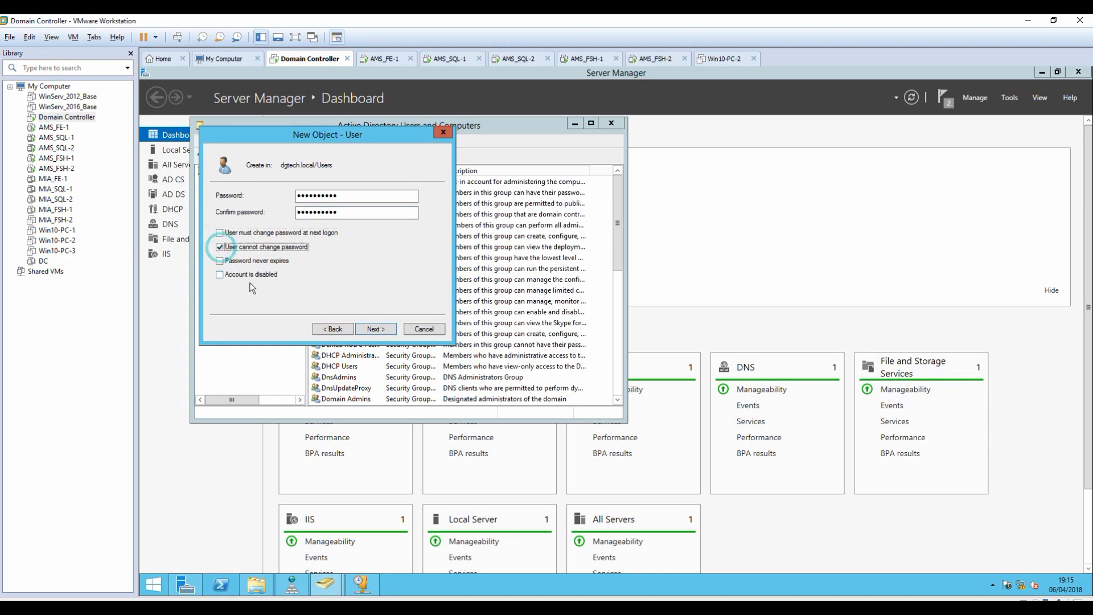
left_click(220, 261)
left_click(220, 248)
left_click(376, 329)
left_click(375, 329)
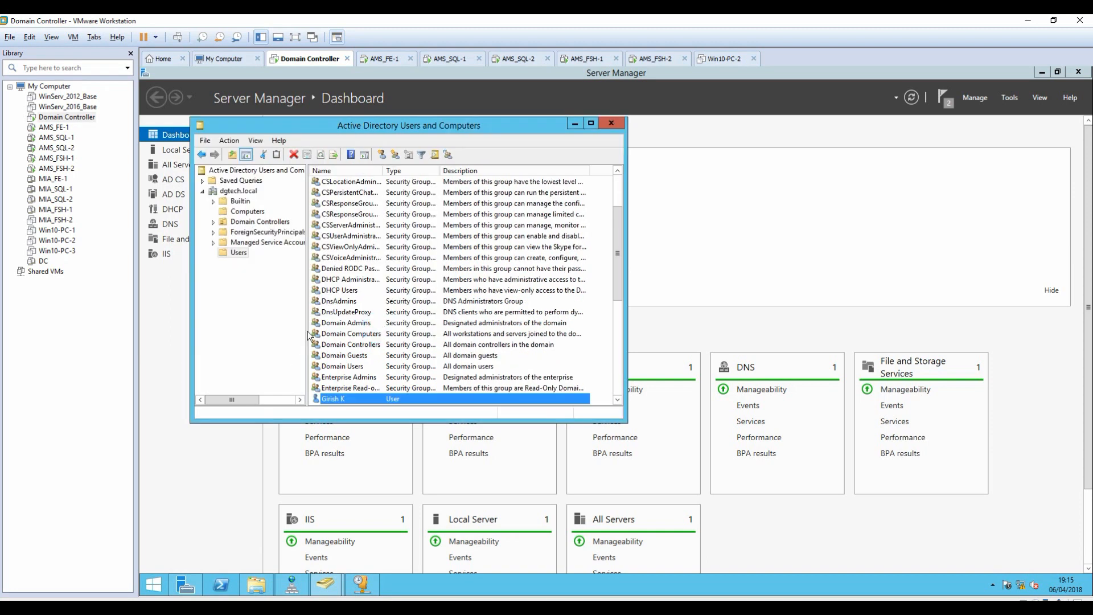
left_click(382, 59)
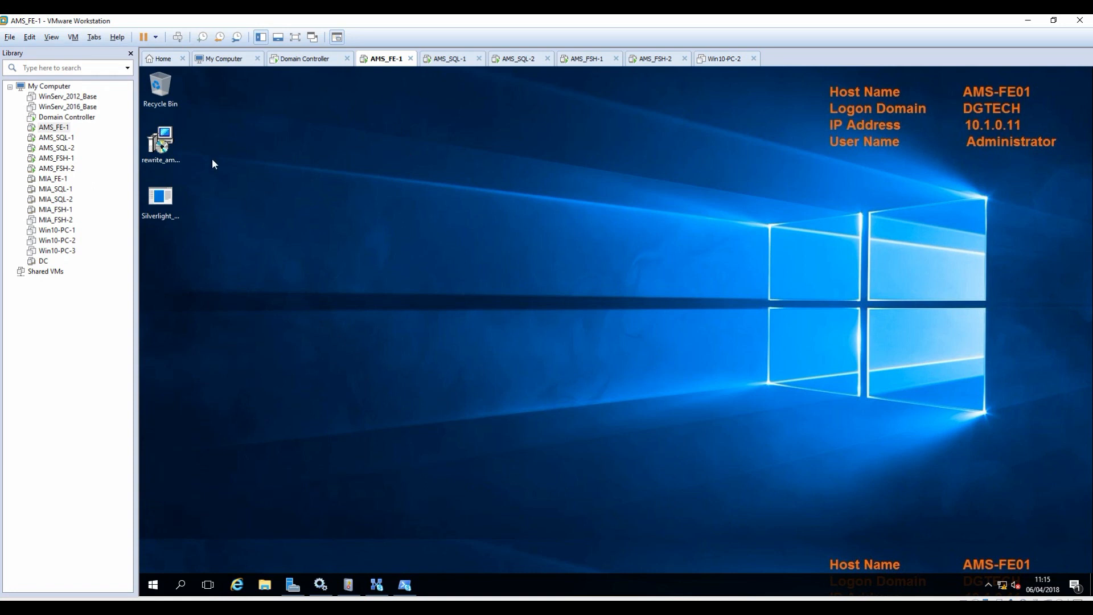
Install Silverlight from the desktop installer, declining the Bing and MSN options.
left_click(161, 202)
double_click(163, 209)
left_click(604, 340)
left_click(605, 355)
left_click(737, 411)
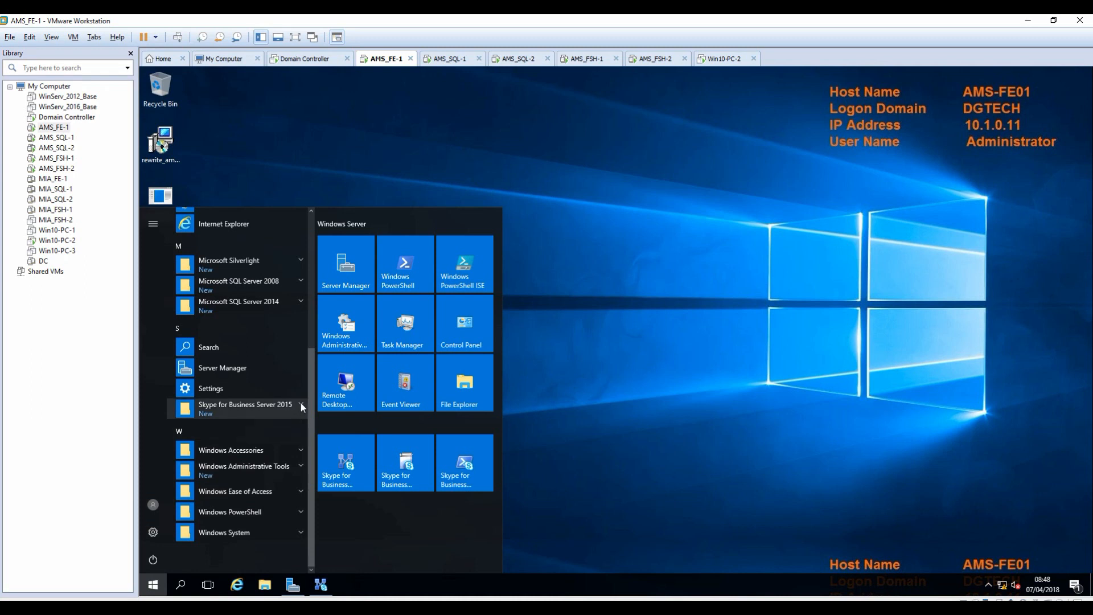
Launch the Skype for Business Server 2015 Control Panel and sign in as Administrator.
left_click(300, 403)
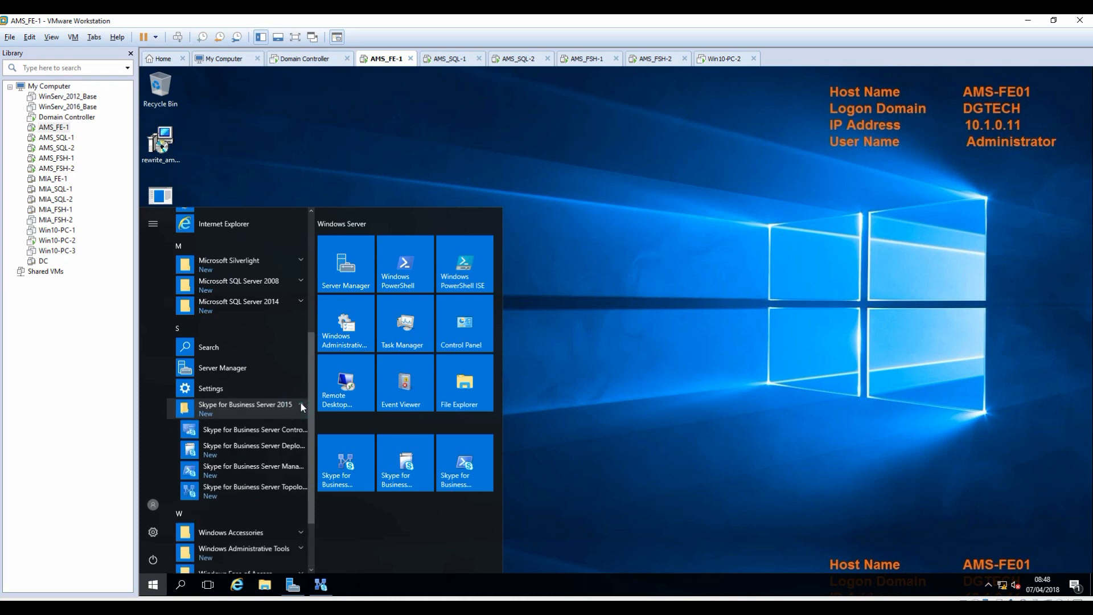
left_click(293, 432)
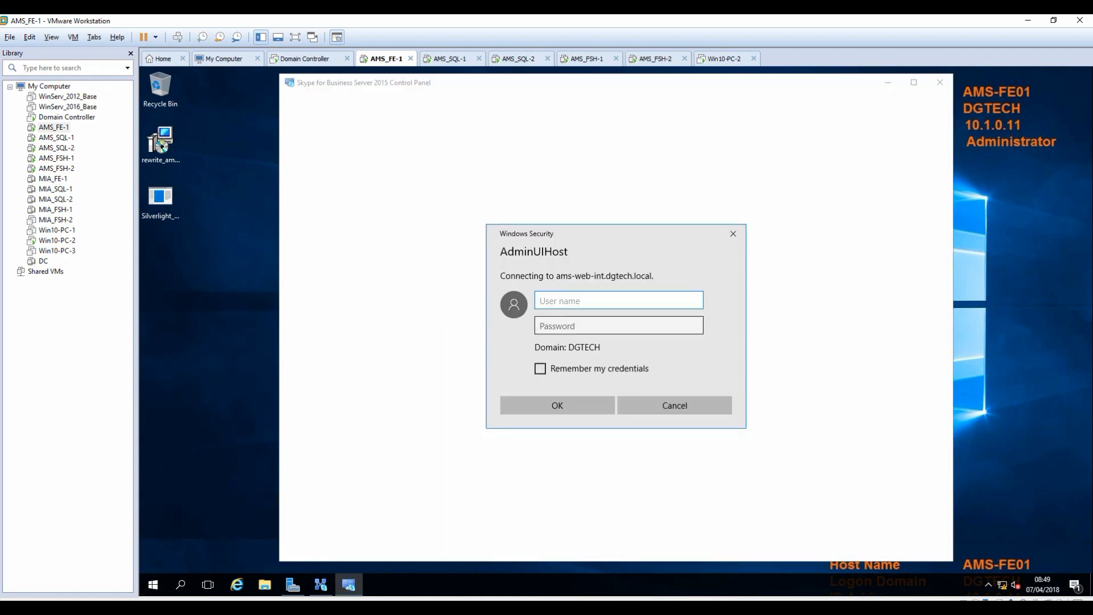
left_click(574, 304)
type("Administrator")
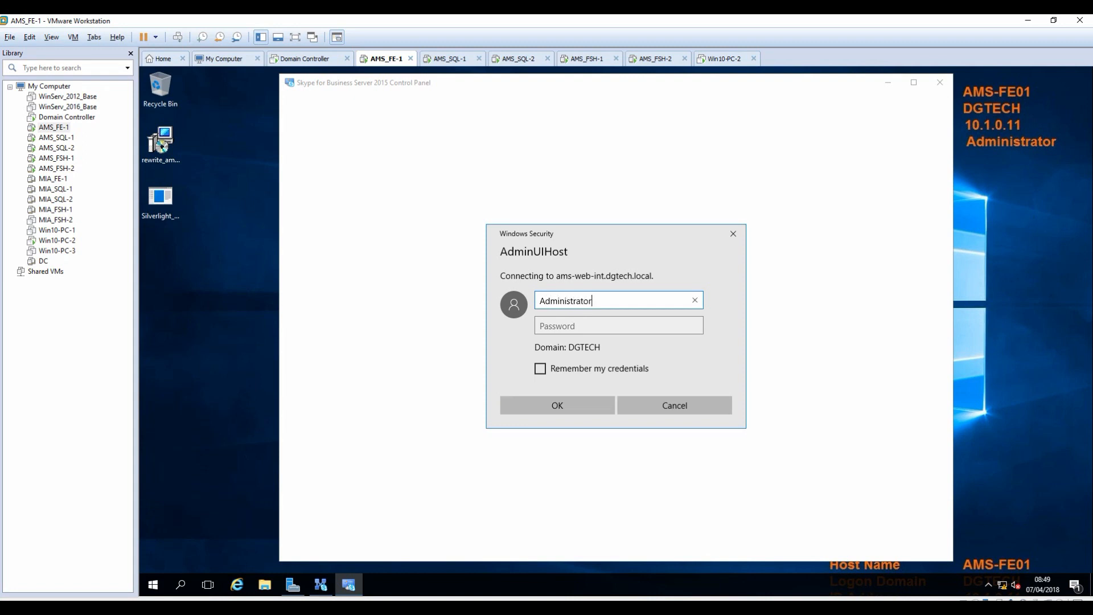
key("Tab")
type("********")
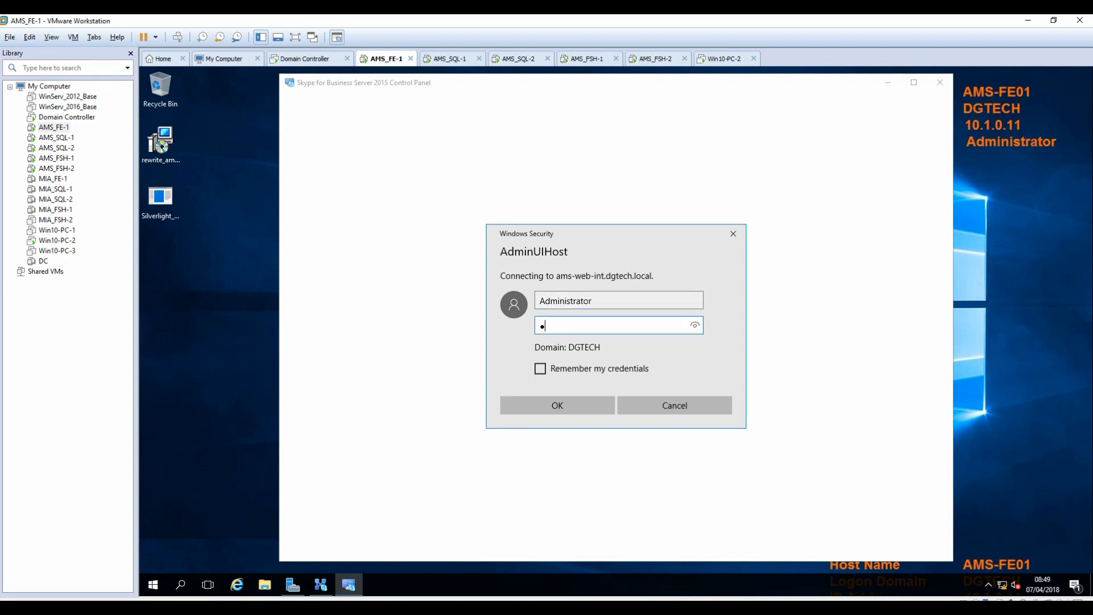
type("*")
key("Return")
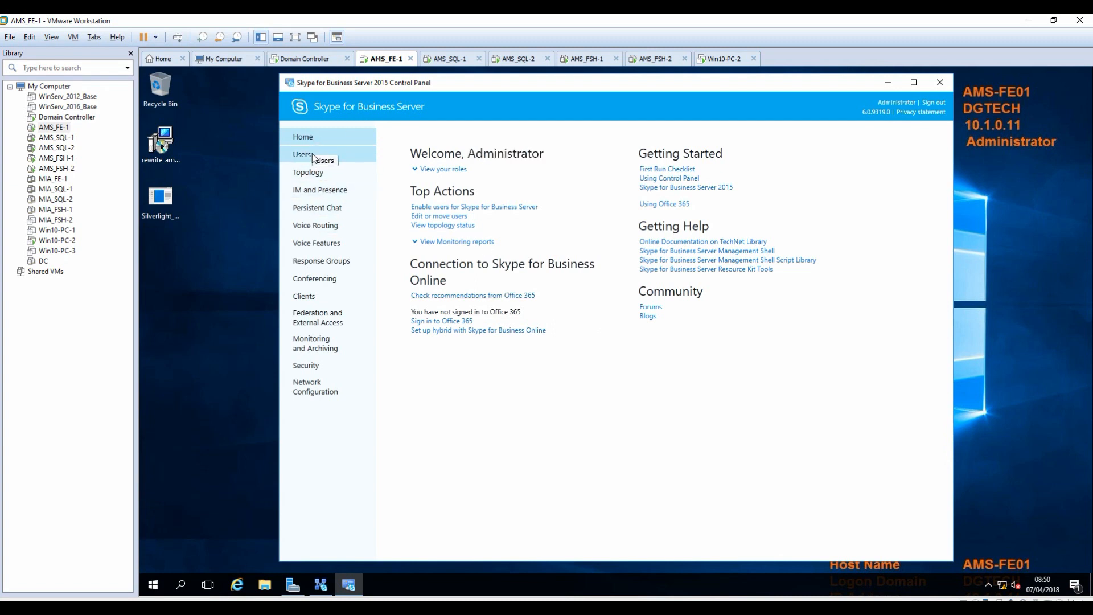
On the Domain Controller, check the test user's logon name on the Account tab.
left_click(305, 59)
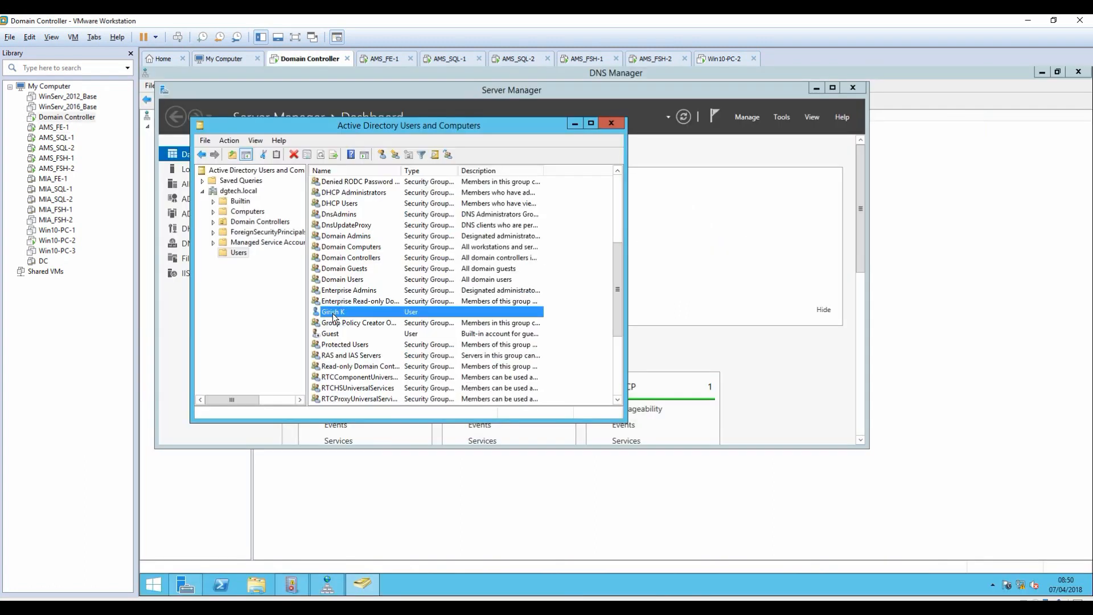
key("Return")
left_click(383, 164)
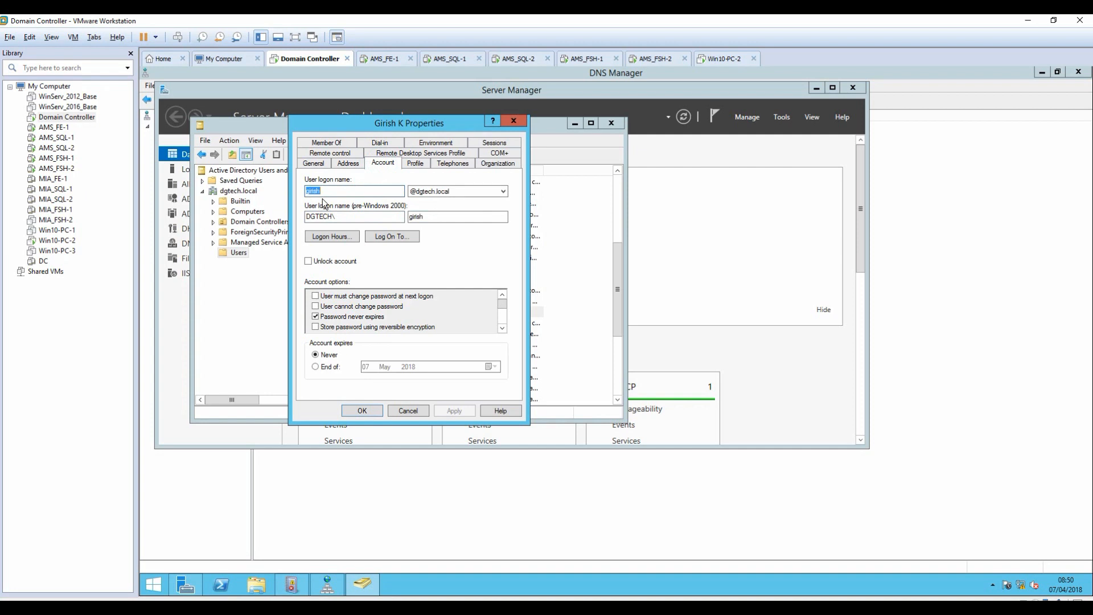
Sign into Win10-PC-2 with the user's password and launch Skype for Business 2016.
left_click(715, 59)
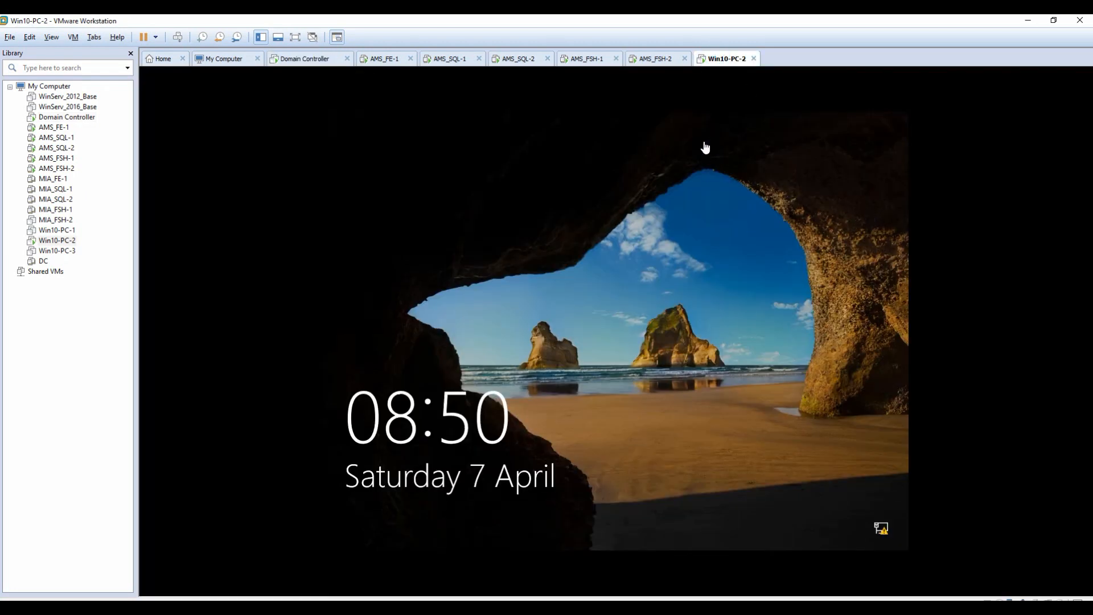
left_click(177, 37)
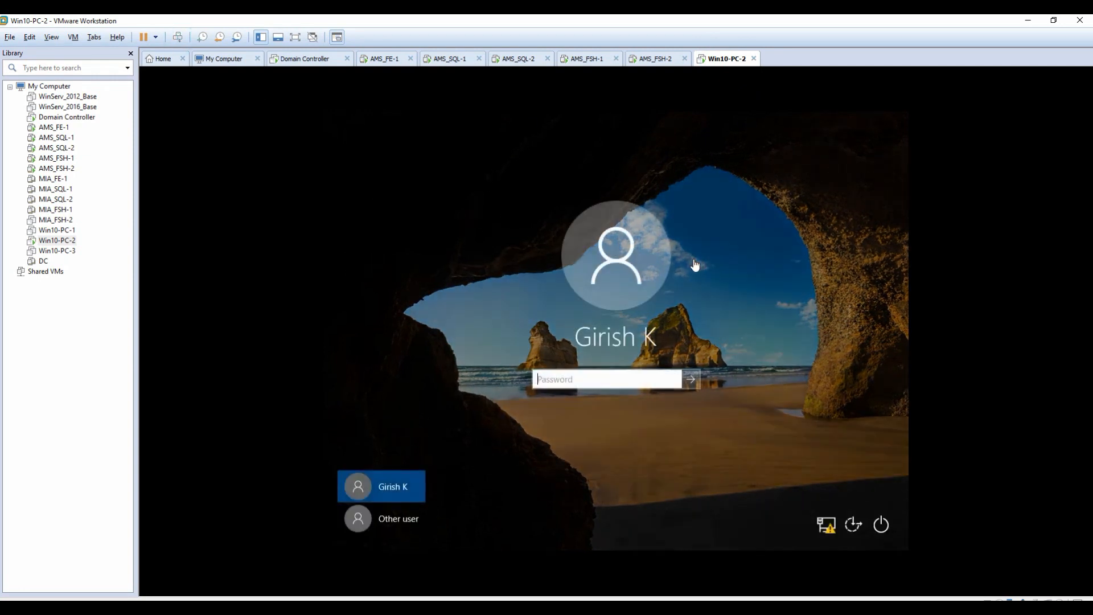
type("●●●●●●●●●●●")
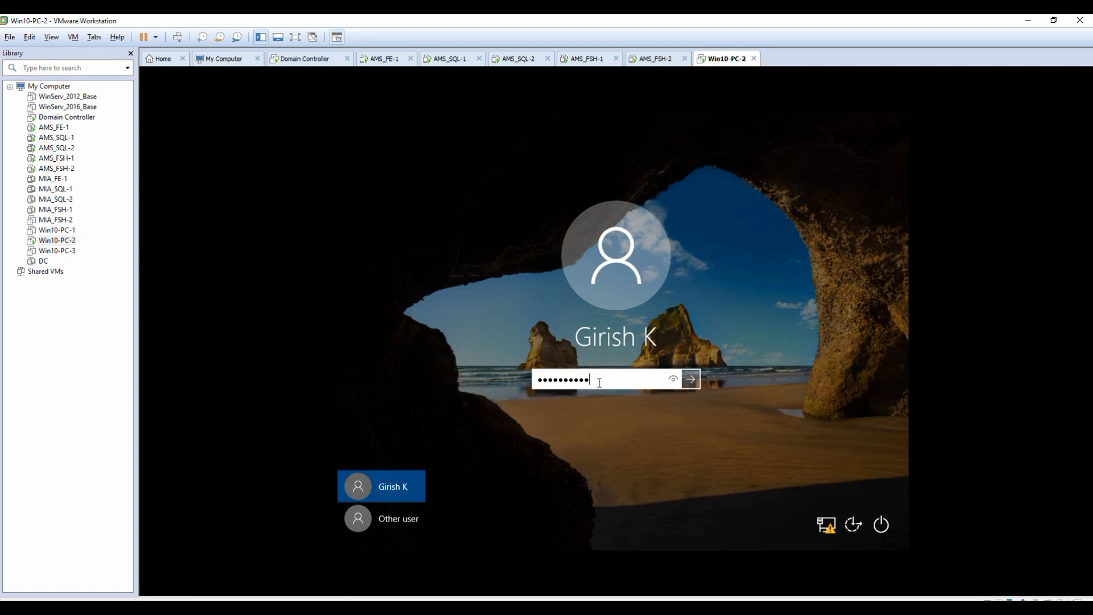
key("Return")
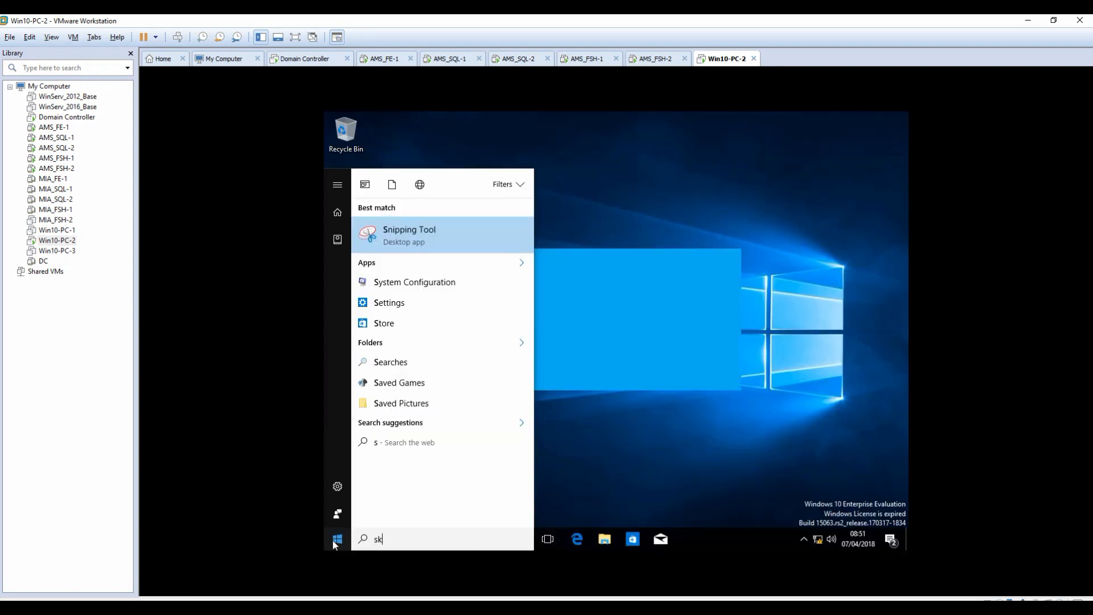
type("kype")
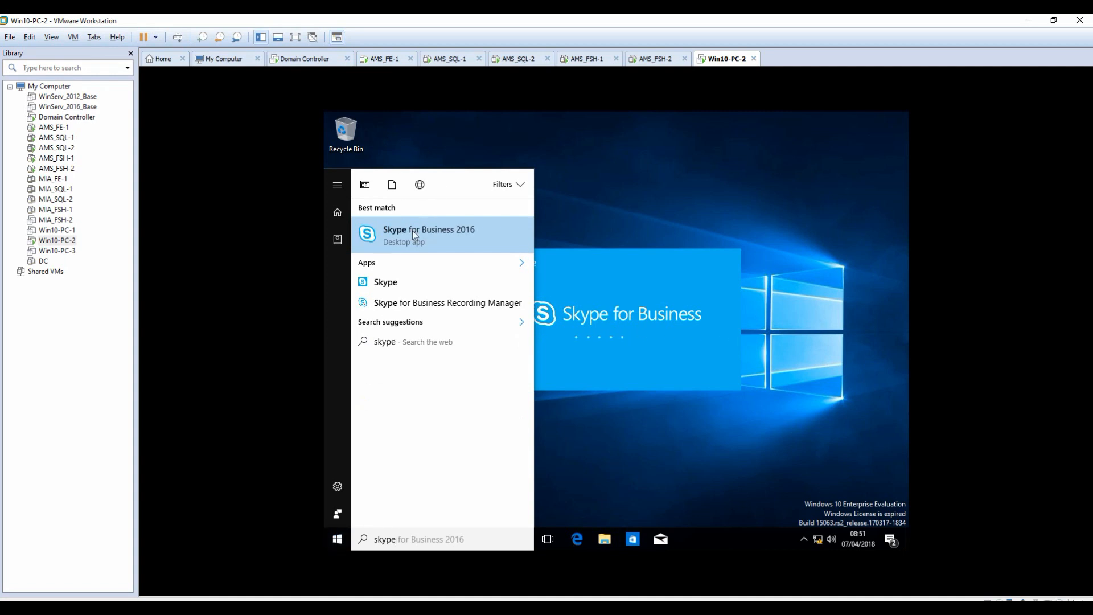
left_click(690, 451)
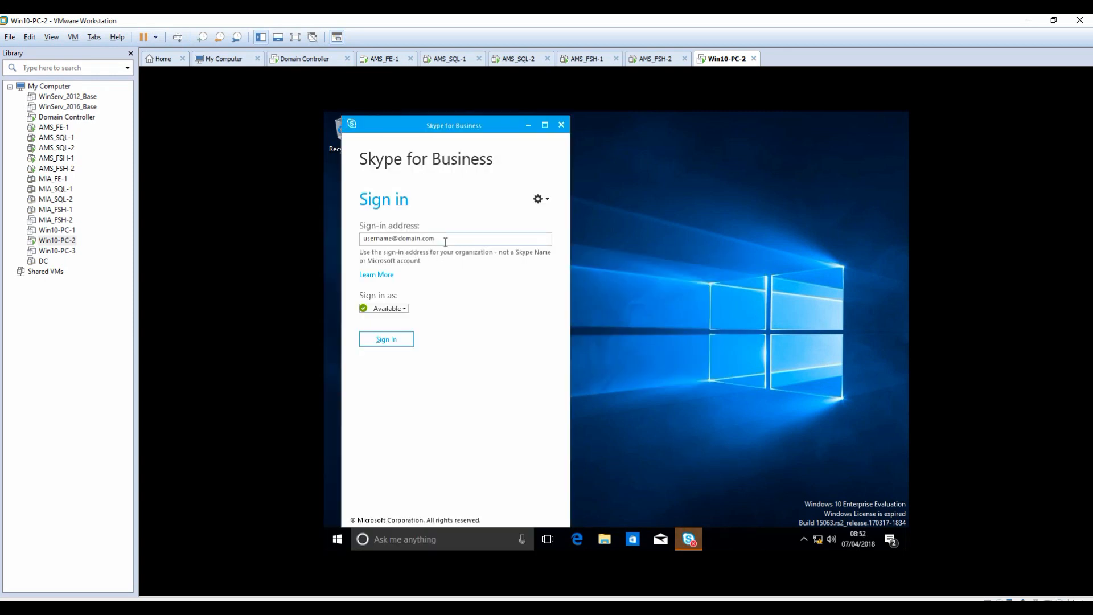
left_click(439, 239)
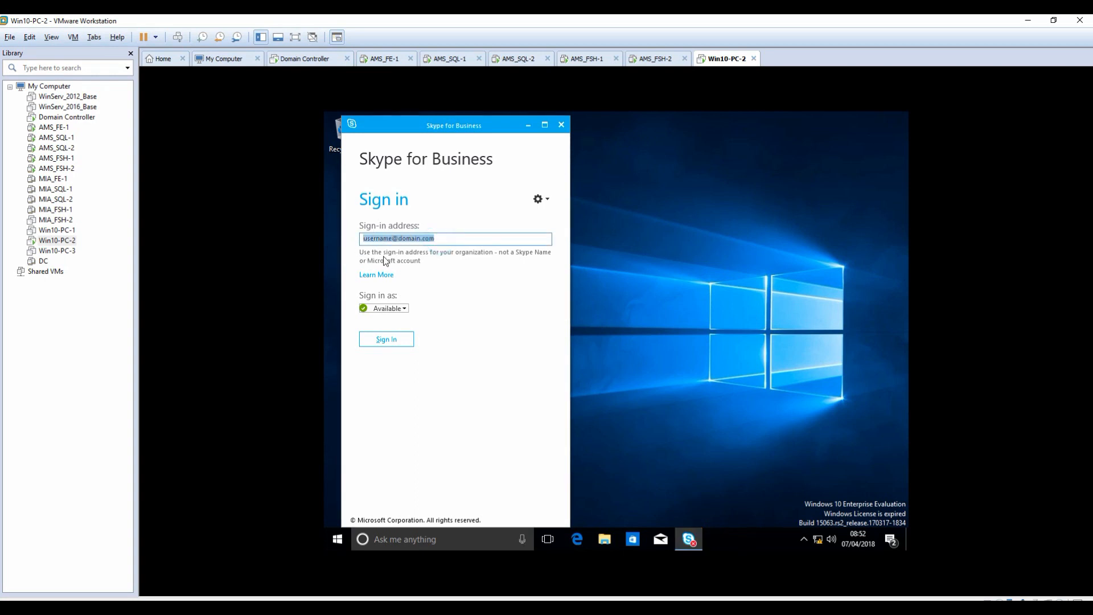
Sign out of Windows on Win10-PC-2 and return to AMS_FE-1.
left_click(337, 539)
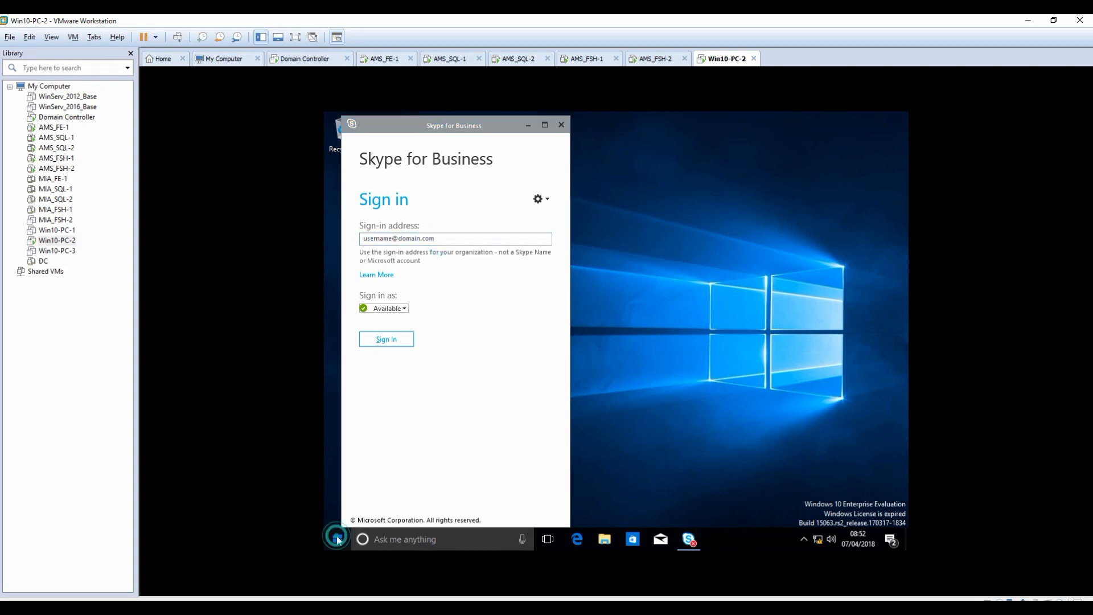
left_click(337, 459)
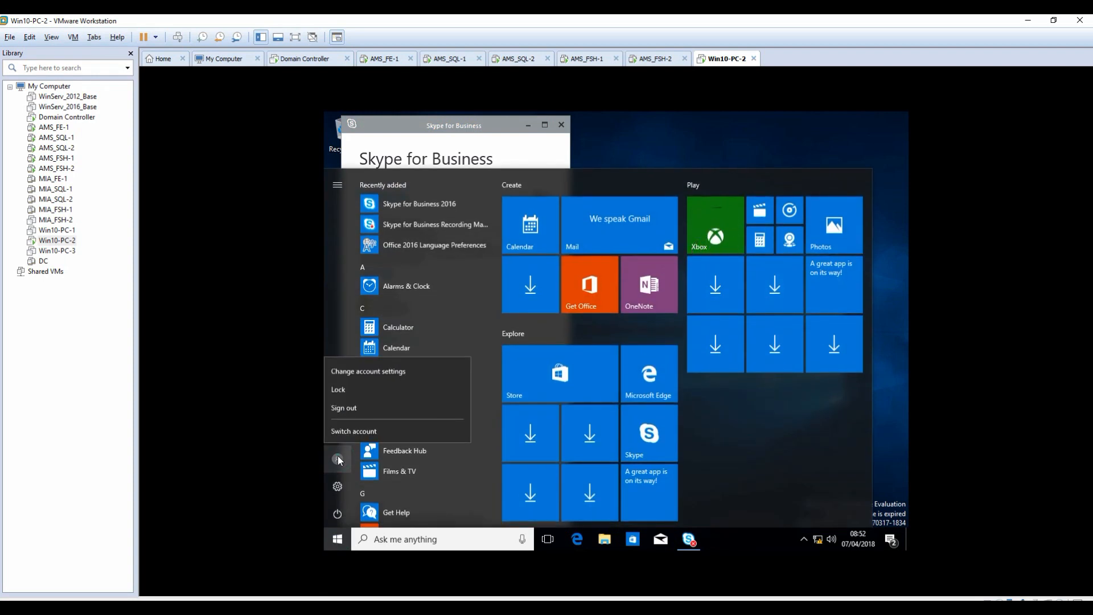
left_click(352, 410)
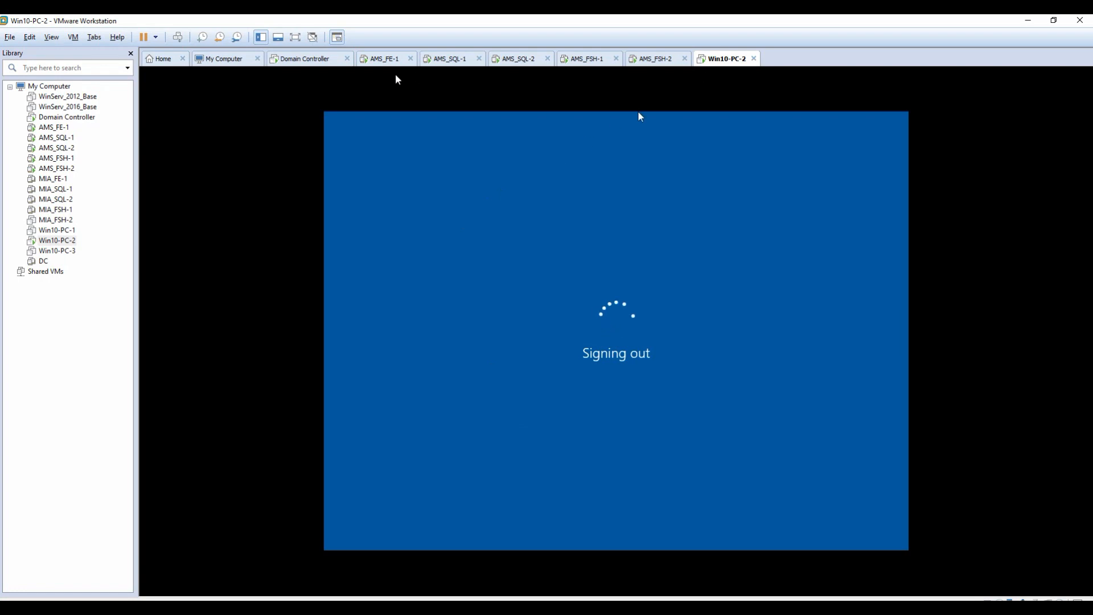
left_click(383, 61)
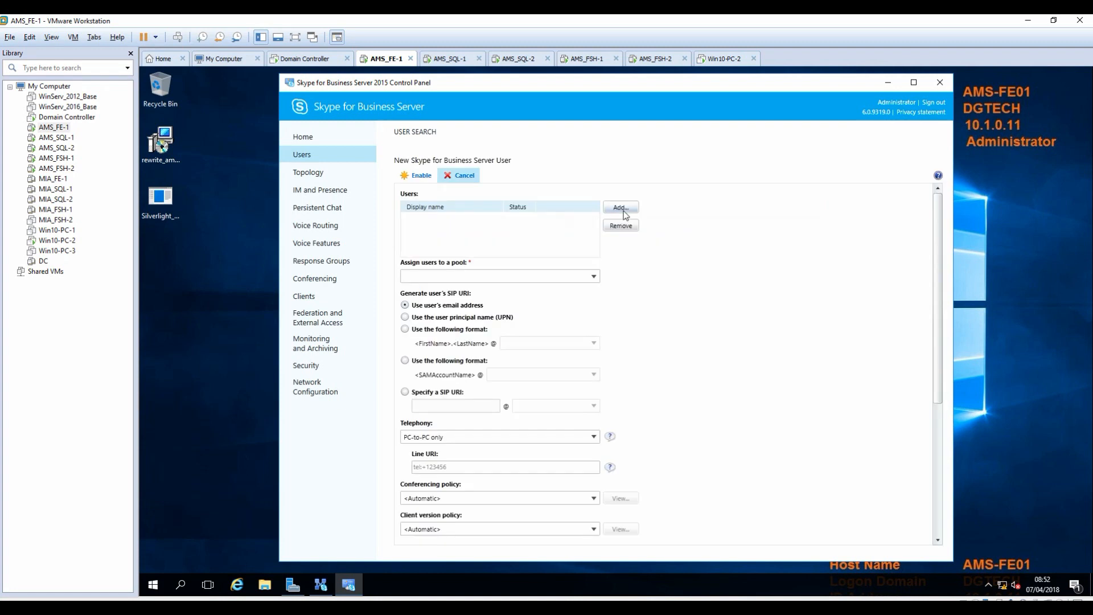
Search Active Directory for the test user and add them to the users list.
left_click(625, 213)
left_click(566, 240)
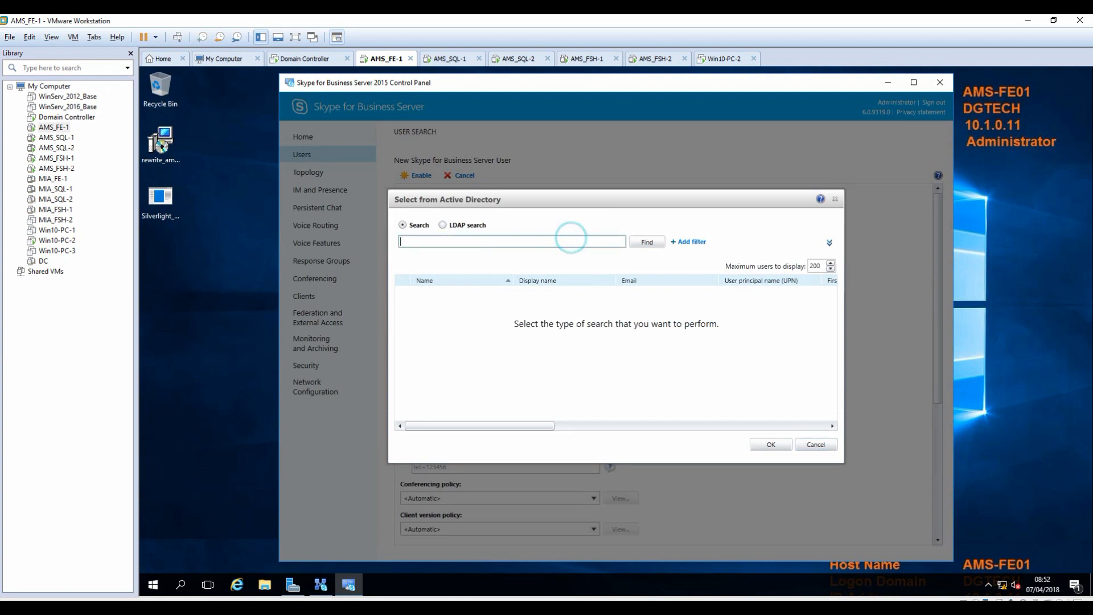
type("girish")
left_click(647, 242)
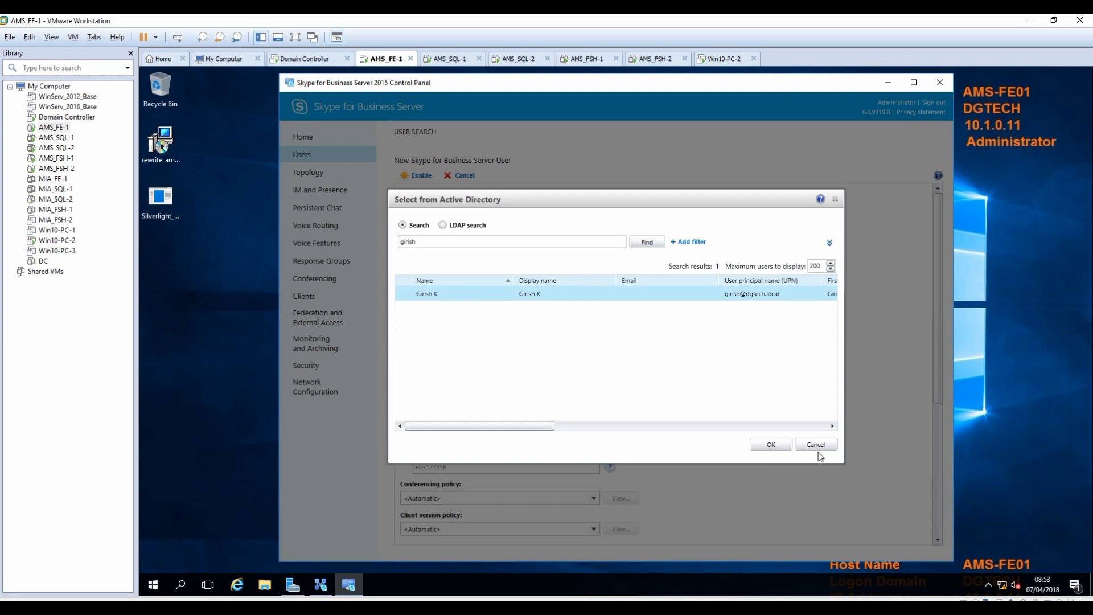
left_click(766, 446)
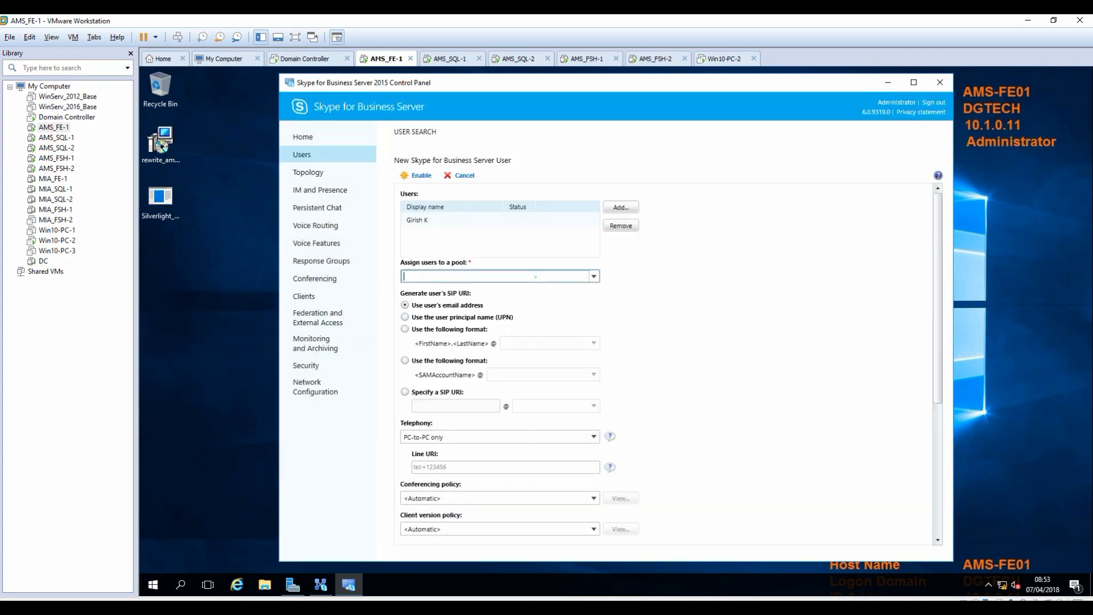
left_click(594, 277)
left_click(434, 290)
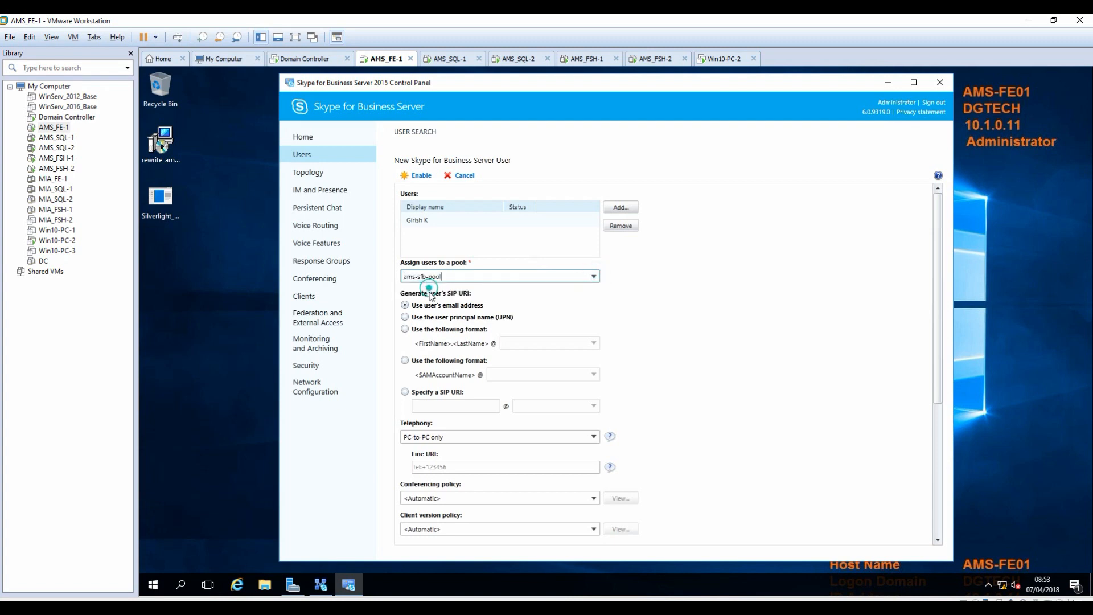
left_click(404, 329)
left_click(593, 342)
left_click(517, 357)
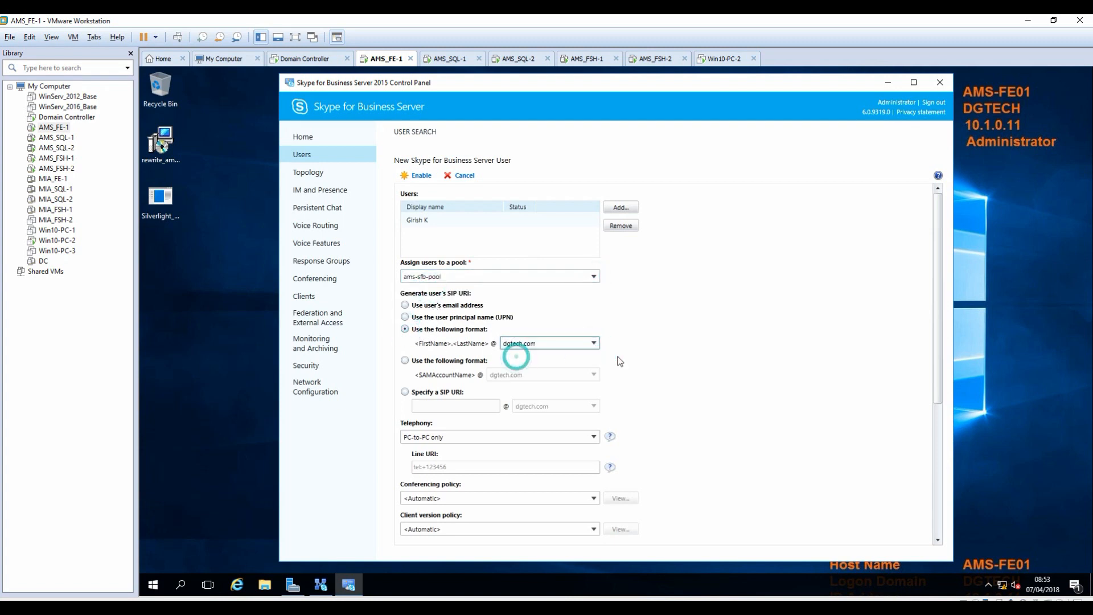
left_click(723, 356)
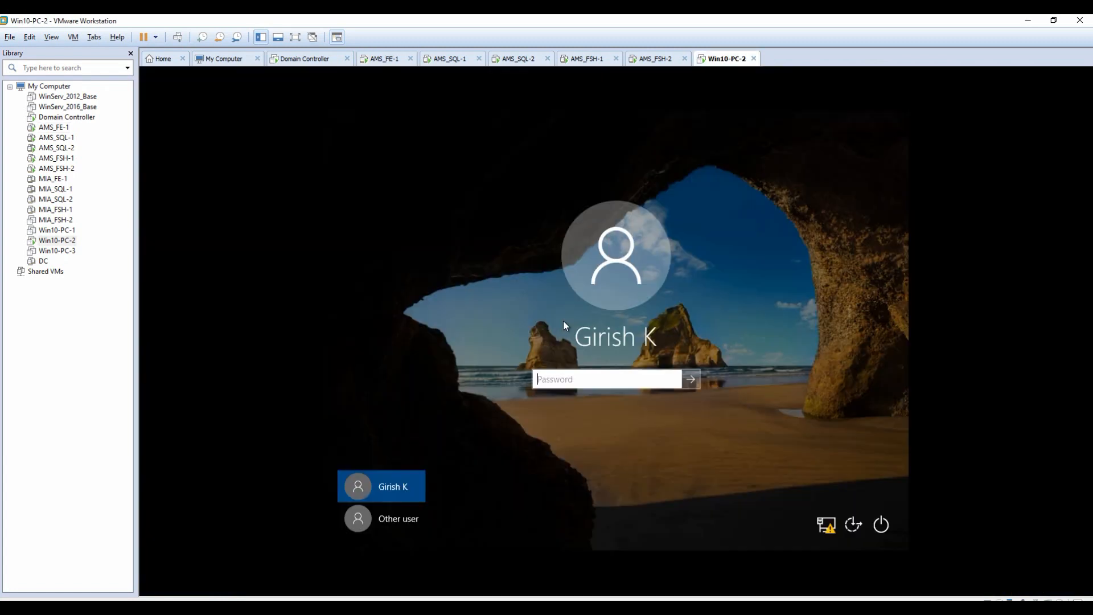
type("password@1")
key("Return")
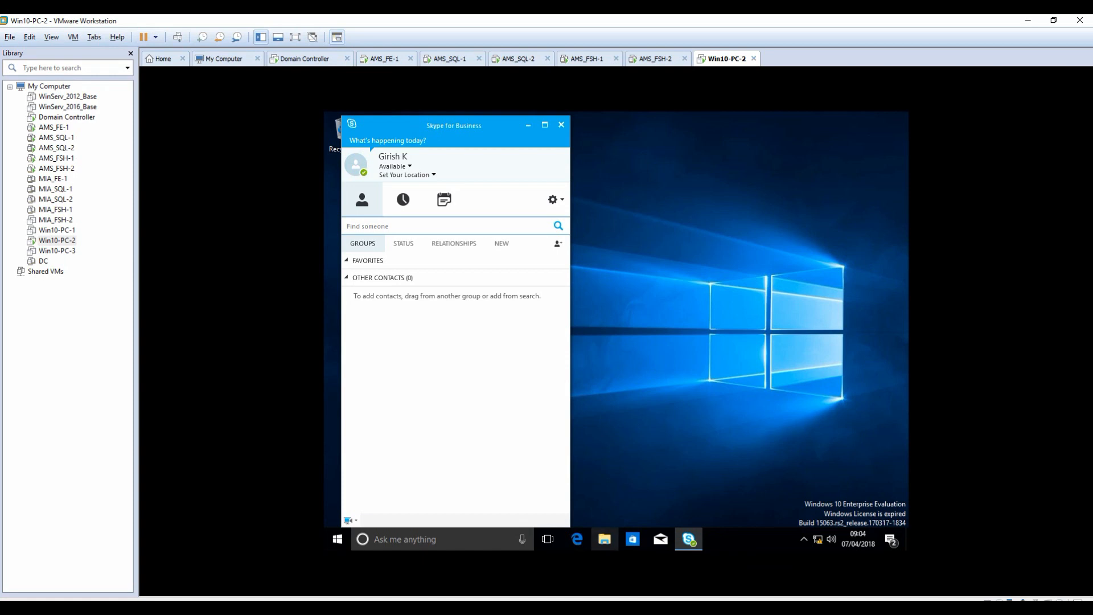
Switch to the PowerPoint deck and scroll to the closing 'Part 2 coming out shortly' slide.
left_click(573, 608)
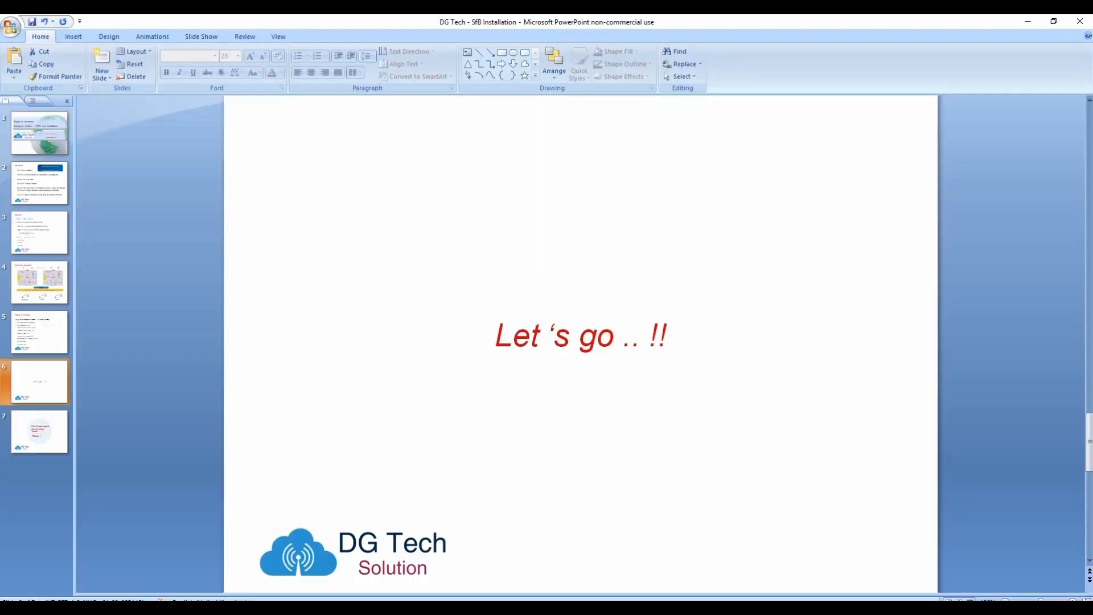
scroll(131, 488, "down", 1)
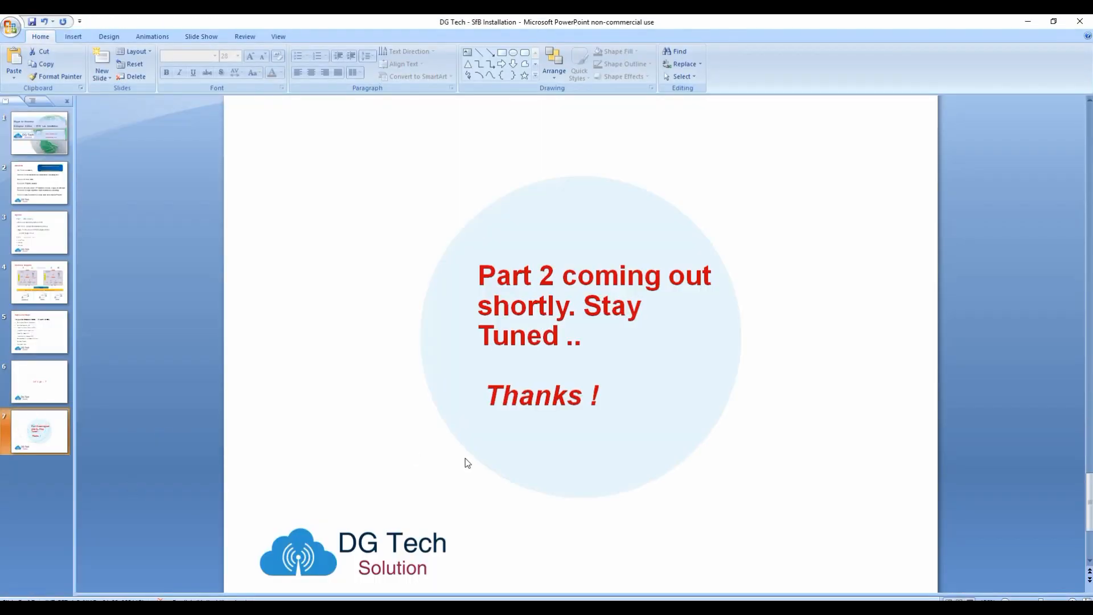